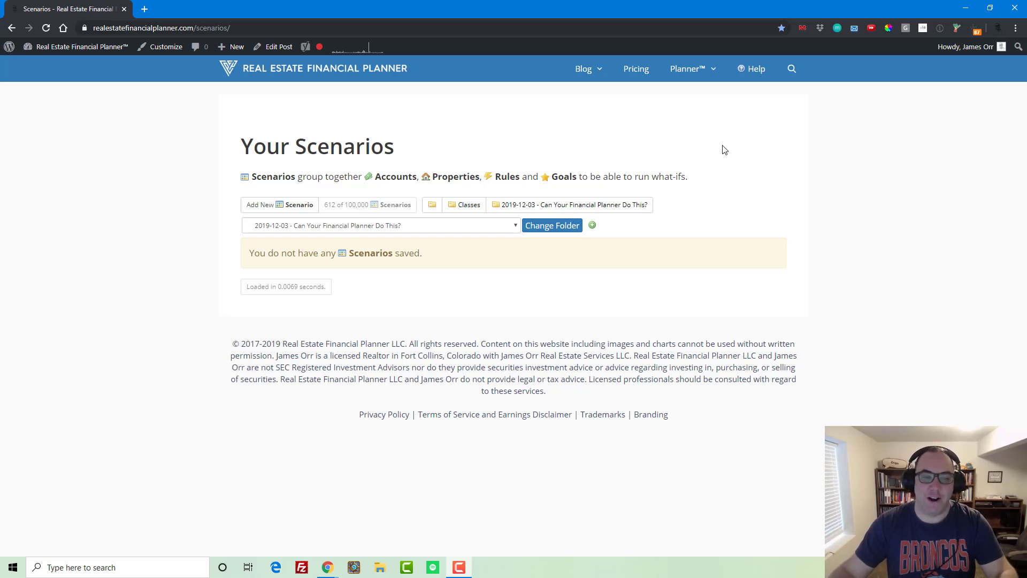
- Add a new scenario named "[1] Earning $5K Per Month" and set its number of months to 720
left_click(292, 206)
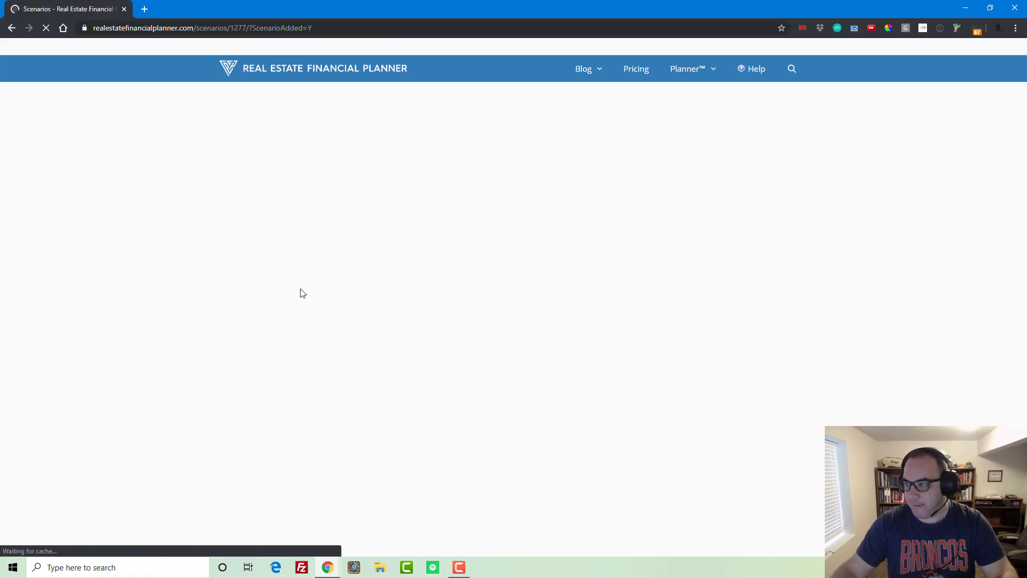
left_click(327, 240)
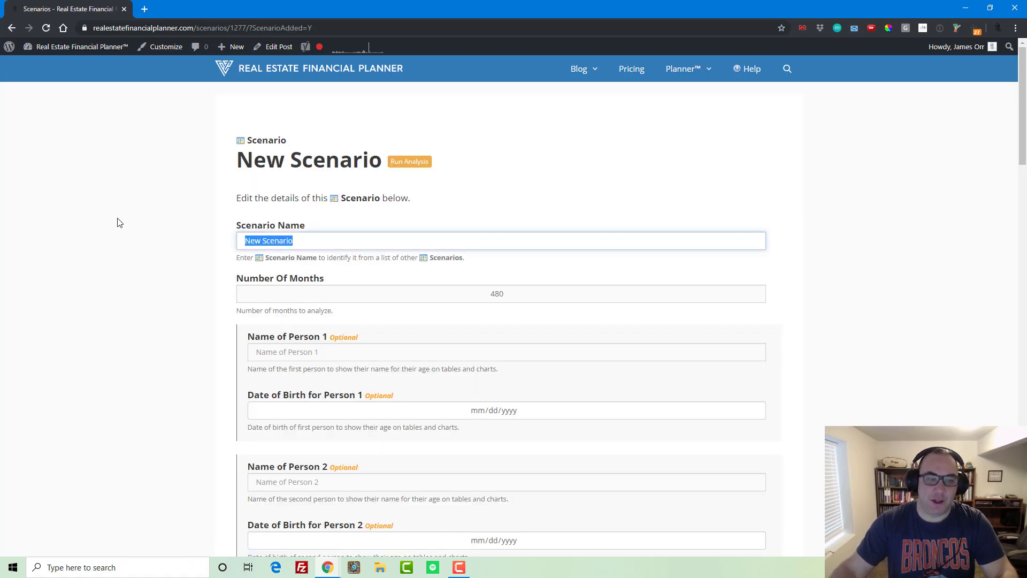
type("Earn")
key("BackSpace")
key("BackSpace")
key("BackSpace")
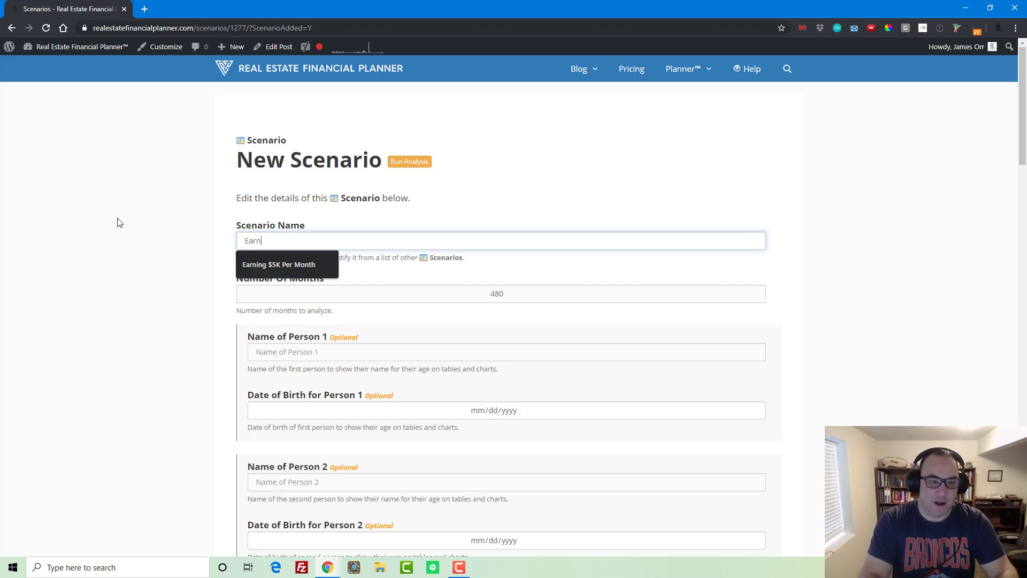
key("BackSpace")
type("{1] Earn")
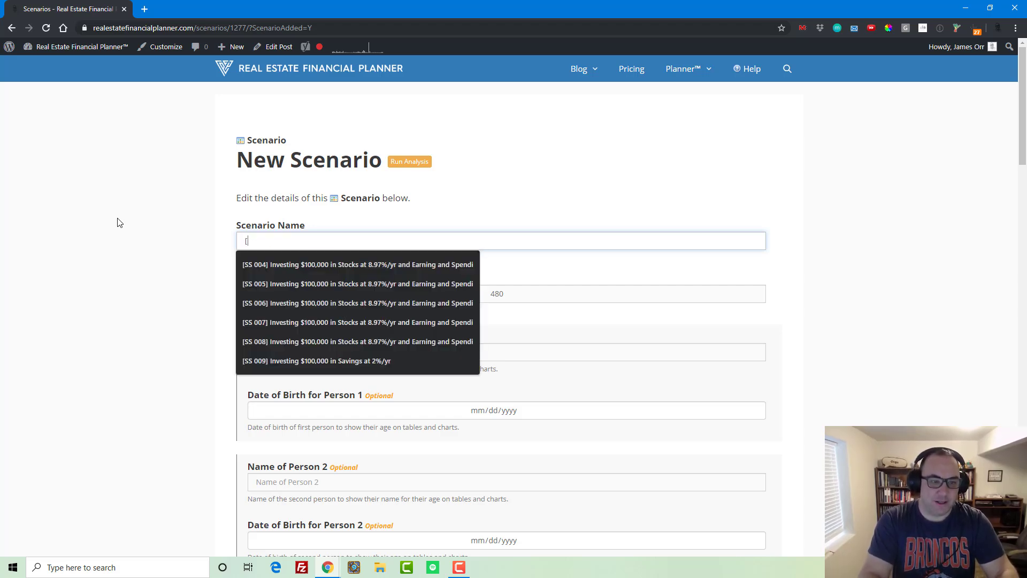
type("ing ")
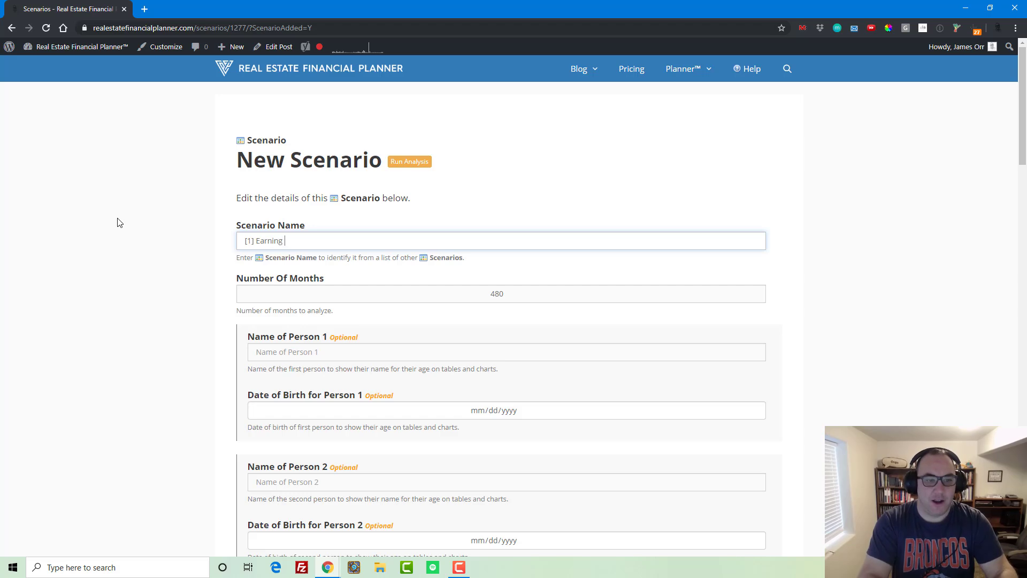
type("$5K Per Month")
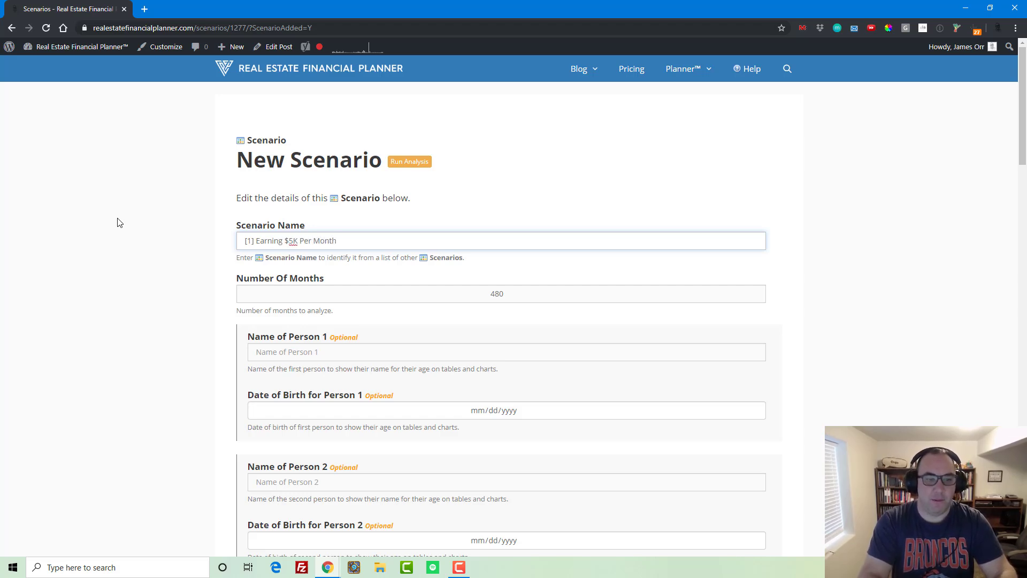
key("Tab")
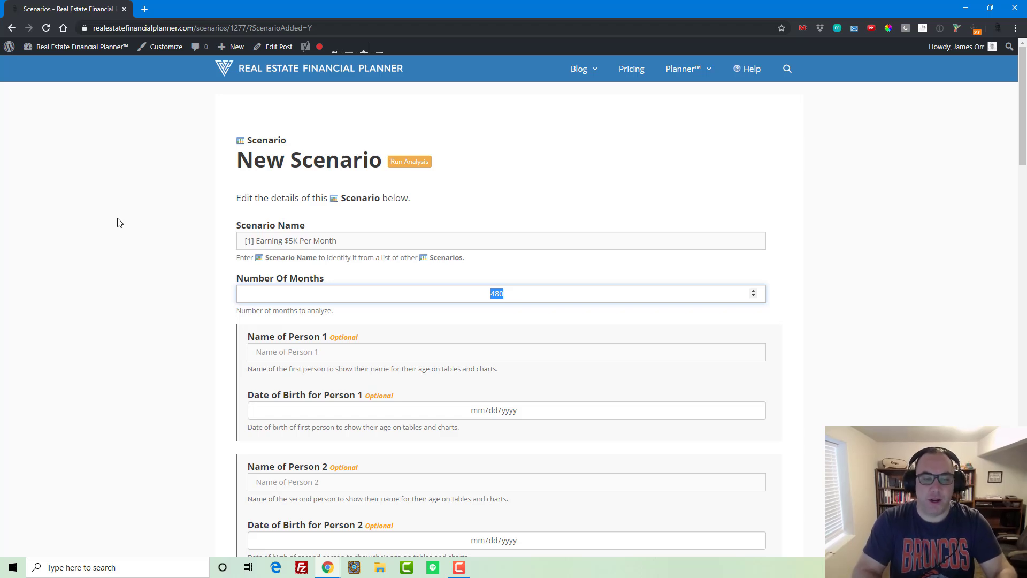
type("720")
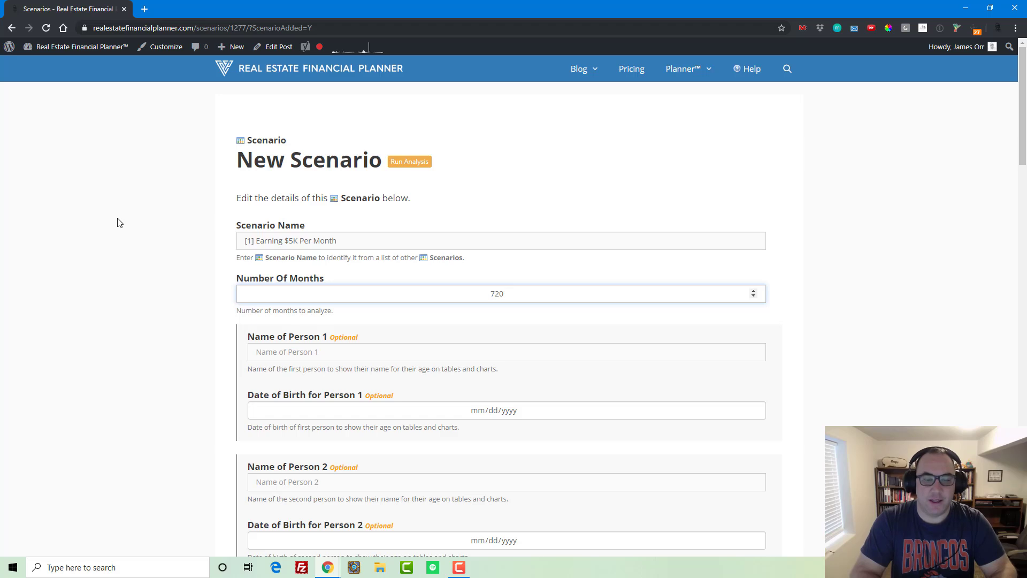
- Look up the total effective tax rate in the linked SmartAsset calculator and set the scenario's effective income tax rate to 18.84%
scroll(123, 210, "down", 3)
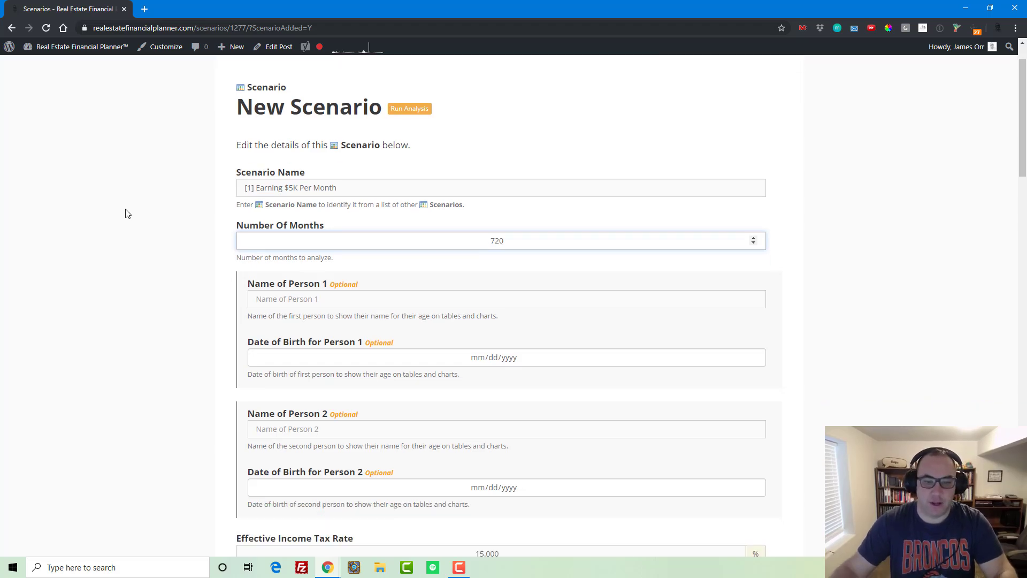
scroll(467, 259, "down", 3)
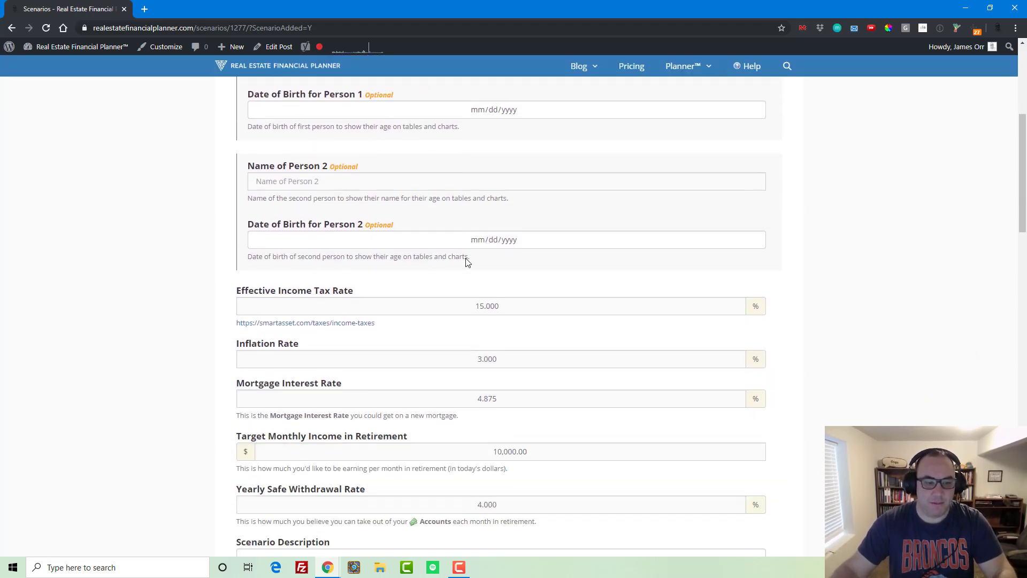
left_click(310, 281)
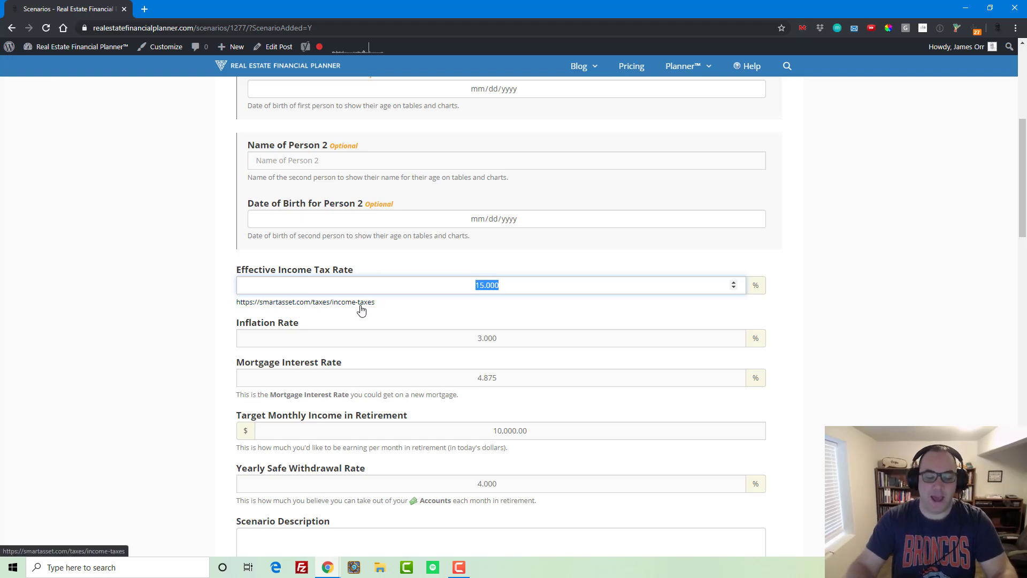
type("18.")
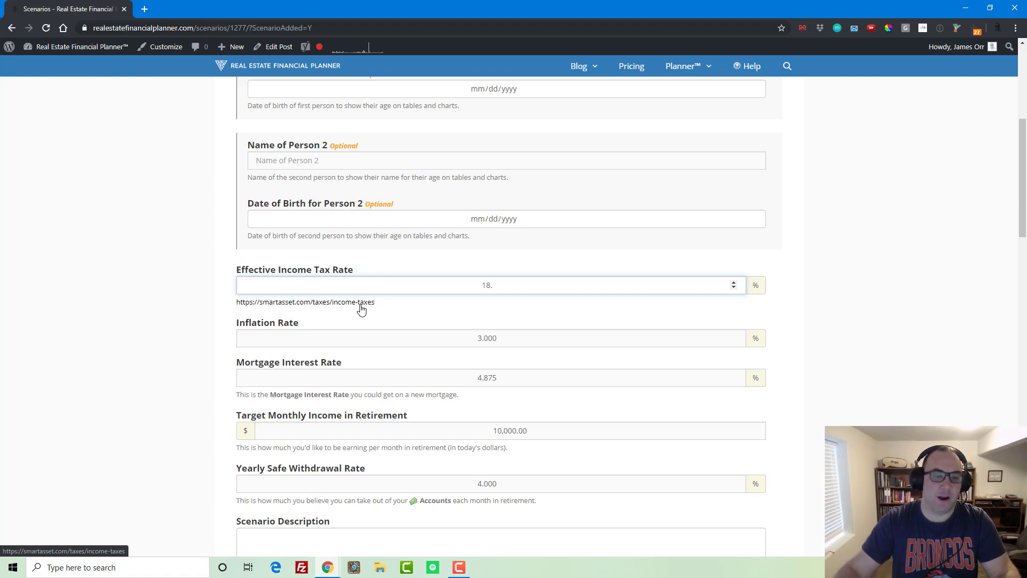
left_click(360, 303)
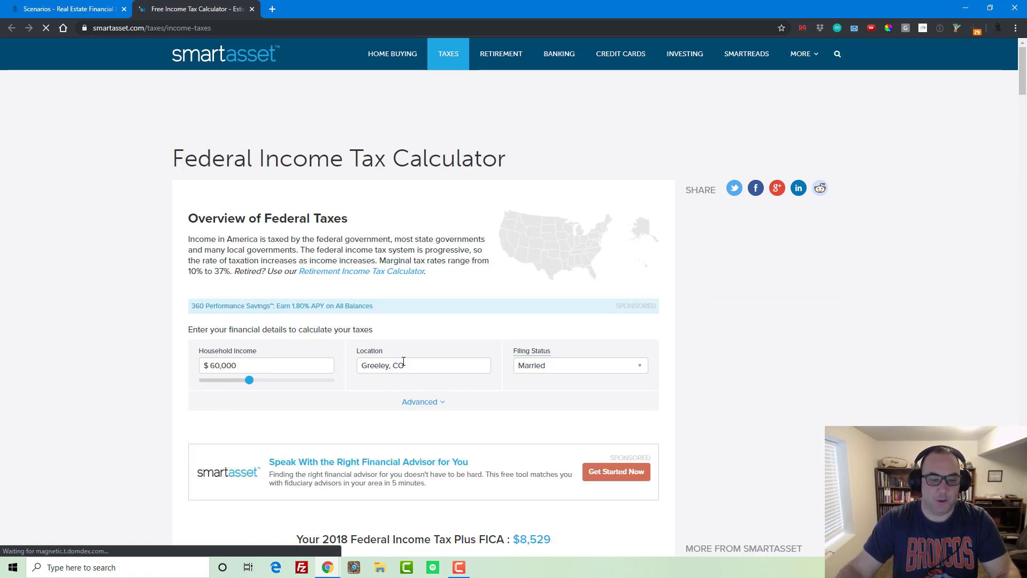
scroll(401, 300, "down", 2)
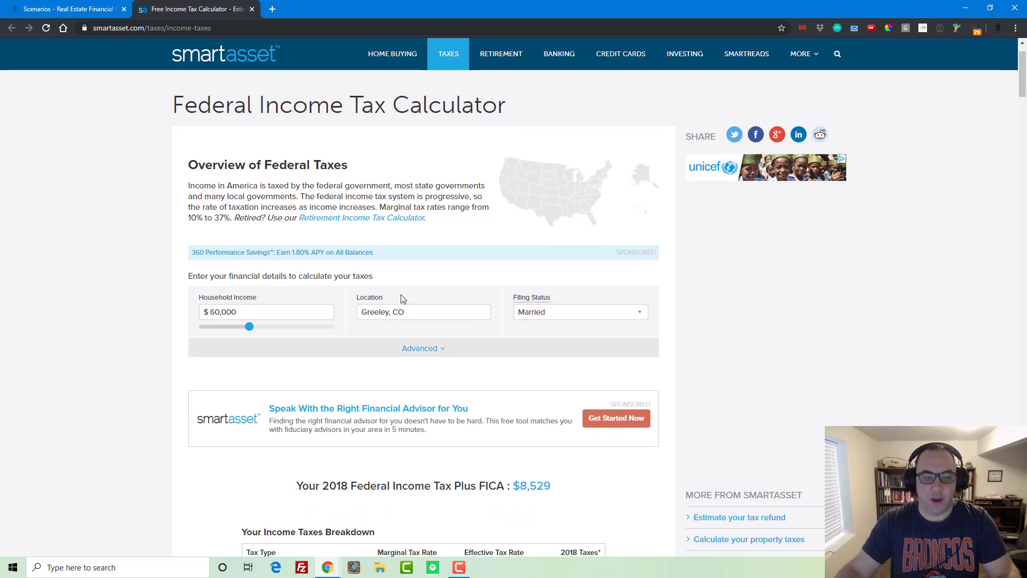
scroll(454, 321, "down", 5)
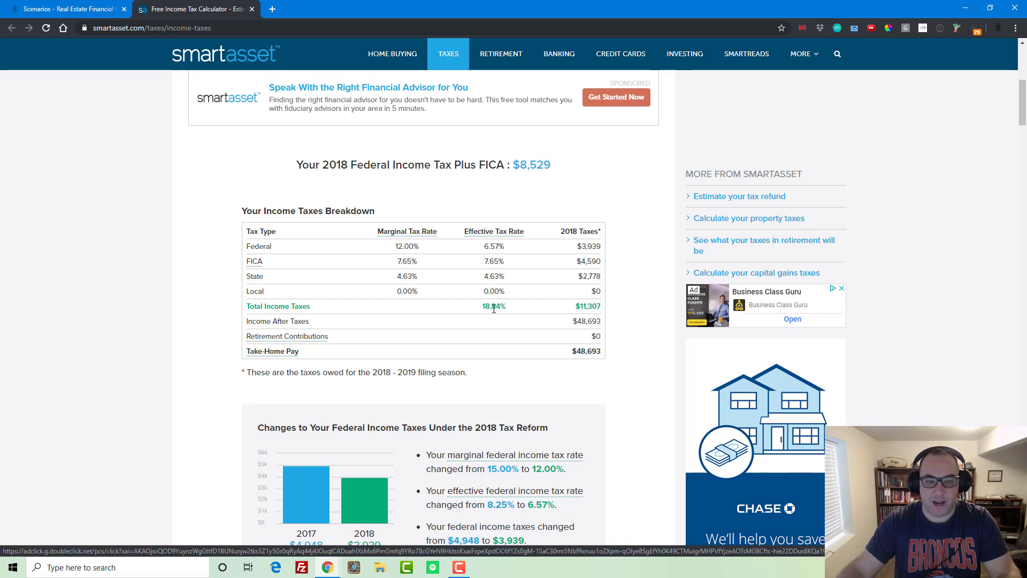
left_click(93, 9)
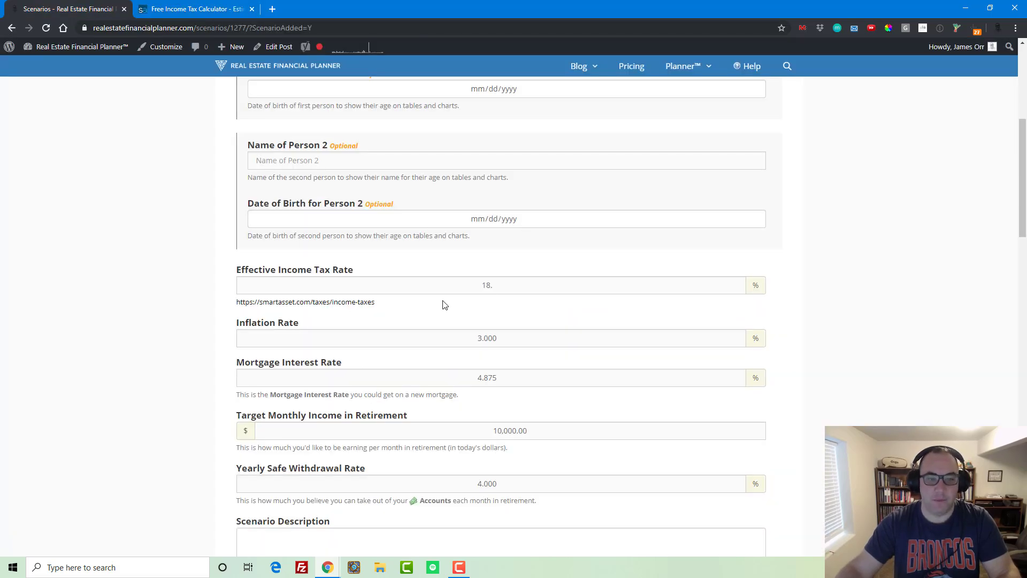
left_click(514, 282)
type("84")
key("Tab")
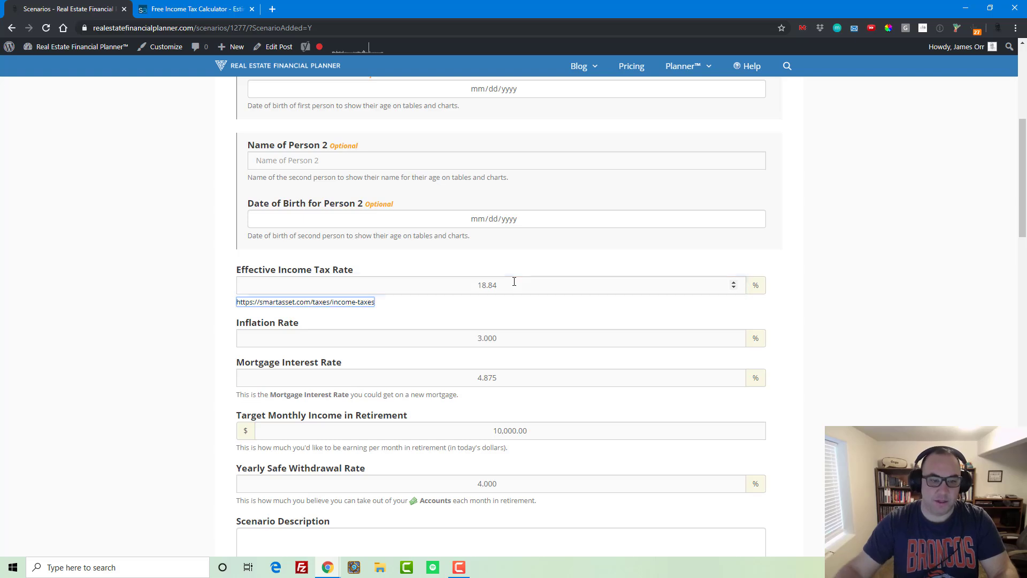
- Set the scenario's target monthly income in retirement to $5,000.00
left_click(521, 335)
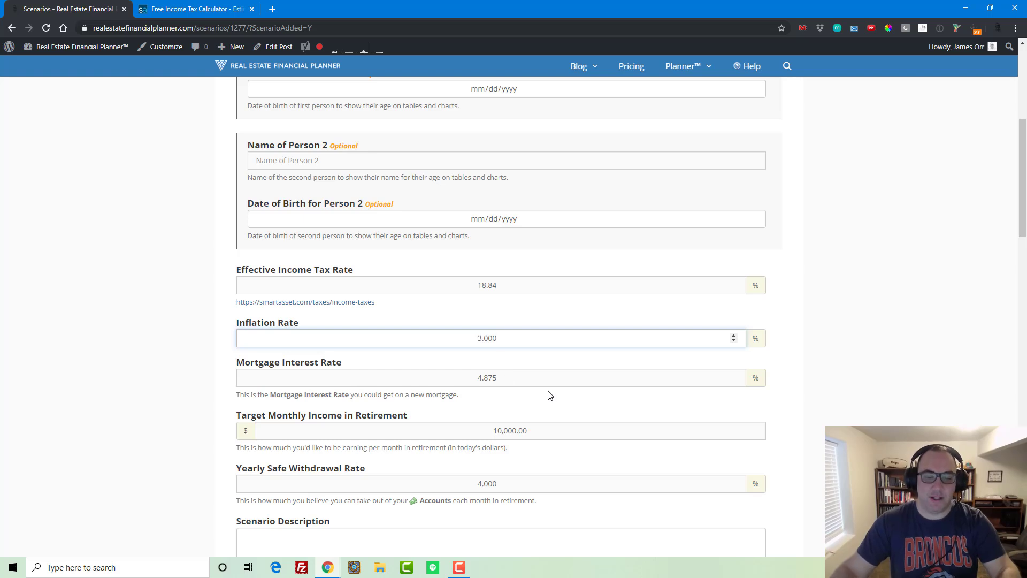
scroll(549, 395, "down", 1)
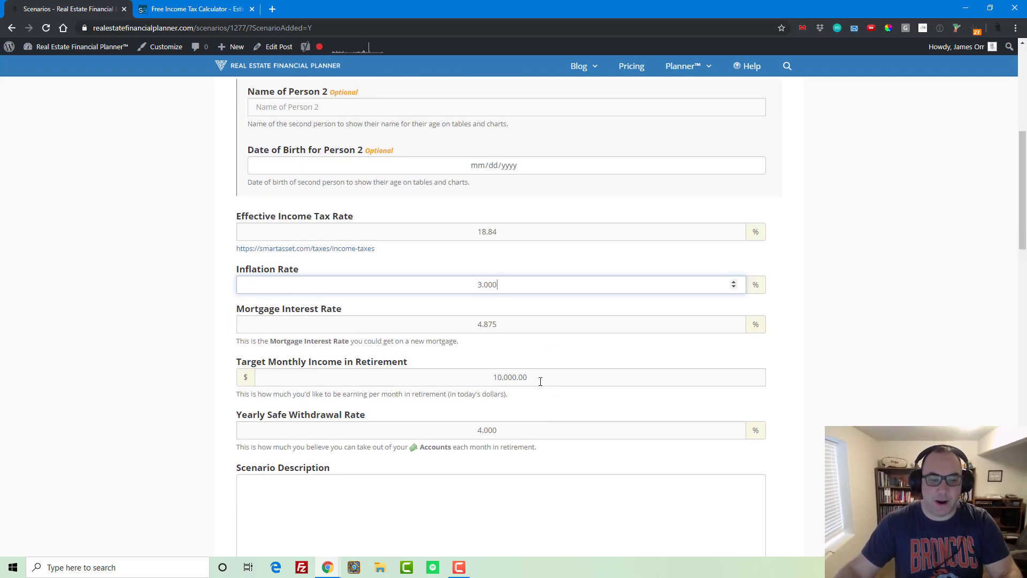
left_click(540, 379)
key("Home")
key("Delete")
key("Delete")
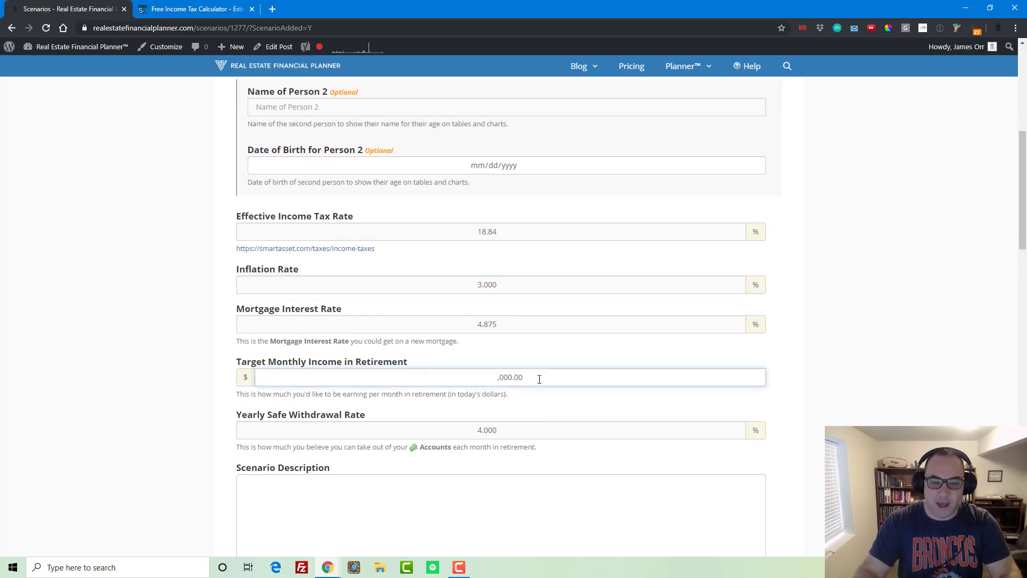
type("5")
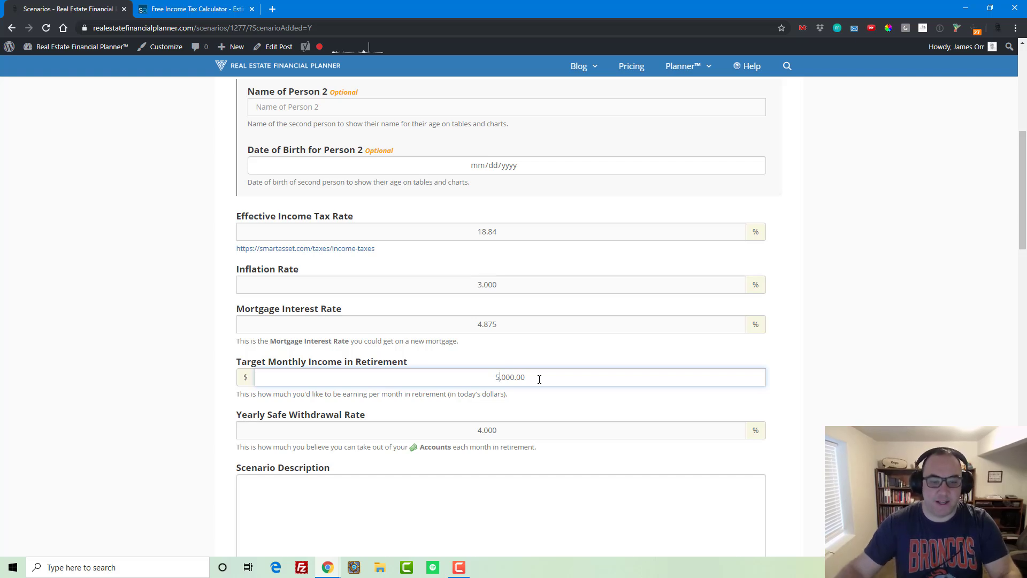
- Enable the Real Estate Financial Planner Blueprint option for the scenario and save the scenario
left_click(508, 429)
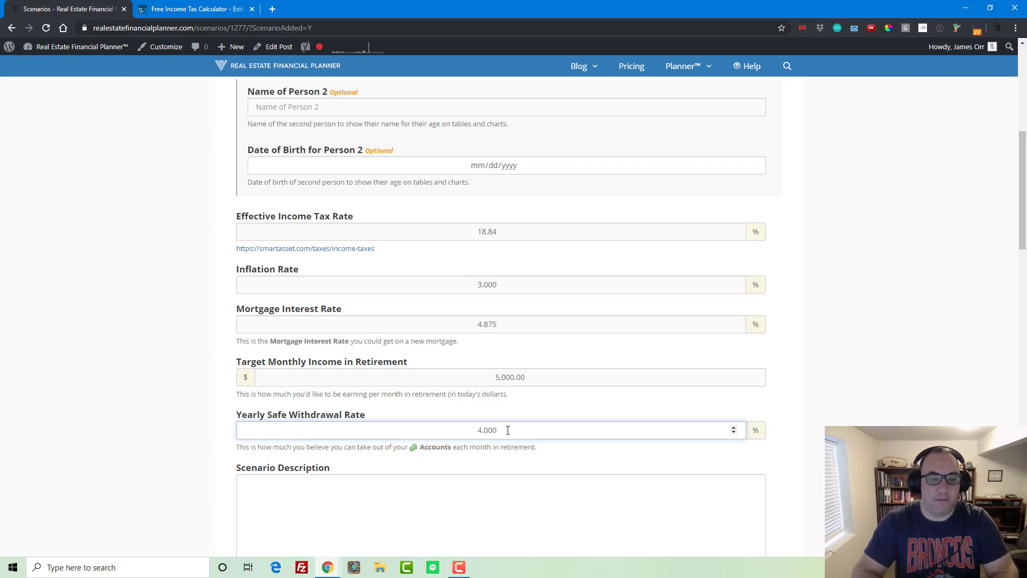
scroll(508, 430, "down", 2)
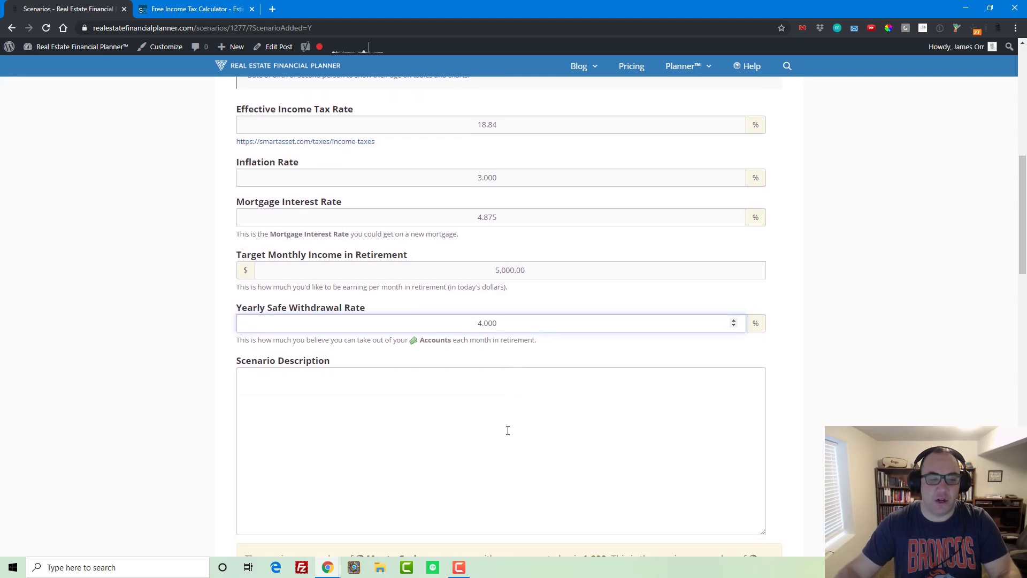
scroll(438, 403, "down", 4)
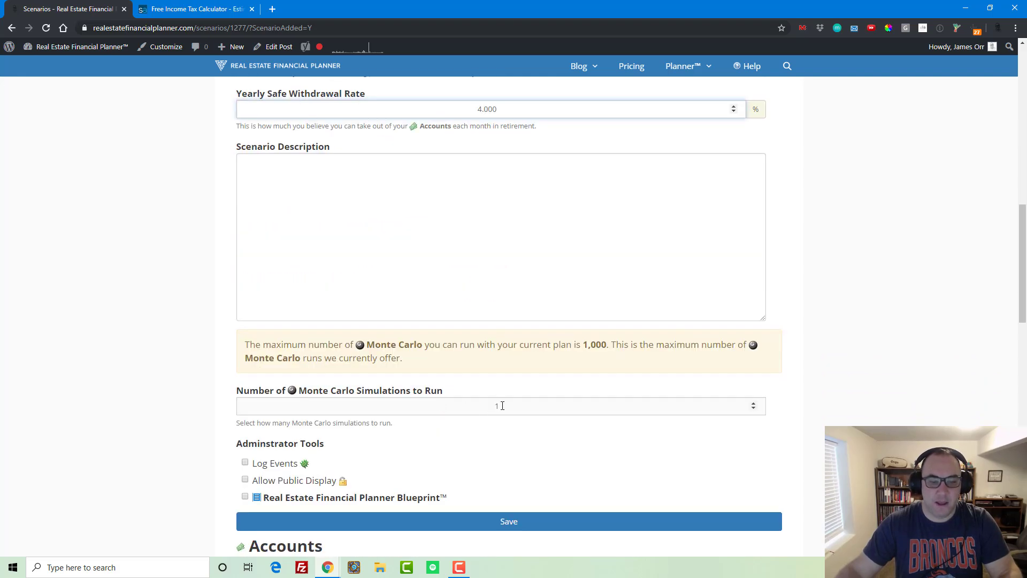
scroll(502, 405, "down", 2)
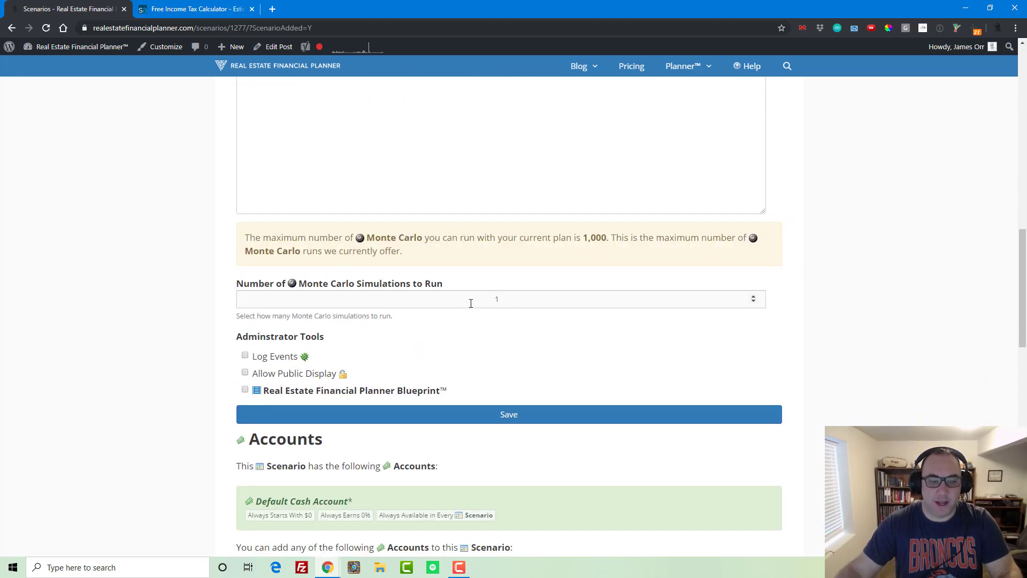
left_click(245, 389)
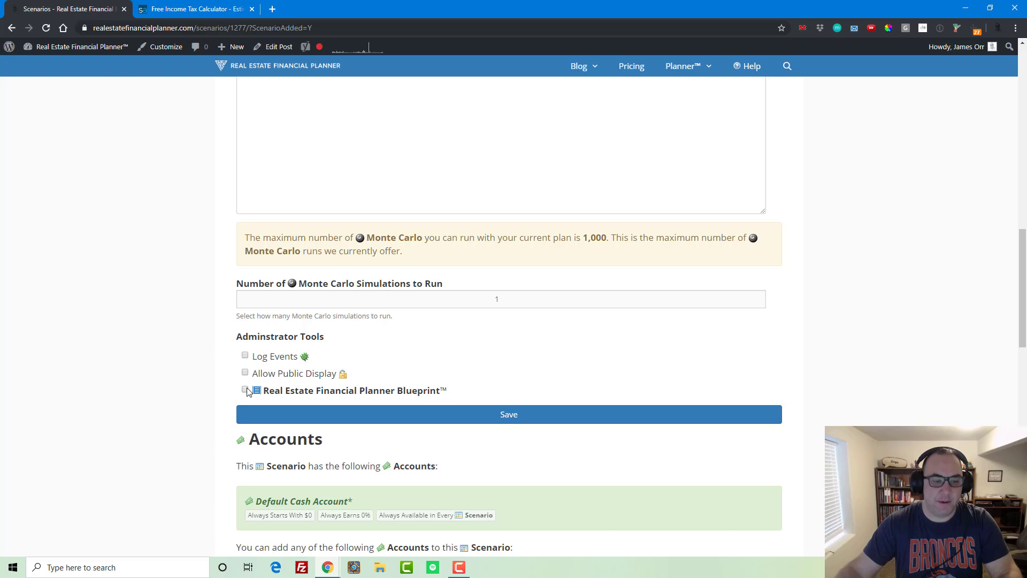
left_click(514, 416)
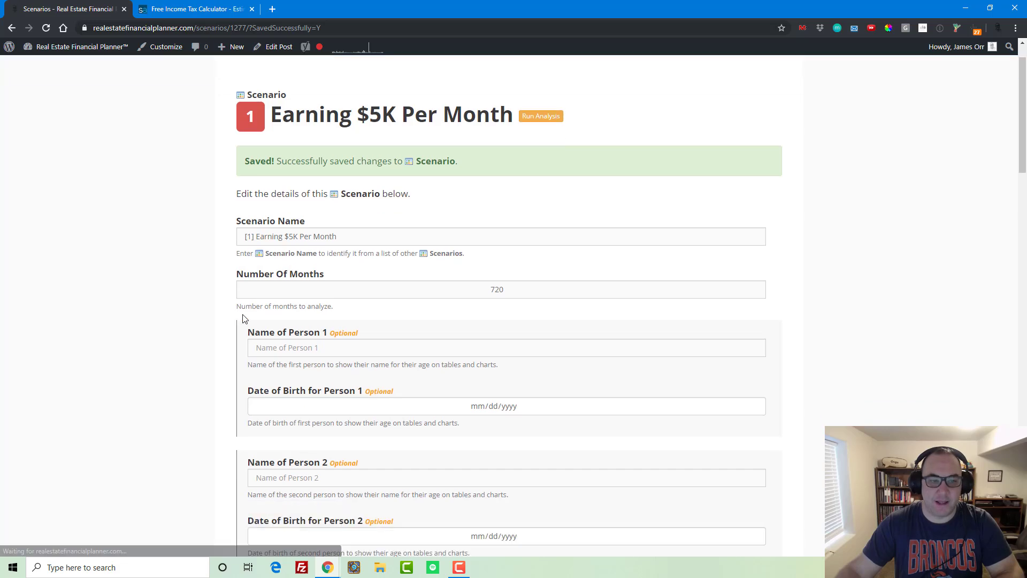
- Go to the planner's accounts and add a new account in the "2019-12-03 - Can Your Financial Planner Do This?" folder
scroll(245, 319, "down", 14)
scroll(245, 318, "down", 5)
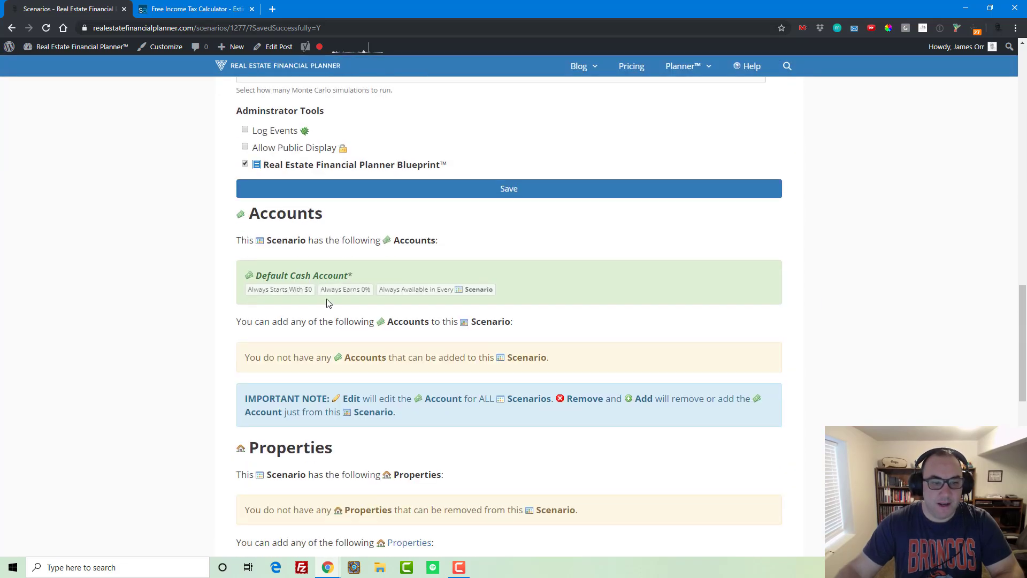
scroll(518, 309, "up", 20)
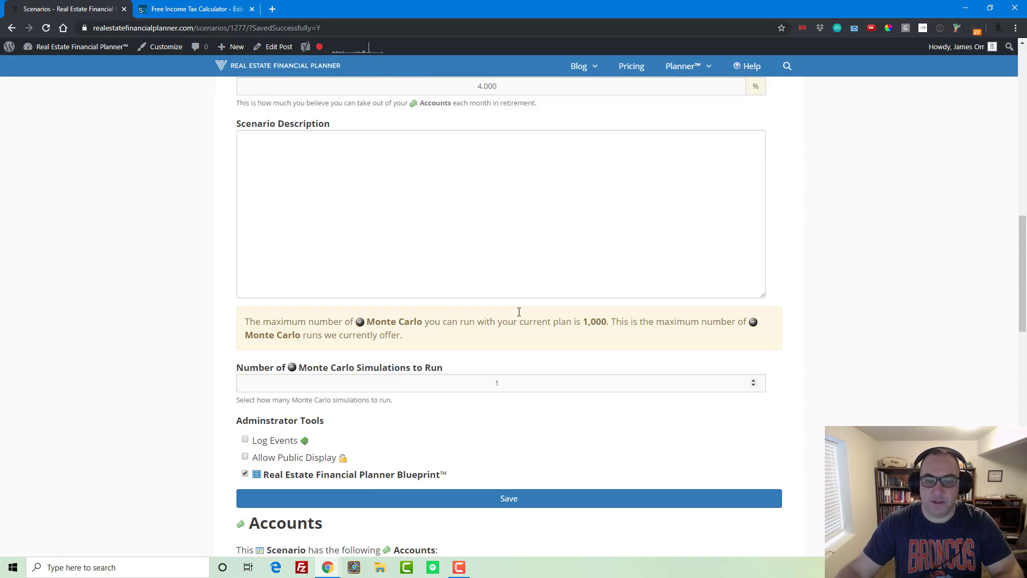
mouse_move(687, 68)
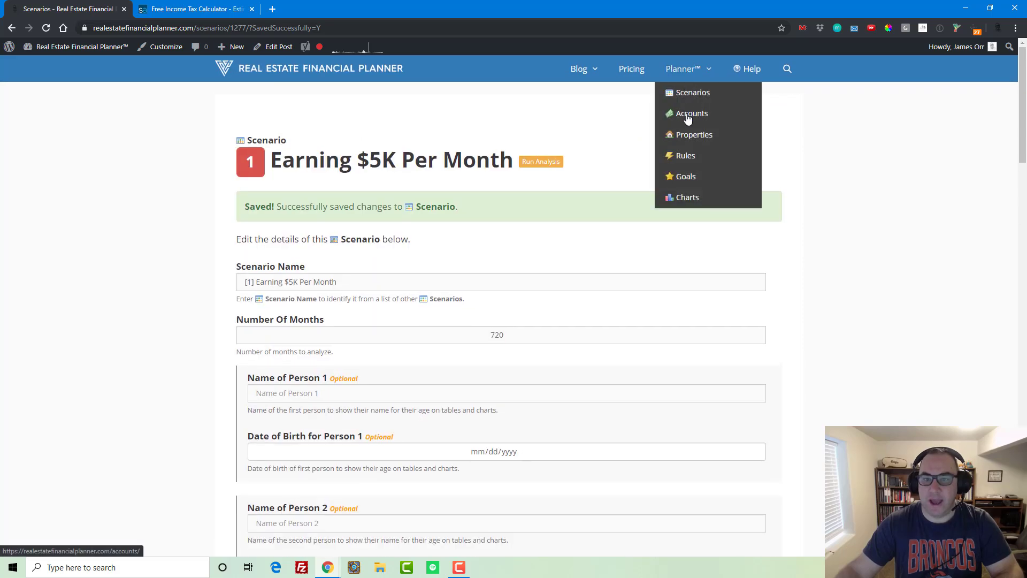
left_click(685, 114)
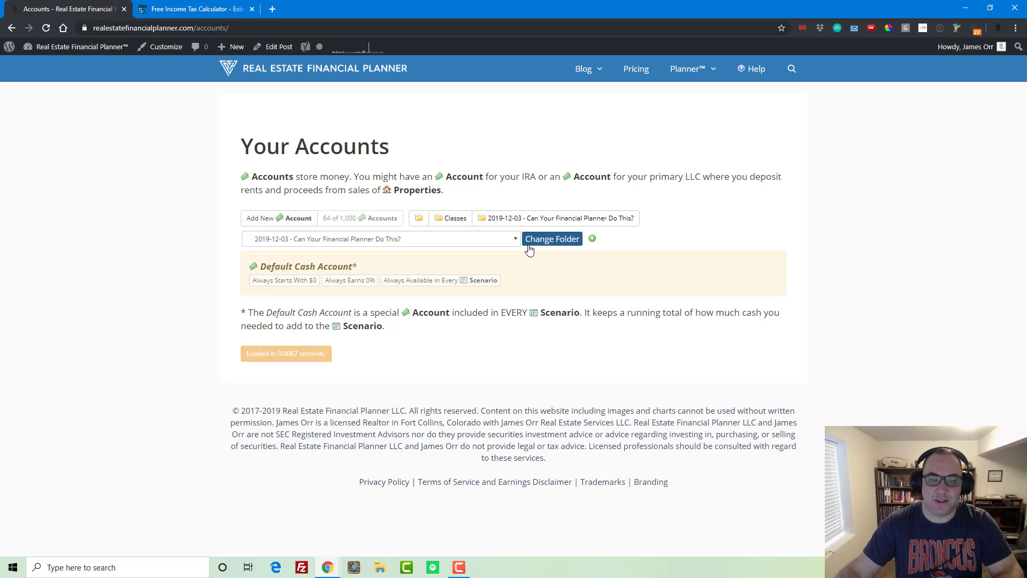
left_click(285, 223)
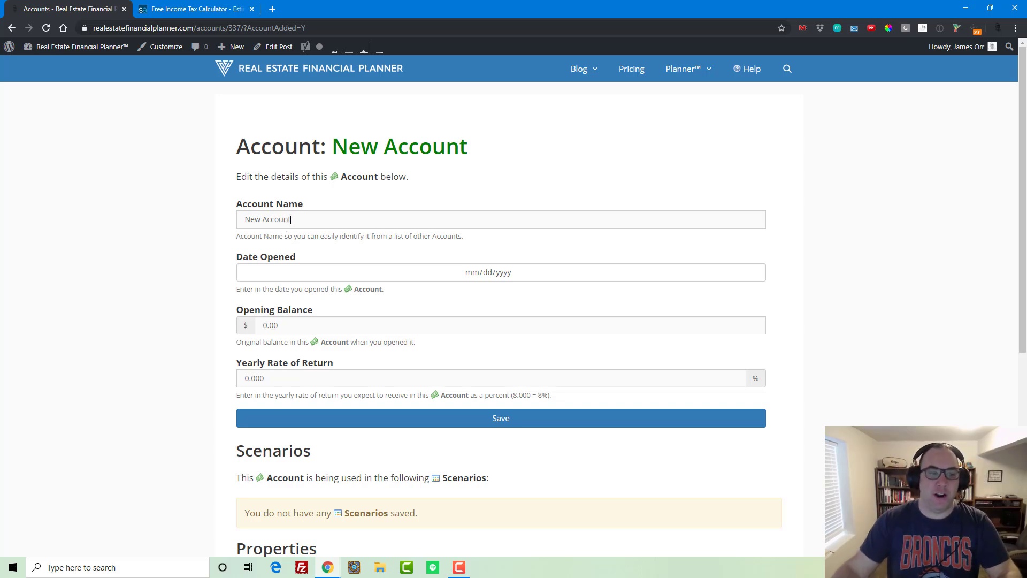
- Name the new account "Stock Market Account"
triple_click(293, 219)
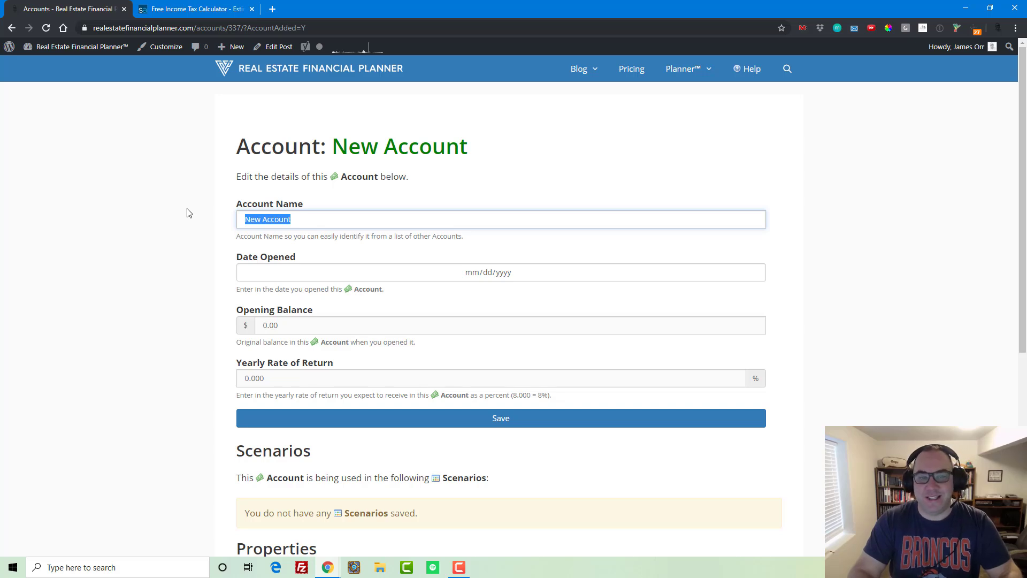
key("BackSpace")
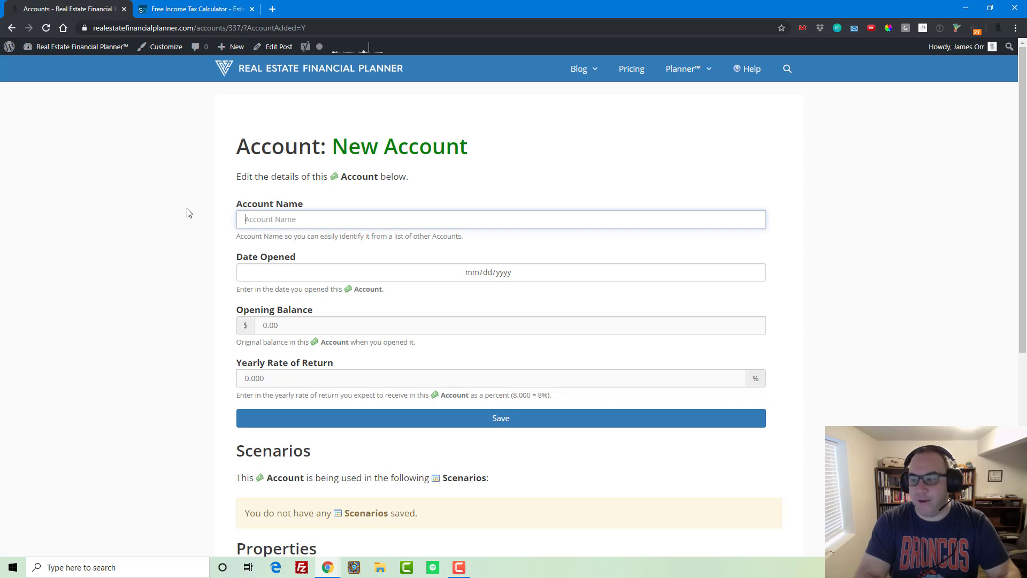
type("S")
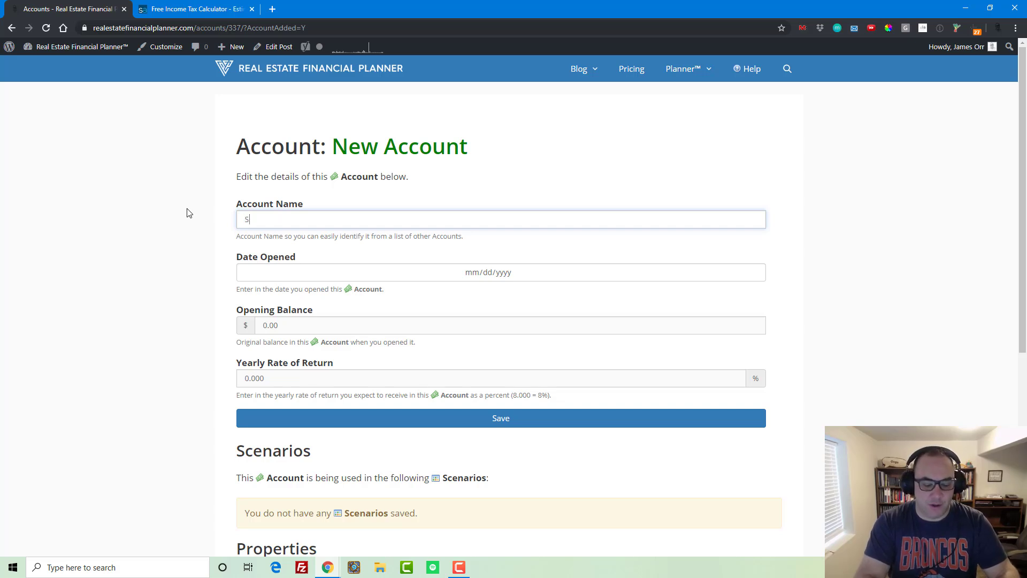
type("tock Market Account")
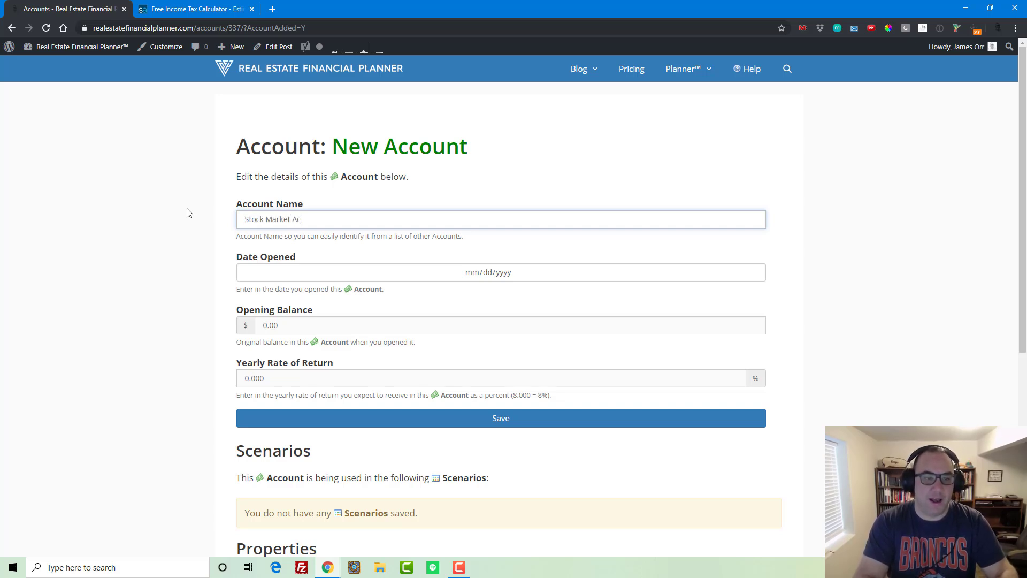
- Give the account an opening balance of $50,000 and a yearly rate of return of 8%, and save it
key("Tab")
key("Tab")
key("Tab")
key("Tab")
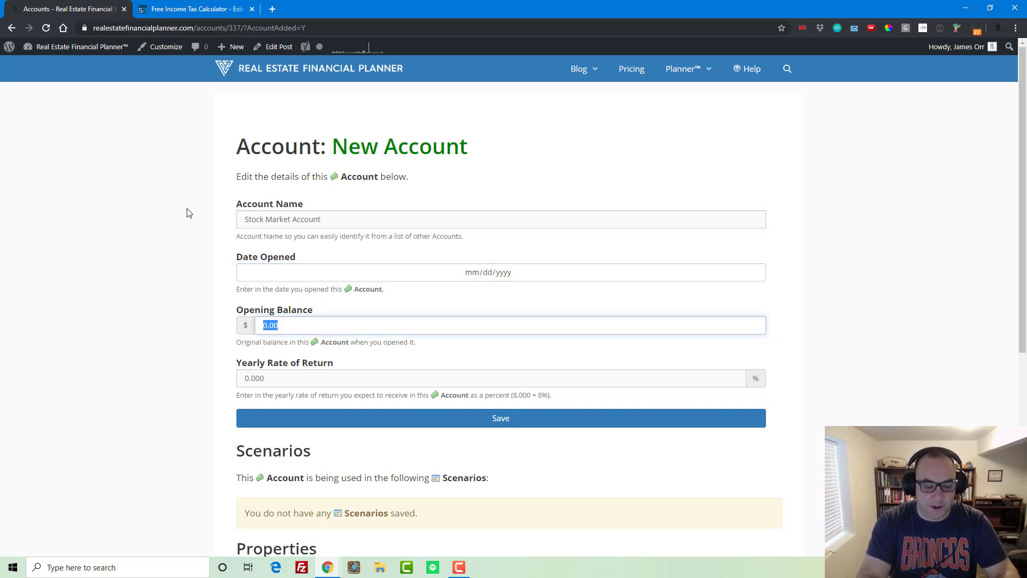
type("50000")
key("Tab")
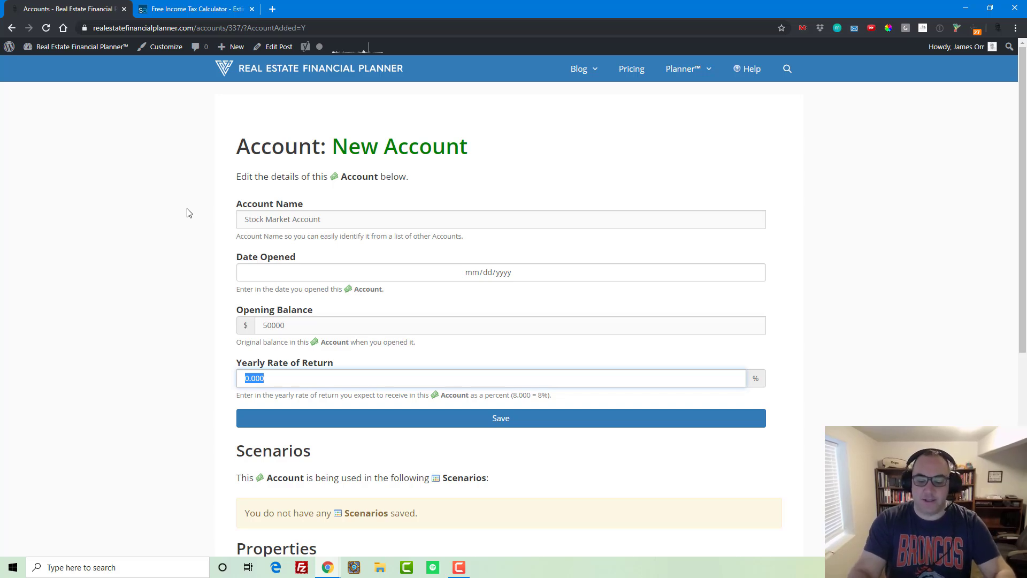
type("8.")
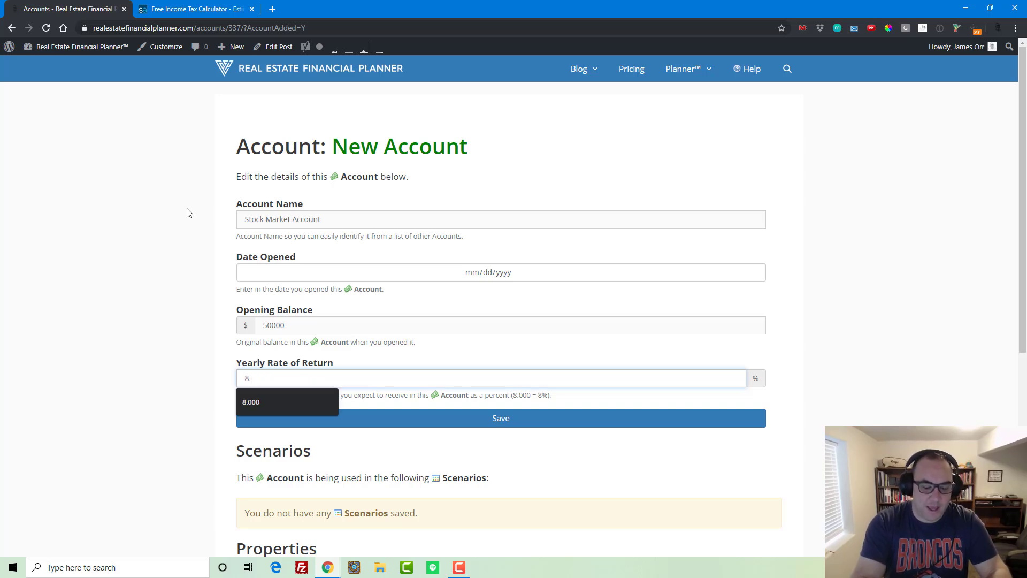
key("Return")
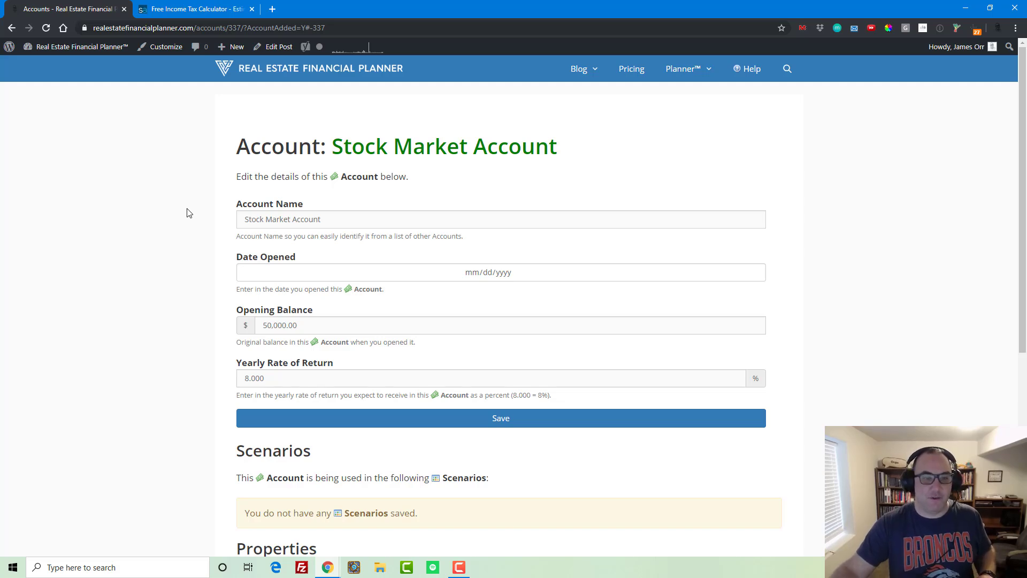
scroll(187, 213, "down", 2)
scroll(281, 276, "down", 3)
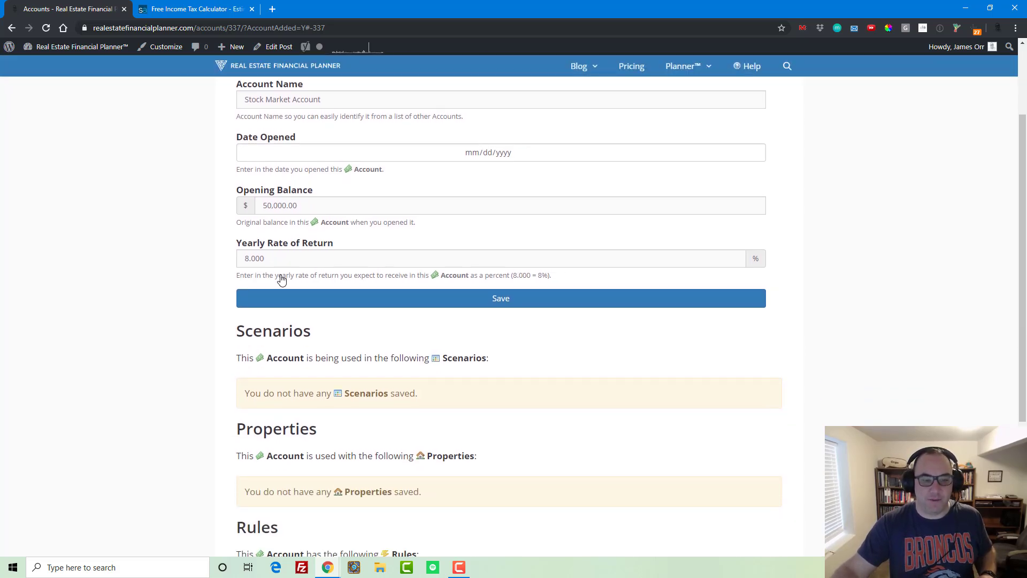
scroll(279, 279, "up", 6)
mouse_move(709, 76)
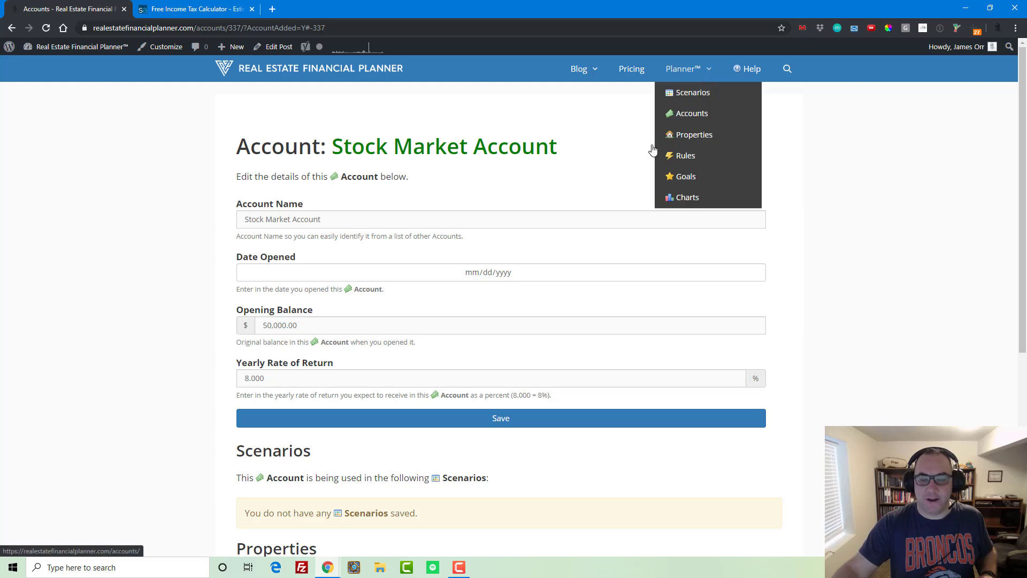
left_click(504, 419)
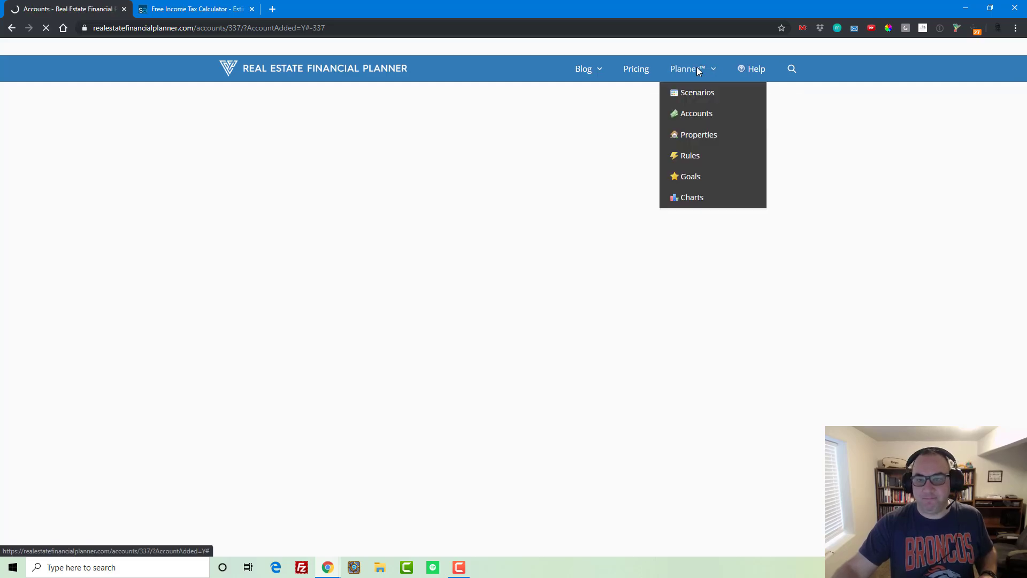
- Open the "[1] Earning $5K Per Month" scenario and add the Stock Market Account to it
left_click(688, 95)
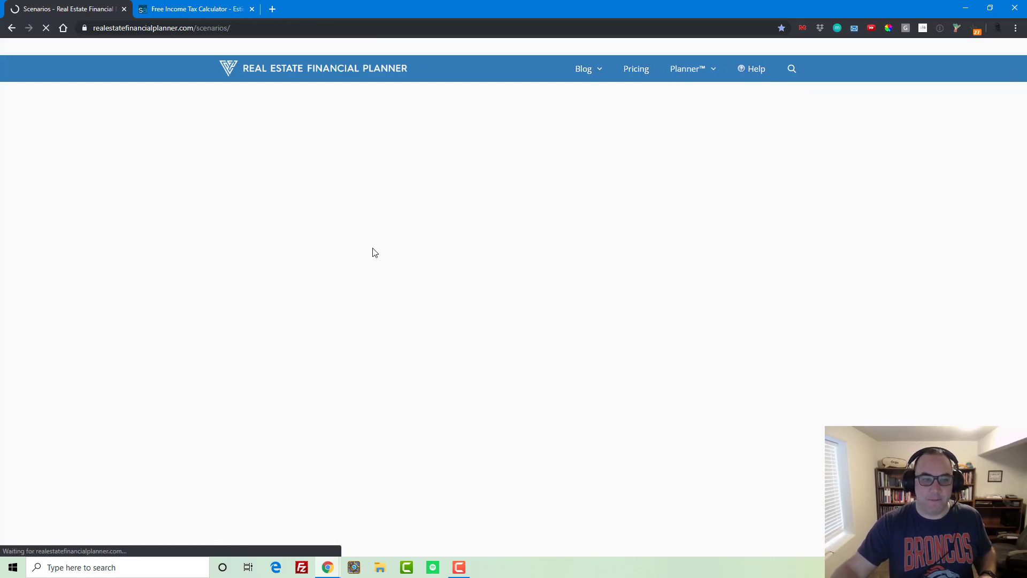
left_click(326, 256)
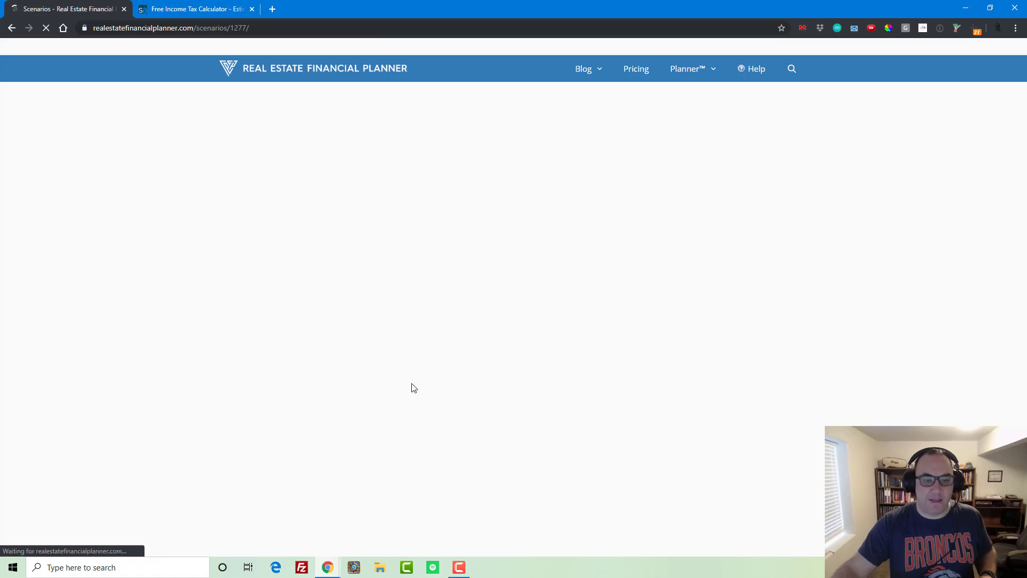
scroll(412, 383, "down", 9)
scroll(413, 383, "down", 9)
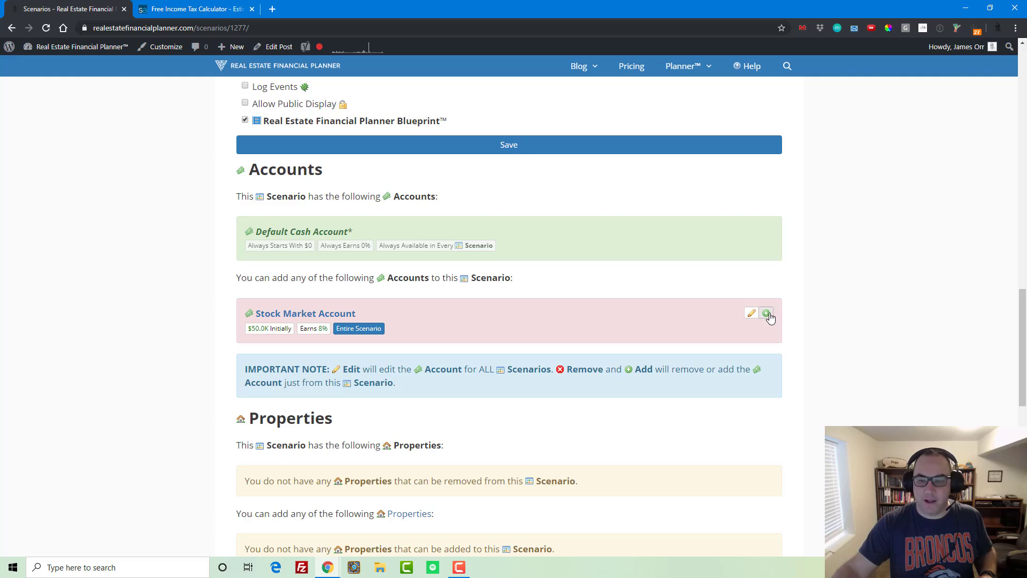
left_click(766, 313)
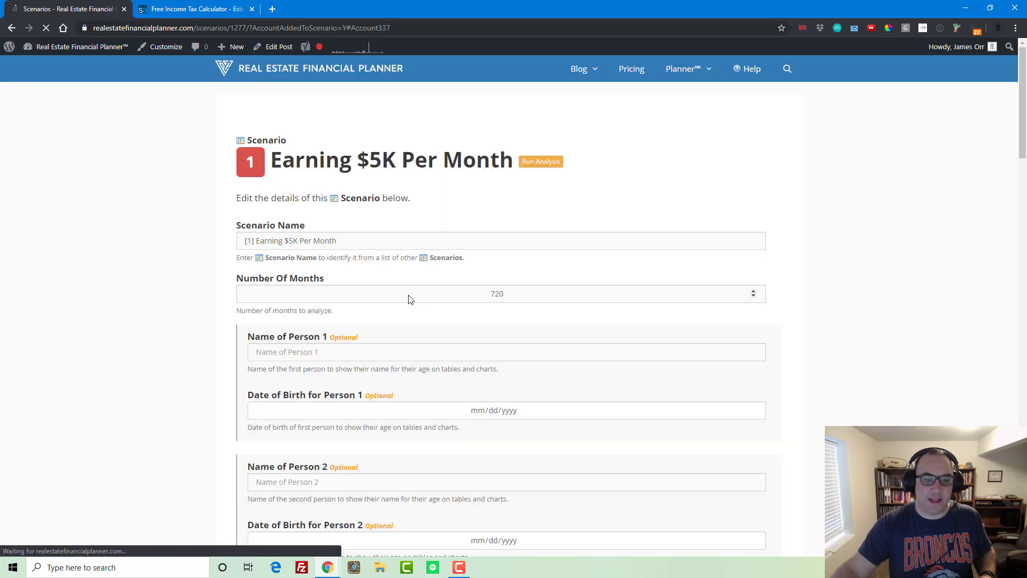
- Add a new rule of the type Paycheck and Personal Expenses from the scenario's Rules section
scroll(409, 305, "down", 15)
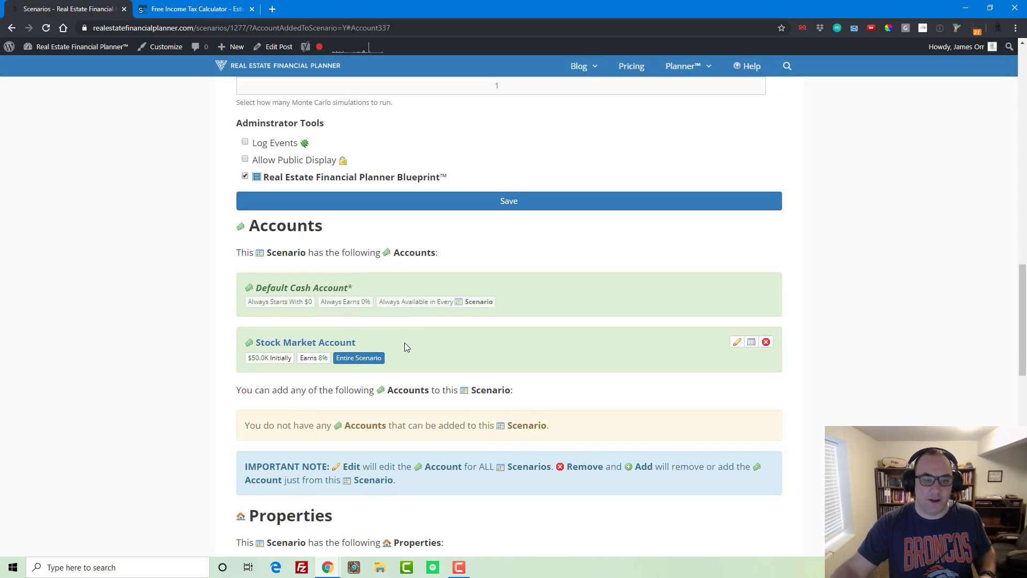
scroll(321, 325, "down", 4)
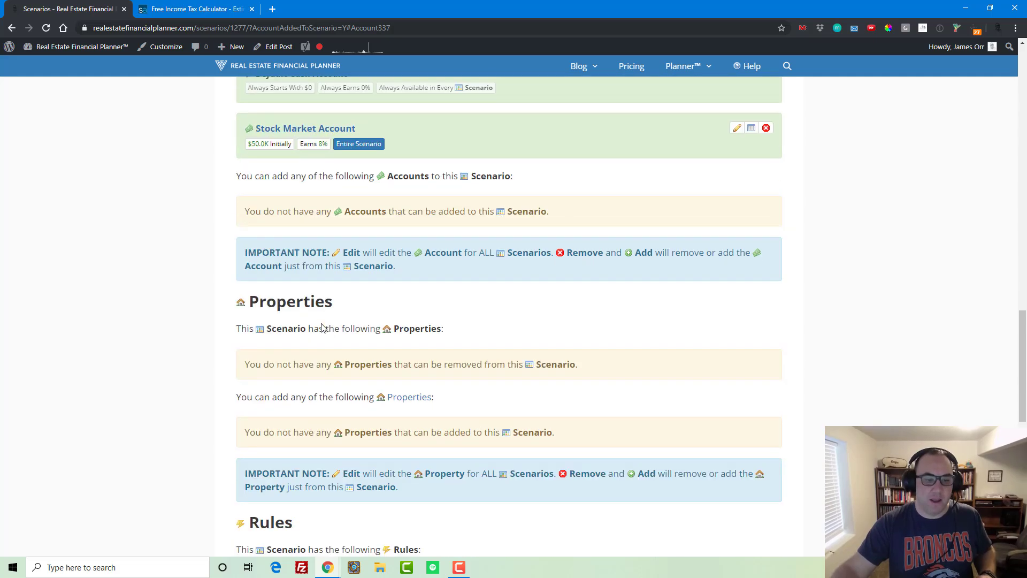
scroll(322, 327, "down", 2)
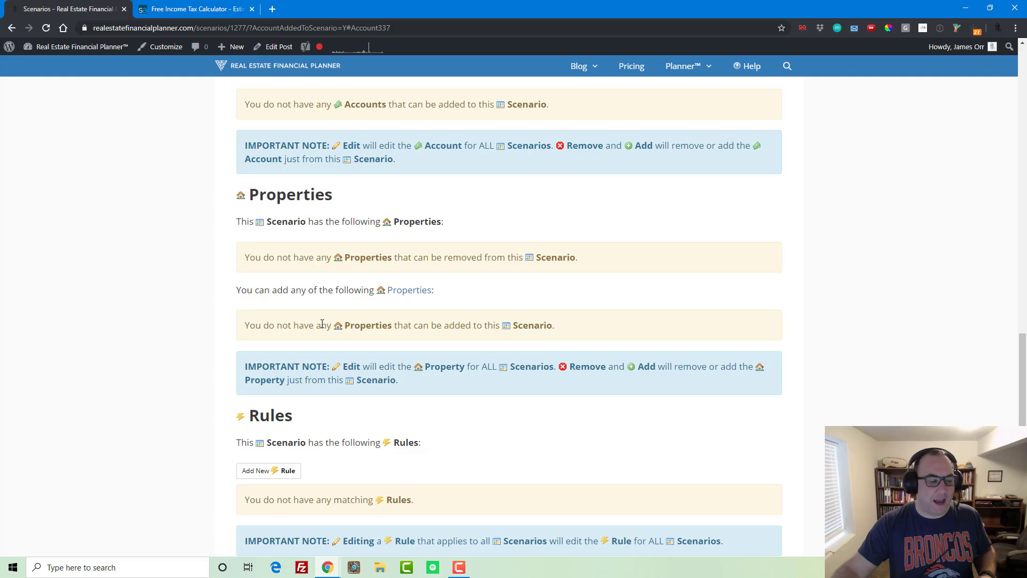
scroll(321, 325, "down", 3)
left_click(269, 310)
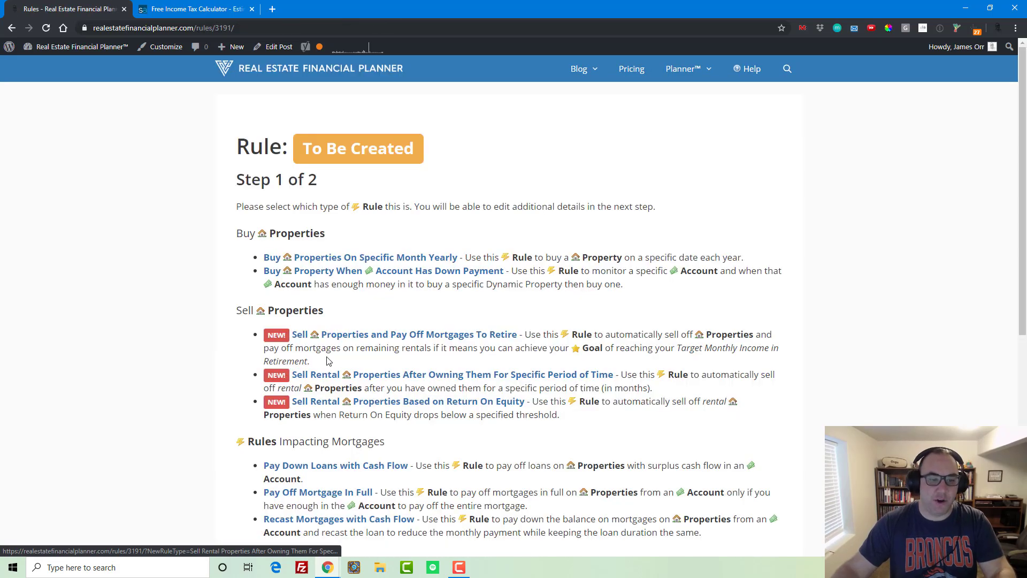
scroll(327, 360, "down", 1)
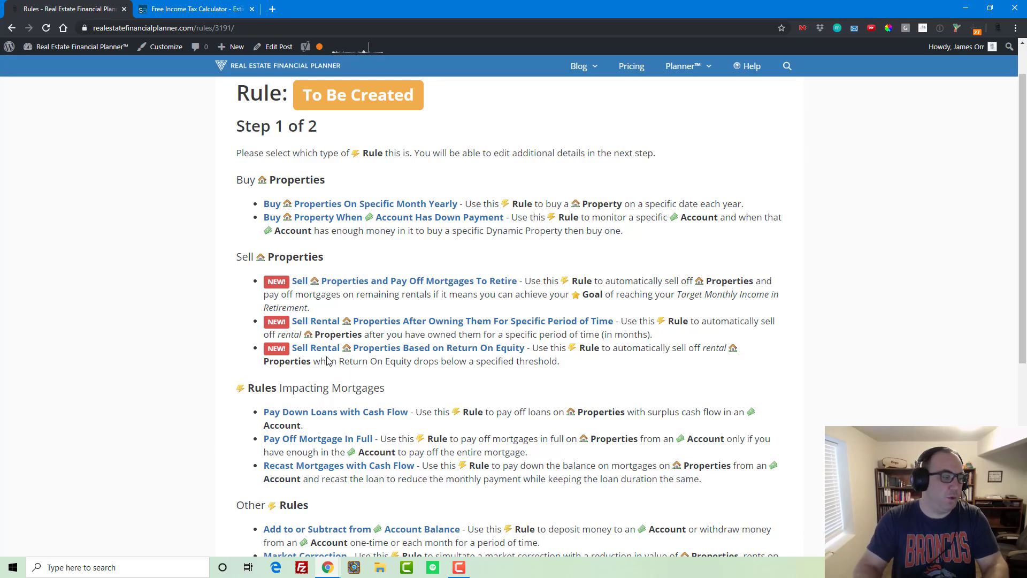
scroll(327, 360, "down", 6)
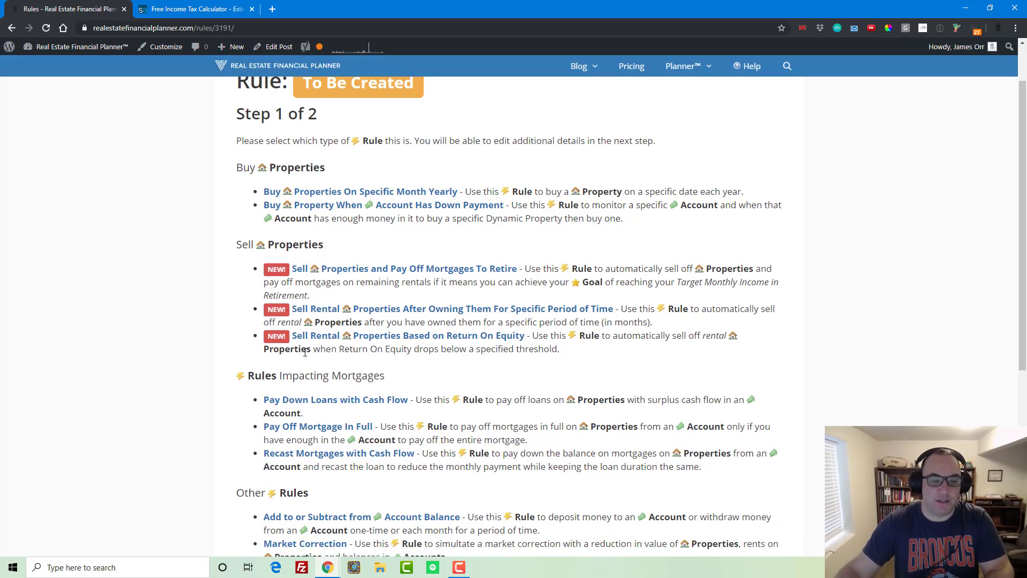
left_click(314, 266)
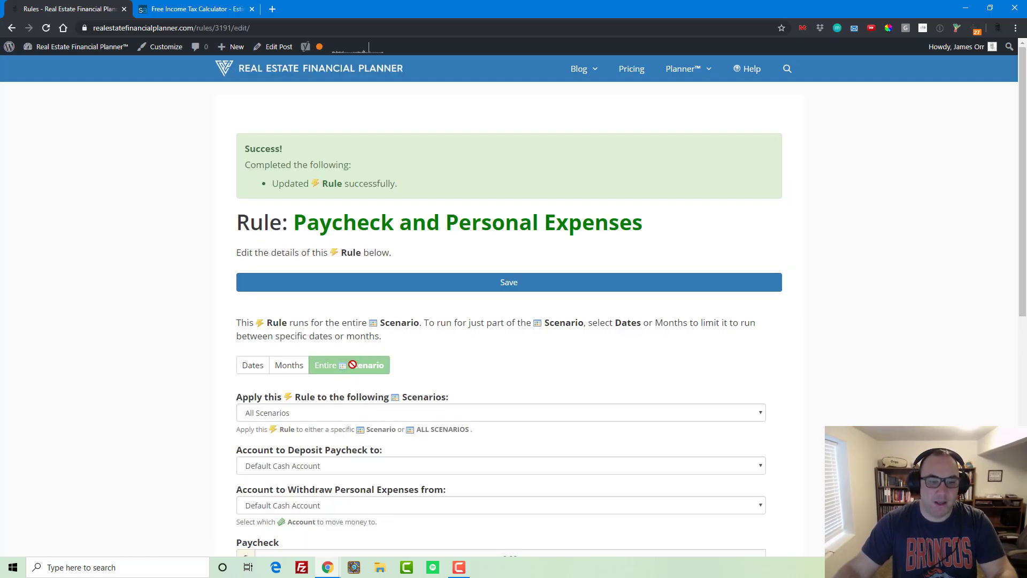
- Apply the rule to "[1] Earning $5K Per Month", with the Stock Market Account for both paycheck deposits and personal expense withdrawals
scroll(243, 348, "down", 2)
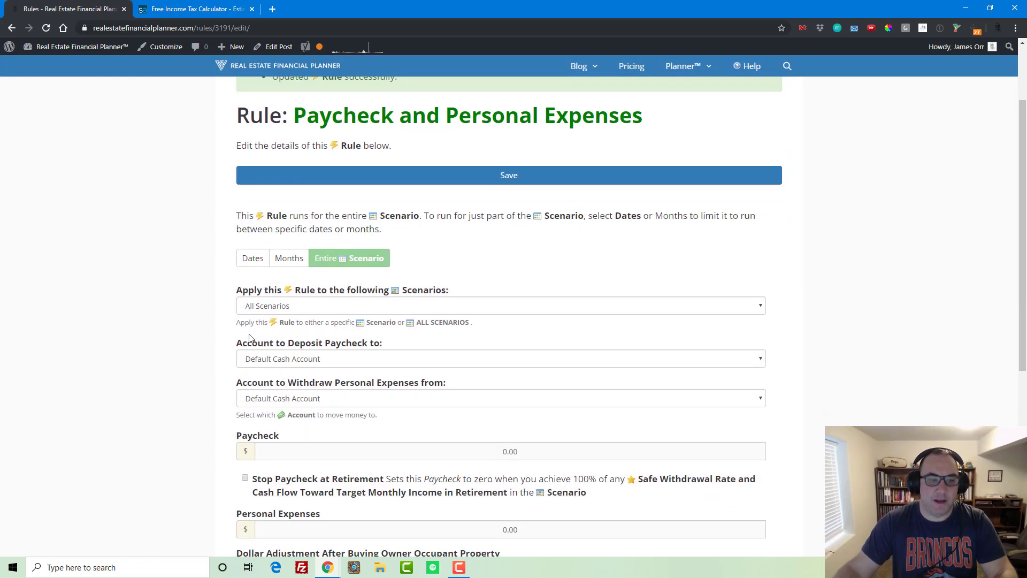
left_click(309, 308)
left_click(313, 331)
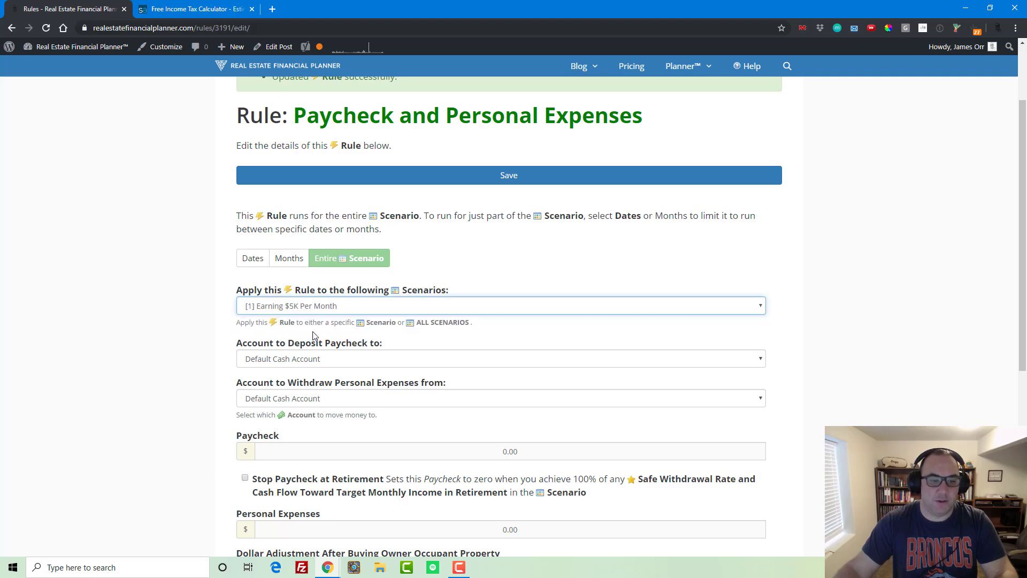
left_click(335, 358)
left_click(329, 383)
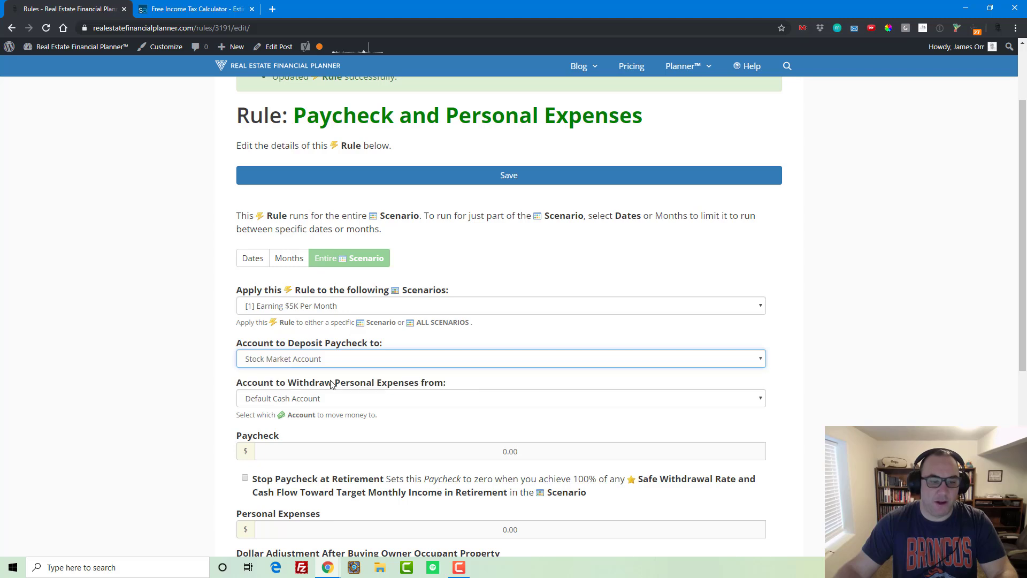
left_click(332, 399)
left_click(329, 425)
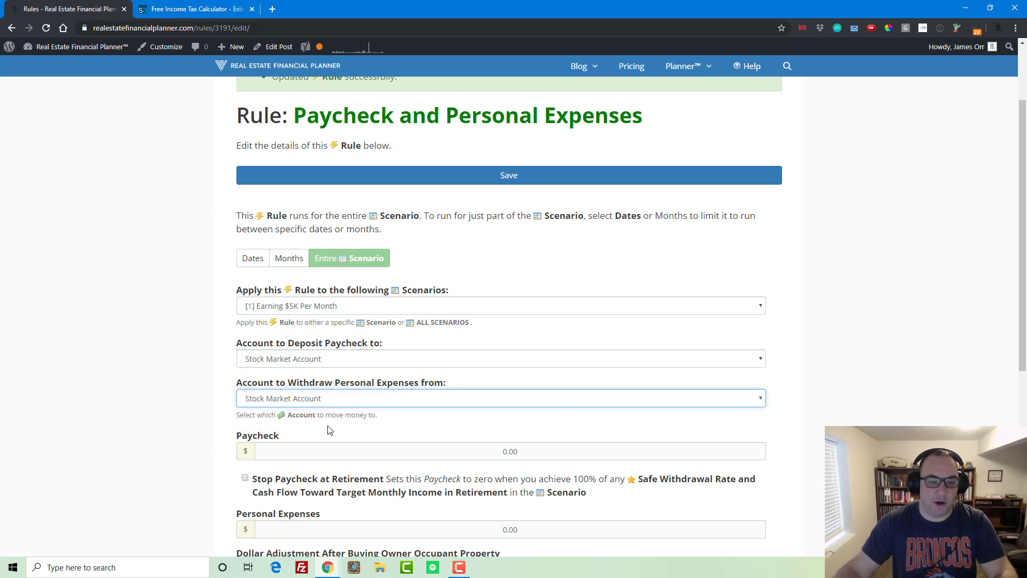
- Set the rule's paycheck to $5,000.00 and enable Stop Paycheck at Retirement
left_click(498, 458)
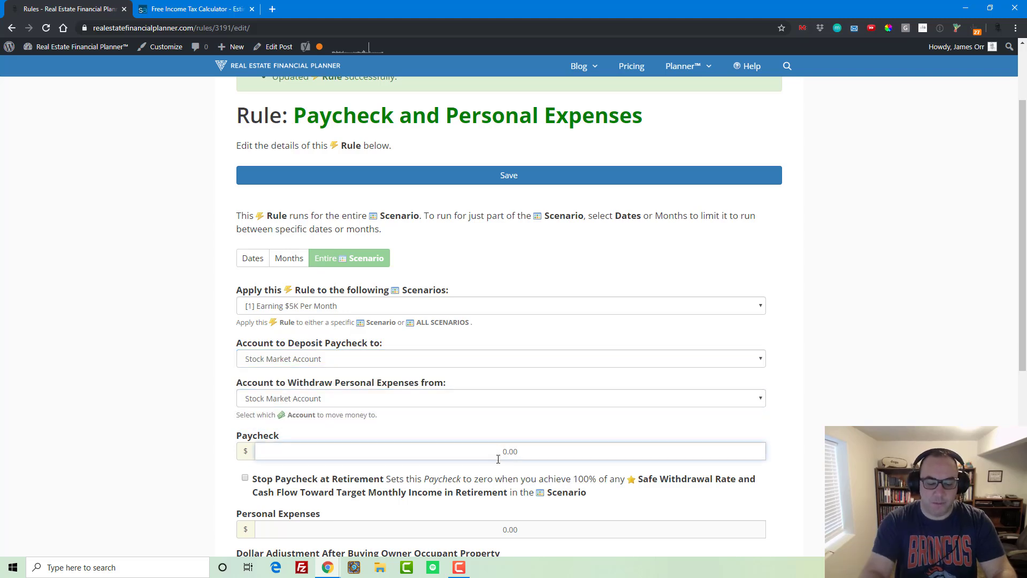
type("500")
scroll(498, 458, "down", 2)
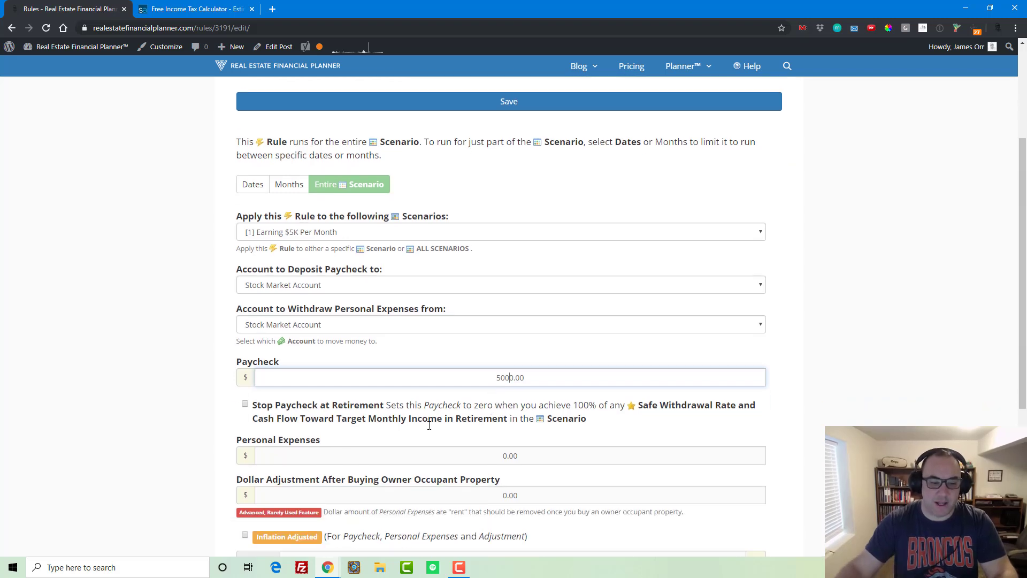
left_click(245, 372)
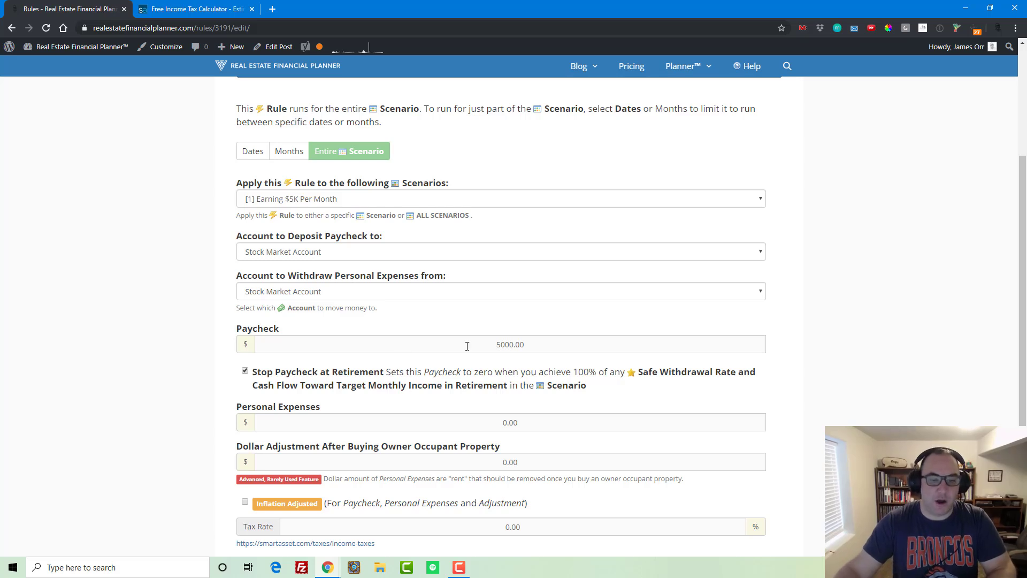
- Set the rule's personal expenses to $4,000.00
scroll(509, 344, "down", 2)
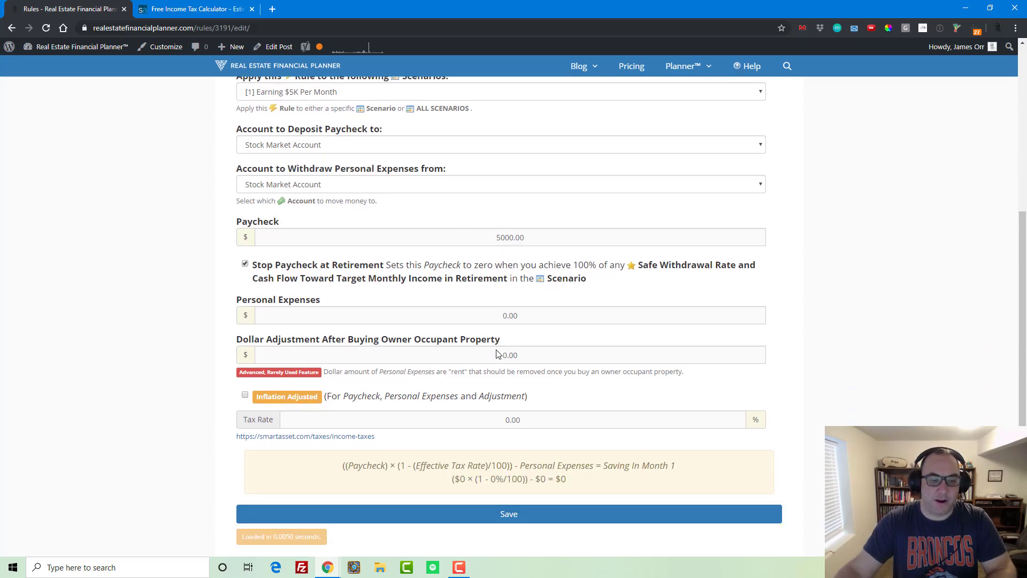
left_click(503, 315)
type("400")
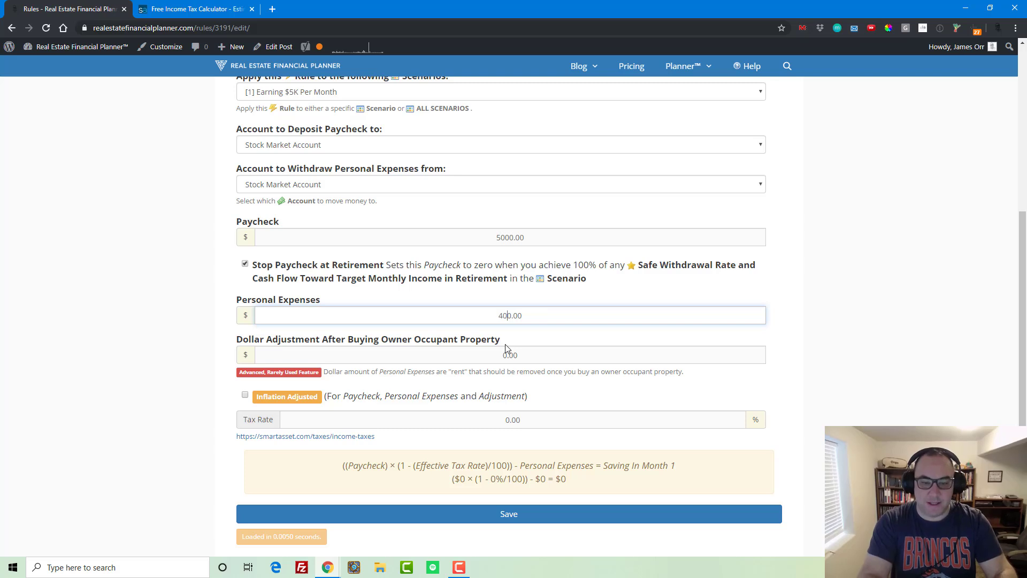
- Set the dollar adjustment after buying an owner occupant property to $1,200.00 and make the rule inflation adjusted
key("Tab")
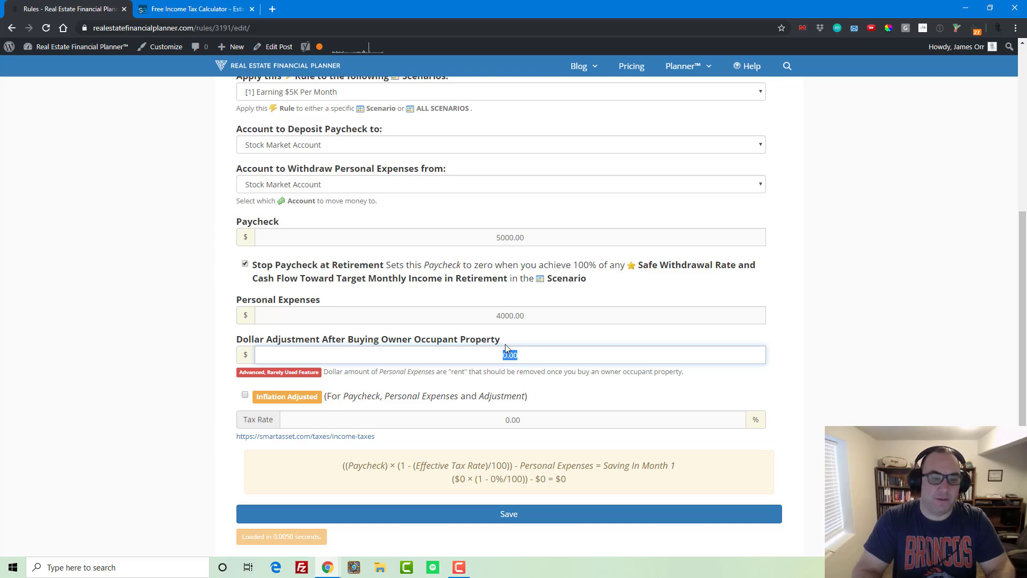
key("BackSpace")
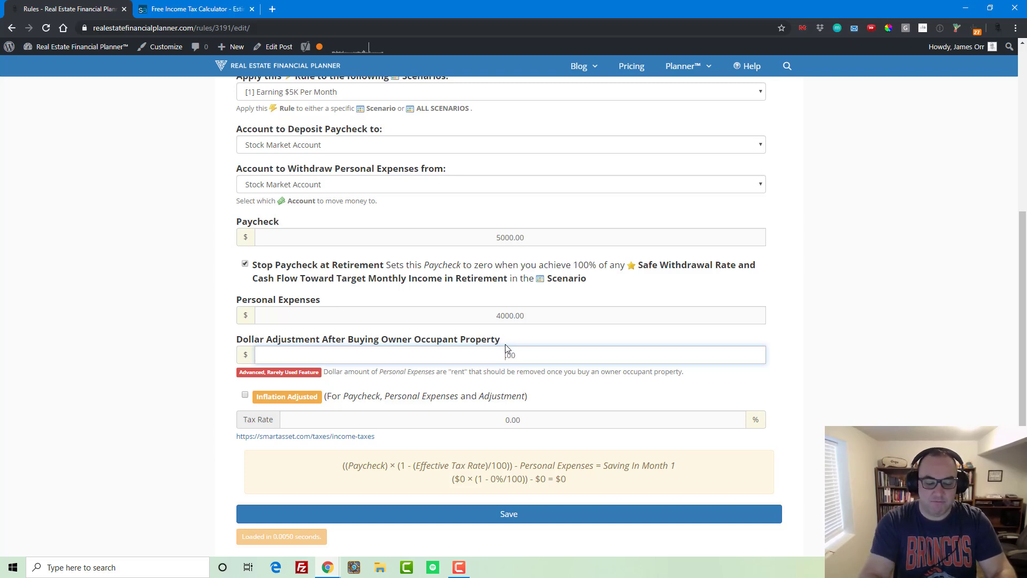
type("1200")
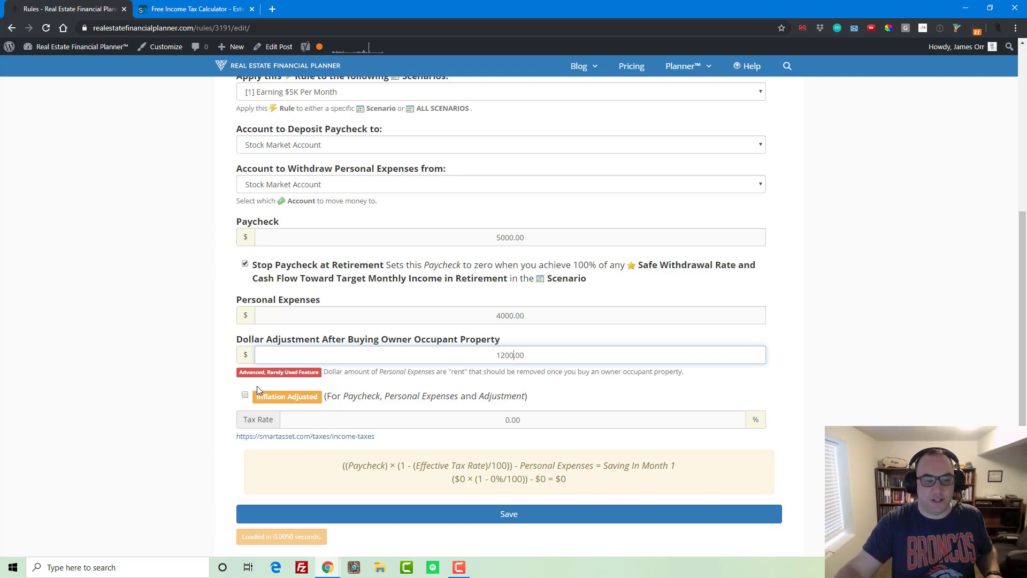
left_click(245, 396)
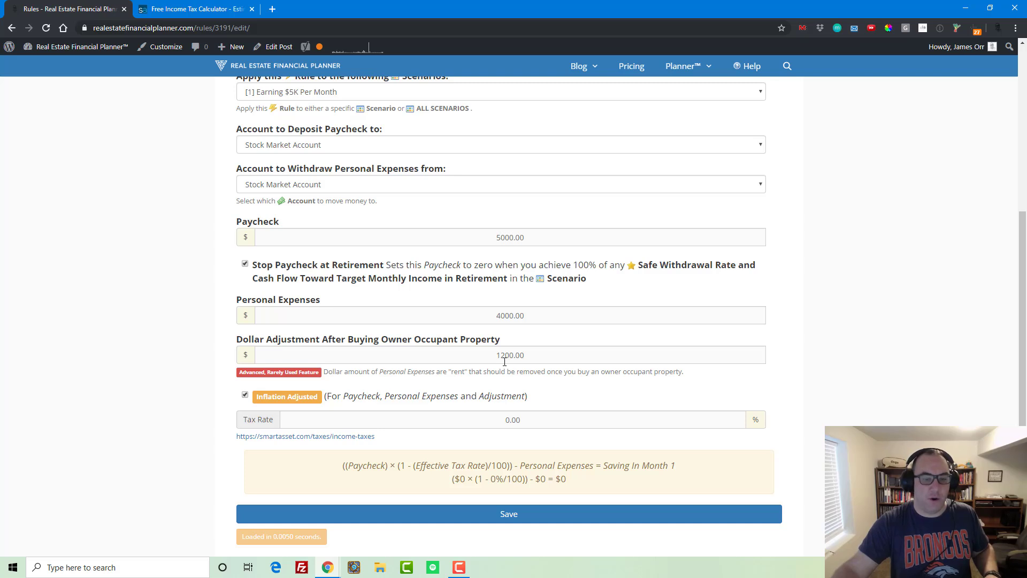
- Set the rule's tax rate to 18.84%, save the rule and check the month 1 savings calculation
left_click(506, 419)
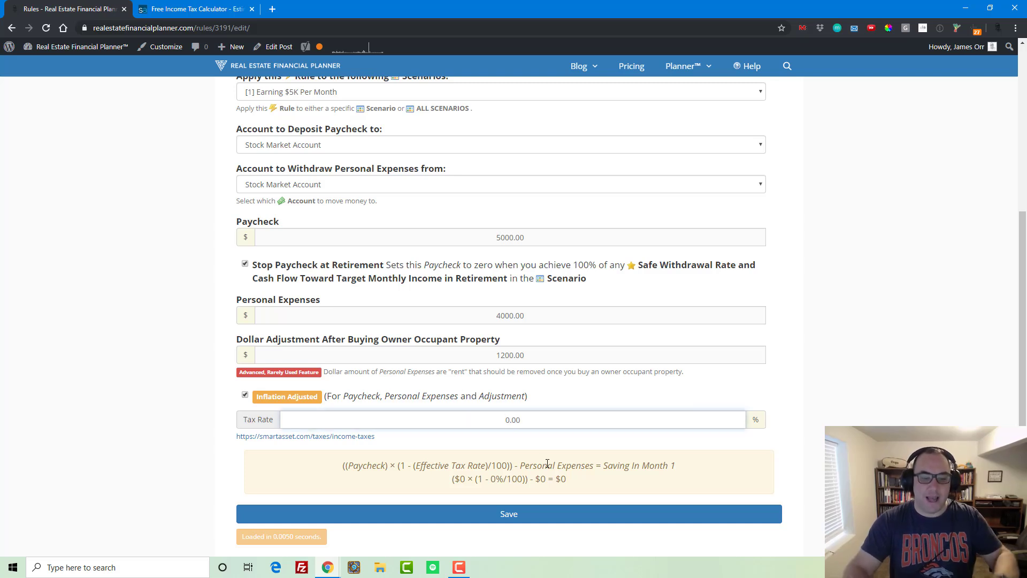
key("Delete")
type("18")
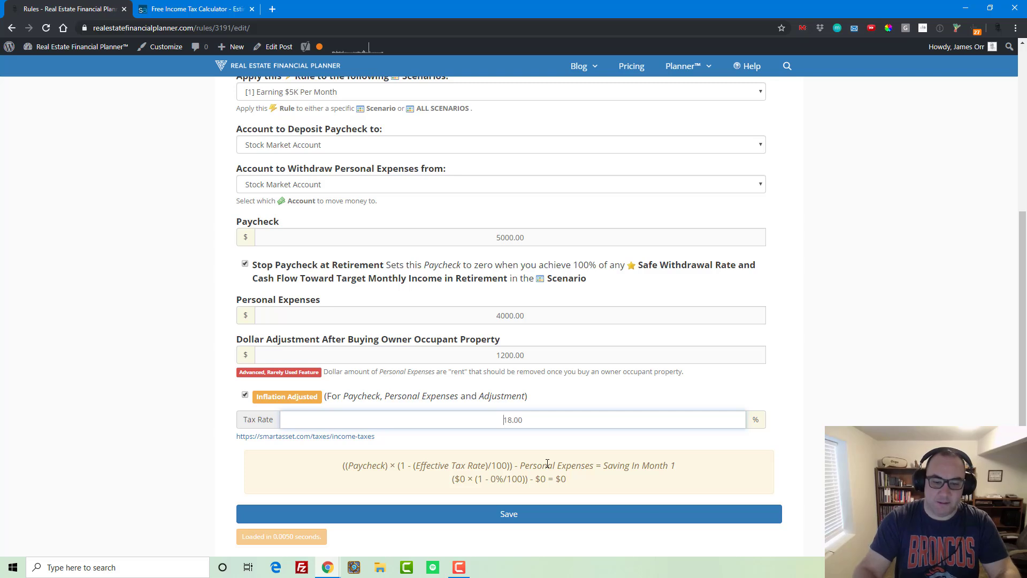
key("Delete")
key("Delete")
key("Delete")
key("Delete")
key("Delete")
type("18.84")
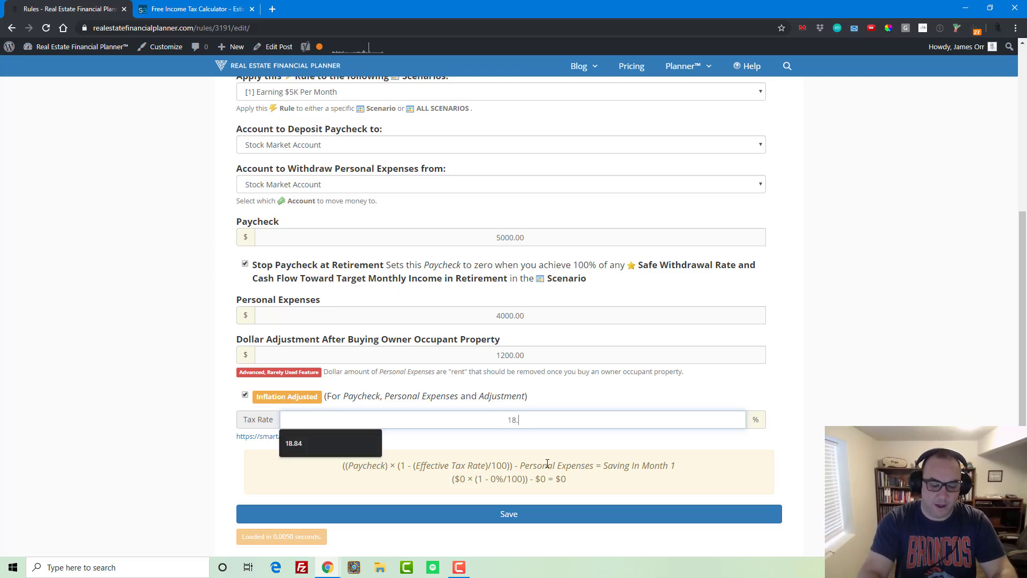
left_click(524, 521)
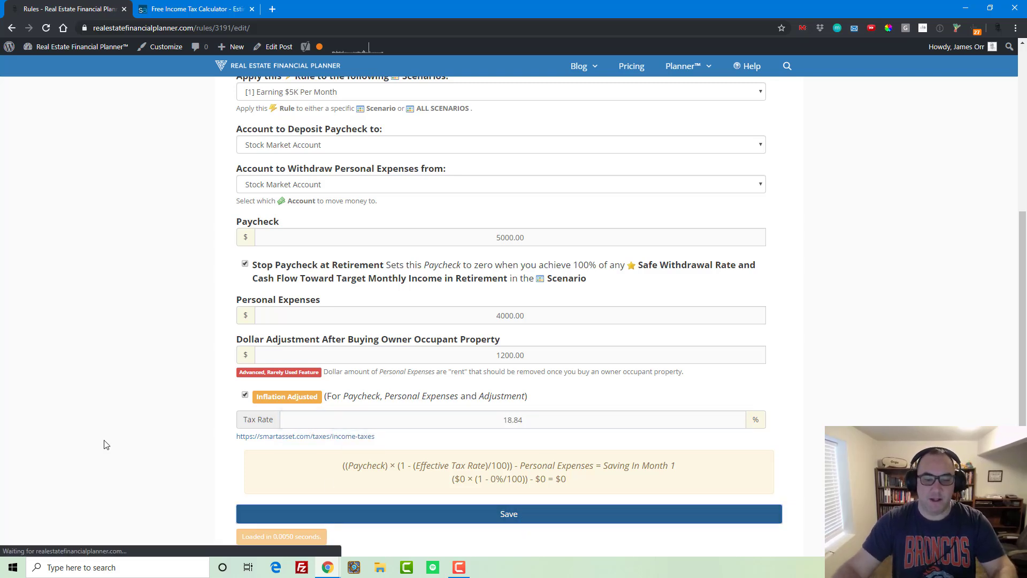
scroll(208, 346, "down", 9)
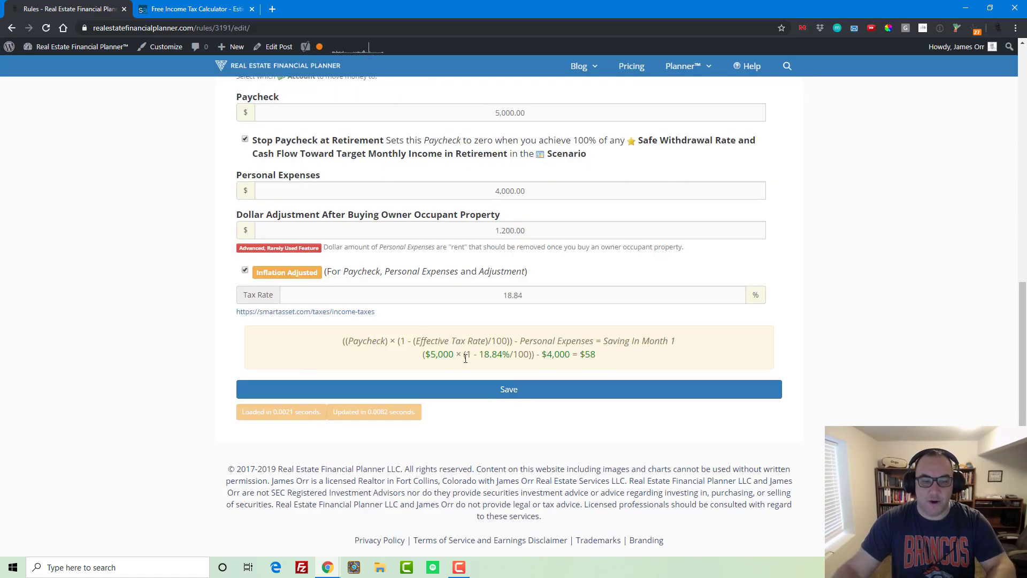
left_click_drag(599, 360, 580, 354)
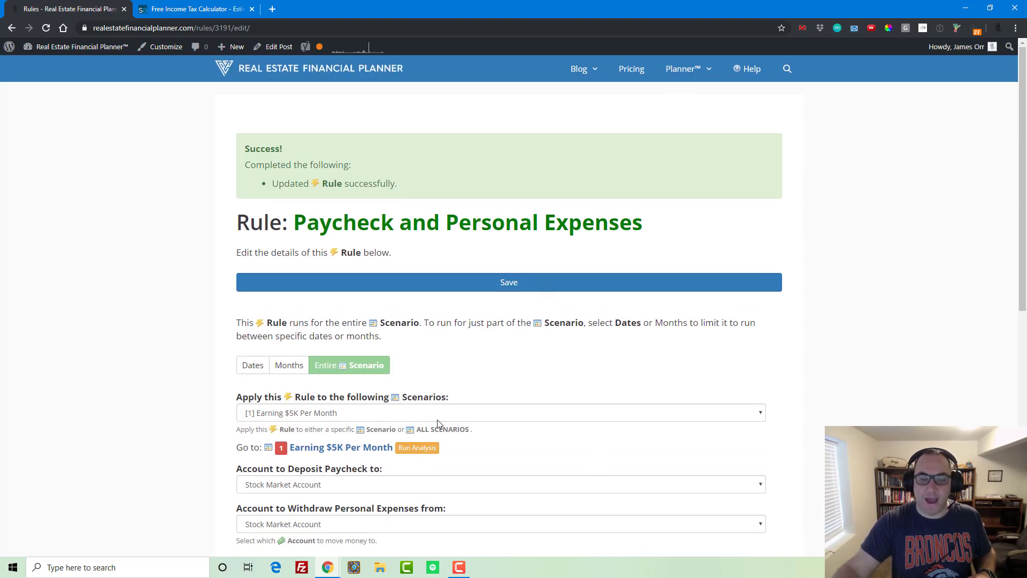
- Rerun the analysis of the "Earning $5K Per Month" scenario from the scenarios list
mouse_move(683, 72)
left_click(682, 93)
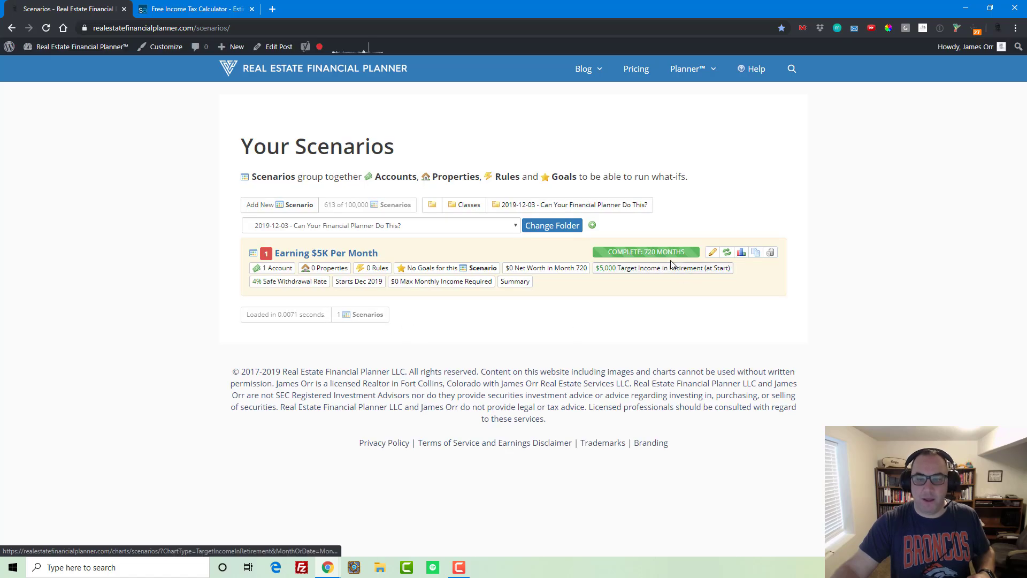
left_click(727, 252)
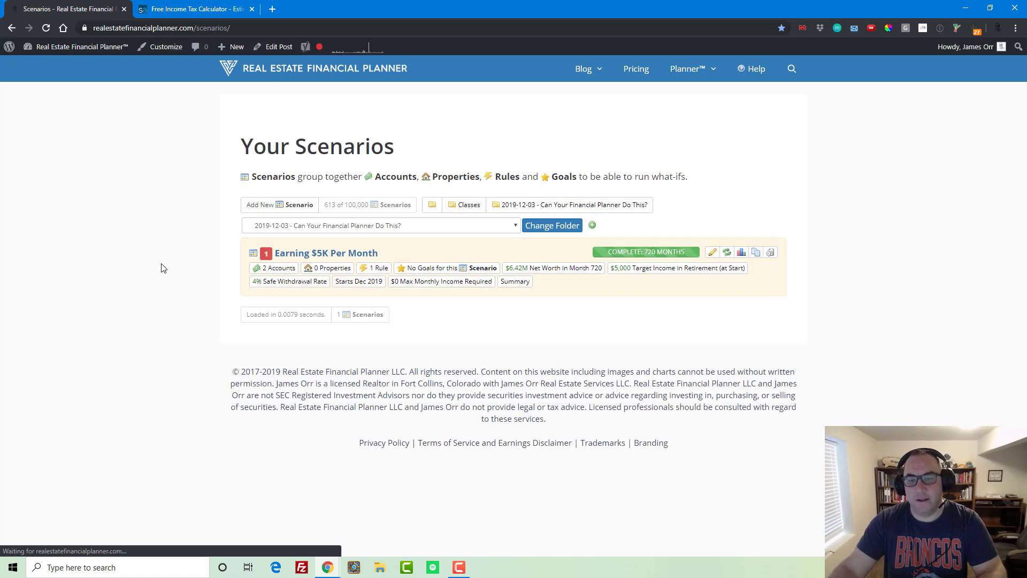
- Examine the scenario's Net Worth chart in a separate tab, including its early months, and display it inflation adjusted
left_click(742, 253, "ctrl")
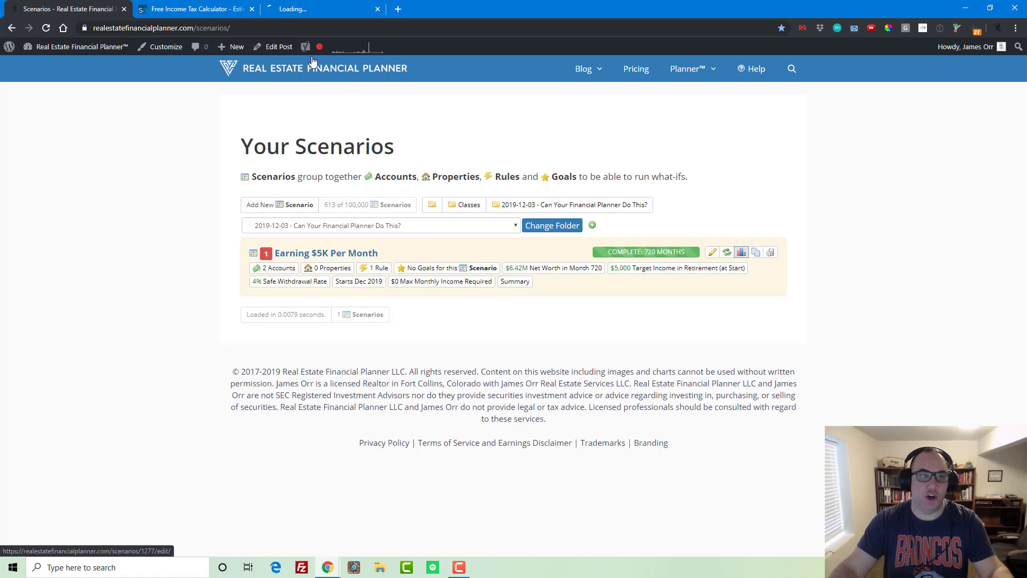
left_click(252, 9)
left_click(198, 9)
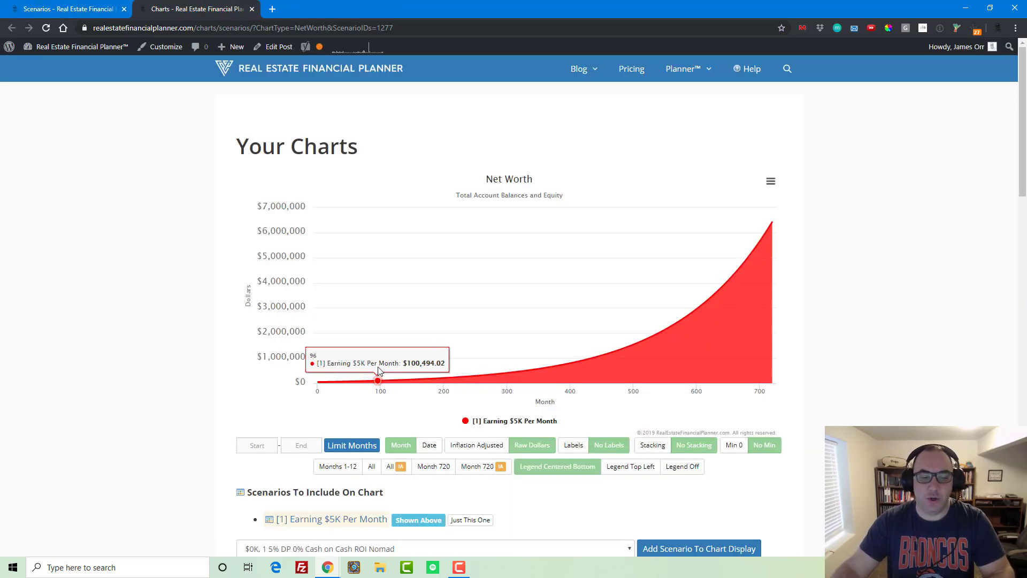
left_click_drag(461, 369, 203, 369)
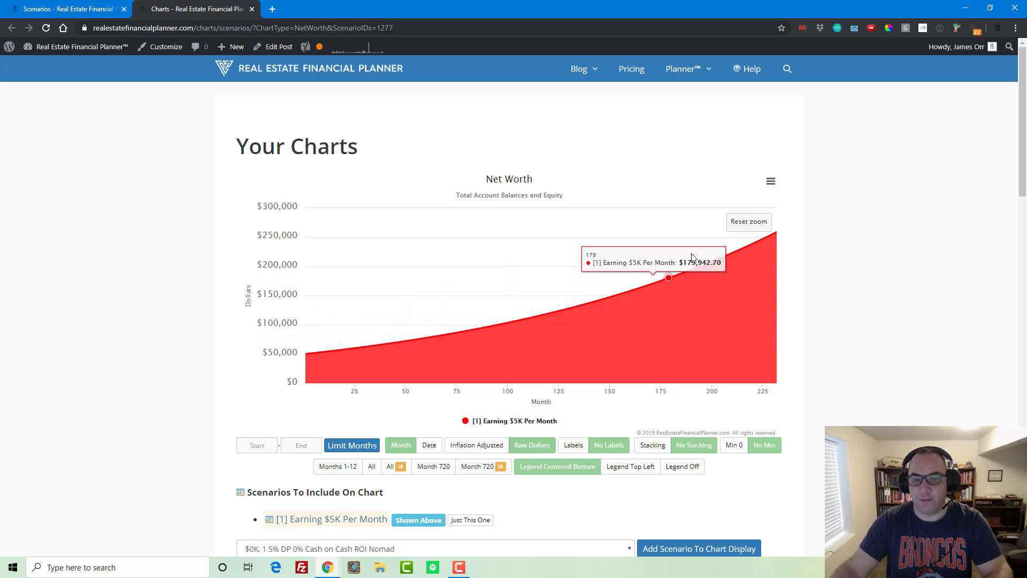
left_click(748, 221)
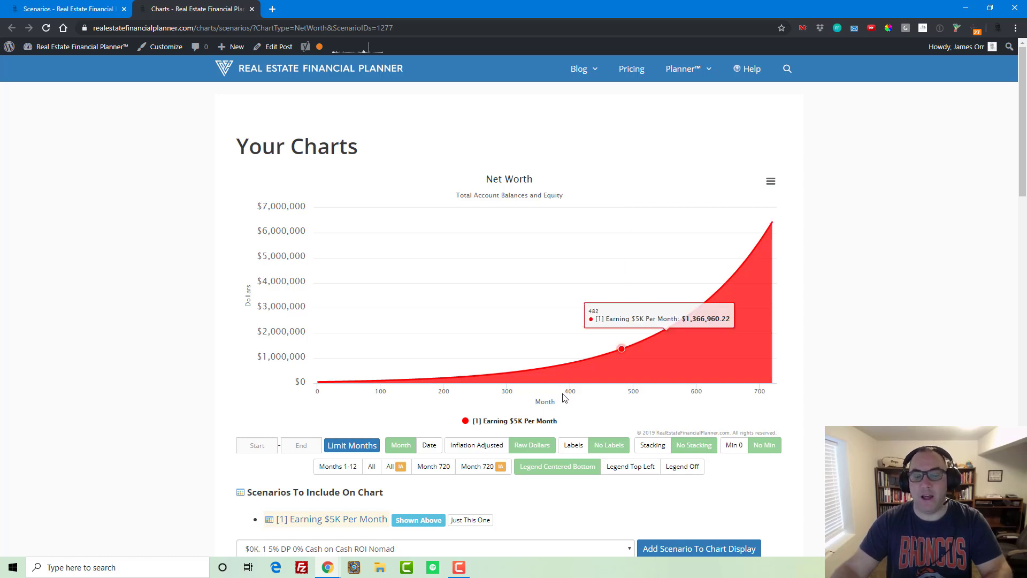
left_click(476, 445)
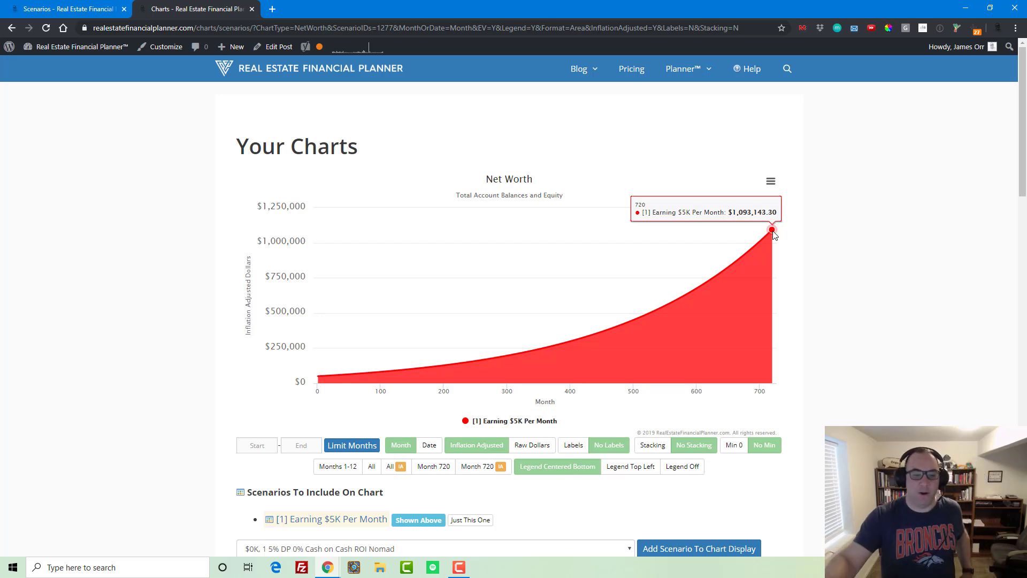
- View the scenario's Total Saved chart, followed by its Paychecks After Tax chart
scroll(505, 342, "down", 7)
scroll(416, 311, "down", 11)
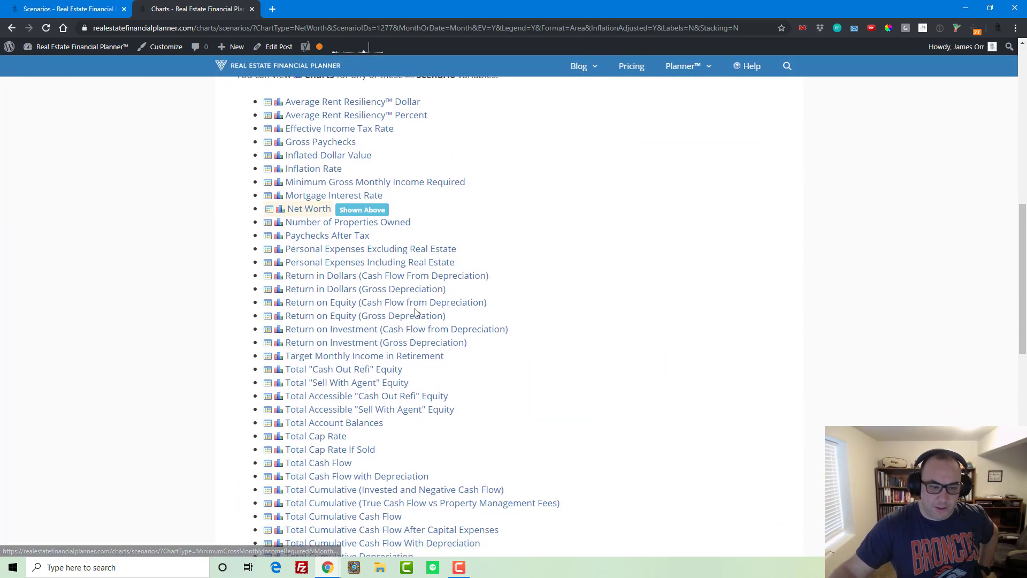
scroll(416, 315, "down", 3)
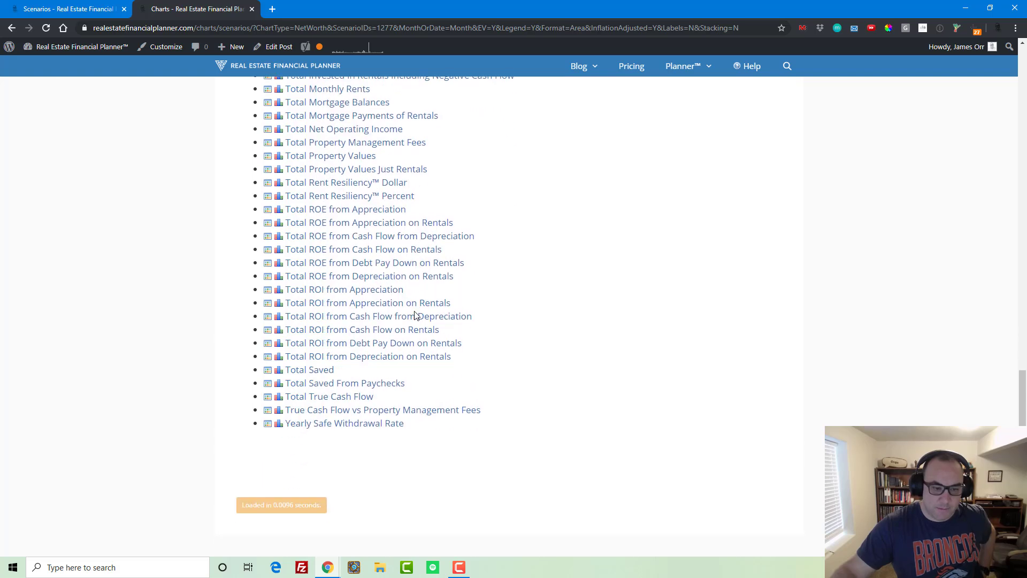
left_click(327, 370)
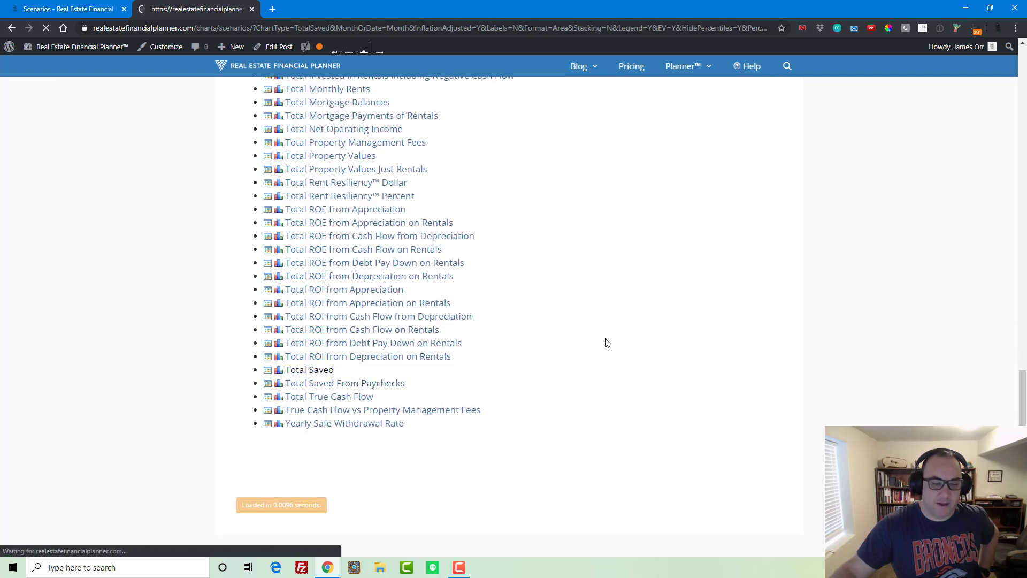
mouse_move(288, 253)
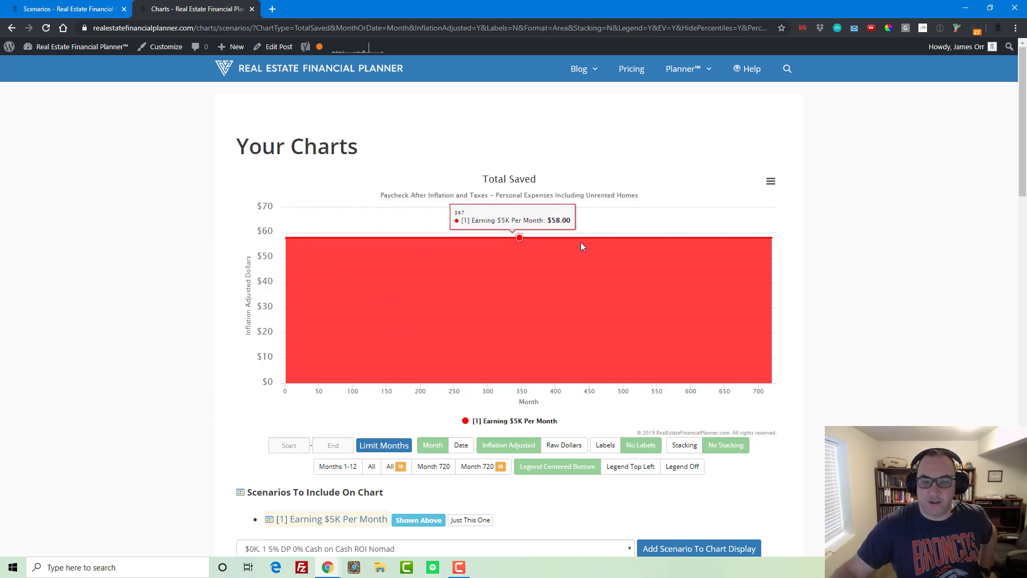
scroll(662, 298, "down", 11)
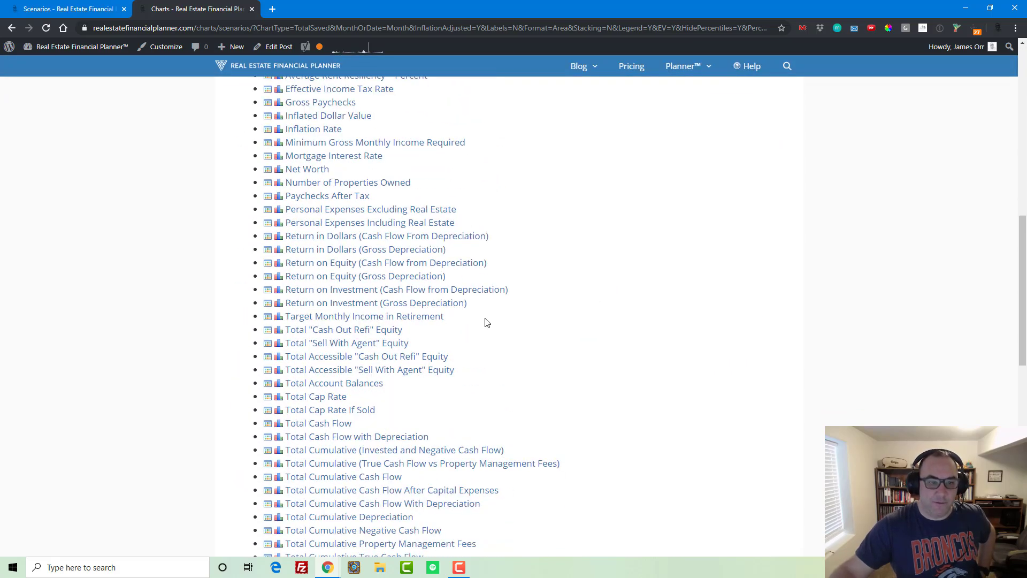
left_click(338, 196)
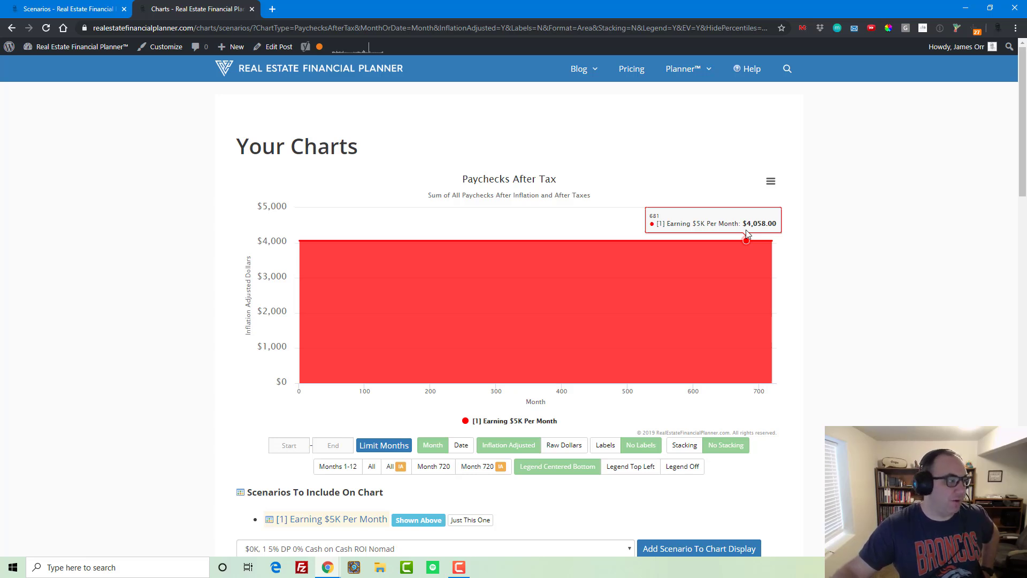
- Duplicate the "[1] Earning $5K Per Month" scenario from the scenarios list
mouse_move(702, 76)
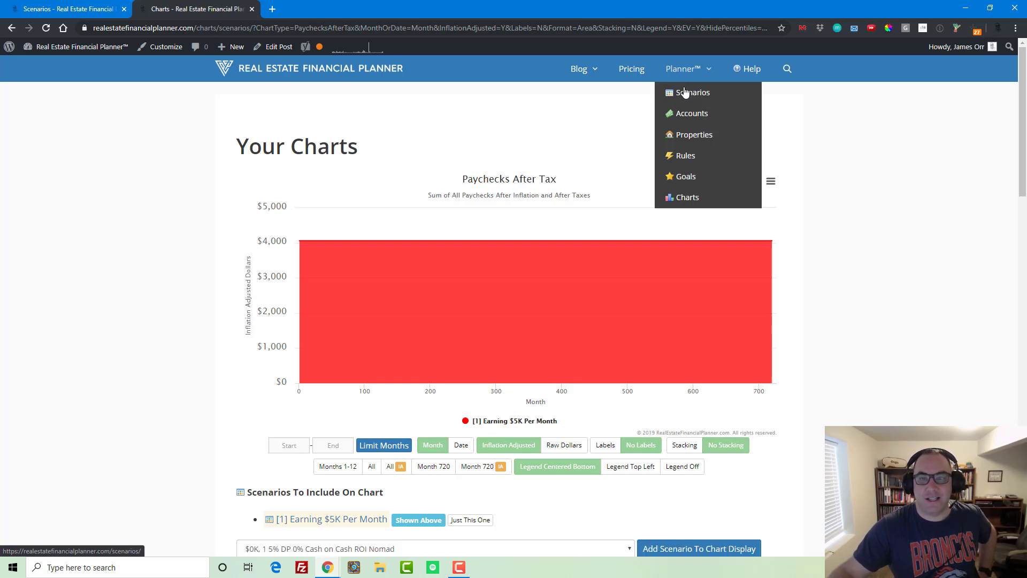
left_click(685, 95)
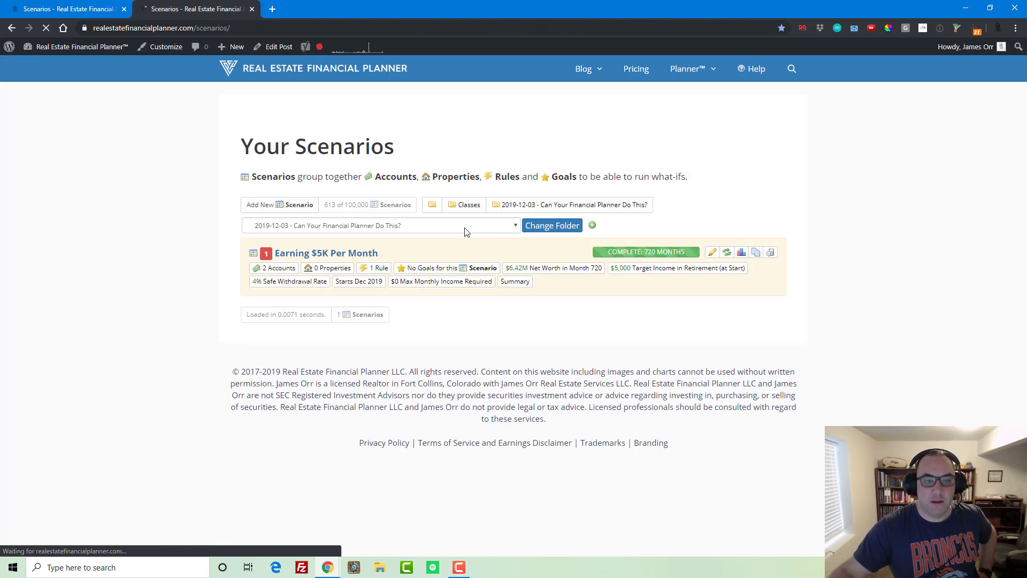
left_click(755, 252)
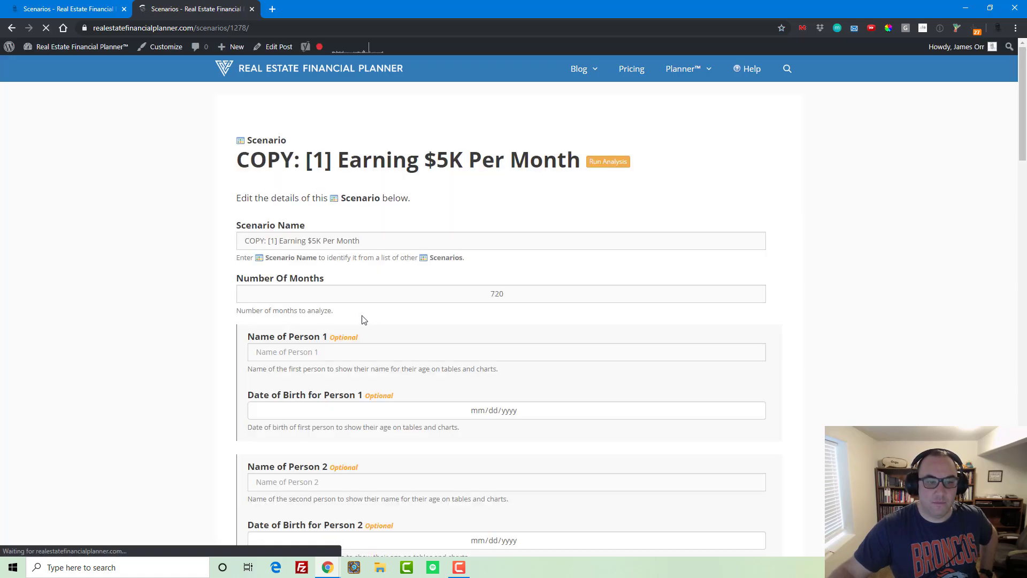
- Rename the copied scenario as "[2] Stop Working 20 Years In Future" and save it
left_click_drag(364, 242, 214, 244)
key("Home")
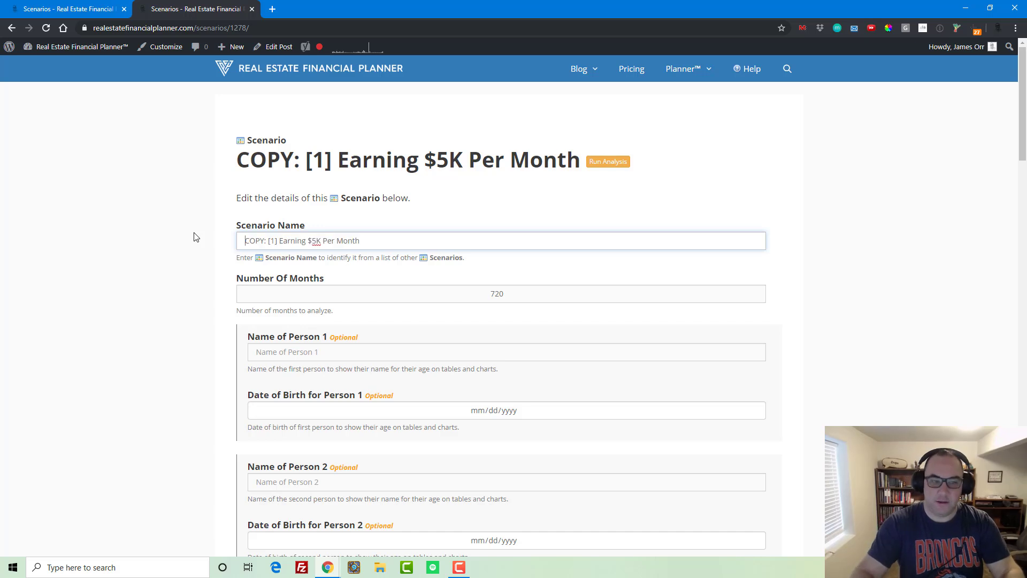
key("shift+Right")
key("shift+Right")
key("shift+Right")
key("shift+Right")
key("shift+Right")
key("shift+Right")
key("Delete")
key("Right")
key("Delete")
type("2")
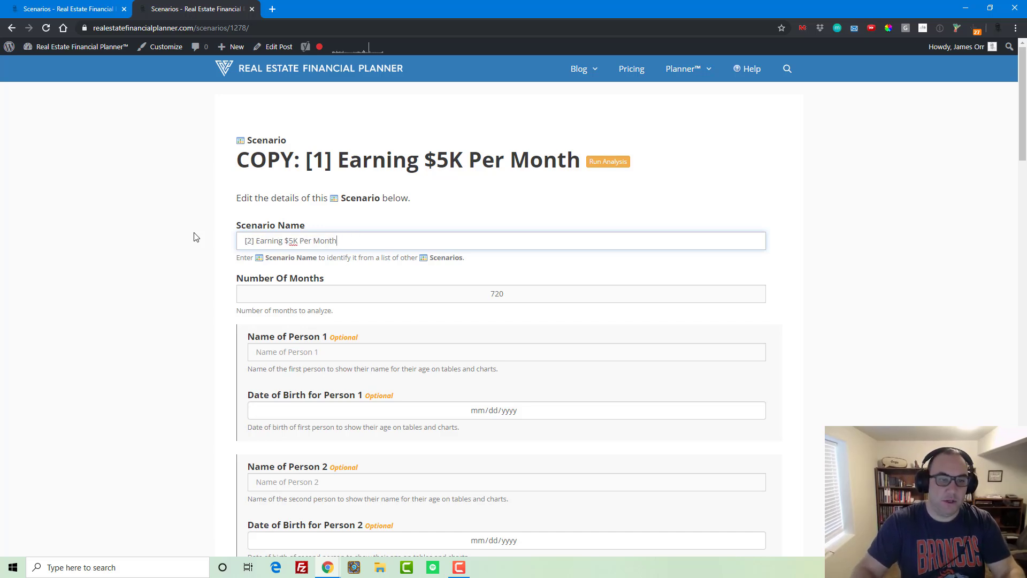
key("End")
key("ctrl+shift+Left")
key("ctrl+shift+Left")
key("ctrl+shift+Left")
key("ctrl+shift+Left")
key("ctrl+shift+Left")
key("ctrl+shift+Left")
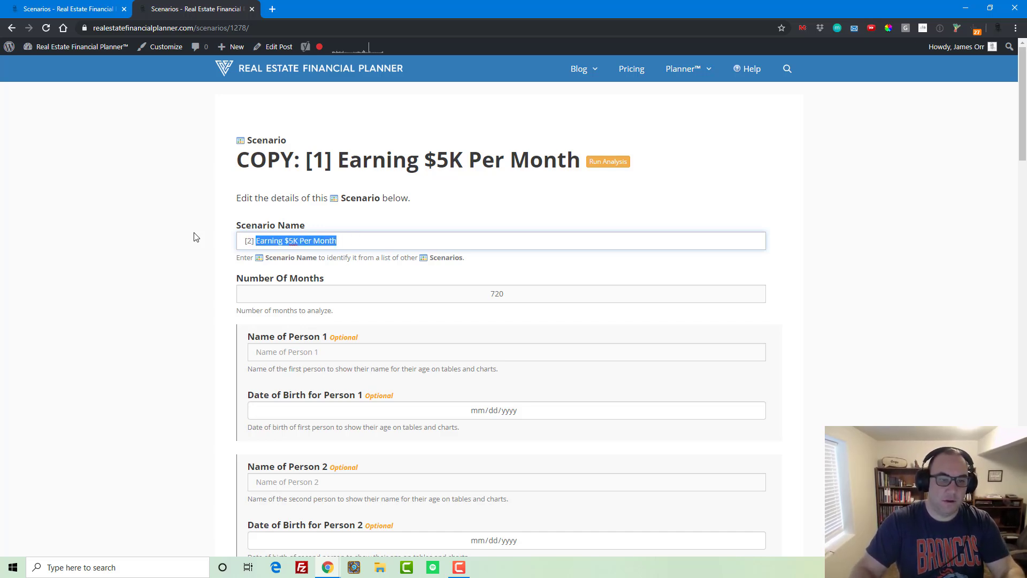
type("Stop Work")
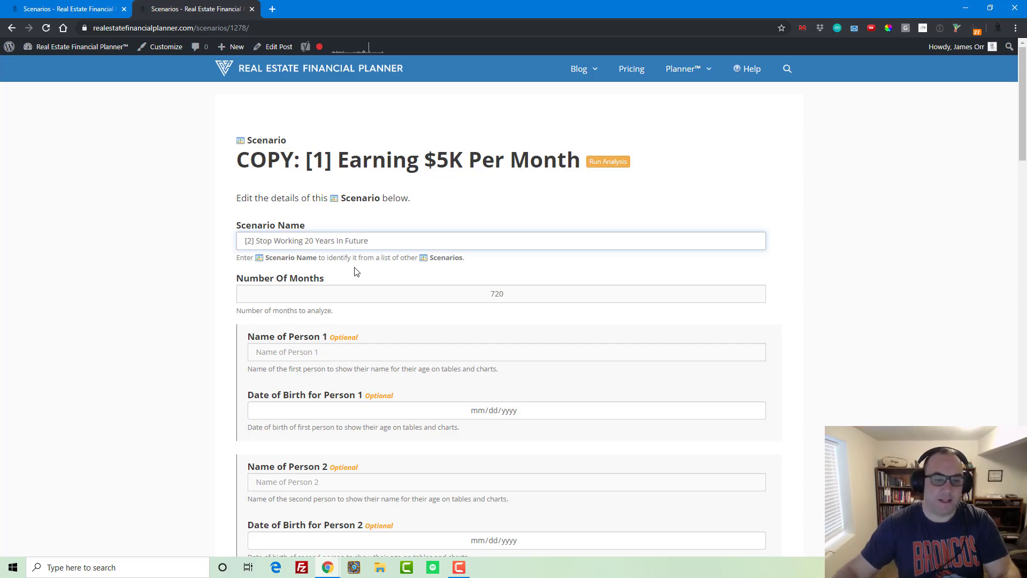
scroll(353, 268, "down", 15)
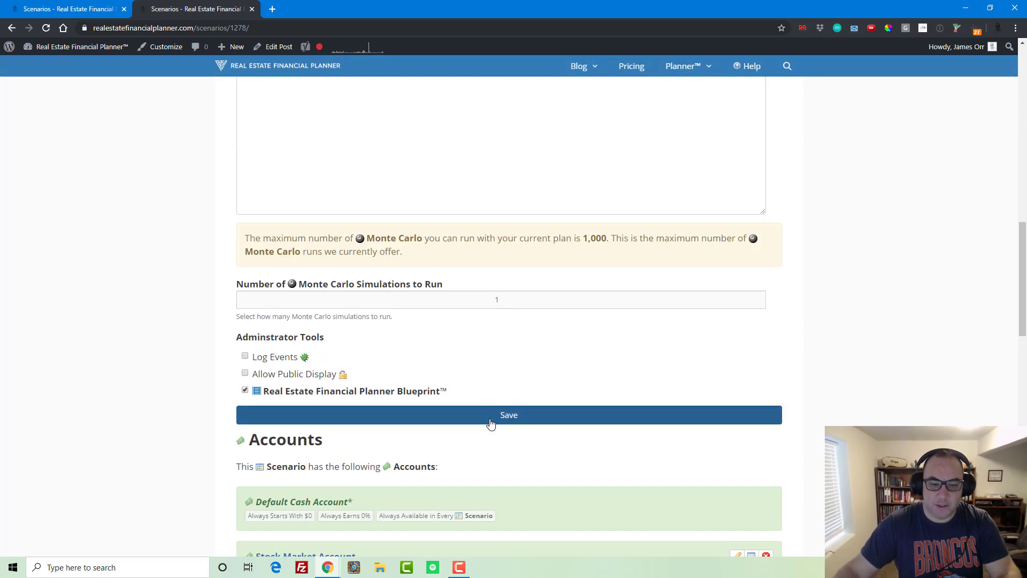
left_click(488, 420)
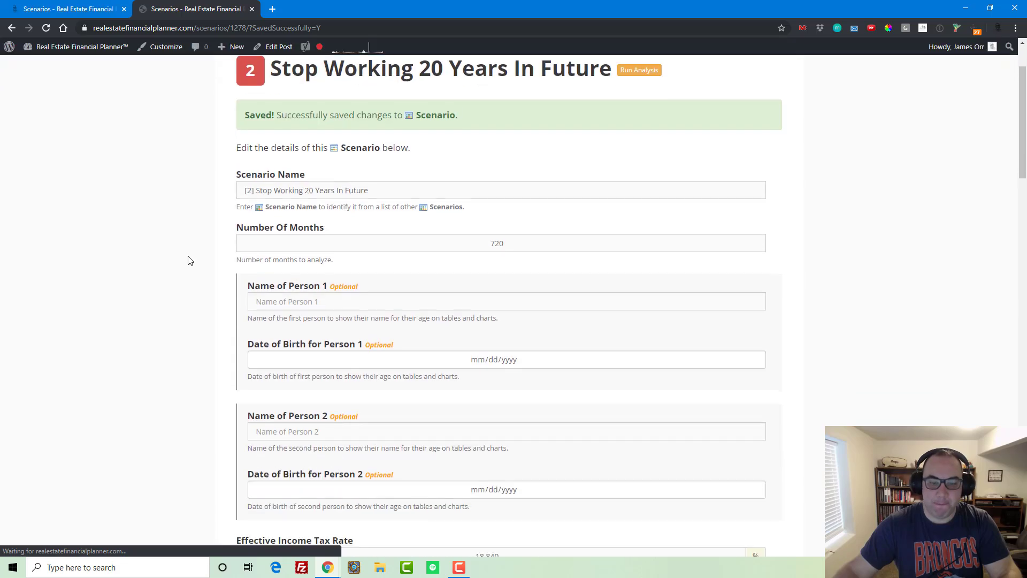
- Open the Paycheck and Personal Expenses rule of the "[2] Stop Working 20 Years In Future" scenario and review its settings
scroll(369, 346, "down", 20)
scroll(373, 350, "down", 3)
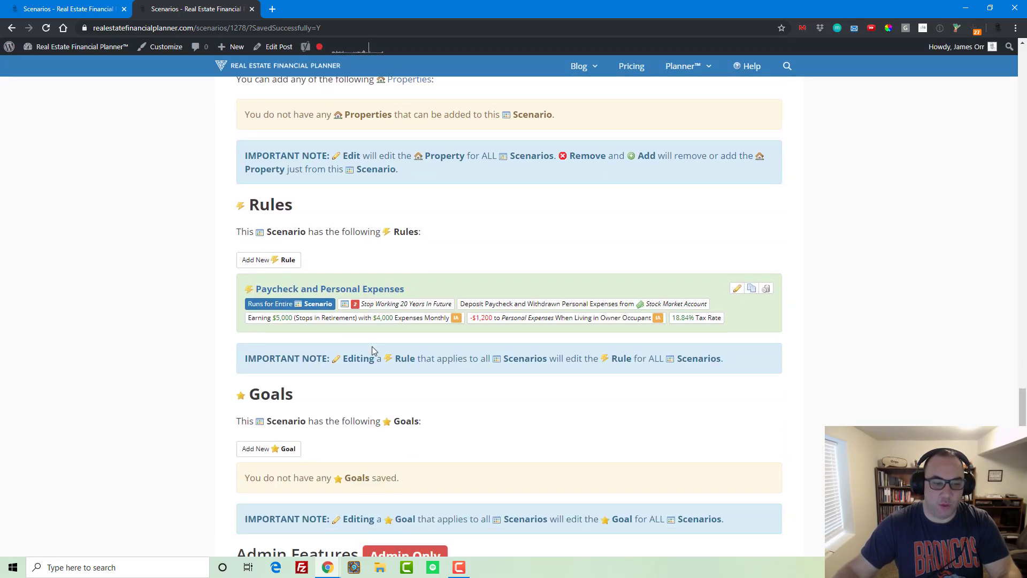
left_click(360, 235)
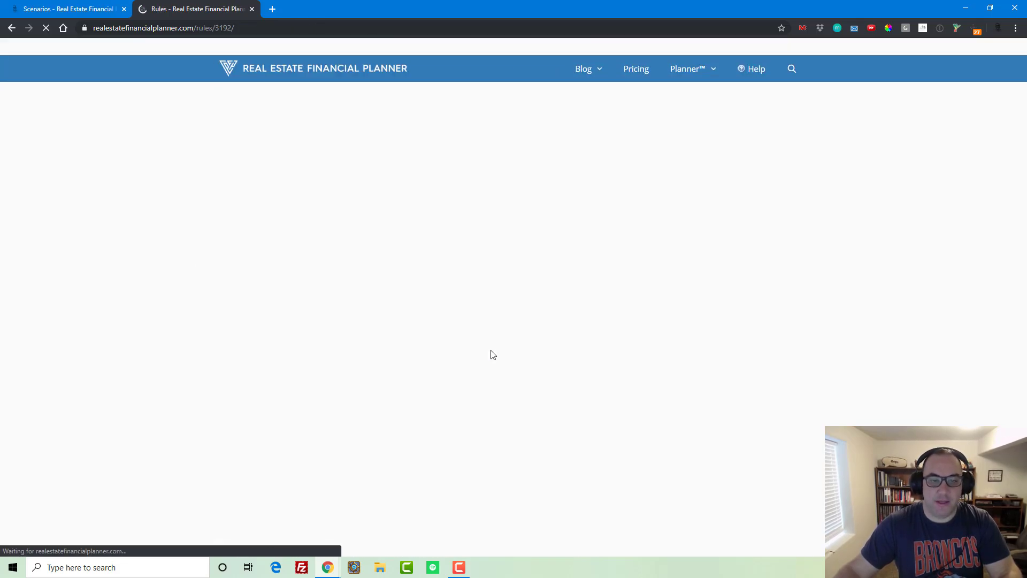
scroll(362, 321, "down", 1)
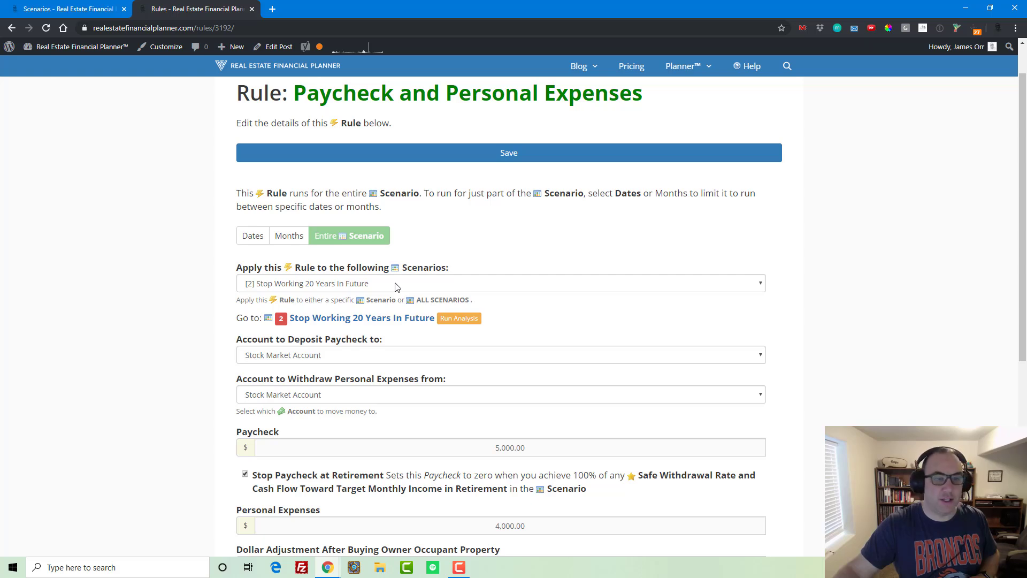
scroll(394, 287, "up", 1)
scroll(394, 287, "down", 2)
scroll(395, 287, "up", 2)
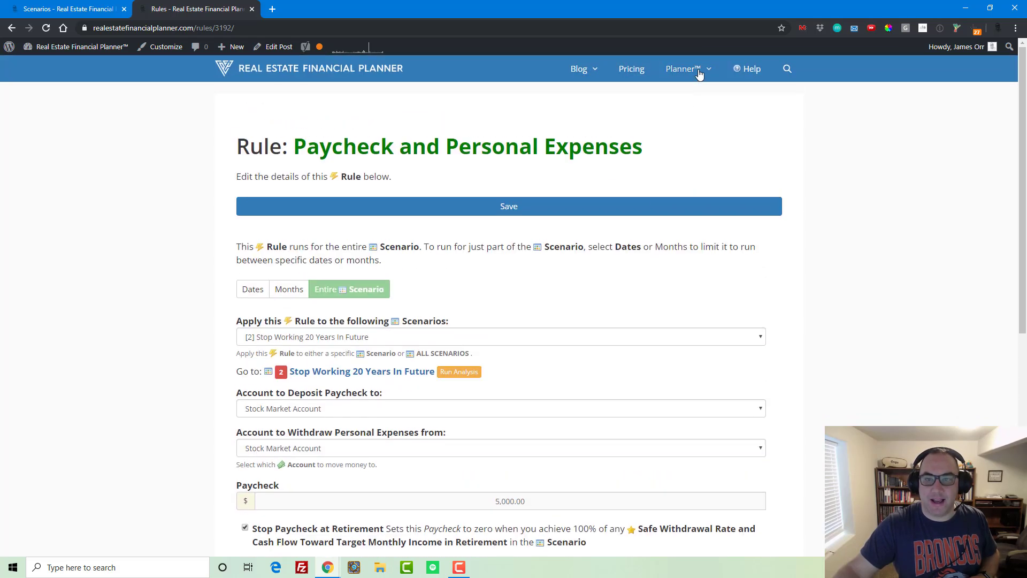
- Check the paycheck rules of both scenarios in the rules list and return to the scenarios list
left_click(659, 156)
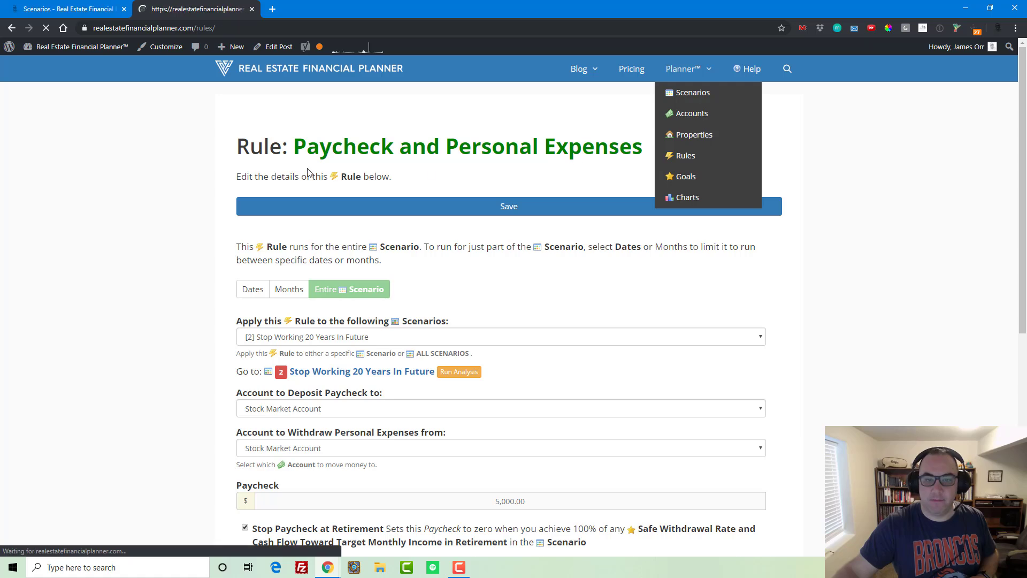
mouse_move(690, 68)
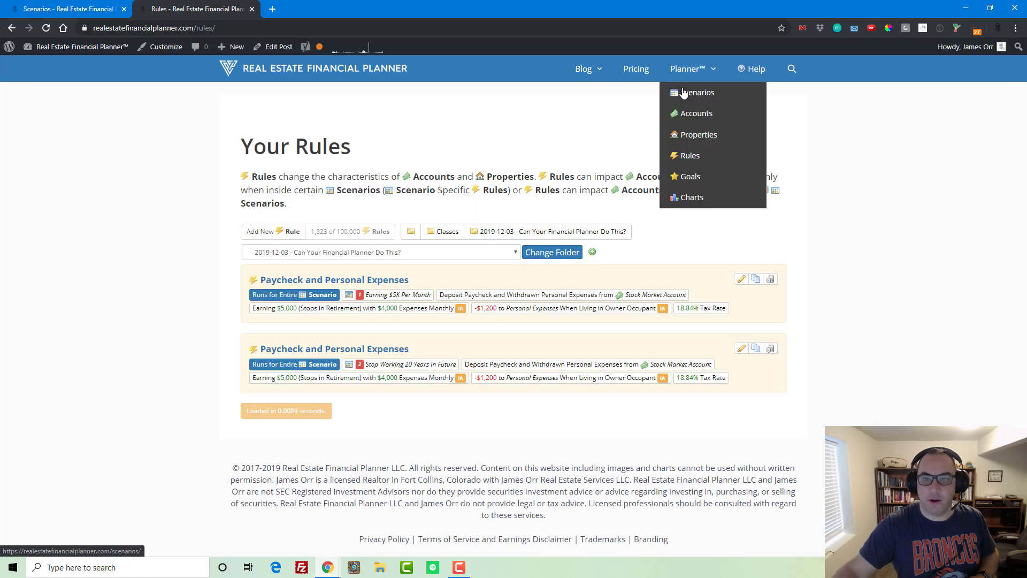
left_click(688, 92)
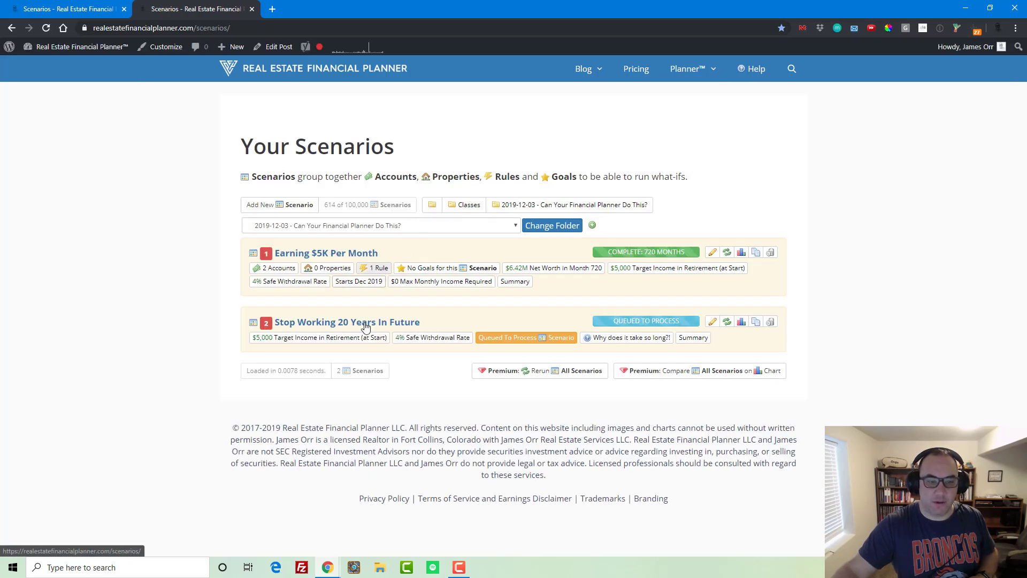
- Open the "[2] Stop Working 20 Years In Future" scenario and duplicate its Paycheck and Personal Expenses rule
left_click(367, 322)
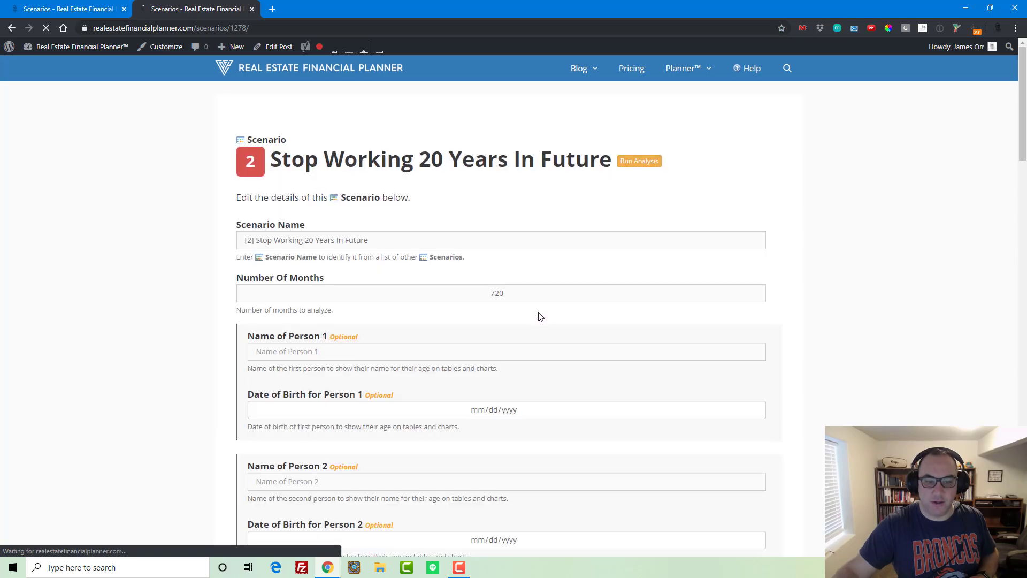
scroll(537, 315, "down", 15)
scroll(542, 317, "down", 8)
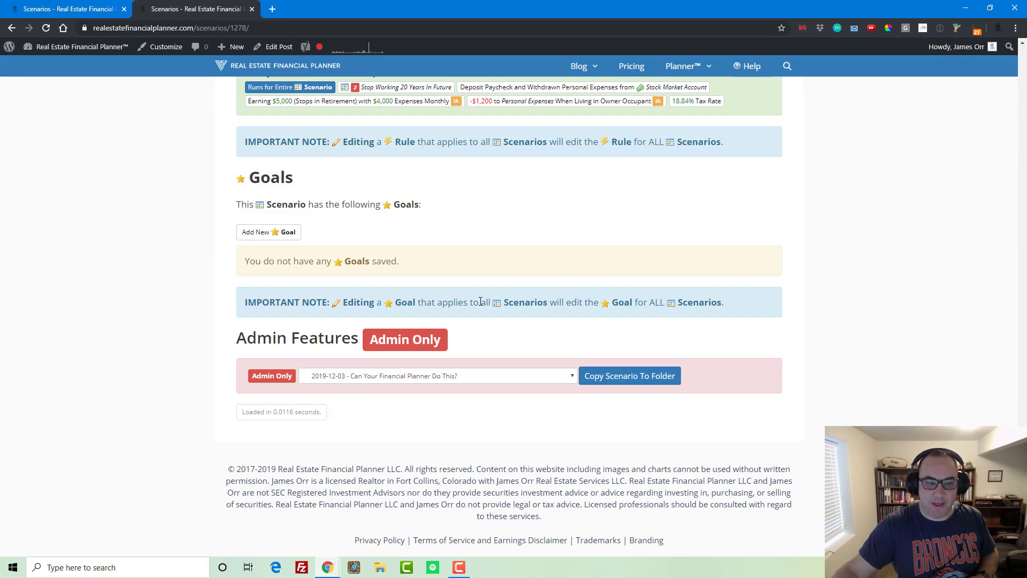
scroll(542, 317, "up", 3)
left_click(752, 233)
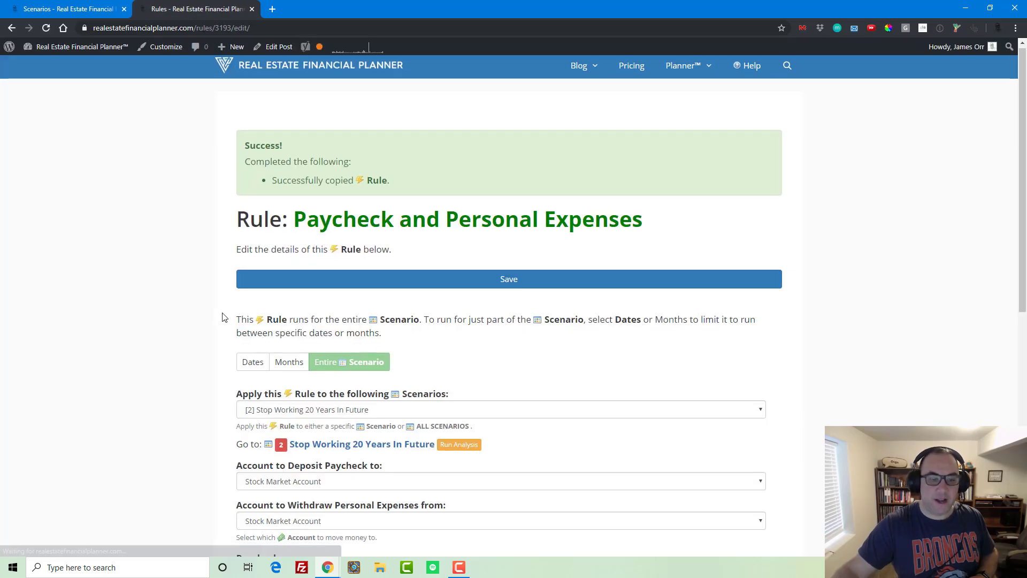
- Limit the copied Paycheck and Personal Expenses rule by months, with a Rule End Month of 240
scroll(229, 316, "down", 4)
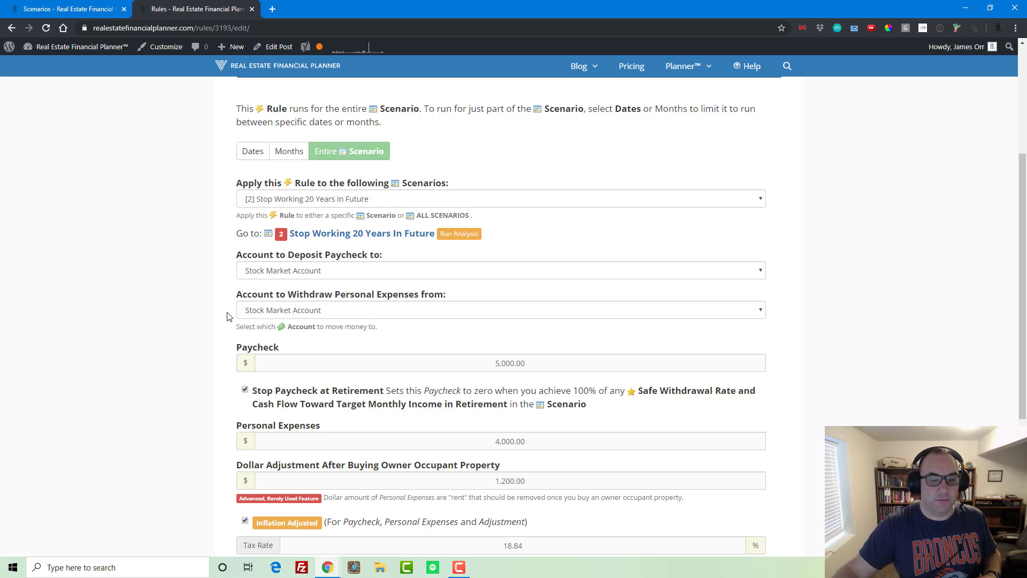
scroll(227, 316, "up", 1)
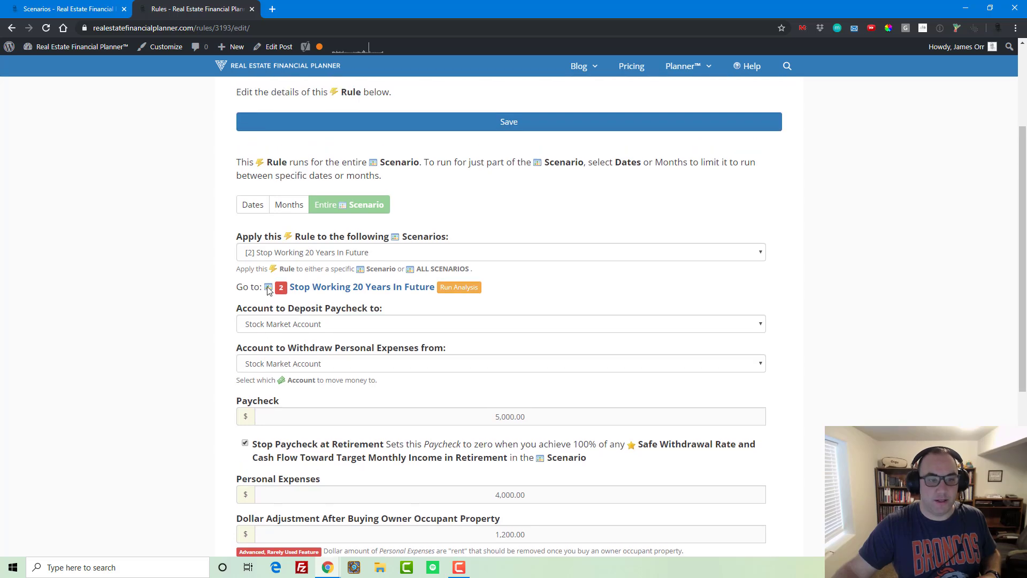
left_click(287, 206)
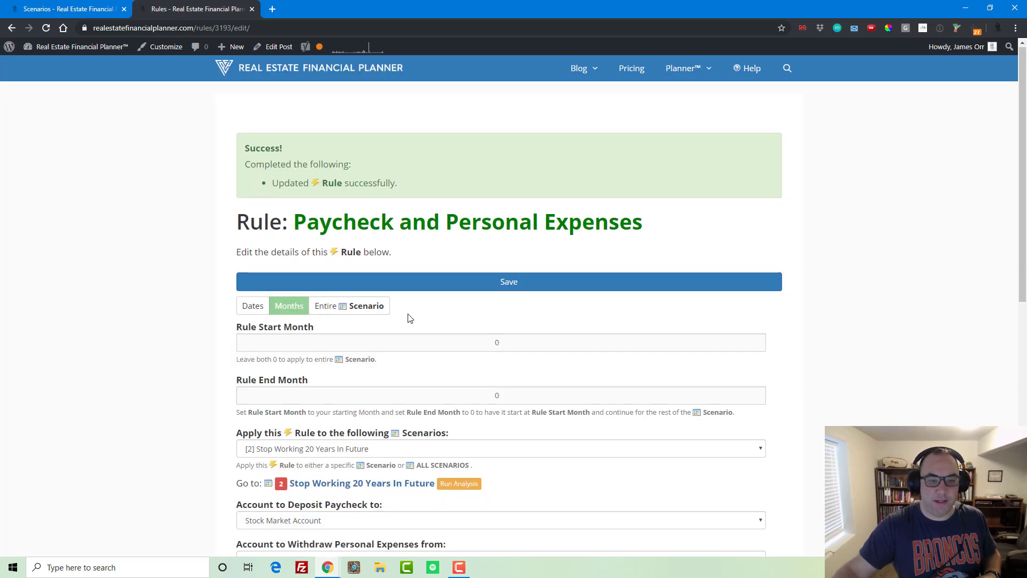
scroll(481, 268, "down", 2)
double_click(496, 283)
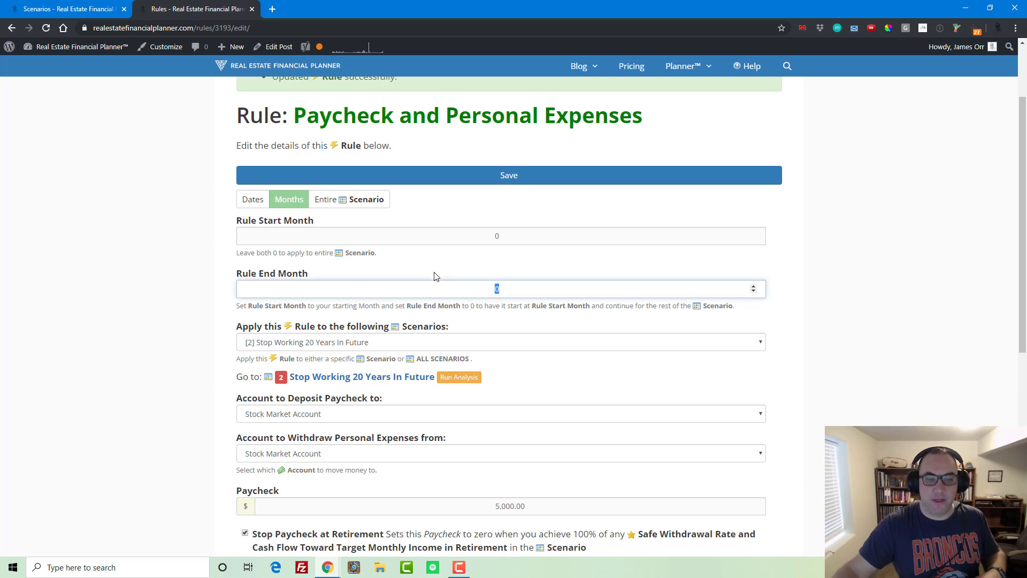
type("120")
key("BackSpace")
key("BackSpace")
key("BackSpace")
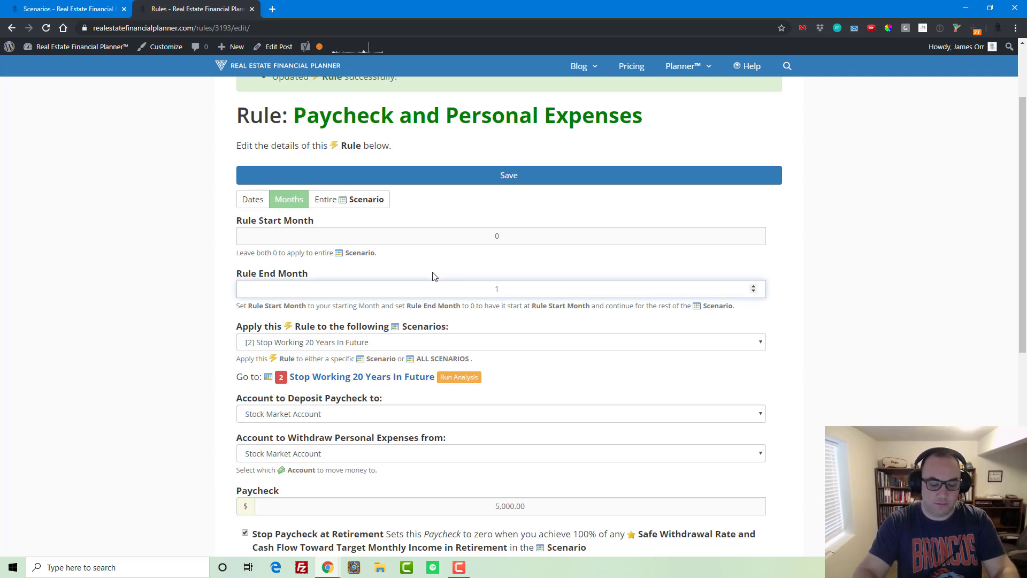
type("249")
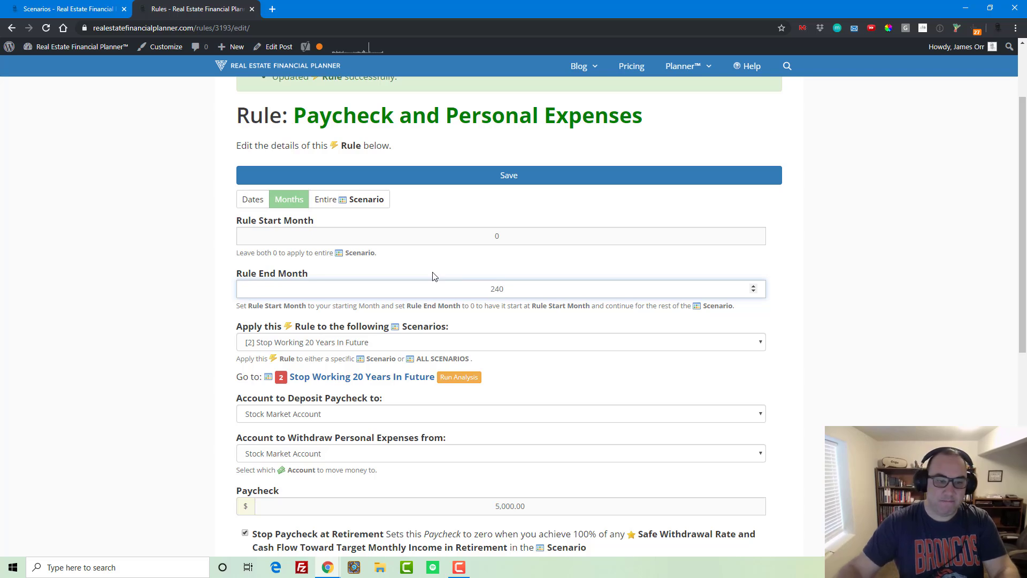
- Clear the Personal Expenses and Dollar Adjustment After Buying Owner Occupant Property amounts in the copied rule, save it and check the saved settings
scroll(423, 276, "down", 2)
scroll(494, 362, "down", 1)
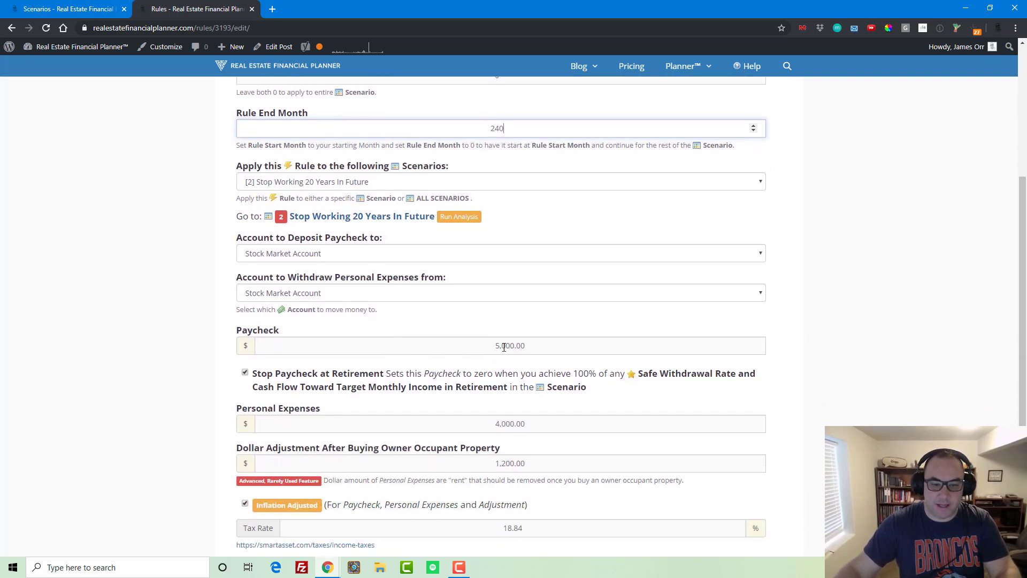
scroll(508, 396, "down", 1)
left_click(395, 365)
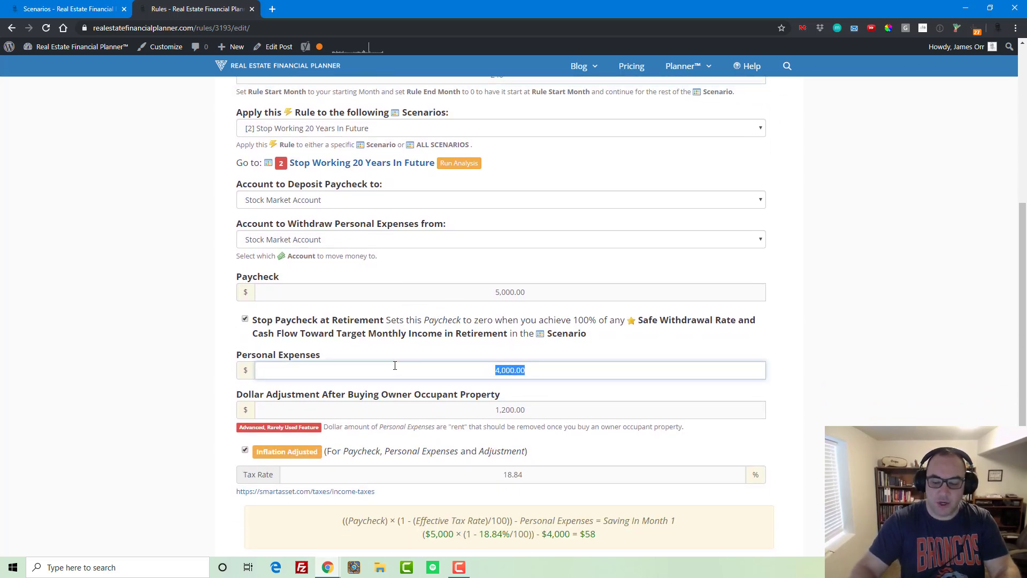
key("BackSpace")
key("Tab")
key("BackSpace")
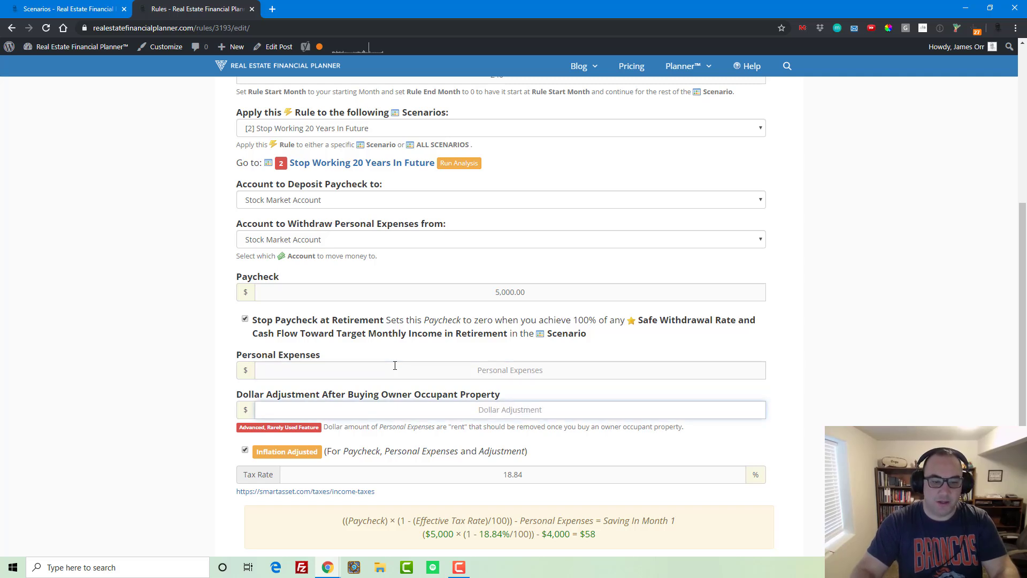
key("Tab")
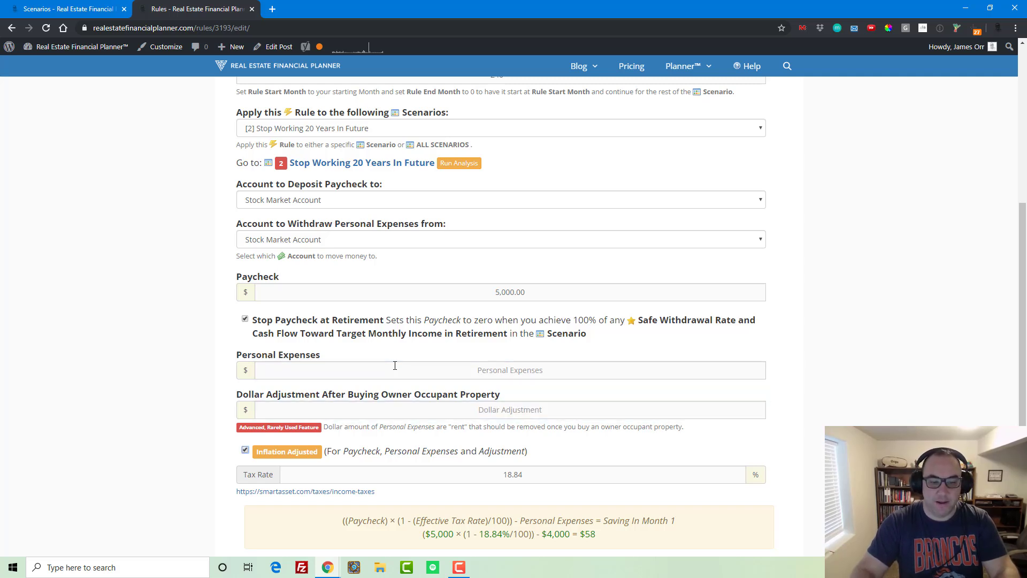
scroll(396, 369, "down", 3)
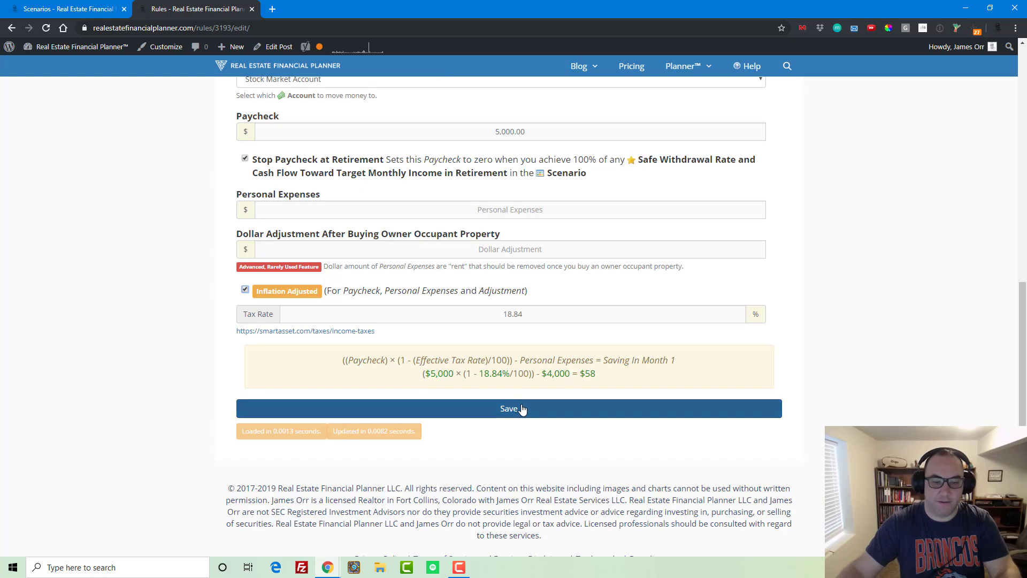
left_click(522, 410)
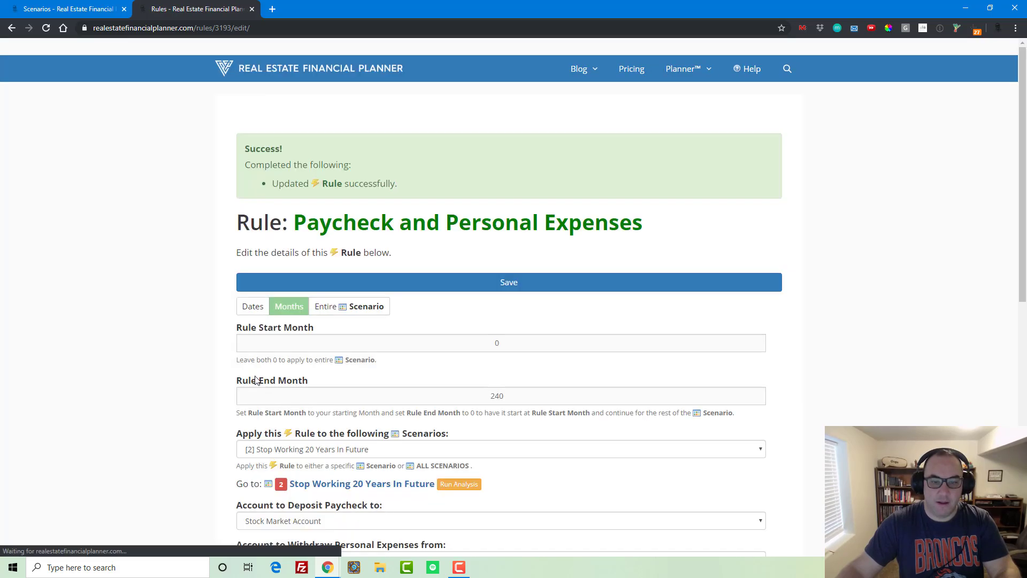
scroll(248, 341, "down", 8)
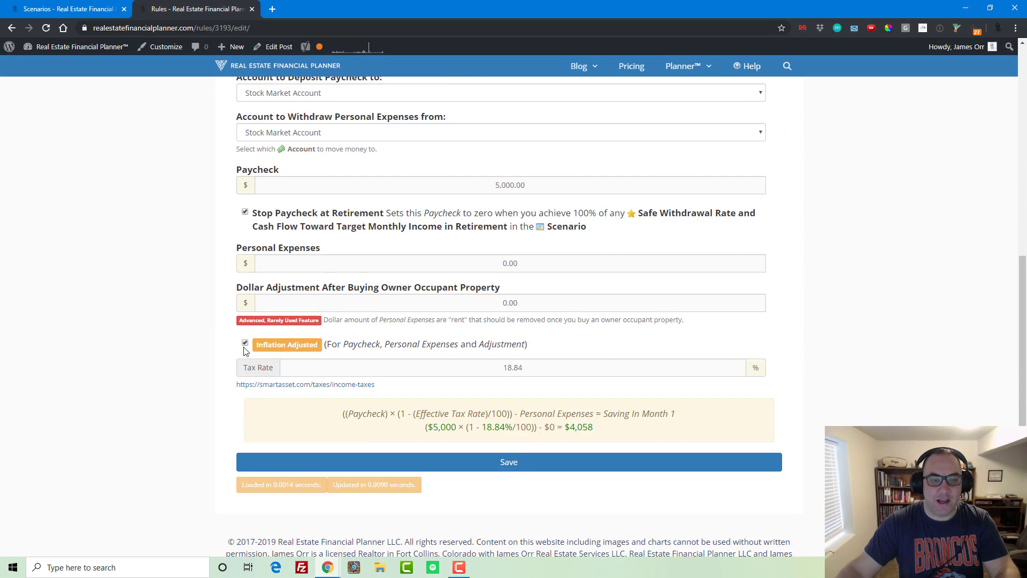
scroll(245, 348, "up", 7)
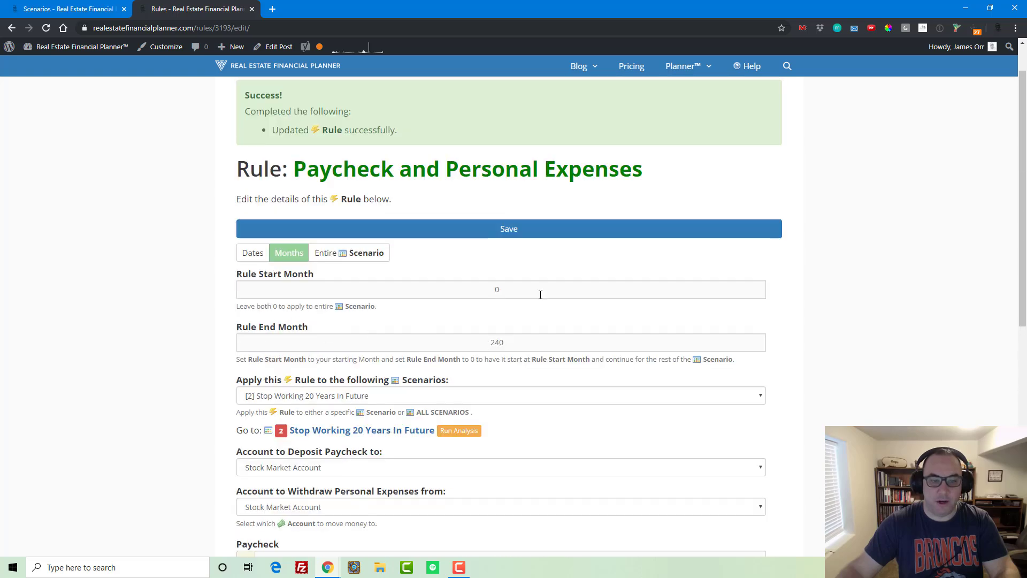
- Return to the "[2] Stop Working 20 Years In Future" scenario and open its paycheck rule that runs for the entire scenario
mouse_move(690, 68)
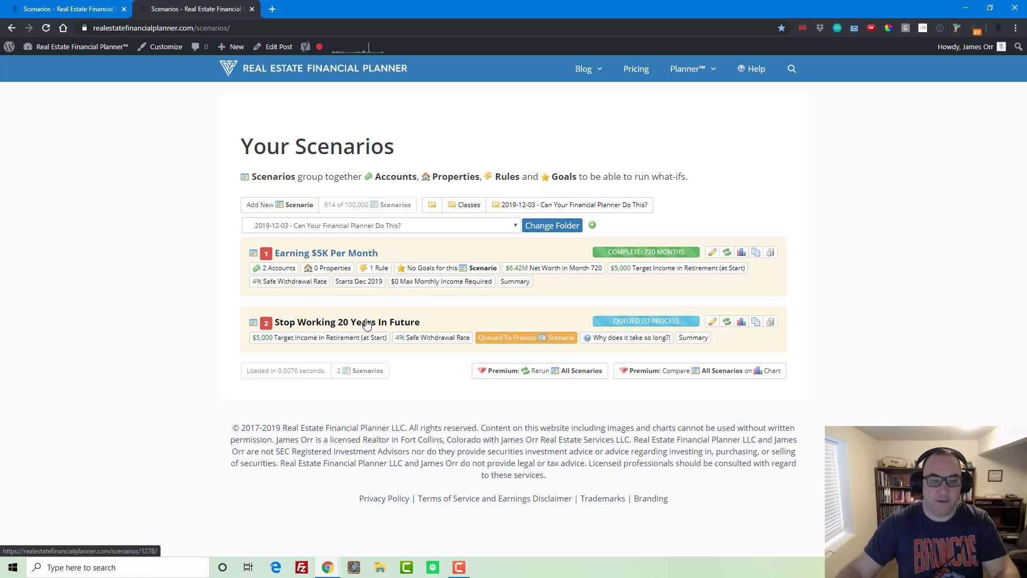
left_click(488, 323)
scroll(490, 339, "down", 15)
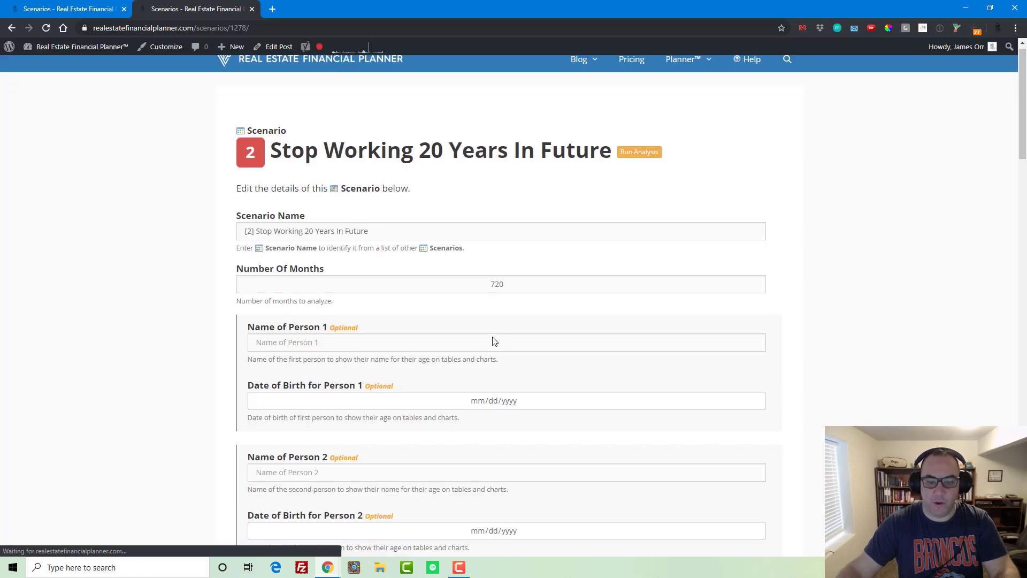
scroll(490, 339, "down", 16)
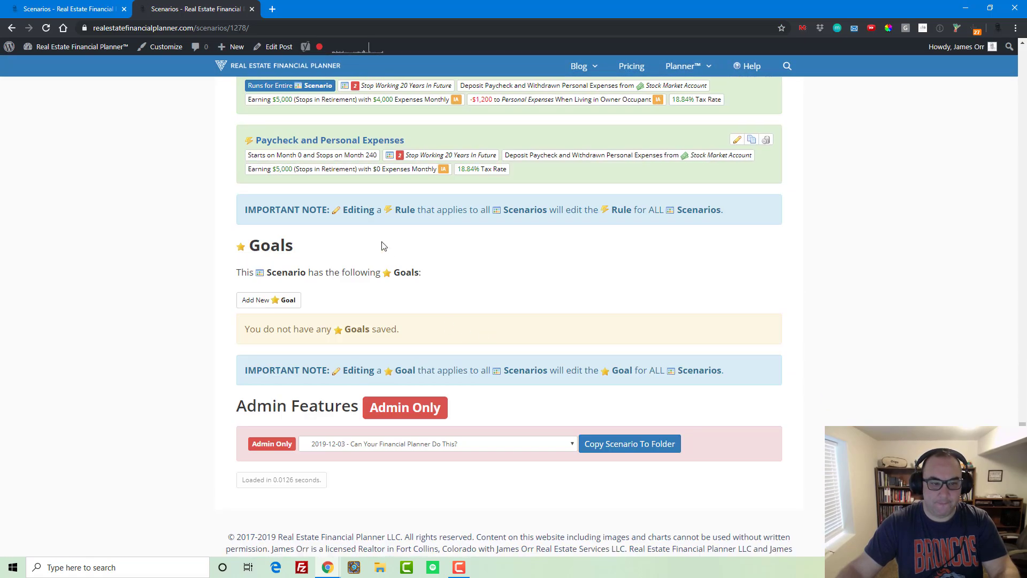
scroll(377, 237, "up", 1)
scroll(375, 238, "up", 1)
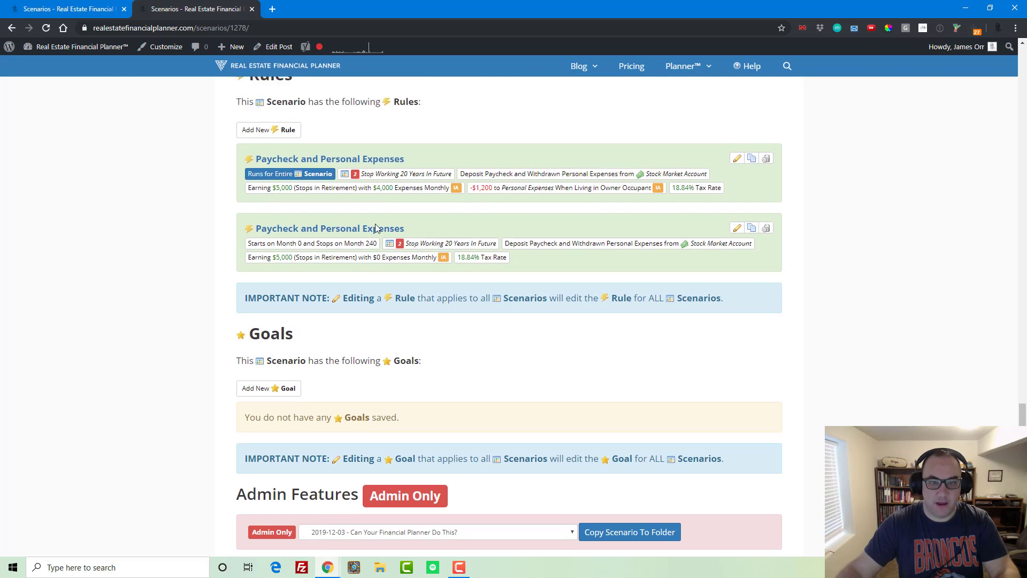
left_click(342, 178)
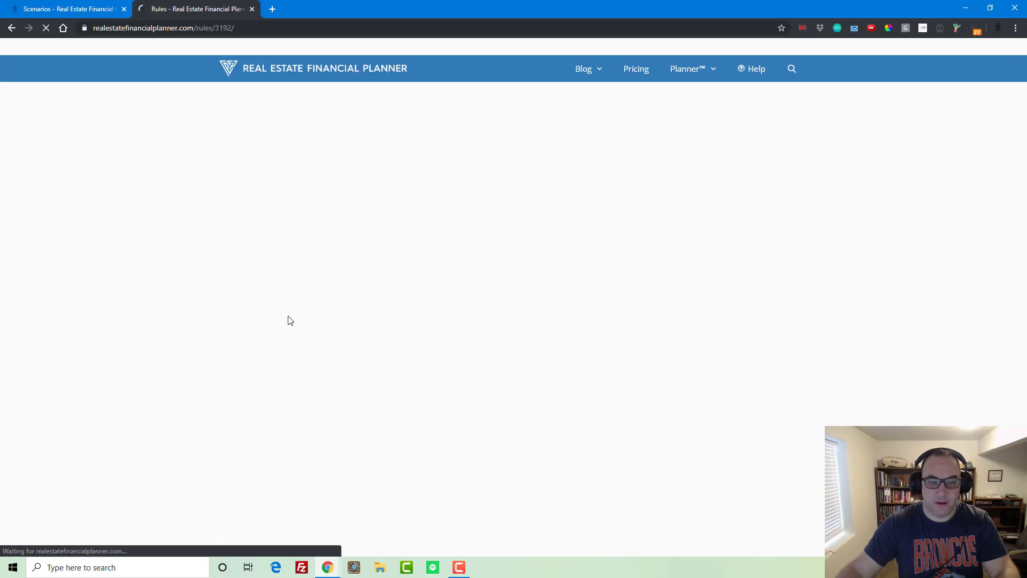
- Set the Paycheck of the rule that runs for the entire scenario to 0, save it and check the saved settings
scroll(356, 219, "down", 3)
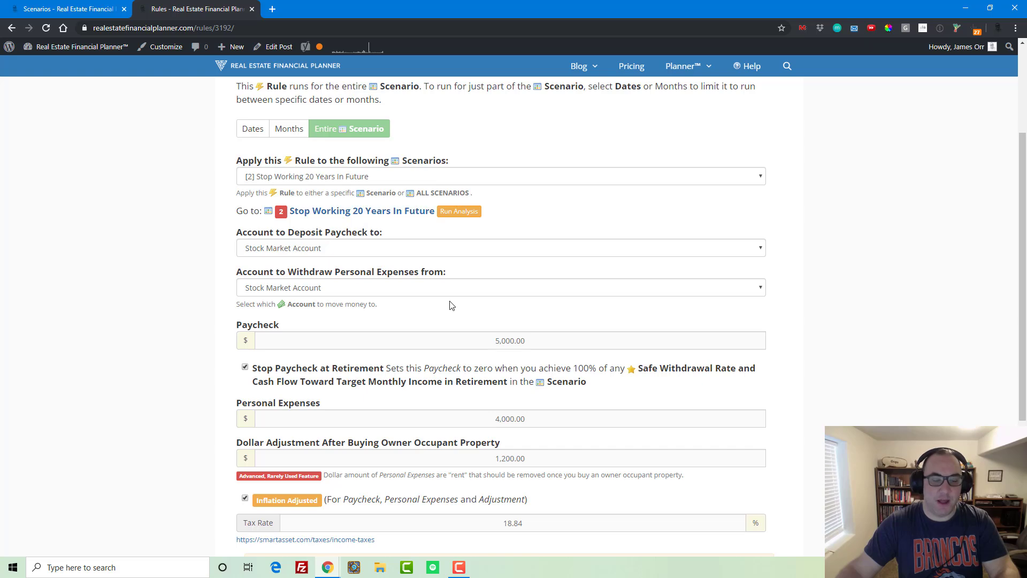
scroll(452, 303, "down", 3)
left_click(533, 177)
key("BackSpace")
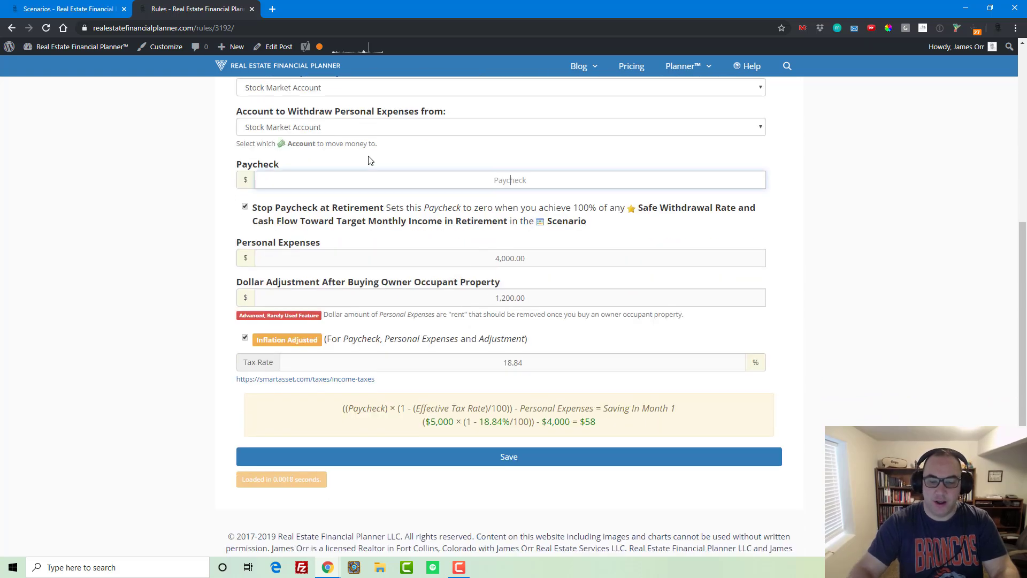
type("0")
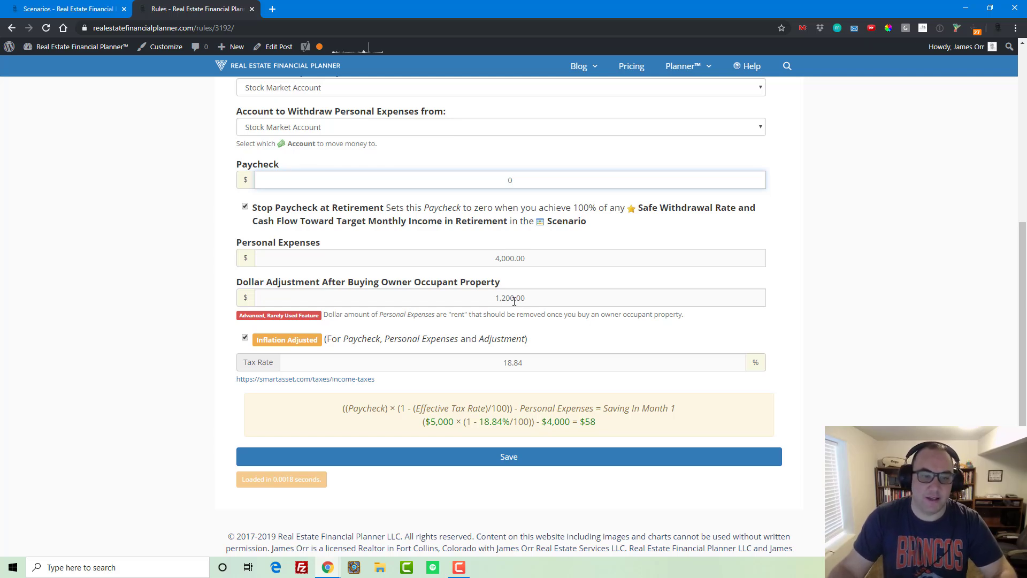
left_click(508, 456)
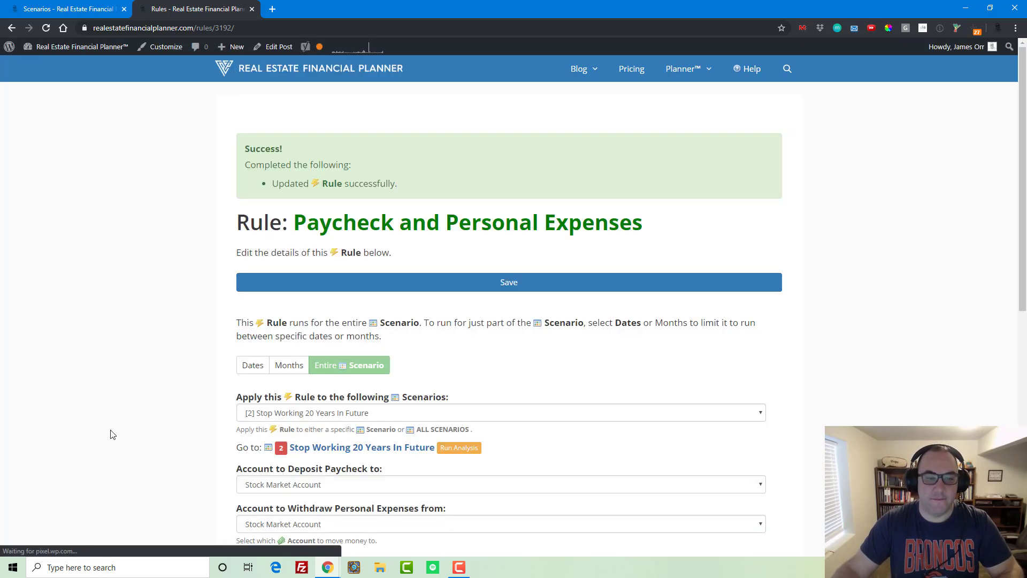
scroll(346, 328, "down", 1)
scroll(347, 327, "down", 2)
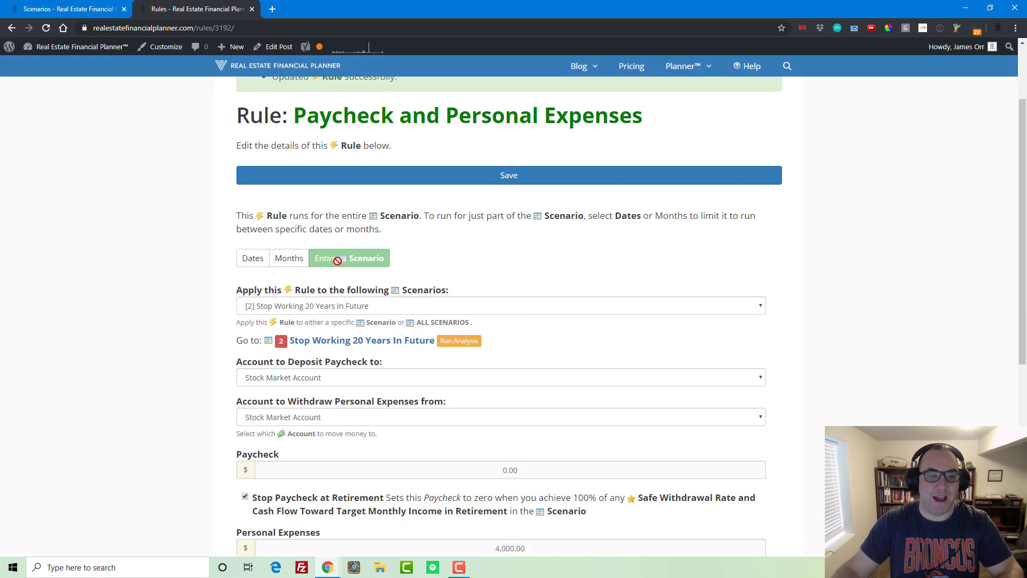
scroll(667, 199, "up", 2)
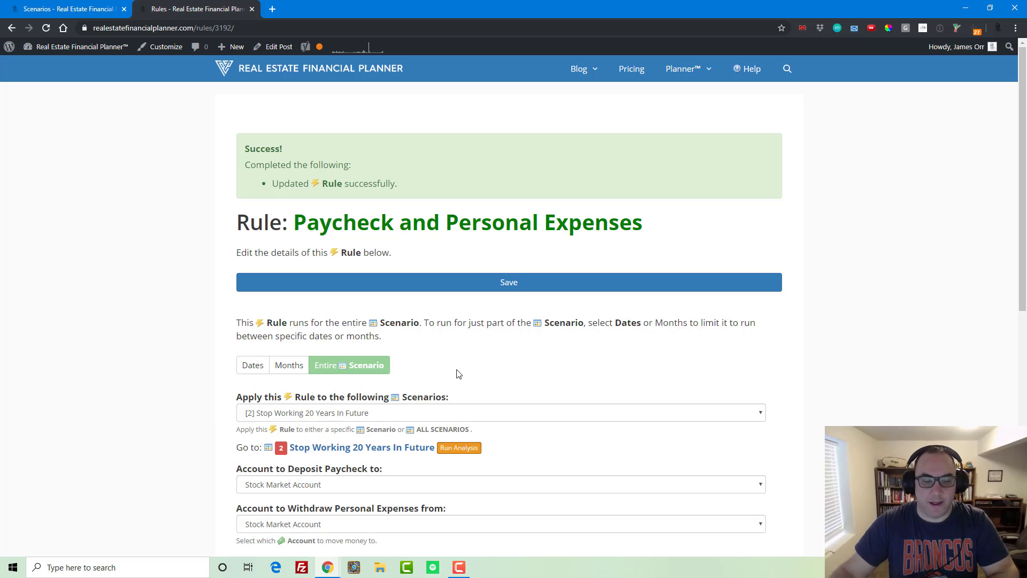
- Run the analysis of the "[2] Stop Working 20 Years In Future" scenario, close the extra browser tab and refresh the scenarios list
left_click(461, 448)
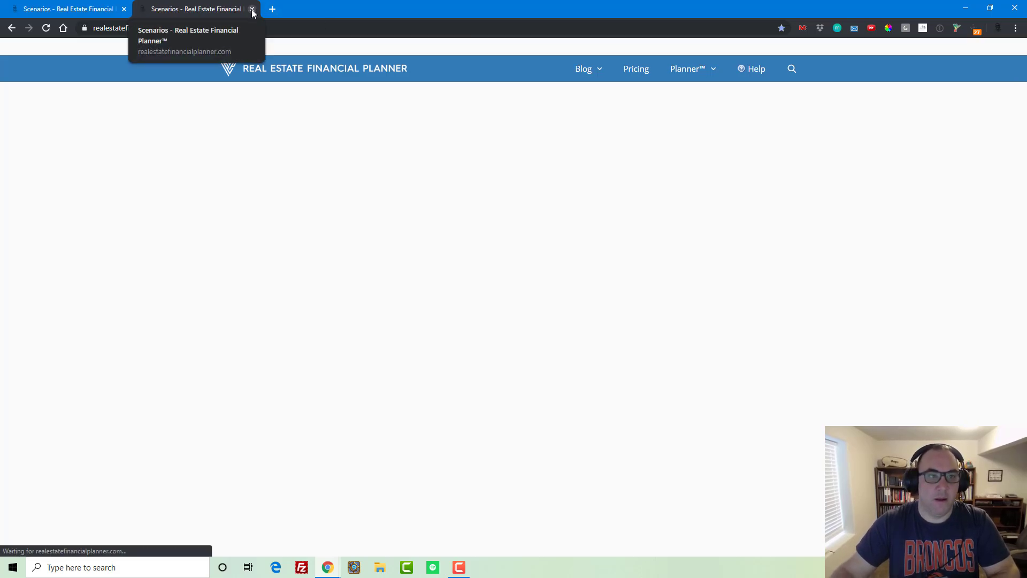
left_click(252, 9)
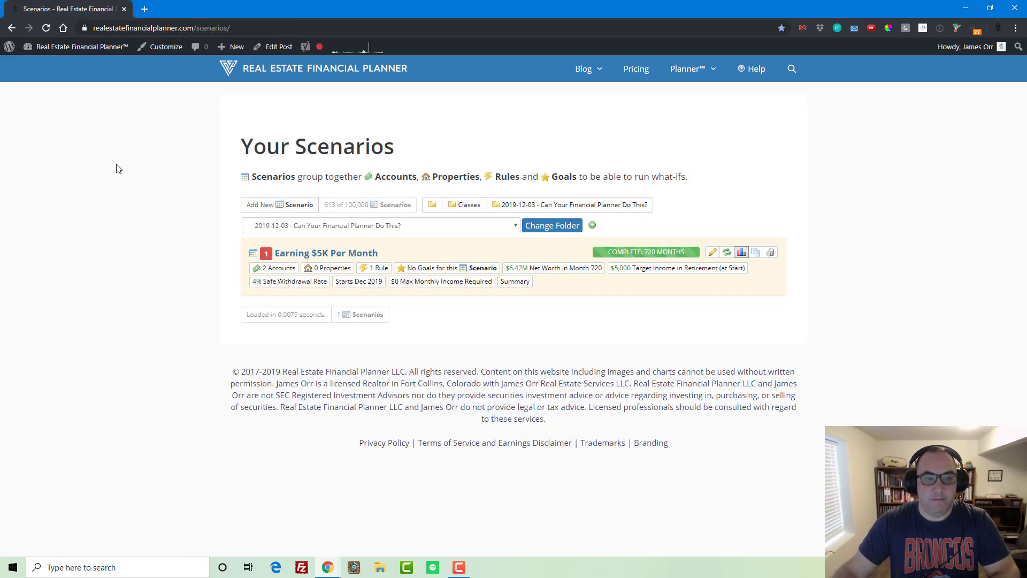
key("F5")
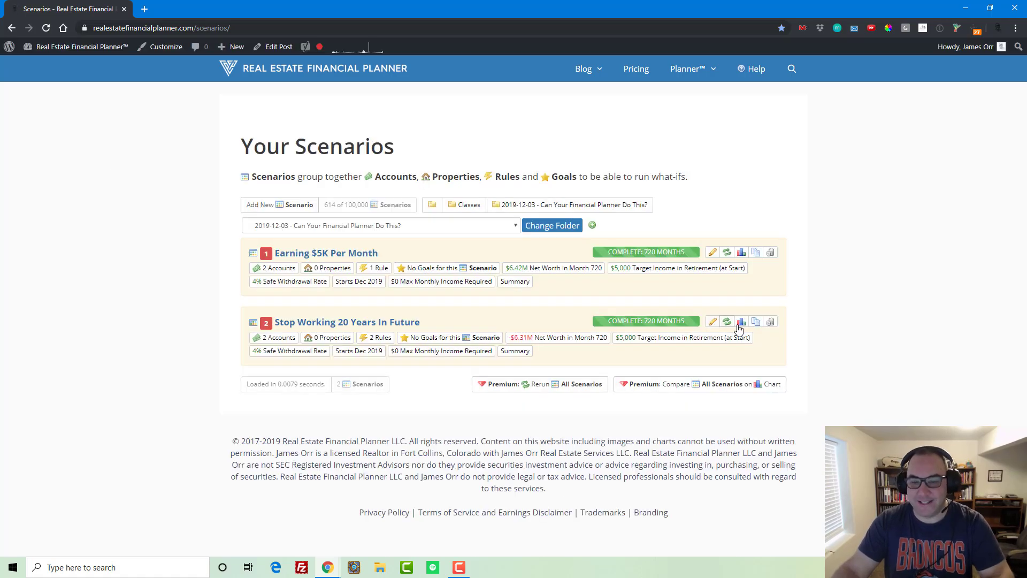
- Open the Net Worth chart of the "[2] Stop Working 20 Years In Future" scenario, examine about the first 390 months and restore the full range
left_click(741, 323)
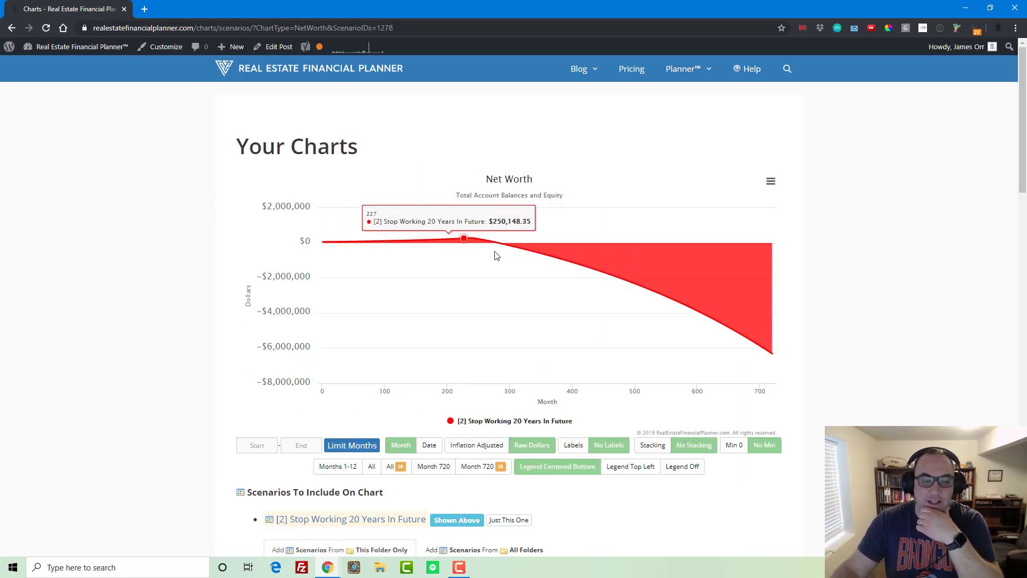
left_click_drag(564, 258, 74, 277)
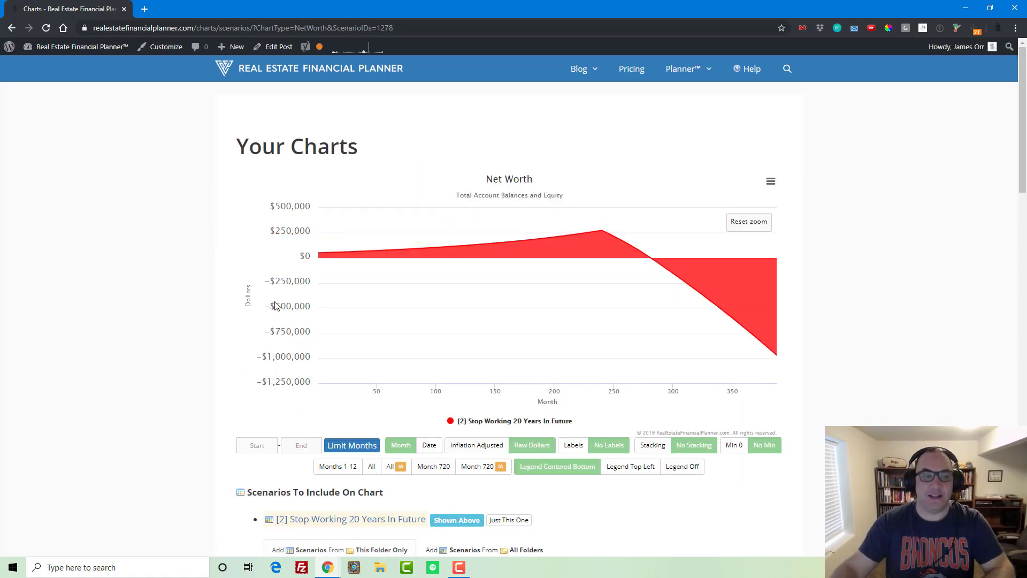
left_click(749, 221)
- Switch from the Net Worth chart to the account charts of the "[2] Stop Working 20 Years In Future" scenario
scroll(380, 428, "down", 4)
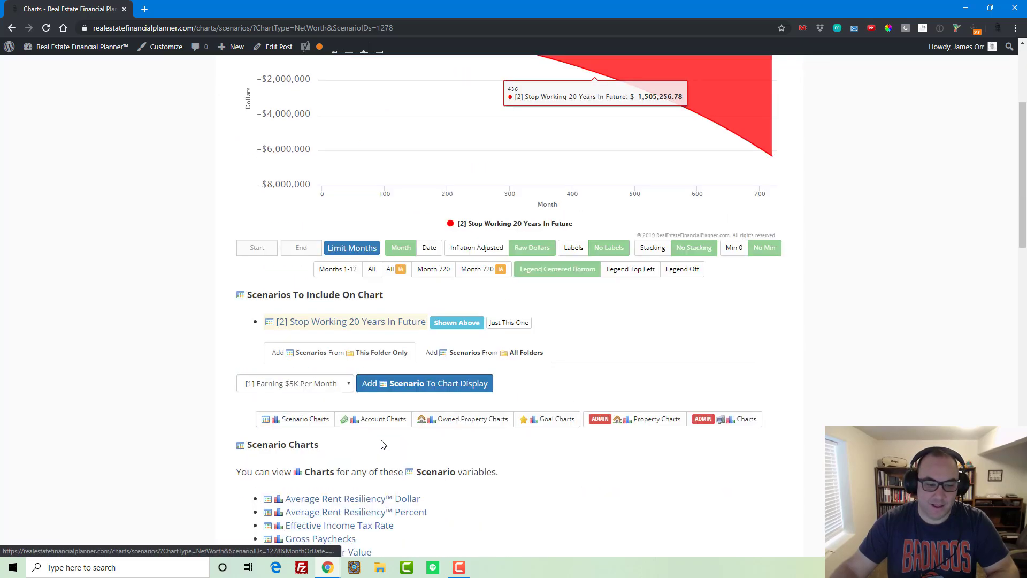
left_click(377, 402)
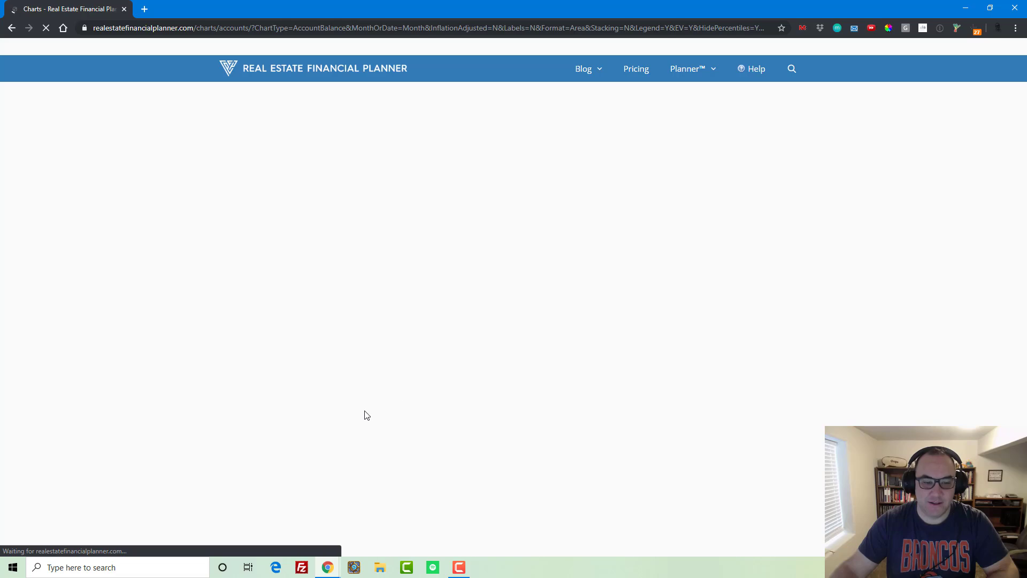
- Hide the Cash series on the Account Balance chart and examine the Stock Market Account over about the first 290 months
scroll(353, 407, "down", 2)
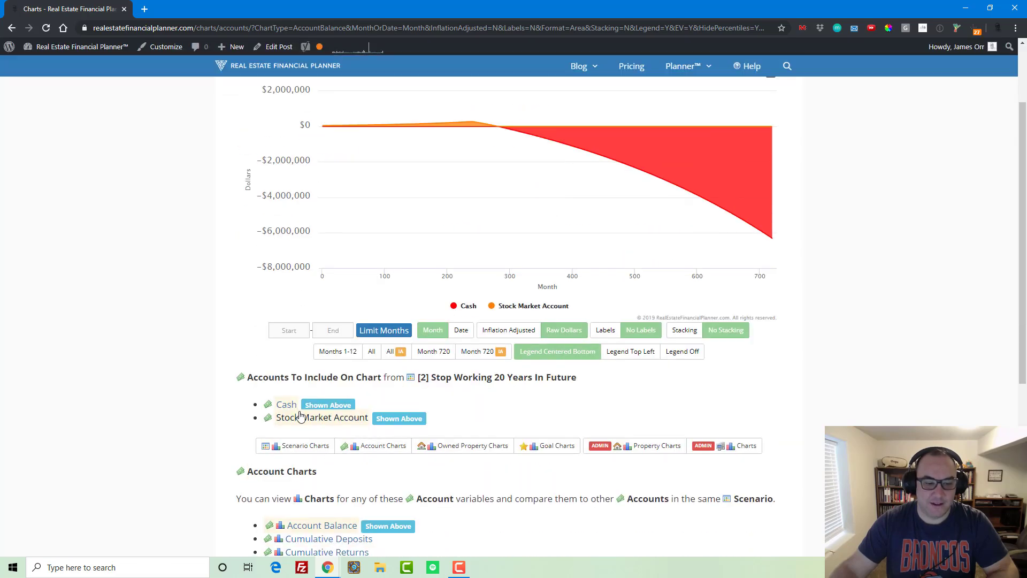
left_click(468, 307)
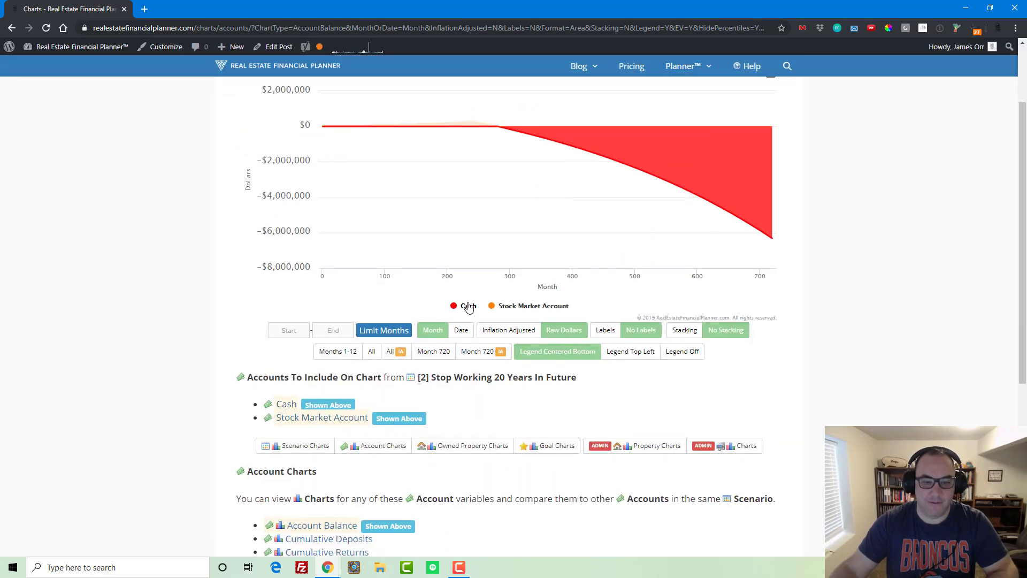
scroll(508, 326, "up", 2)
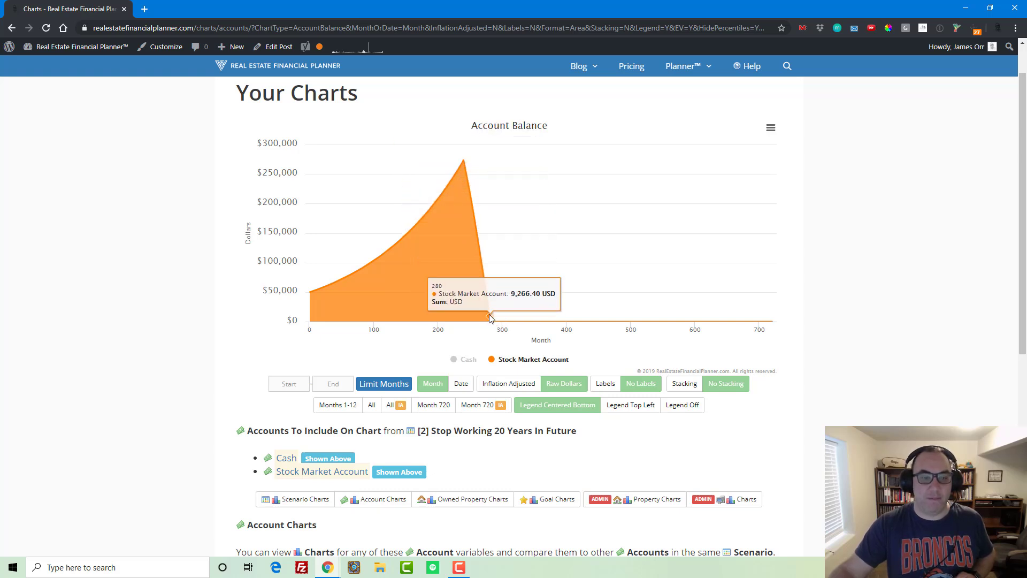
left_click_drag(497, 319, 130, 271)
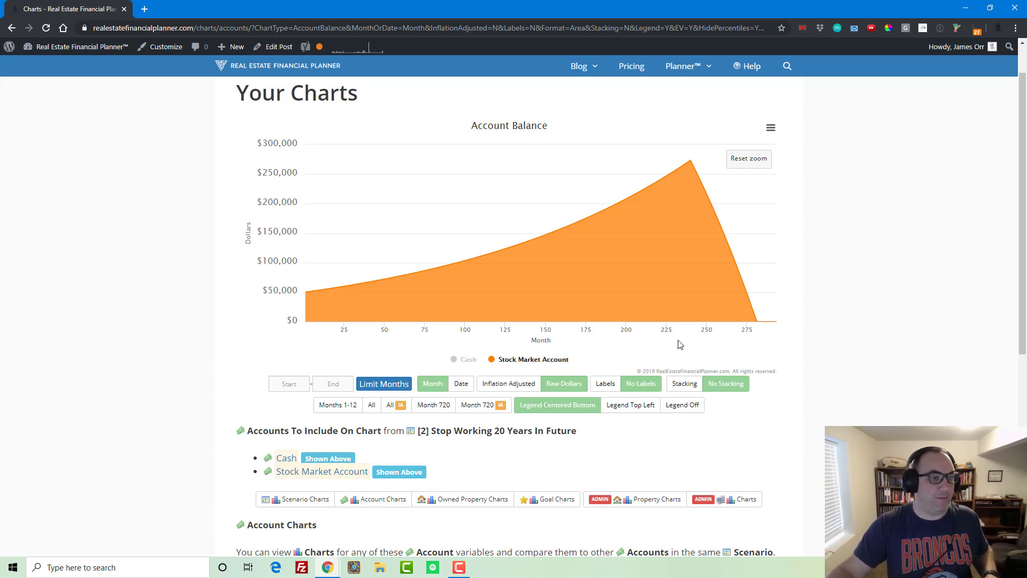
- Duplicate the "[2] Stop Working 20 Years In Future" scenario, remove the "COPY:" prefix from the copy's name and number it [3]
left_click(679, 66)
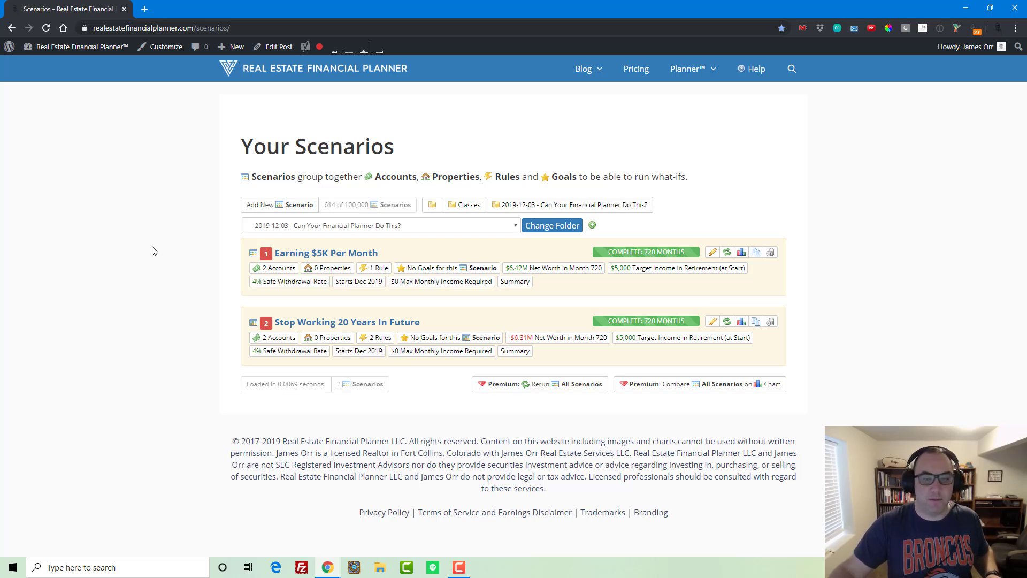
left_click(759, 328)
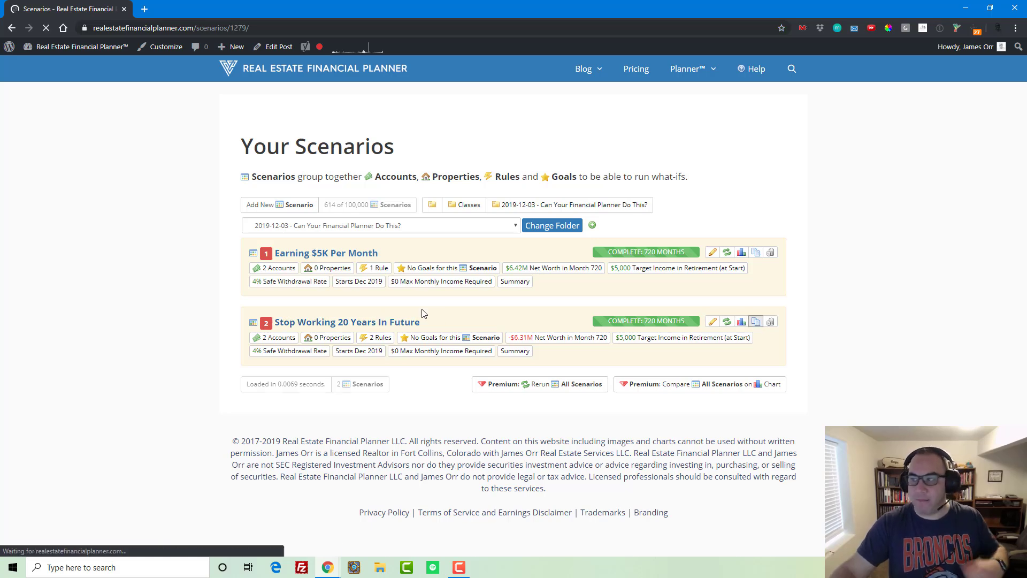
left_click(409, 235)
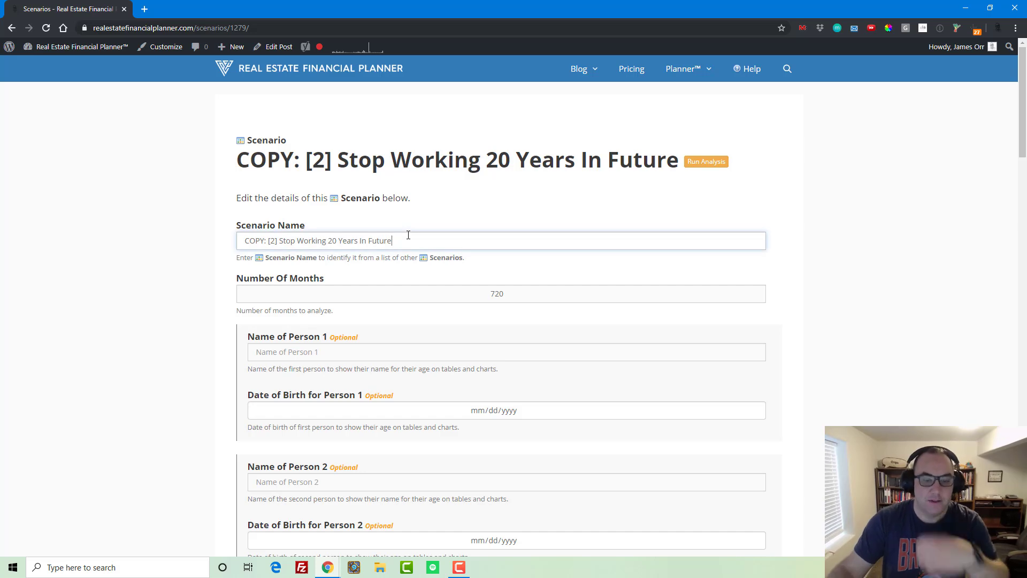
key("Home")
key("Delete")
key("Delete")
key("Delete")
key("Delete")
key("Delete")
key("Delete")
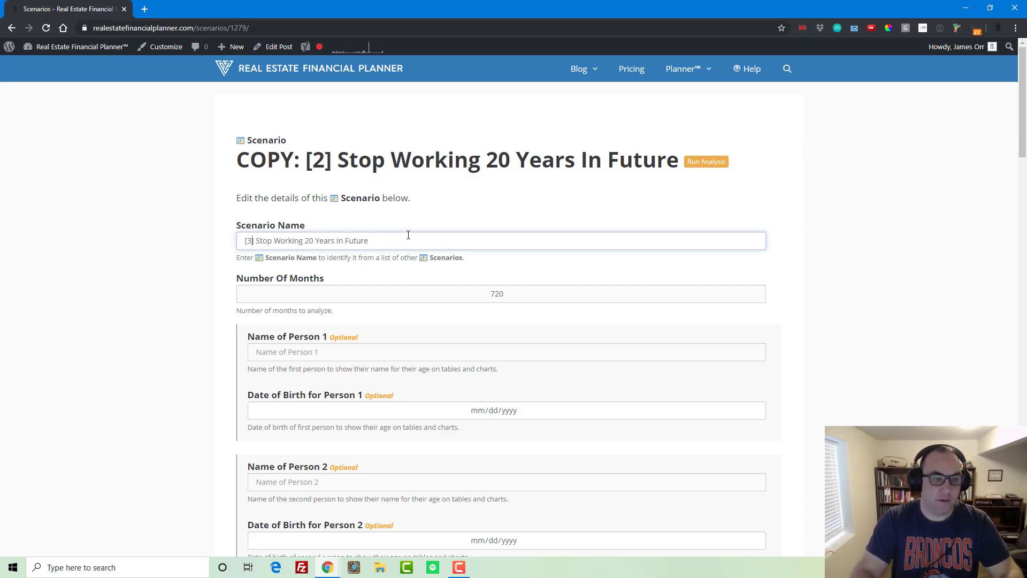
- Change the copied scenario's name to "[3] Buy Owner Occupant Property" and save the scenario
key("ctrl+shift+Left")
key("ctrl+shift+Left")
key("ctrl+shift+Left")
key("ctrl+shift+Left")
key("ctrl+shift+Left")
key("ctrl+shift+Left")
key("ctrl+shift+Left")
key("ctrl+shift+Left")
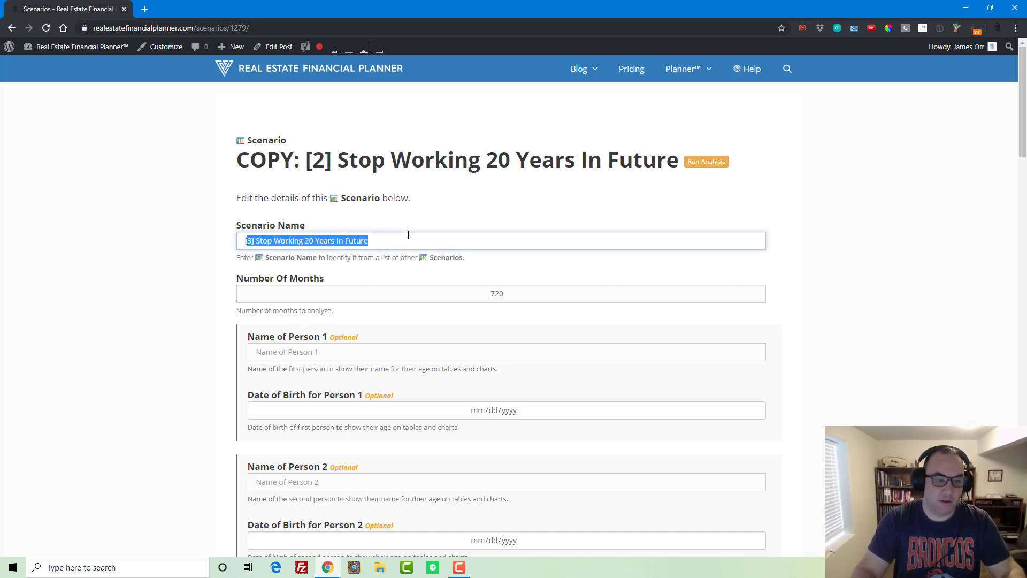
key("ctrl+shift+Right")
key("ctrl+shift+Right")
type("Buy Own")
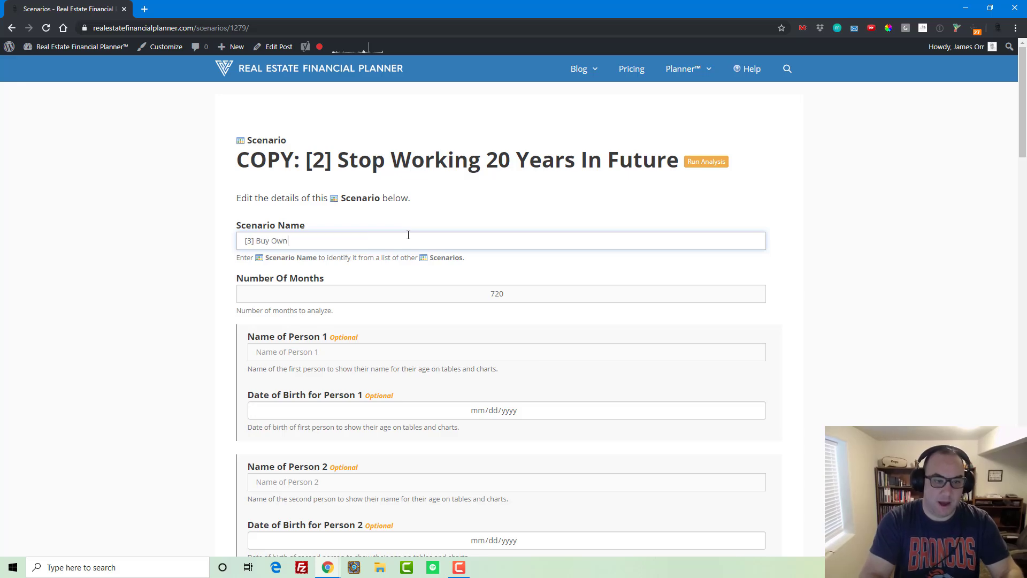
type("er Occupant Property")
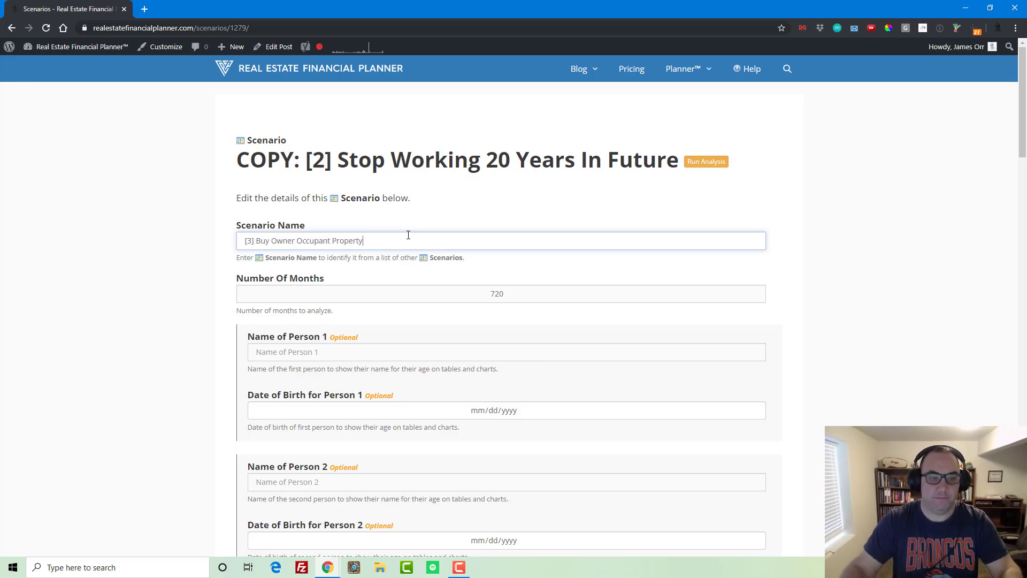
scroll(428, 375, "down", 5)
scroll(428, 375, "down", 9)
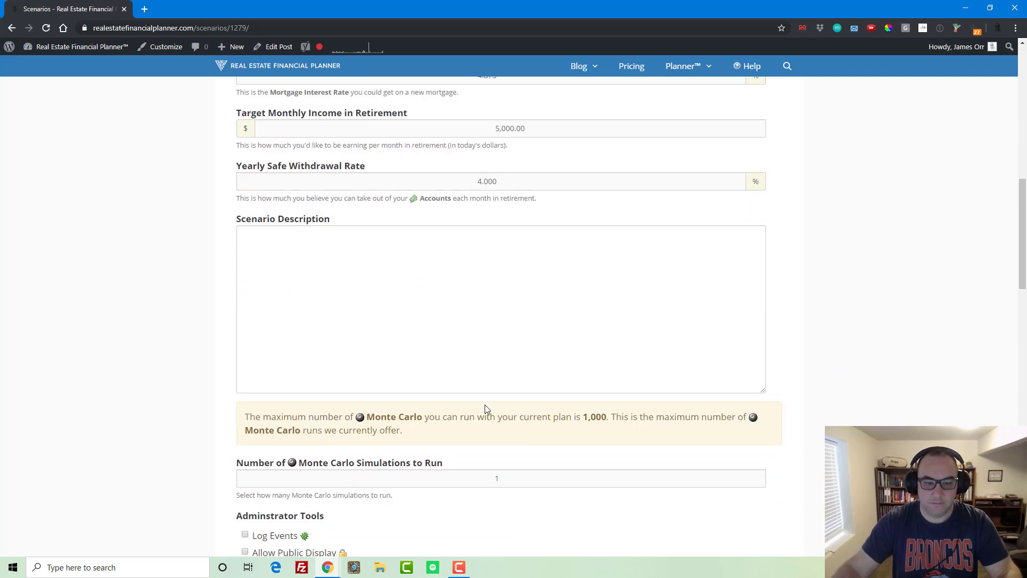
key("Return")
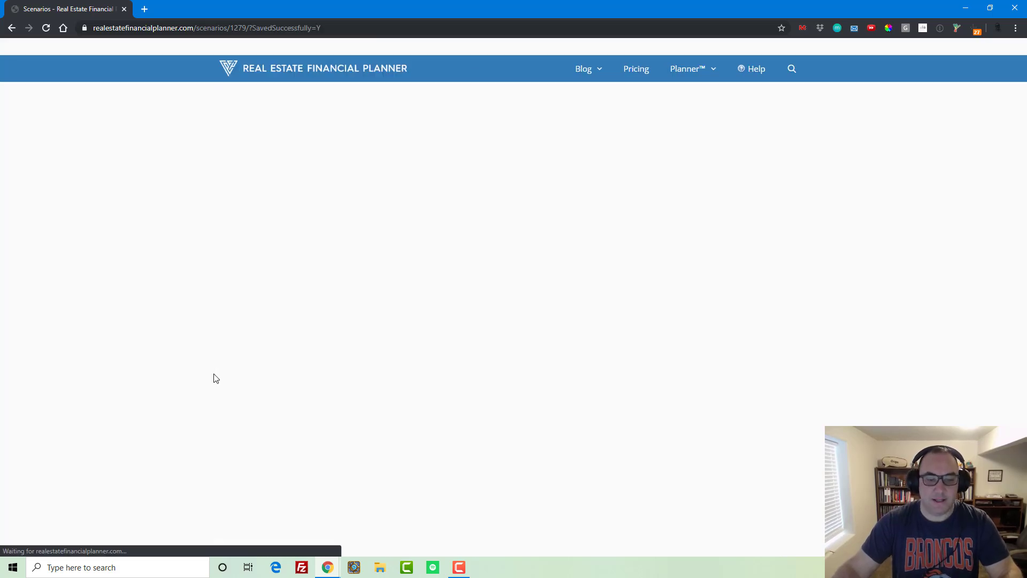
- Go to the properties list and add a new property
mouse_move(699, 80)
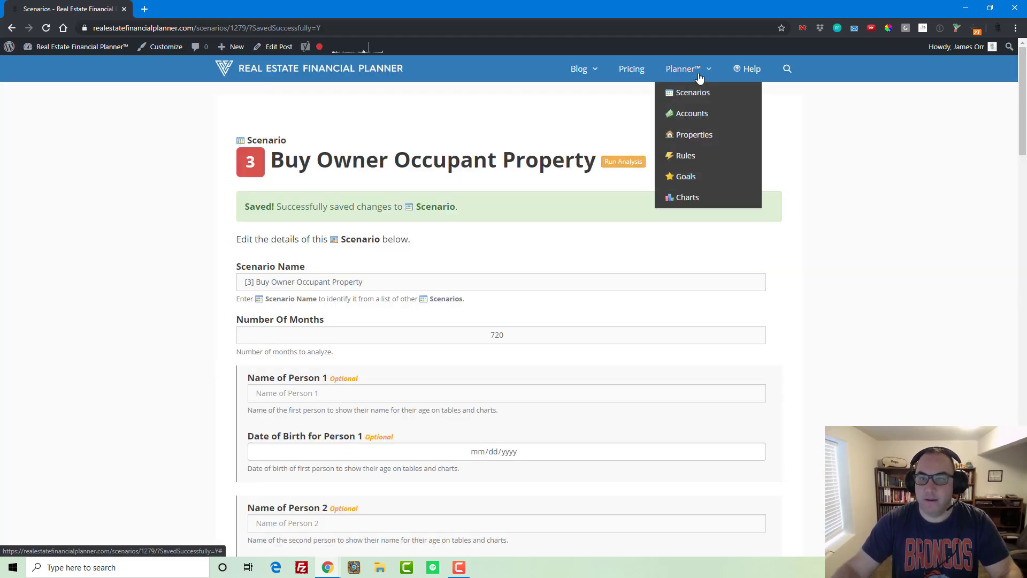
left_click(690, 137)
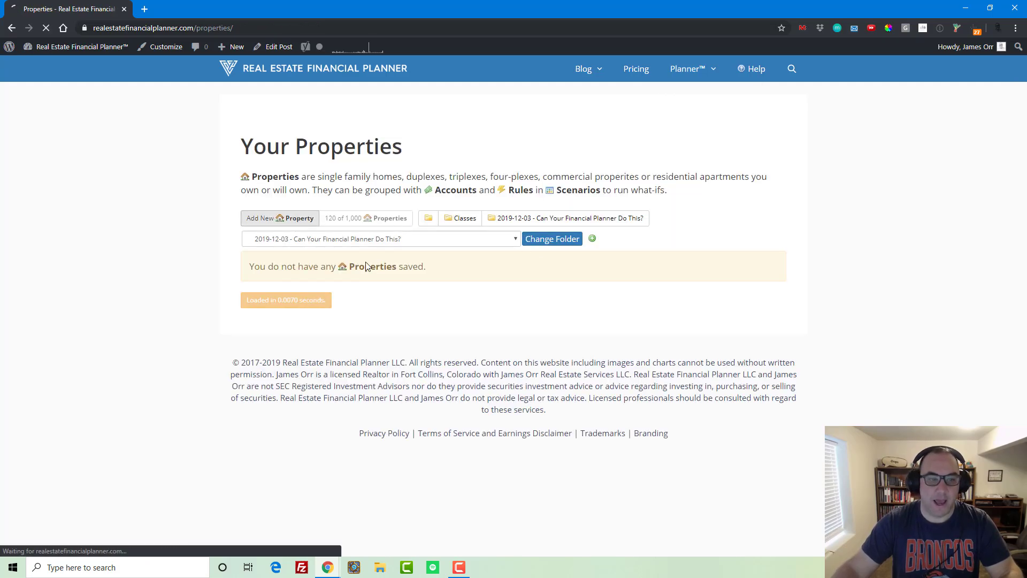
left_click(295, 218)
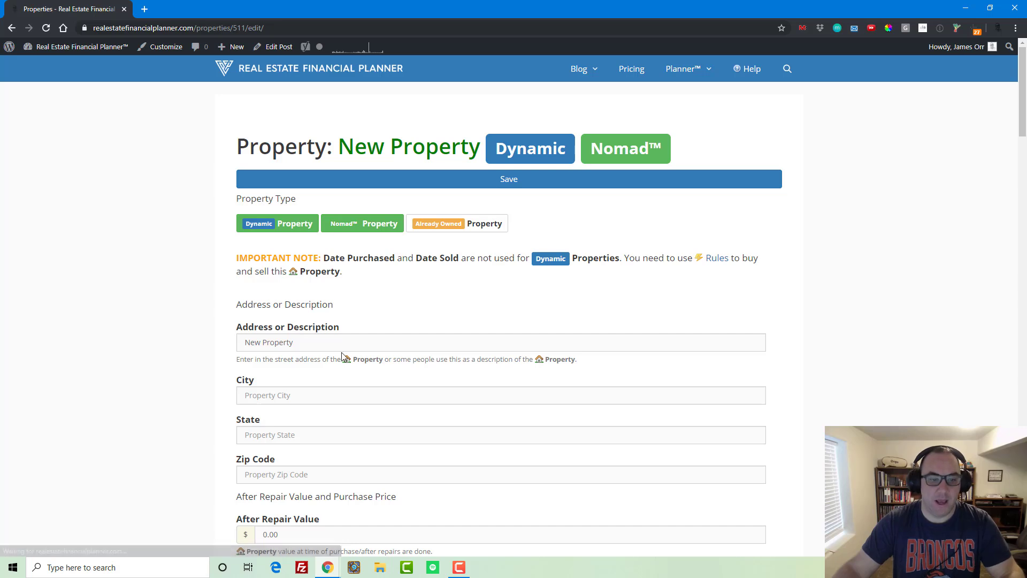
- Enter "Typical Property with 5% DP" as the new property's address or description
type("3/2 B")
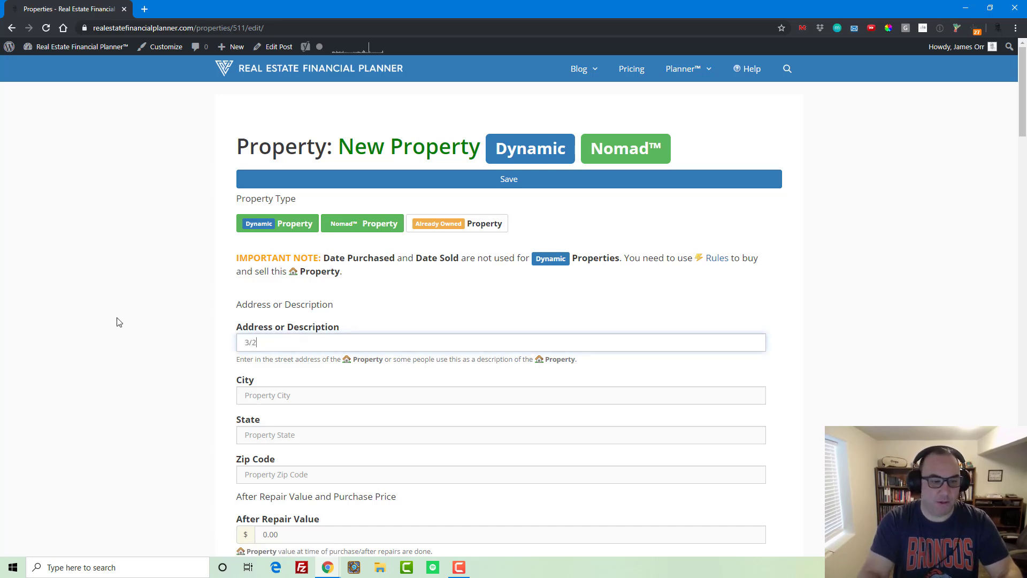
key("BackSpace")
key("BackSpace")
key("BackSpace")
type("Typi")
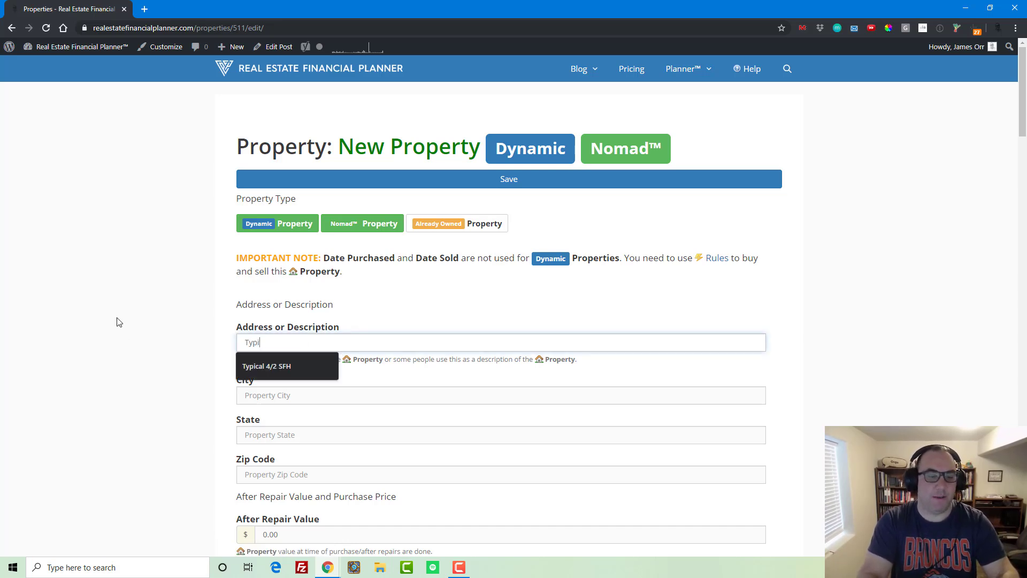
type("cal 4/2")
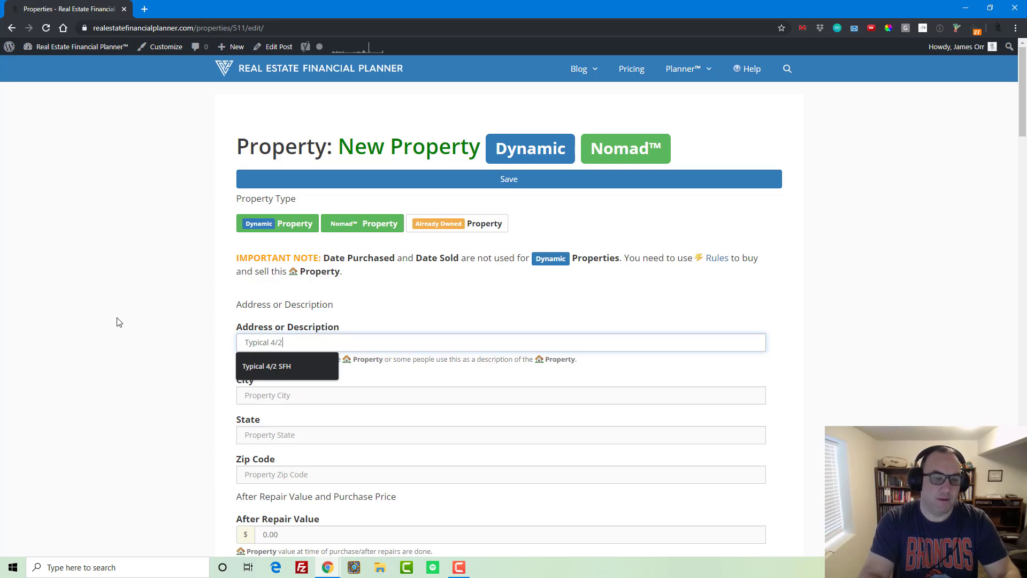
type(" SFH")
key("Tab")
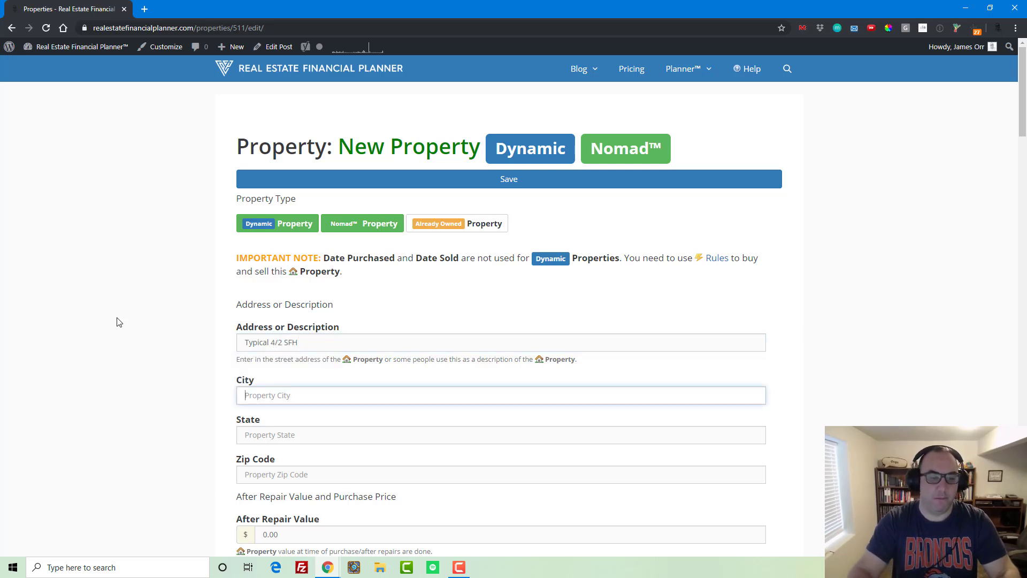
left_click_drag(319, 343, 271, 342)
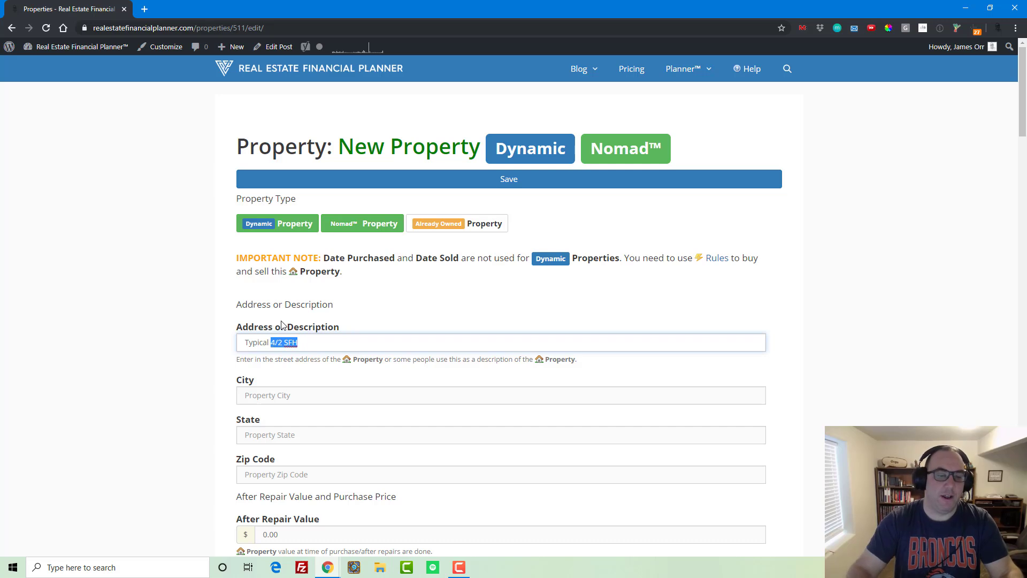
key("BackSpace")
type("Property")
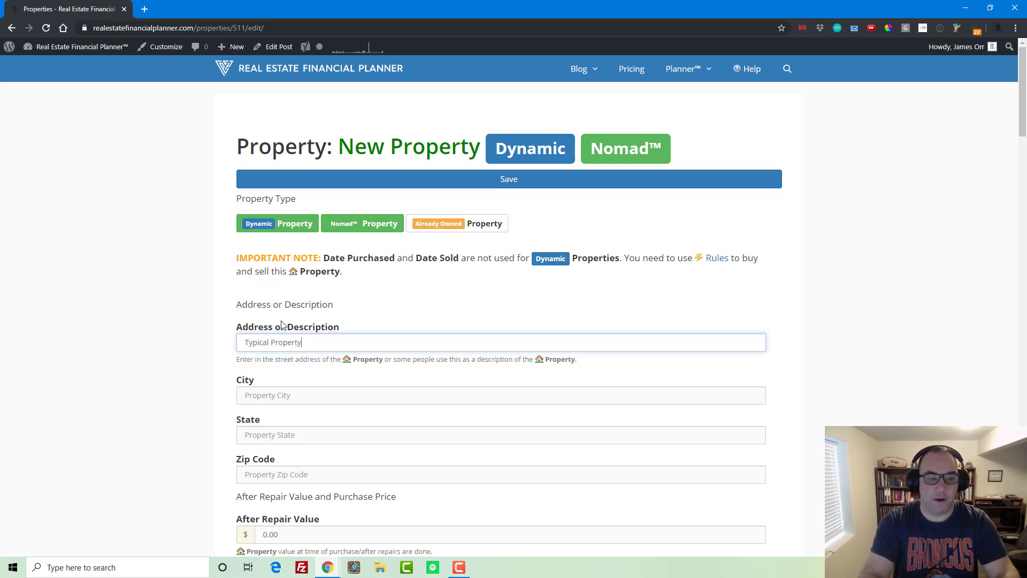
type(" with 5% DP")
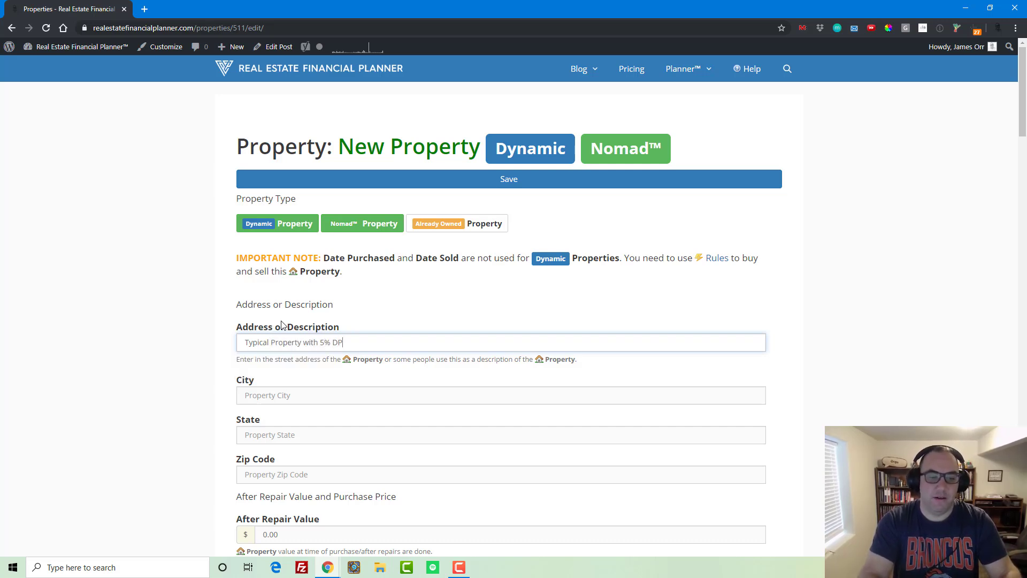
- Set both the After Repair Value and the Purchase Price of the property to 200000
scroll(281, 325, "down", 2)
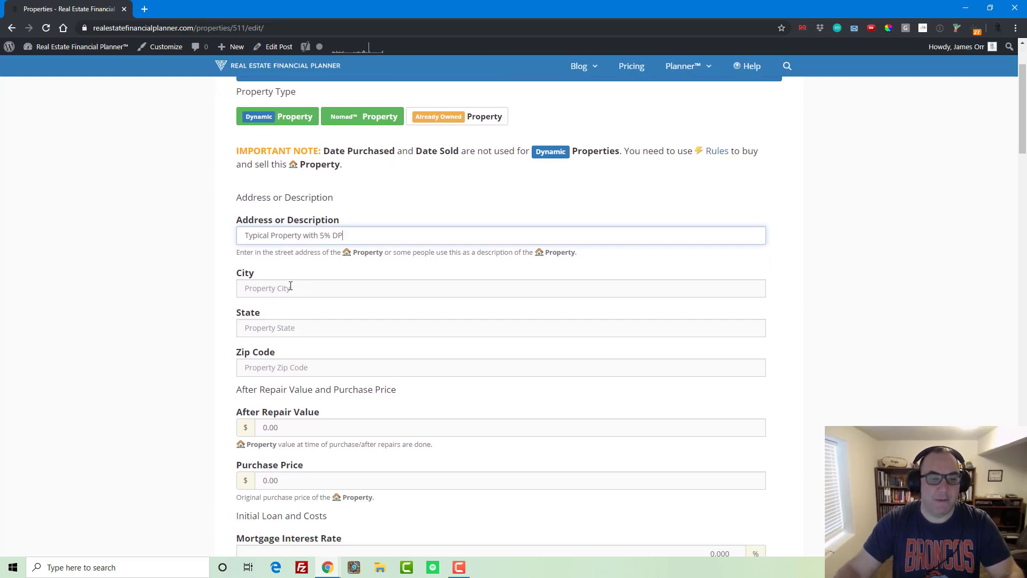
scroll(283, 337, "down", 1)
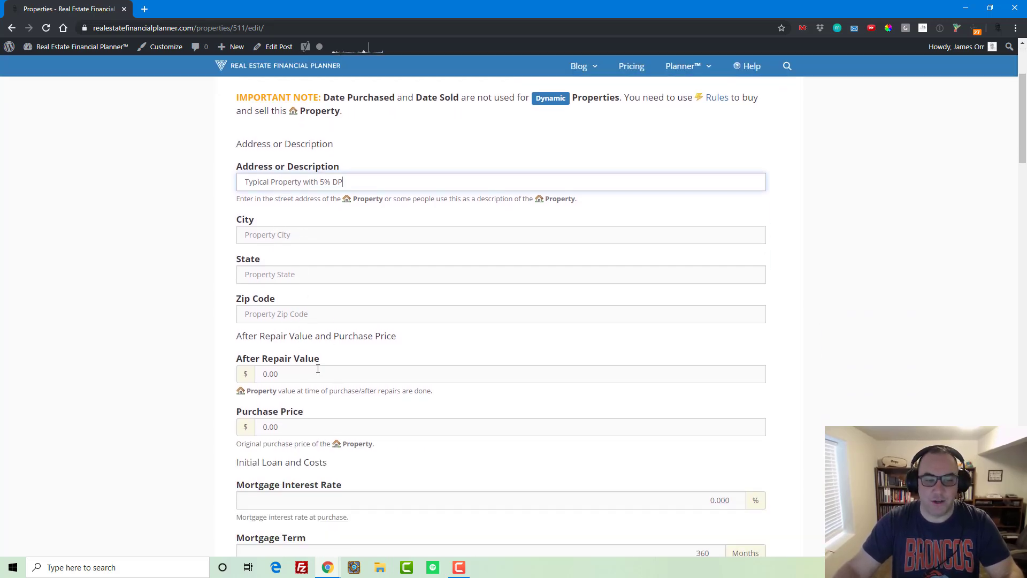
left_click(318, 370)
type("2000")
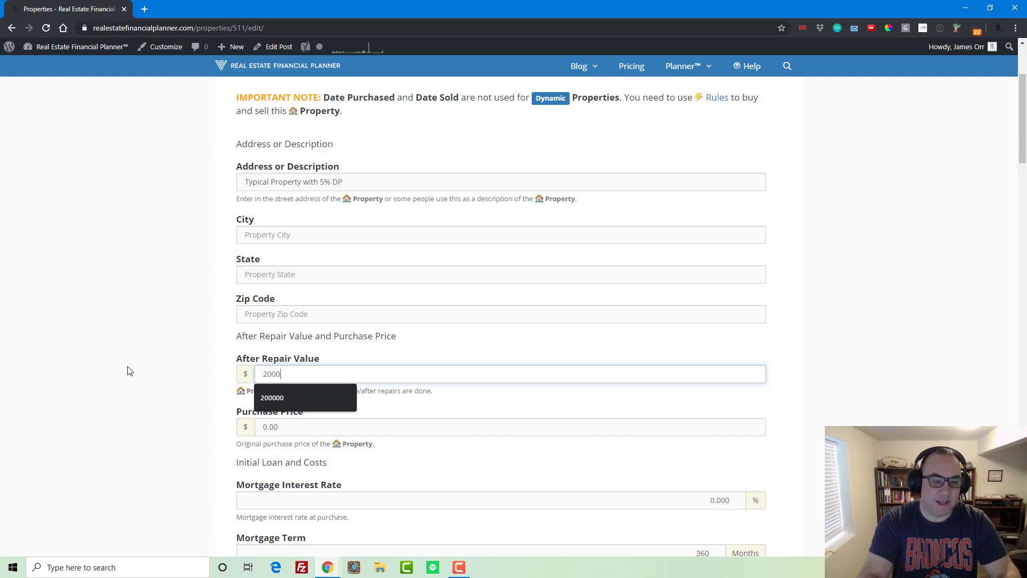
type("00")
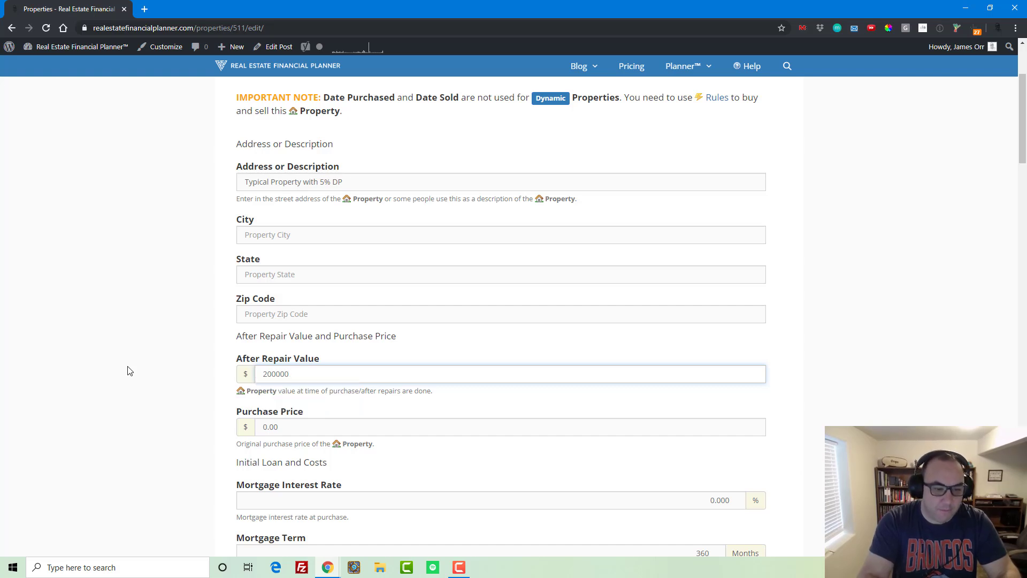
key("Tab")
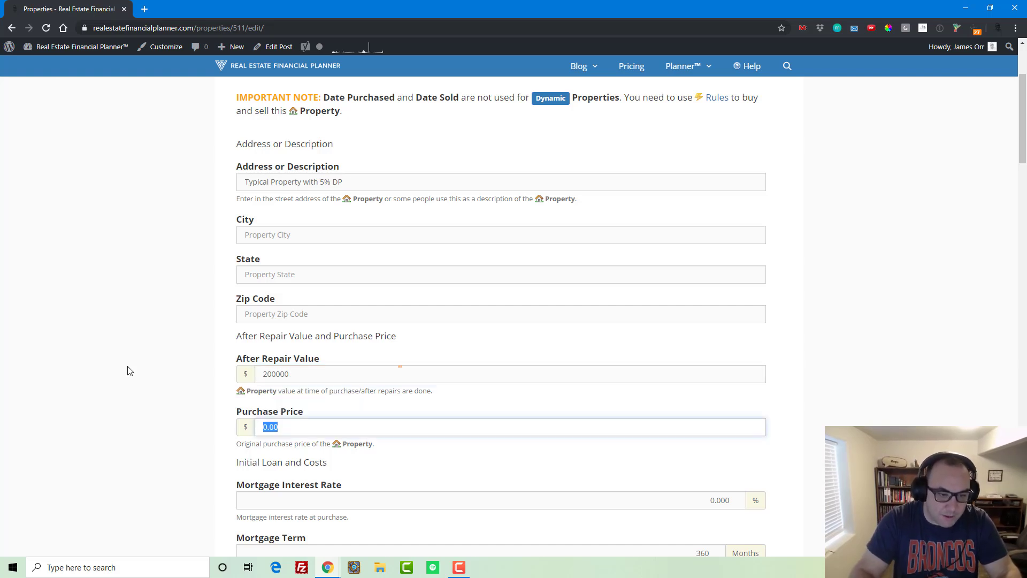
key("BackSpace")
type("200000")
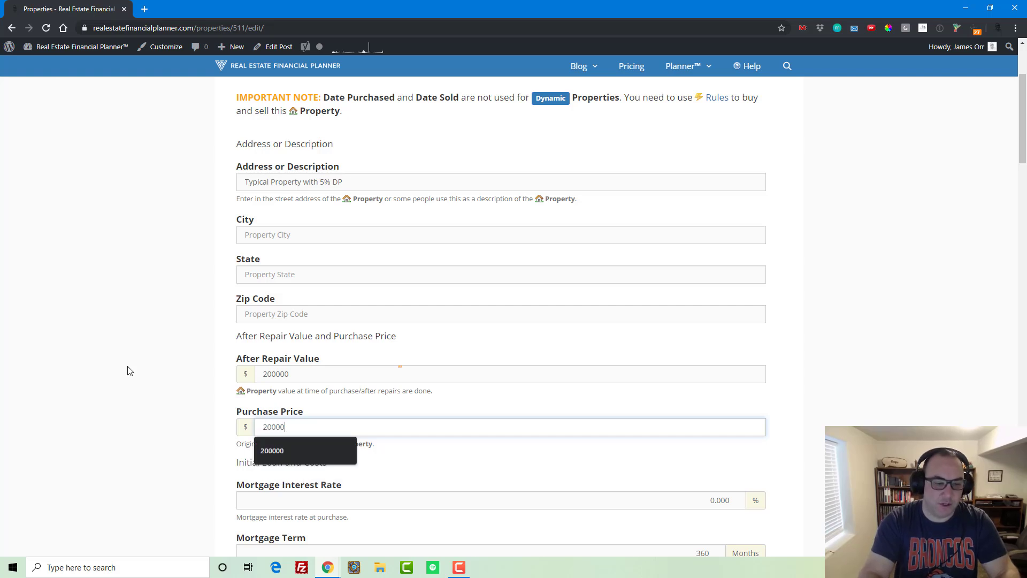
key("Tab")
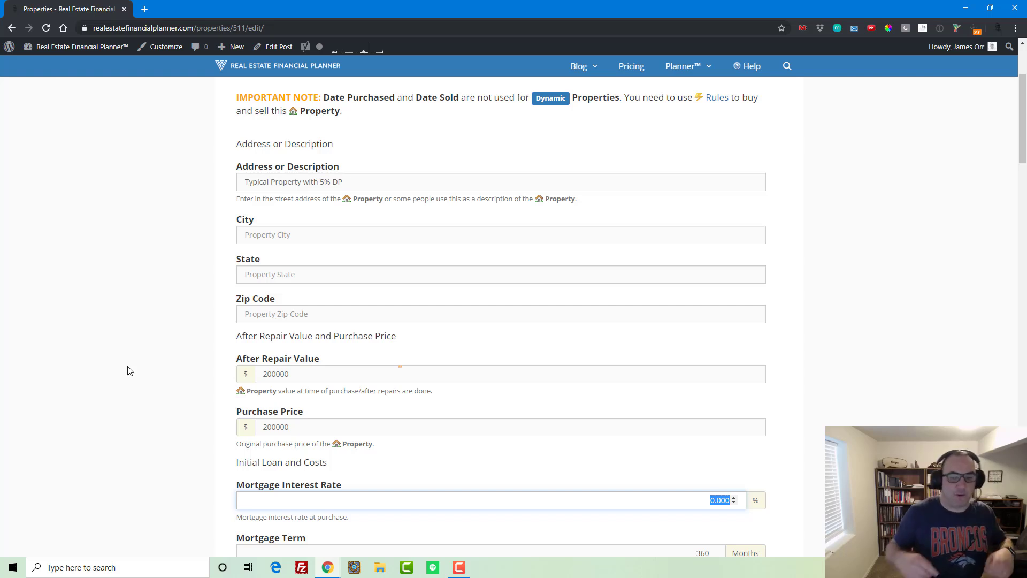
- Set the property's Mortgage Interest Rate to 4.000%
scroll(129, 370, "down", 3)
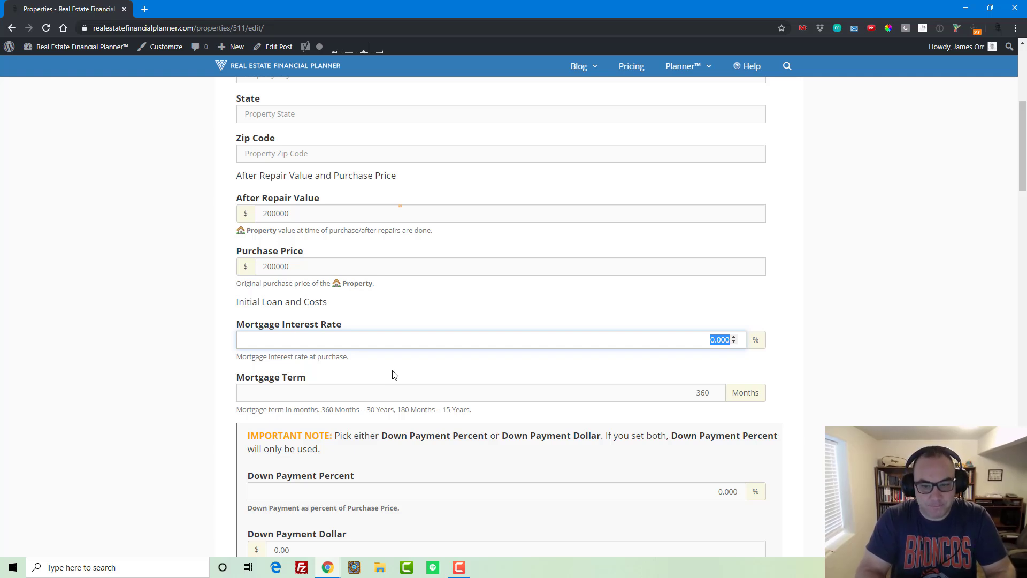
key("Right")
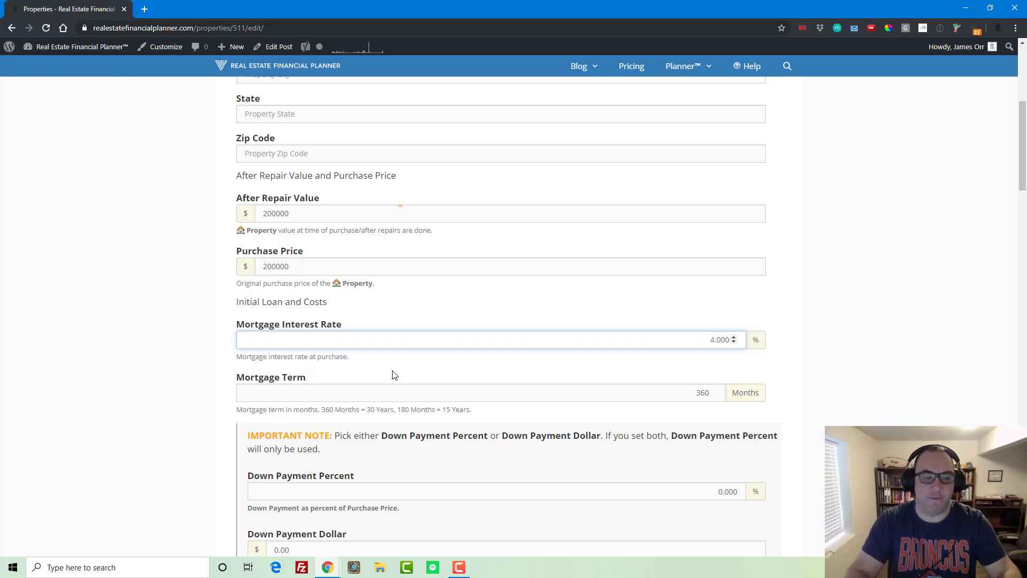
key("Tab")
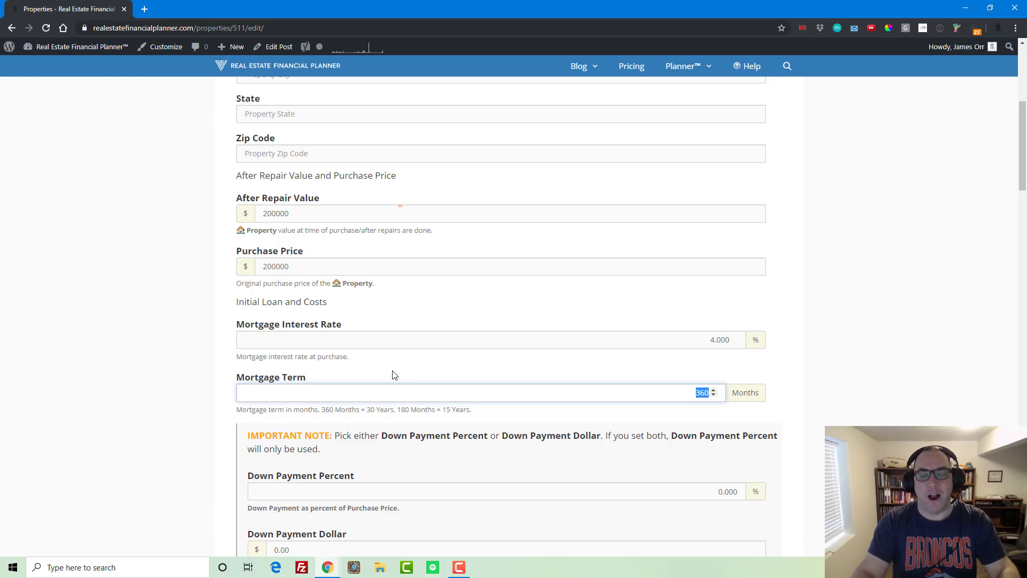
- Set the property's Down Payment Percent to 5.000%
scroll(392, 374, "down", 2)
scroll(392, 374, "down", 1)
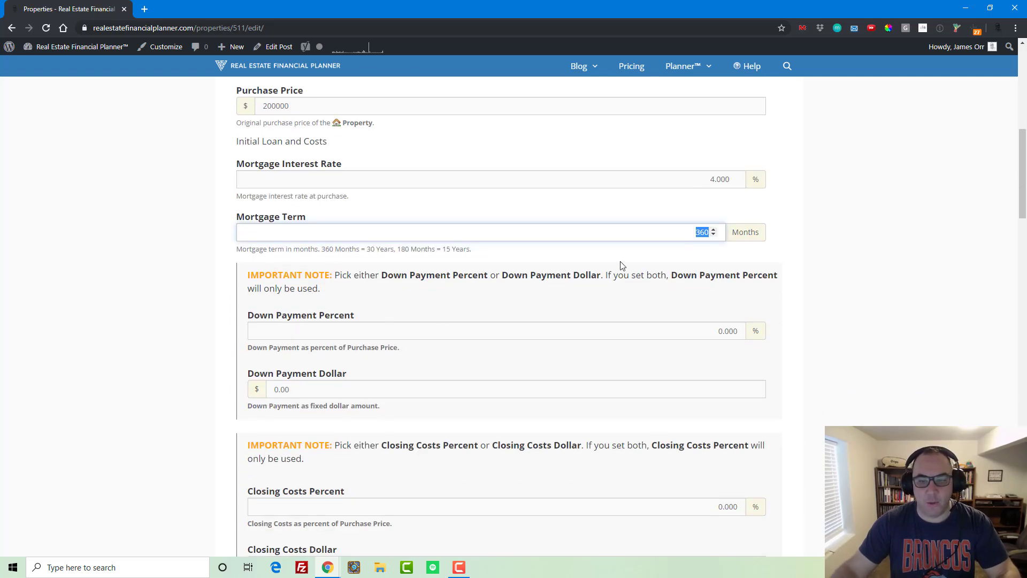
scroll(575, 323, "down", 2)
left_click(715, 224)
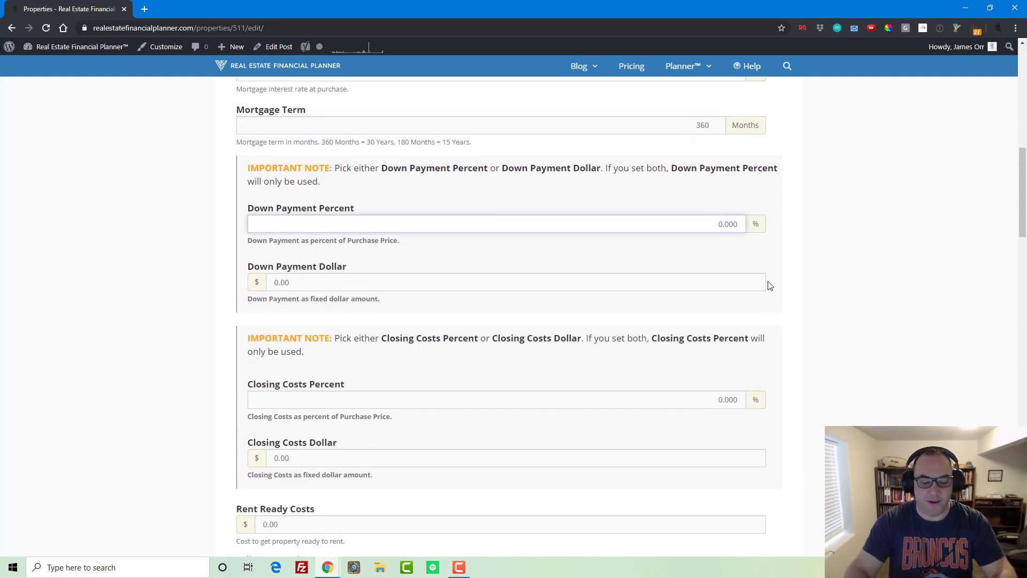
type("5")
- Set the property's Closing Costs Percent to 1.000%
scroll(768, 285, "down", 2)
left_click(715, 294)
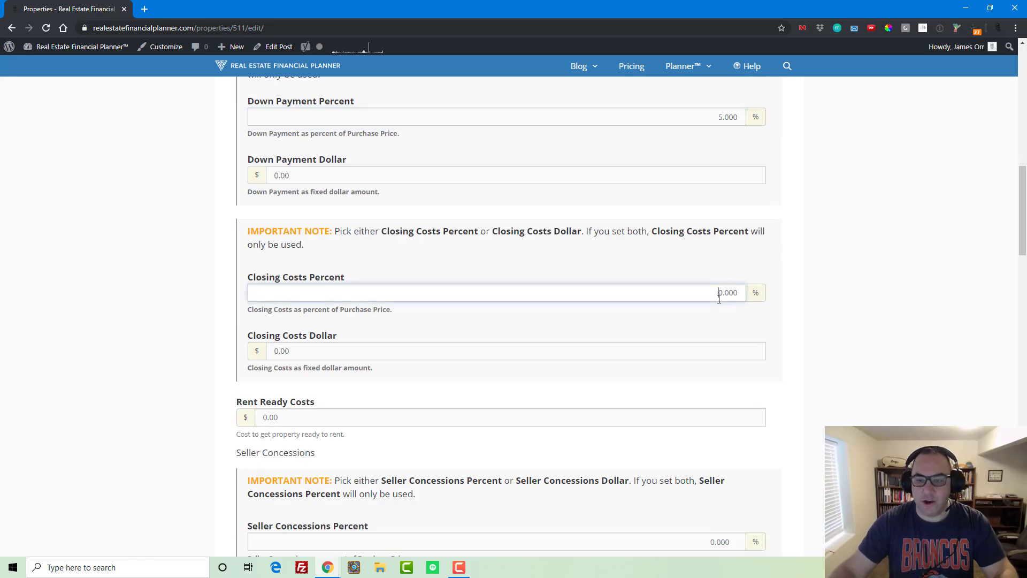
type("1")
- Choose Stock Market Account as the account for both the down payment and purchase expenses and the ongoing income and expenses
scroll(718, 305, "down", 1)
scroll(718, 305, "down", 3)
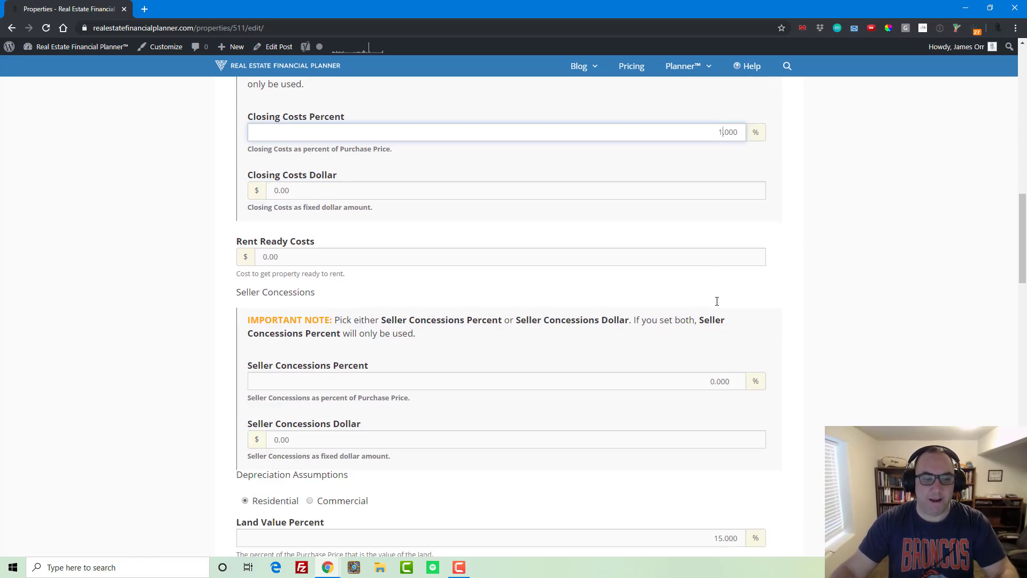
scroll(447, 243, "down", 2)
scroll(447, 245, "down", 1)
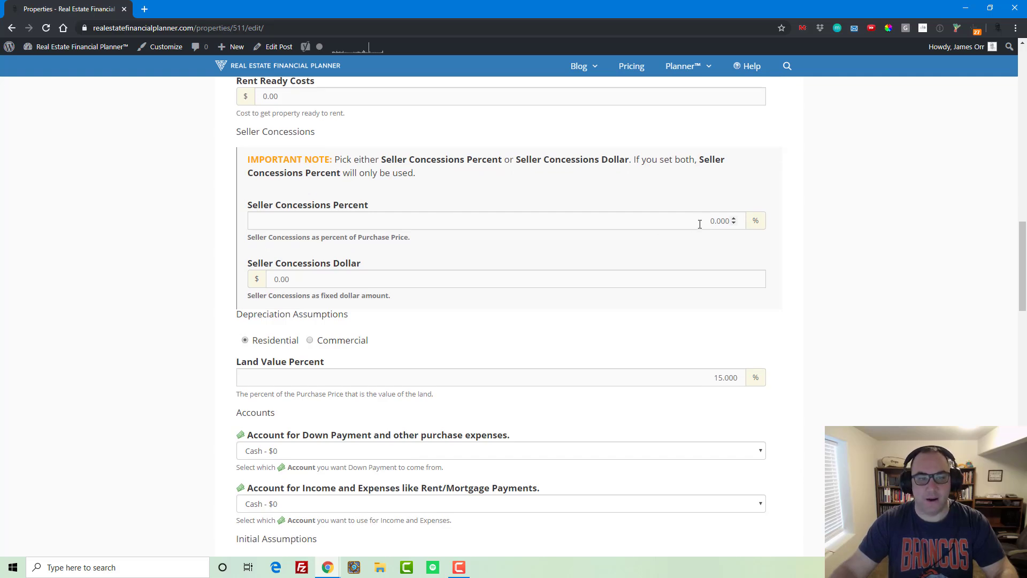
scroll(678, 271, "down", 2)
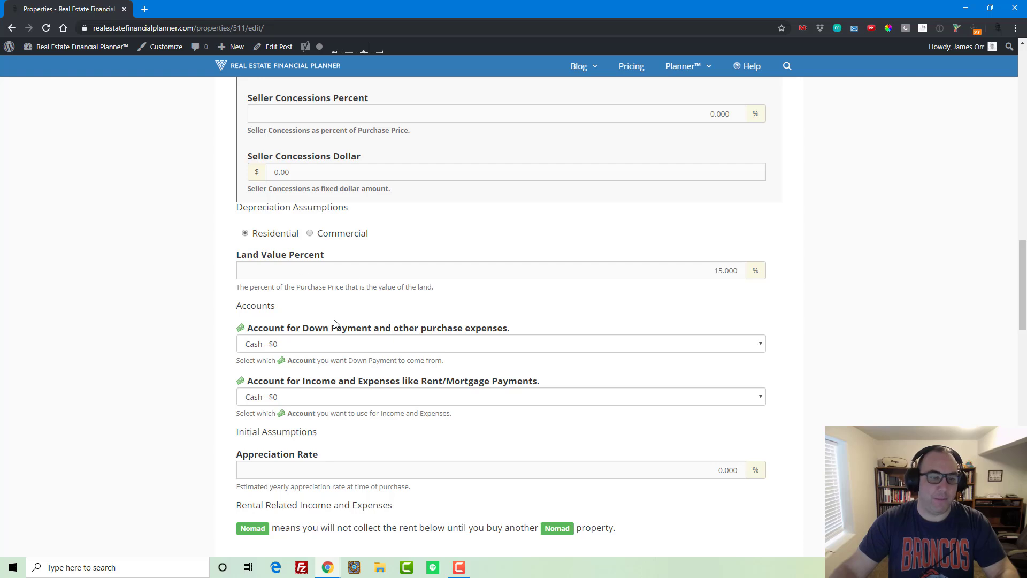
left_click(331, 342)
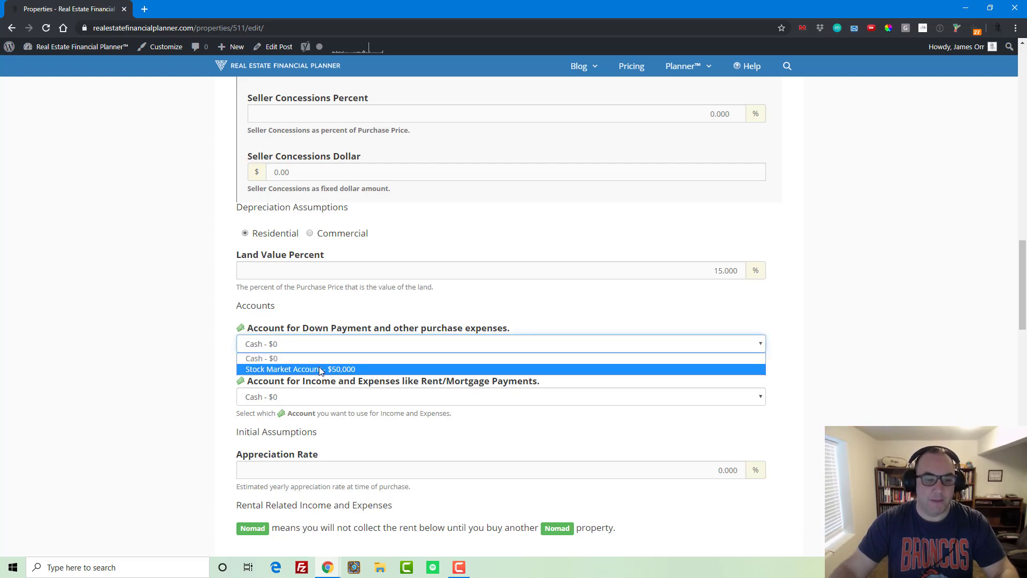
left_click(321, 369)
left_click(344, 397)
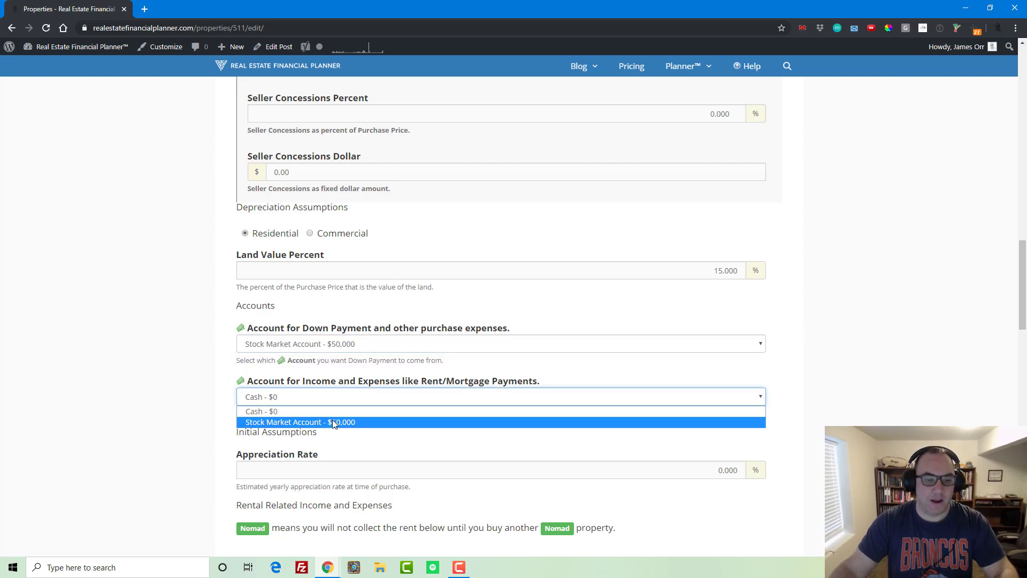
left_click(332, 422)
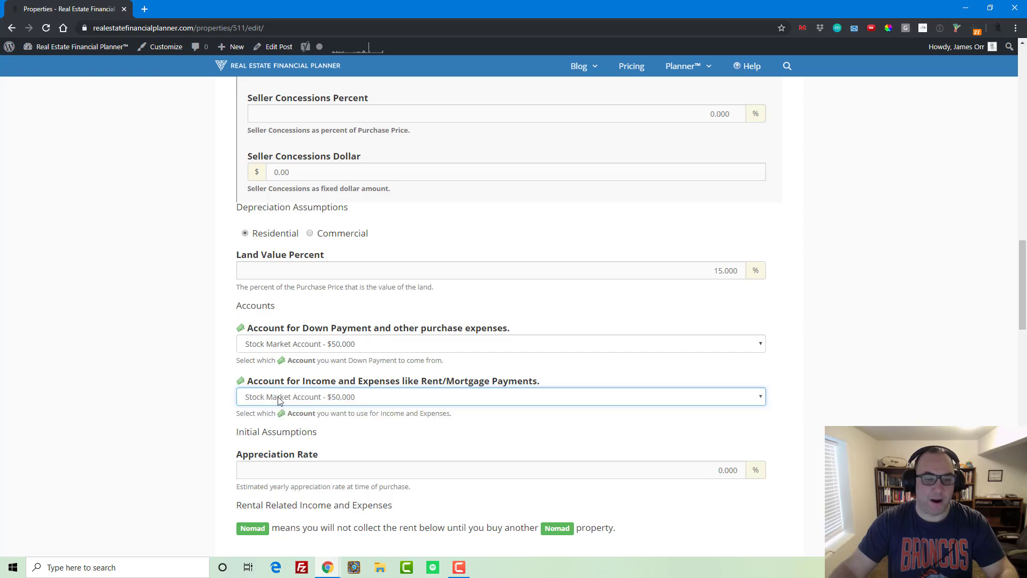
- Set the property's yearly Appreciation Rate to 3.000%
scroll(305, 382, "down", 3)
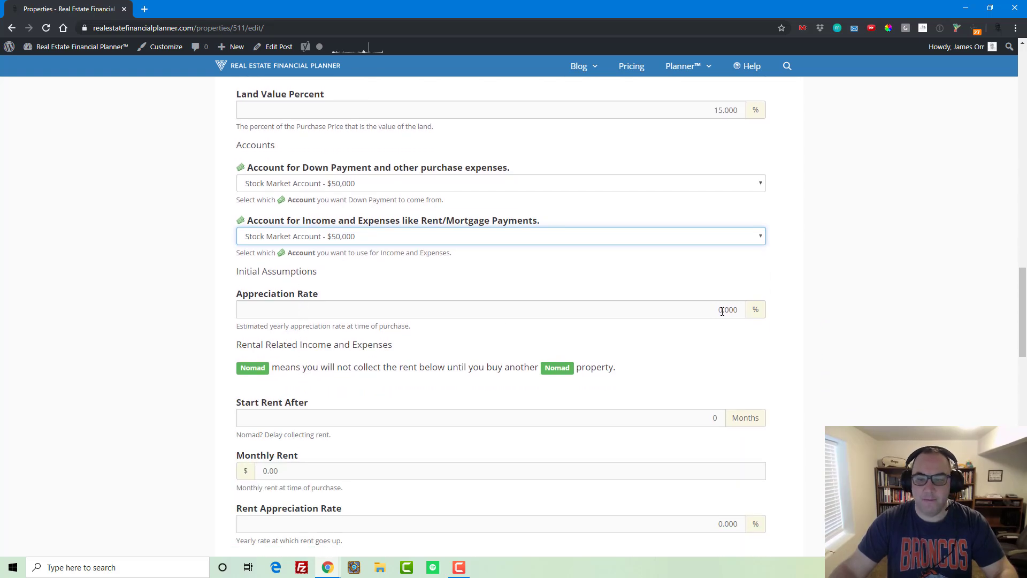
double_click(721, 311)
type("3")
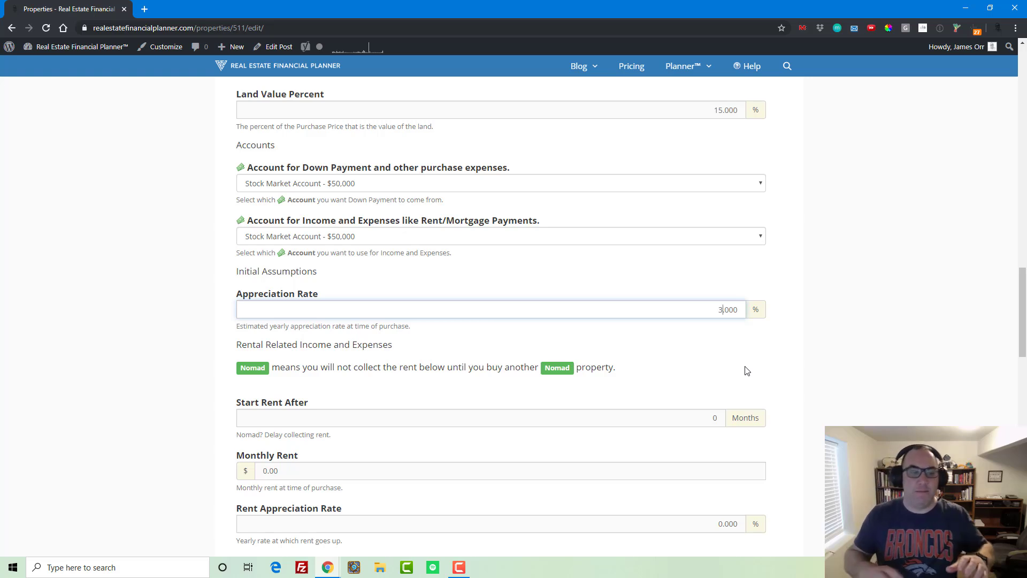
- Set the Monthly Rent to 1400.00 and the Rent Appreciation Rate to 3.000%
scroll(748, 371, "down", 1)
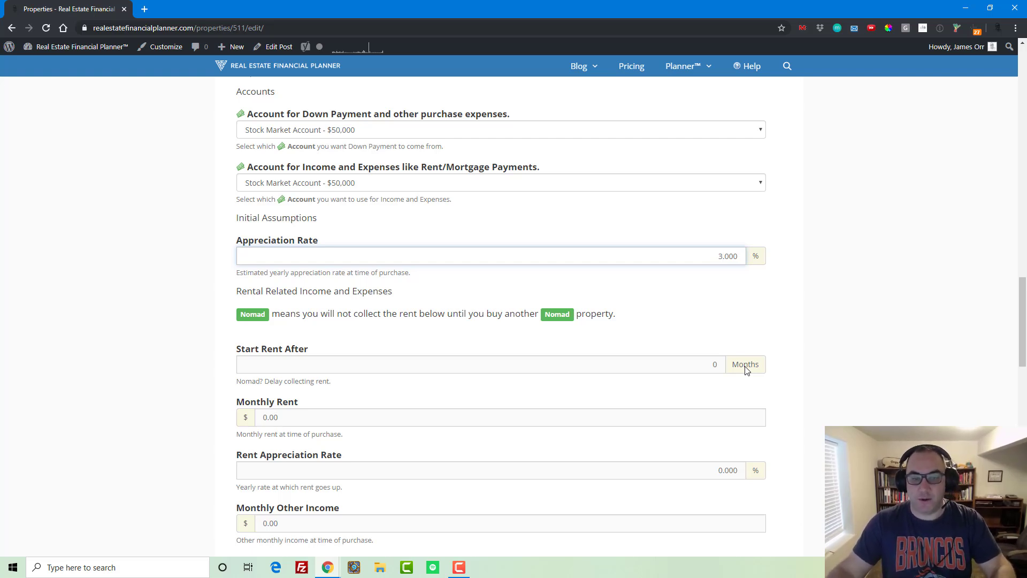
scroll(746, 368, "down", 1)
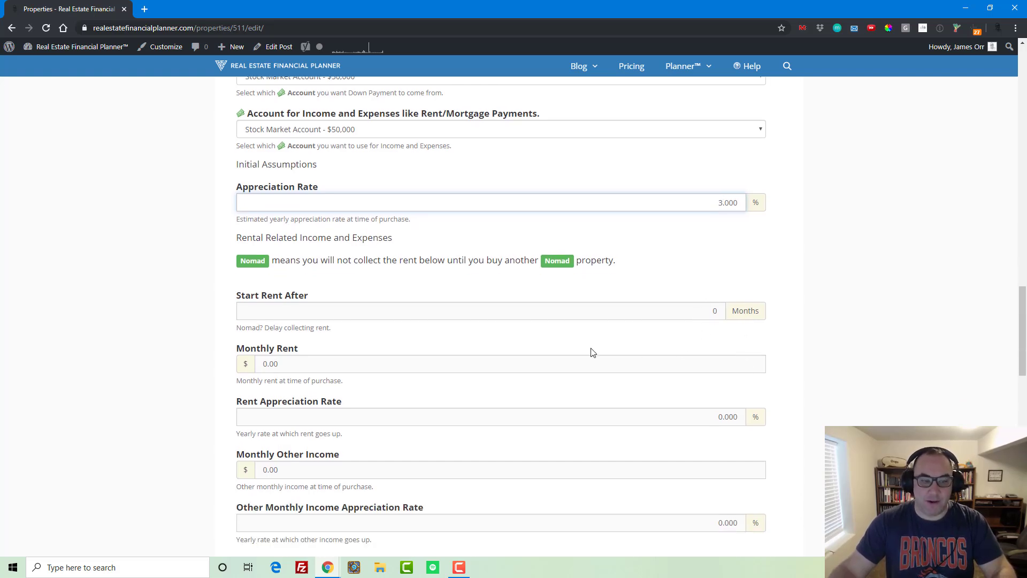
left_click(486, 360)
type("1")
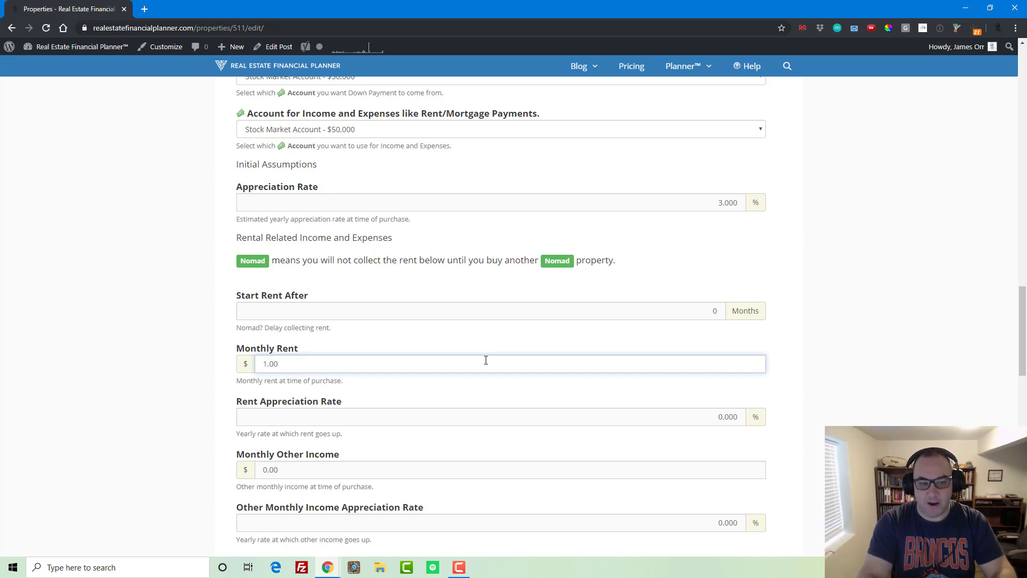
type("400")
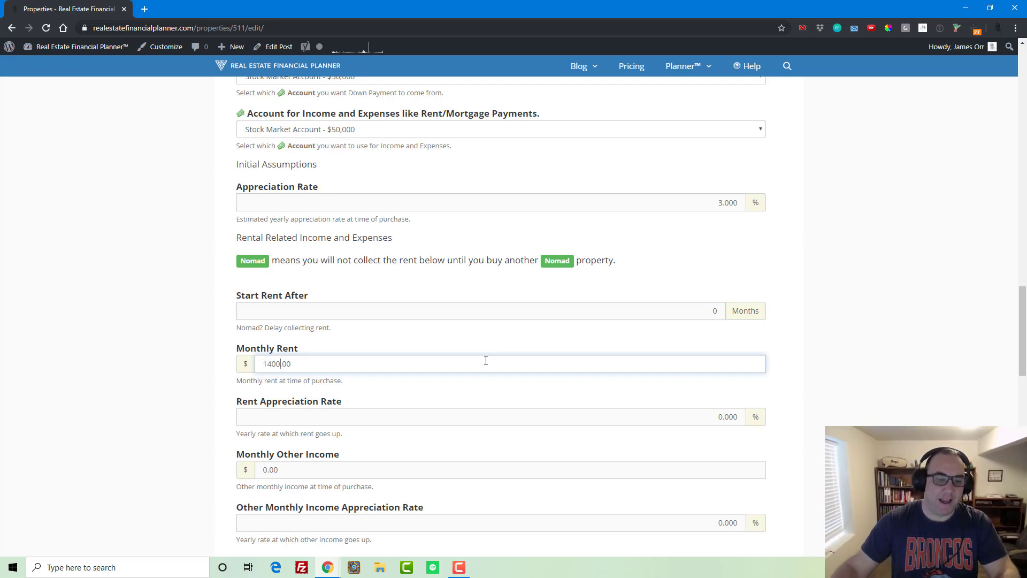
scroll(486, 360, "down", 2)
left_click(712, 310)
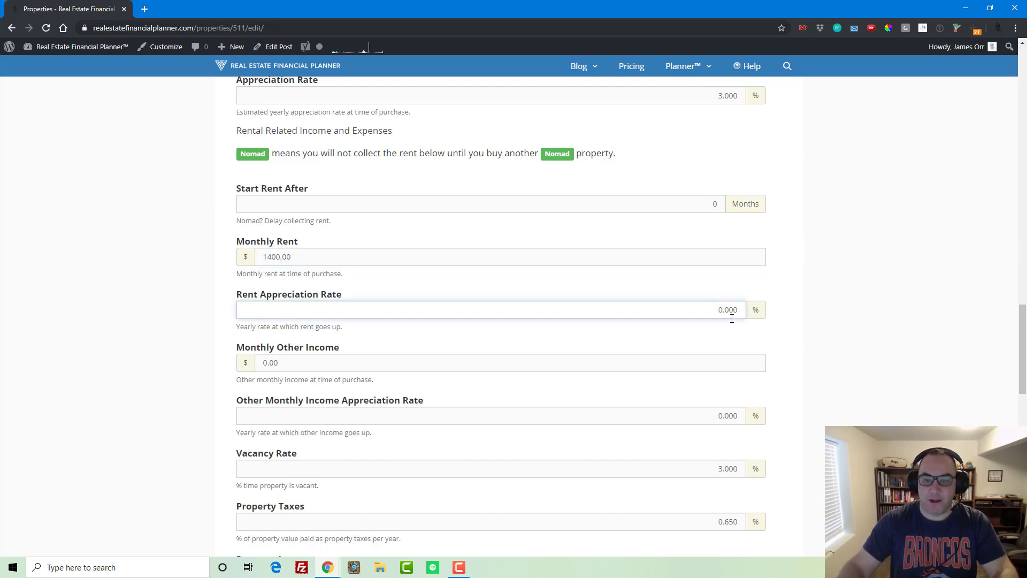
type("3")
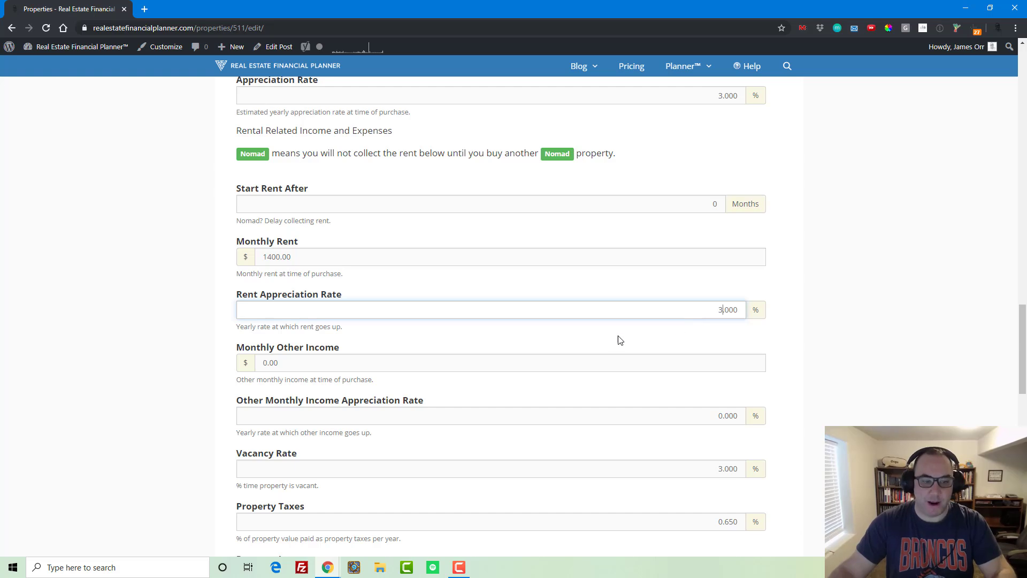
- Review the remaining vacancy, tax, insurance, maintenance and capital expense defaults, and save the property
scroll(492, 316, "down", 2)
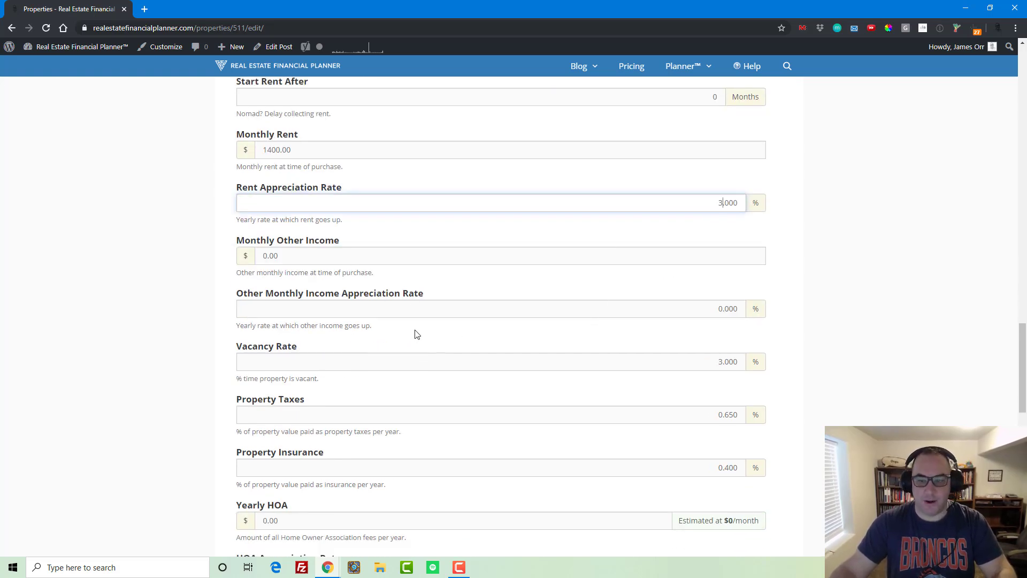
scroll(718, 283, "down", 2)
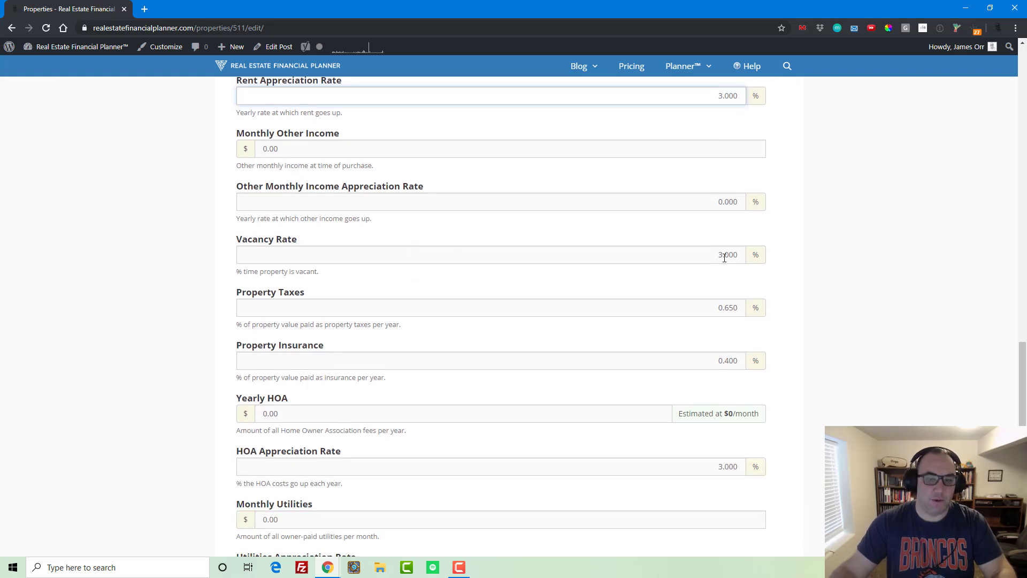
scroll(724, 258, "down", 1)
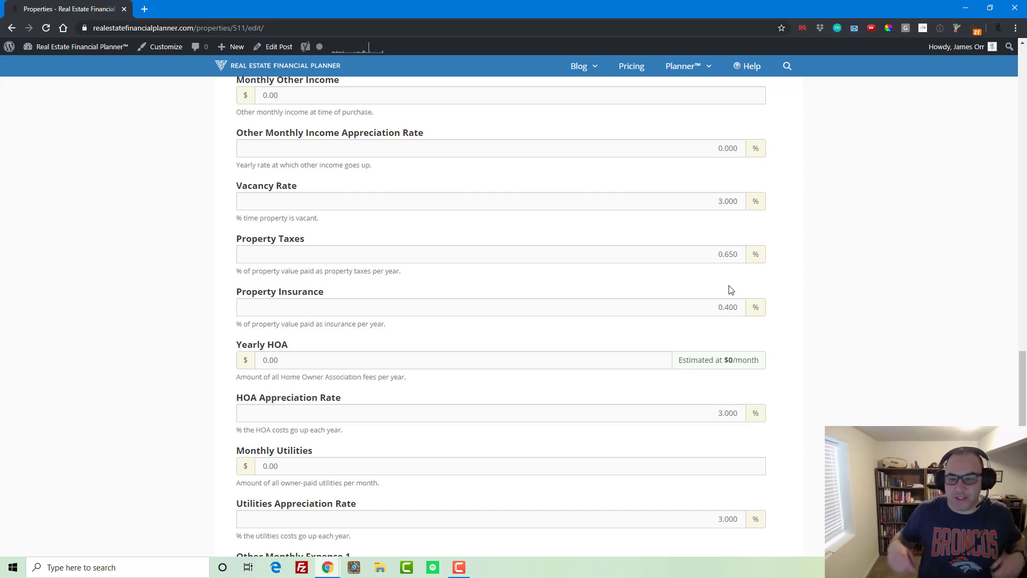
scroll(688, 315, "down", 1)
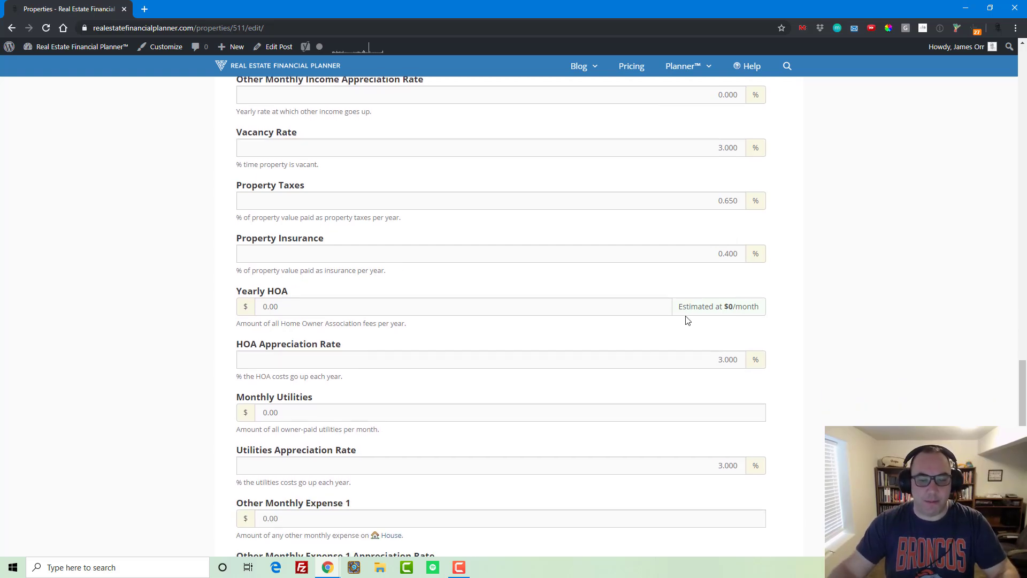
scroll(429, 352, "down", 2)
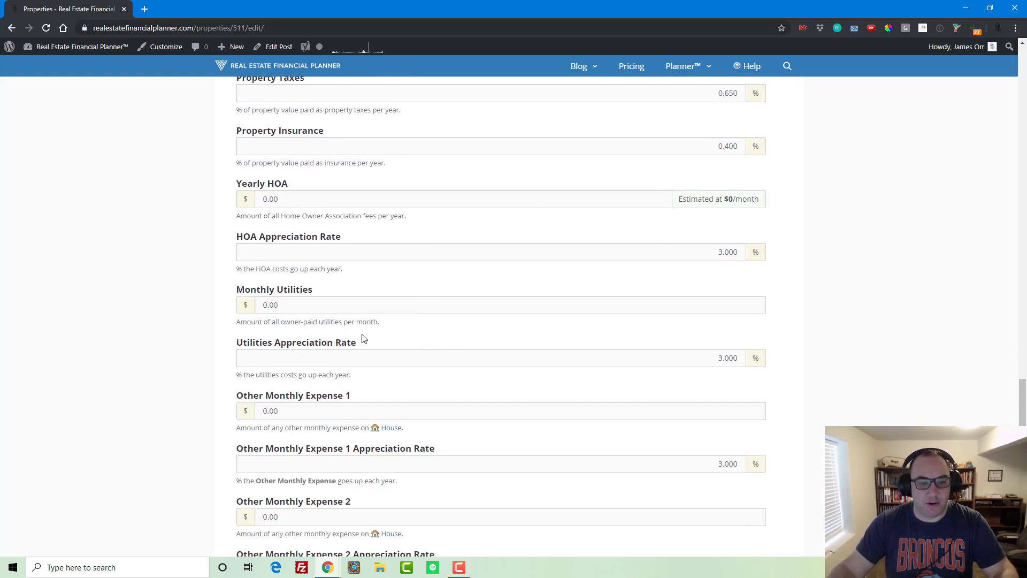
scroll(353, 331, "down", 2)
scroll(343, 325, "down", 4)
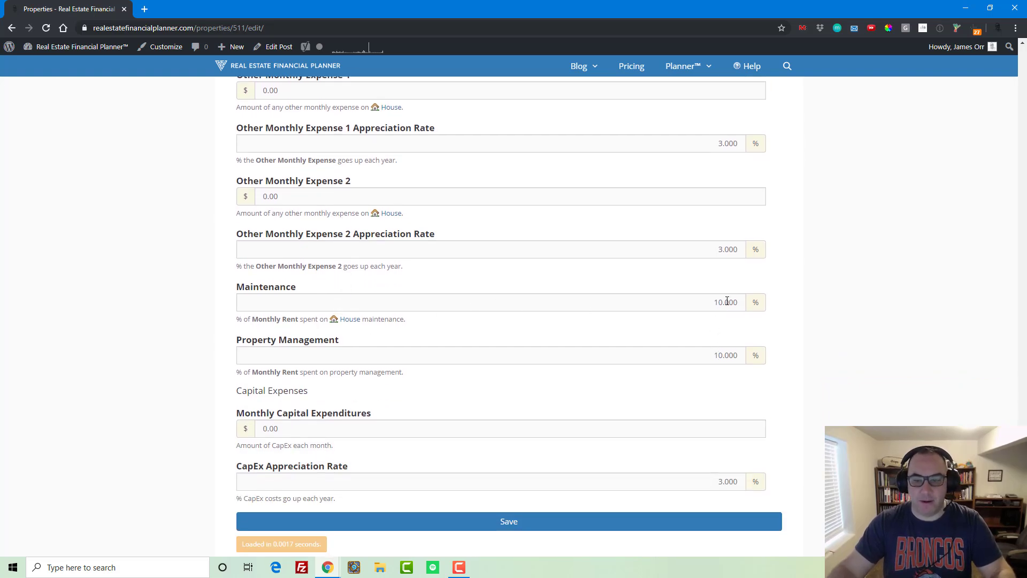
scroll(721, 356, "down", 1)
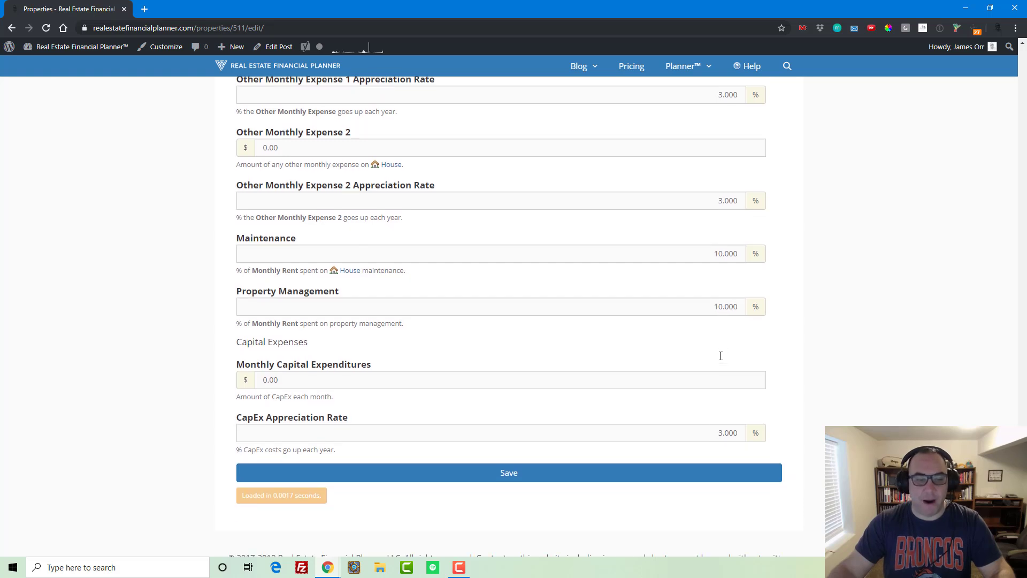
scroll(709, 303, "down", 2)
left_click(509, 386)
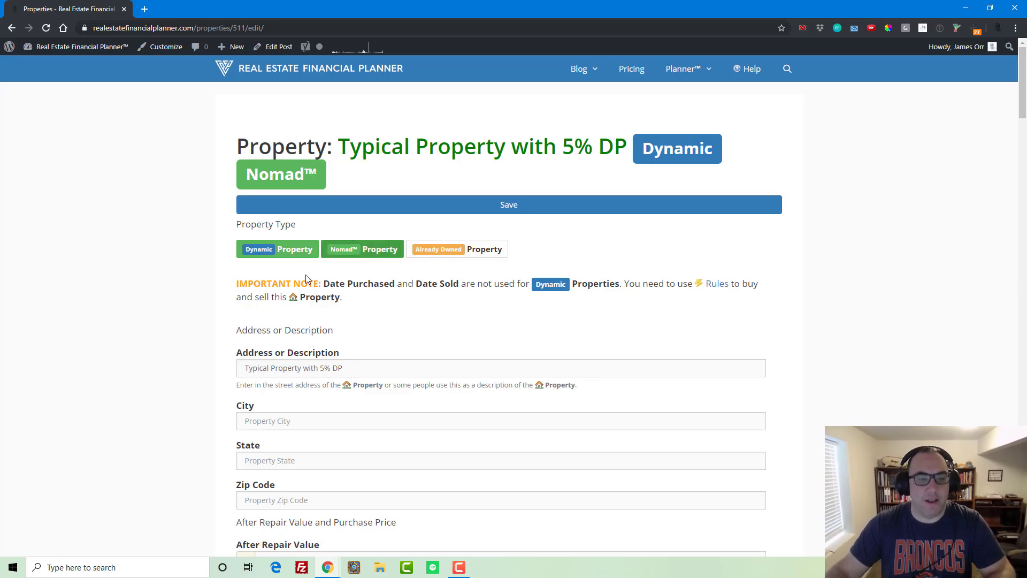
- Copy the Breakeven Rent amount from the saved property's cash flow calculations
scroll(306, 278, "down", 20)
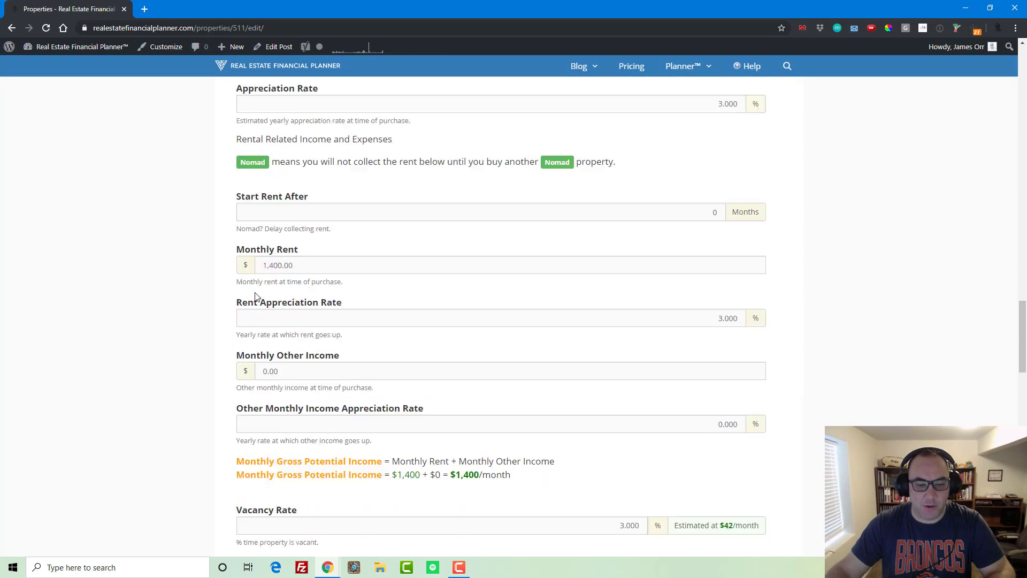
scroll(255, 297, "down", 20)
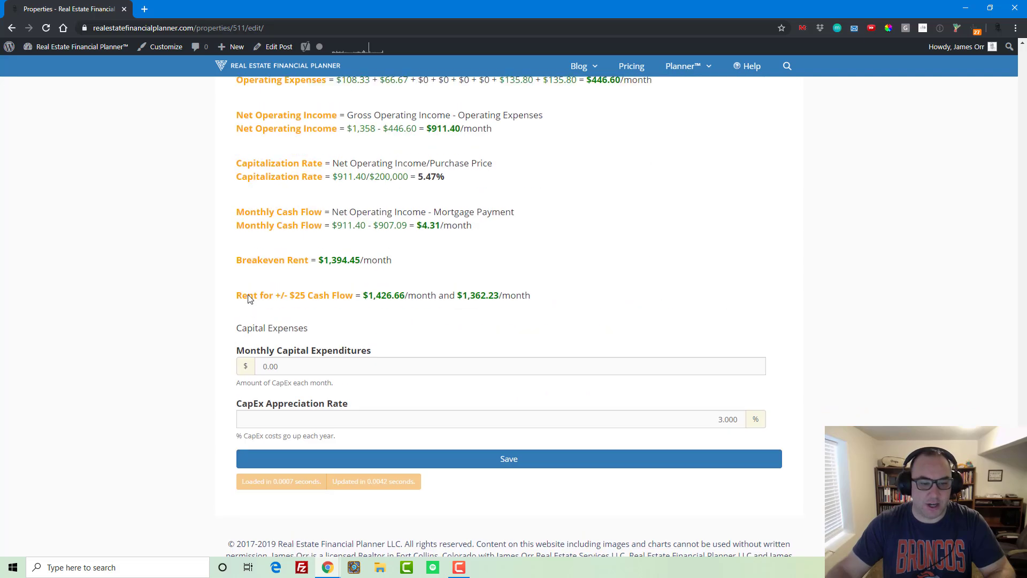
scroll(249, 297, "up", 2)
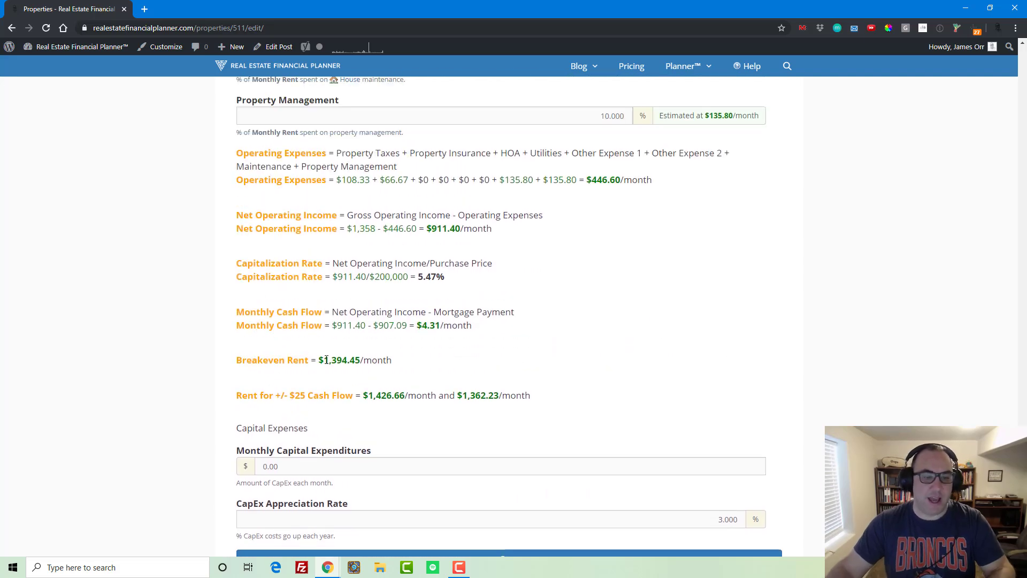
left_click_drag(326, 359, 358, 364)
key("ctrl+c")
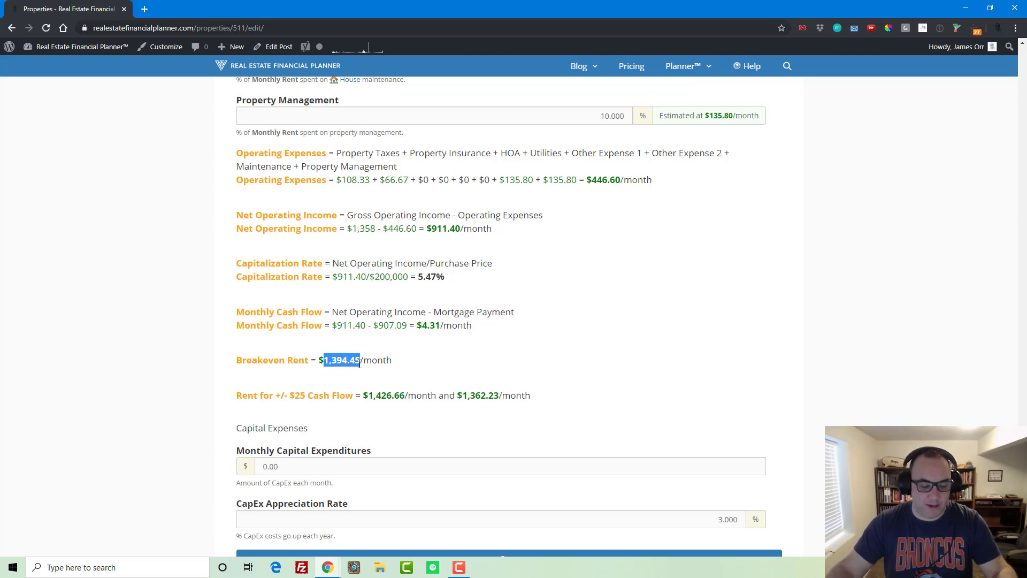
- Replace the Monthly Rent with the copied breakeven amount of 1,394.45 and save the property
scroll(495, 384, "up", 2)
scroll(495, 384, "up", 10)
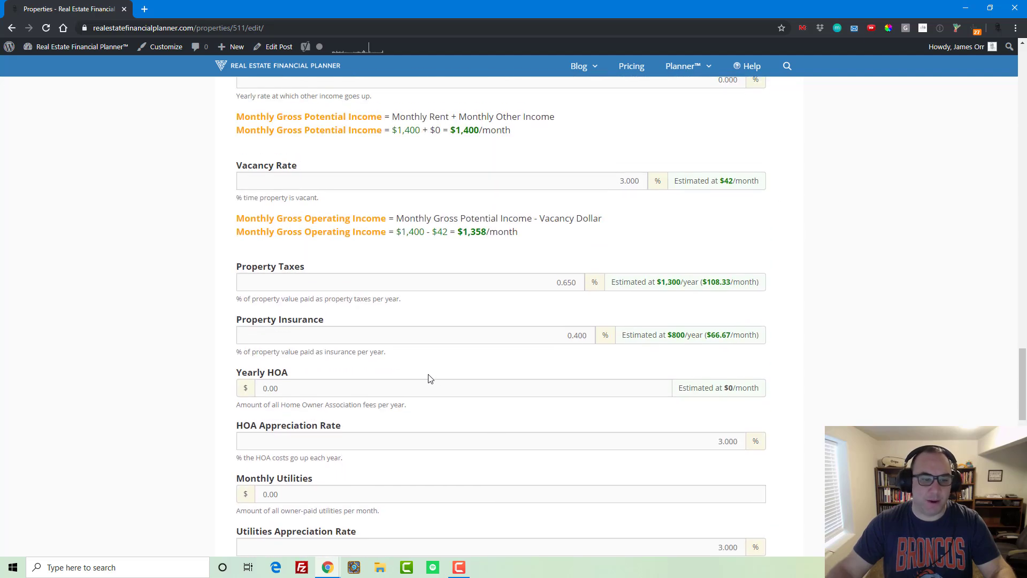
scroll(429, 377, "up", 5)
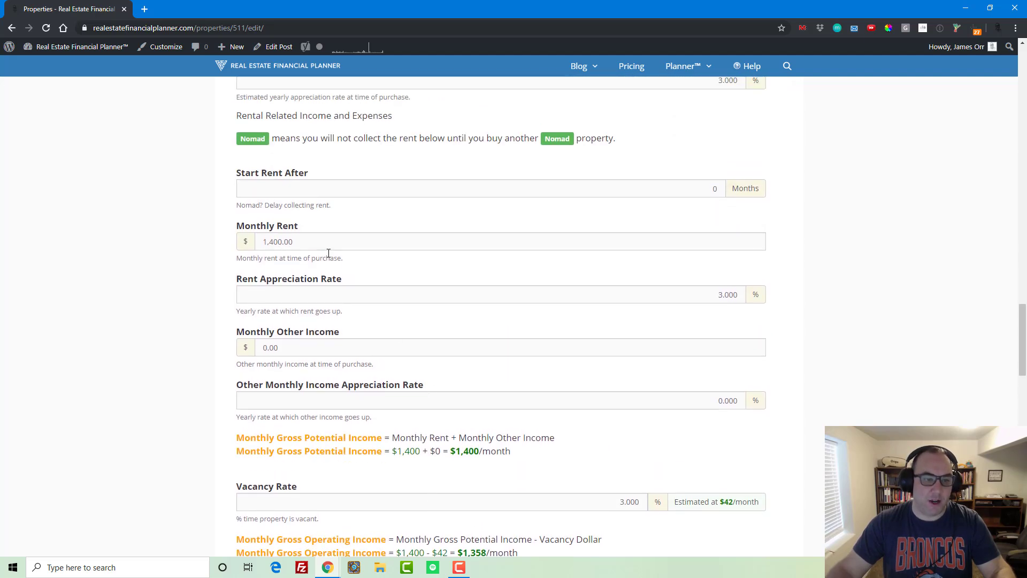
left_click(321, 240)
key("ctrl+v")
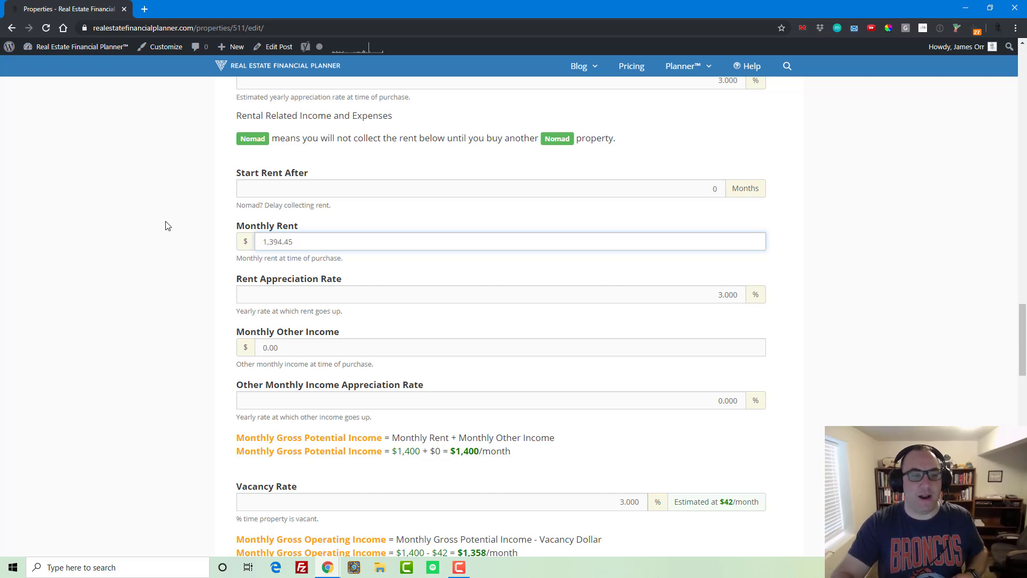
key("Return")
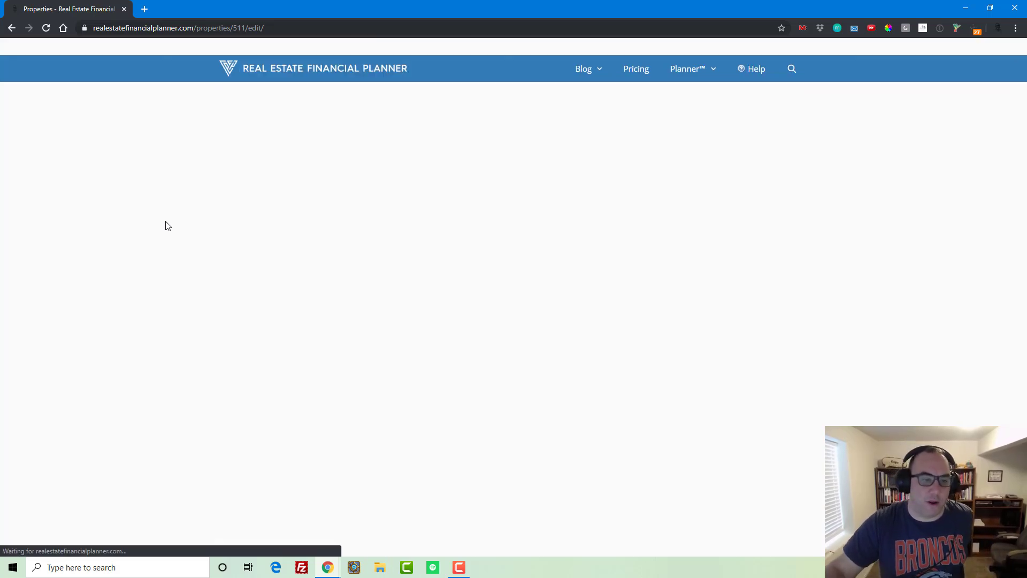
- Check the Monthly Cash Flow calculation of the saved property against the breakeven rent
scroll(353, 299, "down", 20)
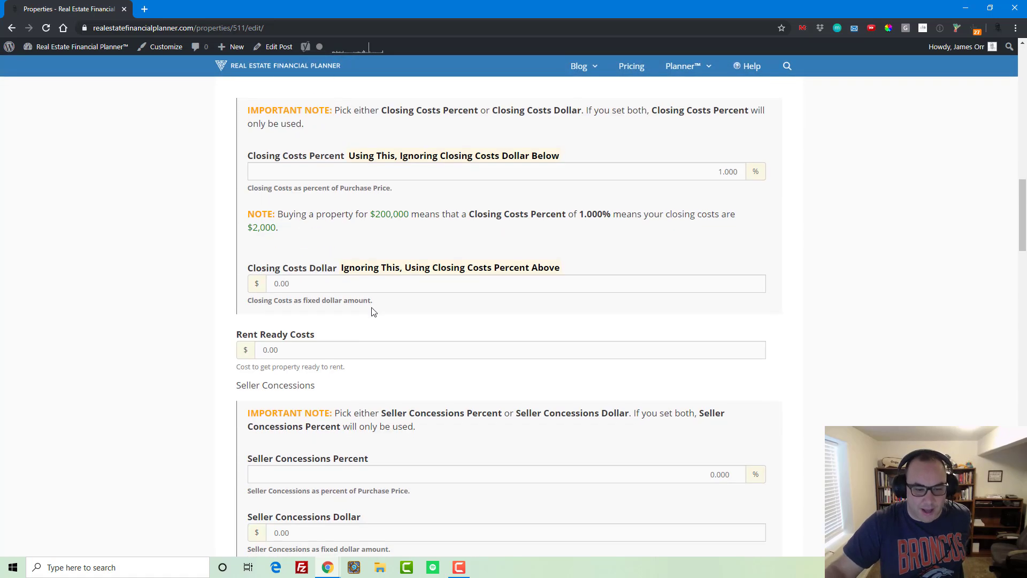
scroll(364, 323, "down", 20)
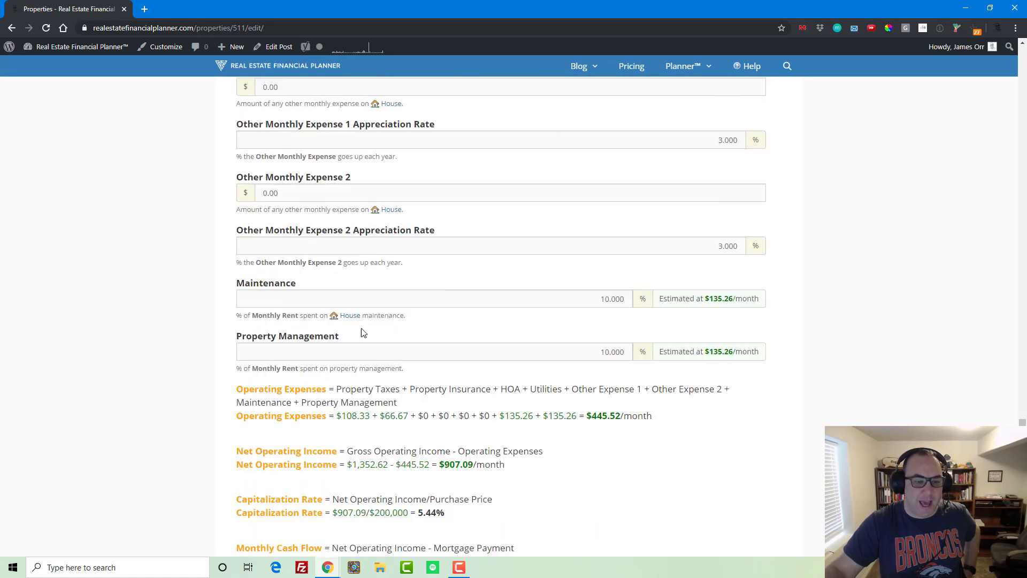
left_click_drag(418, 272, 461, 273)
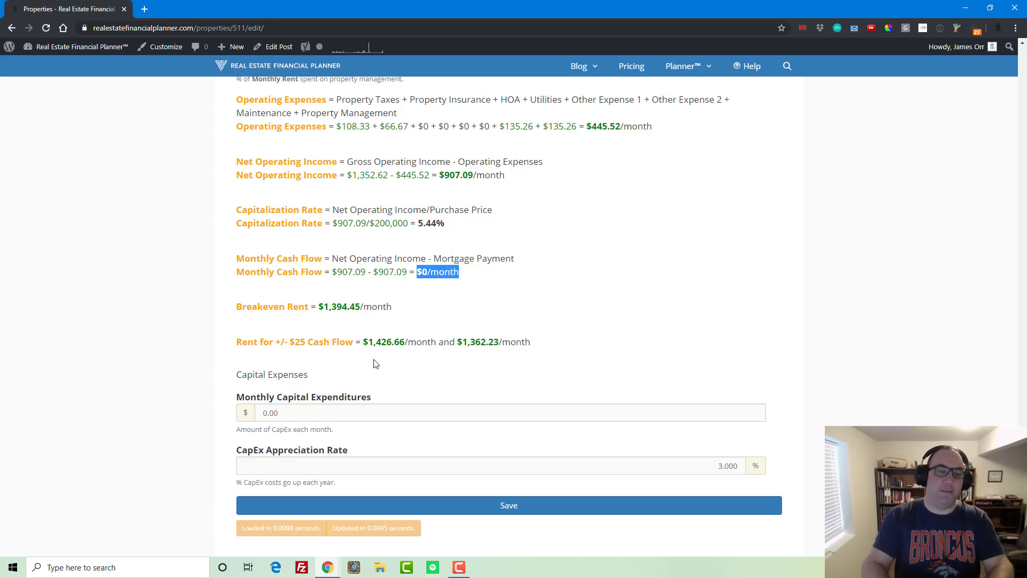
scroll(375, 364, "up", 20)
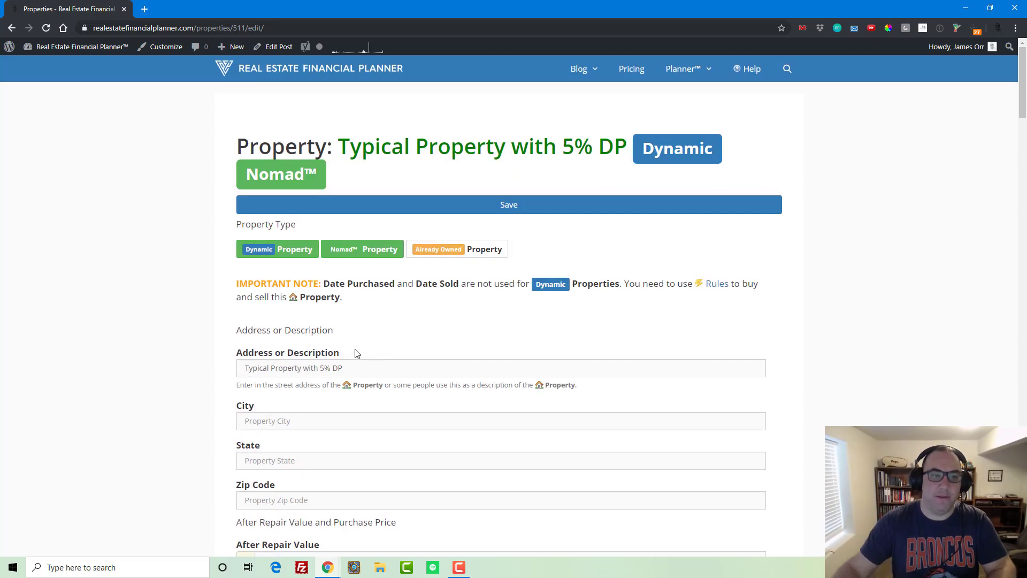
- Add a Buy Property When Account Has Down Payment rule from the Buy Owner Occupant Property scenario
mouse_move(697, 68)
left_click(696, 92)
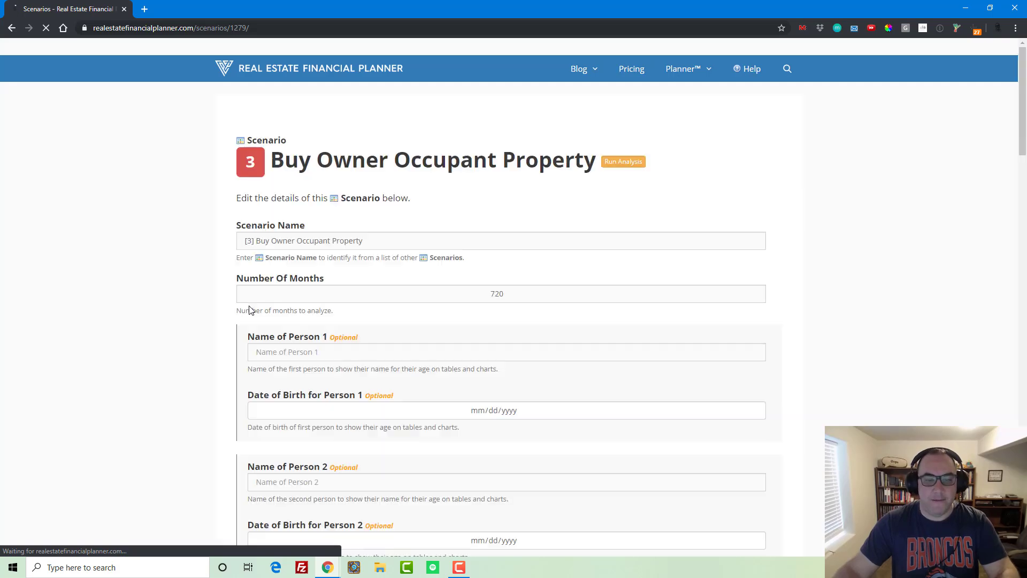
scroll(241, 310, "down", 14)
scroll(241, 310, "down", 15)
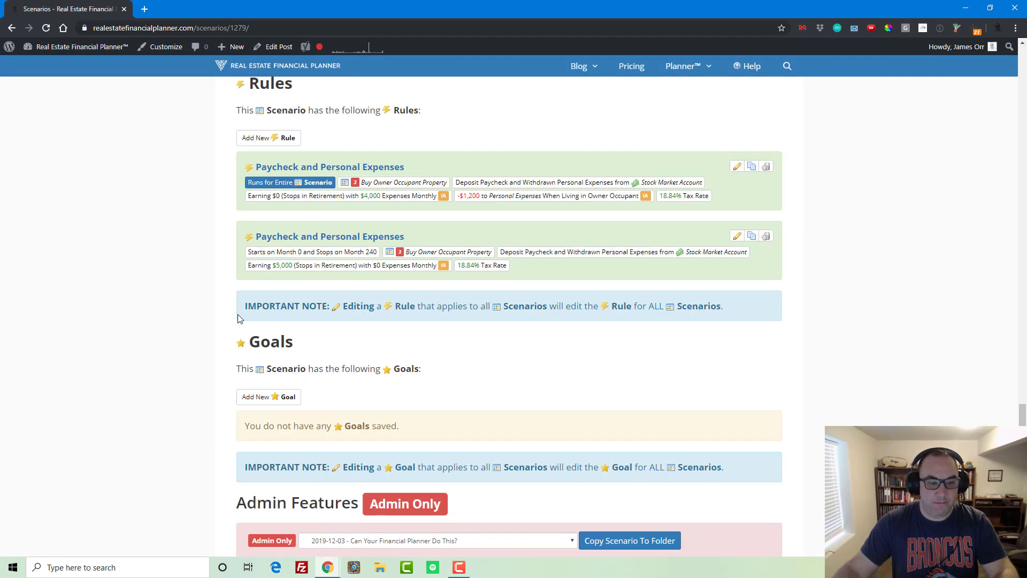
left_click(263, 140)
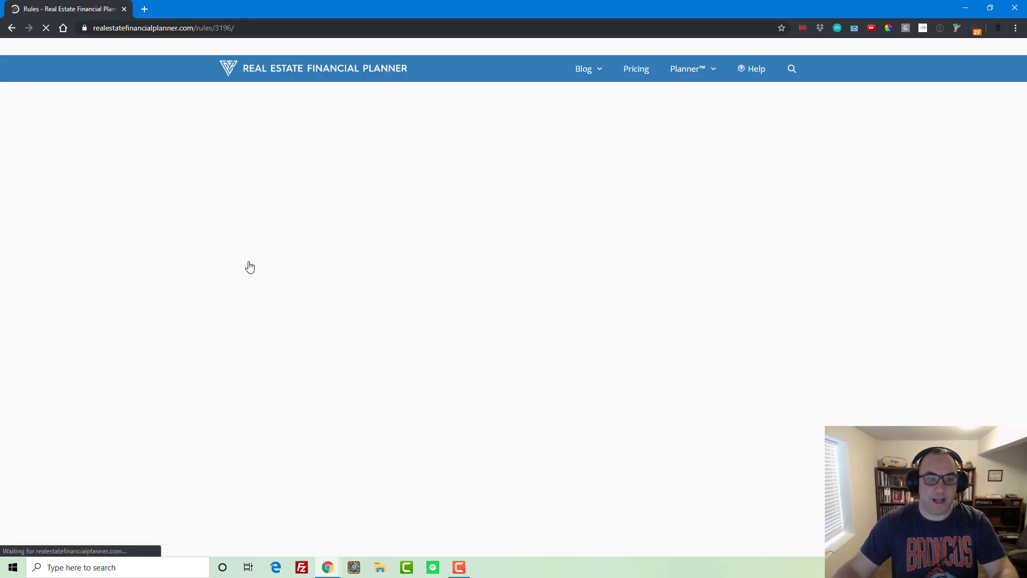
scroll(250, 267, "down", 1)
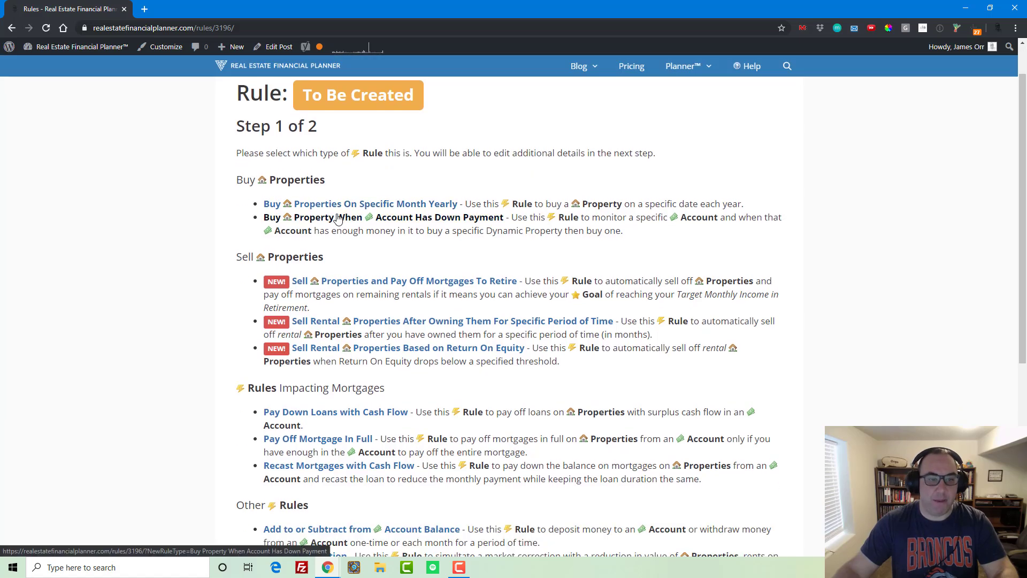
left_click(337, 217)
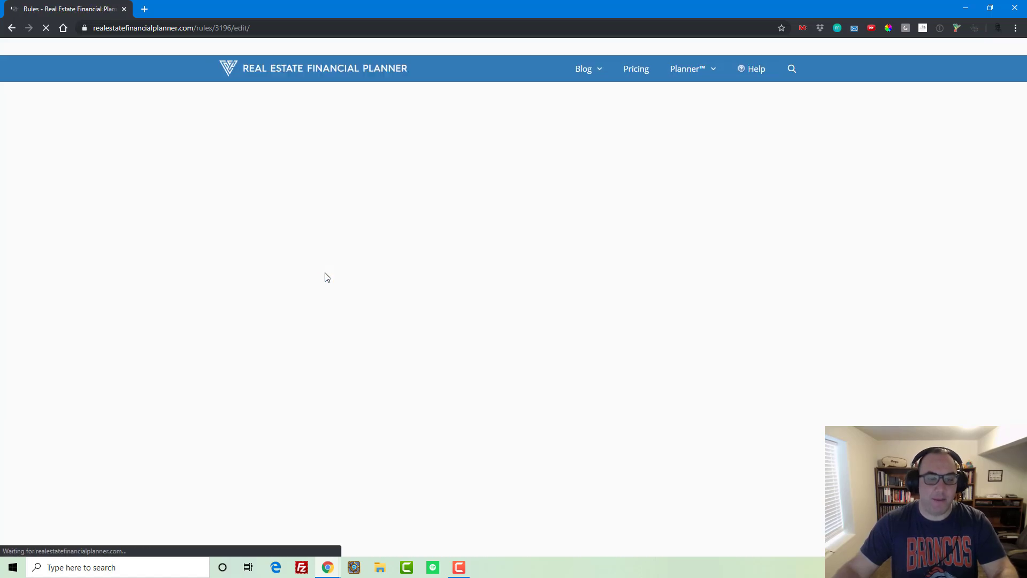
- Apply the rule to [3] Buy Owner Occupant Property, keep Typical Property with 5% DP, and check the Stock Market Account for the down payment
scroll(326, 274, "down", 4)
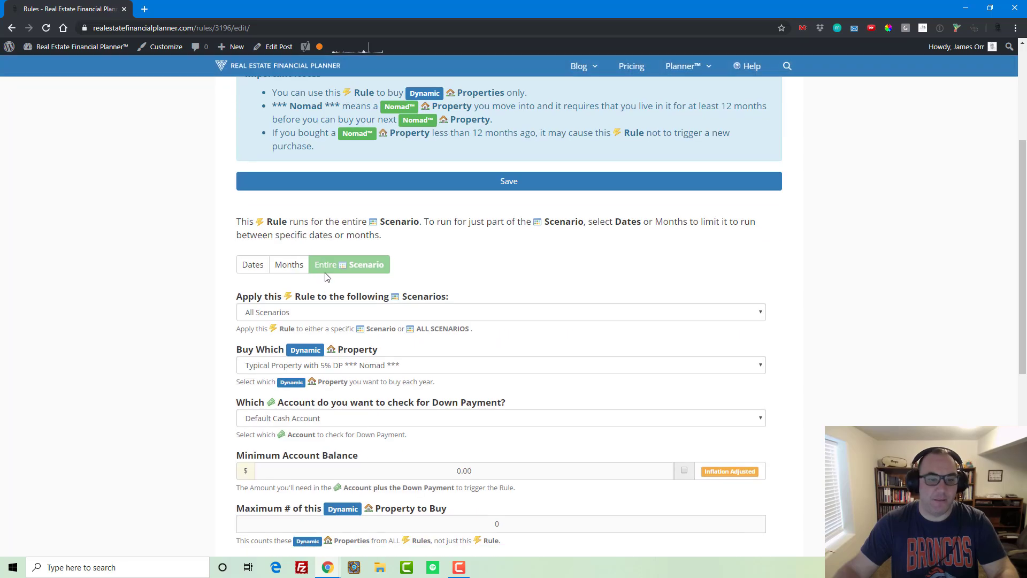
scroll(369, 273, "down", 1)
left_click(353, 259)
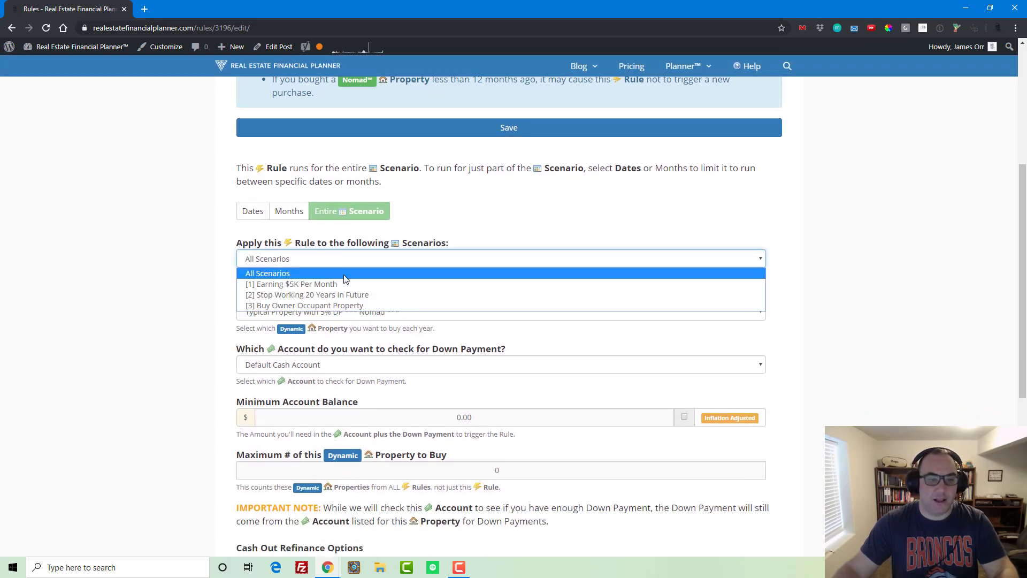
left_click(338, 306)
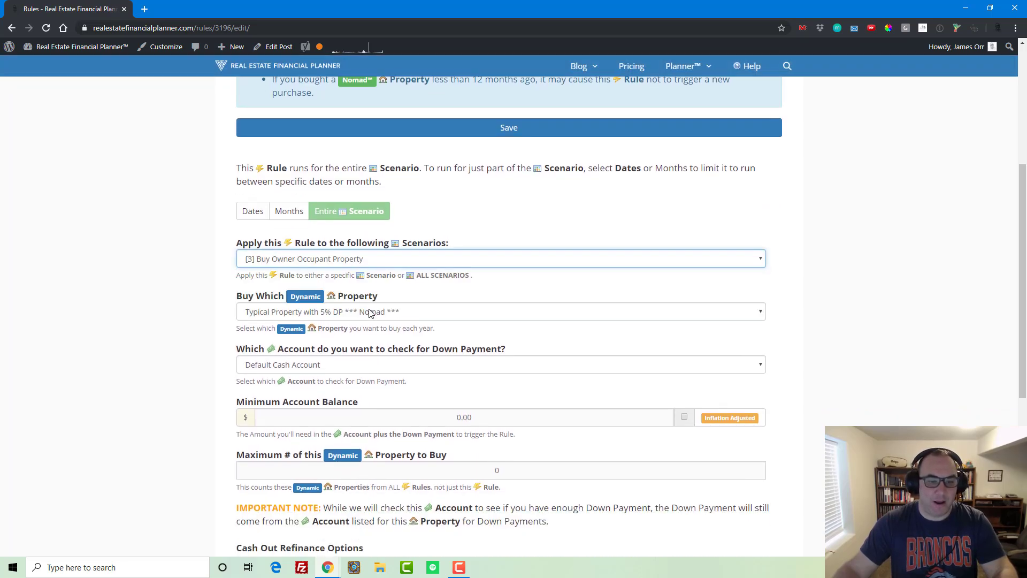
left_click(369, 312)
left_click(369, 313)
left_click(348, 364)
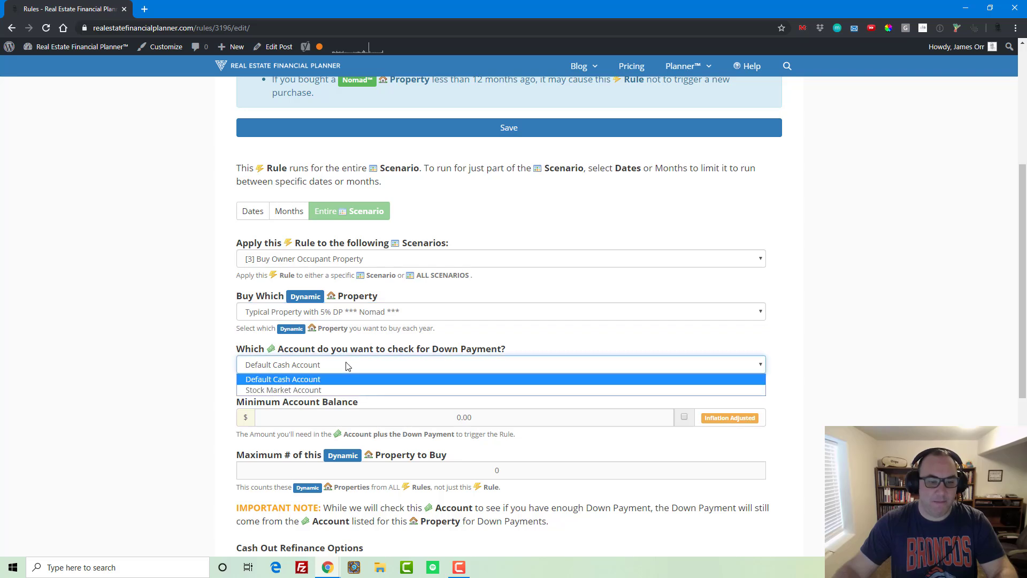
left_click(343, 389)
- Set the rule's Minimum Account Balance to 5000.00 and make it inflation adjusted
left_click(416, 413)
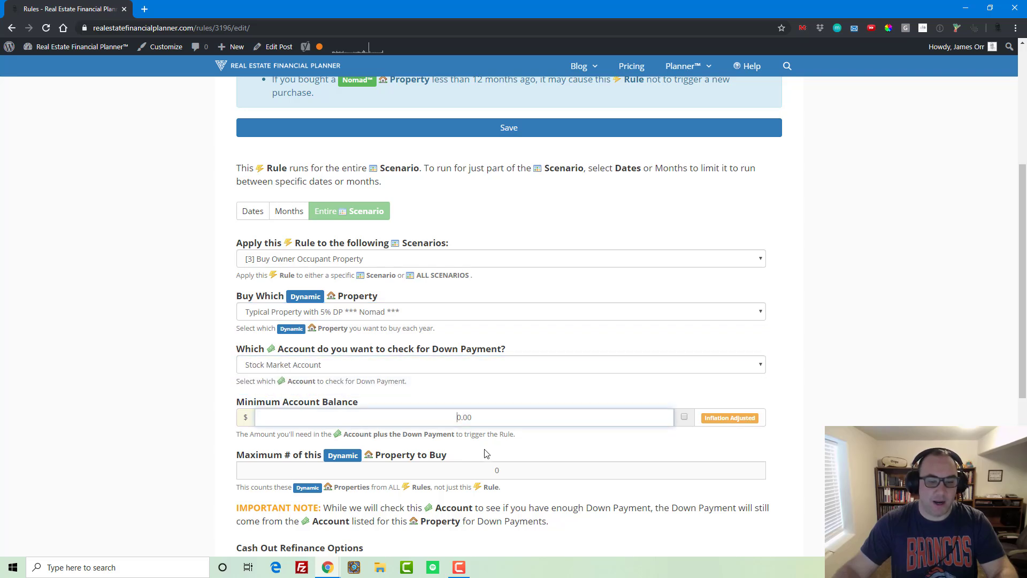
type("500")
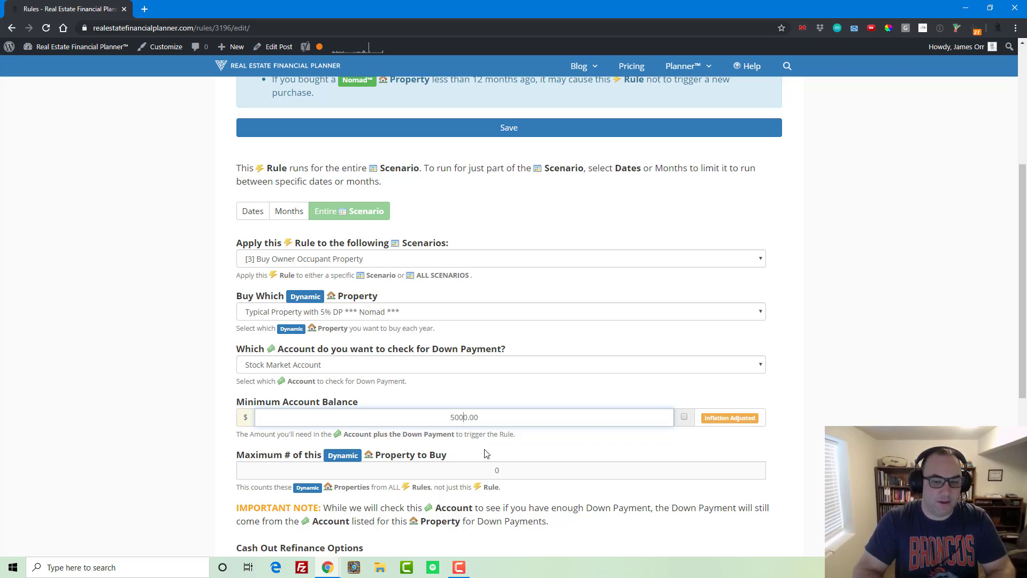
left_click(684, 416)
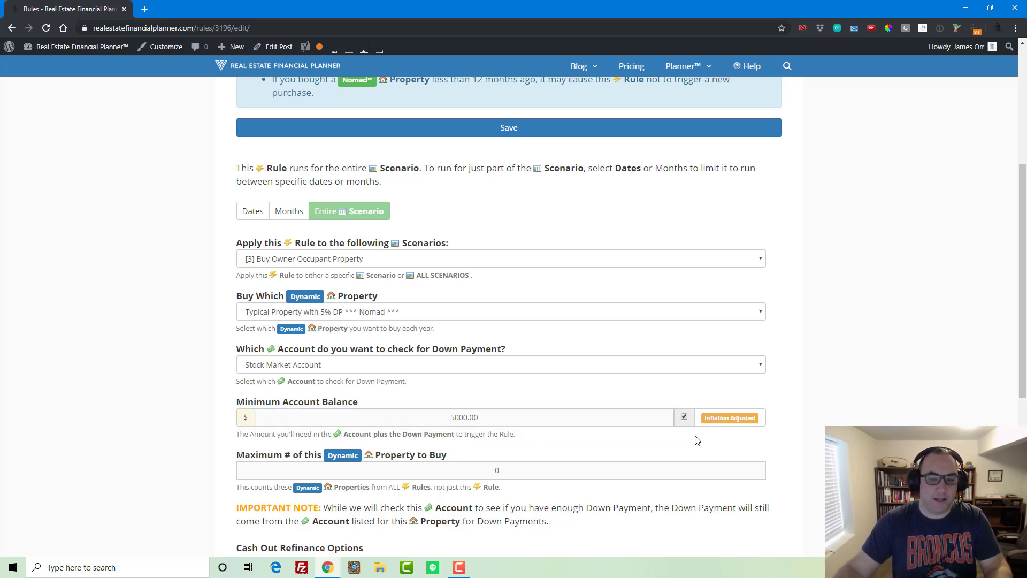
- Set the Maximum # of this Dynamic Property to Buy to 1 and save the rule
scroll(681, 439, "down", 3)
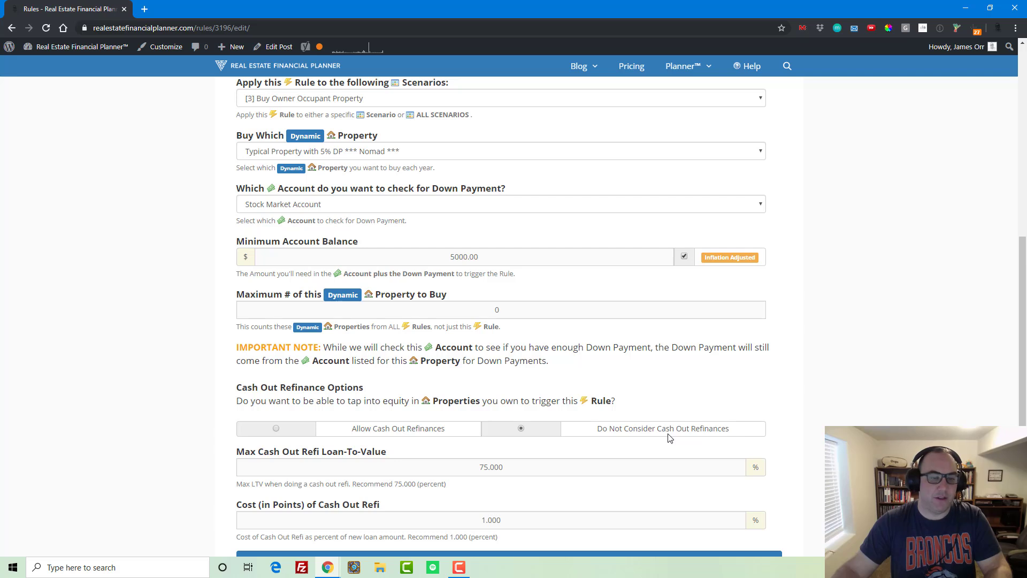
left_click(444, 303)
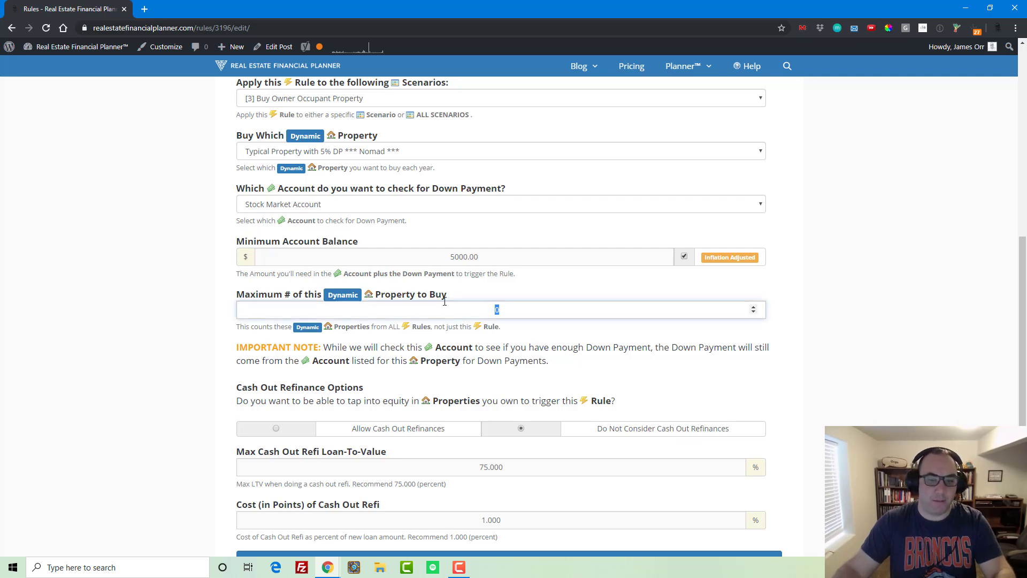
type("1")
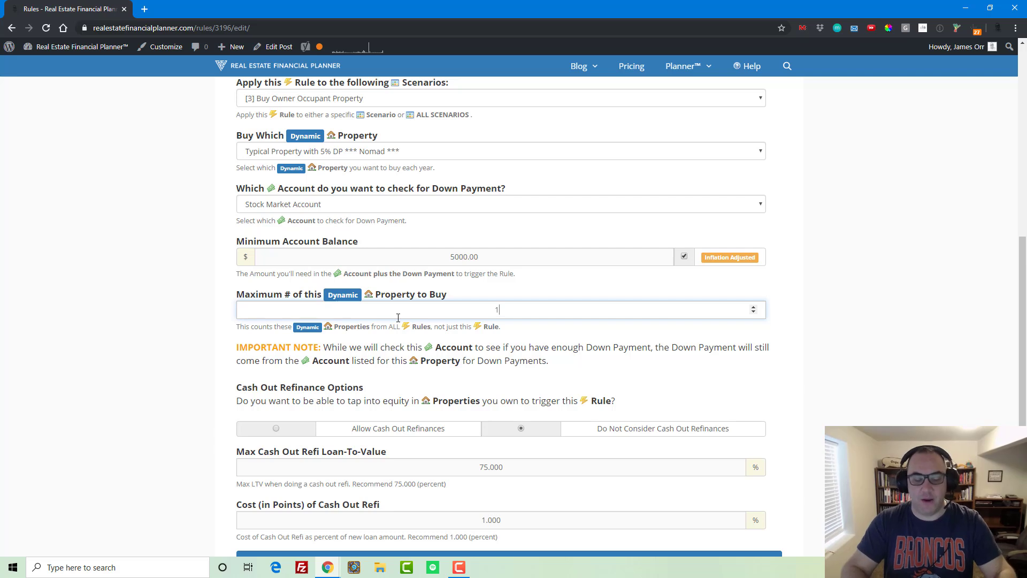
scroll(398, 317, "down", 1)
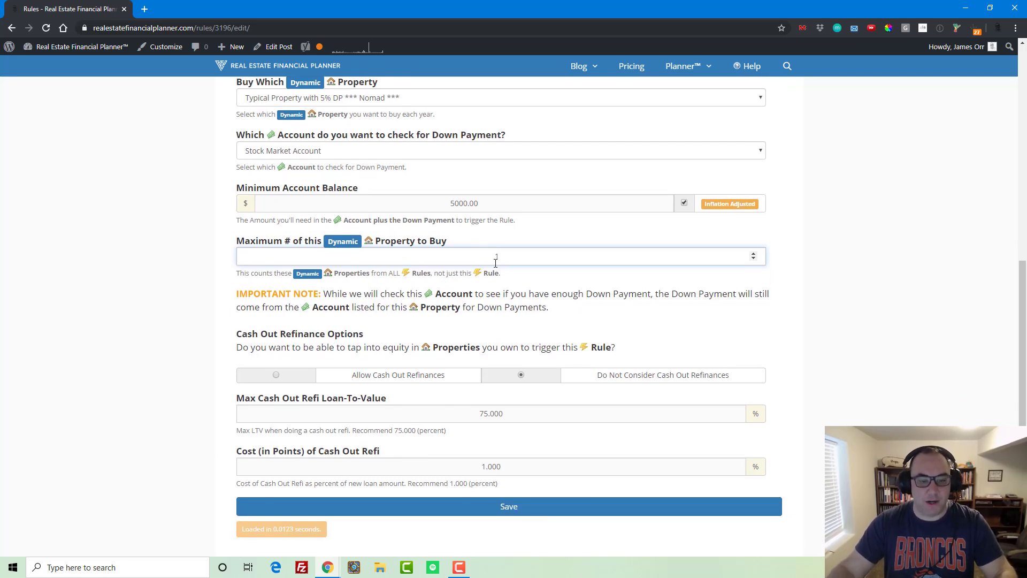
scroll(393, 383, "down", 1)
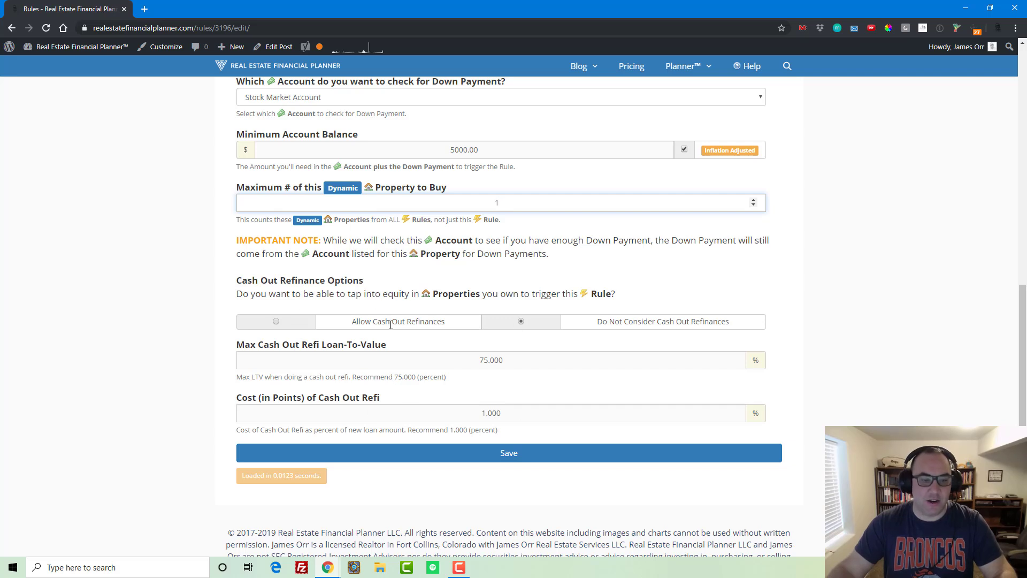
left_click(501, 460)
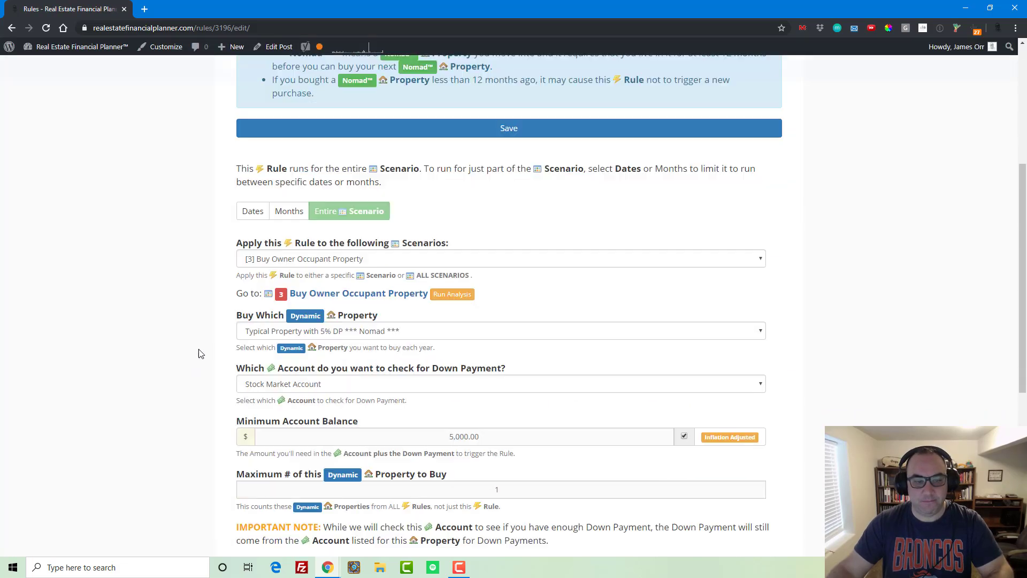
- Return to the Buy Owner Occupant Property scenario and review its accounts, properties, rules and goals
scroll(575, 286, "down", 5)
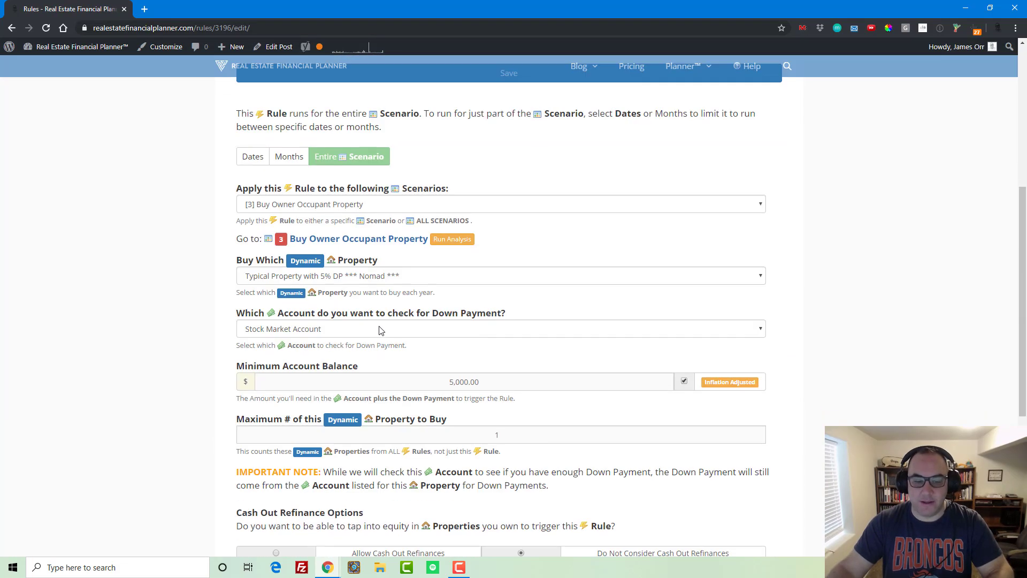
left_click(369, 240)
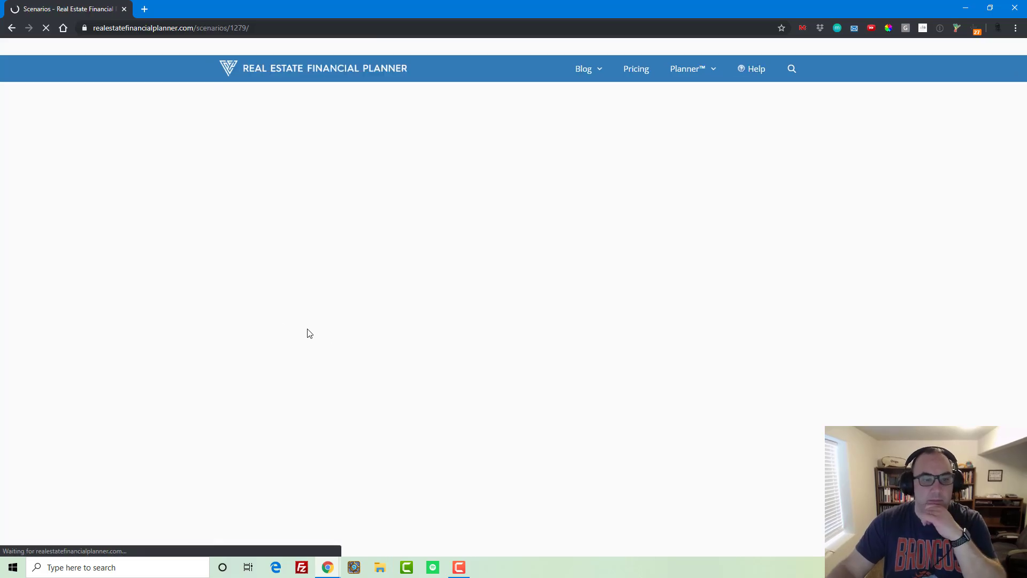
scroll(252, 300, "down", 4)
scroll(252, 302, "down", 15)
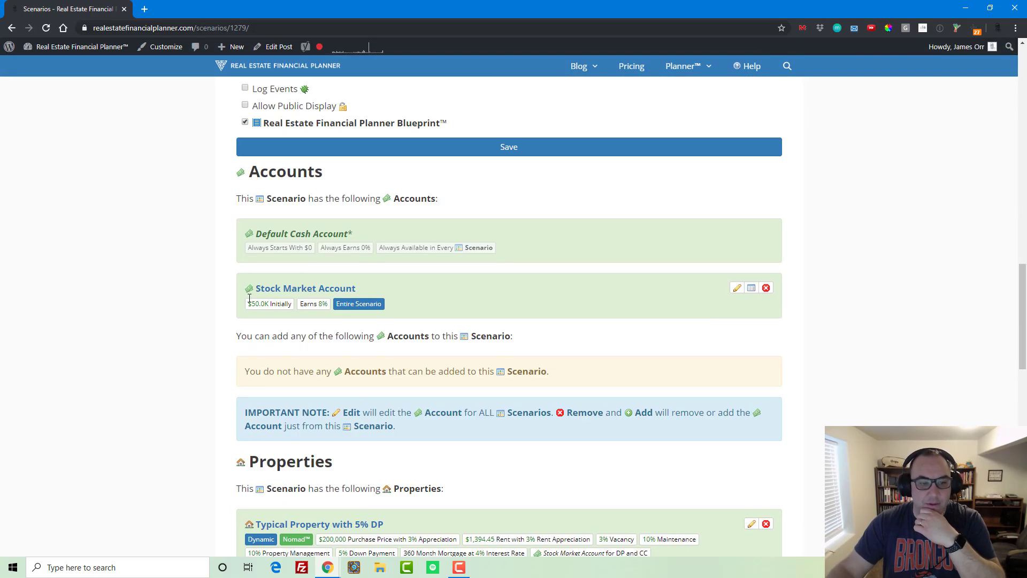
scroll(320, 238, "down", 5)
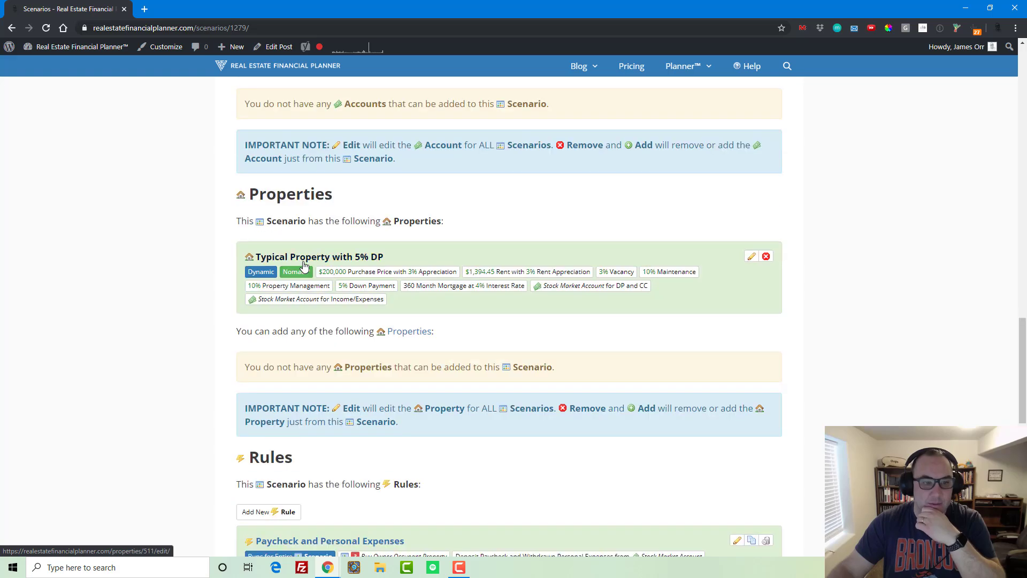
scroll(302, 267, "down", 6)
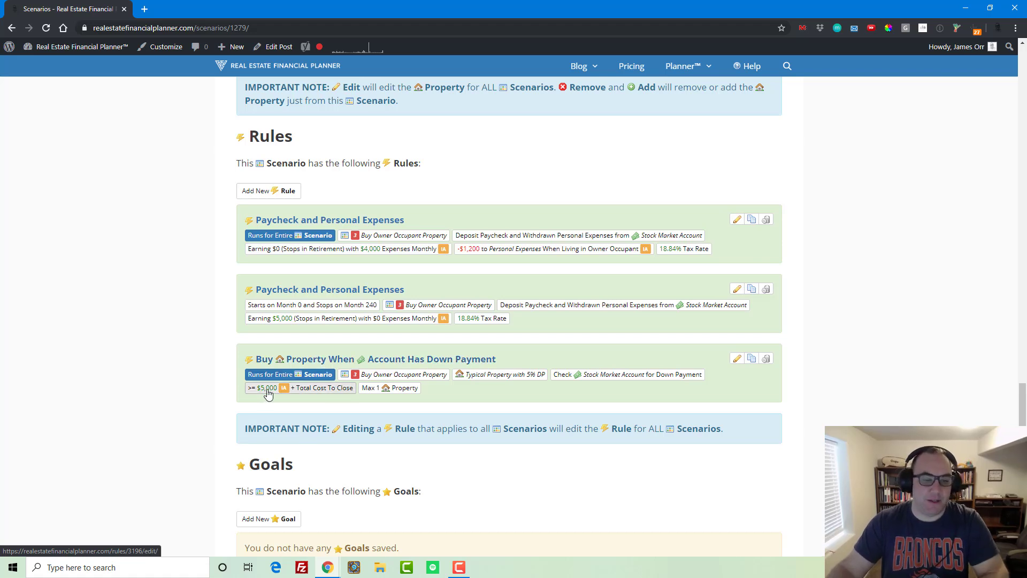
scroll(268, 394, "down", 3)
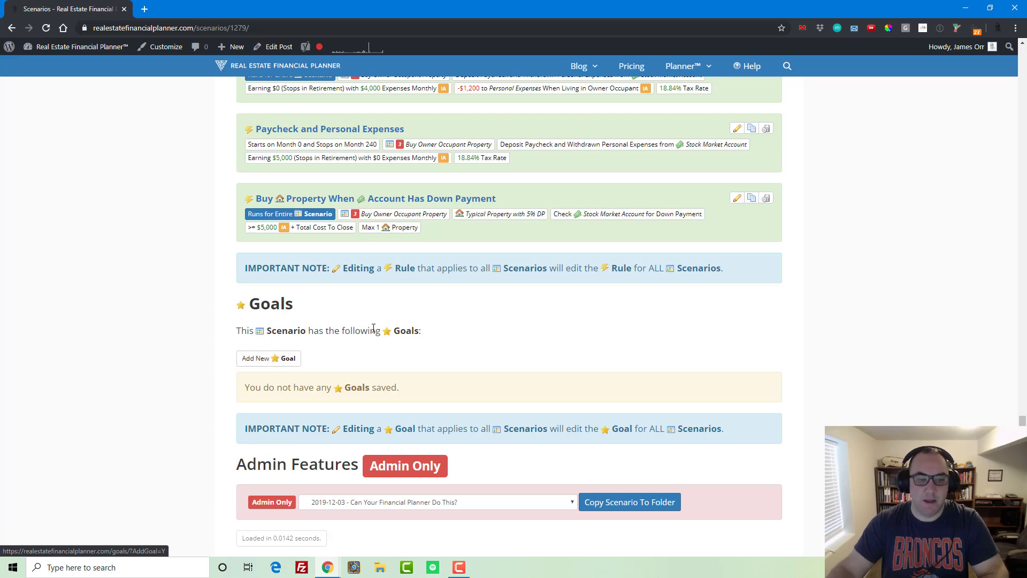
- Add a new goal for Safe Withdrawal Rate and Cash Flow Toward Target Monthly Income in Retirement
scroll(546, 331, "up", 18)
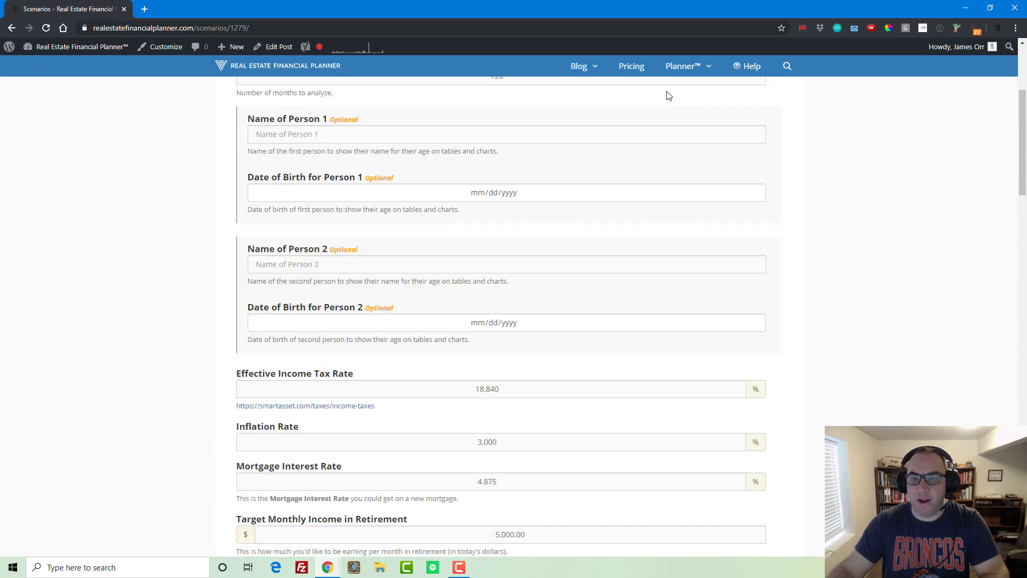
mouse_move(686, 66)
left_click(685, 171)
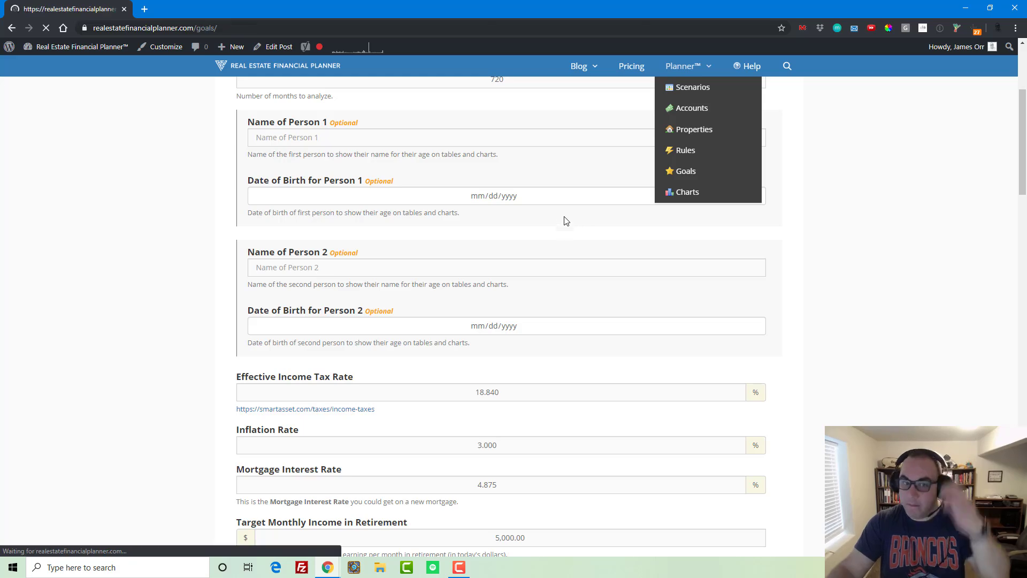
left_click(278, 231)
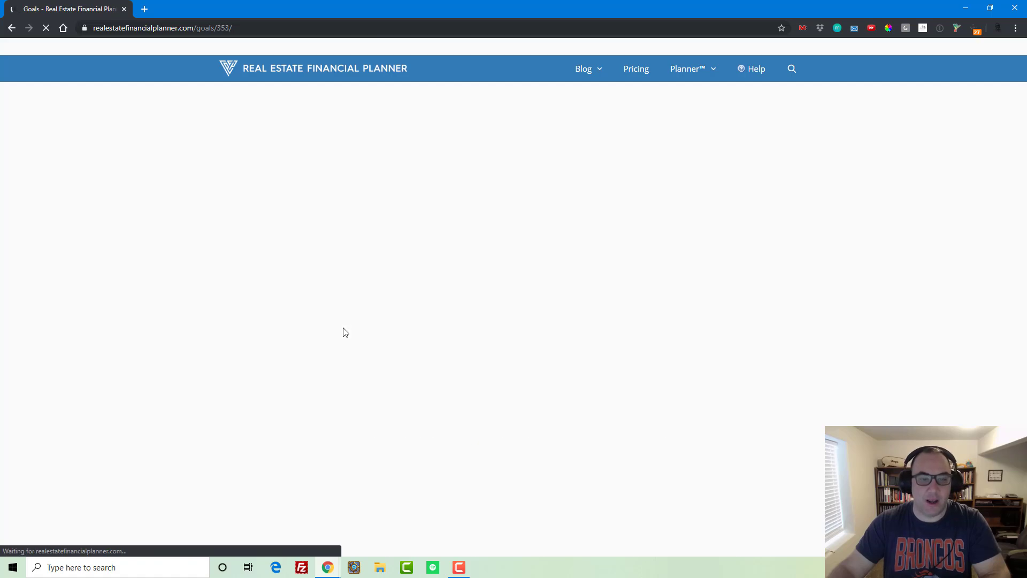
- Apply the goal to All Scenarios, include the Stock Market Account and Typical Property with 5% DP, and save it
left_click(299, 247)
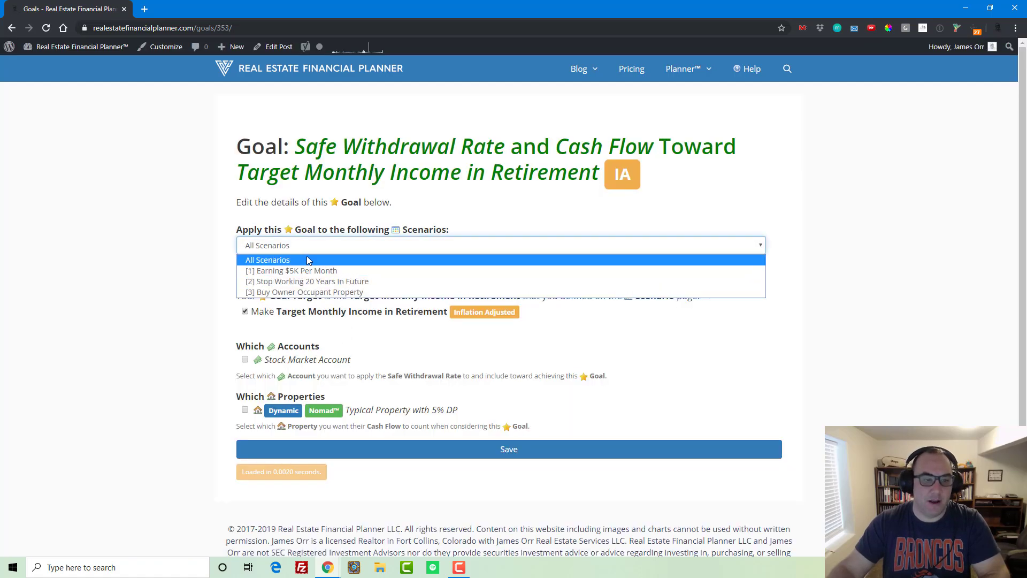
left_click(305, 260)
left_click(246, 360)
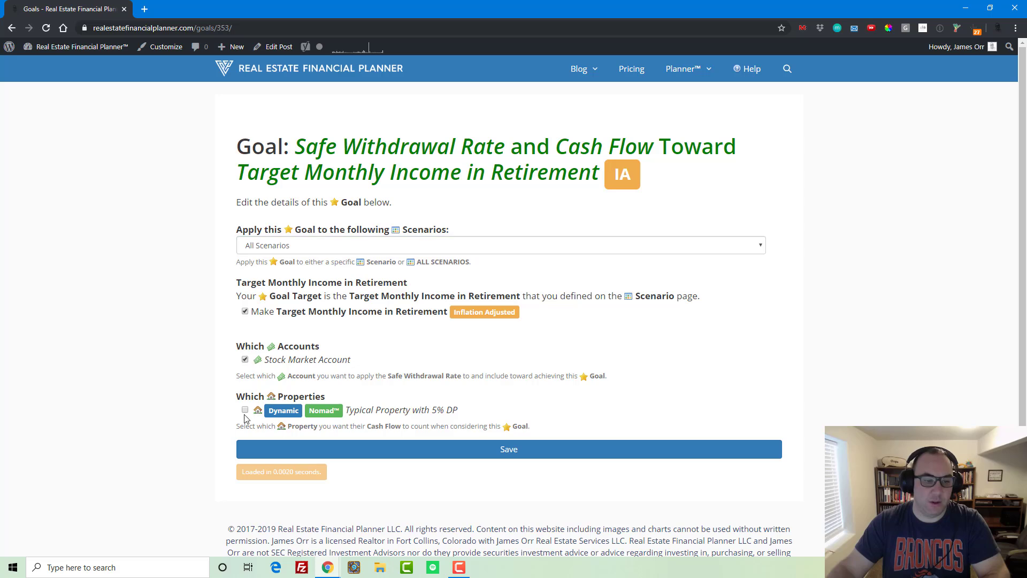
left_click(244, 411)
left_click(374, 449)
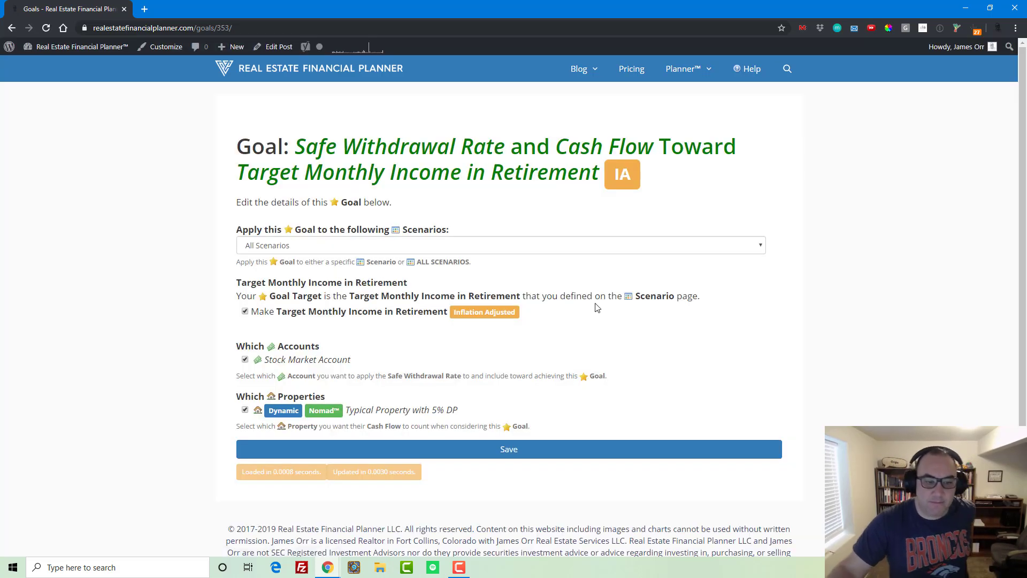
- Rerun the Buy Owner Occupant Property scenario from the scenario list and refresh until its analysis is processed
mouse_move(703, 71)
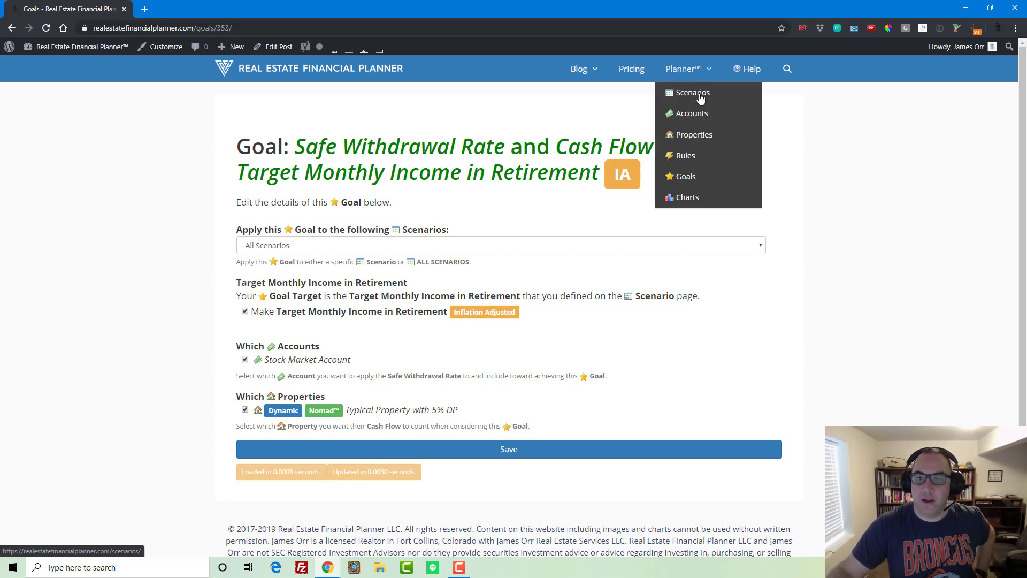
left_click(699, 97)
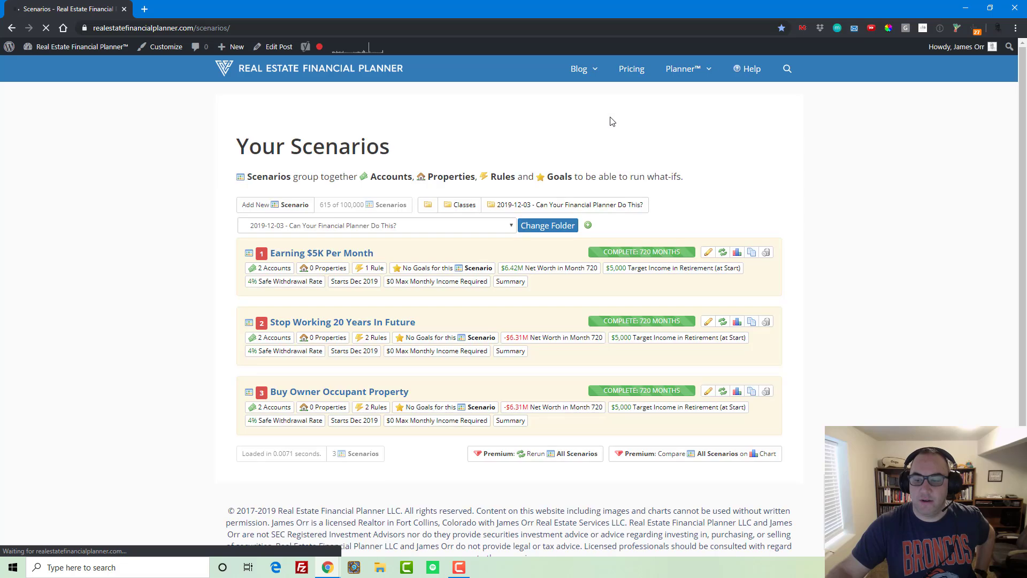
scroll(652, 194, "down", 1)
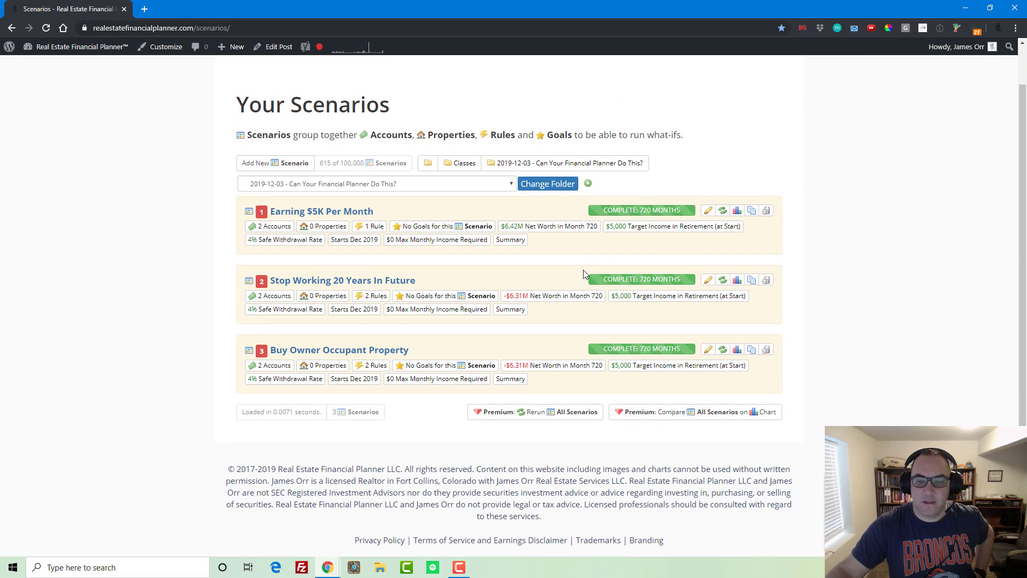
left_click(723, 352)
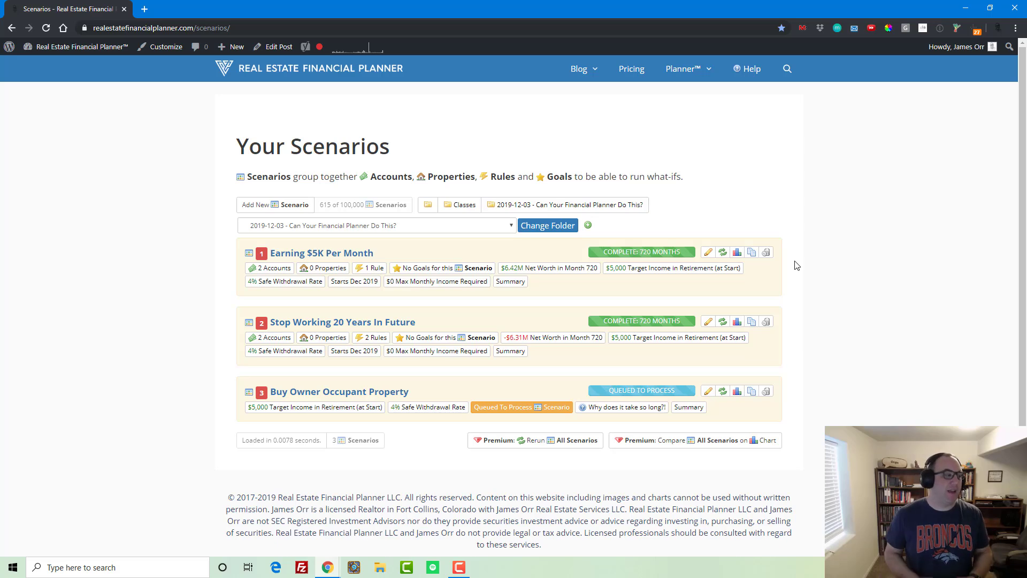
key("F5")
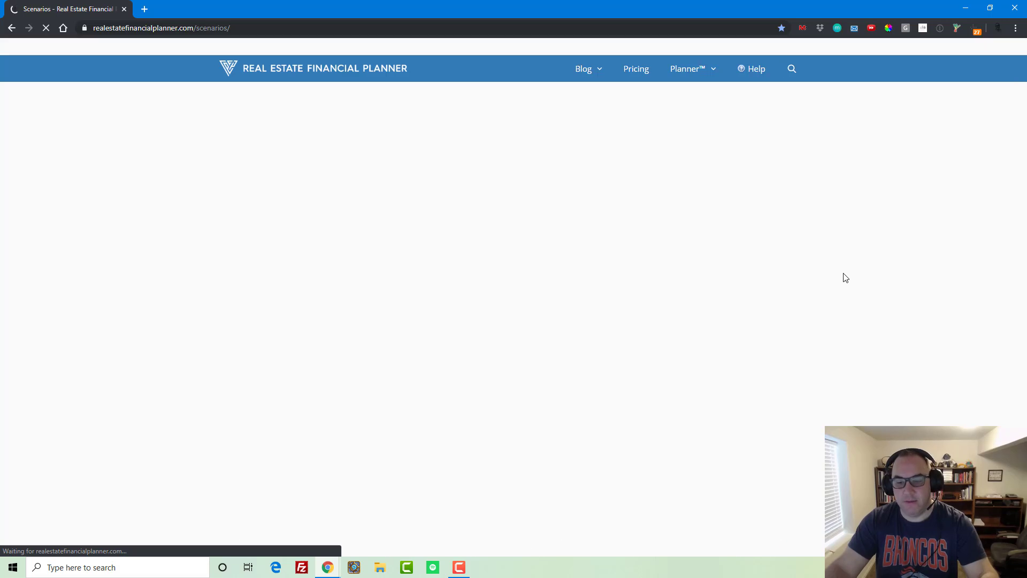
- Open the Buy Owner Occupant Property scenario's Net Worth chart in a new tab and examine roughly the first 440 months
right_click(751, 393)
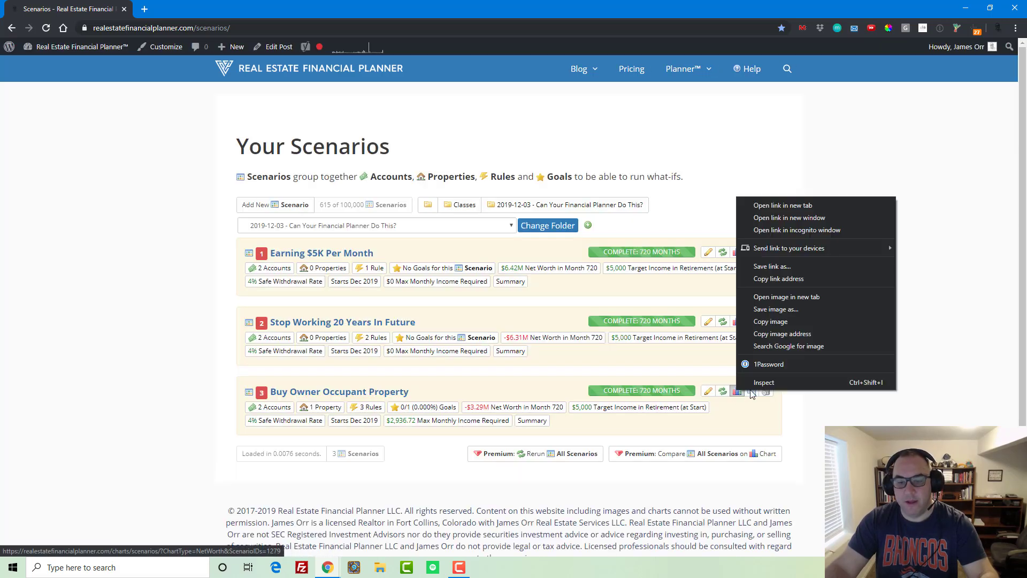
left_click(782, 205)
left_click(192, 9)
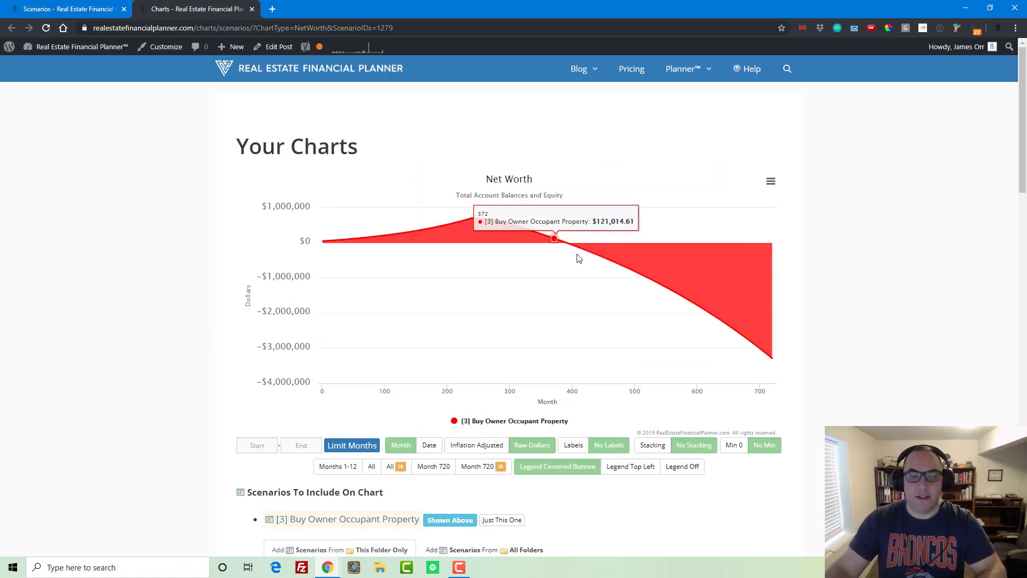
left_click_drag(597, 248, 248, 244)
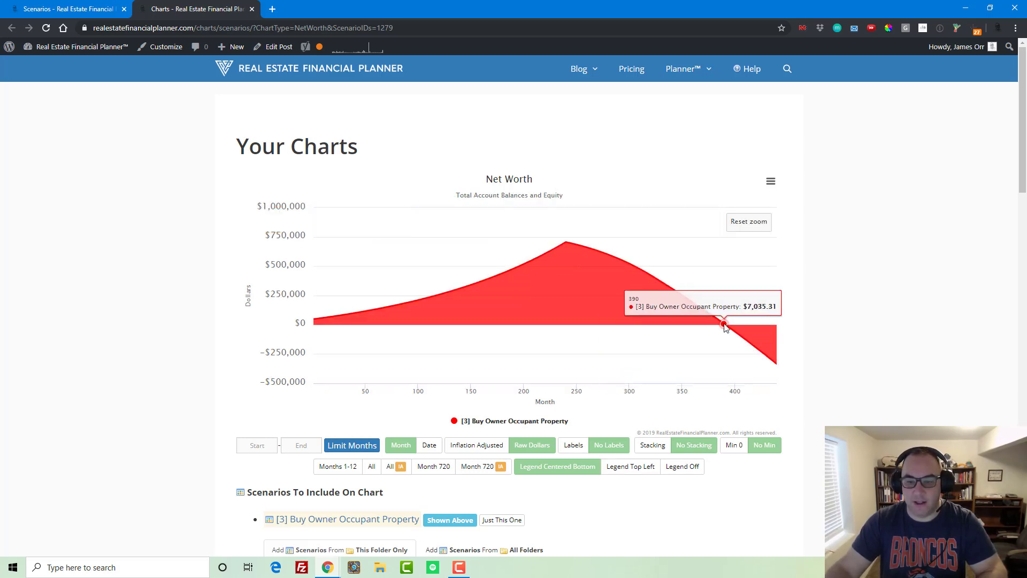
left_click(748, 222)
- Chart Total Account Balances for the Buy Owner Occupant Property scenario and examine roughly the first 420 months
scroll(437, 367, "down", 1)
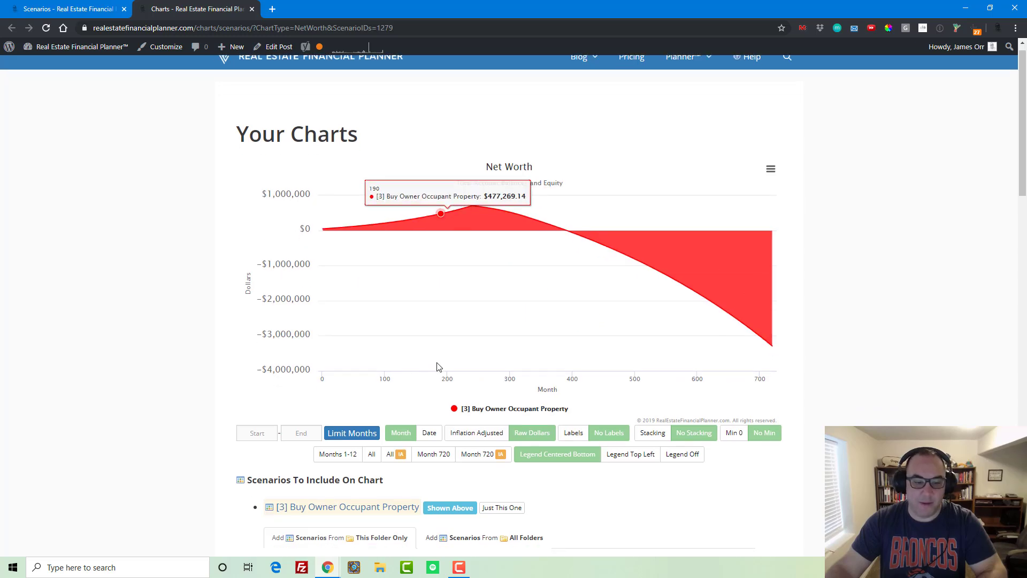
scroll(437, 367, "down", 3)
scroll(379, 392, "down", 3)
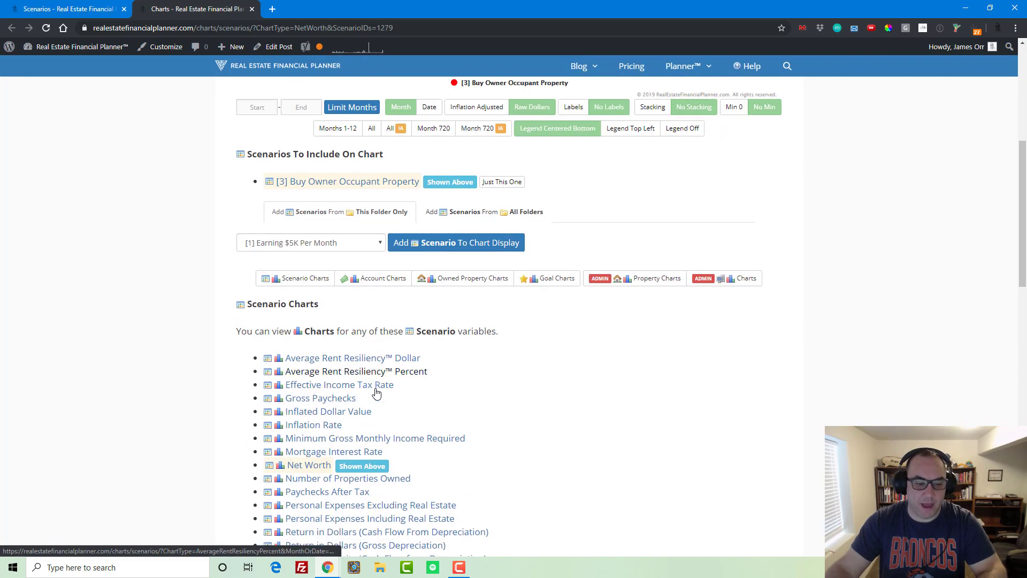
scroll(376, 392, "down", 3)
scroll(321, 321, "down", 6)
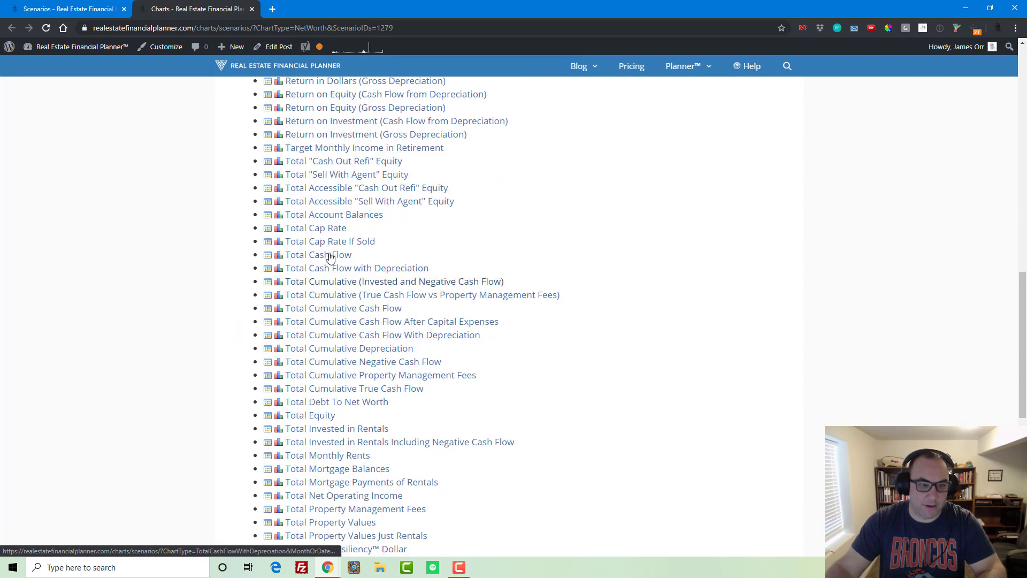
left_click(326, 215)
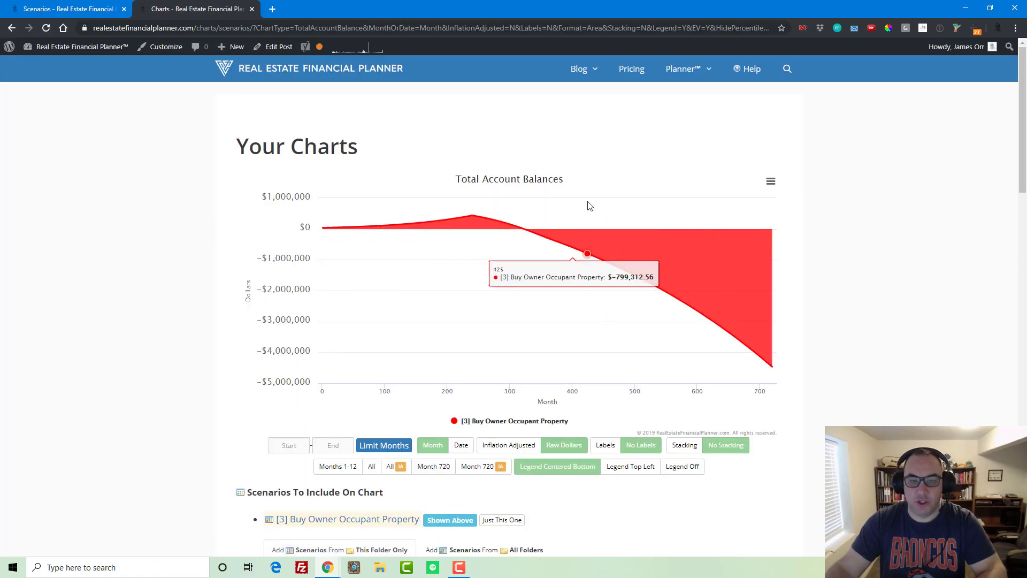
left_click_drag(590, 205, 122, 211)
scroll(290, 384, "down", 2)
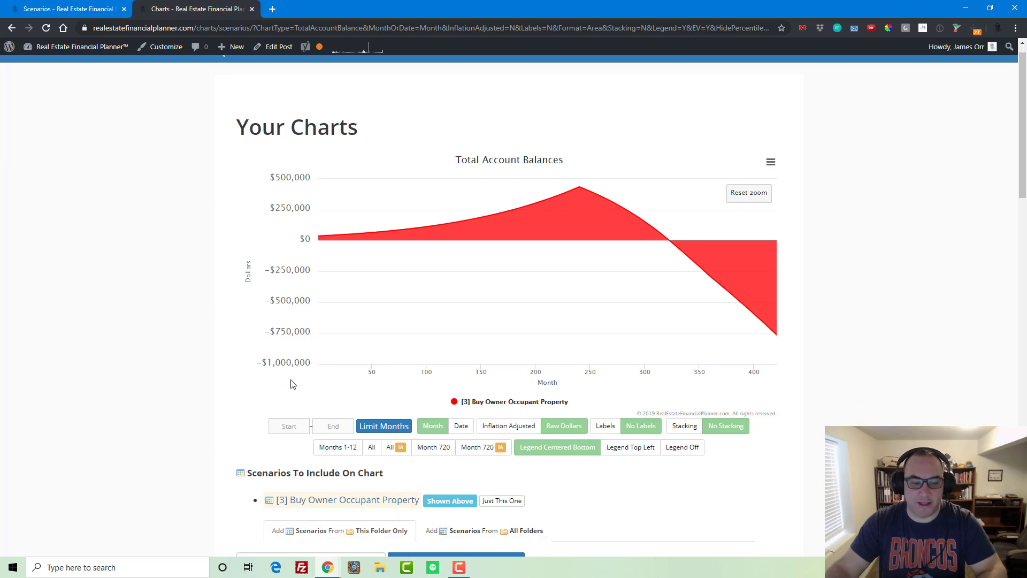
- Add the Stop Working 20 Years In Future scenario to the chart and compare both scenarios' account balances over roughly 340 months
scroll(290, 384, "down", 3)
left_click(337, 420)
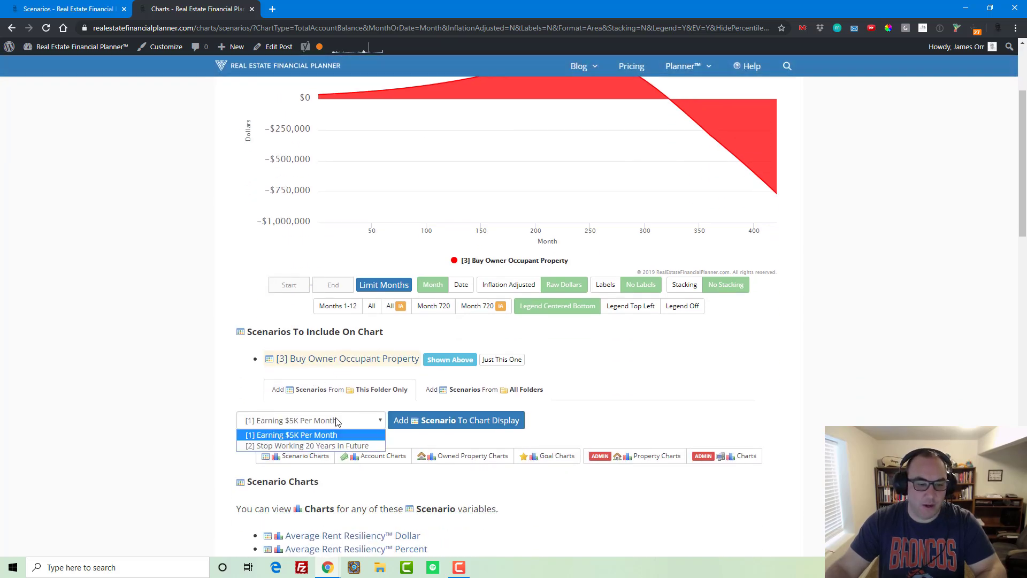
left_click(332, 445)
left_click(436, 420)
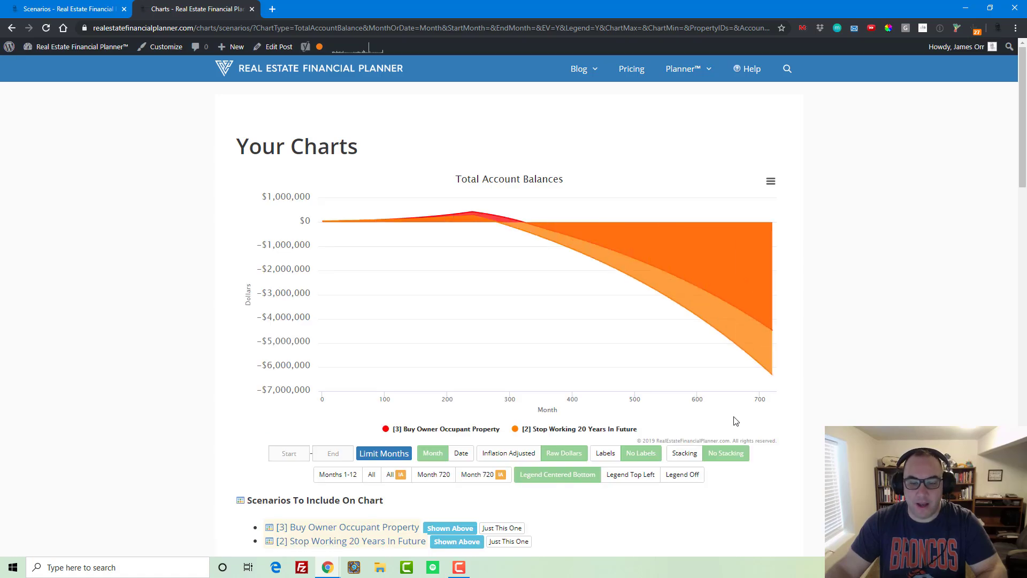
left_click(575, 430)
left_click(573, 431)
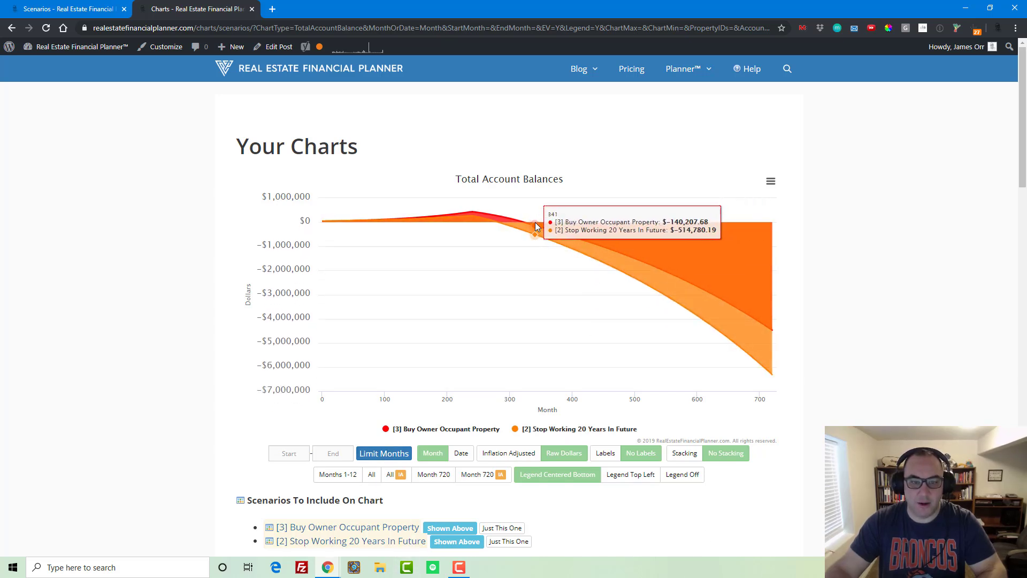
left_click_drag(536, 220, 33, 198)
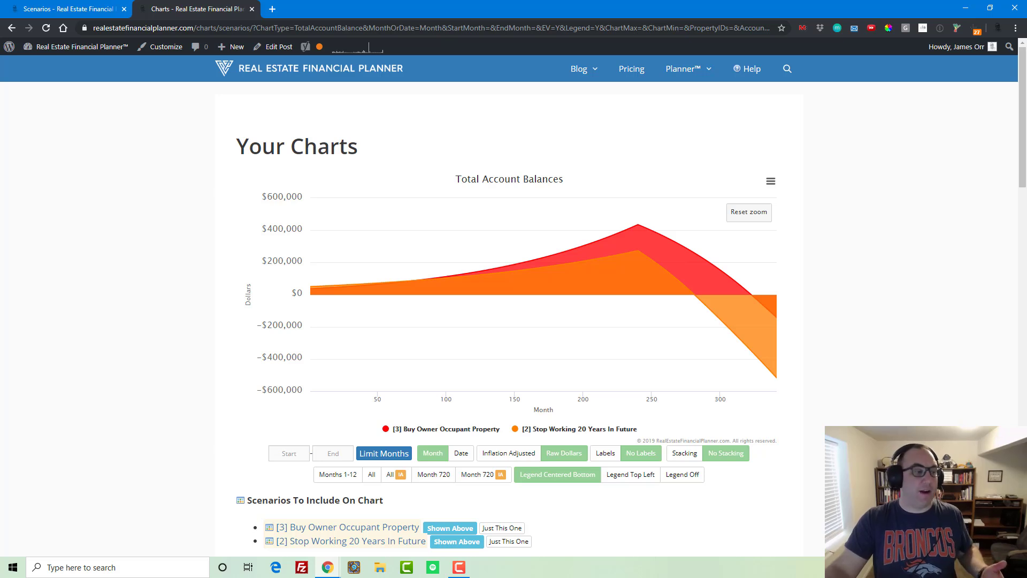
- Return to the scenario list and duplicate the Buy Owner Occupant Property scenario
mouse_move(693, 77)
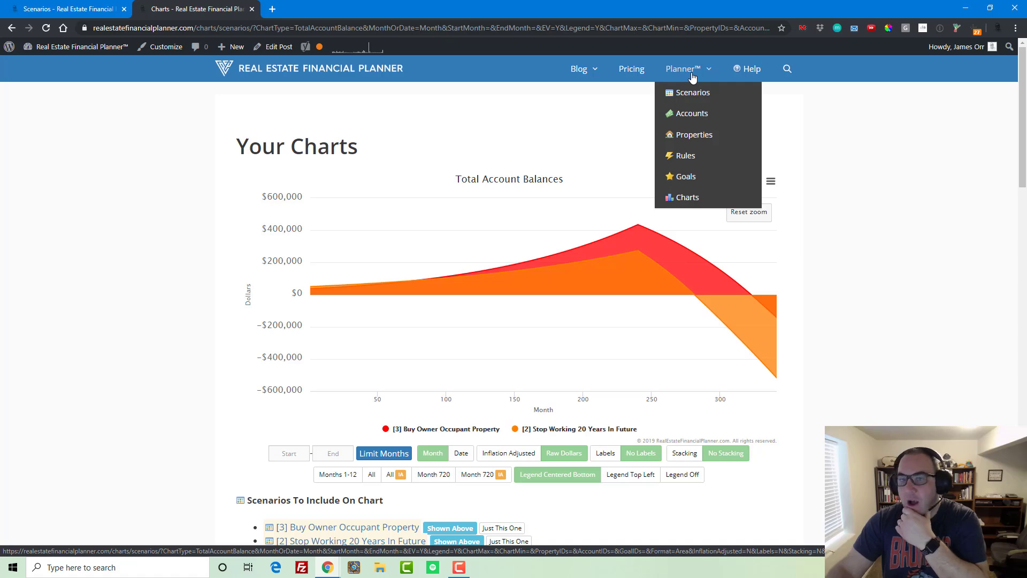
left_click(689, 96)
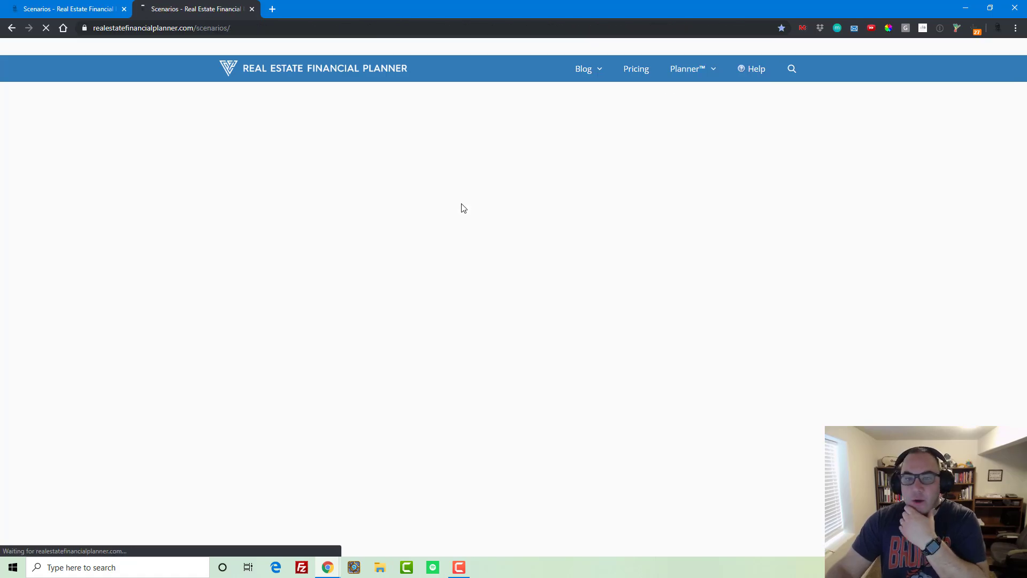
mouse_move(686, 69)
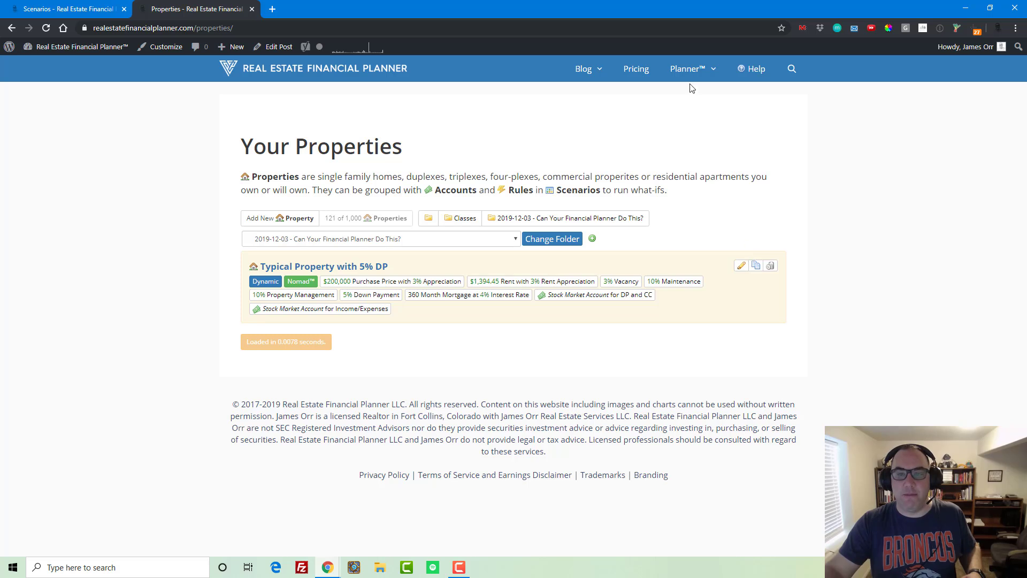
mouse_move(691, 75)
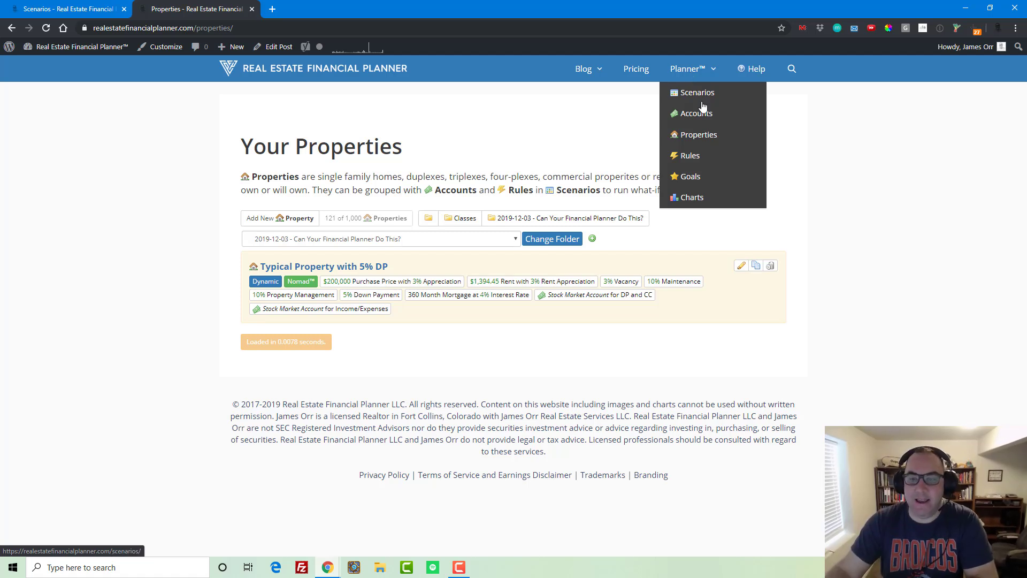
left_click(695, 96)
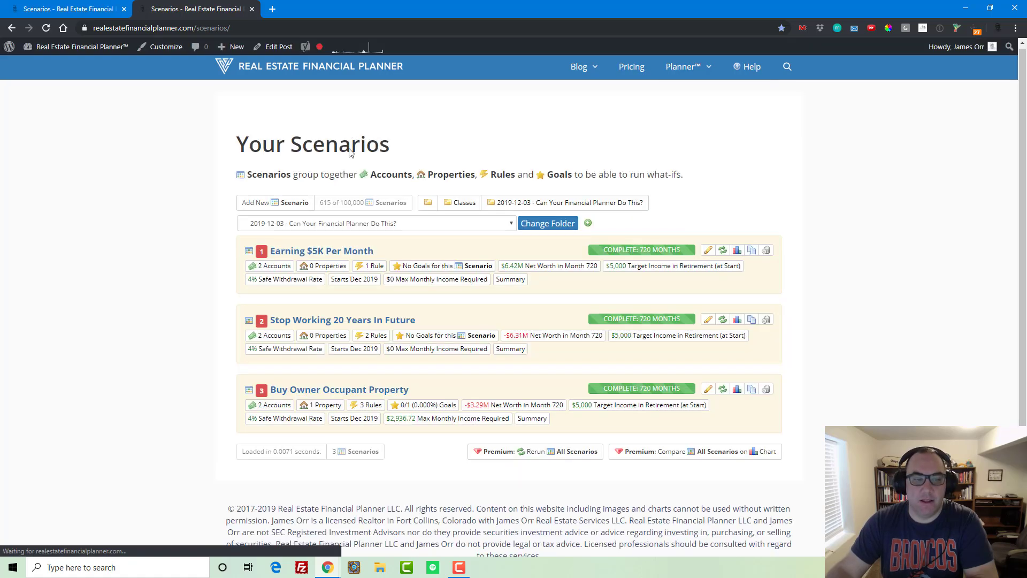
scroll(496, 304, "down", 1)
left_click(750, 349)
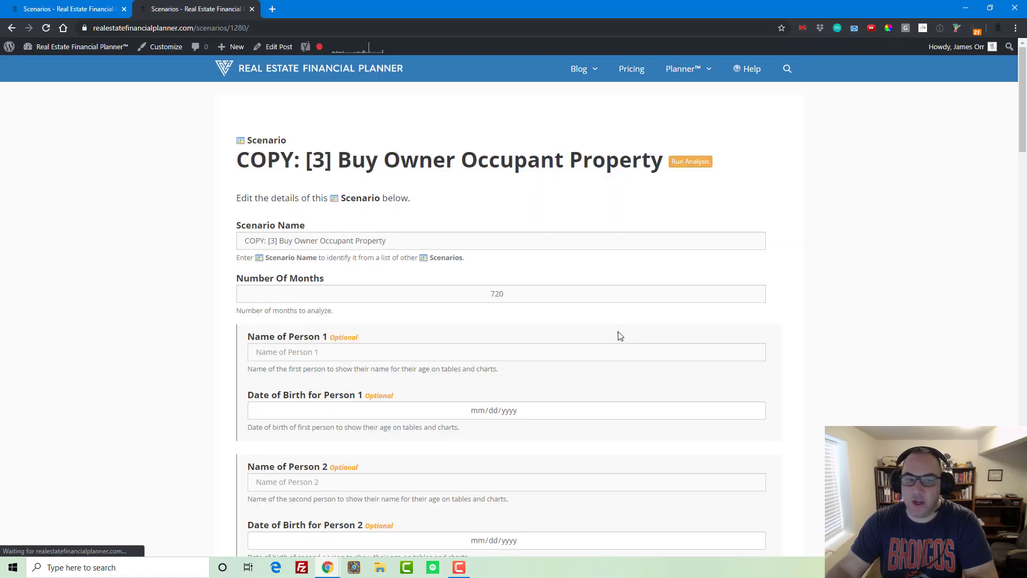
- Remove the COPY prefix from the duplicated scenario's name and change its number to [4]
left_click(404, 243)
key("Home")
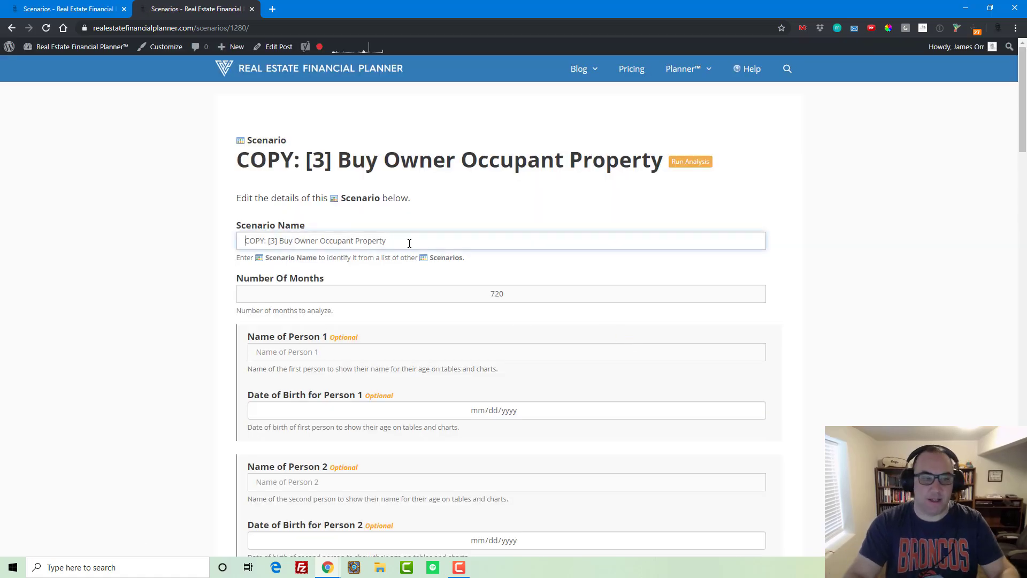
key("ctrl+shift+Right")
key("ctrl+shift+Right")
key("shift+Left")
key("shift+Left")
key("Delete")
key("Right")
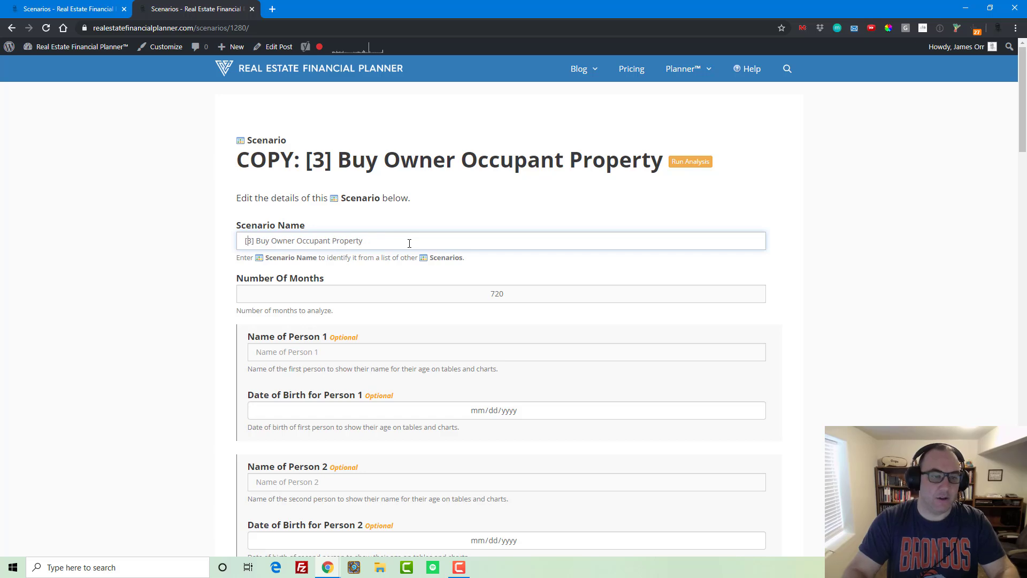
key("Delete")
type("5")
key("BackSpace")
type("4")
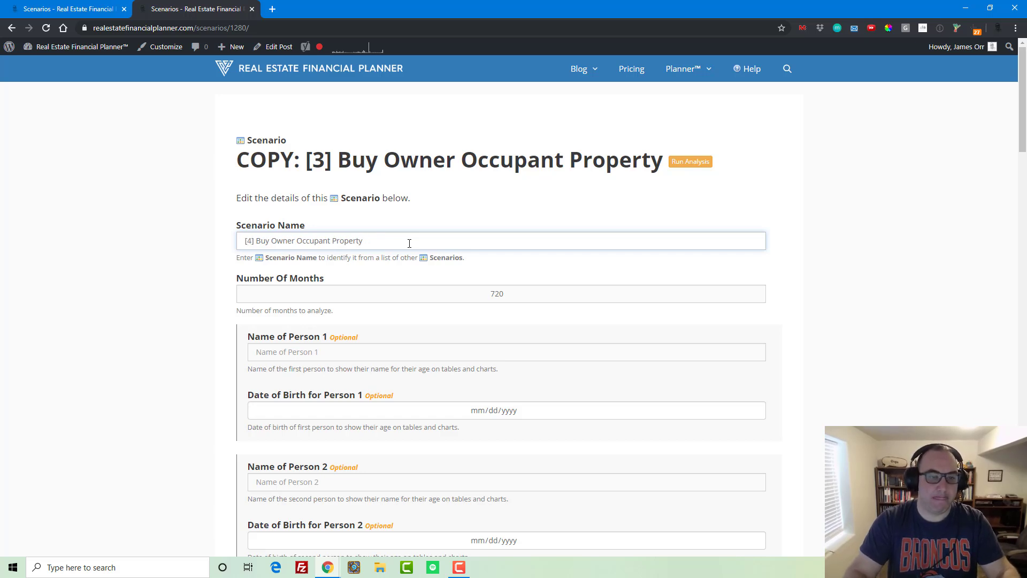
- Replace the title after [4] with "Side Hustle For $1K Per Month for 20 Months" and save the scenario
key("End")
key("ctrl+shift+Left")
key("ctrl+shift+Left")
key("ctrl+shift+Left")
key("ctrl+shift+Left")
type("Side Hu")
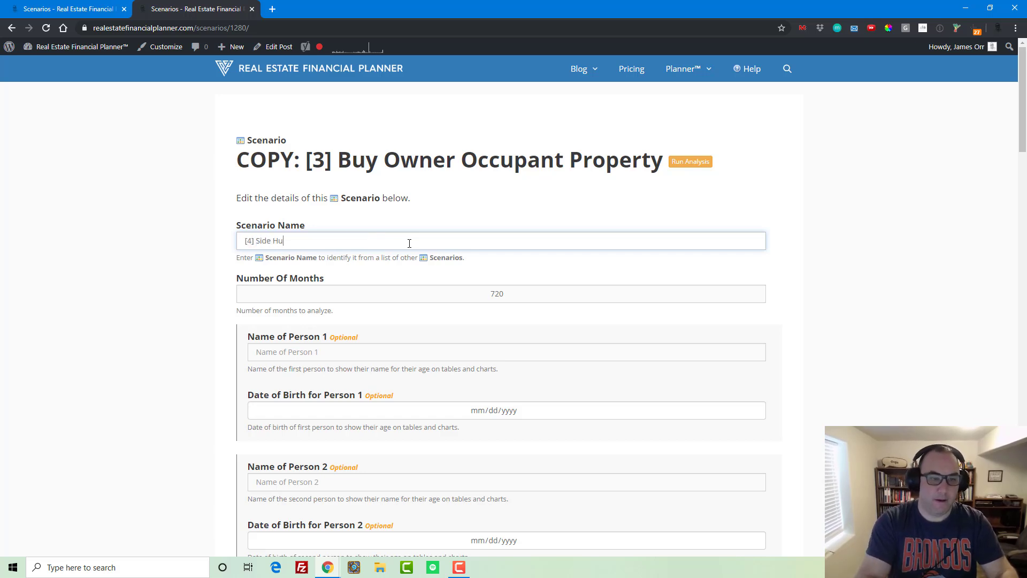
type("stle For $1")
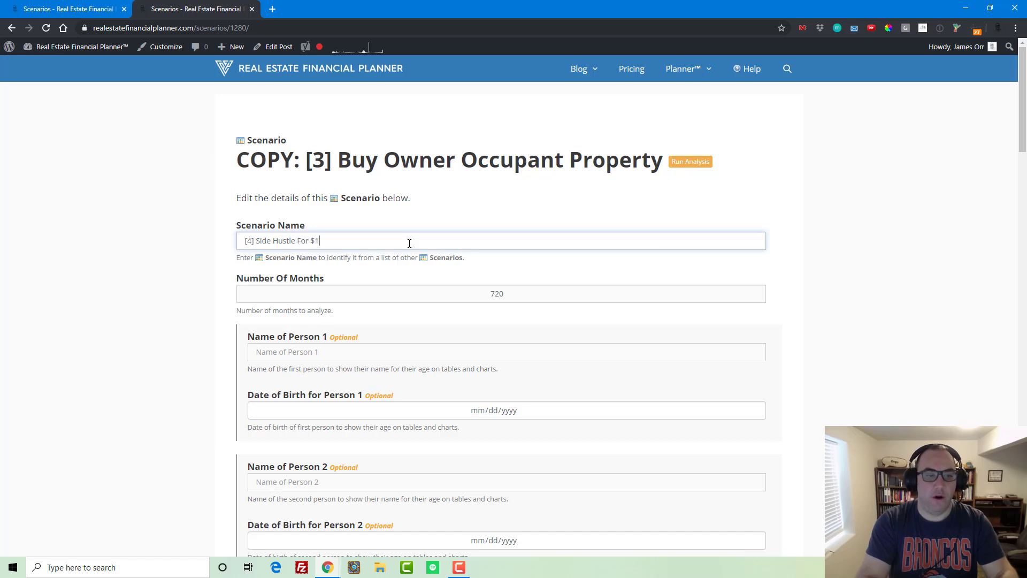
type("K Per Month ")
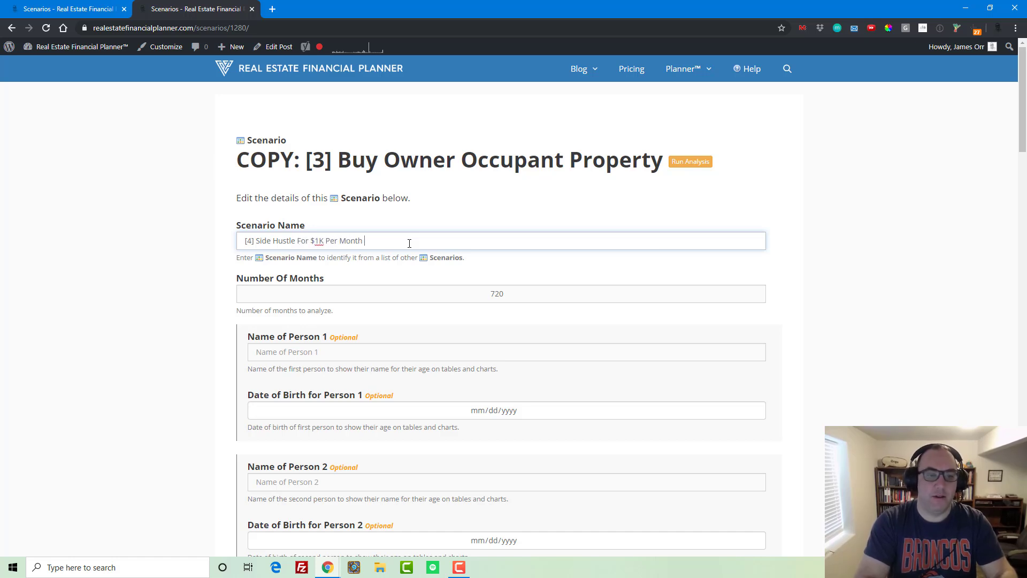
type("for 20 Months")
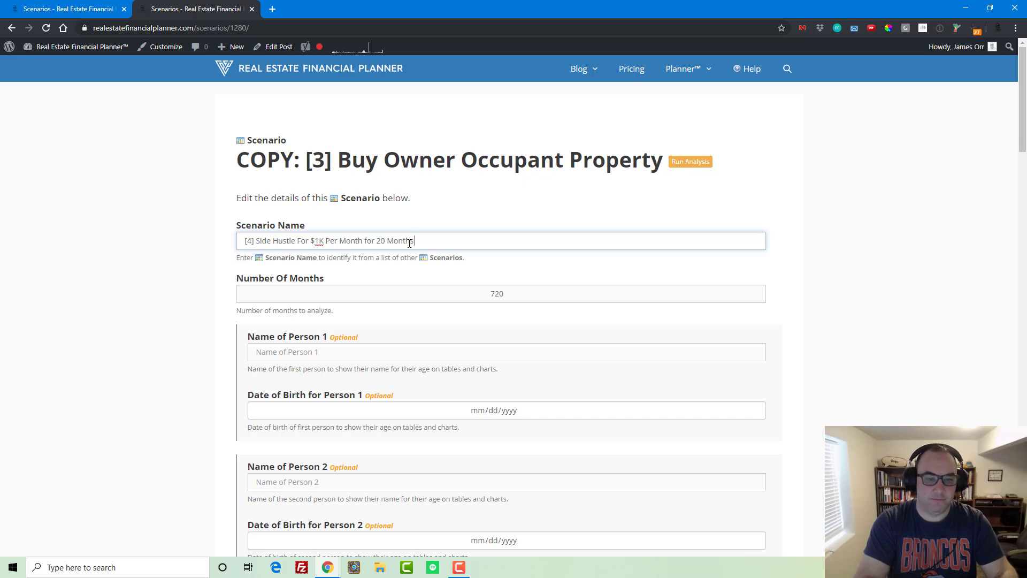
scroll(426, 328, "down", 14)
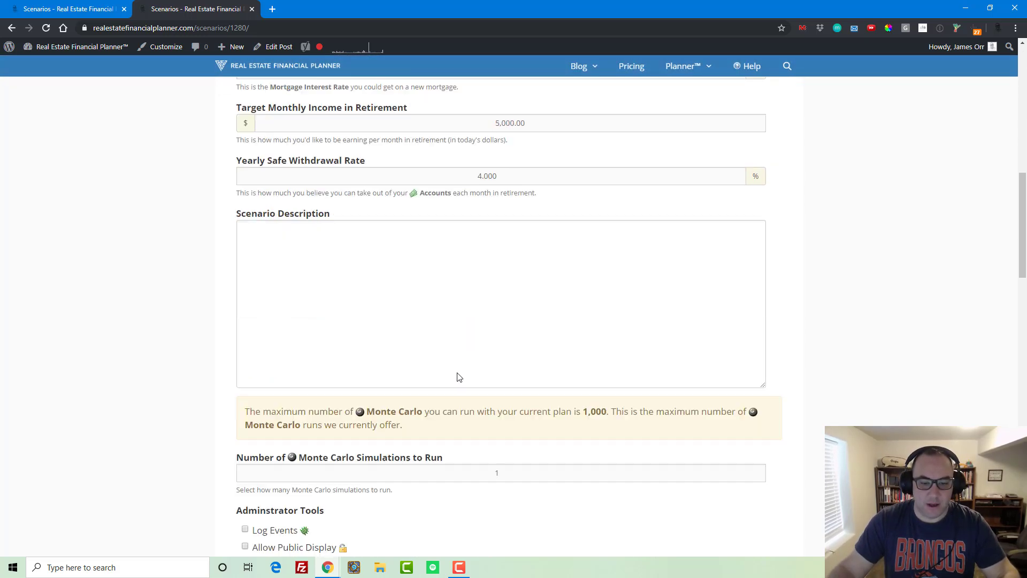
scroll(510, 435, "down", 3)
left_click(512, 308)
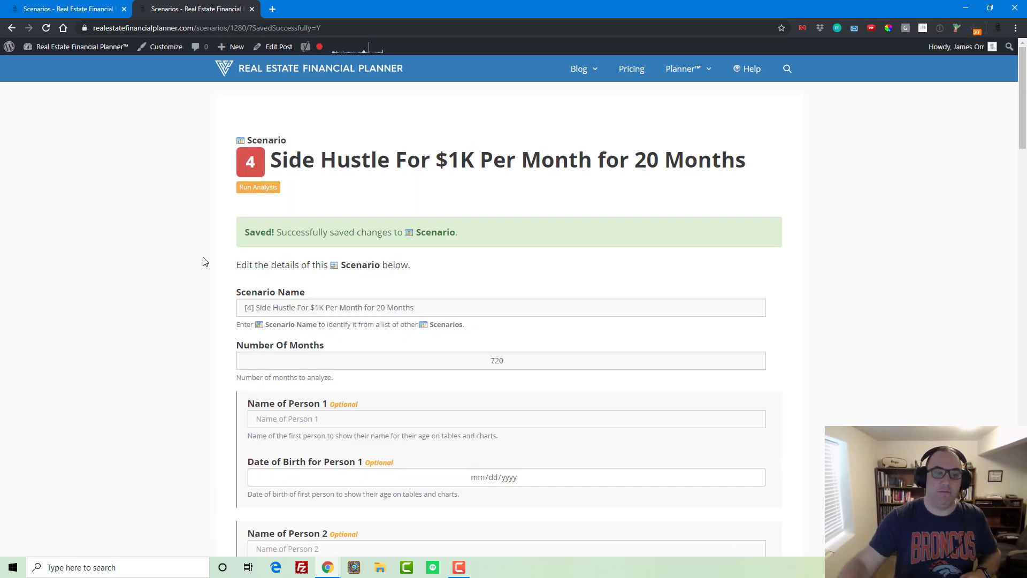
- Add a new Paycheck and Personal Expenses rule from the Side Hustle scenario's Rules section
scroll(117, 262, "down", 20)
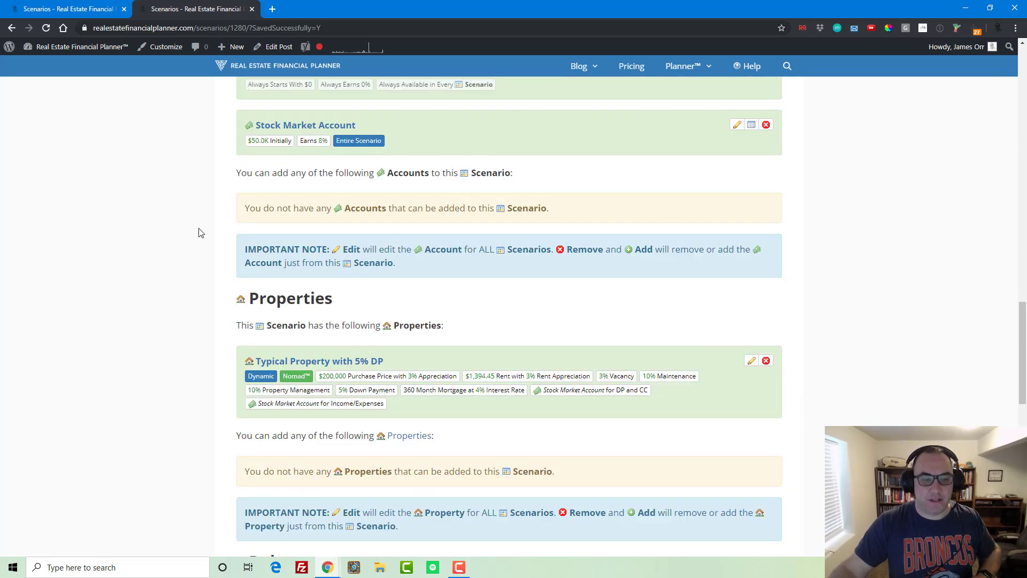
scroll(200, 233, "down", 6)
scroll(200, 229, "up", 6)
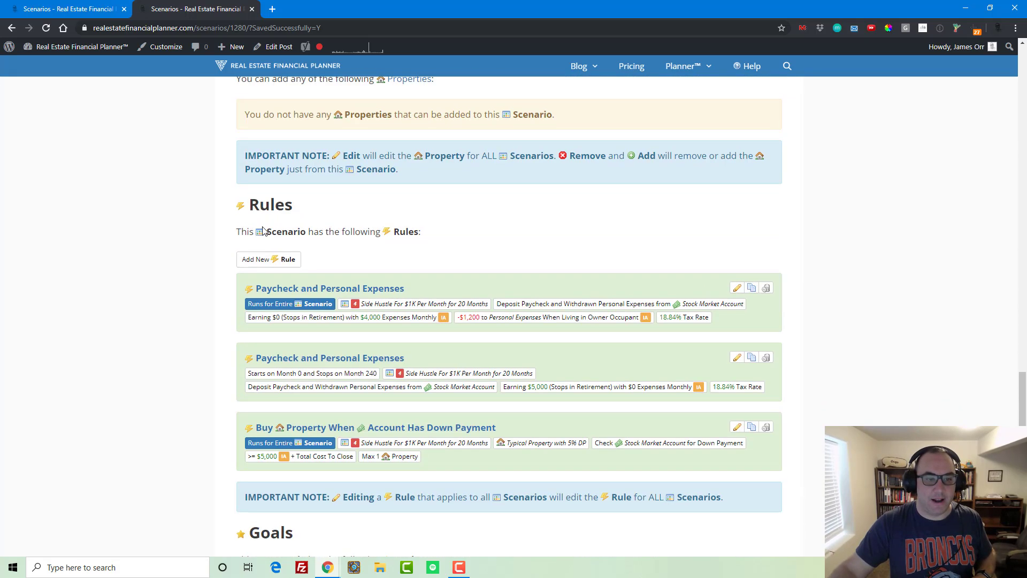
scroll(230, 240, "down", 1)
left_click(263, 253)
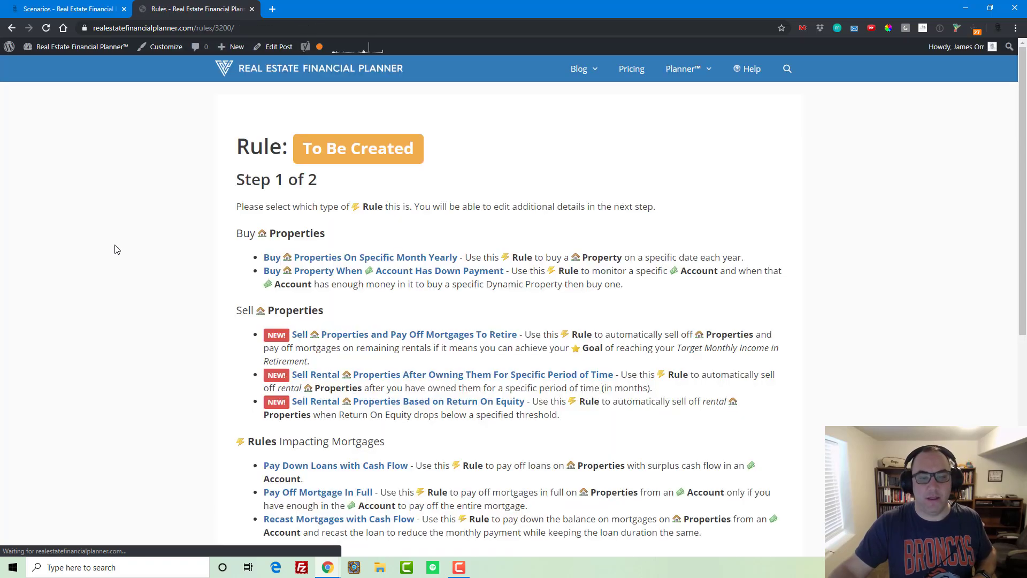
scroll(123, 250, "down", 5)
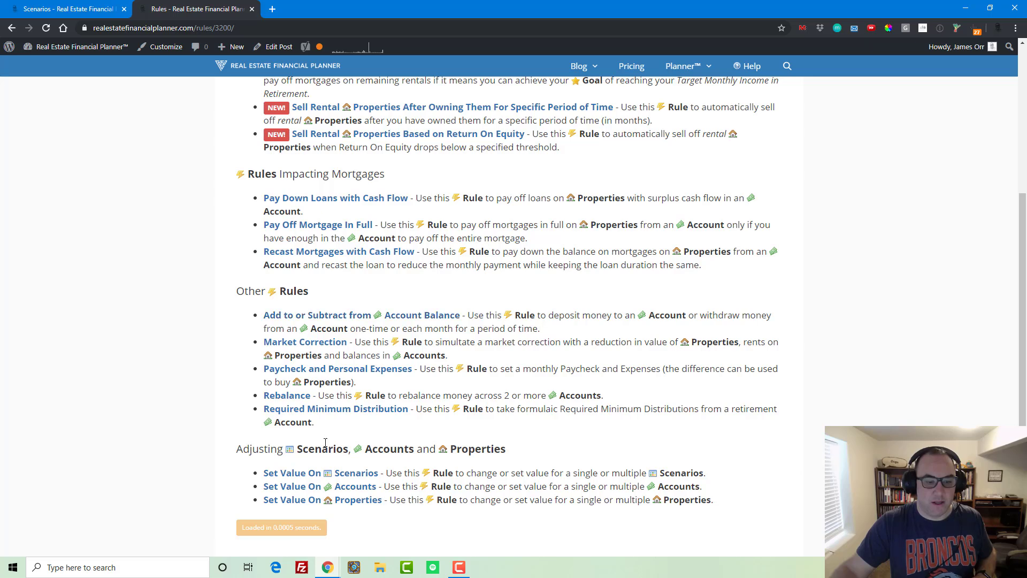
left_click(318, 374)
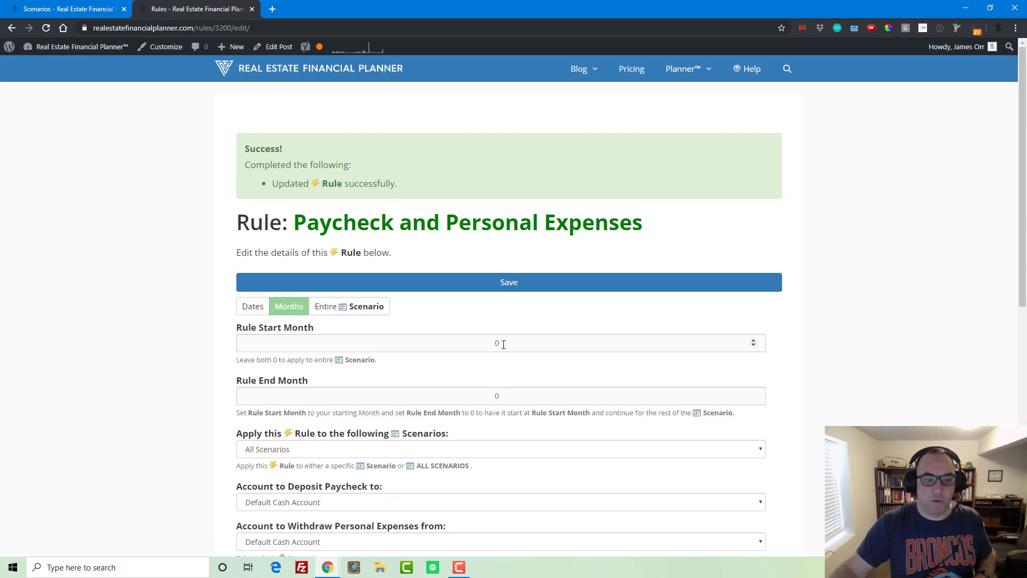
- Set the new rule's start month to 12 and its end month to 32
left_click(503, 344)
key("BackSpace")
type("12")
key("Tab")
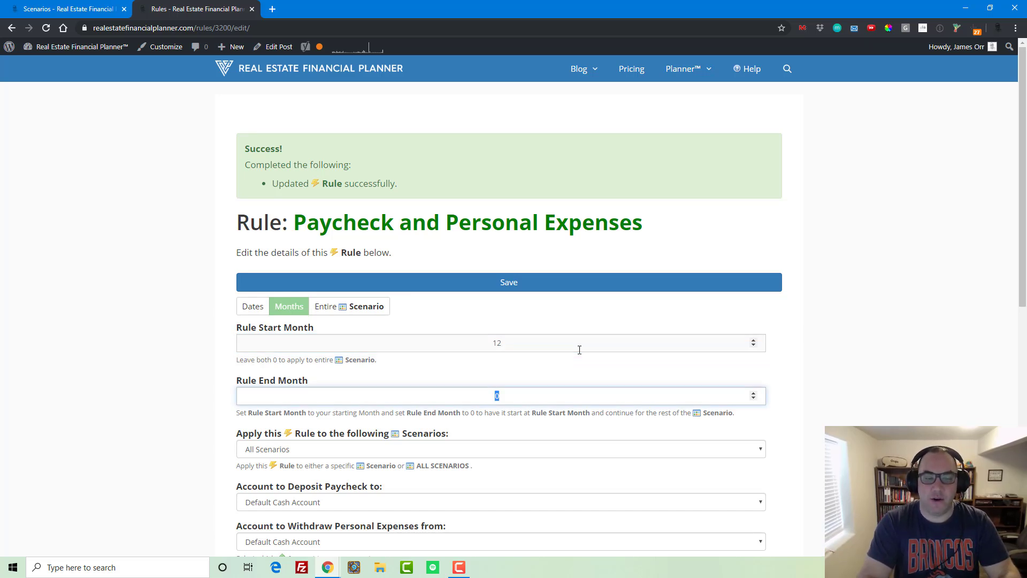
type("32")
key("Tab")
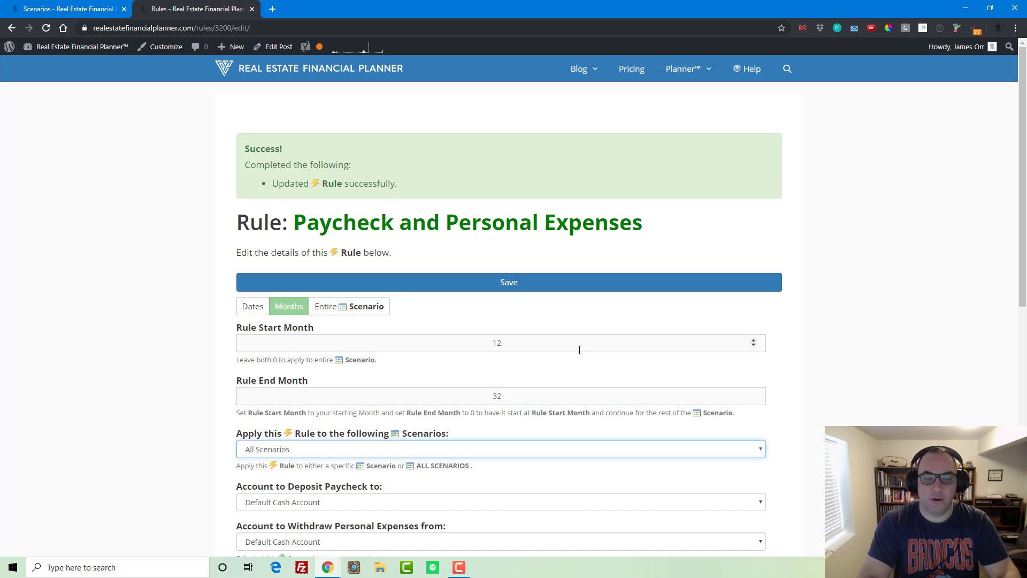
- Apply the rule to [4] Side Hustle For $1K Per Month for 20 Months, with Stock Market Account for both paycheck deposits and expense withdrawals
scroll(437, 369, "down", 2)
left_click(416, 345)
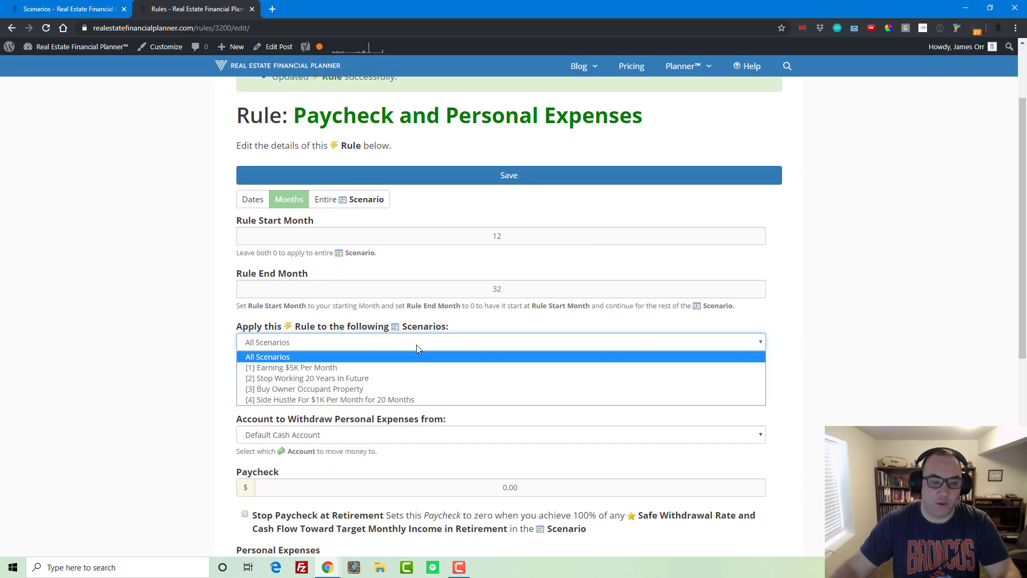
left_click(391, 401)
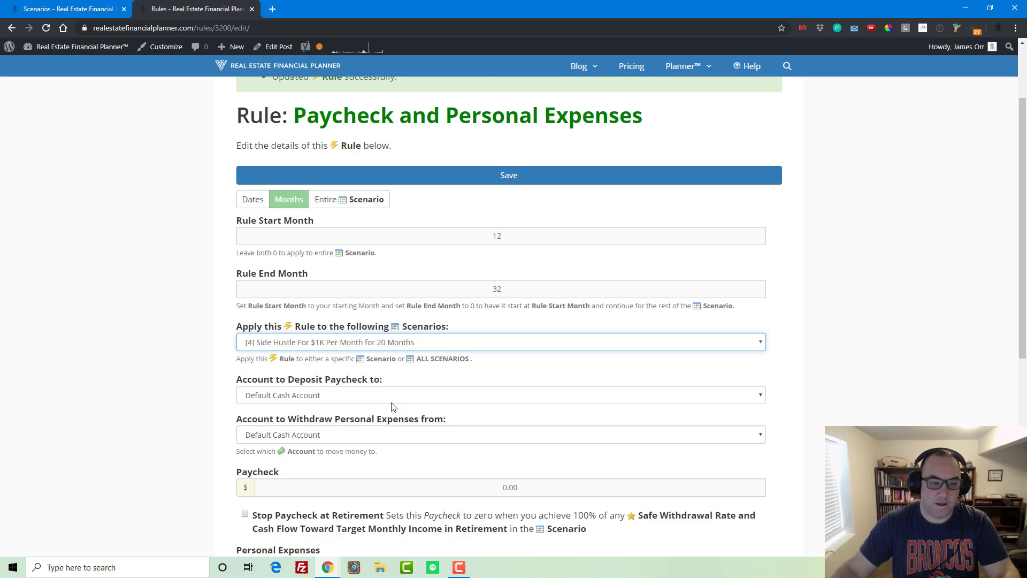
left_click(383, 397)
left_click(374, 420)
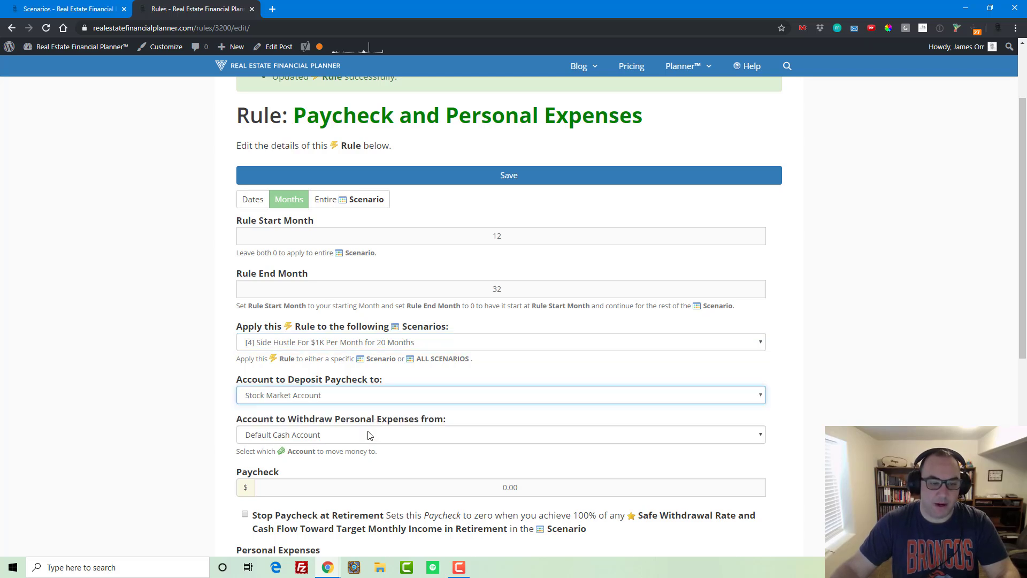
left_click(369, 434)
left_click(361, 460)
- Set the rule's paycheck amount to $1000.00
left_click(485, 490)
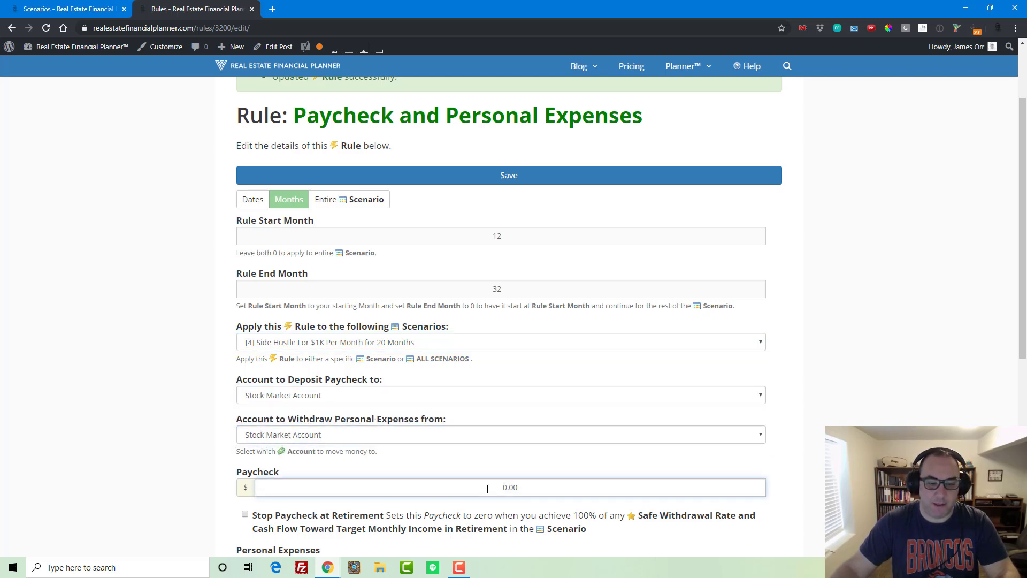
type("100")
scroll(498, 484, "down", 3)
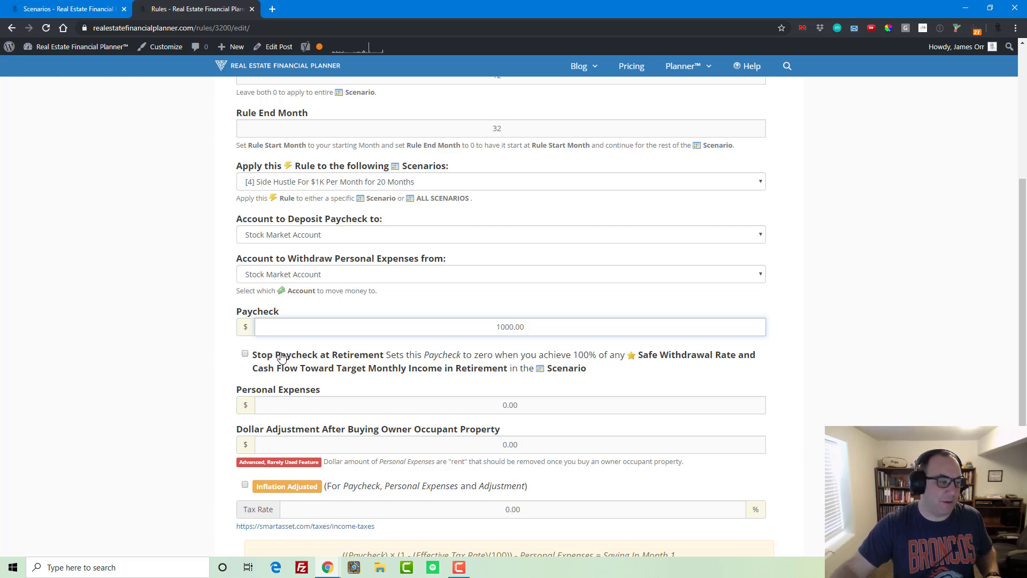
key("Return")
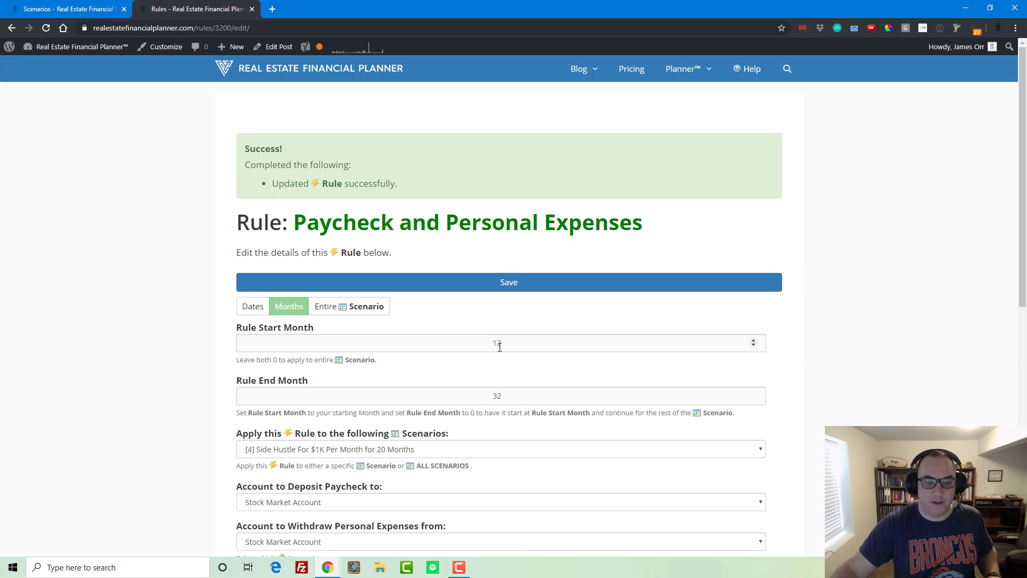
scroll(498, 377, "down", 7)
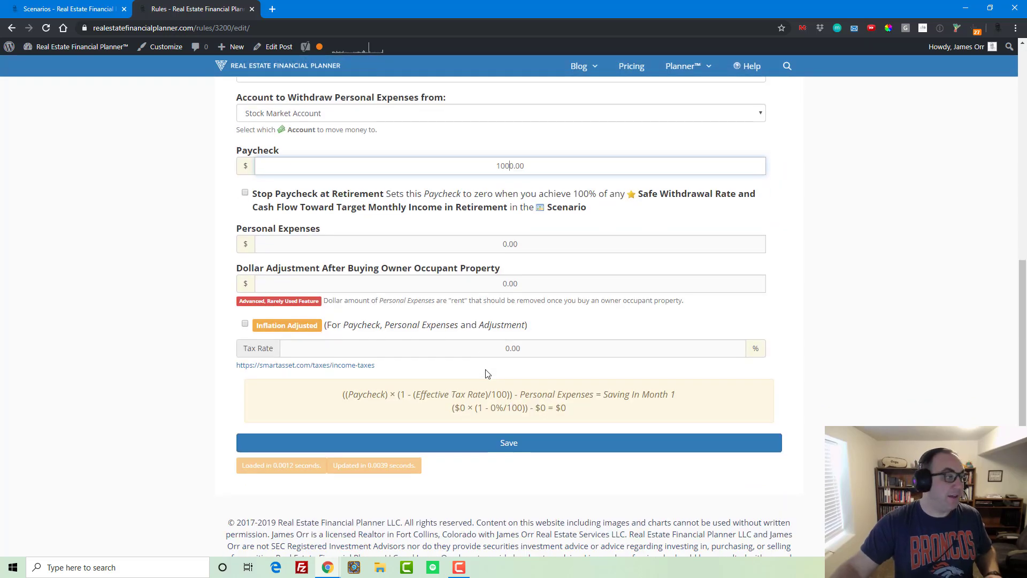
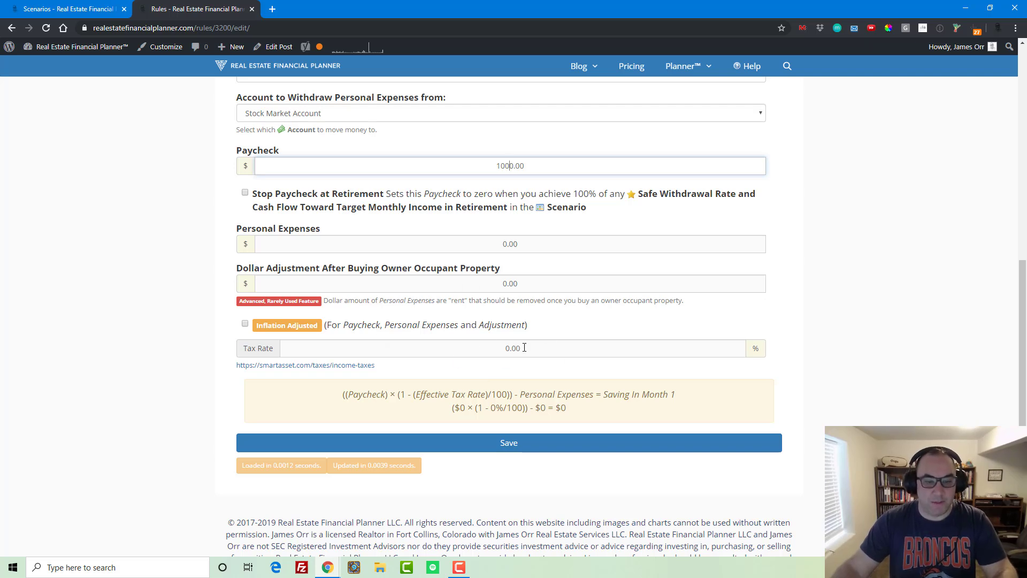
- Set the rule's tax rate to 18.84% and save the rule
left_click(501, 347)
key("ctrl+a")
type("18")
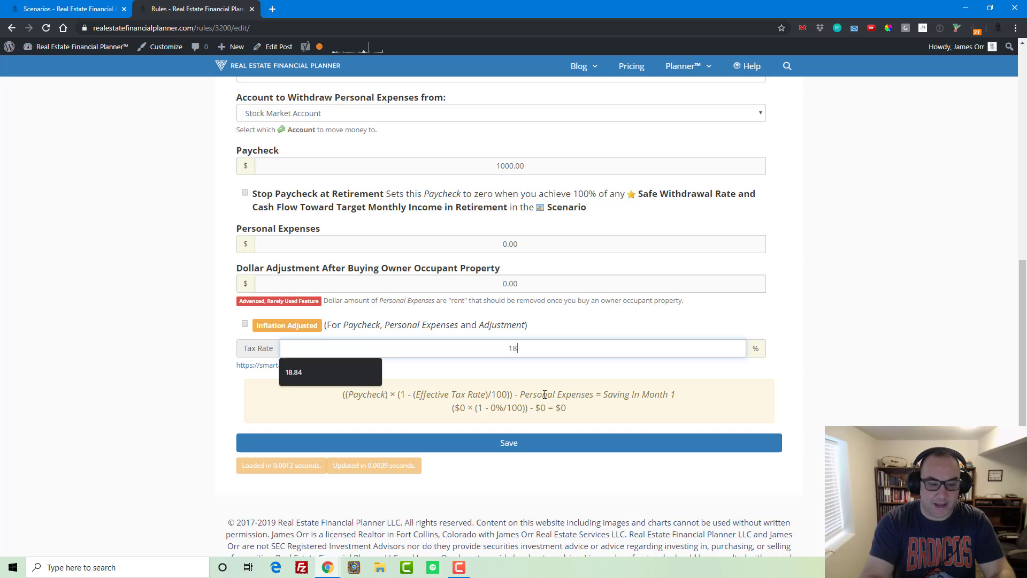
key("Down")
key("Tab")
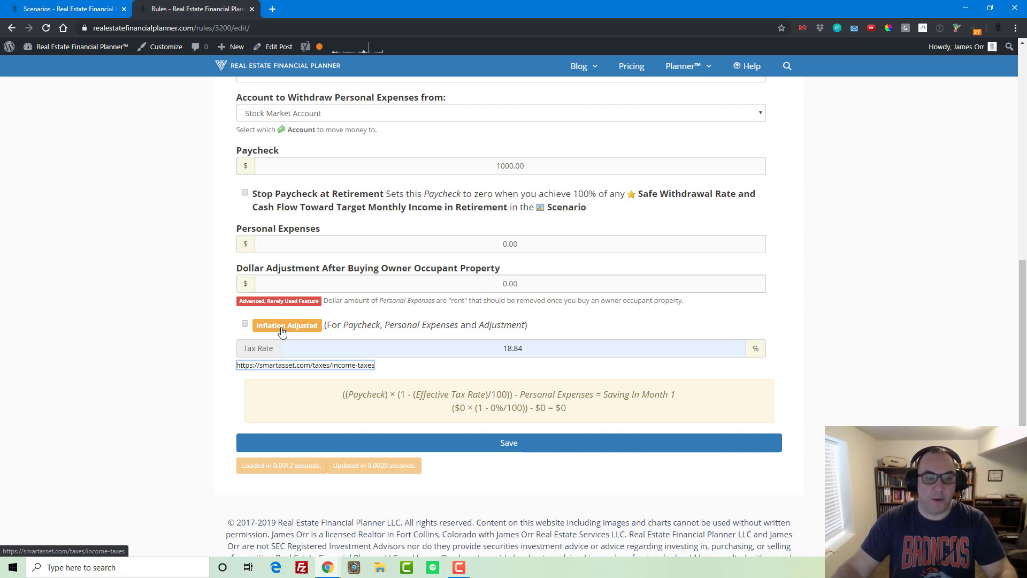
left_click(518, 441)
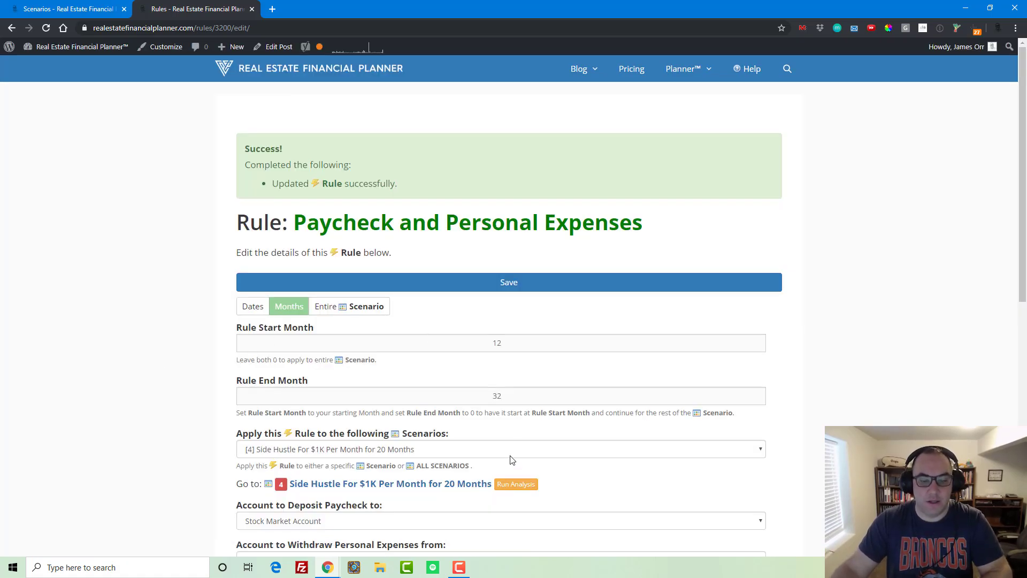
- Run the analysis for the Side Hustle scenario and refresh the scenario list until it is processed
left_click(516, 485)
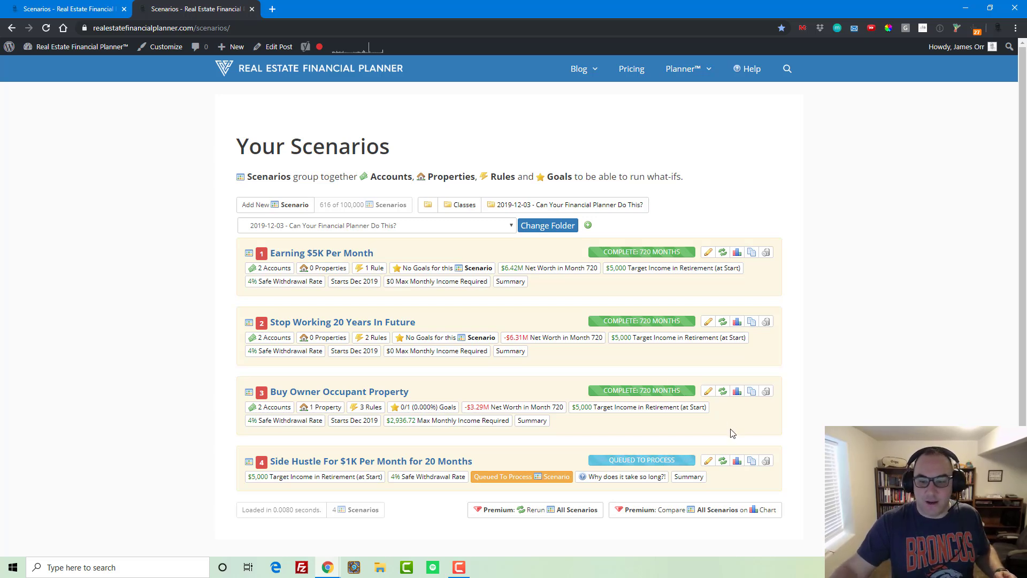
key("F5")
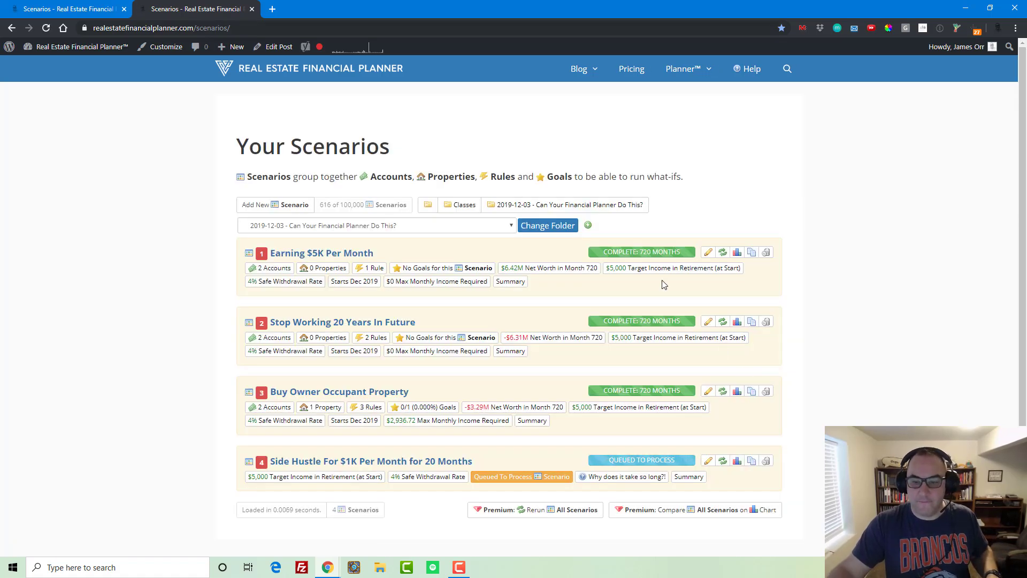
left_click(253, 10)
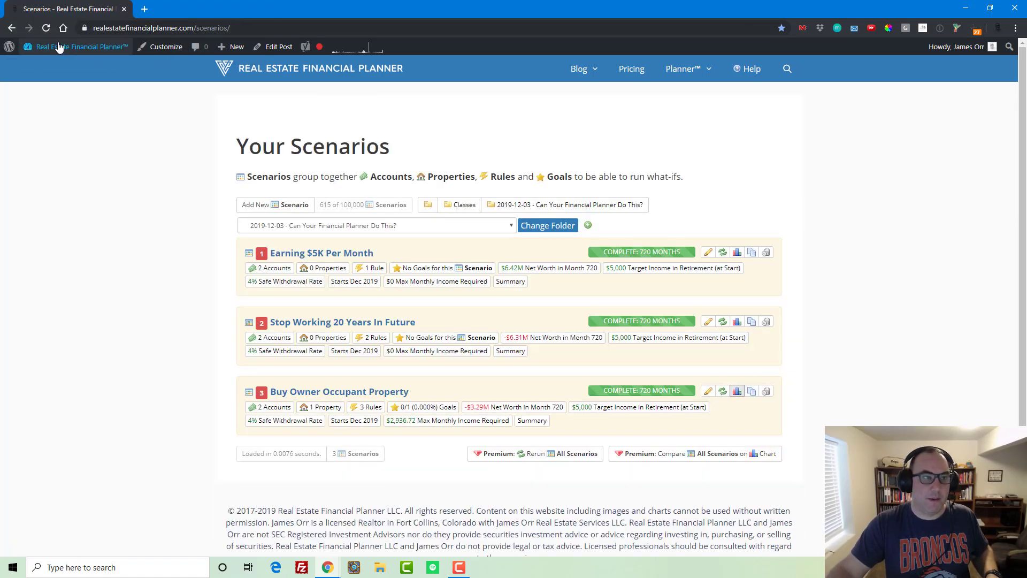
left_click(45, 29)
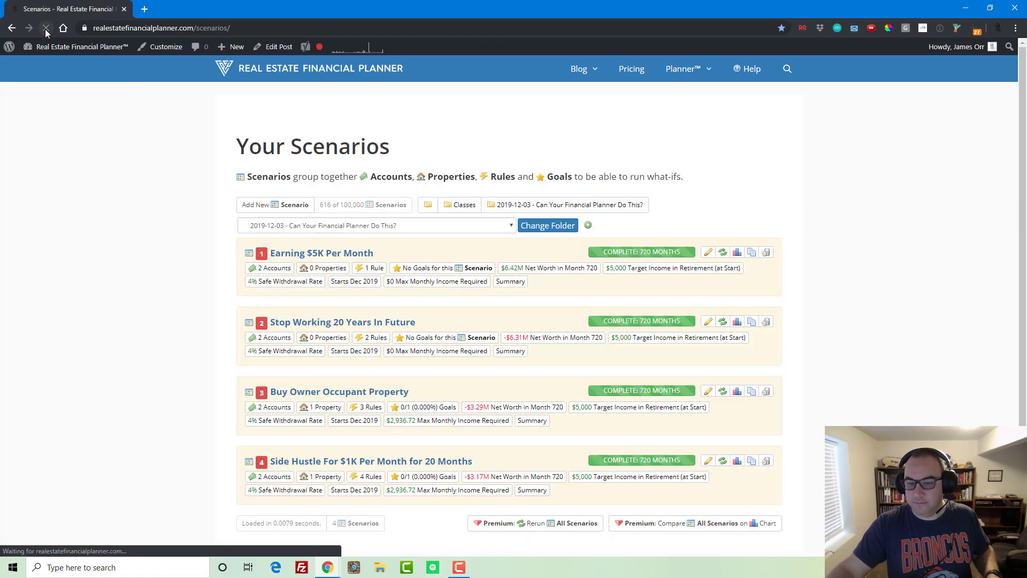
- Open the Side Hustle scenario's net worth chart in a new browser tab
scroll(711, 426, "down", 1)
right_click(738, 409)
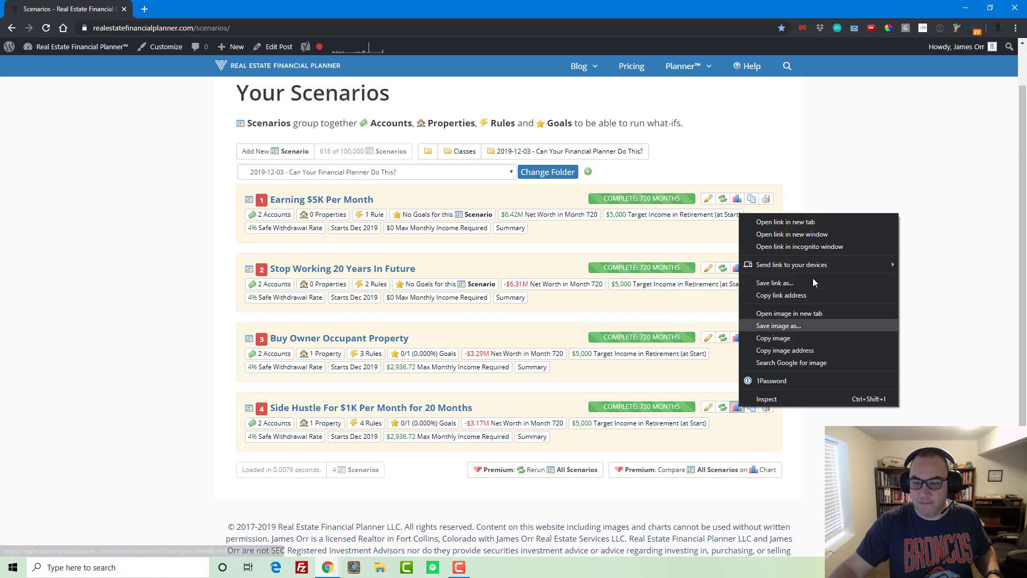
left_click(770, 220)
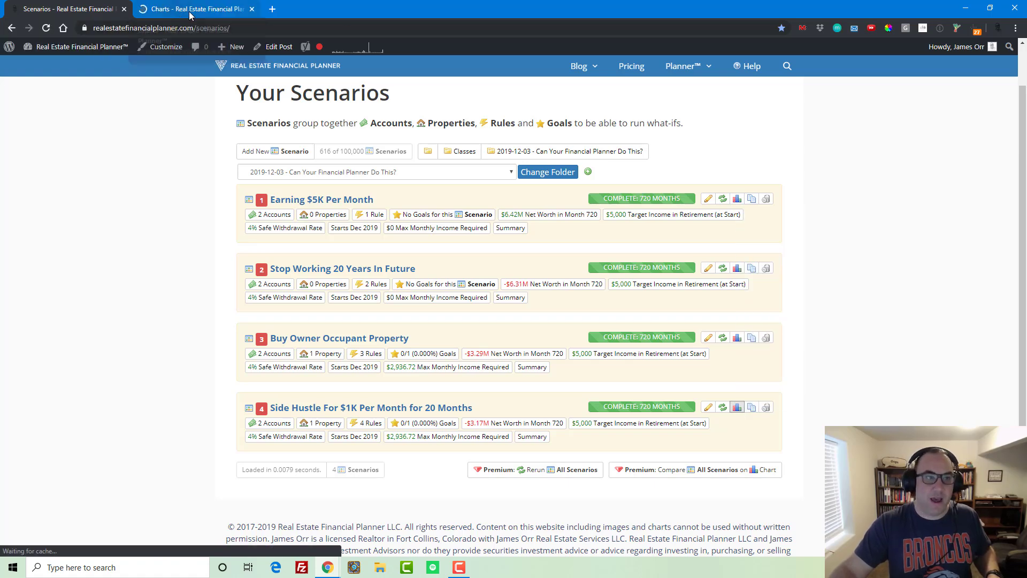
left_click(147, 10)
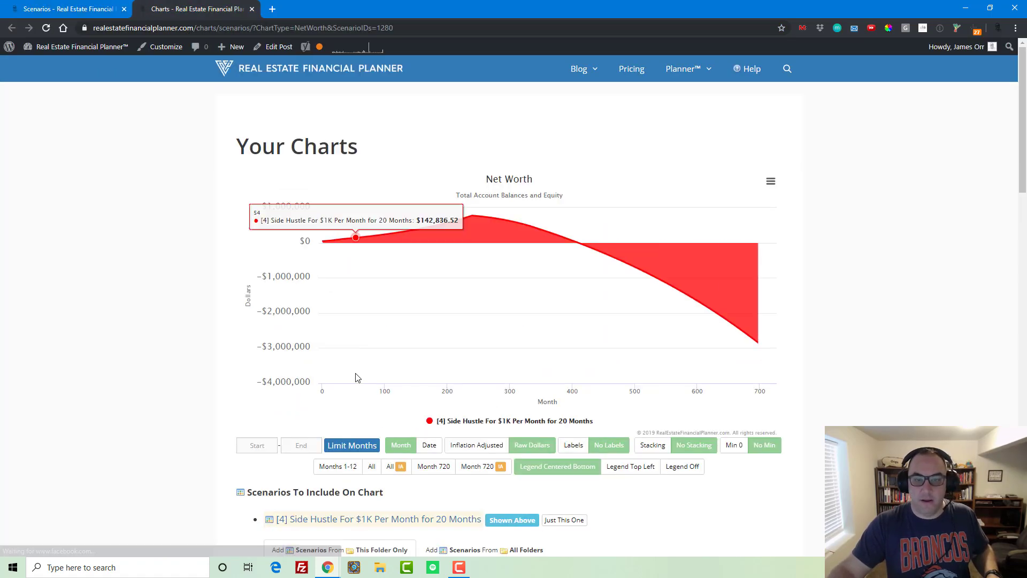
- Add [3] Buy Owner Occupant Property to the chart and zoom in on roughly the first 415 months to compare net worth
scroll(355, 396, "down", 2)
left_click(353, 475)
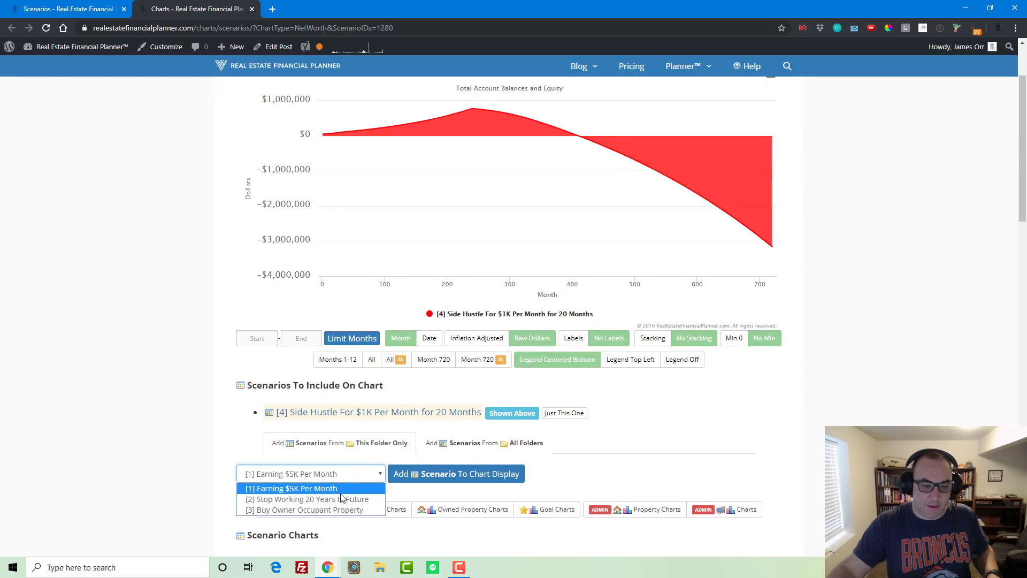
left_click(299, 509)
left_click(437, 475)
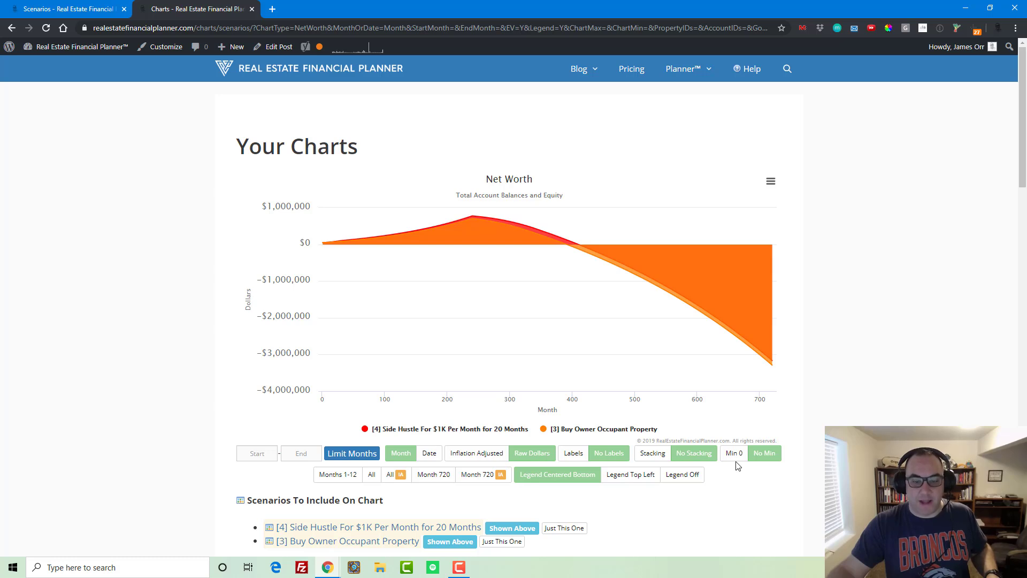
left_click_drag(614, 256, 107, 228)
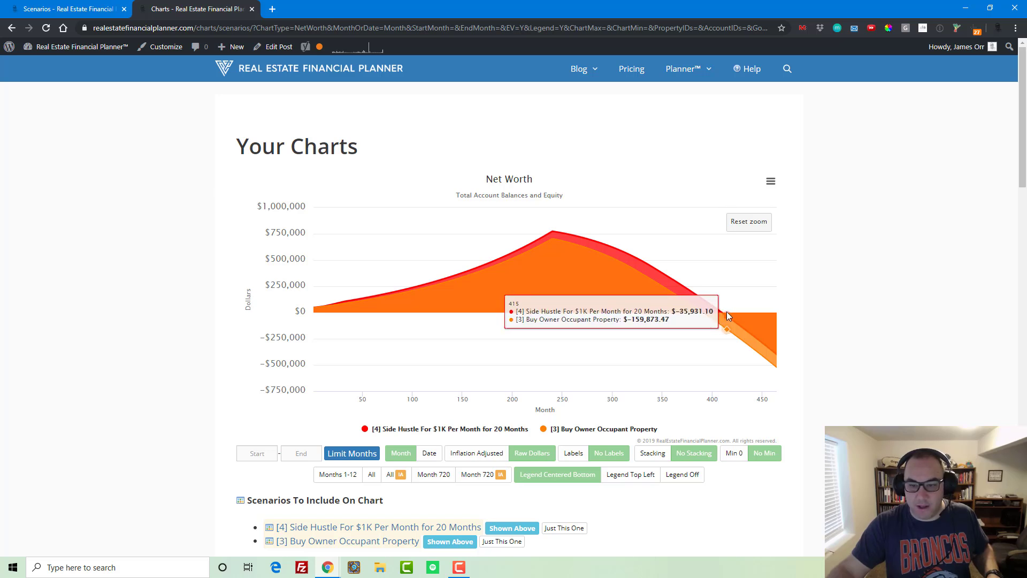
left_click_drag(726, 316, 96, 298)
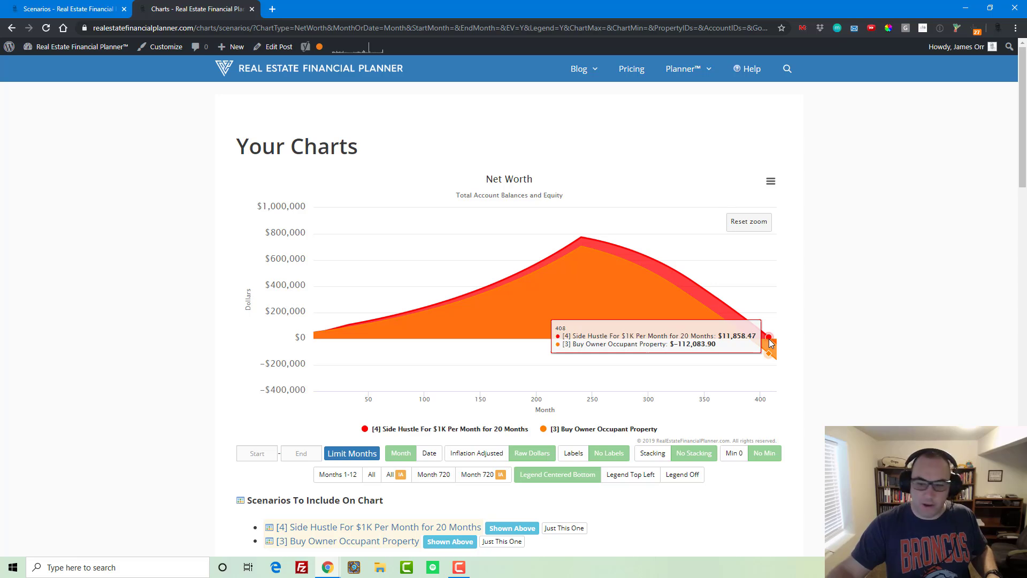
- Calculate 408/12 with a Google search in a new browser tab, and return to the net worth chart
left_click(272, 10)
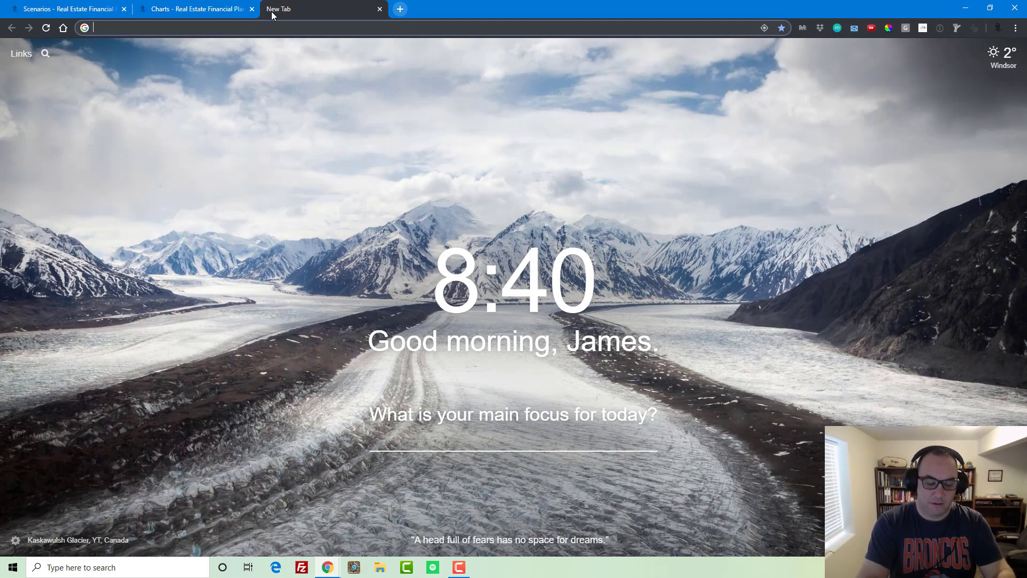
type("408/12")
key("Return")
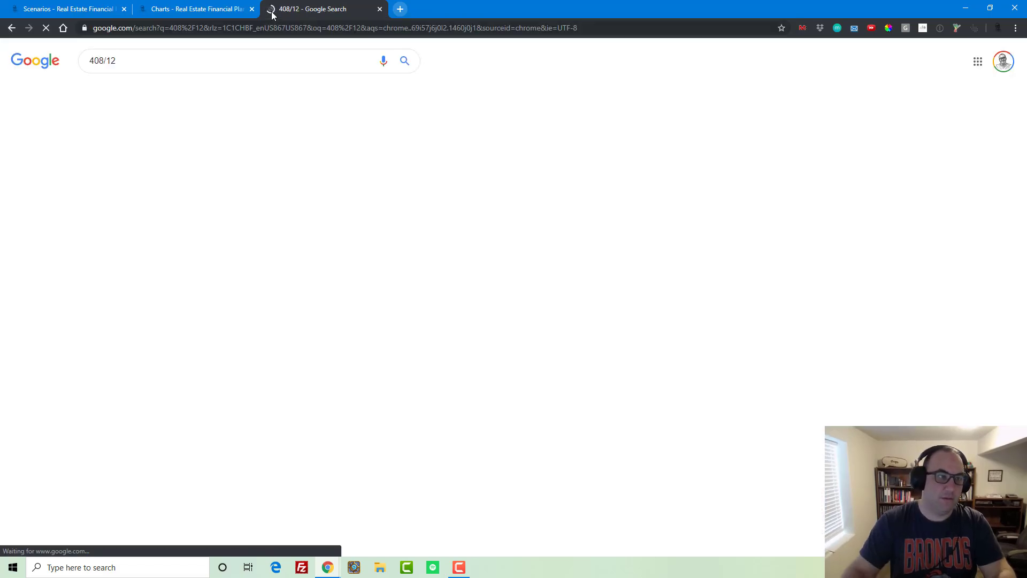
left_click(380, 9)
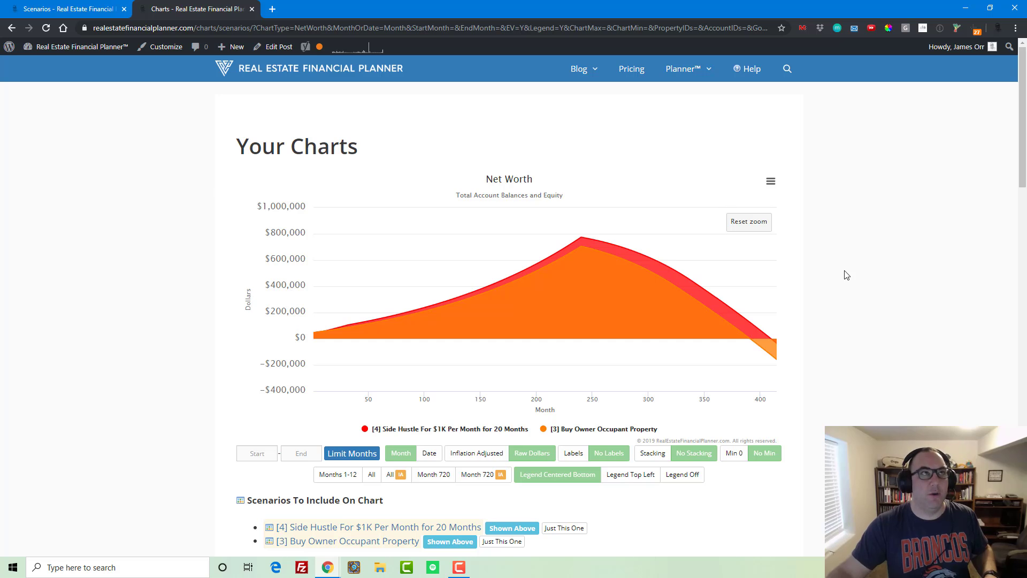
mouse_move(781, 344)
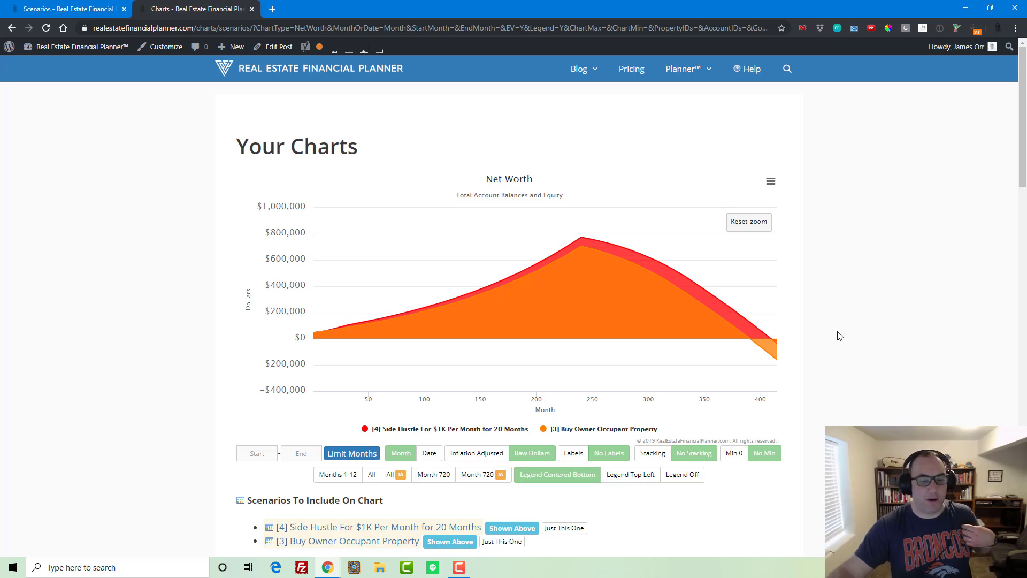
- Close the net worth chart and duplicate the [4] Side Hustle For $1K Per Month for 20 Months scenario
left_click(252, 9)
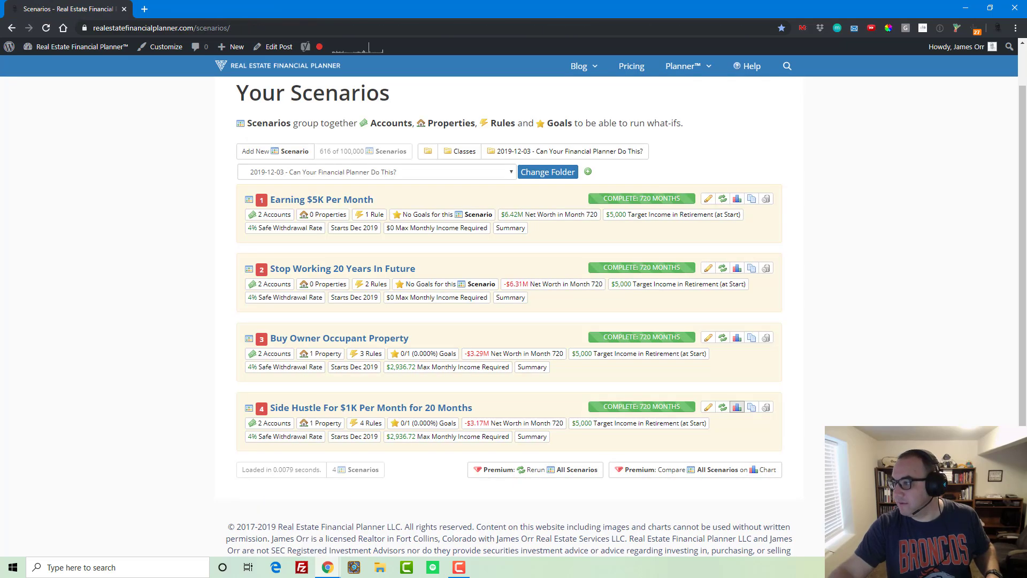
scroll(756, 358, "down", 1)
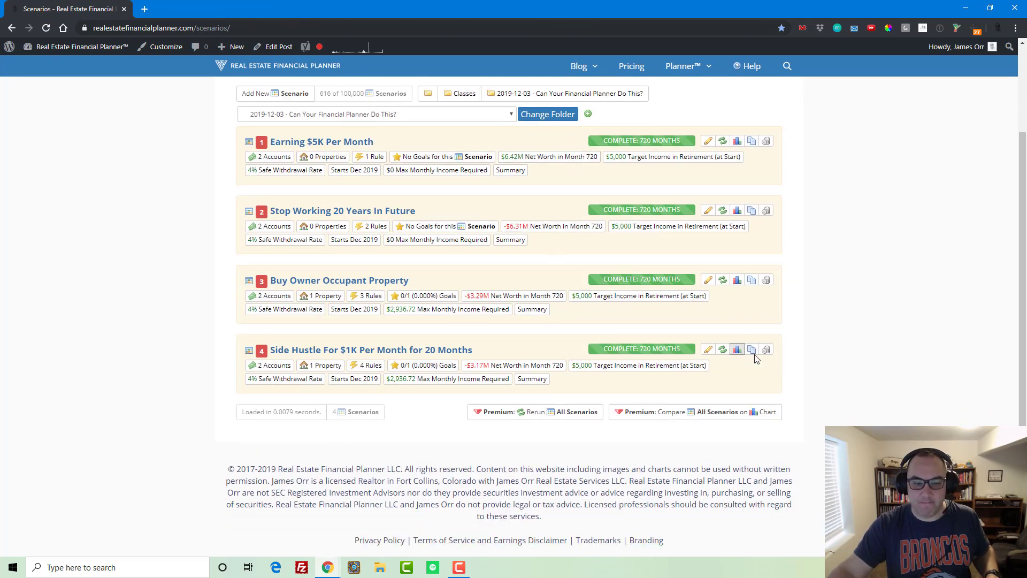
left_click(755, 351)
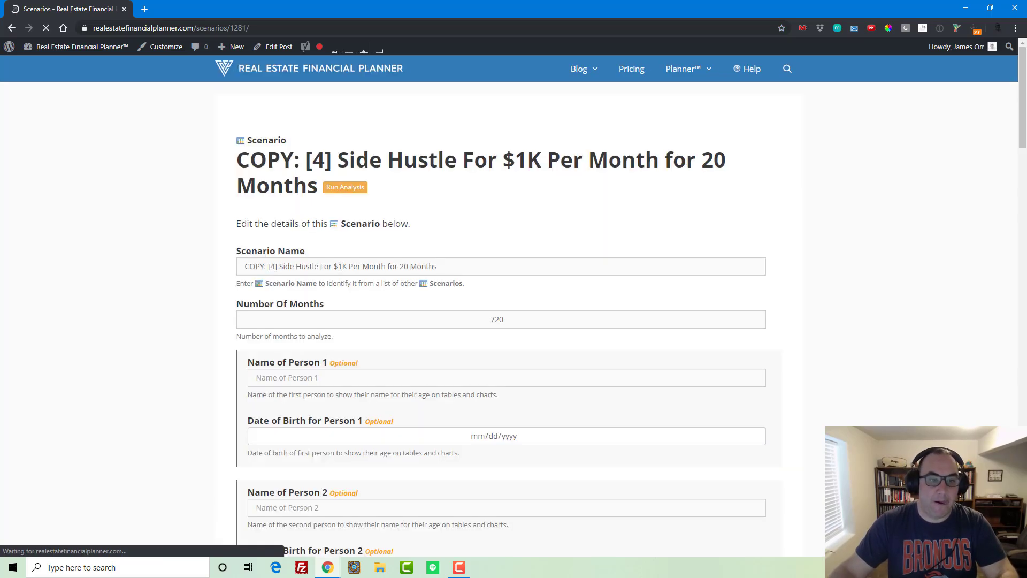
- Rename the copied scenario to "[5] Social Security For You and Your Spouse" and save it
key("Delete")
key("Delete")
key("Delete")
key("Delete")
key("Delete")
key("Delete")
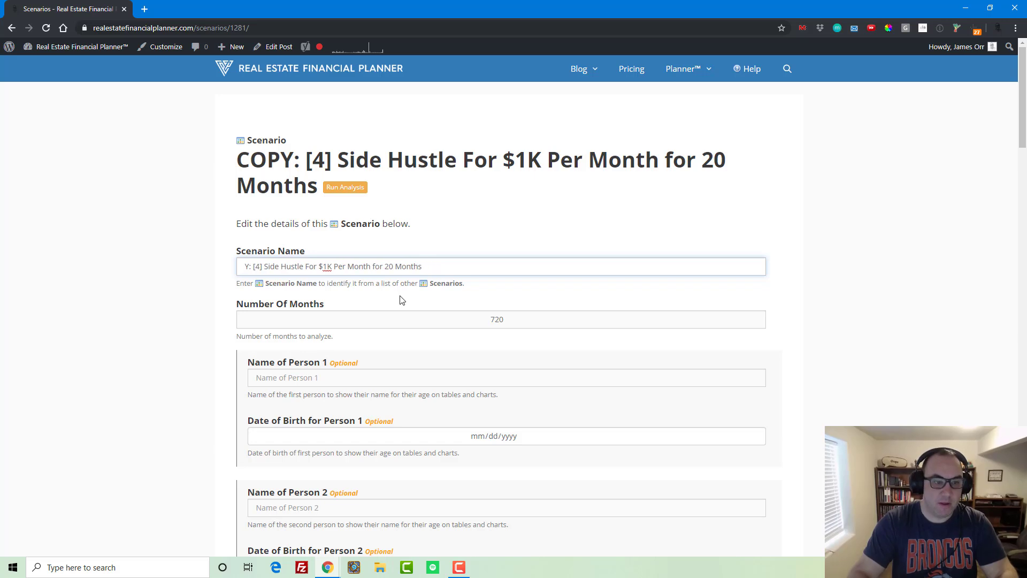
key("Right")
key("Delete")
type("5")
key("End")
key("ctrl+shift+Left")
key("ctrl+shift+Left")
key("ctrl+shift+Left")
key("ctrl+shift+Left")
key("ctrl+shift+Left")
key("ctrl+shift+Left")
key("ctrl+shift+Left")
key("ctrl+shift+Left")
key("ctrl+shift+Left")
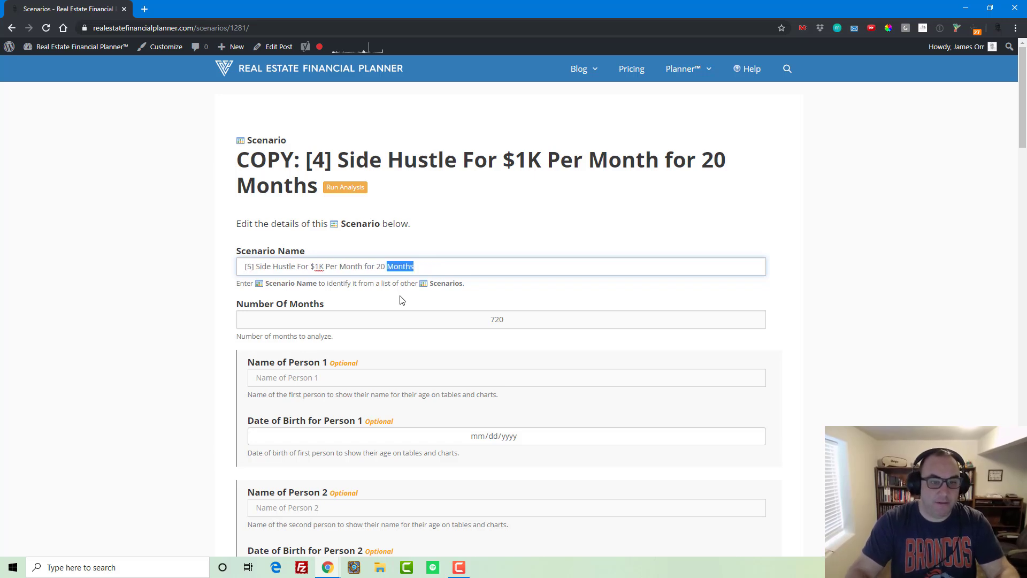
type("Soci")
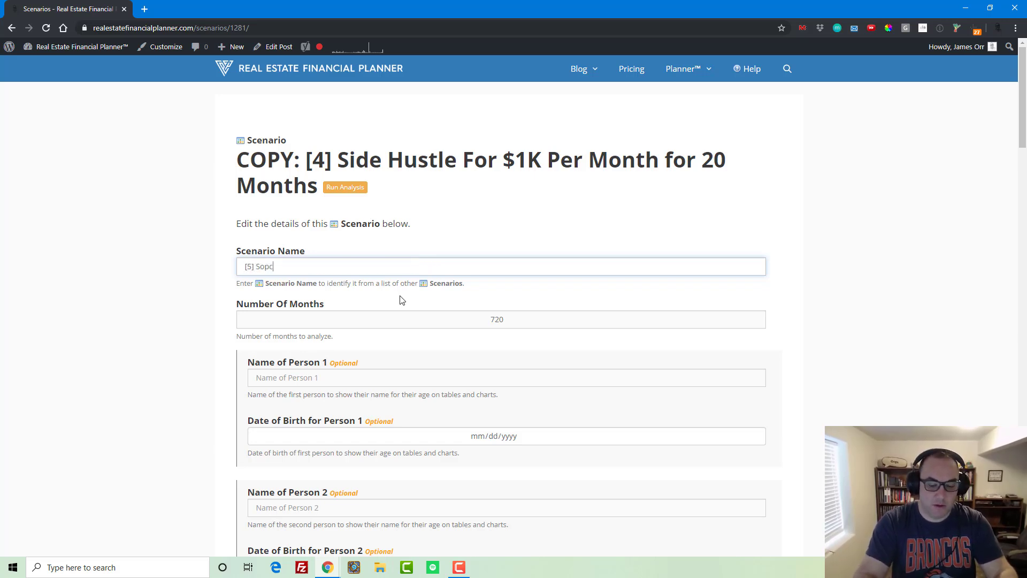
type("al Securi")
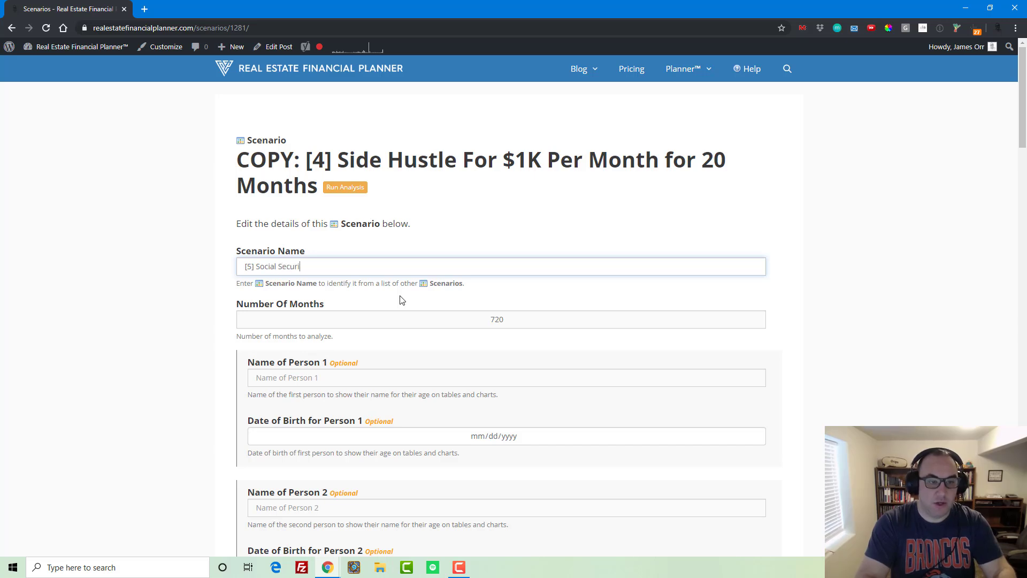
type("ty For You and Y")
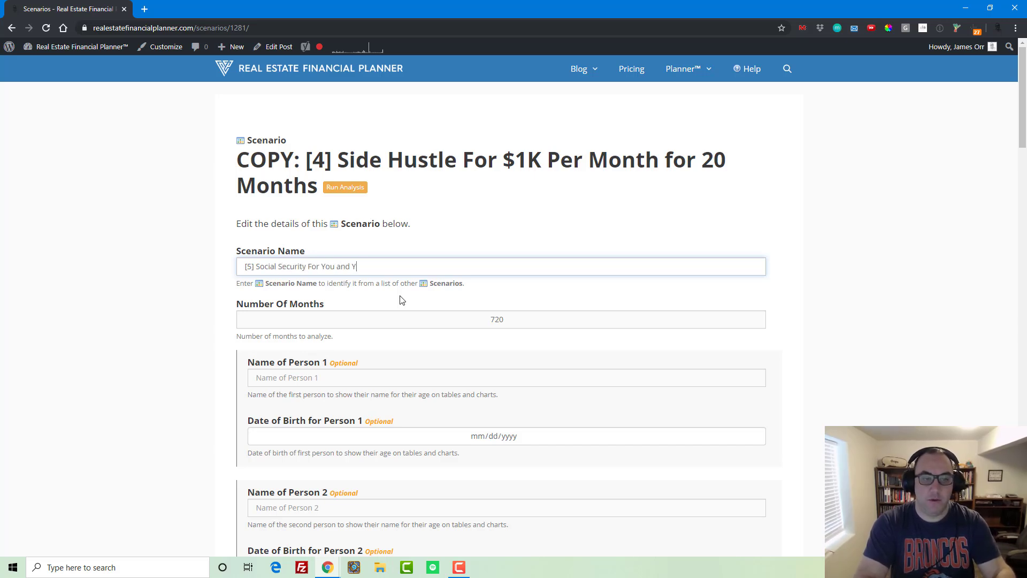
type("our Spouse")
scroll(417, 343, "down", 8)
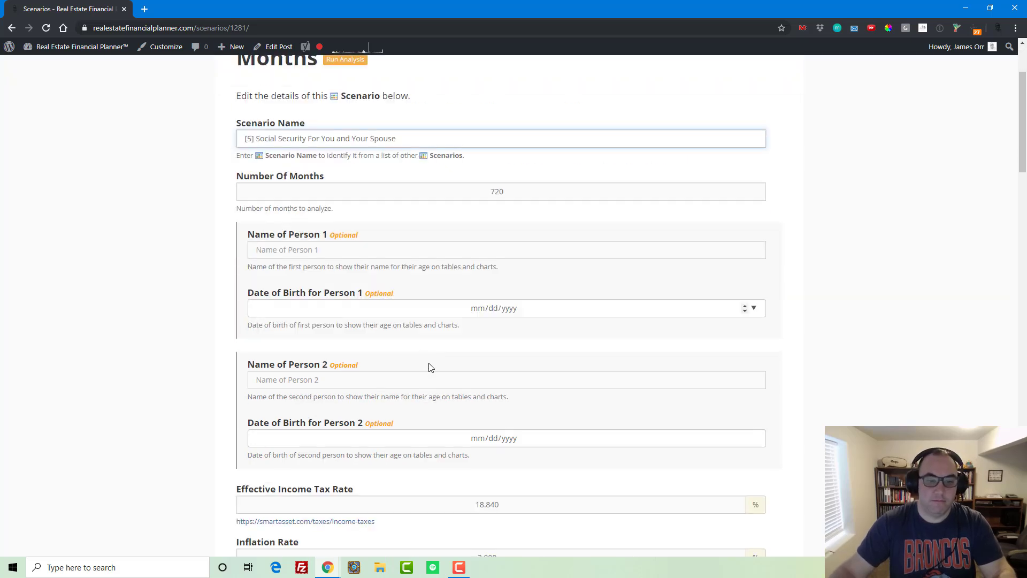
scroll(456, 395, "down", 6)
left_click(501, 494)
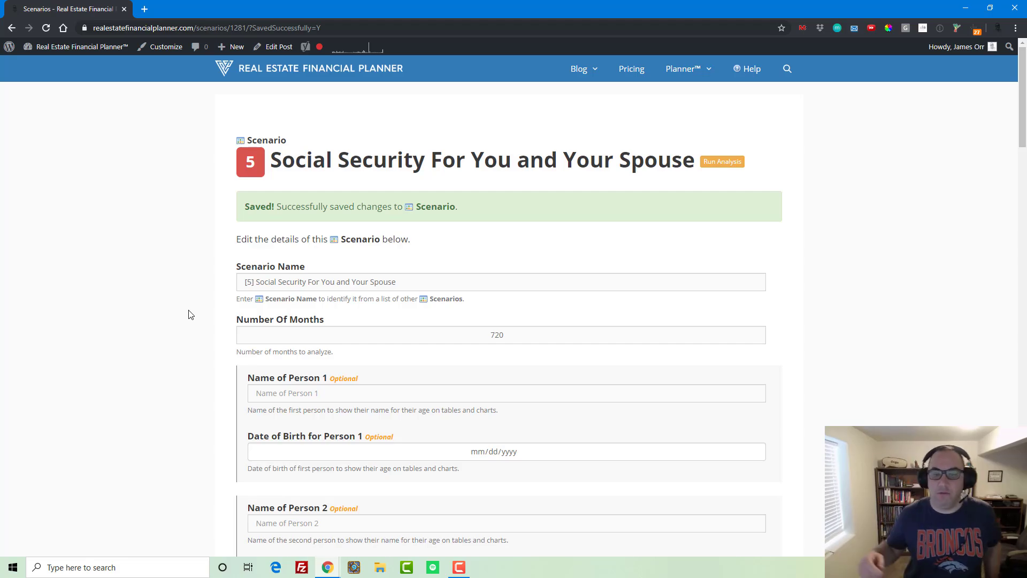
- Add a new Paycheck and Personal Expenses rule from the Social Security scenario's Rules section
scroll(383, 362, "down", 20)
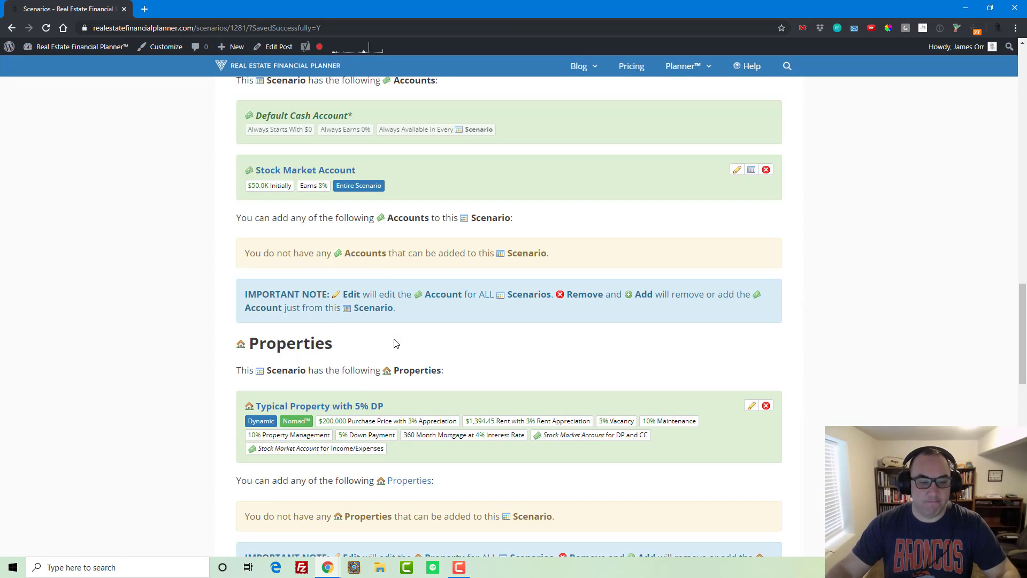
scroll(395, 343, "down", 8)
scroll(270, 294, "up", 4)
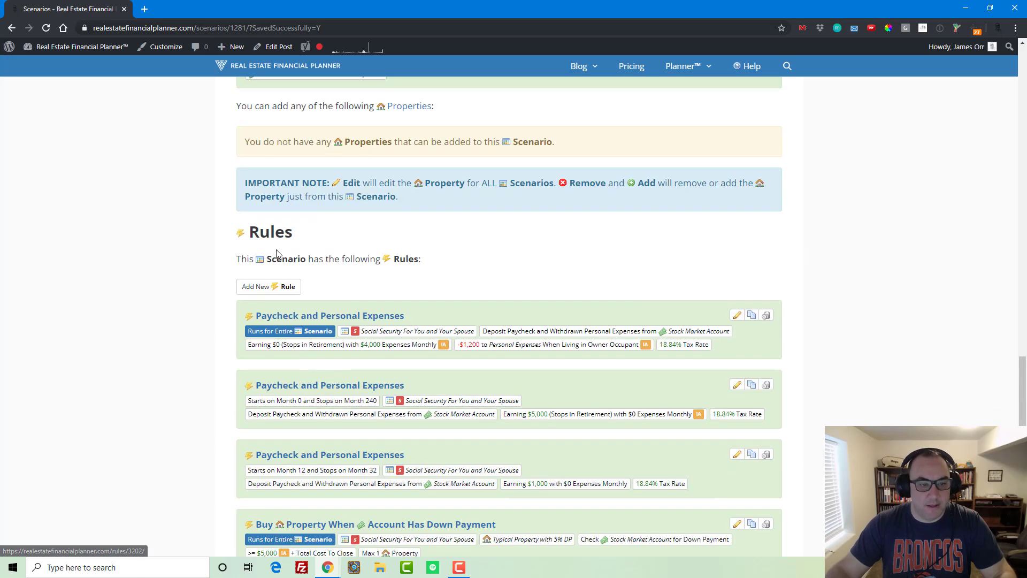
left_click(270, 295)
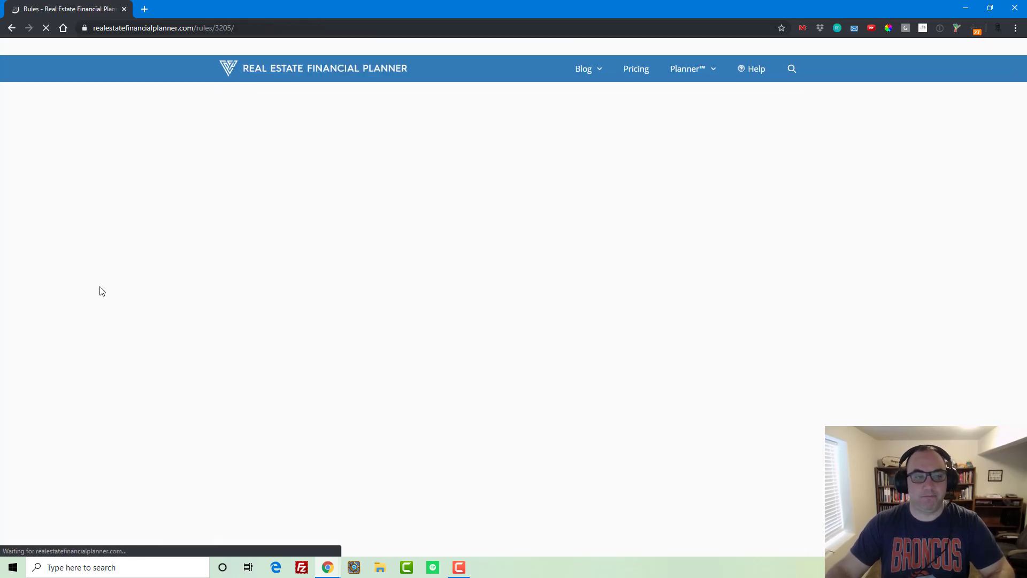
scroll(308, 296, "down", 6)
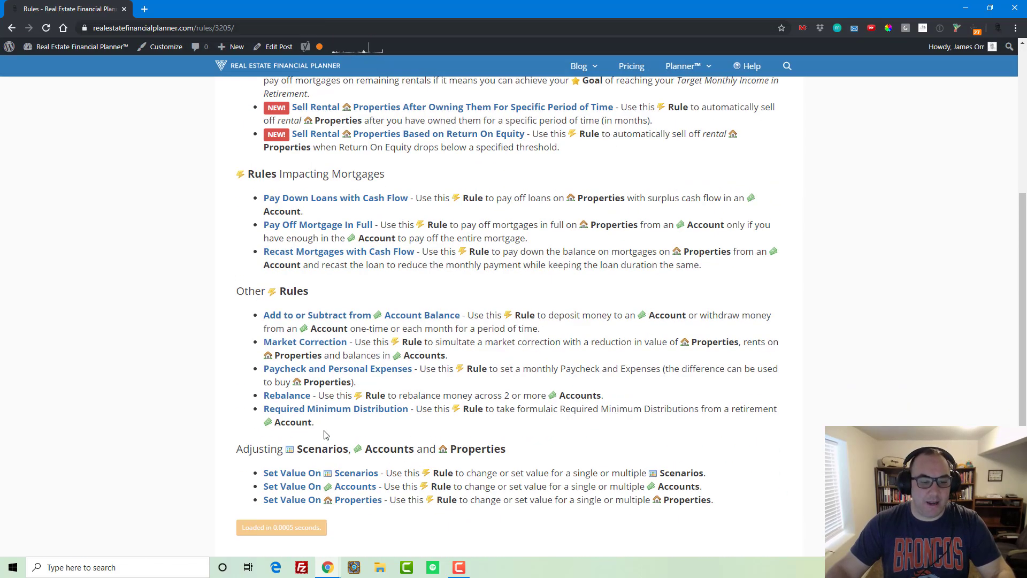
left_click(300, 318)
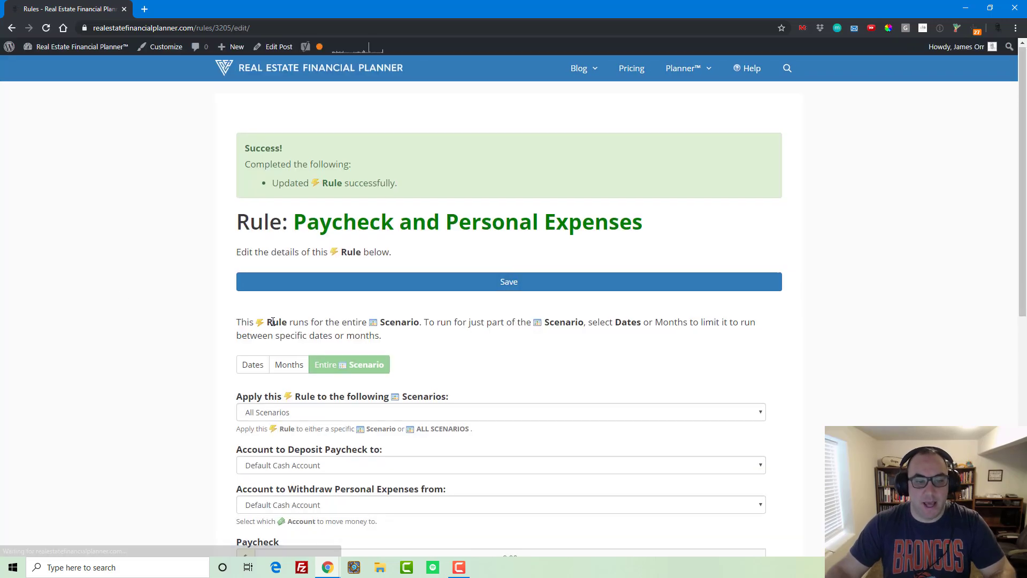
- Limit the rule by dates with a start date of 02/01/2042 and no end date
scroll(269, 276, "down", 2)
left_click(252, 258)
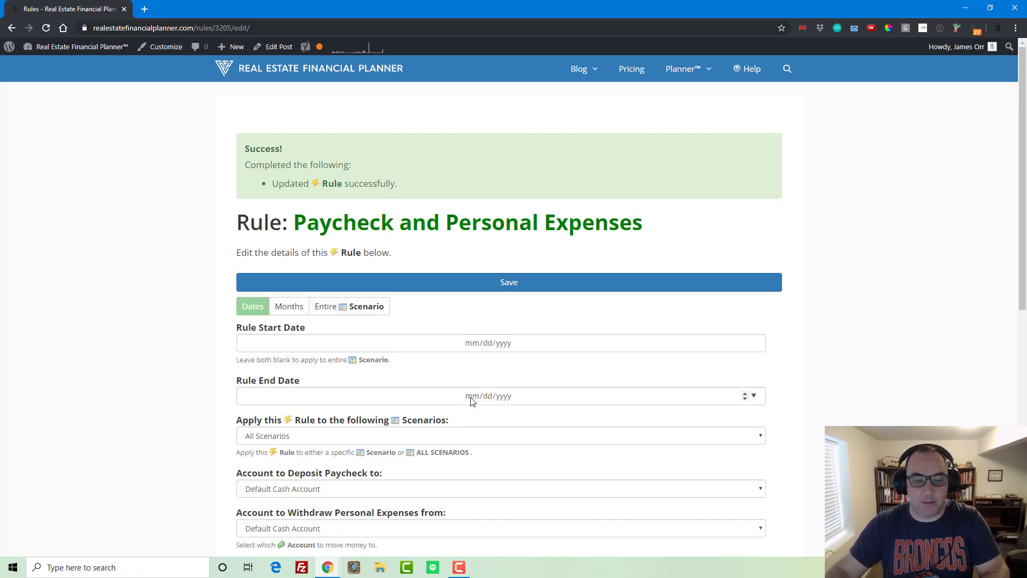
left_click(474, 348)
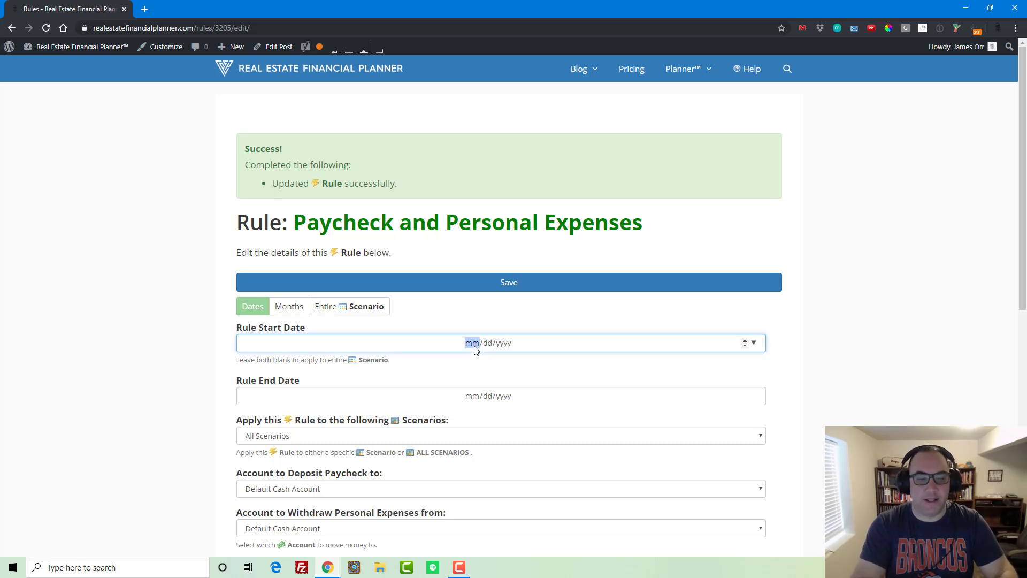
type("0201")
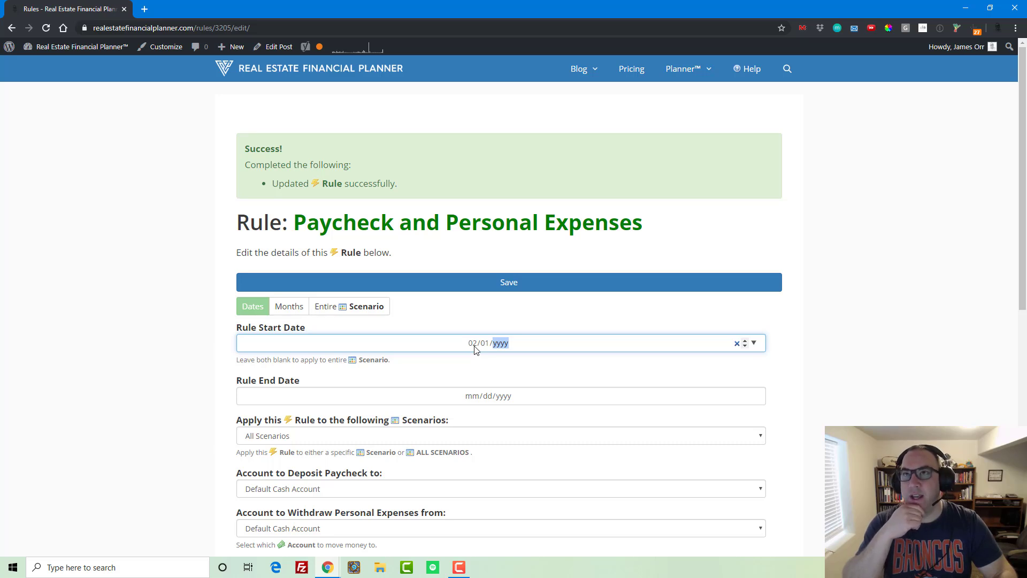
type("2042")
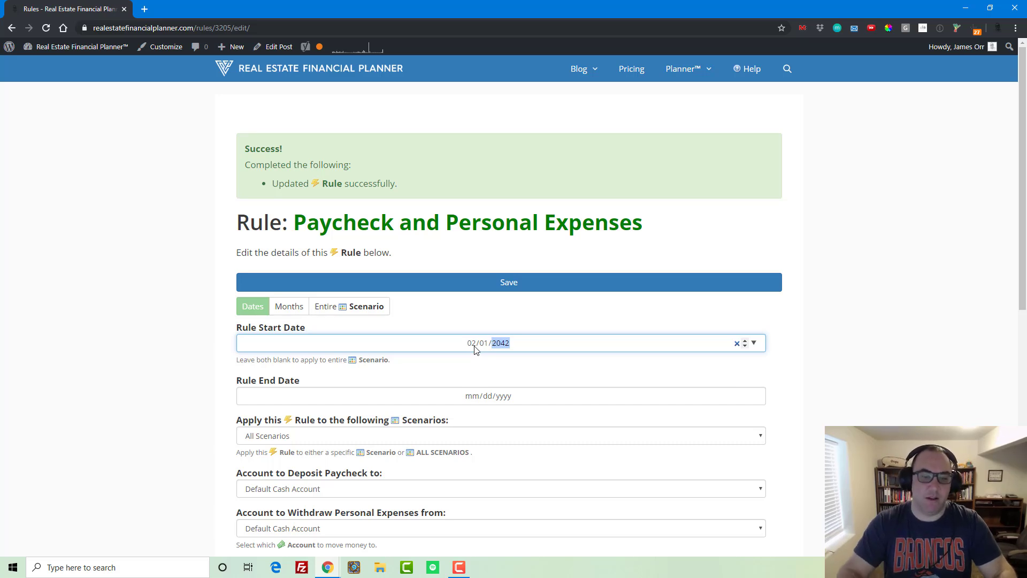
key("Tab")
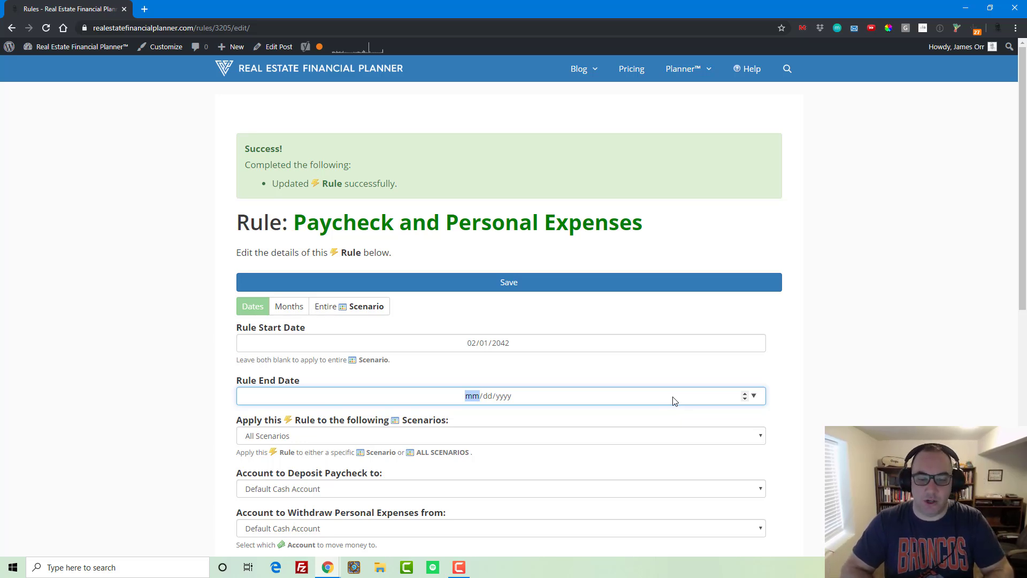
- Apply the rule to [5] Social Security For You and Your Spouse, using Stock Market Account for both paycheck deposits and expense withdrawals
scroll(673, 401, "down", 2)
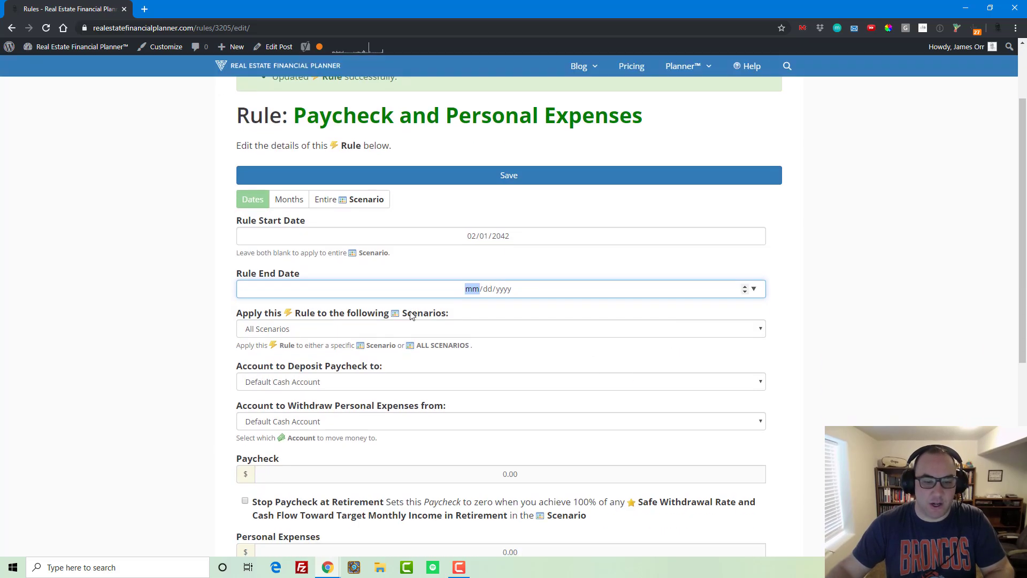
left_click(374, 332)
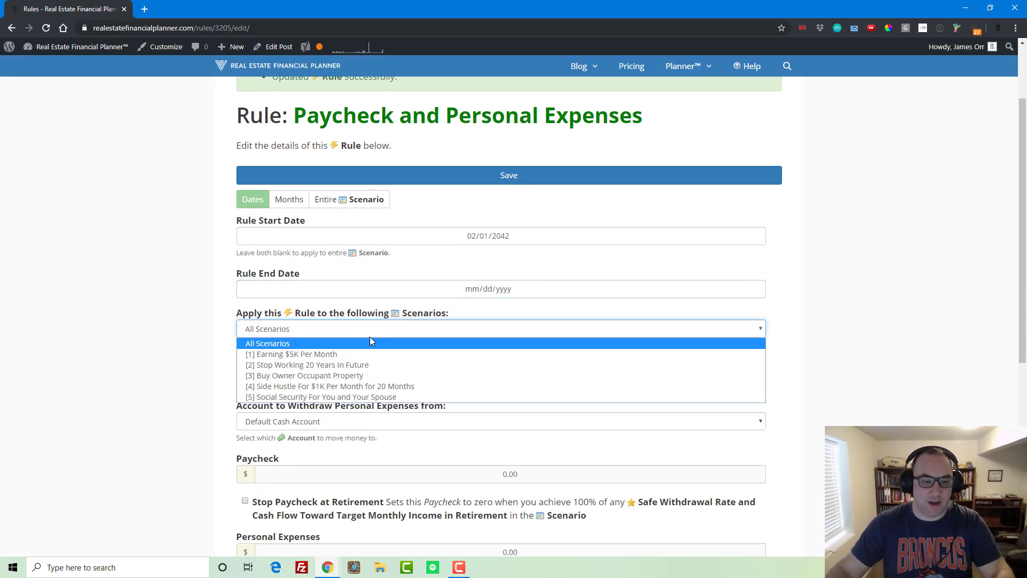
left_click(354, 398)
left_click(324, 382)
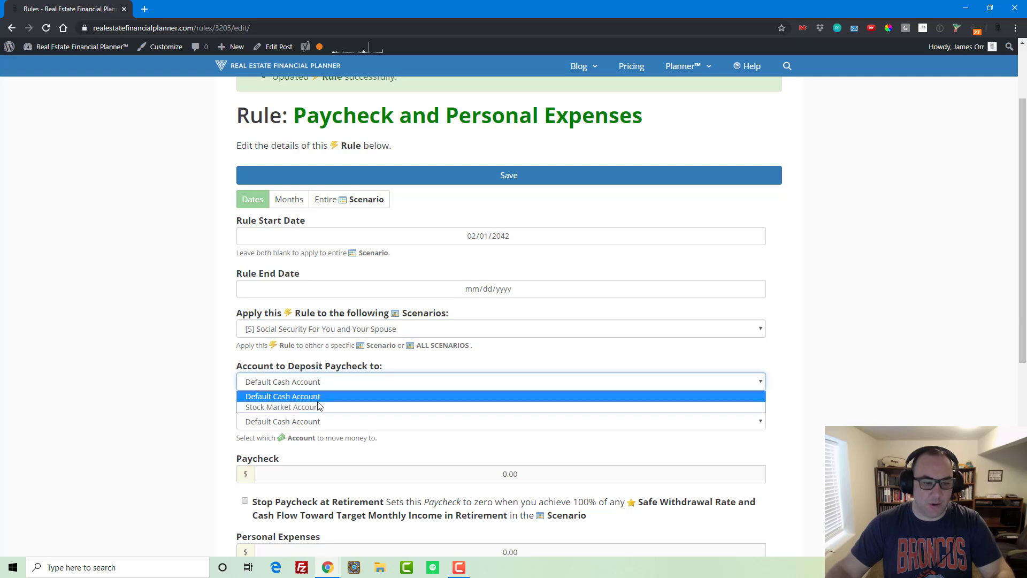
left_click(317, 410)
left_click(344, 423)
left_click(340, 444)
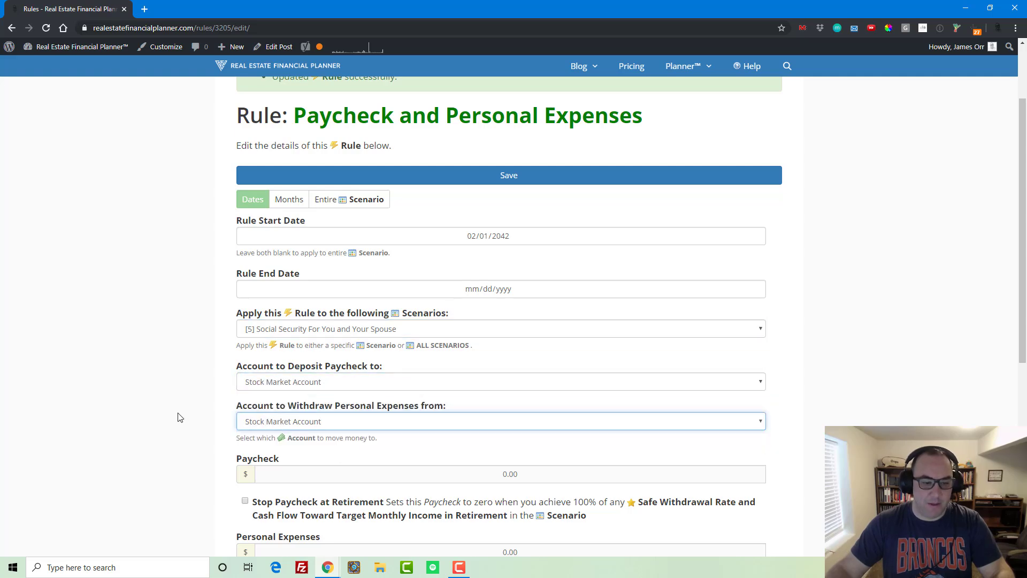
- Set the rule's paycheck amount to $1500.00
scroll(502, 365, "down", 3)
left_click(498, 311)
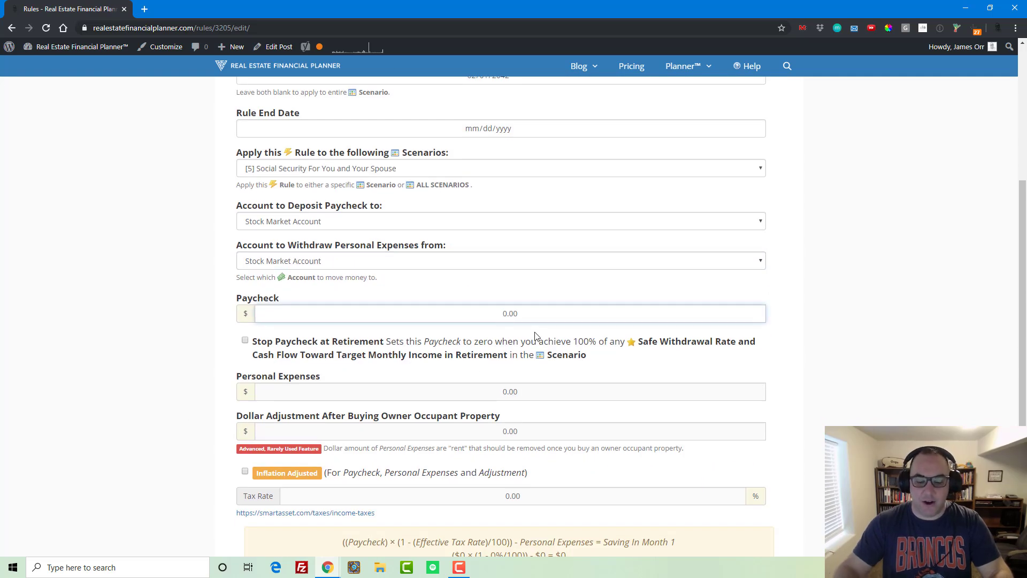
type("1500")
key("Delete")
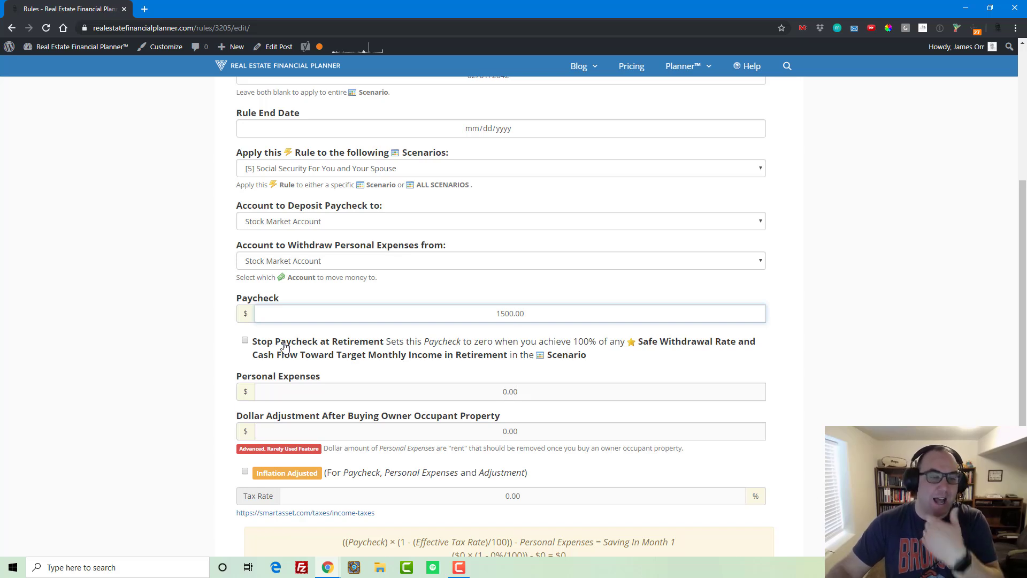
- Make the rule inflation adjusted with an 18.84% tax rate and save it
scroll(284, 346, "down", 1)
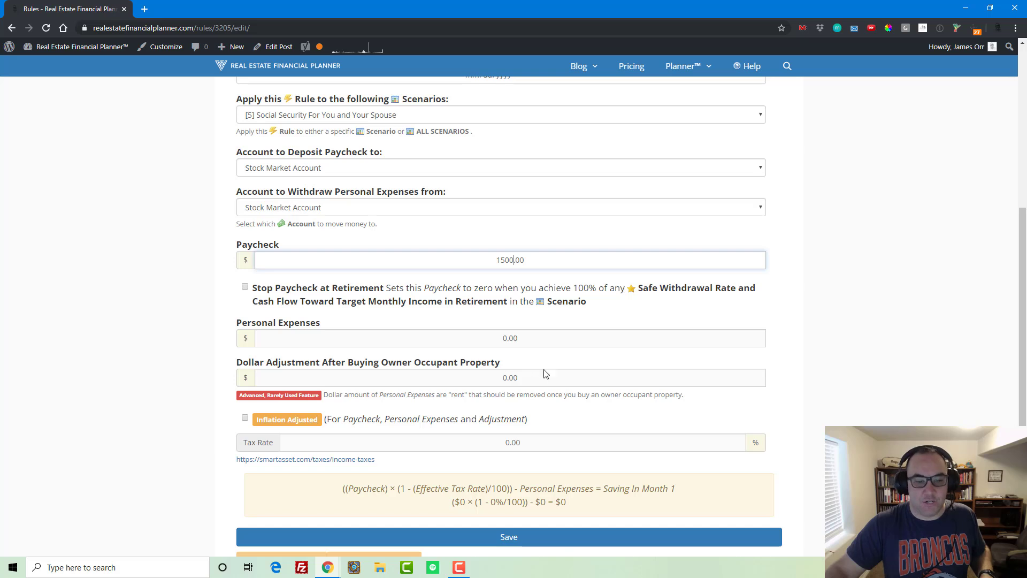
scroll(461, 379, "down", 1)
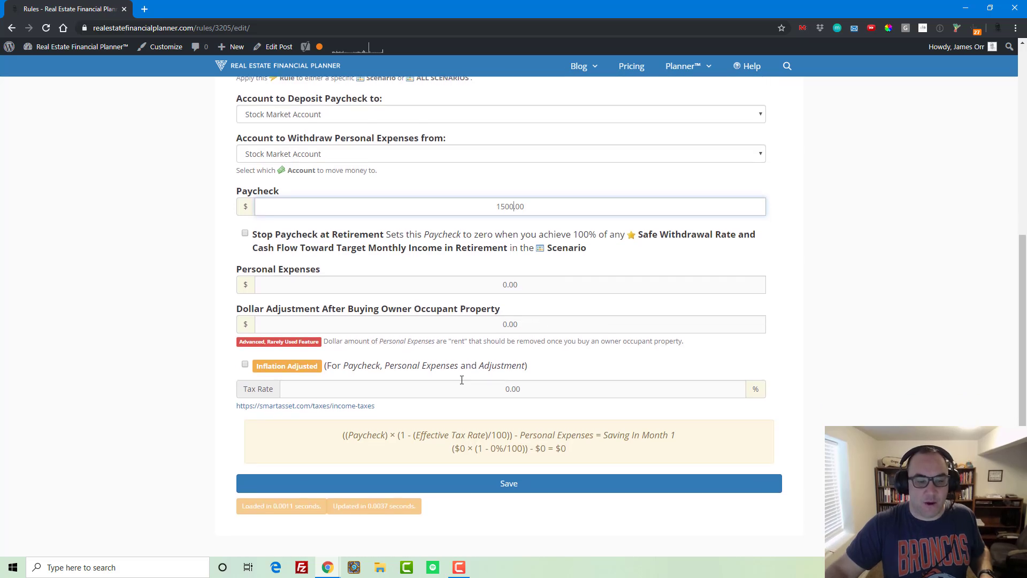
left_click(245, 365)
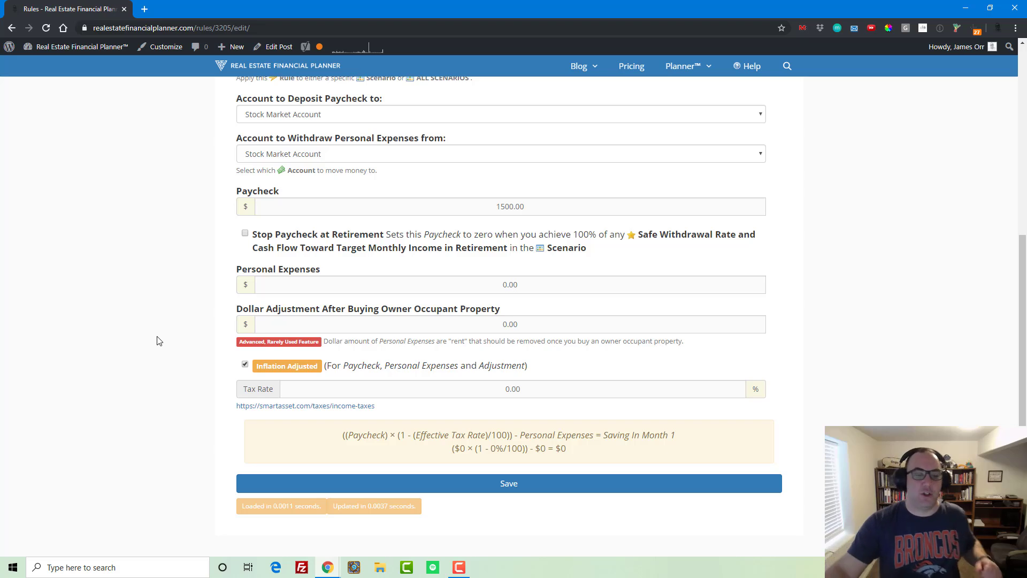
left_click(603, 397)
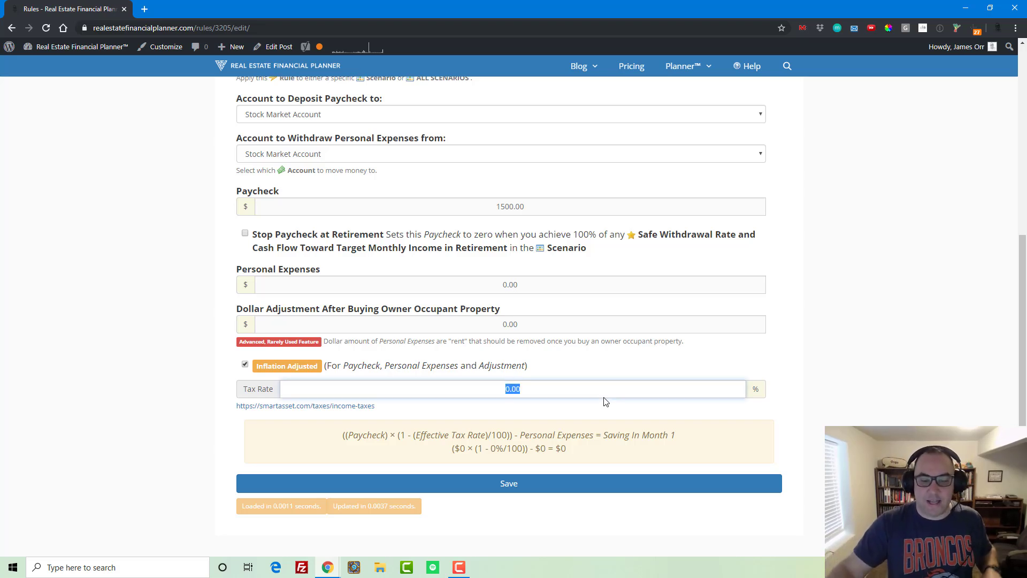
type("18.84")
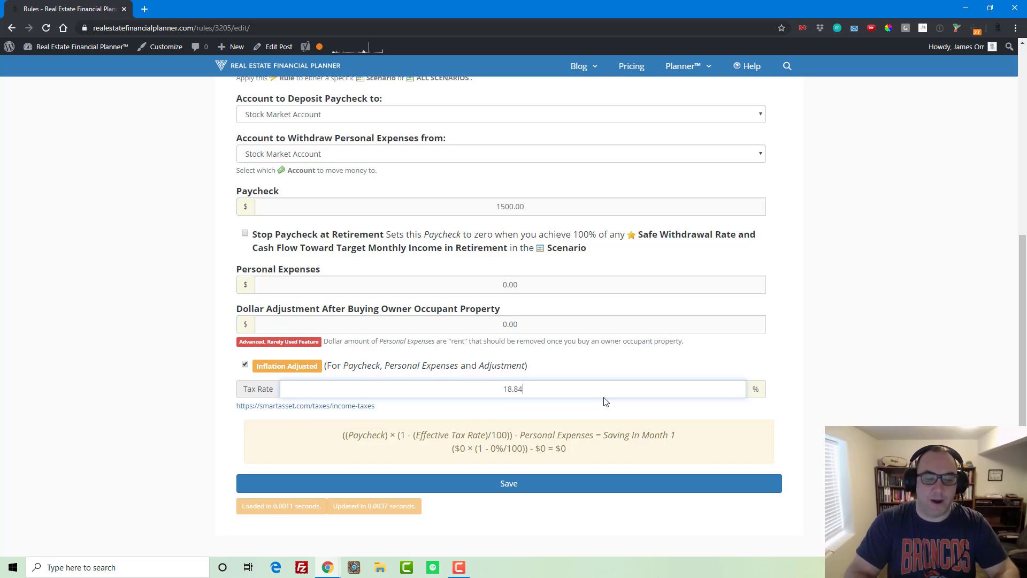
left_click(513, 483)
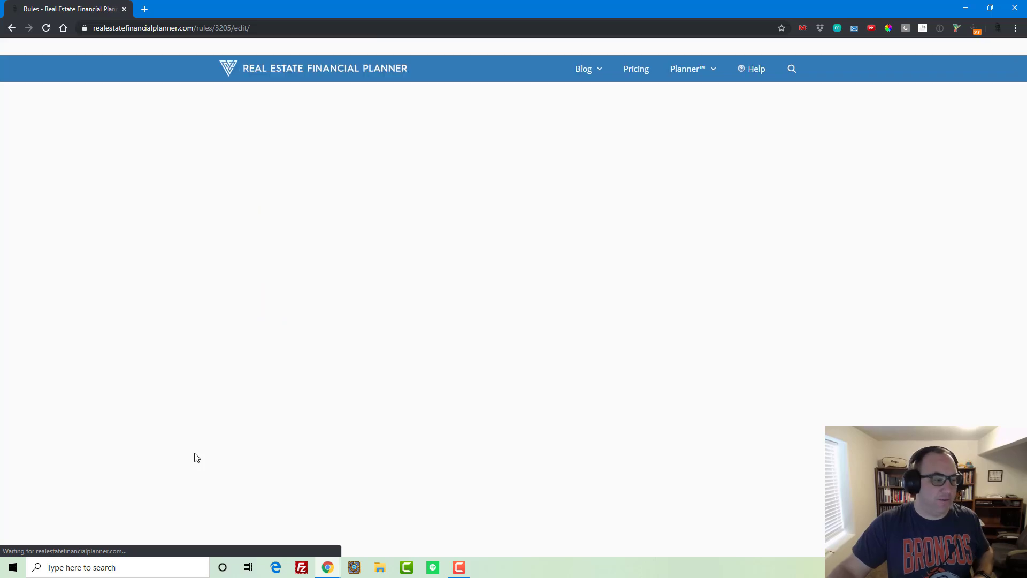
- Review the saved rule's paycheck and tax settings and its Month 1 saving calculation
scroll(173, 374, "down", 8)
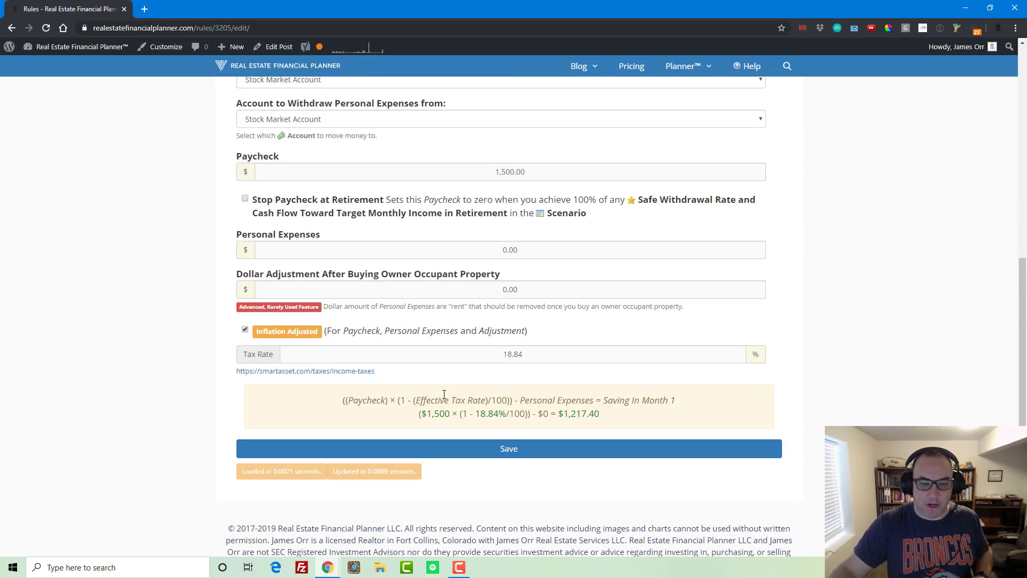
scroll(444, 394, "up", 2)
scroll(443, 395, "down", 3)
scroll(454, 389, "up", 2)
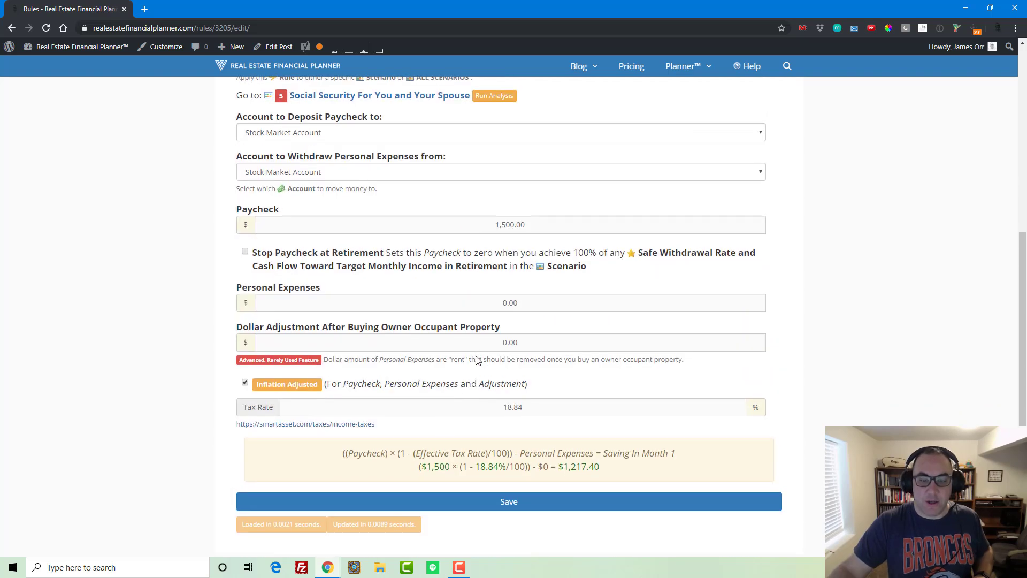
scroll(581, 376, "down", 2)
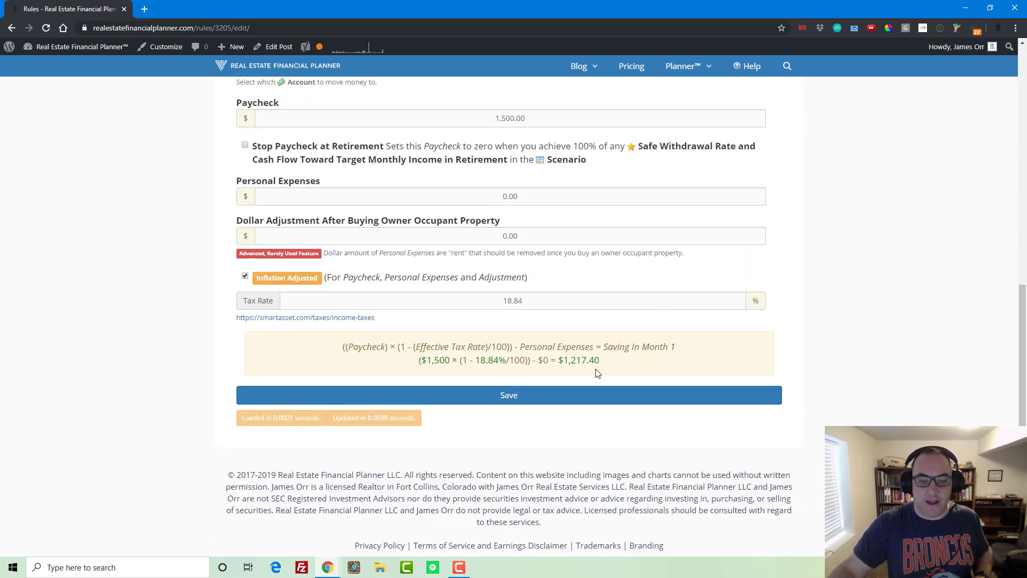
- Check the saved rule's dates and open its linked Social Security For You and Your Spouse scenario
scroll(587, 394, "up", 5)
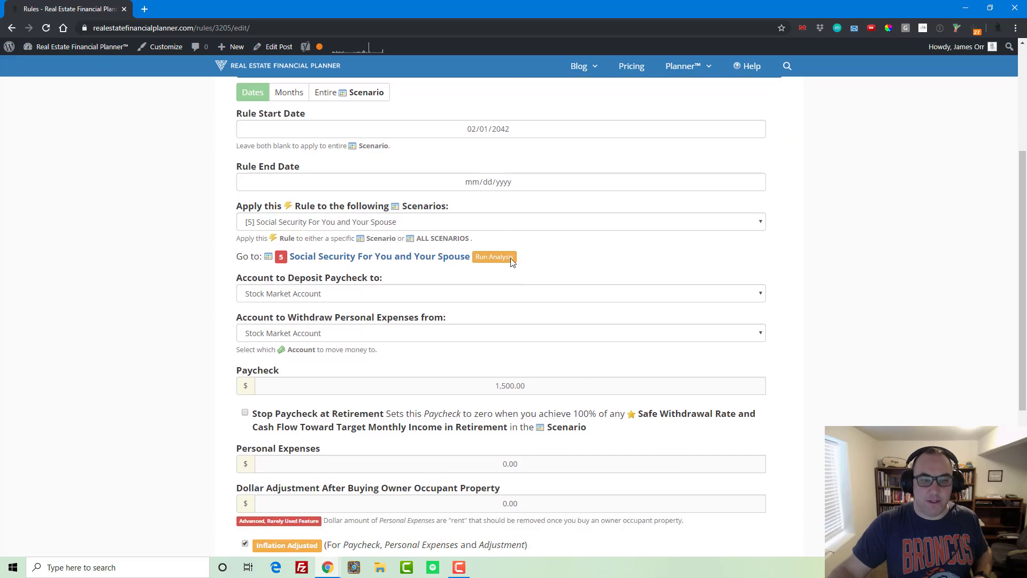
scroll(482, 225, "up", 2)
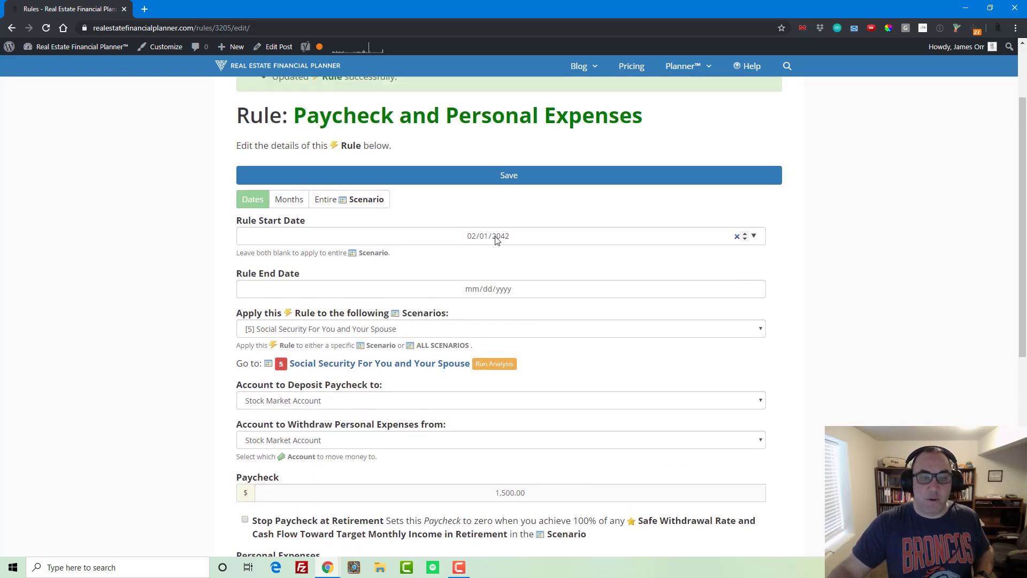
scroll(496, 240, "down", 1)
scroll(481, 252, "up", 2)
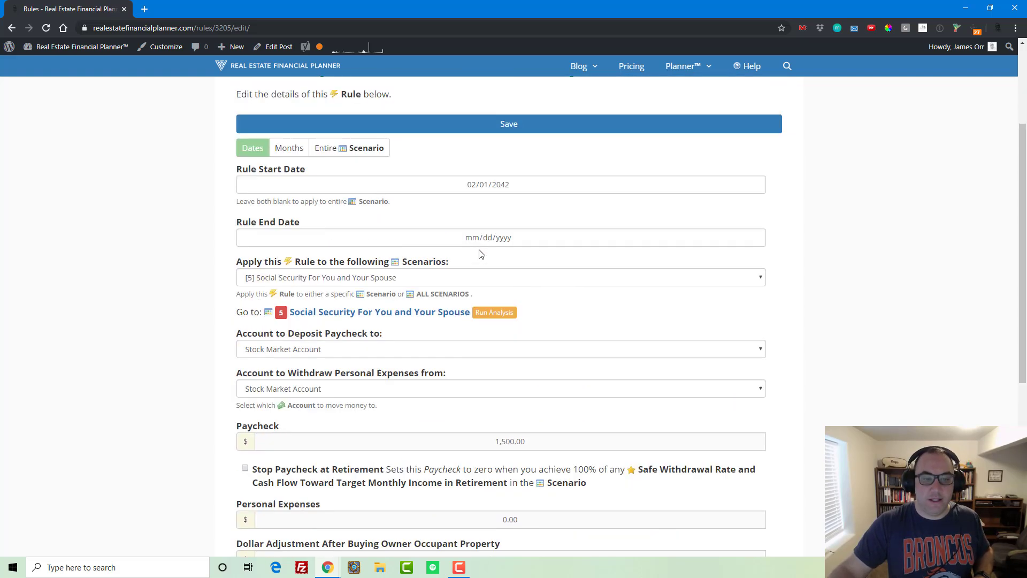
left_click(423, 416)
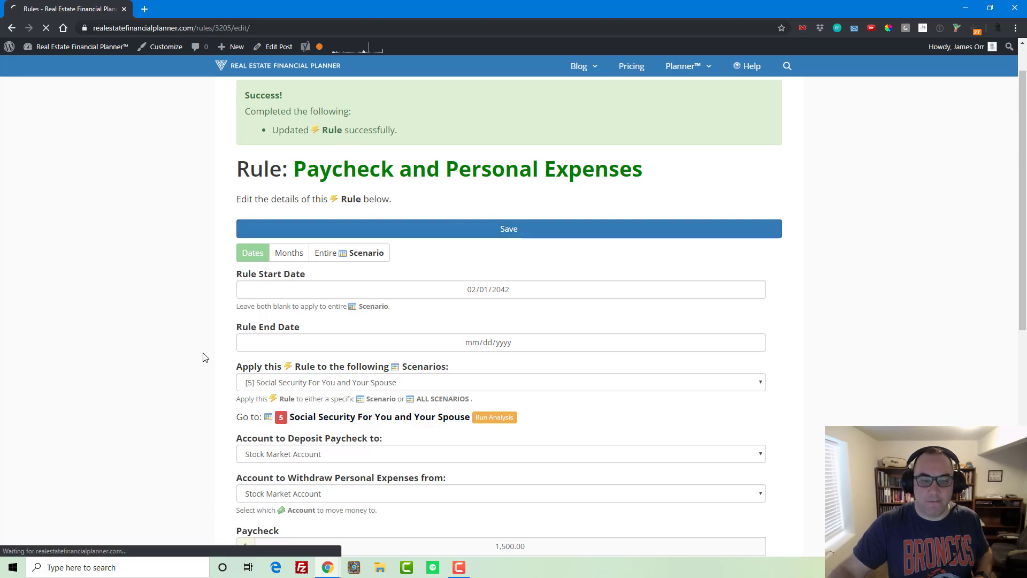
- Add another Paycheck and Personal Expenses rule from the scenario's Rules section
scroll(410, 391, "down", 20)
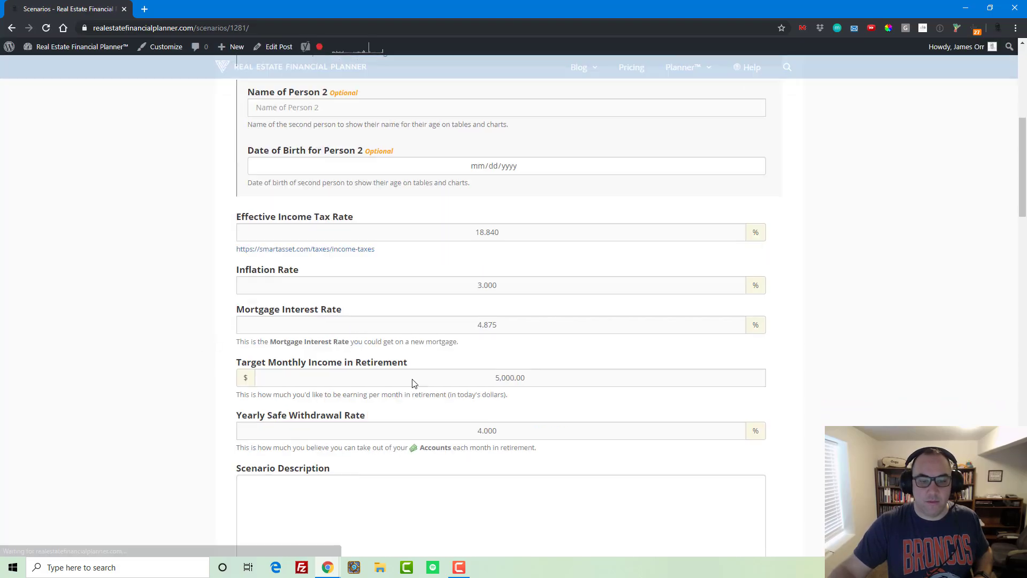
scroll(411, 391, "down", 9)
scroll(385, 390, "up", 6)
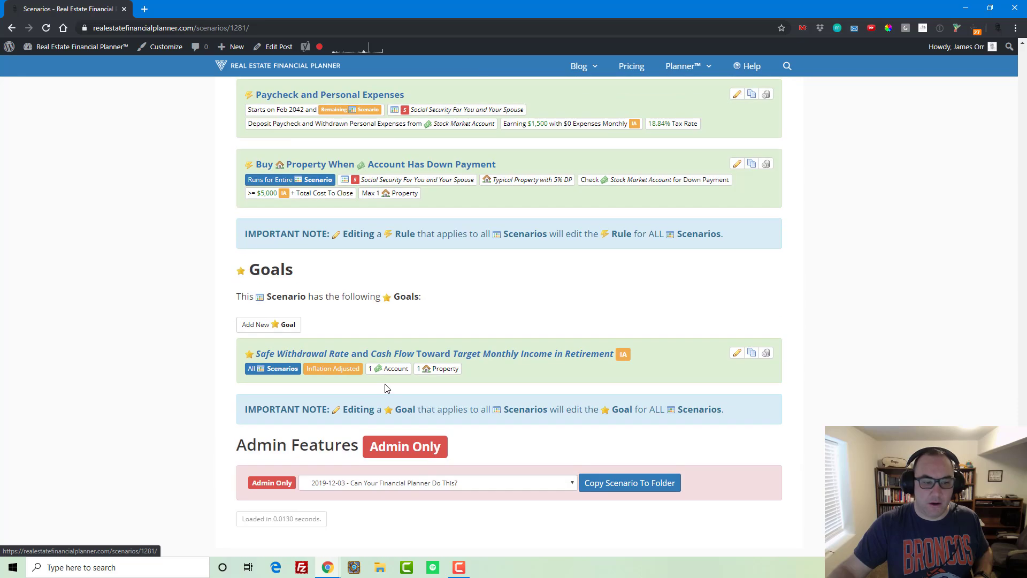
scroll(342, 337, "down", 4)
scroll(337, 354, "up", 6)
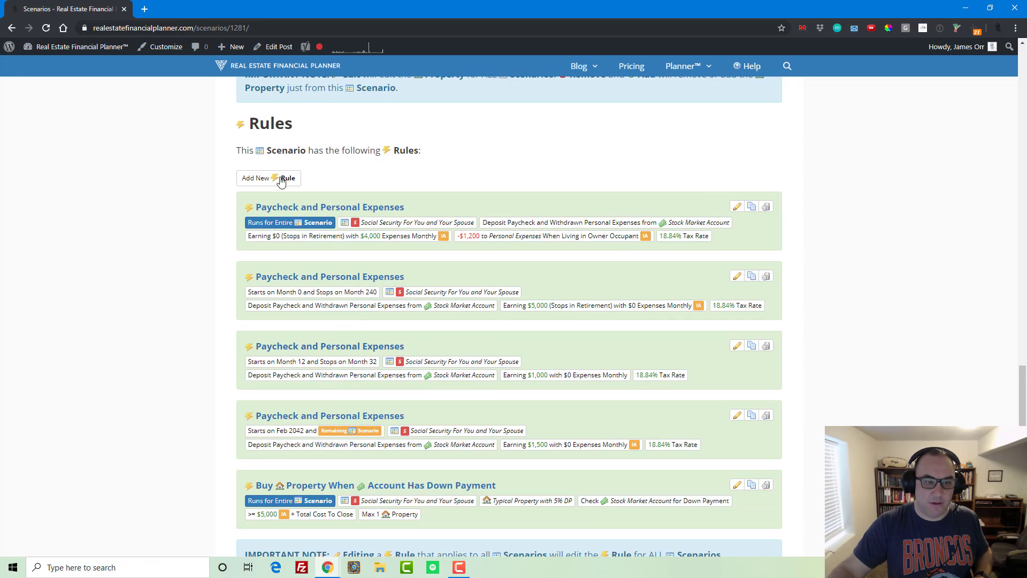
left_click(287, 177)
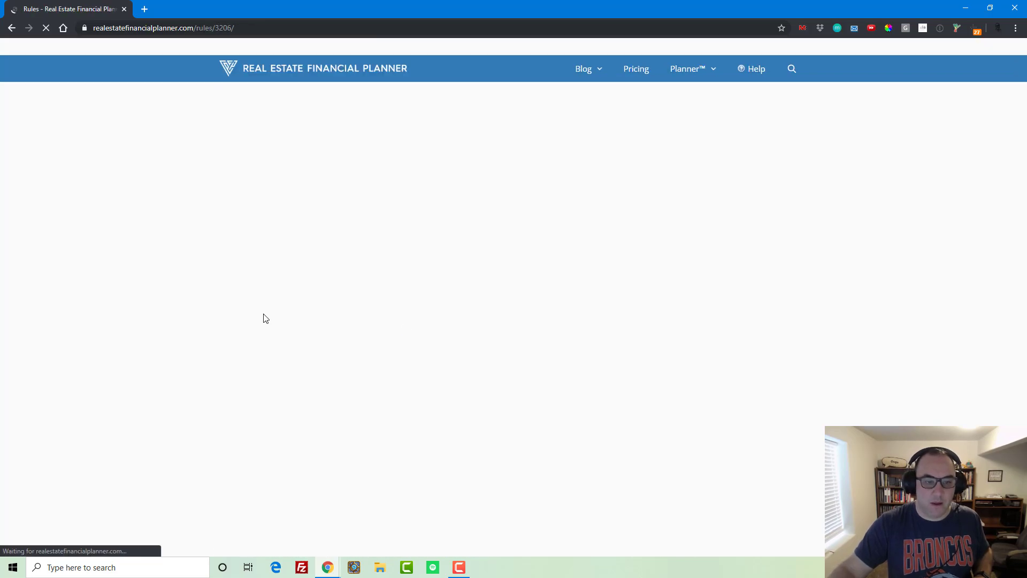
scroll(261, 325, "down", 6)
scroll(261, 325, "down", 1)
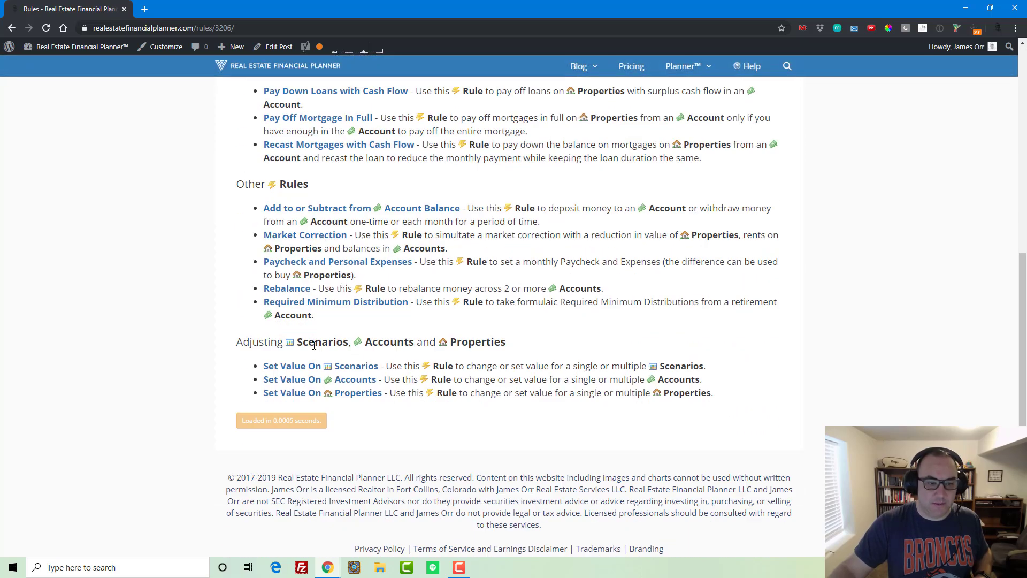
left_click(320, 235)
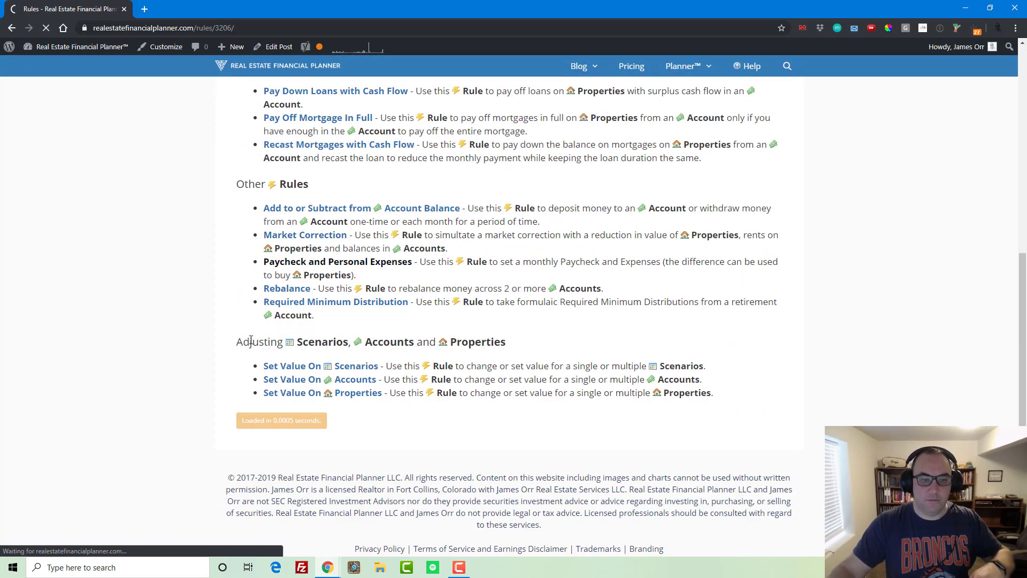
- Assign the new rule to [5] Social Security For You and Your Spouse, with Stock Market Account for paycheck deposits and personal expense withdrawals
scroll(208, 341, "down", 2)
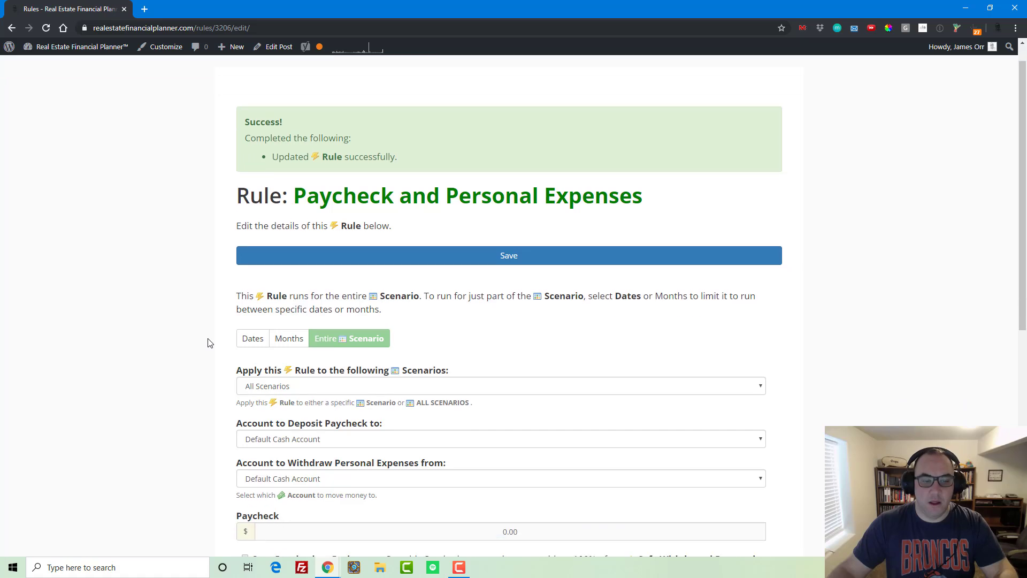
left_click(396, 311)
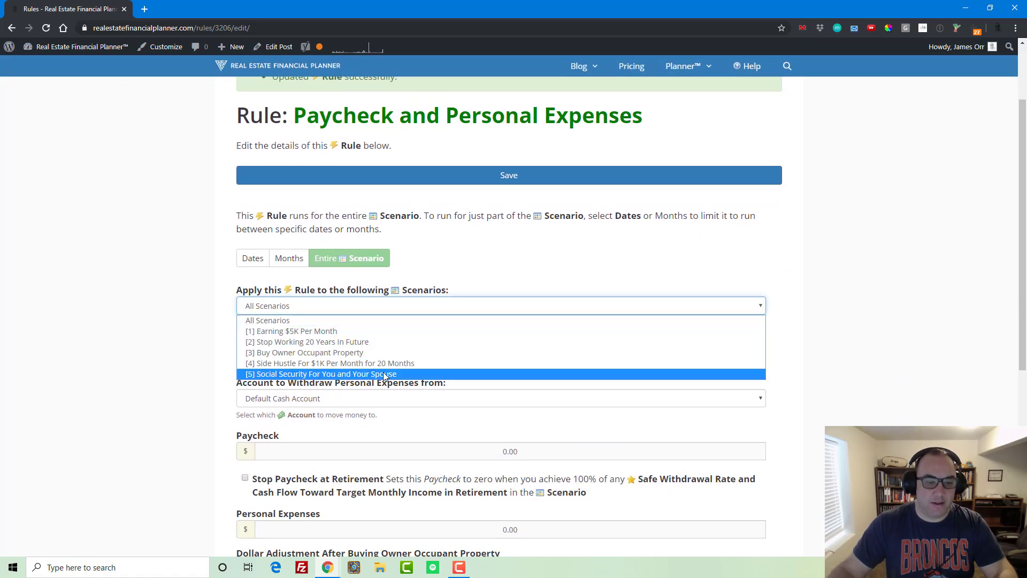
left_click(385, 371)
left_click(381, 361)
left_click(374, 382)
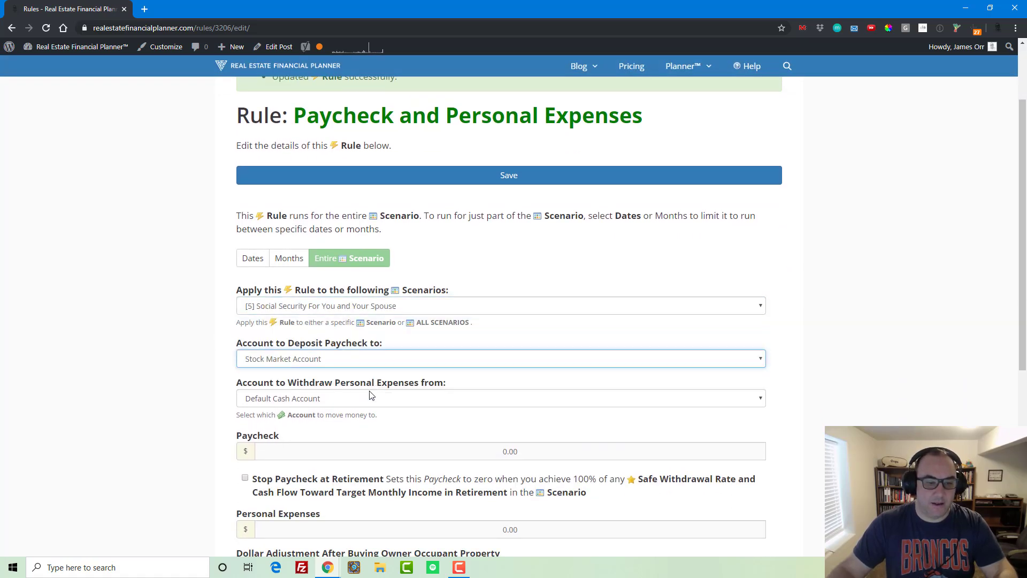
left_click(369, 398)
left_click(364, 424)
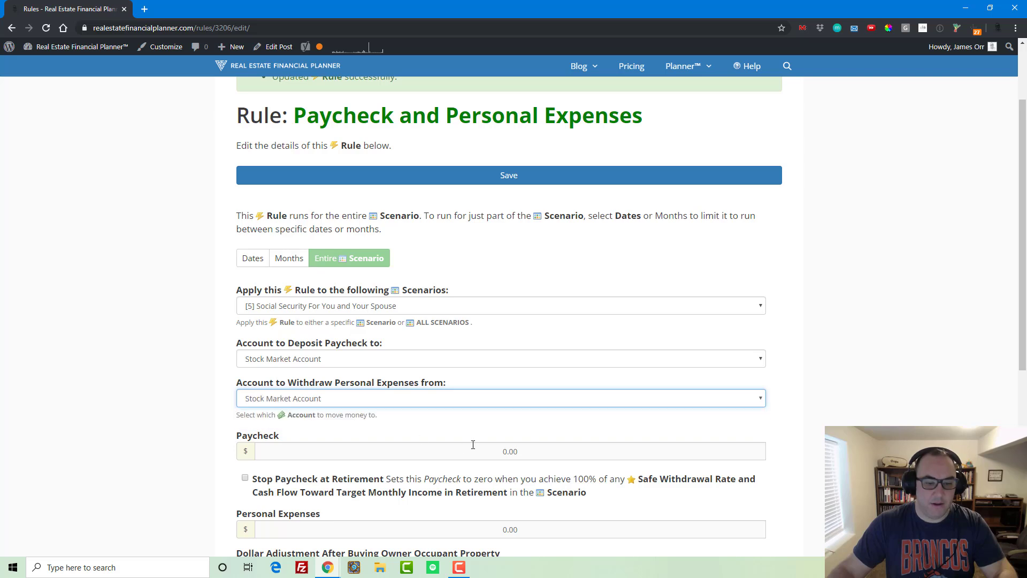
- Set the new rule's paycheck to $500.00, inflation adjusted, with an 18.84% tax rate
left_click(500, 450)
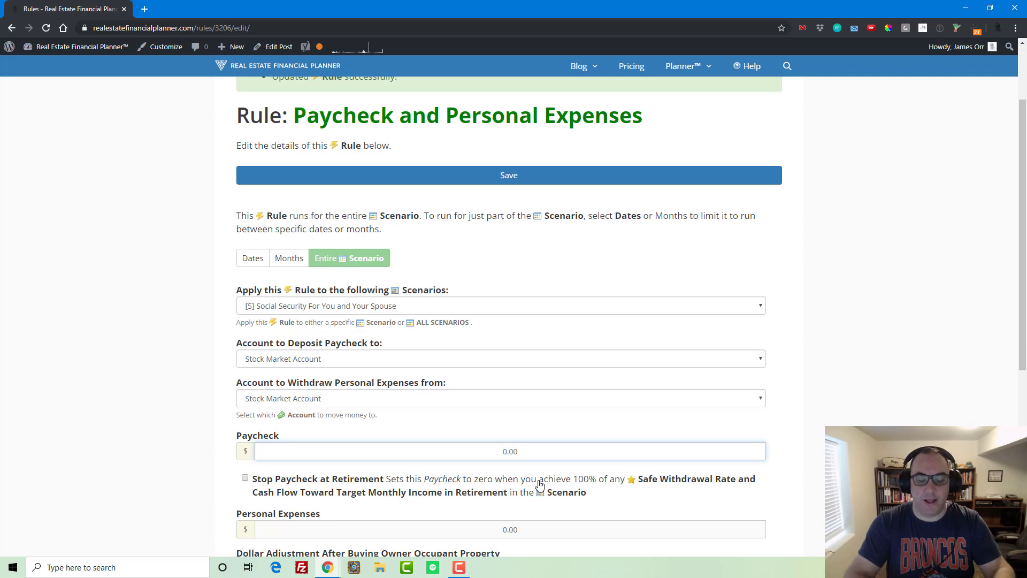
scroll(539, 485, "down", 3)
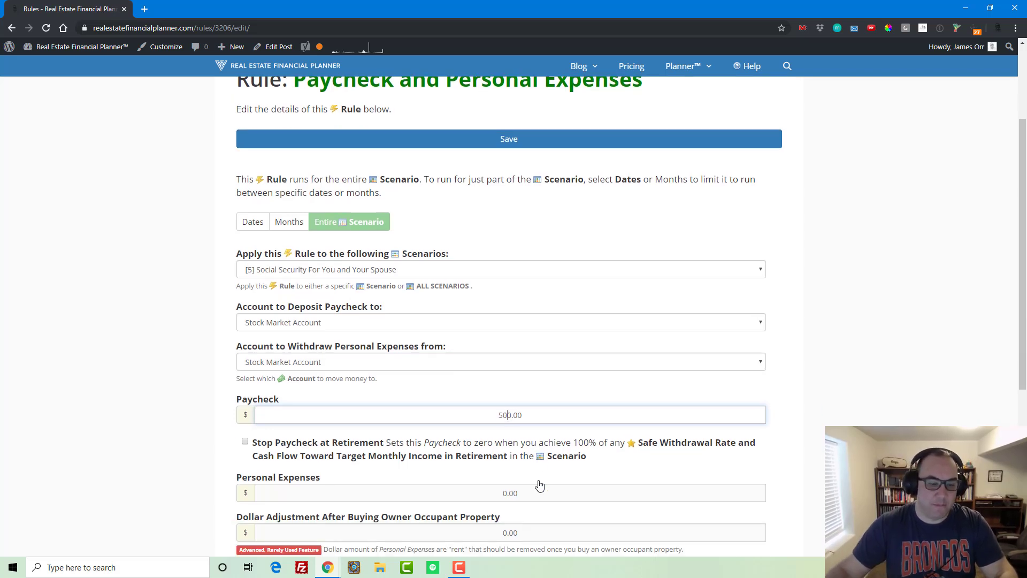
left_click(245, 449)
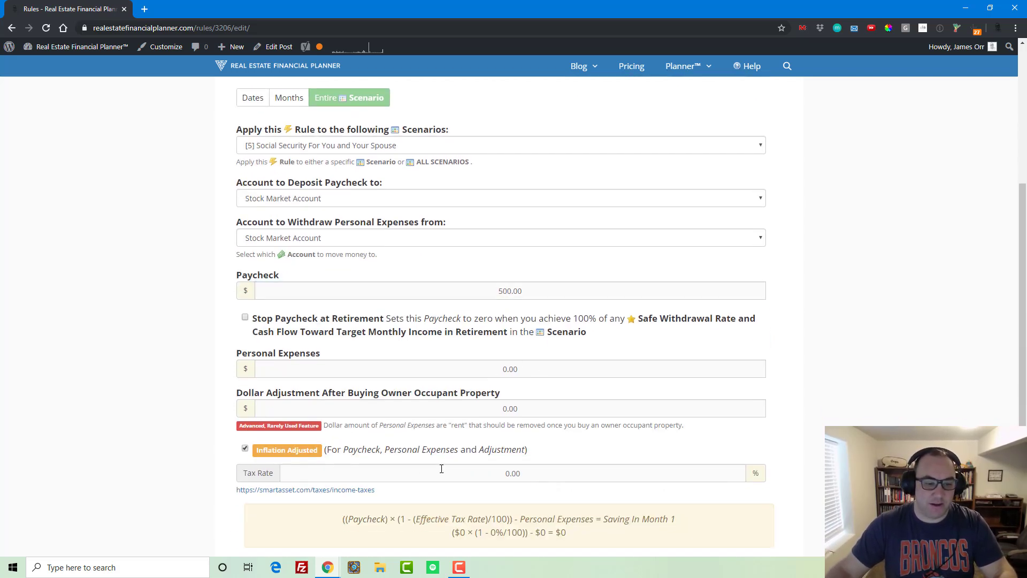
double_click(415, 464)
type("18.84")
key("Down")
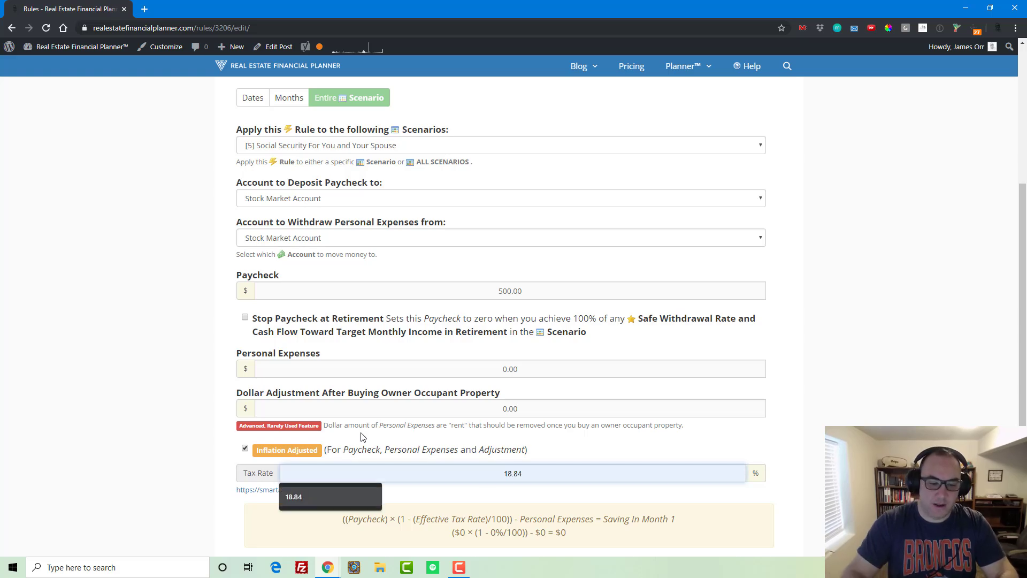
key("Tab")
- Limit the rule by dates with a start date of 09/01/2050 and no end date, and save it
scroll(368, 364, "up", 5)
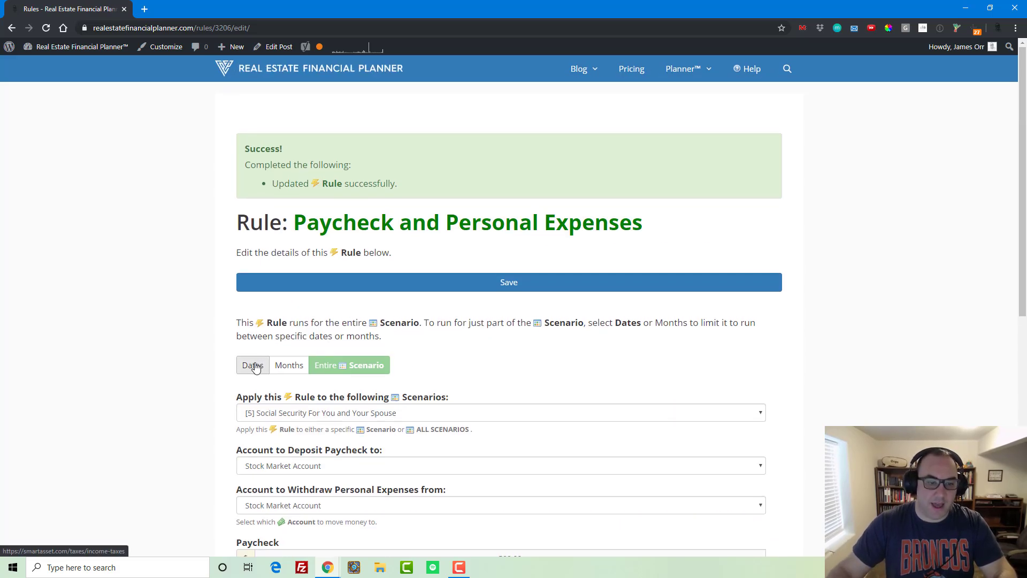
left_click(254, 366)
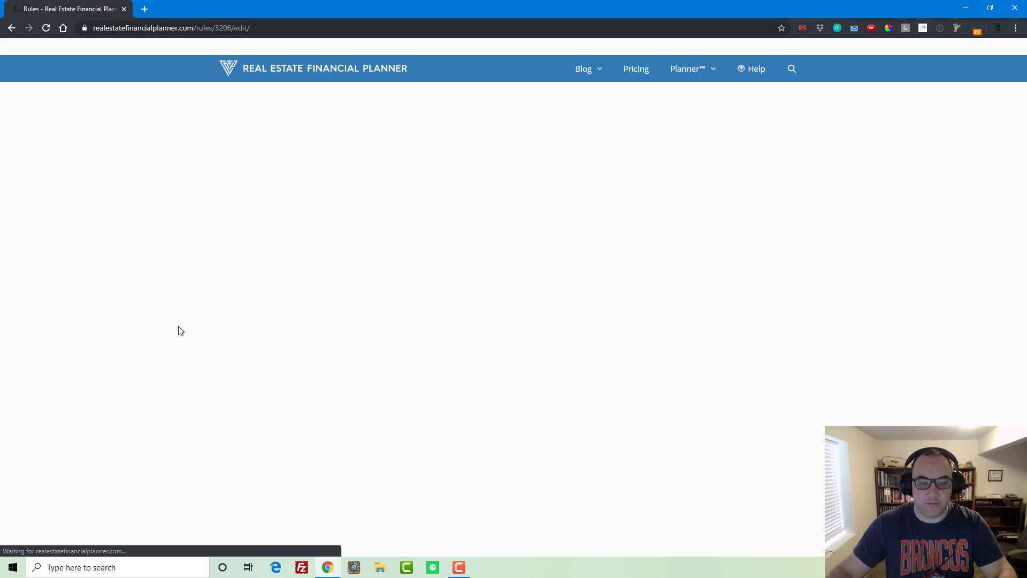
scroll(180, 331, "down", 5)
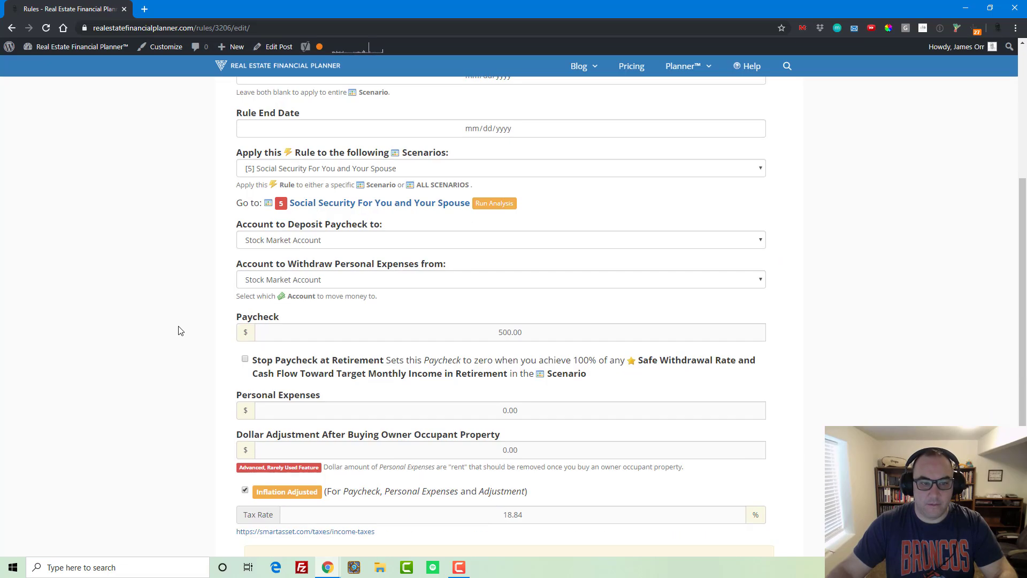
scroll(180, 330, "up", 4)
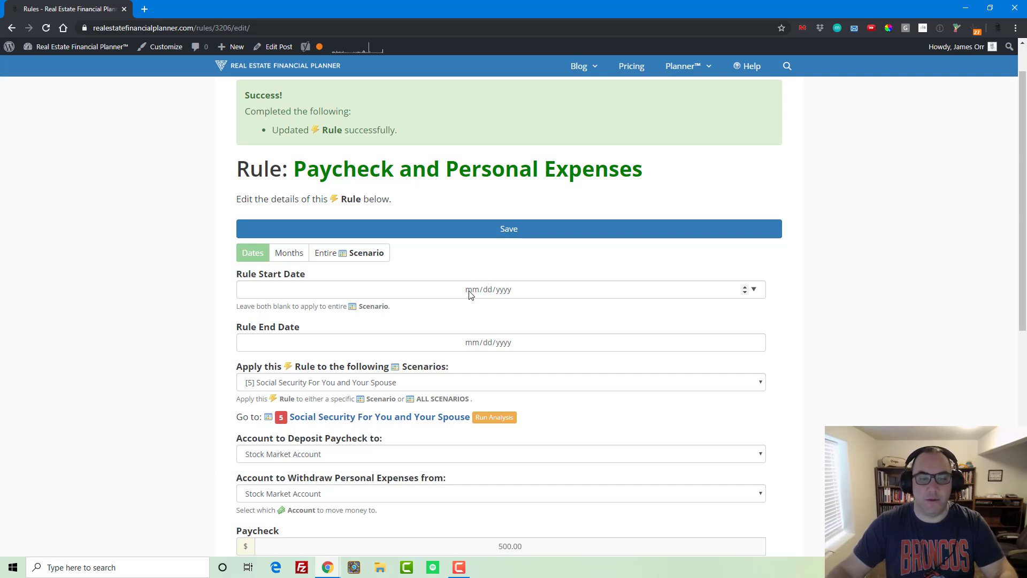
left_click(470, 294)
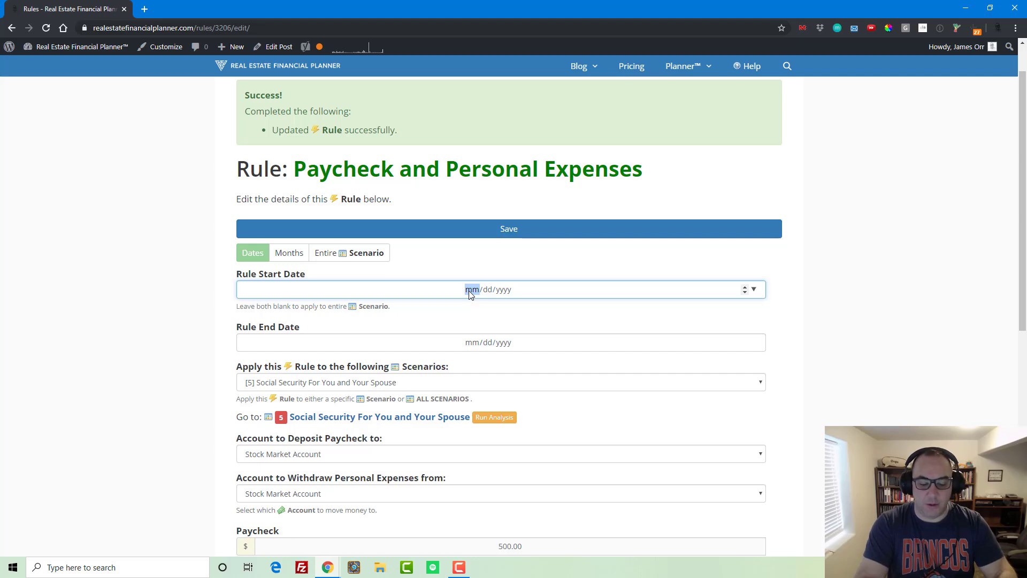
type("0901")
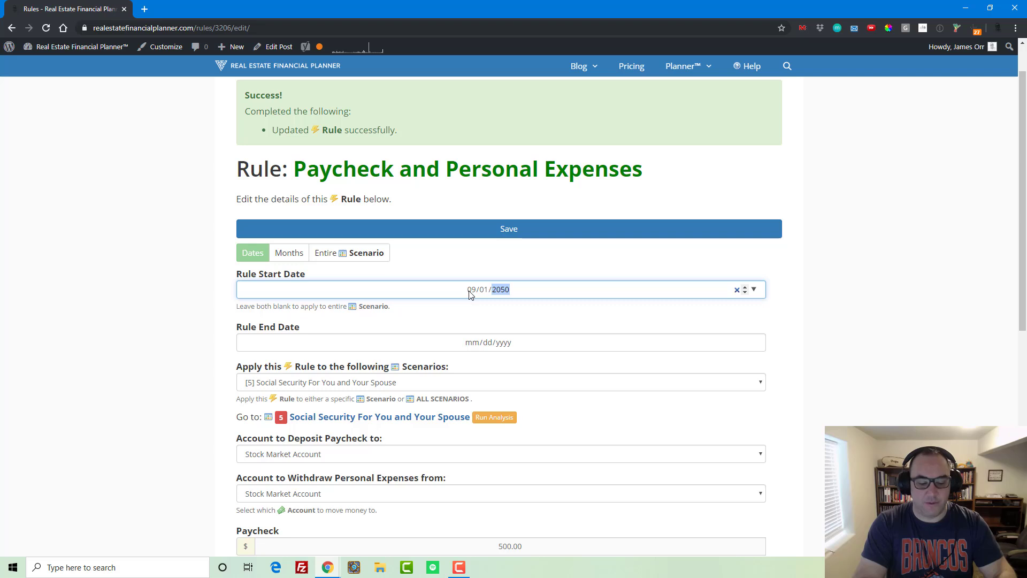
left_click(851, 290)
scroll(849, 296, "down", 2)
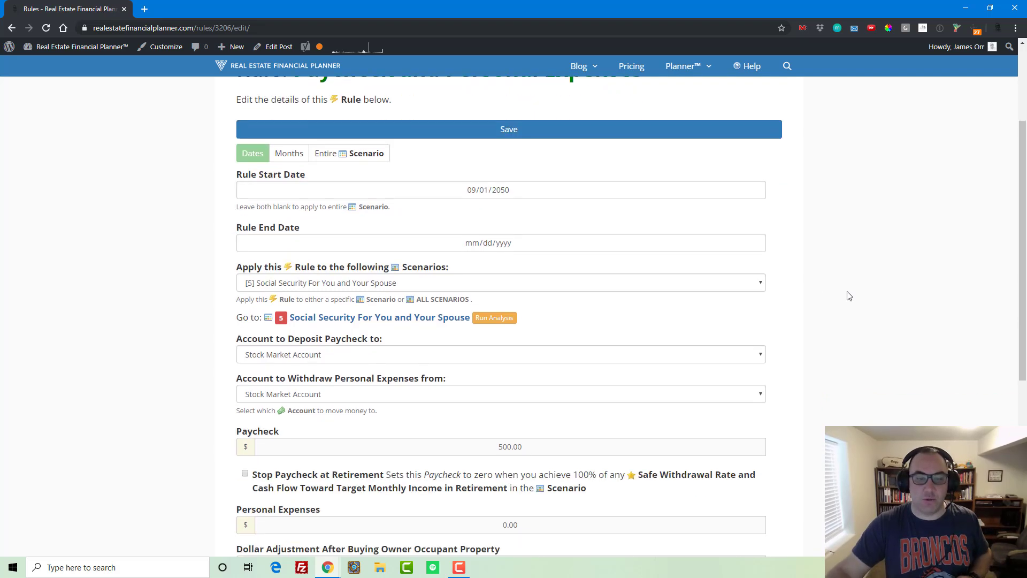
scroll(767, 392, "down", 1)
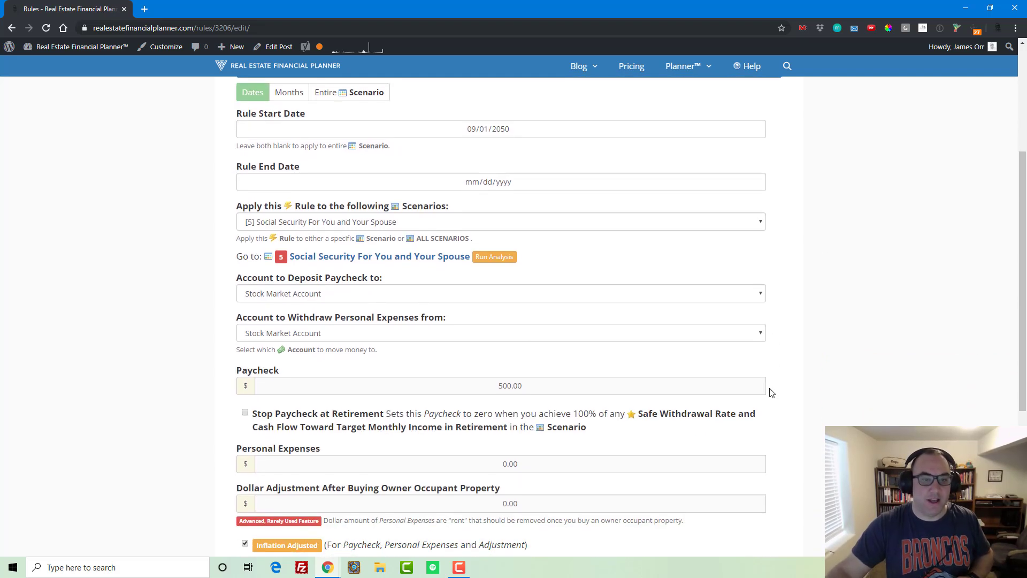
scroll(770, 390, "down", 5)
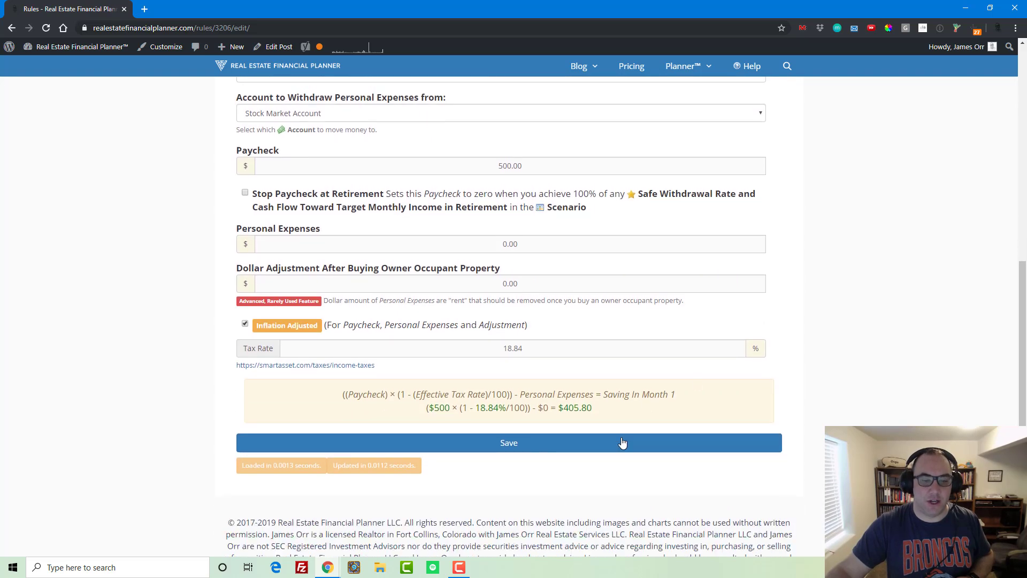
left_click(528, 403)
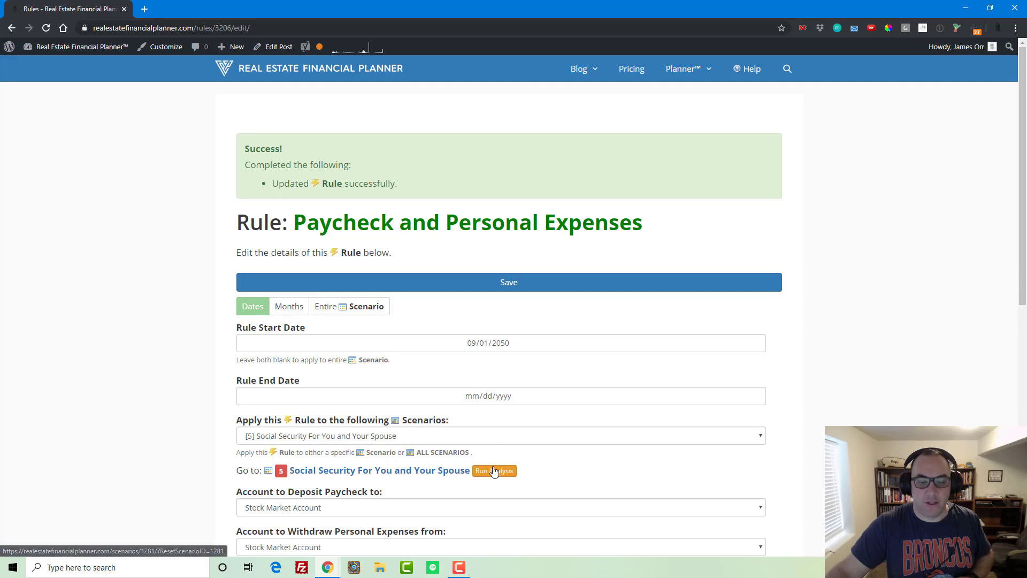
- Run the analysis for the Social Security For You and Your Spouse scenario and refresh the scenario list once it has processed
left_click(494, 474)
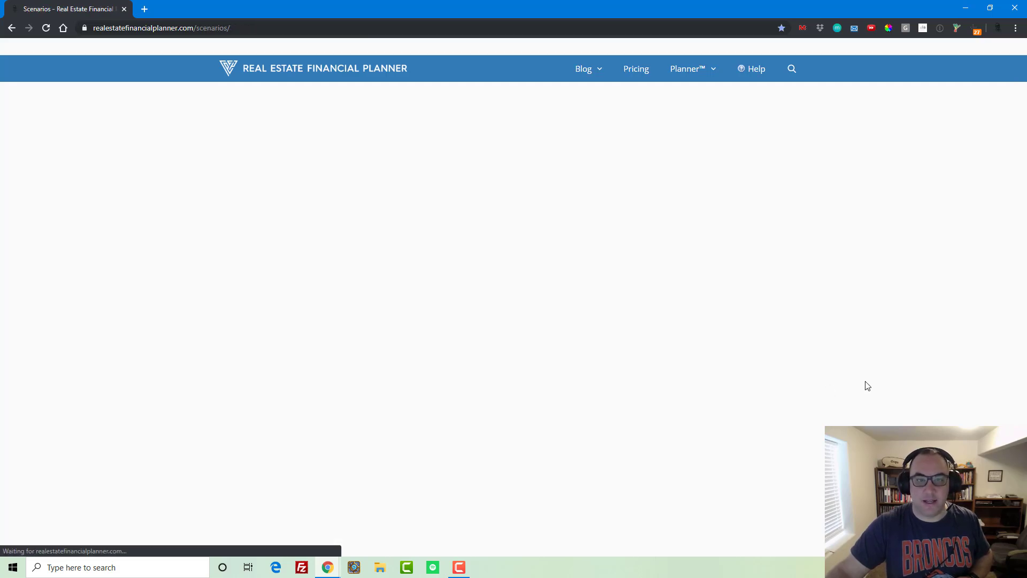
scroll(855, 297, "down", 3)
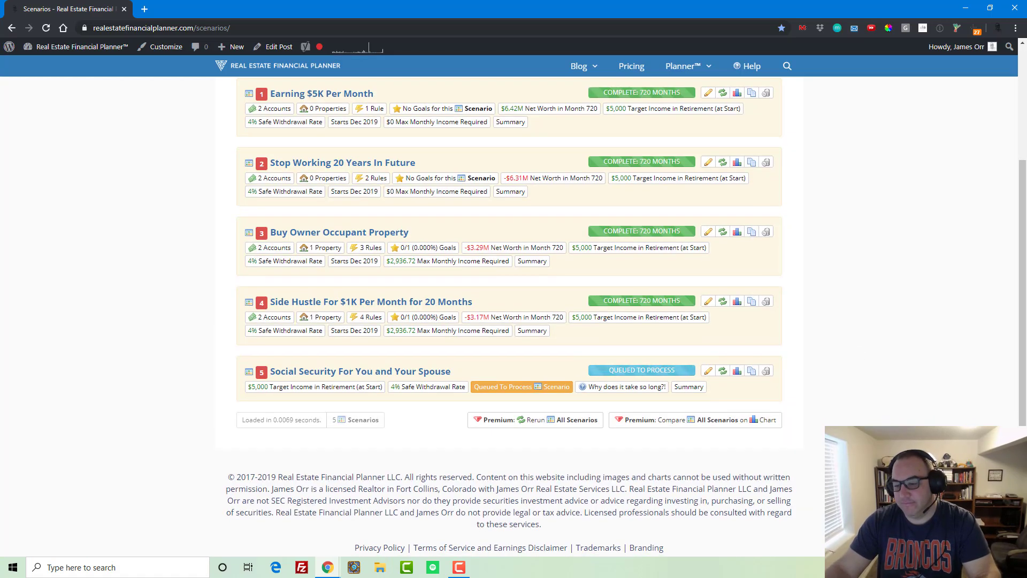
right_click(987, 567)
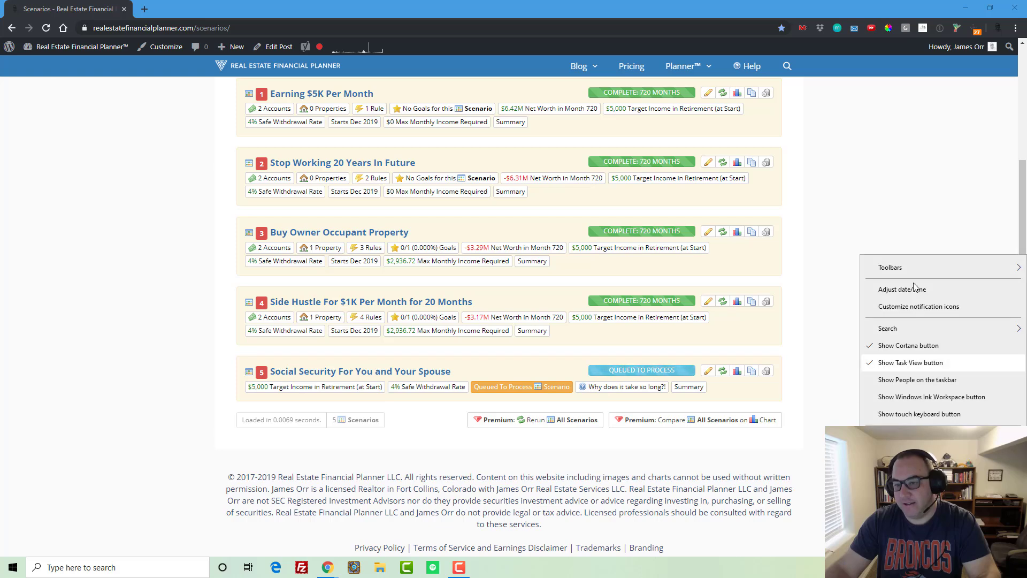
left_click(890, 202)
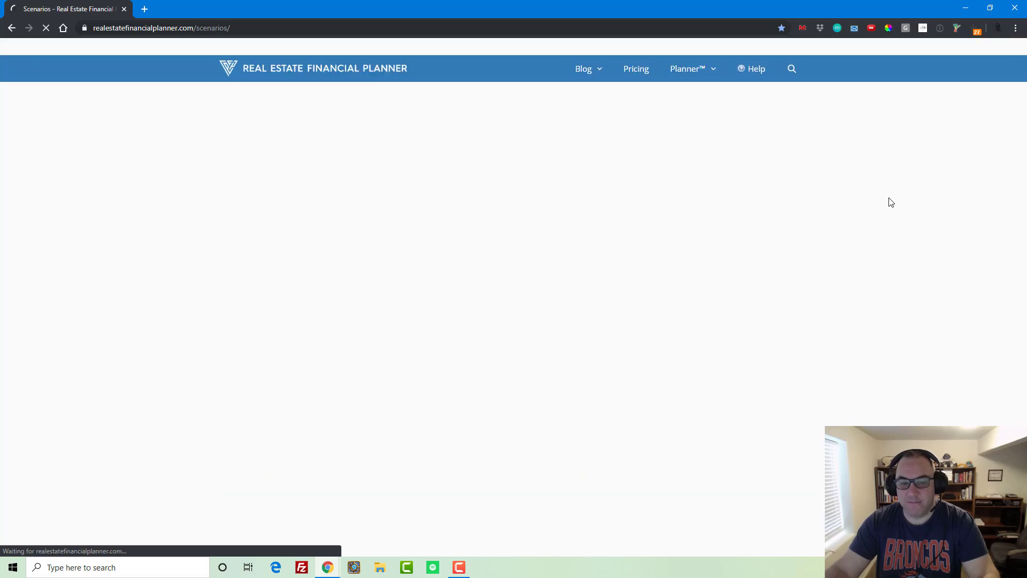
- Open the net worth chart of scenario 5 in a separate tab and inspect its values in the late months
right_click(738, 372)
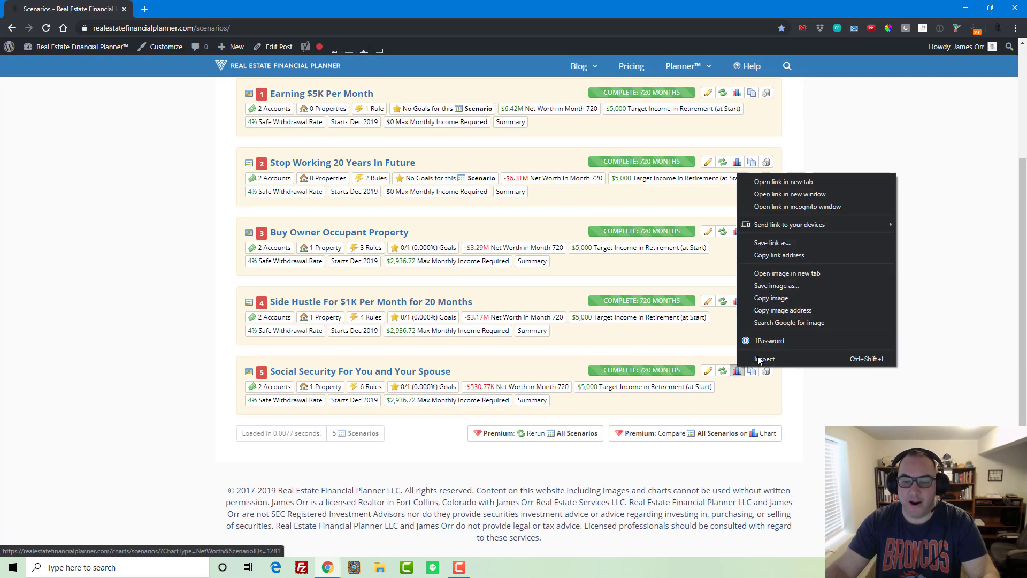
left_click(791, 181)
left_click(191, 6)
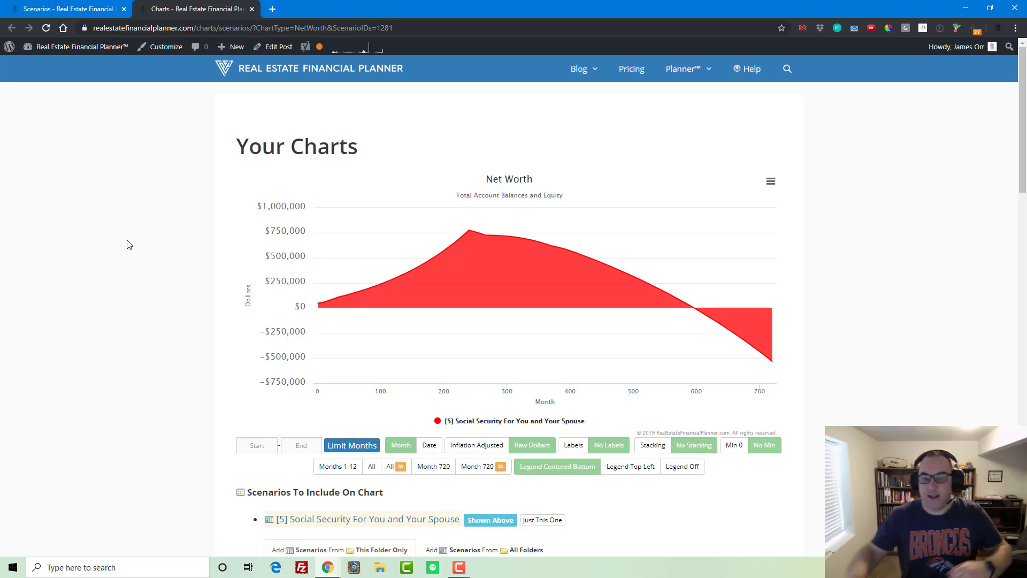
mouse_move(695, 310)
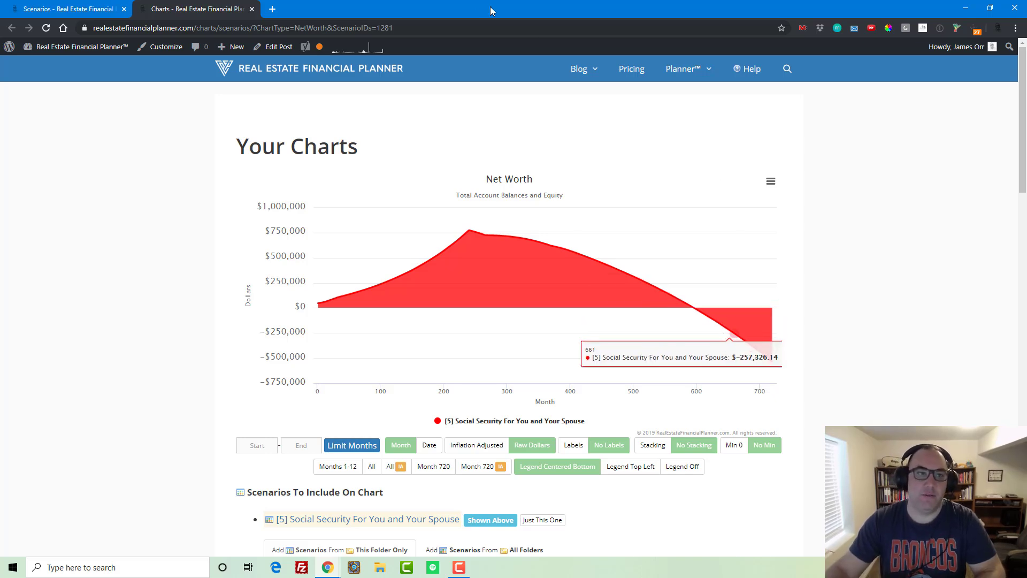
- Calculate 600/12 in a new browser tab to convert the months to years, and return to the chart
left_click(273, 10)
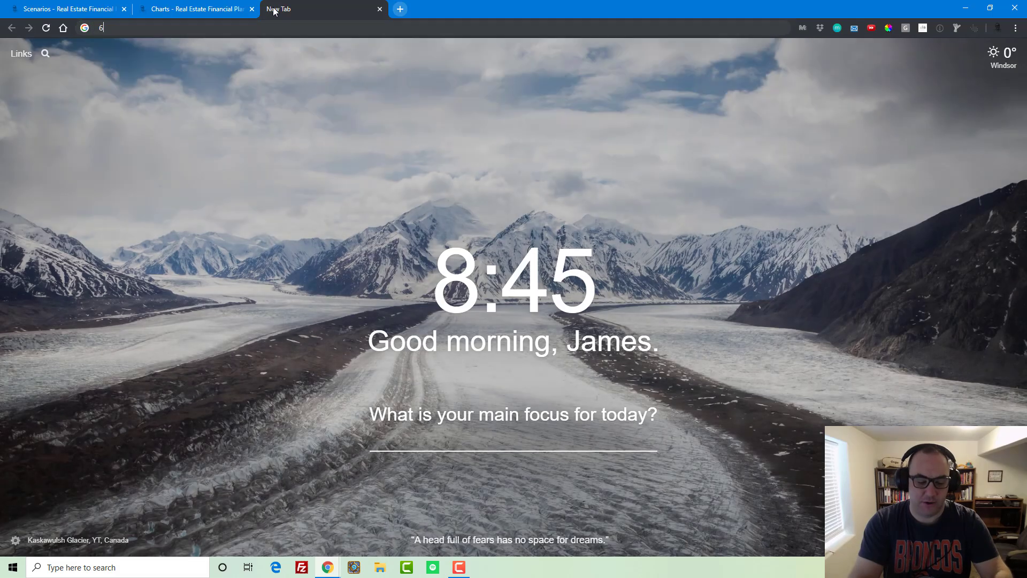
type("600/12")
key("ctrl+a")
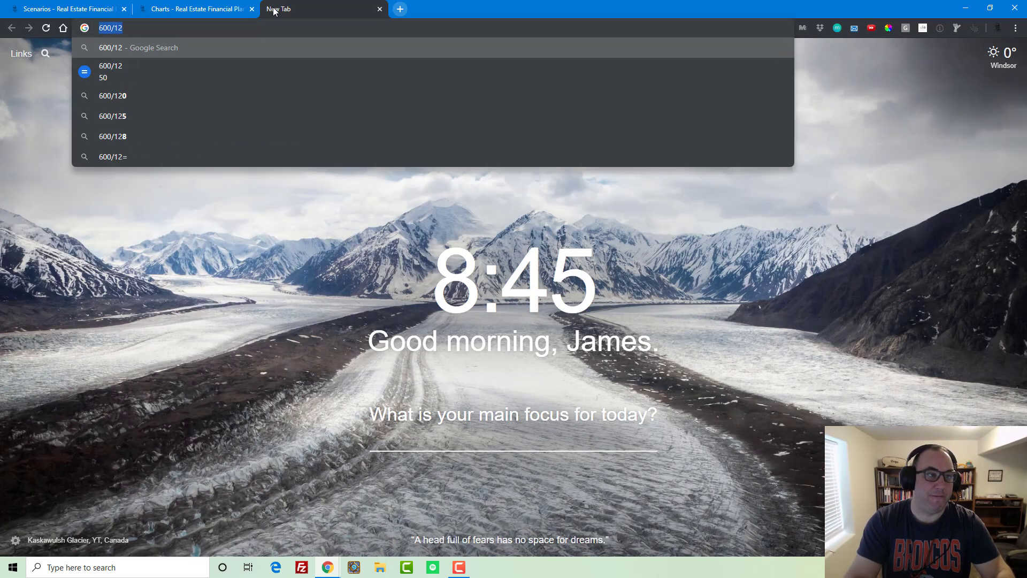
key("BackSpace")
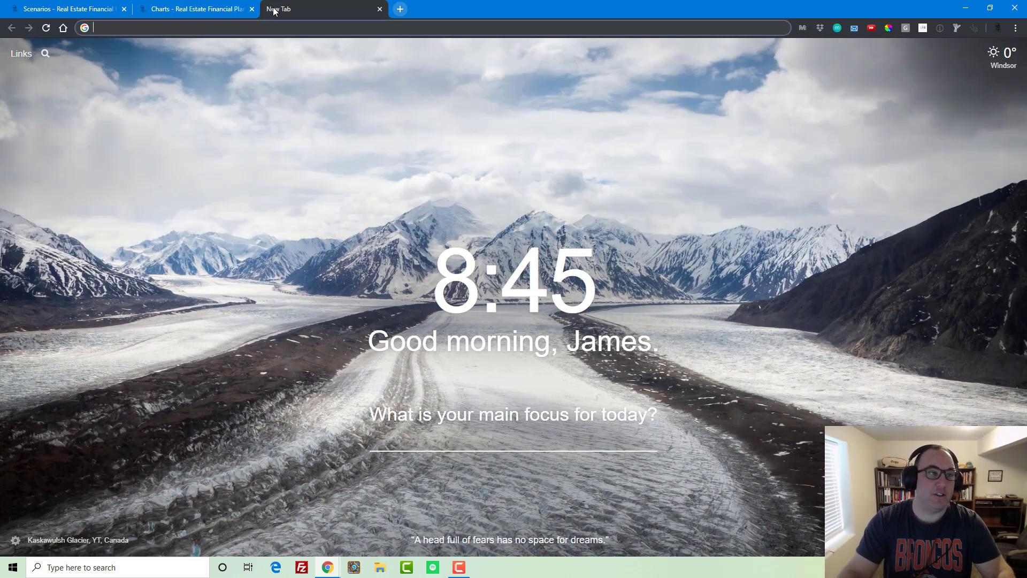
left_click(380, 9)
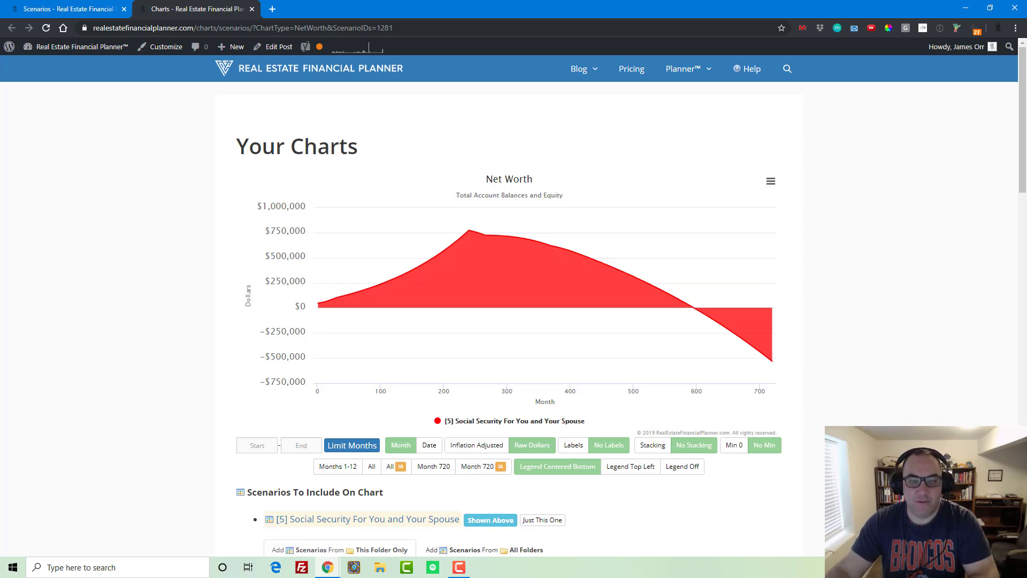
- Find the Gross Paychecks variable among the scenario charts and display its chart for scenario 5
scroll(777, 404, "down", 20)
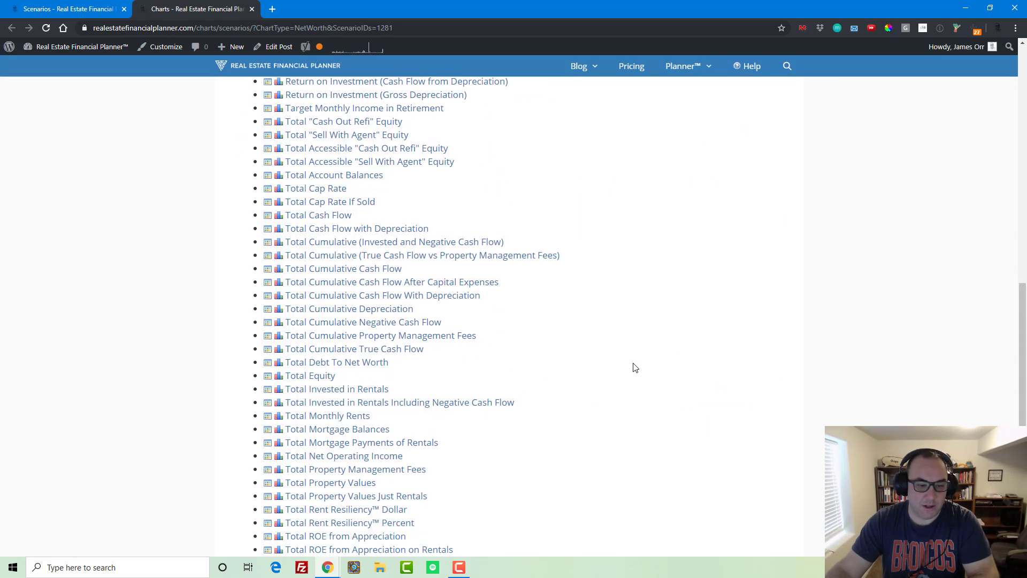
scroll(634, 367, "down", 6)
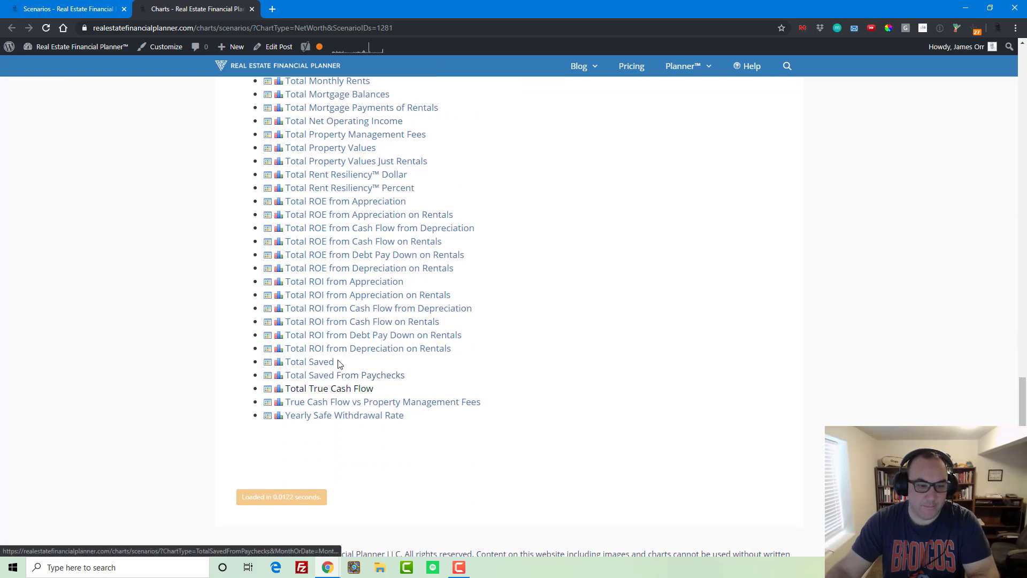
scroll(338, 364, "up", 6)
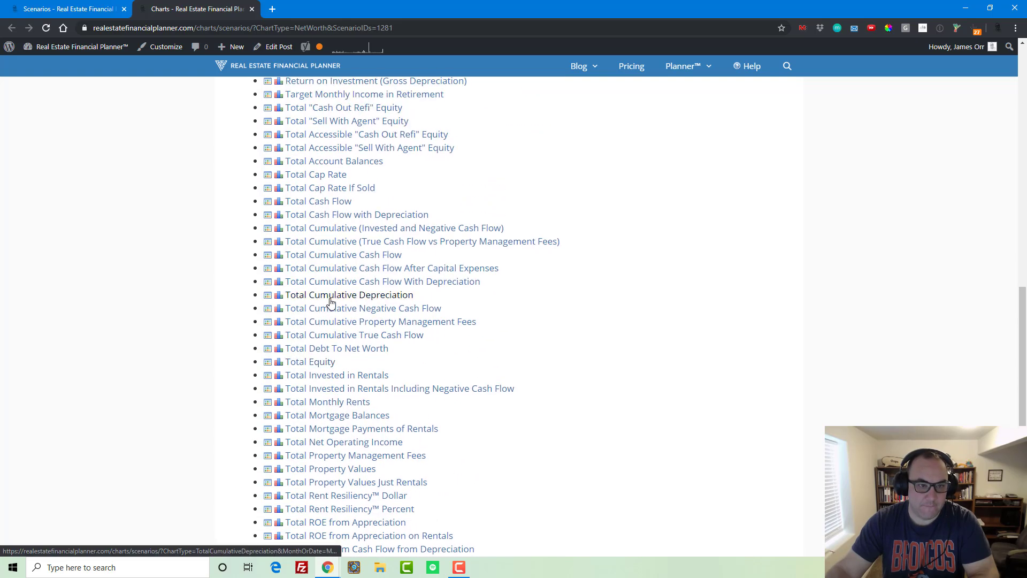
scroll(342, 375, "up", 3)
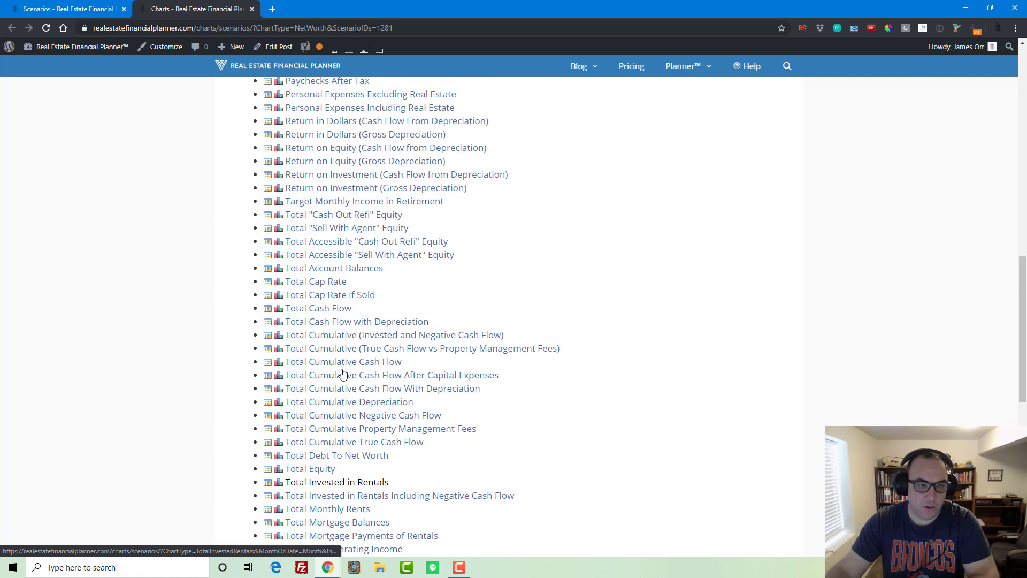
scroll(342, 375, "up", 2)
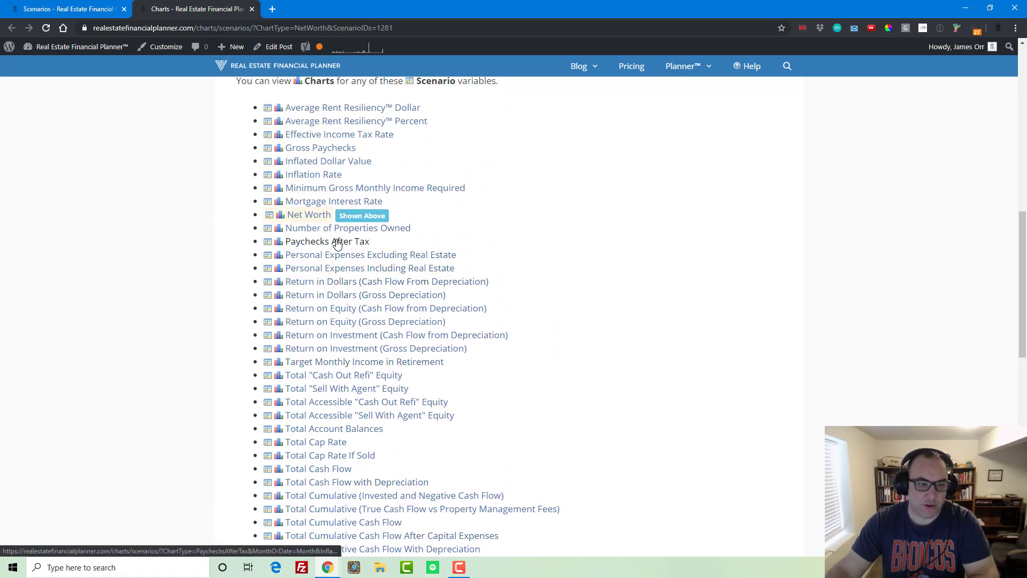
left_click(323, 148)
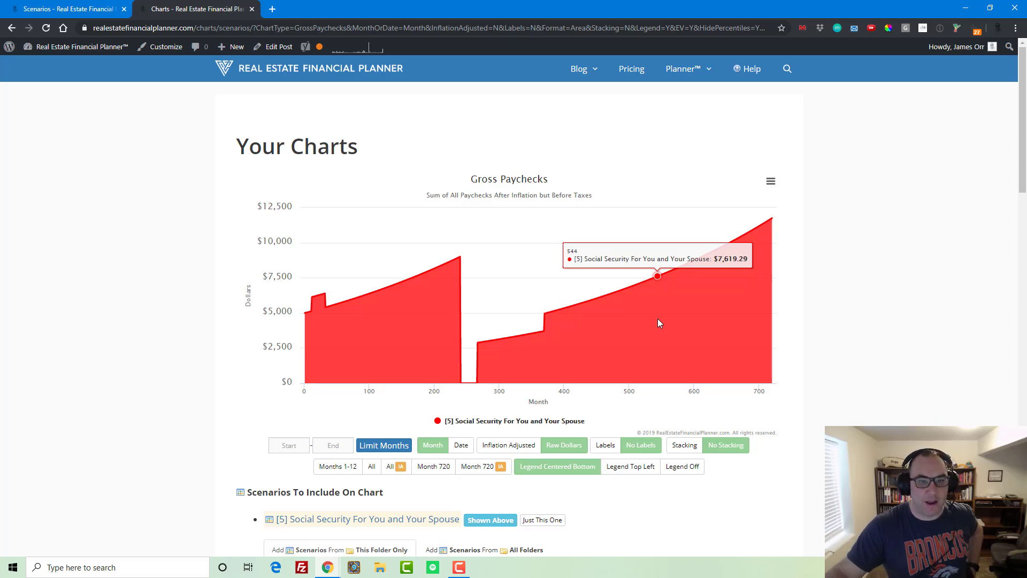
- Look over the remaining scenario chart variables and close the chart page to return to the scenario list
scroll(659, 323, "down", 6)
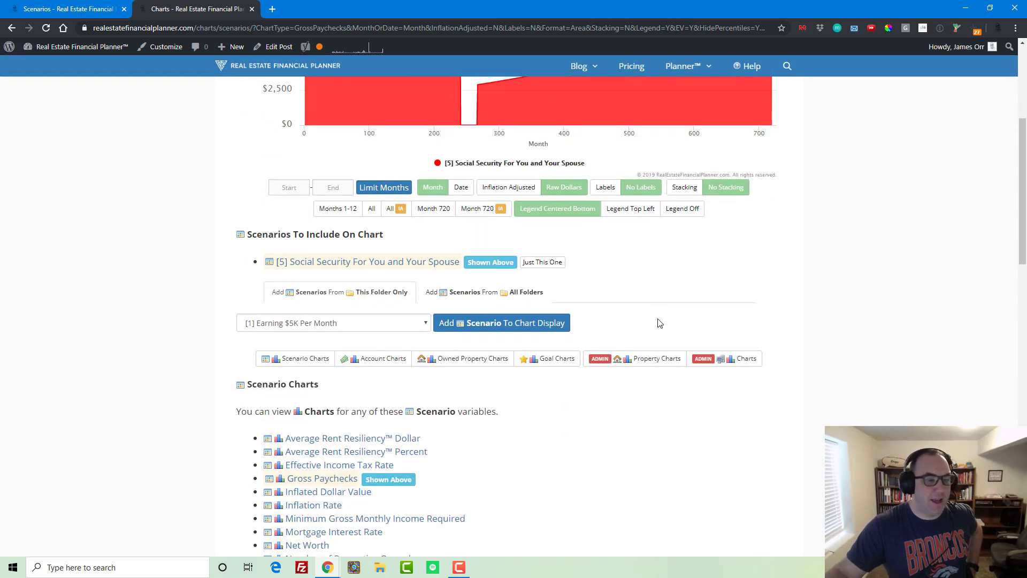
scroll(659, 323, "down", 3)
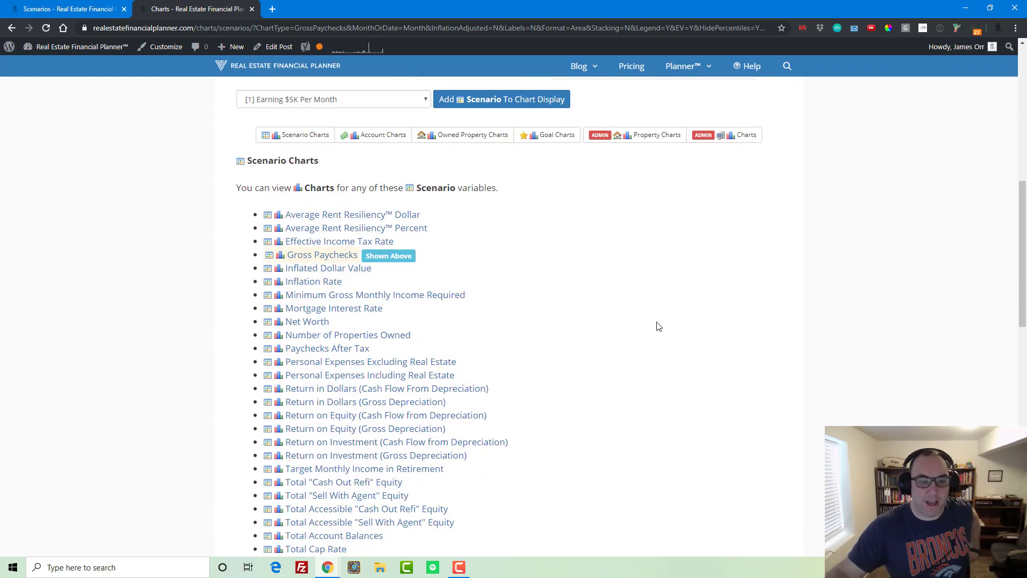
scroll(637, 319, "up", 10)
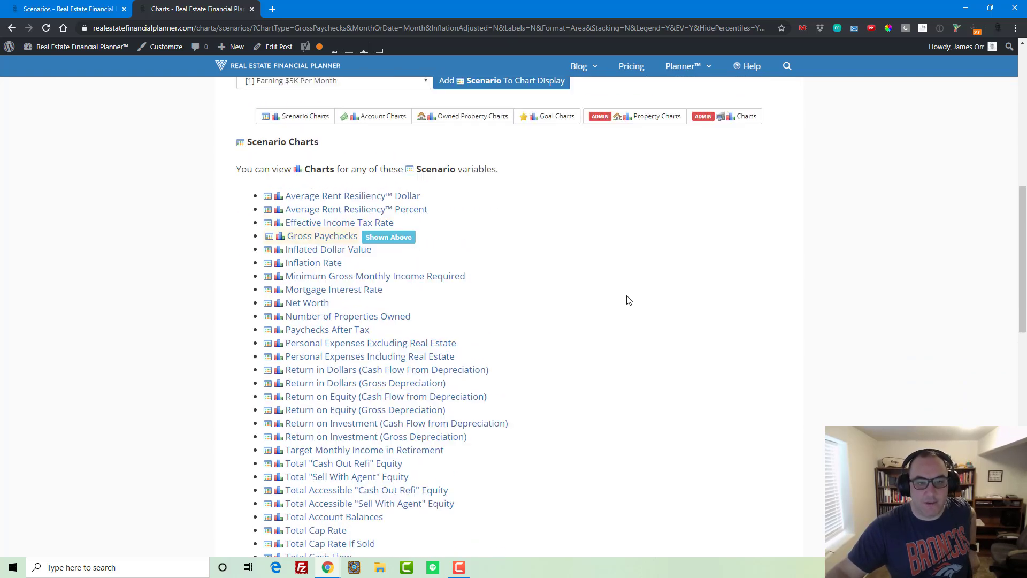
left_click(252, 9)
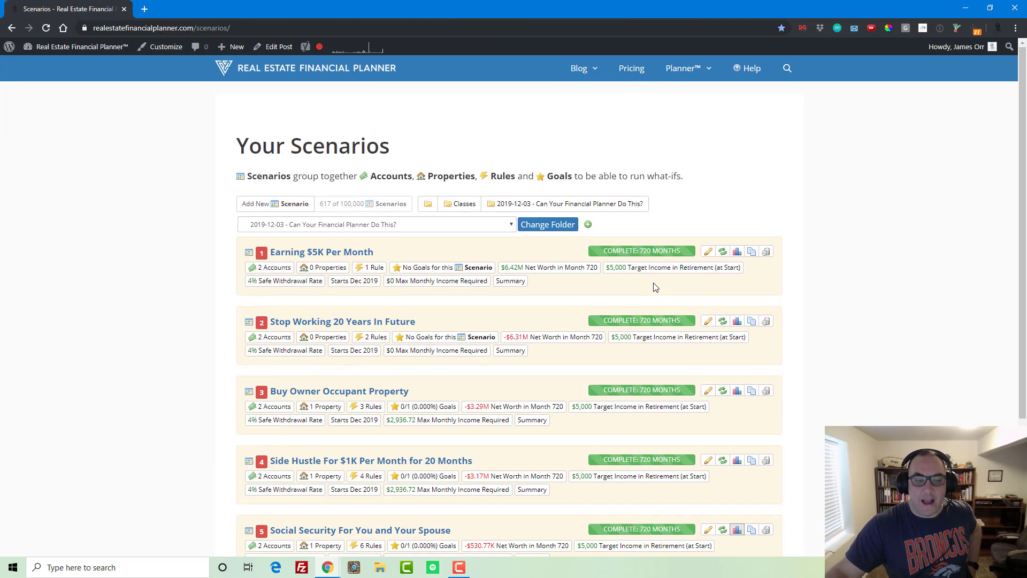
- Duplicate the Social Security For You and Your Spouse scenario, remove the COPY prefix from the duplicate's name and renumber it [6]
scroll(656, 288, "down", 4)
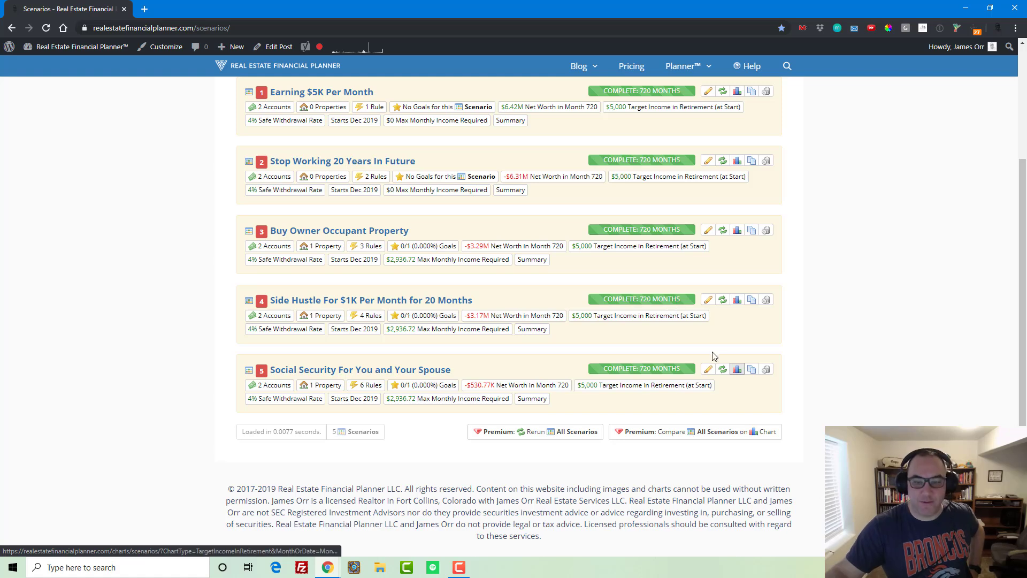
left_click(750, 374)
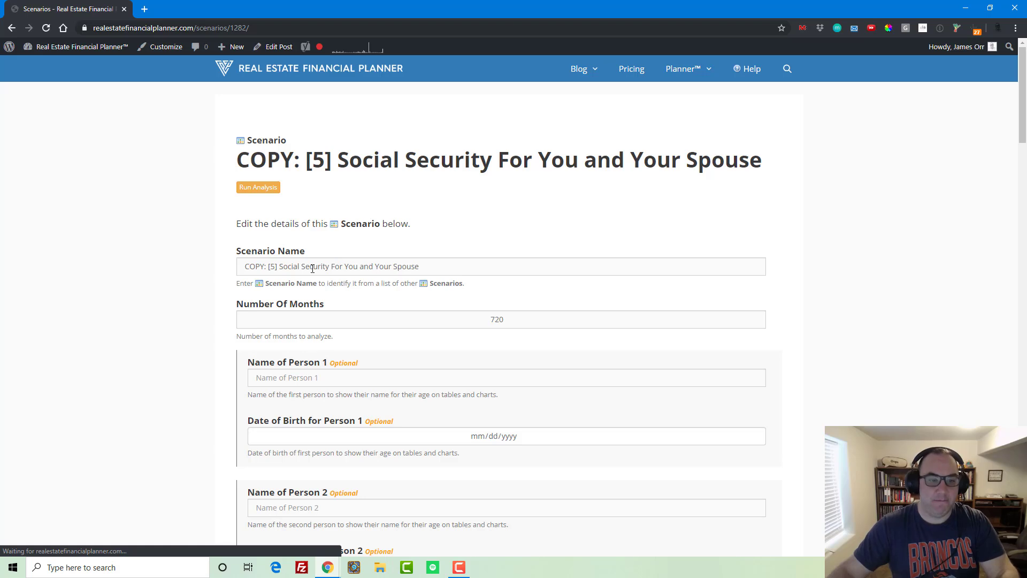
left_click(313, 267)
key("Home")
key("Delete")
key("Delete")
key("Delete")
key("Delete")
key("Delete")
key("Delete")
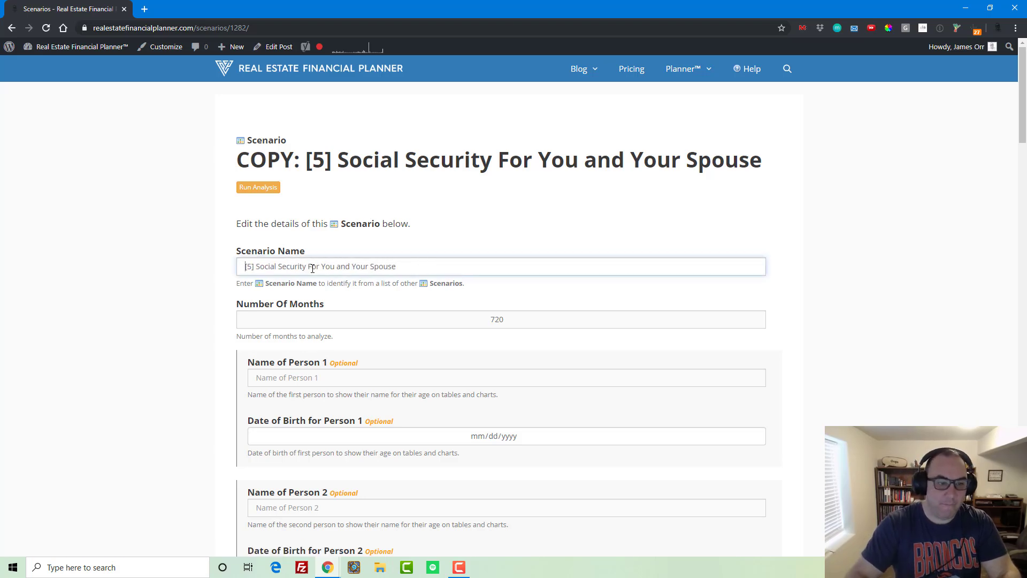
key("Delete")
type("6")
- Change the rest of the new scenario's name to "Variable Stock Market Rate of Return" and save the scenario
key("End")
key("ctrl+shift+Left")
key("ctrl+shift+Left")
key("ctrl+shift+Left")
key("ctrl+shift+Left")
key("ctrl+shift+Left")
key("ctrl+shift+Left")
key("ctrl+shift+Left")
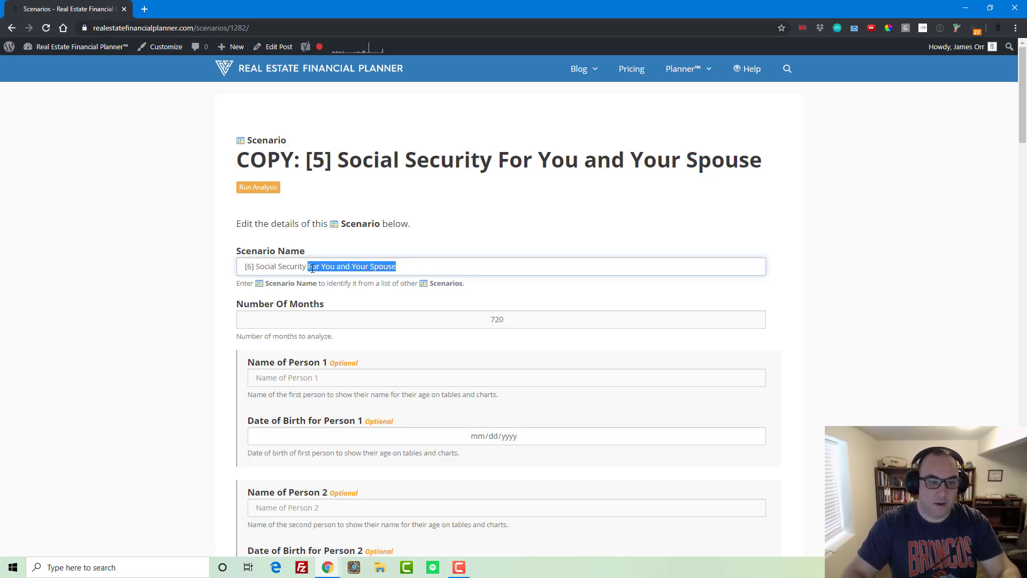
type("Variable")
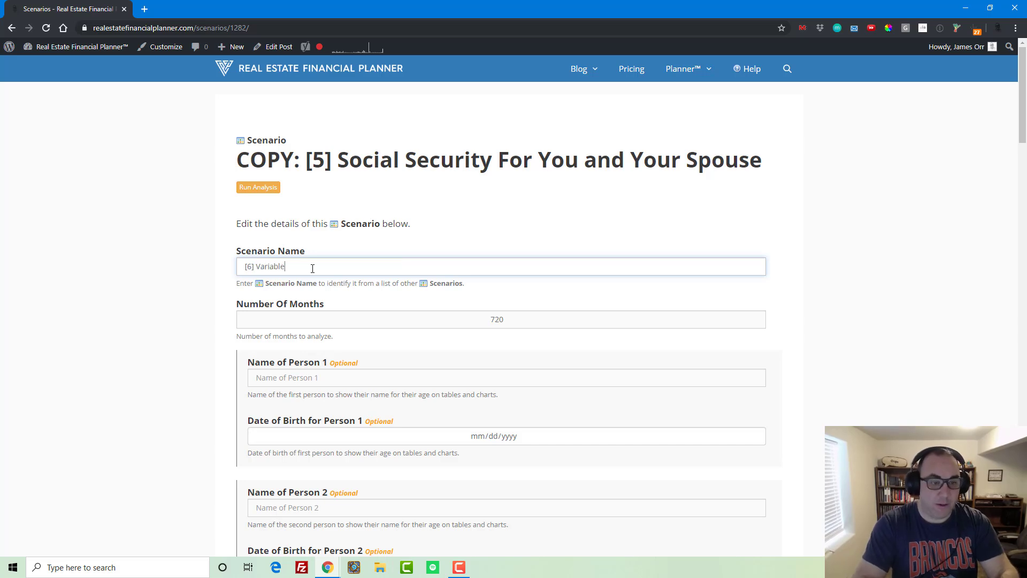
type(" Stock Market Rat")
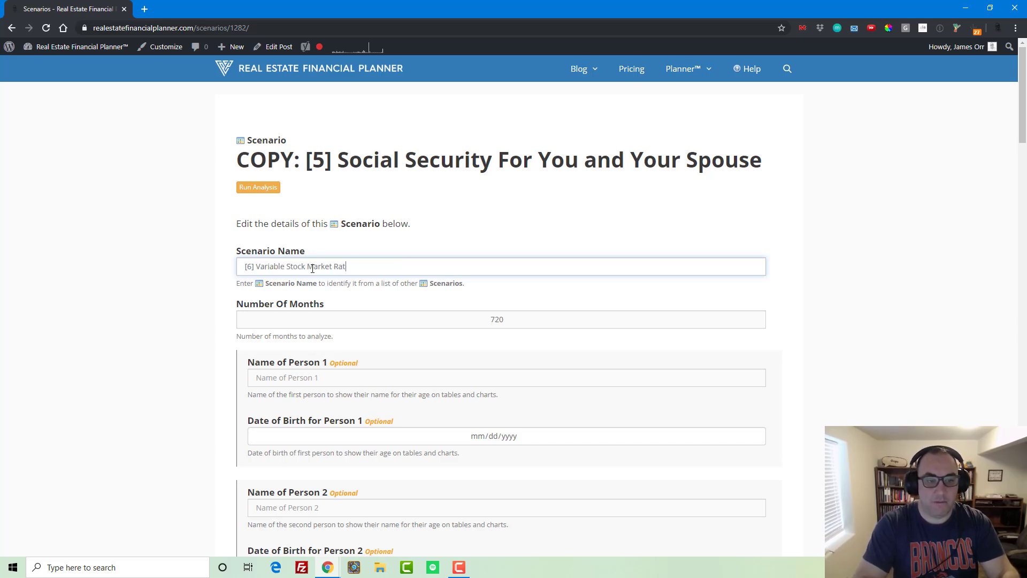
type("e of Return")
scroll(480, 423, "down", 8)
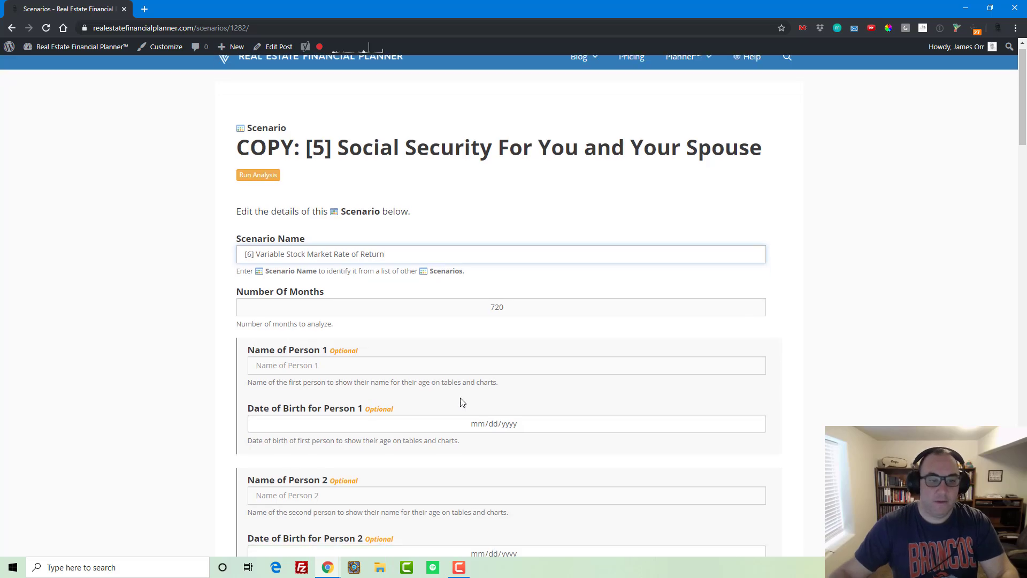
scroll(480, 422, "down", 5)
left_click(509, 441)
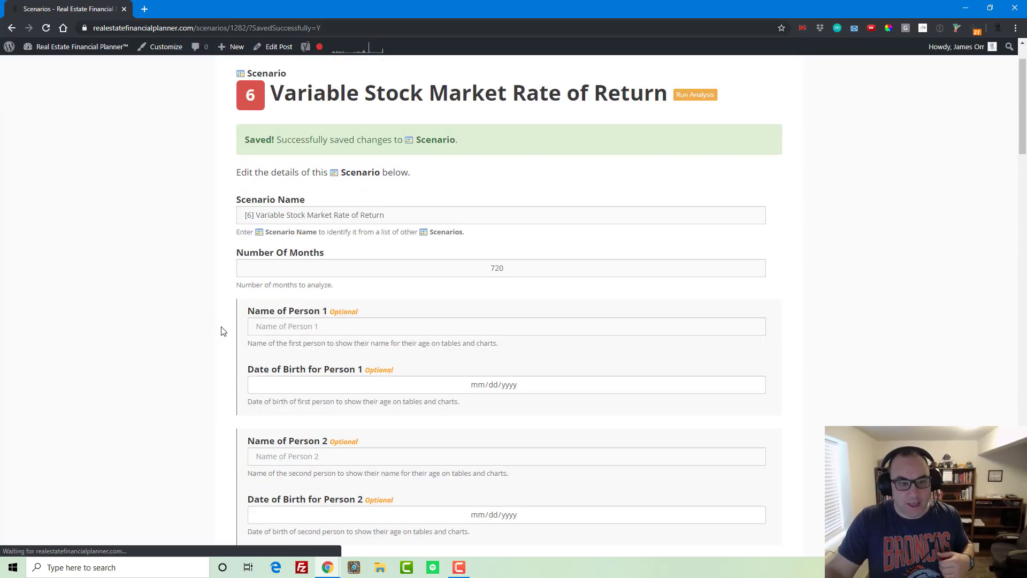
- Add a new rule of type Set Value On Accounts to the Variable Stock Market Rate of Return scenario
scroll(254, 376, "down", 12)
scroll(254, 376, "down", 20)
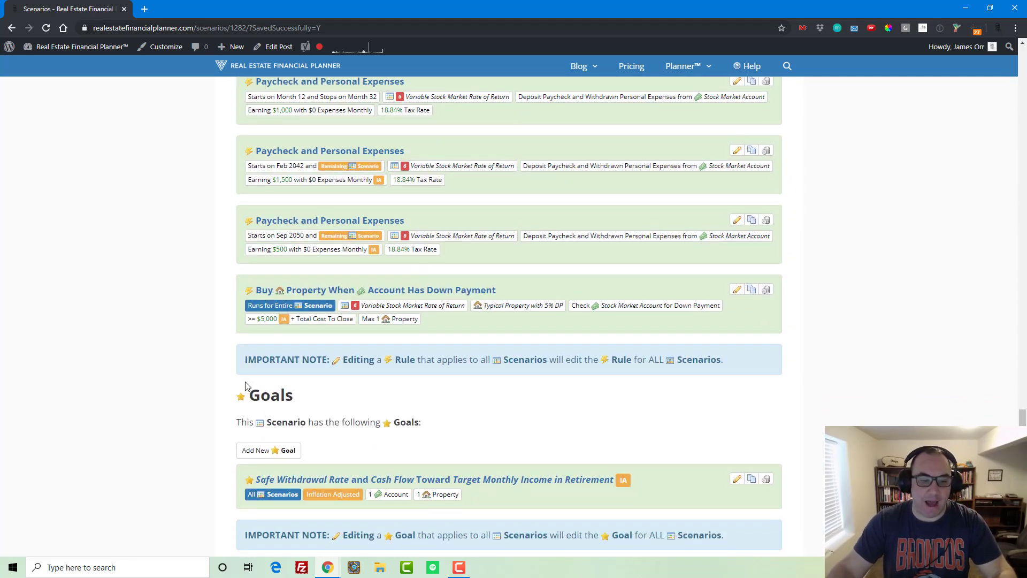
scroll(255, 364, "up", 10)
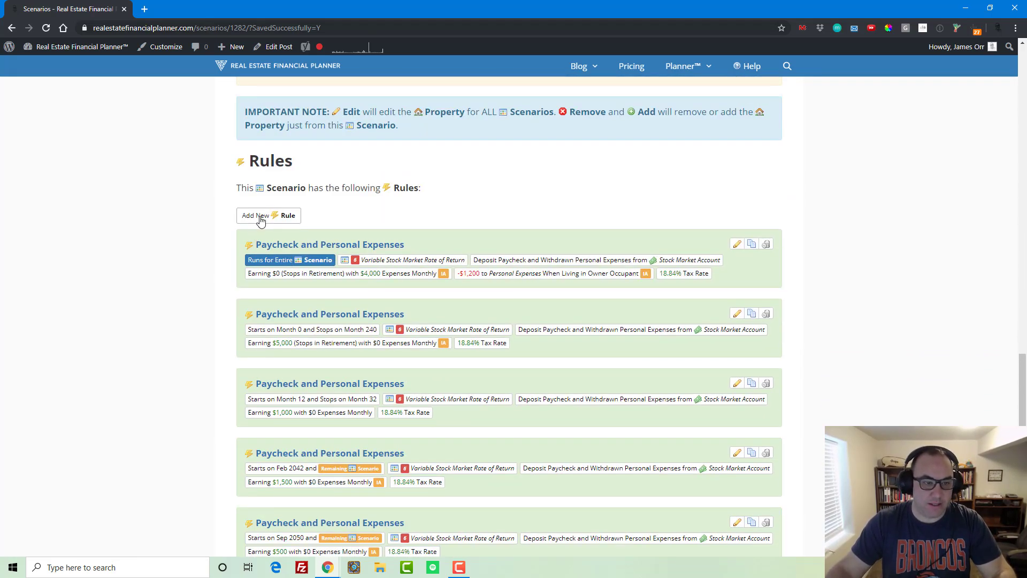
left_click(268, 215)
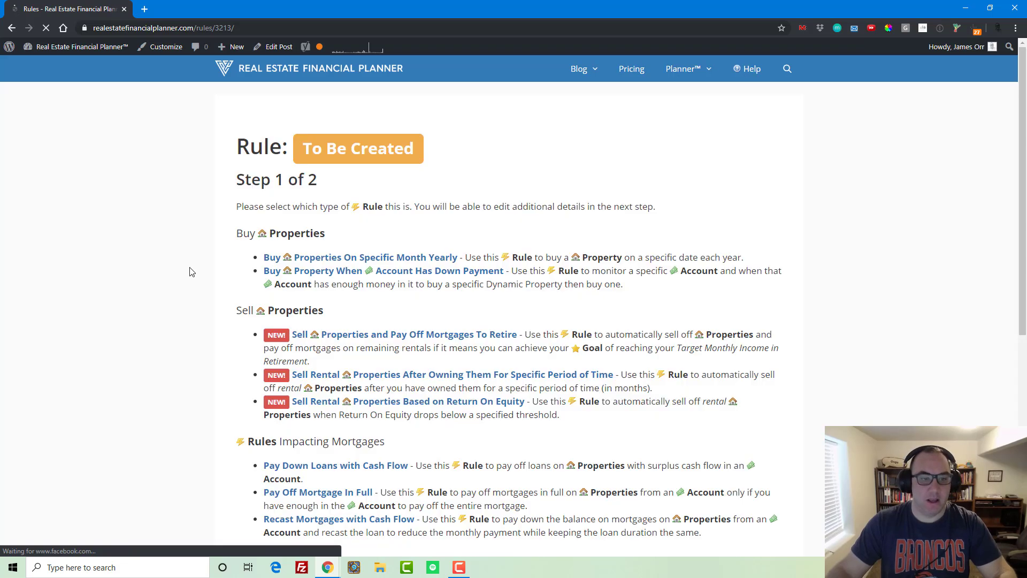
scroll(191, 276, "down", 3)
scroll(190, 275, "down", 5)
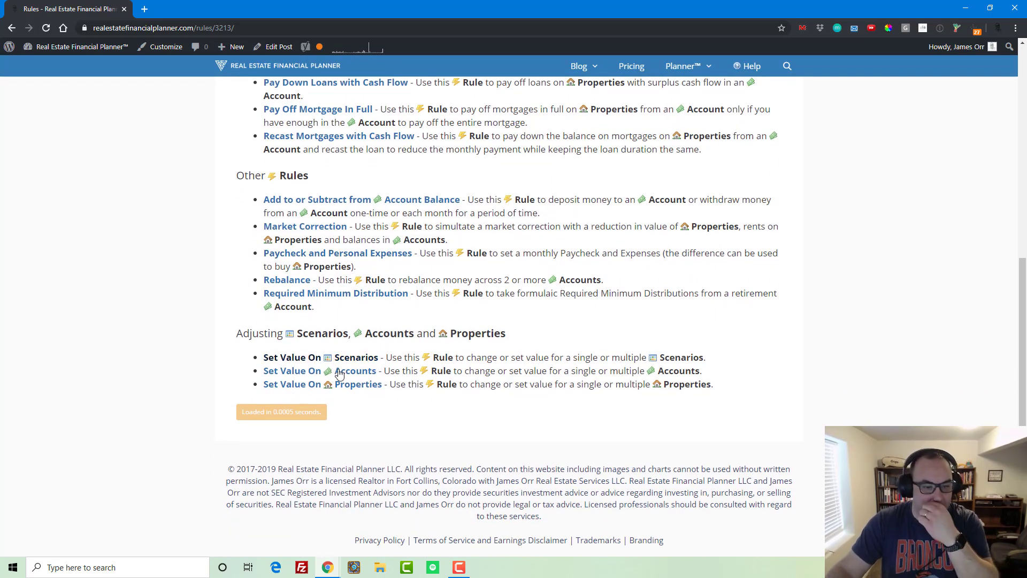
left_click(355, 373)
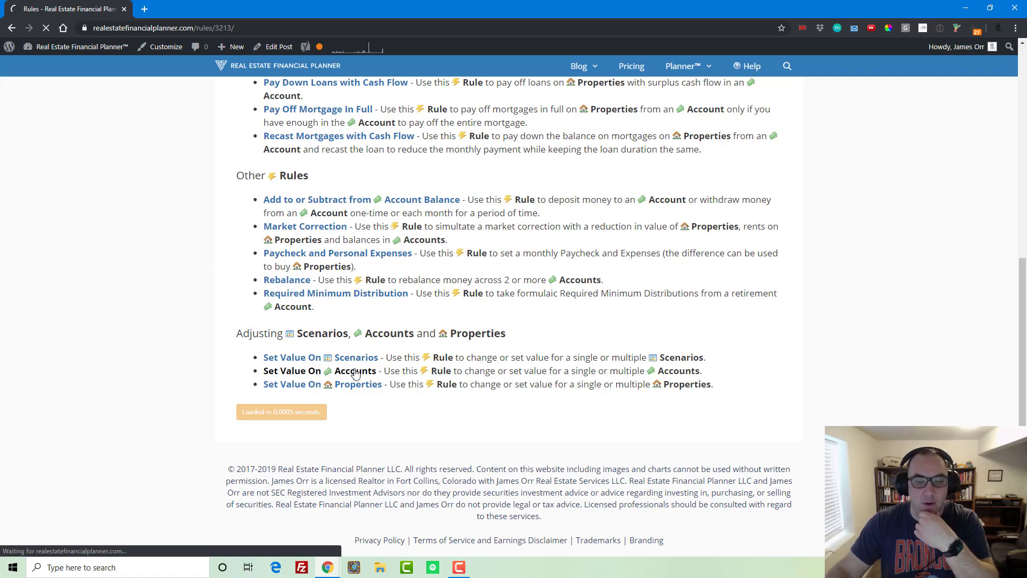
scroll(350, 364, "down", 3)
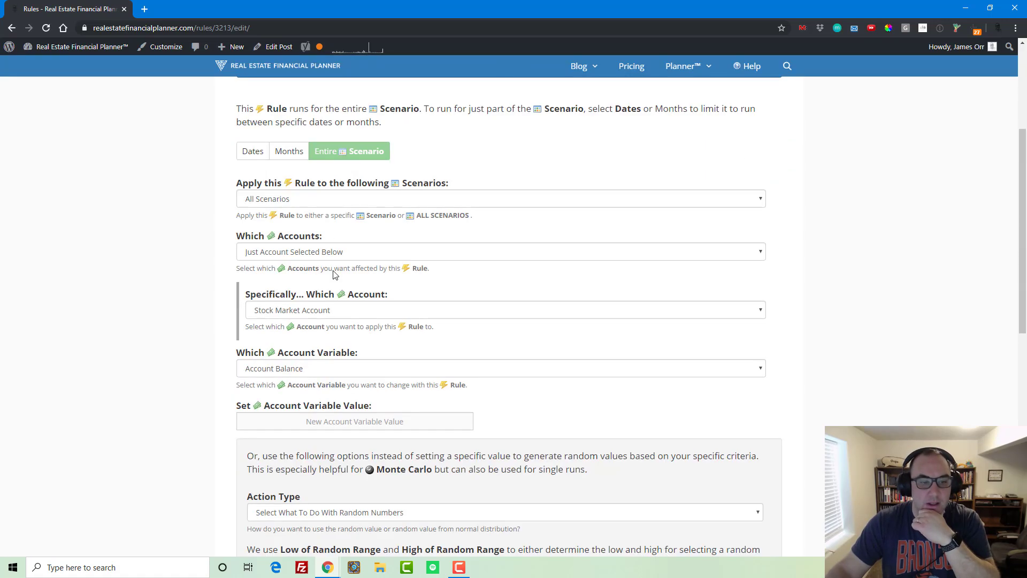
- Apply the rule to scenario [6] Variable Stock Market Rate of Return and limit it to just the Stock Market Account
left_click(341, 198)
left_click(341, 278)
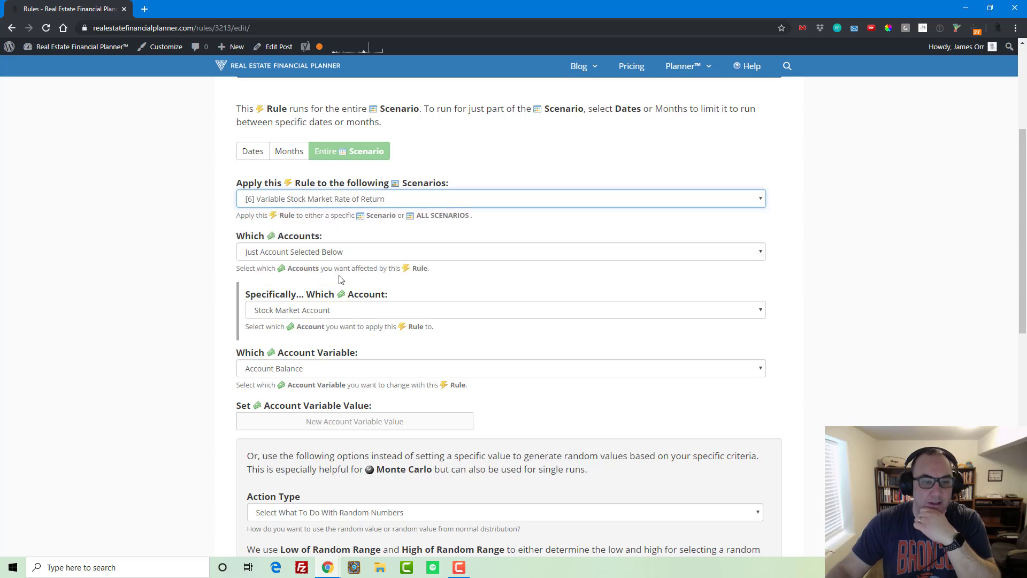
left_click(340, 252)
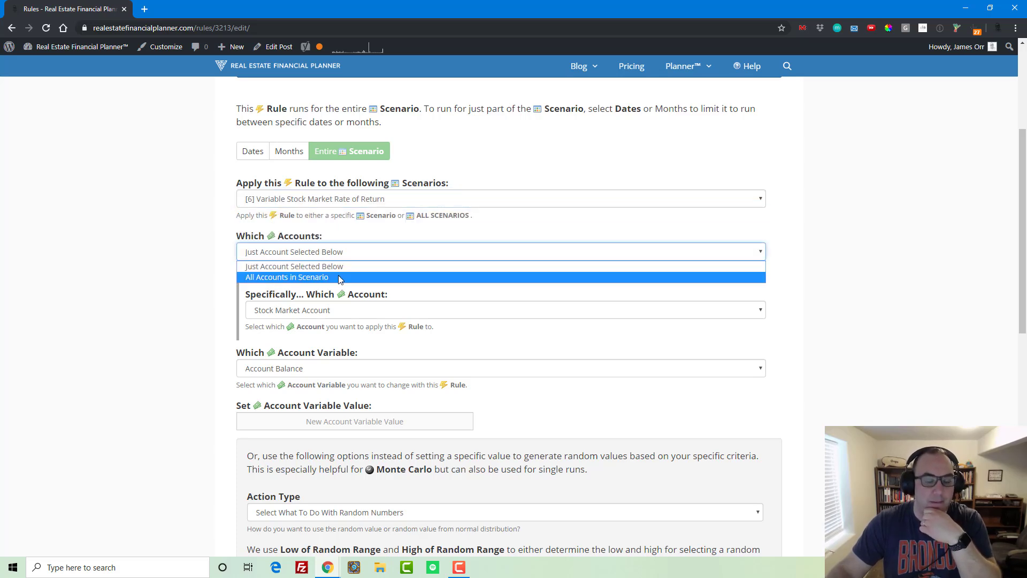
left_click(338, 276)
left_click(347, 256)
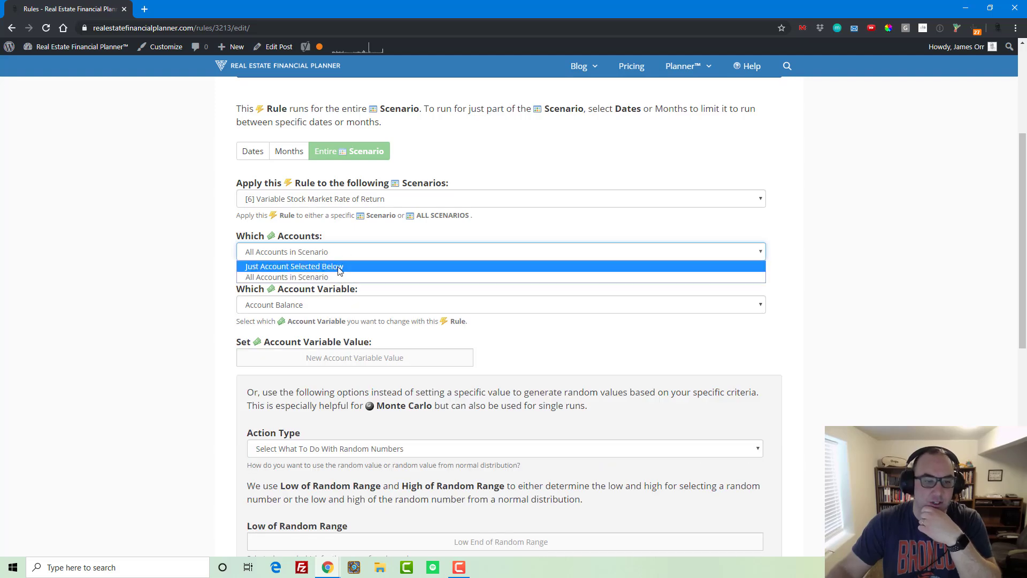
left_click(340, 267)
left_click(343, 316)
left_click(341, 322)
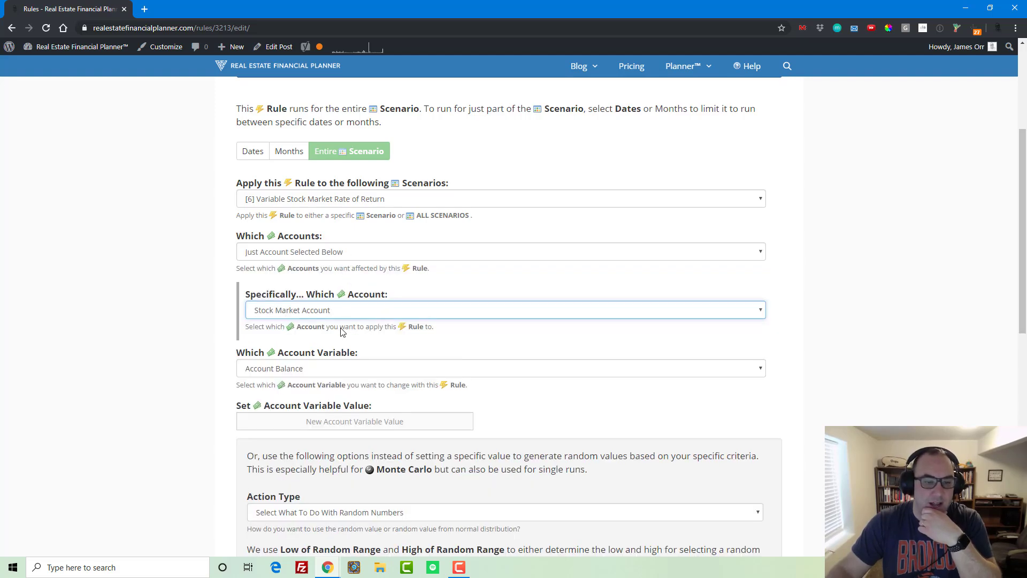
- Target the Yearly Rate of Return variable and choose Set Random Value from Normal Distribution as Value as the action type
left_click(333, 369)
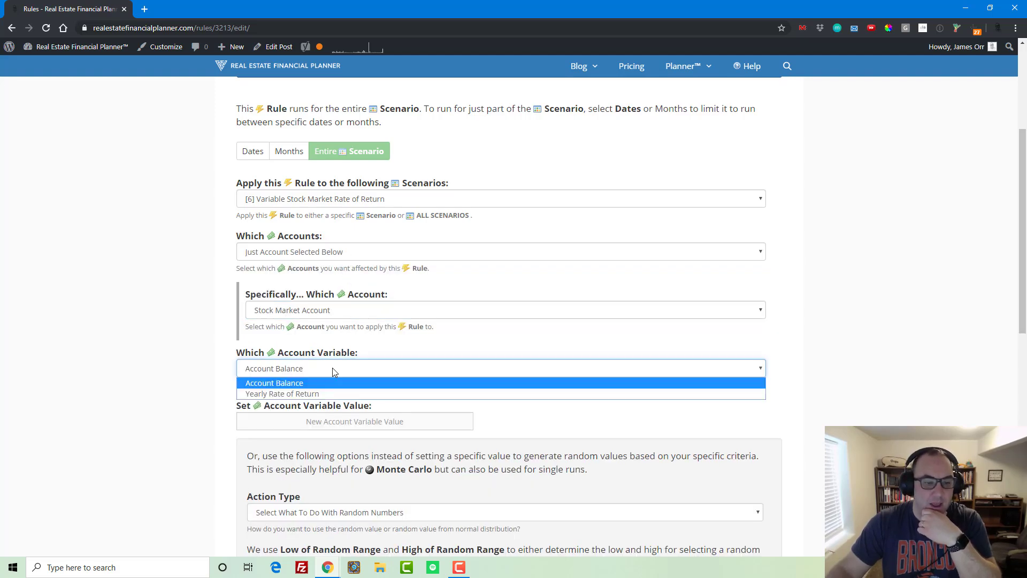
left_click(329, 395)
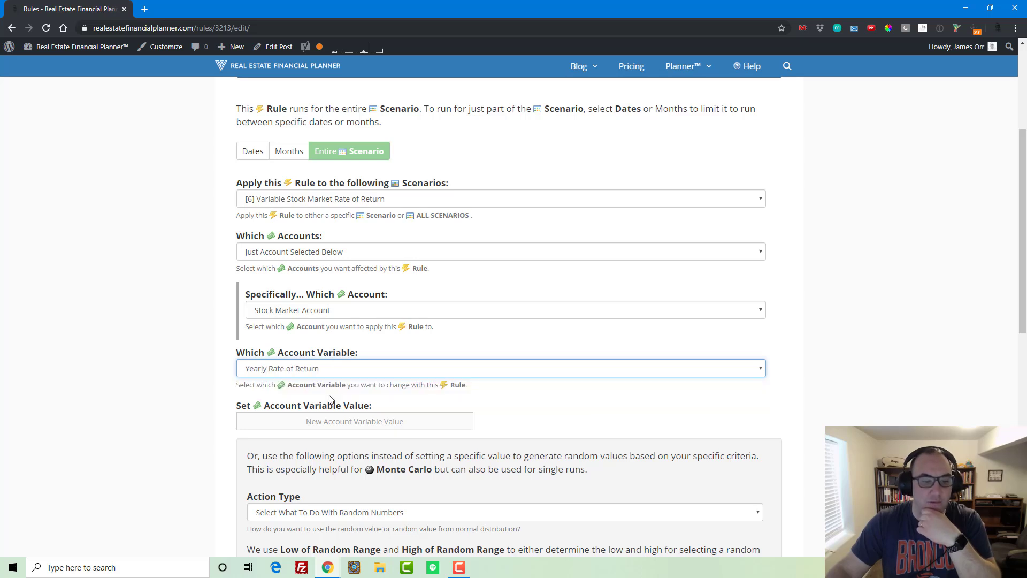
scroll(330, 399, "down", 2)
left_click(350, 312)
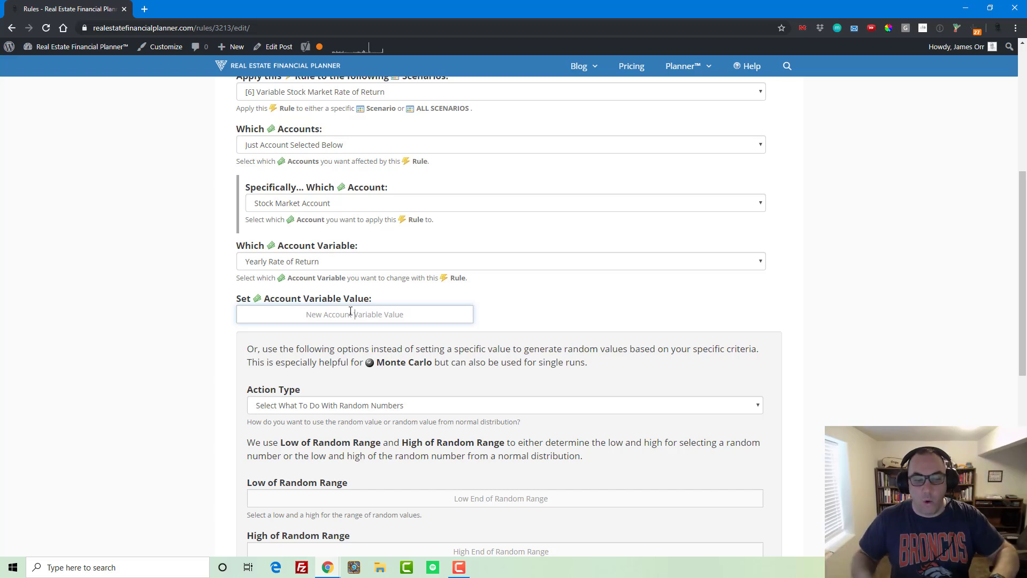
scroll(374, 278, "down", 3)
left_click(398, 244)
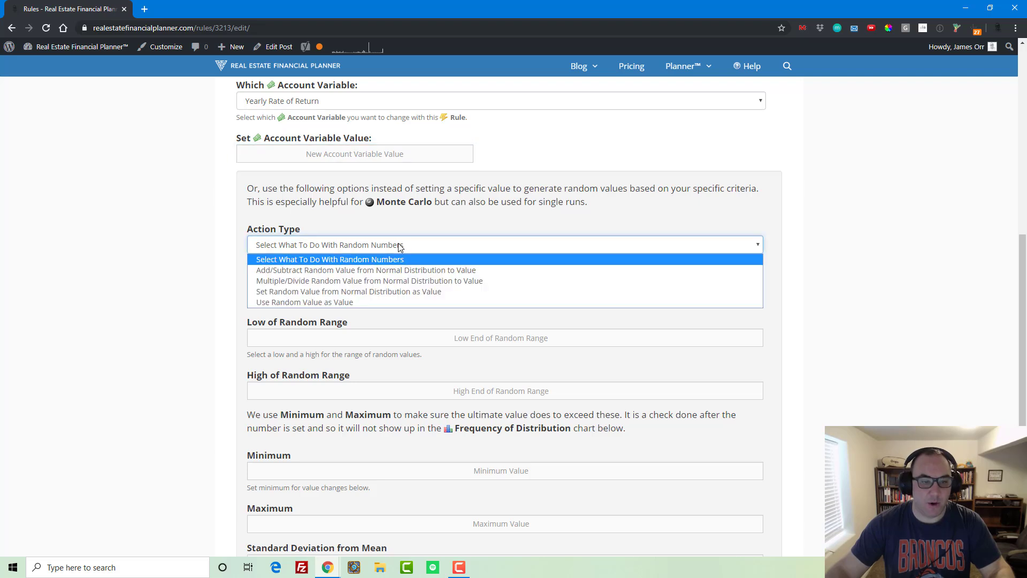
left_click(368, 291)
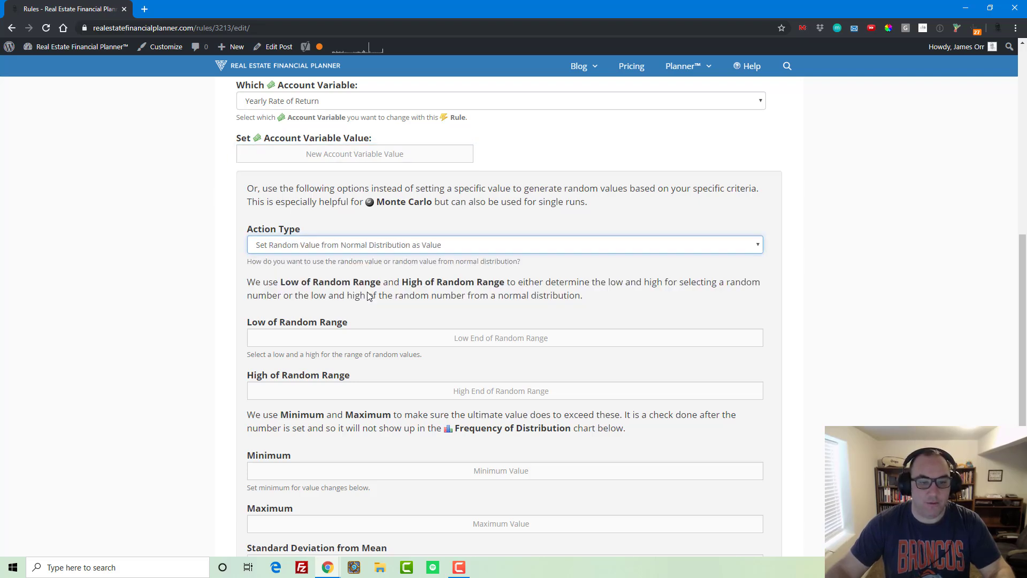
- Set the random range to a low of -44.433 and a high of 65.47, and enter -44.43 as the minimum
left_click(492, 340)
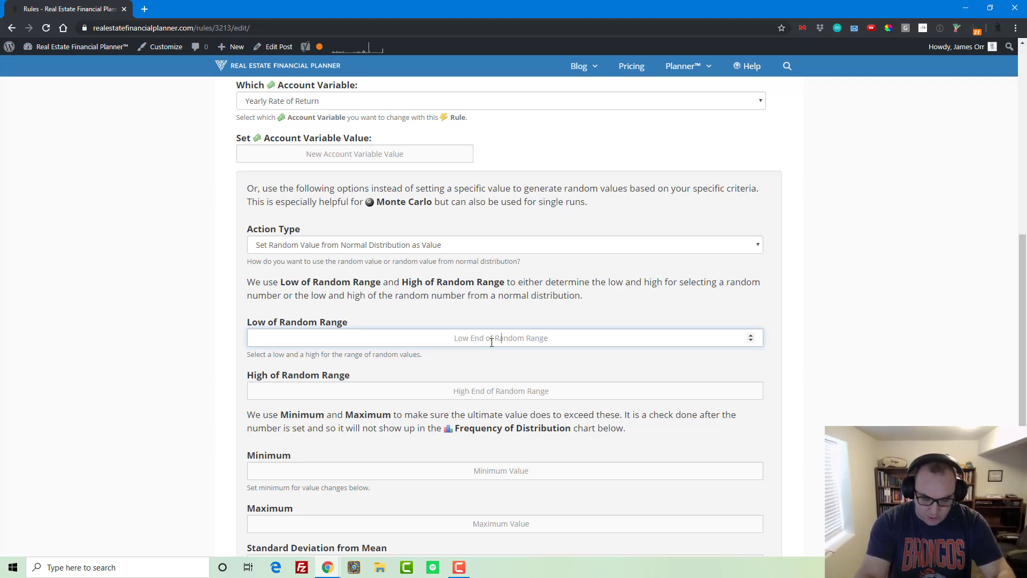
type("-44")
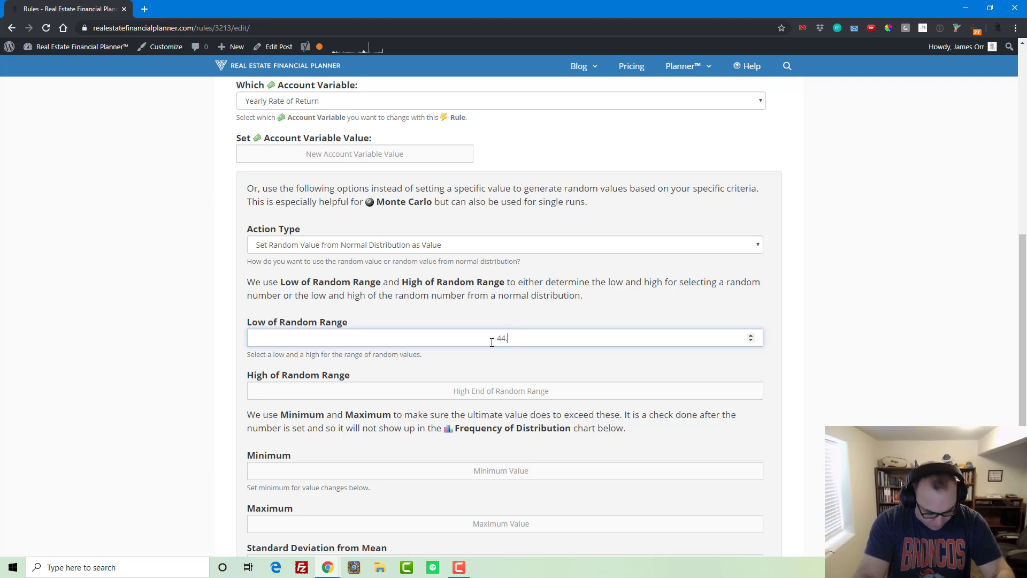
type(".433")
key("Tab")
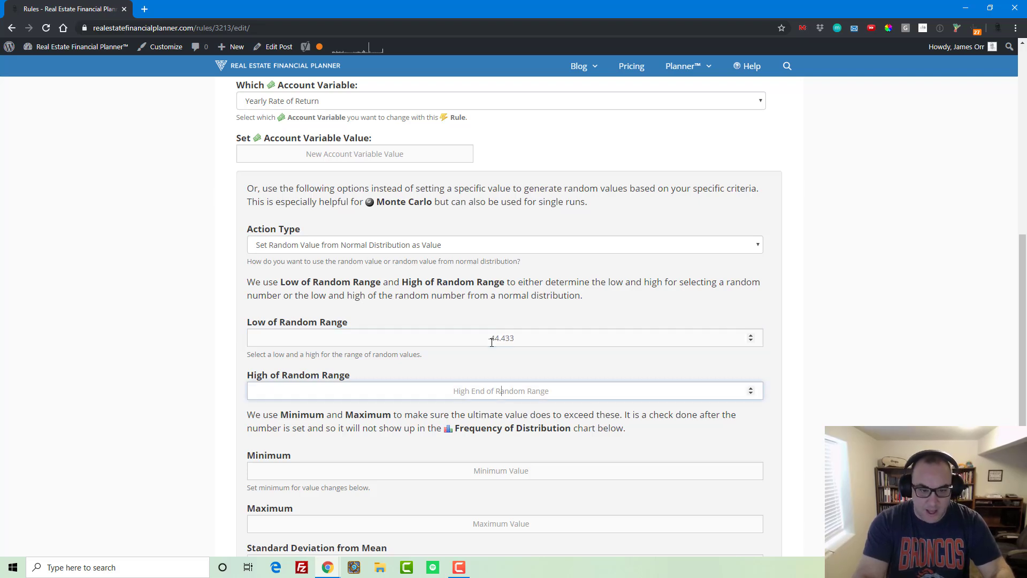
type("6")
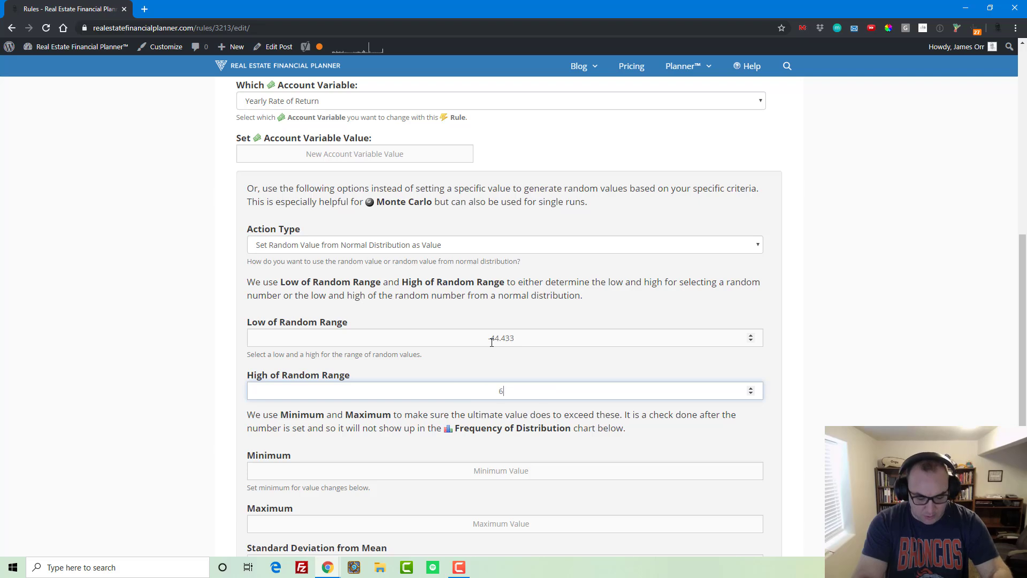
type("5.47")
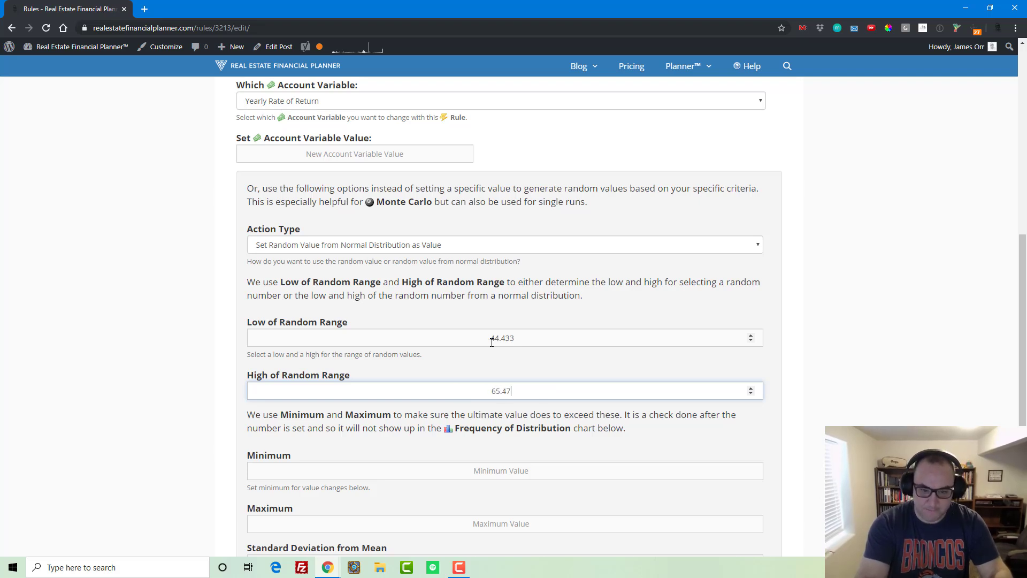
key("Tab")
type("-")
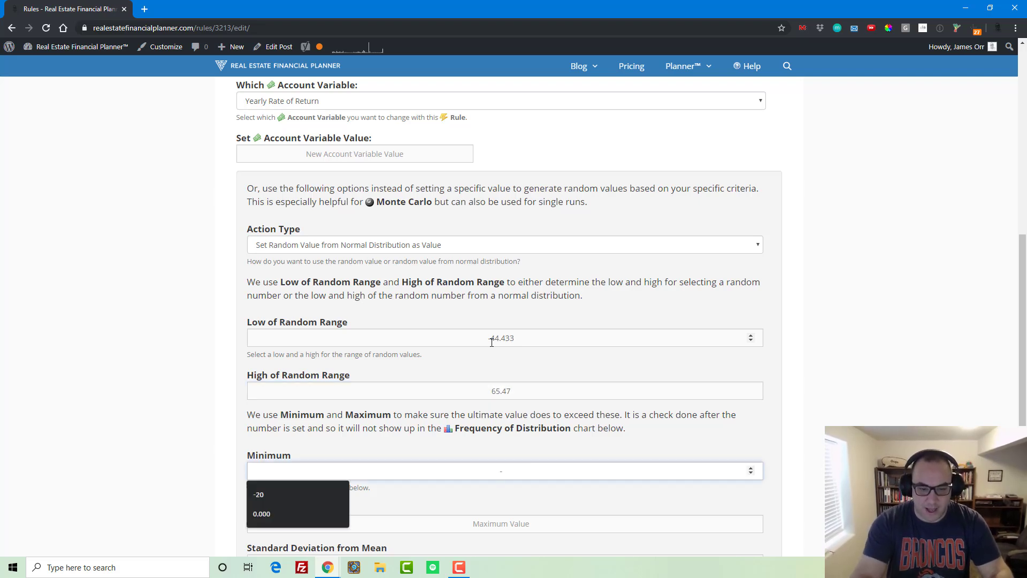
type("44.43")
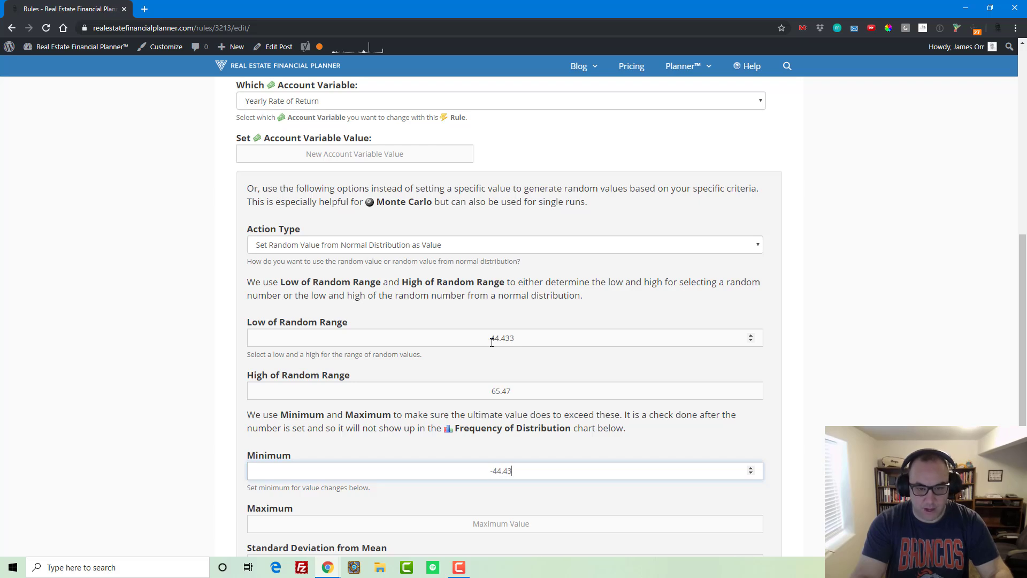
- Correct both the low of the random range and the minimum to -44.33
key("shift+Tab")
key("shift+Tab")
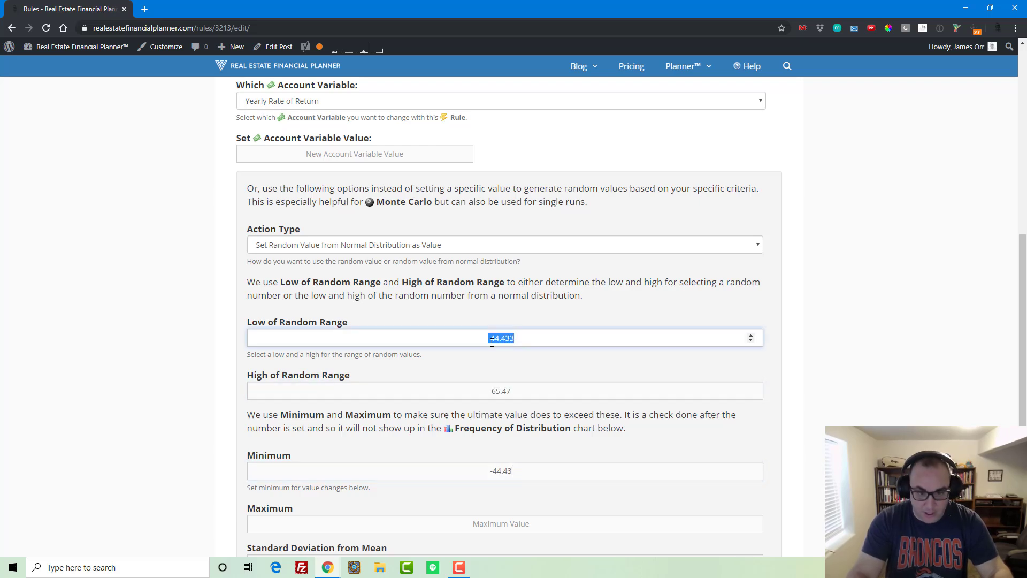
key("Right")
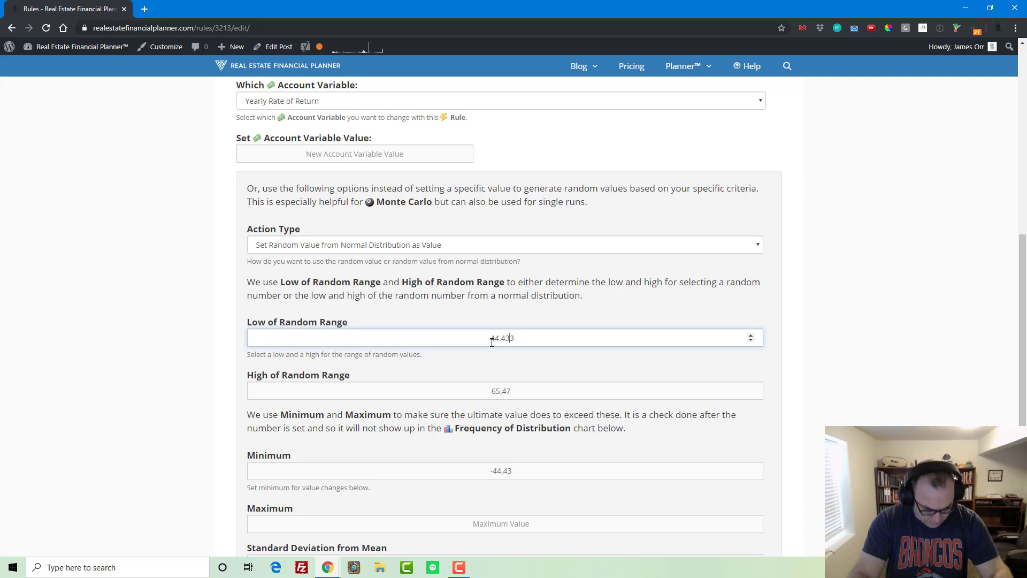
key("BackSpace")
key("Tab")
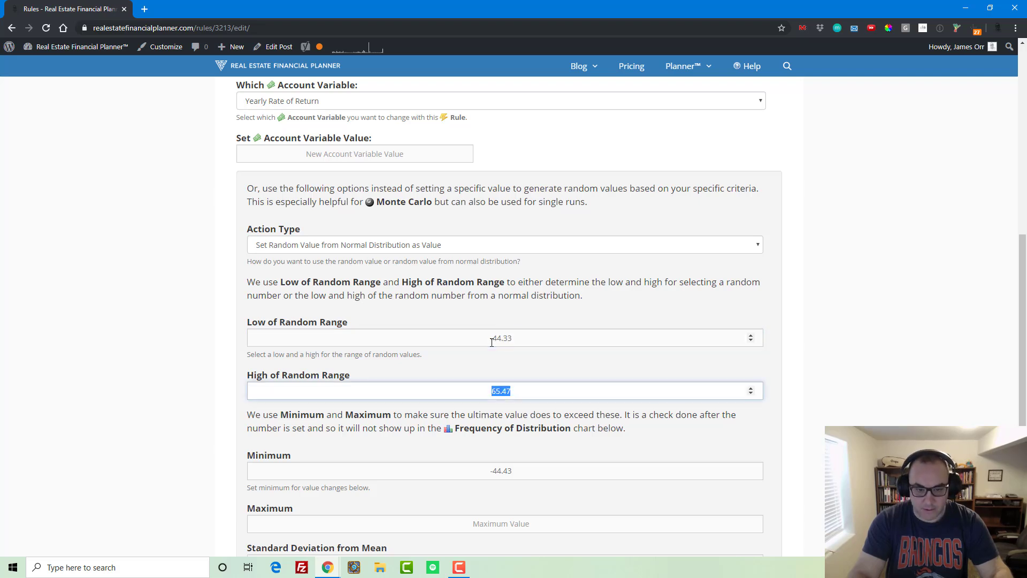
key("Tab")
key("Right")
key("Left")
key("BackSpace")
type("3")
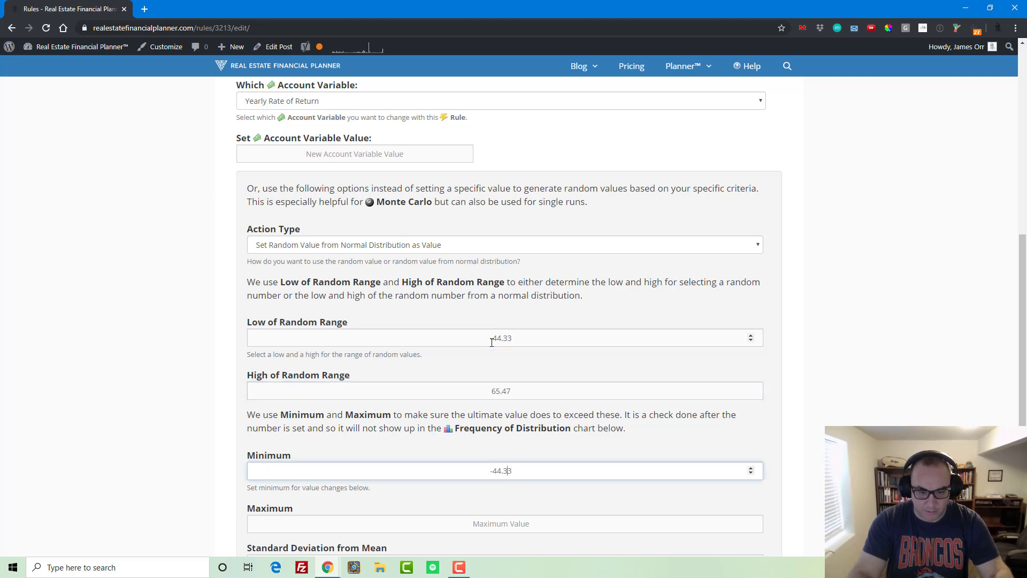
- Set the maximum for the random rate of return to 65.47
key("Tab")
type("6")
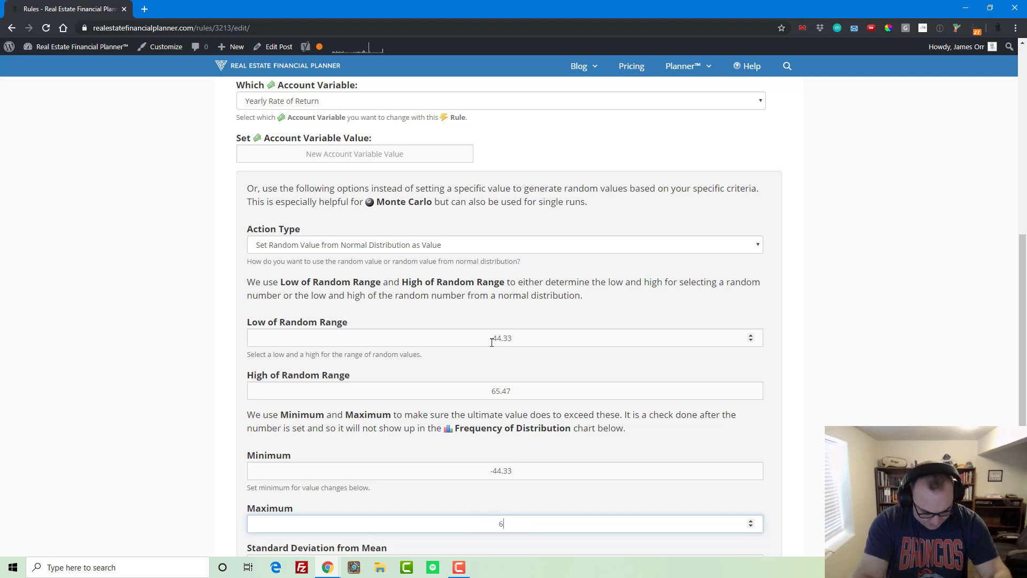
type("5.47")
key("Tab")
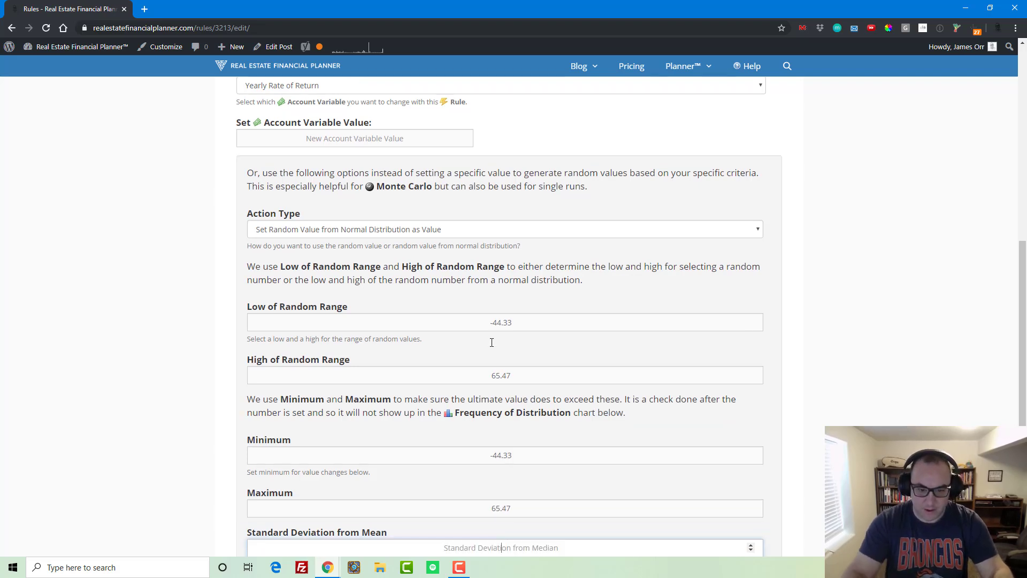
- Set the standard deviation from mean to 18.3 and the normal distribution step value to .01, and save the rule
scroll(492, 343, "down", 2)
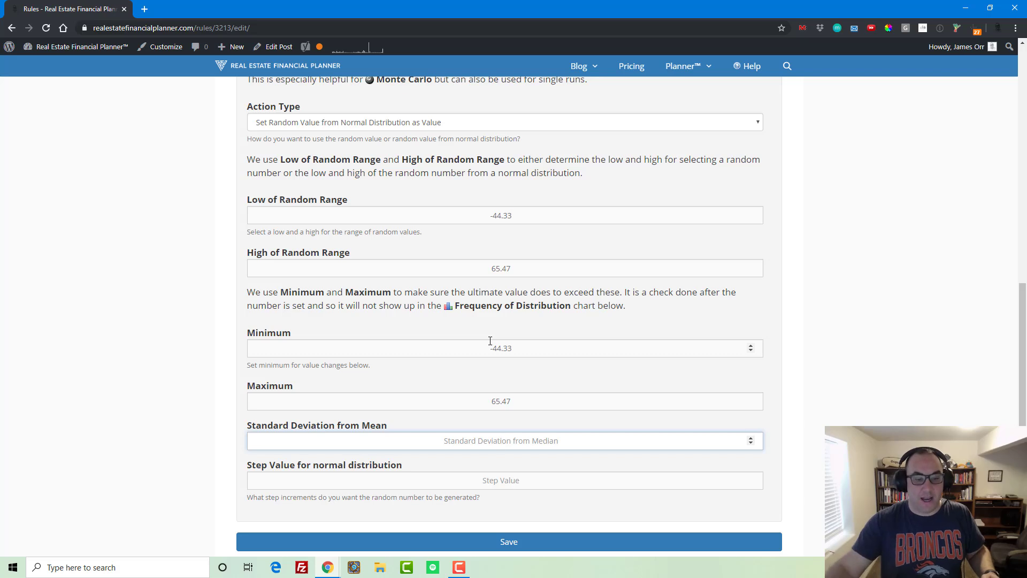
type("18.3")
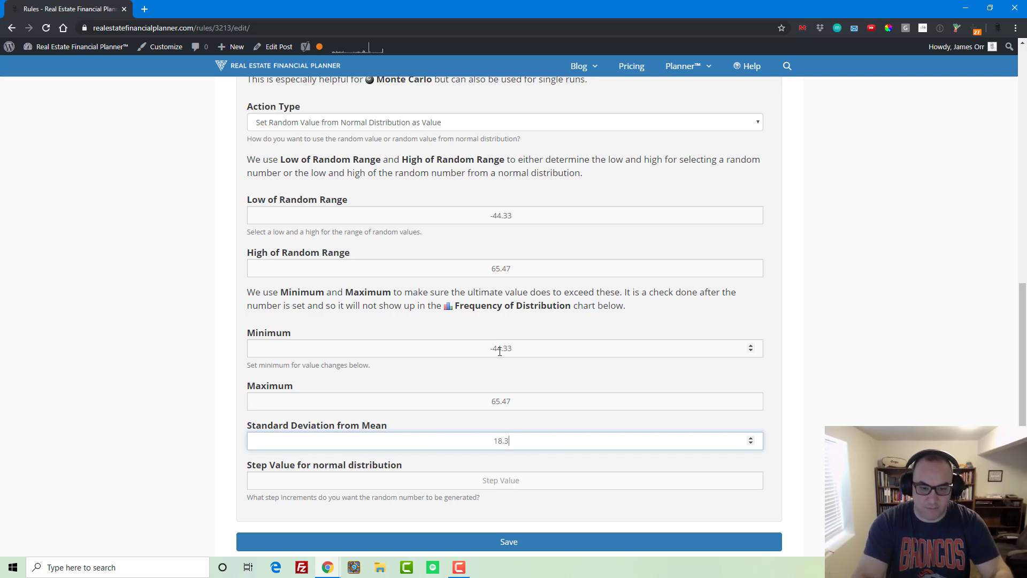
key("Tab")
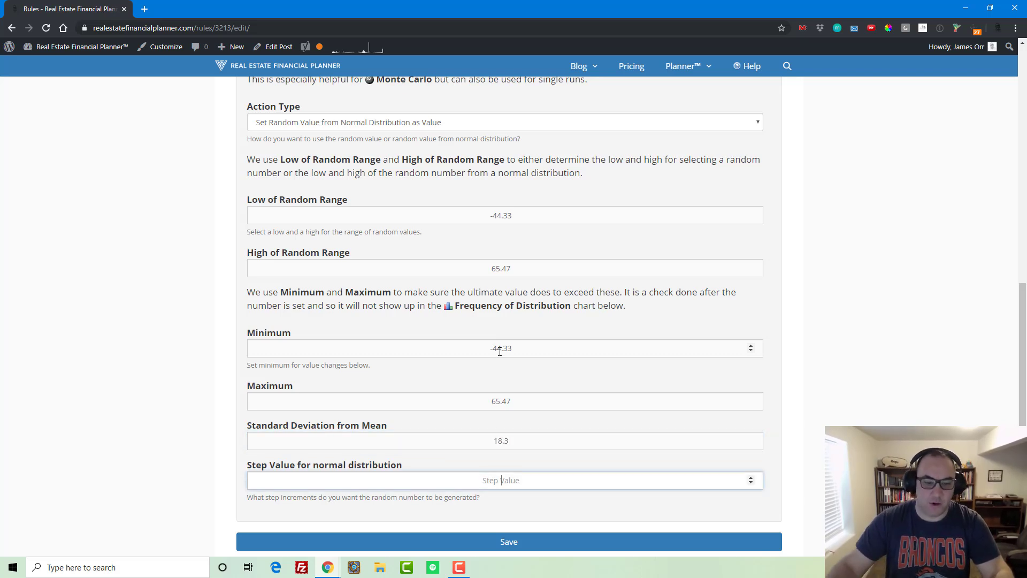
type(".")
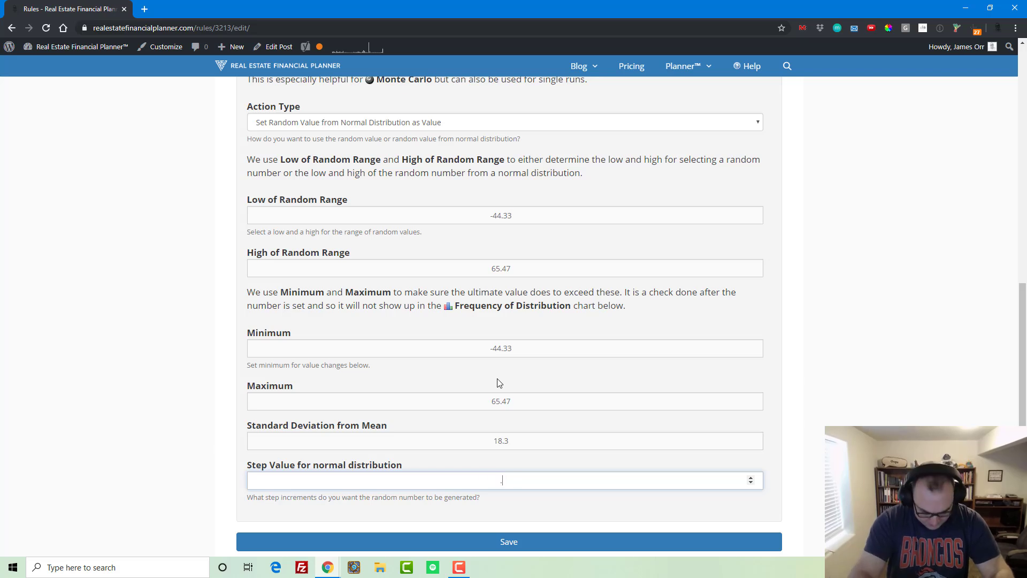
type("01")
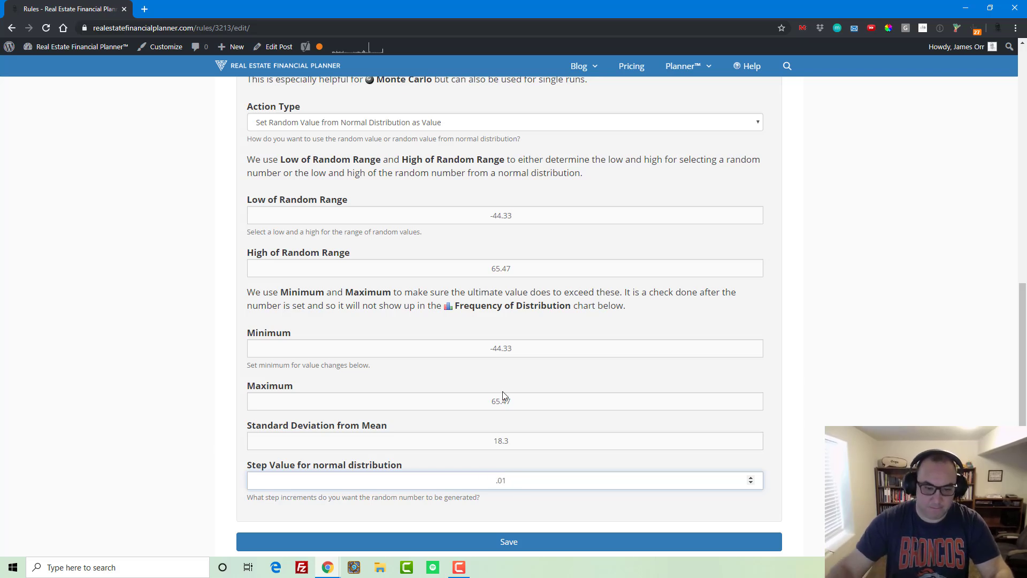
left_click(515, 548)
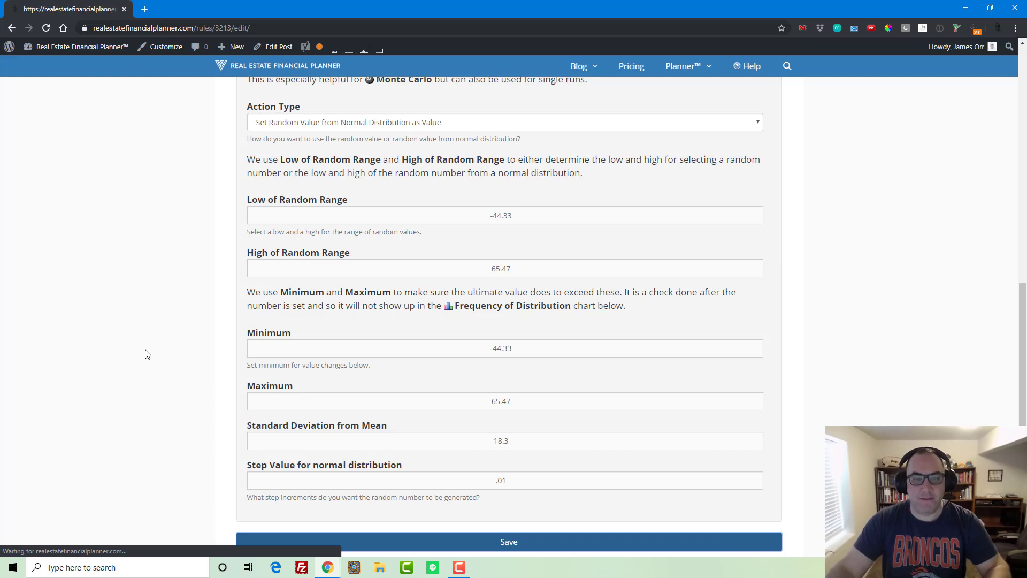
- Examine the rule's Frequency of Distribution chart, including its histogram, test points and average line
scroll(182, 324, "down", 15)
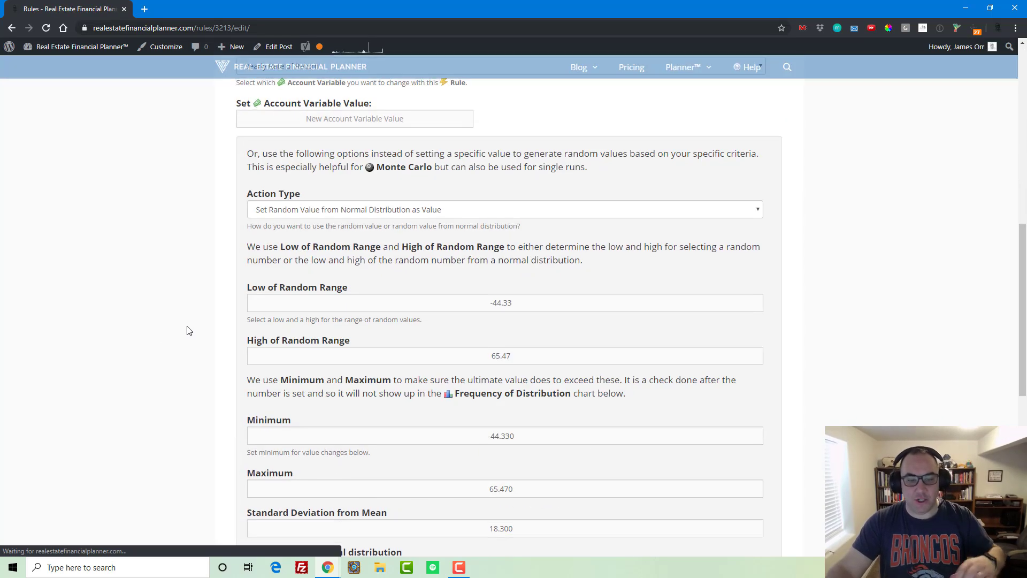
scroll(189, 330, "down", 1)
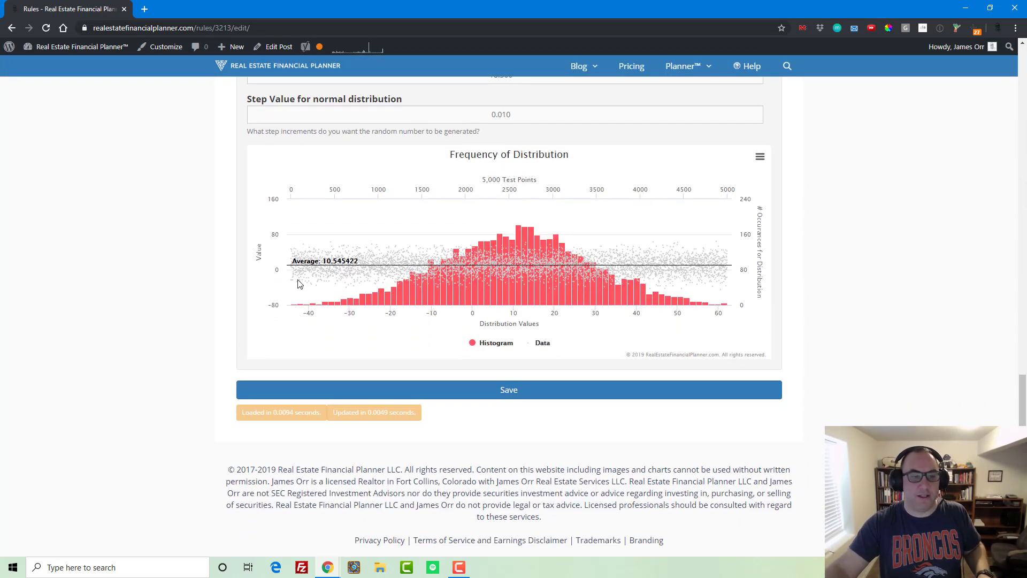
mouse_move(342, 257)
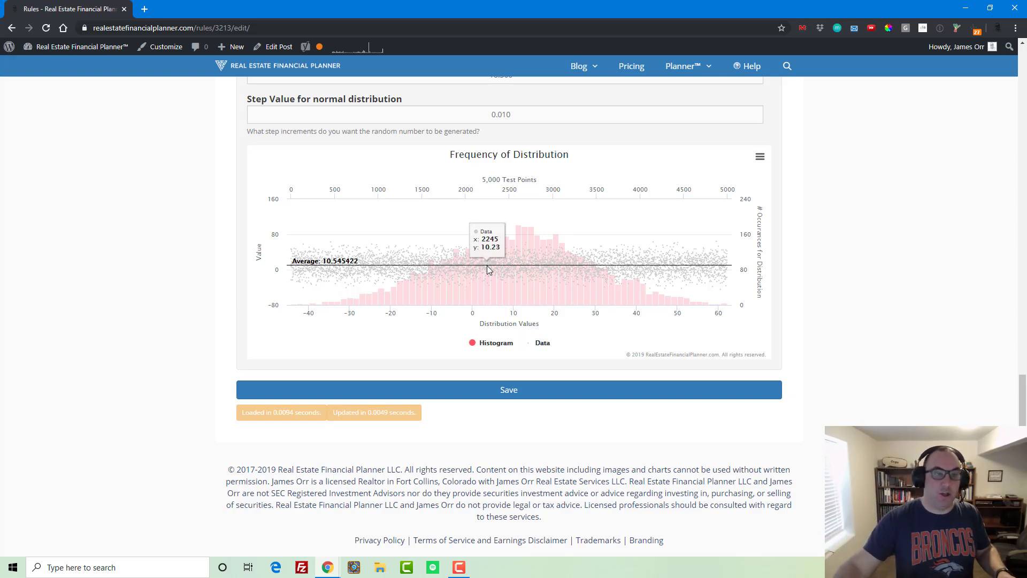
- Run the analysis for the Variable Stock Market Rate of Return scenario and open that scenario from the scenario list
scroll(735, 225, "up", 15)
scroll(735, 225, "up", 3)
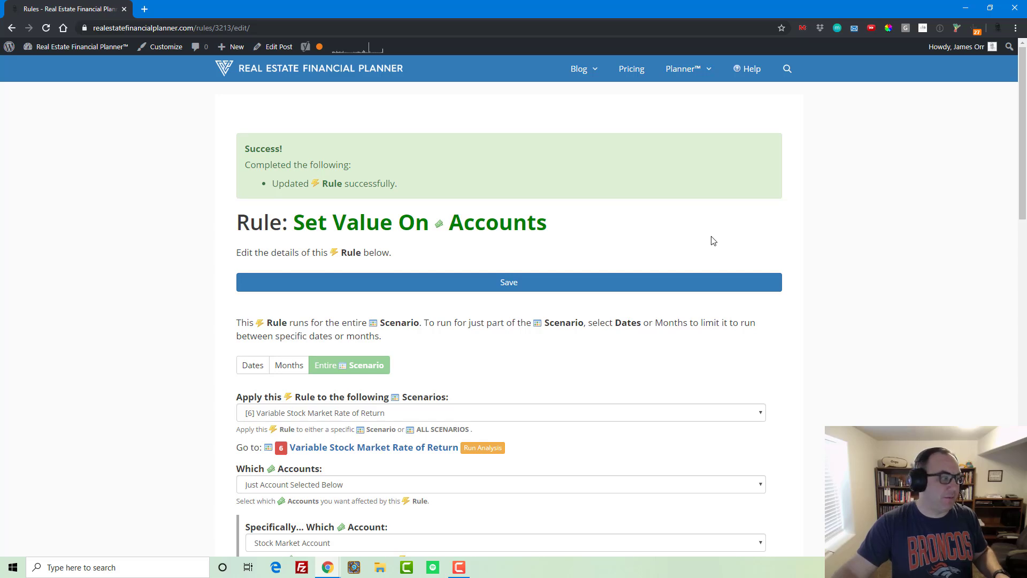
left_click(482, 447)
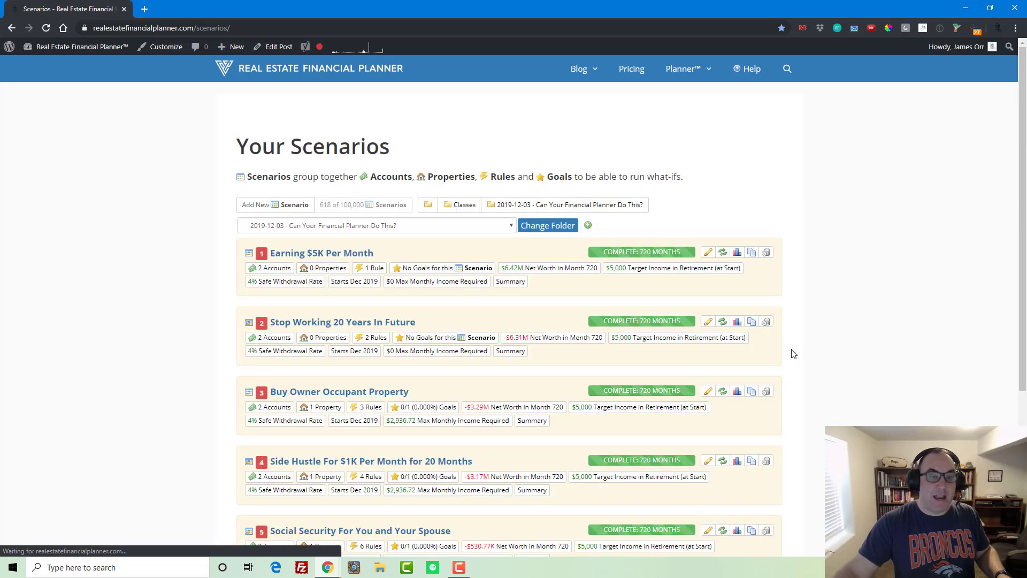
scroll(791, 358, "down", 5)
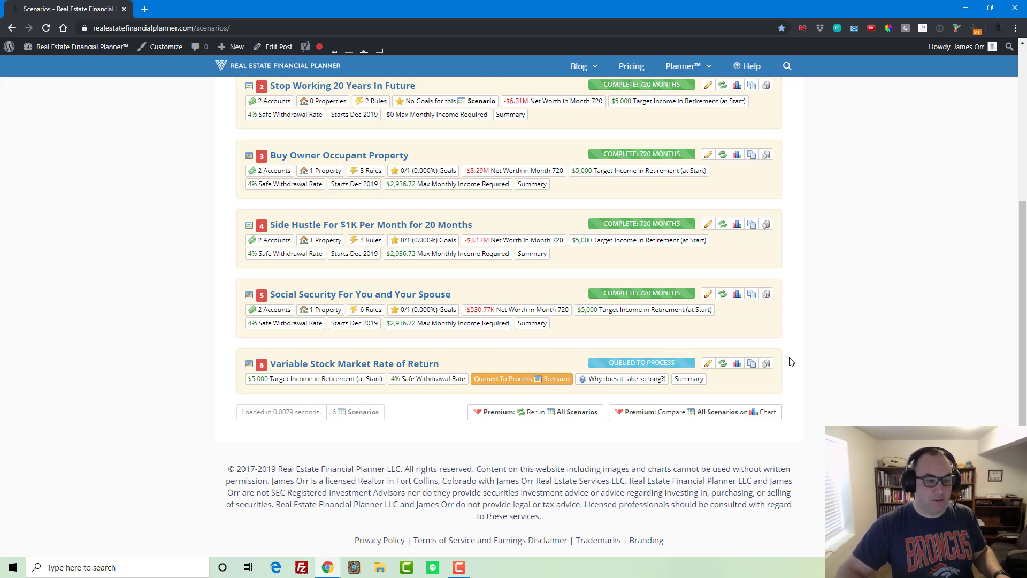
left_click(751, 363)
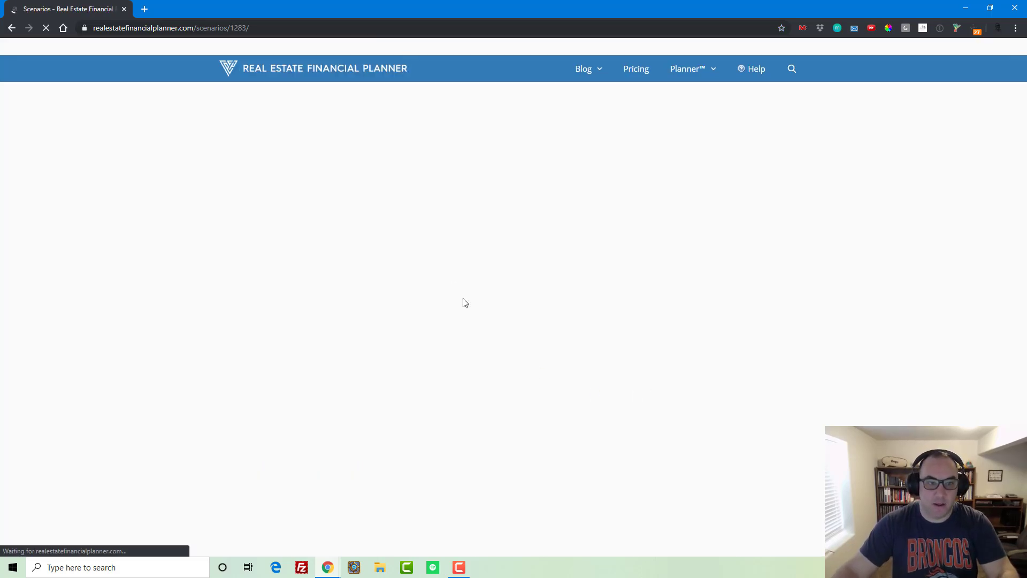
- Rename the copied scenario as "[6A] Variable Stock Market Rate of Return", save it and run its analysis
left_click(361, 268)
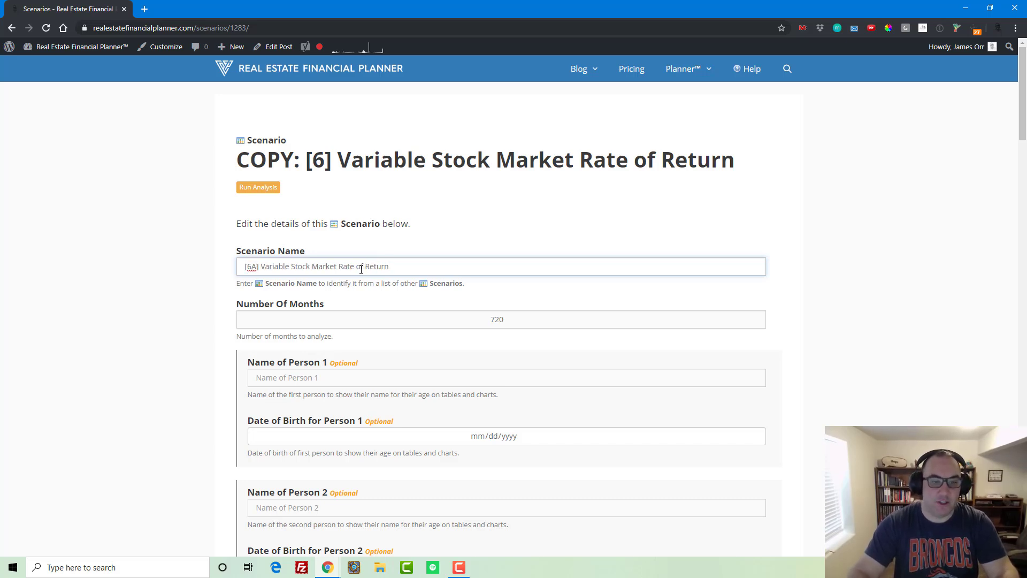
key("Return")
scroll(681, 258, "down", 4)
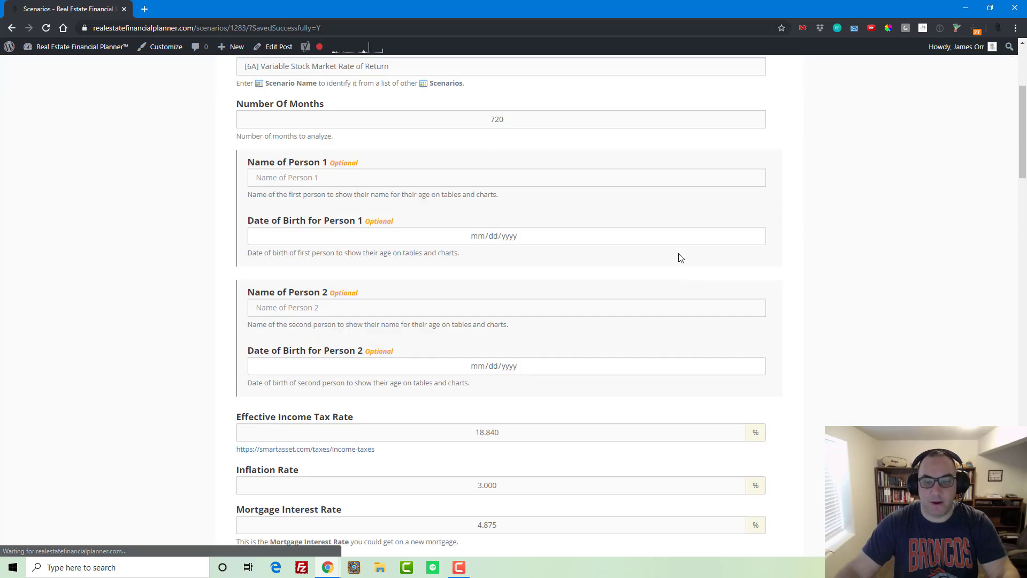
scroll(680, 259, "up", 4)
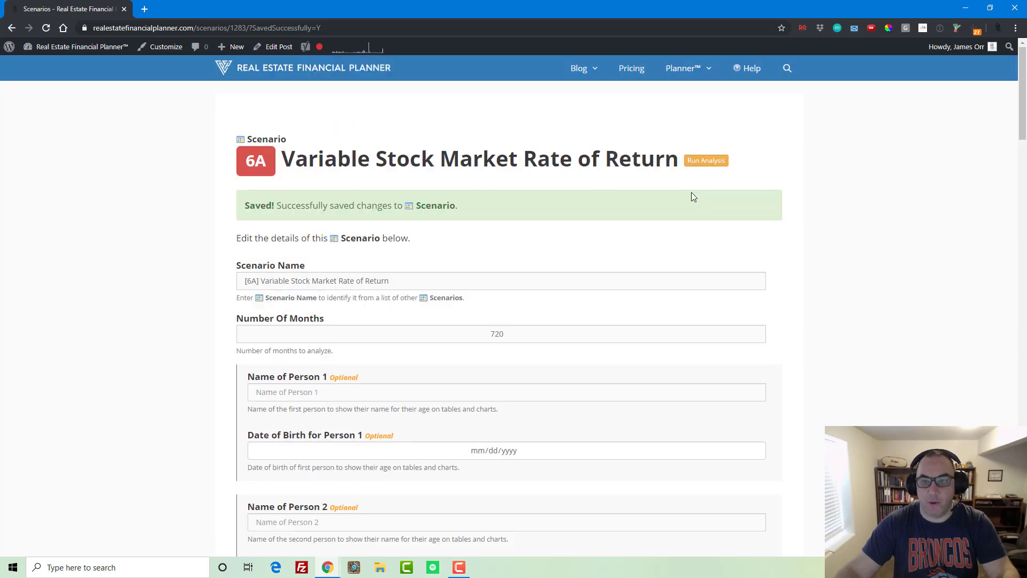
left_click(711, 162)
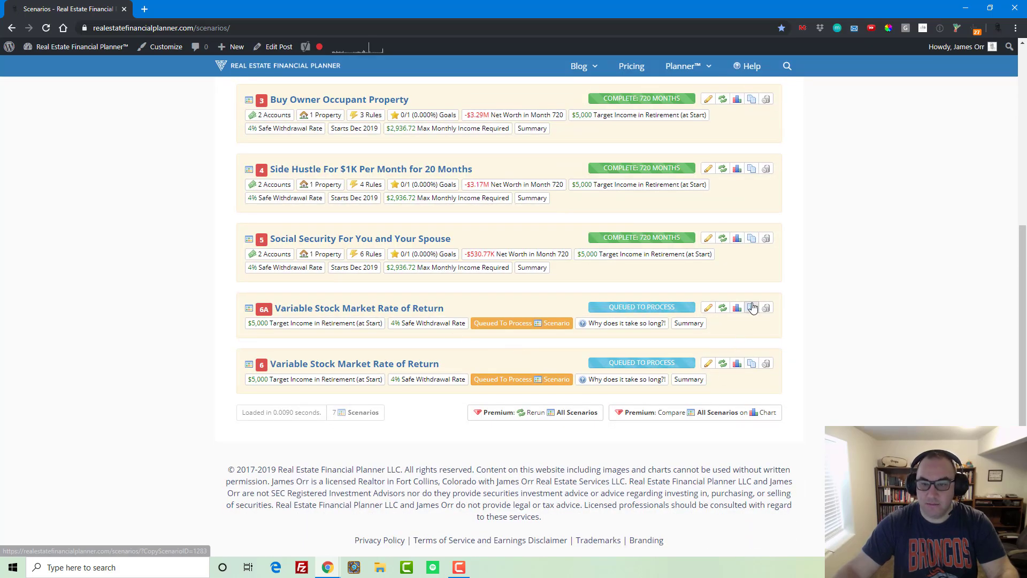
- Copy scenario 6 again, save the copy as "[6B] Variable Stock Market Rate of Return" and run its analysis
left_click(751, 364)
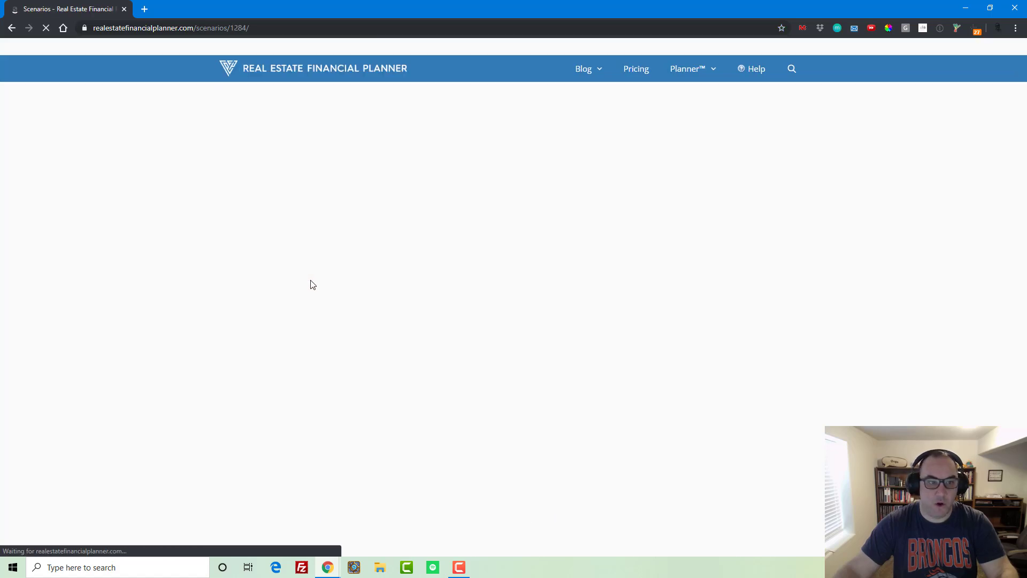
left_click(267, 265)
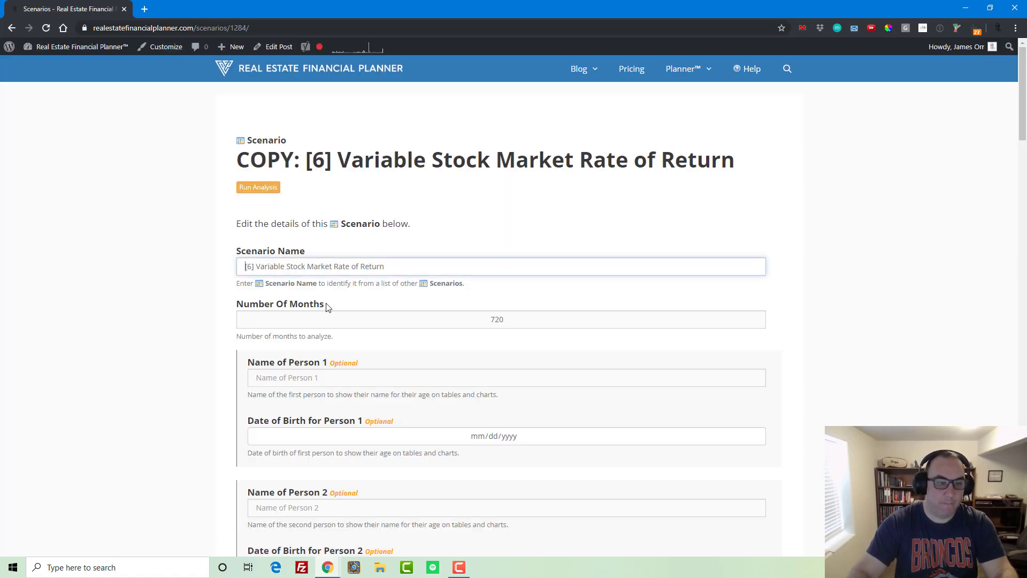
key("Return")
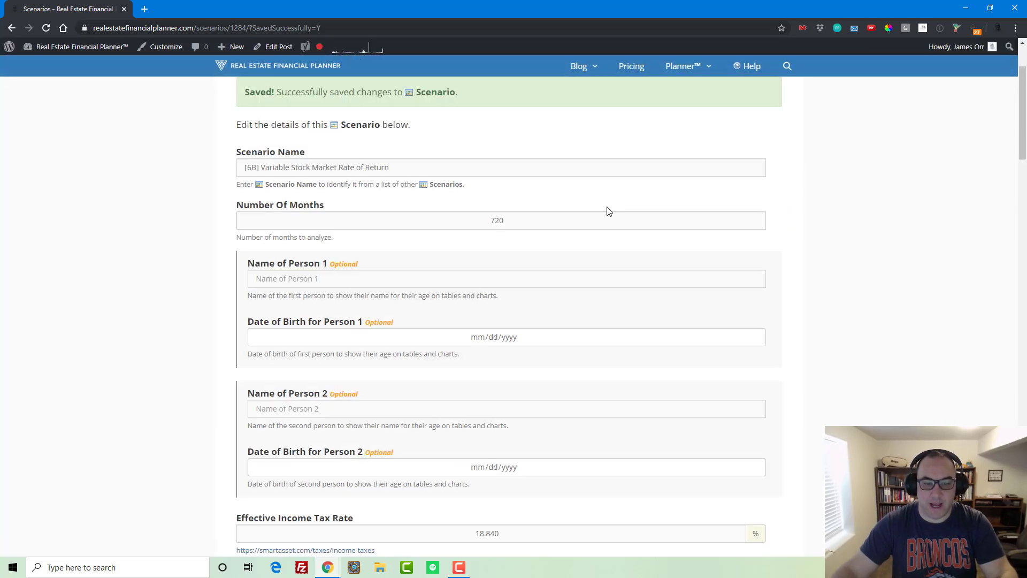
left_click(702, 165)
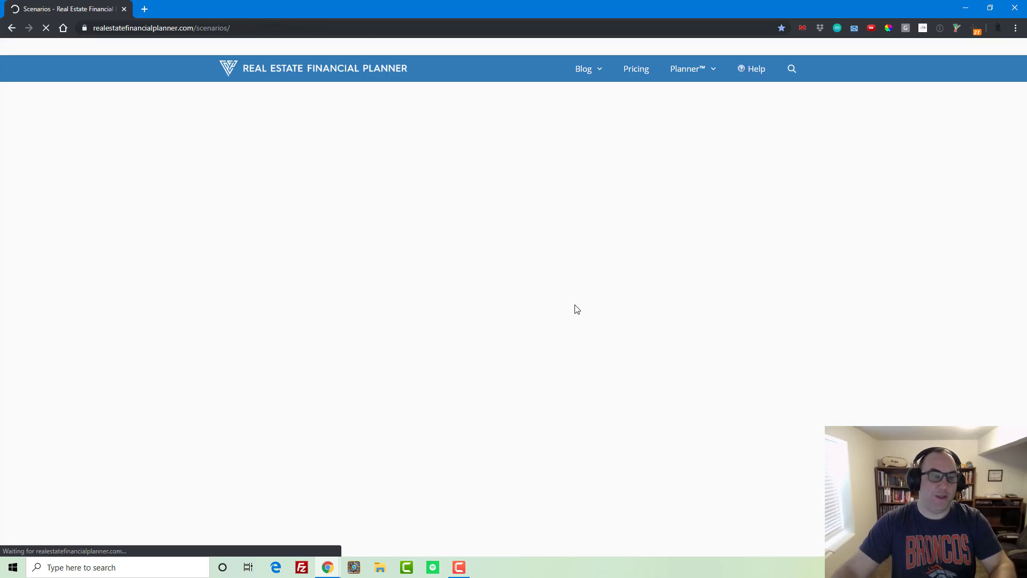
- Rename the original scenario 6 as "[6C] Variable Stock Market Rate of Return", save it and run its analysis
scroll(228, 305, "down", 7)
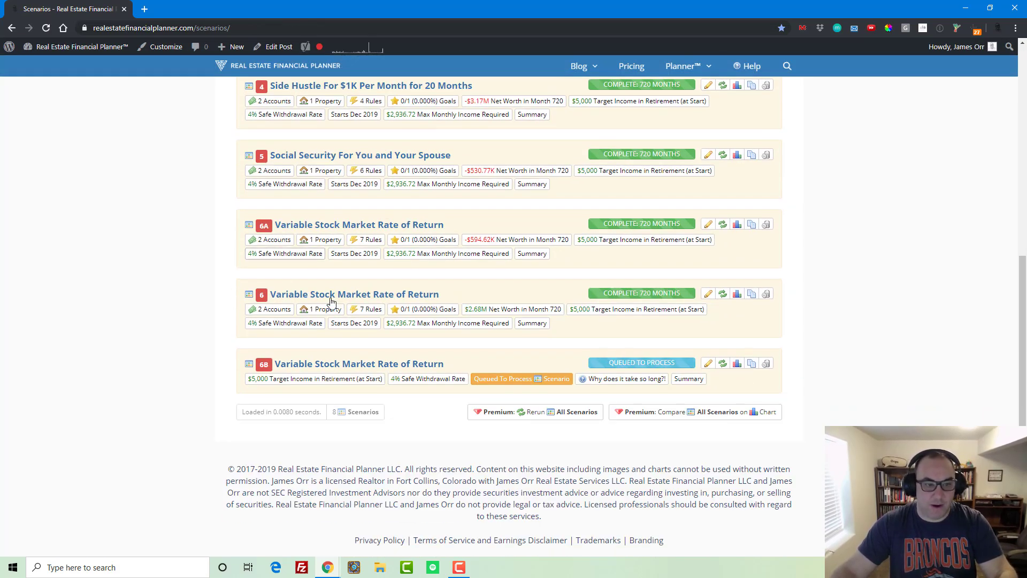
left_click(707, 295)
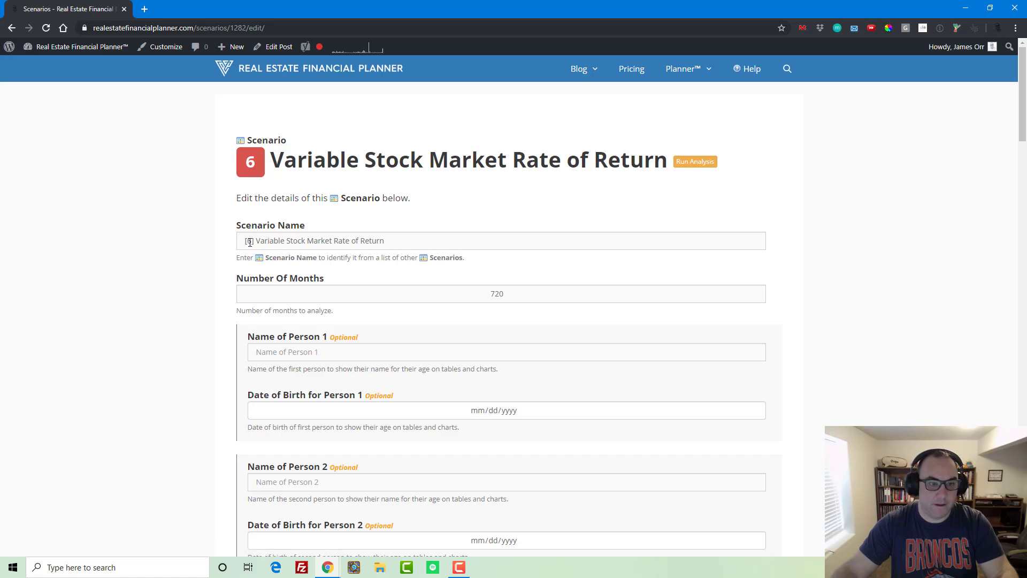
type("C")
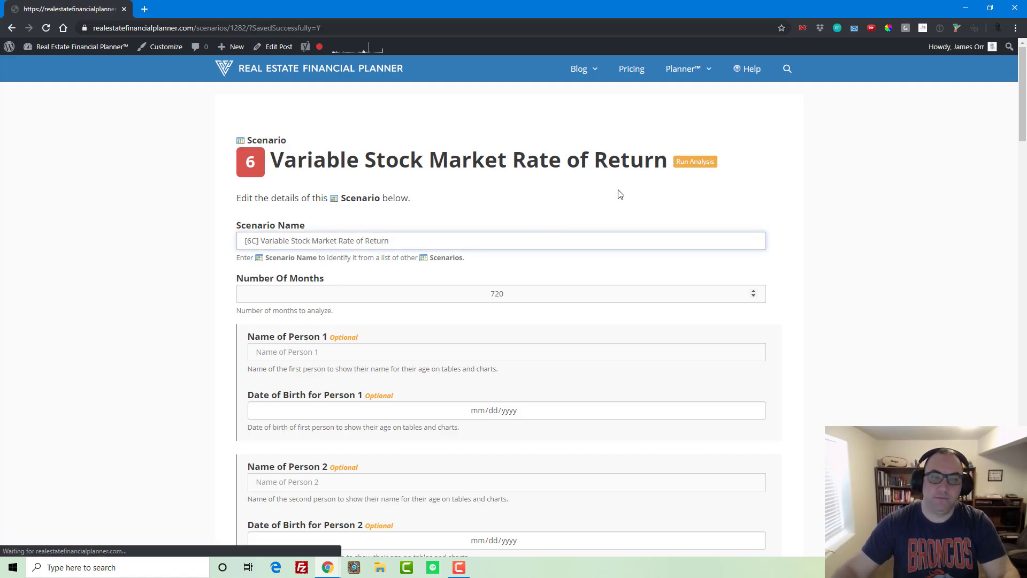
scroll(703, 356, "down", 4)
scroll(695, 133, "up", 4)
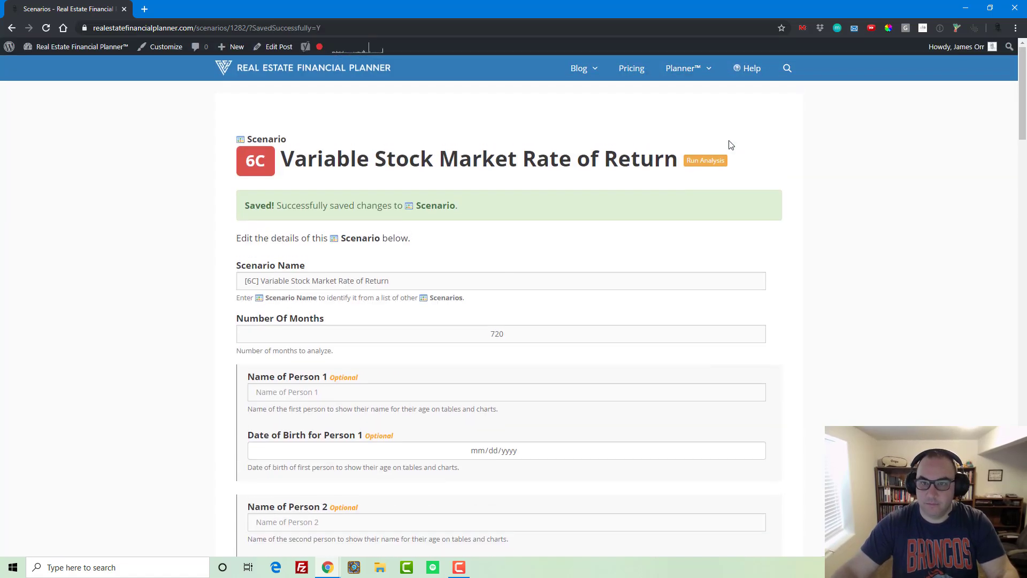
left_click(706, 161)
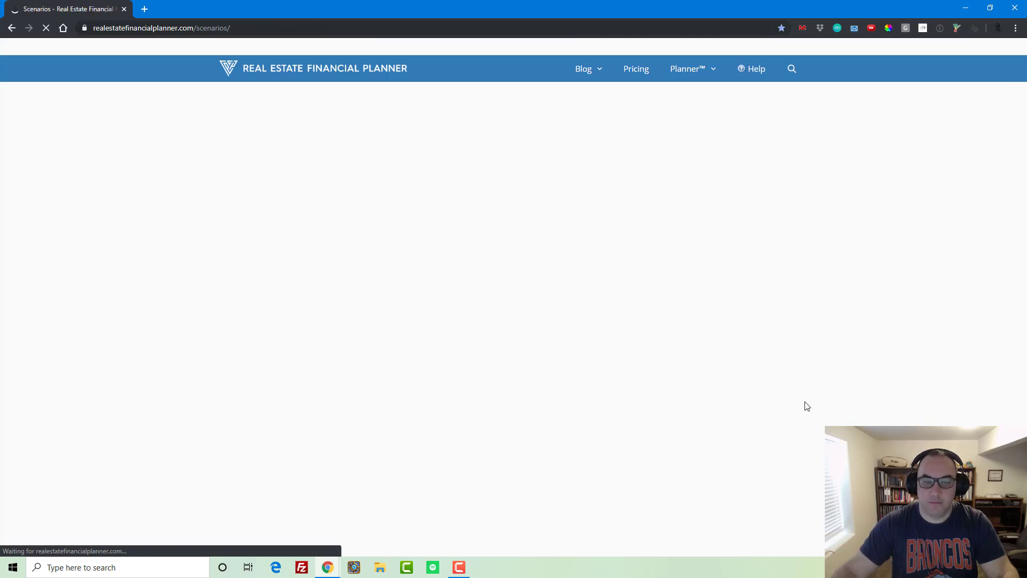
- Open the Net Worth chart of scenario 6A in a separate browser tab and examine the curve
scroll(804, 405, "down", 8)
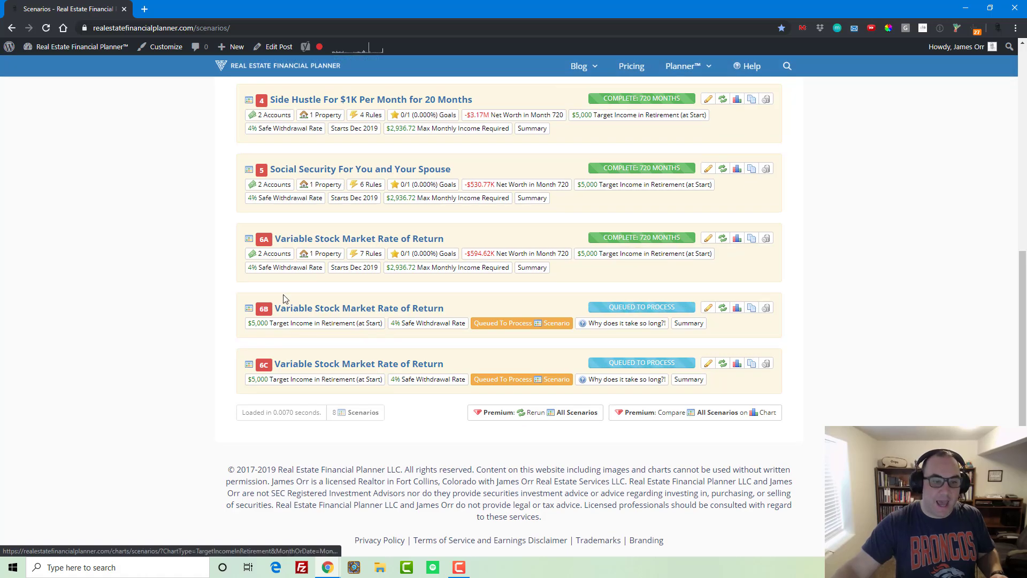
right_click(738, 238)
left_click(770, 242)
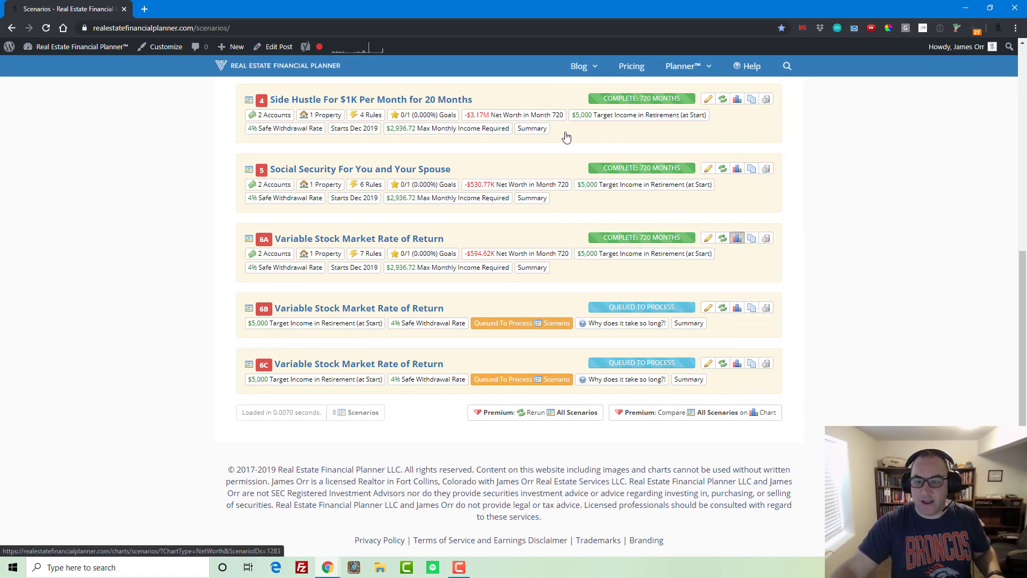
left_click(193, 9)
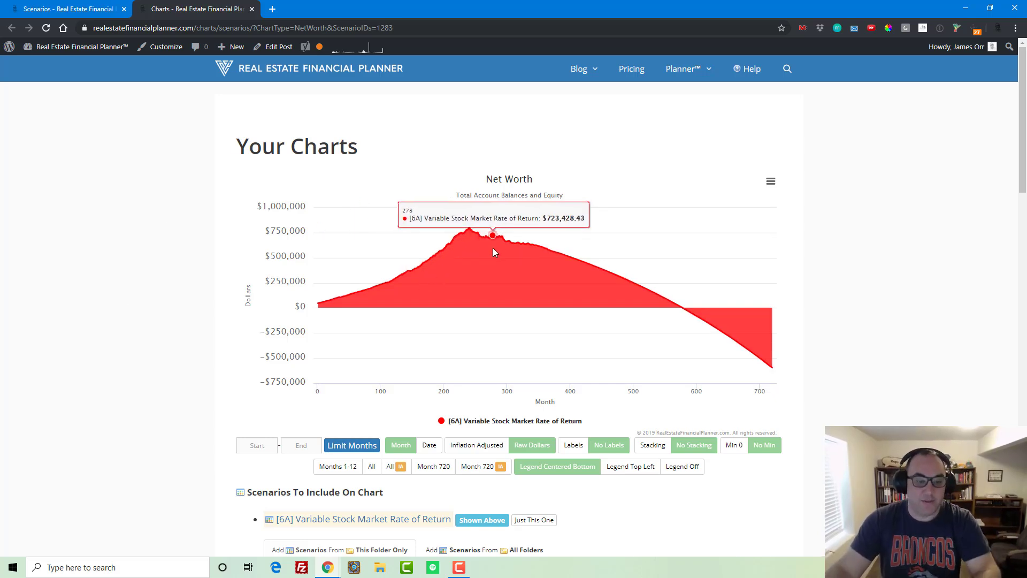
- Display the Yearly Rate of Return account chart for scenario 6A and examine it
scroll(492, 248, "down", 5)
left_click(400, 348)
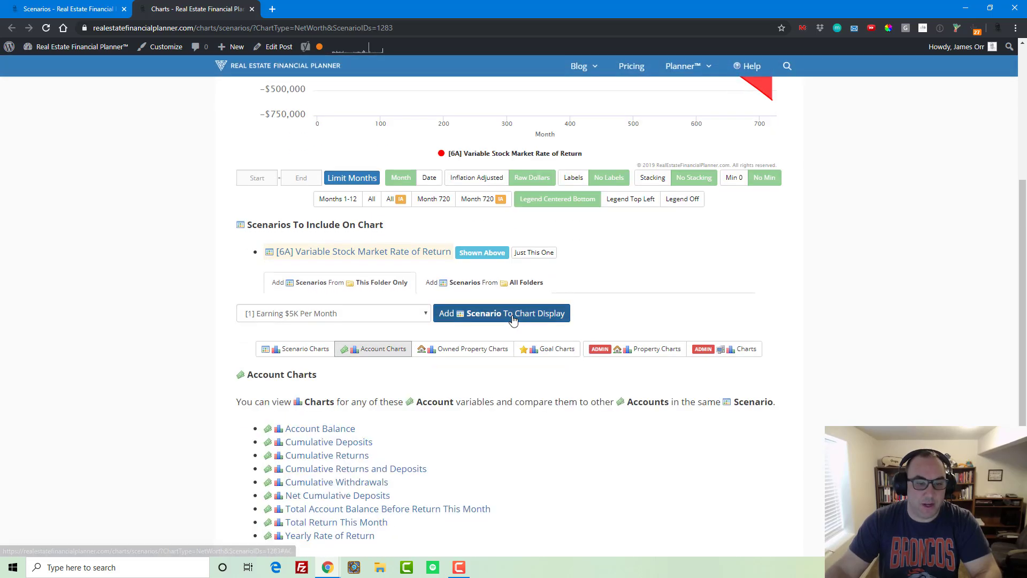
scroll(440, 274, "down", 3)
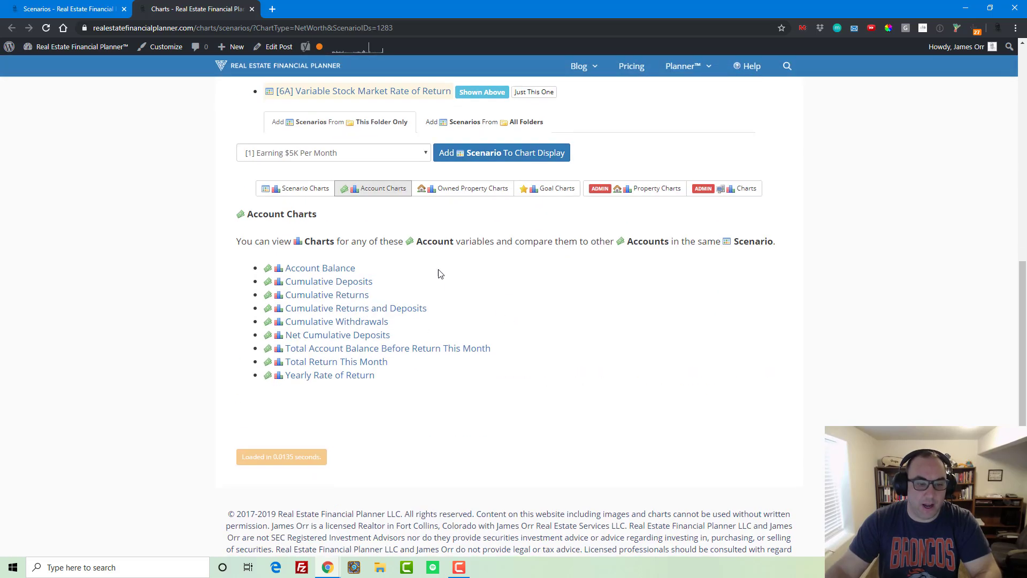
left_click(320, 376)
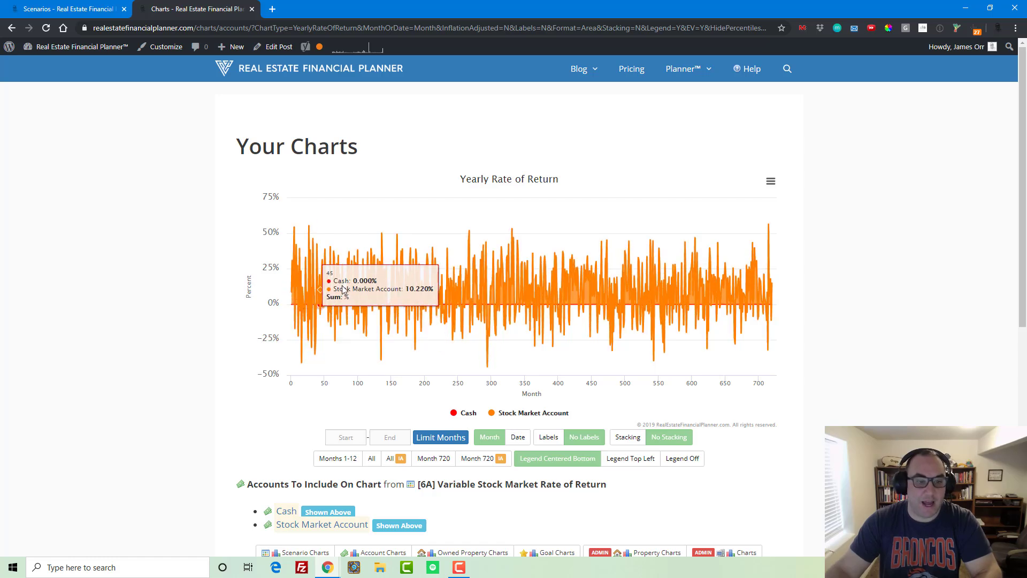
scroll(421, 332, "down", 6)
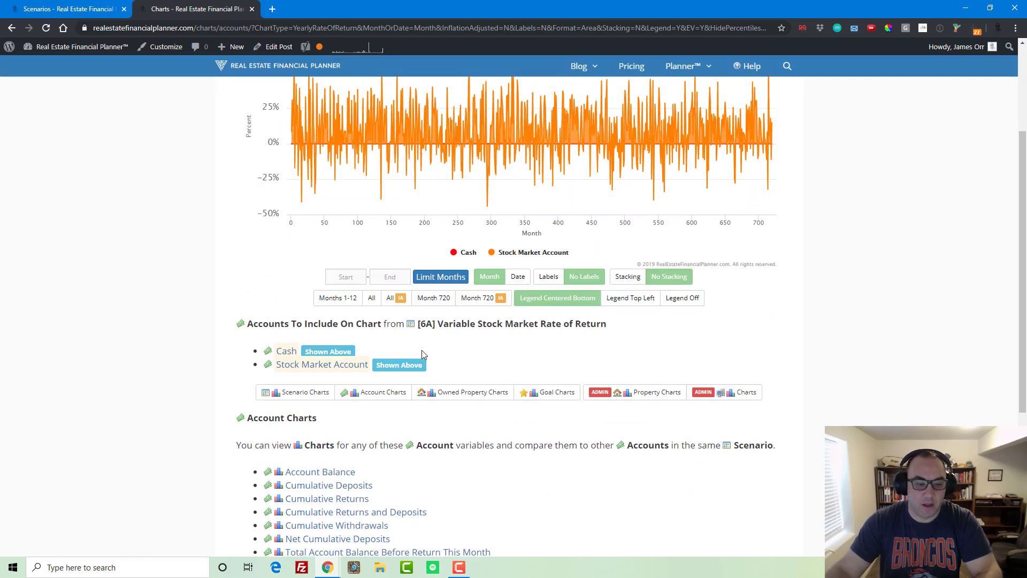
scroll(423, 354, "up", 6)
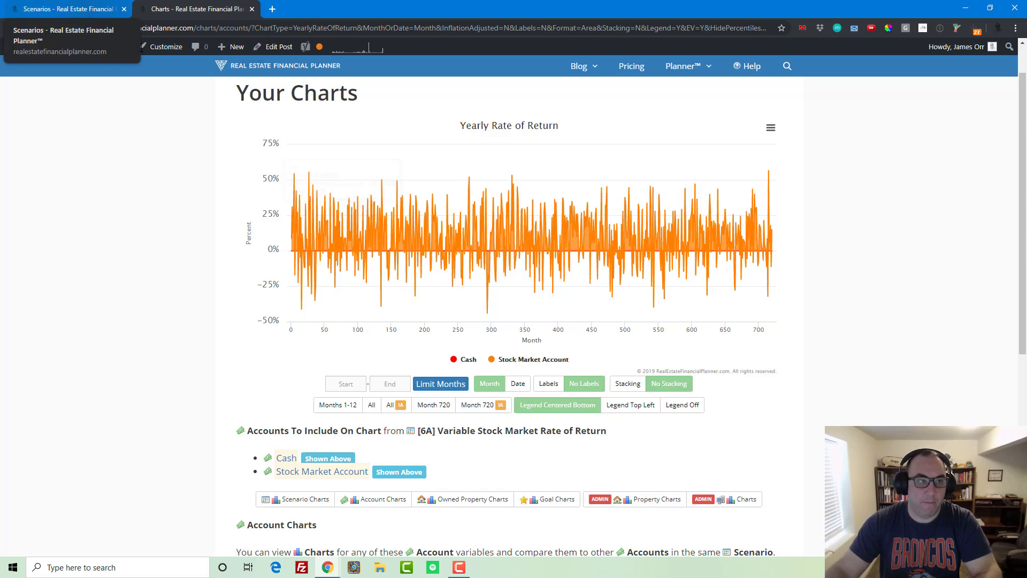
- Open the charts of scenario 5, Social Security For You and Your Spouse, separately and display its Yearly Rate of Return account chart
left_click(69, 8)
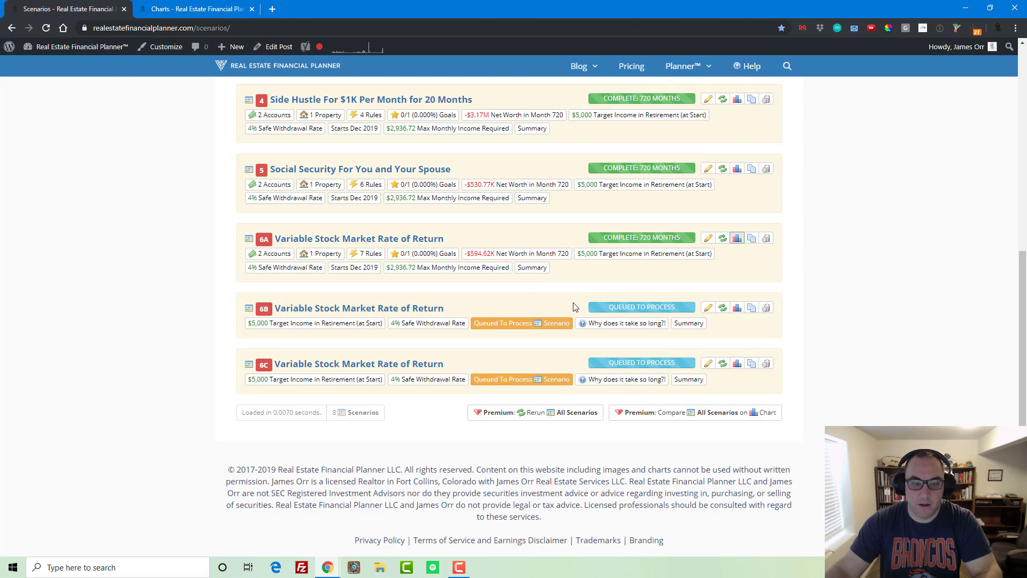
right_click(737, 169)
left_click(778, 175)
left_click(315, 10)
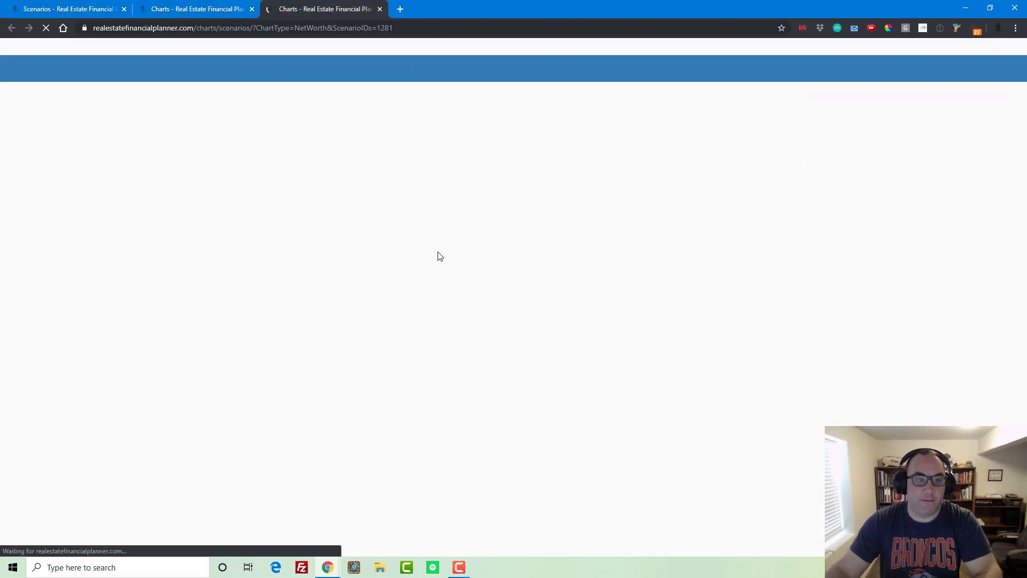
scroll(433, 262, "down", 1)
scroll(411, 289, "down", 3)
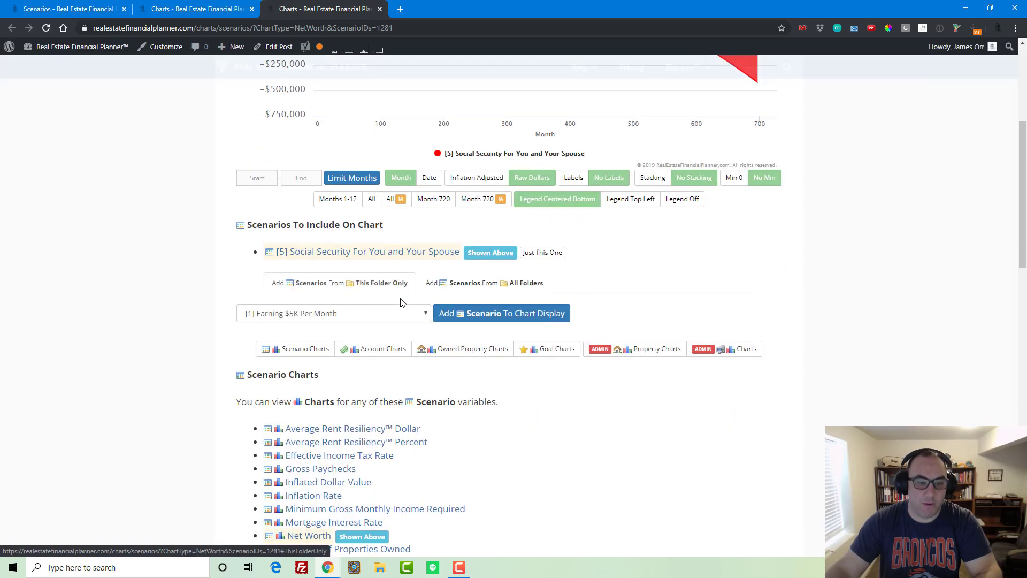
left_click(374, 348)
scroll(372, 357, "down", 3)
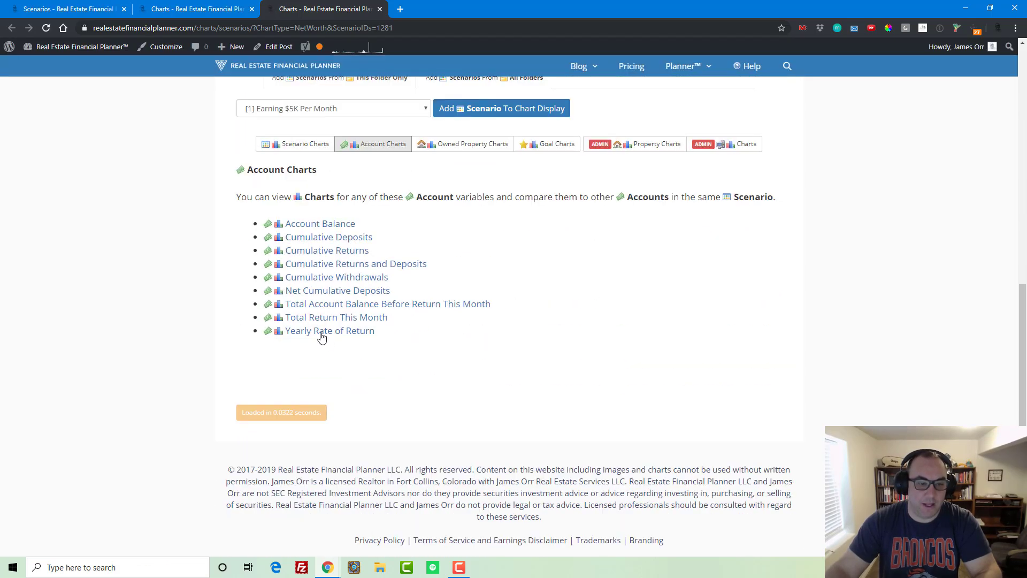
left_click(319, 335)
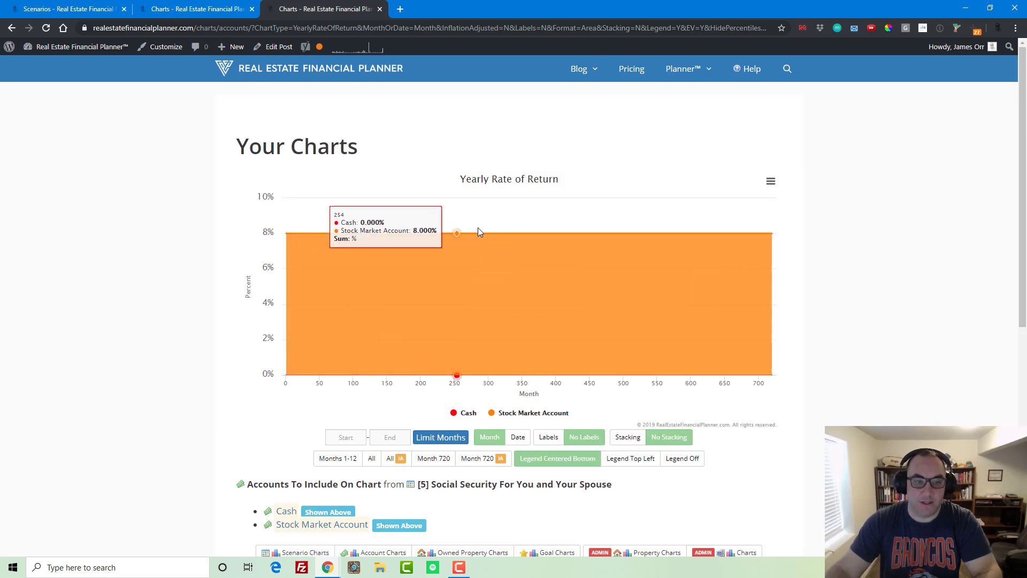
- Zoom scenario 6A's Yearly Rate of Return chart into about the first 73 months, inspect the monthly values and reset the zoom
left_click(211, 8)
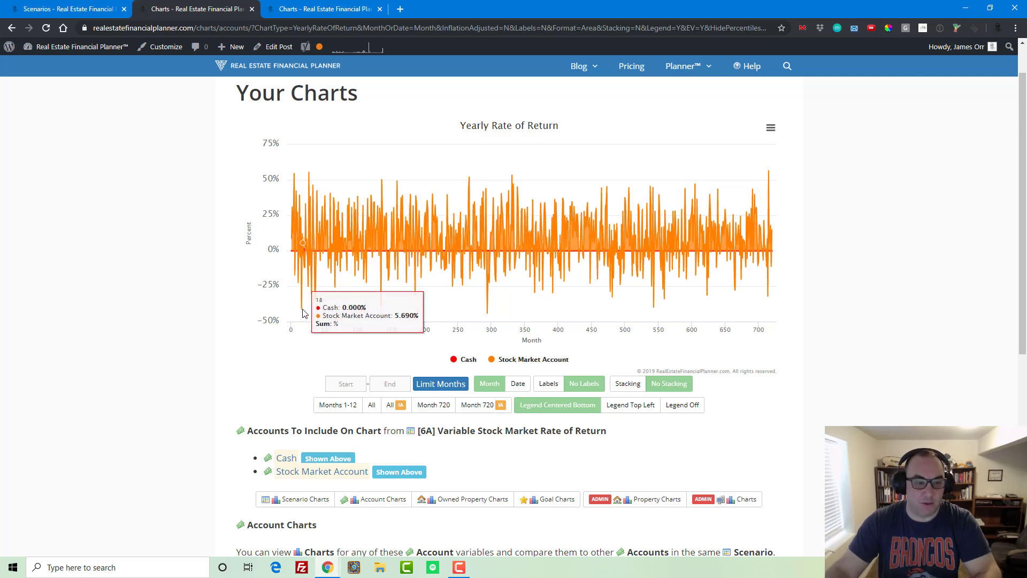
left_click_drag(339, 251, 173, 245)
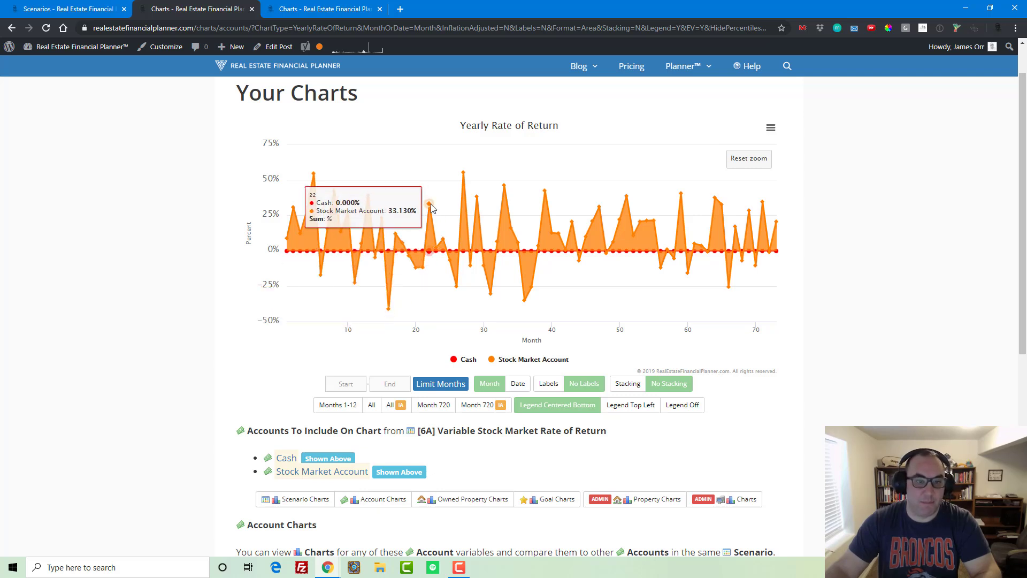
left_click(748, 158)
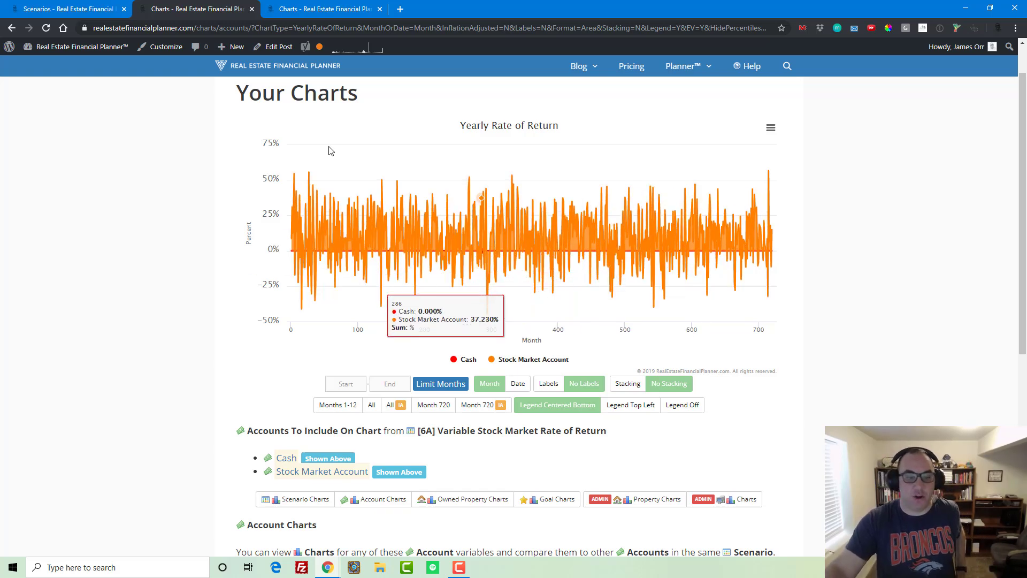
- Close the Yearly Rate of Return charts of scenarios 6A and 5 and return to the scenario list
left_click(251, 9)
left_click(111, 12)
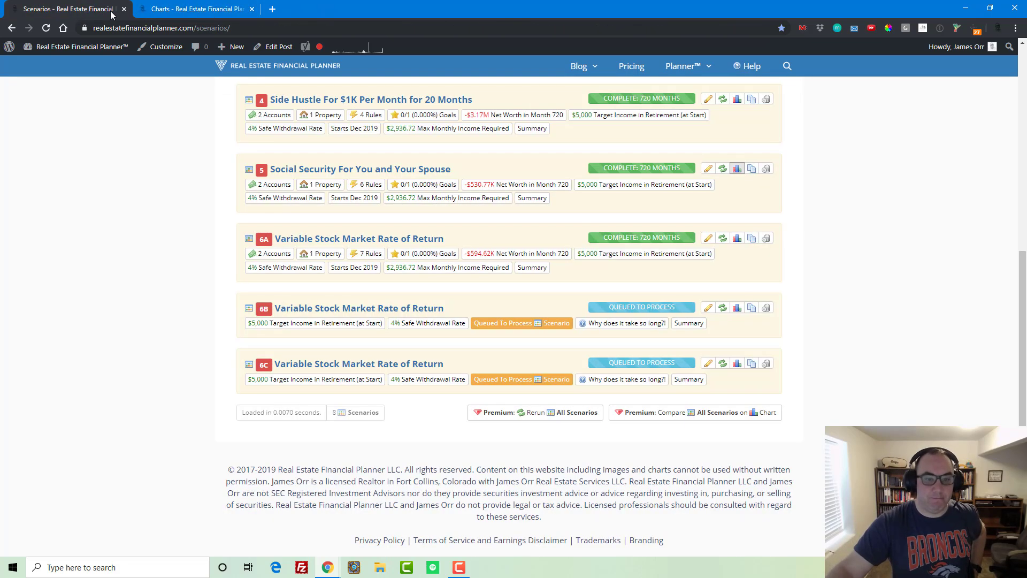
left_click(207, 7)
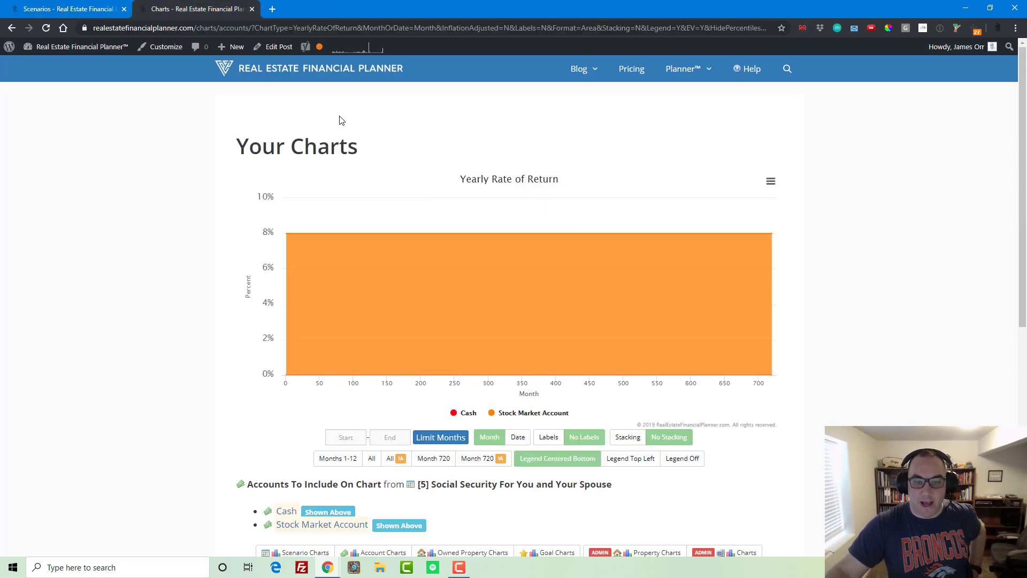
left_click(251, 9)
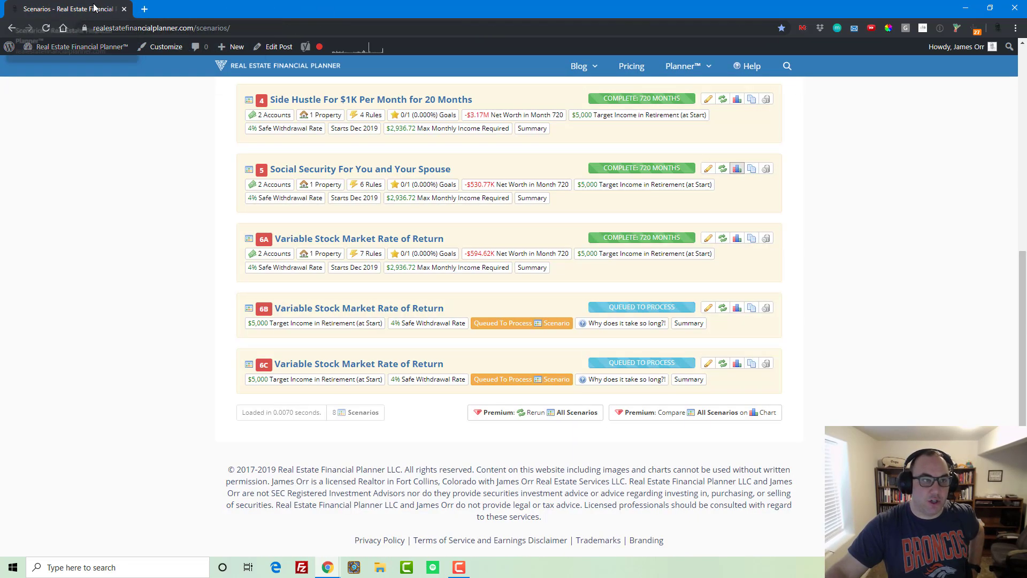
- Open scenario 6A's Net Worth chart in a new browser tab, reload the scenario list and switch to the chart
right_click(737, 238)
left_click(800, 248)
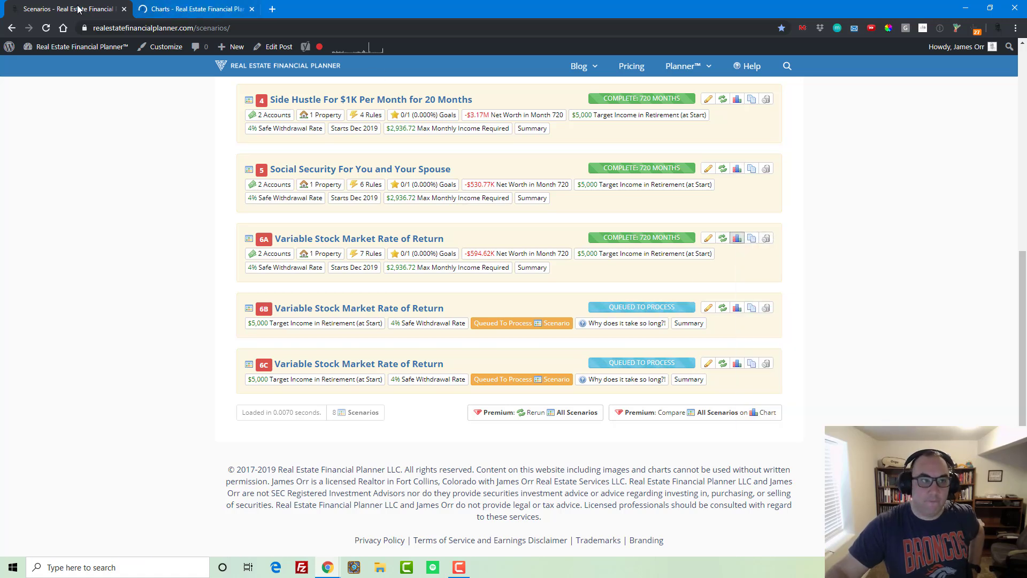
left_click(47, 29)
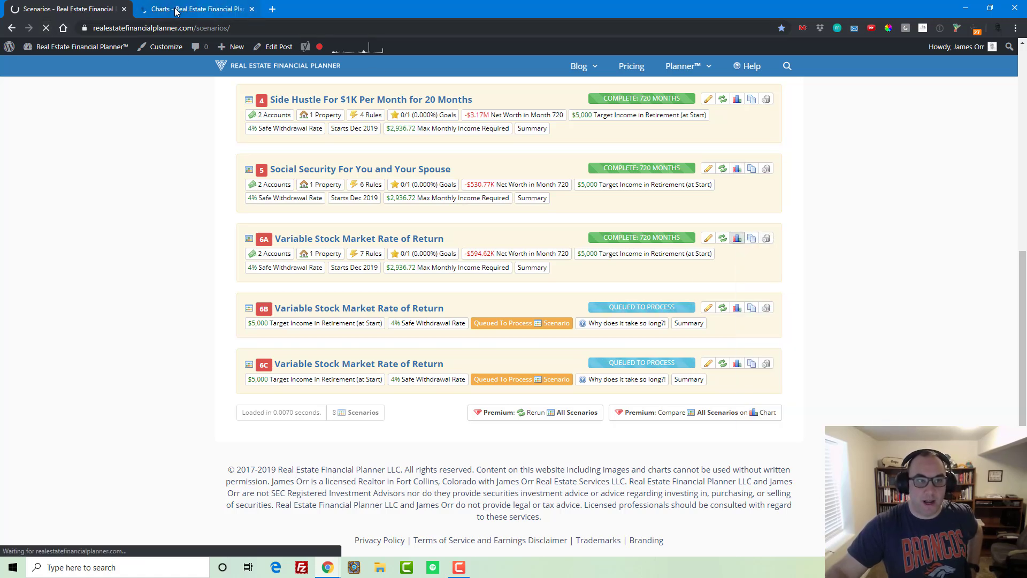
left_click(176, 9)
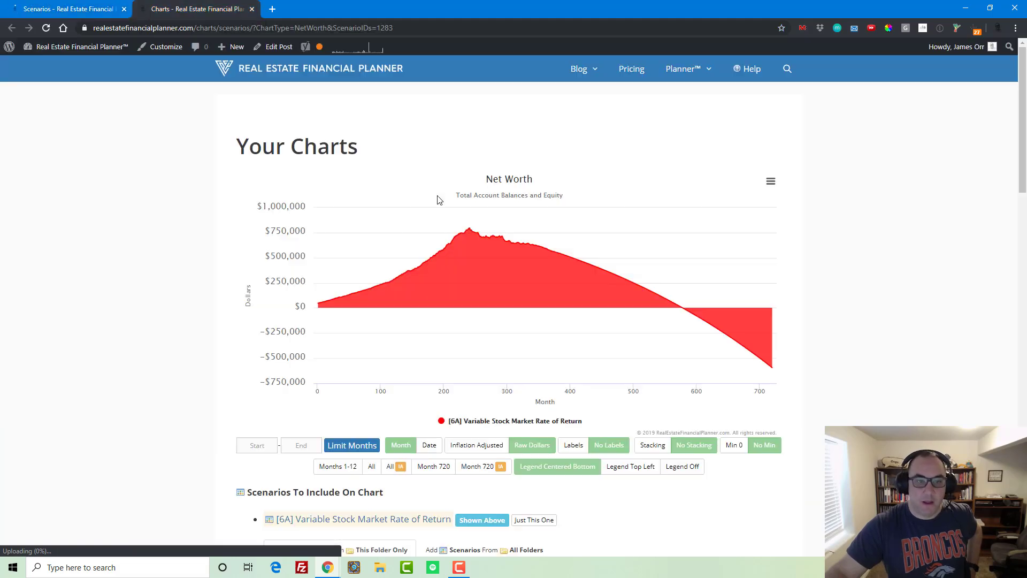
- Examine scenario 6A's Net Worth chart and look through the list of scenario variables that can be charted
scroll(506, 275, "down", 1)
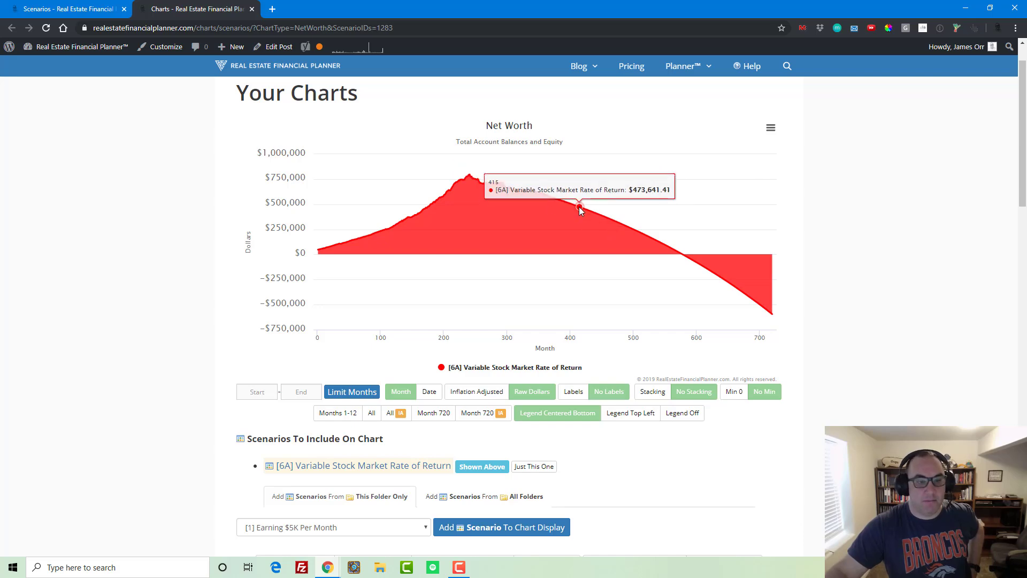
scroll(458, 256, "down", 5)
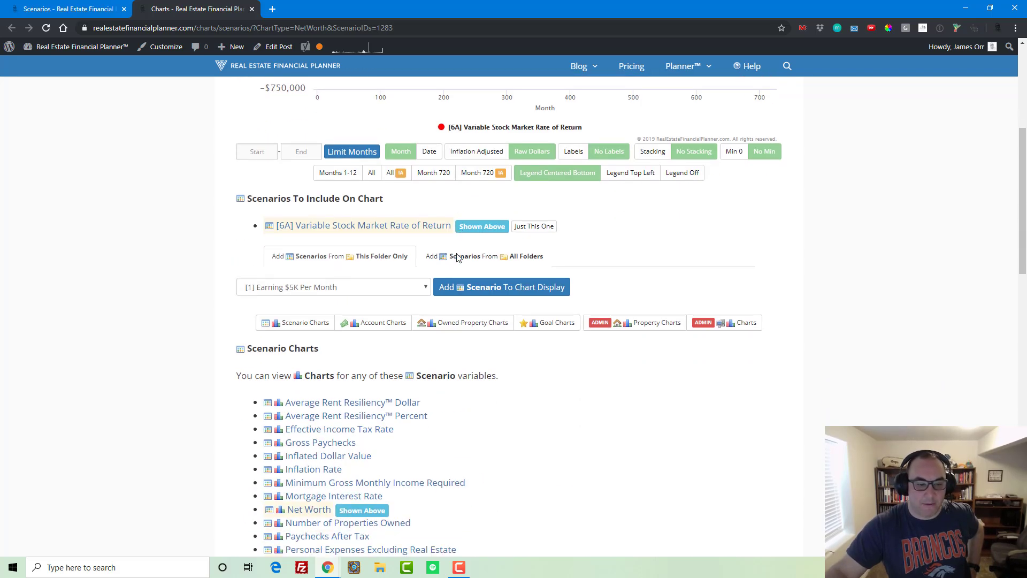
scroll(458, 257, "down", 4)
scroll(444, 252, "down", 3)
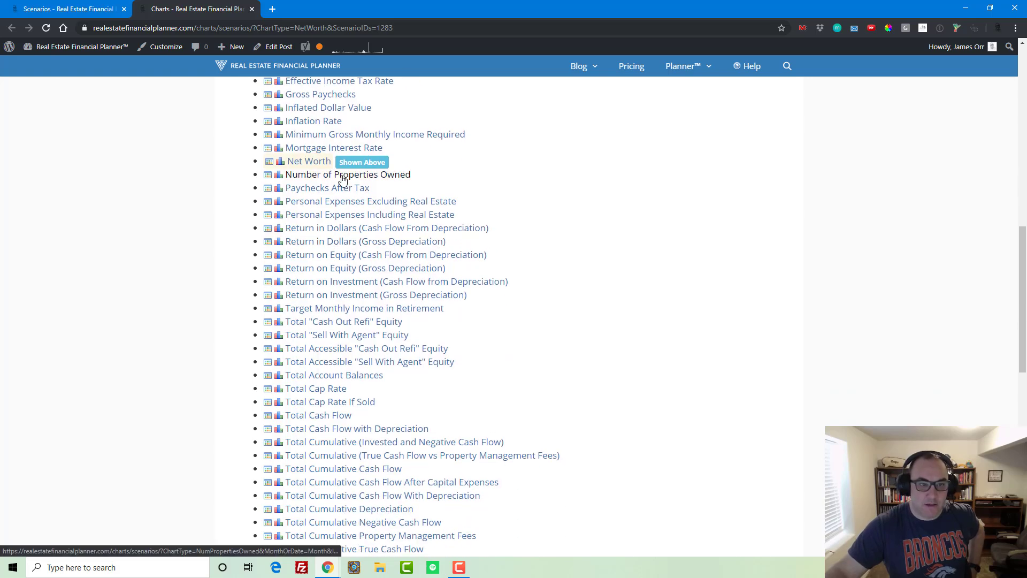
scroll(342, 179, "down", 2)
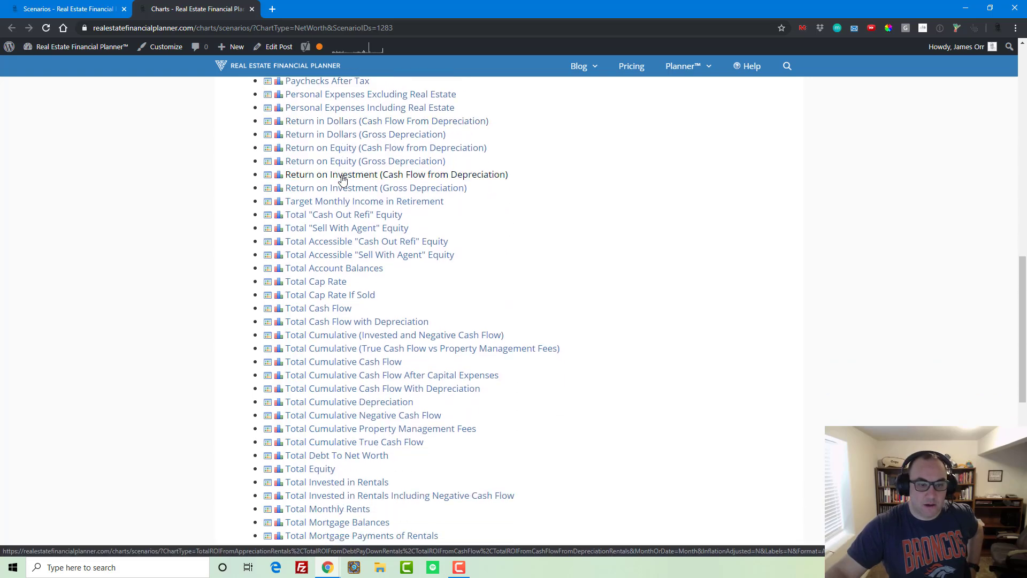
scroll(343, 180, "down", 2)
scroll(343, 180, "down", 3)
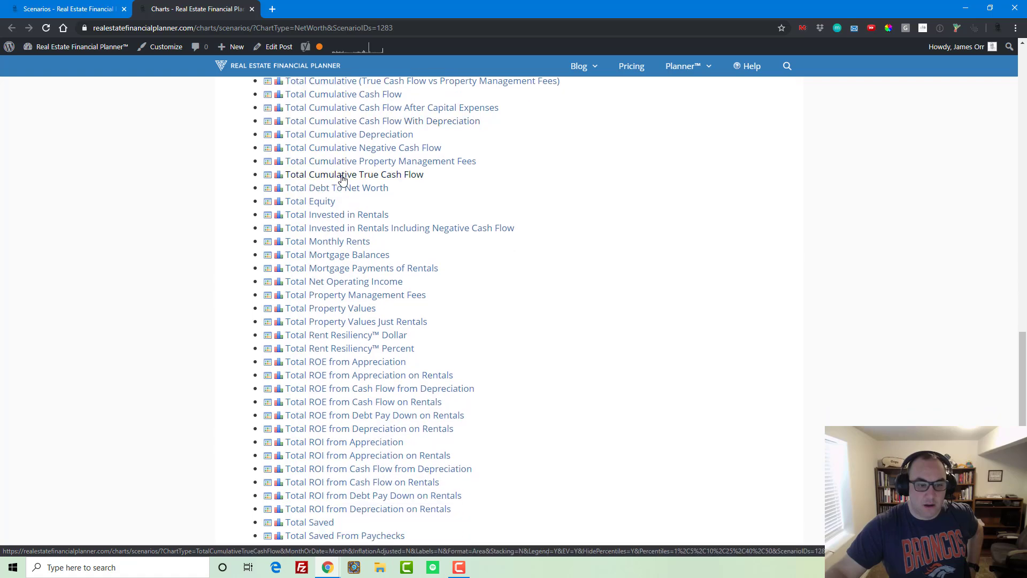
scroll(343, 179, "down", 3)
scroll(342, 179, "up", 6)
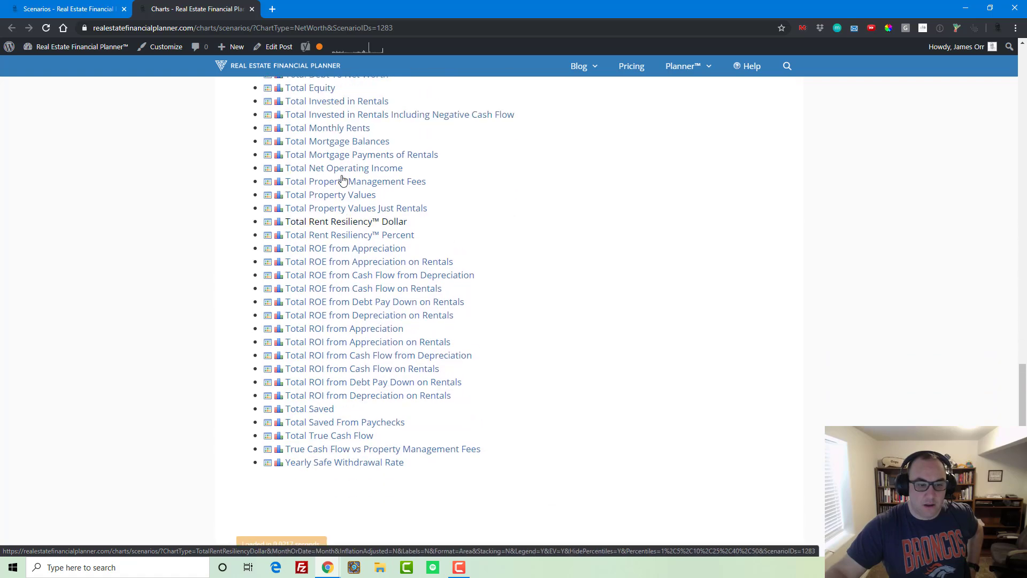
scroll(343, 180, "up", 3)
scroll(343, 180, "up", 1)
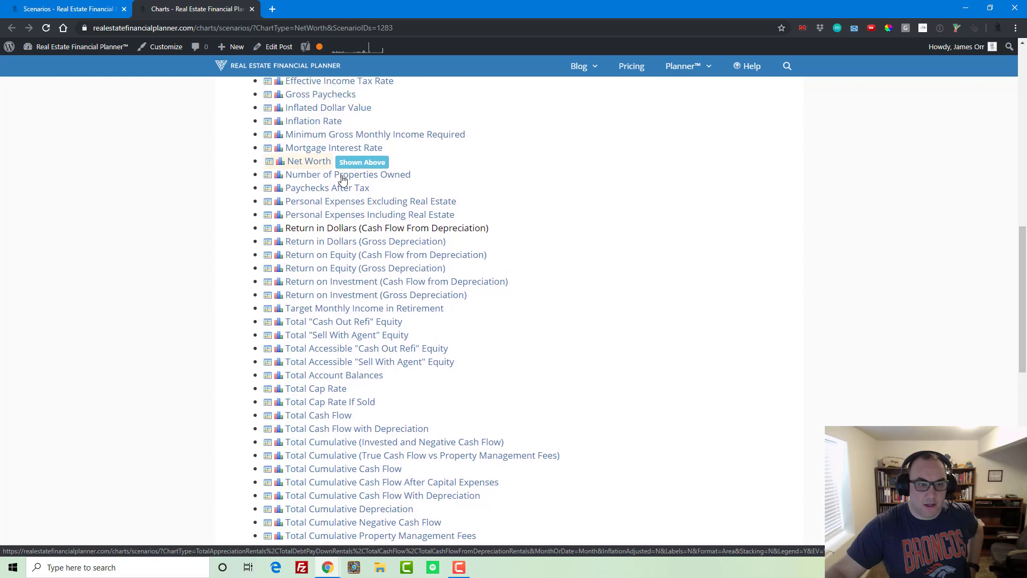
scroll(343, 180, "down", 3)
scroll(342, 180, "down", 5)
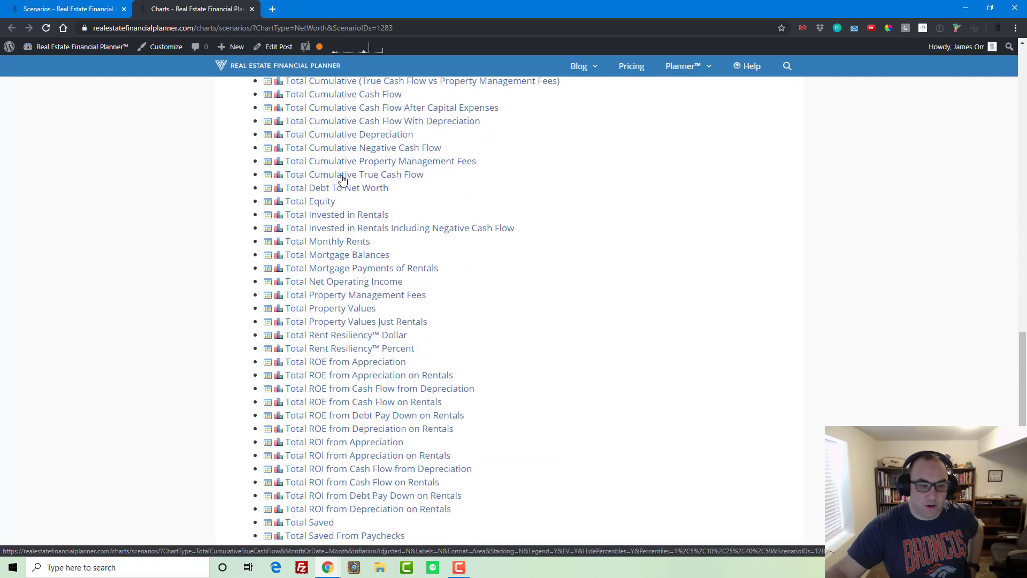
scroll(343, 180, "down", 1)
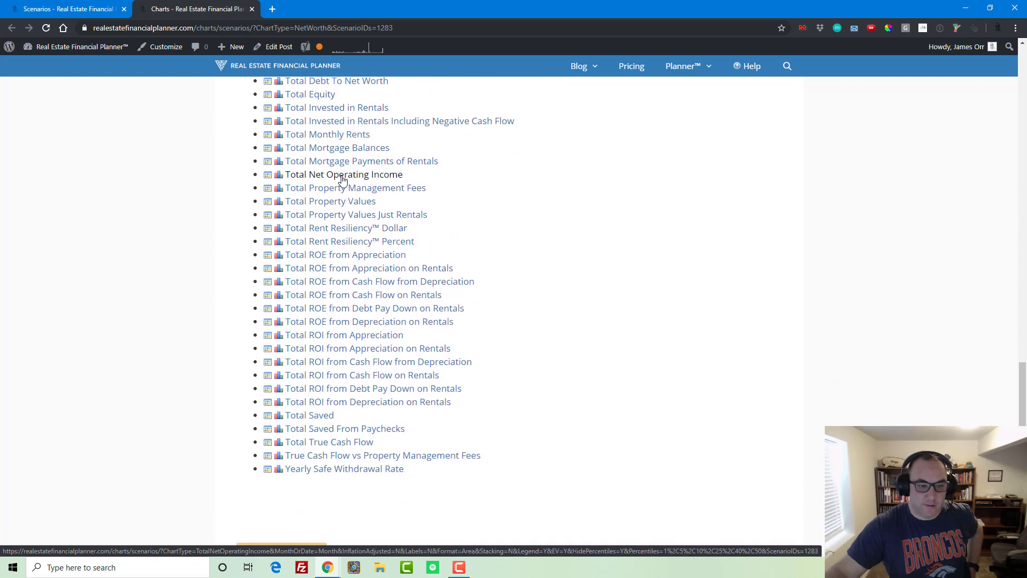
scroll(343, 179, "up", 4)
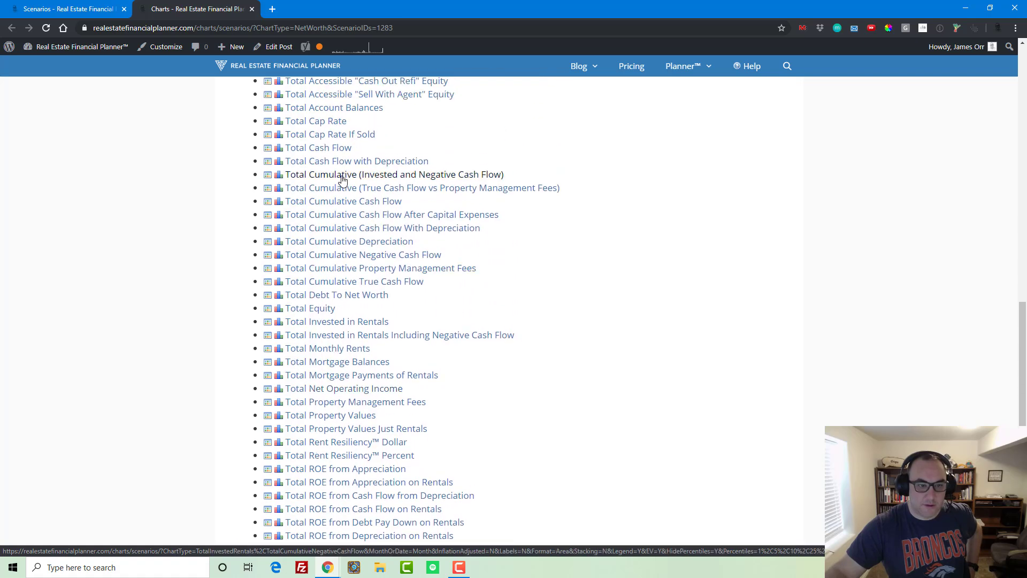
scroll(343, 180, "up", 4)
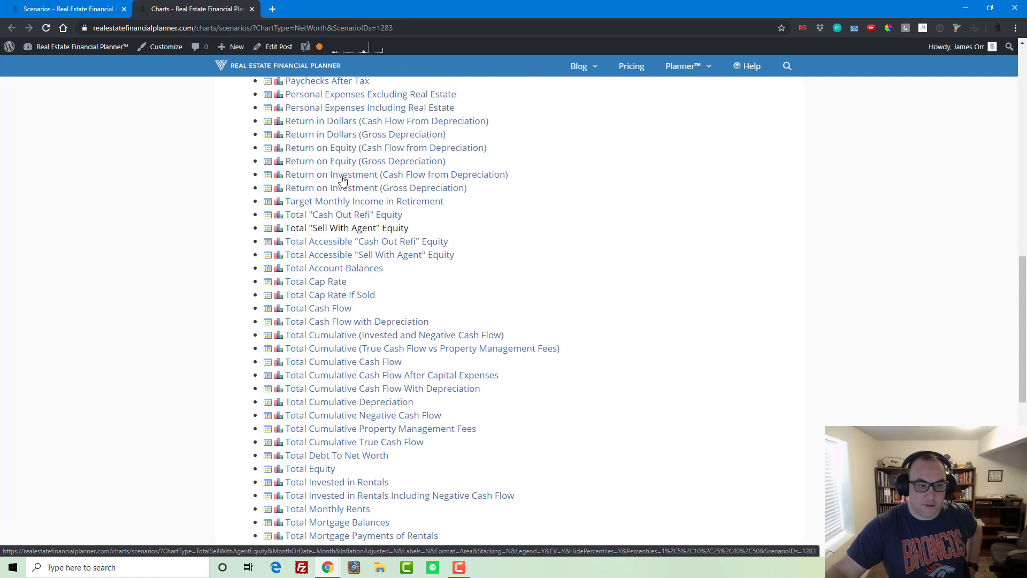
scroll(343, 180, "up", 1)
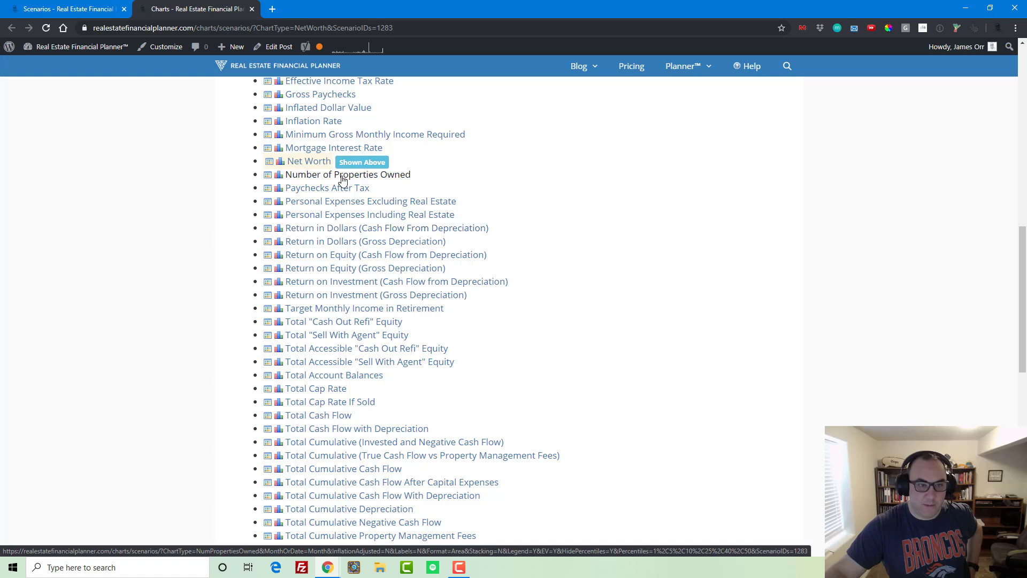
scroll(343, 178, "up", 1)
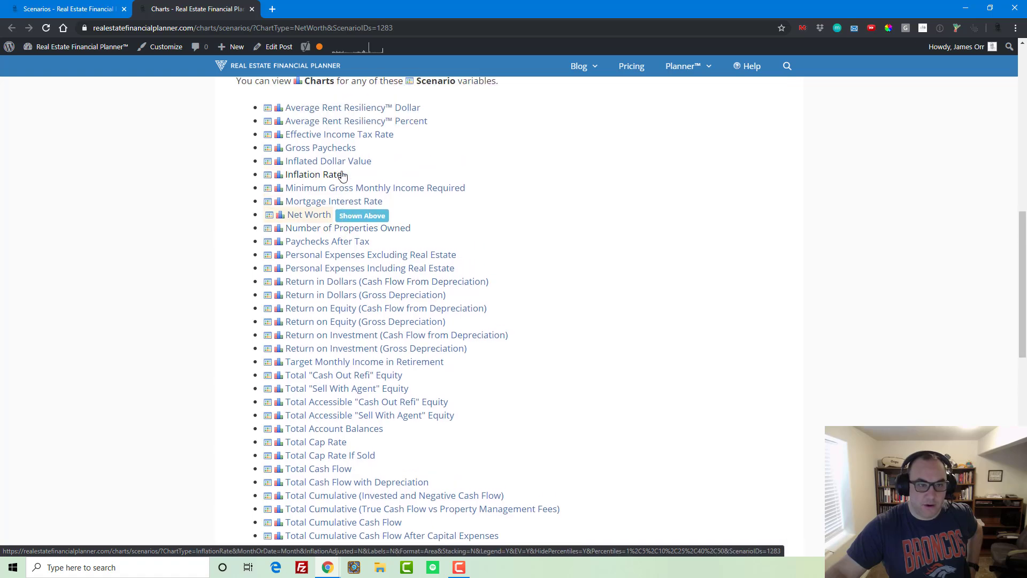
scroll(342, 176, "down", 1)
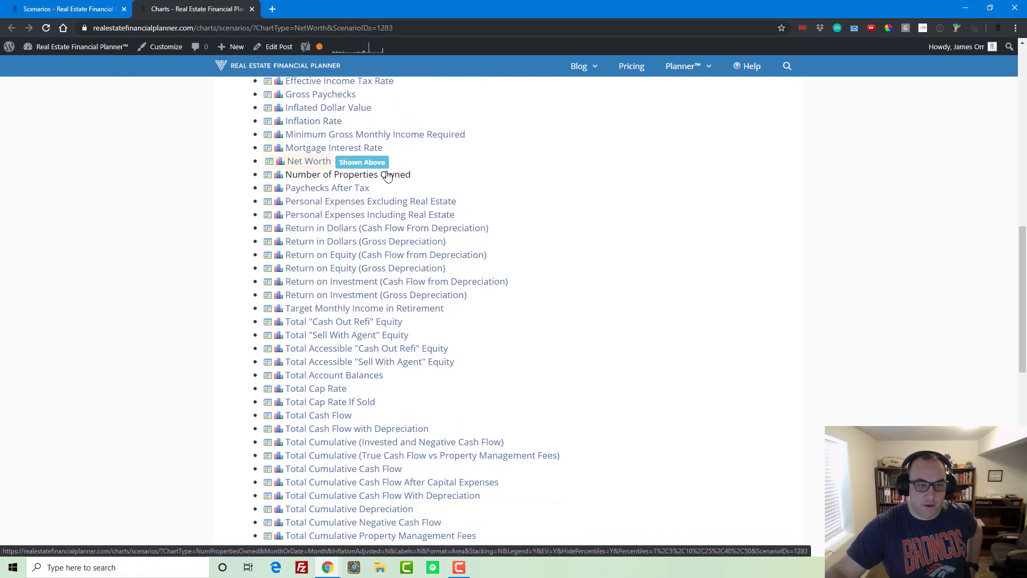
- Add scenarios 6B and 6C to scenario 6A's Net Worth chart and compare the three curves
scroll(388, 177, "up", 4)
left_click(362, 152)
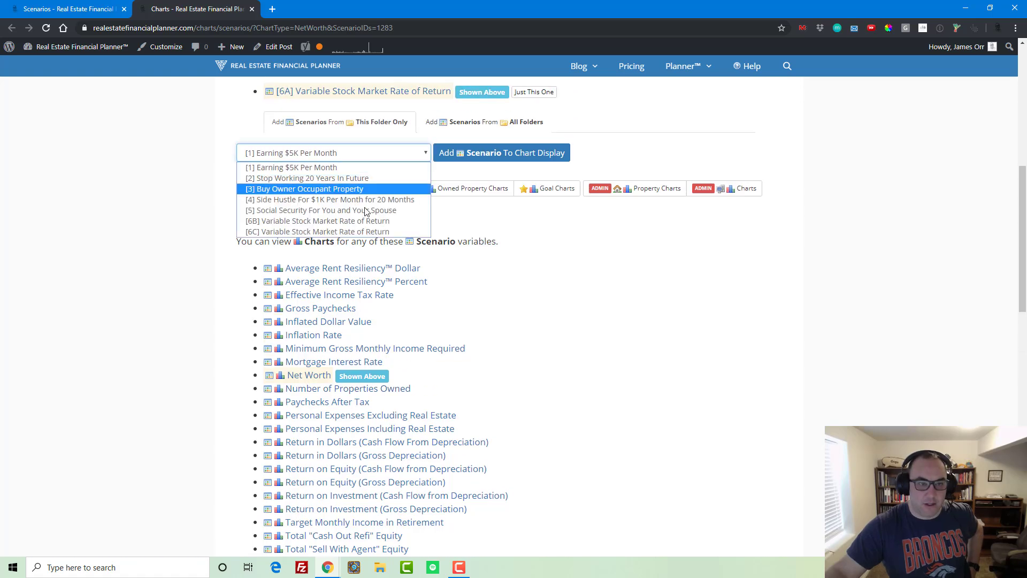
left_click(364, 231)
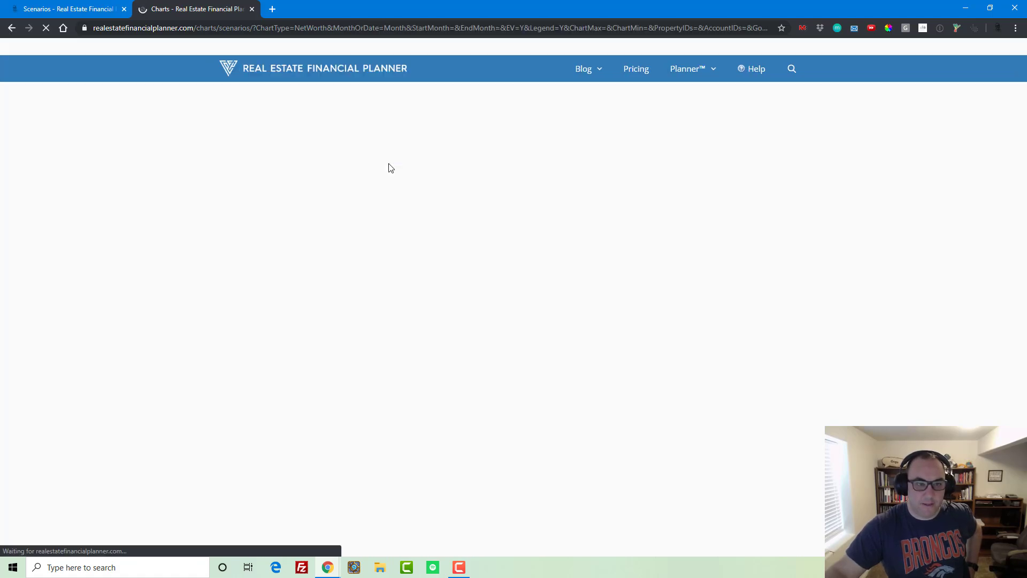
scroll(388, 167, "down", 4)
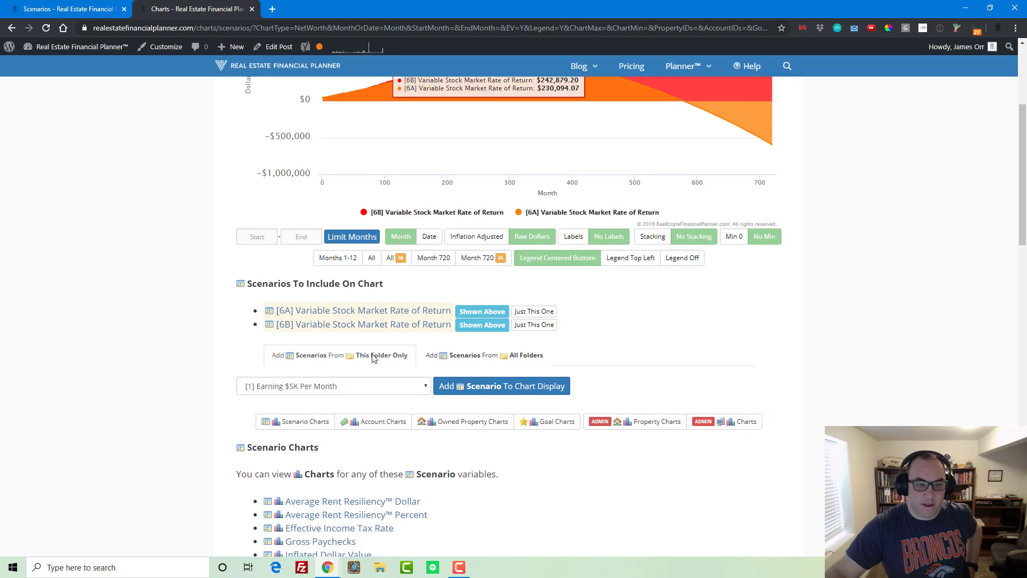
left_click(361, 388)
left_click(351, 453)
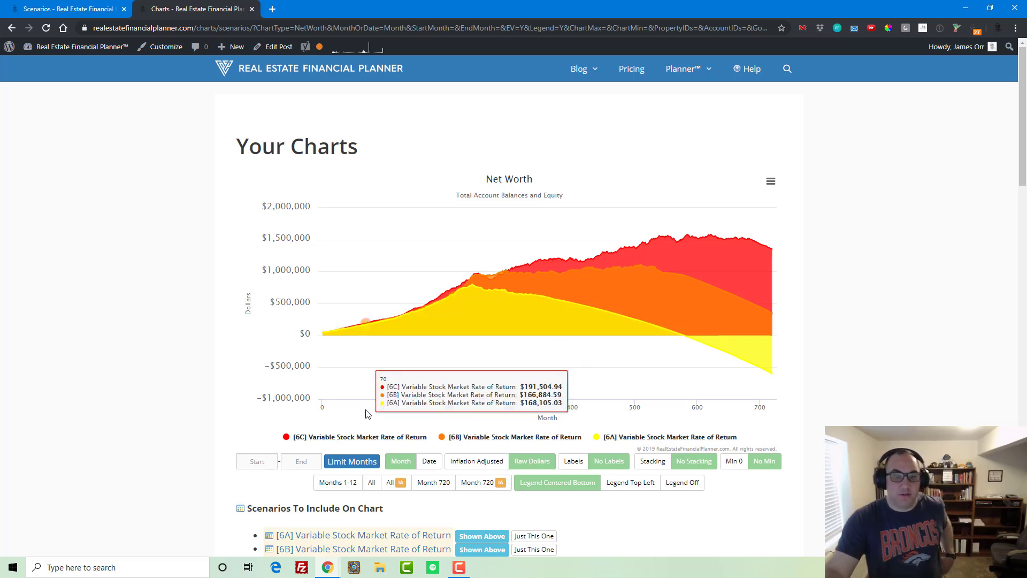
scroll(369, 374, "down", 1)
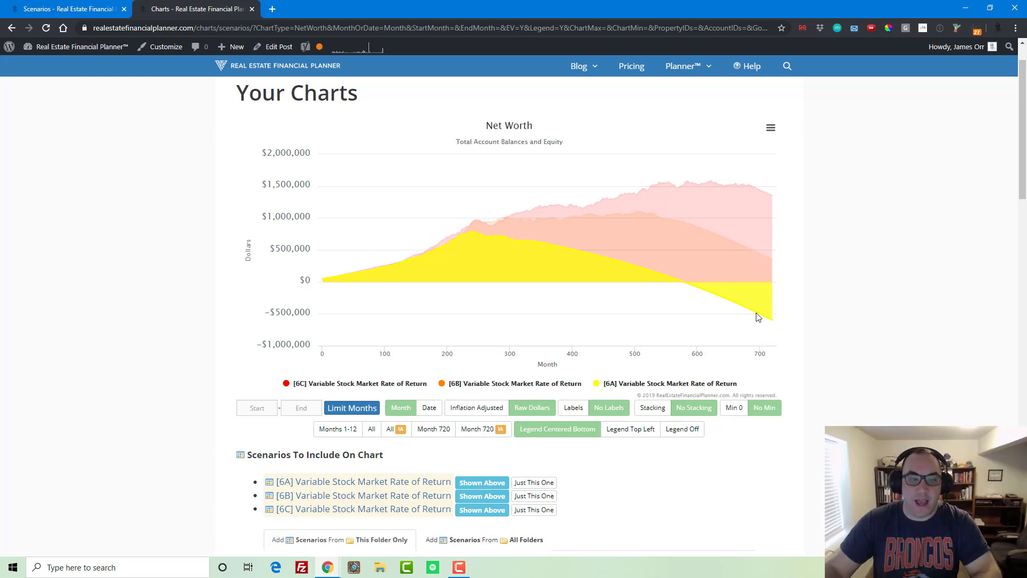
mouse_move(524, 246)
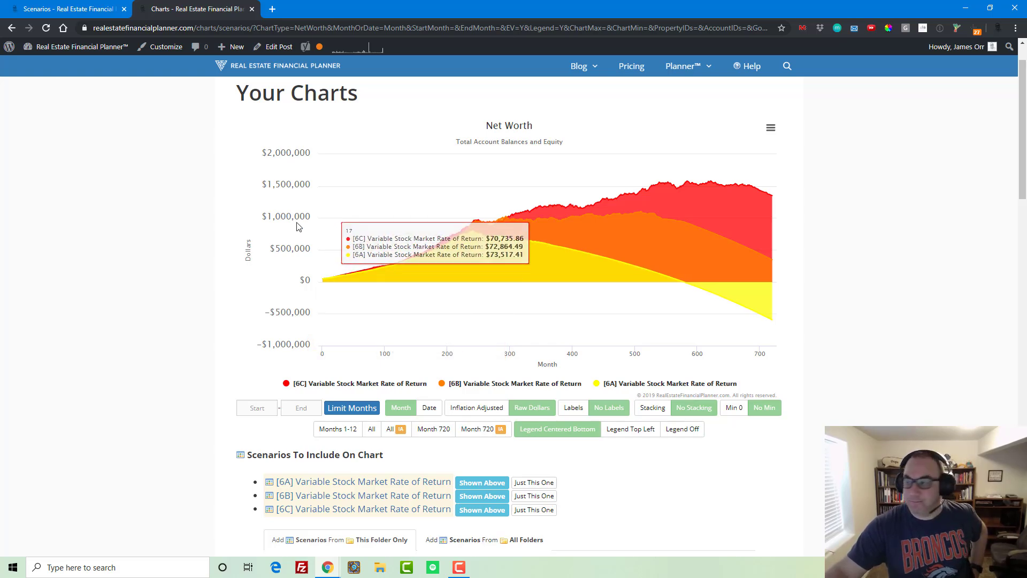
- Open scenario 6C from the scenario list, inspect its Number of Monte Carlo Simulations to Run setting and return to the list
left_click(87, 10)
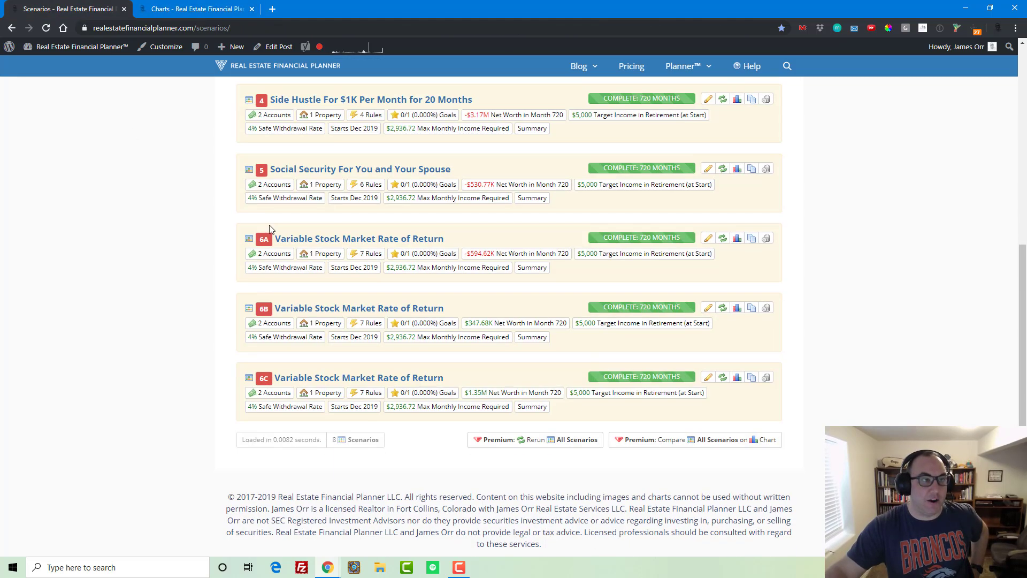
scroll(339, 257, "down", 2)
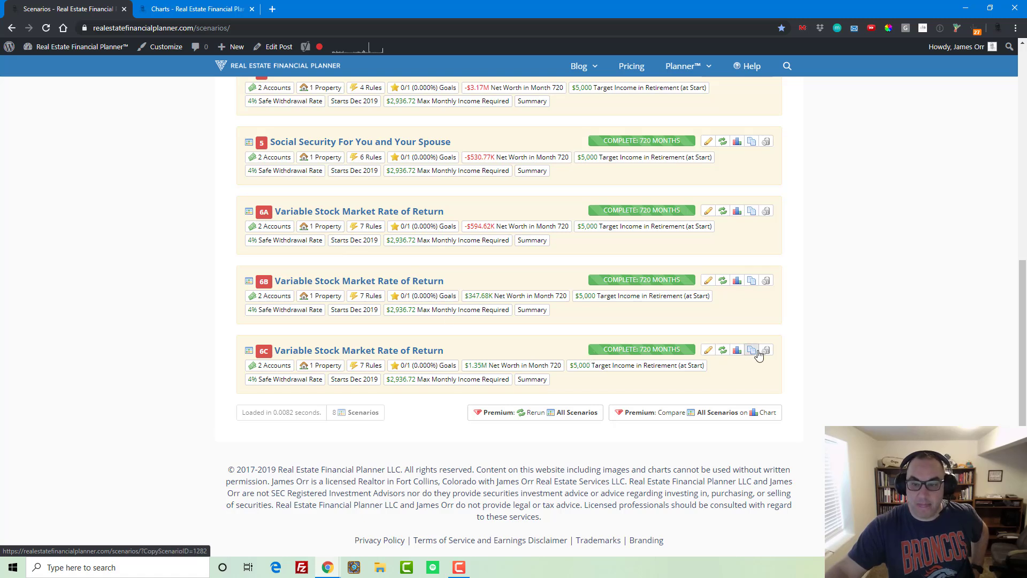
left_click(389, 352)
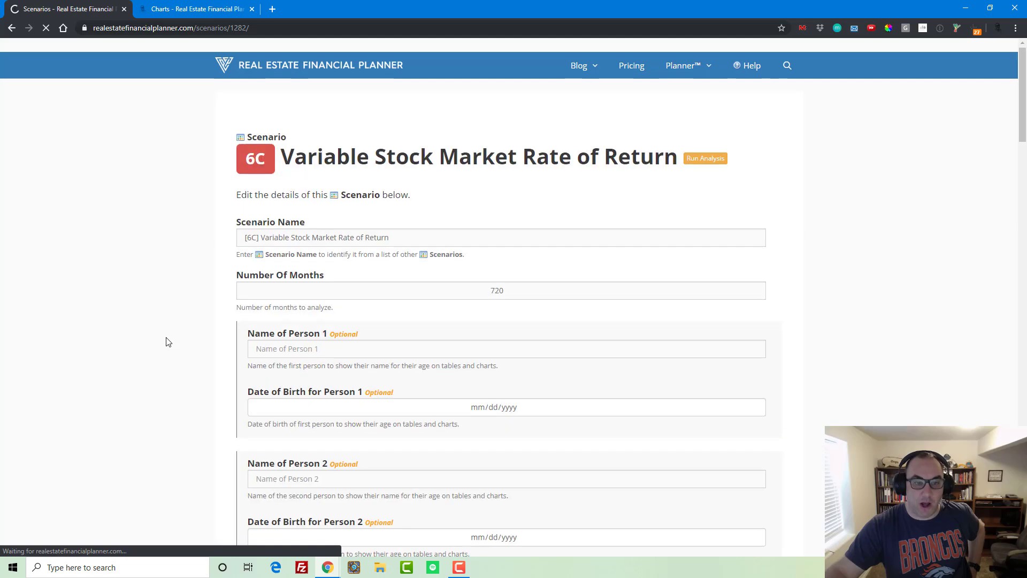
scroll(172, 339, "down", 15)
scroll(403, 369, "down", 2)
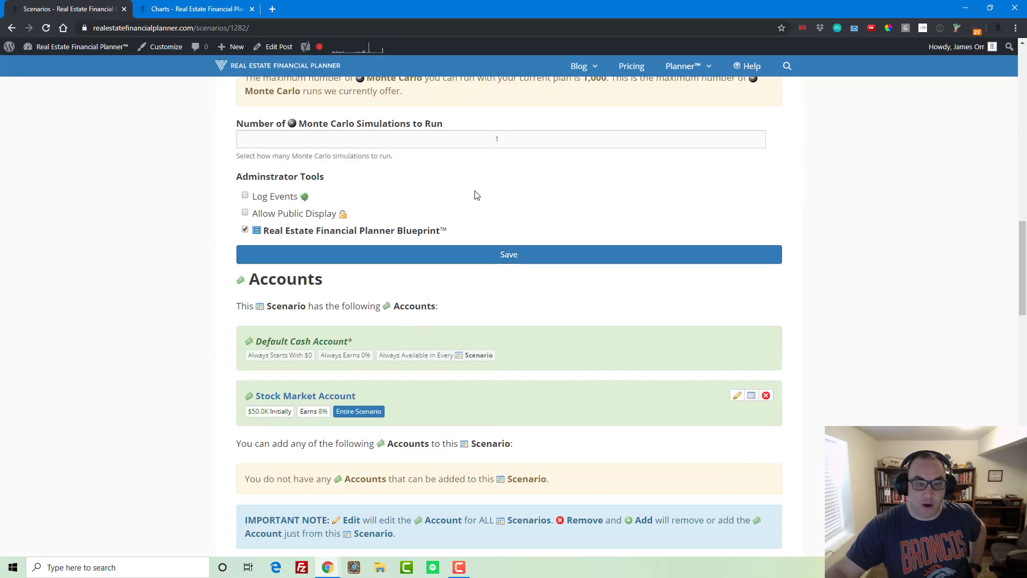
left_click(505, 139)
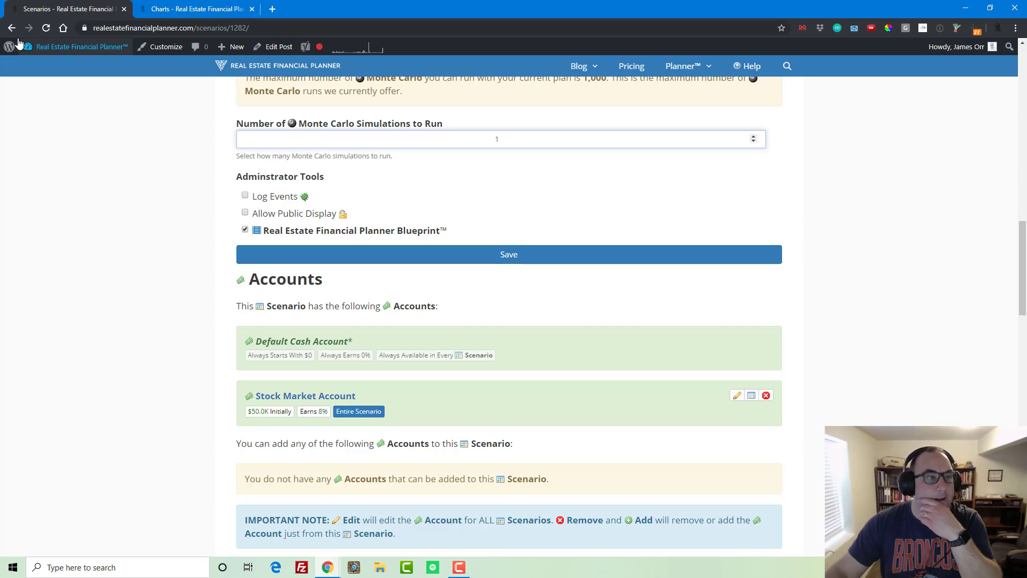
scroll(557, 158, "up", 15)
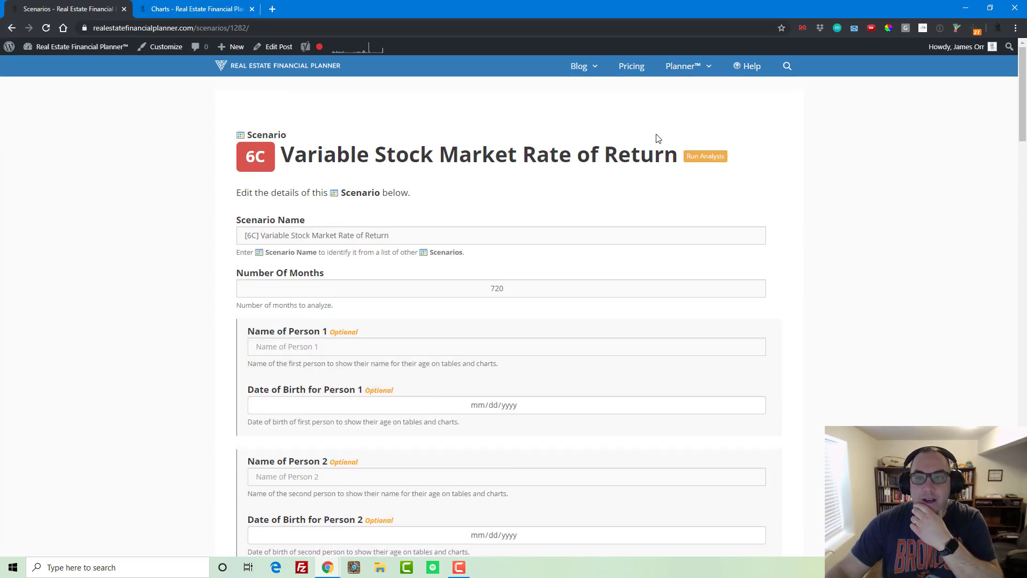
left_click(675, 66)
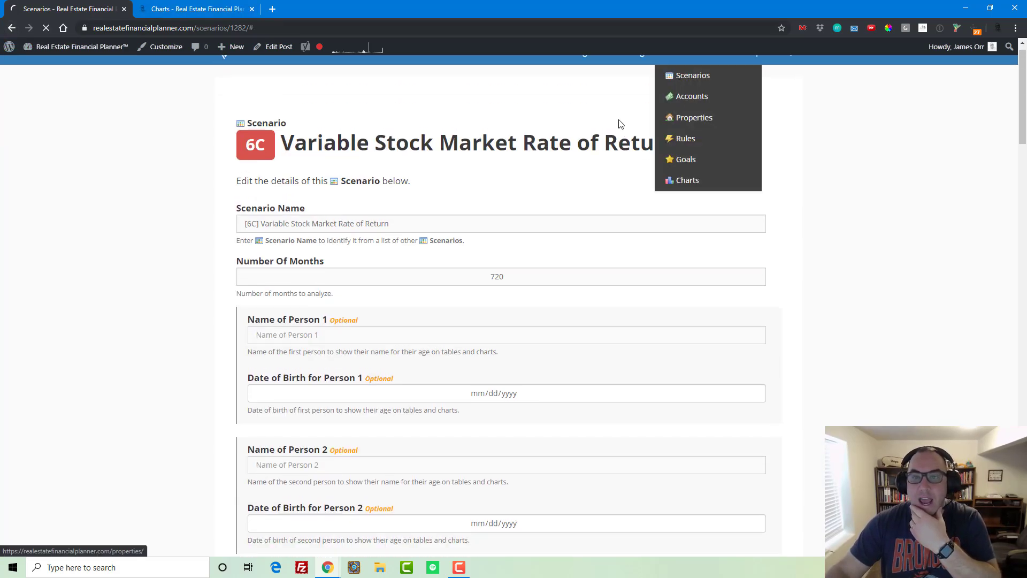
- Review the combined Net Worth chart of scenarios 6A, 6B and 6C again, together with the chart variables available for them
left_click(242, 11)
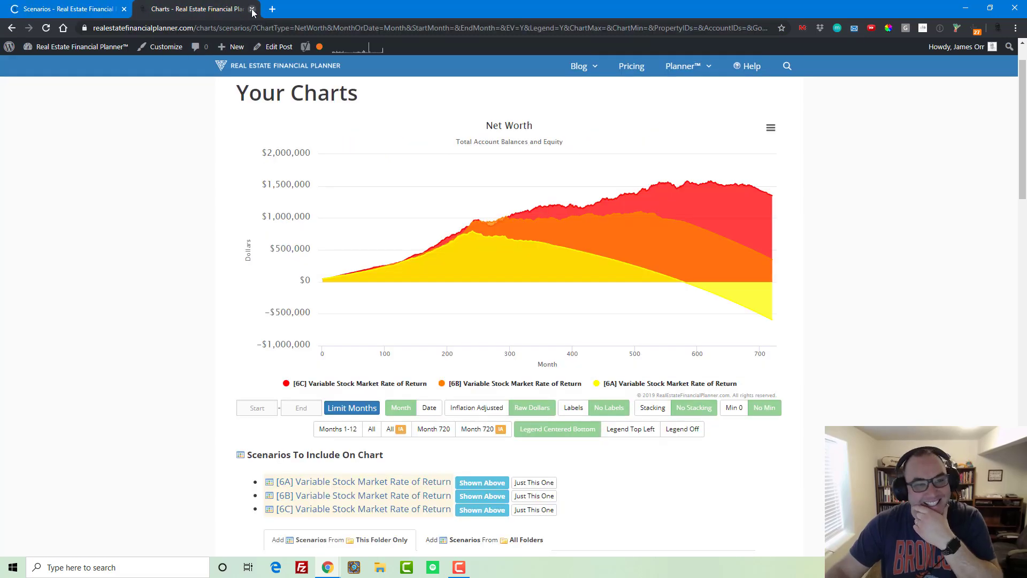
mouse_move(612, 187)
scroll(611, 186, "down", 7)
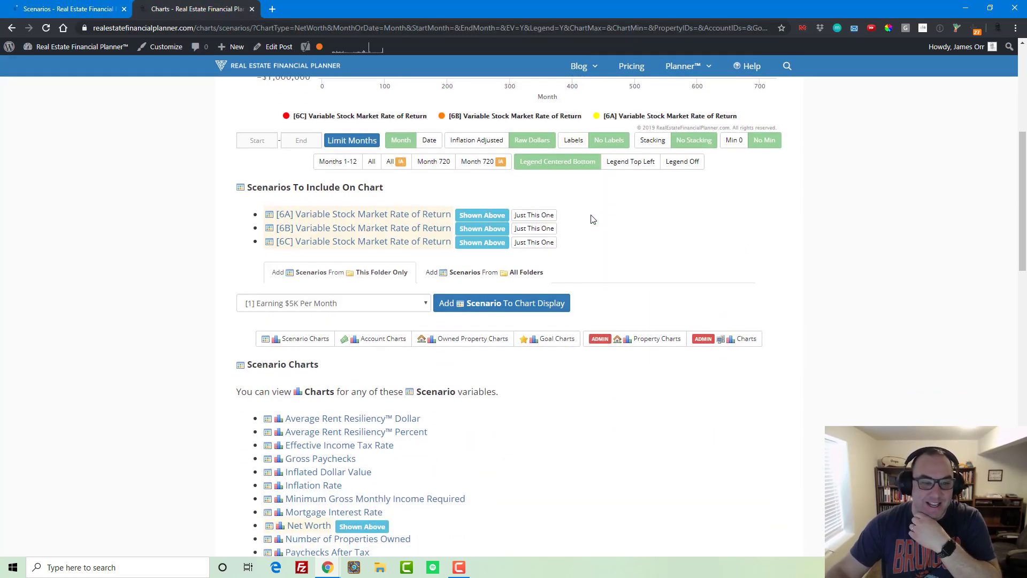
scroll(409, 313, "down", 4)
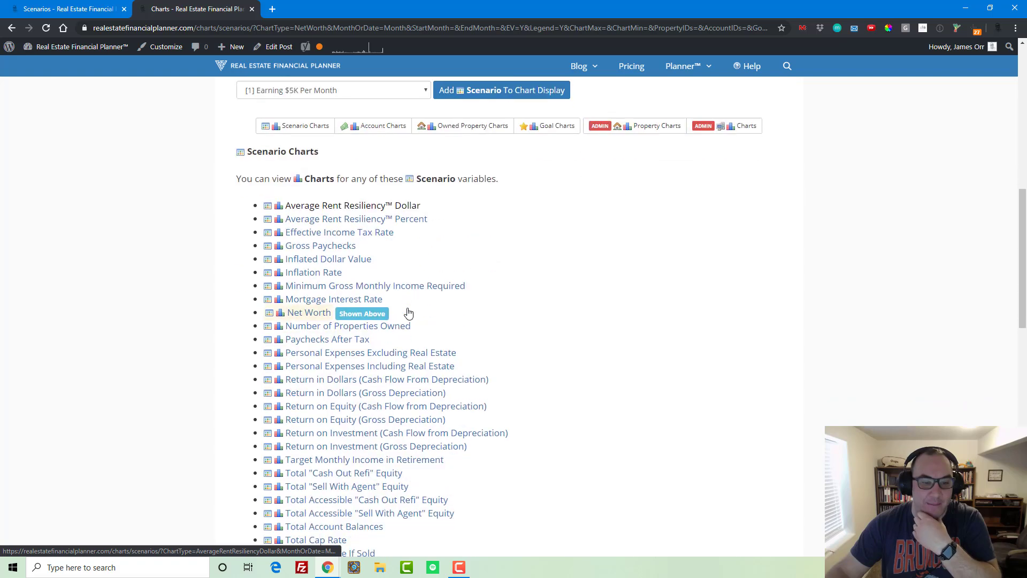
scroll(408, 310, "down", 4)
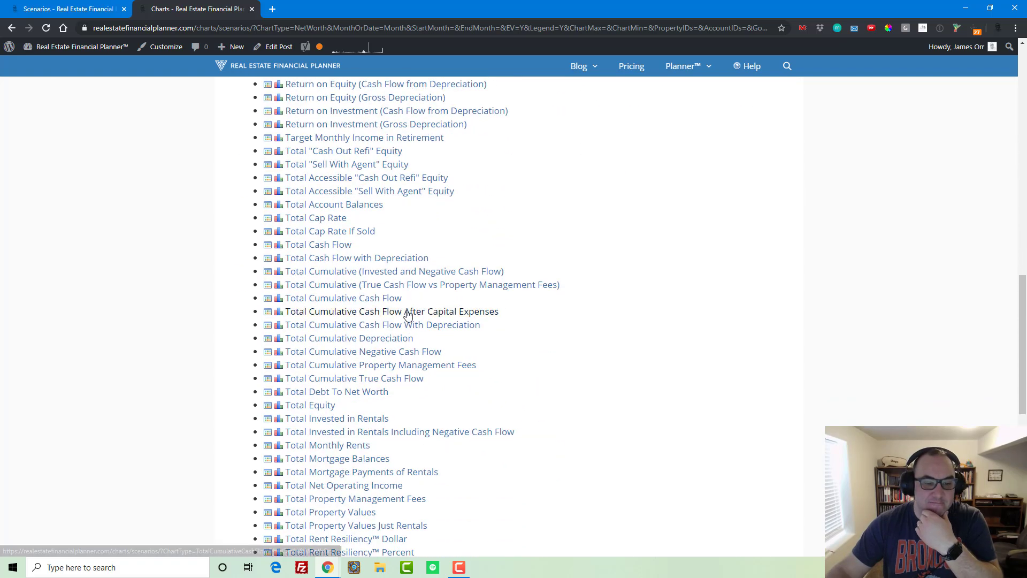
scroll(411, 314, "up", 12)
scroll(681, 412, "down", 2)
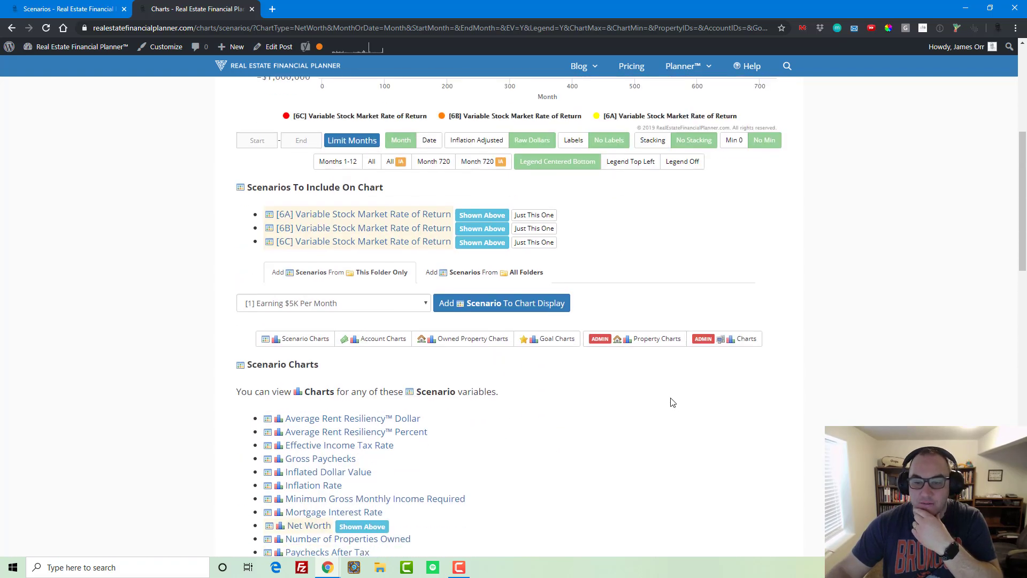
scroll(672, 401, "up", 4)
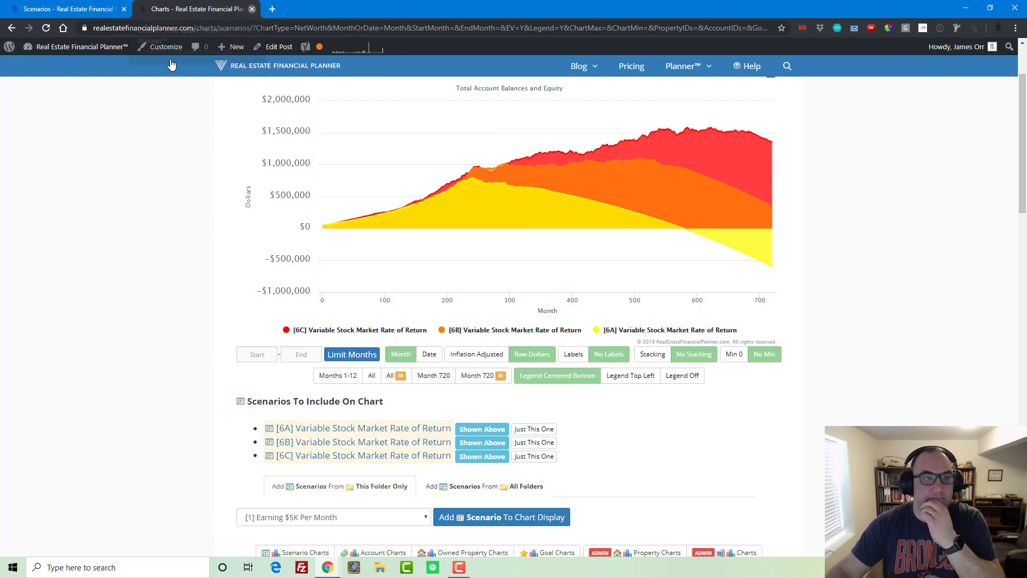
- Close the combined Net Worth chart and make a copy of scenario 6A from the scenario list
key("ctrl+w")
scroll(480, 293, "down", 7)
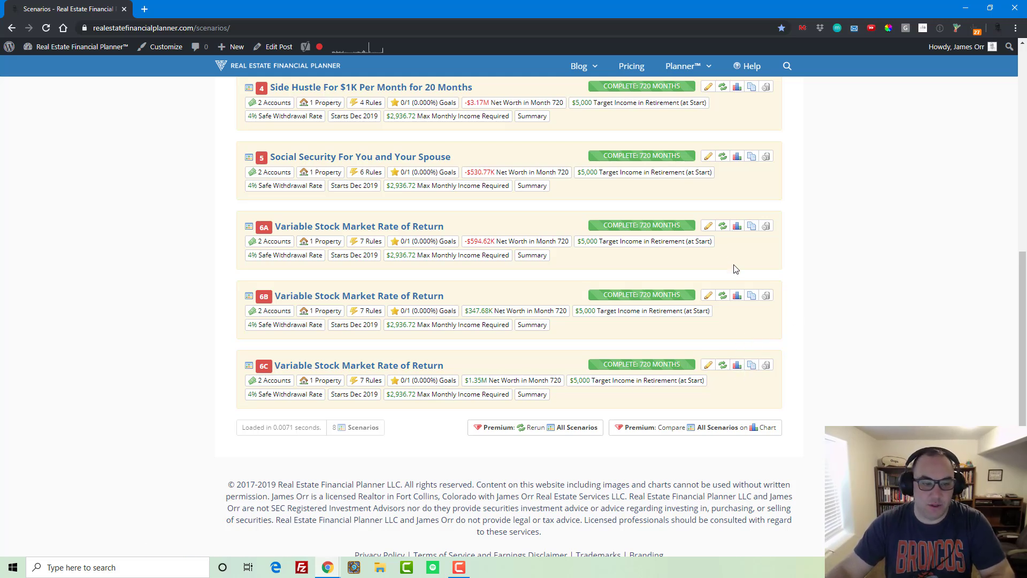
left_click(751, 225)
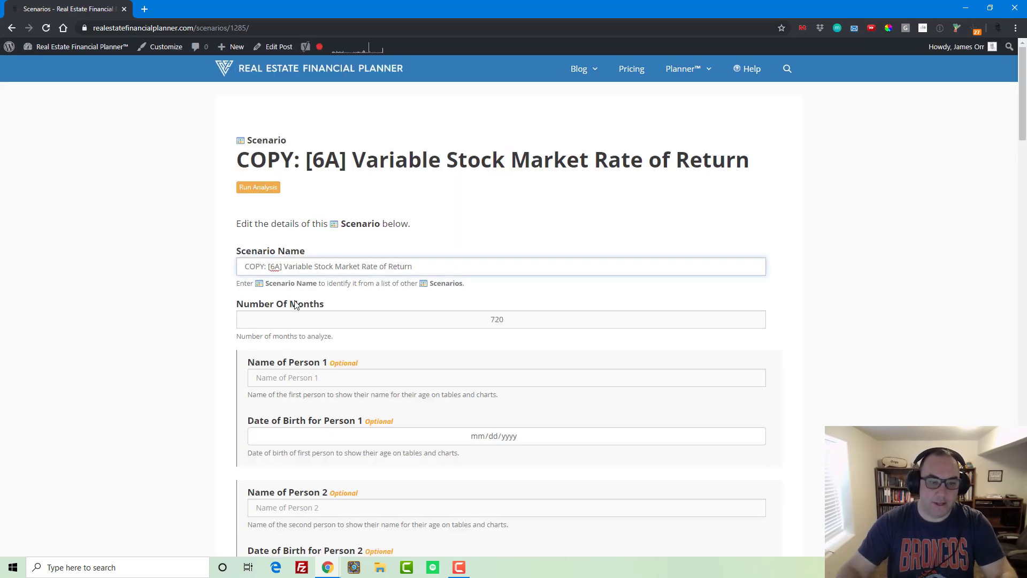
- Rename the copied scenario as "[7] Buying 9 Rentals" and save it
key("Delete")
key("Delete")
key("Delete")
key("Delete")
key("Delete")
key("Delete")
key("Delete")
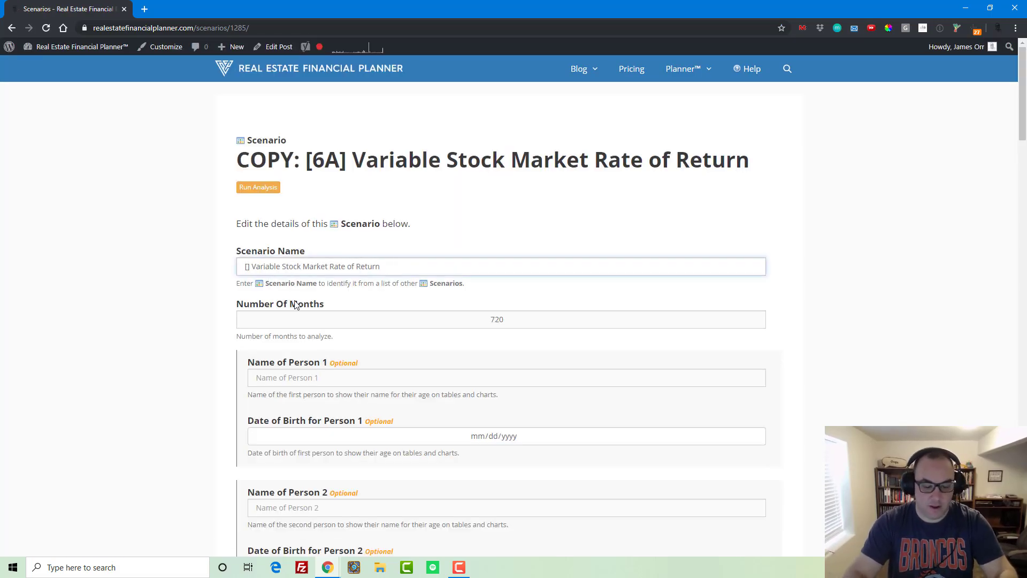
key("BackSpace")
type("7")
key("ctrl+shift+Left")
key("ctrl+shift+Left")
key("ctrl+shift+Left")
key("ctrl+shift+Left")
key("ctrl+shift+Left")
key("ctrl+shift+Left")
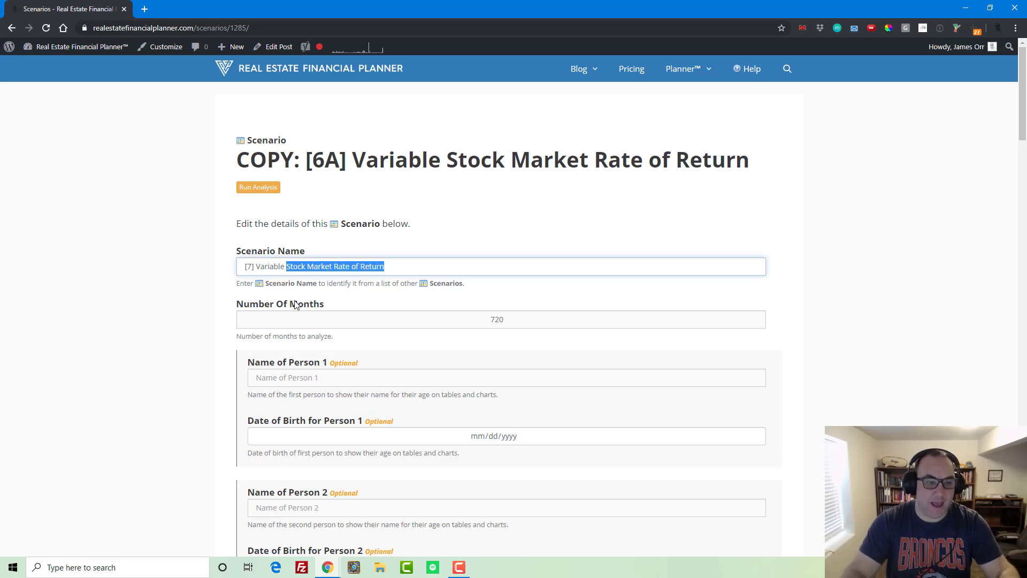
type("Buying 9 Rentals")
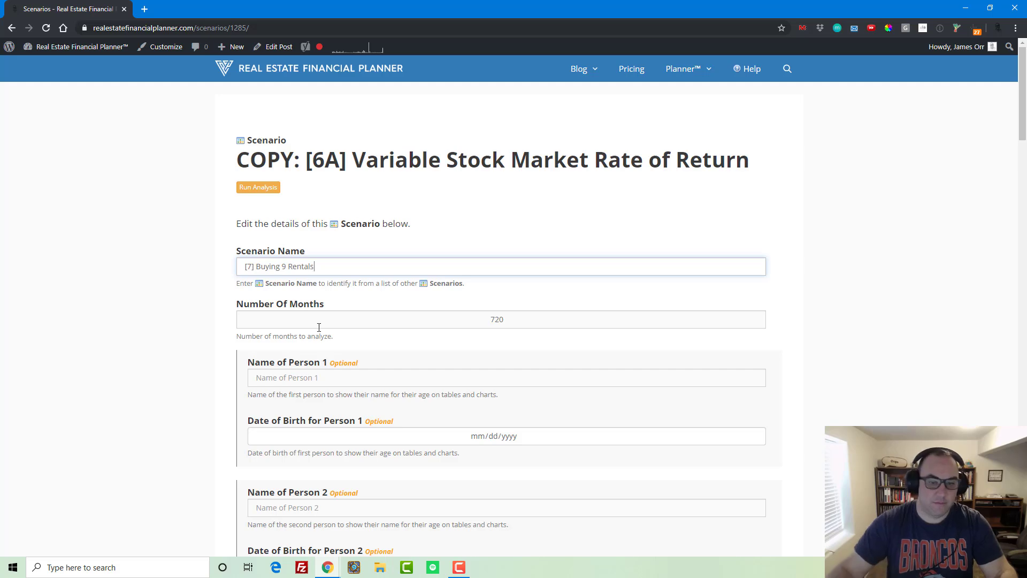
scroll(424, 413, "down", 15)
left_click(493, 448)
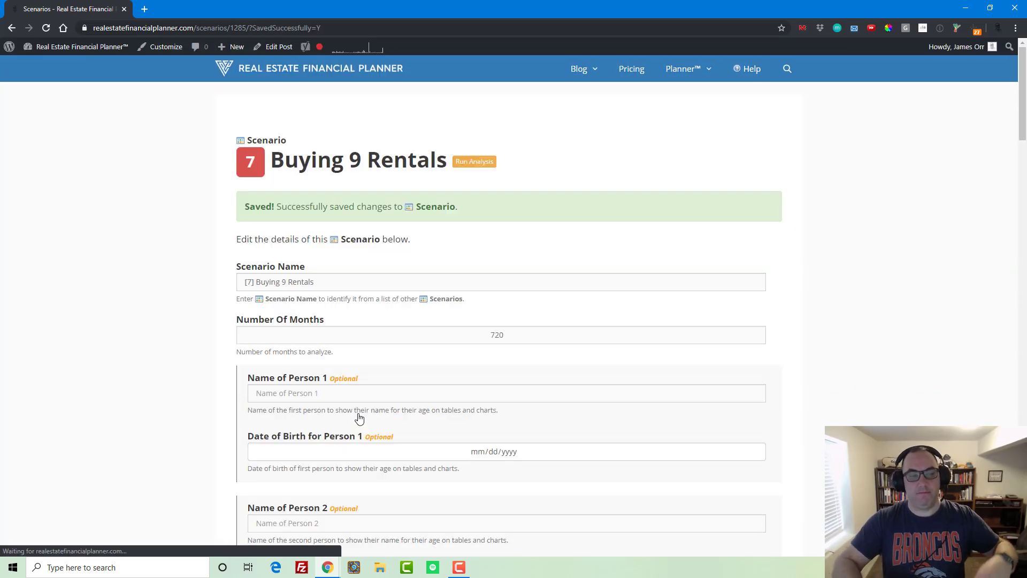
- Make a copy of the property "Typical Property with 5% DP" and open the copy for editing
scroll(420, 358, "down", 15)
scroll(425, 355, "down", 6)
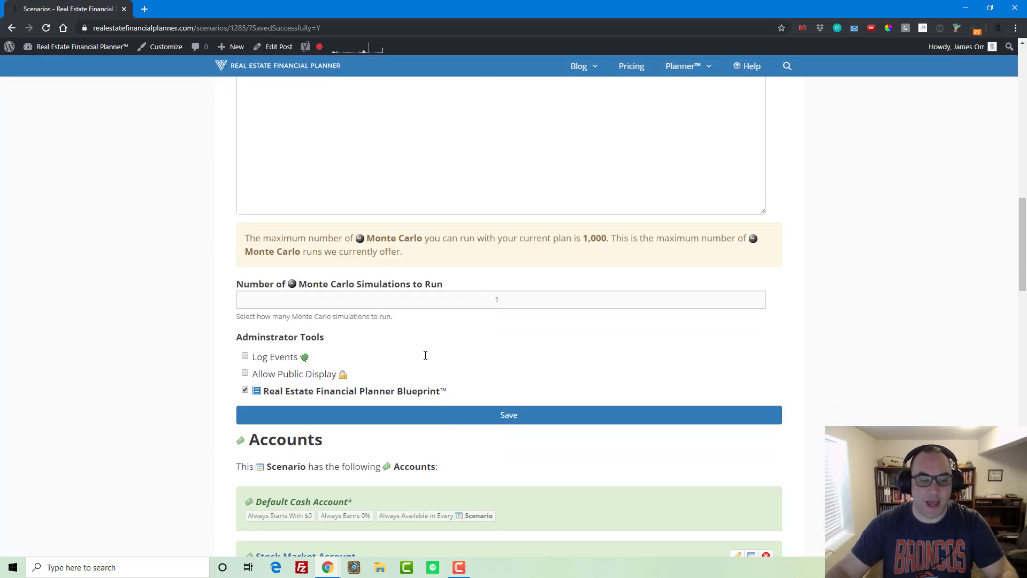
scroll(482, 328, "up", 9)
mouse_move(710, 71)
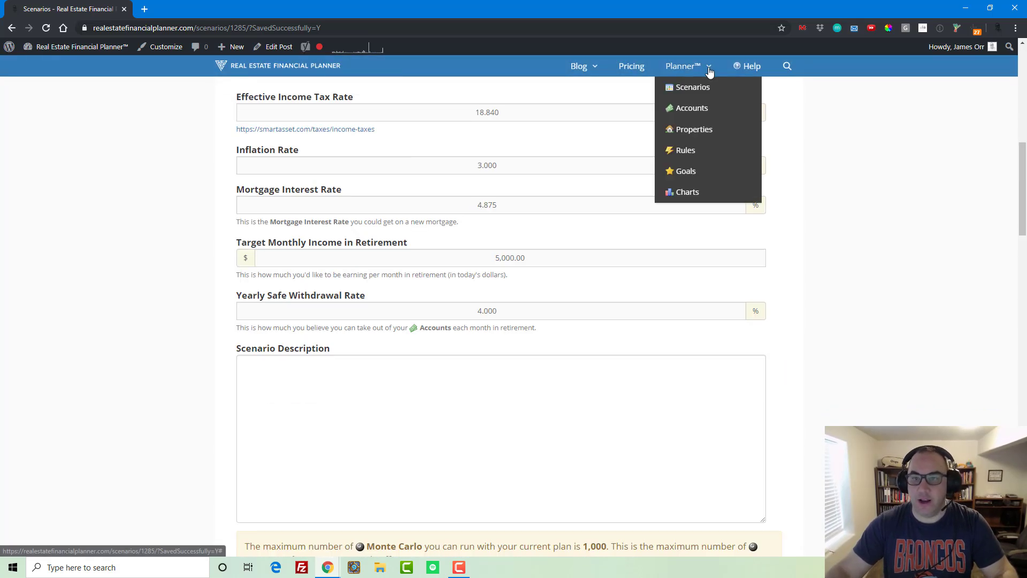
left_click(695, 130)
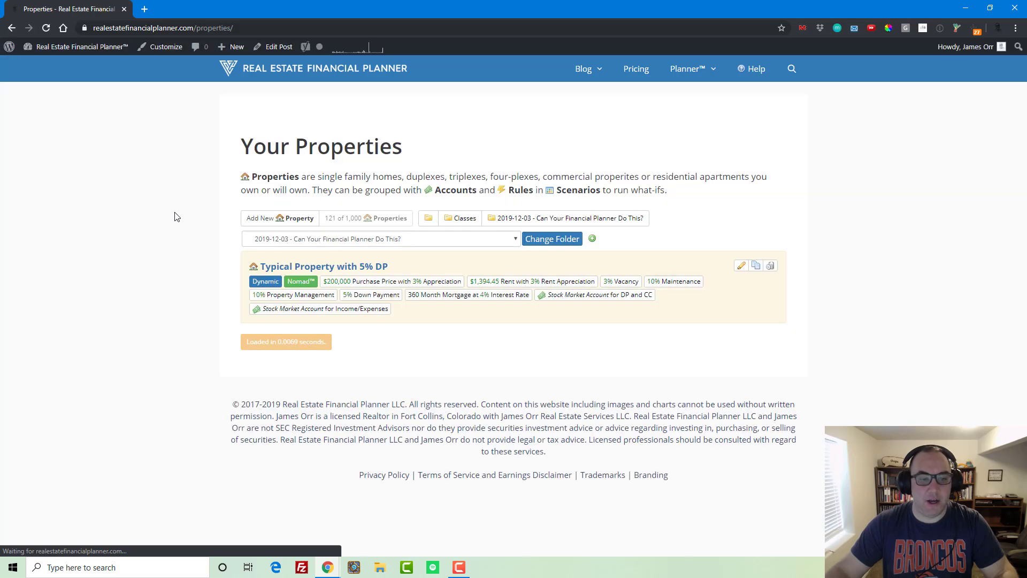
left_click(755, 265)
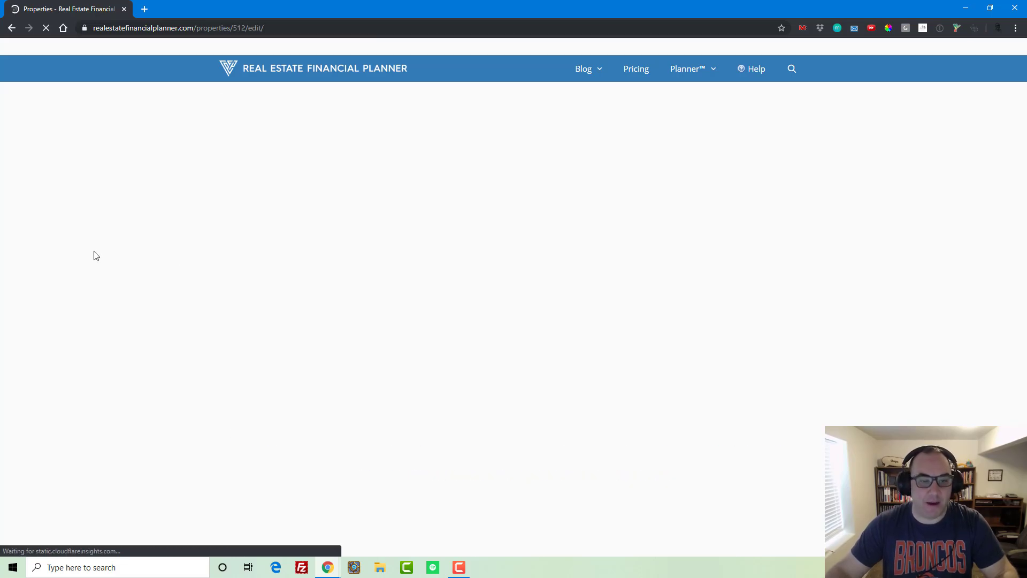
left_click(12, 27)
key("F5")
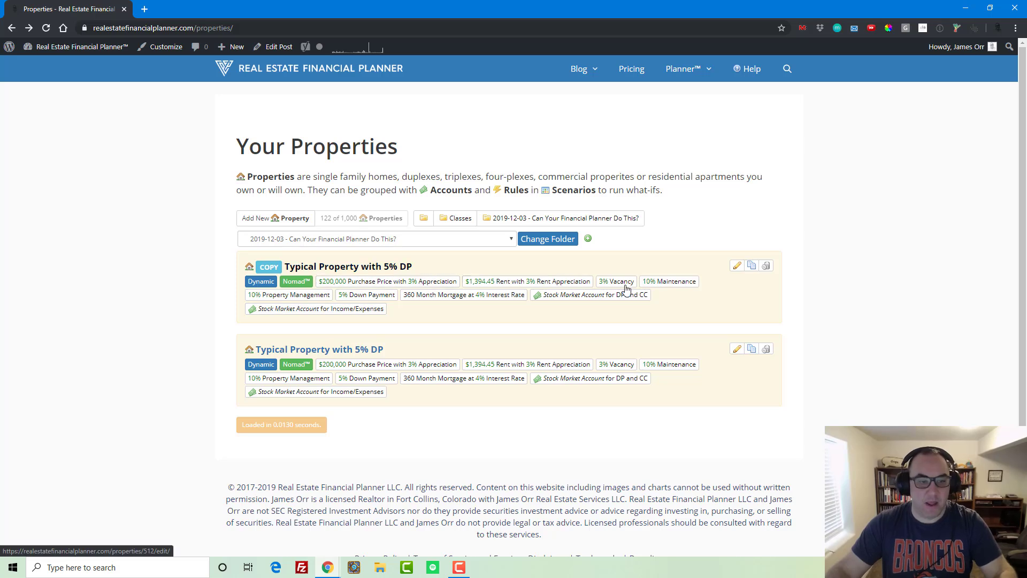
left_click(738, 266)
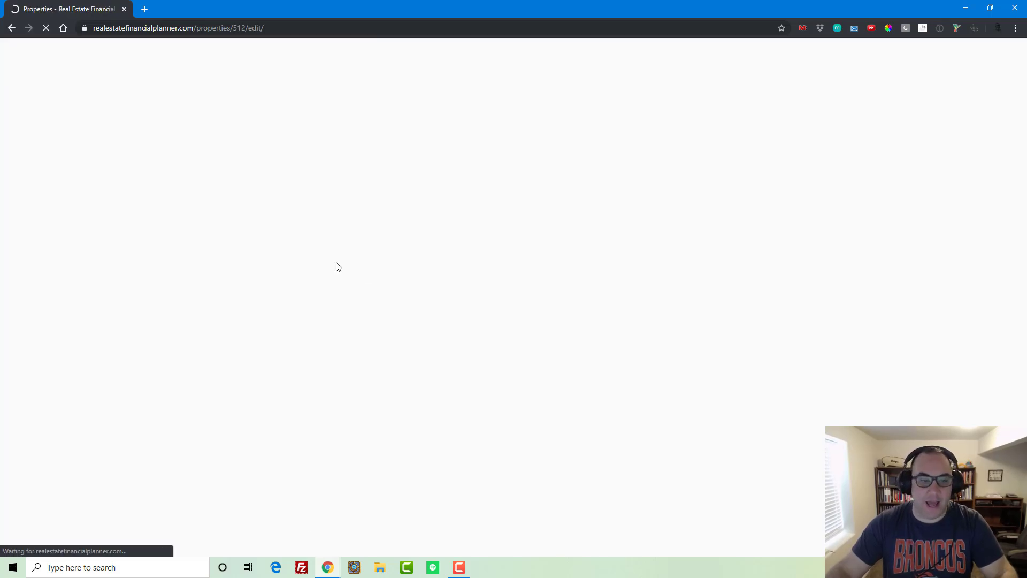
- Change the copied property's address or description to "Typical Property with 20% DP"
left_click(285, 368)
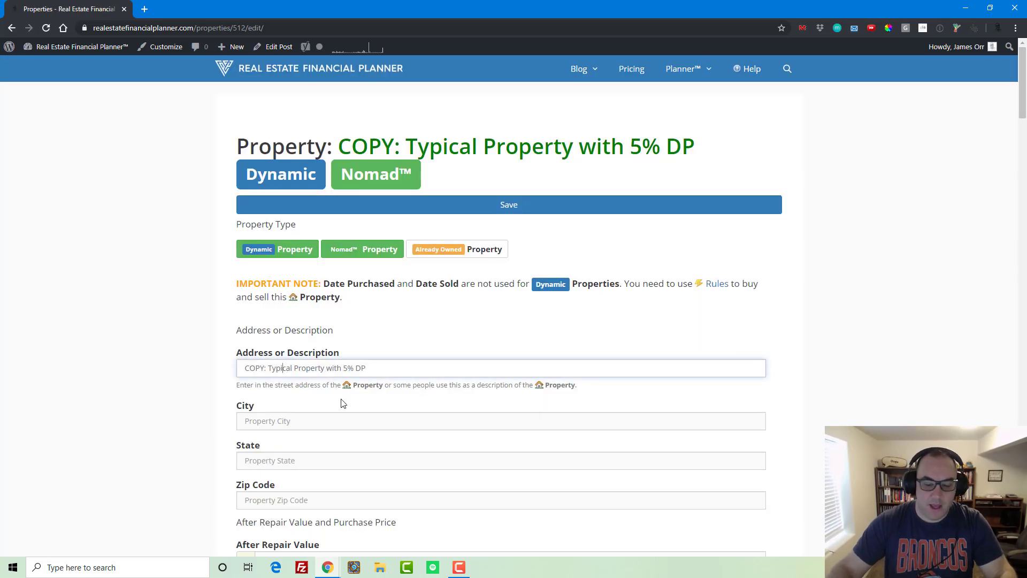
key("Home")
key("Delete")
key("Delete")
key("Delete")
key("Delete")
key("Delete")
key("Delete")
key("End")
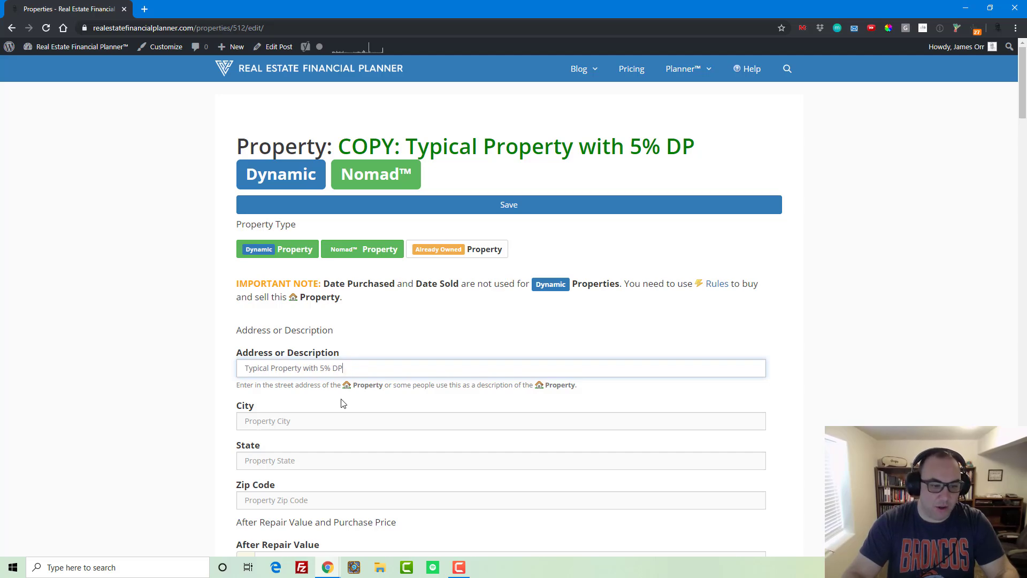
key("Delete")
type("20")
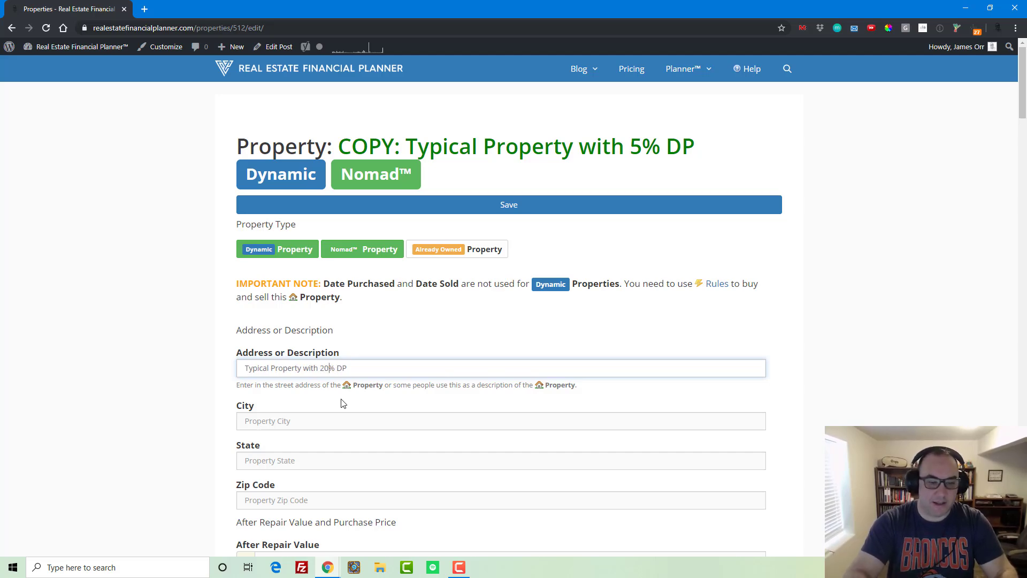
- Set the copied property's mortgage interest rate to 4.500%
scroll(343, 403, "down", 3)
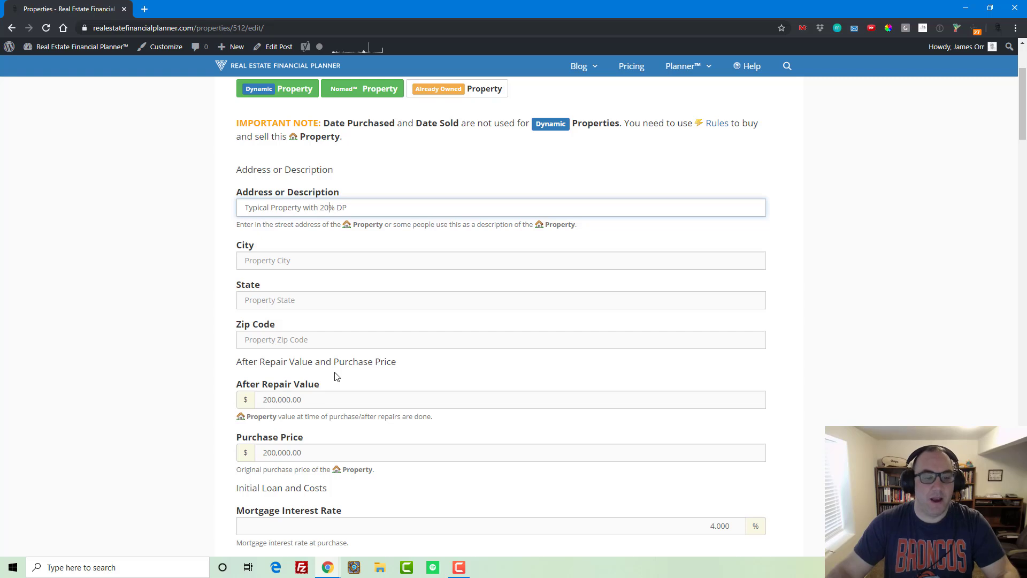
scroll(327, 338, "down", 2)
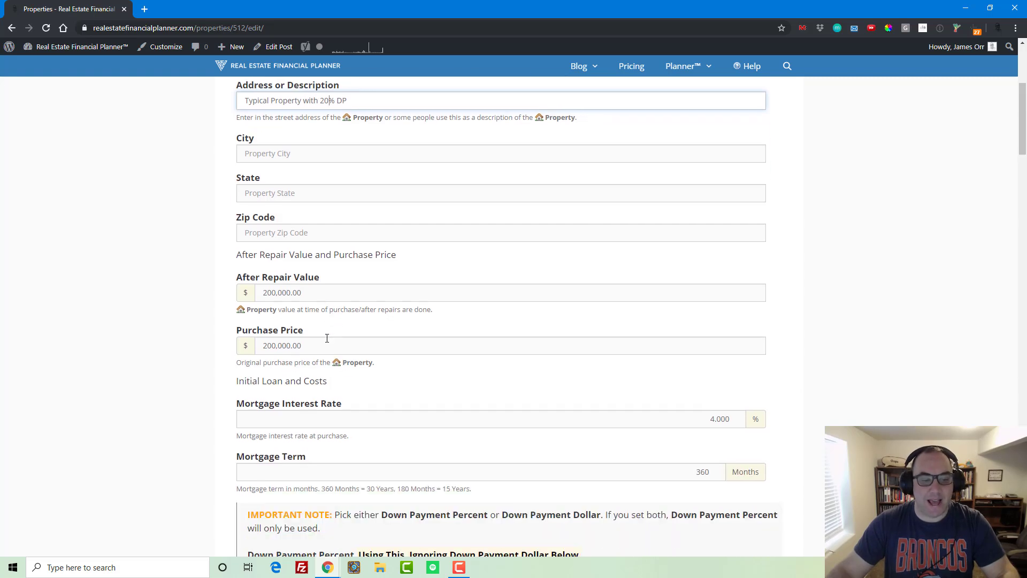
left_click(309, 294)
scroll(309, 293, "down", 2)
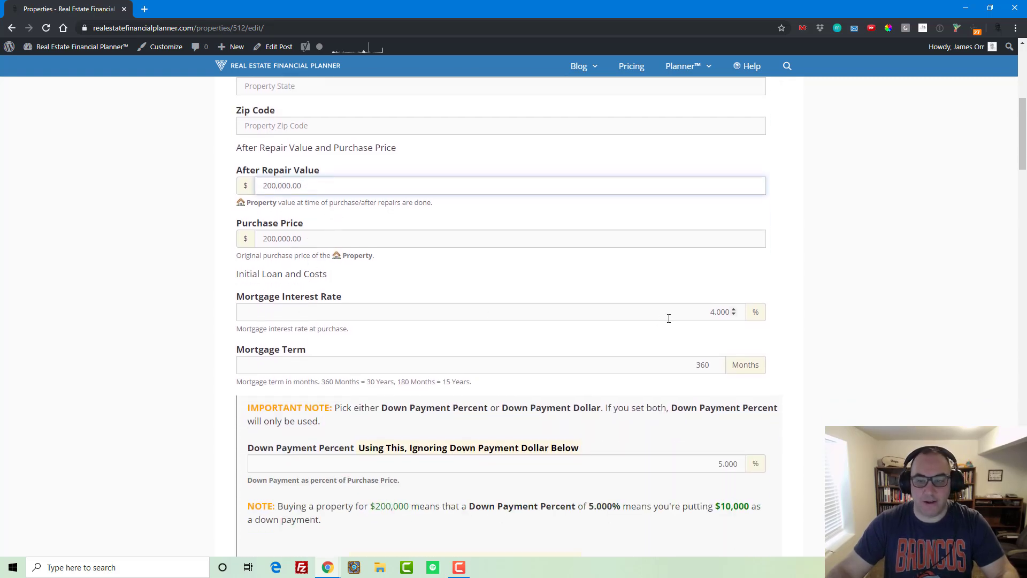
left_click(716, 312)
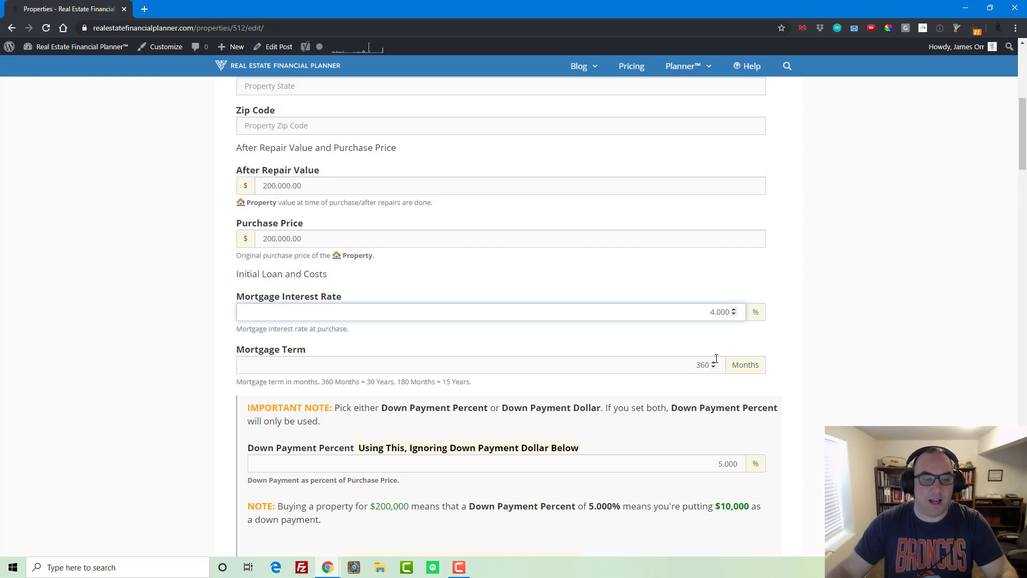
key("Delete")
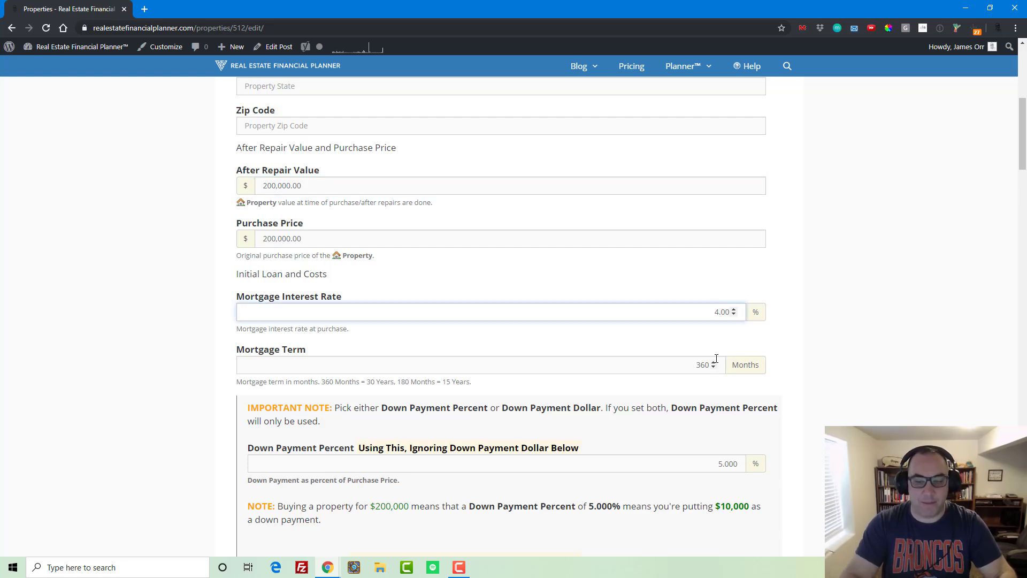
type("5")
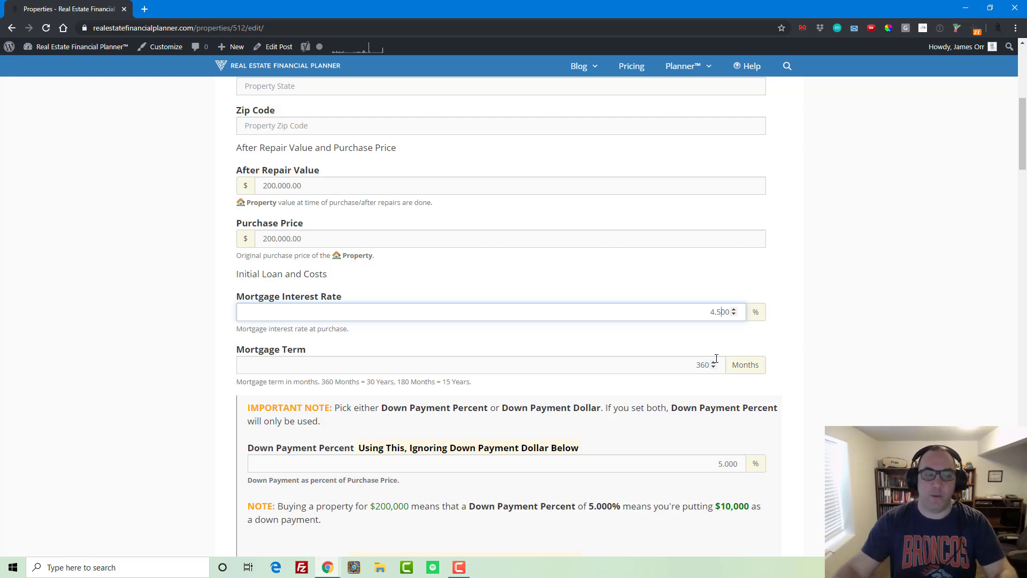
- Set the property's down payment percent to 20% and save the property
scroll(715, 360, "down", 1)
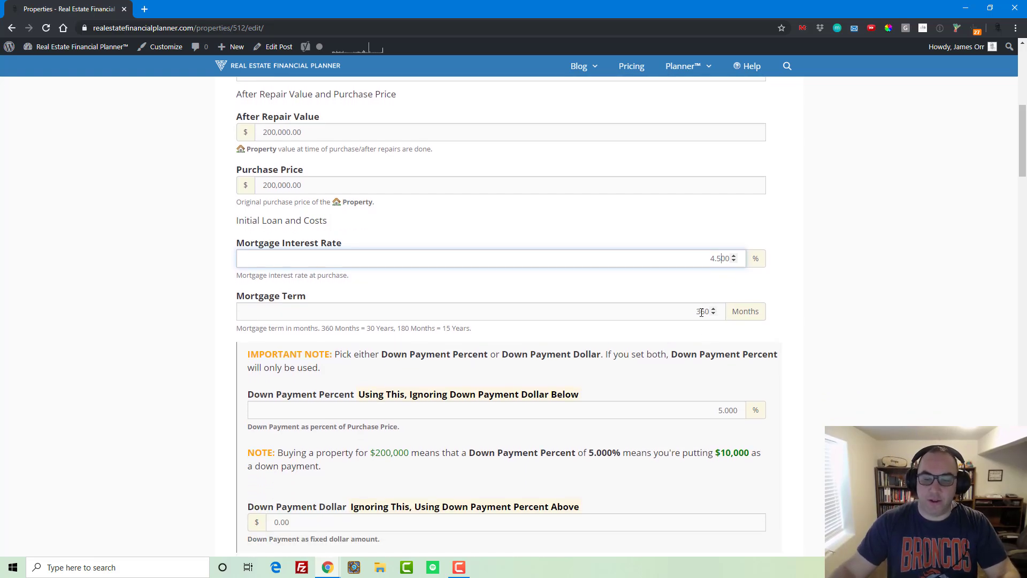
scroll(701, 312, "down", 2)
left_click(716, 304)
key("Delete")
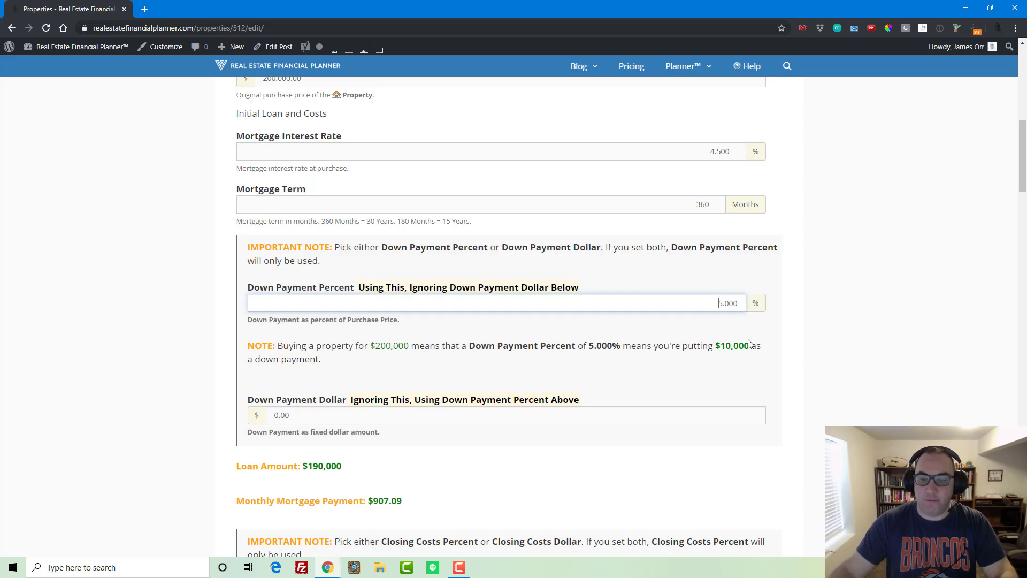
type("20")
scroll(748, 340, "down", 1)
scroll(749, 340, "down", 8)
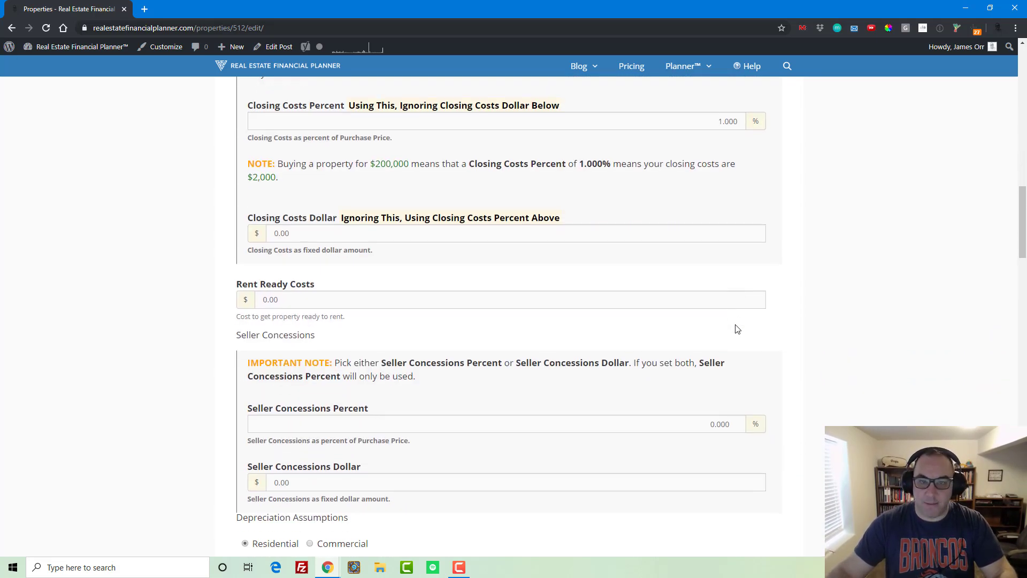
scroll(737, 329, "down", 10)
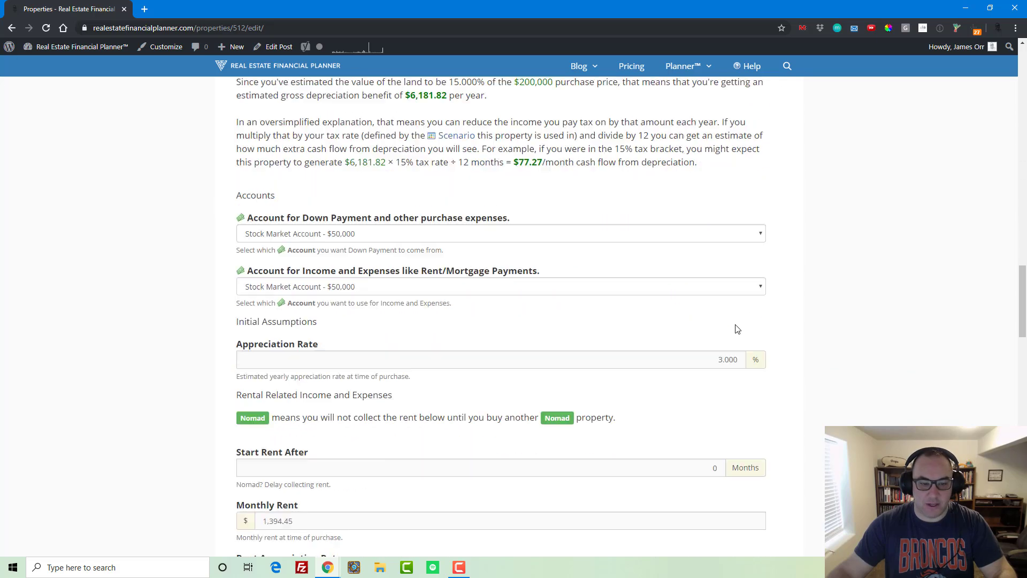
scroll(737, 329, "down", 9)
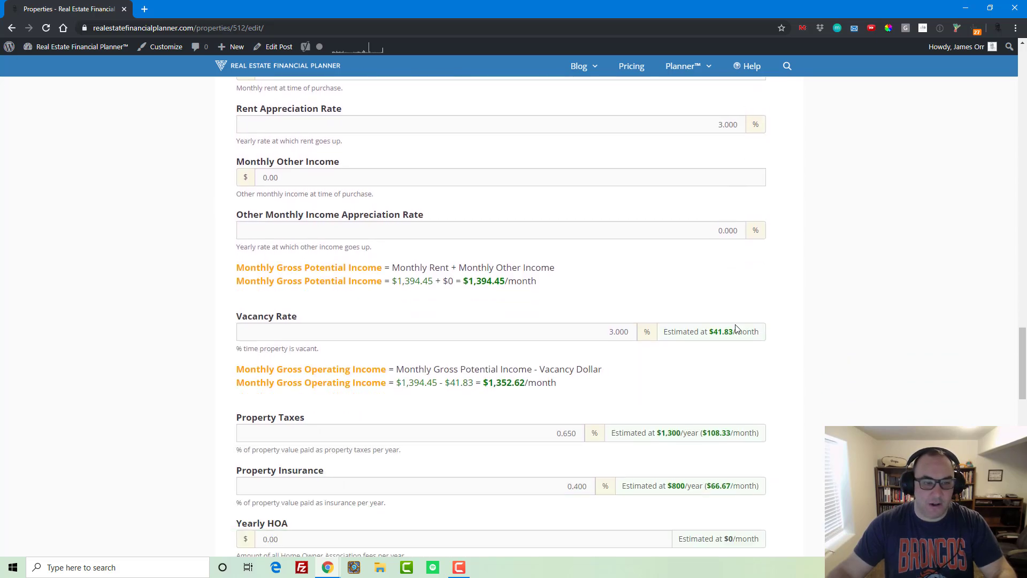
scroll(736, 328, "down", 8)
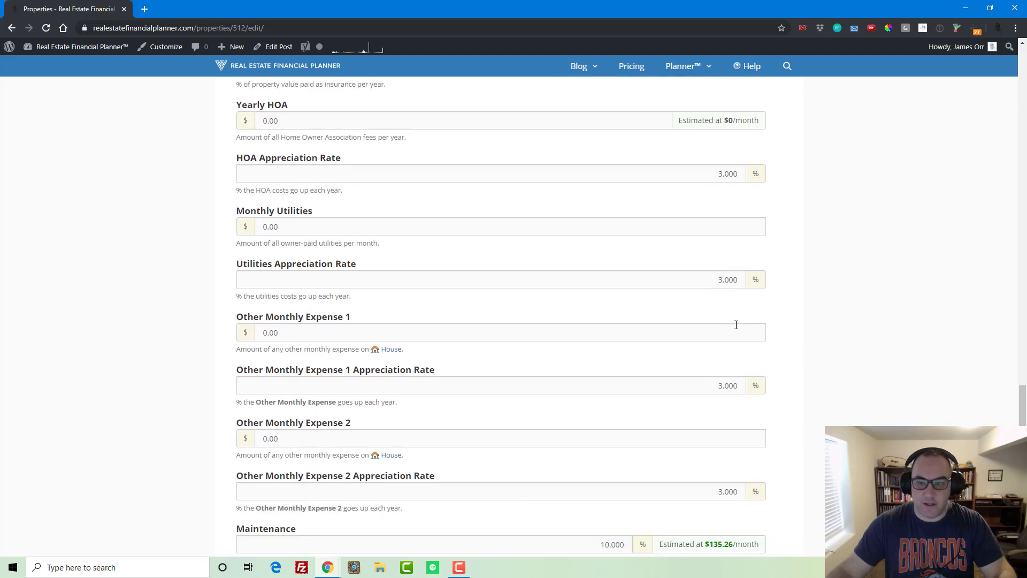
scroll(736, 325, "down", 8)
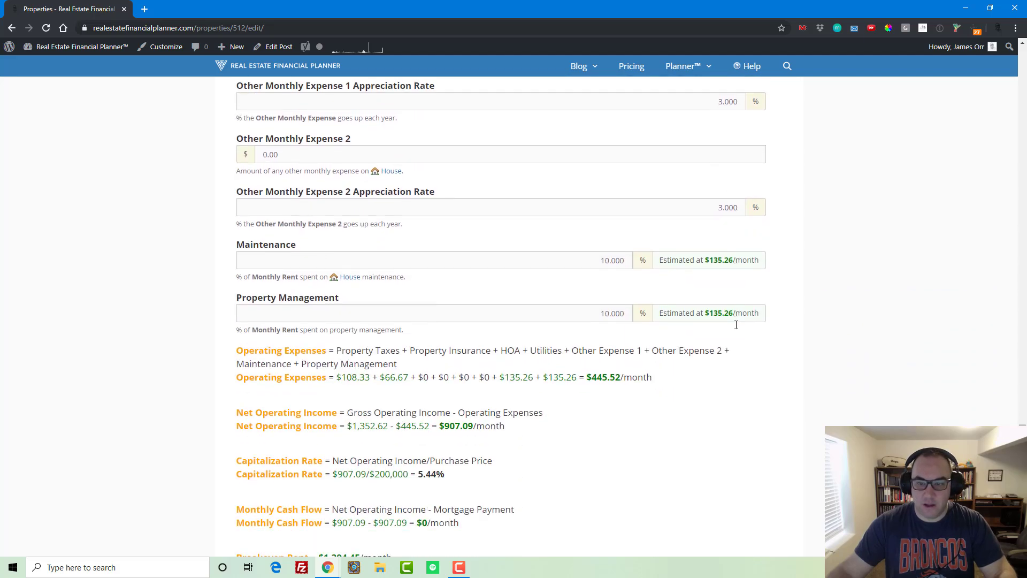
scroll(736, 325, "down", 5)
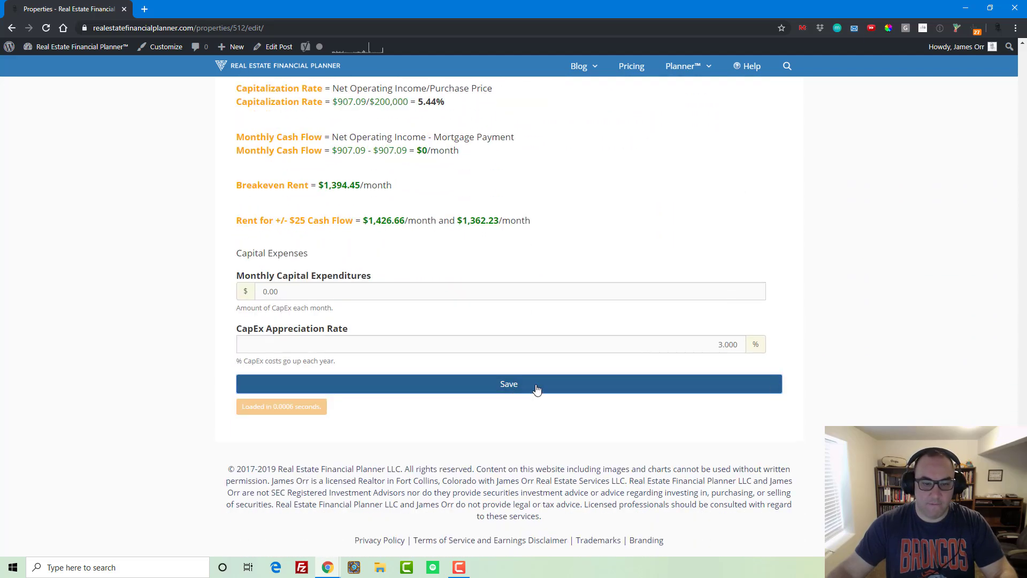
left_click(537, 389)
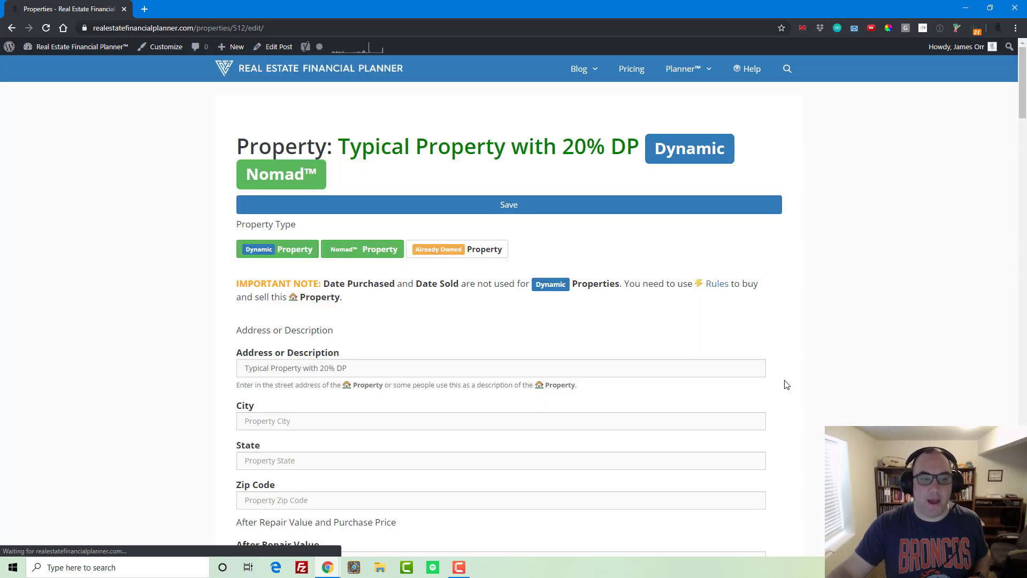
- Examine the monthly cash flow calculated for the saved 20% down payment property
scroll(787, 384, "down", 6)
scroll(787, 384, "down", 20)
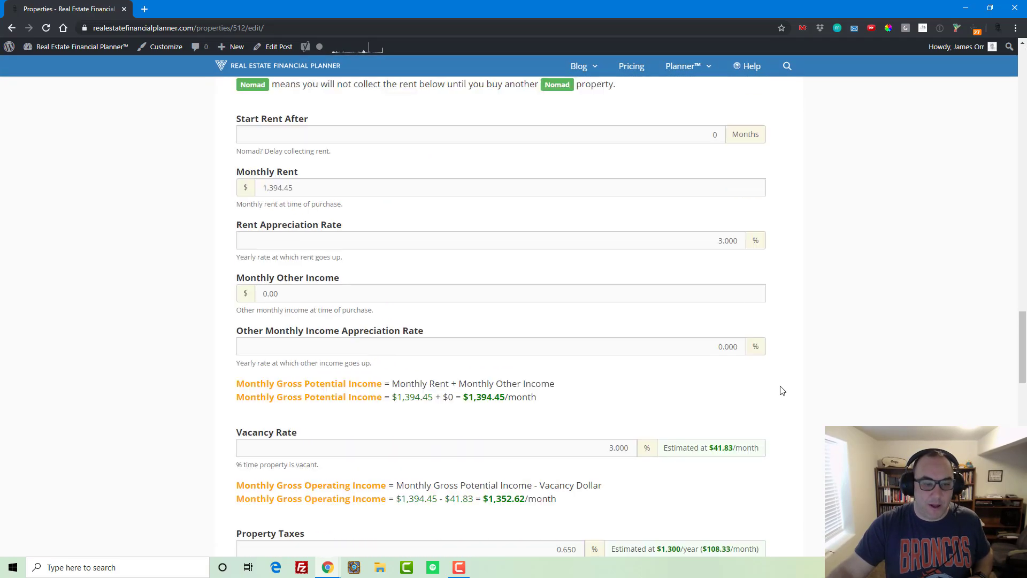
scroll(782, 390, "down", 15)
scroll(781, 390, "up", 1)
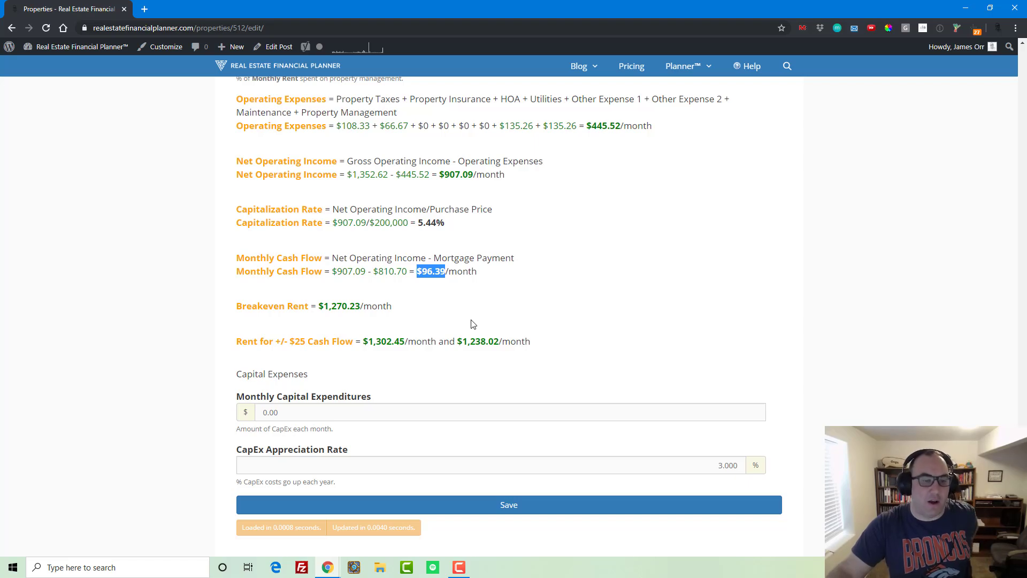
scroll(495, 320, "up", 20)
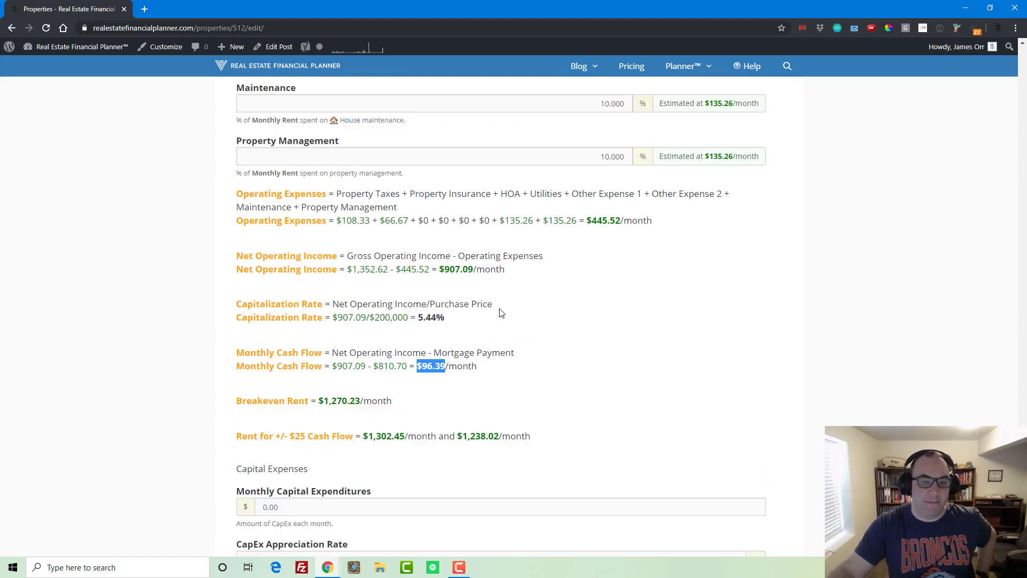
scroll(674, 288, "up", 4)
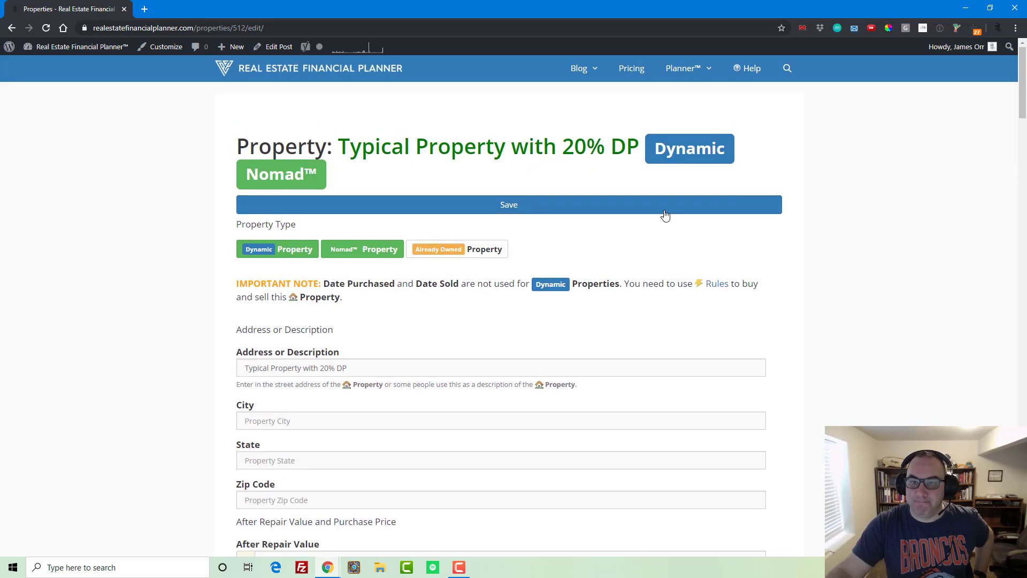
- Open scenario 7, Buying 9 Rentals, from the scenario list
left_click(687, 93)
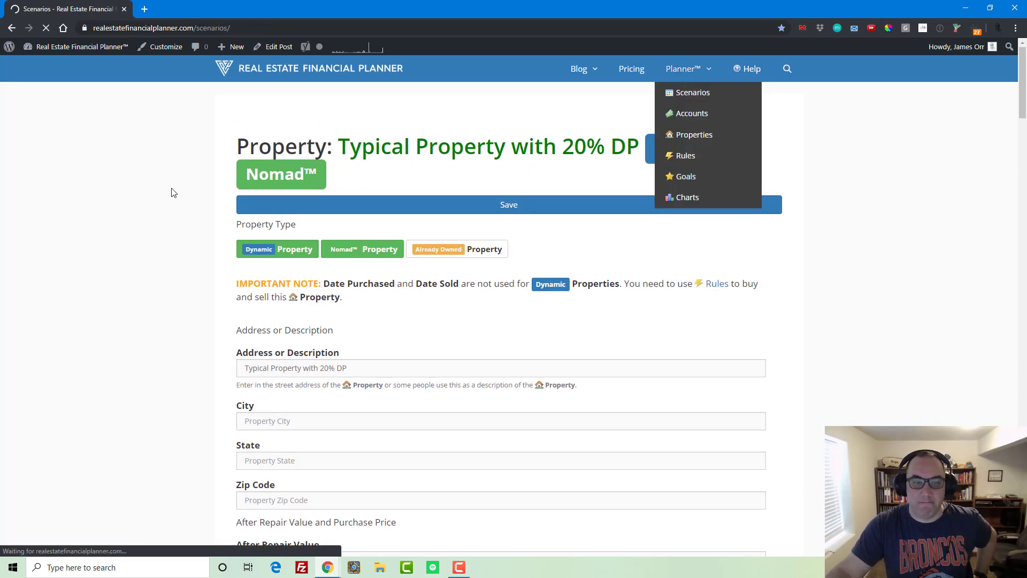
scroll(319, 308, "down", 8)
scroll(329, 323, "down", 1)
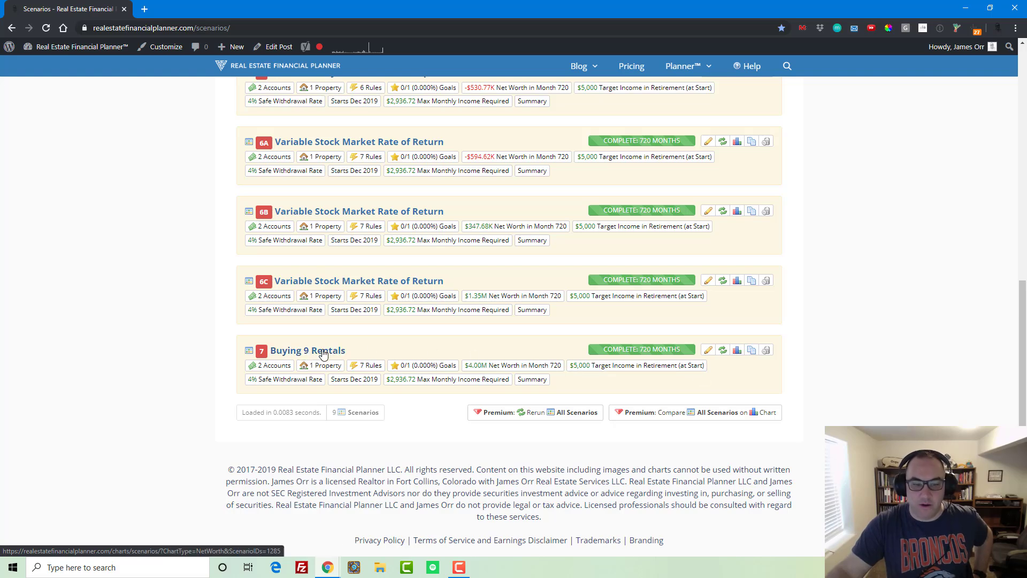
left_click(300, 351)
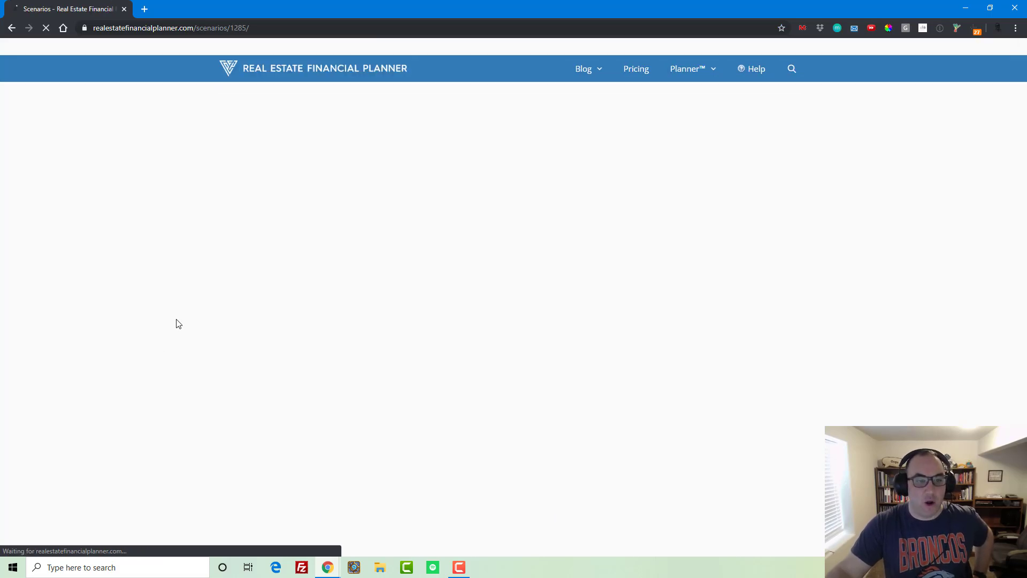
- Add a new rule of type Buy Property When Account Has Down Payment to scenario 7
scroll(183, 324, "down", 20)
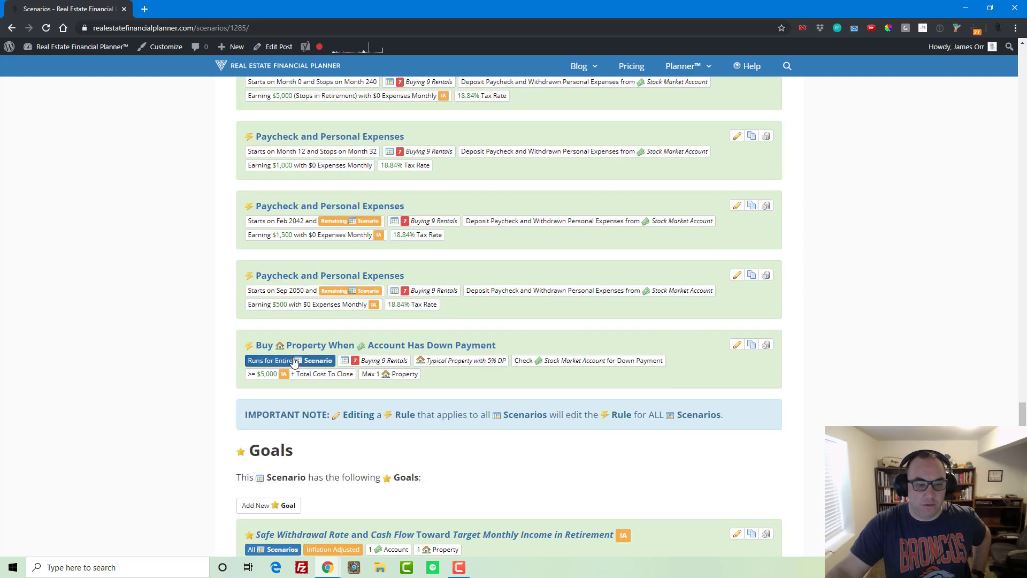
scroll(267, 295, "up", 6)
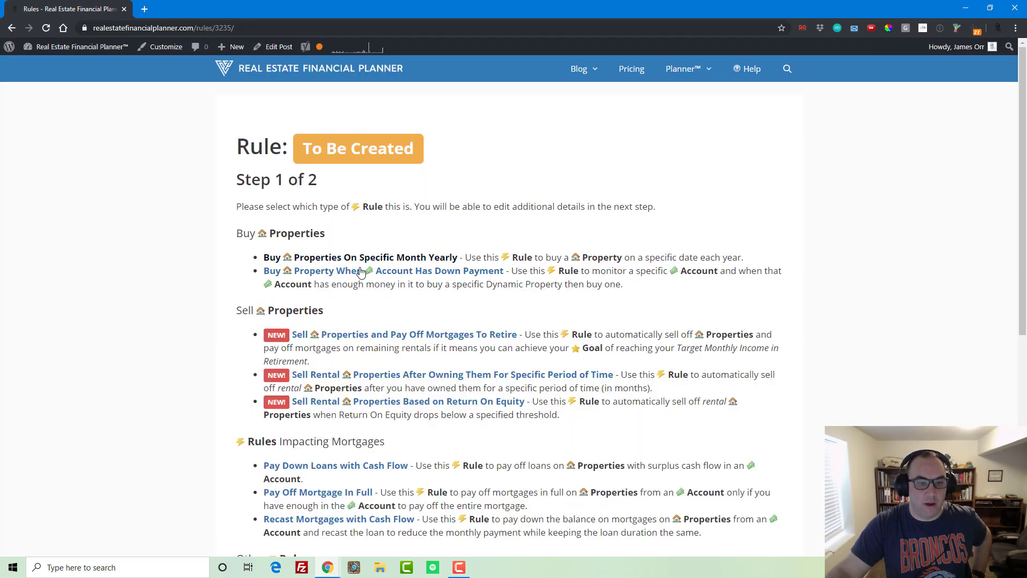
left_click(361, 271)
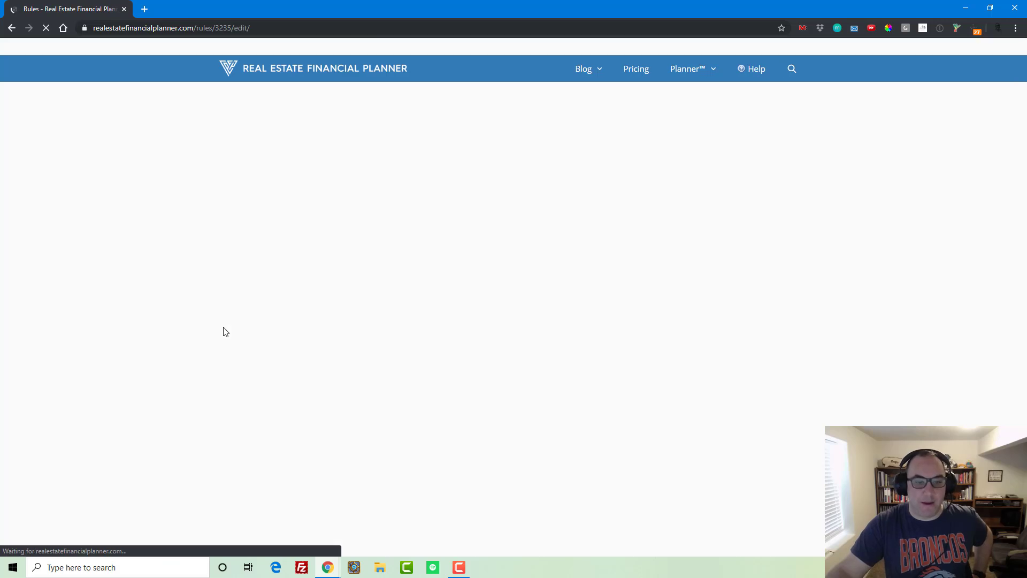
- Apply the rule to [7] Buying 9 Rentals, with Typical Property with 20% DP as the purchase and Stock Market Account checked for the down payment
scroll(224, 332, "down", 5)
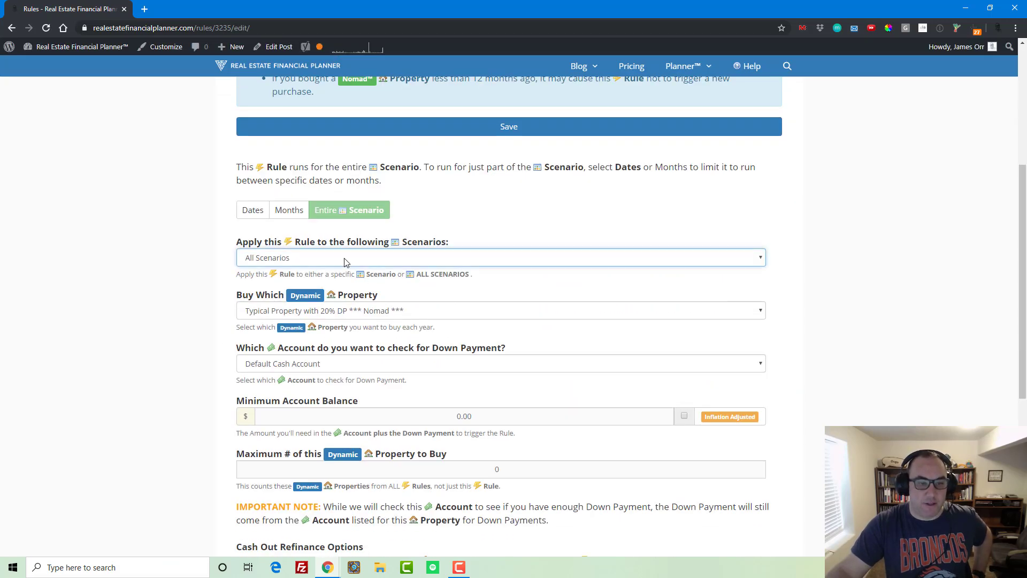
left_click(408, 258)
left_click(311, 368)
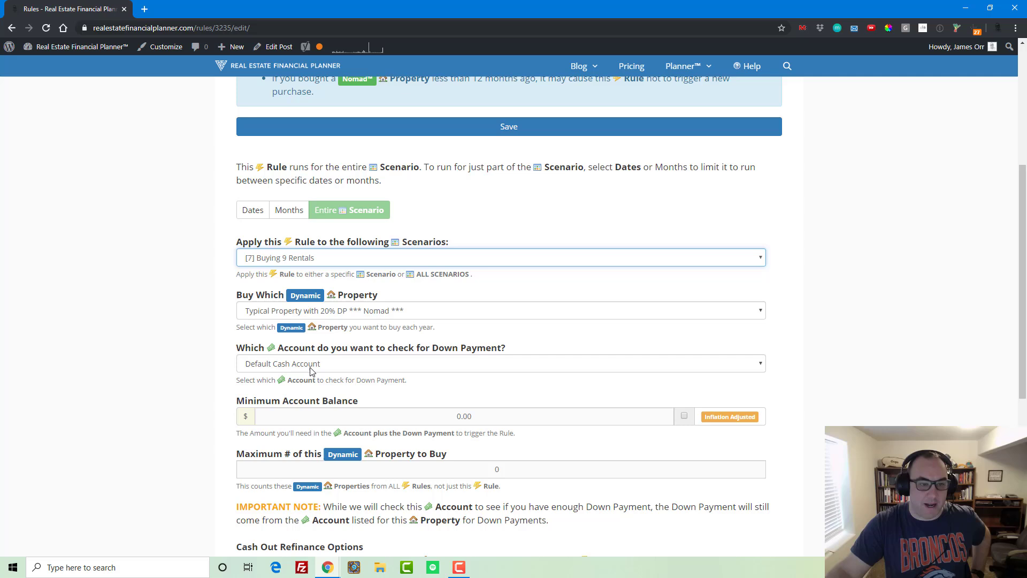
left_click(341, 314)
left_click(342, 327)
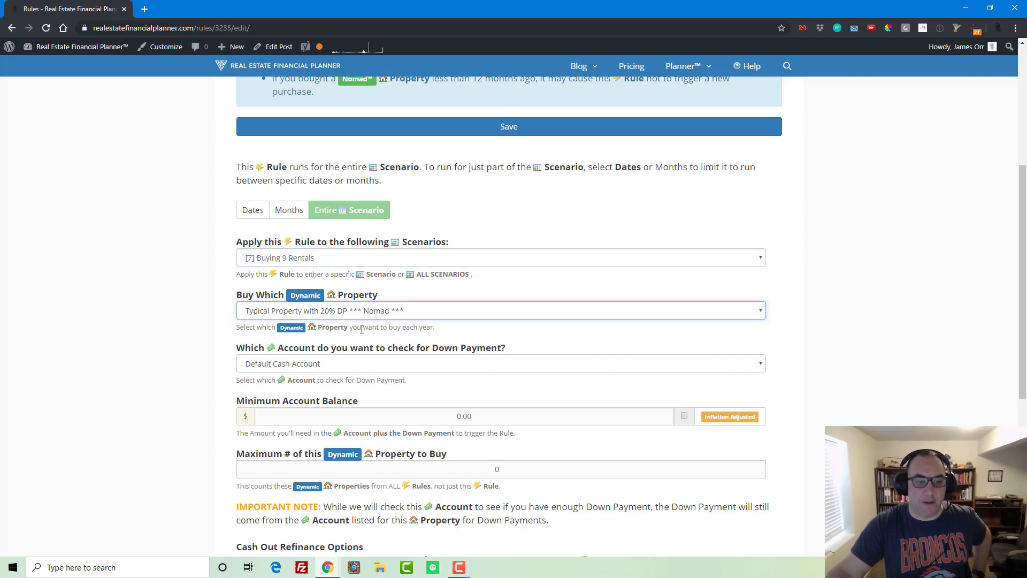
left_click(363, 366)
left_click(357, 388)
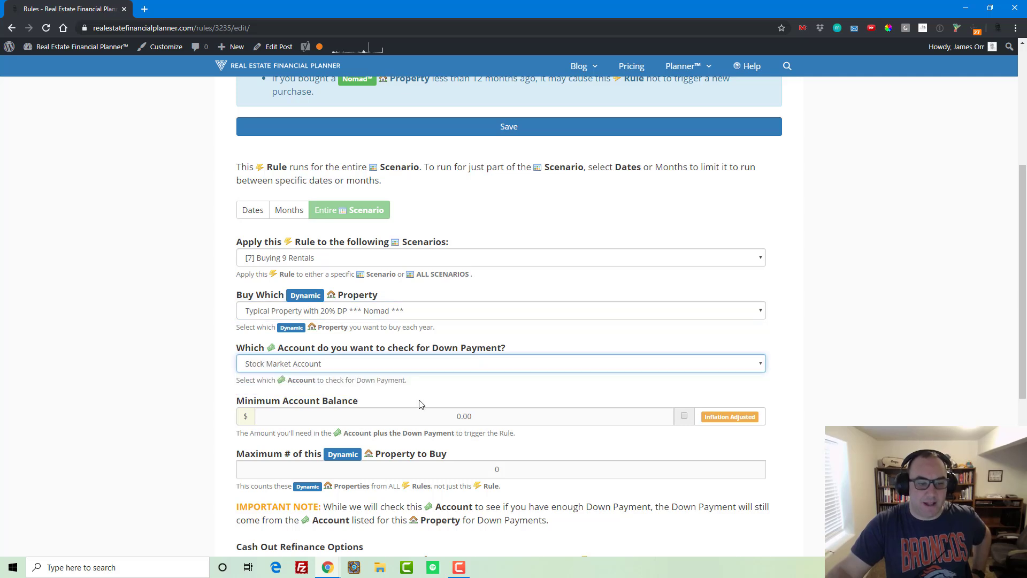
- Set the rule's minimum account balance to an inflation-adjusted $5,000 and the maximum number of properties to buy to 9
left_click(446, 415)
type("500")
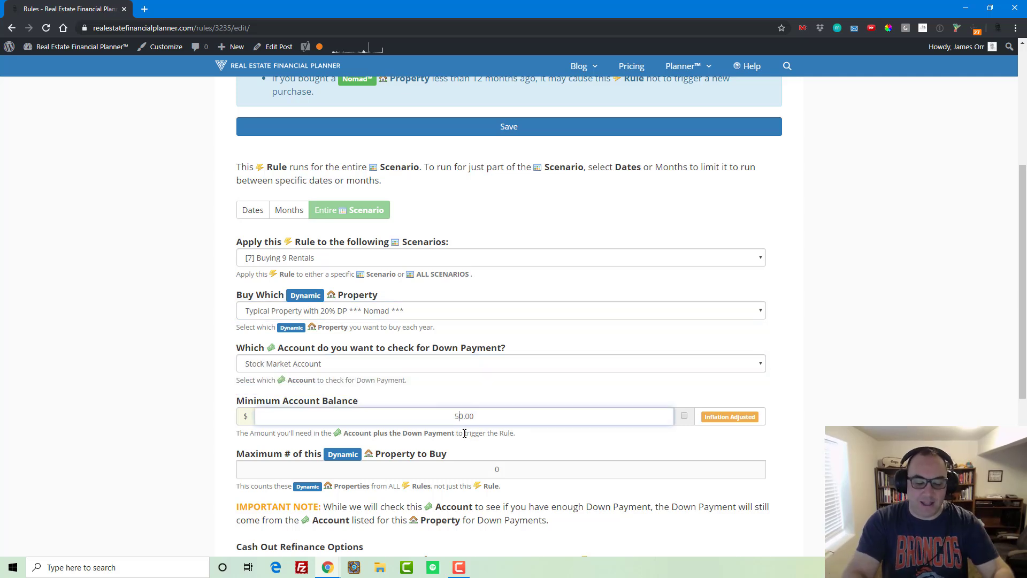
left_click(686, 418)
scroll(677, 468, "down", 2)
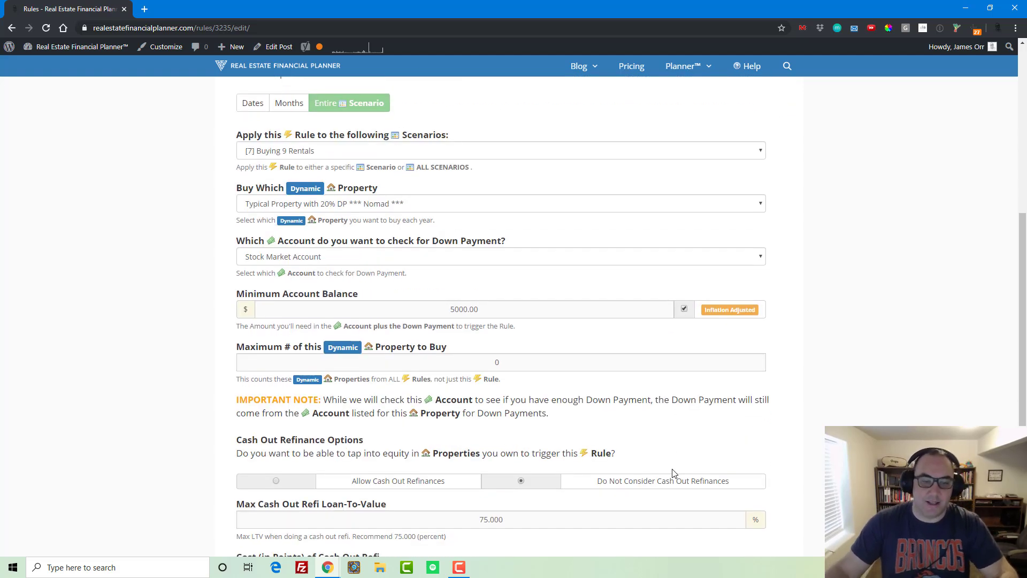
double_click(369, 362)
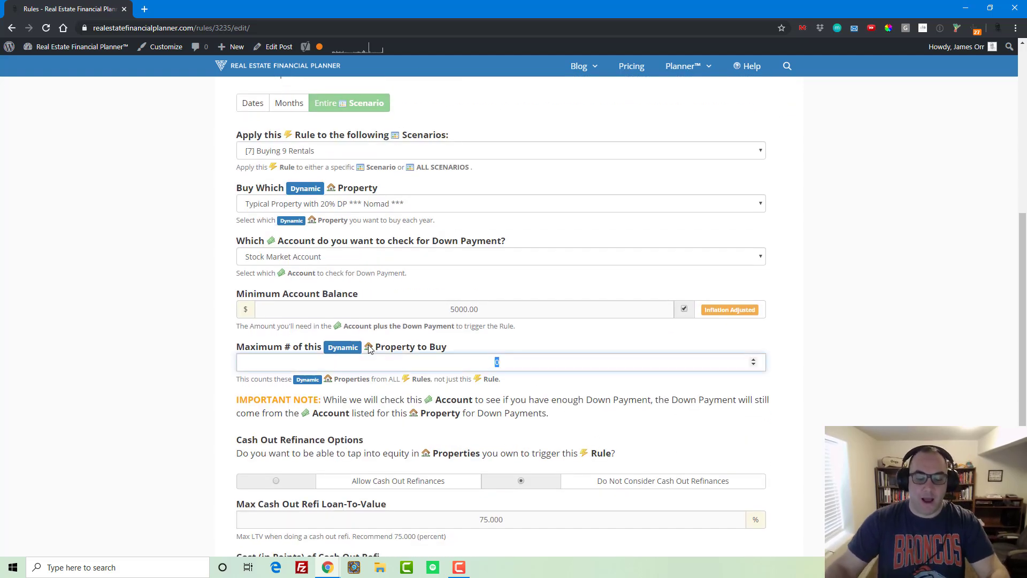
type("9")
- Limit the rule by months with a start month of 2, save it, and review its settings
scroll(369, 362, "down", 4)
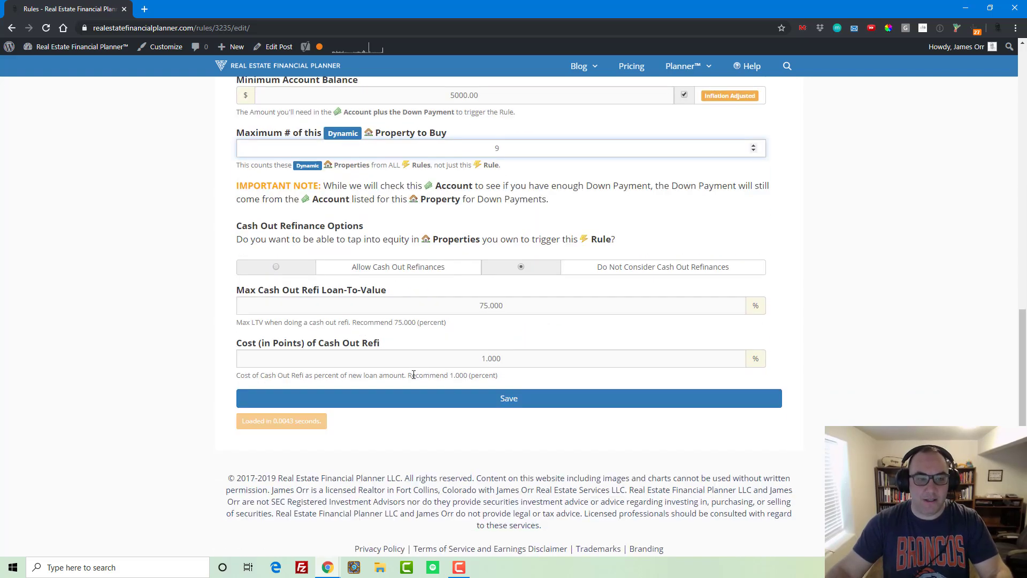
scroll(437, 355, "up", 7)
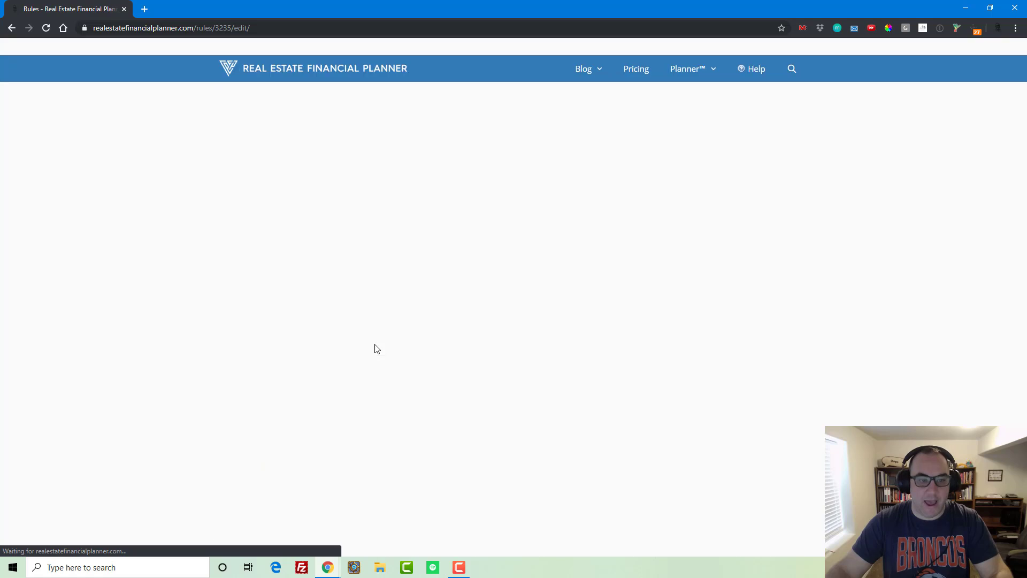
double_click(506, 455)
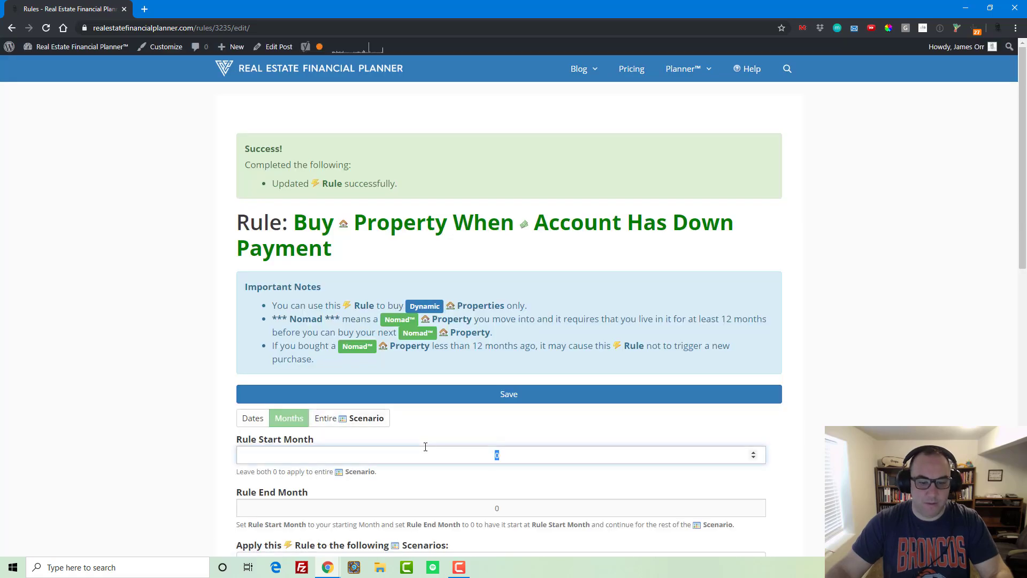
type("2")
scroll(246, 392, "down", 4)
scroll(246, 392, "down", 8)
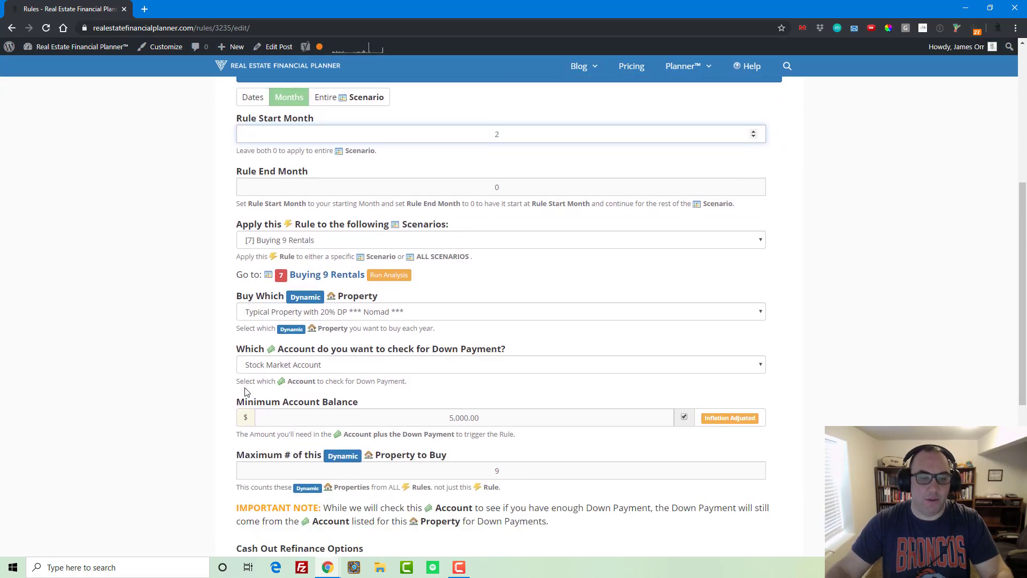
left_click(512, 392)
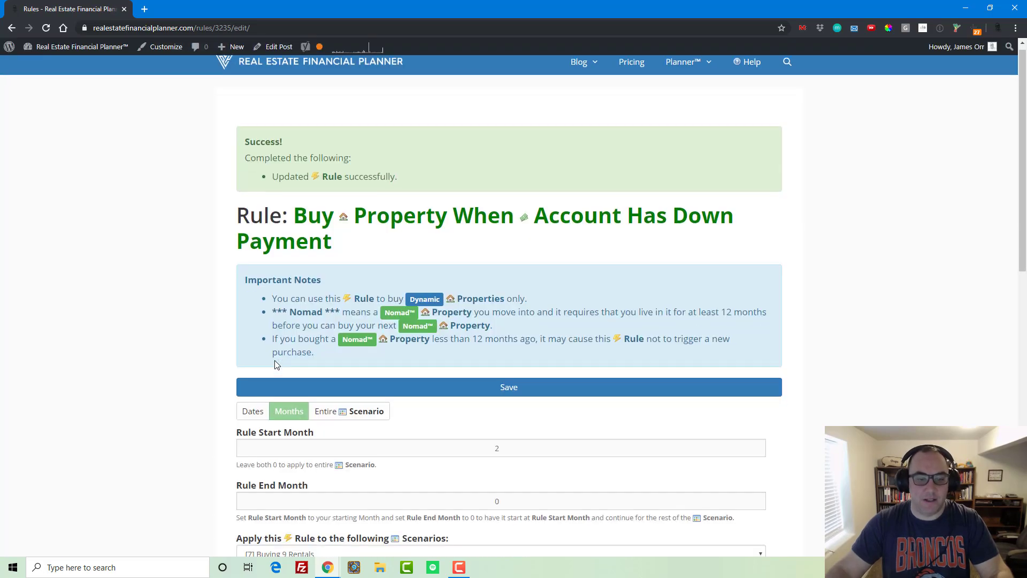
scroll(276, 364, "down", 5)
scroll(276, 364, "down", 7)
scroll(276, 364, "up", 3)
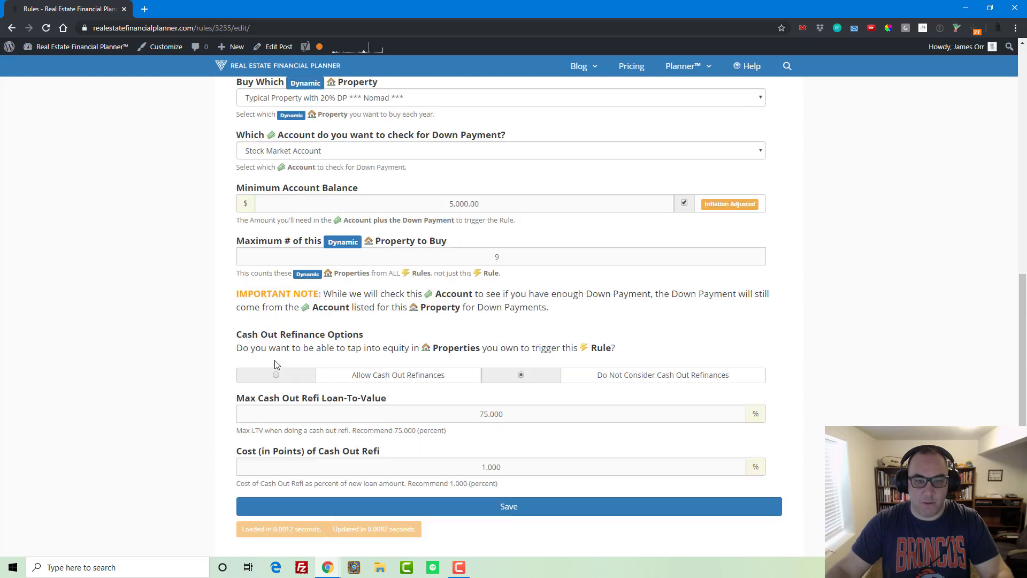
scroll(536, 320, "up", 9)
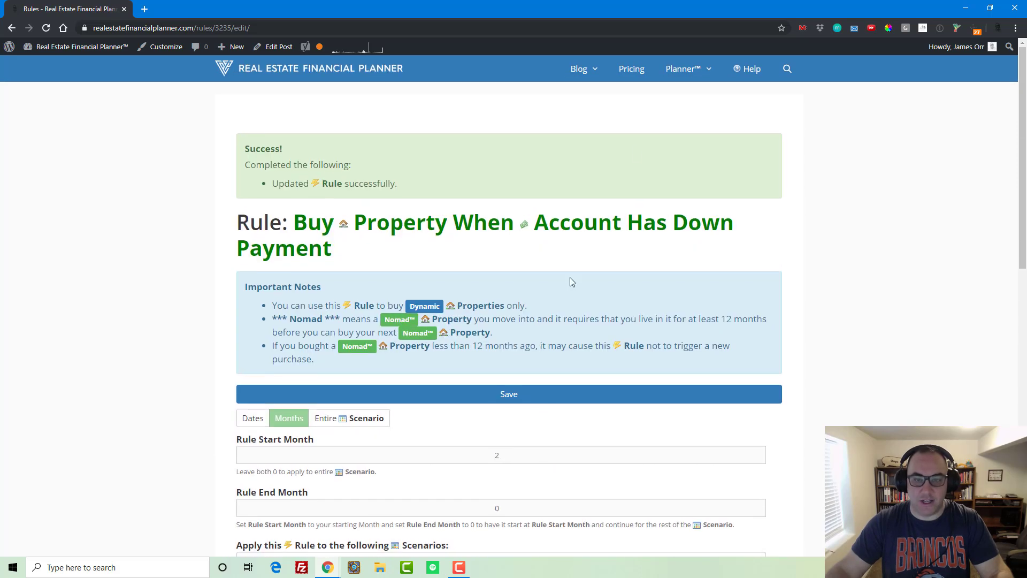
- Remove the Nomad designation from the property Typical Property with 20% DP
mouse_move(687, 69)
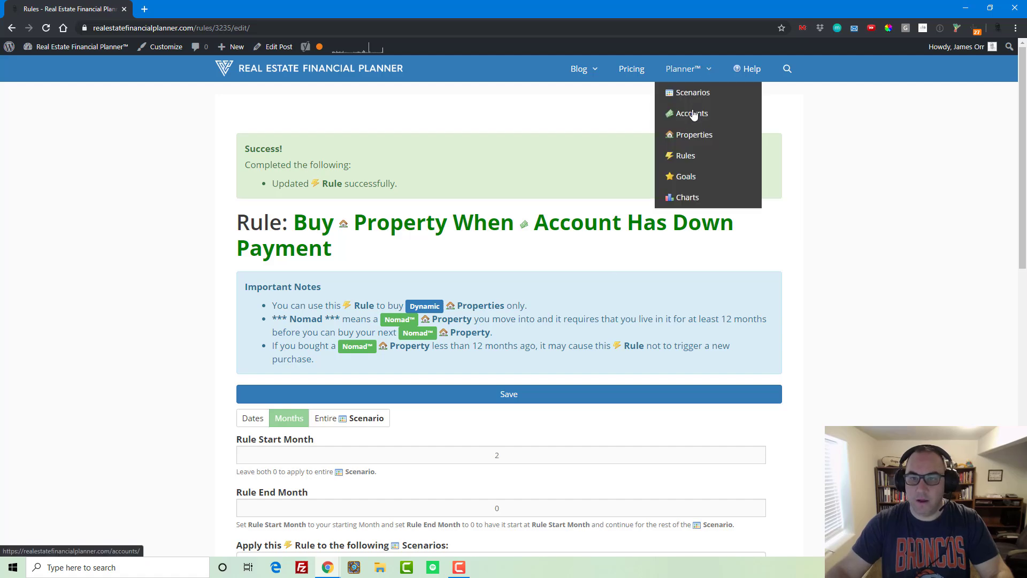
left_click(695, 136)
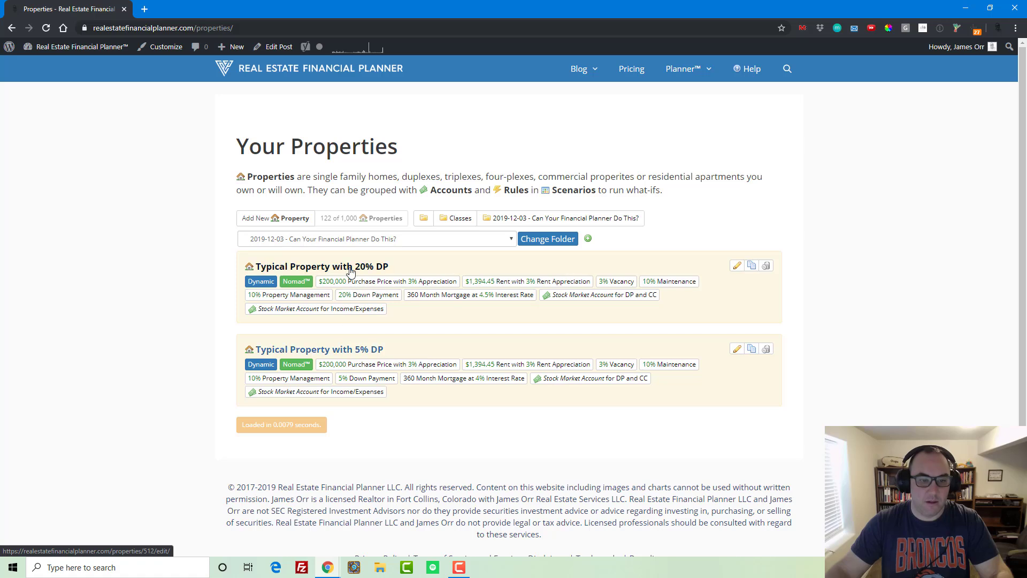
left_click(351, 267)
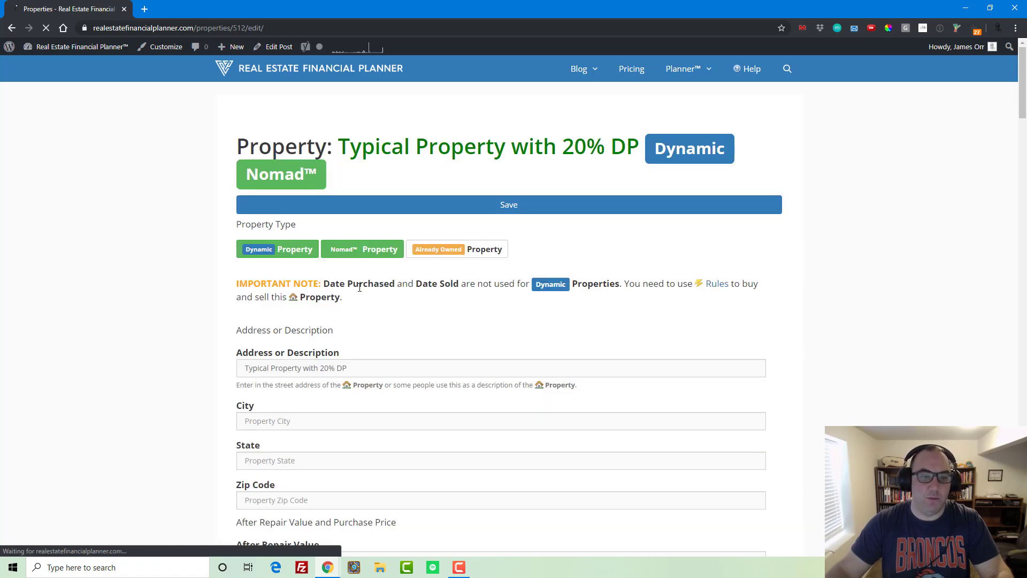
left_click(360, 250)
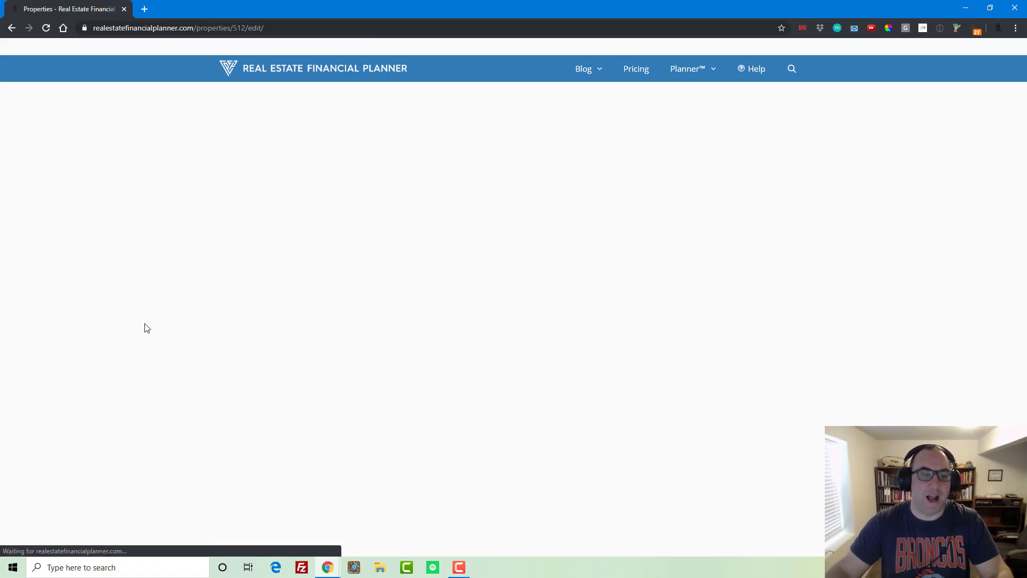
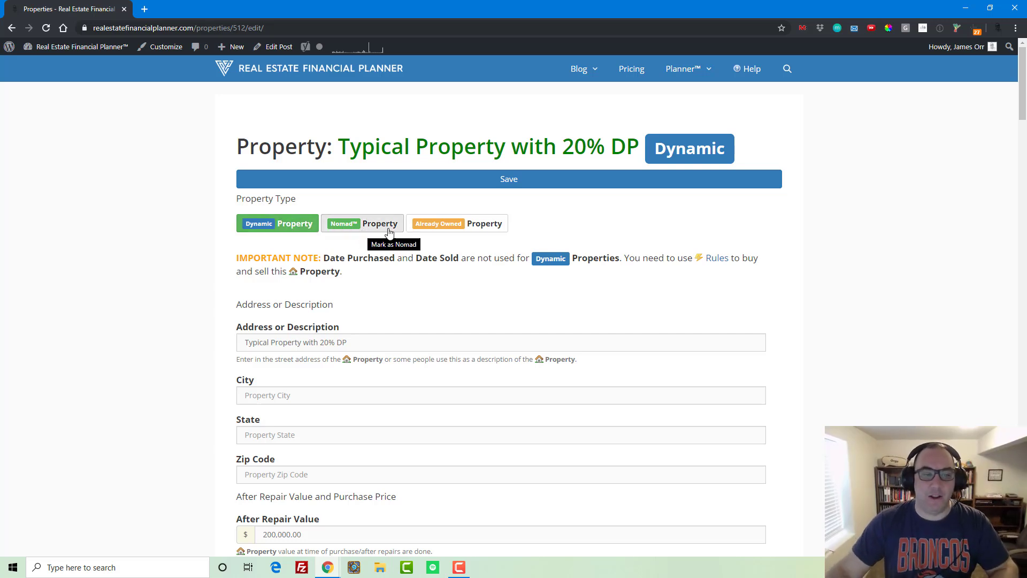
- Rerun scenario 7, Buying 9 Rentals, from the scenario list
mouse_move(688, 70)
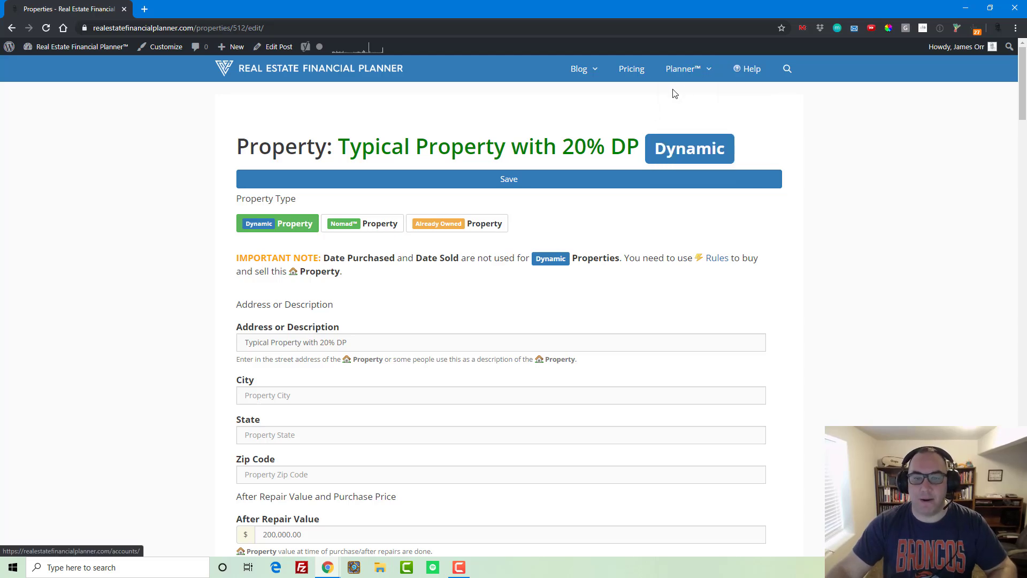
left_click(687, 93)
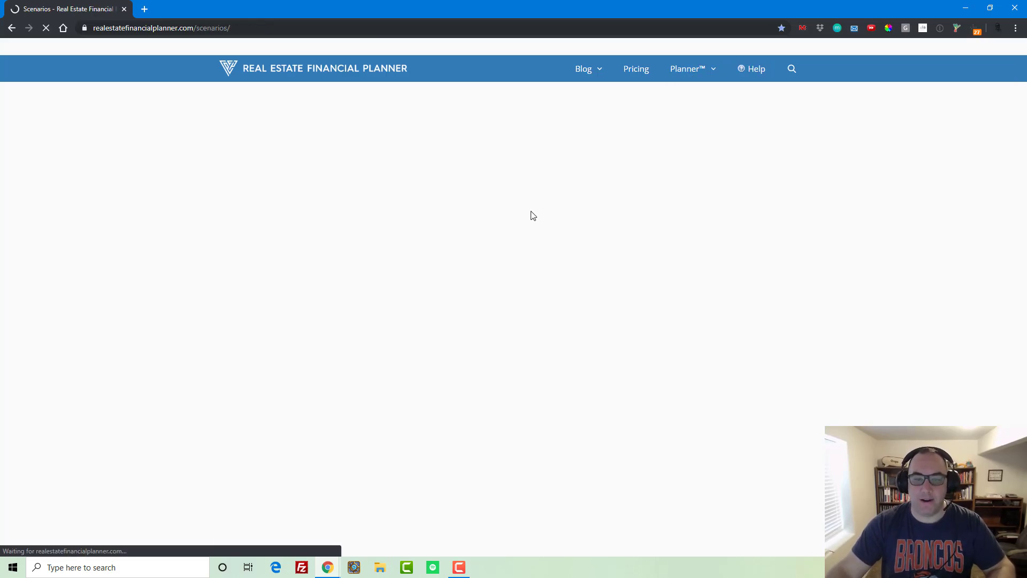
scroll(630, 327, "down", 10)
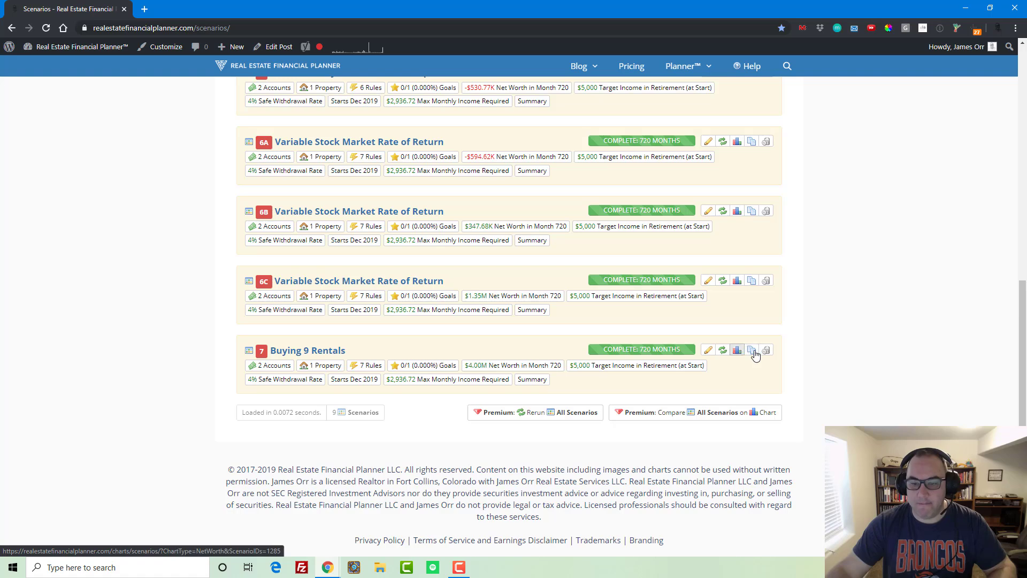
left_click(723, 350)
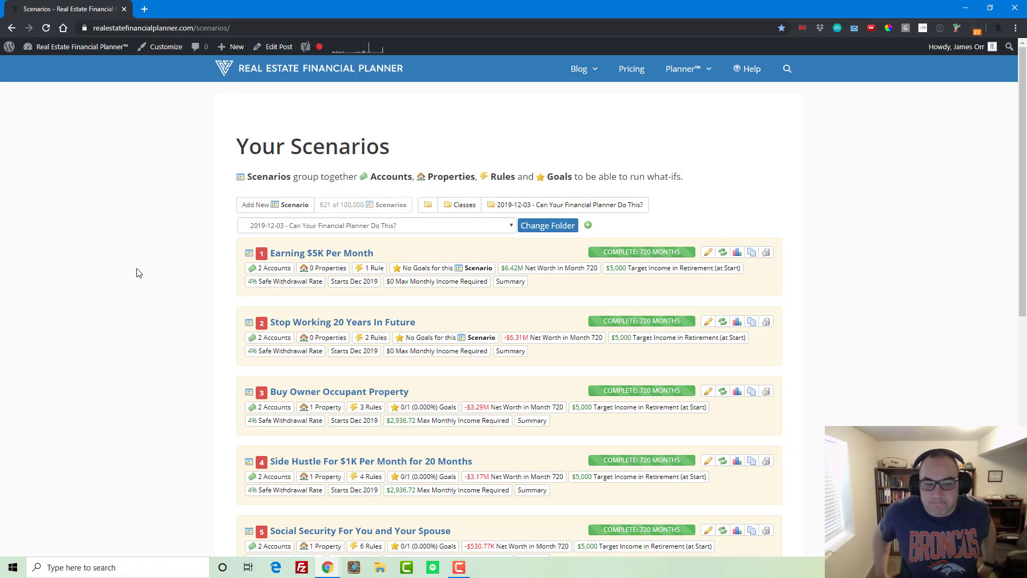
- Open scenario 6C's chart in a separate tab and display its Number of Properties Owned
scroll(138, 273, "down", 8)
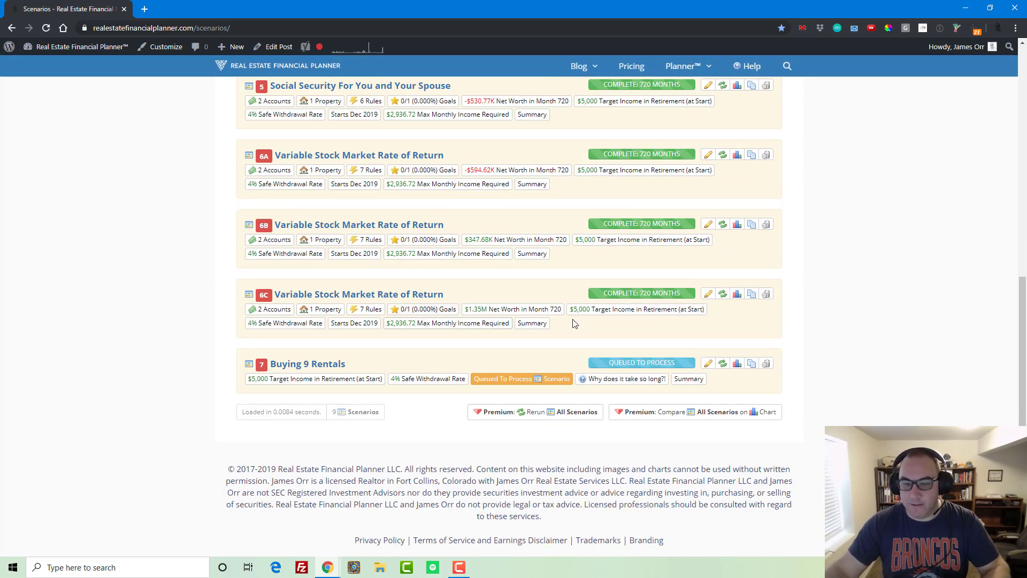
right_click(737, 294)
left_click(759, 300)
left_click(209, 12)
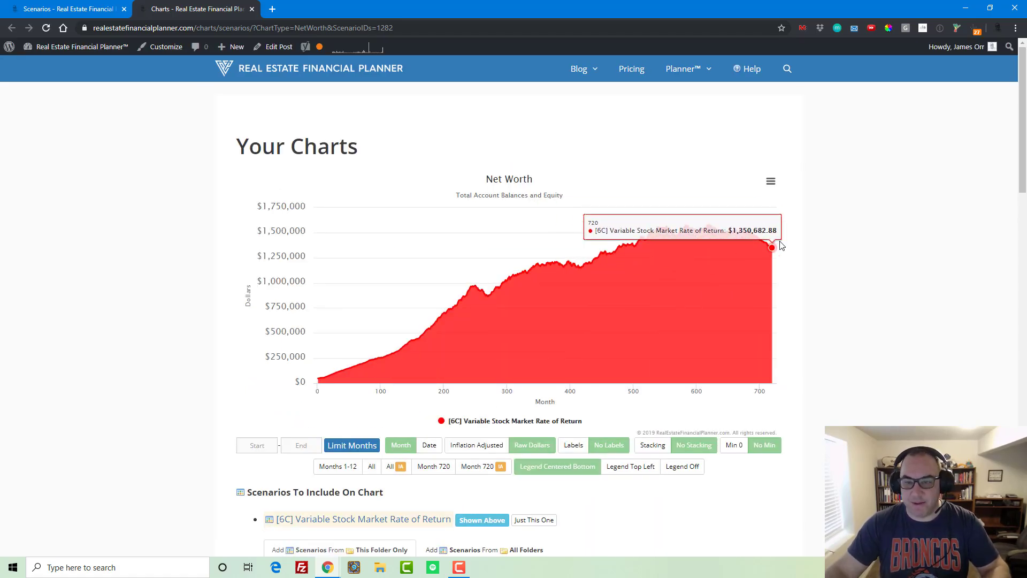
scroll(568, 253, "down", 4)
scroll(568, 252, "down", 5)
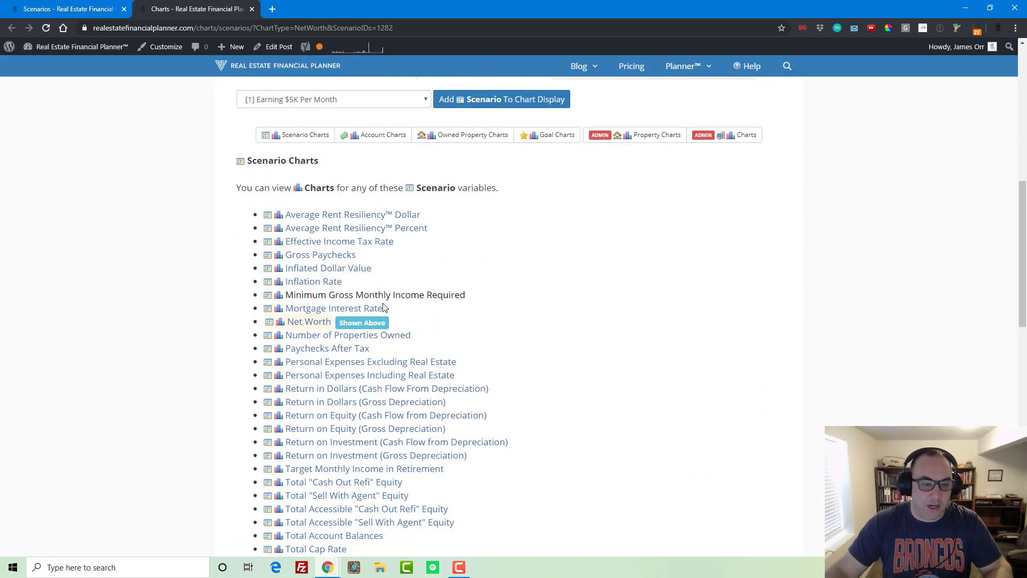
left_click(307, 334)
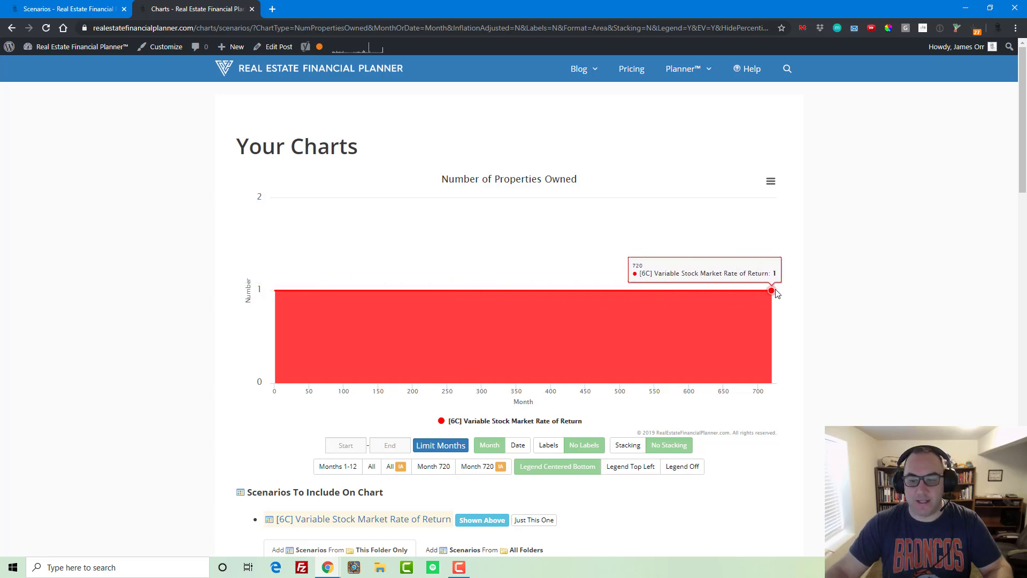
- Close the scenario 6C chart and return to the scenario list
left_click(83, 9)
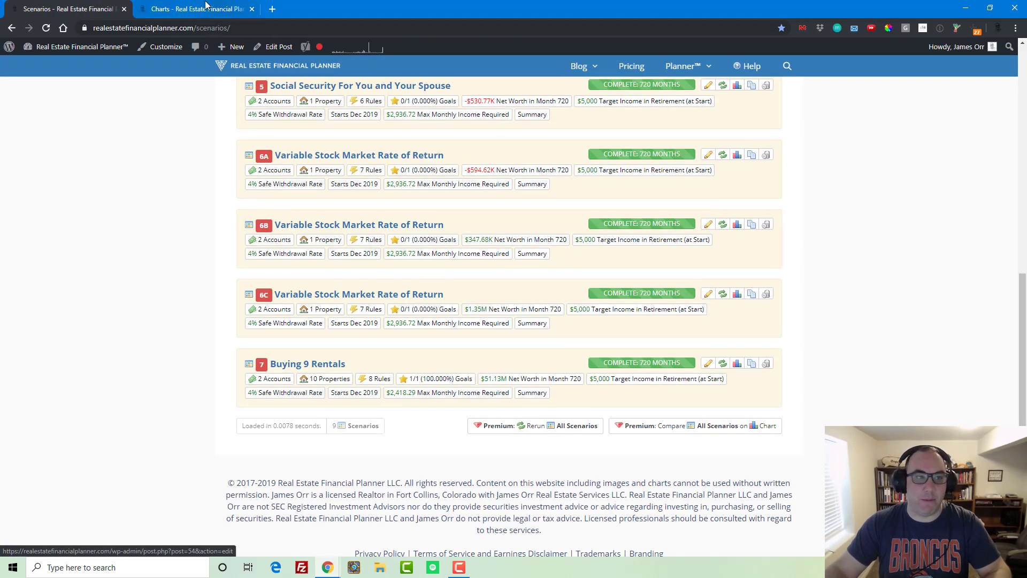
left_click(737, 293)
scroll(251, 224, "down", 4)
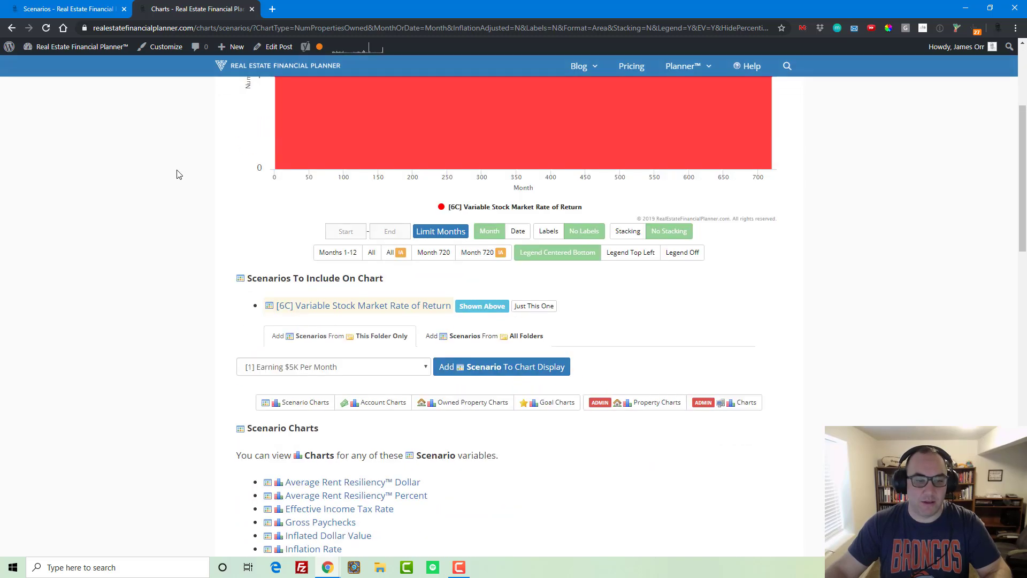
left_click(252, 9)
- Open scenario 7's chart in a separate tab and display its Number of Properties Owned
right_click(741, 365)
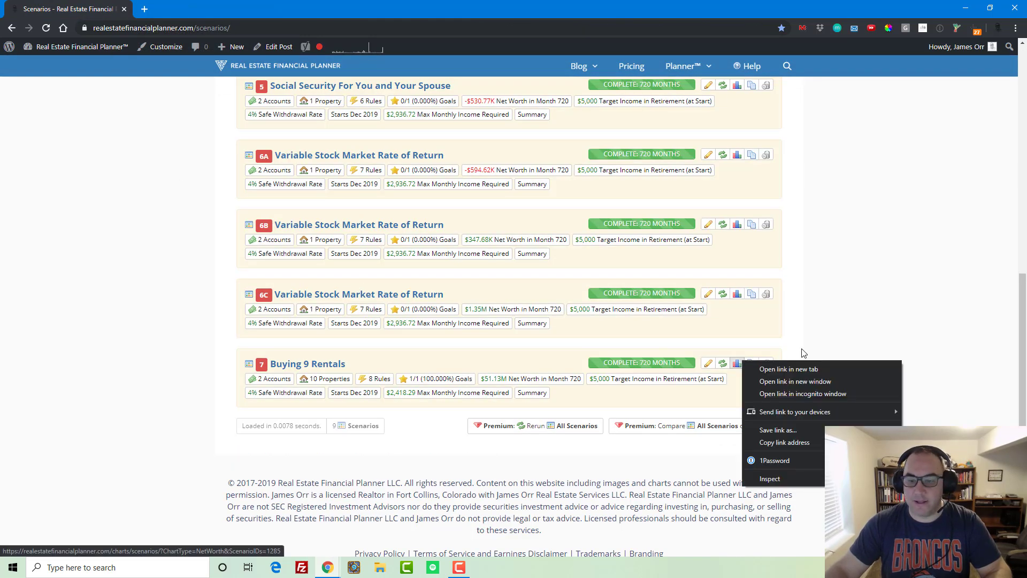
left_click(786, 367)
left_click(195, 9)
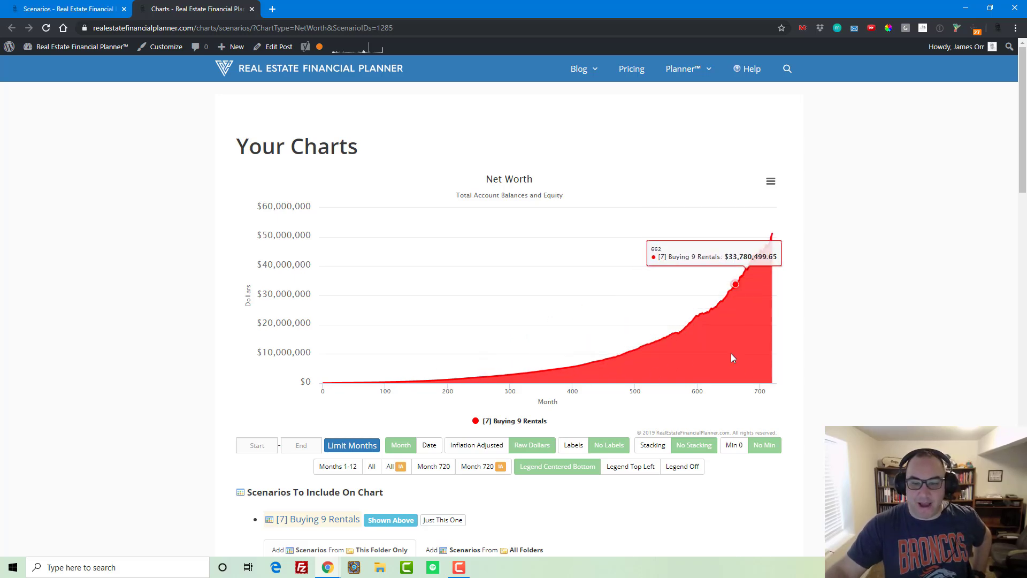
scroll(731, 353, "down", 4)
scroll(730, 359, "down", 5)
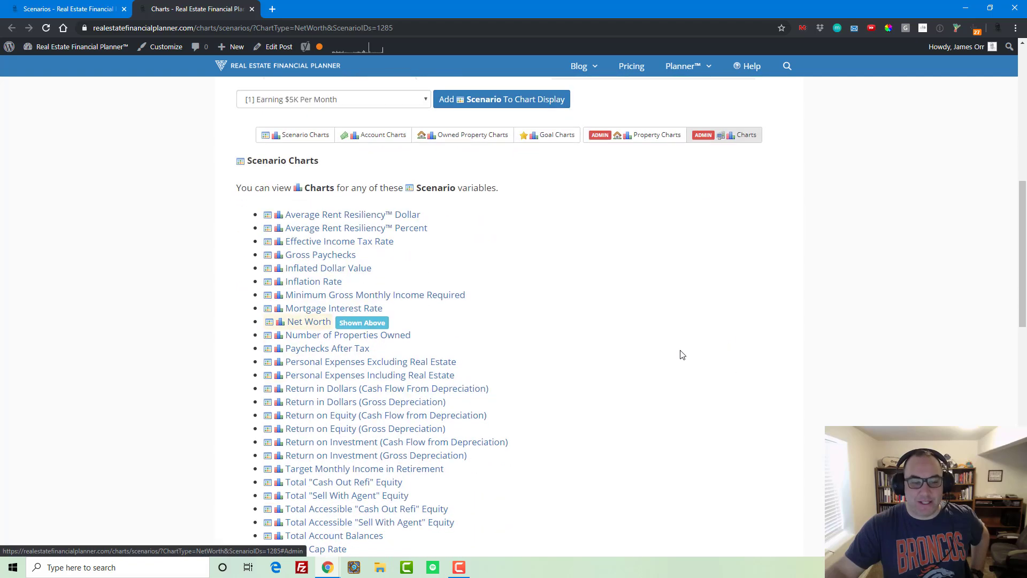
left_click(327, 337)
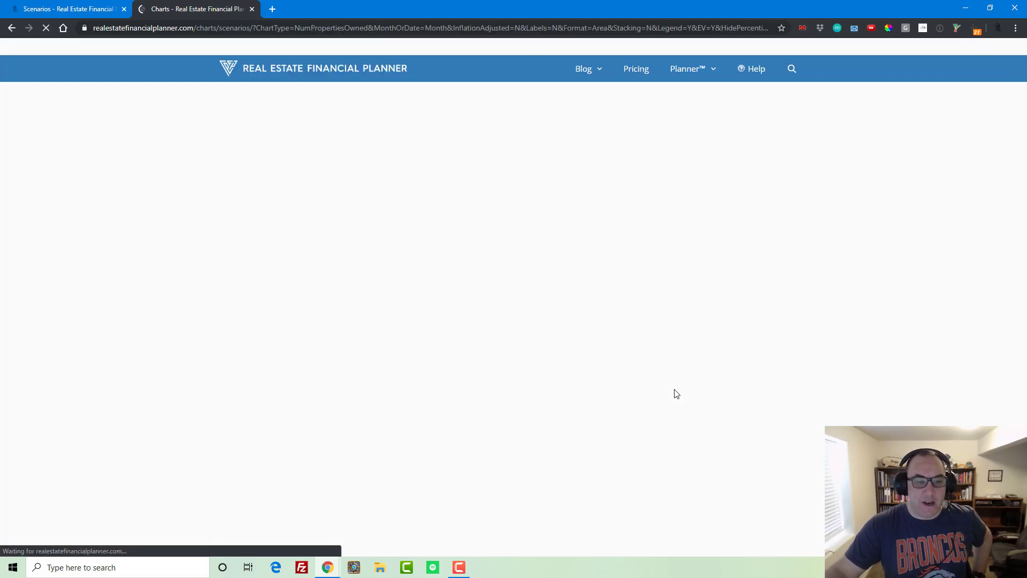
- Zoom the Number of Properties Owned chart in to about the first 320 months and inspect the purchase timing
scroll(860, 404, "down", 3)
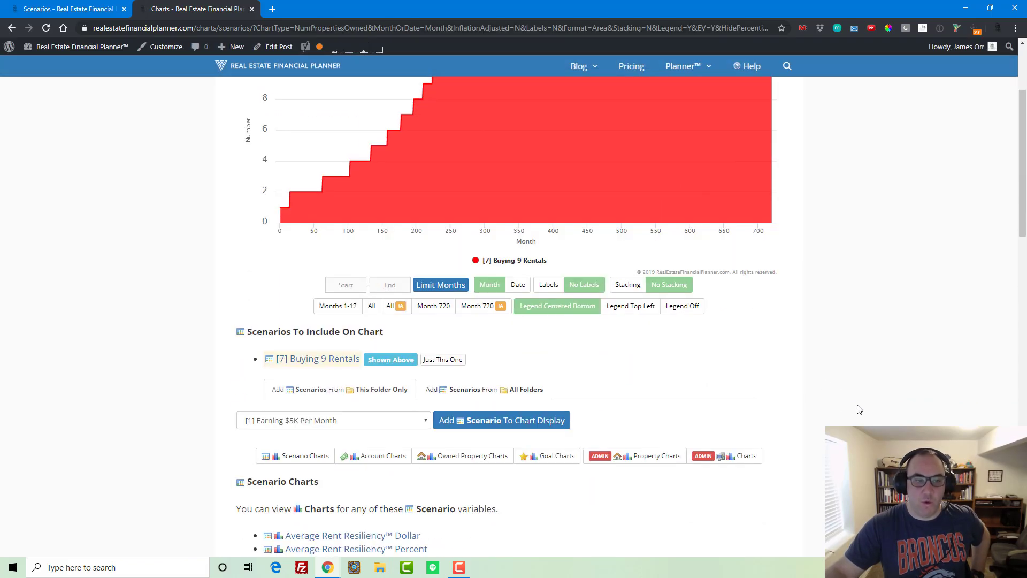
scroll(707, 384, "up", 3)
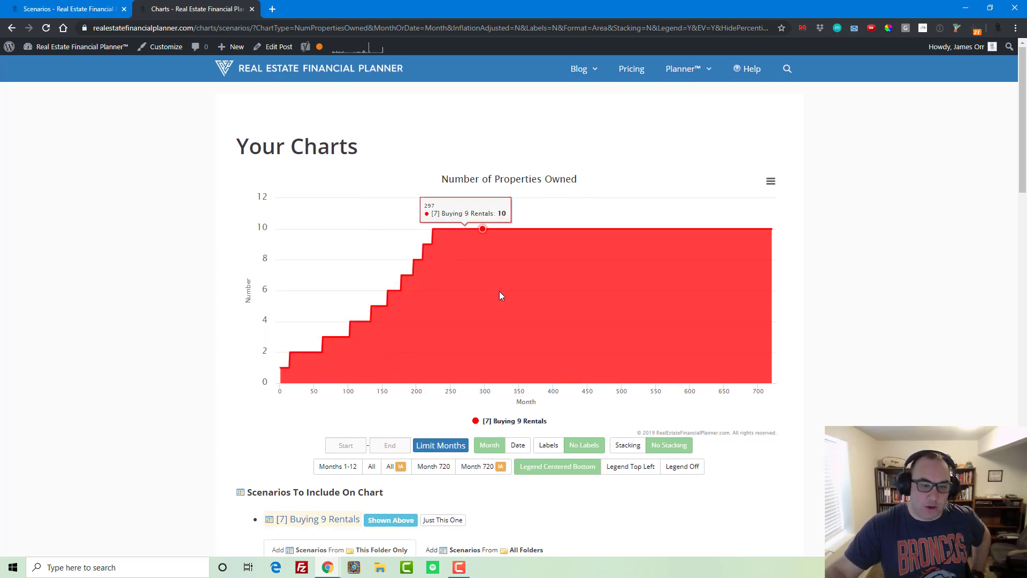
left_click_drag(500, 294, 240, 350)
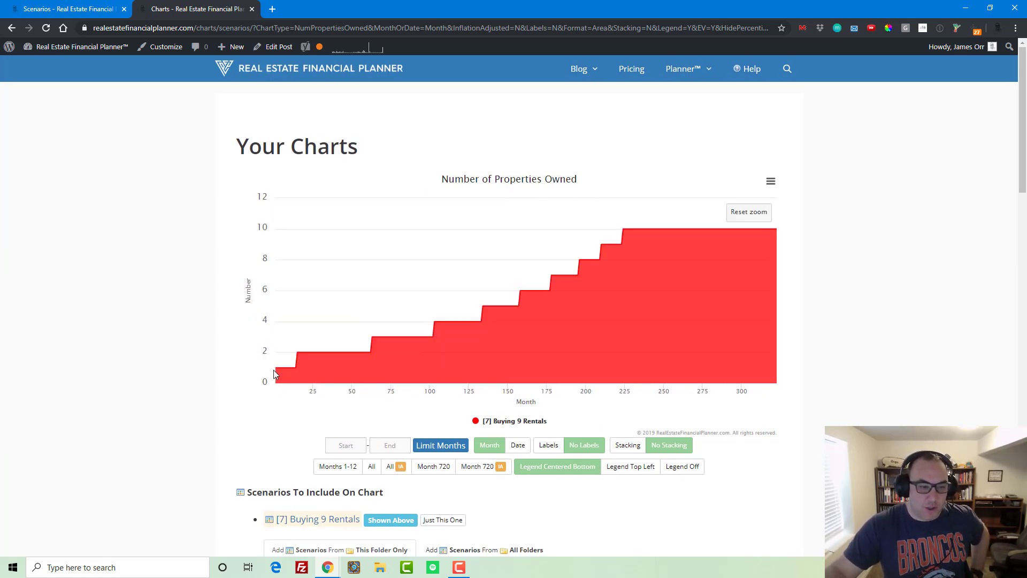
mouse_move(277, 373)
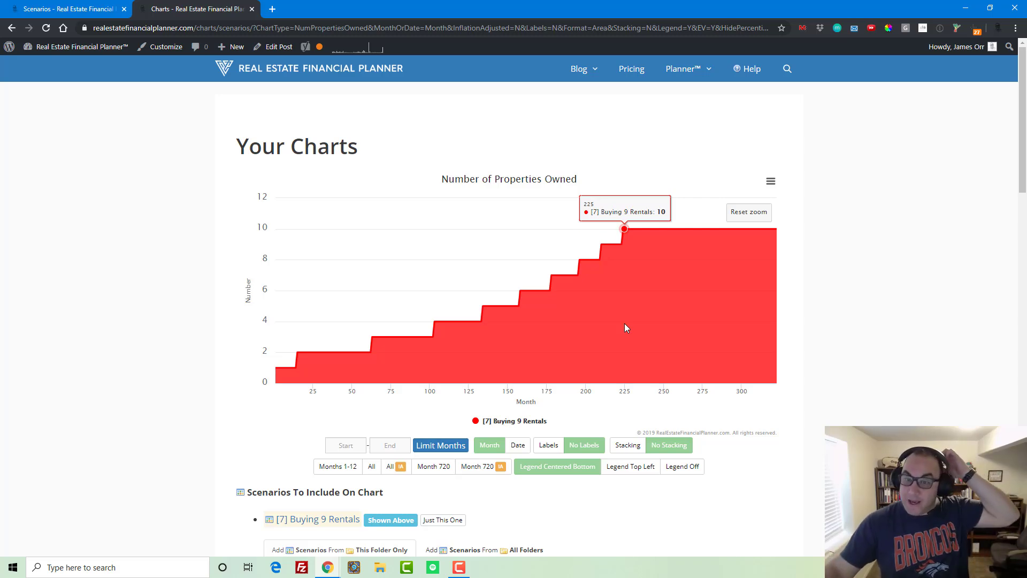
- Display the Account Balance chart for scenario 7's accounts
scroll(624, 378, "down", 5)
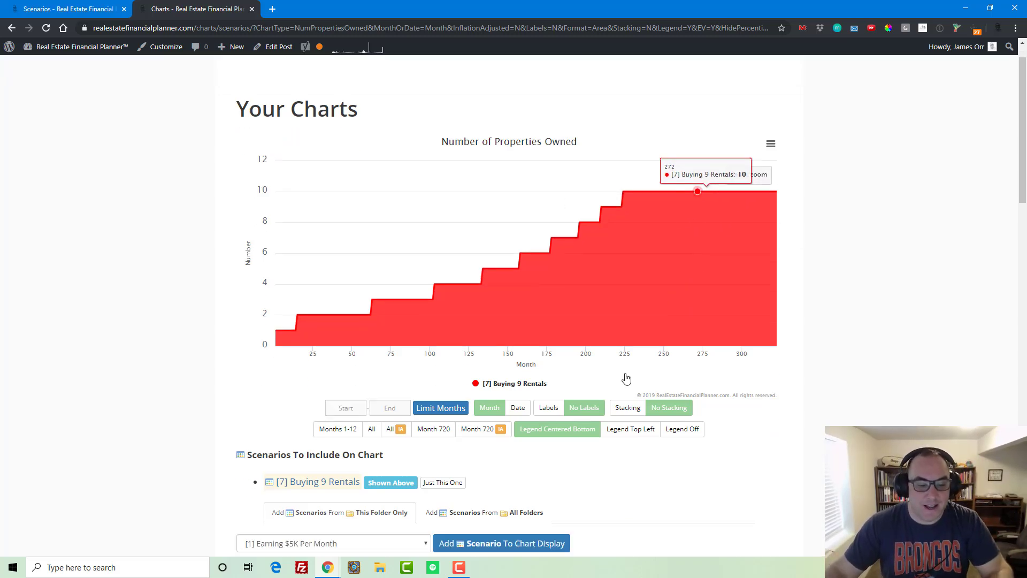
left_click(375, 349)
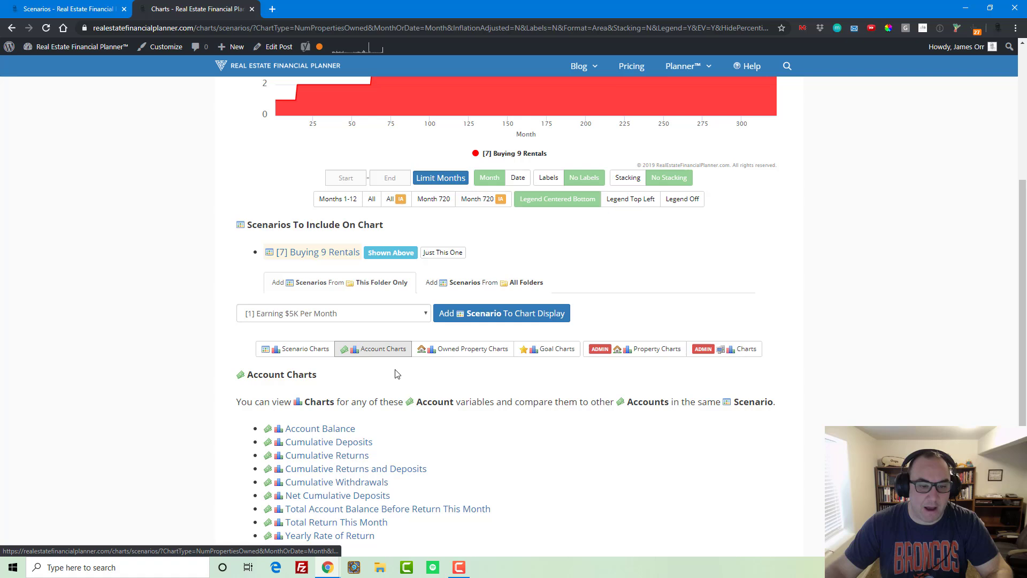
left_click(295, 429)
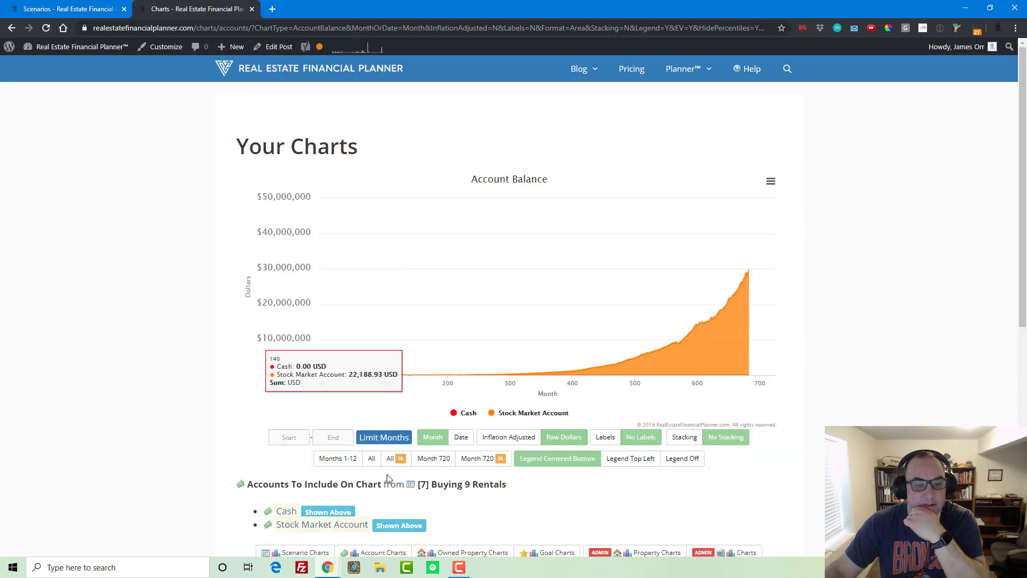
- Hide the Cash series and zoom in on about the first 170 months of the Stock Market Account balance
scroll(387, 474, "down", 3)
left_click(468, 253)
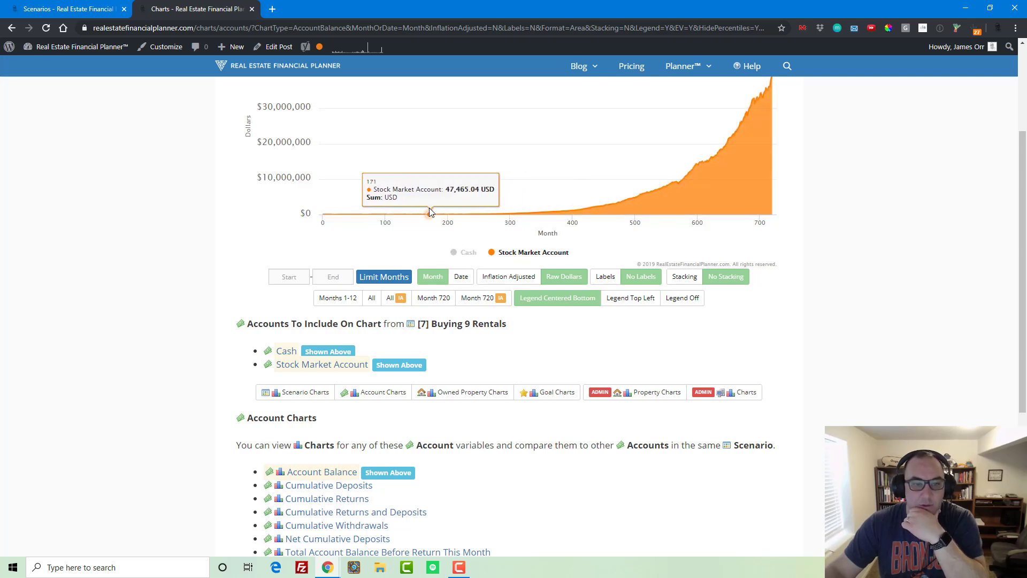
left_click_drag(430, 209, 140, 177)
scroll(404, 425, "up", 2)
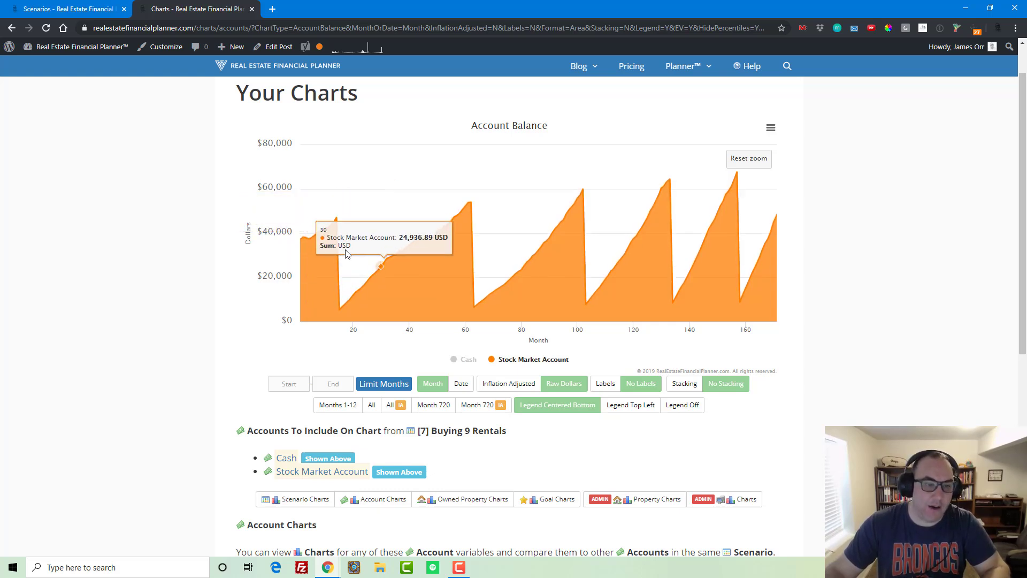
scroll(348, 257, "up", 1)
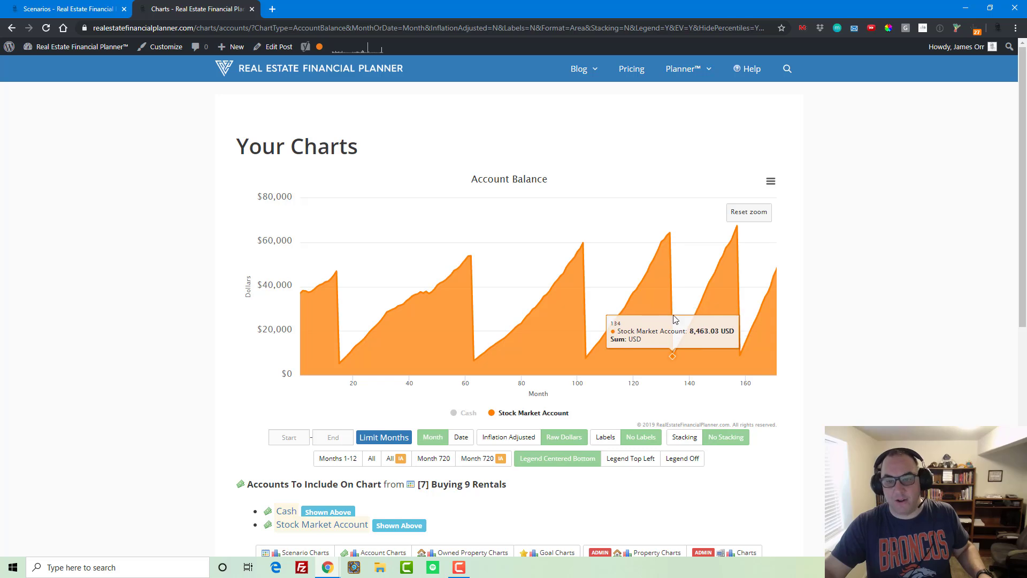
- Compare the Stock Market Account balance over about the first 230 and first 330 months, and restore the full range
left_click(748, 213)
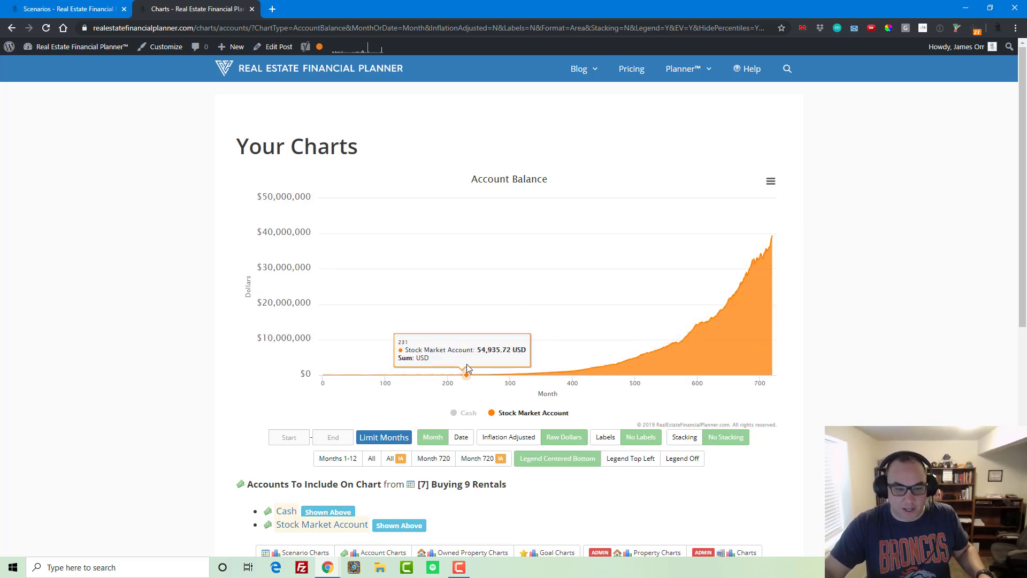
left_click_drag(467, 348, 136, 337)
left_click(749, 212)
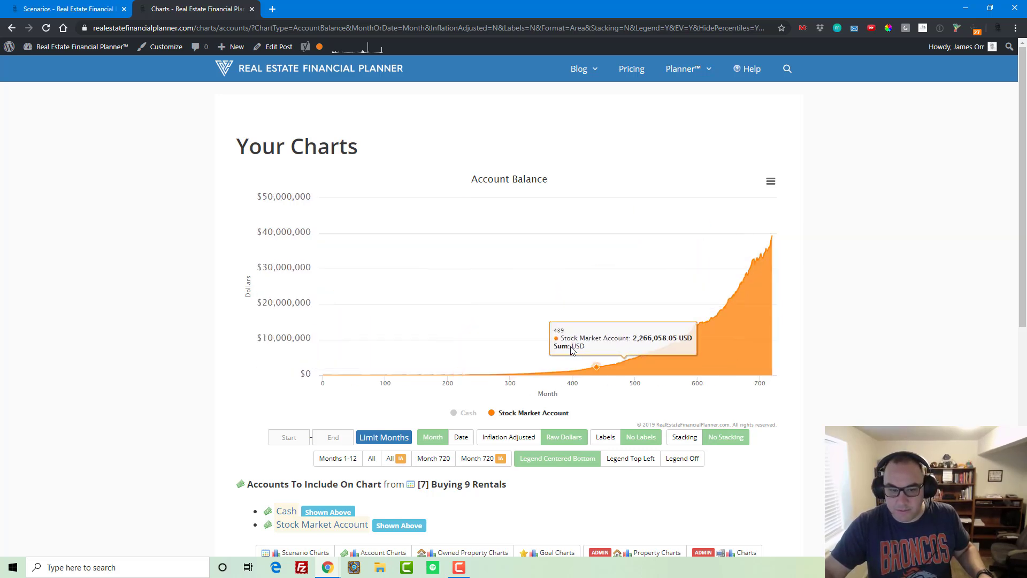
left_click_drag(531, 364, 4, 299)
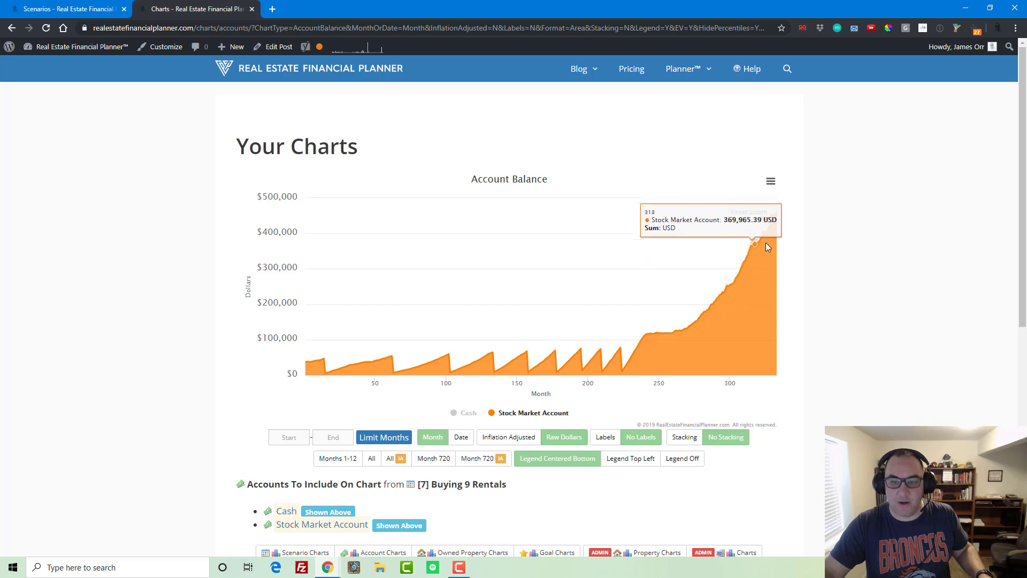
left_click(764, 214)
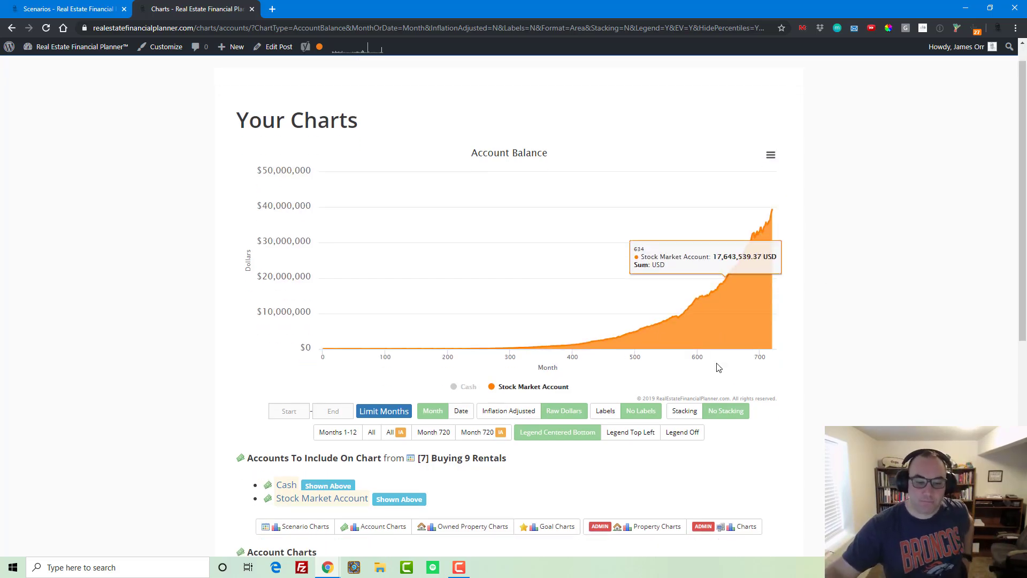
- Find Cash Flow among the owned property charts and display it for scenario 7's properties
scroll(715, 363, "down", 6)
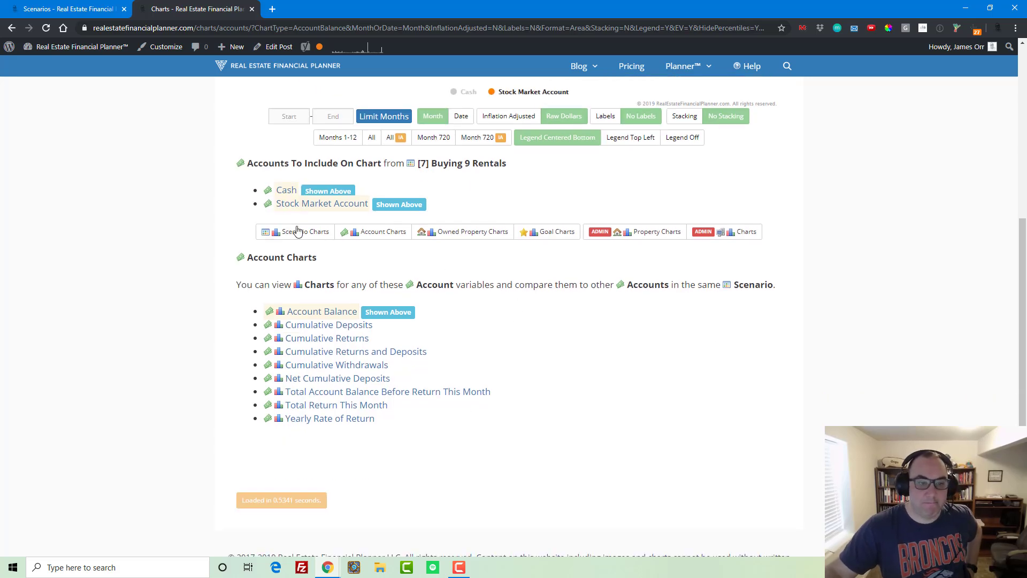
left_click(297, 231)
scroll(134, 331, "down", 2)
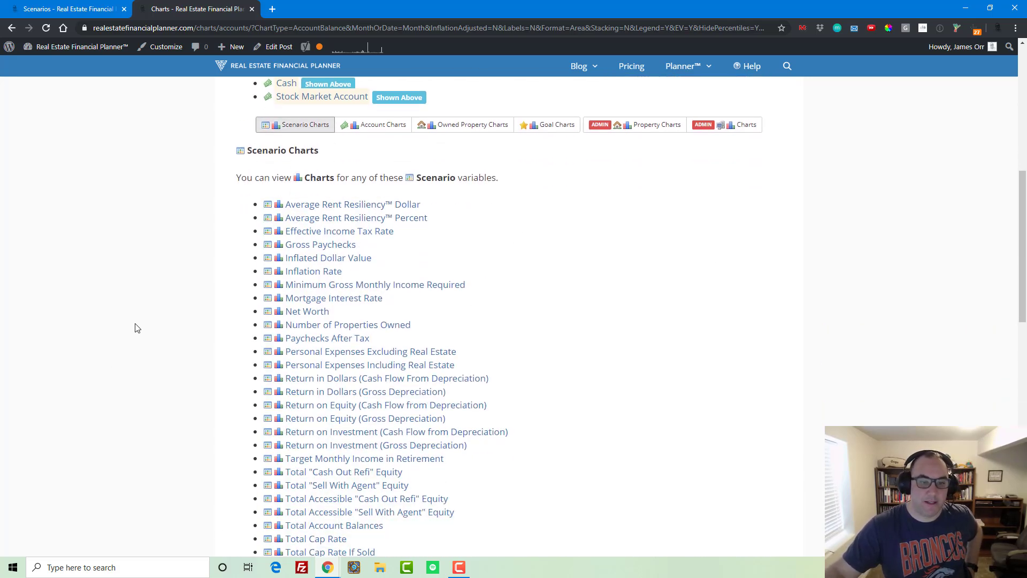
scroll(213, 281, "up", 1)
left_click(471, 177)
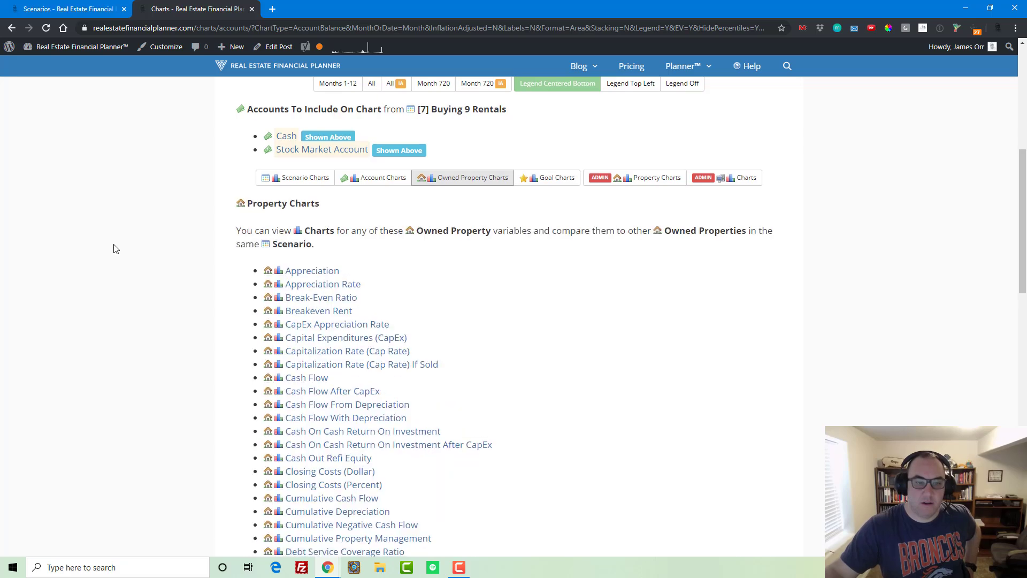
scroll(113, 248, "down", 1)
scroll(116, 248, "down", 2)
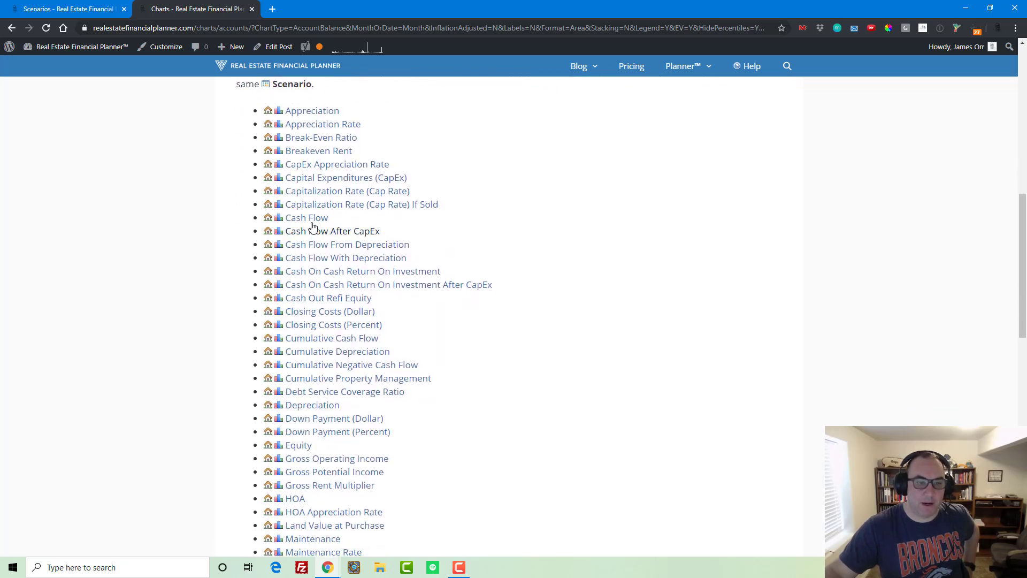
left_click(296, 224)
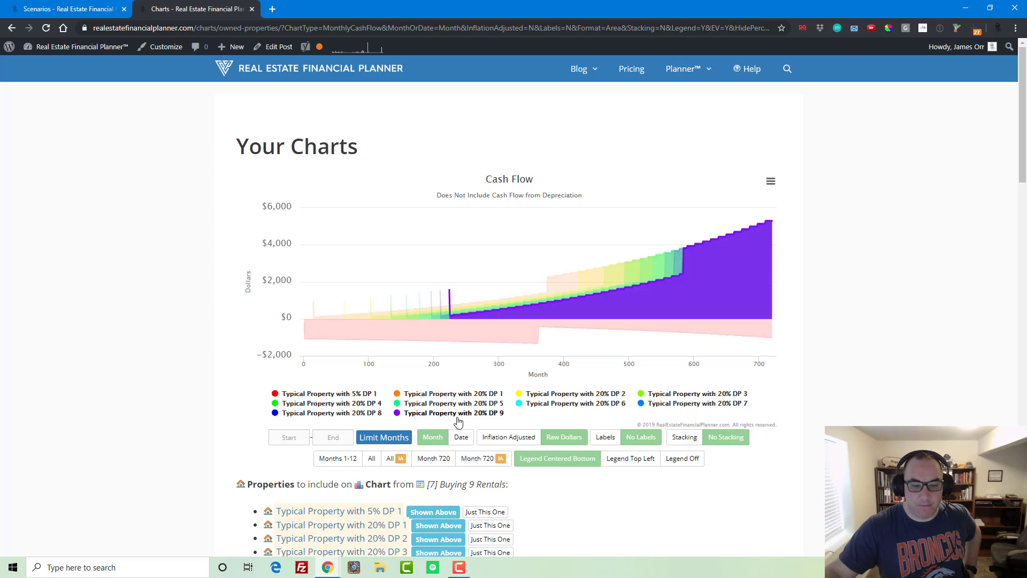
- Open the cash flow chart for only Typical Property with 5% DP 1 in a separate tab
scroll(342, 420, "down", 2)
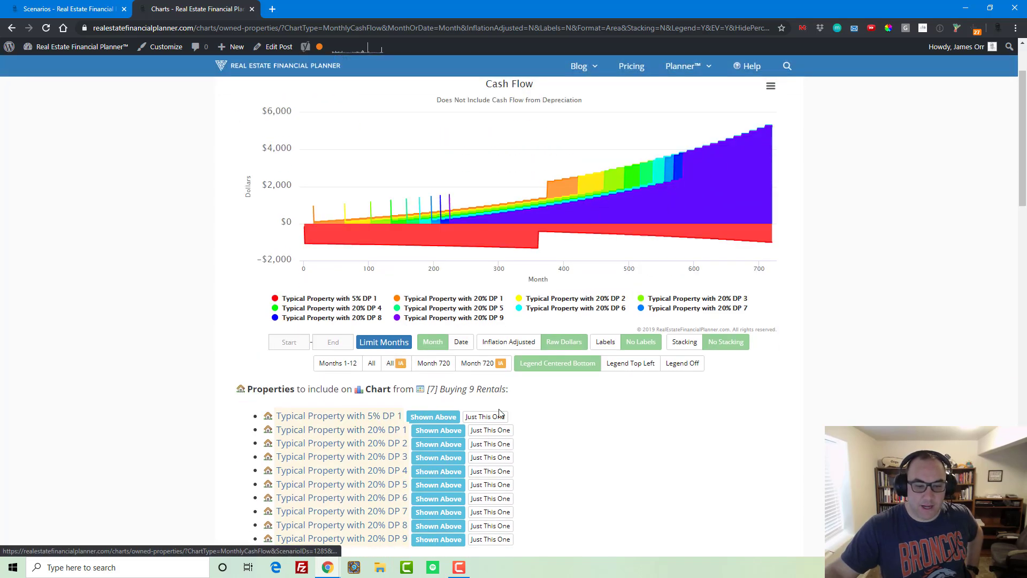
right_click(489, 418)
left_click(550, 428)
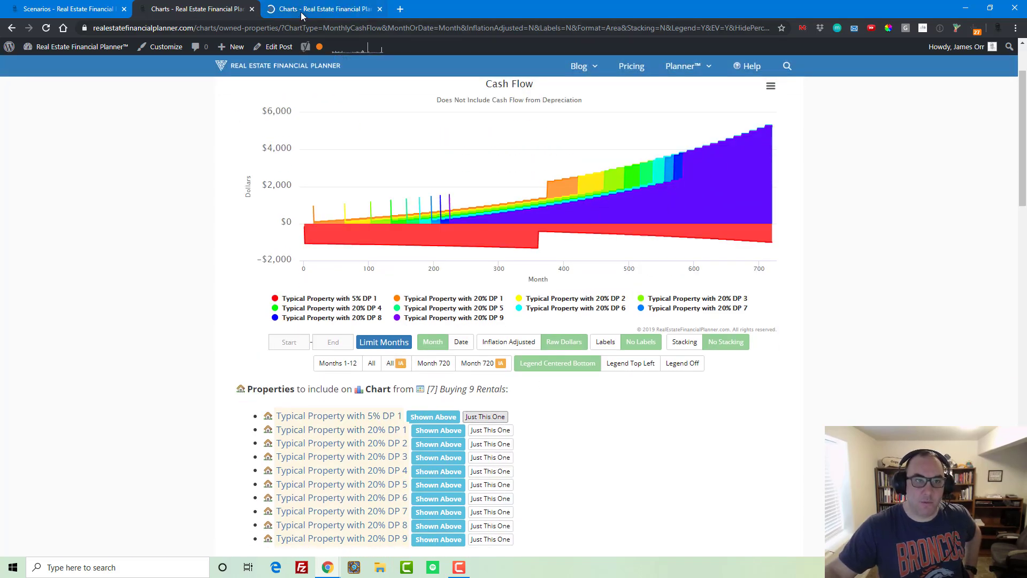
left_click(300, 9)
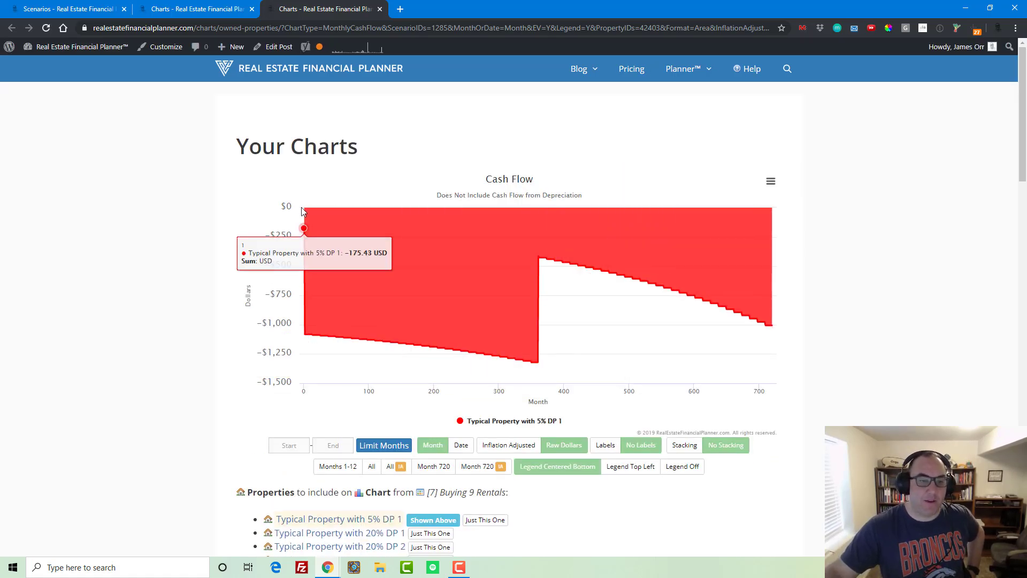
- Inspect the cash flow of Typical Property with 5% DP 1 over about the first 50 months and in full, and close its tab
left_click_drag(337, 227, 129, 217)
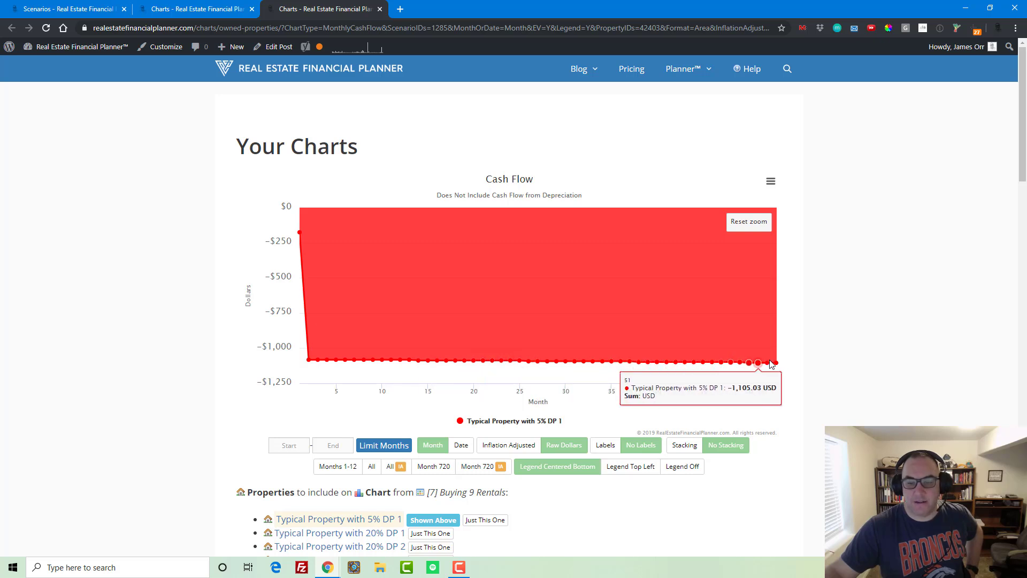
left_click(754, 222)
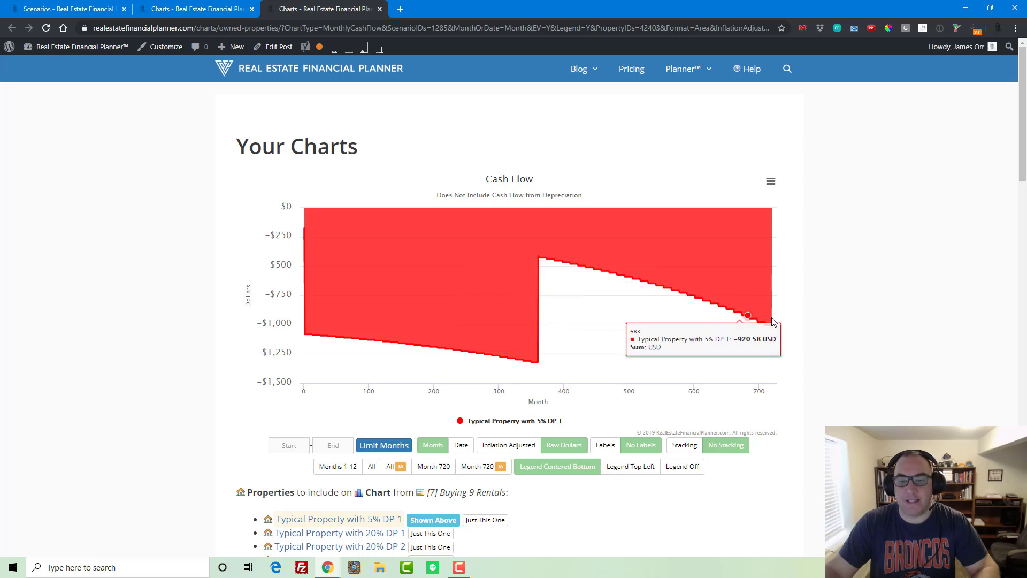
left_click(380, 8)
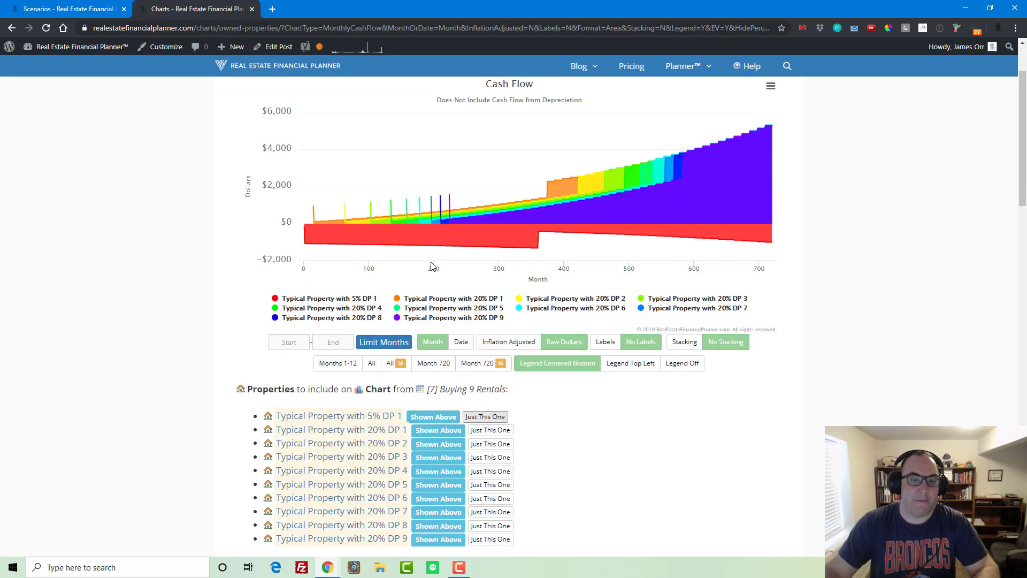
- Hide Typical Property with 5% DP 1 on the combined chart and open only Typical Property with 20% DP 1 in a separate tab
left_click(326, 300)
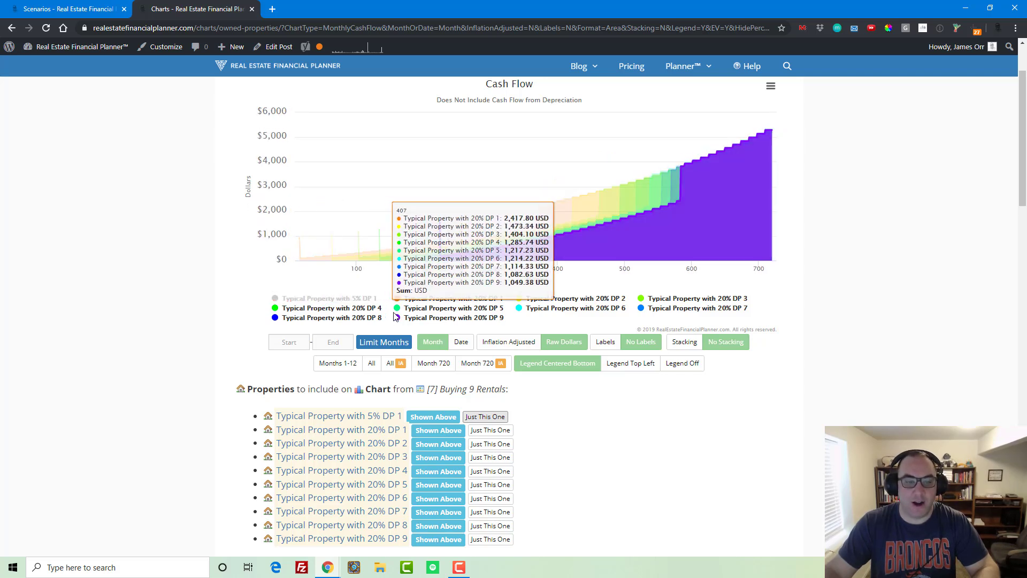
right_click(483, 439)
left_click(565, 312)
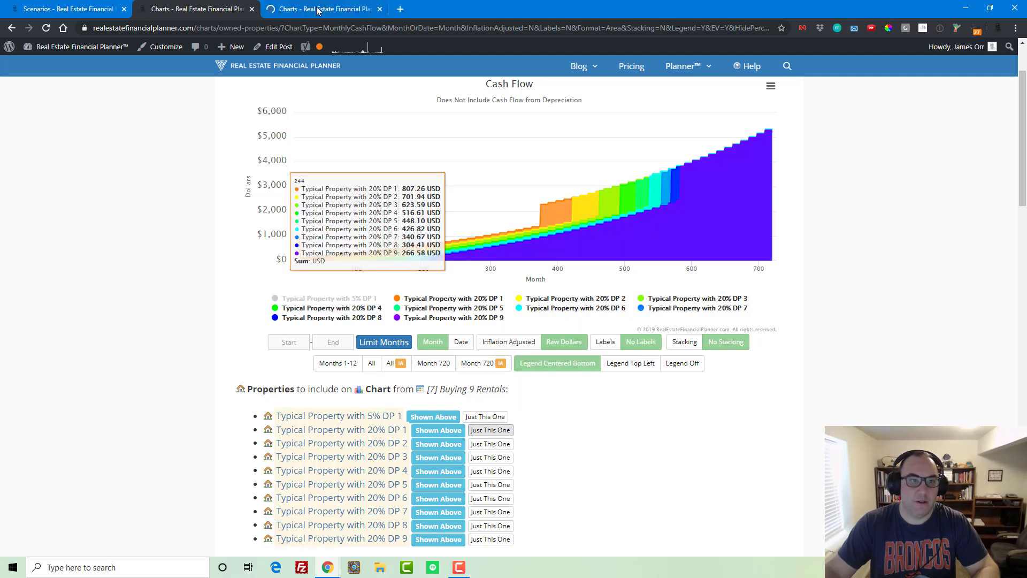
key("ctrl+Tab")
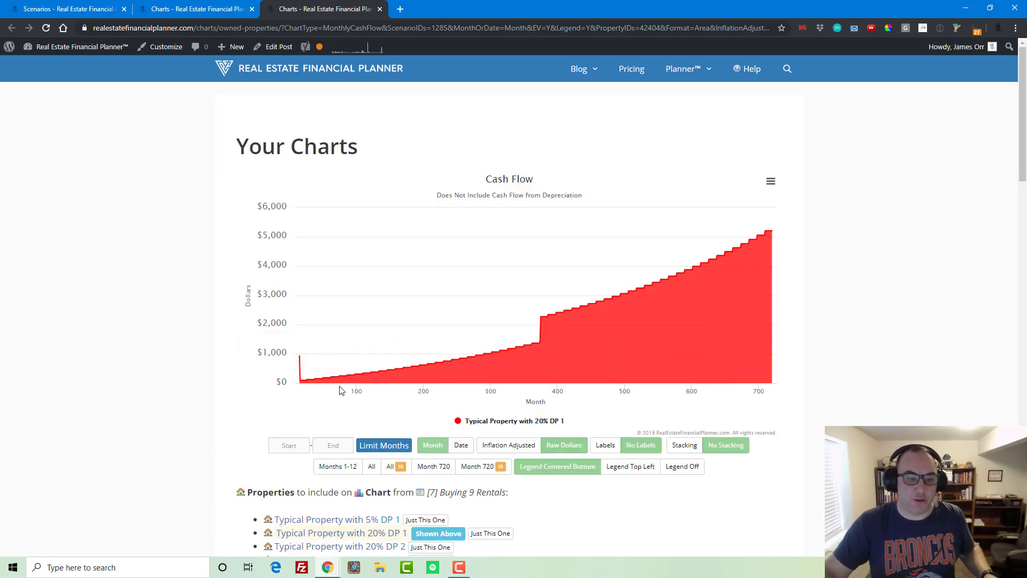
- Zoom in on the cash flow of Typical Property with 20% DP 1 to about months 15 to 29
left_click_drag(386, 374, 172, 362)
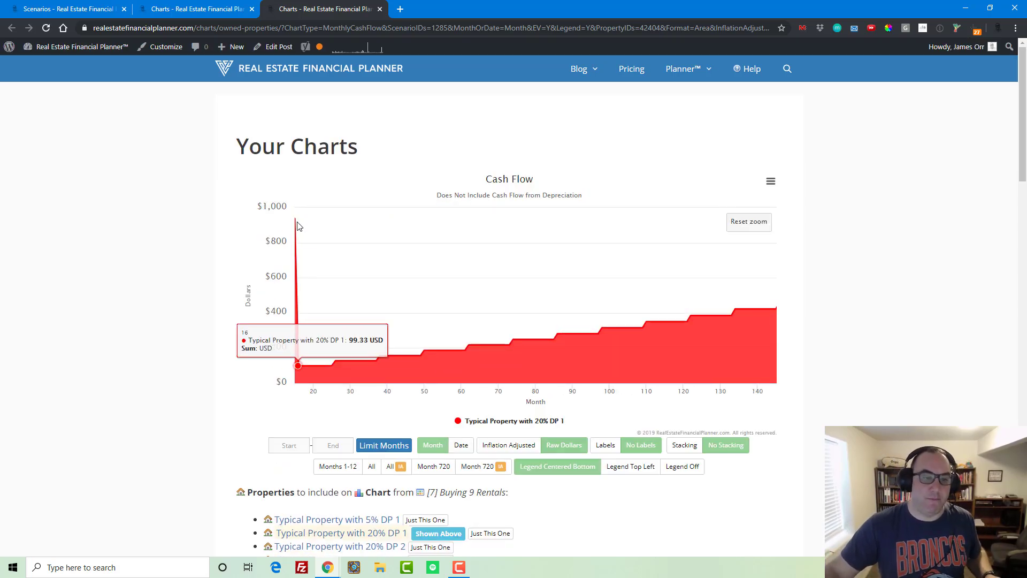
mouse_move(294, 220)
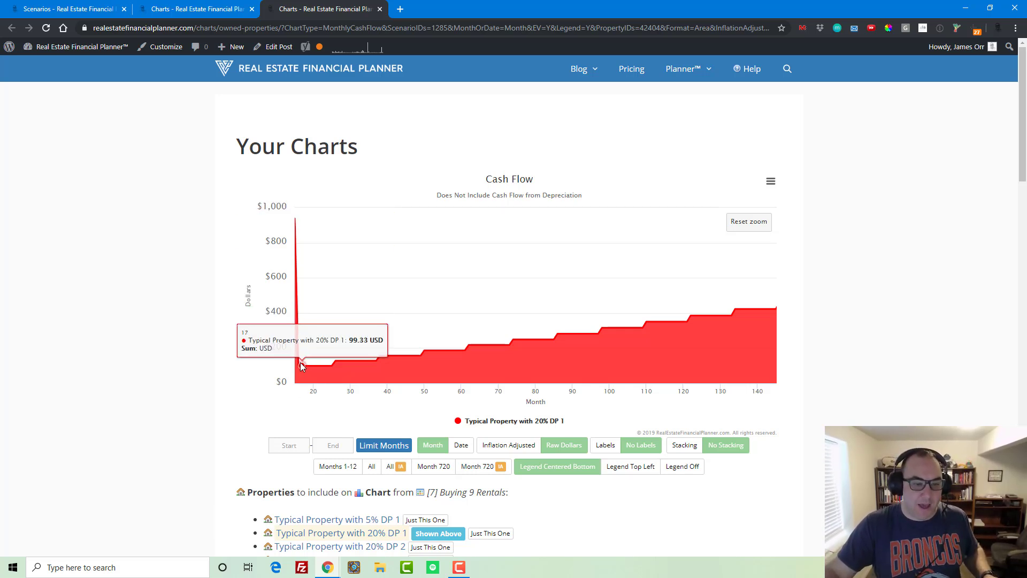
left_click_drag(300, 363, 348, 365)
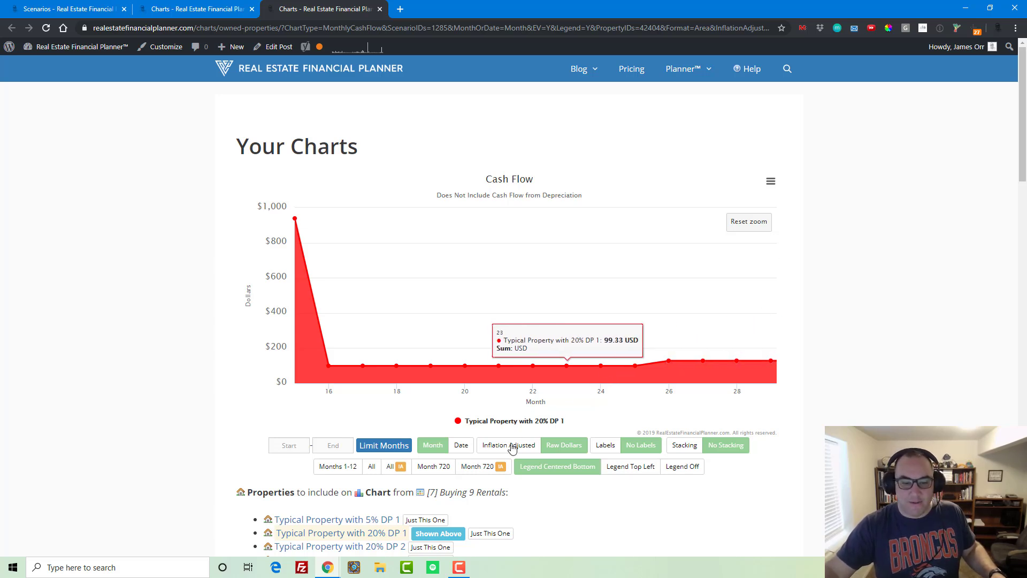
- Inspect the full-range cash flow of Typical Property with 20% DP 1 in inflation-adjusted dollars and close its tab
left_click(749, 221)
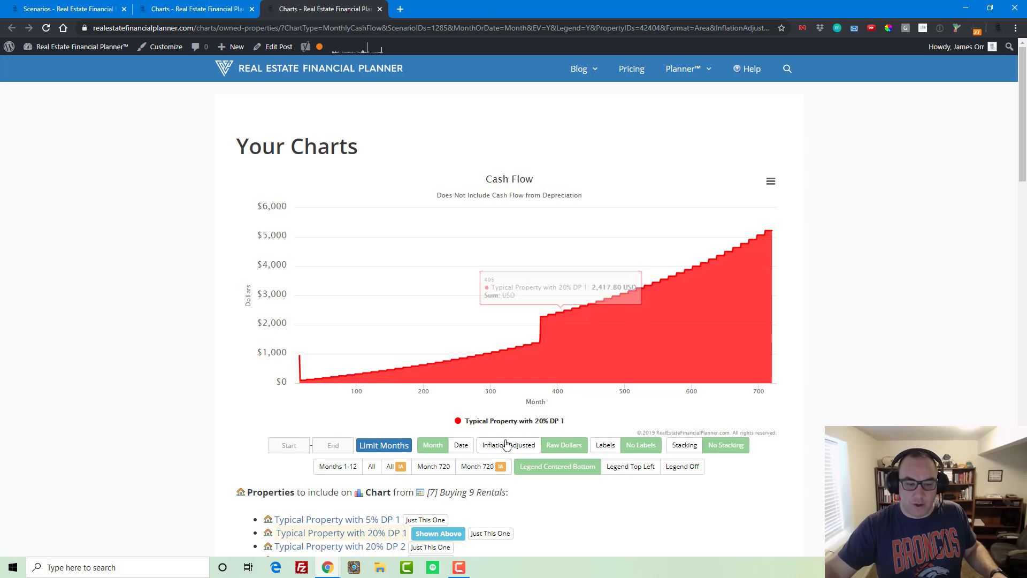
left_click(484, 445)
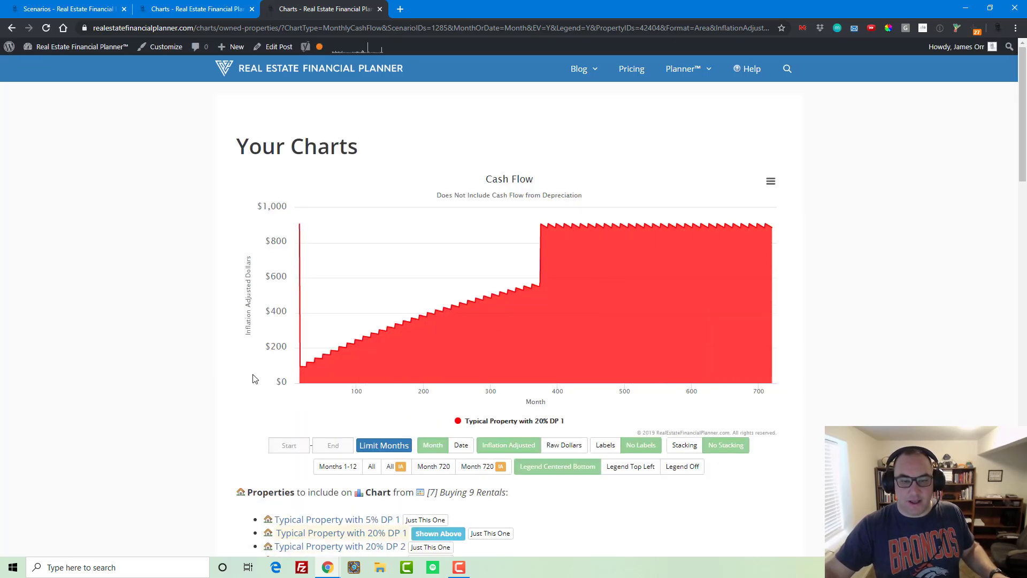
mouse_move(540, 287)
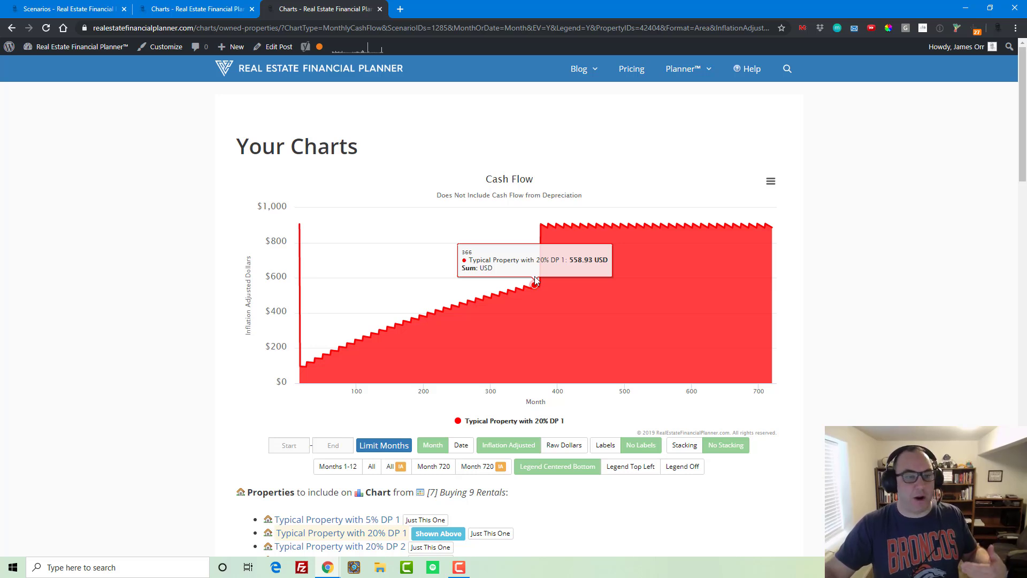
scroll(531, 286, "down", 2)
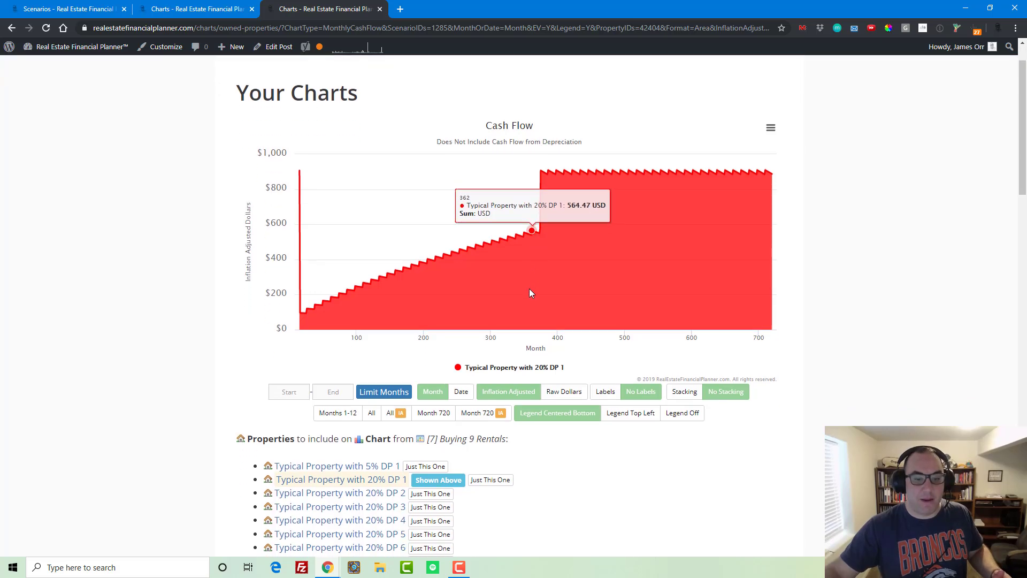
left_click(380, 9)
- Hide Typical Property with 20% DP 3 through 9 on the combined cash flow chart, keeping 20% DP 1 and 2
left_click(181, 143)
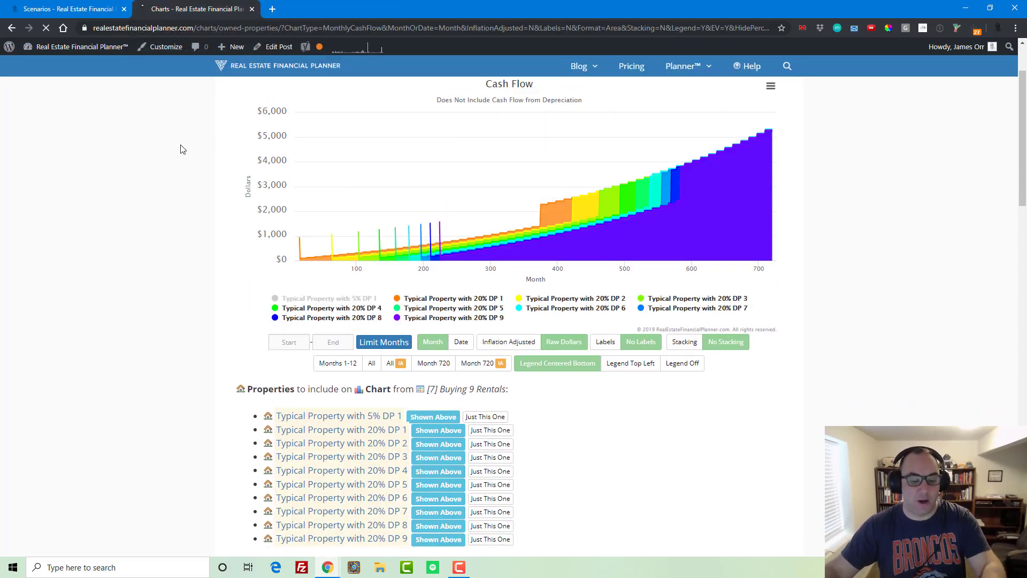
key("F5")
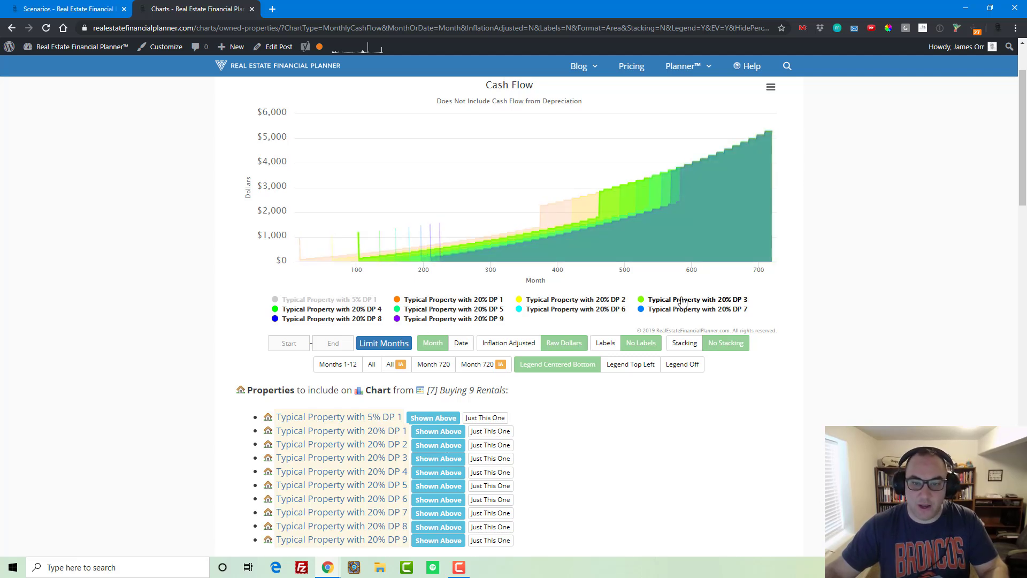
left_click(411, 319)
left_click(362, 318)
left_click(364, 309)
left_click(444, 309)
left_click(567, 310)
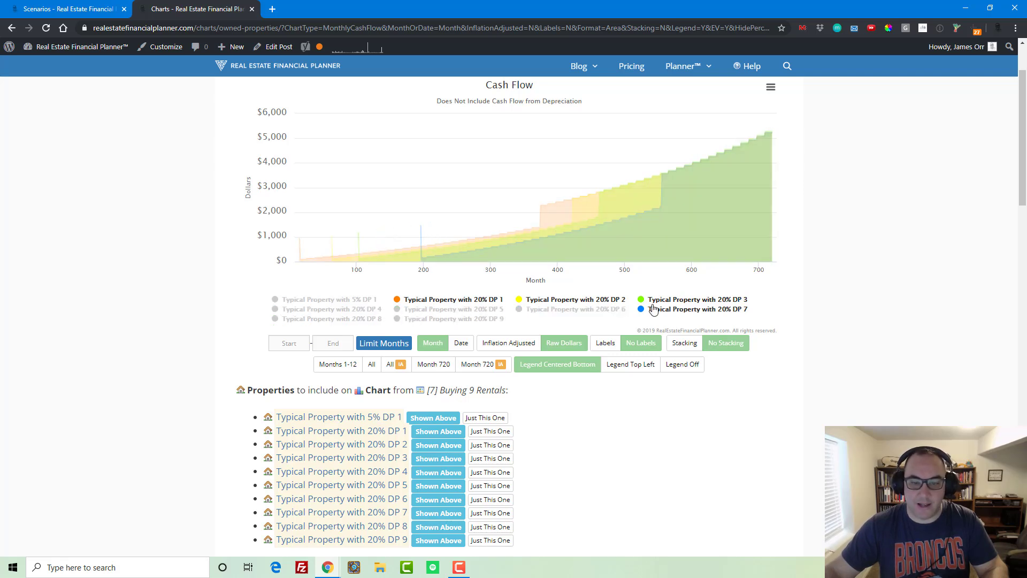
left_click(682, 301)
left_click(682, 310)
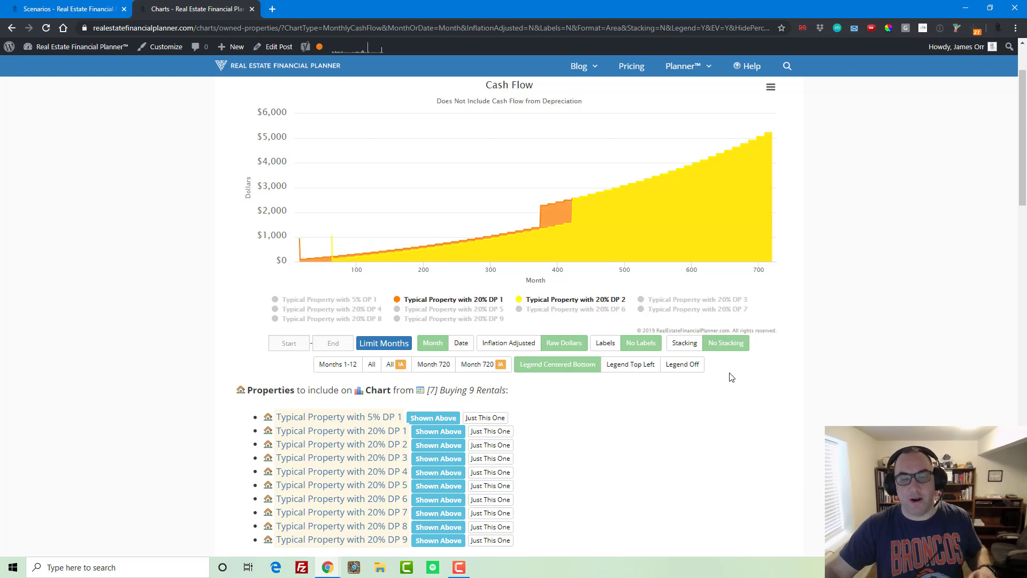
- Stack the combined cash flow chart with Typical Property with 5% DP 1 hidden, and switch it to inflation-adjusted dollars
left_click(690, 343)
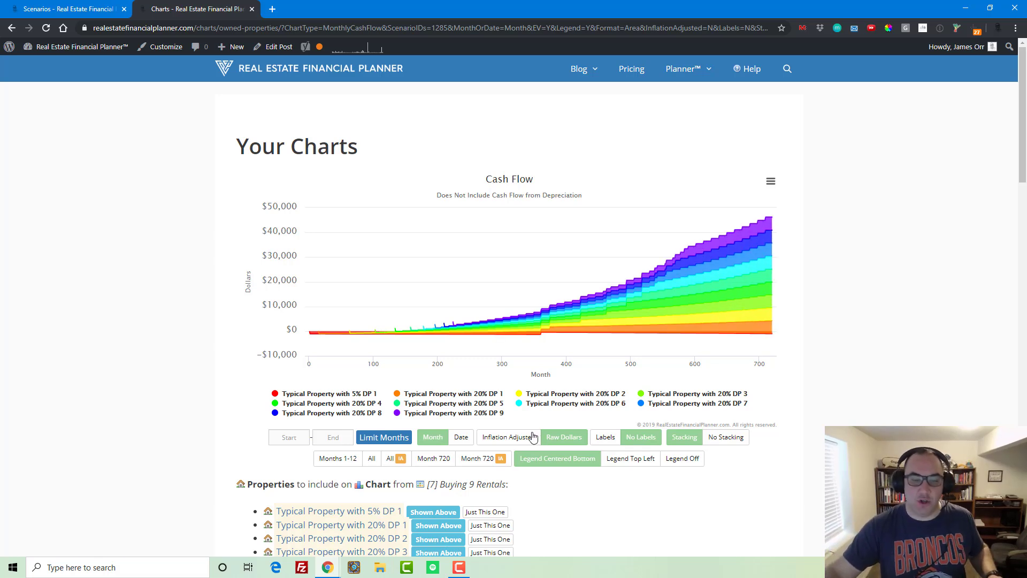
left_click(259, 409)
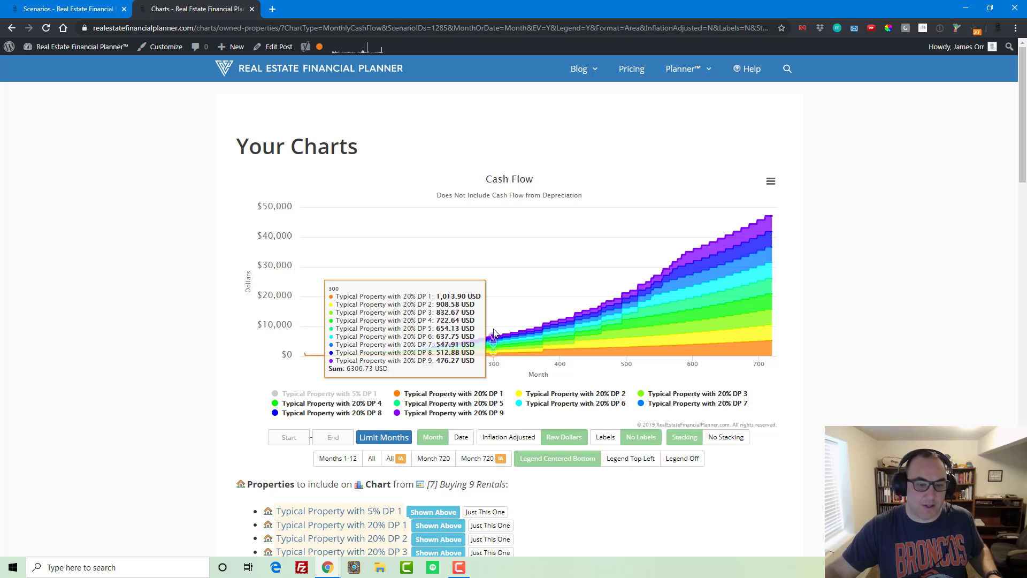
left_click(509, 437)
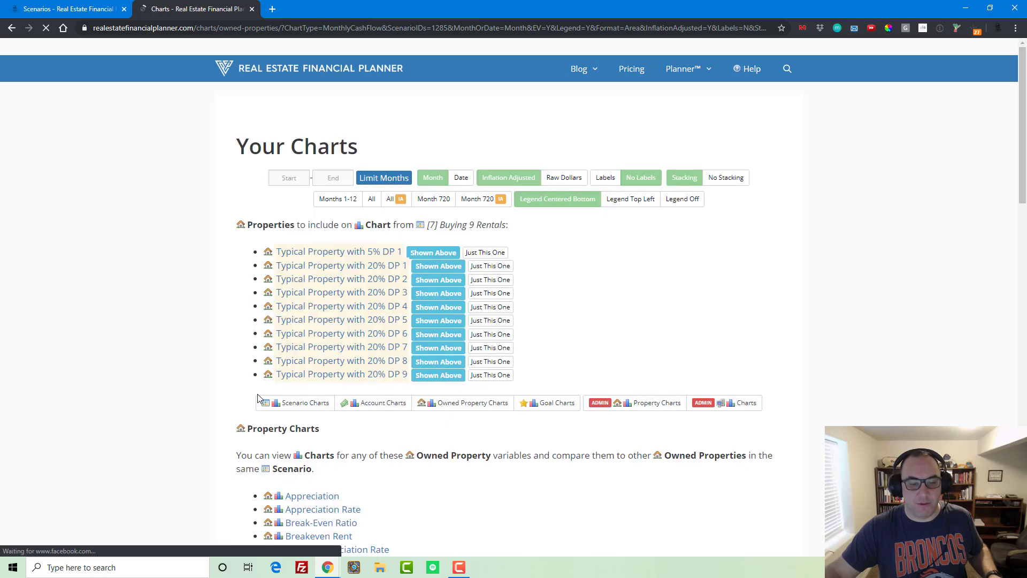
mouse_move(500, 357)
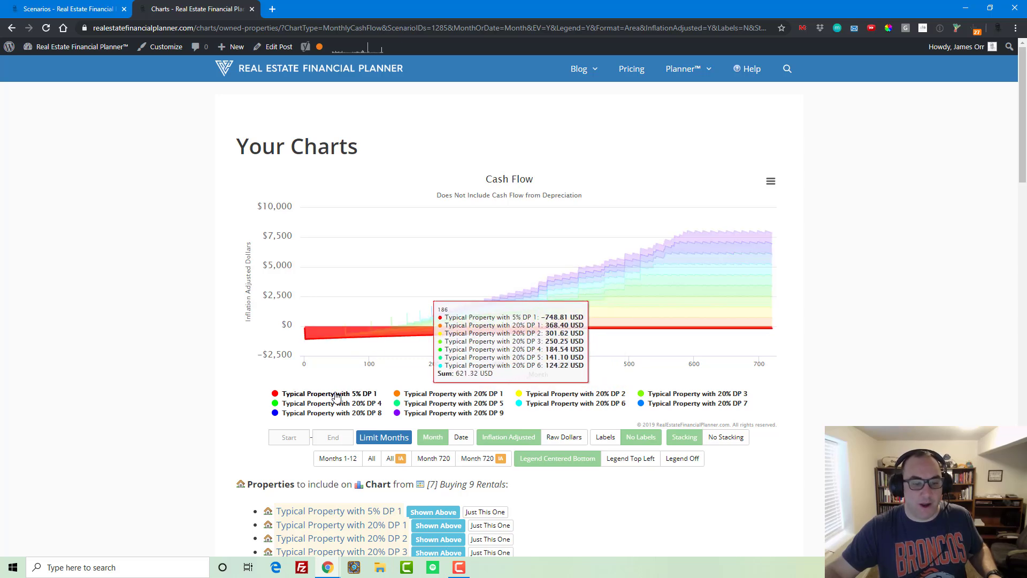
- Exclude Typical Property with 5% DP 1 from the properties included on the stacked cash flow chart
scroll(342, 414, "down", 2)
scroll(342, 413, "down", 2)
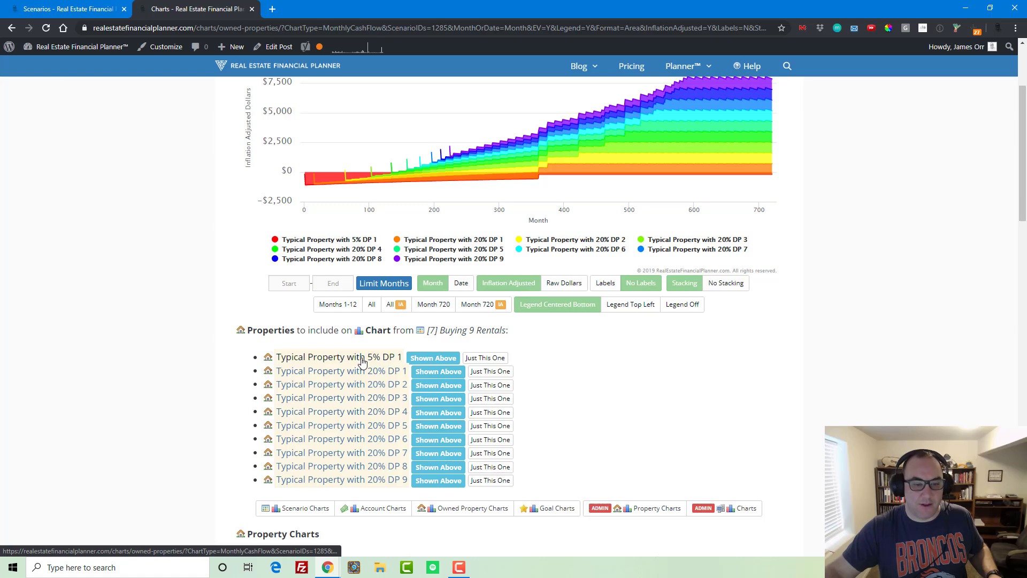
left_click(355, 357)
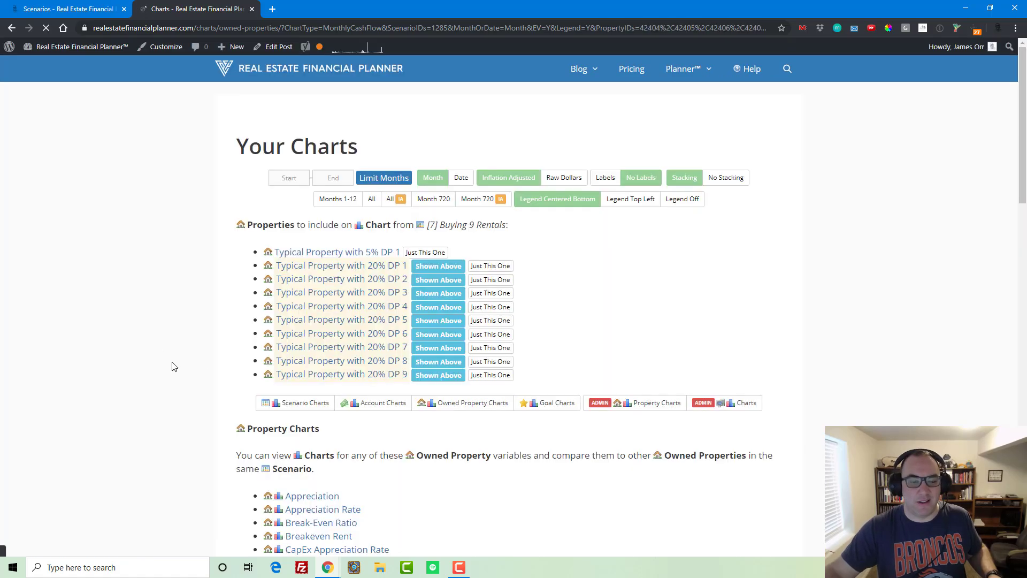
scroll(369, 495, "down", 3)
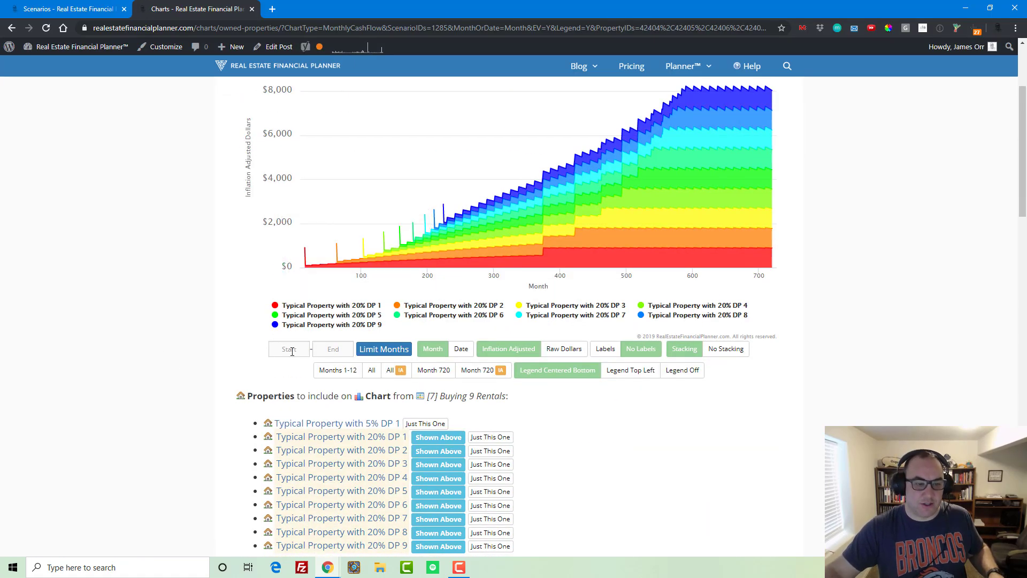
- Limit the stacked cash flow chart to month 240 as both start and end, and inspect the nine rentals' values
left_click(289, 350)
type("240")
key("Tab")
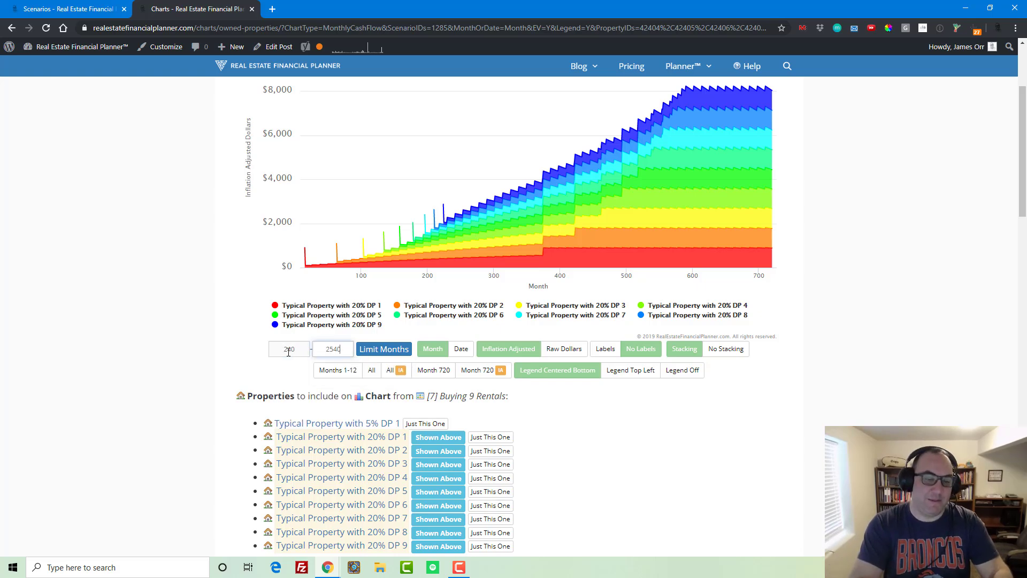
type("250")
key("Return")
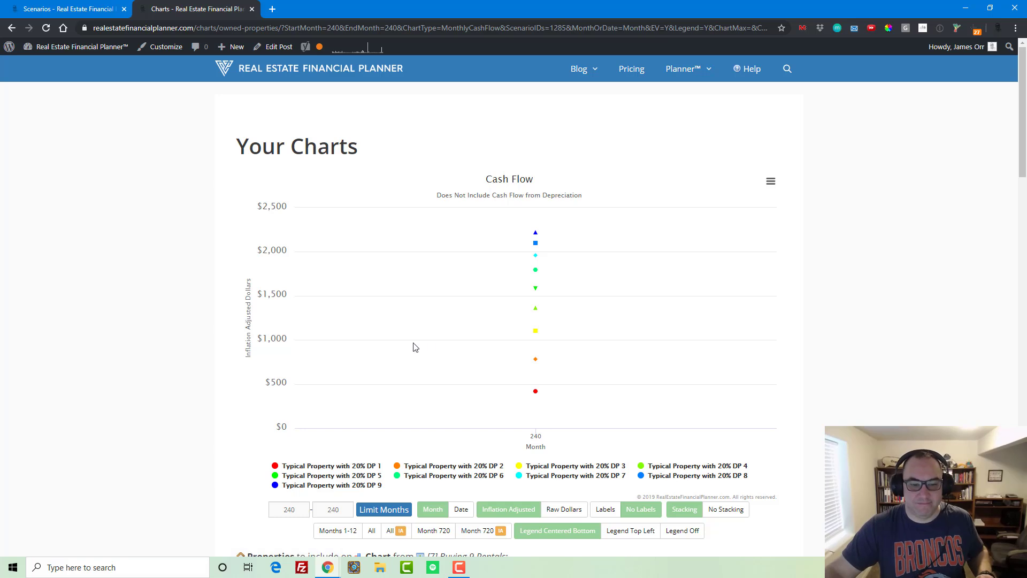
mouse_move(529, 377)
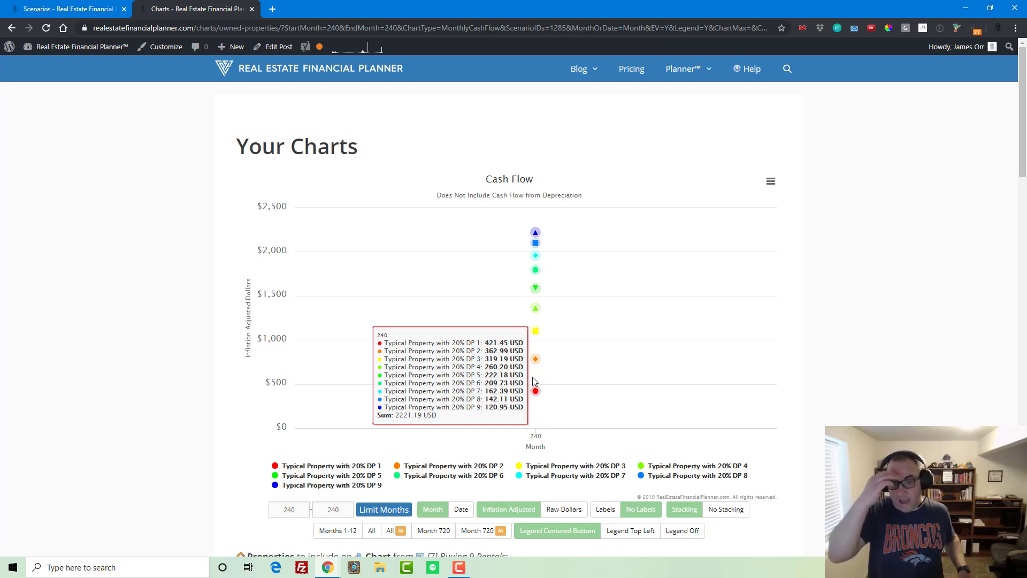
- Open the Net Worth chart of scenario 7, Buying 9 Rentals, and inspect it over the months
left_click(683, 68)
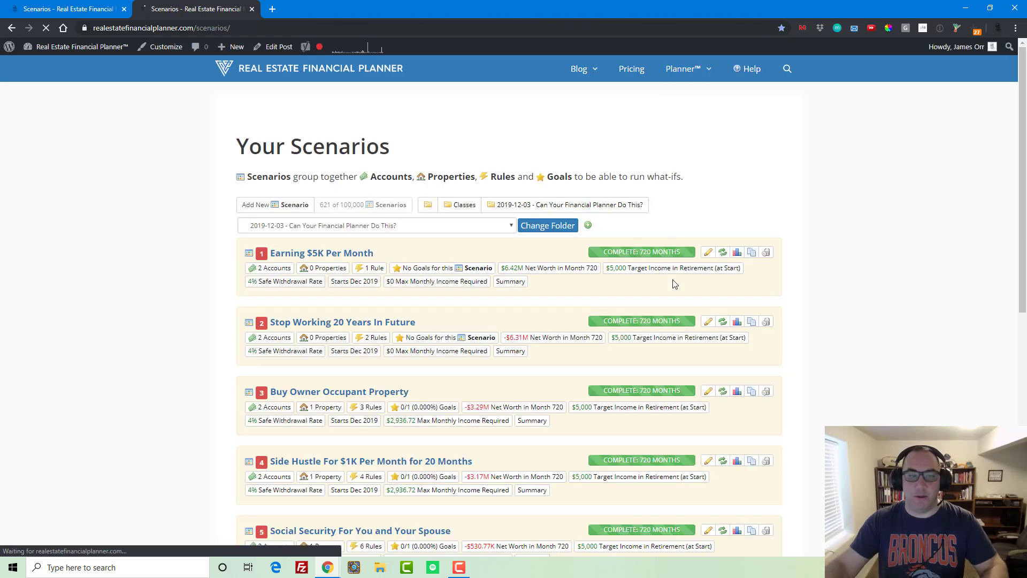
scroll(666, 311, "down", 3)
scroll(662, 330, "down", 5)
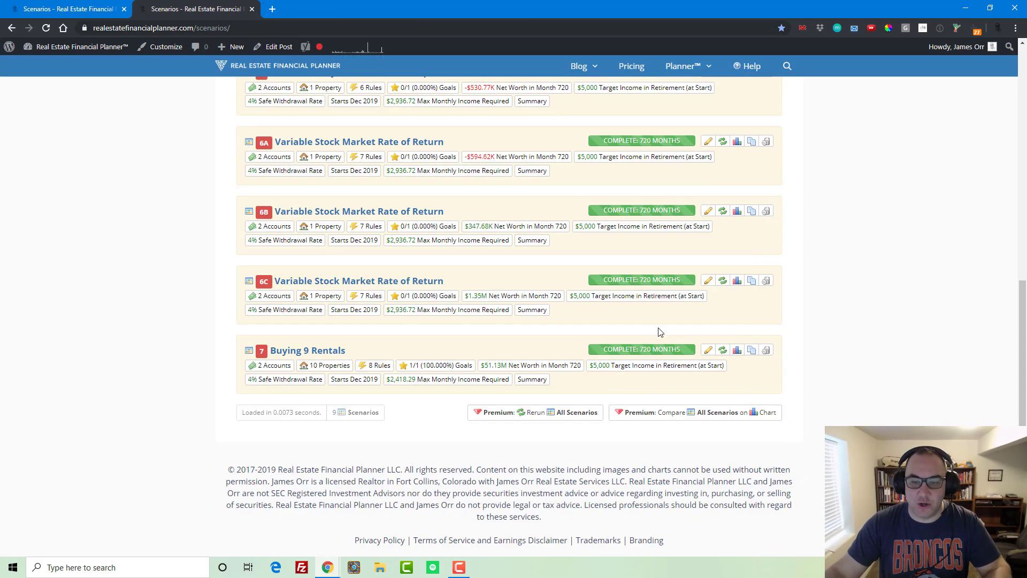
left_click(737, 353)
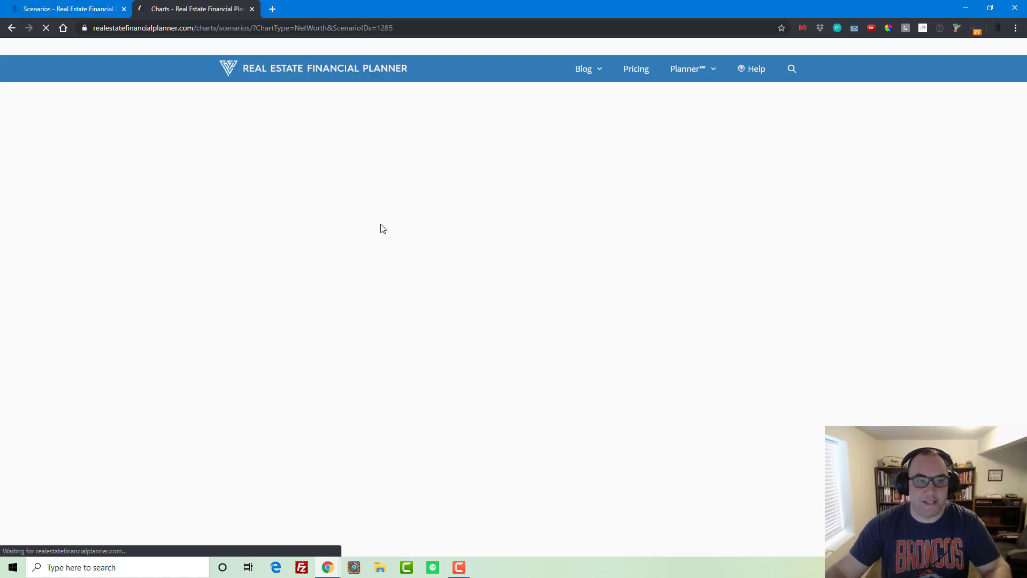
scroll(436, 268, "down", 4)
scroll(374, 176, "up", 2)
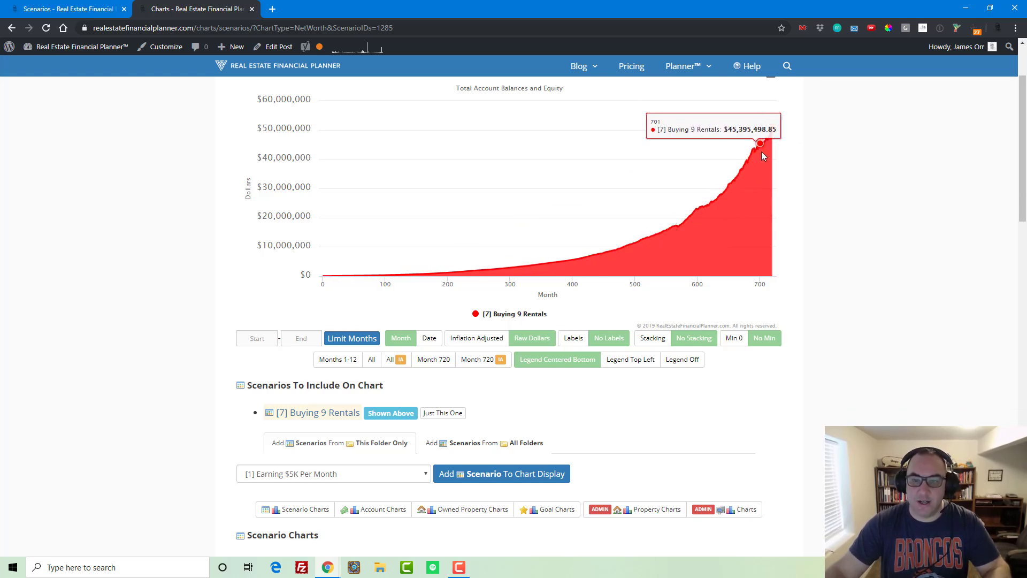
scroll(755, 181, "up", 2)
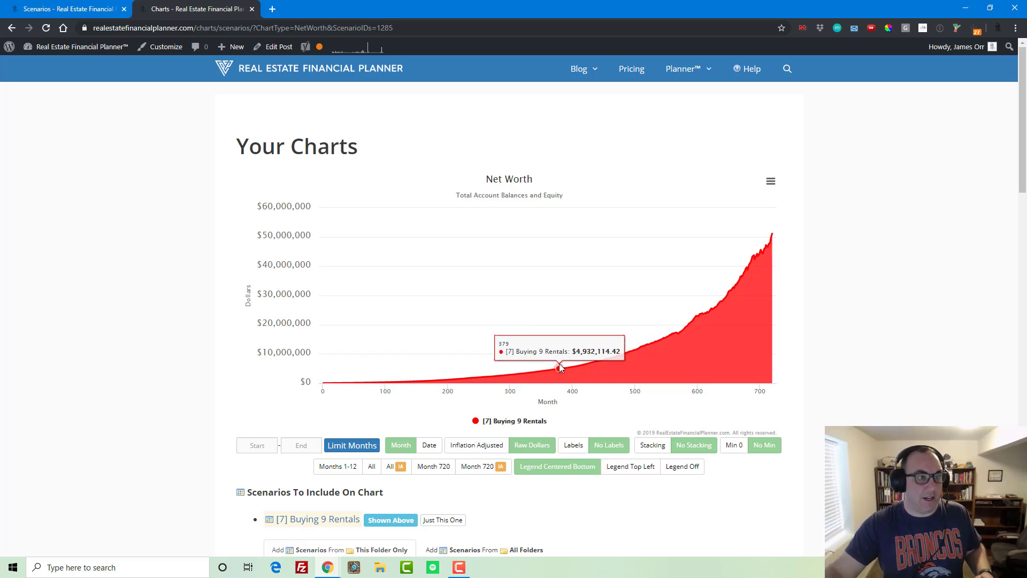
- Duplicate scenario 7 from the scenario list in the other tab and change the copy's name prefix to [8]
key("ctrl+Tab")
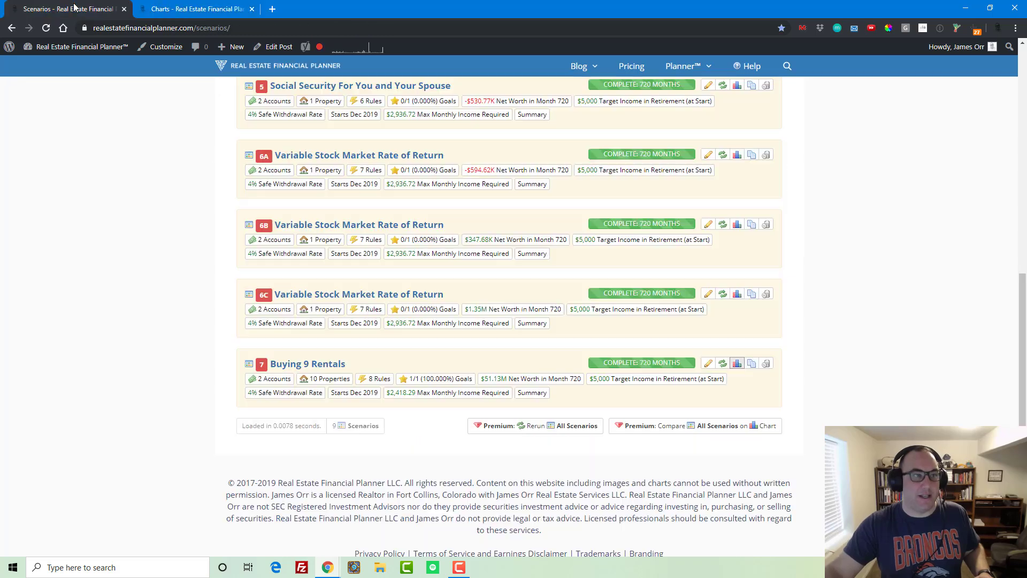
left_click(751, 366)
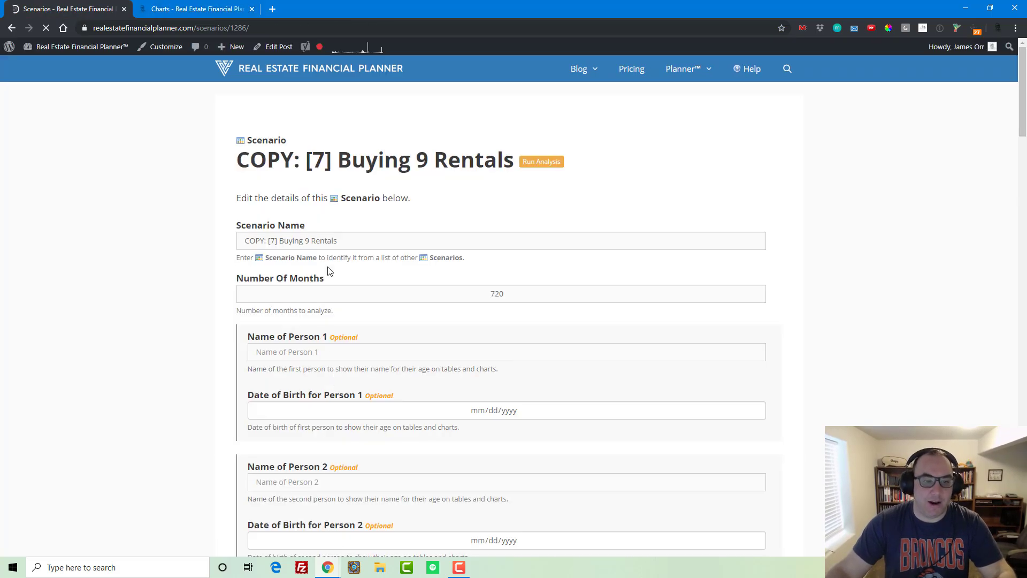
left_click(349, 242)
key("Delete")
key("Delete")
key("Delete")
key("Delete")
key("Delete")
key("Delete")
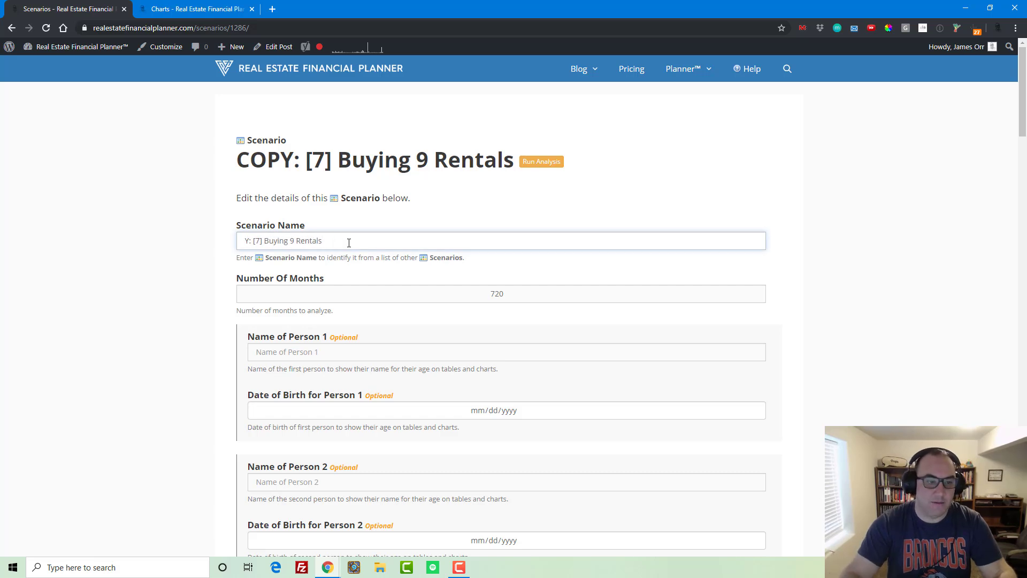
key("Right")
key("Delete")
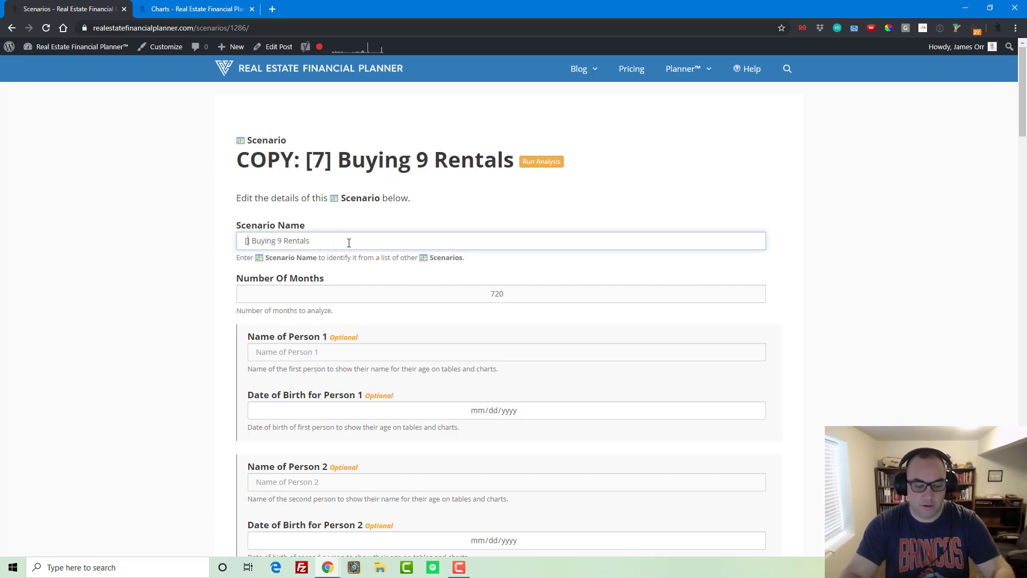
type("8")
- Replace the rest of the copied scenario's name with "Stop Working At 50" and save the scenario
key("End")
key("ctrl+shift+Left")
key("ctrl+shift+Left")
key("ctrl+shift+Left")
type("Stop")
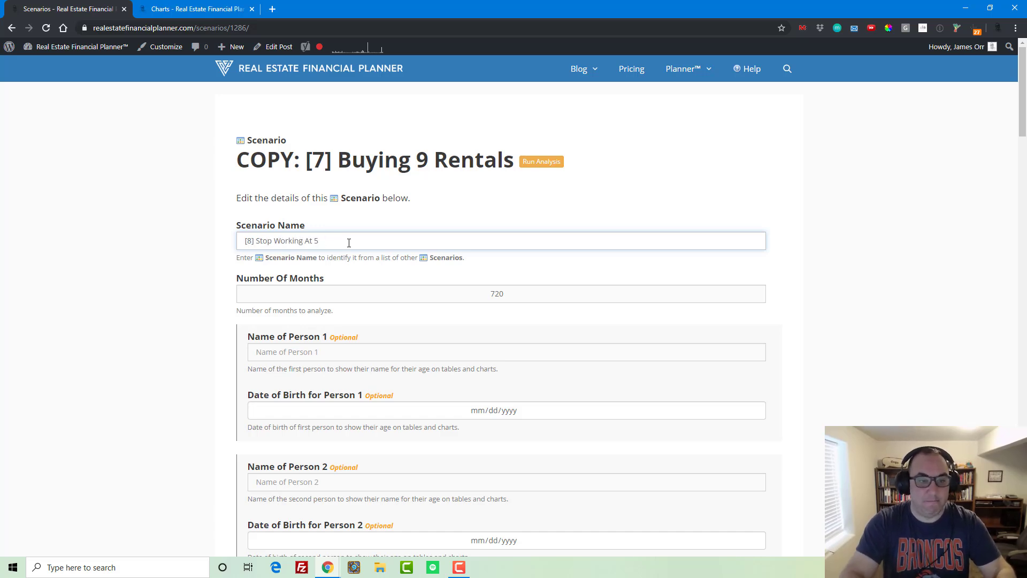
key("Return")
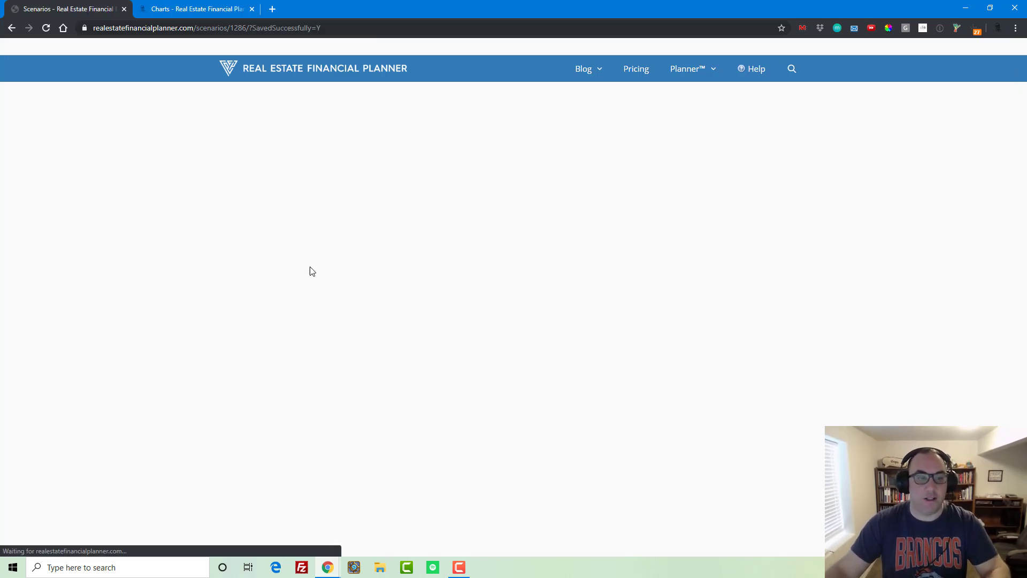
- Review scenario 8's rules for paychecks, personal expenses and property purchases
scroll(368, 312, "down", 14)
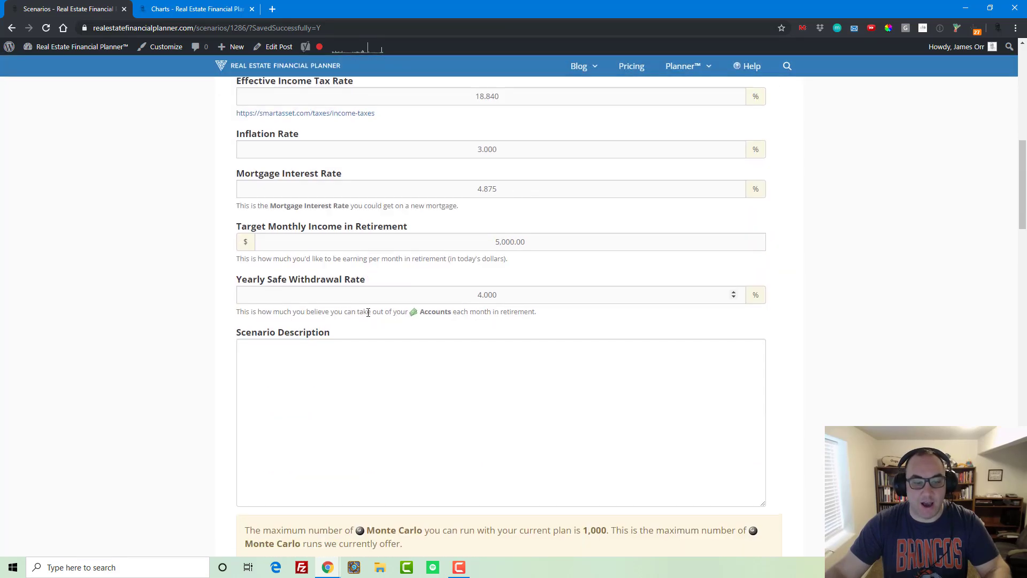
scroll(422, 316, "up", 15)
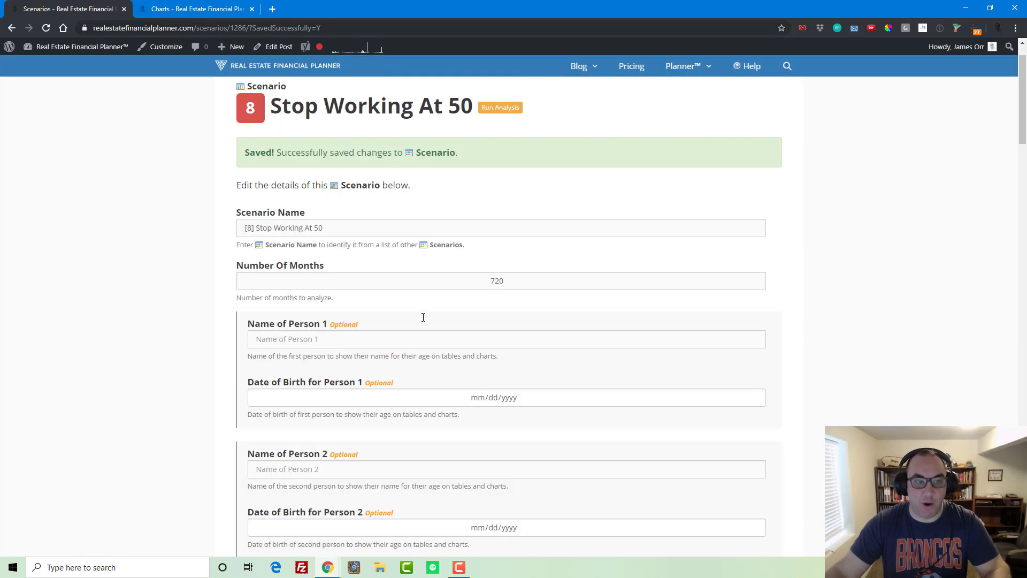
scroll(473, 313, "down", 20)
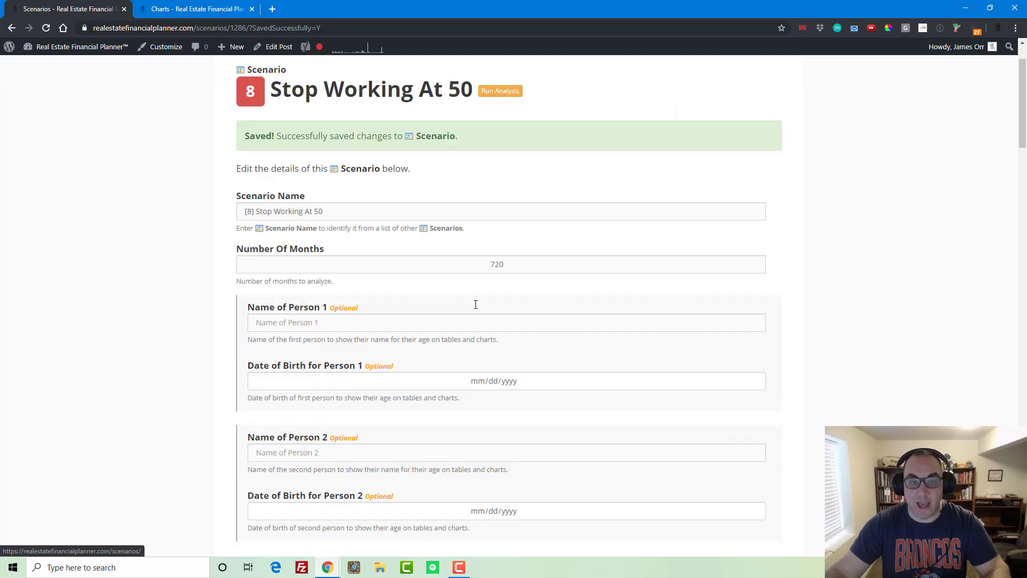
scroll(470, 319, "down", 13)
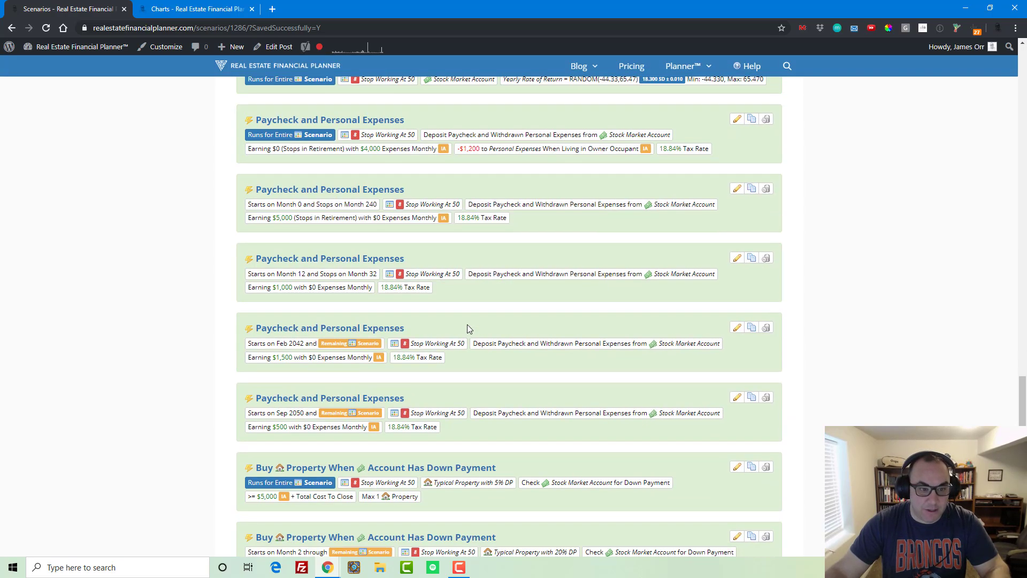
scroll(467, 332, "up", 5)
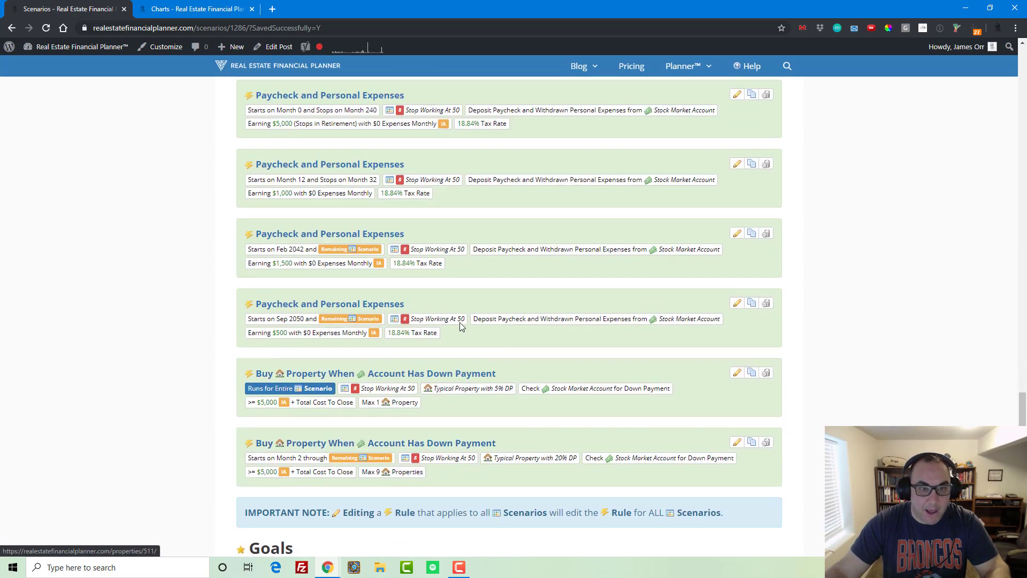
scroll(391, 284, "up", 3)
scroll(375, 291, "down", 2)
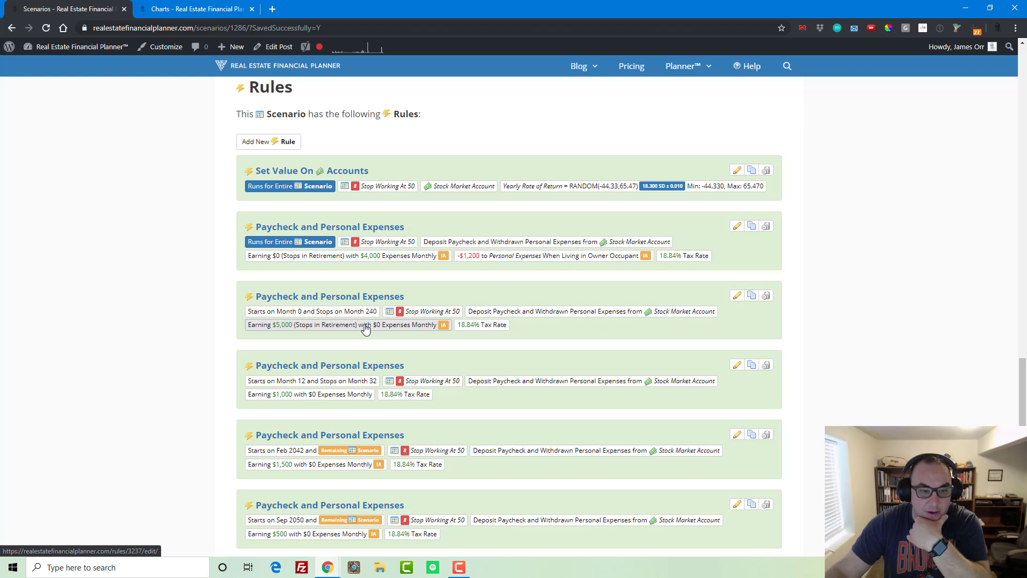
- Set the end month of scenario 8's $5,000 paycheck rule to 120 and save the rule
left_click(321, 297)
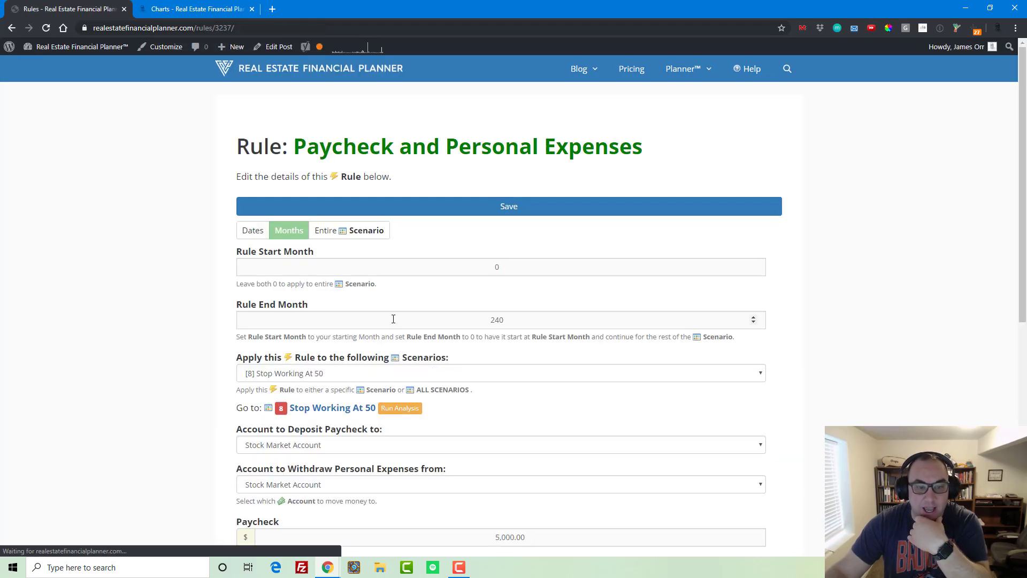
left_click(507, 321)
key("Left")
key("Left")
key("BackSpace")
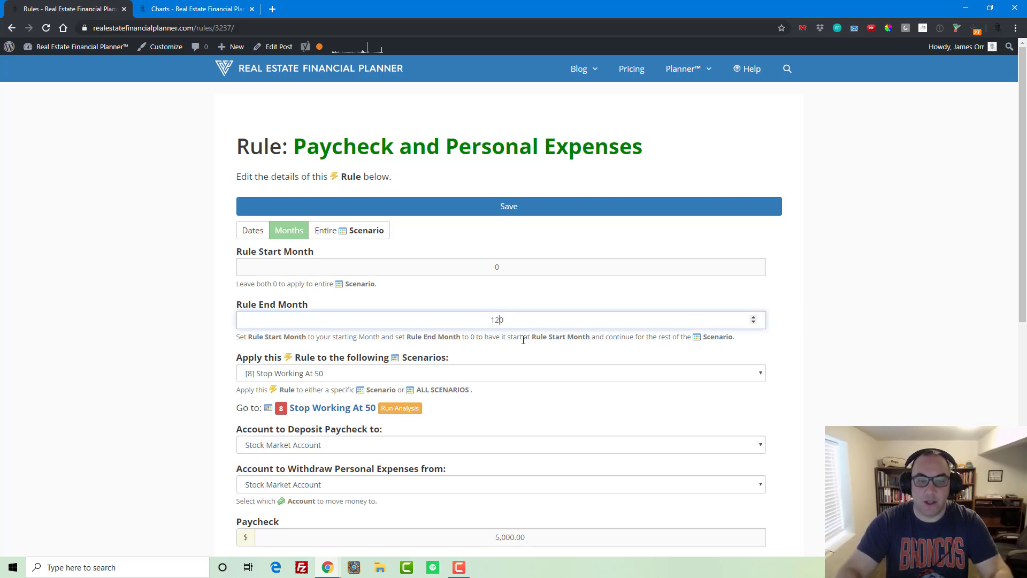
key("Return")
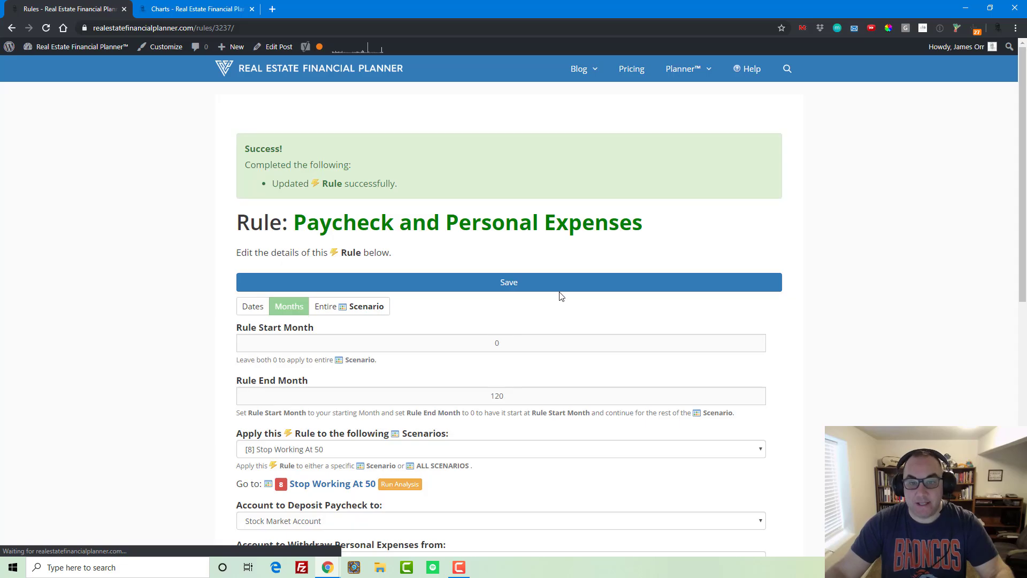
- Run the analysis of scenario 8, Stop Working At 50, and reload the scenario list to find its entry
left_click(399, 485)
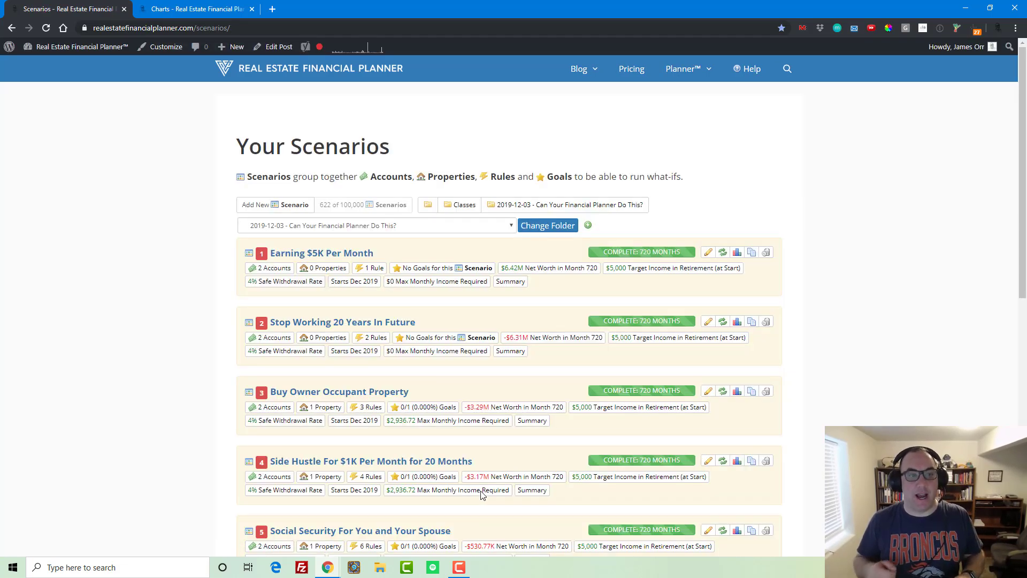
mouse_move(699, 70)
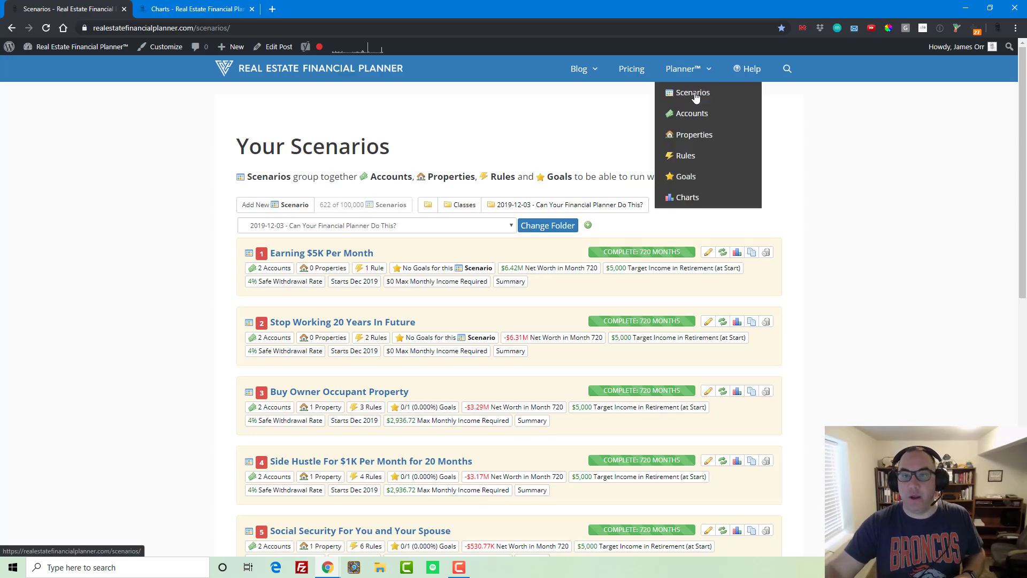
left_click(693, 93)
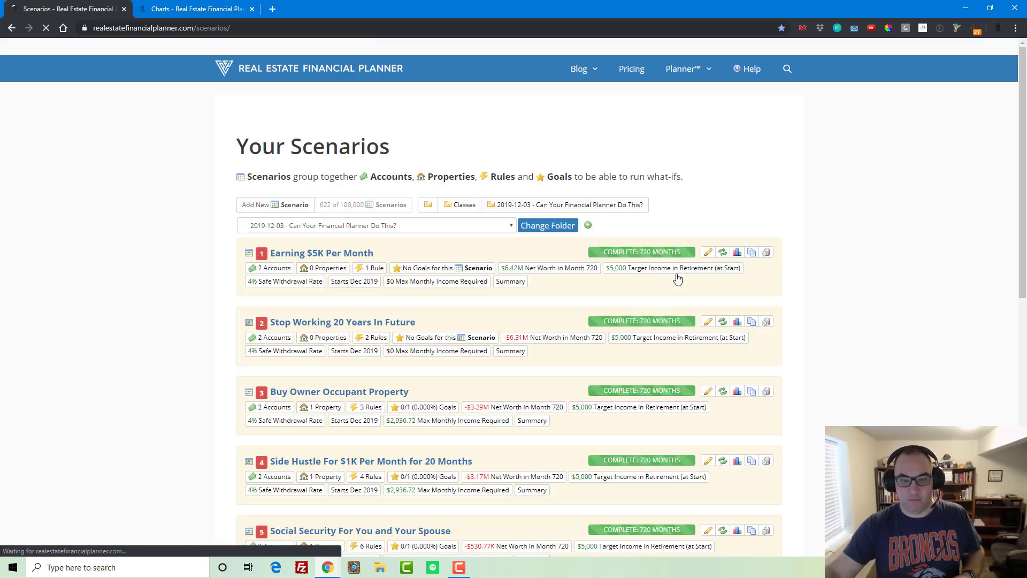
scroll(707, 321, "down", 10)
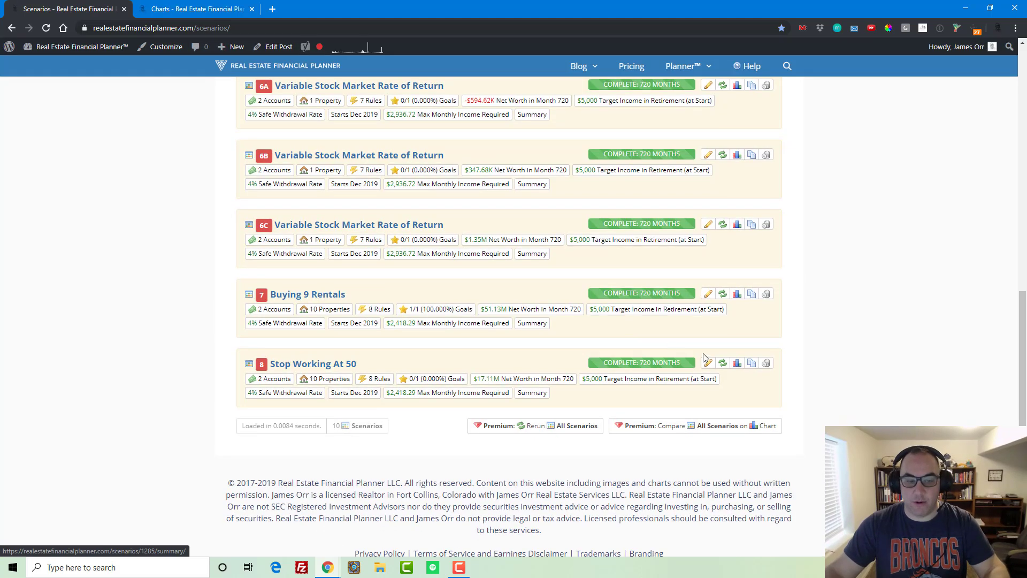
- Open scenario 8's Net Worth chart in a new tab and zoom in on about the first 420 months
right_click(734, 368)
left_click(785, 377)
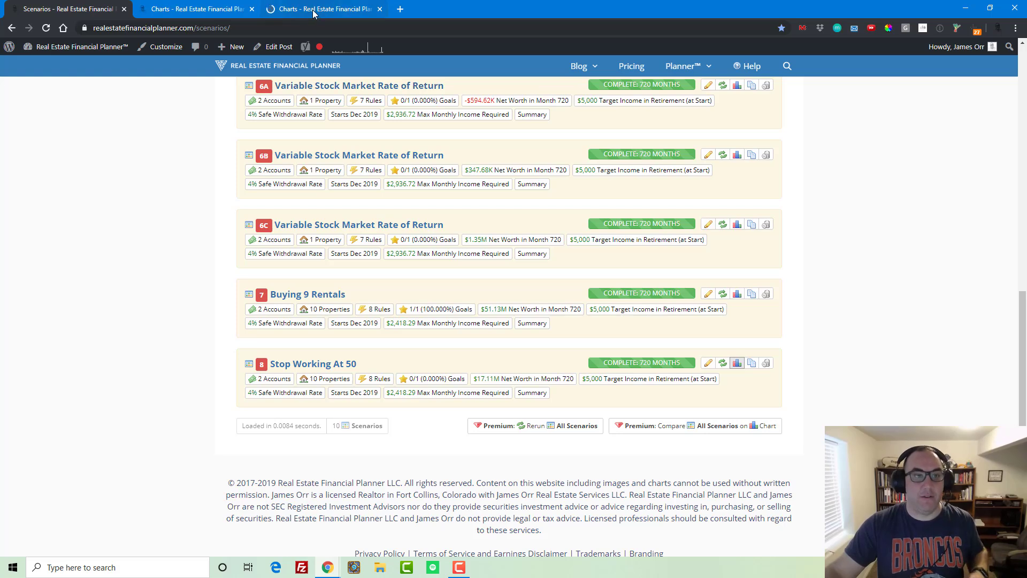
left_click(315, 9)
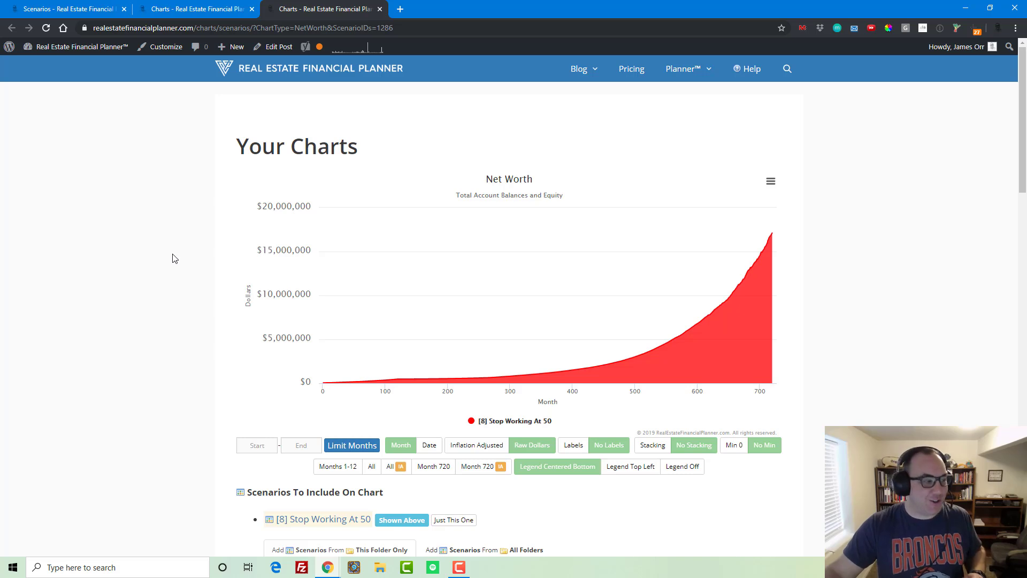
left_click_drag(584, 348, 87, 344)
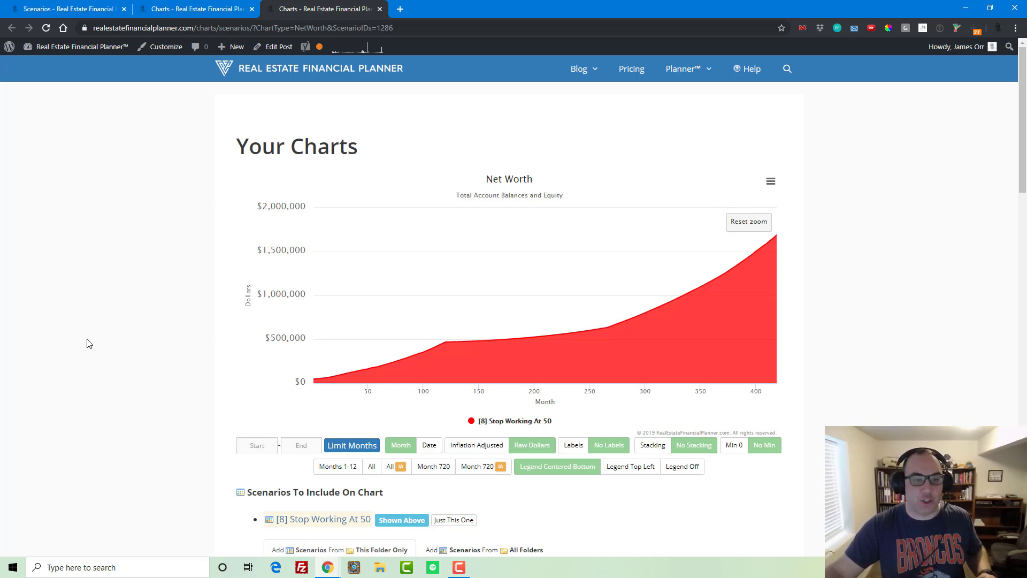
- Switch scenario 8's chart to the Account Balance of its accounts and inspect the balances over the months
scroll(335, 352, "down", 4)
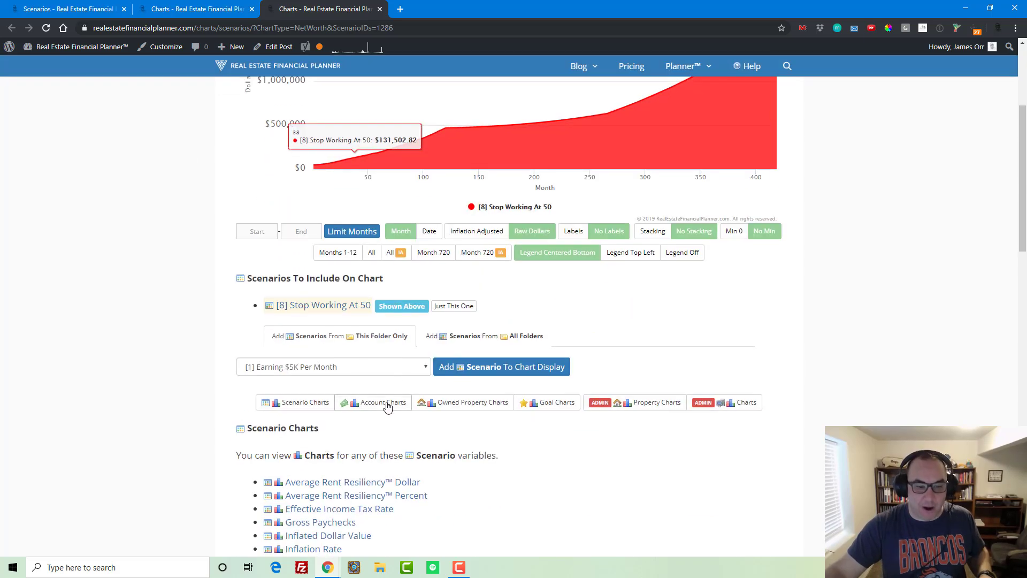
left_click(369, 401)
left_click(327, 482)
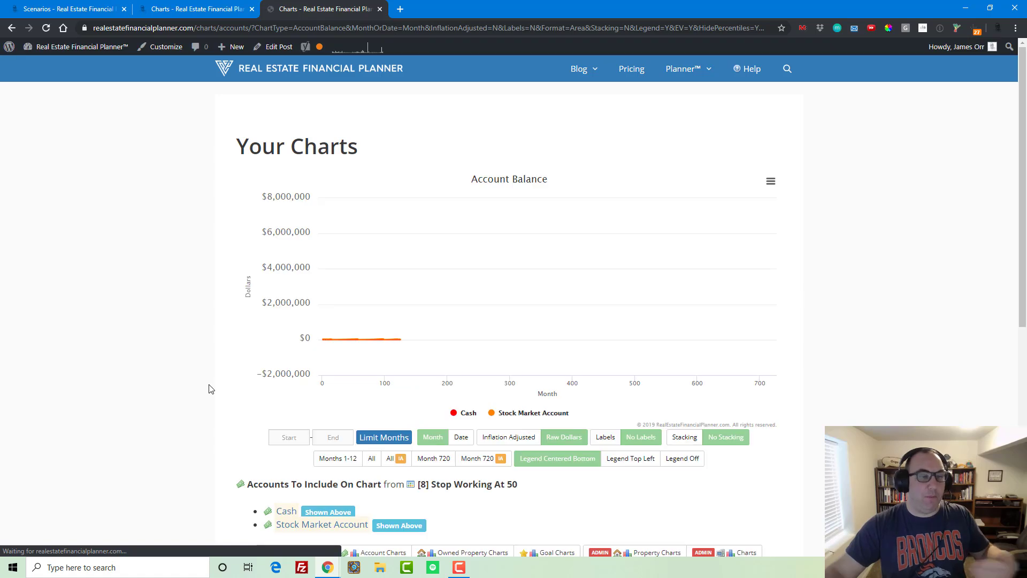
mouse_move(445, 372)
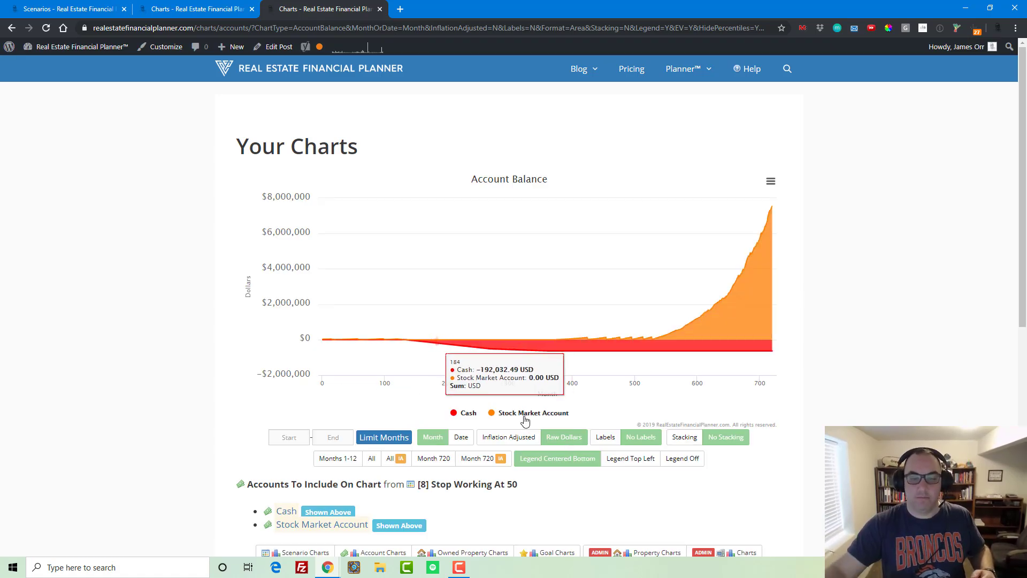
- Examine only the Cash account's balance over about the first 570 months, and close the chart to return to the scenario list
left_click(473, 421)
mouse_move(677, 376)
left_mouse_down()
mouse_move(167, 335)
mouse_move(62, 340)
left_mouse_up()
left_click(491, 413)
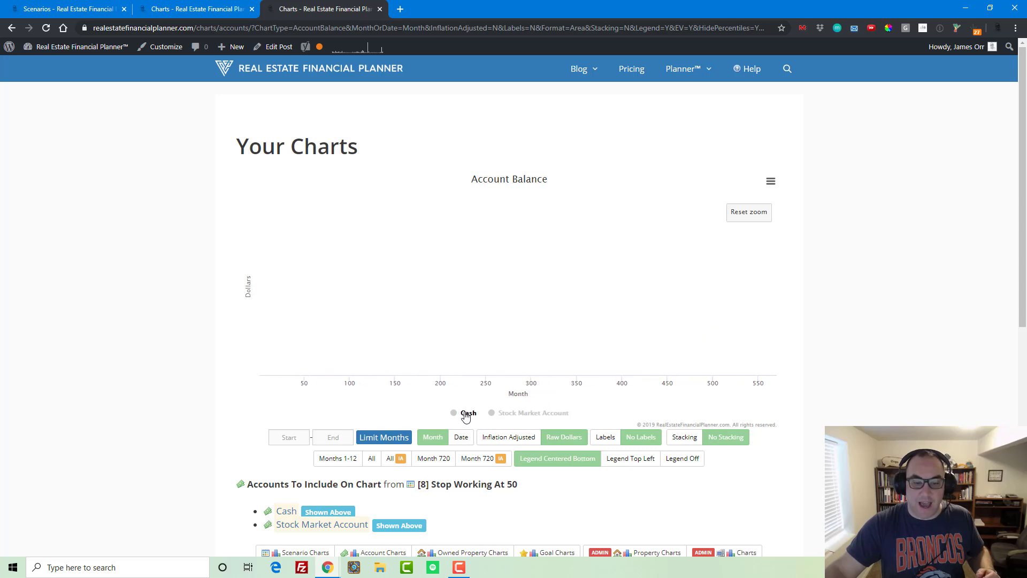
left_click(468, 413)
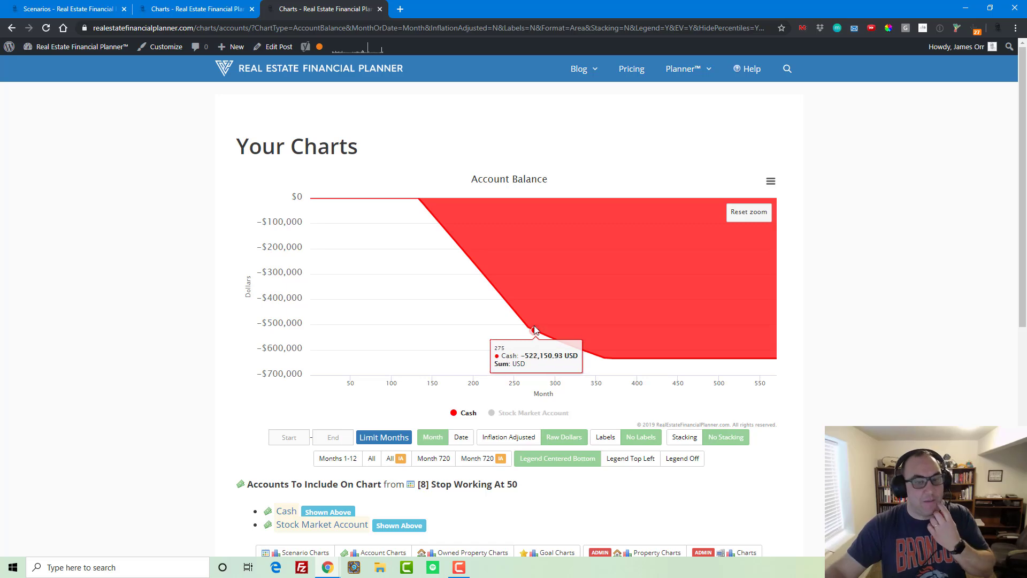
left_click(381, 10)
left_click(69, 9)
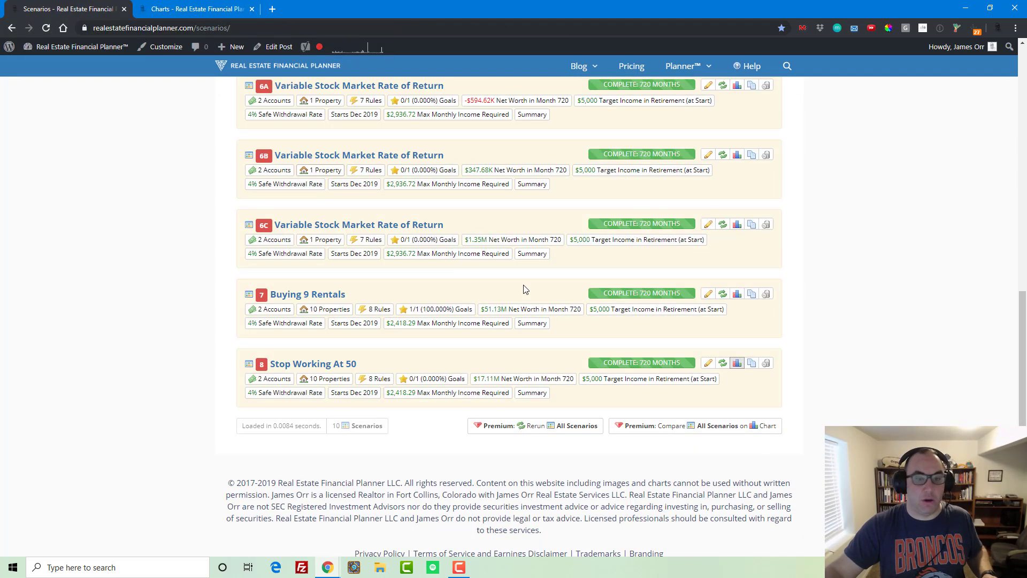
- Open the Account Balance chart of scenario 7, Buying 9 Rentals, in a new tab
scroll(524, 289, "down", 1)
middle_click(737, 280)
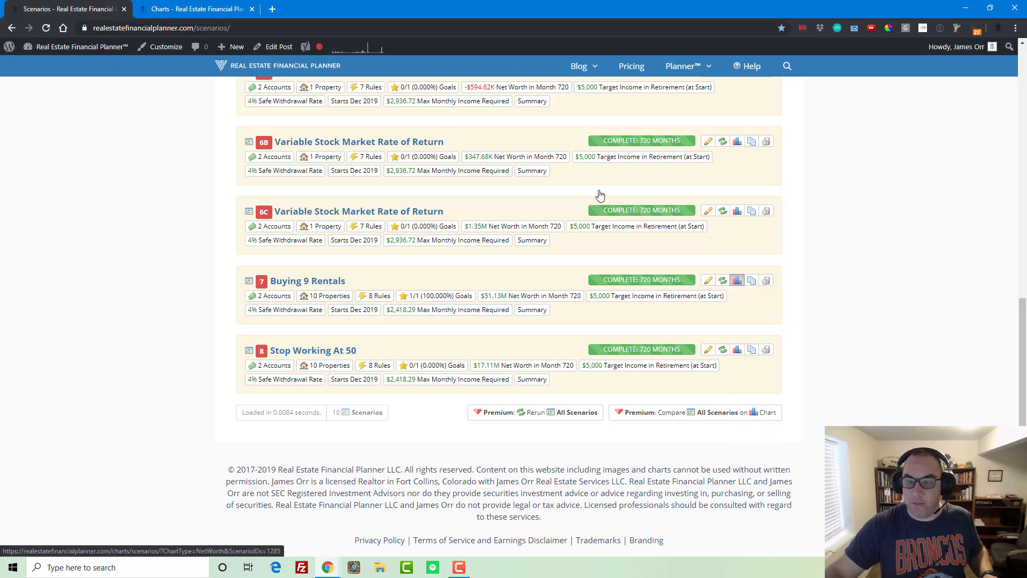
left_click(309, 12)
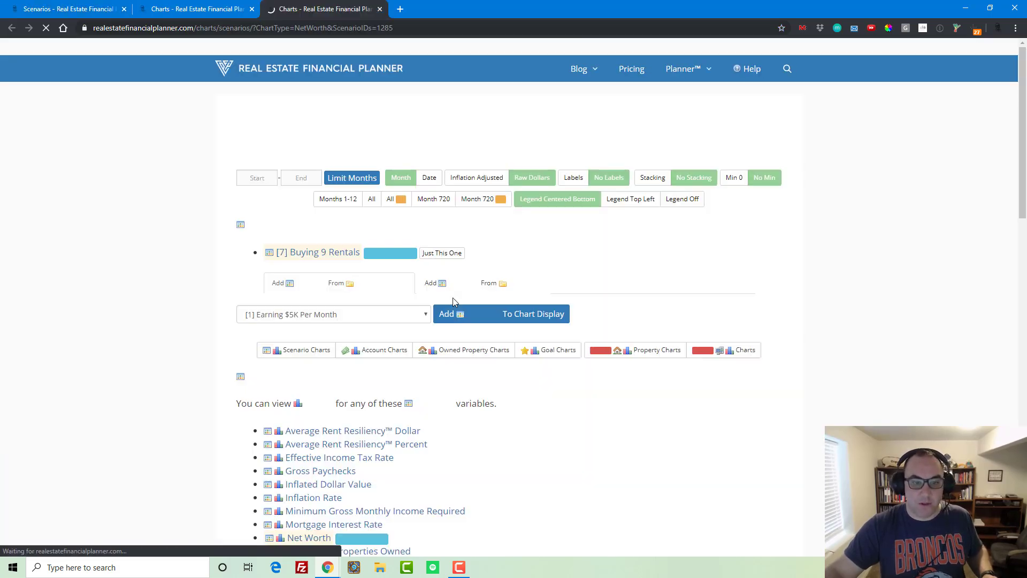
scroll(411, 374, "down", 3)
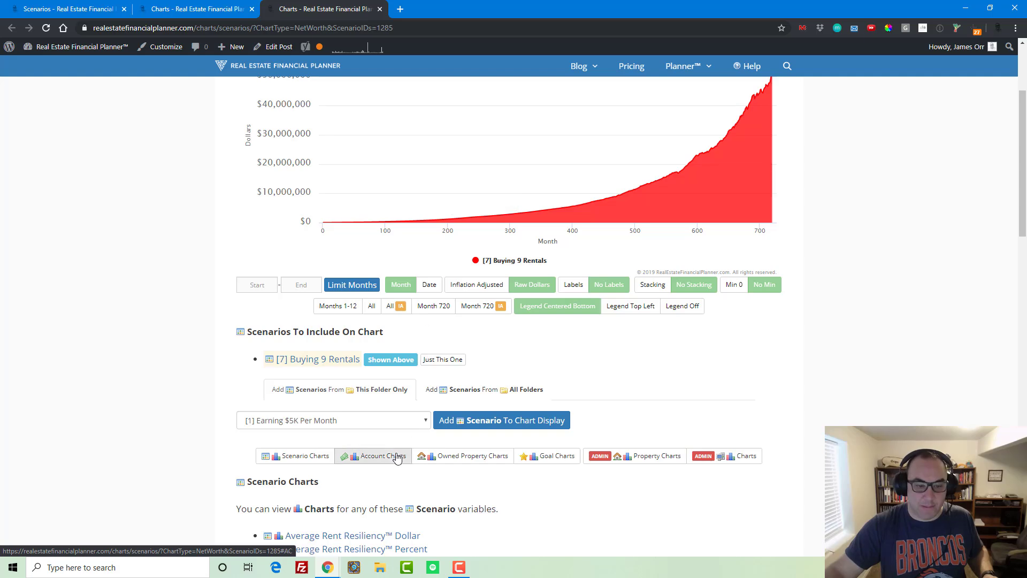
left_click(383, 456)
scroll(364, 422, "down", 2)
scroll(341, 409, "down", 2)
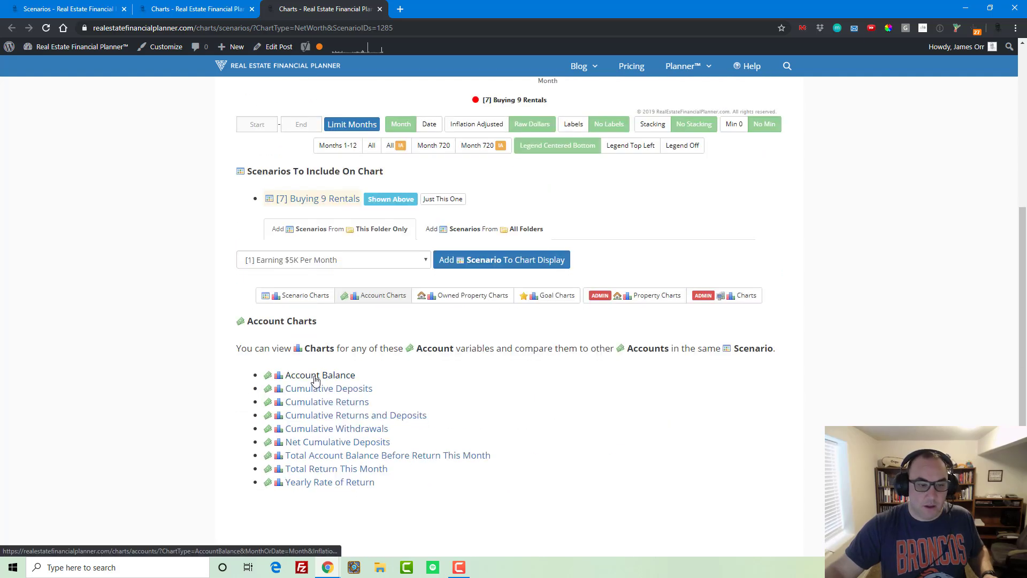
left_click(315, 375)
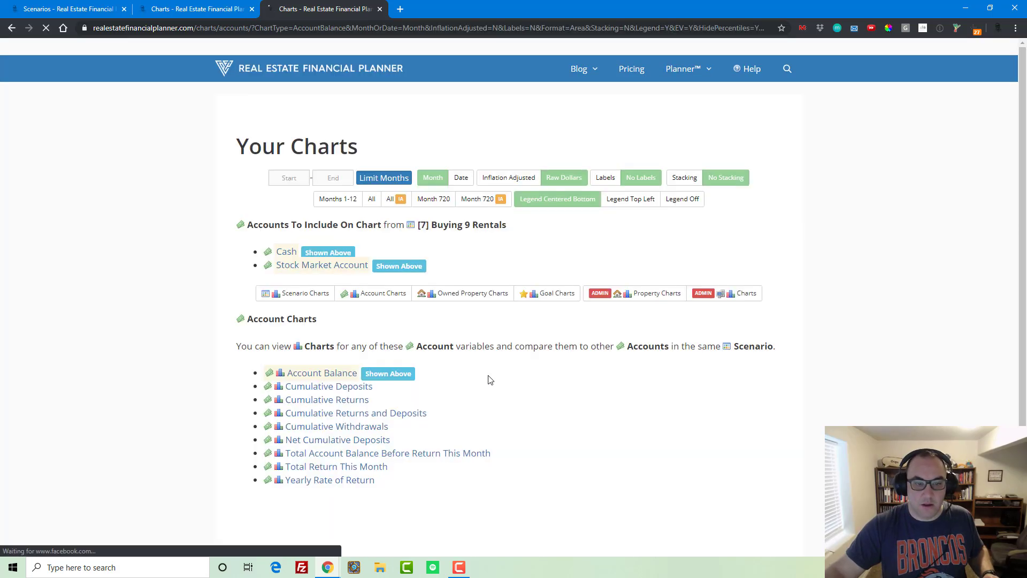
- Compare the Cash balance with and without the Stock Market Account shown, and close both open chart tabs
left_click(556, 412)
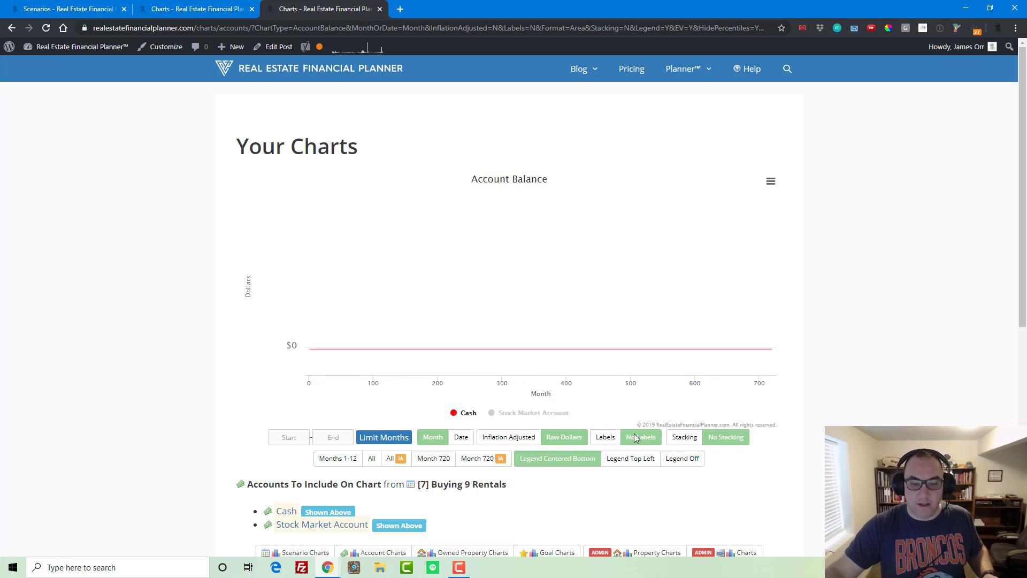
left_click(534, 413)
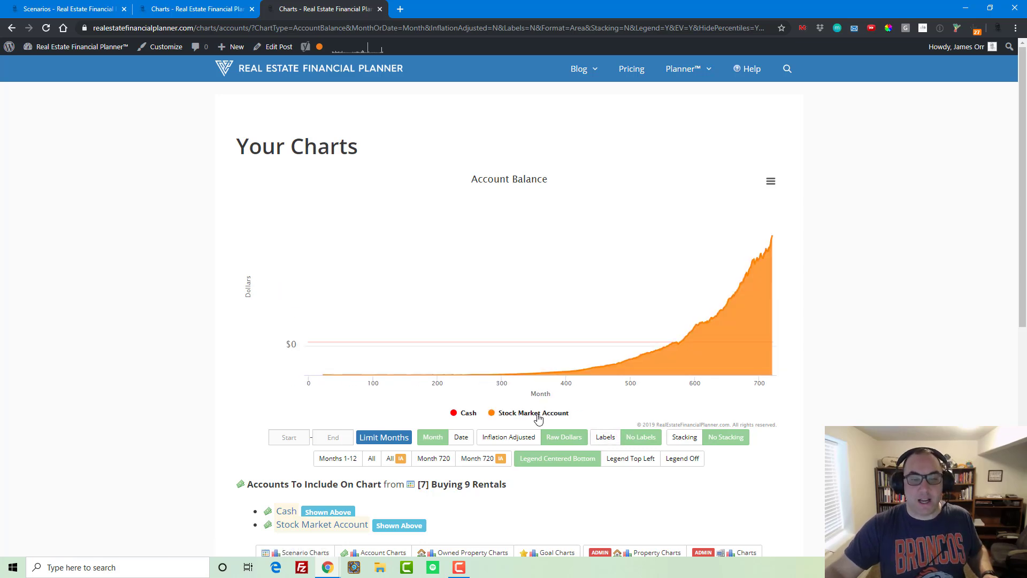
left_click(535, 413)
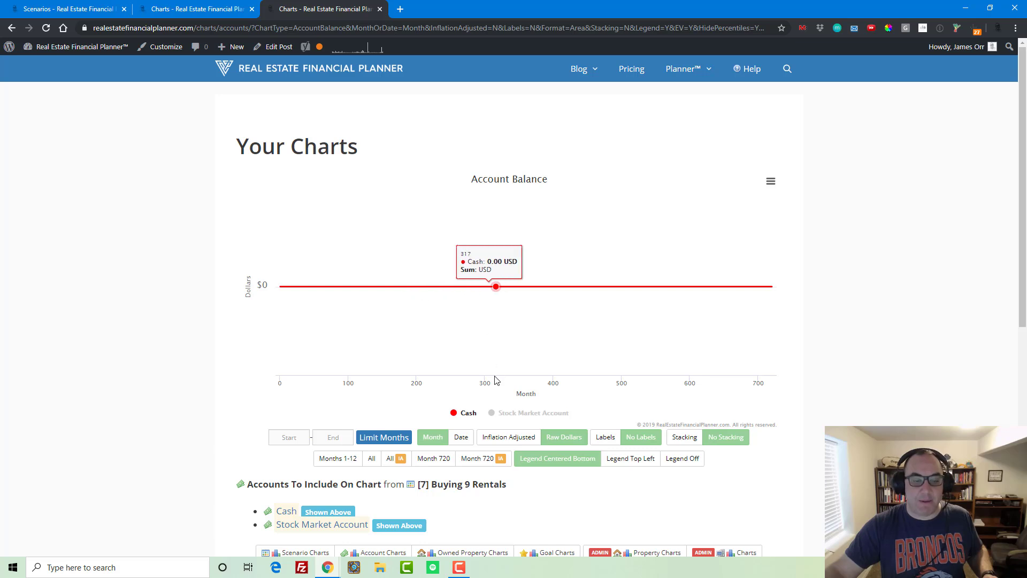
left_click(522, 414)
left_click(522, 413)
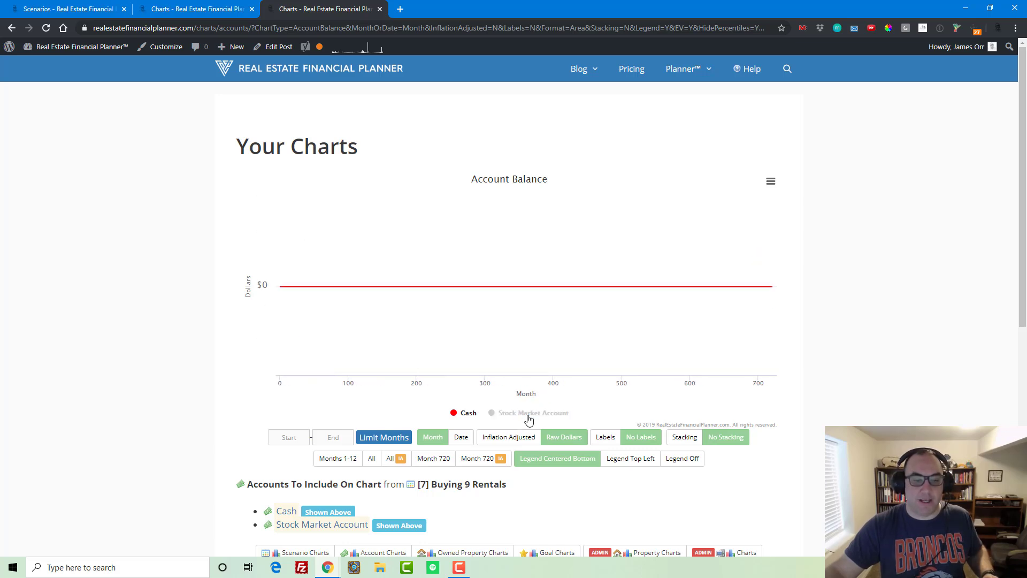
left_click(528, 416)
left_click(380, 8)
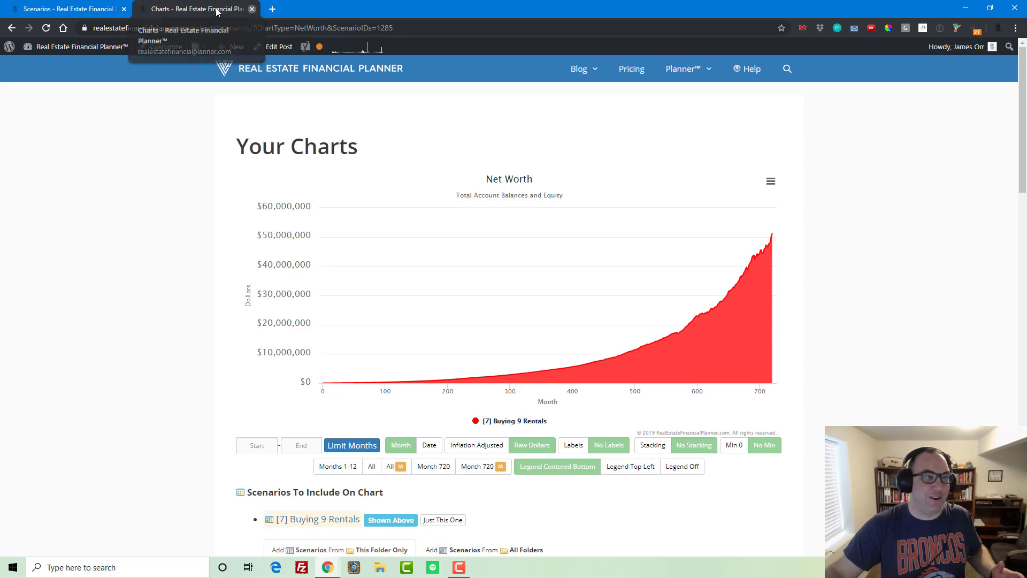
left_click(251, 9)
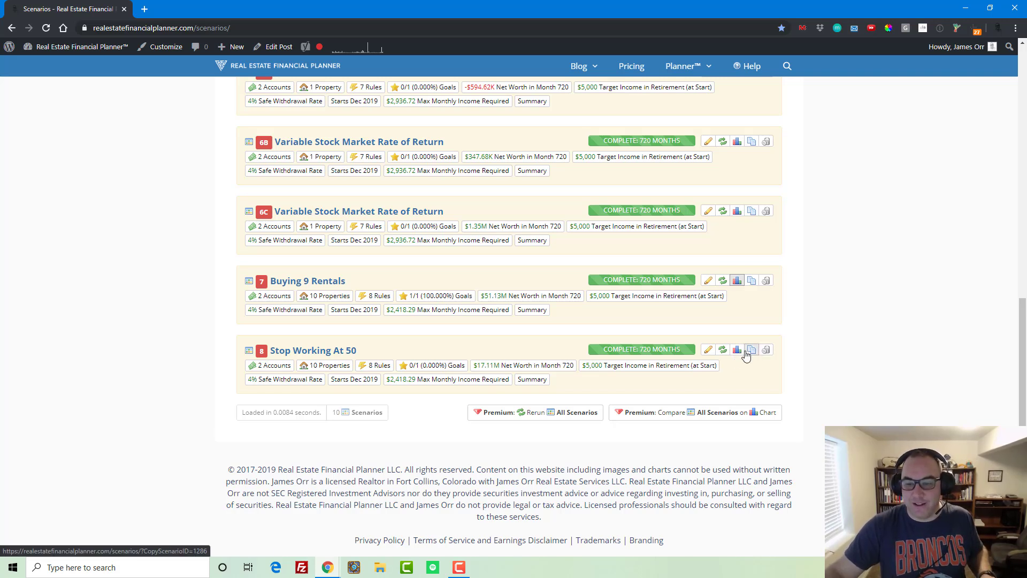
- Rerun scenario 8, Stop Working At 50, and create a copy of it from the scenario list
left_click(726, 353)
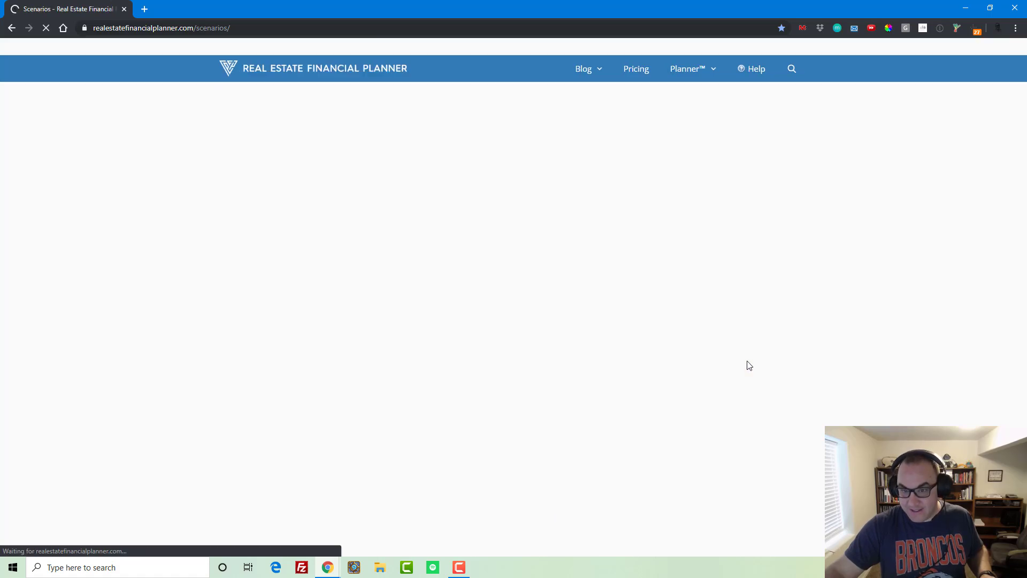
scroll(747, 366, "down", 1)
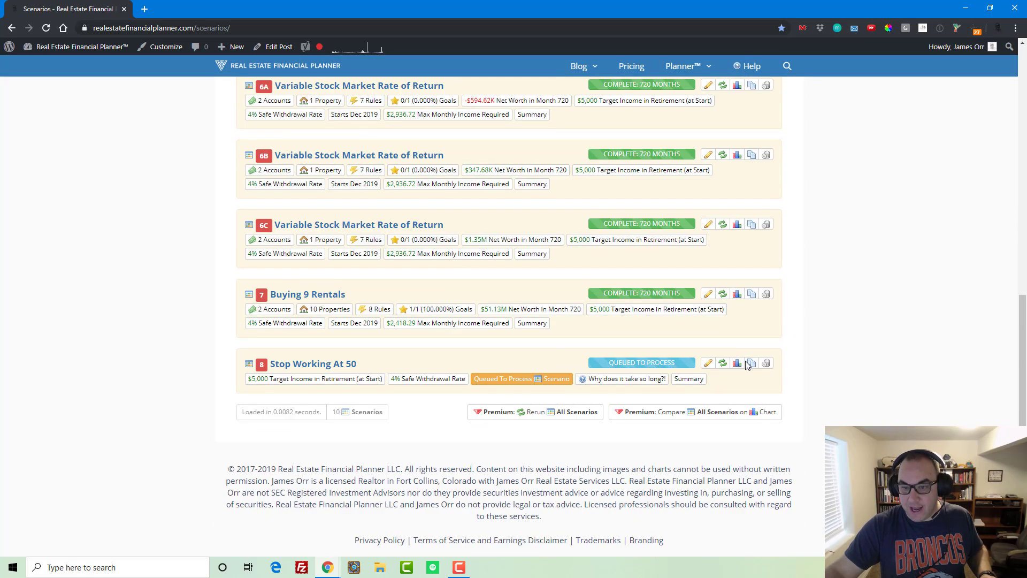
left_click(751, 367)
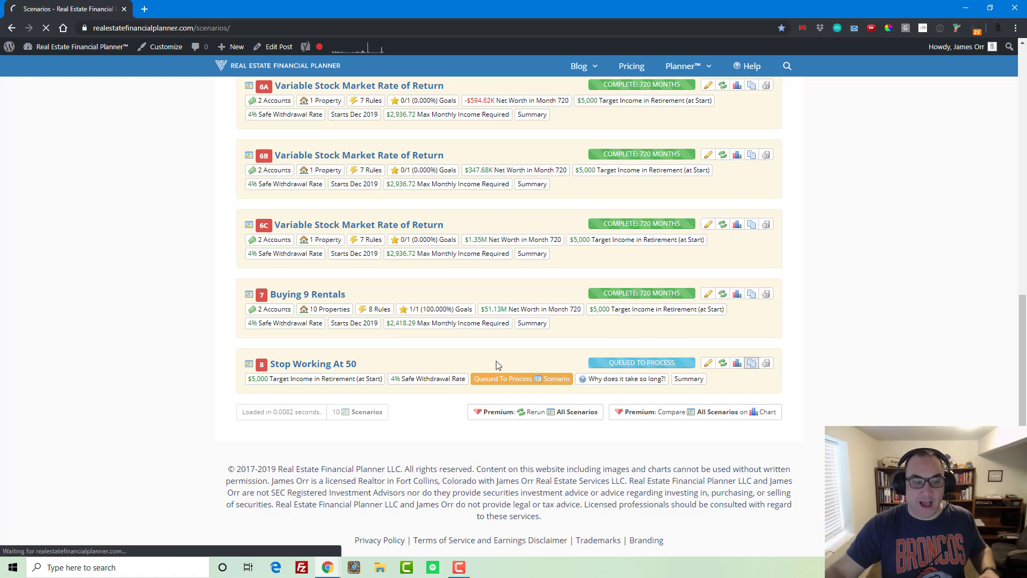
- Rename the copied scenario to "[9] Stop Working At 55" and save it
left_click(373, 247)
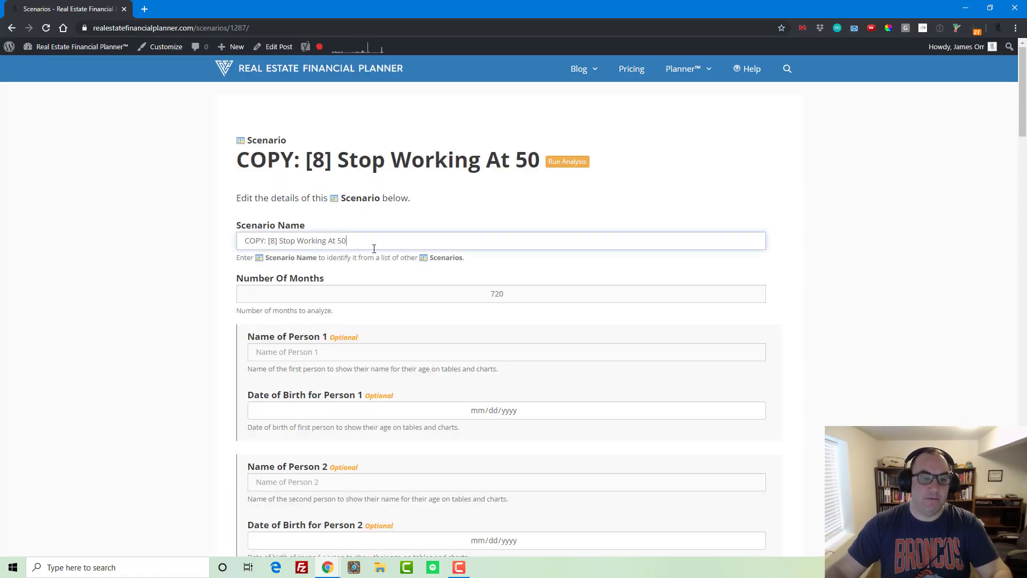
key("Home")
key("Delete")
key("Delete")
key("Delete")
key("Delete")
key("Delete")
key("Delete")
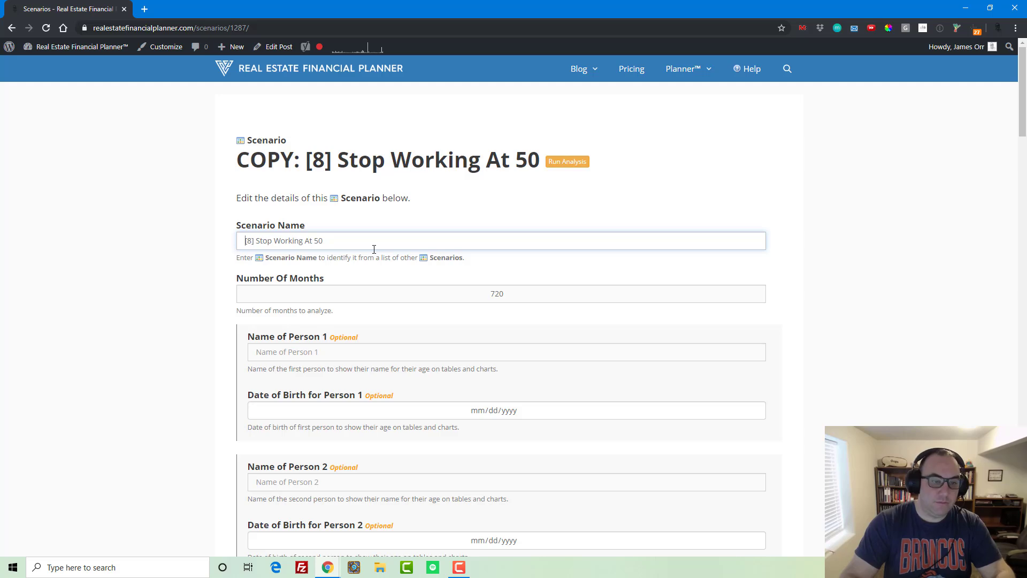
key("Right")
key("Delete")
type("9")
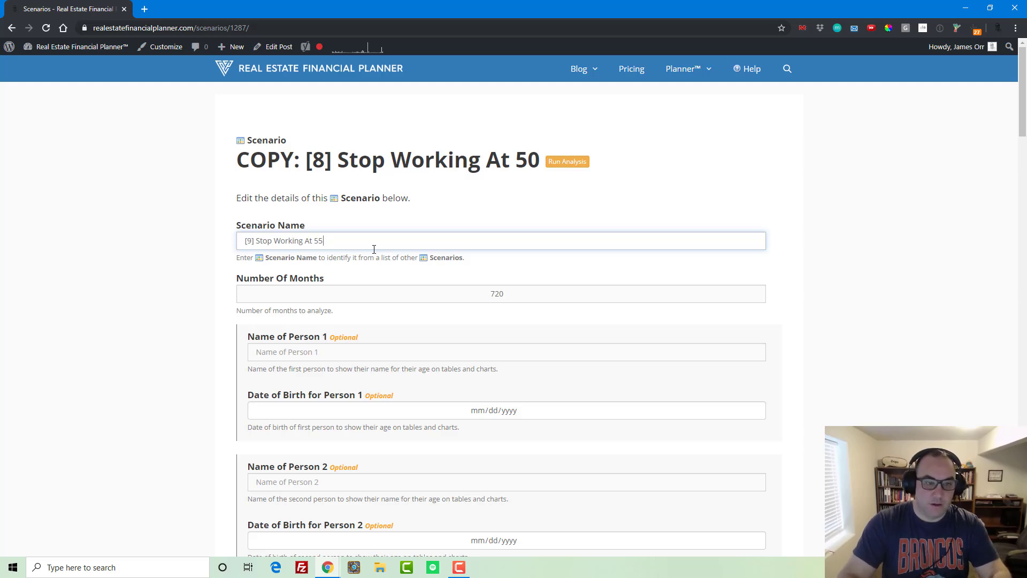
scroll(475, 406, "down", 15)
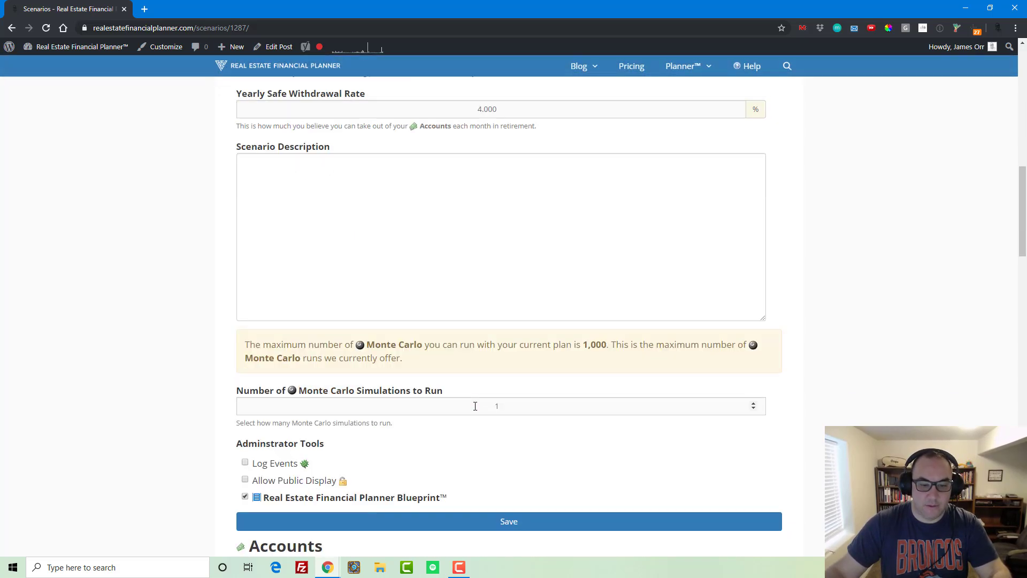
left_click(507, 521)
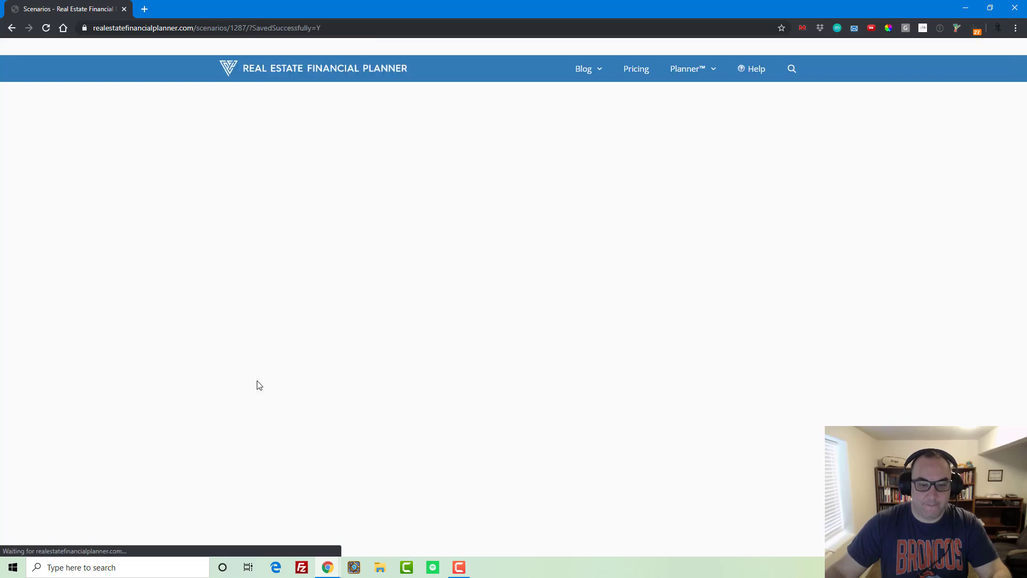
- Set the end month of scenario 9's $5,000 paycheck rule to 180, save the rule and run the scenario's analysis
scroll(222, 369, "down", 20)
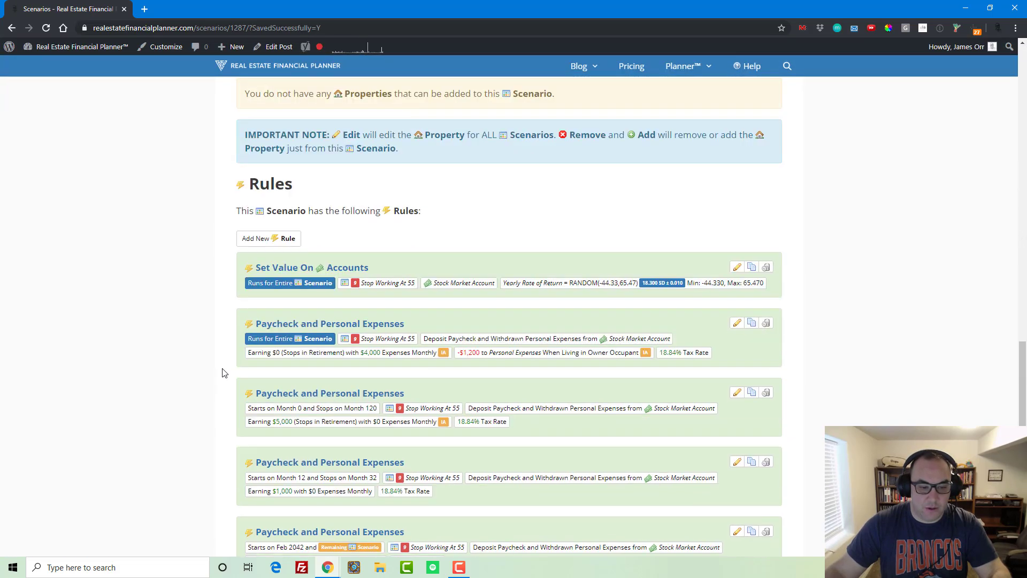
scroll(222, 373, "down", 2)
left_click(329, 295)
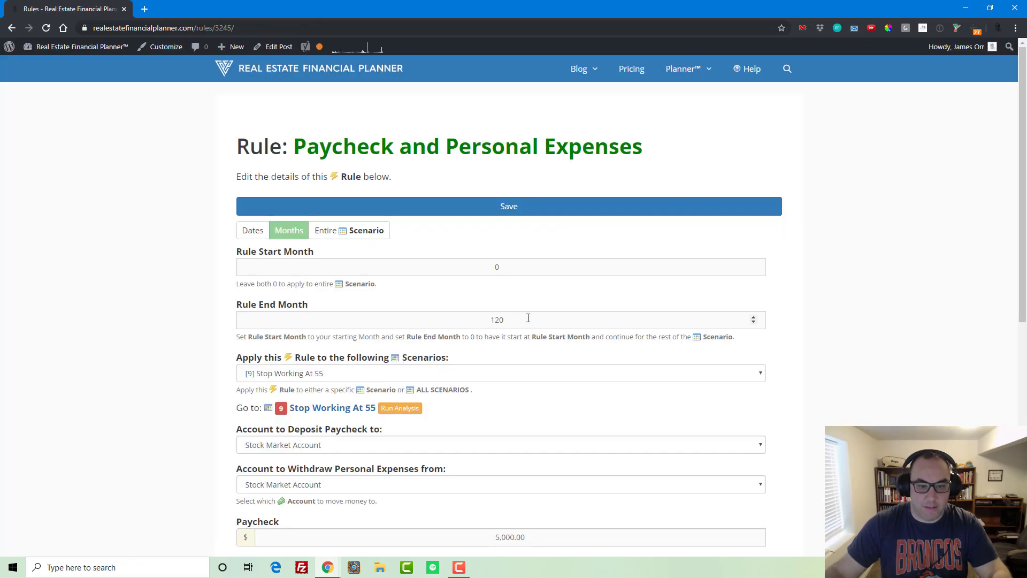
left_click_drag(528, 318, 380, 316)
type("180")
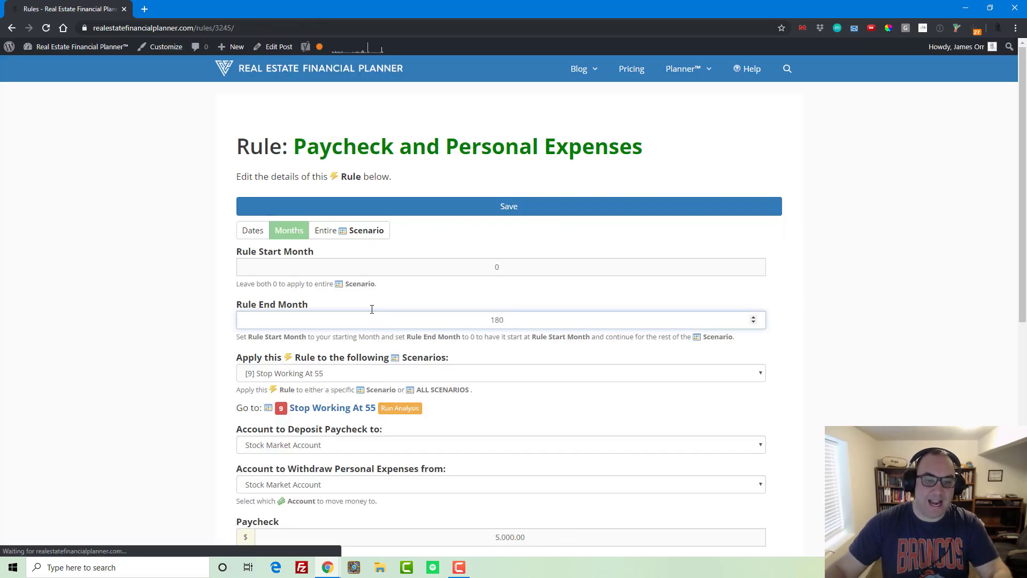
key("Return")
left_click(400, 484)
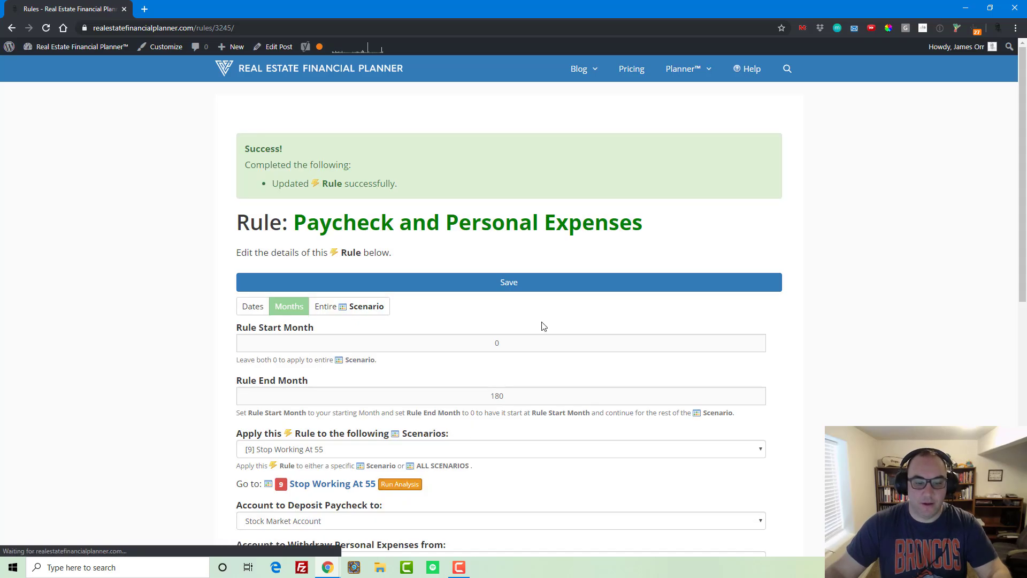
- Refresh the scenario list, examine only the Cash balance on scenario 8's Account Balance chart in a new tab, and close it
scroll(197, 244, "down", 10)
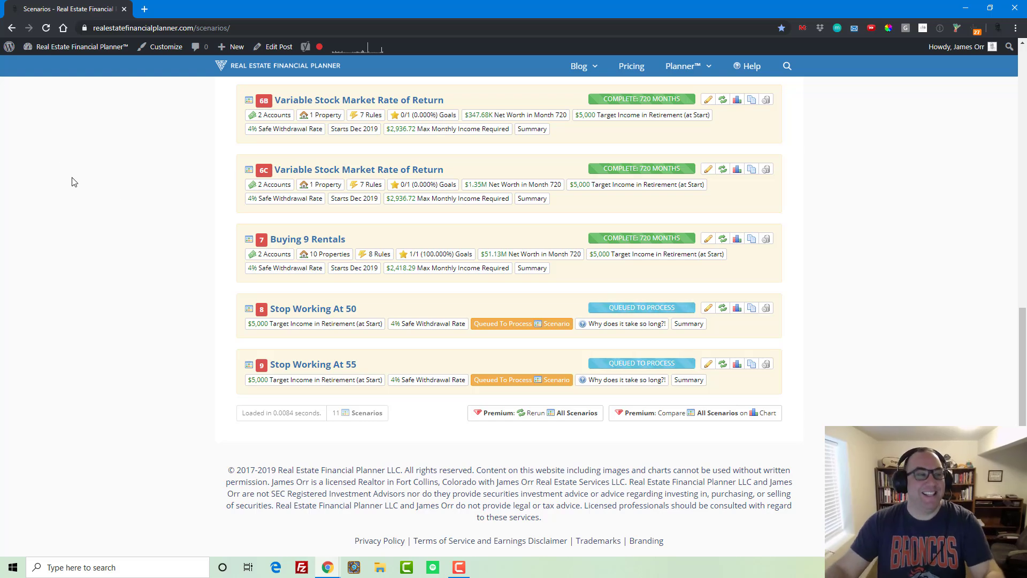
key("F5")
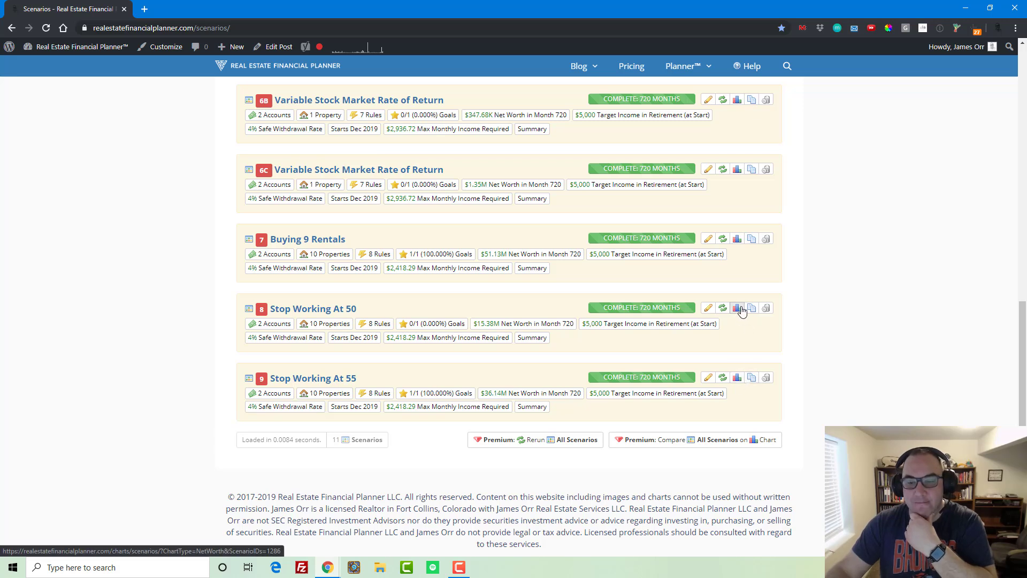
right_click(737, 308)
left_click(797, 313)
left_click(186, 6)
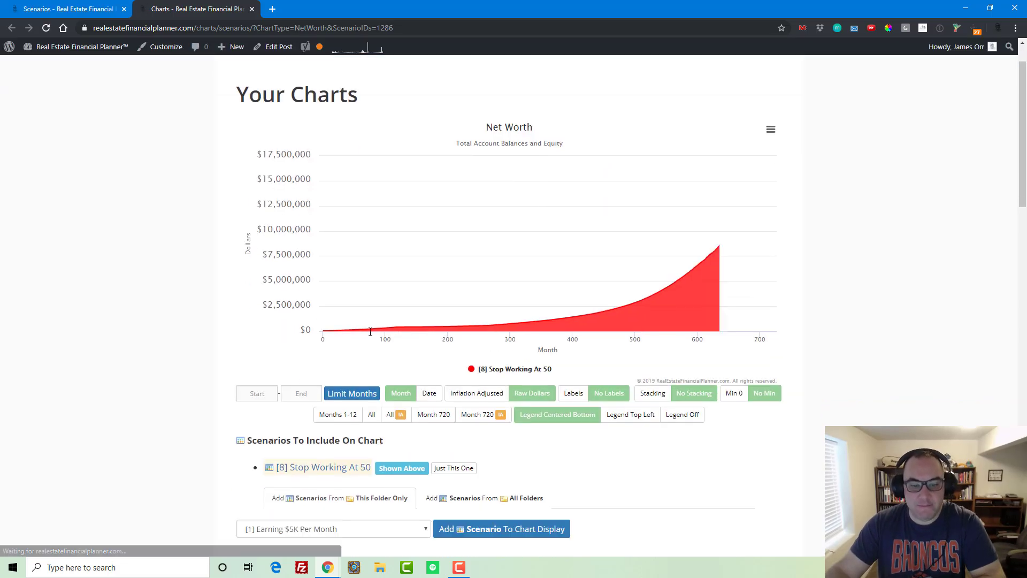
scroll(385, 406, "down", 3)
left_click(381, 405)
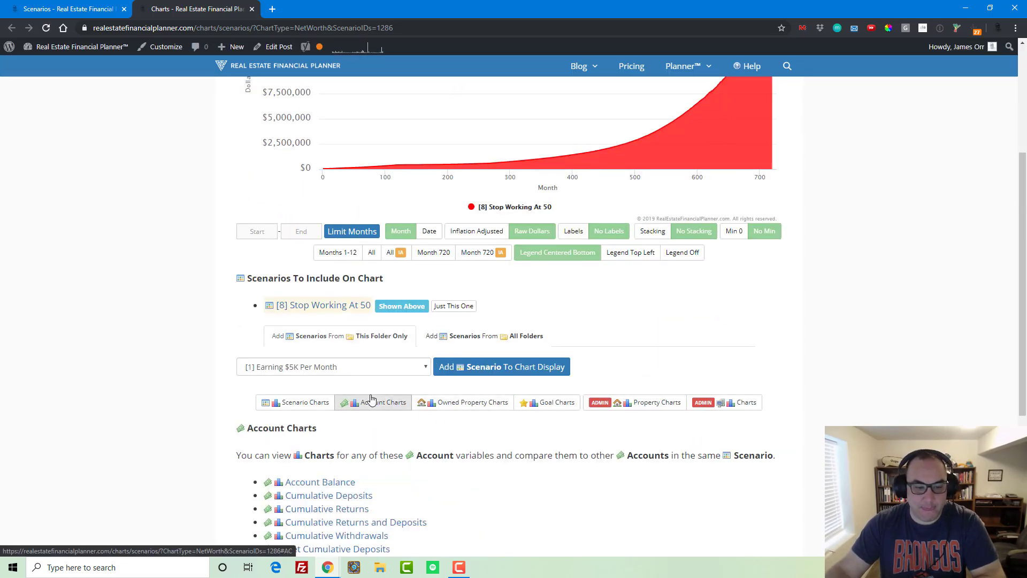
scroll(369, 402, "down", 2)
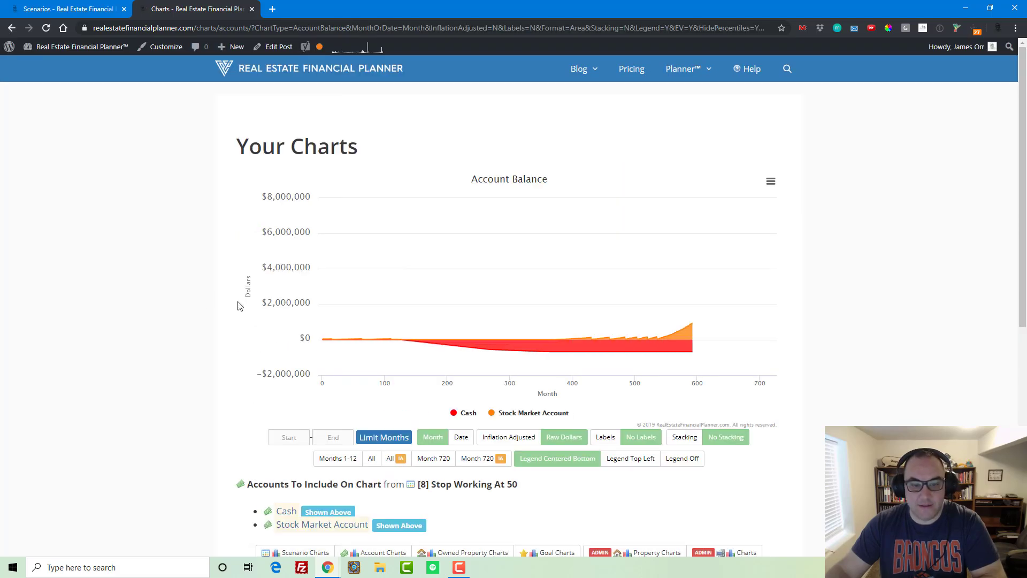
left_click(527, 412)
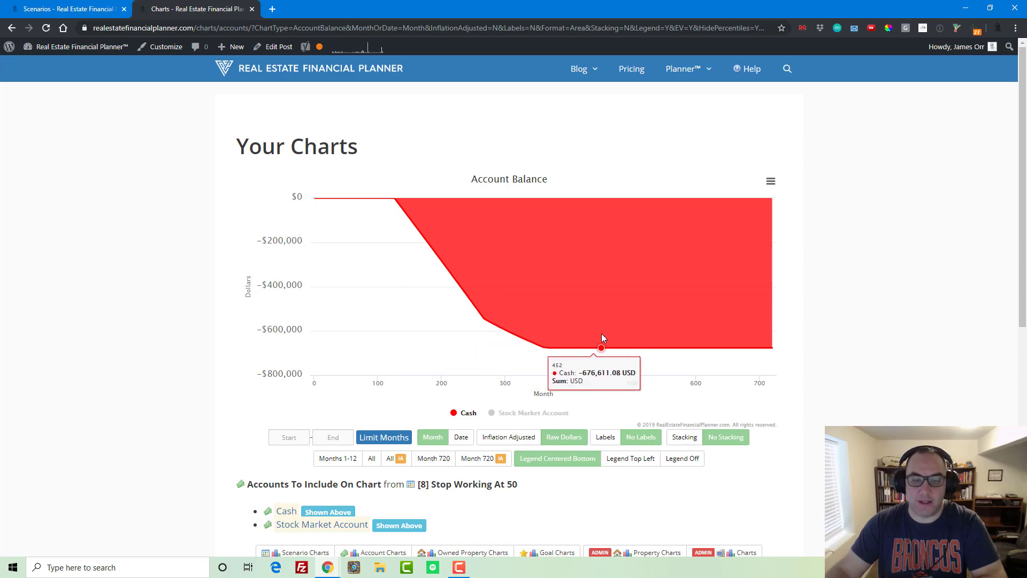
left_click(251, 9)
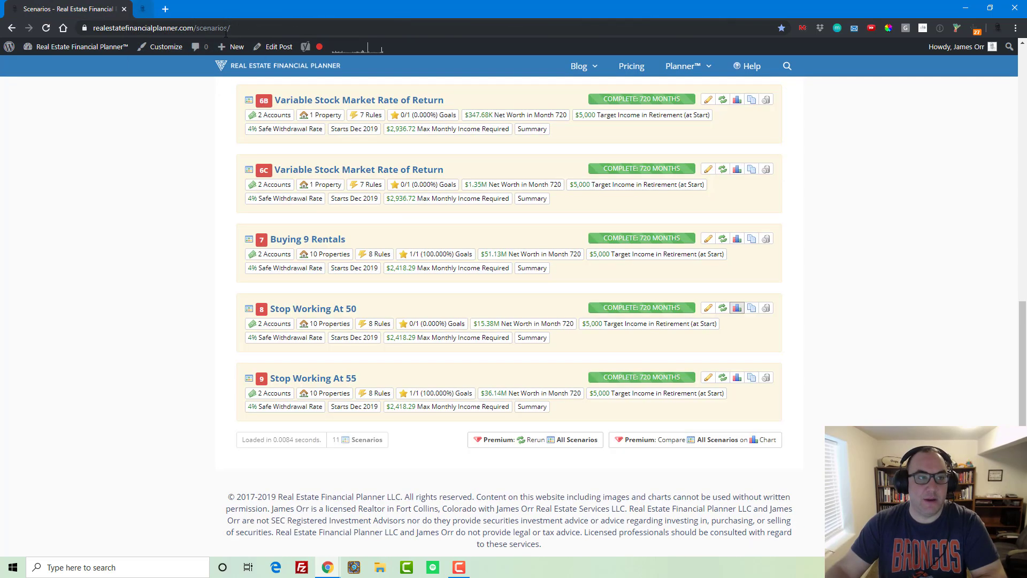
- Examine scenario 9's Account Balance chart in a new tab with the Stock Market Account hidden, and close the tab
right_click(738, 377)
left_click(803, 189)
left_click(200, 16)
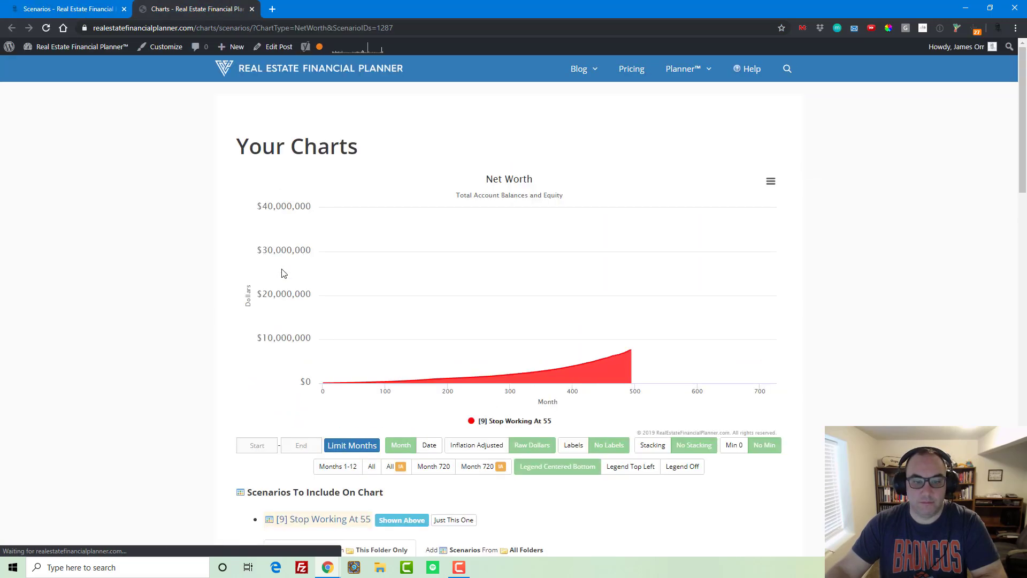
scroll(402, 338, "down", 4)
left_click(383, 403)
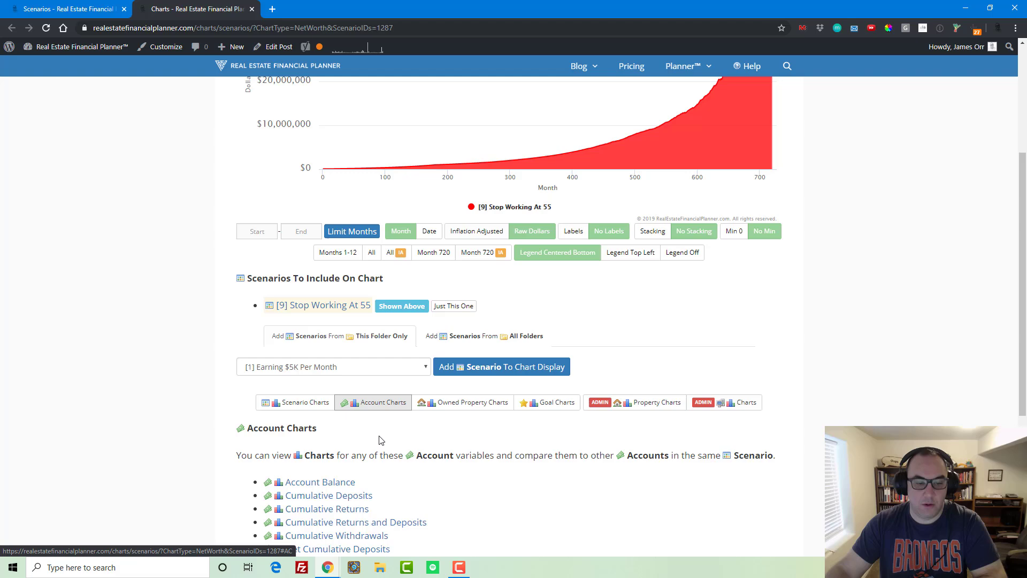
left_click(320, 482)
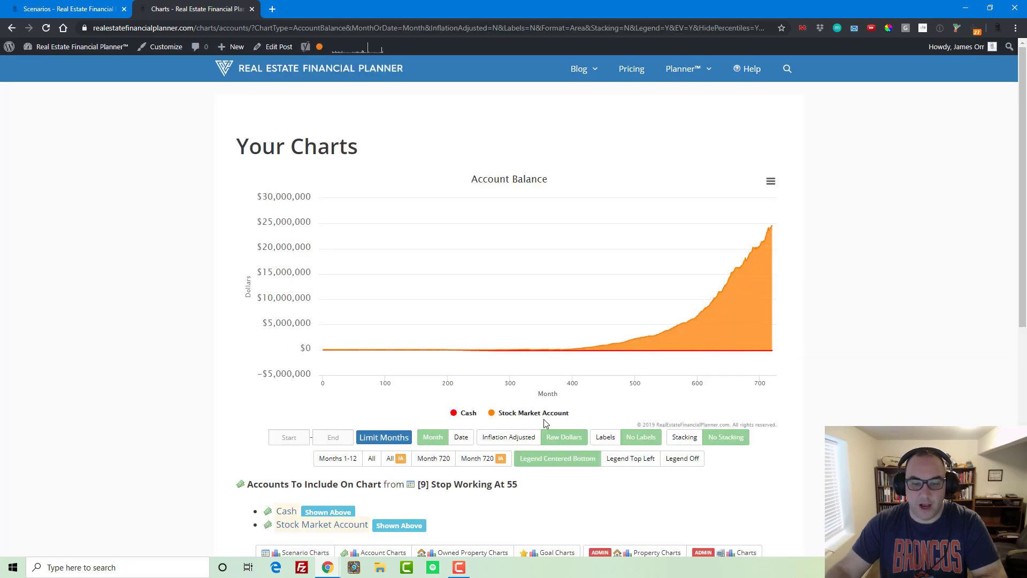
left_click(544, 414)
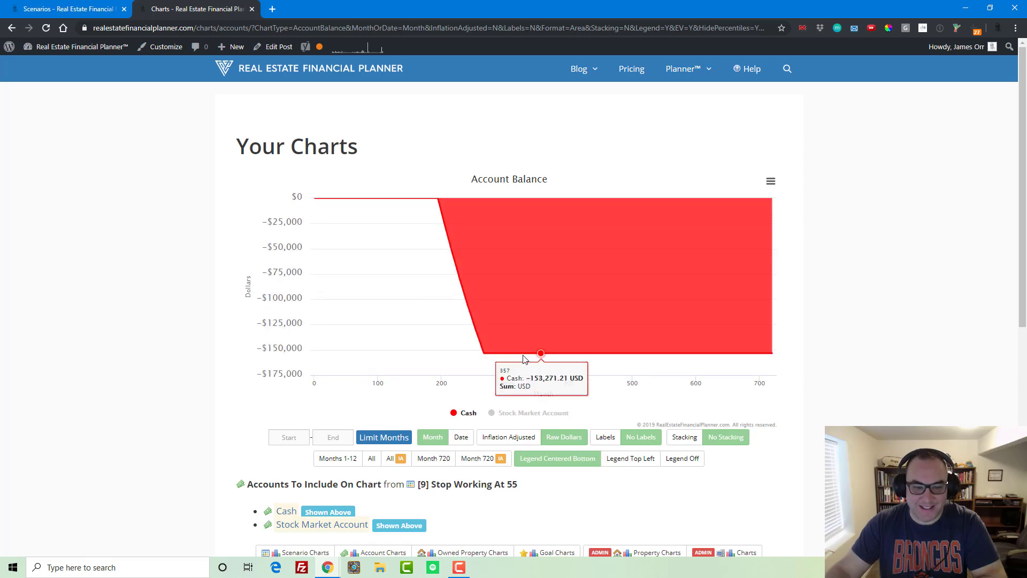
left_click(252, 9)
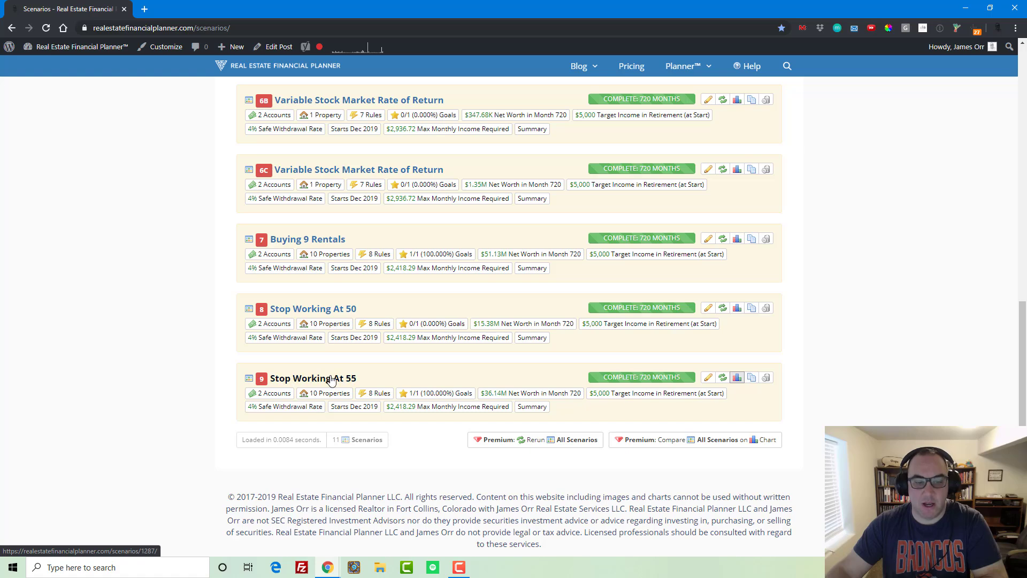
- Copy scenario 7, Buying 9 Rentals, and change the prefix of the copy's name to [10]
left_click(751, 239)
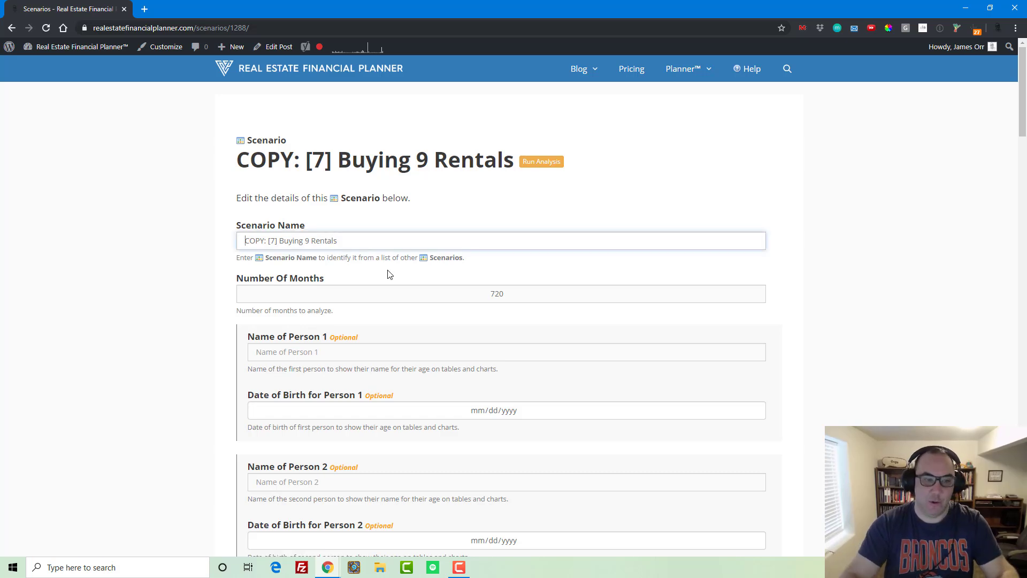
key("shift+Right")
key("shift+Right")
key("shift+Right")
key("shift+Right")
key("shift+Right")
key("shift+Right")
key("Delete")
key("Right")
key("Delete")
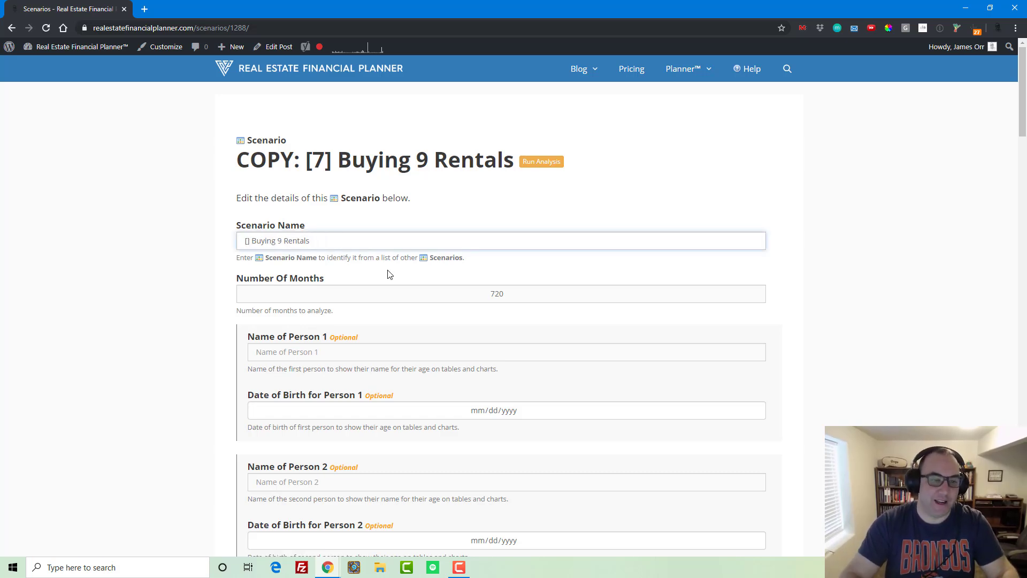
type("10")
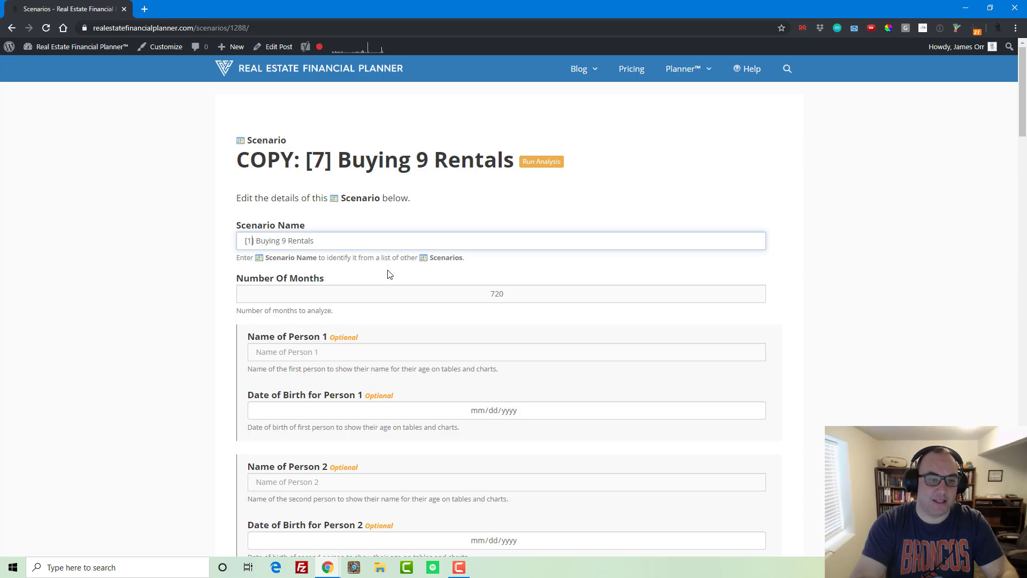
- Replace the text after [10] in the scenario name with "Market Correction" and save the scenario
key("End")
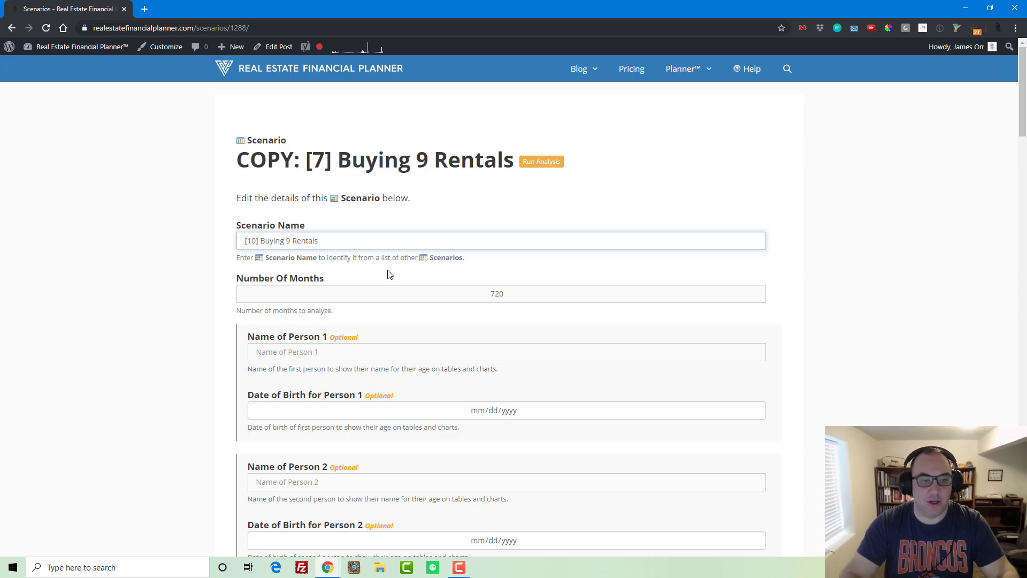
key("ctrl+shift+Left")
key("ctrl+shift+Left")
key("ctrl+shift+Left")
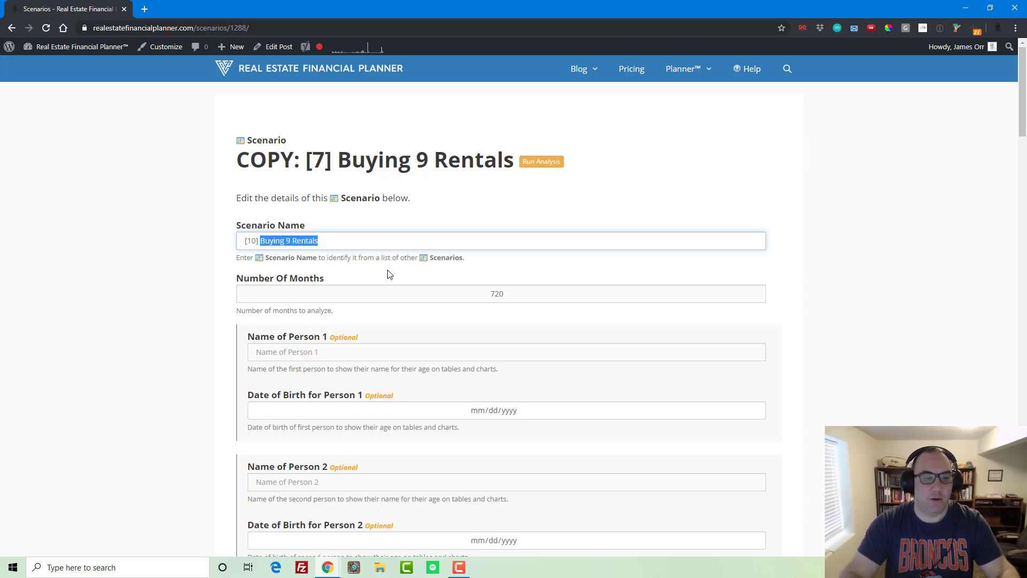
type("Market Correction")
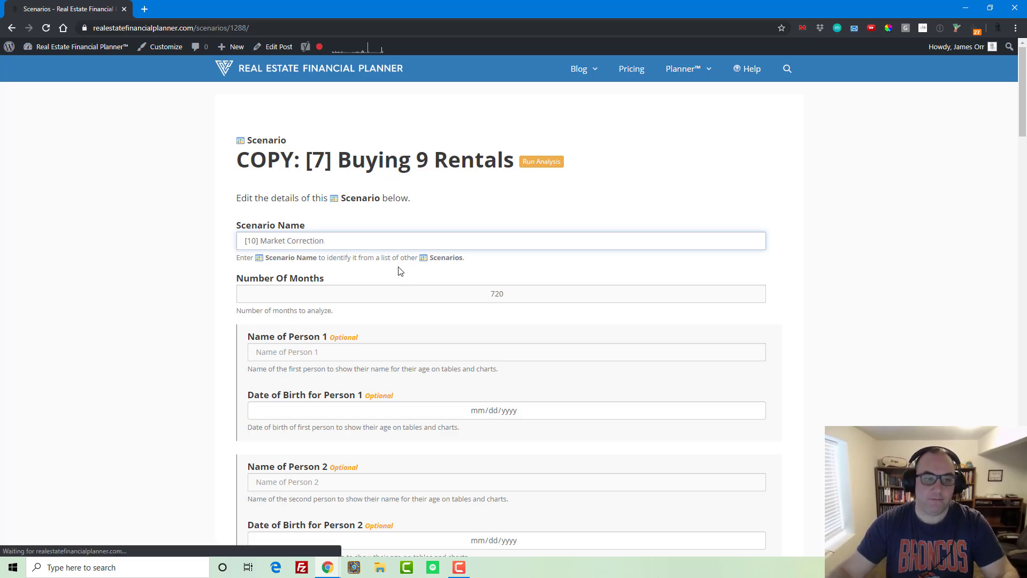
key("Return")
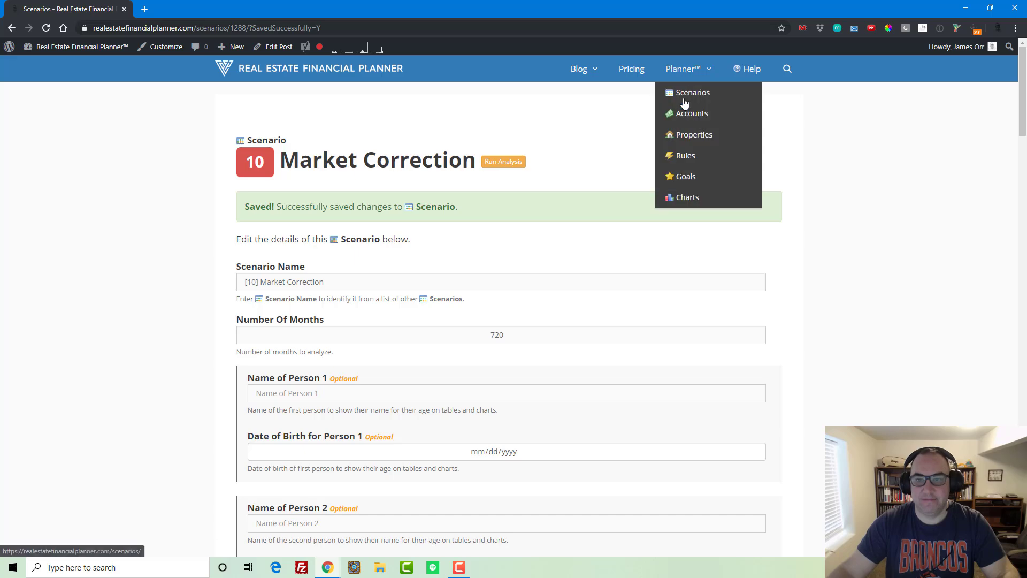
- Go back to the scenario list and open scenario 10, Market Correction
left_click(662, 96)
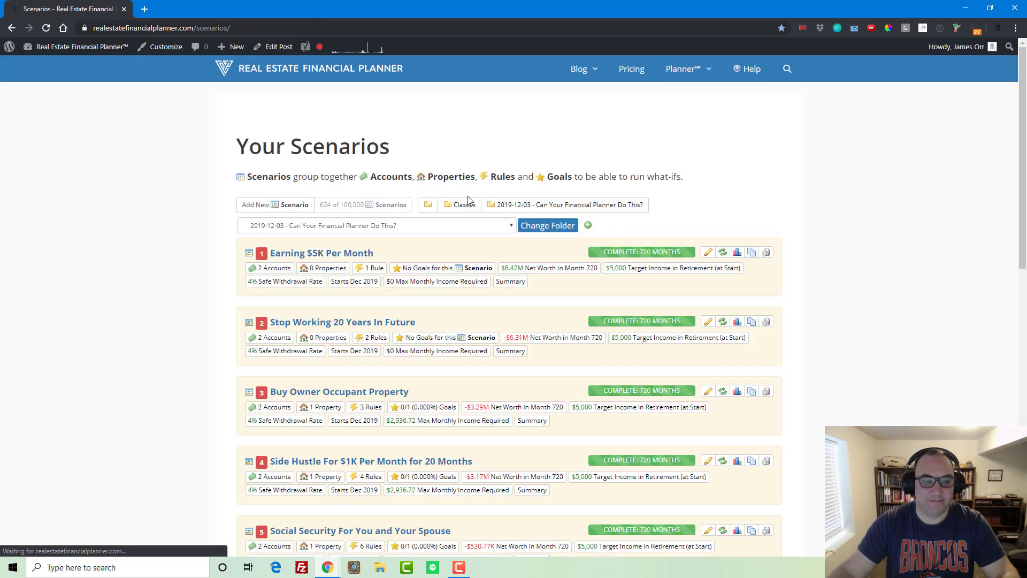
scroll(468, 205, "down", 5)
scroll(468, 205, "down", 4)
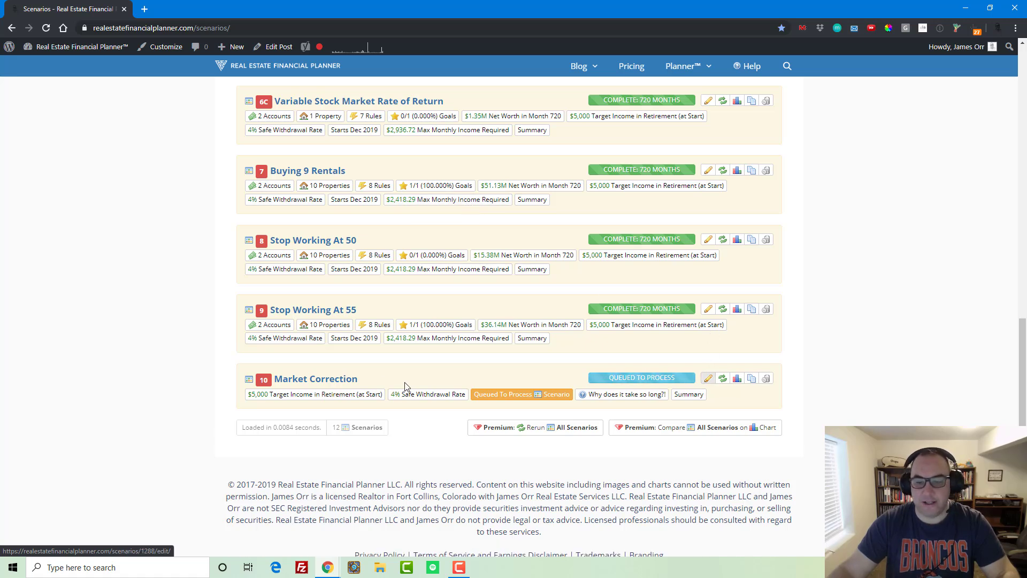
left_click(337, 379)
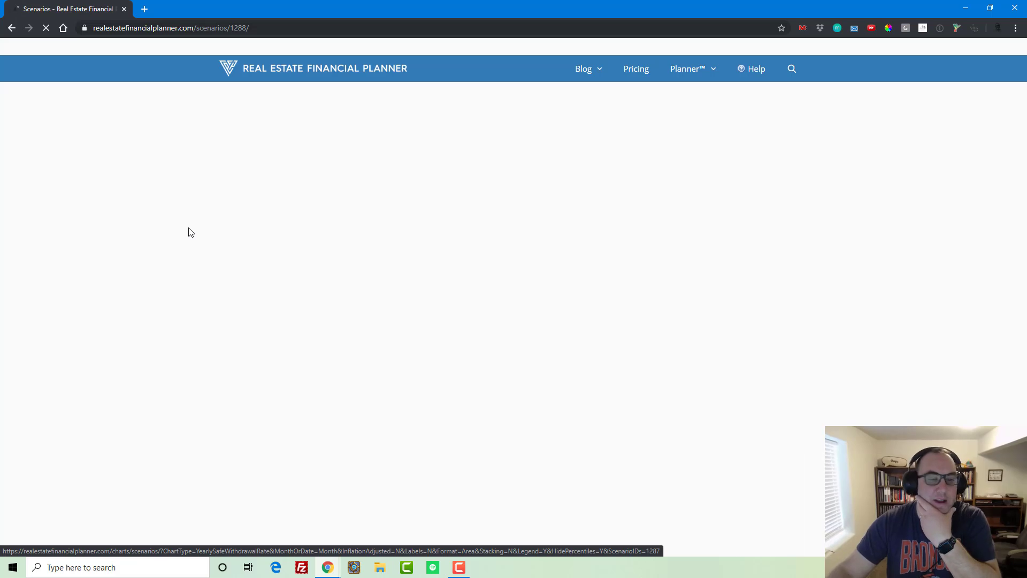
- Add a new rule of the Market Correction type from scenario 10's rules section
scroll(270, 274, "down", 6)
scroll(270, 274, "down", 20)
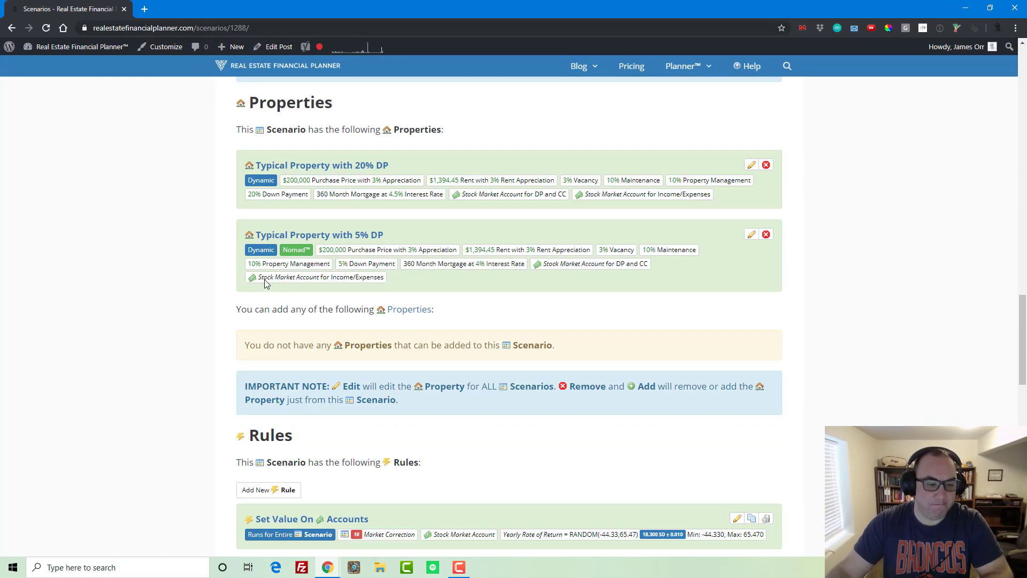
scroll(266, 284, "down", 5)
scroll(266, 283, "up", 13)
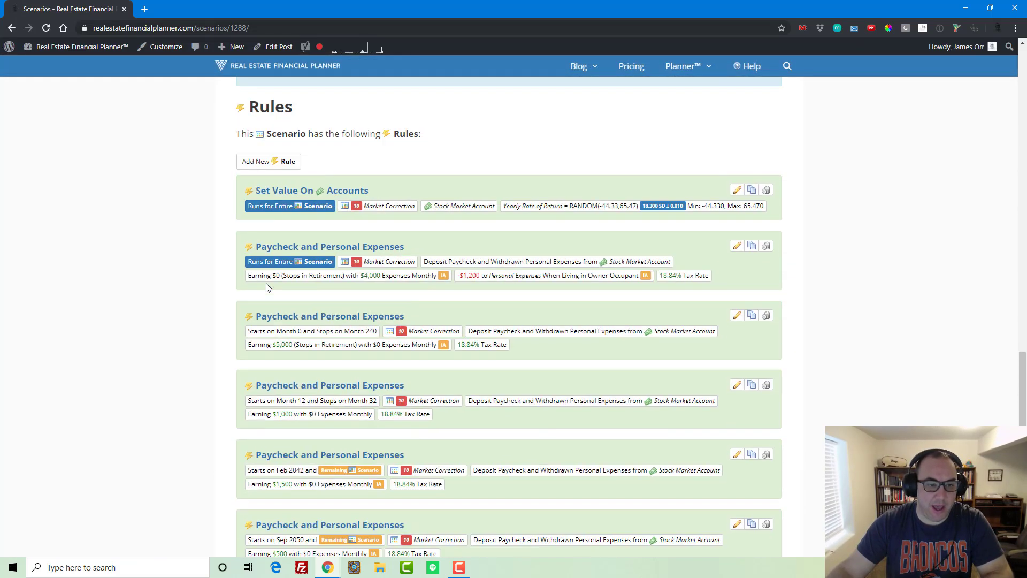
left_click(268, 250)
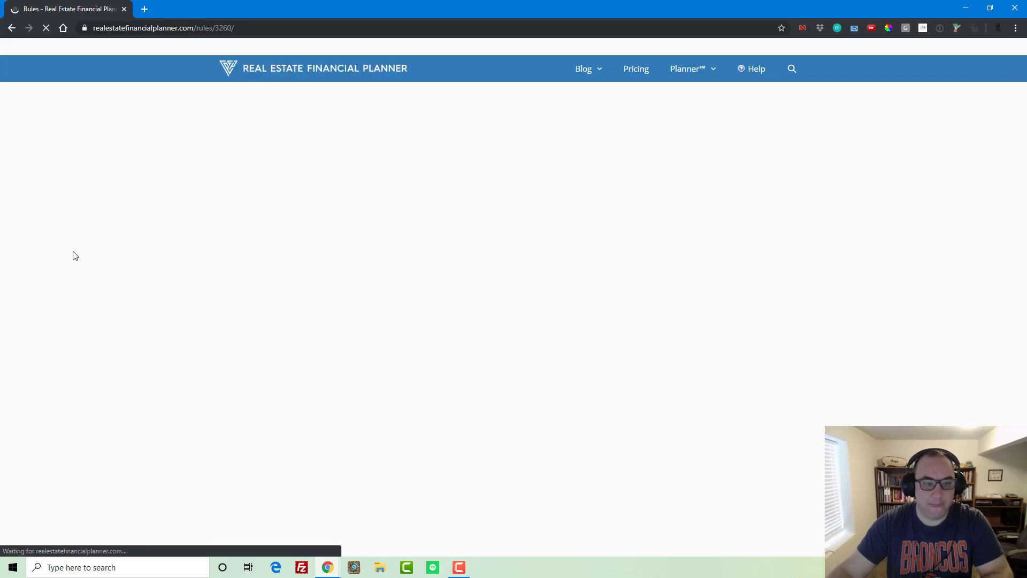
scroll(195, 274, "down", 5)
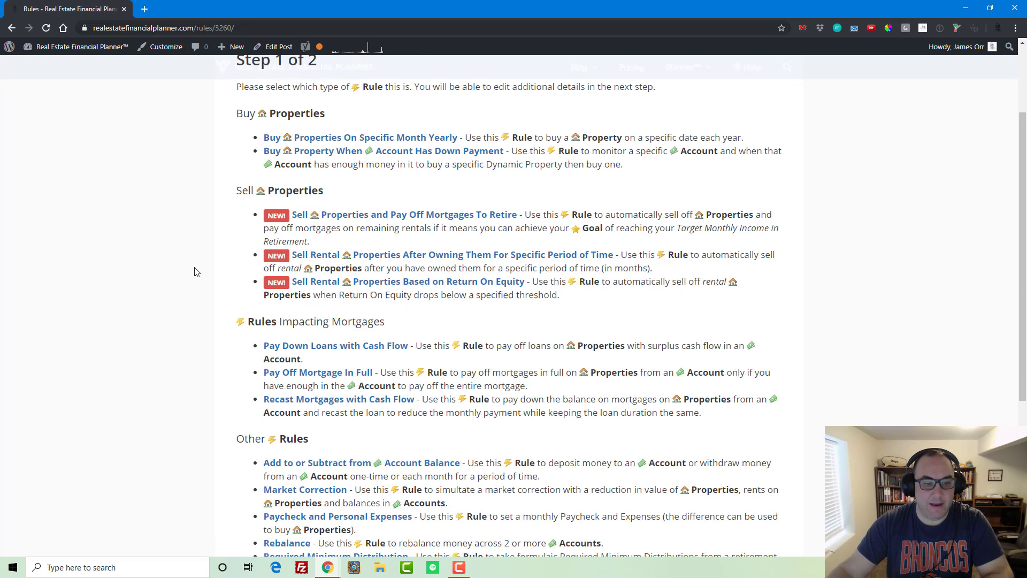
scroll(198, 276, "down", 2)
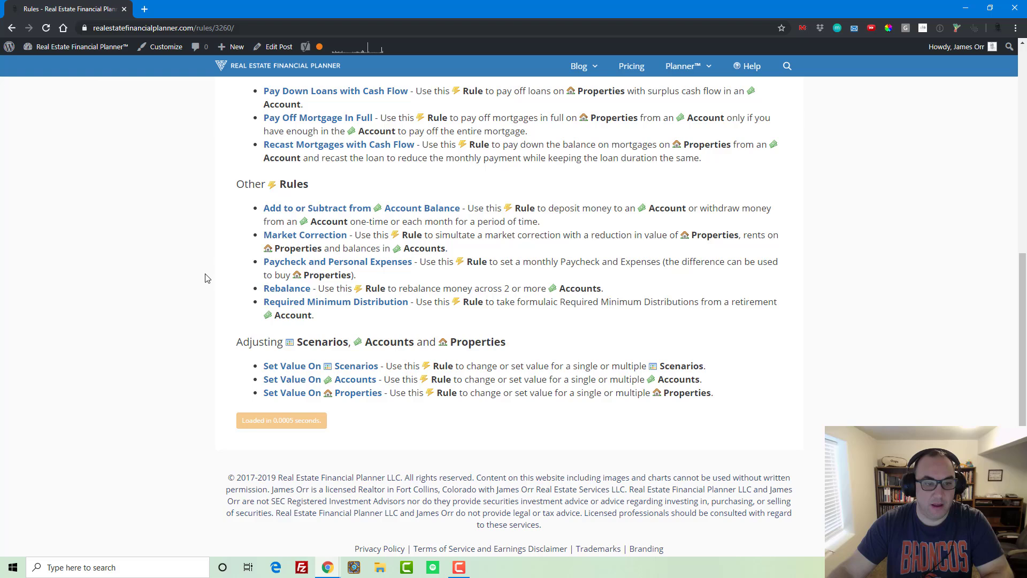
left_click(306, 240)
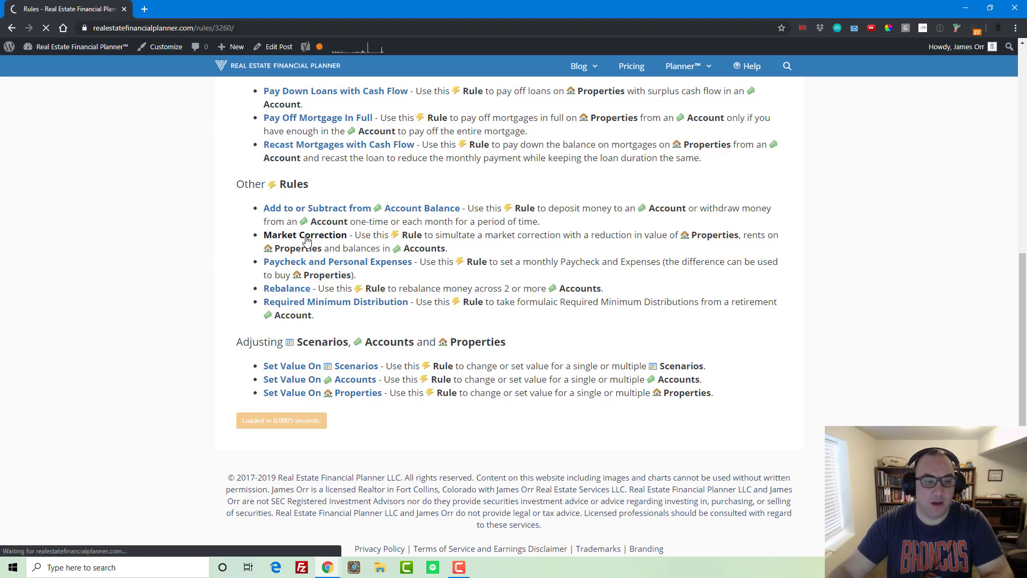
- Apply the new Market Correction rule only to scenario [10] Market Correction
scroll(240, 298, "down", 3)
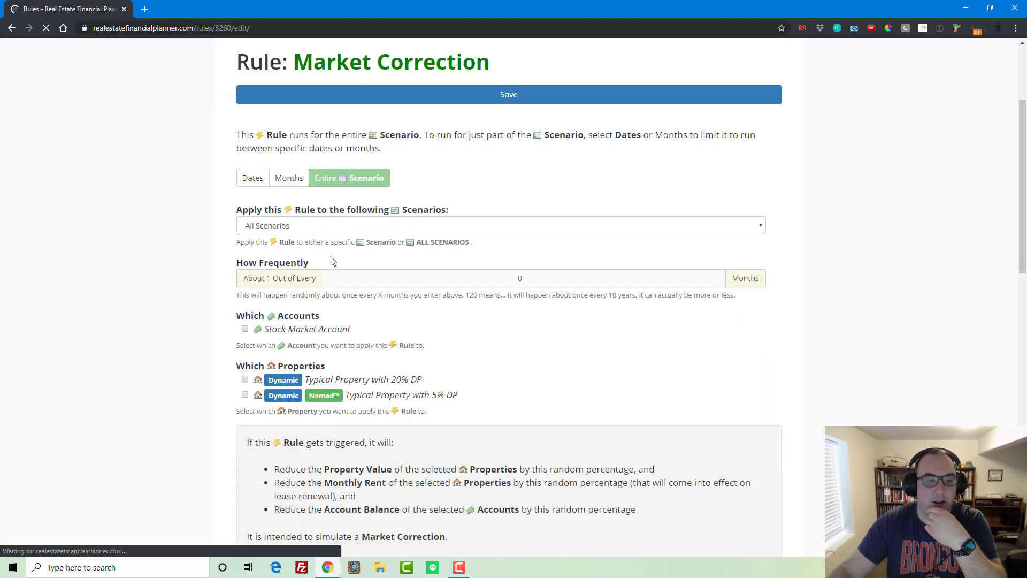
left_click(330, 227)
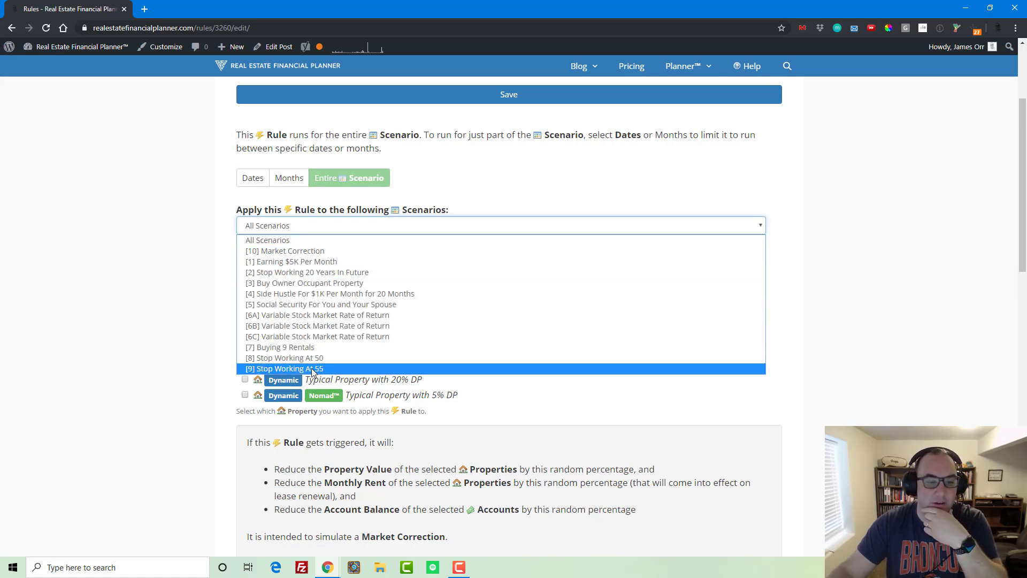
left_click(343, 255)
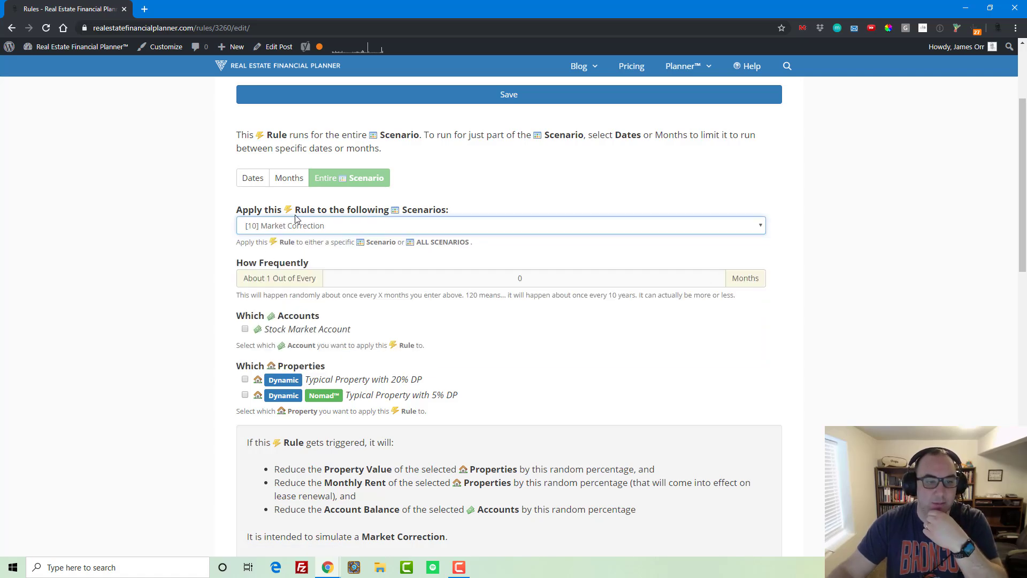
- Set the rule to trigger about once every 120 months and apply it to the Stock Market Account and both Typical Property entries
left_click(507, 280)
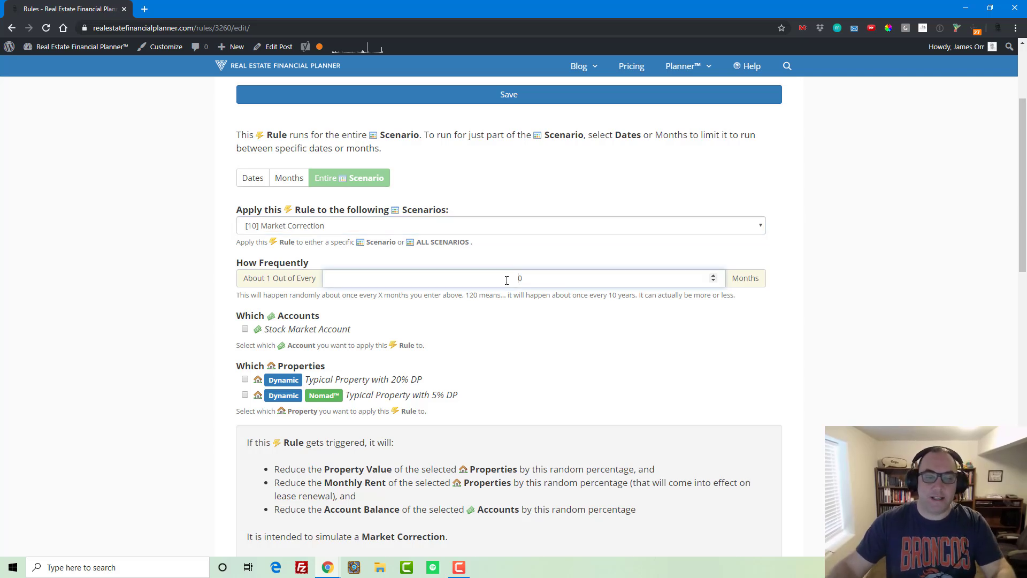
type("120")
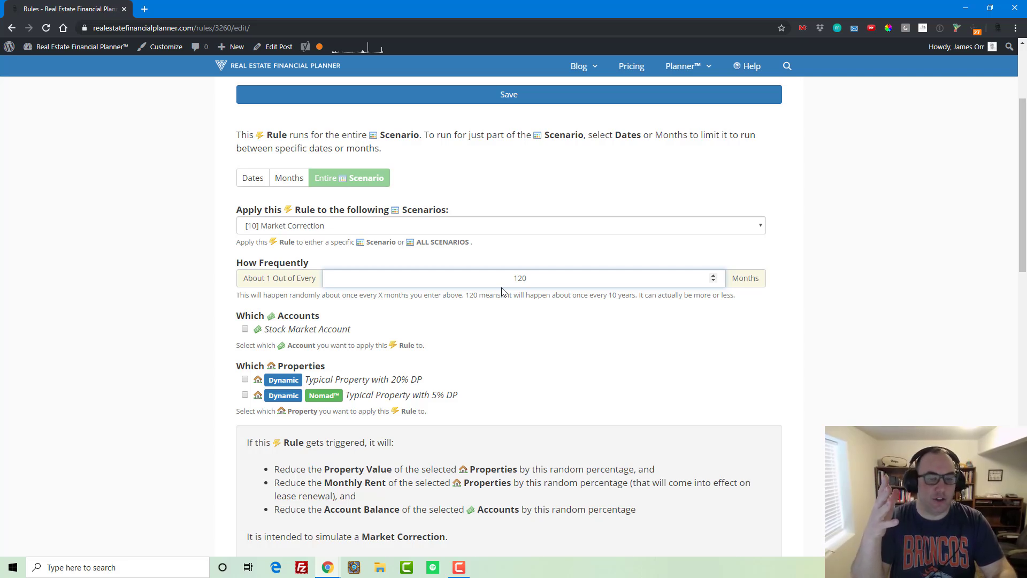
left_click(245, 329)
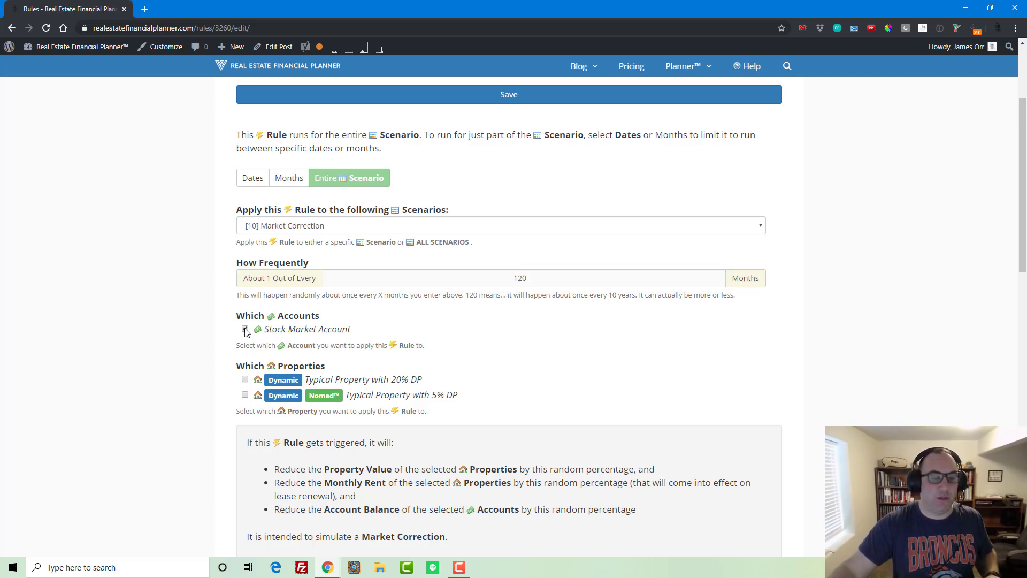
left_click(245, 395)
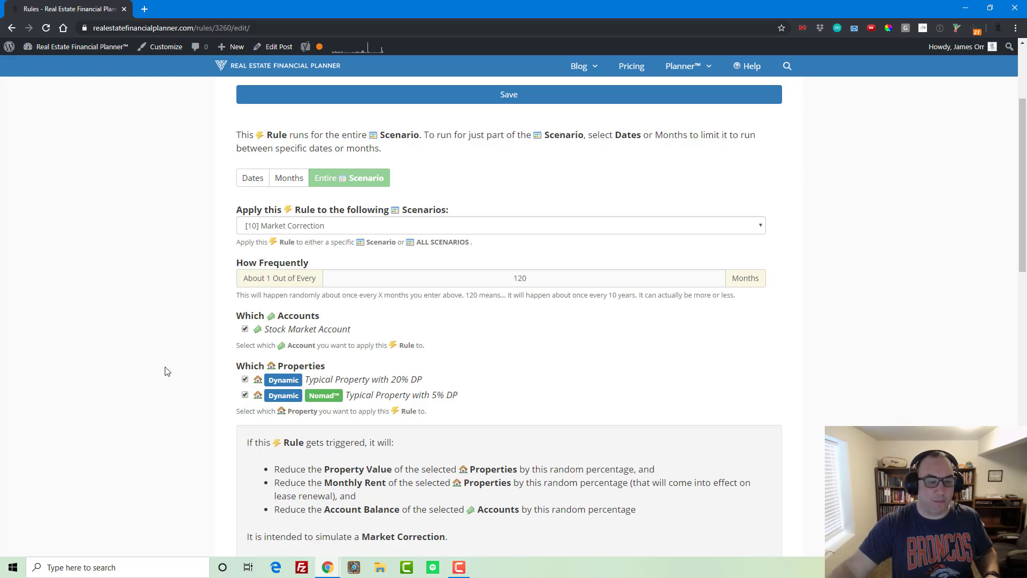
- Set the market correction's random range to a low of 10 and a high of 25
scroll(167, 371, "down", 4)
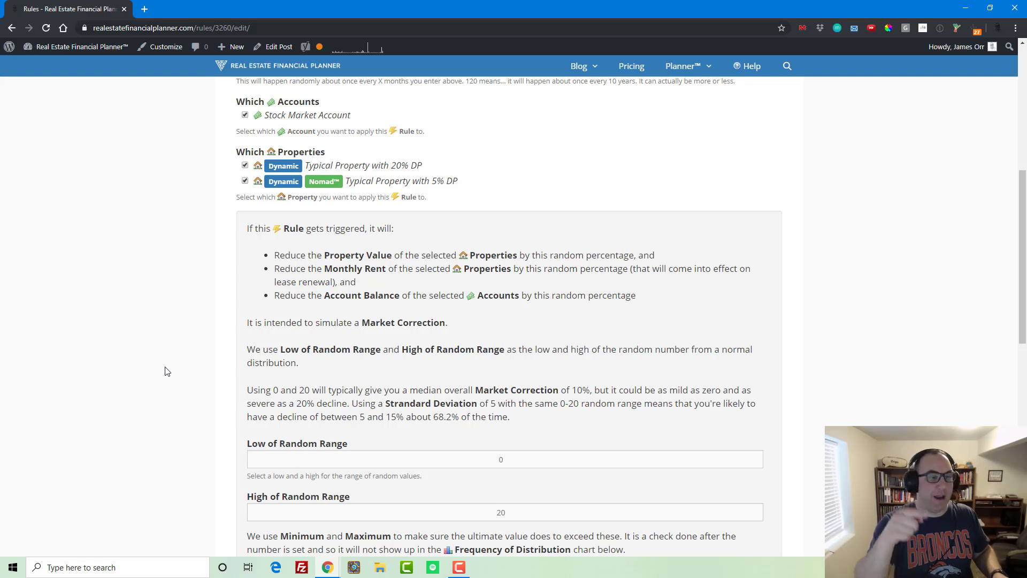
scroll(167, 371, "up", 4)
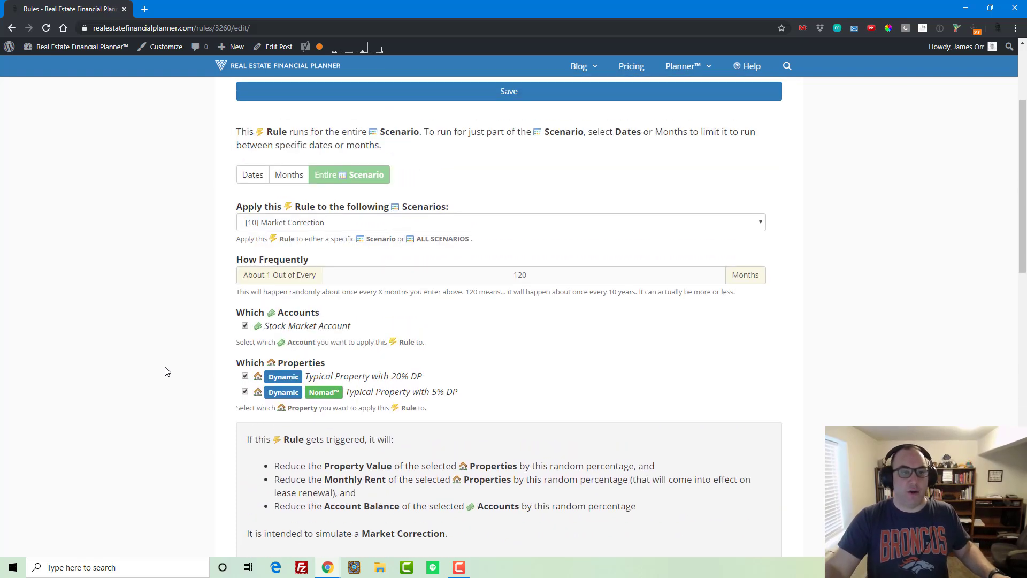
scroll(167, 370, "down", 1)
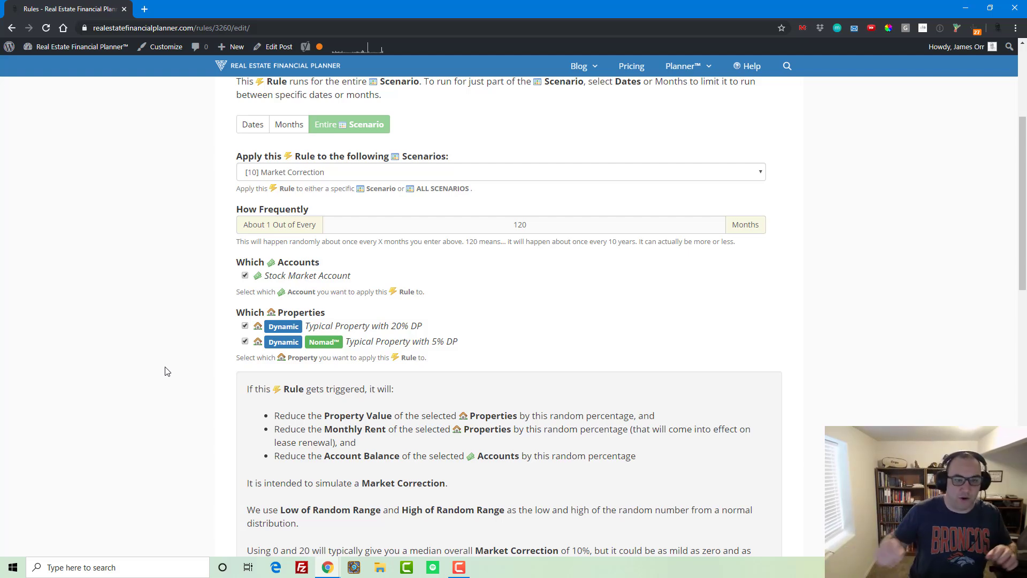
scroll(207, 367, "down", 6)
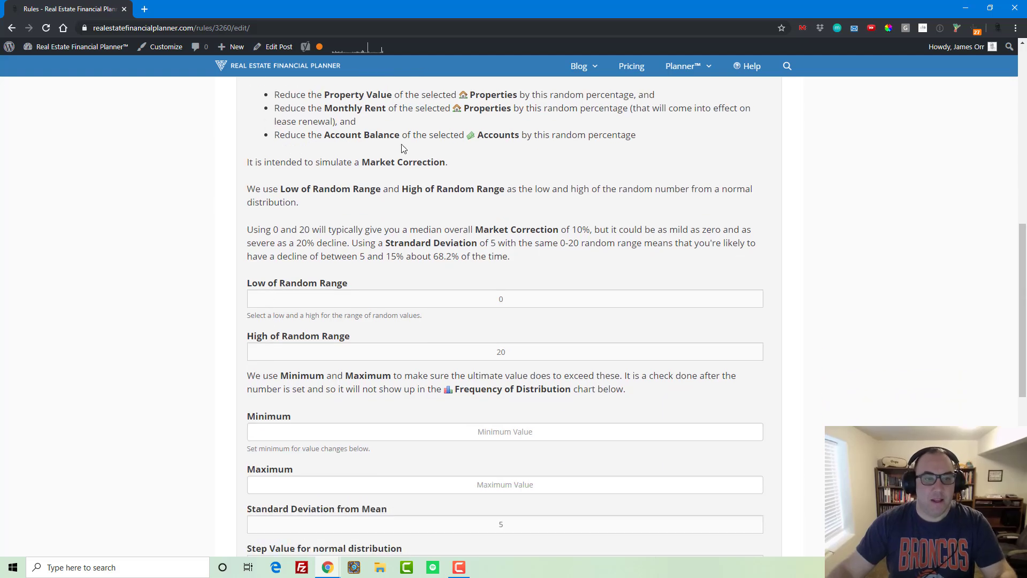
scroll(405, 210, "up", 1)
scroll(405, 209, "down", 2)
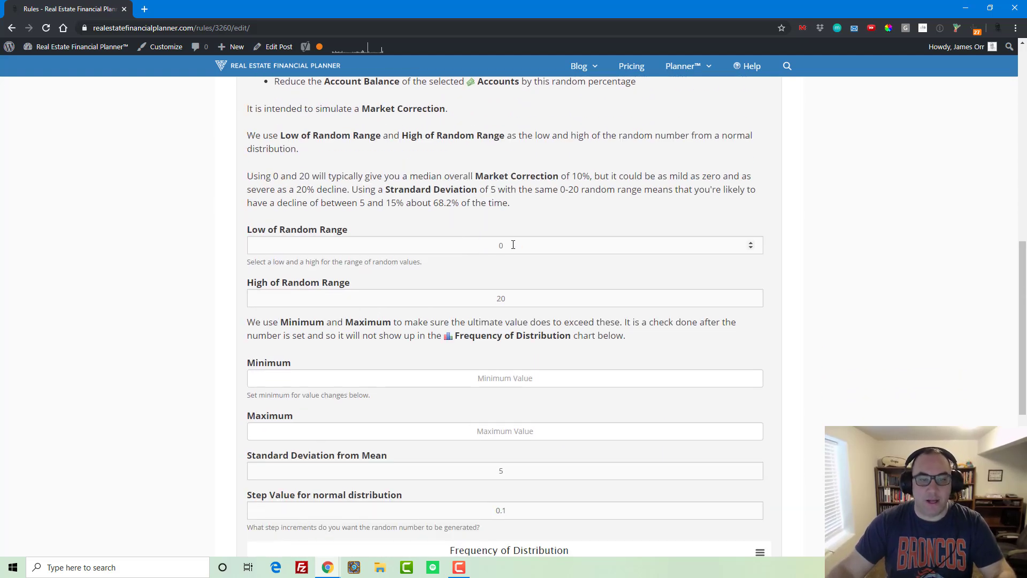
left_click_drag(513, 244, 429, 239)
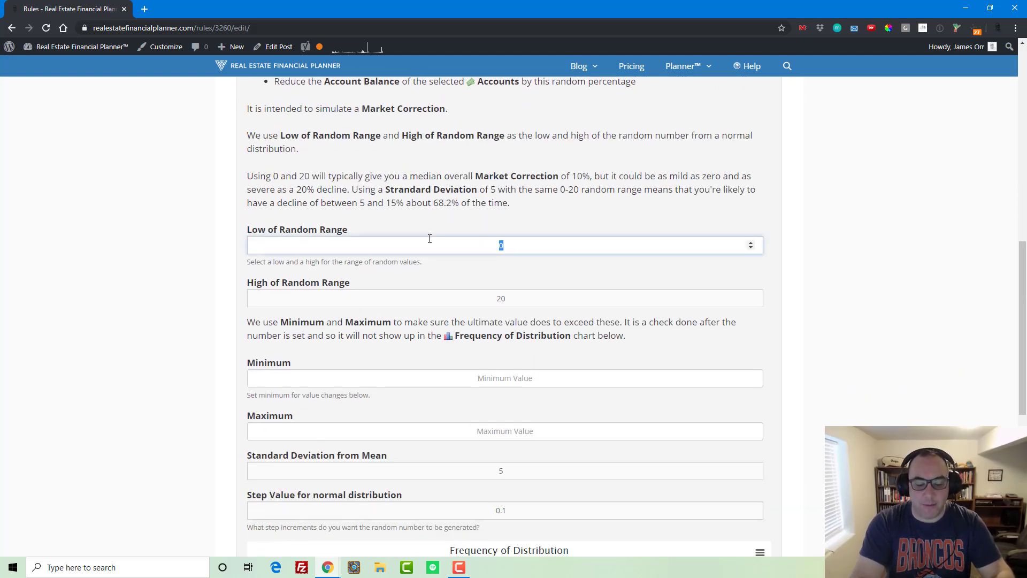
type("10")
key("Tab")
type("20")
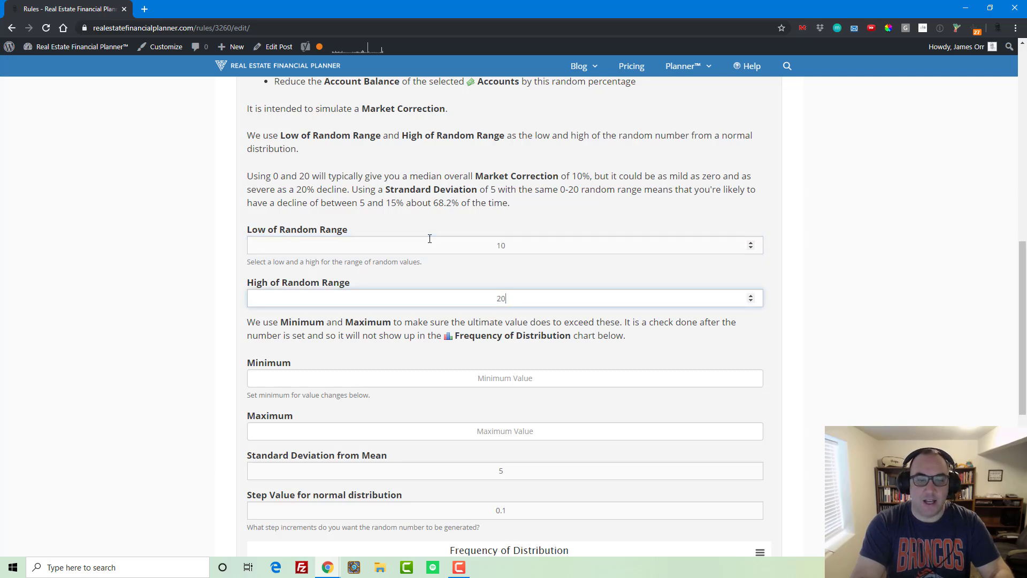
key("BackSpace")
type("5")
key("Tab")
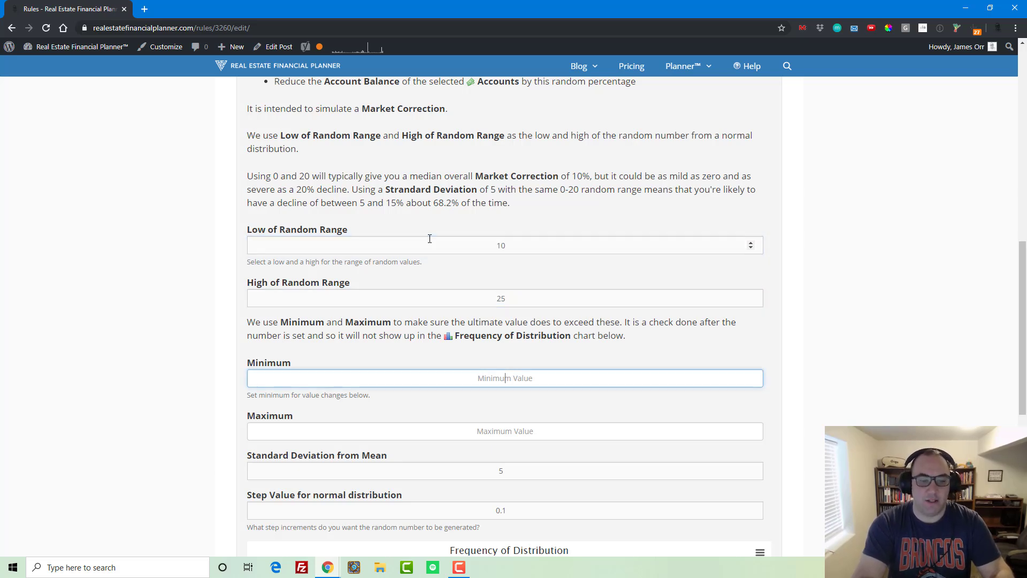
- Limit the correction value to a minimum of 10 and a maximum of 25
type("10")
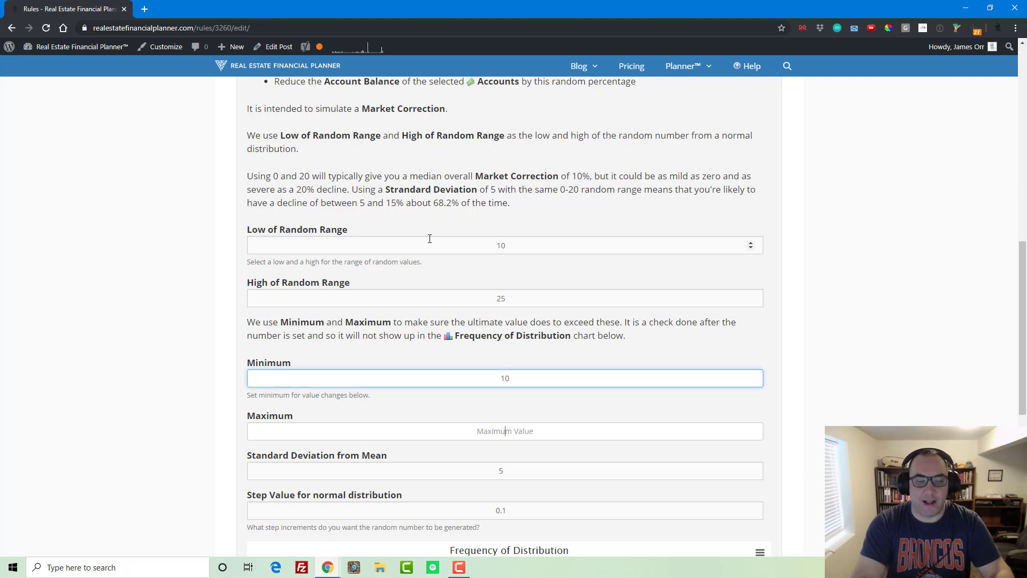
key("Tab")
type("25")
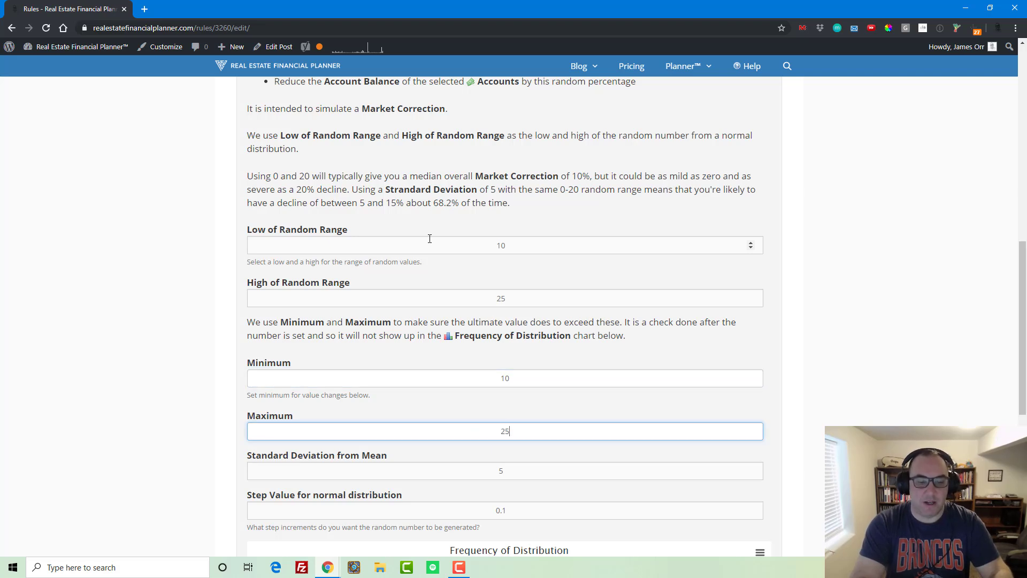
key("Tab")
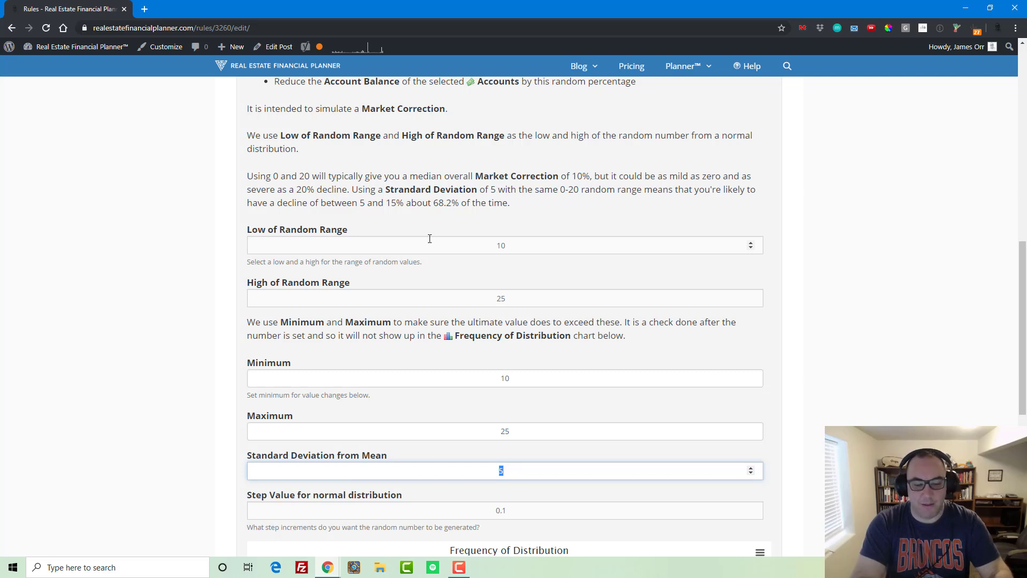
key("Tab")
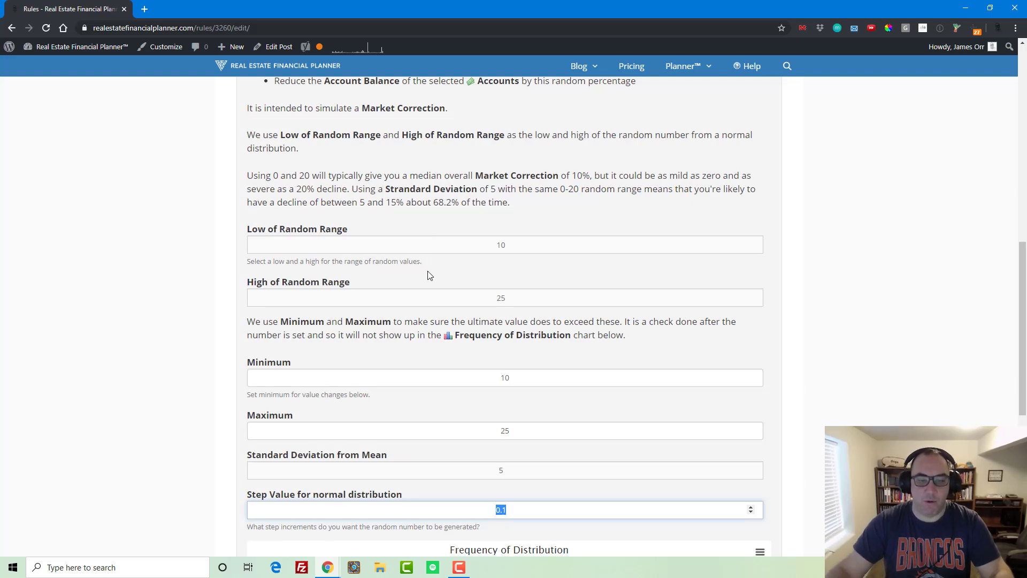
- Save the Market Correction rule and examine its Frequency of Distribution chart
scroll(495, 374, "down", 6)
left_click(511, 466)
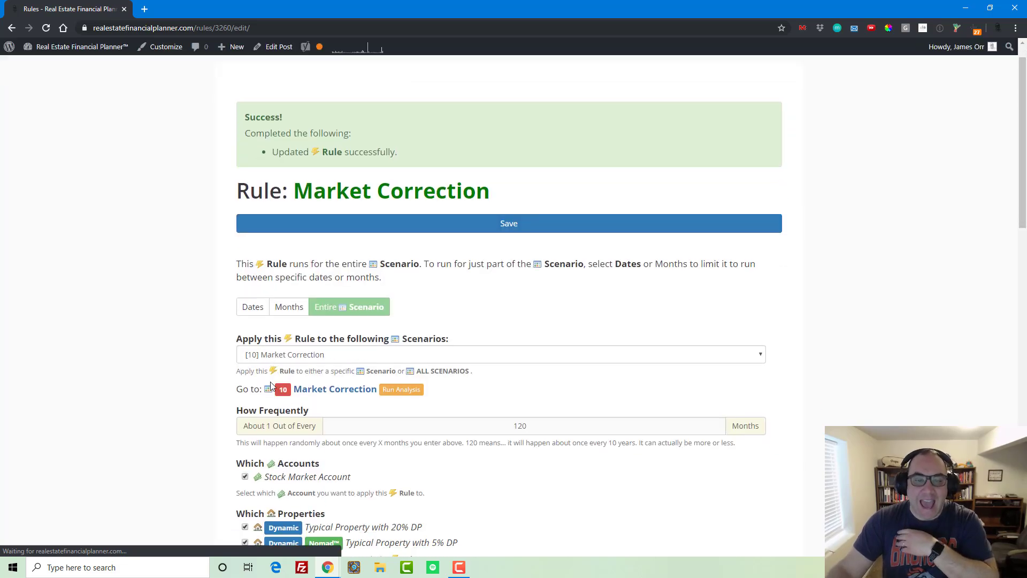
scroll(274, 364, "down", 15)
scroll(275, 373, "down", 2)
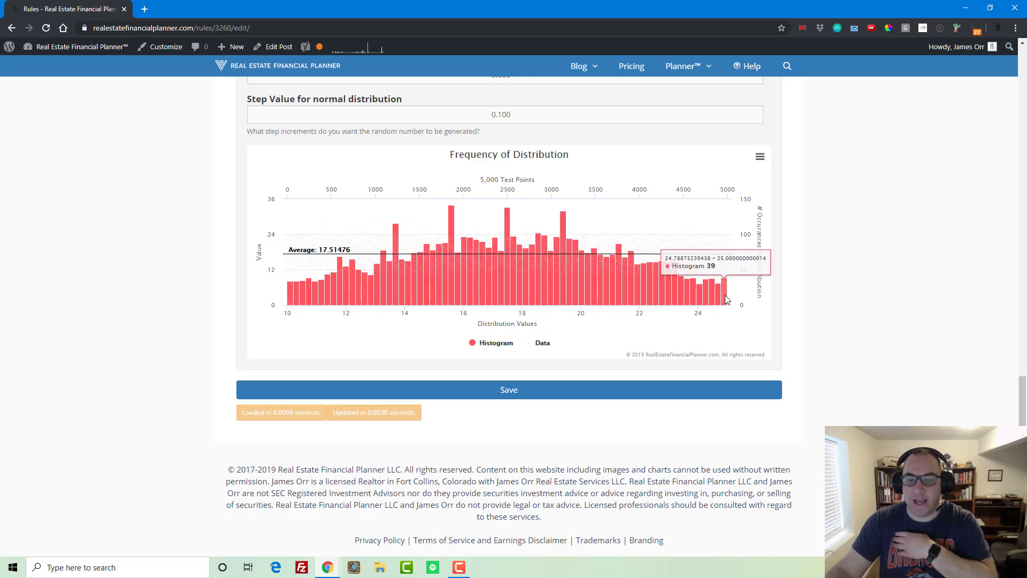
- Review the Market Correction rule's random range and distribution chart, and run the analysis for the [10] Market Correction scenario
scroll(659, 312, "up", 6)
scroll(661, 316, "down", 4)
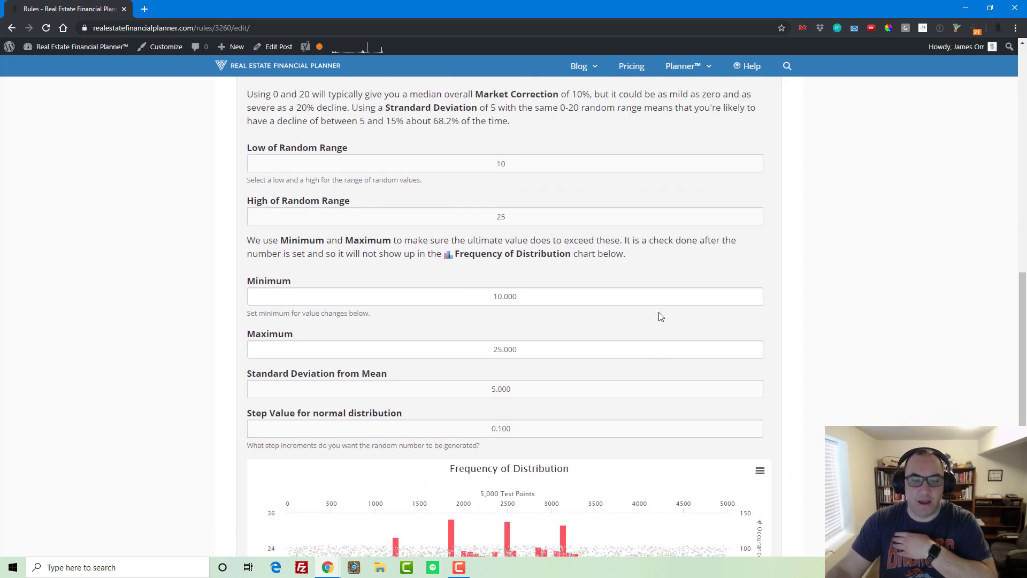
scroll(683, 333, "down", 1)
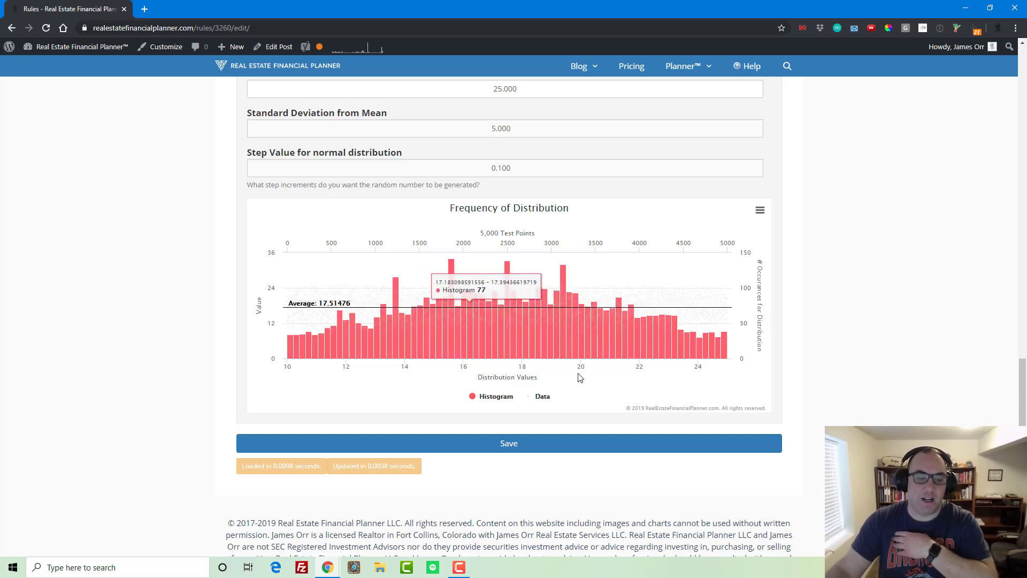
scroll(563, 373, "down", 1)
scroll(563, 373, "up", 18)
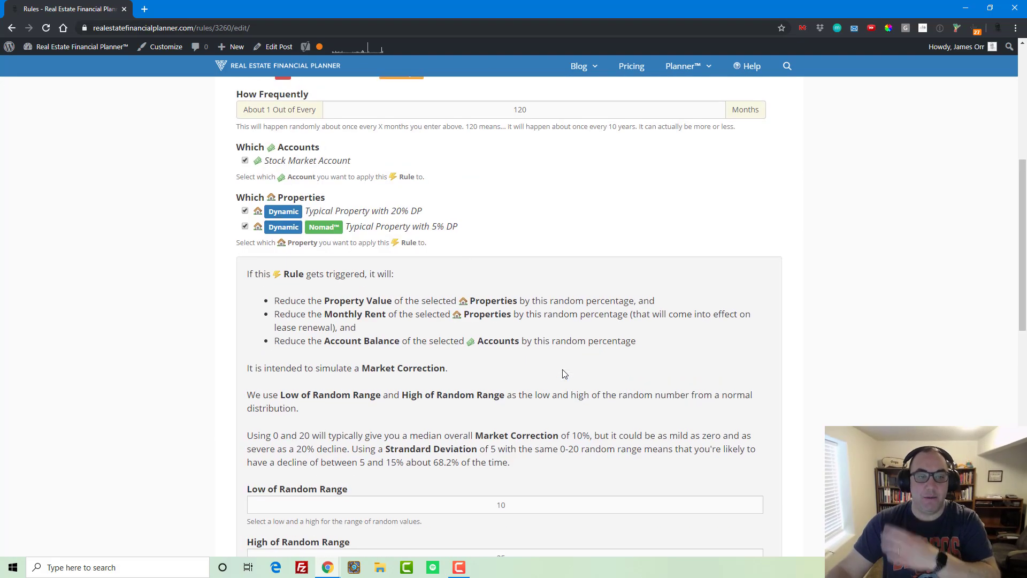
scroll(556, 355, "down", 8)
scroll(557, 355, "up", 8)
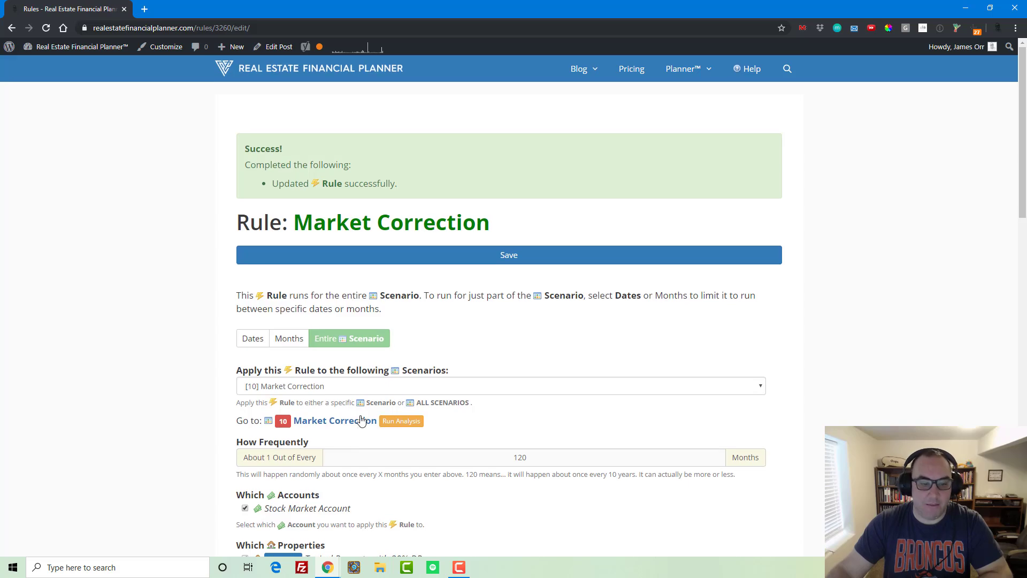
left_click(403, 421)
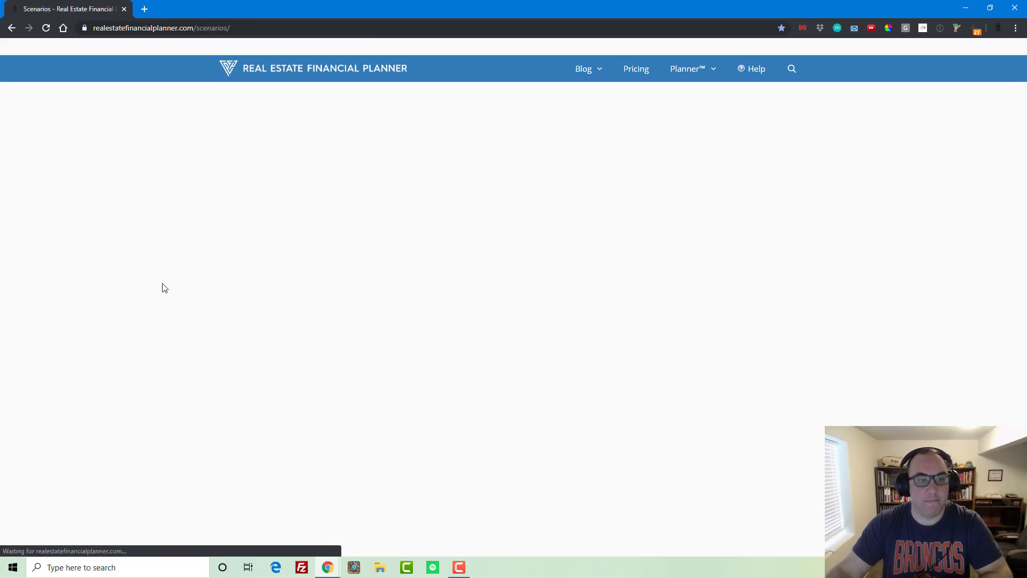
scroll(164, 288, "down", 13)
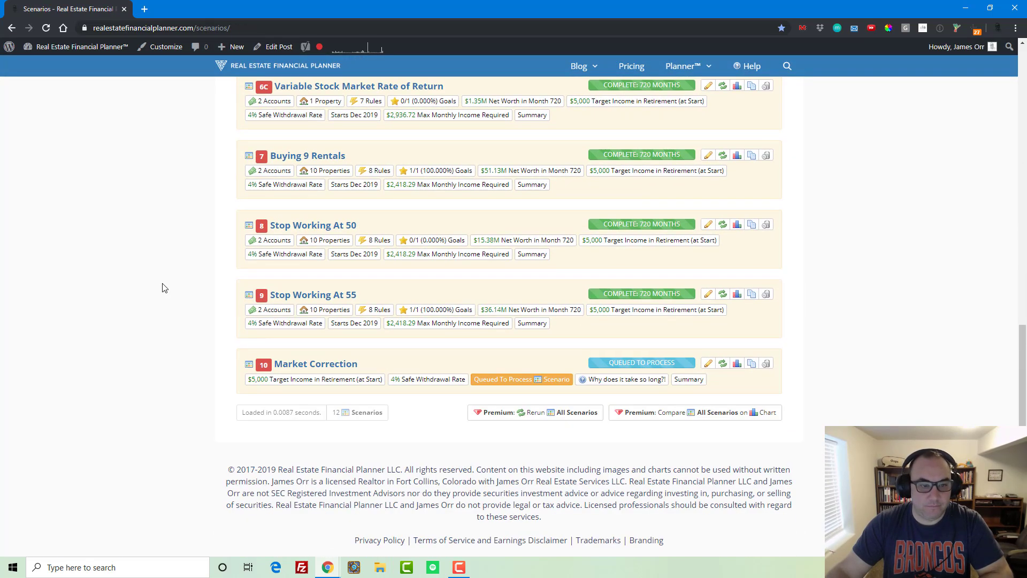
- Save the first scenario under the name "[01] Earning $5K Per Month" and return to the scenario list
scroll(283, 280, "up", 13)
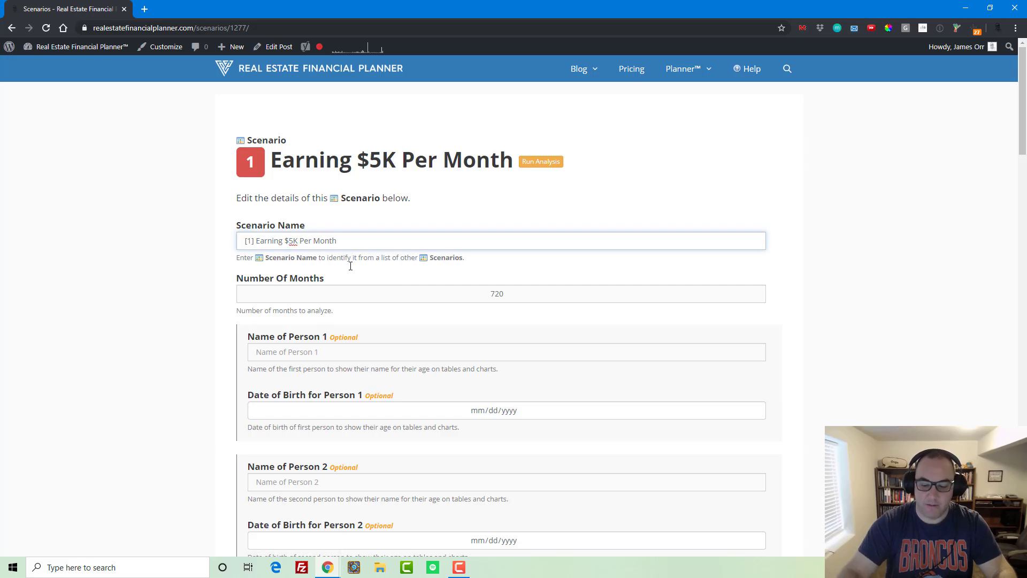
key("Return")
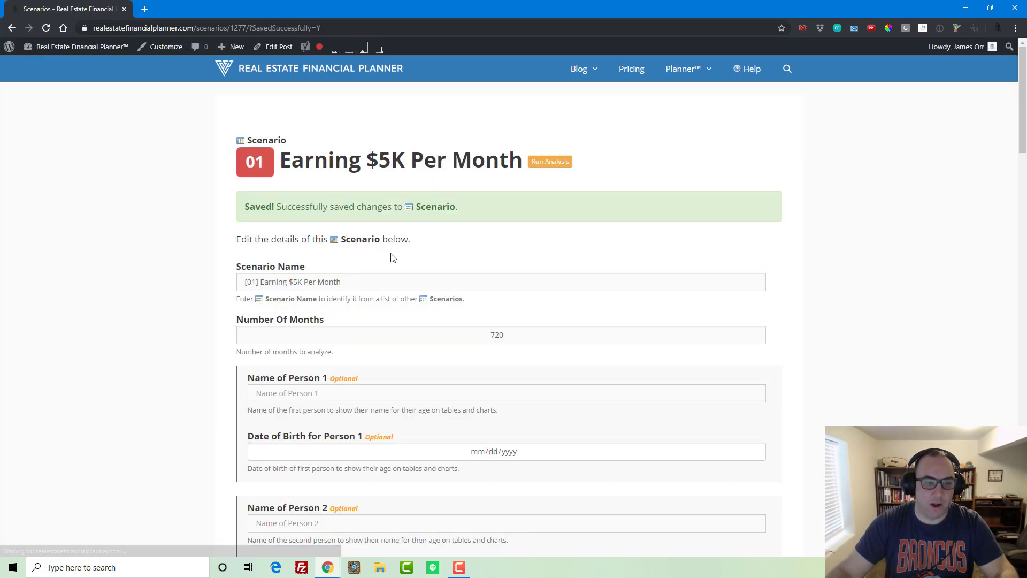
mouse_move(691, 72)
left_click(689, 93)
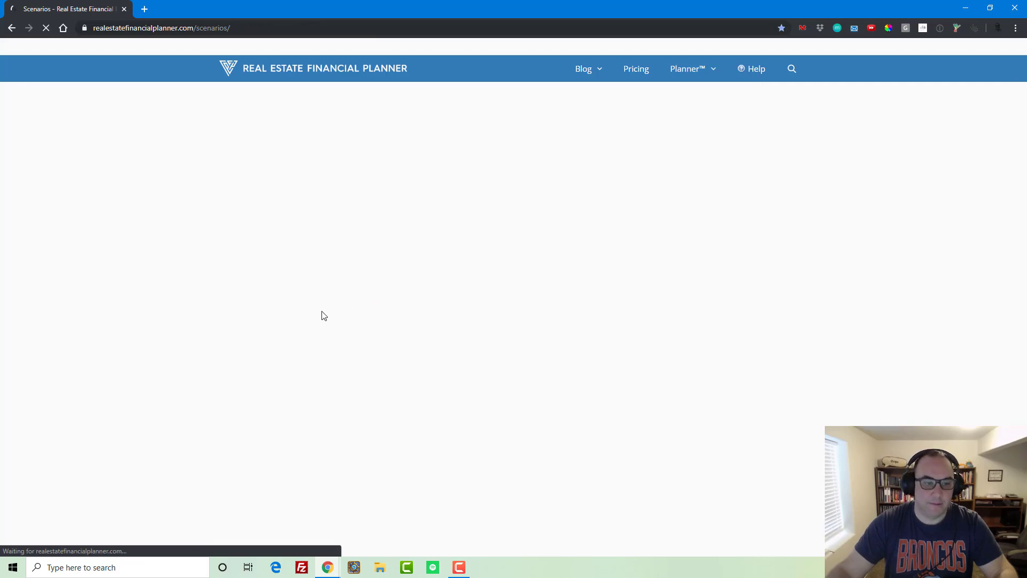
- Rename scenario 2 to "[02] Stop Working 20 Years In Future", and return to the scenario list
left_click(307, 324)
left_click(380, 244)
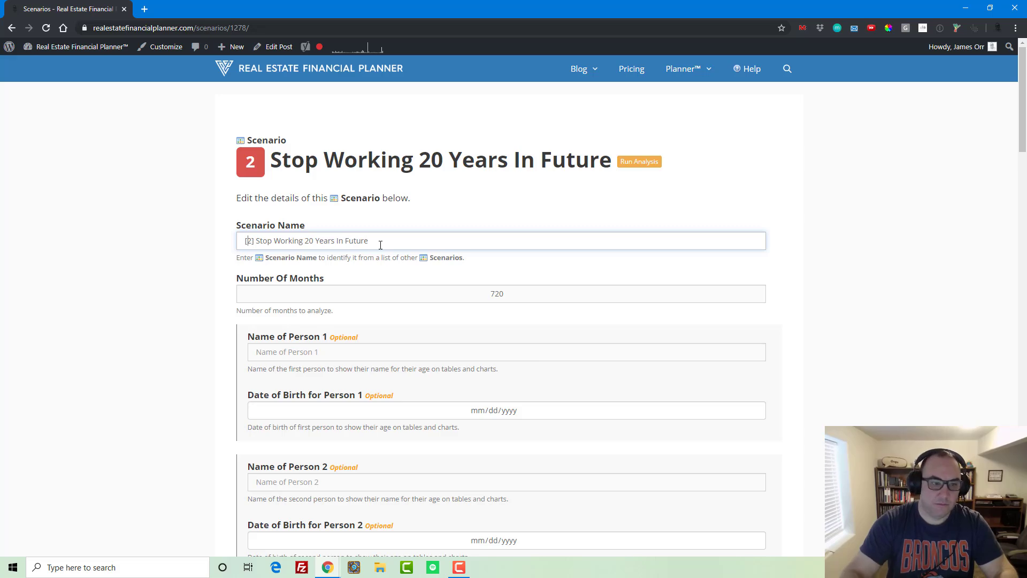
key("Return")
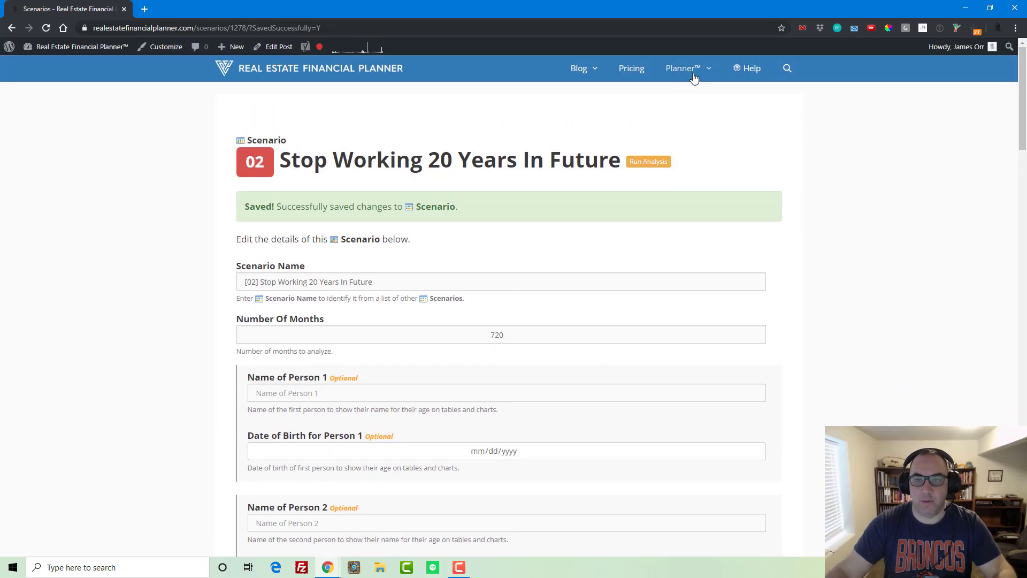
mouse_move(694, 77)
left_click(688, 95)
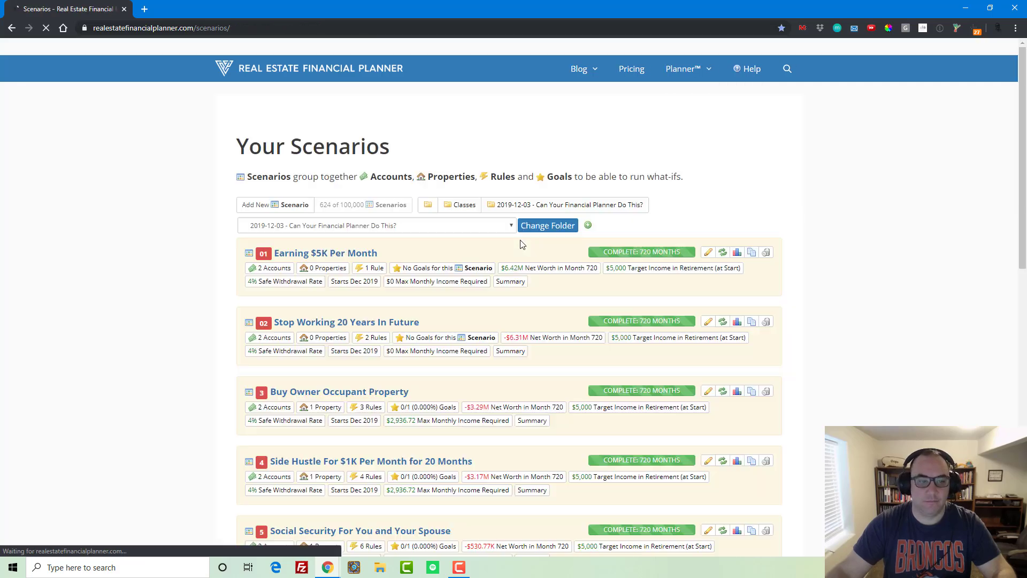
- Rename scenario 3 to "[03] Buy Owner Occupant Property", and return to the scenario list
scroll(374, 225, "down", 4)
left_click(327, 178)
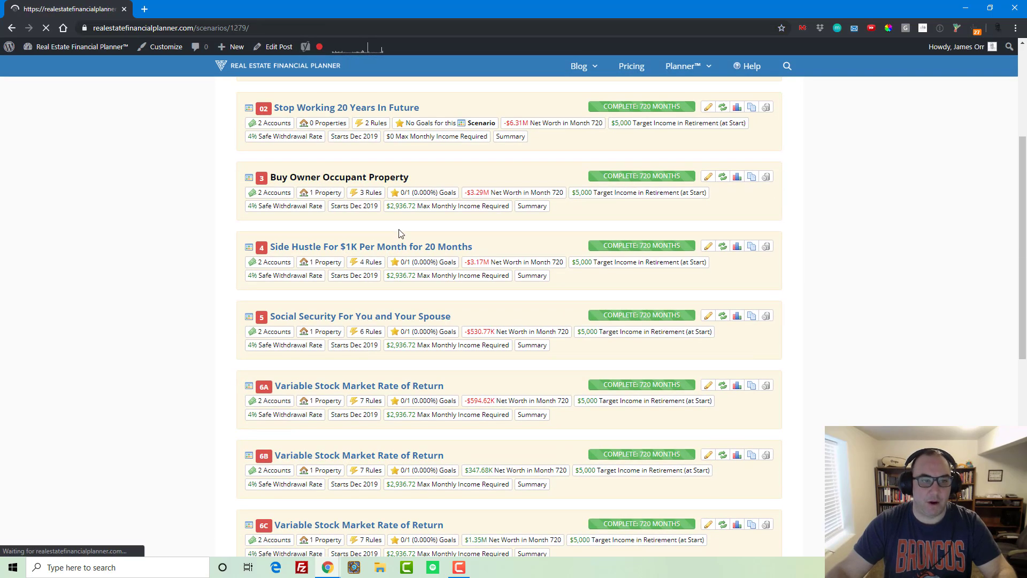
left_click(345, 240)
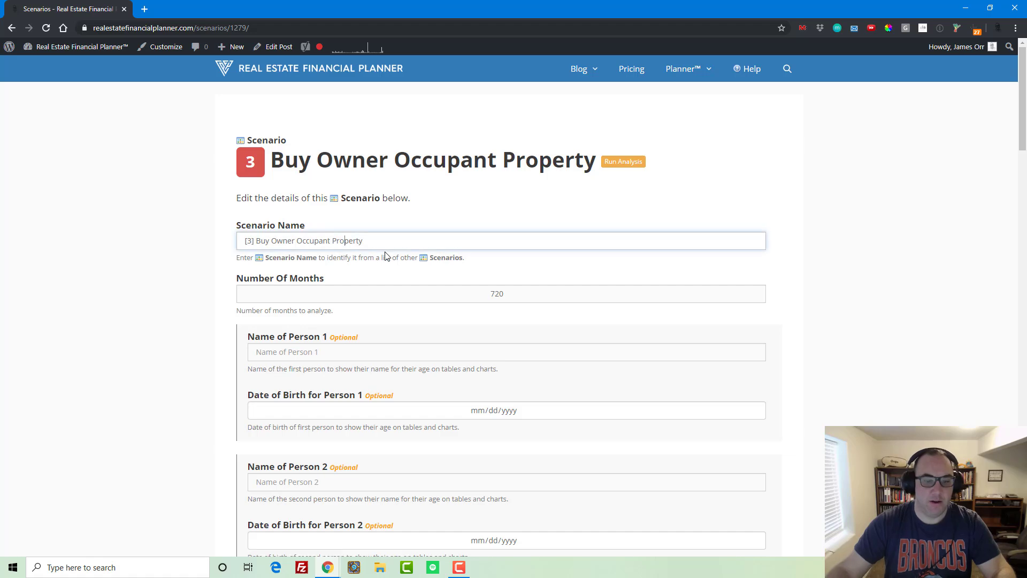
key("Home")
type("0")
key("Return")
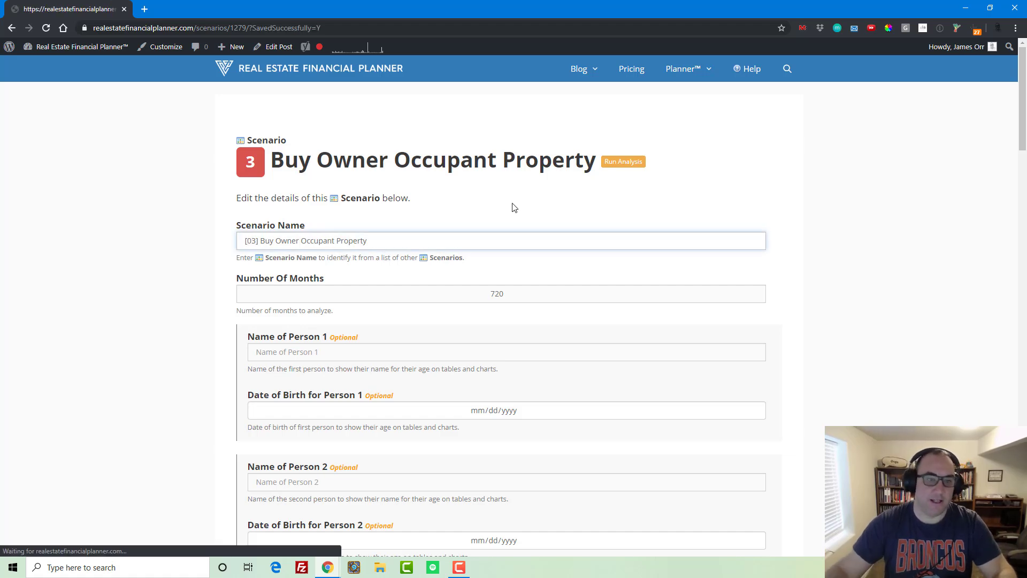
left_click(688, 96)
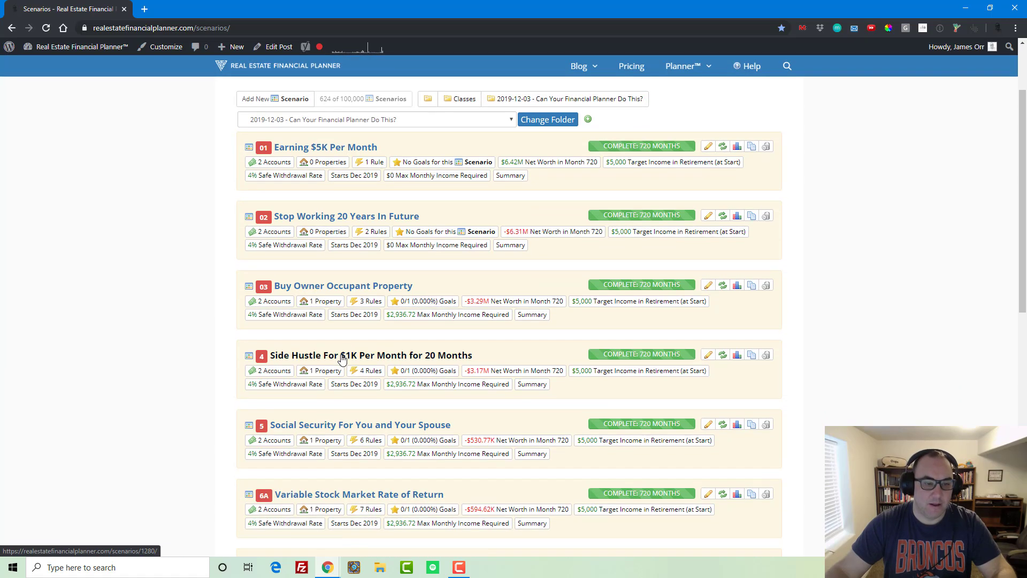
- Rename scenario 4 to "[04] Side Hustle For $1K Per Month for 20 Months", and return to the scenario list
left_click(350, 355)
left_click(350, 269)
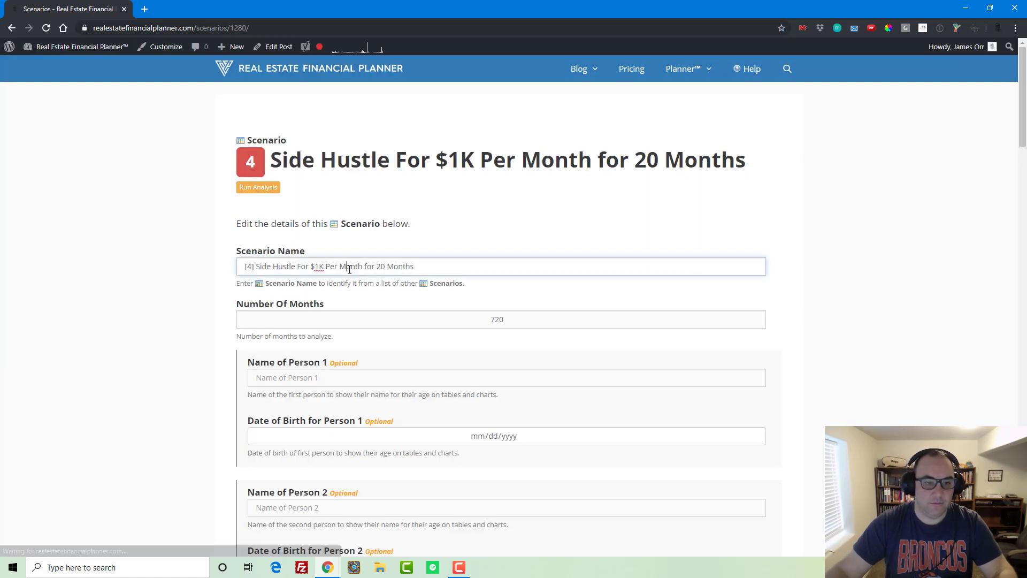
key("Home")
key("Right")
type("0")
key("Return")
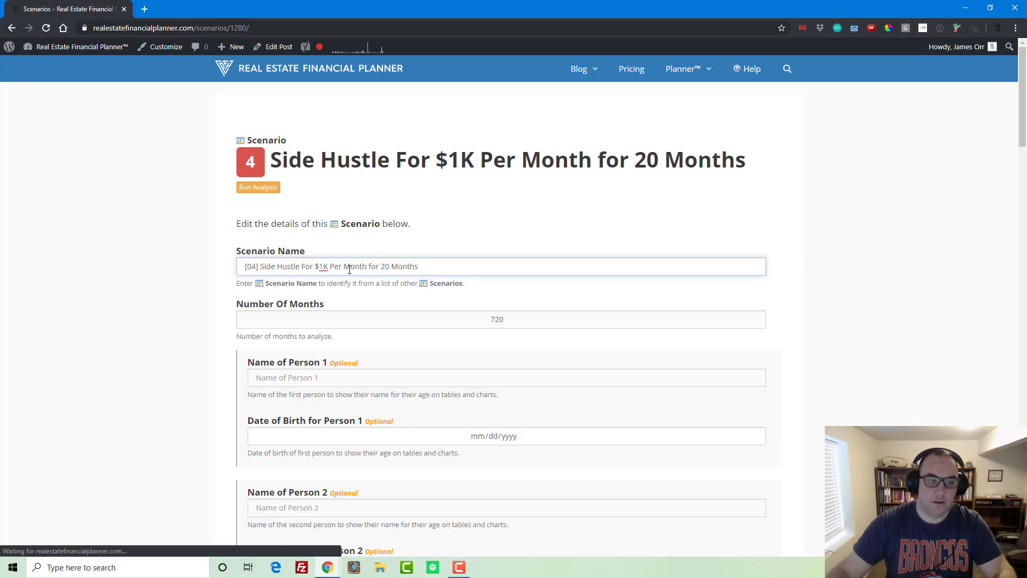
left_click(684, 98)
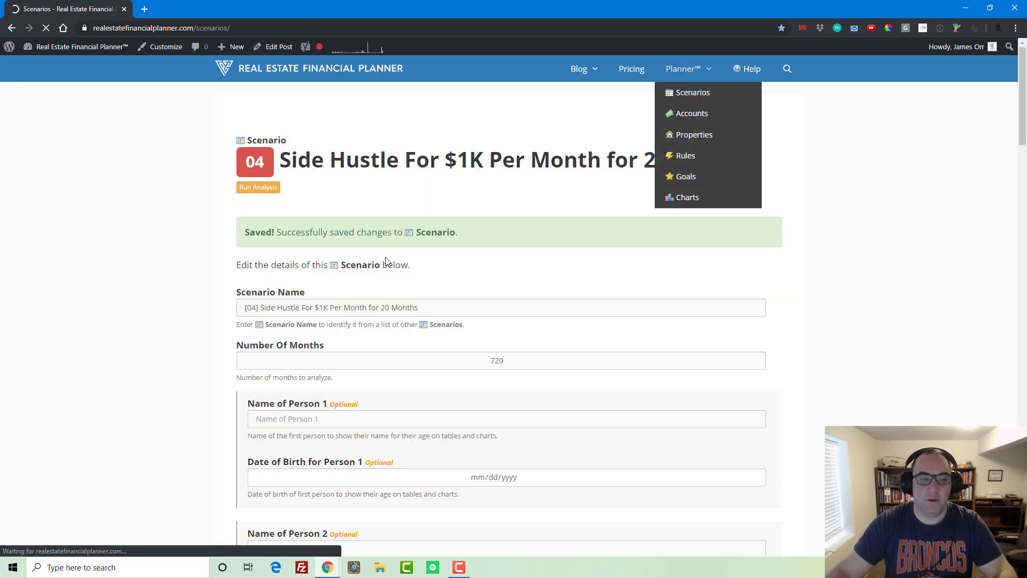
- Rename scenario 5 to "[05] Social Security For You and Your Spouse", and return to the scenario list
scroll(295, 355, "down", 4)
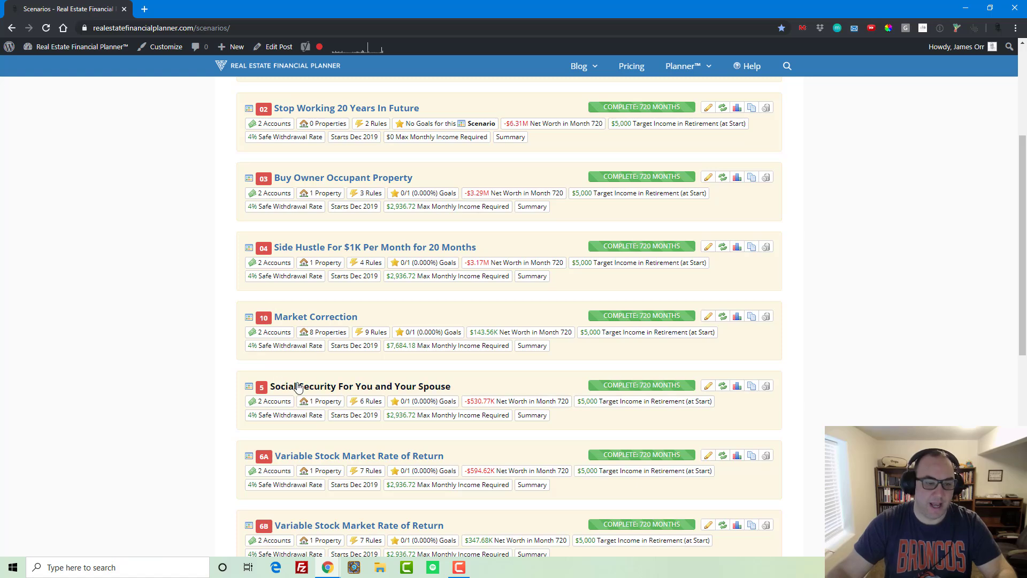
left_click(373, 385)
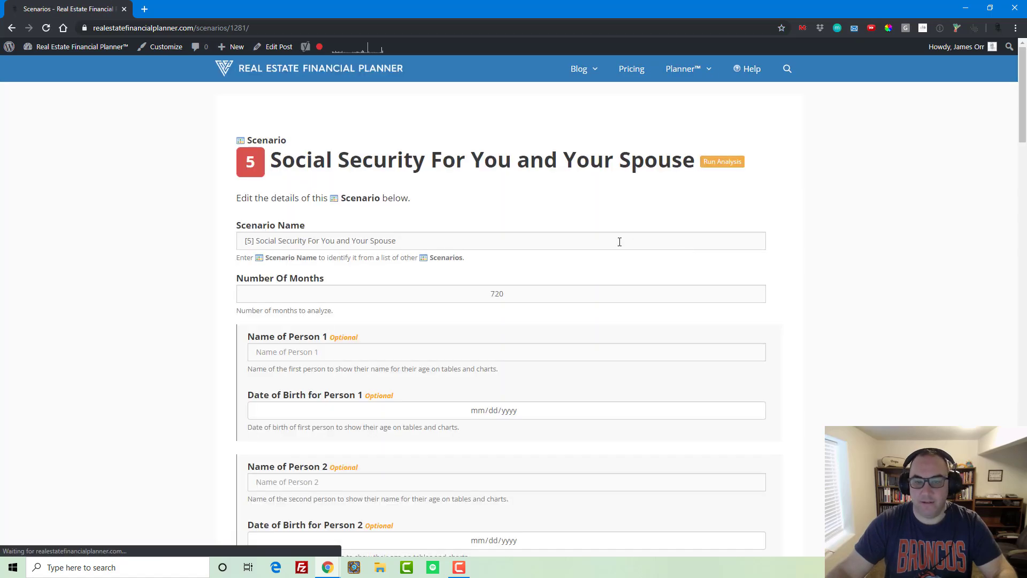
left_click(617, 242)
type("0")
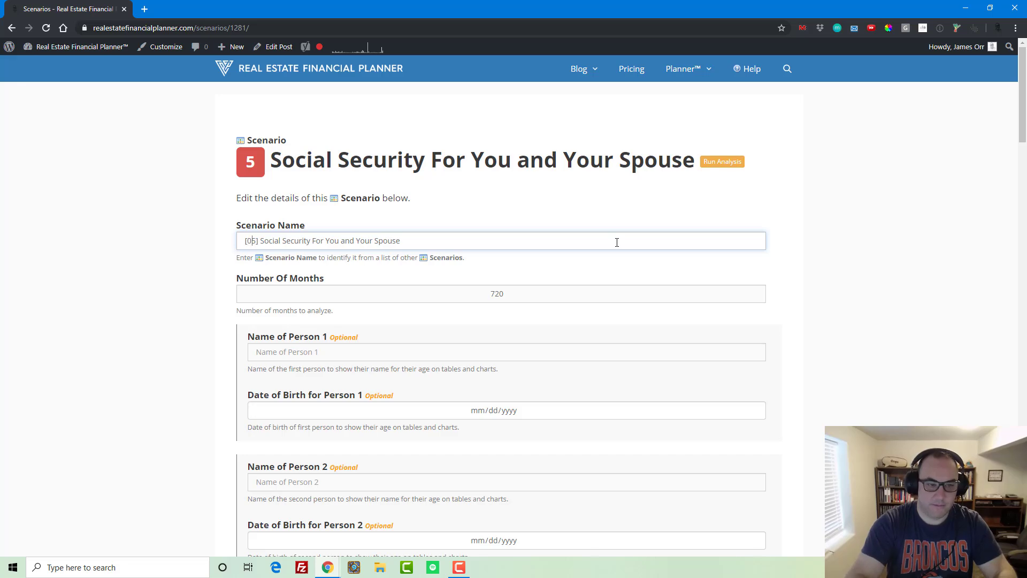
key("Return")
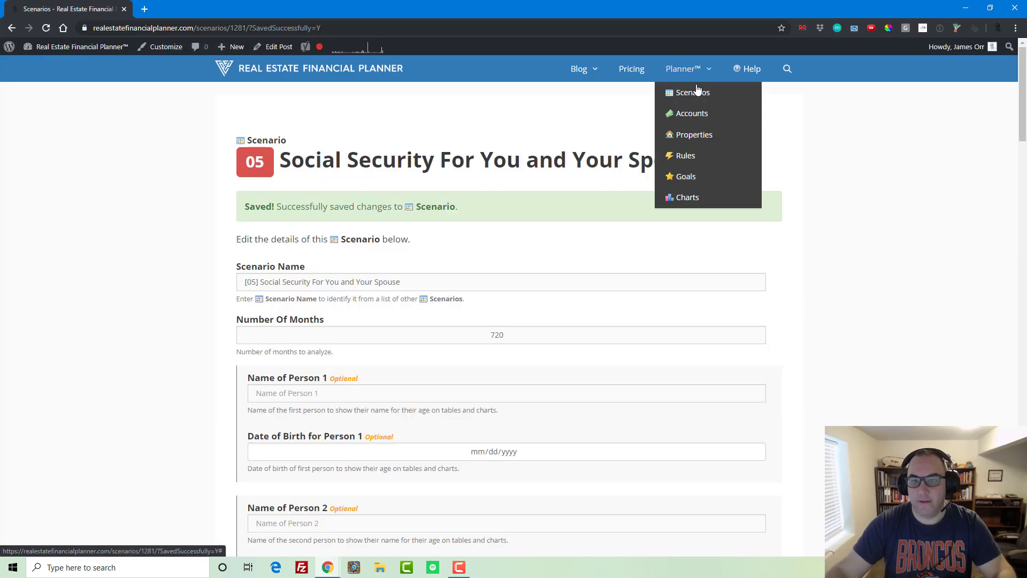
left_click(692, 93)
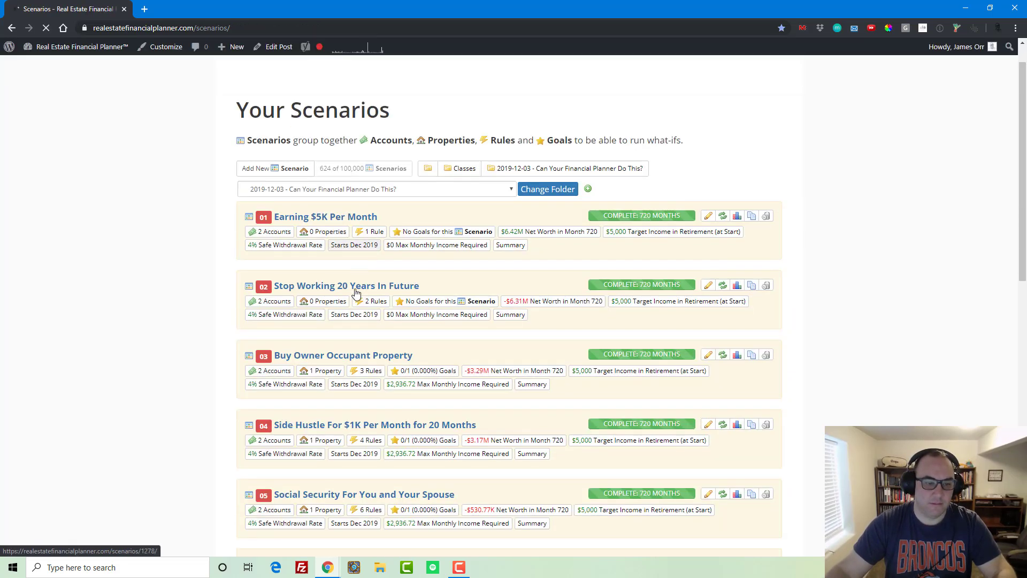
- Rename scenario 6A to "[06A] Variable Stock Market Rate of Return", and return to the scenario list
scroll(357, 291, "down", 5)
scroll(357, 299, "down", 2)
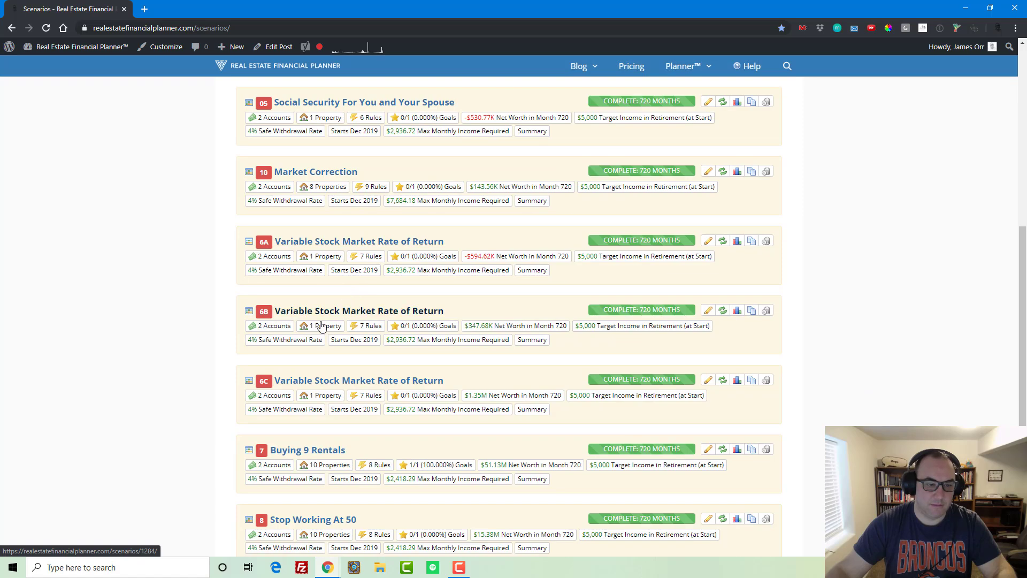
left_click(337, 244)
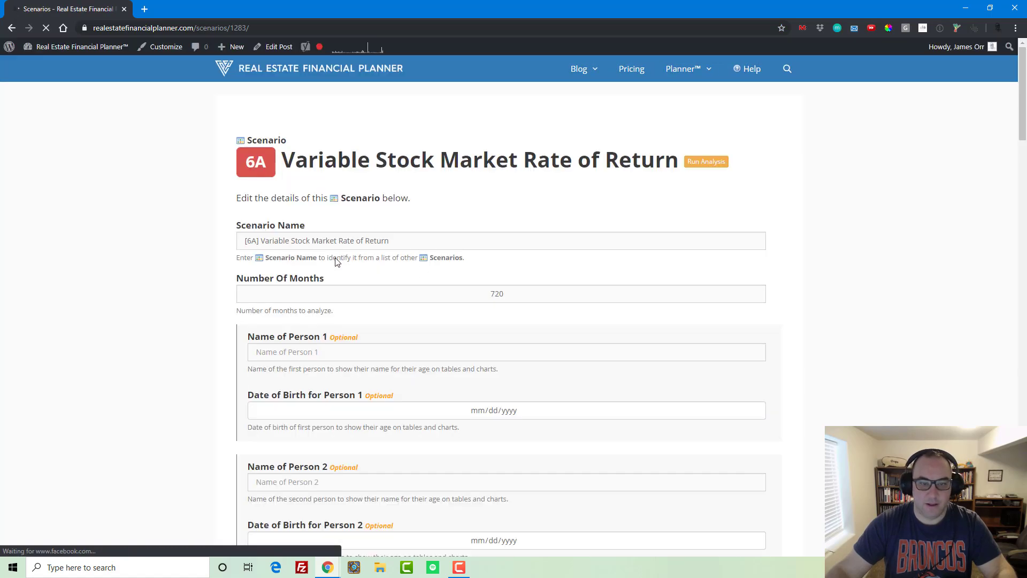
left_click(330, 242)
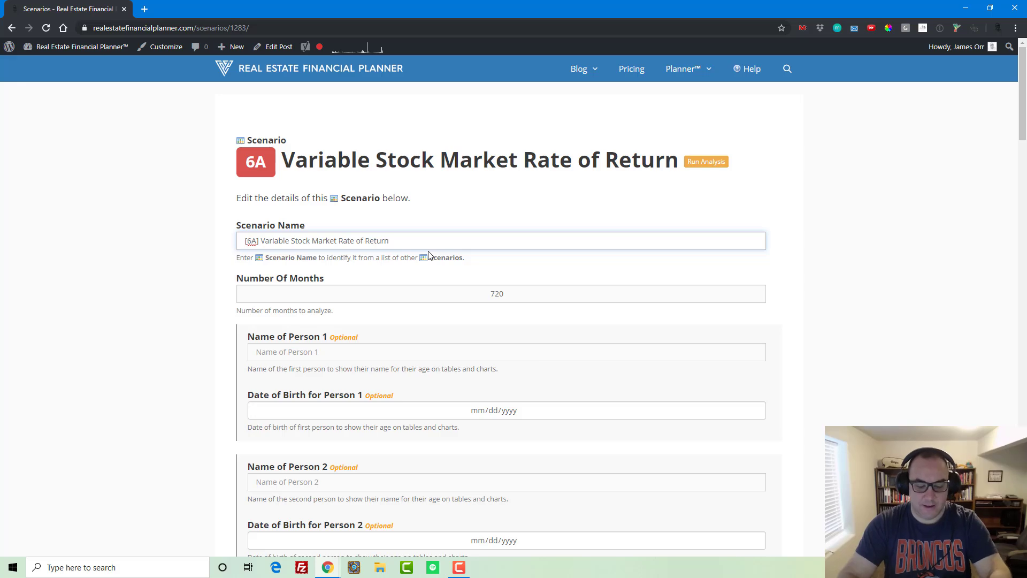
key("Return")
mouse_move(695, 75)
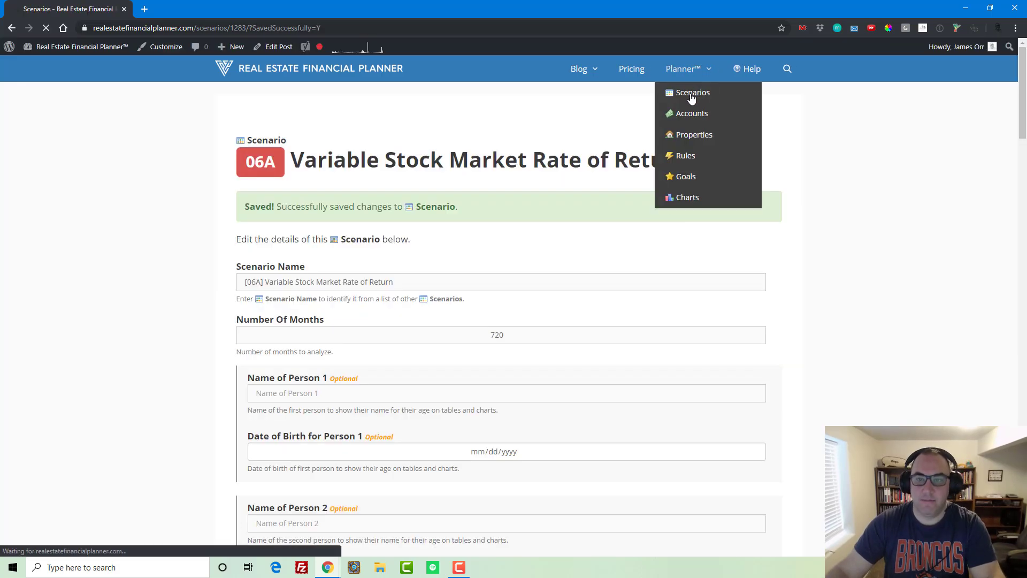
left_click(690, 94)
- Rename scenario 6B to "[06B] Variable Stock Market Rate of Return", and return to the scenario list
scroll(379, 325, "down", 10)
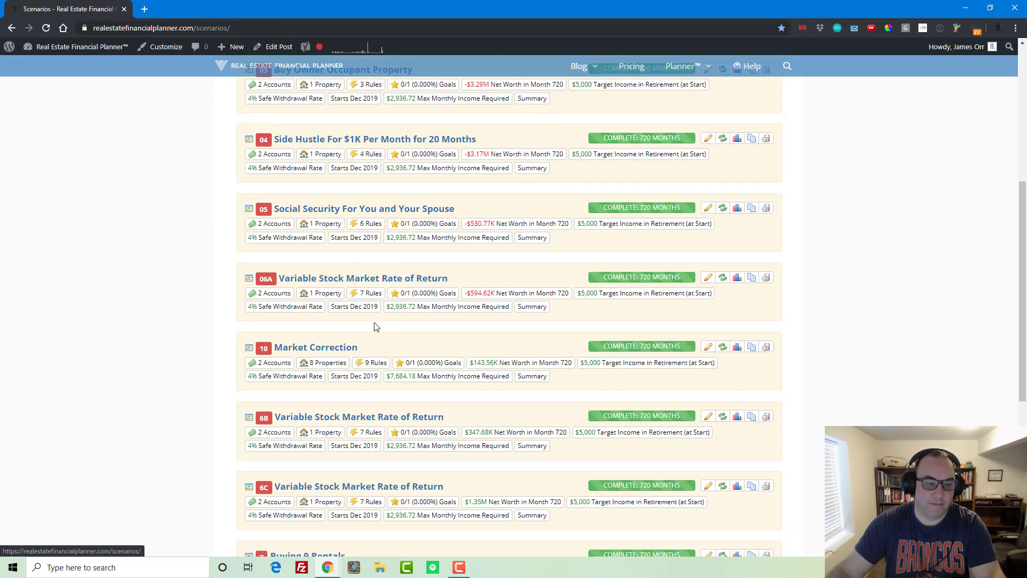
left_click(326, 258)
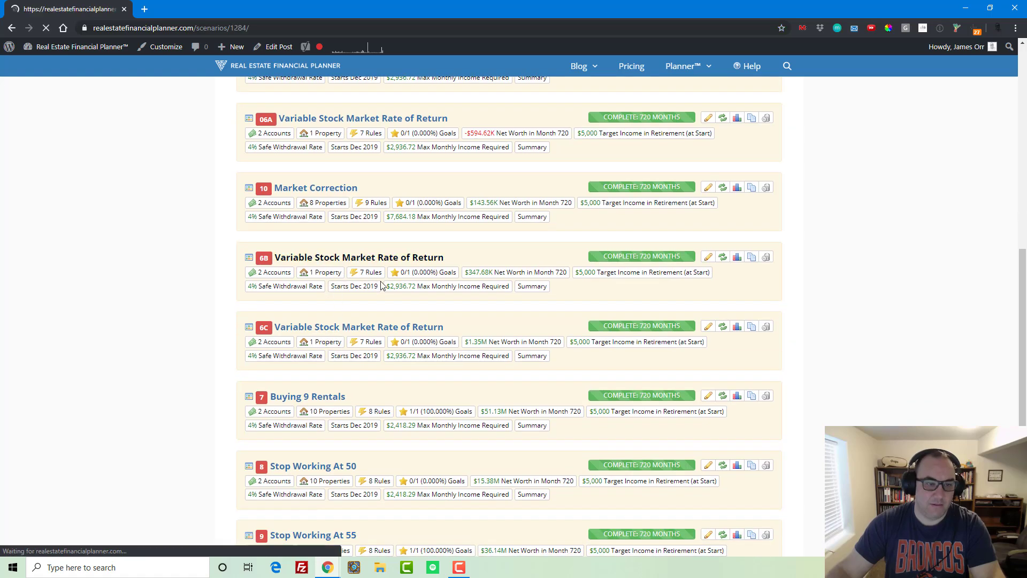
left_click(353, 246)
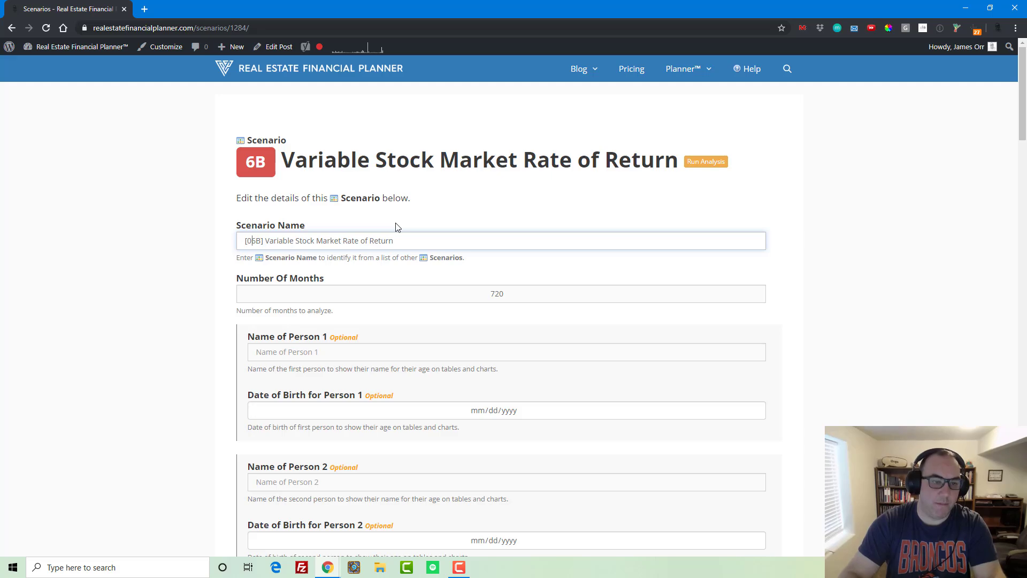
key("Return")
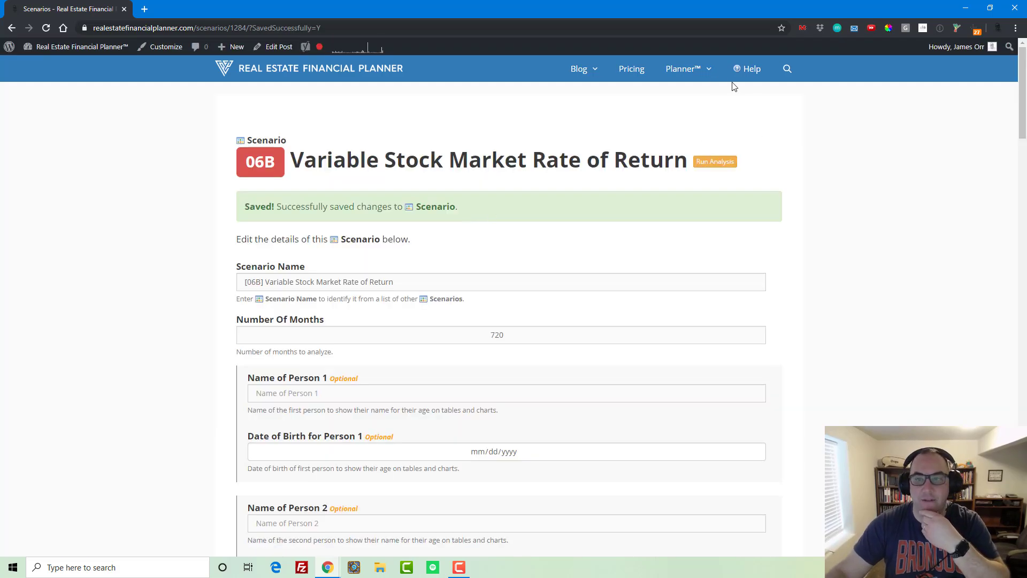
mouse_move(685, 92)
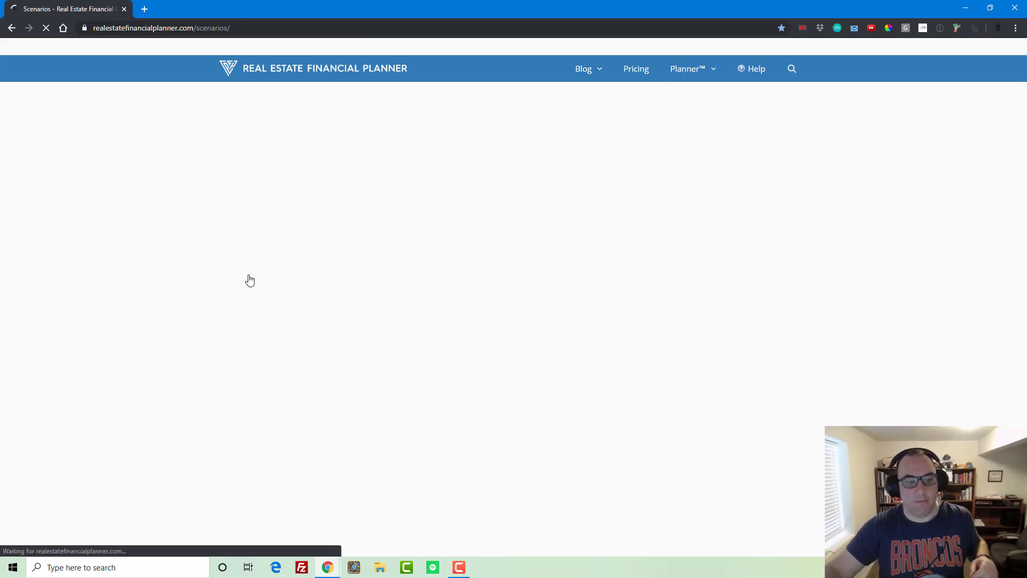
- Open the chart of the [10] Market Correction scenario in a new browser tab
scroll(270, 383, "down", 7)
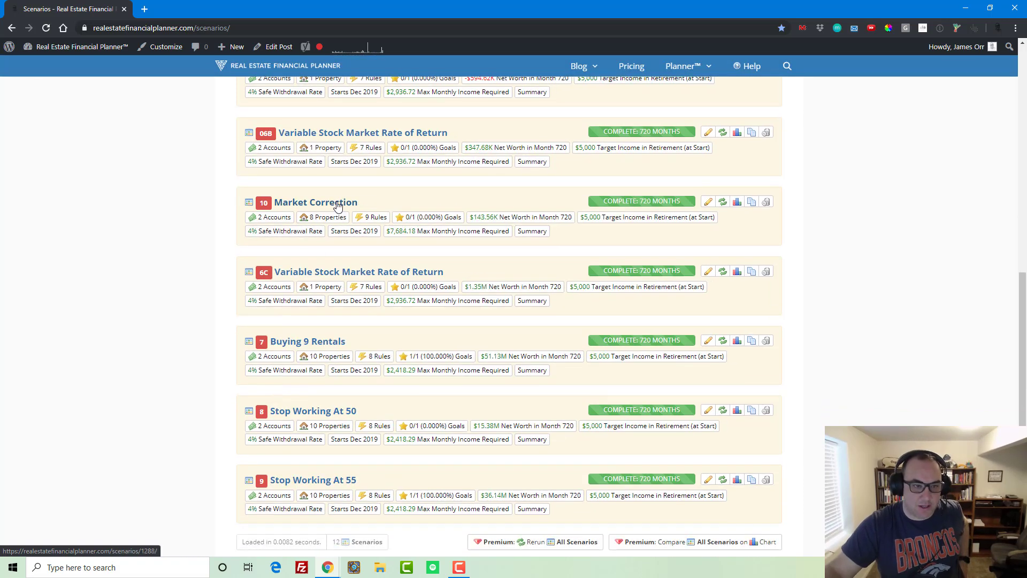
right_click(737, 202)
left_click(765, 207)
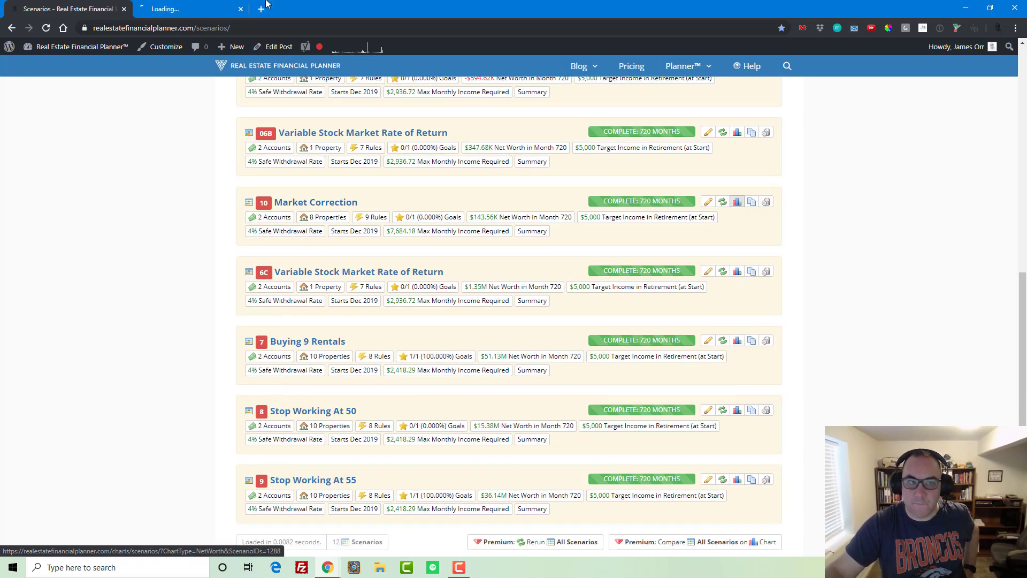
- Switch to the new chart tab and examine the net worth curve of the Market Correction scenario
left_click(177, 9)
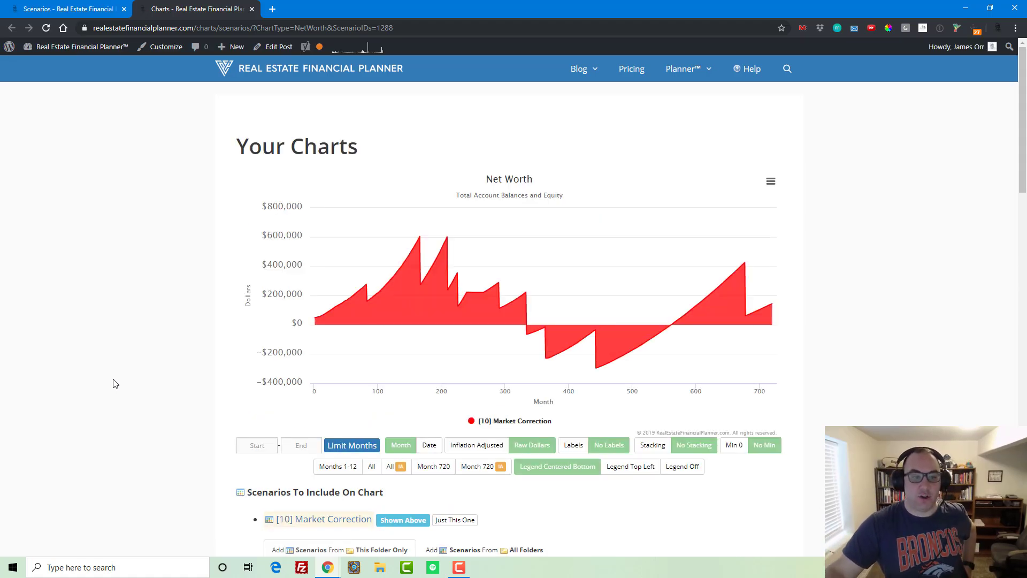
mouse_move(364, 284)
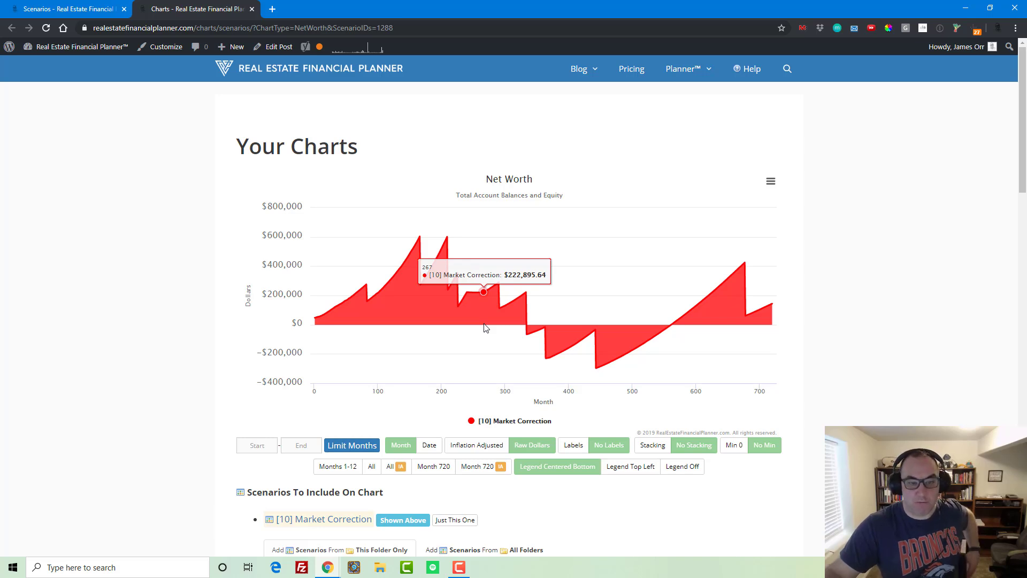
- Return to the scenario list and make a copy of the [10] Market Correction scenario
mouse_move(687, 69)
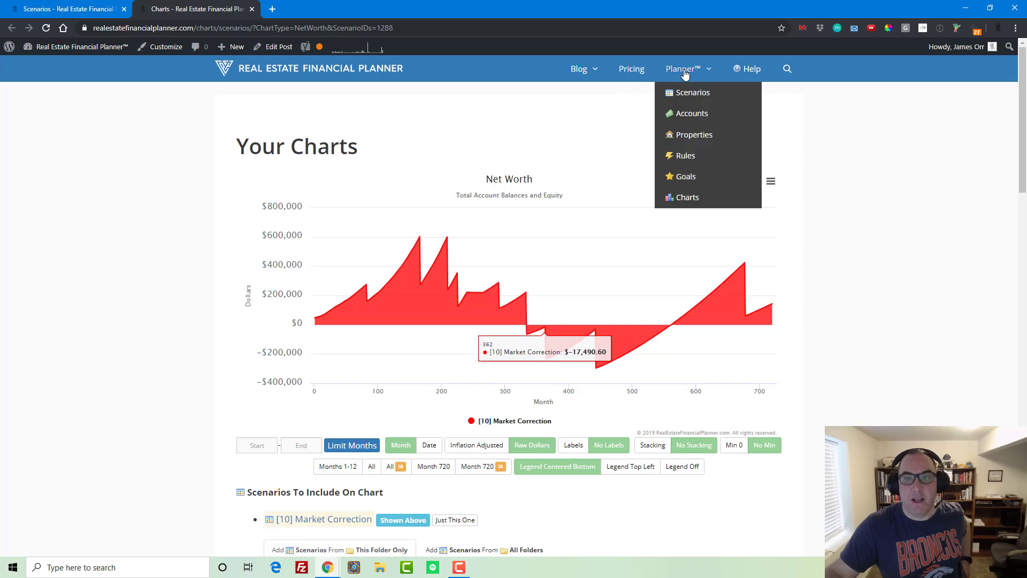
left_click(690, 92)
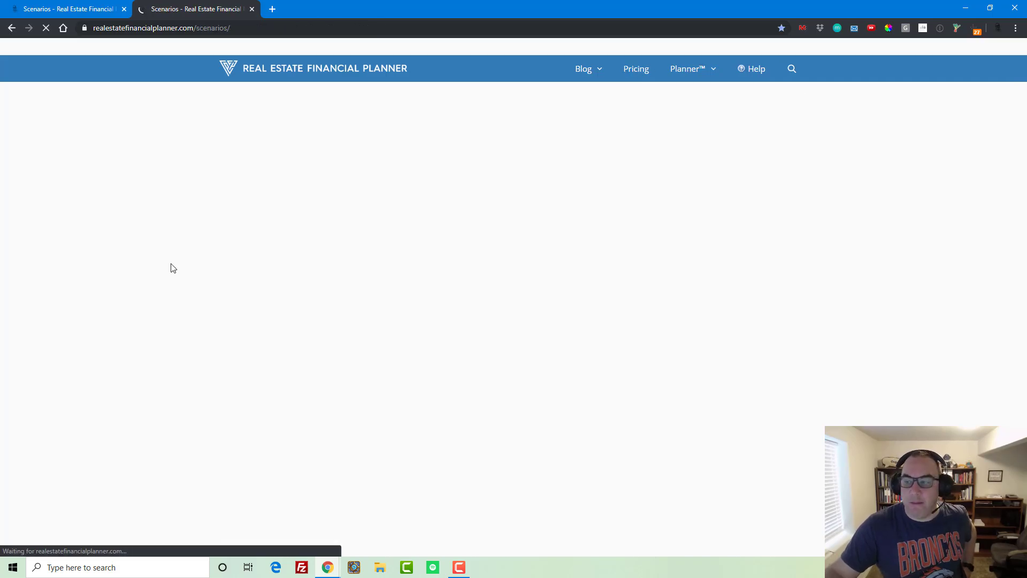
scroll(179, 269, "down", 1)
scroll(179, 269, "down", 10)
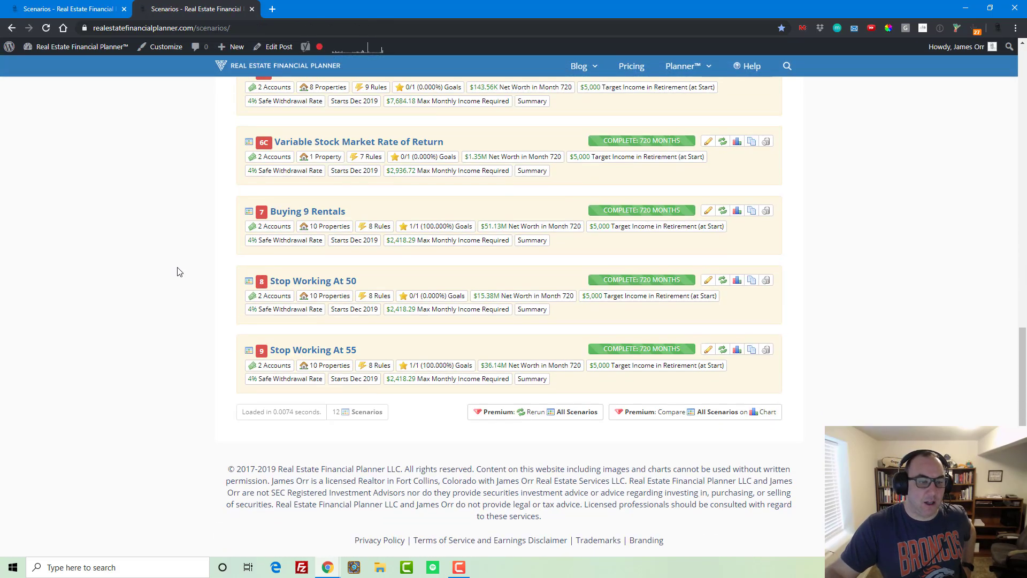
scroll(179, 272, "up", 8)
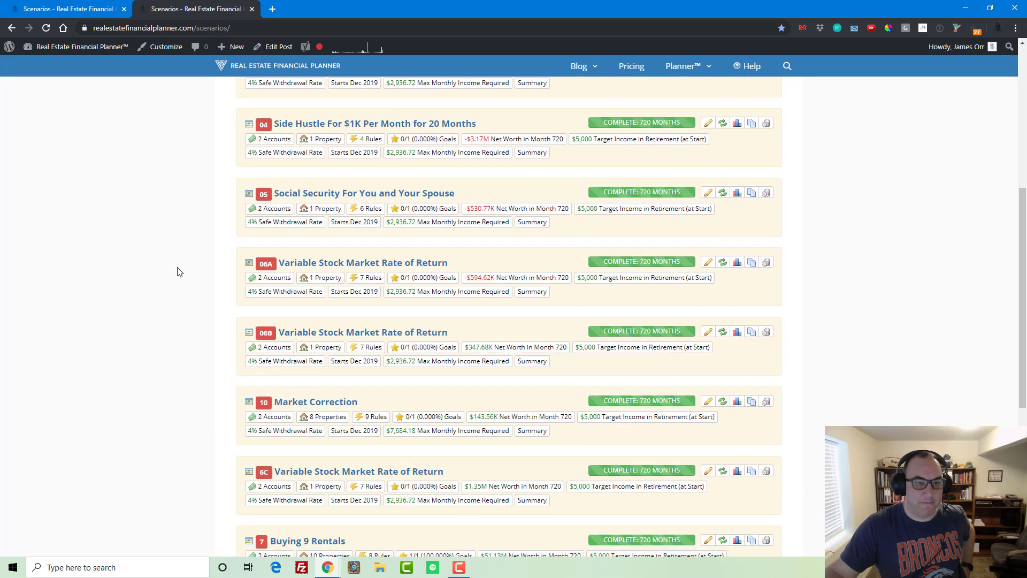
scroll(179, 272, "up", 5)
scroll(179, 272, "down", 12)
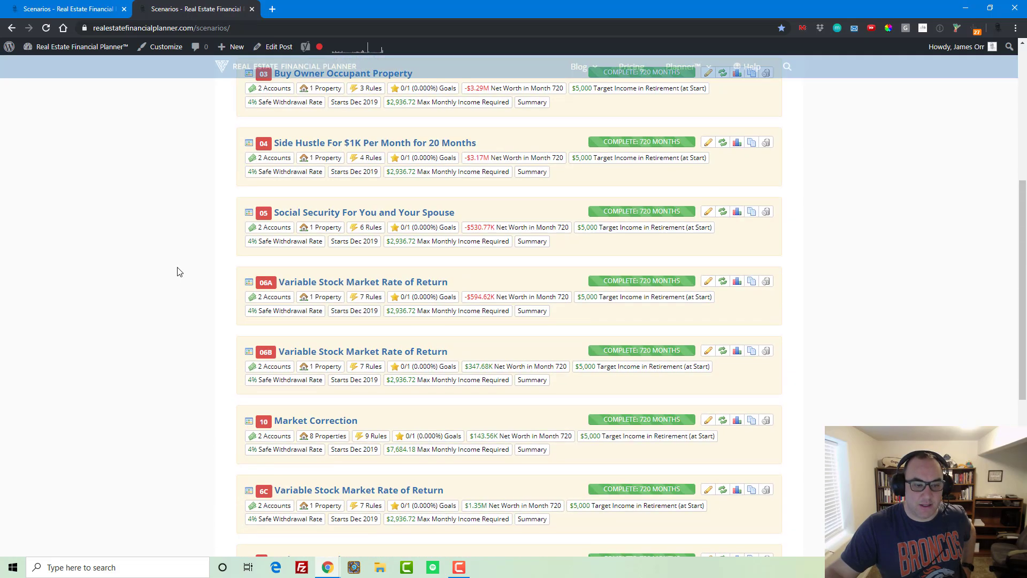
scroll(348, 281, "up", 4)
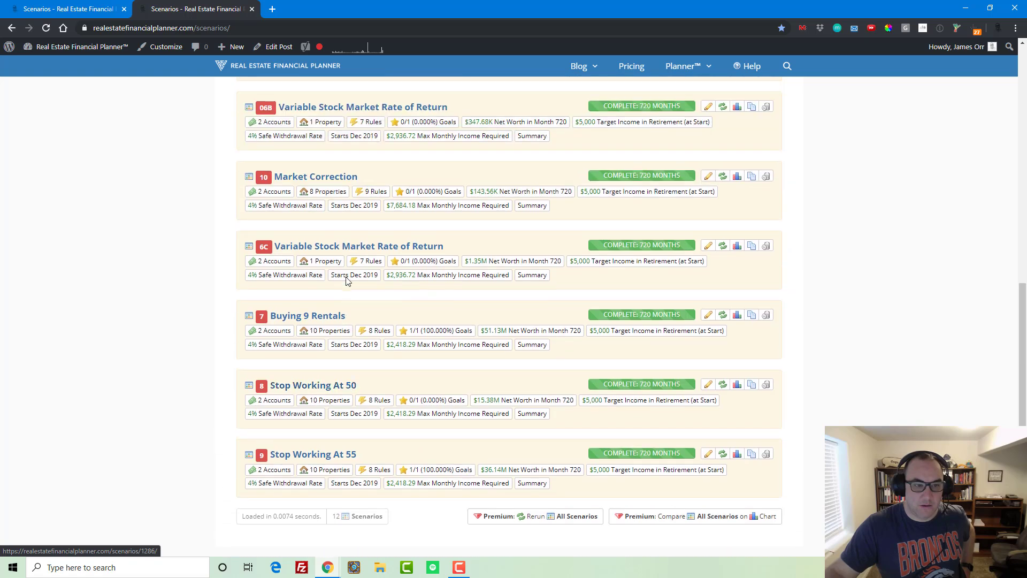
left_click(751, 285)
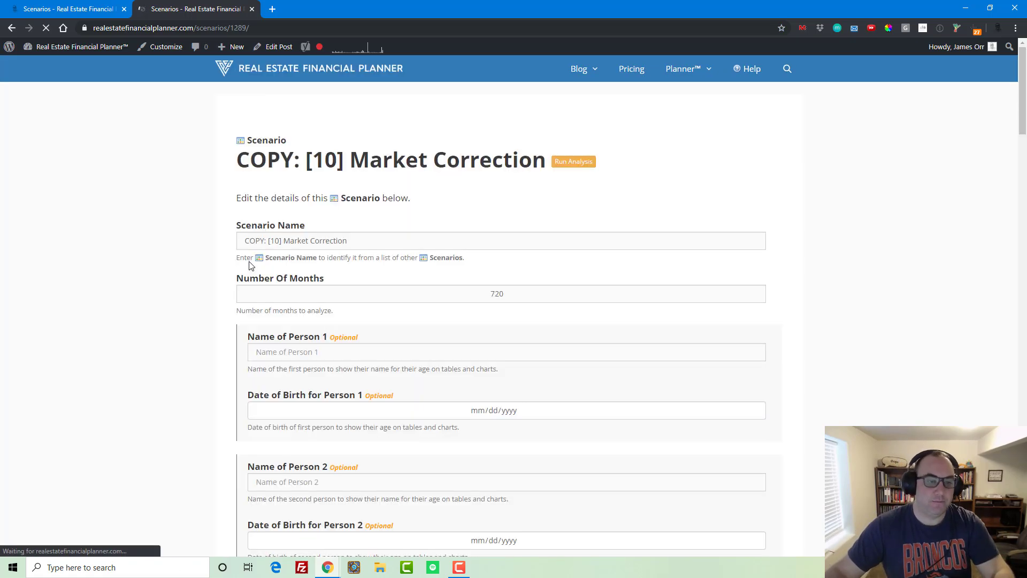
- Rename the copied scenario to "[11] More Realistic IMO Market Corrections" and save it
left_click_drag(269, 242, 53, 188)
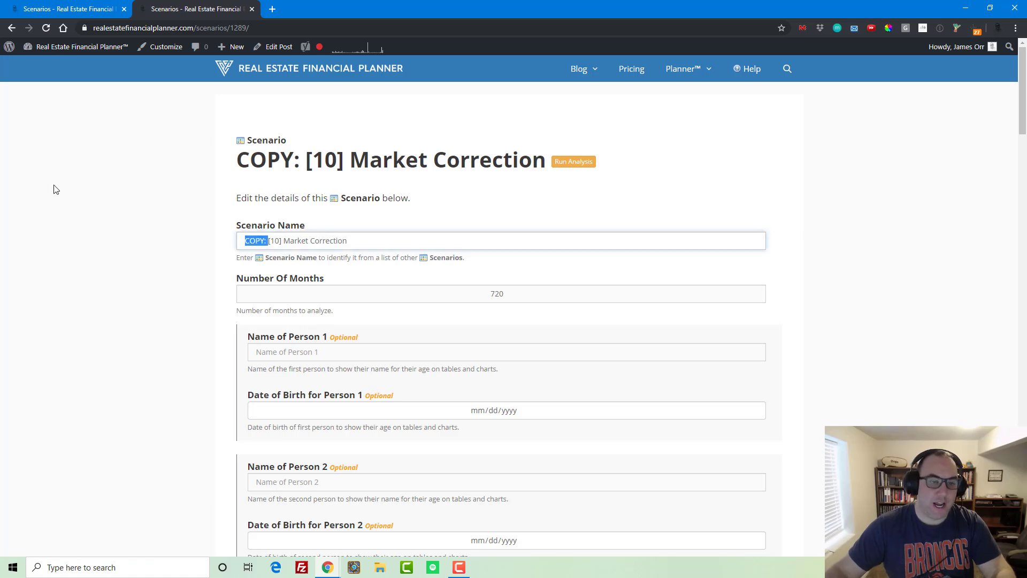
key("BackSpace")
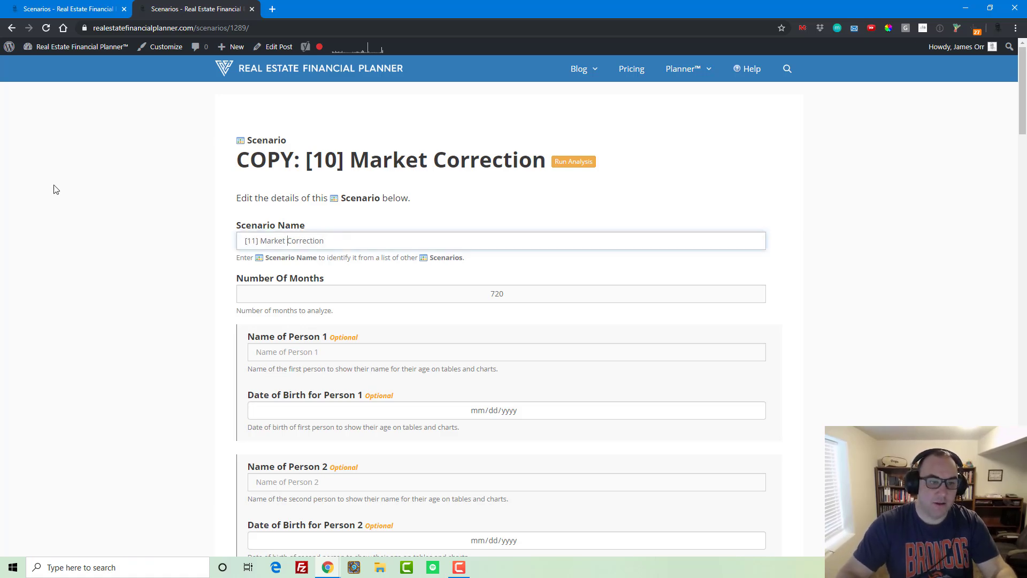
type("More Realistic IMO")
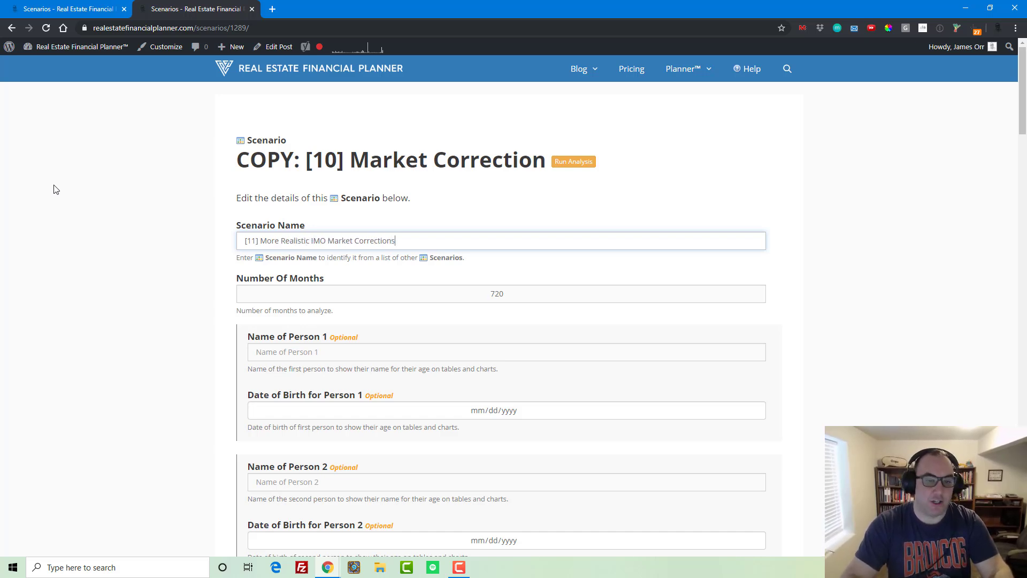
key("Return")
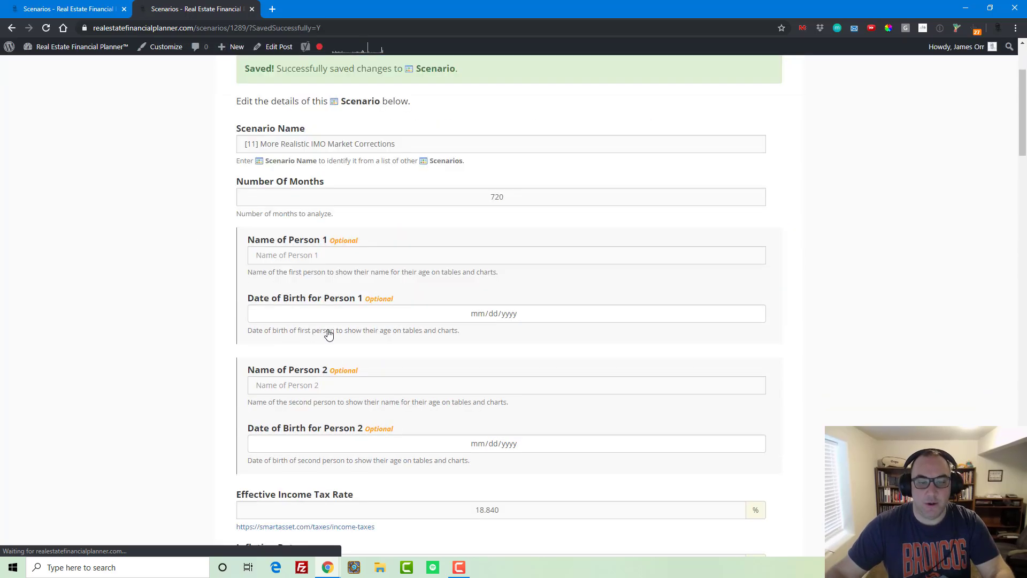
- Try to exclude both typical properties (20% DP and 5% DP) from scenario 11's Market Correction rule and save it
scroll(328, 335, "down", 20)
scroll(317, 353, "down", 7)
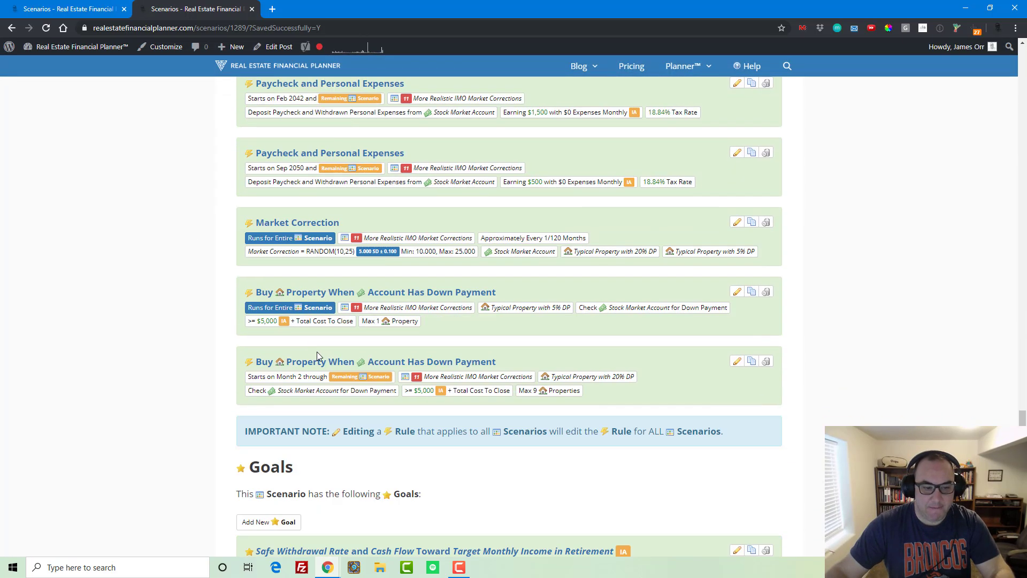
left_click(298, 215)
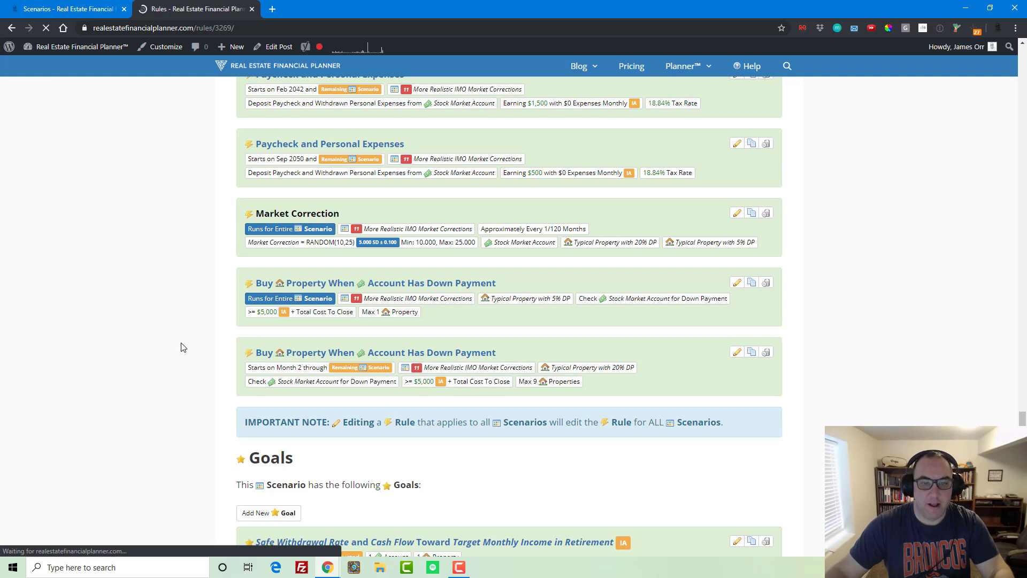
scroll(181, 347, "down", 7)
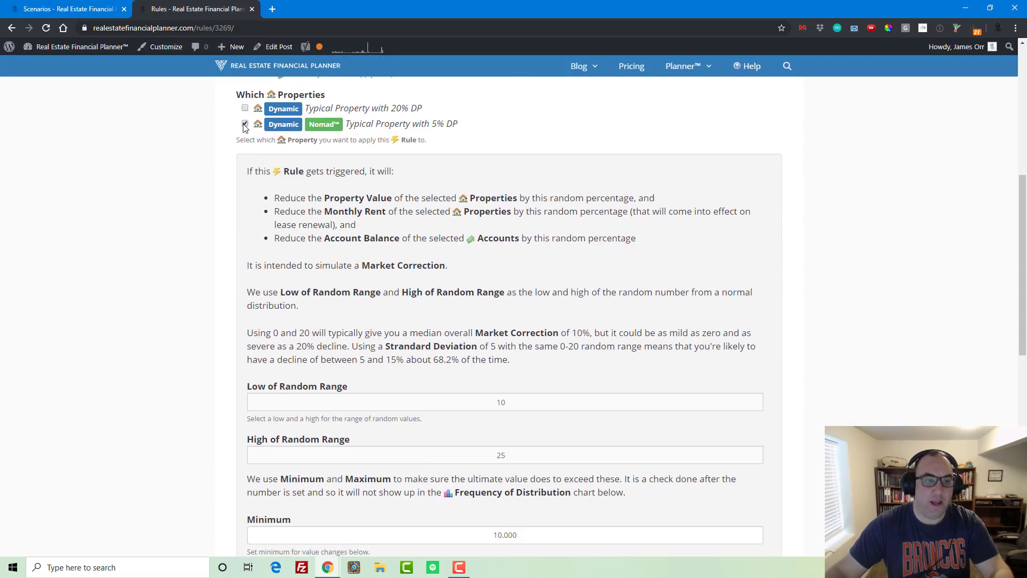
scroll(186, 238, "up", 5)
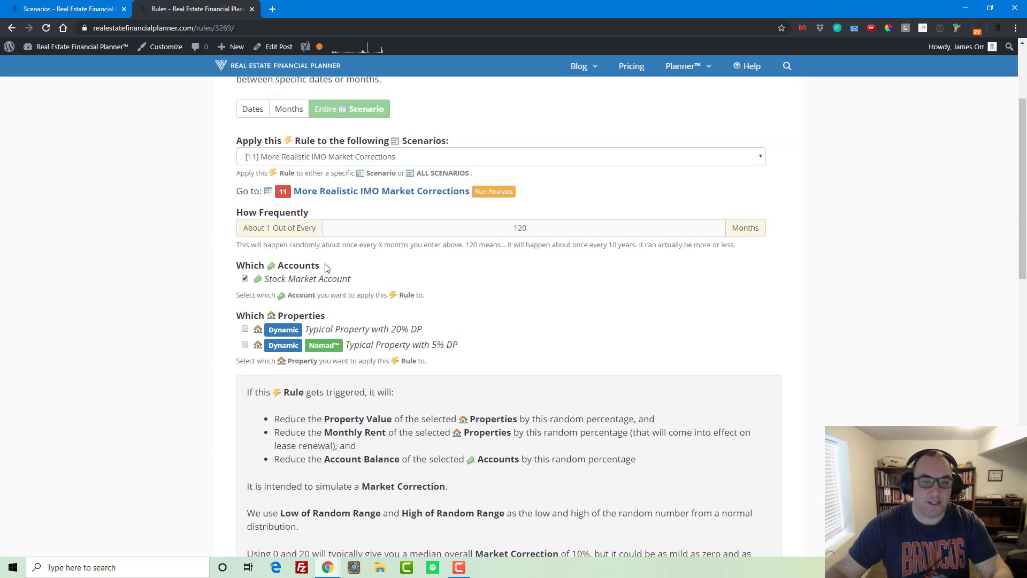
scroll(514, 275, "down", 9)
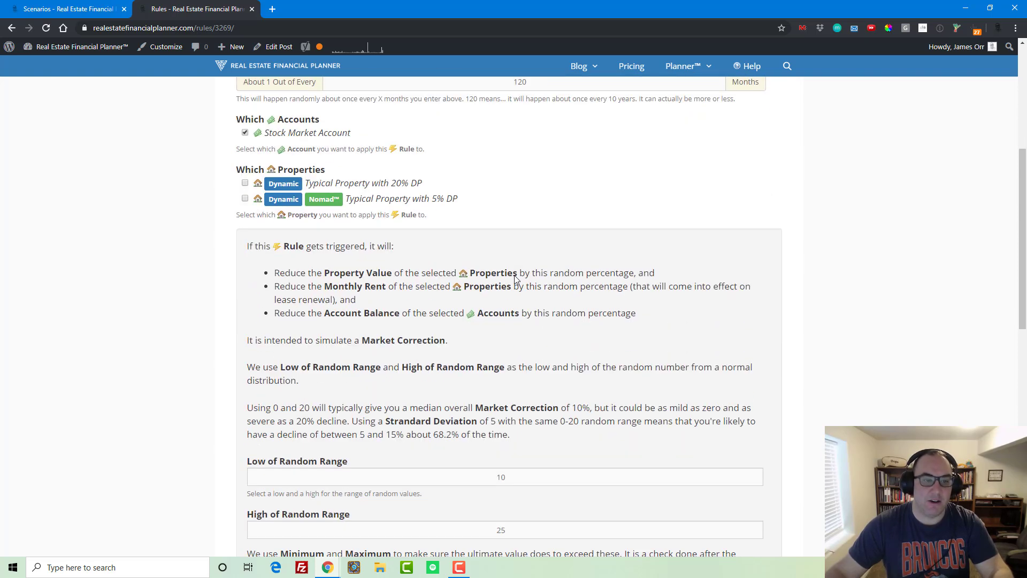
scroll(468, 324, "down", 3)
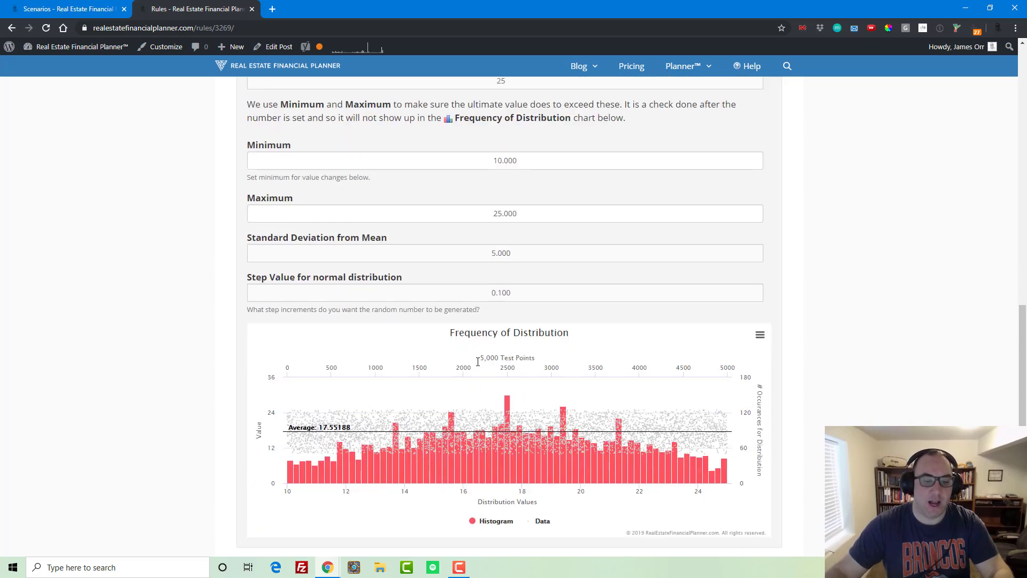
scroll(476, 369, "down", 3)
left_click(502, 391)
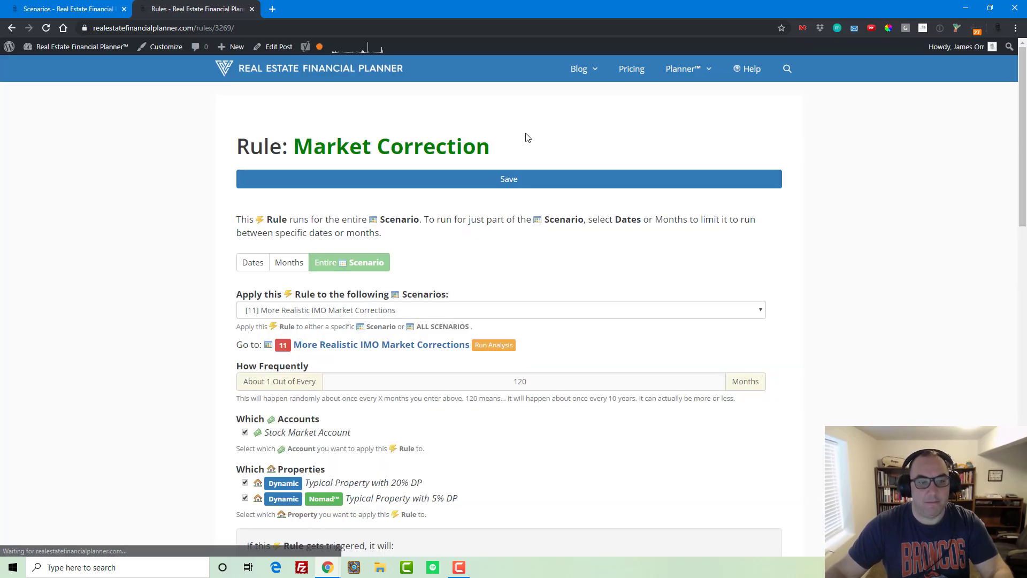
- Go back to the More Realistic IMO Market Corrections scenario and duplicate its Market Correction rule
left_click(377, 346)
scroll(203, 274, "down", 4)
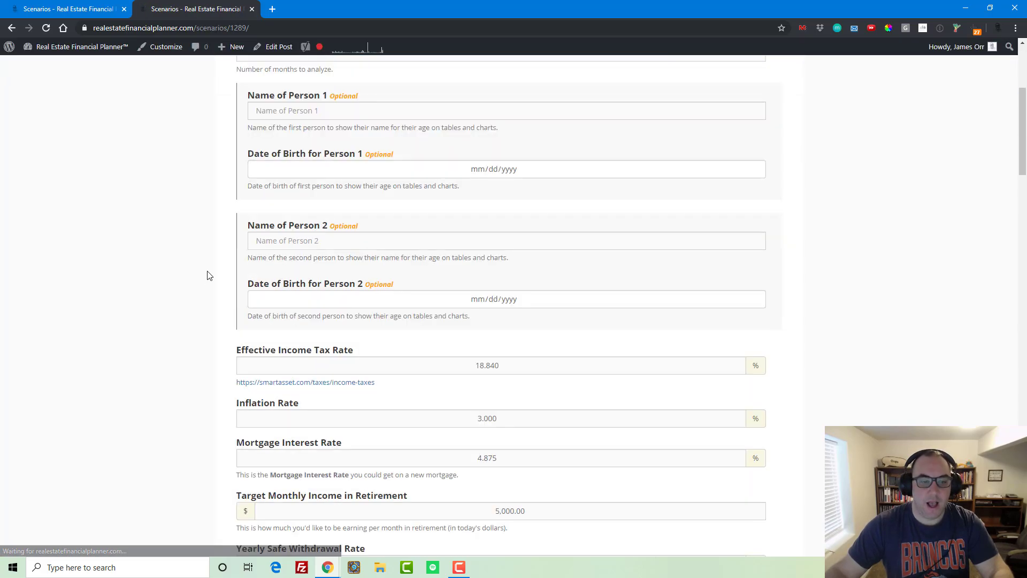
scroll(207, 277, "down", 15)
scroll(203, 284, "down", 10)
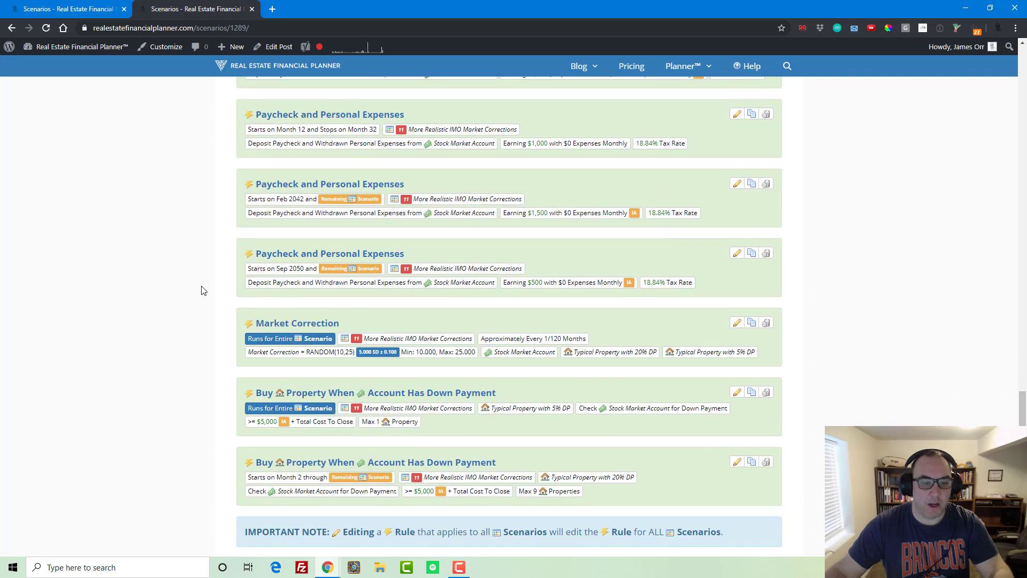
scroll(418, 298, "up", 4)
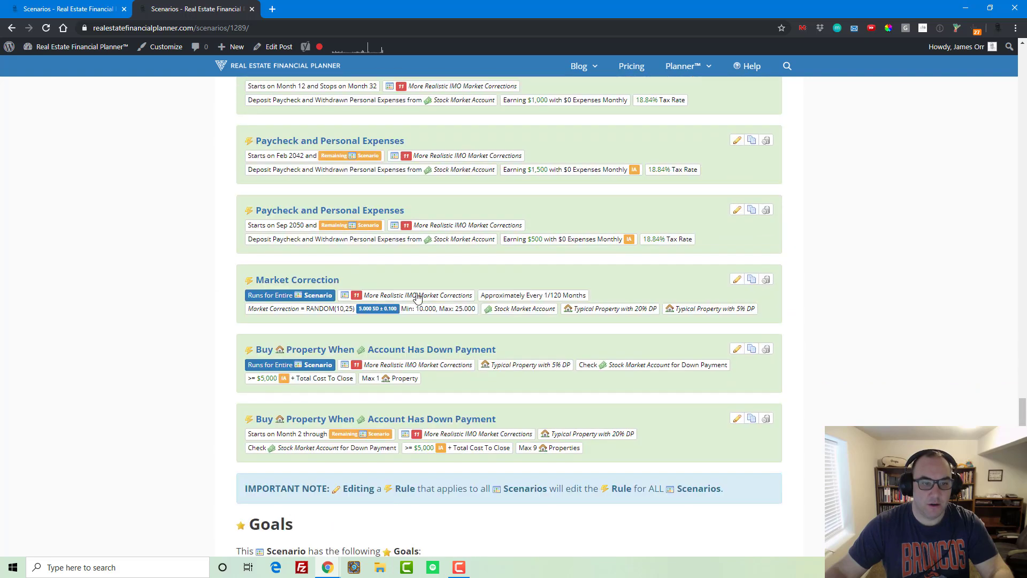
left_click(751, 279)
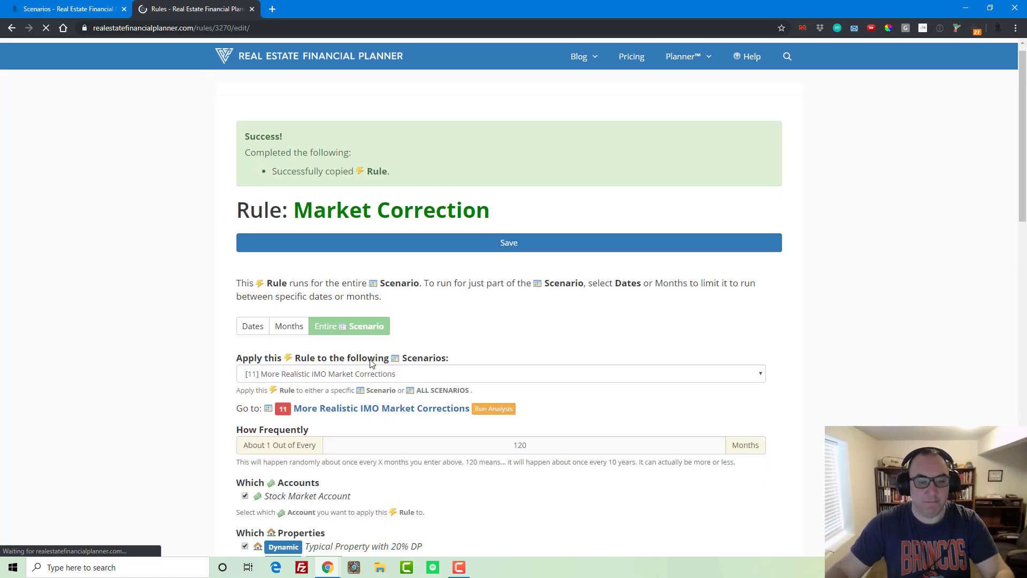
- Exclude the Stock Market Account from the copied Market Correction rule so that it applies only to the two typical properties
scroll(481, 347, "down", 2)
scroll(506, 362, "down", 4)
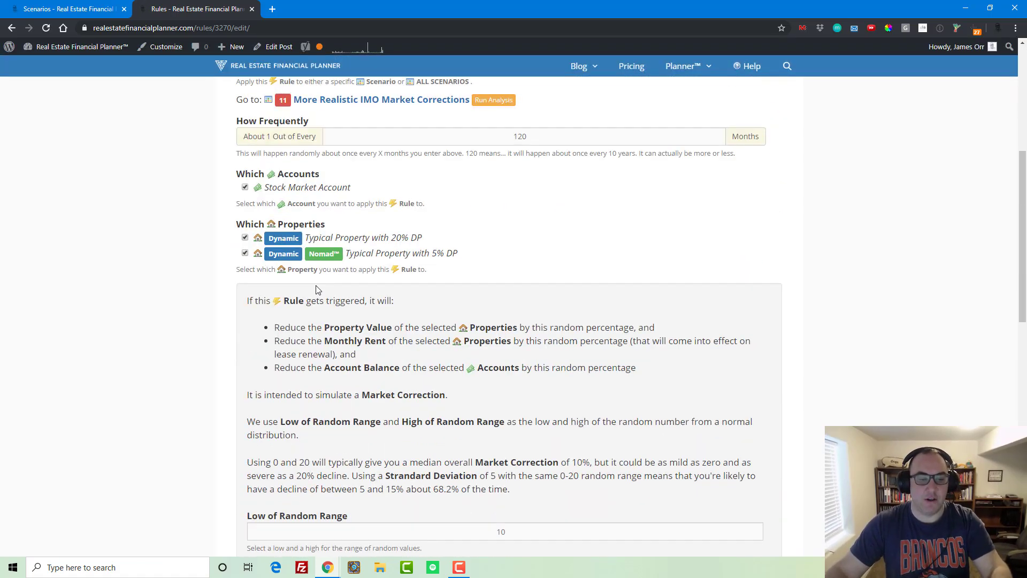
scroll(412, 267, "up", 4)
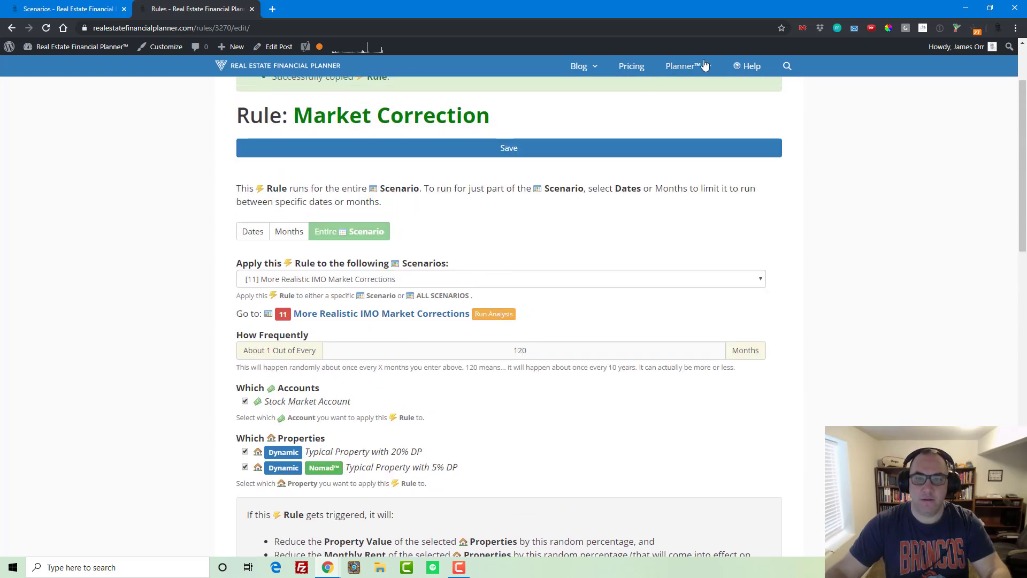
mouse_move(705, 64)
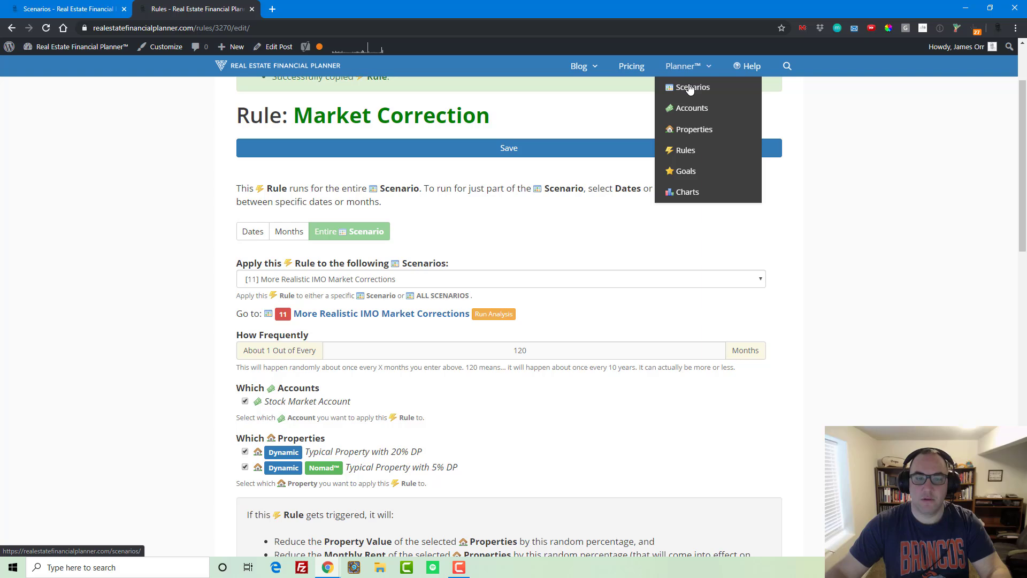
scroll(502, 230, "down", 3)
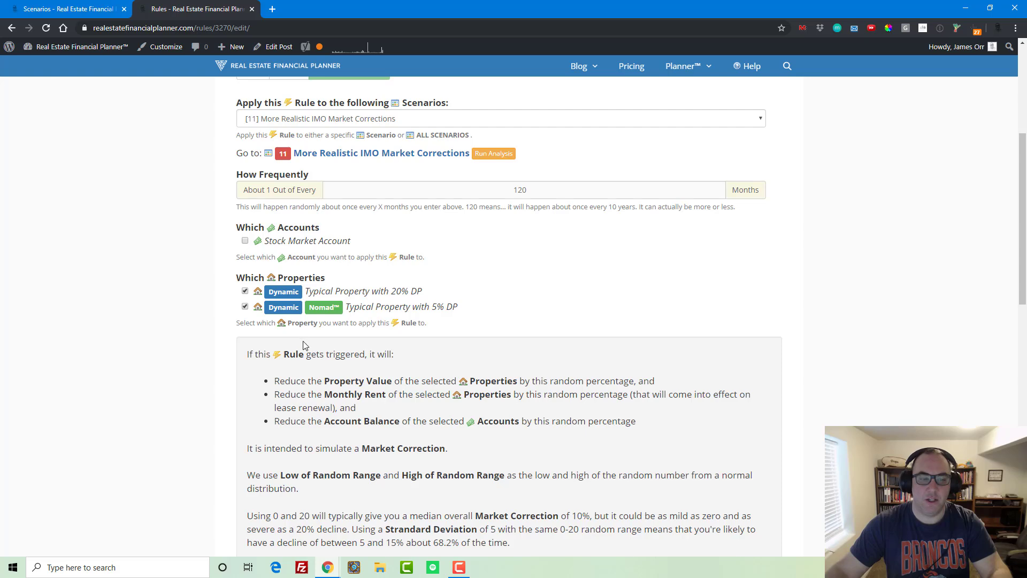
- Set the copied rule's random range to 0 low and 10 high, with a minimum of 0 and a maximum of 10
scroll(304, 345, "down", 2)
scroll(422, 337, "down", 6)
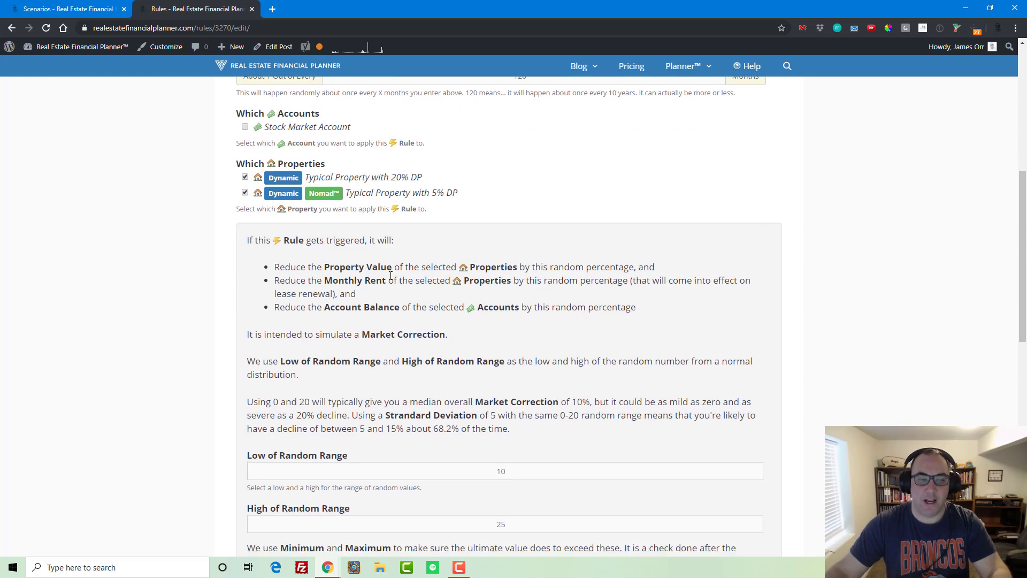
double_click(397, 159)
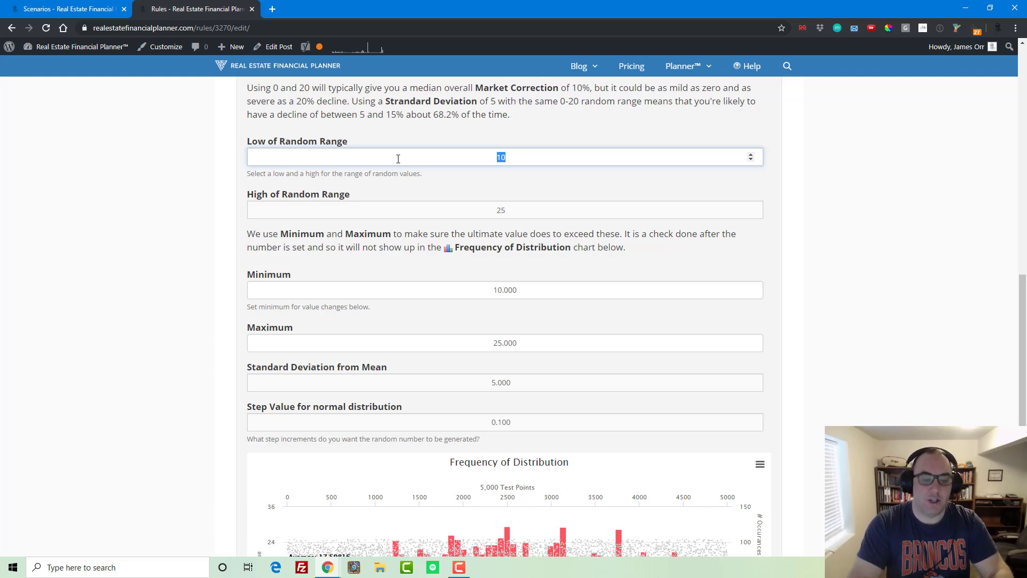
key("Tab")
type("10")
key("Tab")
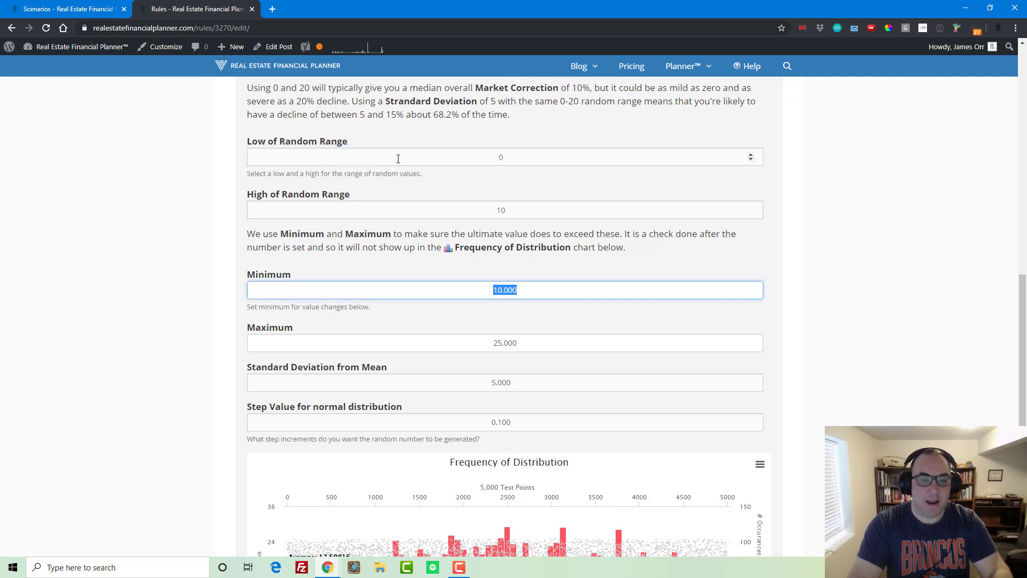
type("0")
key("Tab")
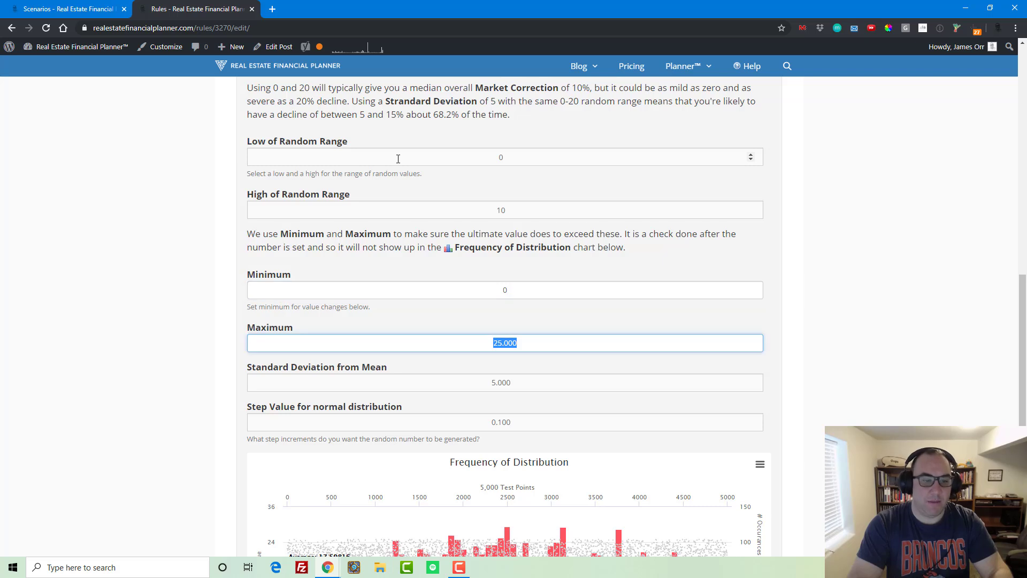
type("10")
key("Tab")
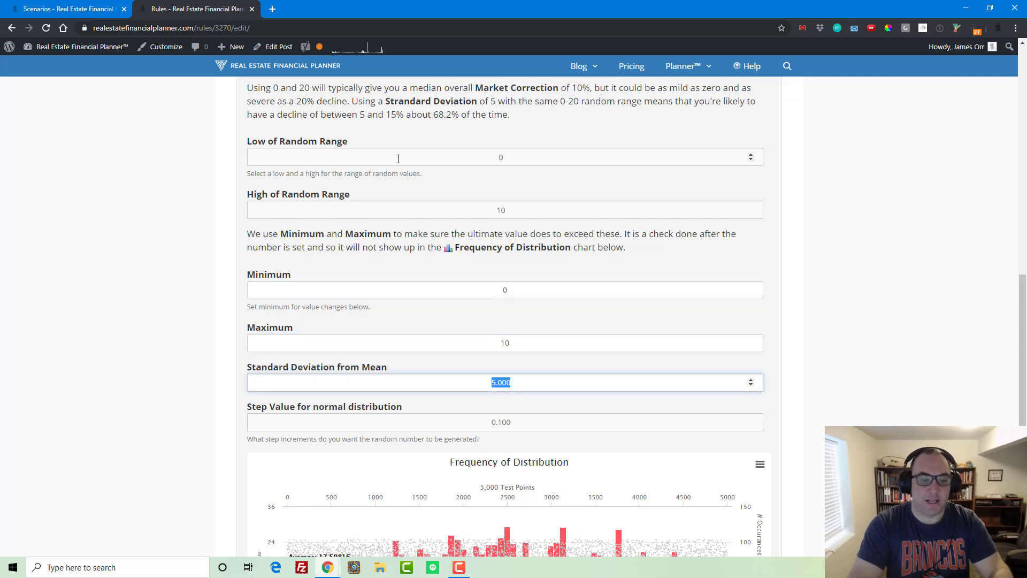
- Set the copied rule's standard deviation from mean to 2
type("3")
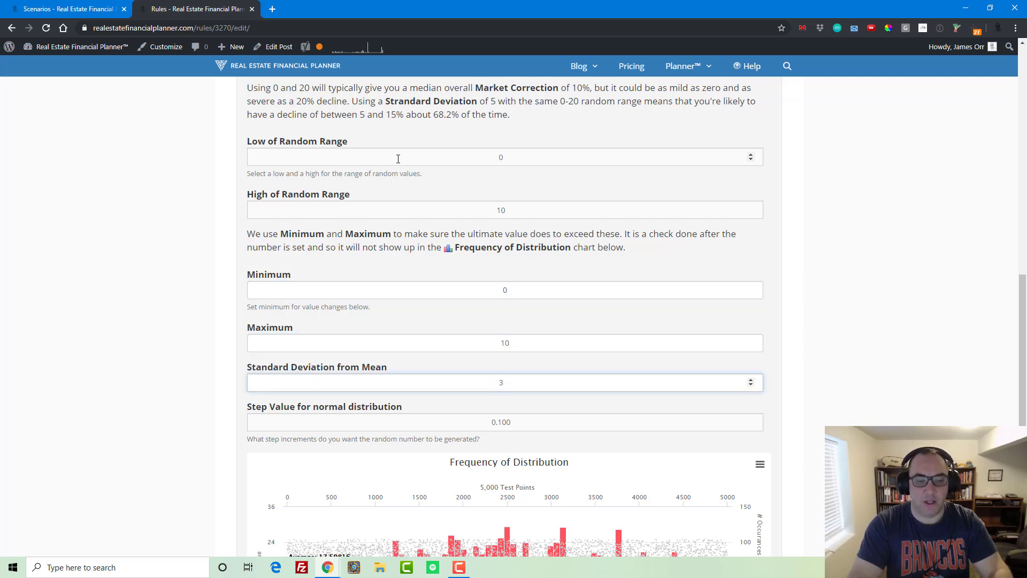
key("BackSpace")
type("2")
key("Tab")
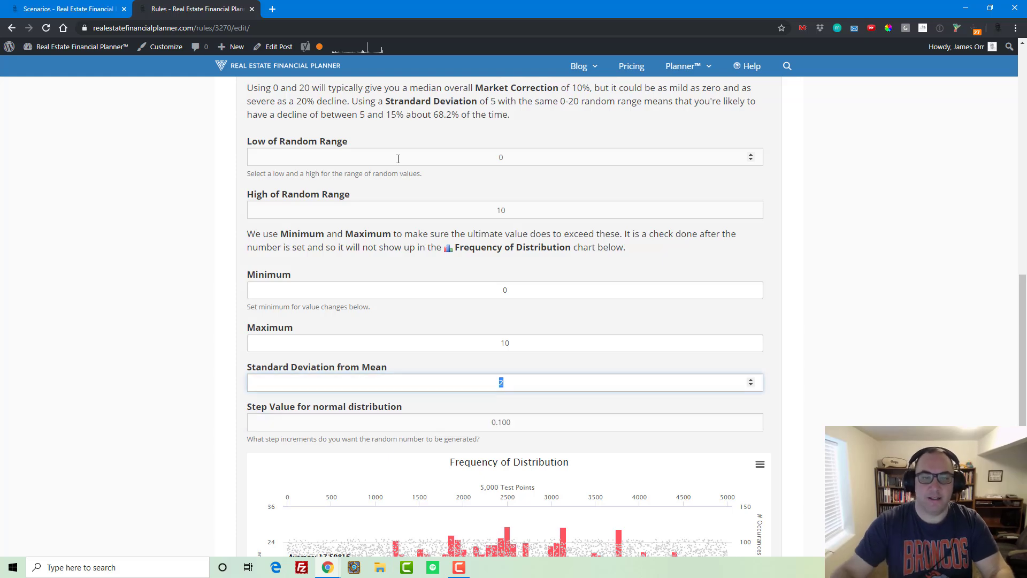
- Save the copied Market Correction rule with its new random range and standard deviation
scroll(406, 164, "up", 5)
scroll(460, 225, "up", 3)
scroll(458, 235, "down", 10)
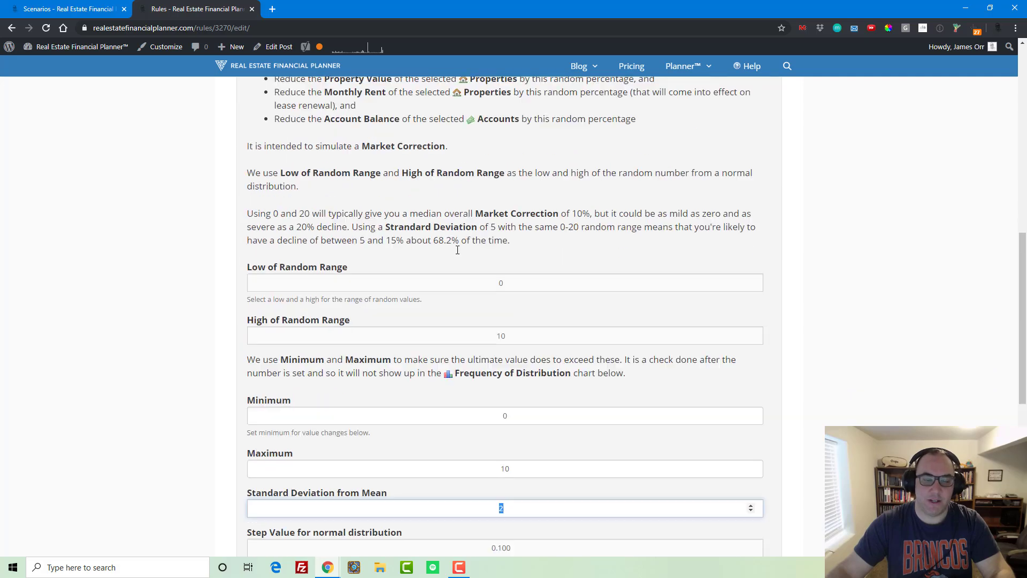
scroll(523, 312, "down", 4)
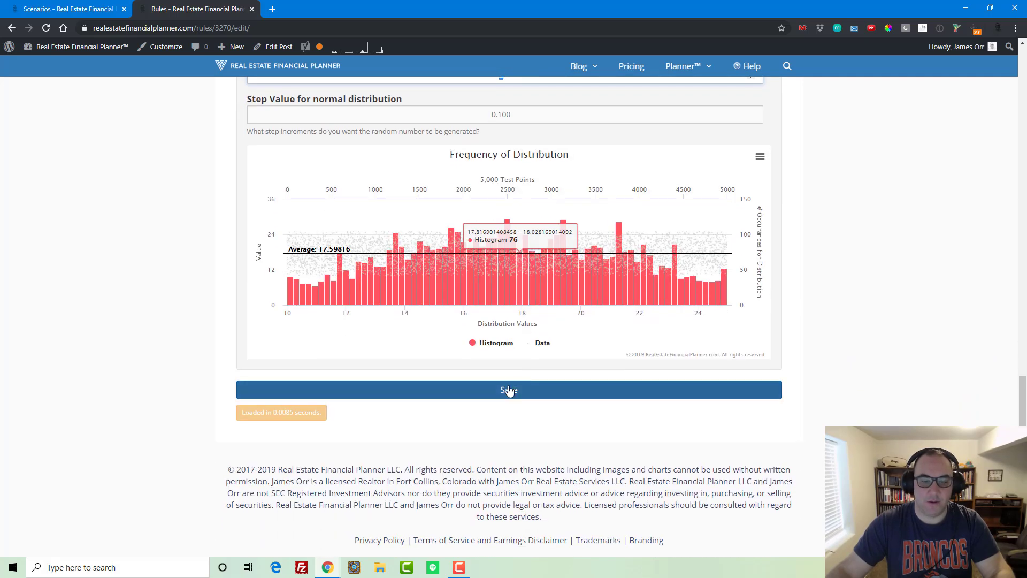
left_click(508, 389)
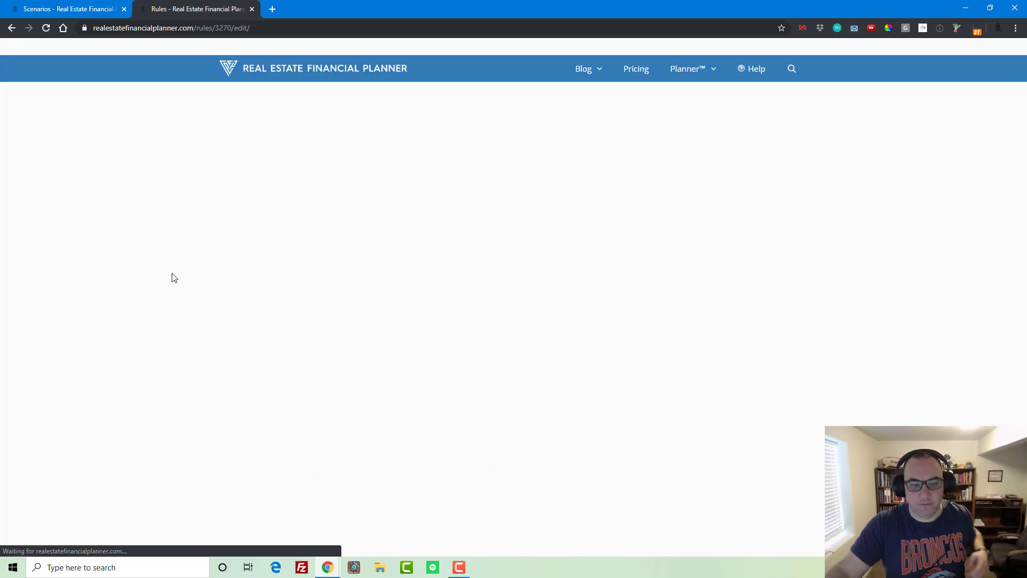
- Try again to exclude the Stock Market Account from the copied Market Correction rule and save it
scroll(174, 278, "down", 5)
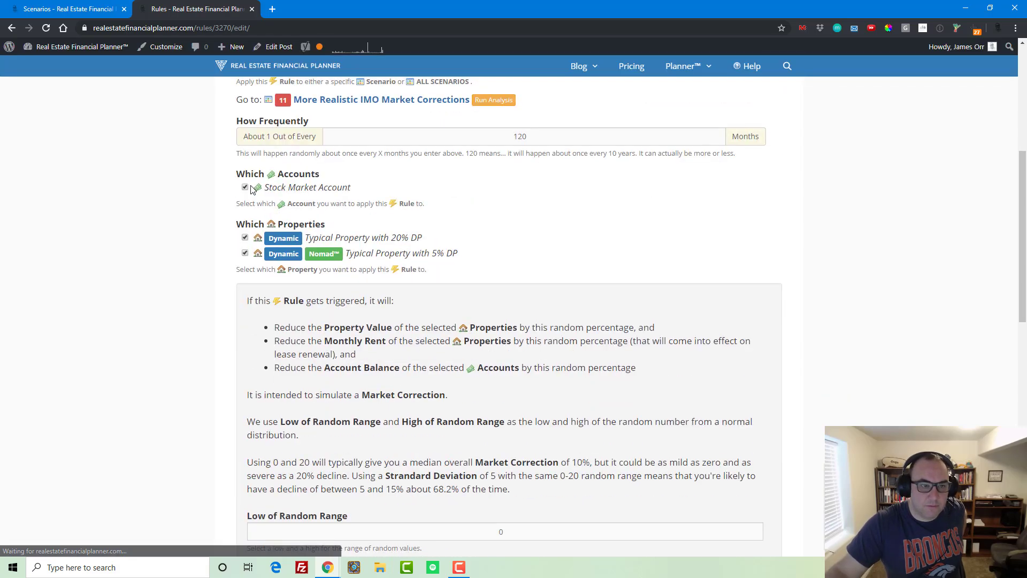
scroll(456, 383, "down", 10)
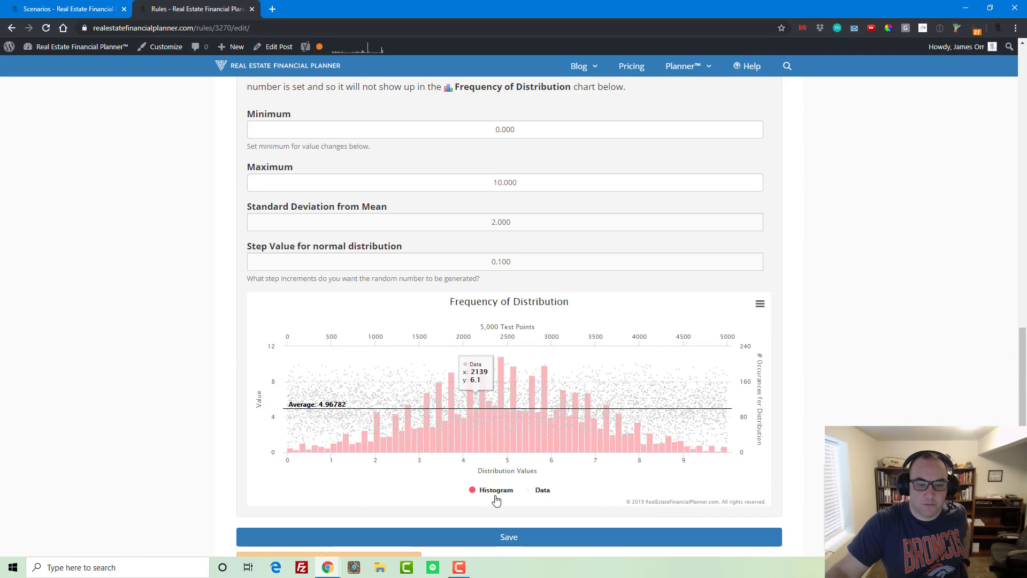
left_click(503, 537)
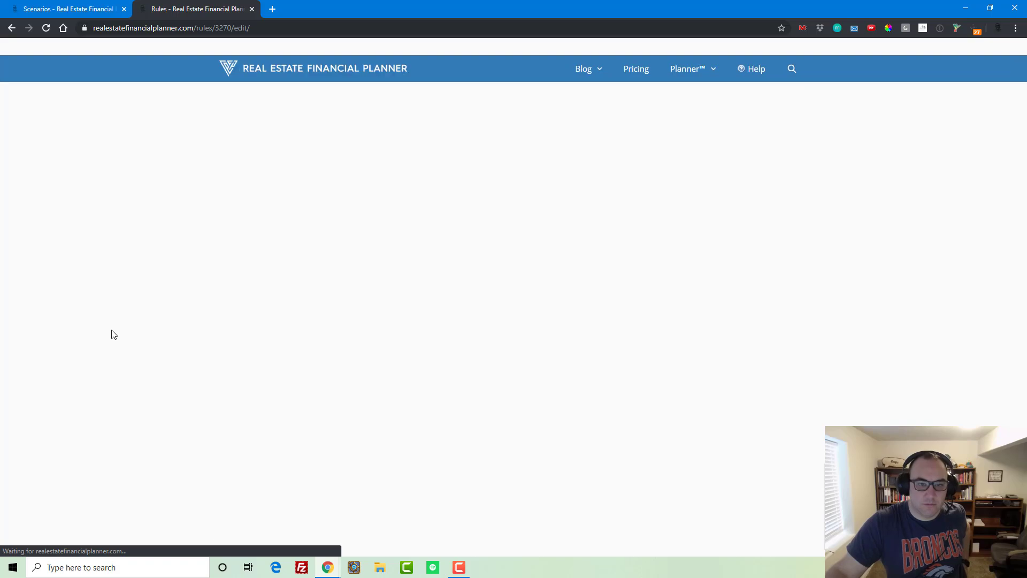
scroll(135, 309, "down", 3)
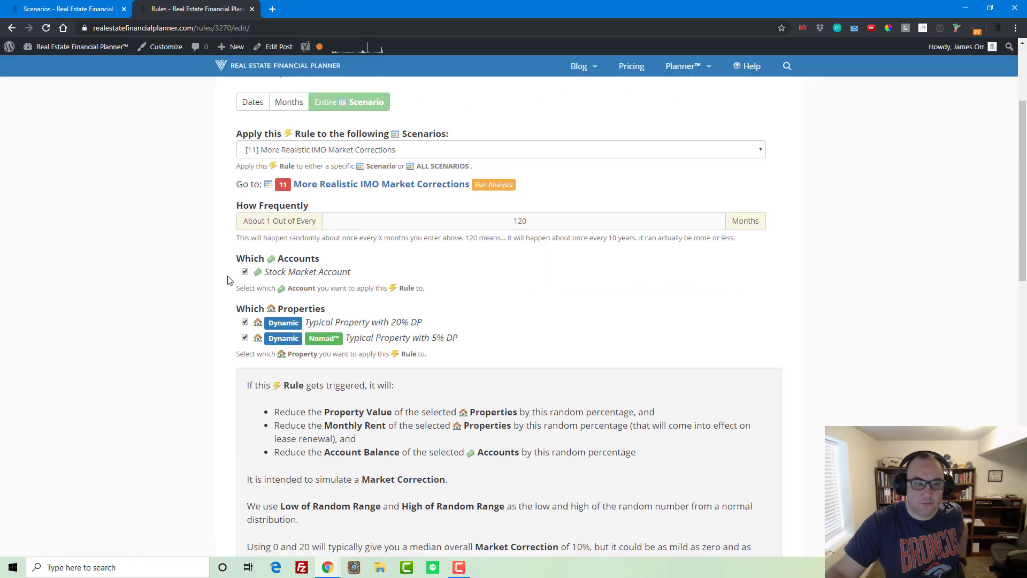
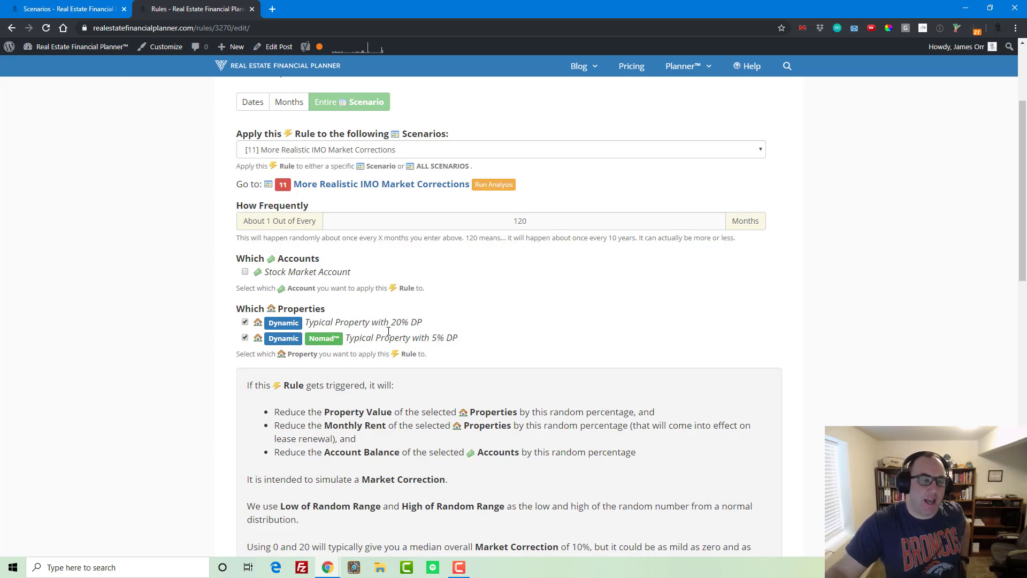
scroll(473, 424, "down", 20)
left_click(501, 390)
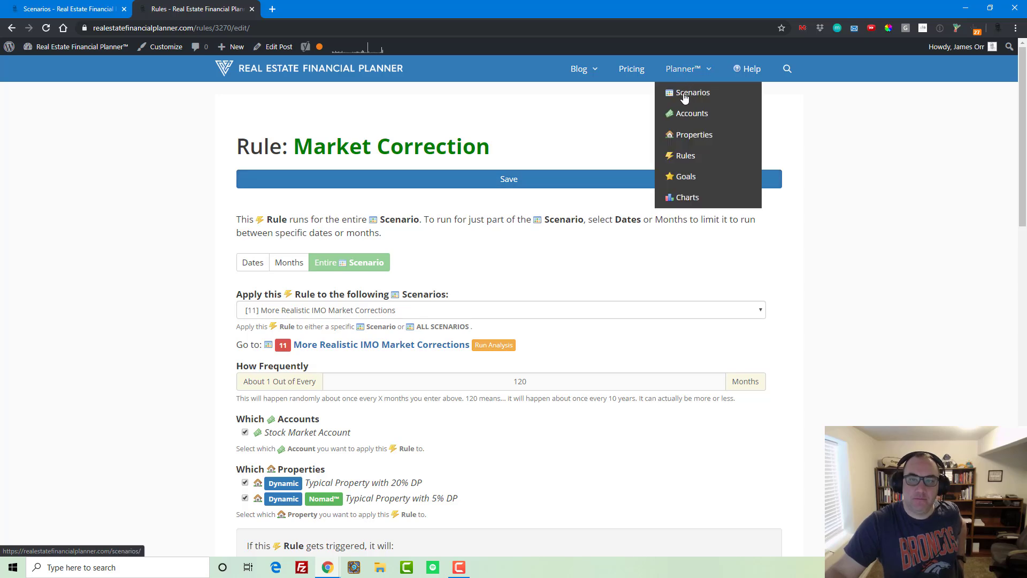
- Delete the Market Correction rule with the 10 to 25 random range from the More Realistic IMO Market Corrections scenario
left_click(685, 94)
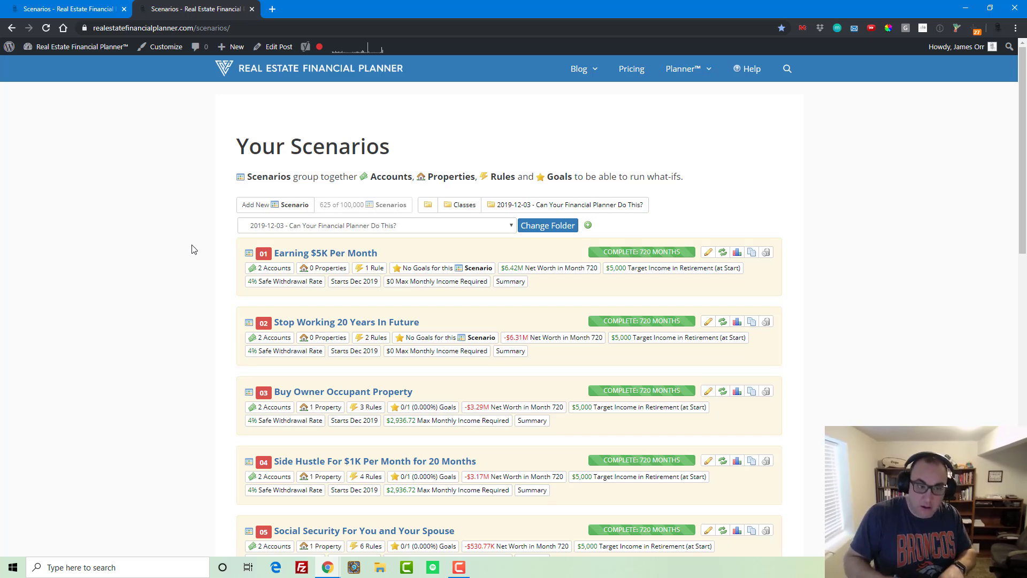
scroll(194, 249, "down", 12)
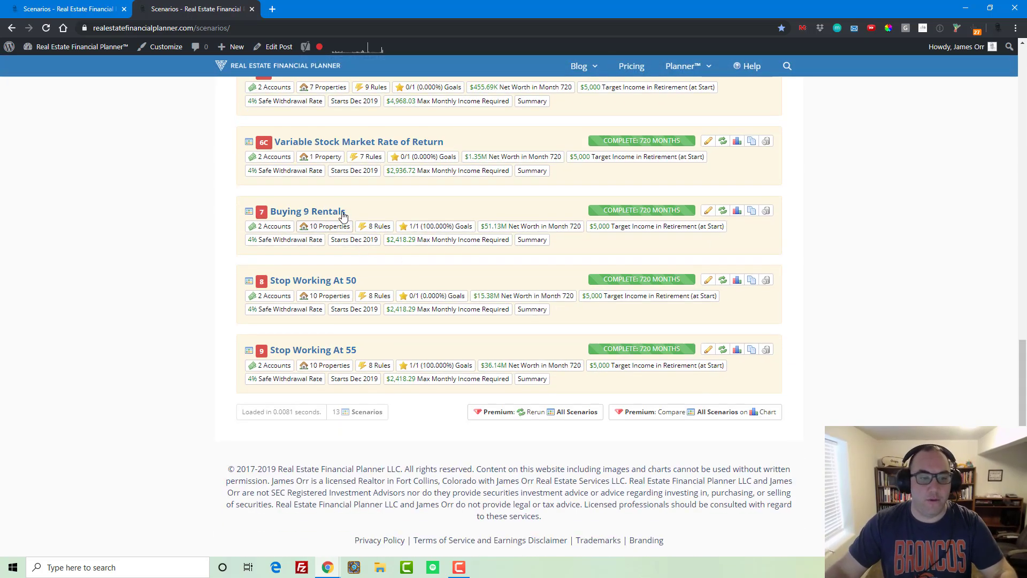
scroll(344, 242, "up", 1)
scroll(344, 242, "up", 3)
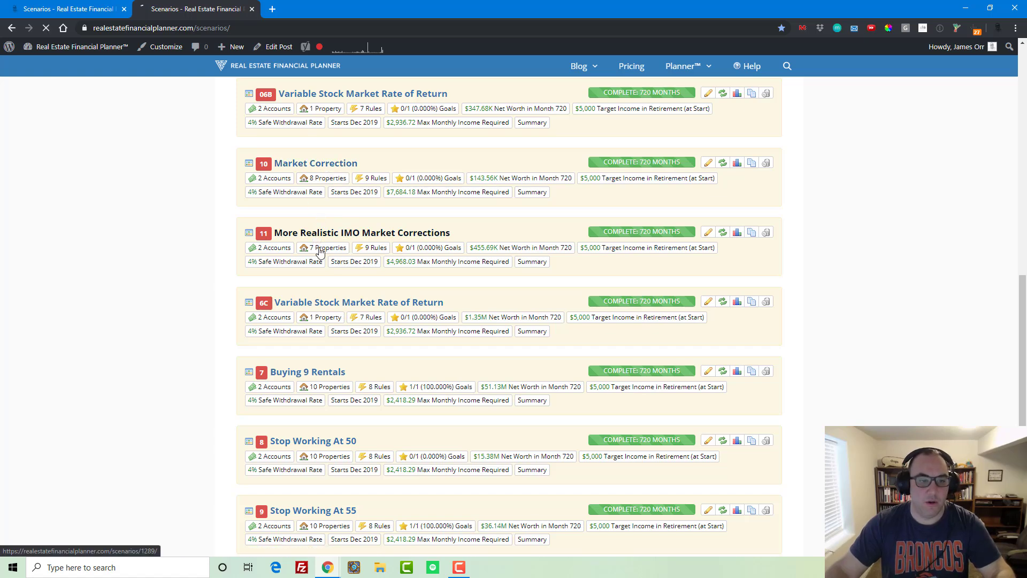
left_click(260, 388)
scroll(216, 390, "down", 20)
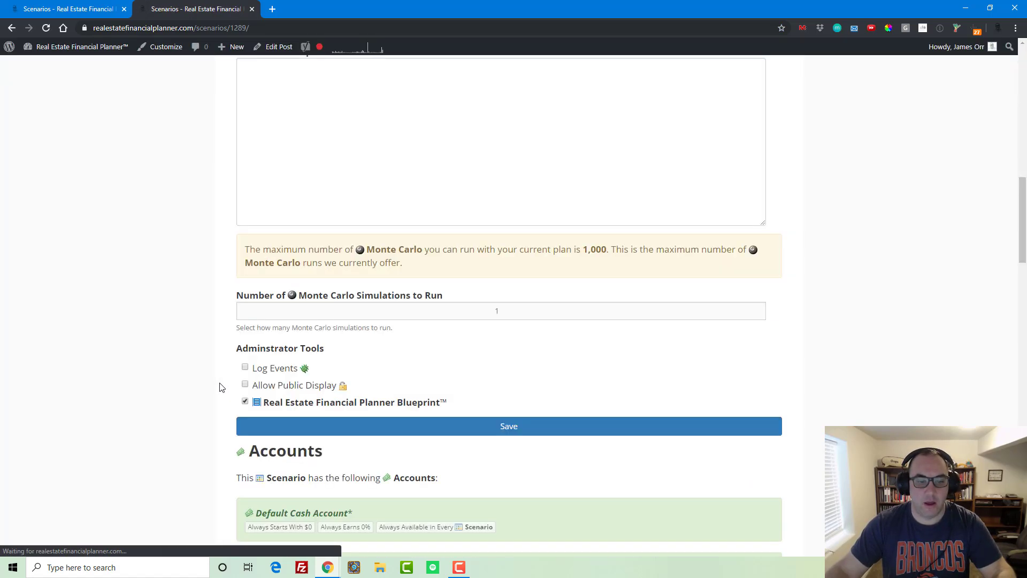
scroll(217, 393, "up", 7)
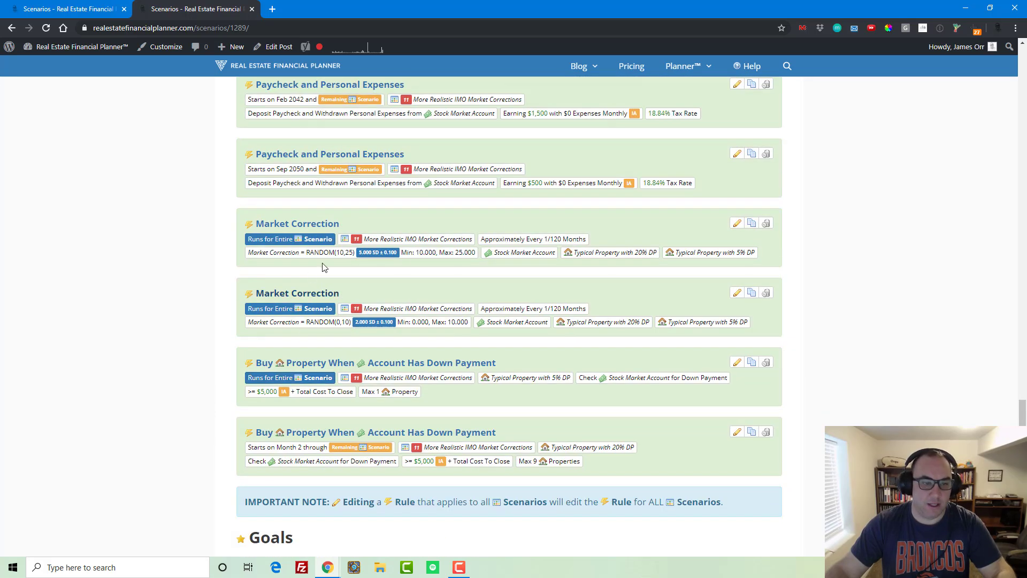
left_click(767, 224)
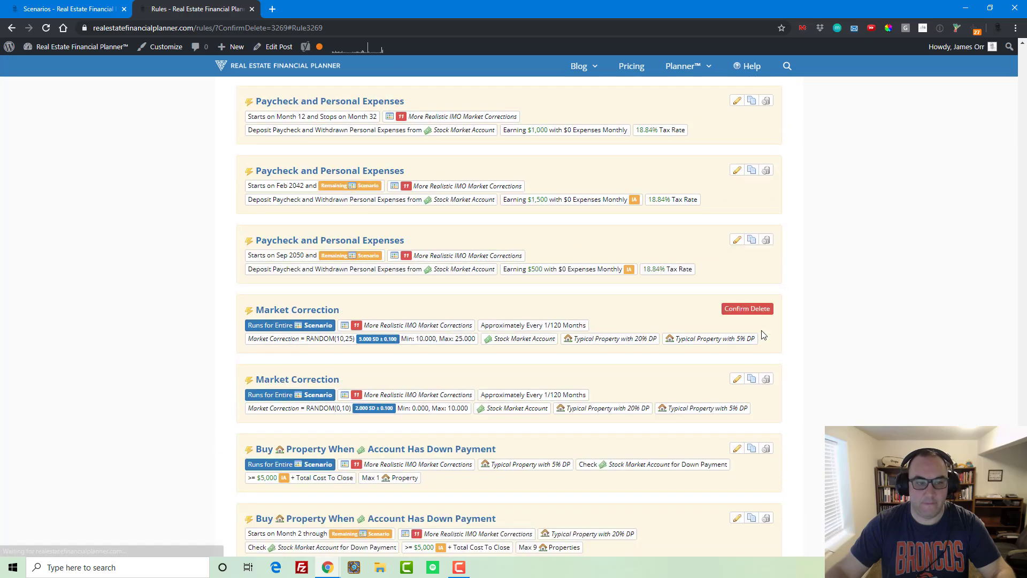
scroll(759, 301, "up", 9)
scroll(759, 302, "down", 7)
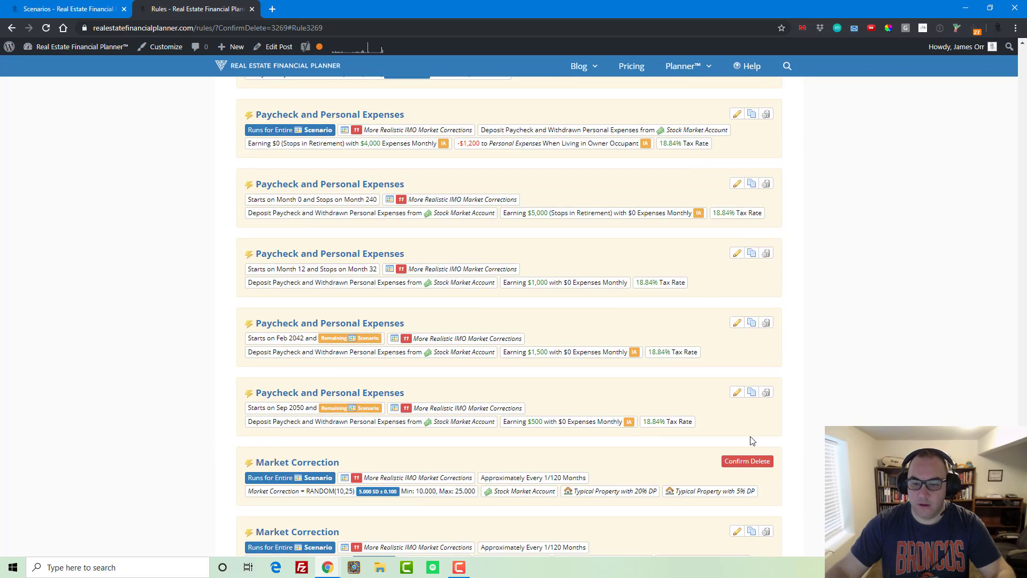
left_click(748, 463)
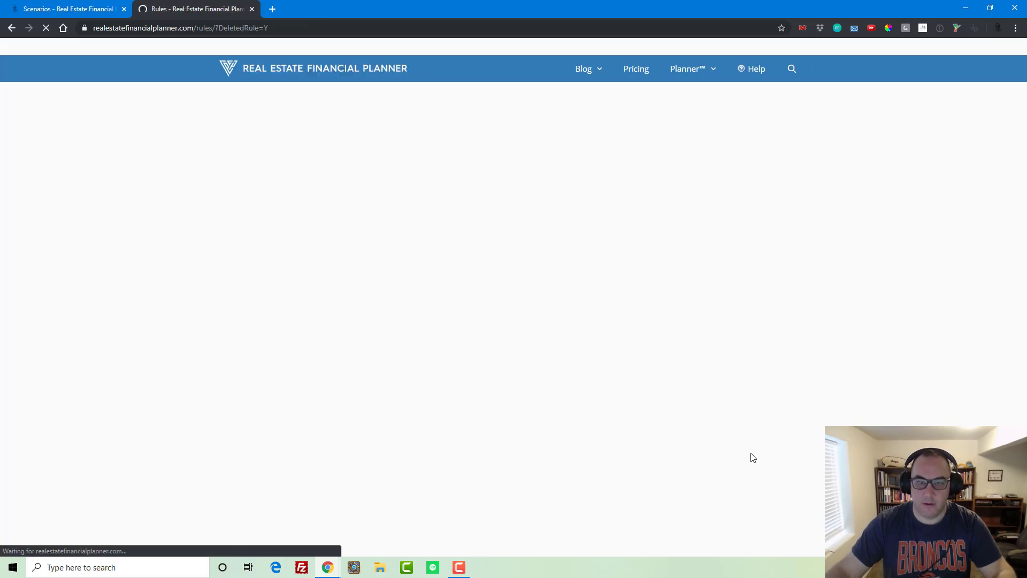
- Delete the Market Correction rule with the 0 to 10 random range from the same scenario
mouse_move(685, 75)
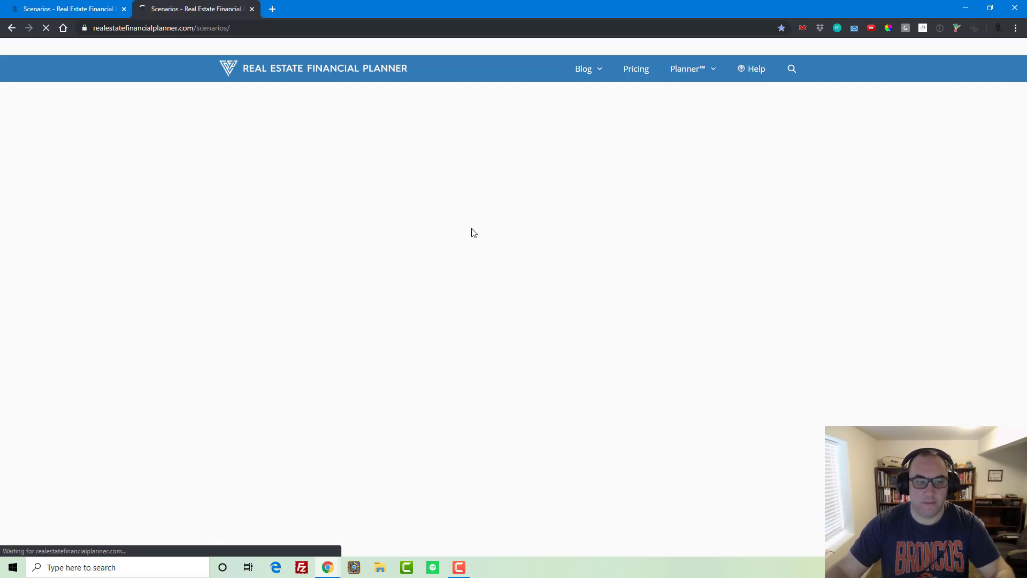
scroll(402, 245, "down", 10)
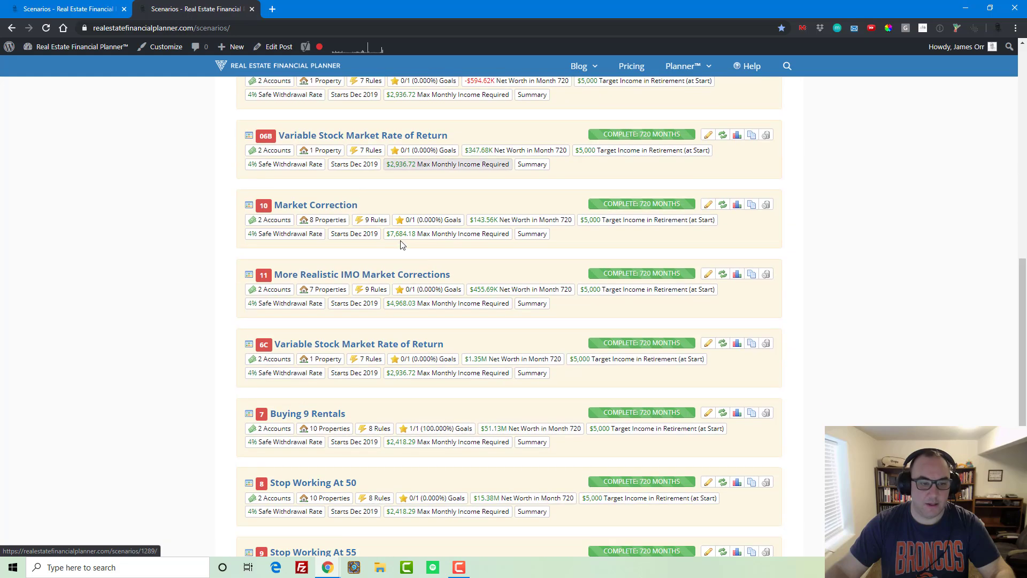
left_click(706, 343)
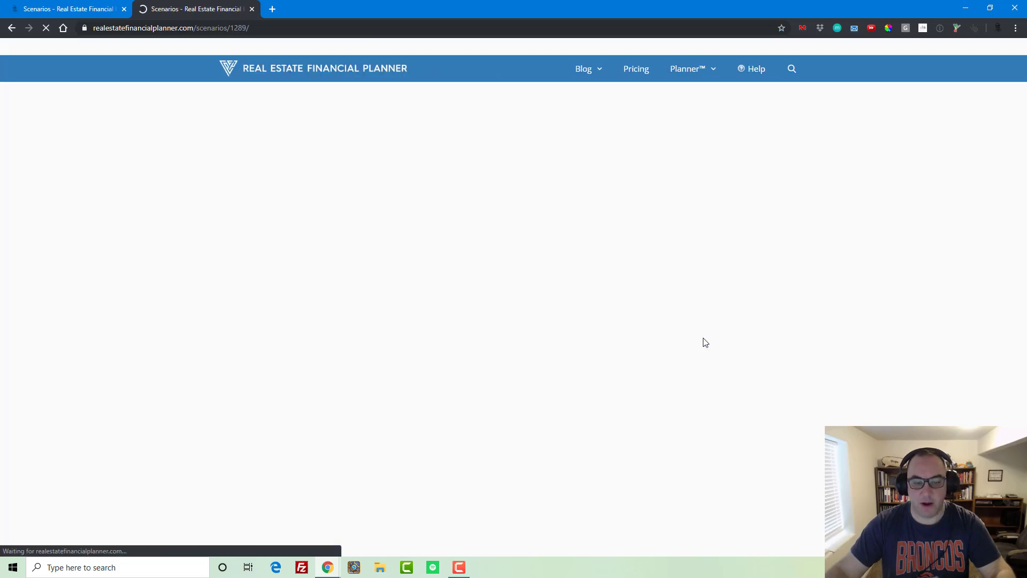
scroll(697, 345, "down", 20)
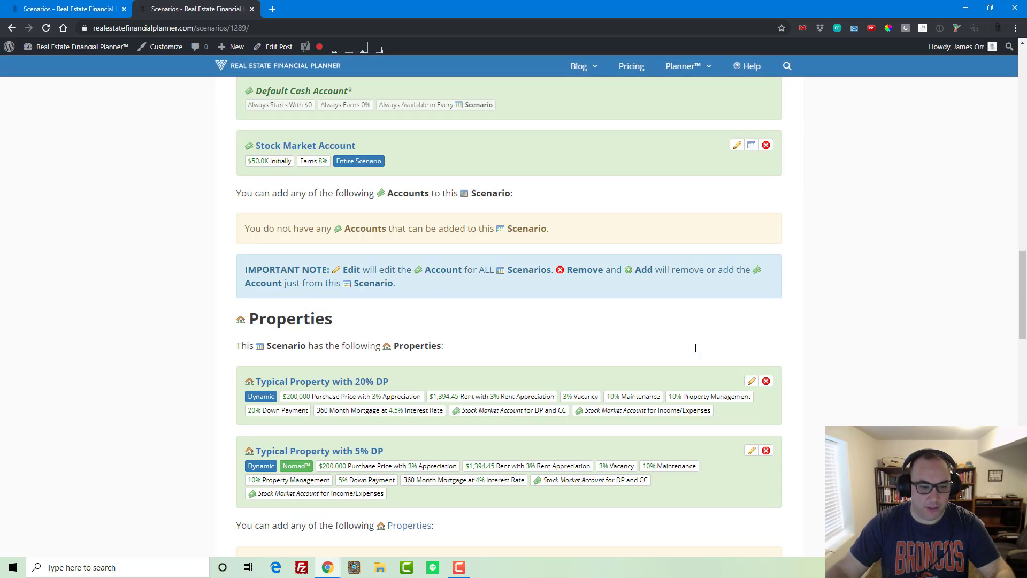
scroll(695, 347, "down", 8)
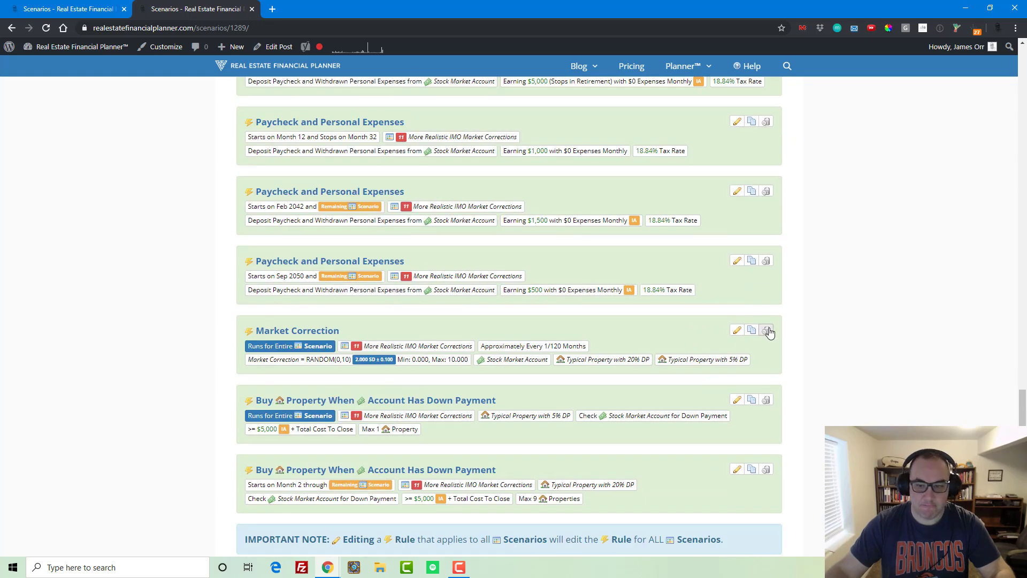
left_click(767, 331)
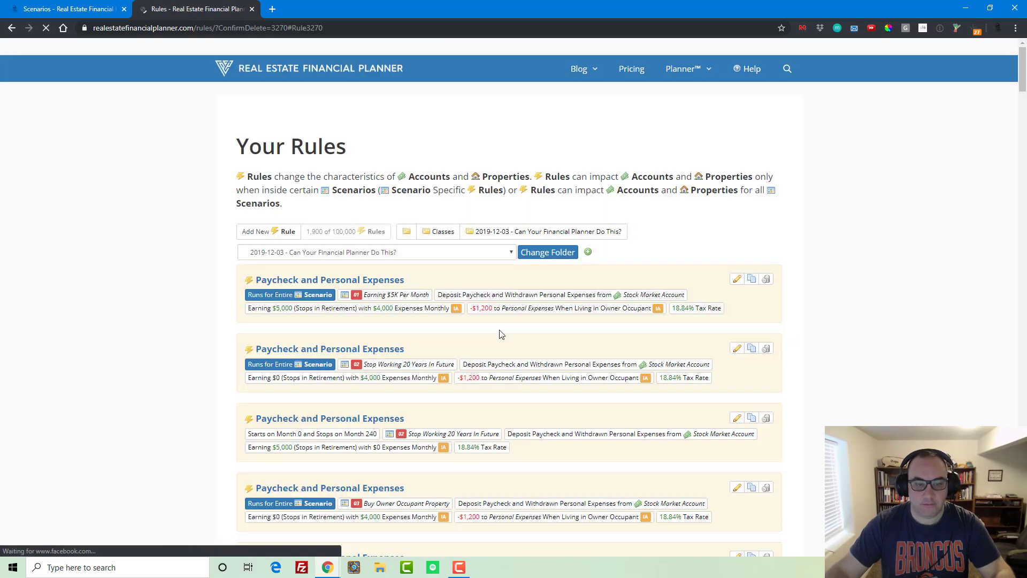
left_click(744, 215)
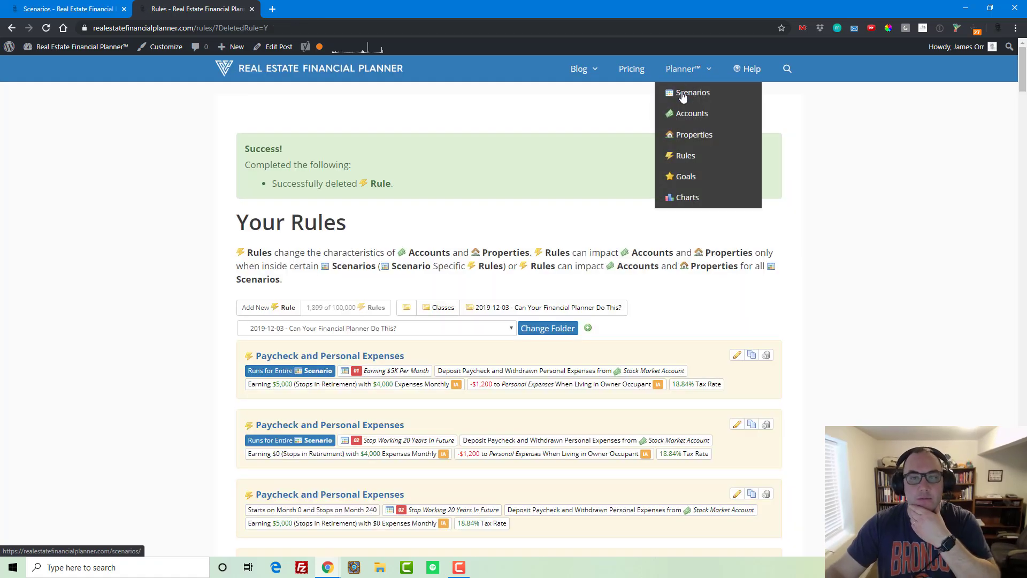
- Reopen the More Realistic IMO Market Corrections scenario and go through its list of rules
left_click(683, 95)
scroll(460, 234, "down", 3)
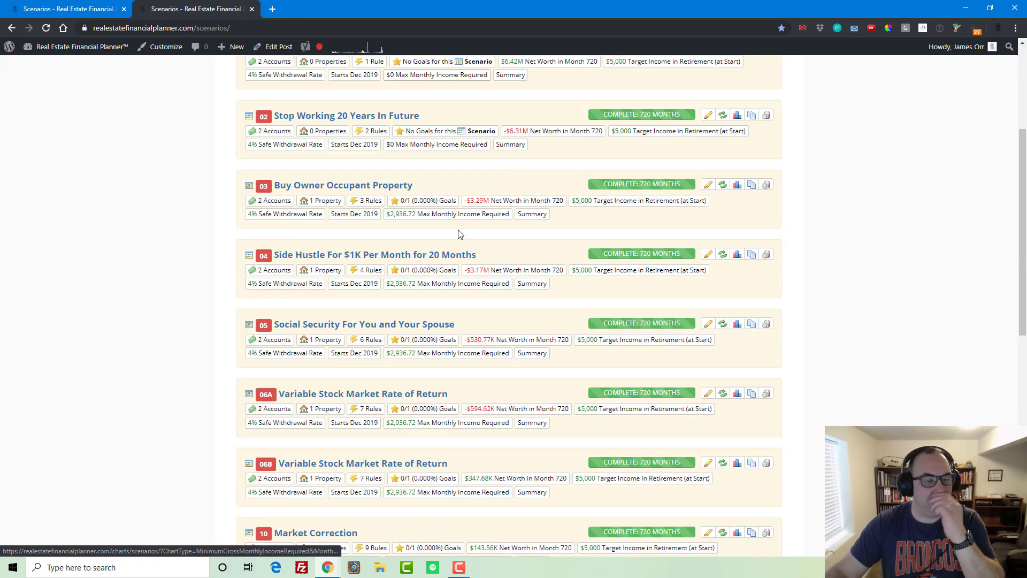
scroll(460, 233, "down", 10)
scroll(470, 262, "up", 3)
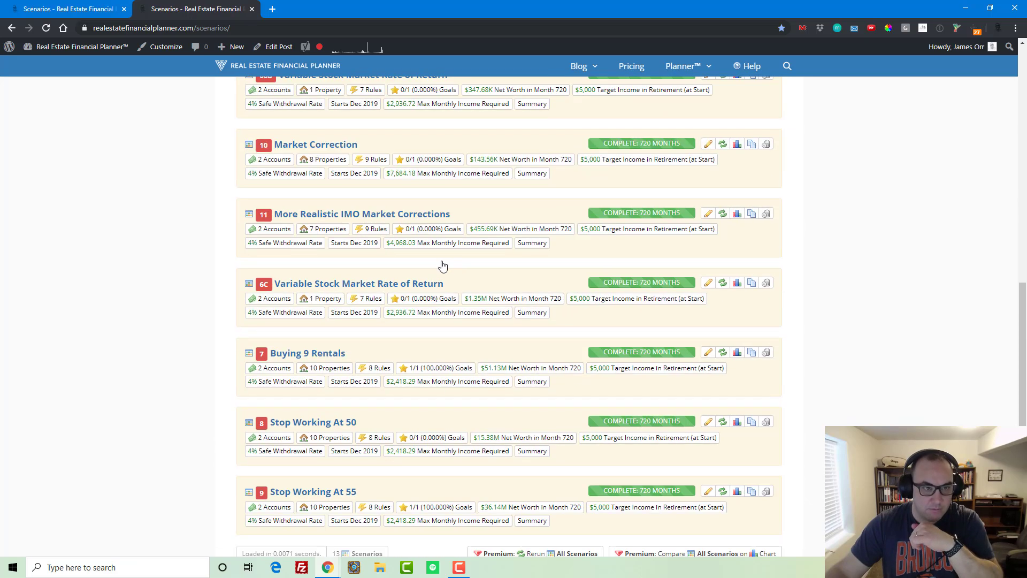
scroll(364, 320, "up", 10)
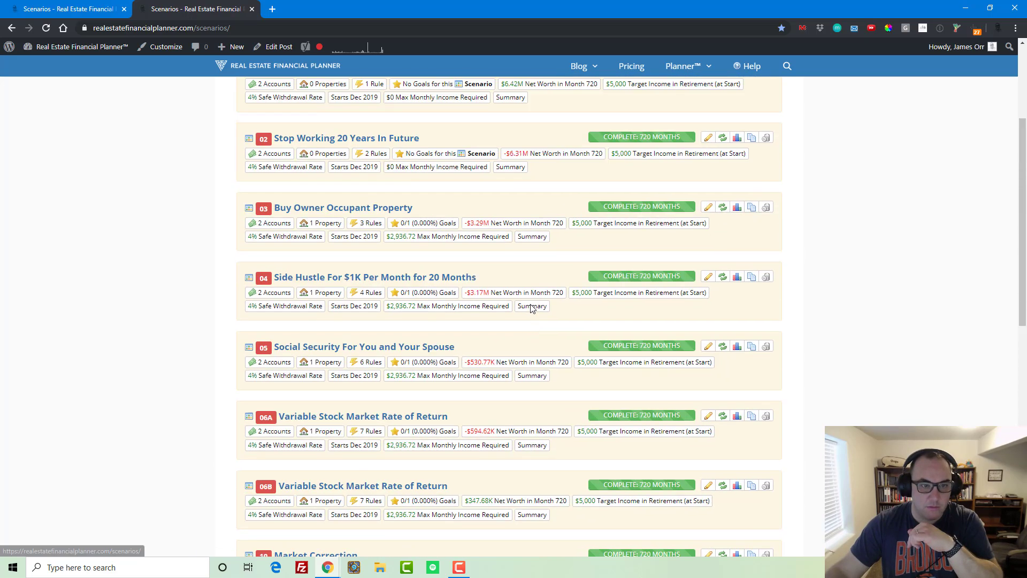
scroll(484, 275, "down", 6)
scroll(485, 276, "down", 2)
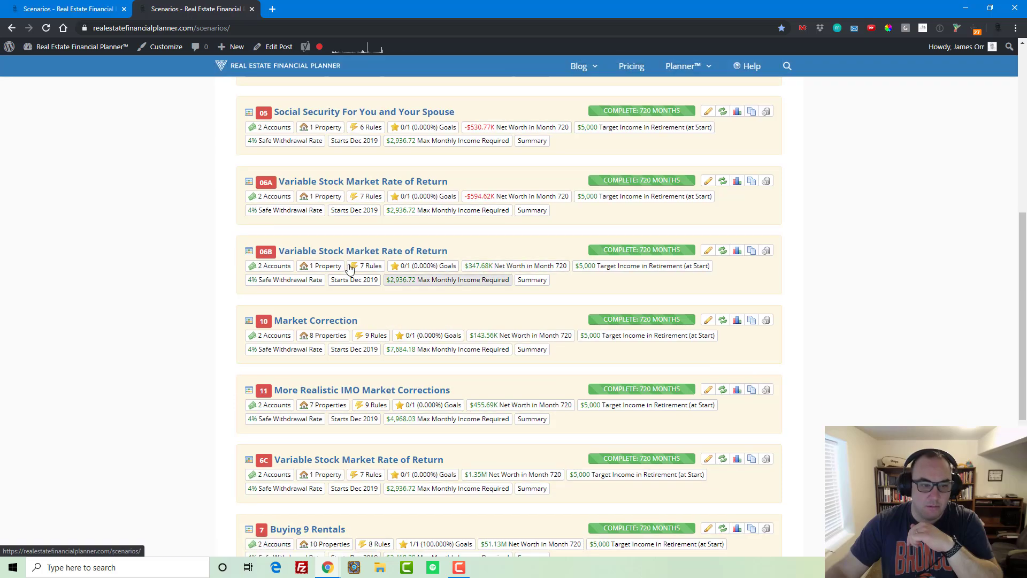
left_click(306, 391)
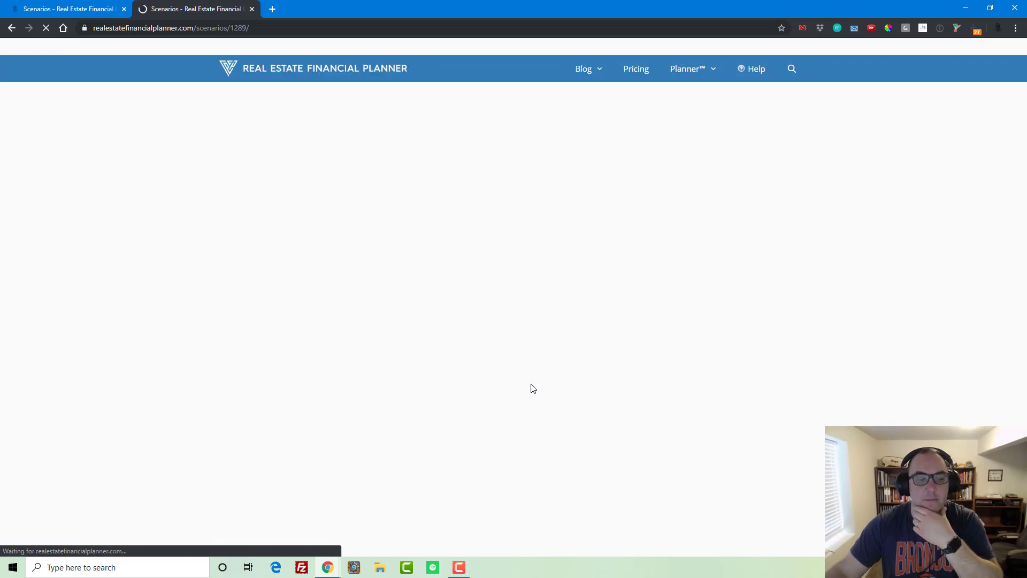
scroll(821, 362, "down", 12)
scroll(810, 378, "down", 20)
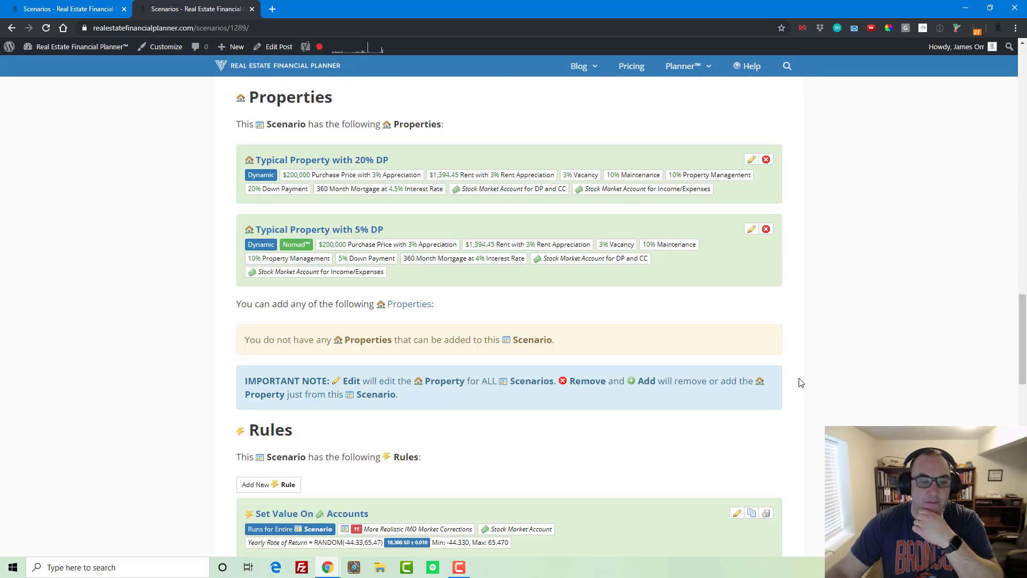
scroll(797, 384, "down", 2)
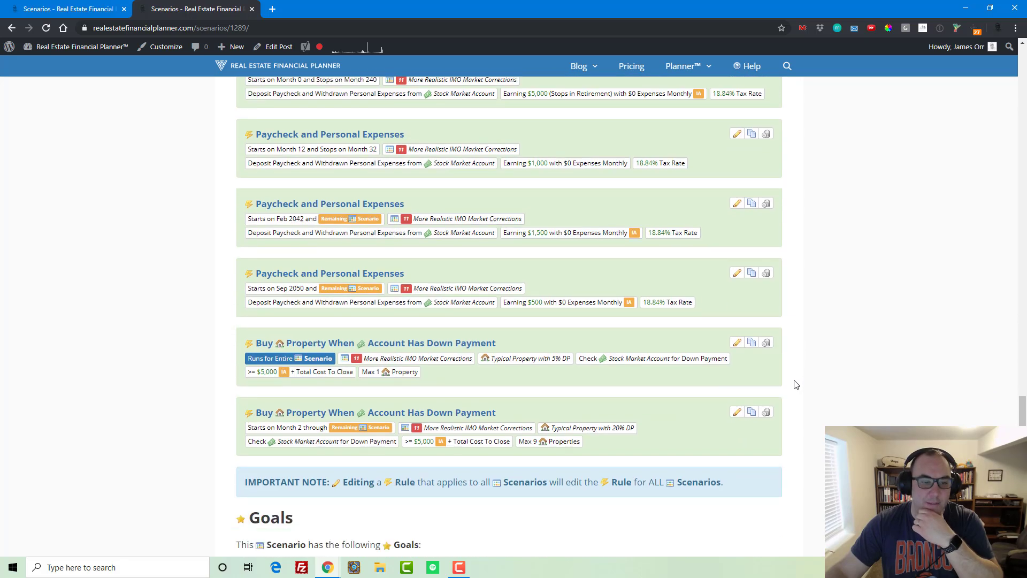
- Add a new Market Correction rule and apply it to the [11] More Realistic IMO Market Corrections scenario
scroll(615, 348, "up", 6)
left_click(270, 207)
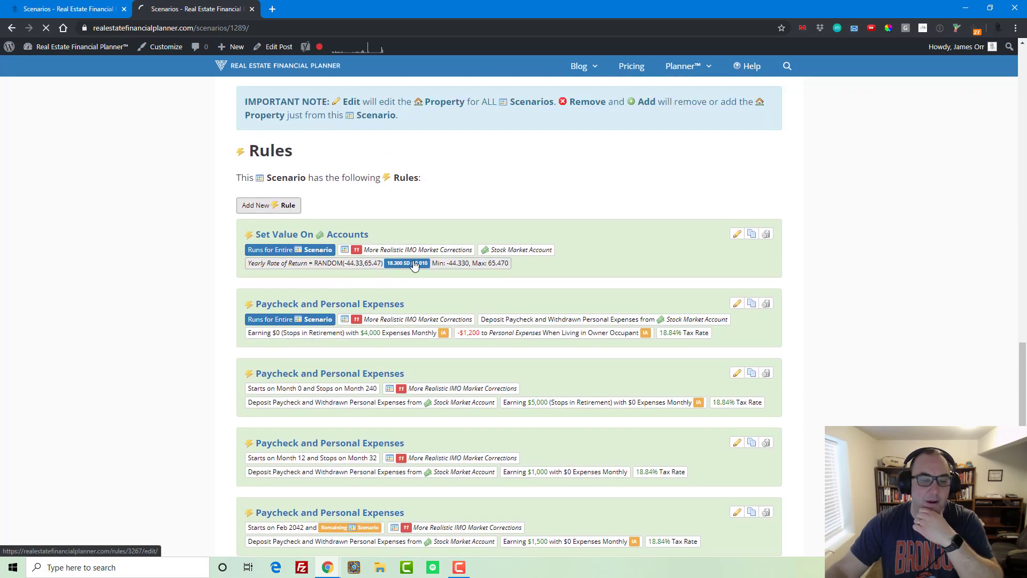
scroll(324, 310, "down", 3)
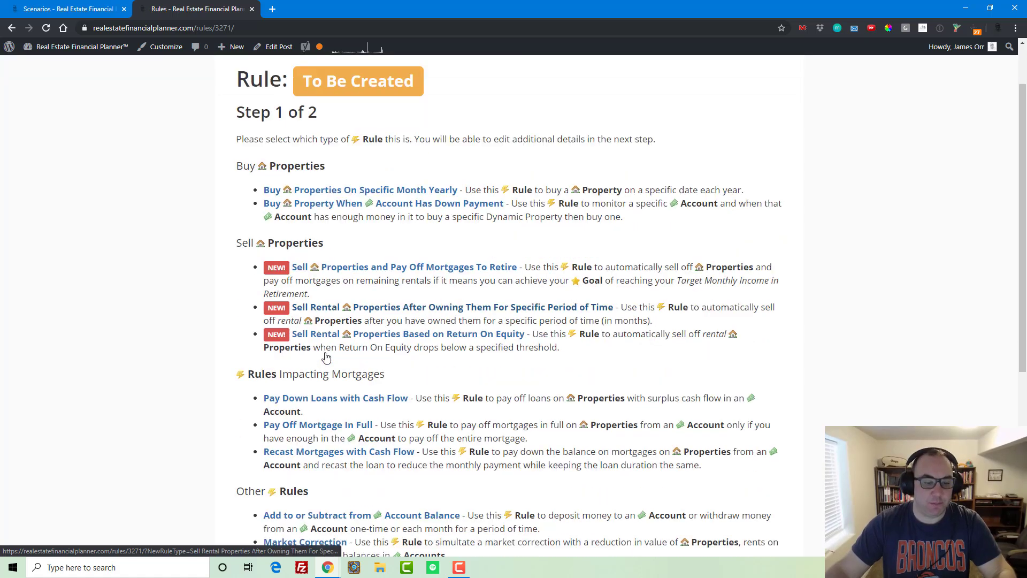
left_click(309, 450)
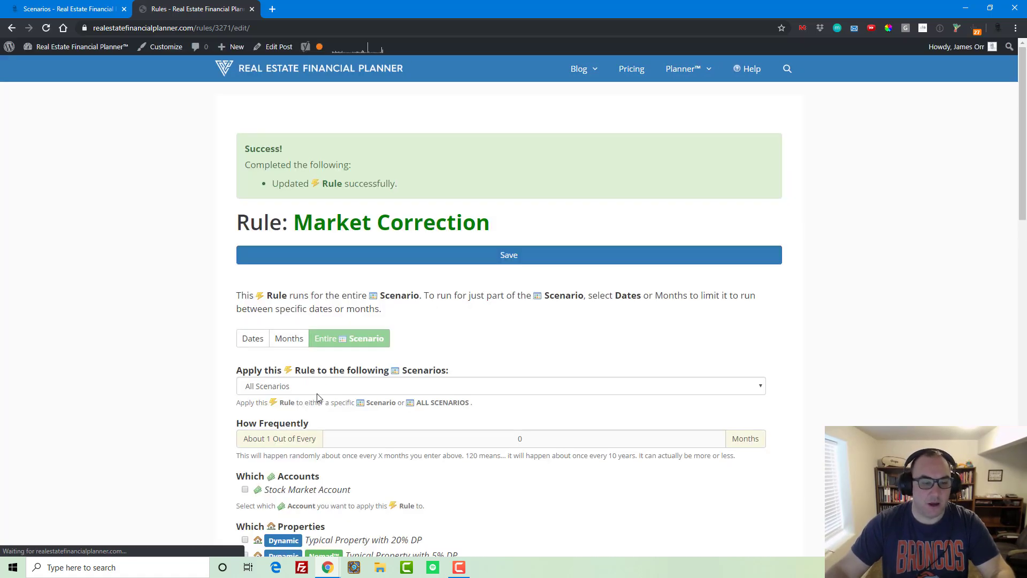
left_click(322, 385)
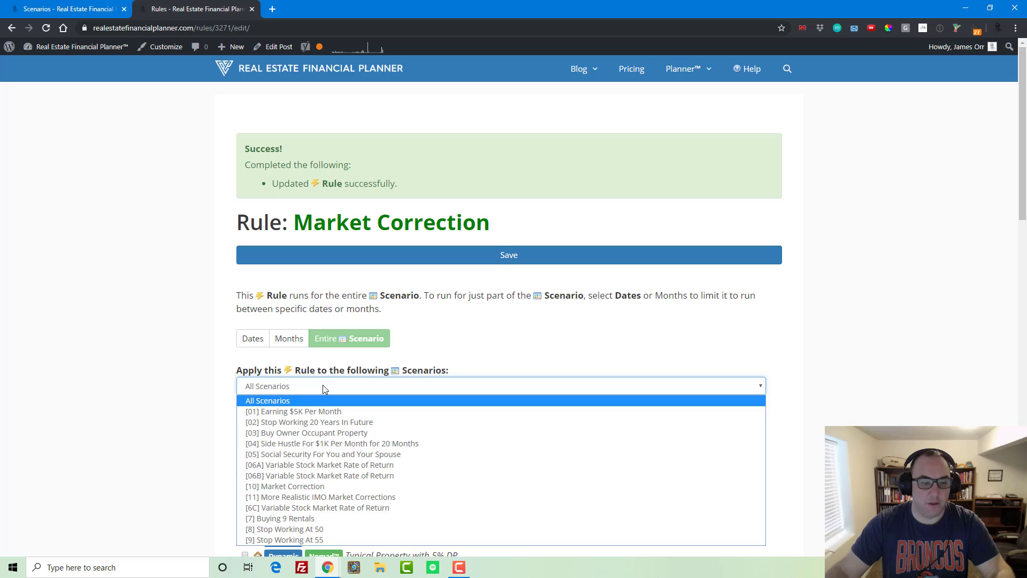
left_click(338, 497)
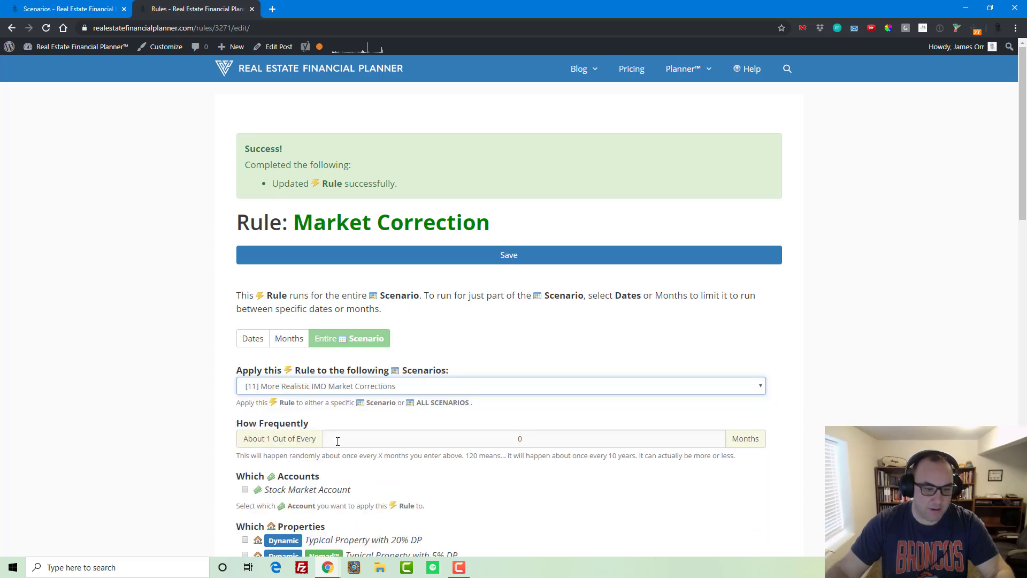
- Set the rule to occur about once every 120 months and apply it to the Stock Market Account only
left_click(462, 440)
type("12")
scroll(258, 368, "down", 3)
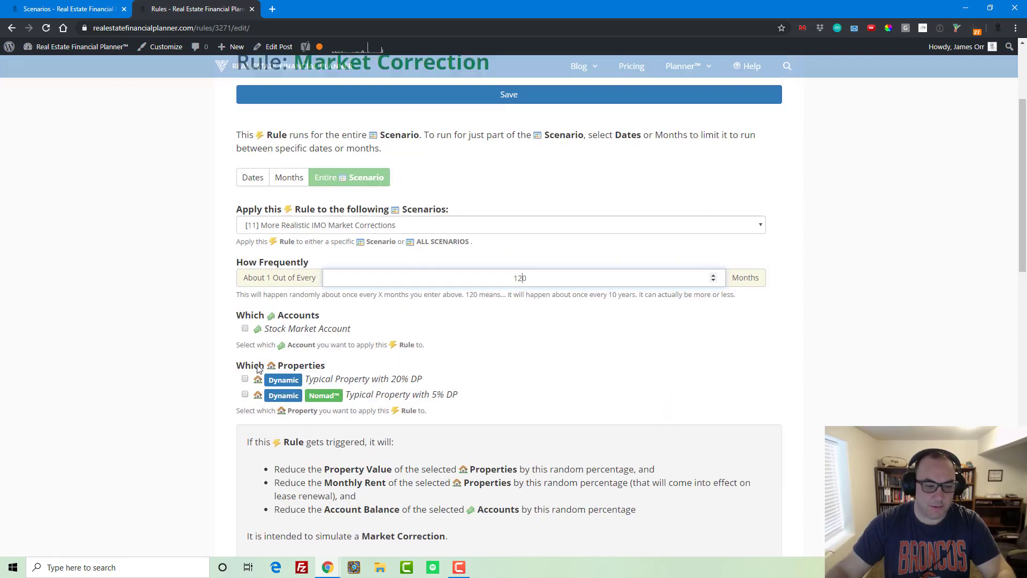
left_click(268, 330)
- Set the rule's random range to 10 to 25 with a minimum of 10 and a maximum of 25, and save it
scroll(425, 384, "down", 7)
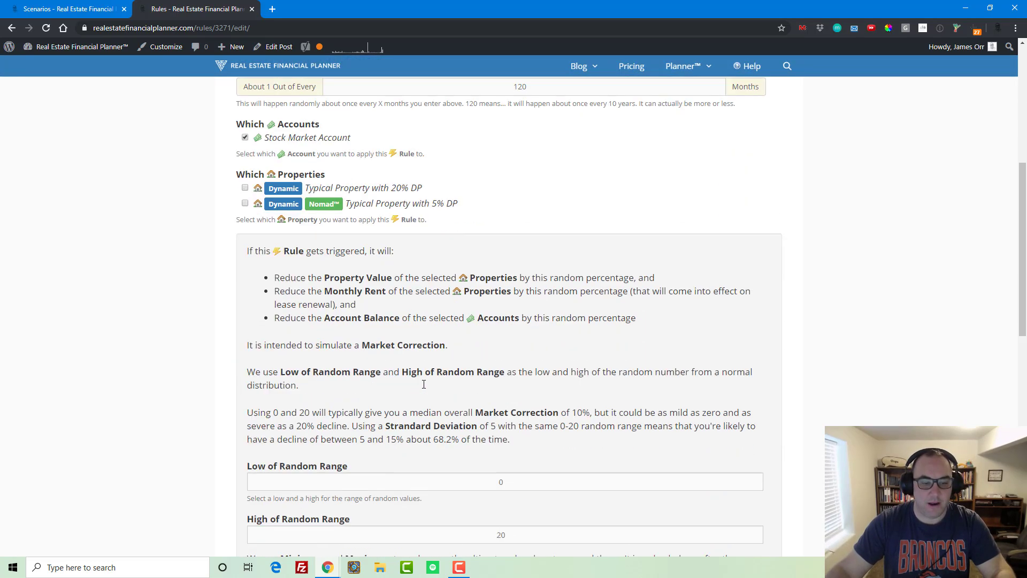
double_click(425, 294)
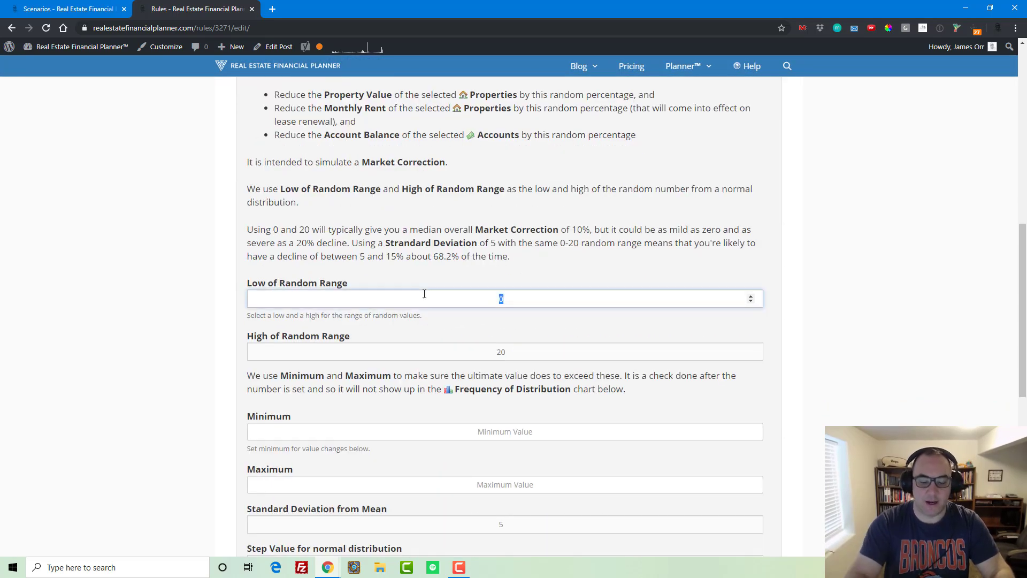
key("Tab")
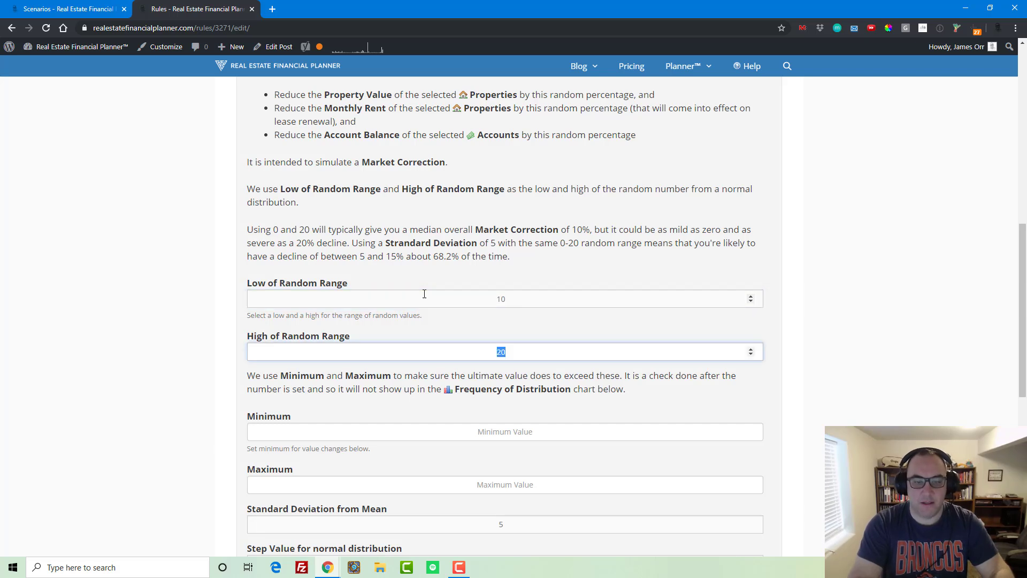
type("25")
key("Tab")
type("1")
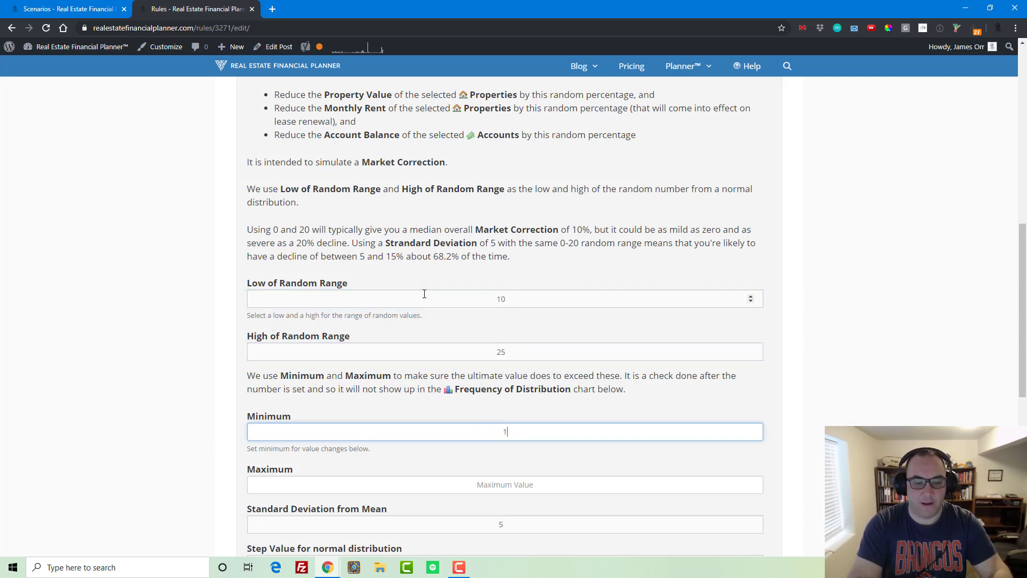
type("0")
key("Tab")
type("25")
key("Tab")
scroll(420, 307, "down", 3)
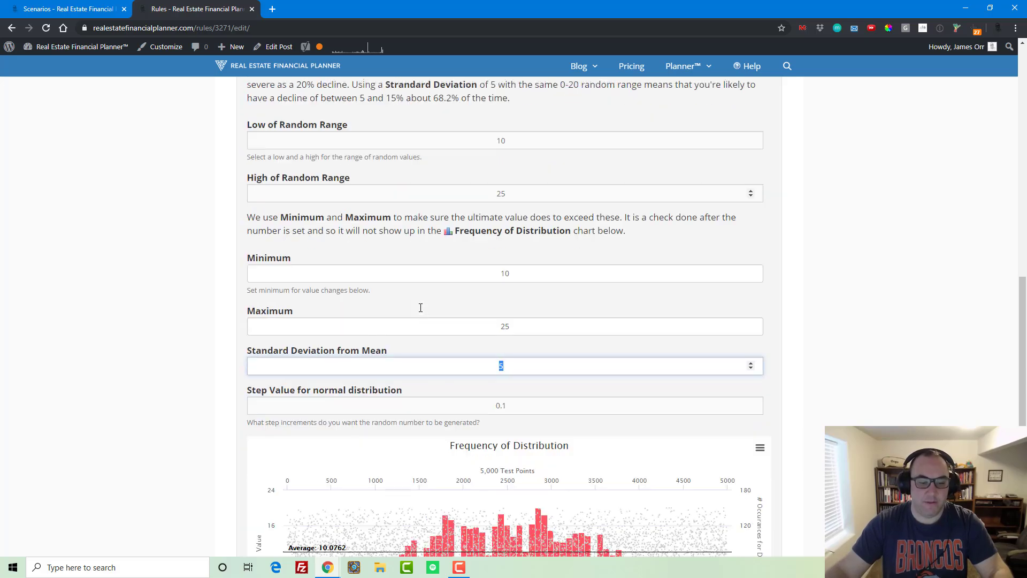
scroll(420, 307, "down", 5)
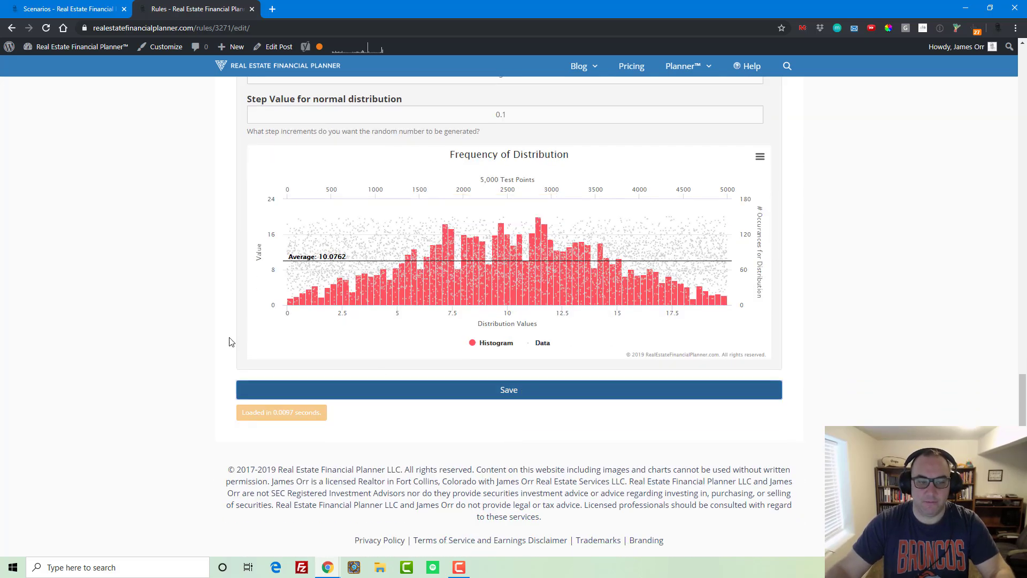
key("Return")
- Check the saved stock account rule's settings and return to the More Realistic IMO Market Corrections scenario
scroll(223, 318, "down", 5)
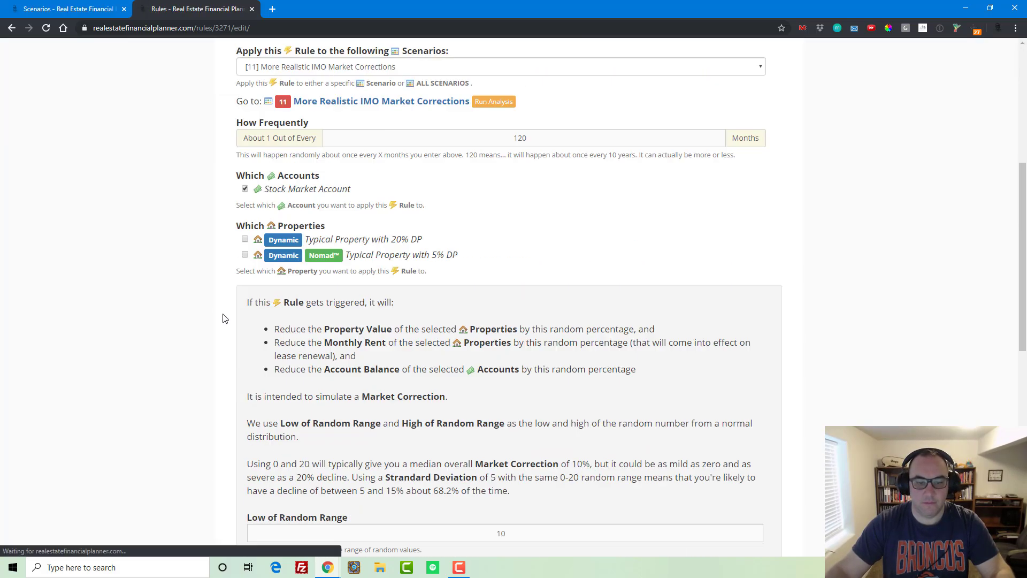
scroll(223, 318, "down", 12)
scroll(224, 321, "up", 7)
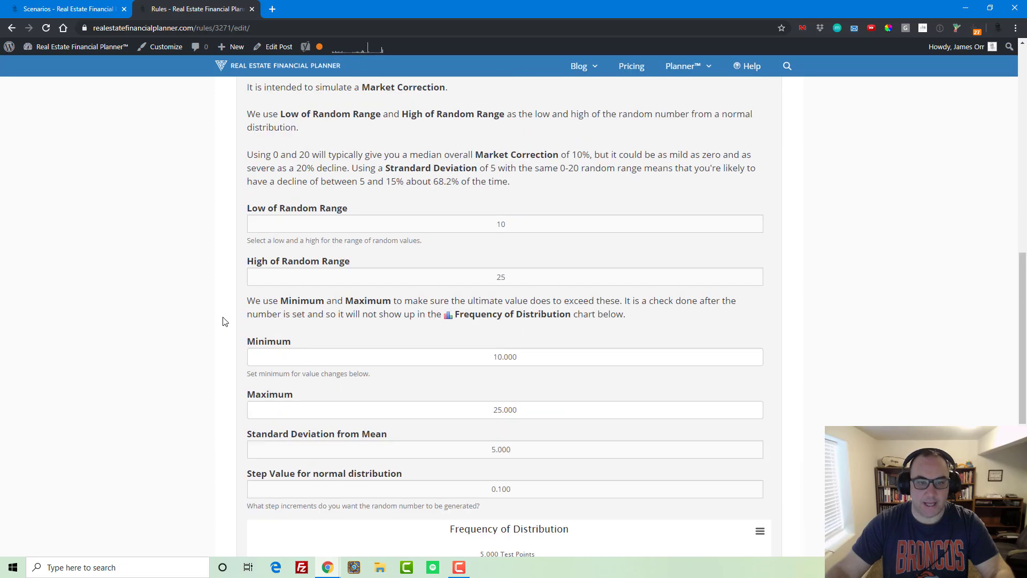
scroll(224, 321, "up", 7)
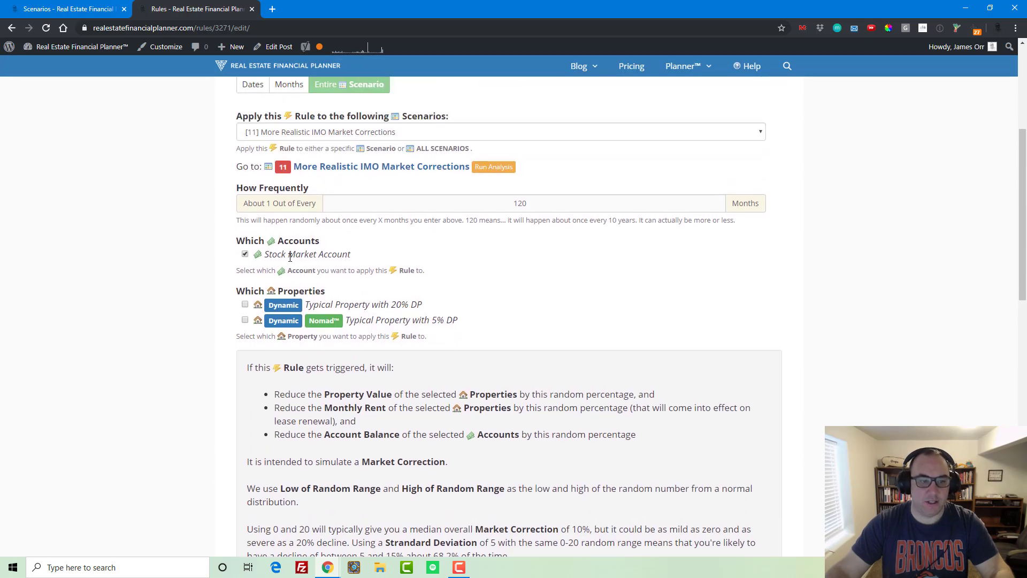
scroll(289, 257, "up", 5)
scroll(409, 266, "down", 3)
left_click(381, 268)
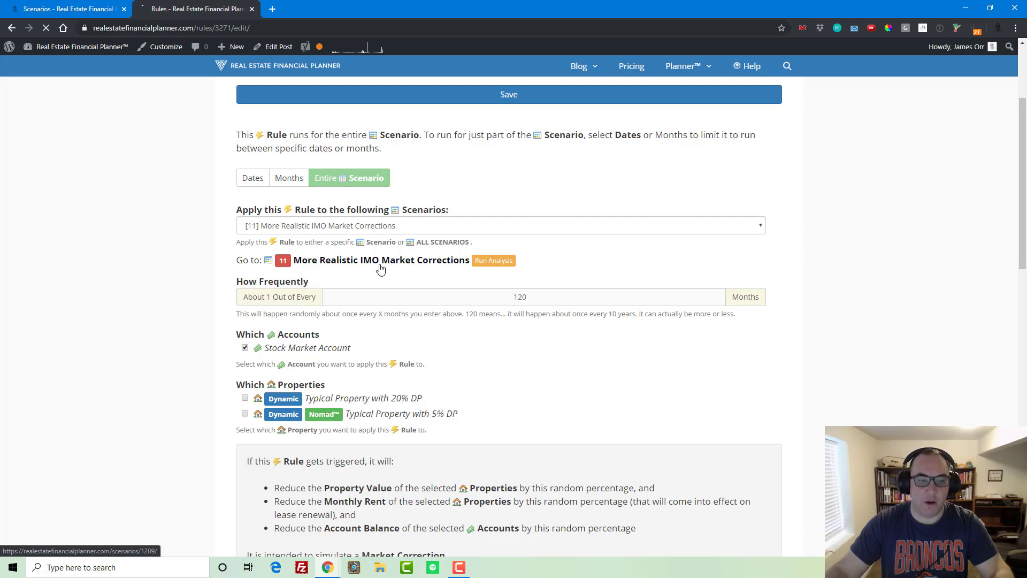
- Add another Market Correction rule from the scenario's Rules section and apply it to [11] More Realistic IMO Market Corrections
scroll(491, 289, "down", 15)
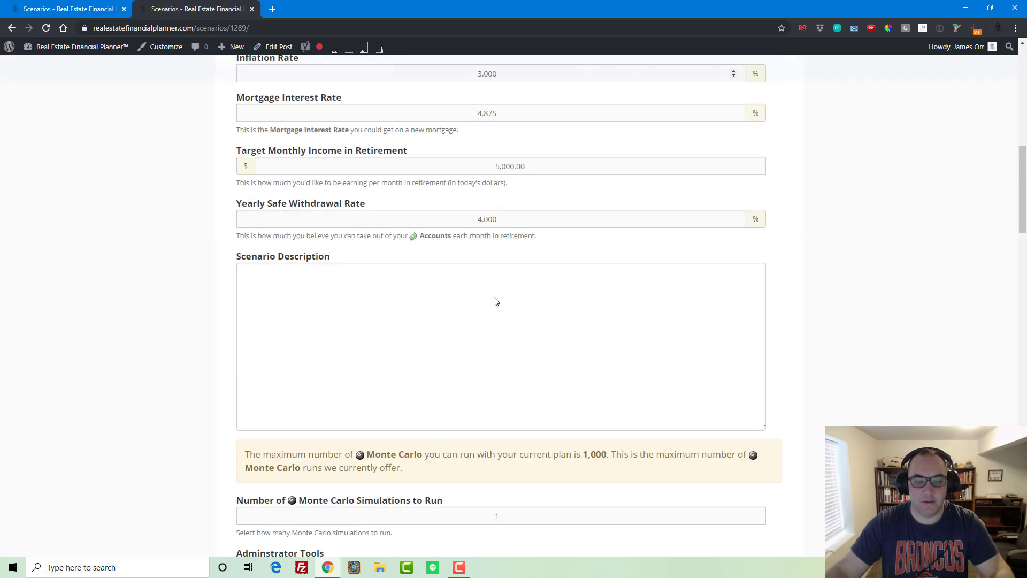
scroll(496, 302, "down", 20)
scroll(490, 301, "up", 3)
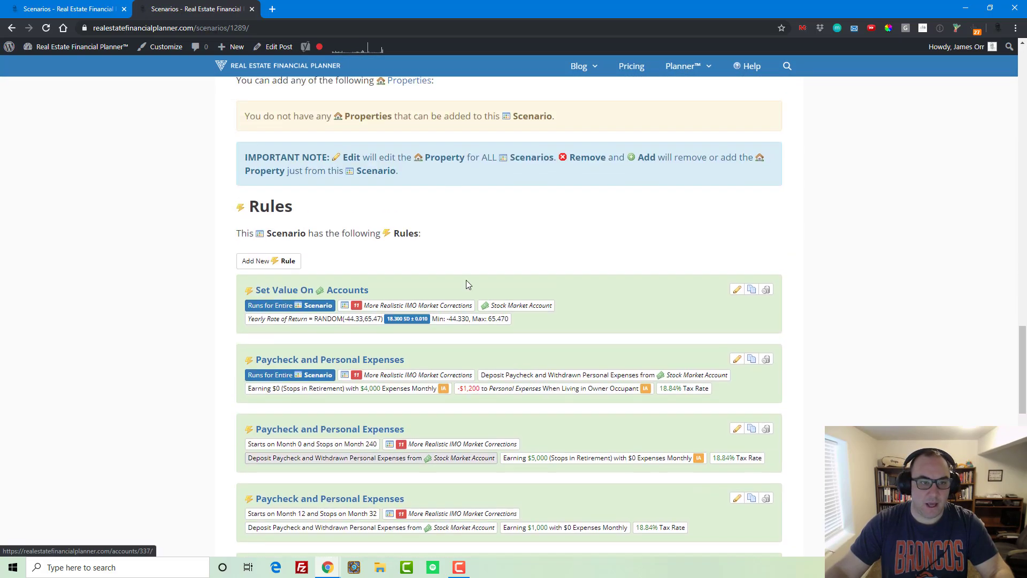
left_click(270, 262)
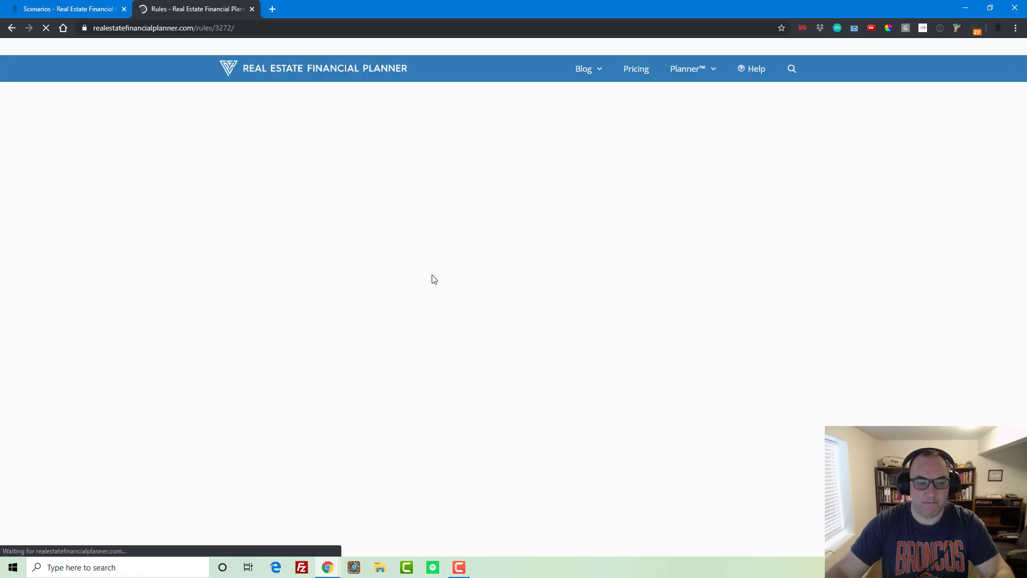
scroll(434, 279, "down", 7)
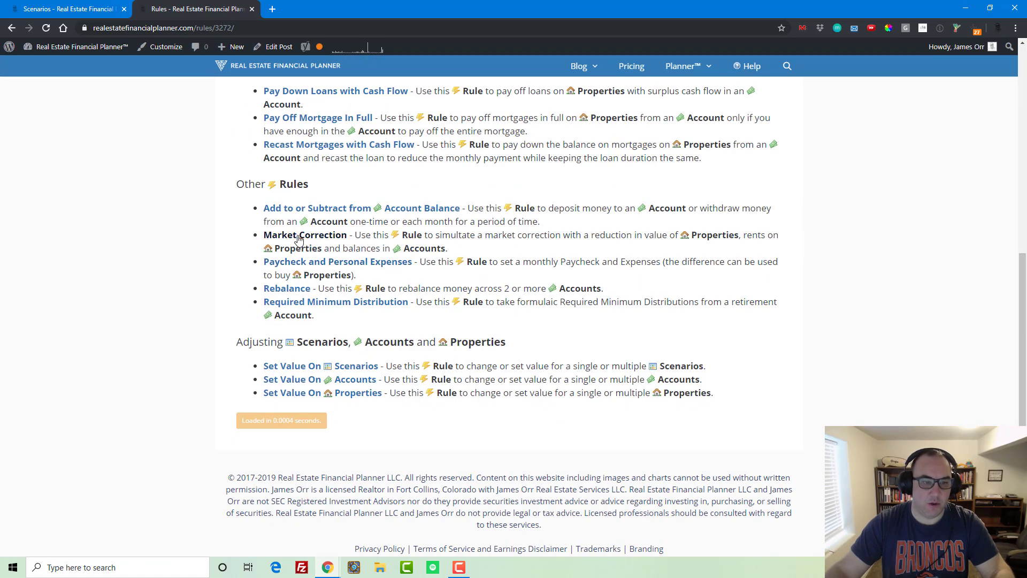
left_click(299, 238)
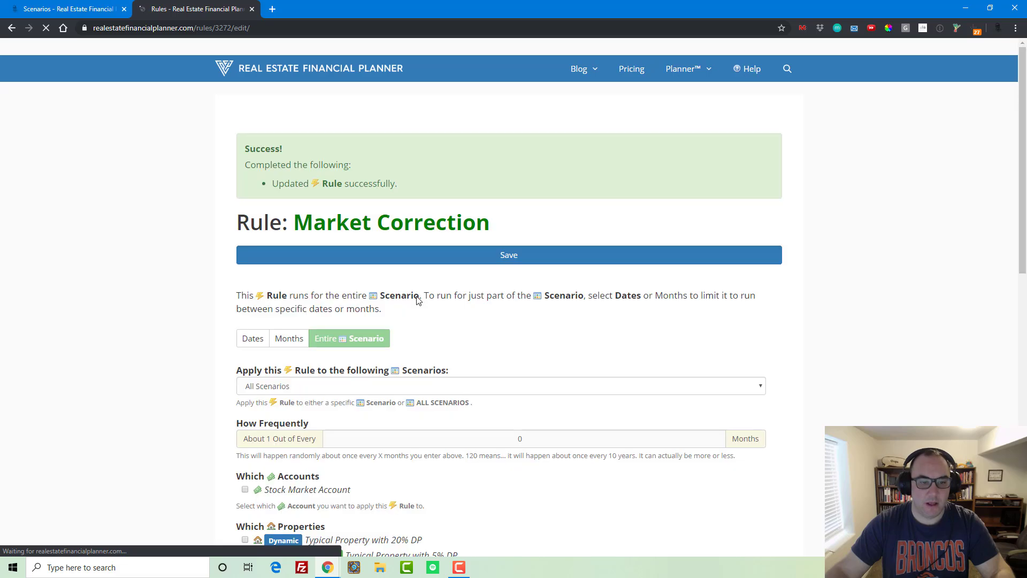
scroll(418, 300, "down", 3)
left_click(395, 225)
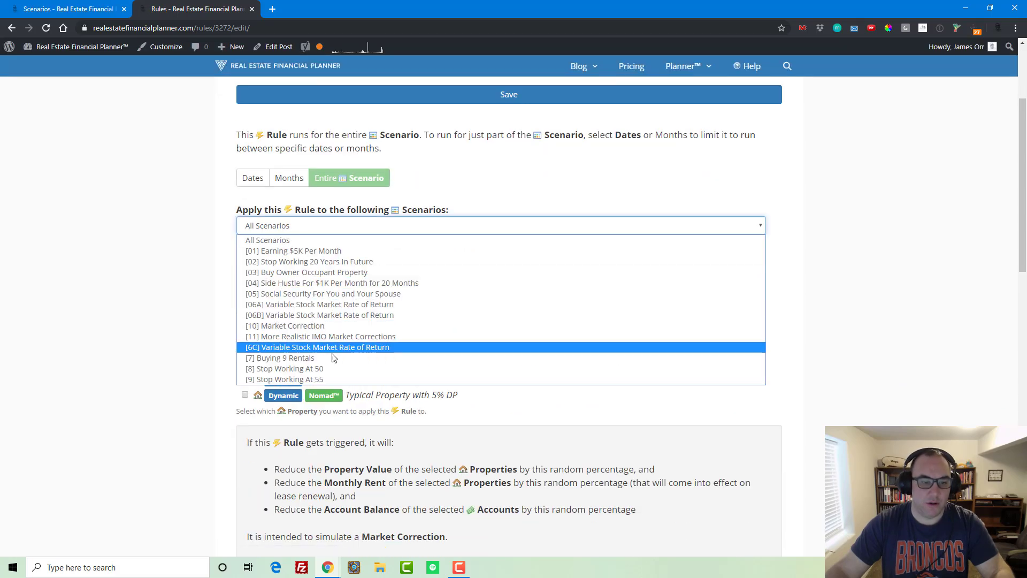
left_click(320, 336)
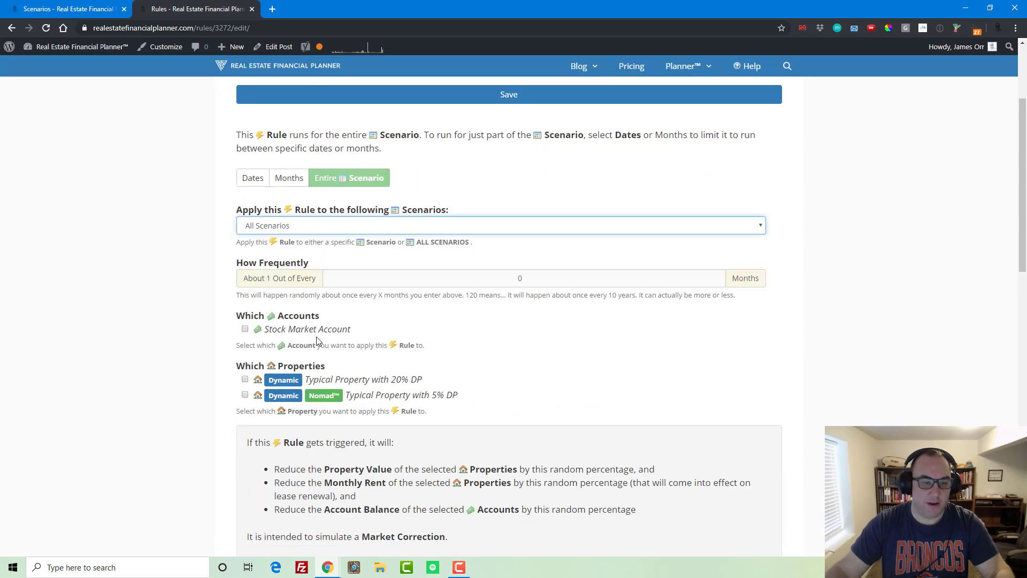
- Set this rule's frequency to 120 months and apply it to both Typical Property with 20% DP and Typical Property with 5% DP
left_click(490, 281)
type("120")
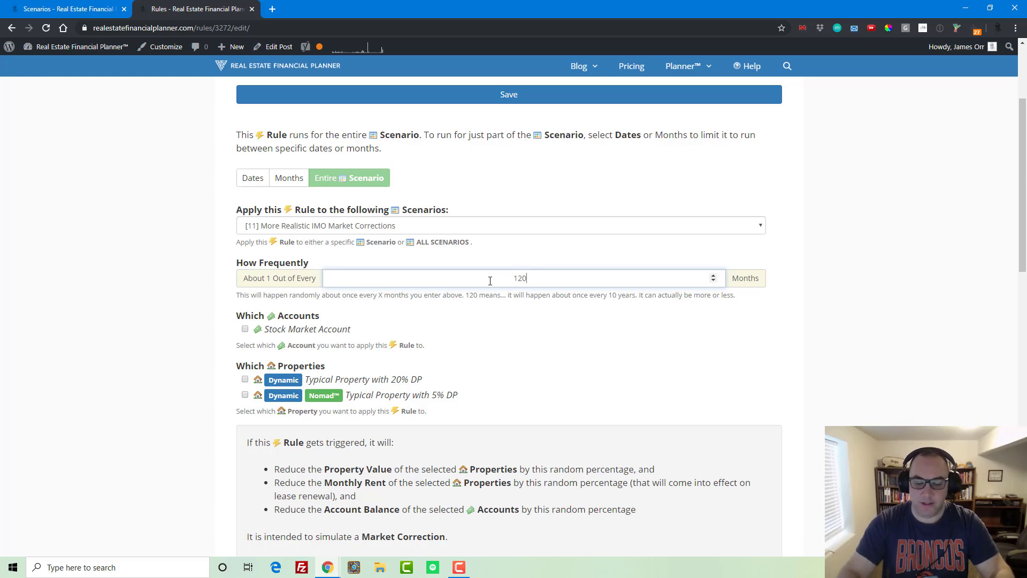
left_click(245, 380)
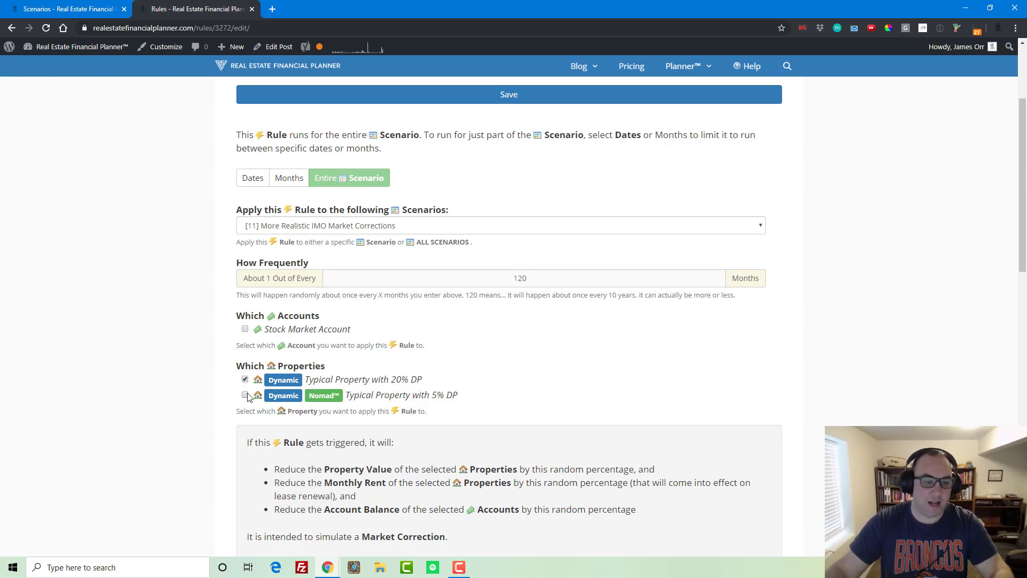
- Set the property rule's high of random range to 6, minimum to 0, maximum to 6 and standard deviation to 2, and save it
scroll(248, 398, "down", 8)
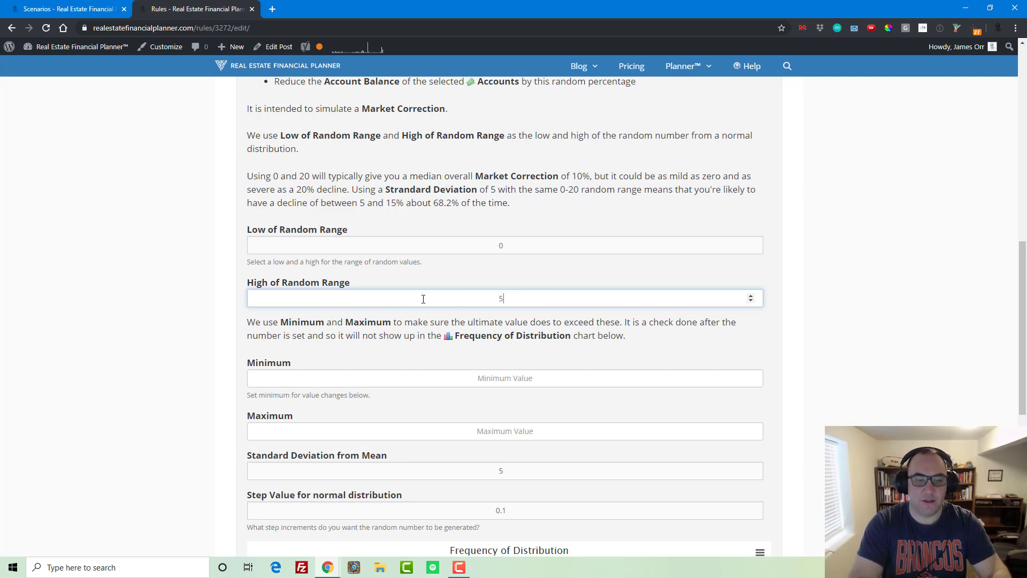
key("Tab")
key("shift+Tab")
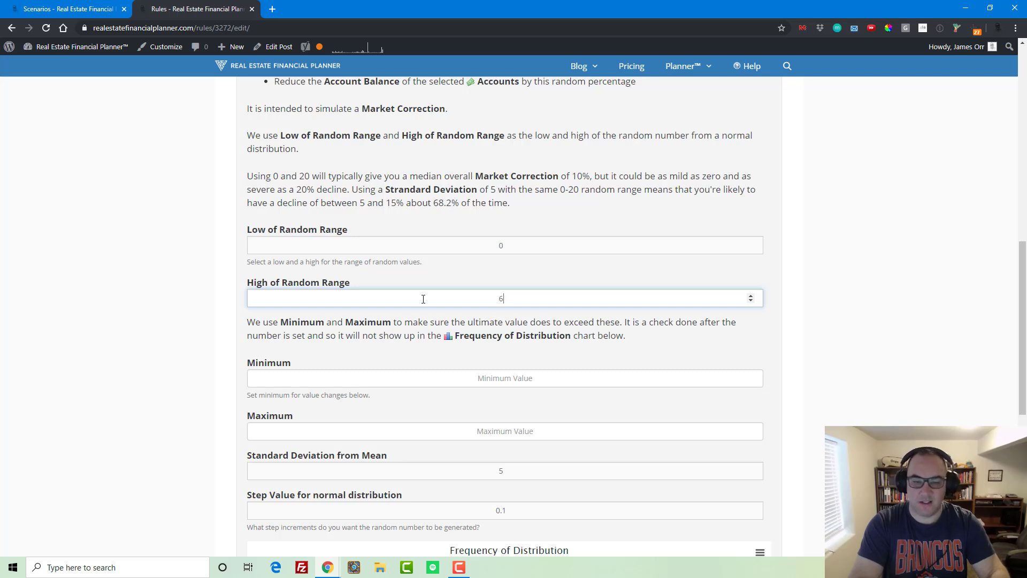
key("Tab")
type("0")
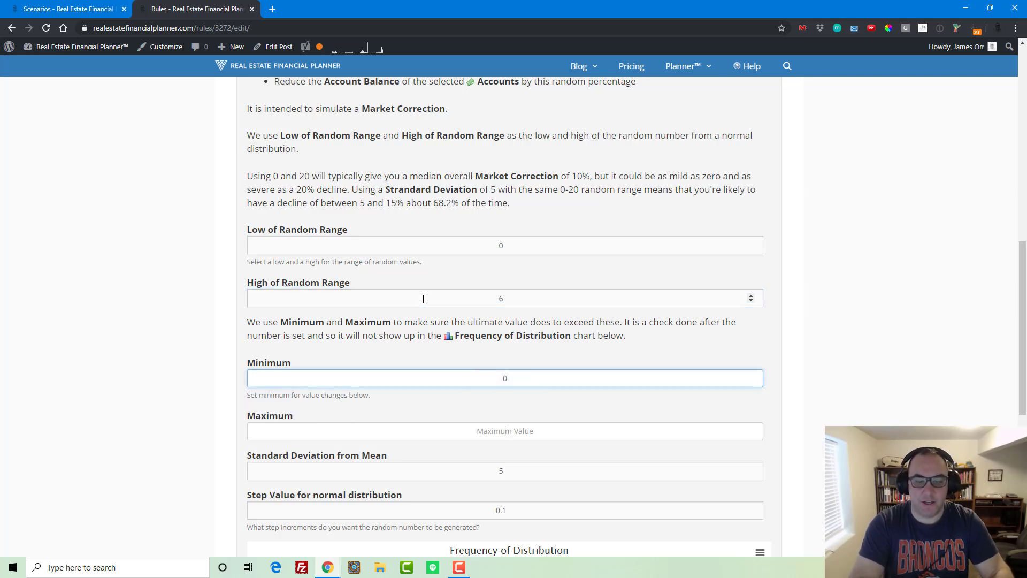
key("Tab")
type("6")
key("Tab")
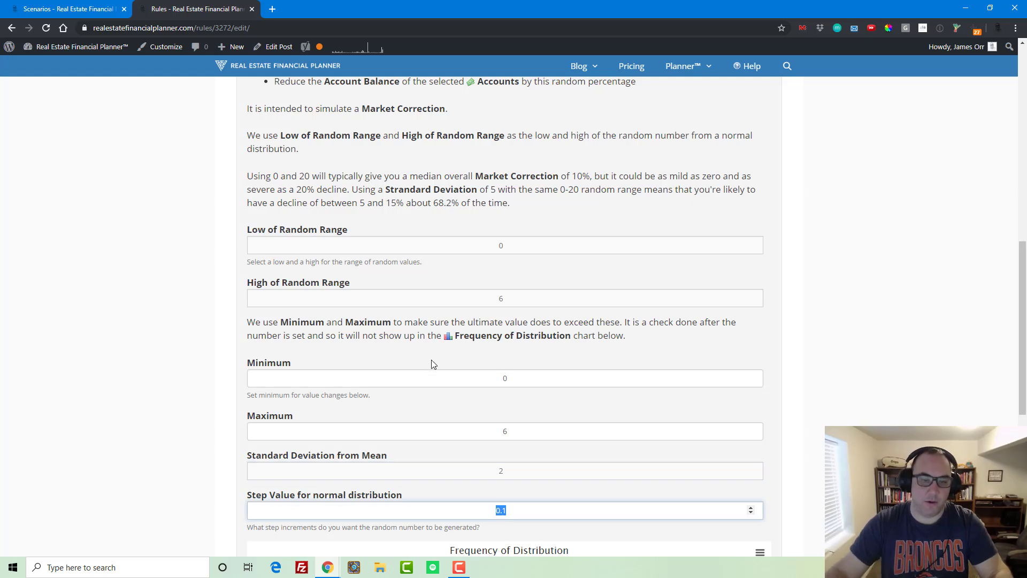
scroll(433, 364, "down", 7)
left_click(501, 417)
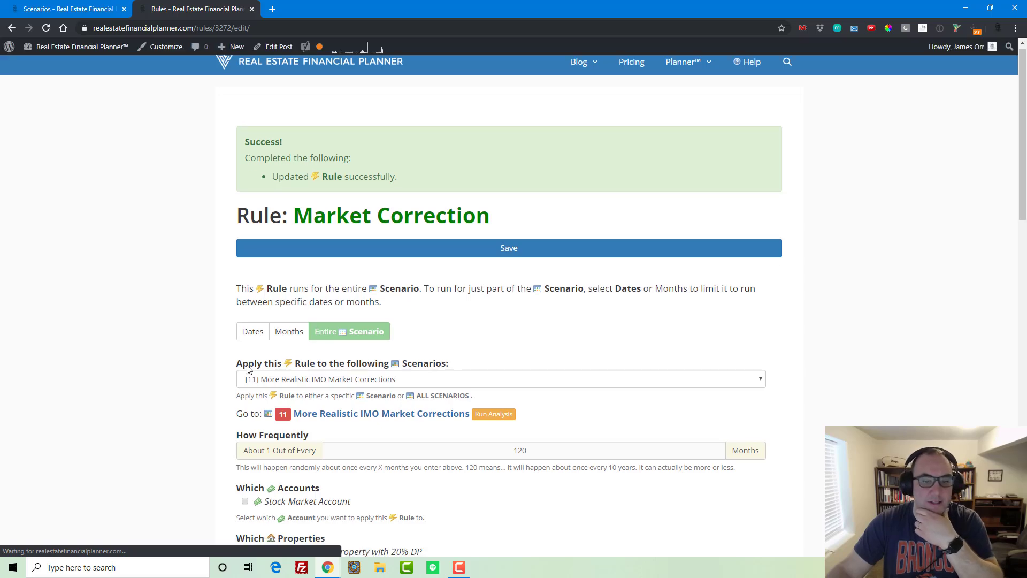
- Review the saved property rule's scenario, frequency, selected properties and random range settings
scroll(248, 370, "down", 4)
scroll(248, 369, "down", 3)
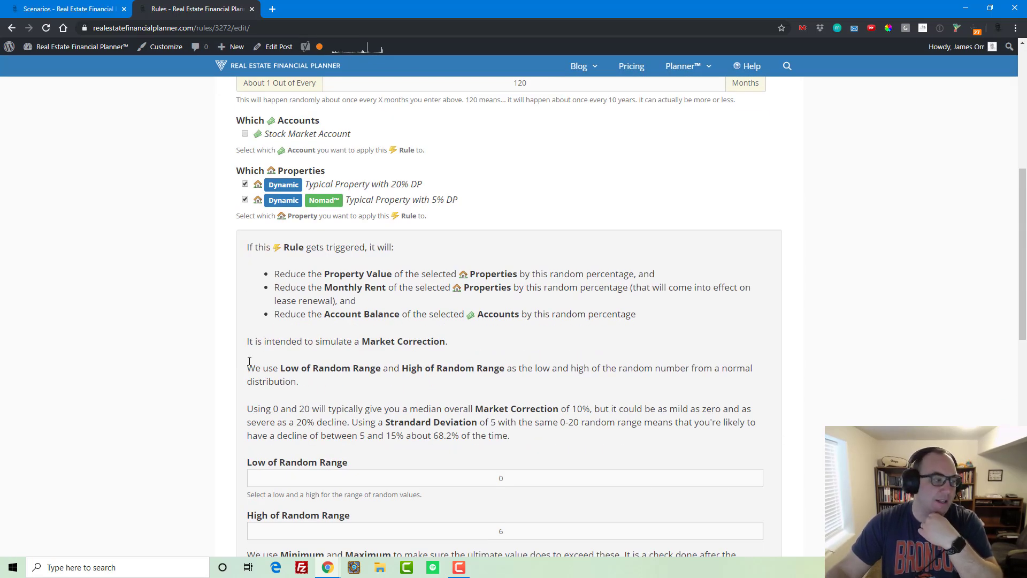
scroll(249, 360, "down", 3)
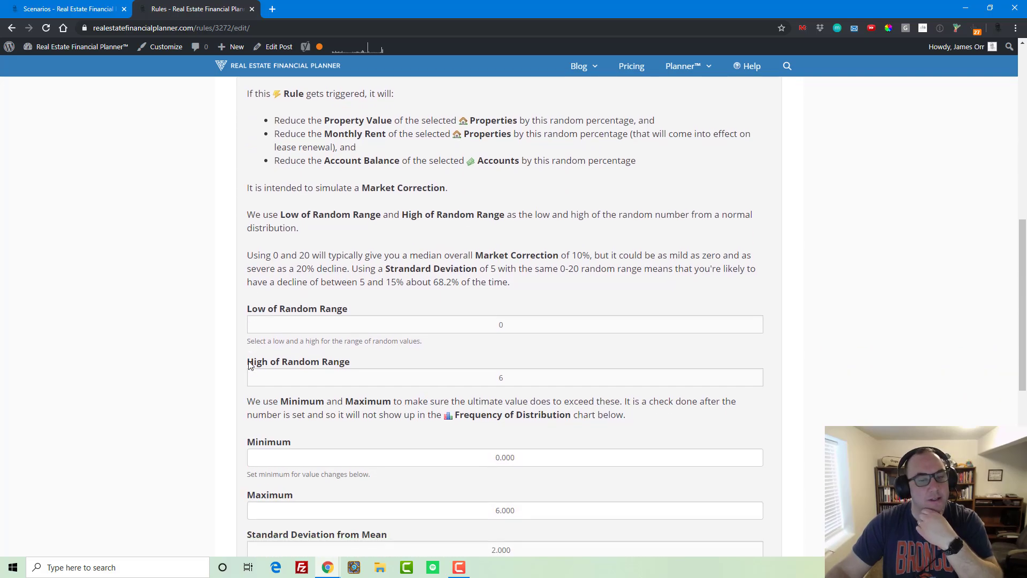
scroll(250, 360, "up", 6)
scroll(307, 350, "down", 4)
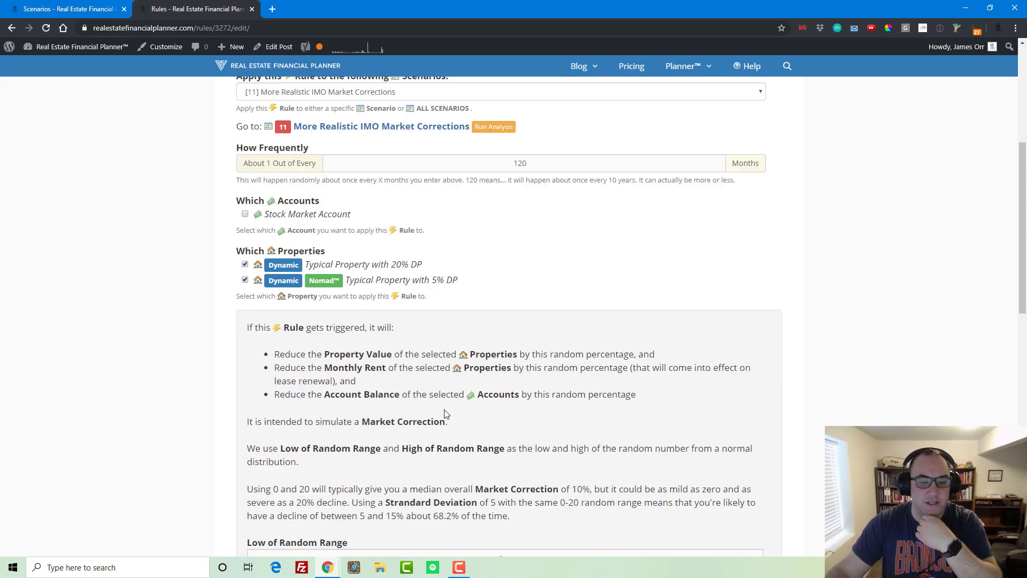
scroll(508, 320, "up", 6)
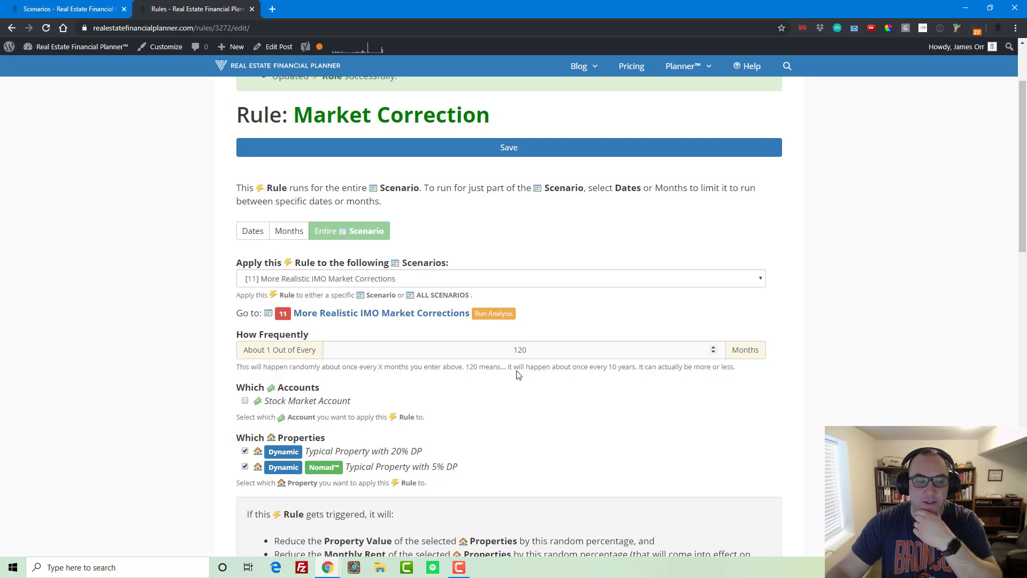
scroll(513, 337, "down", 9)
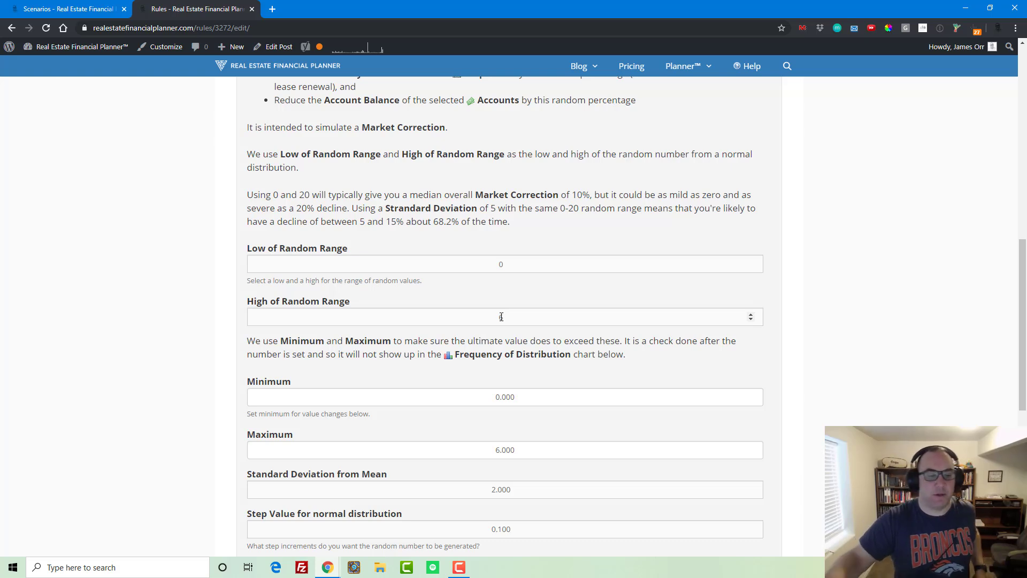
- Check the property rule's frequency distribution chart and run the analysis for [11] More Realistic IMO Market Corrections
scroll(501, 316, "down", 7)
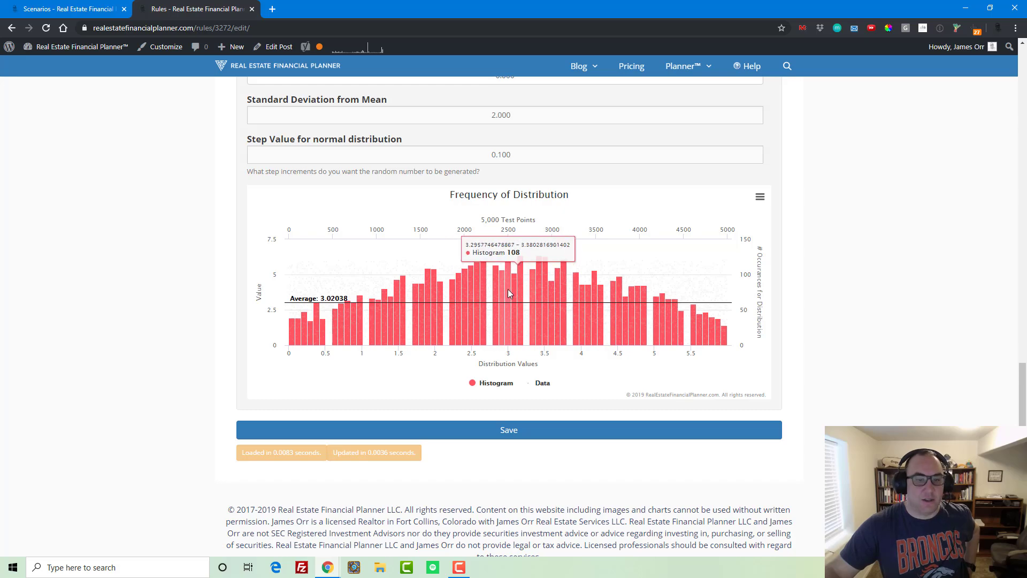
scroll(495, 291, "up", 20)
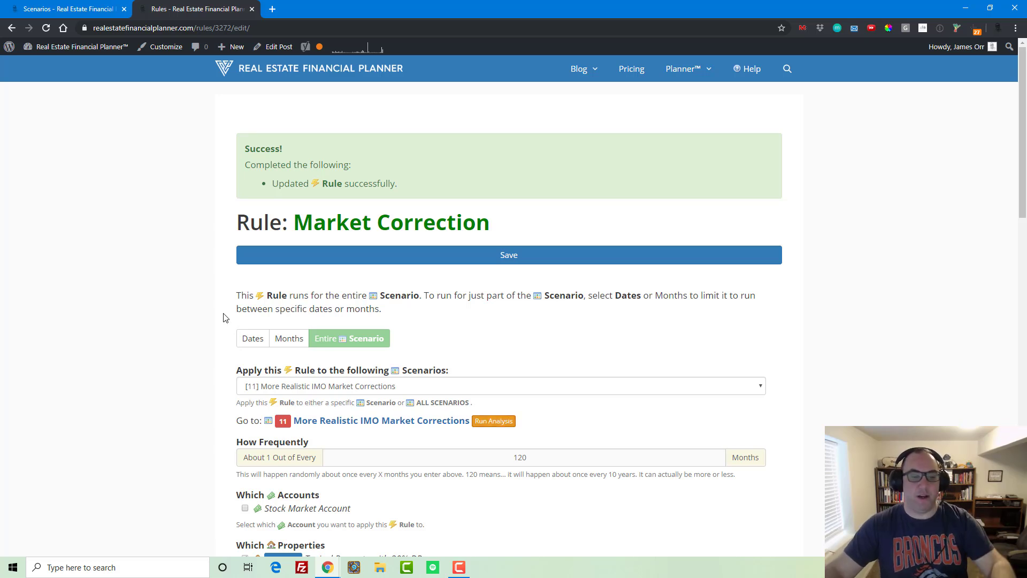
left_click(491, 421)
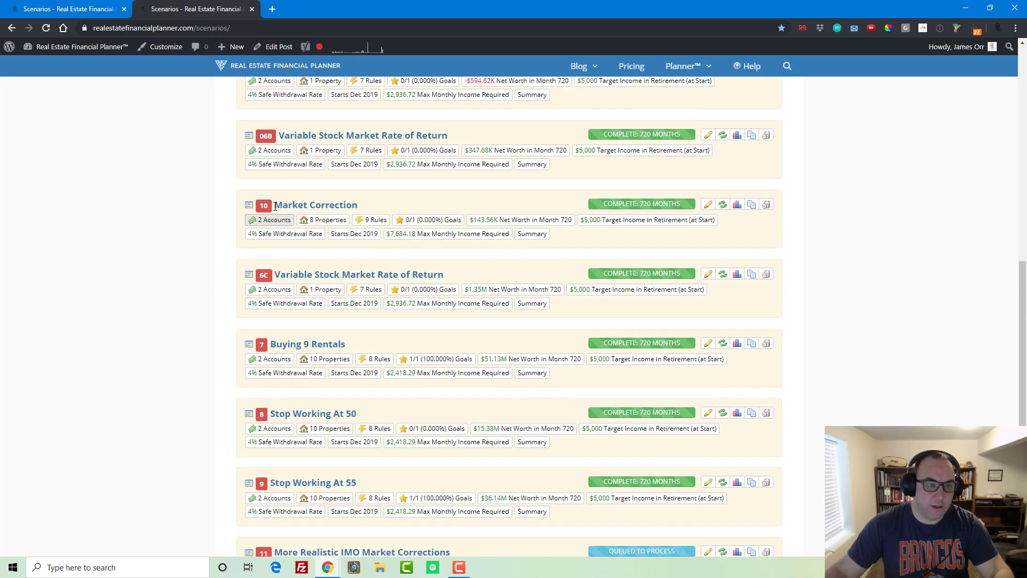
- Rename the [6C] scenario as [06C] Variable Stock Market Rate of Return and save it
left_click(383, 276)
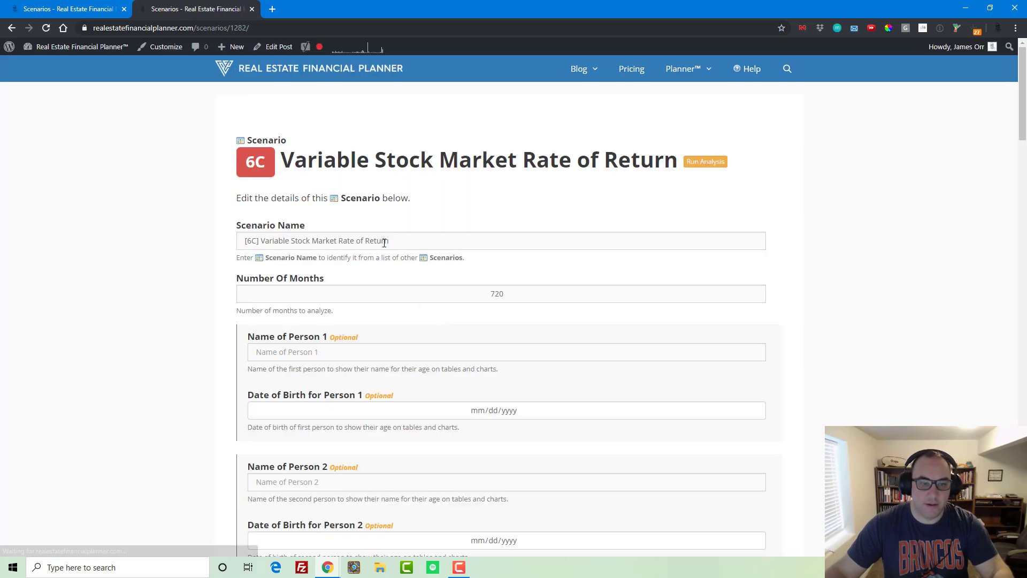
left_click(390, 244)
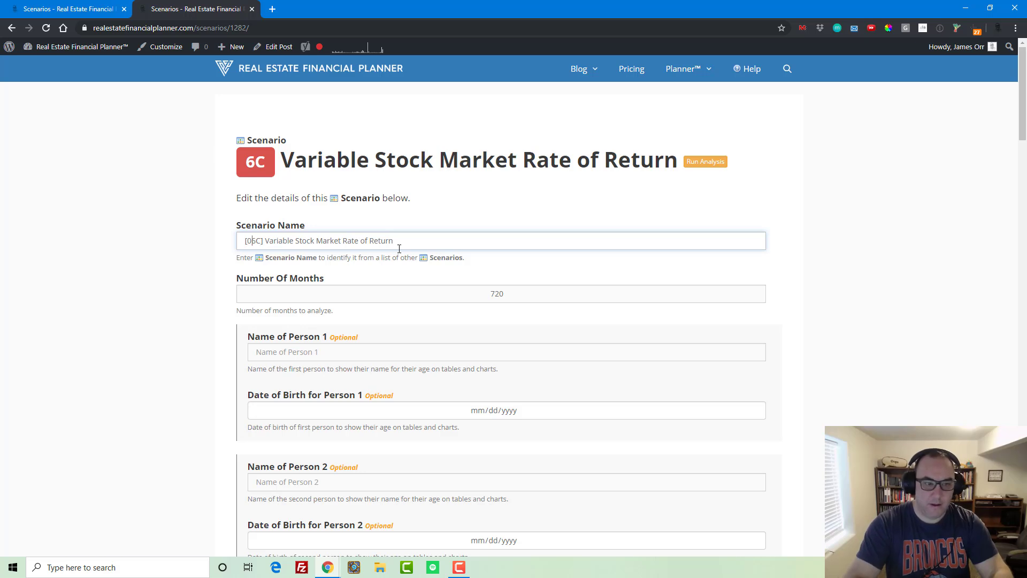
key("Return")
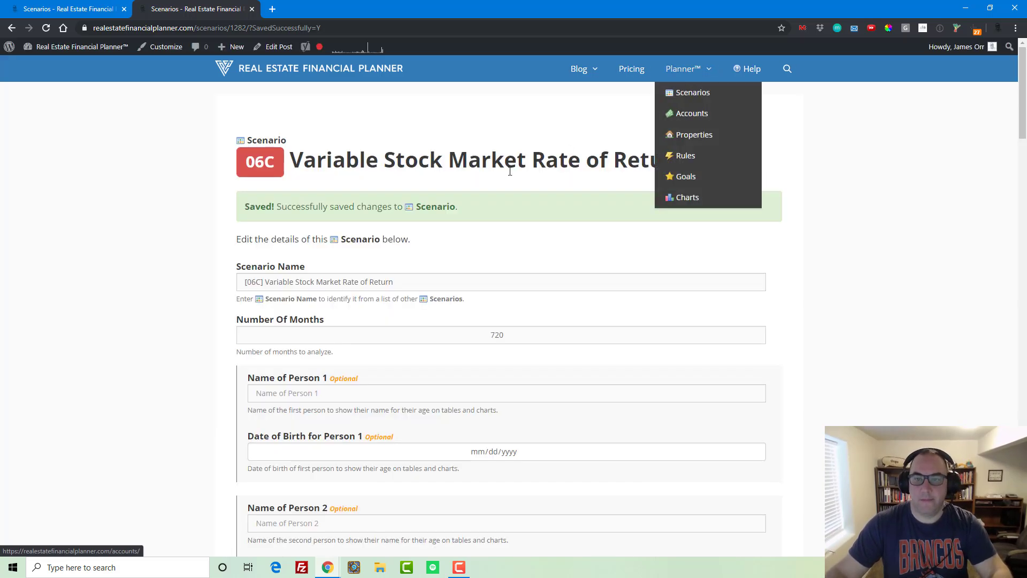
- Return to the scenario list and rename the [7] scenario as [07] Buying 9 Rentals, saving the change
mouse_move(681, 75)
left_click(682, 95)
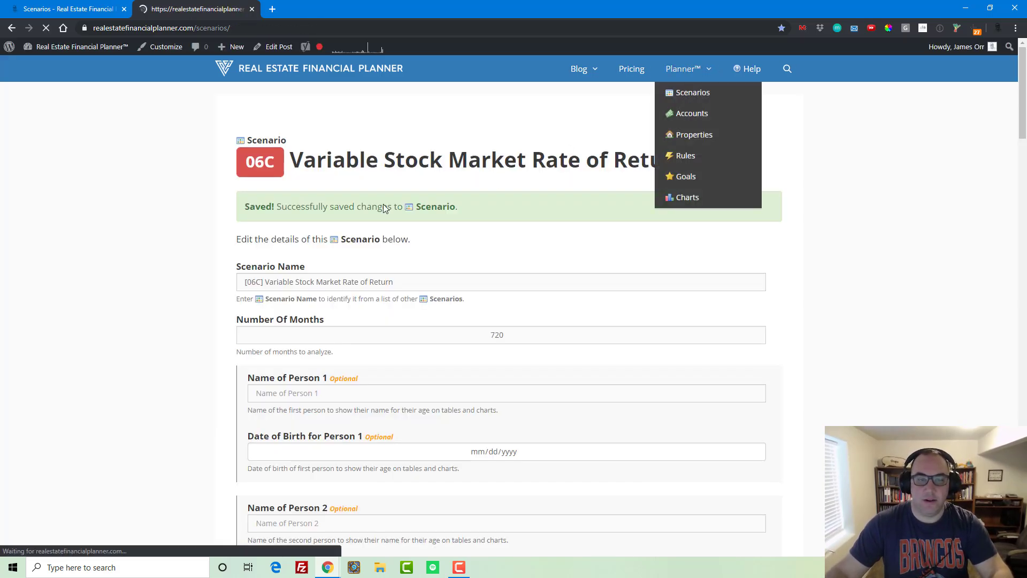
scroll(383, 207, "down", 5)
scroll(384, 213, "down", 8)
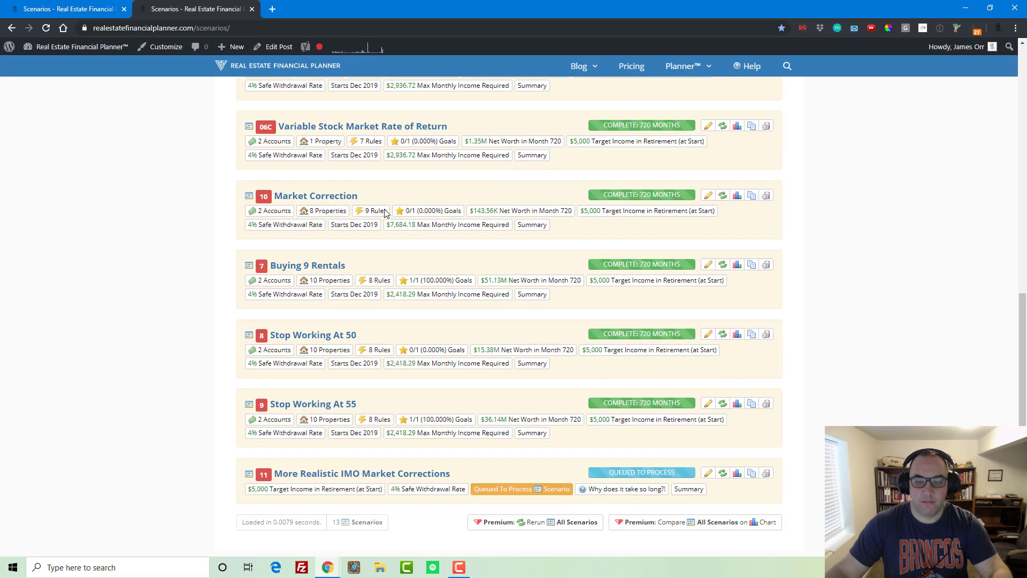
scroll(384, 212, "up", 2)
left_click(320, 265)
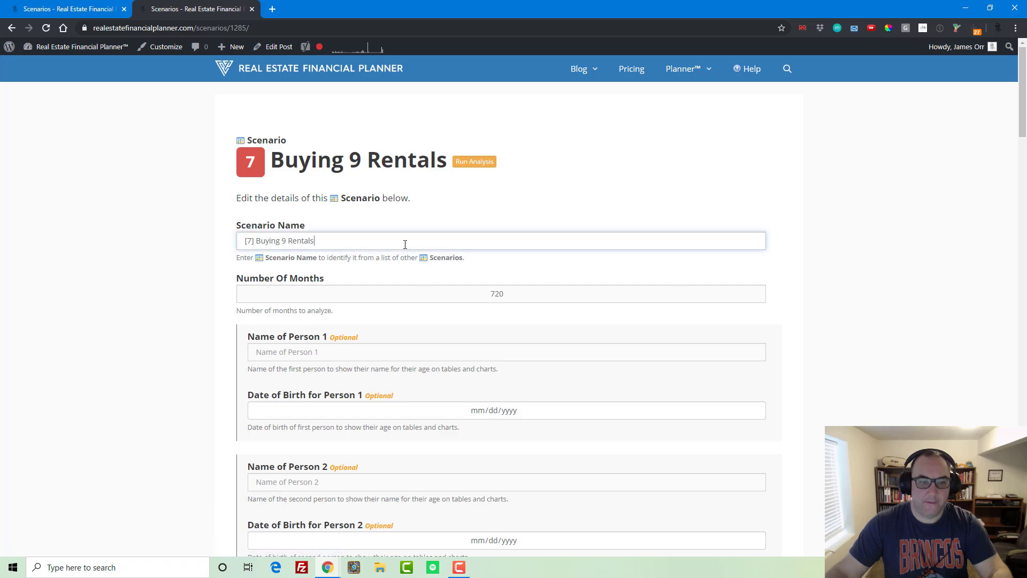
key("Right")
type("0")
key("Return")
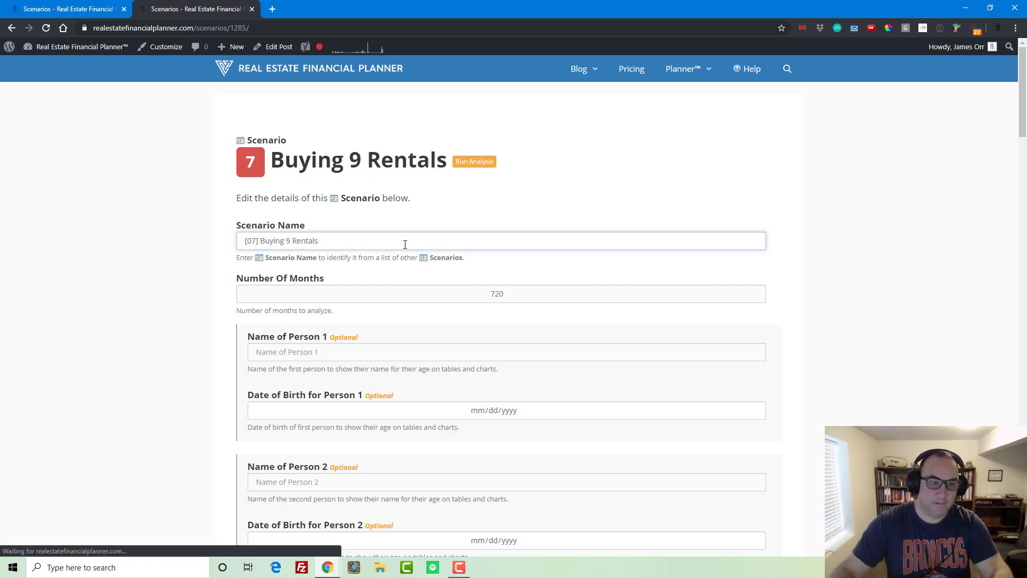
- From the scenario list, rename the [8] scenario as [08] Stop Working At 50 and save it
mouse_move(690, 70)
left_click(689, 91)
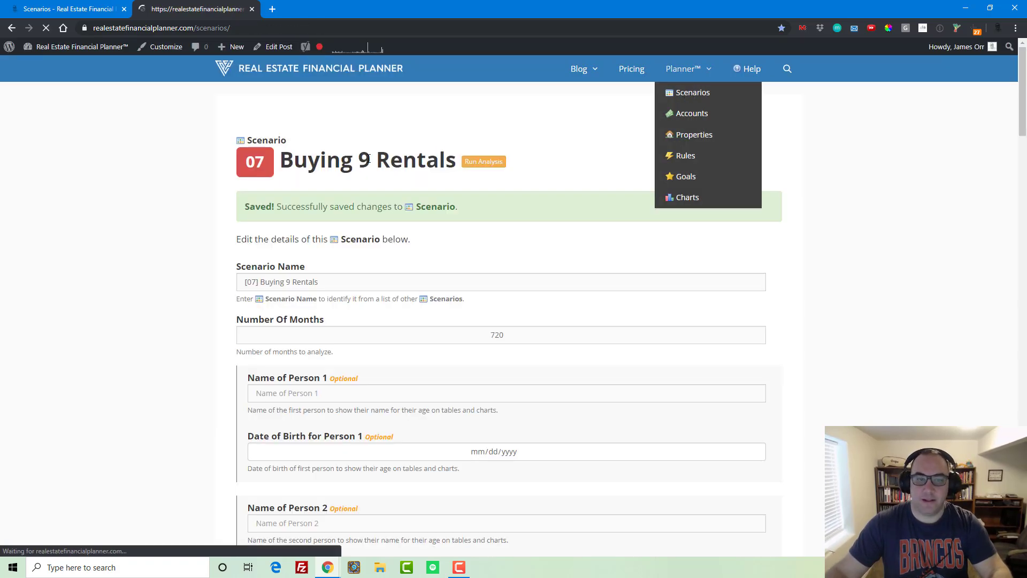
scroll(416, 195, "down", 15)
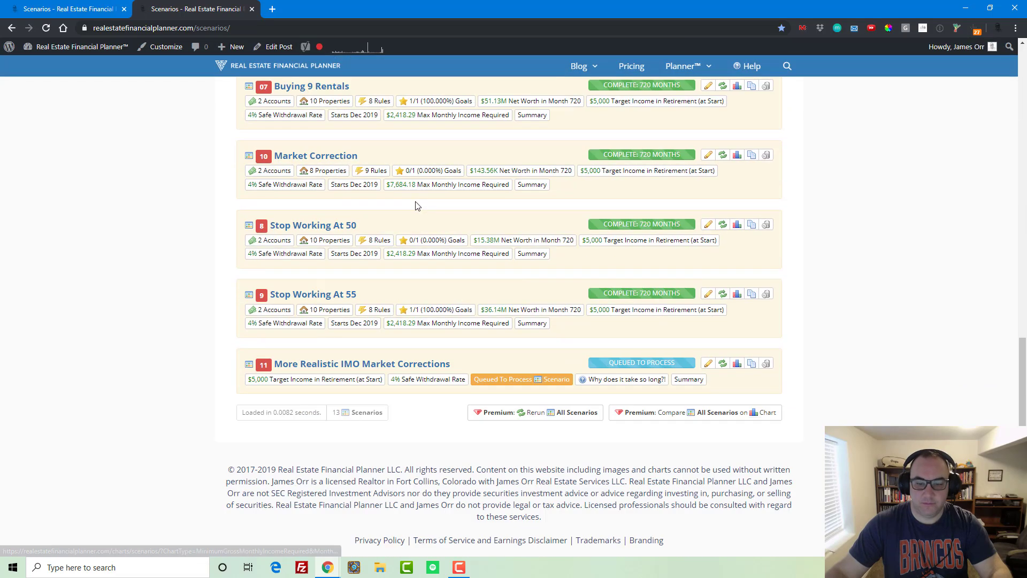
left_click(326, 227)
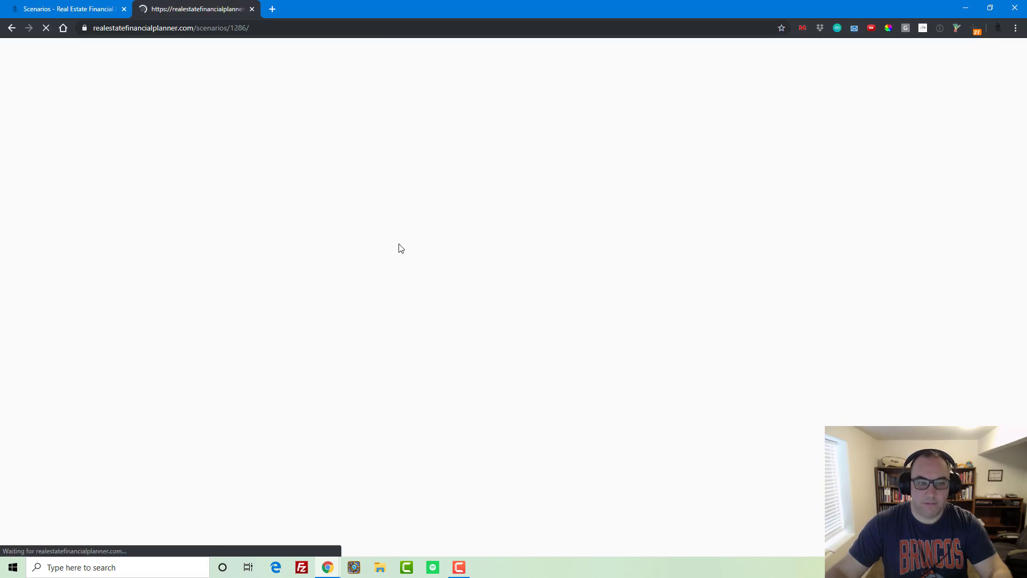
left_click(369, 240)
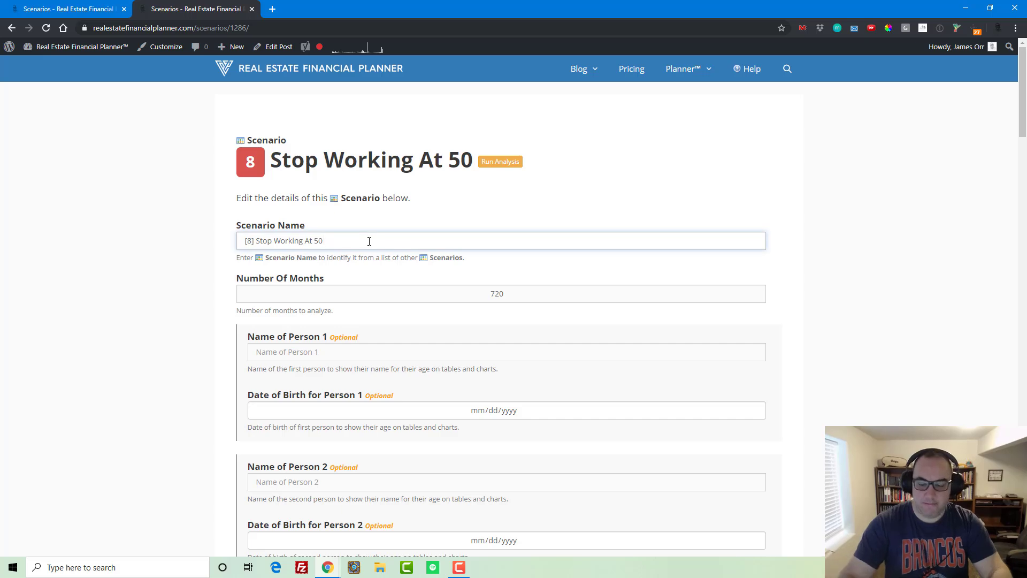
key("Return")
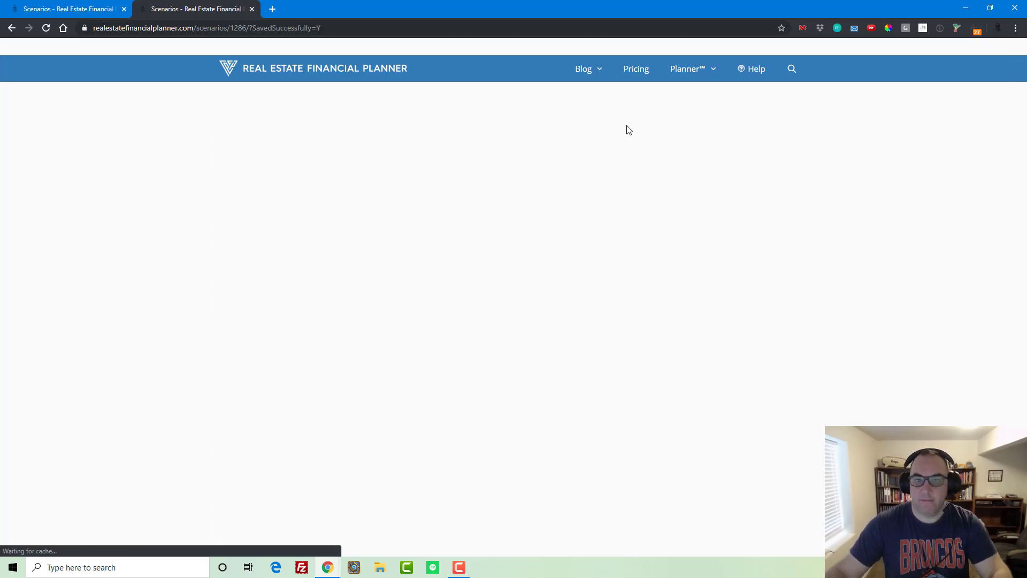
- From the scenario list, rename the [9] scenario as [09] Stop Working At 55 and save it
left_click(691, 95)
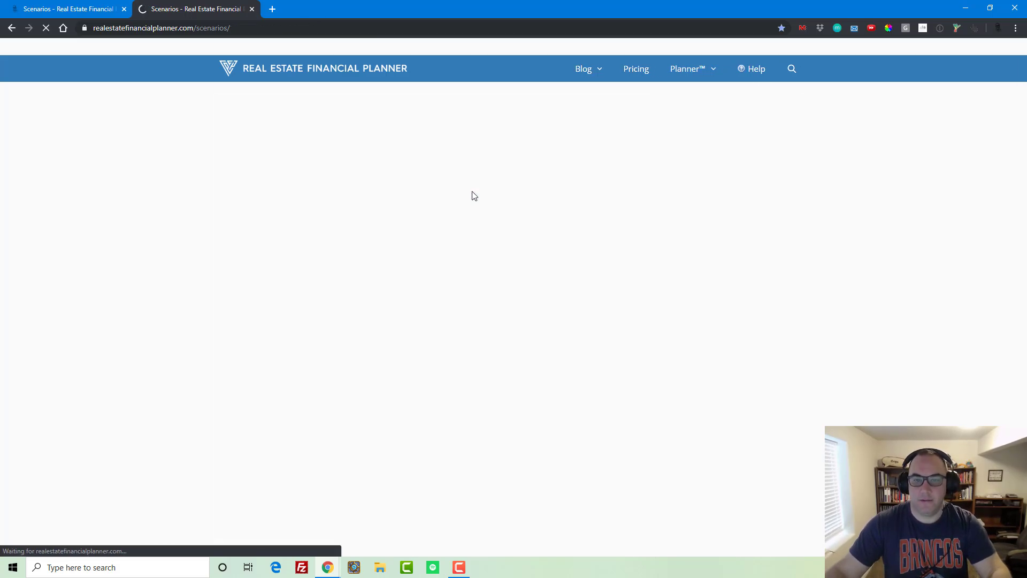
scroll(474, 203, "down", 14)
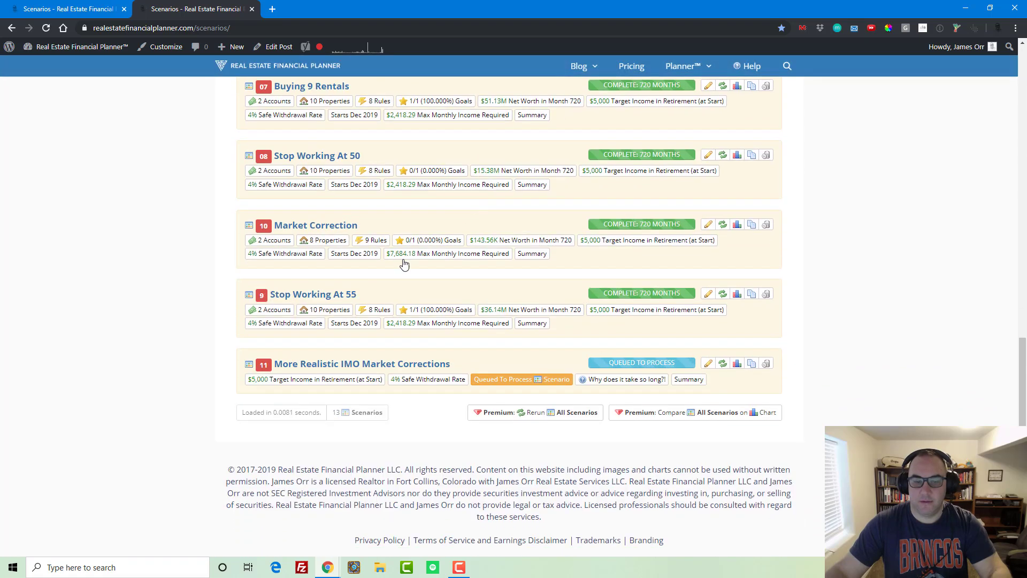
left_click(315, 294)
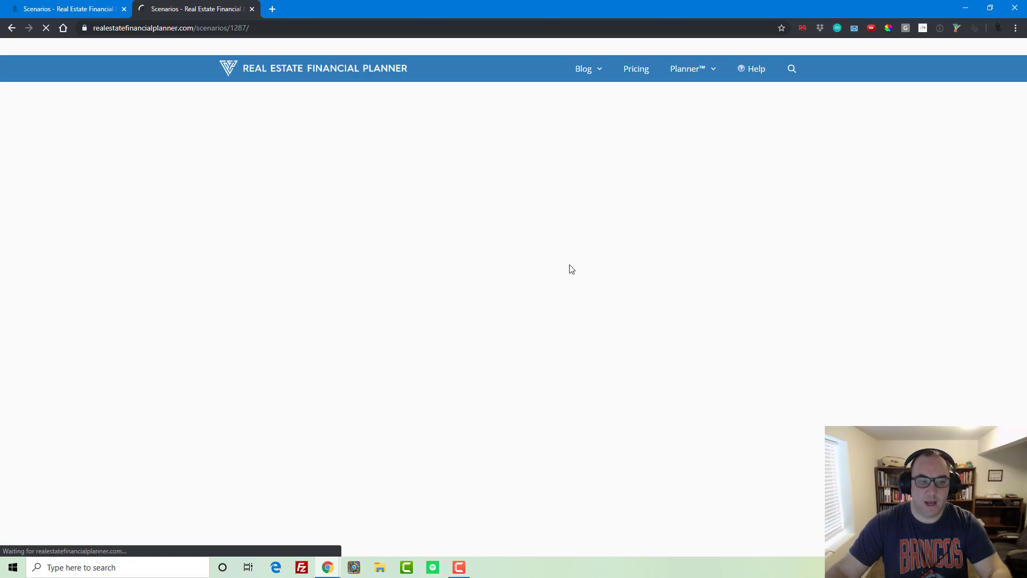
left_click(494, 241)
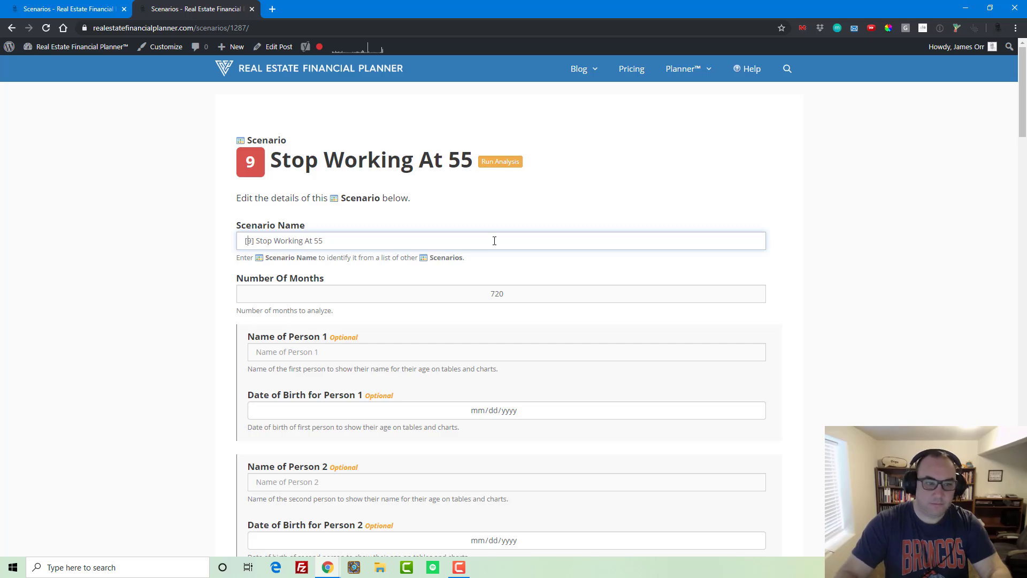
key("Return")
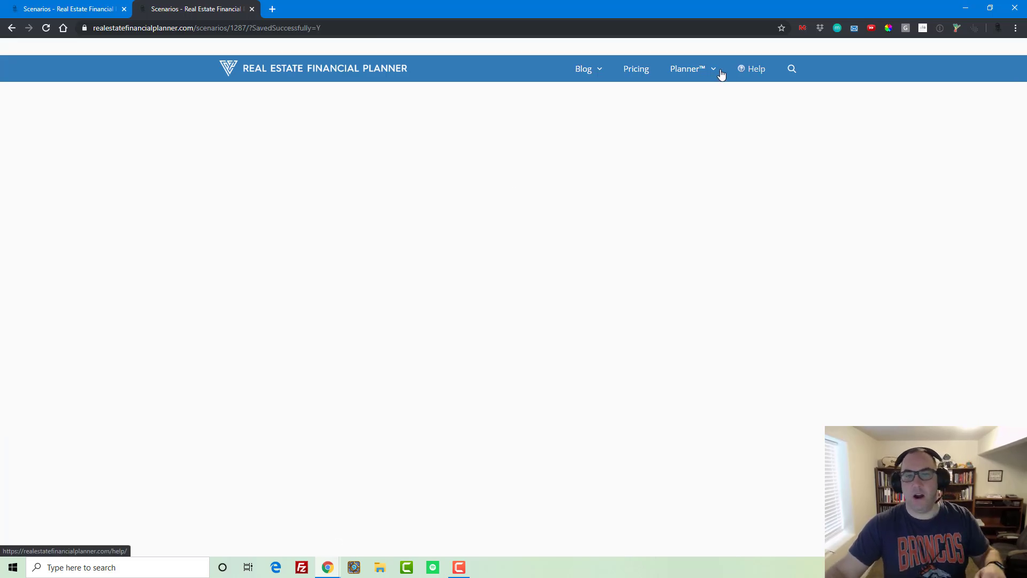
- Open the Net Worth chart for [11] More Realistic IMO Market Corrections in a new tab and close one Scenarios tab
mouse_move(716, 72)
left_click(685, 96)
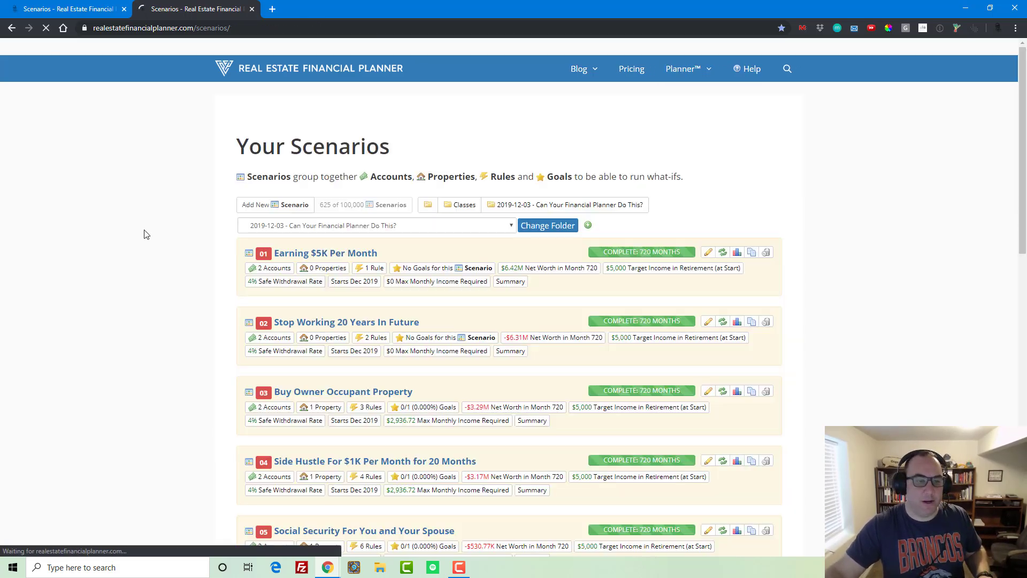
scroll(147, 236, "down", 10)
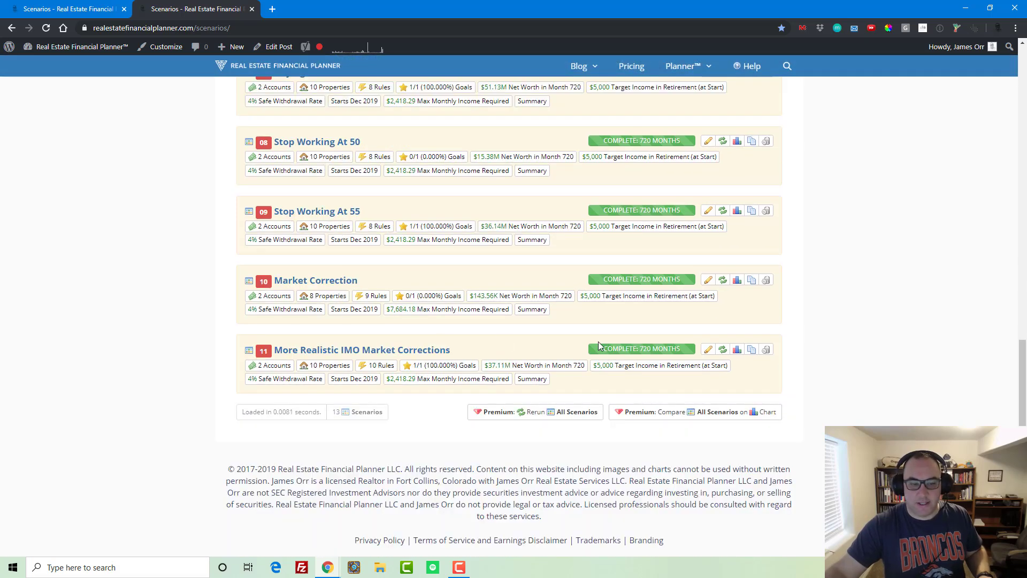
right_click(737, 352)
left_click(760, 359)
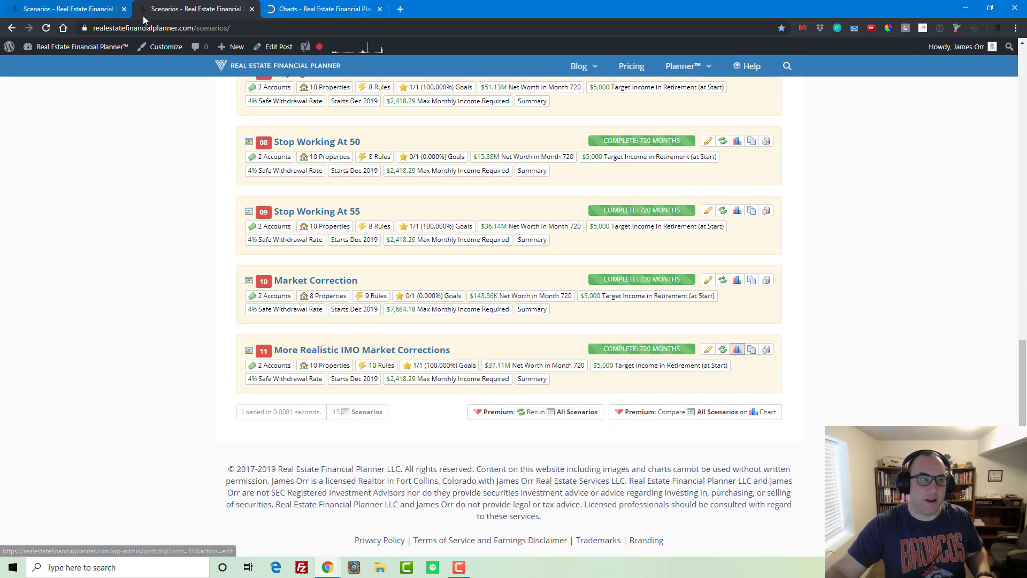
left_click(125, 9)
left_click(181, 7)
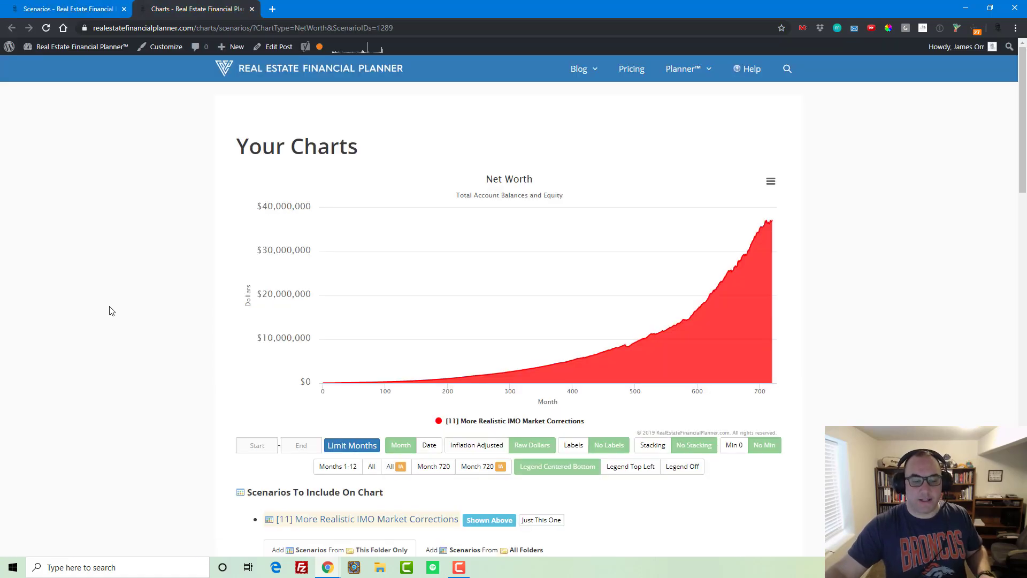
- Examine the net worth curve and display the Account Balance chart for scenario [11]'s accounts
scroll(117, 234, "down", 3)
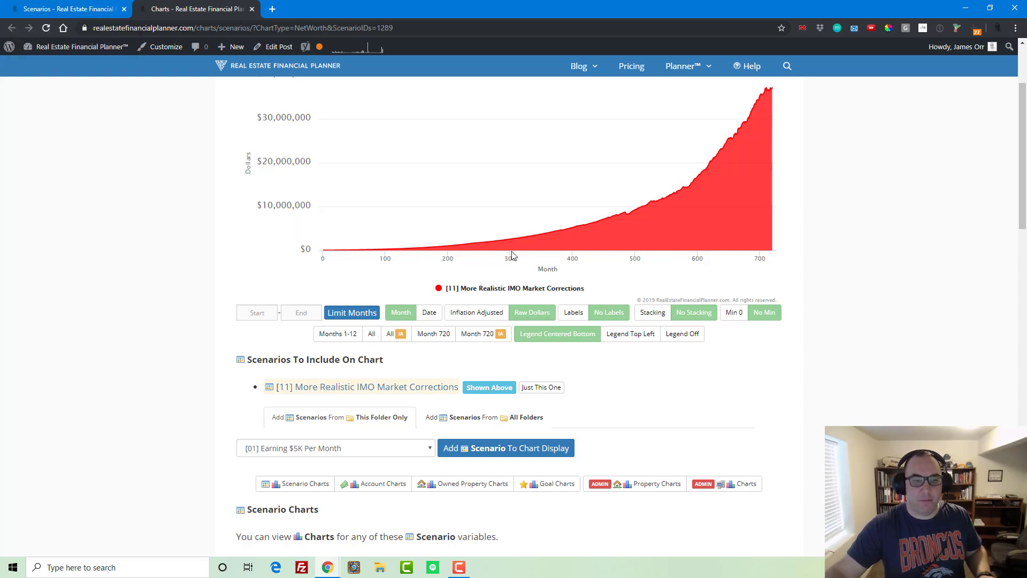
mouse_move(568, 250)
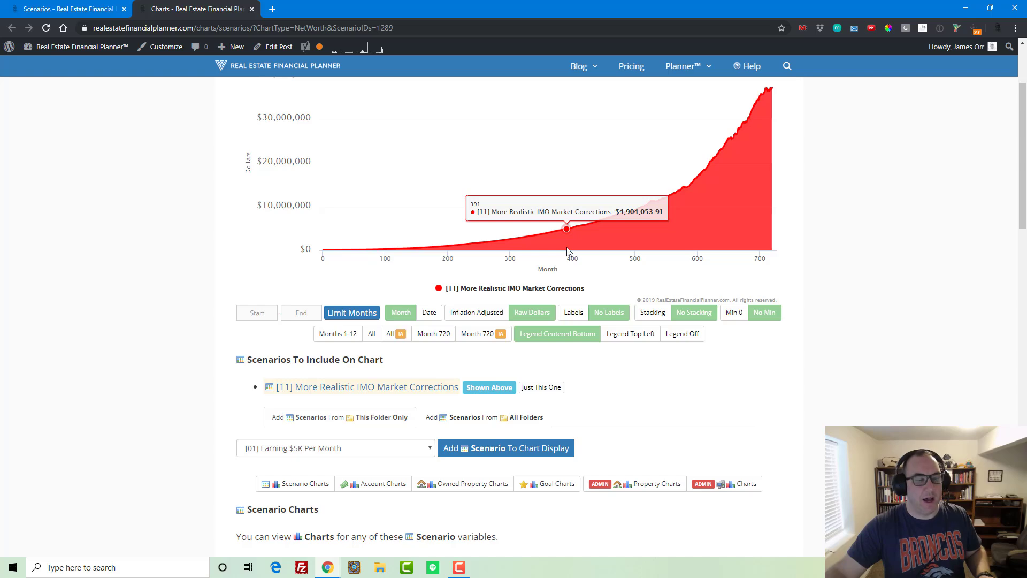
scroll(472, 343, "down", 4)
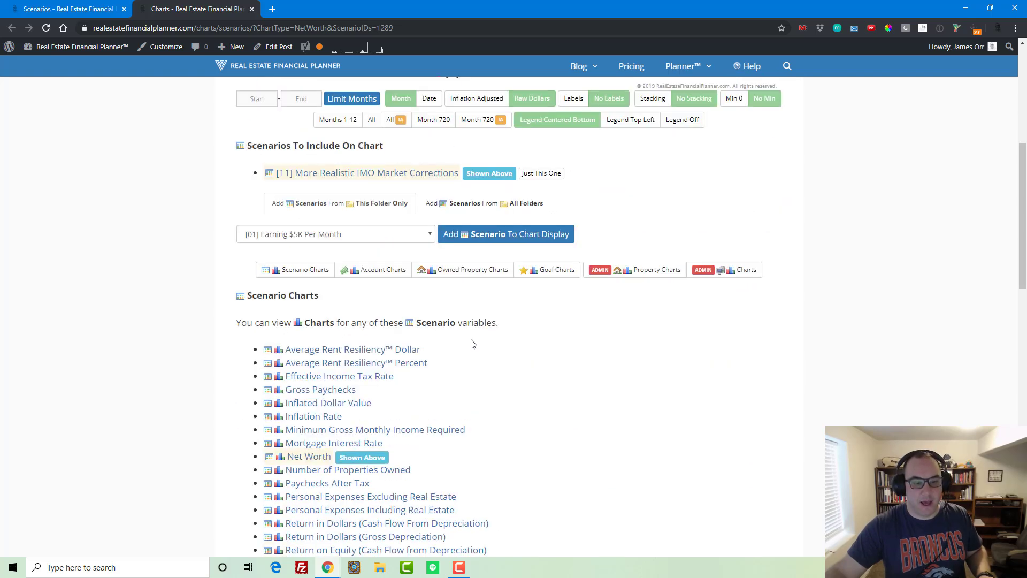
left_click(380, 272)
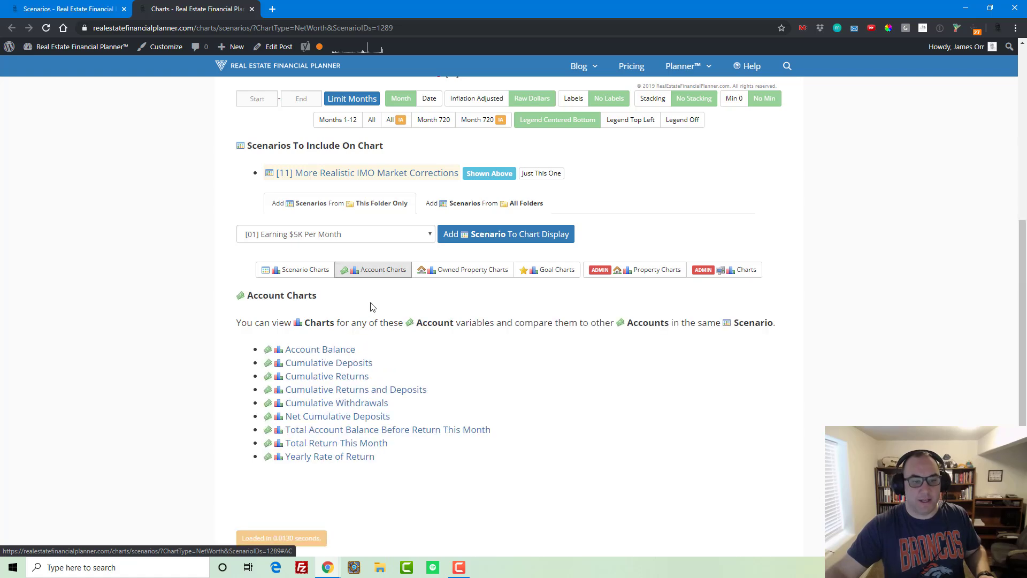
left_click(321, 350)
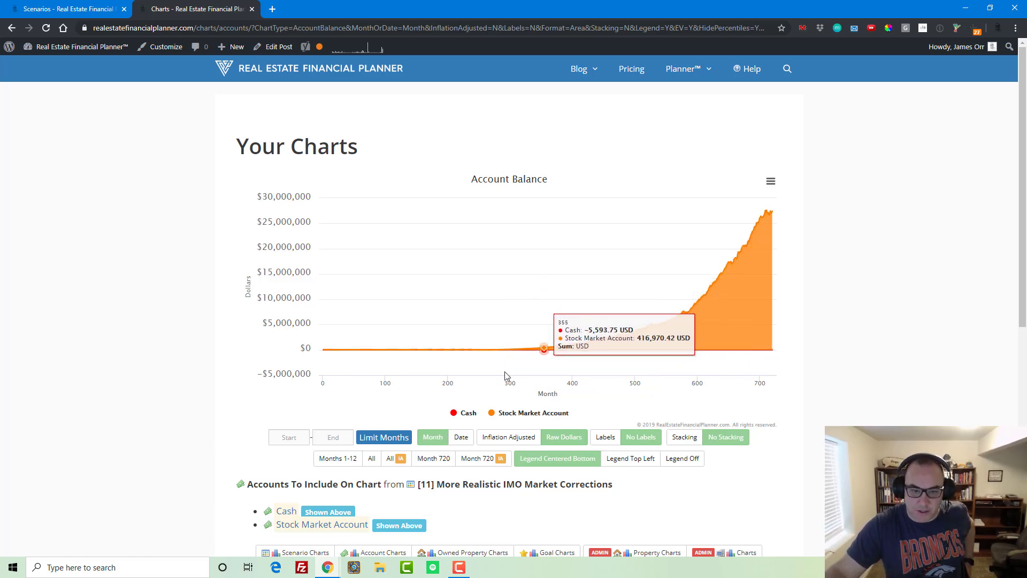
- Hide the Stock Market Account series, zoom in on the Cash balance around months 240 to 278, and reset the zoom
left_click(516, 413)
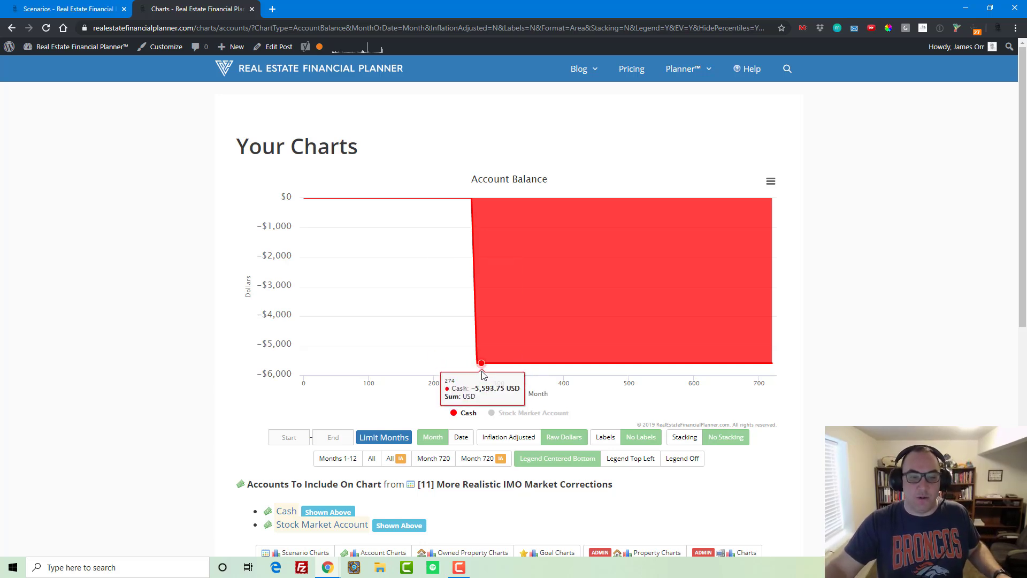
left_click_drag(483, 374, 330, 355)
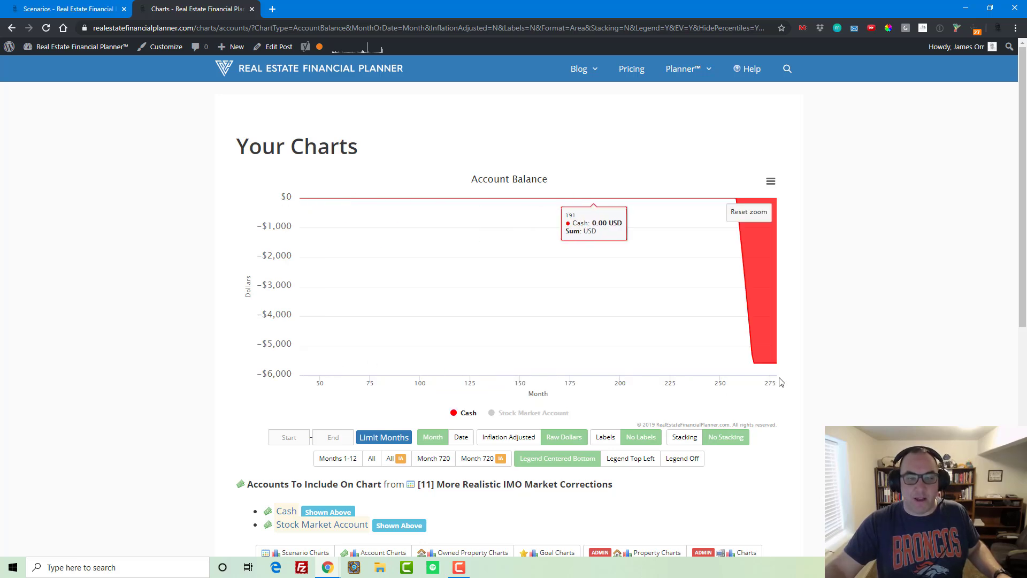
left_click(756, 214)
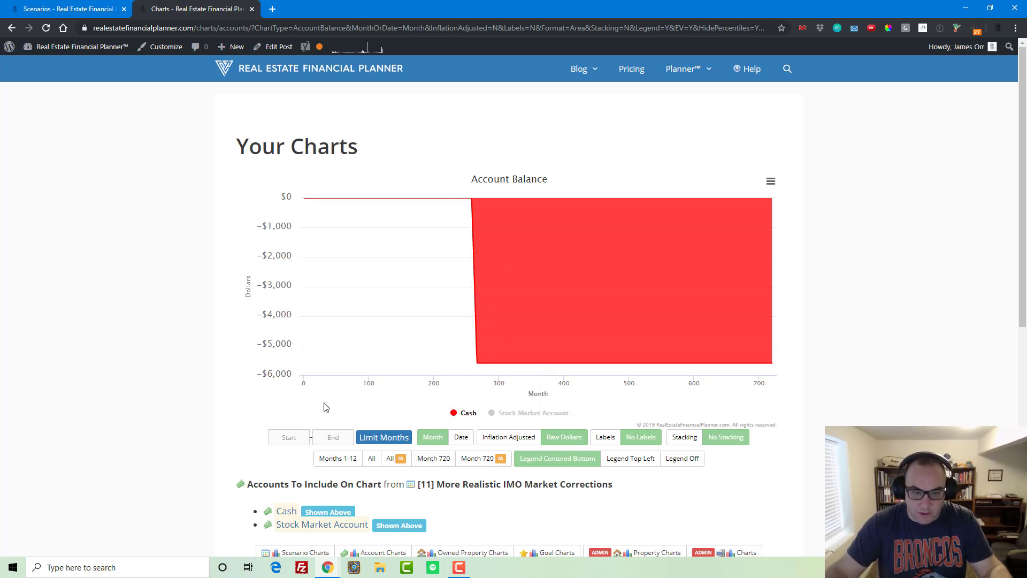
left_click_drag(484, 369, 459, 364)
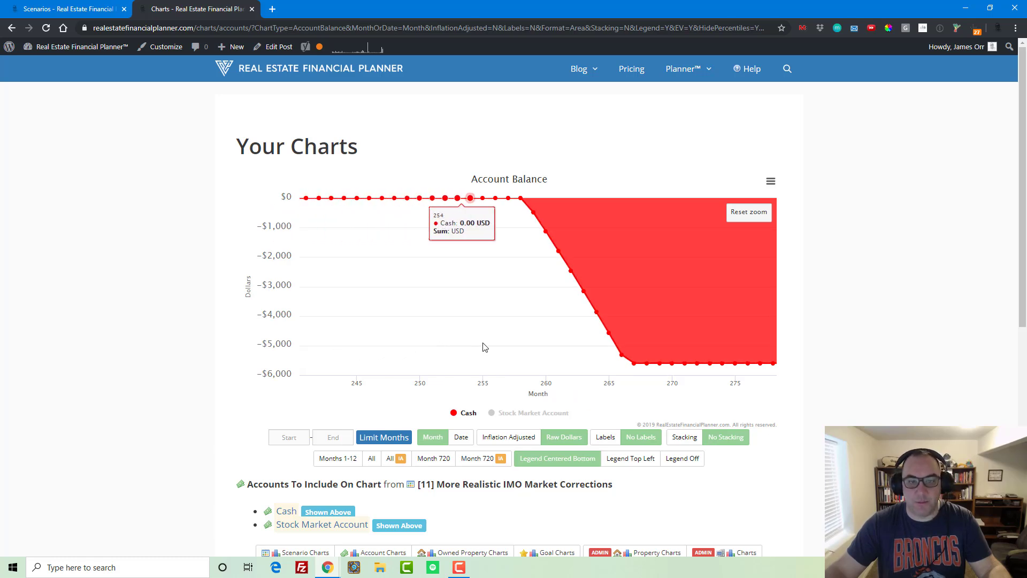
left_click(752, 212)
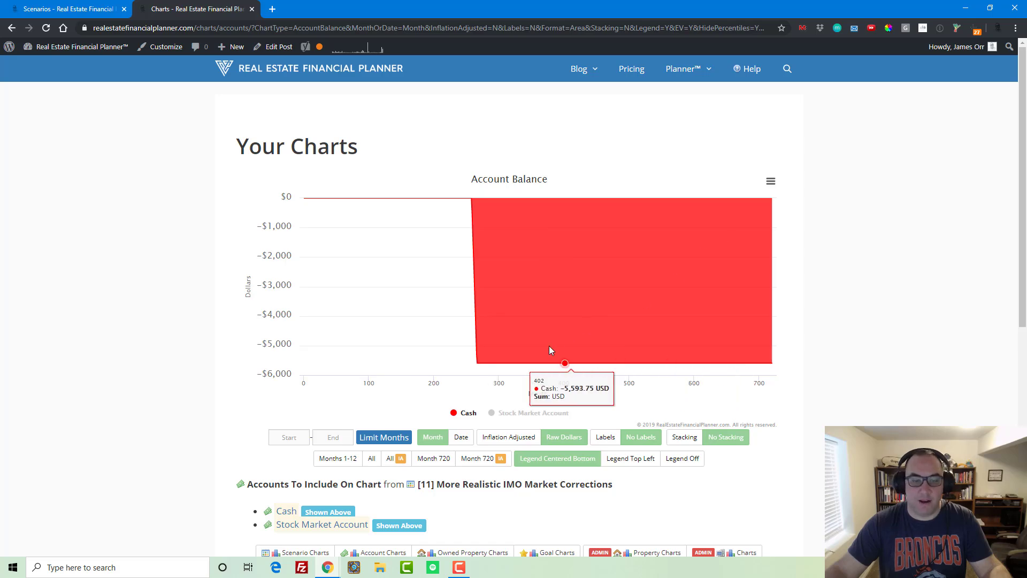
scroll(436, 373, "down", 5)
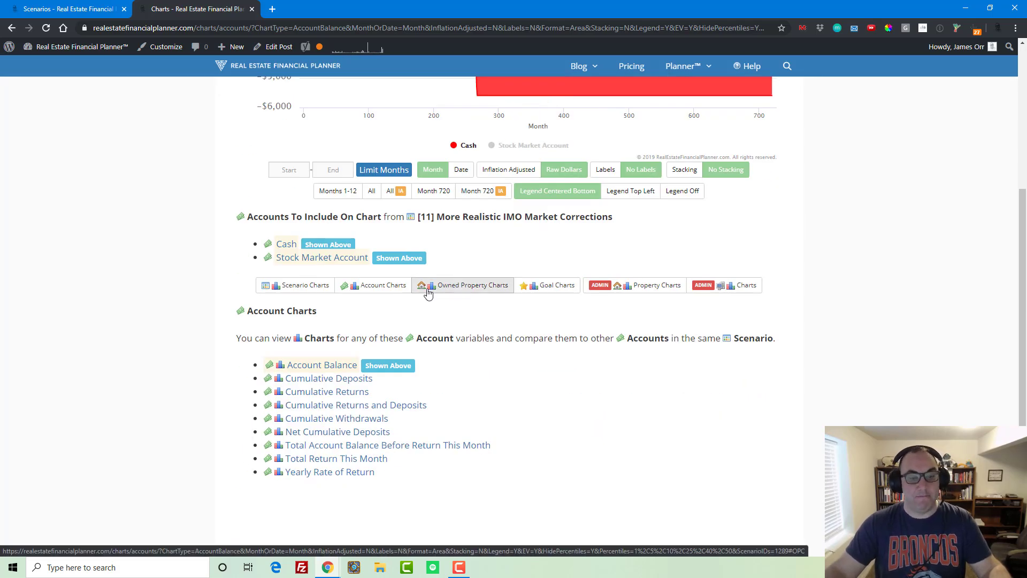
- Review the Cash balance curve and display the Number of Properties Owned chart for scenario [11] More Realistic IMO Market Corrections
scroll(455, 299, "up", 5)
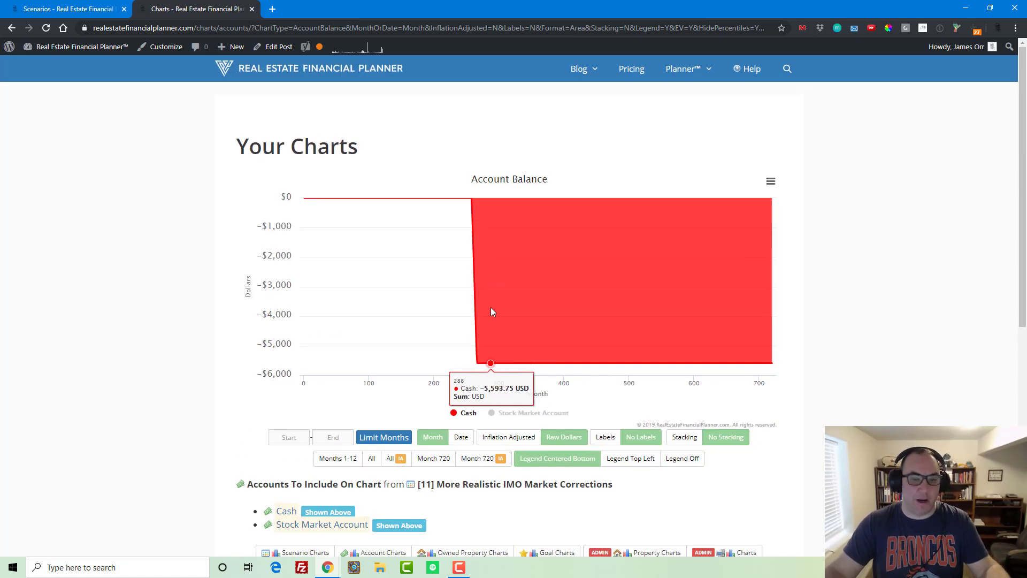
scroll(447, 291, "down", 3)
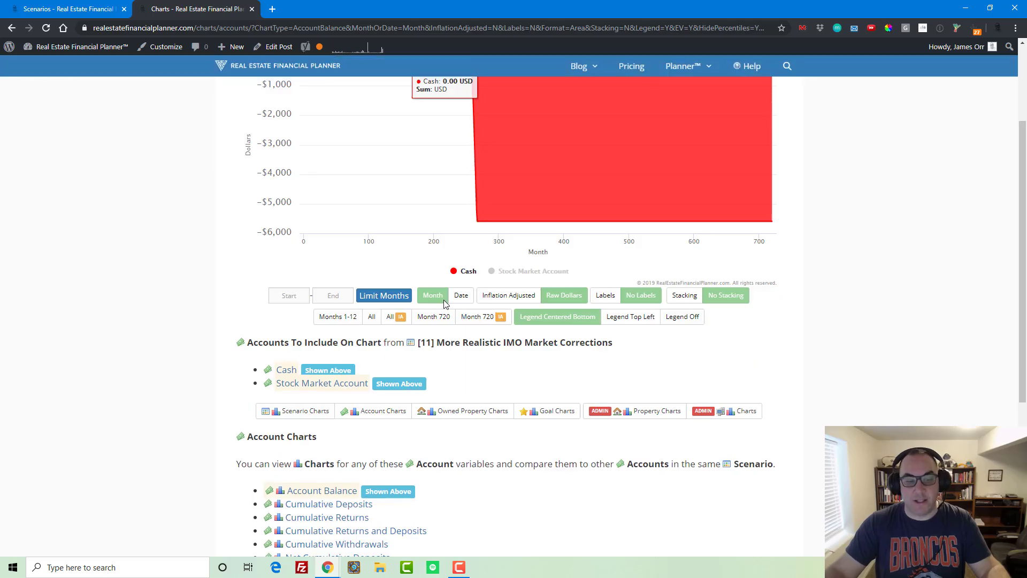
scroll(445, 304, "down", 4)
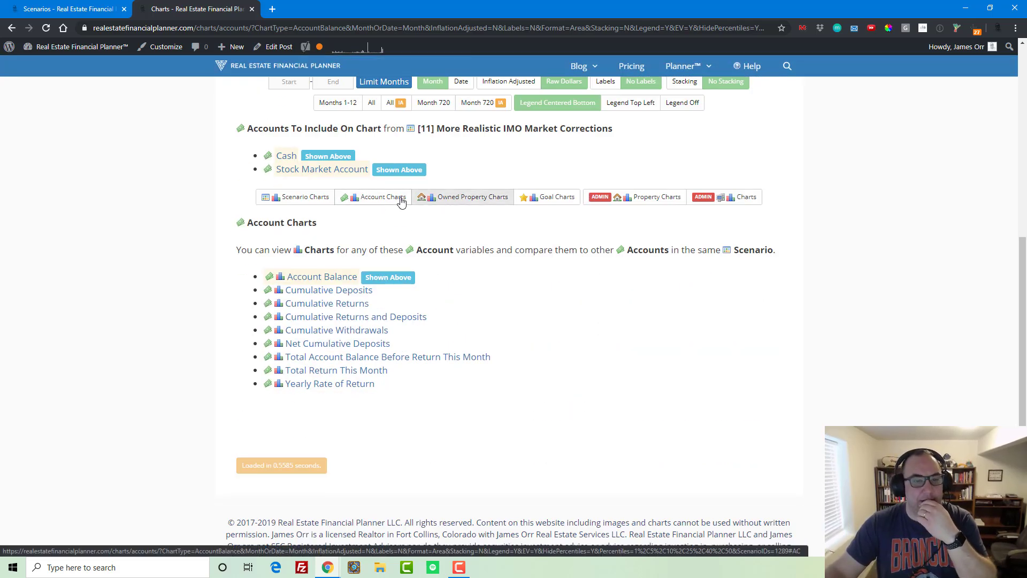
left_click(295, 197)
scroll(349, 332, "down", 2)
scroll(349, 333, "down", 1)
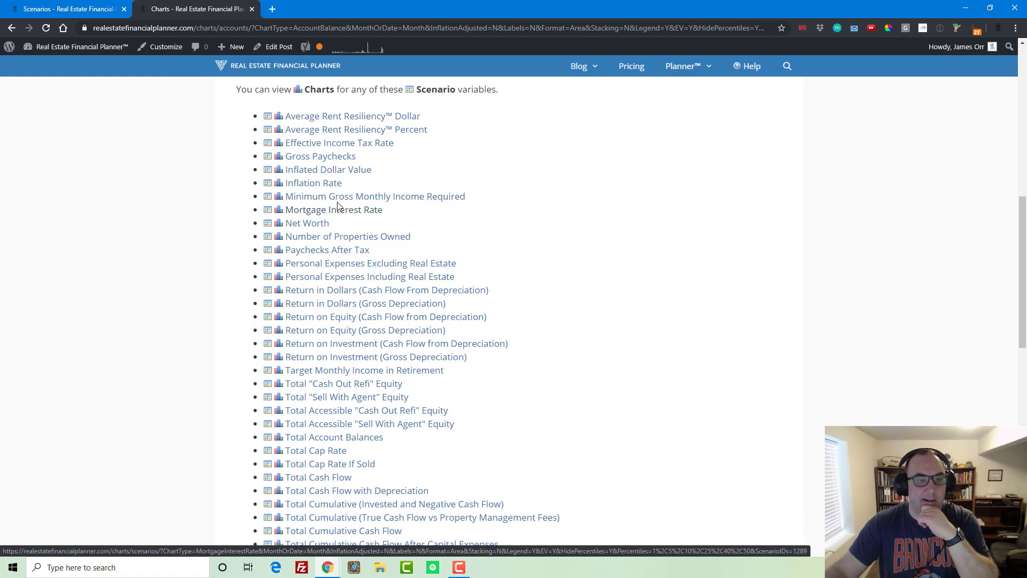
left_click(333, 236)
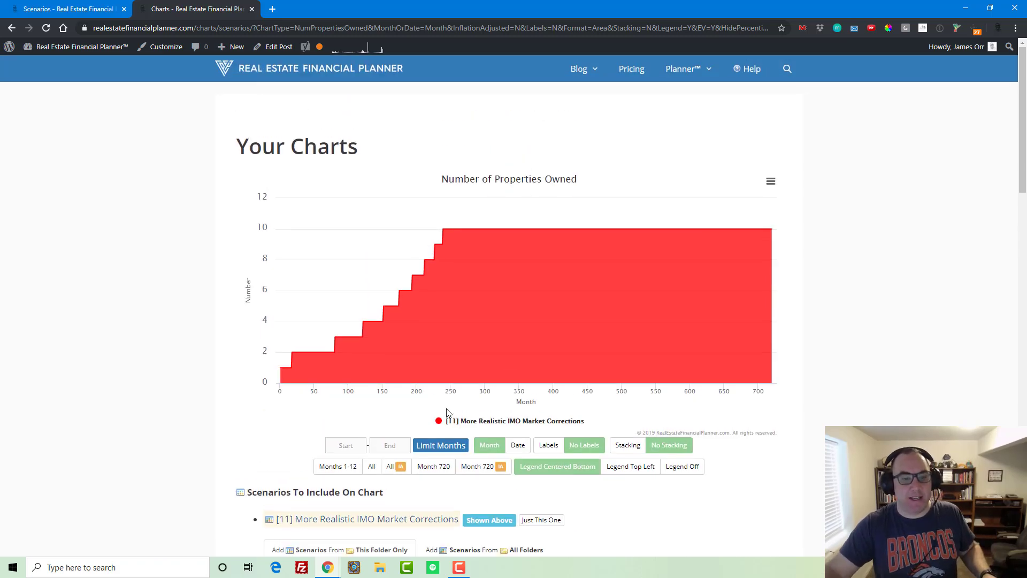
- Add scenario [07] Buying 9 Rentals to the Number of Properties Owned chart for comparison
scroll(448, 412, "down", 4)
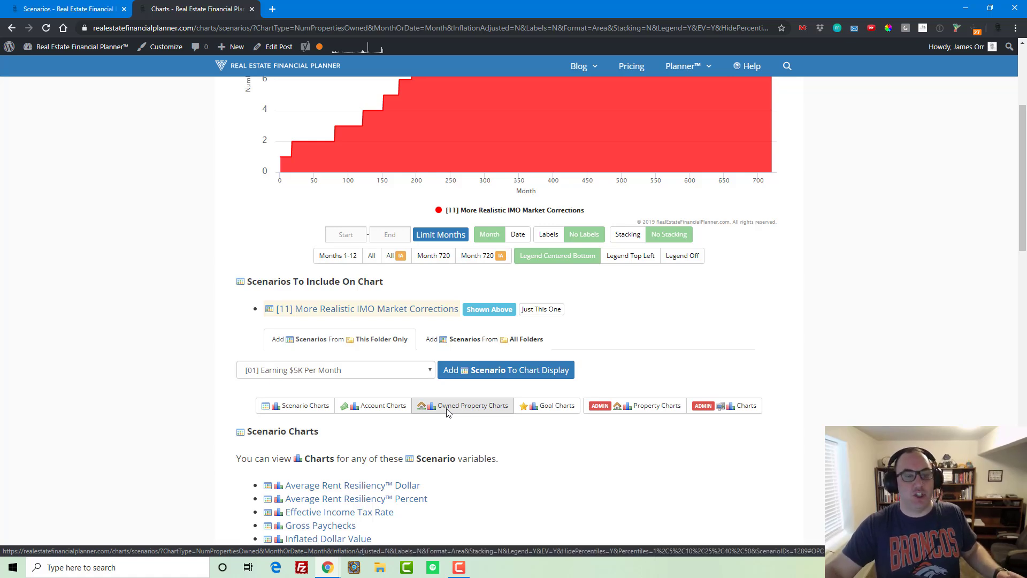
scroll(450, 406, "down", 4)
scroll(394, 359, "up", 3)
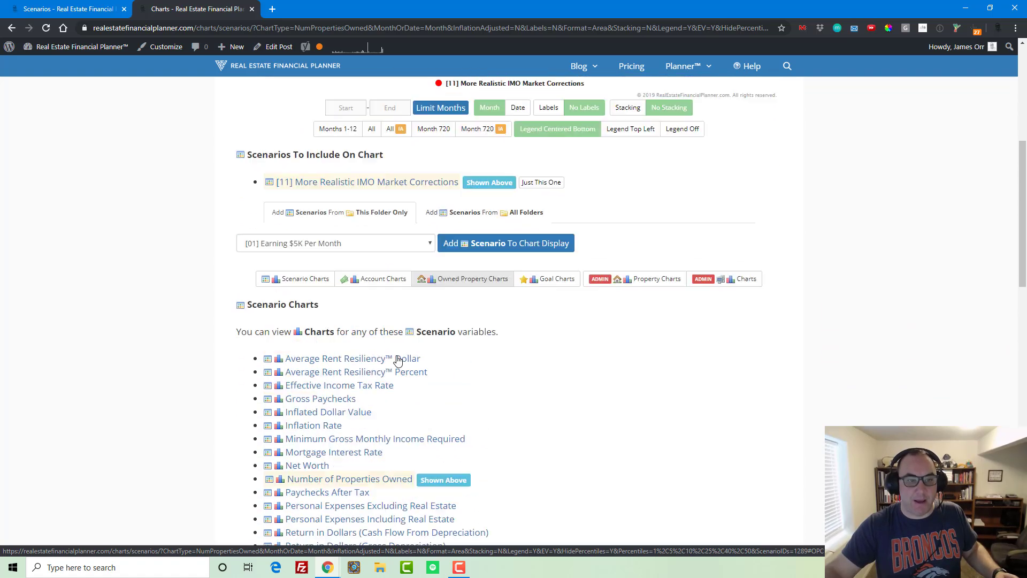
left_click(359, 321)
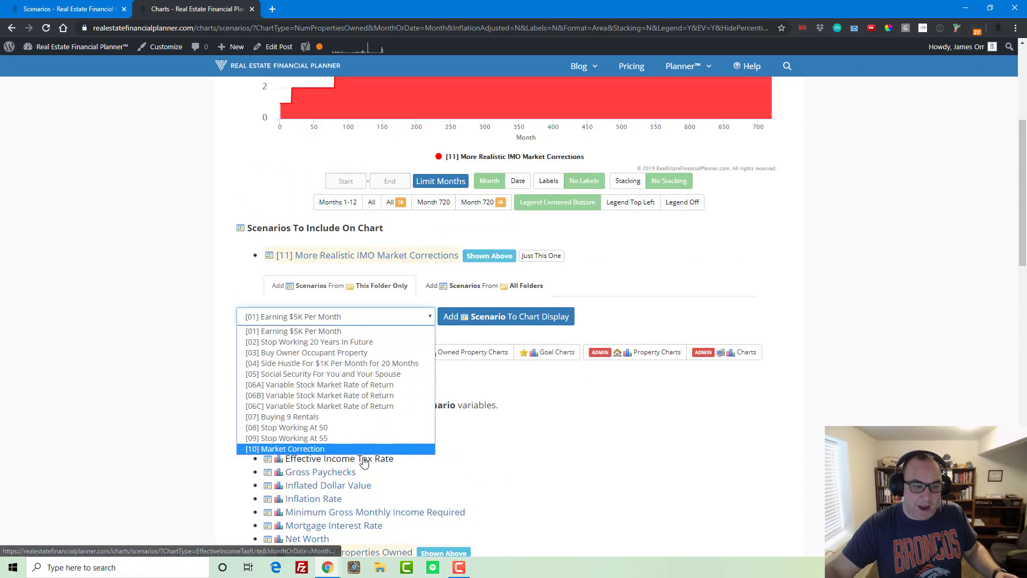
left_click(321, 417)
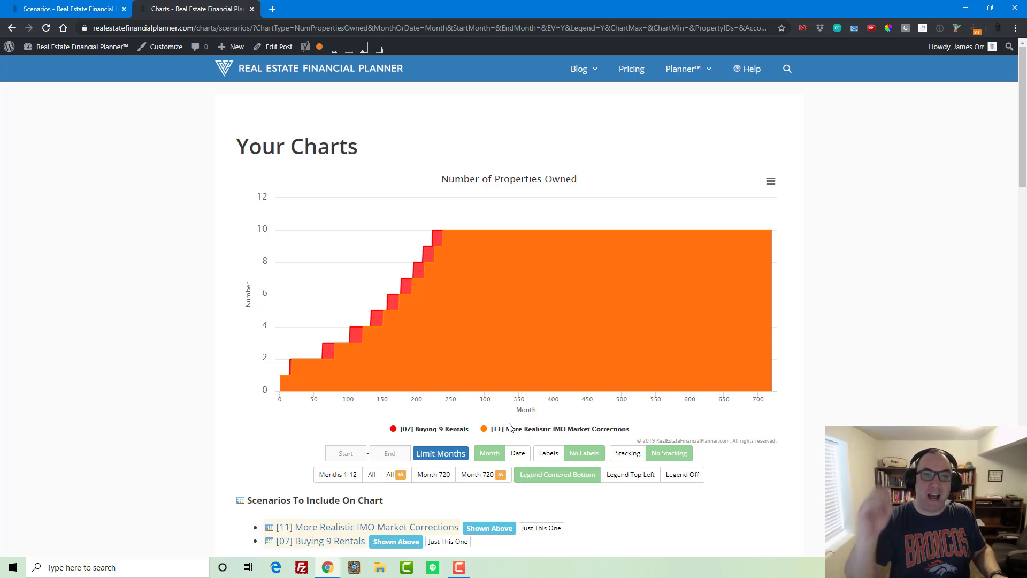
- Return to the scenario list and duplicate scenario 11 More Realistic IMO Market Corrections
mouse_move(704, 68)
left_click(690, 101)
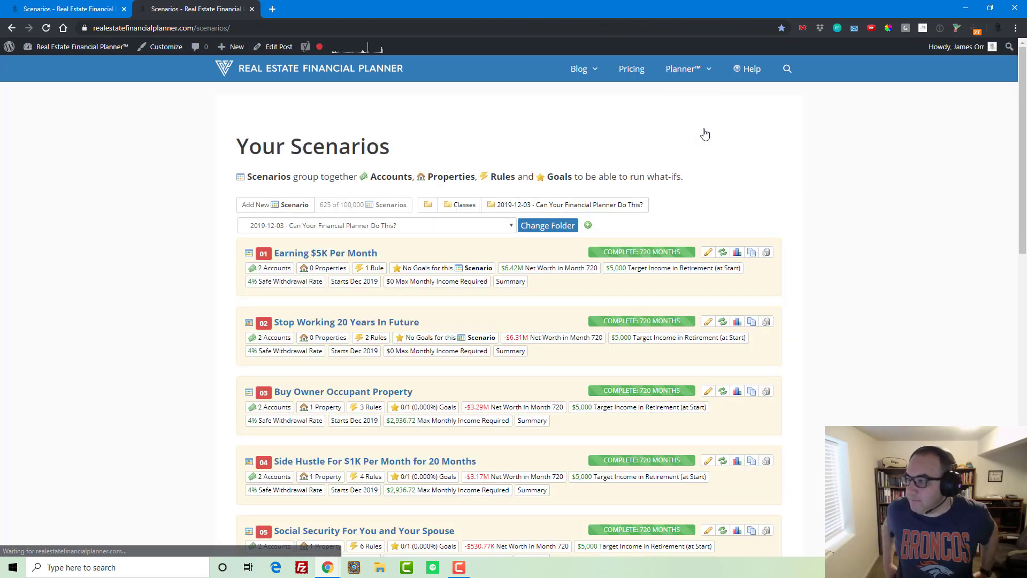
scroll(641, 201, "down", 5)
scroll(642, 201, "down", 9)
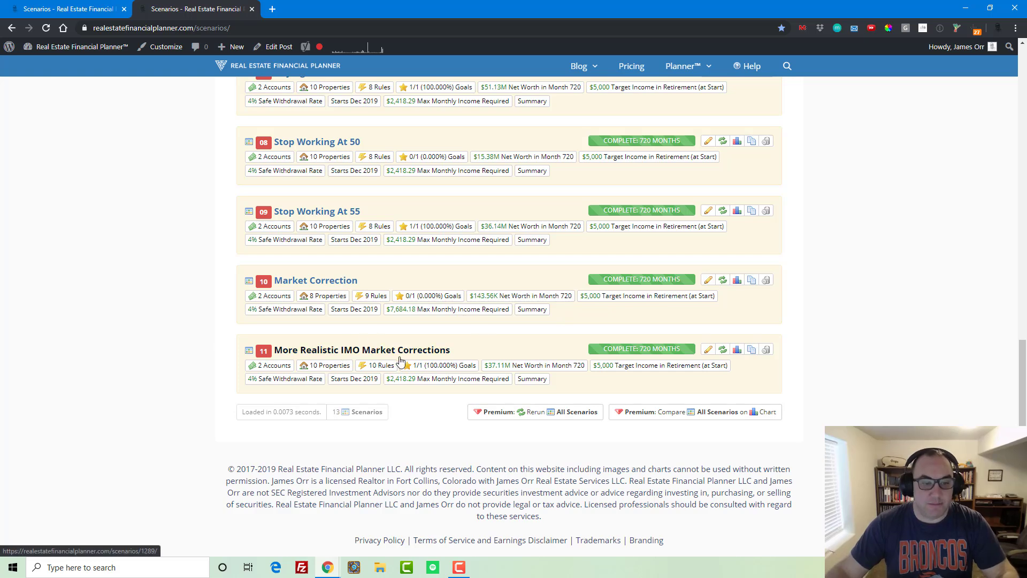
left_click(751, 349)
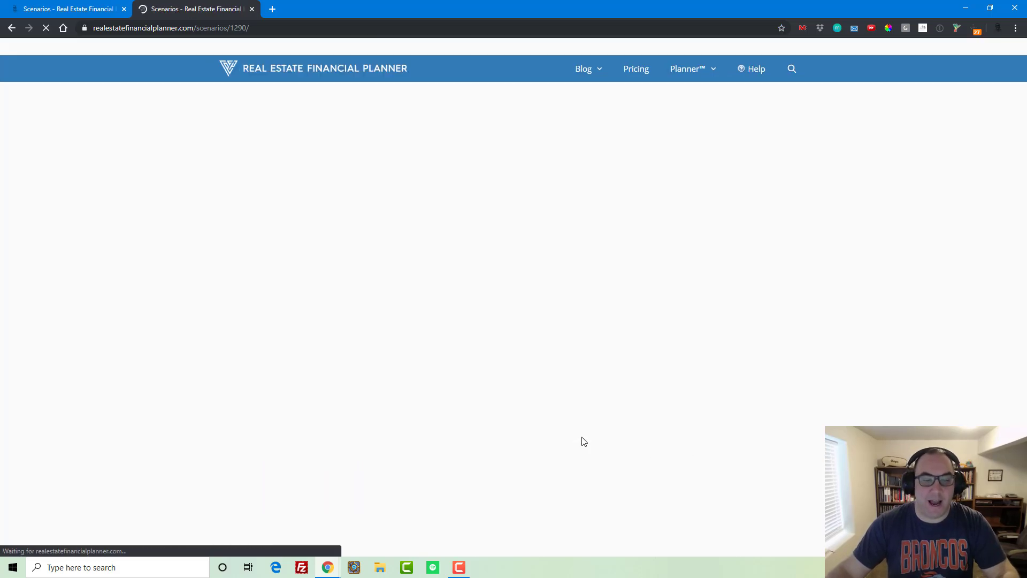
- Rename the copied scenario as [12] Appreciation and Rent Appreciation Variable and save it
left_click(433, 266)
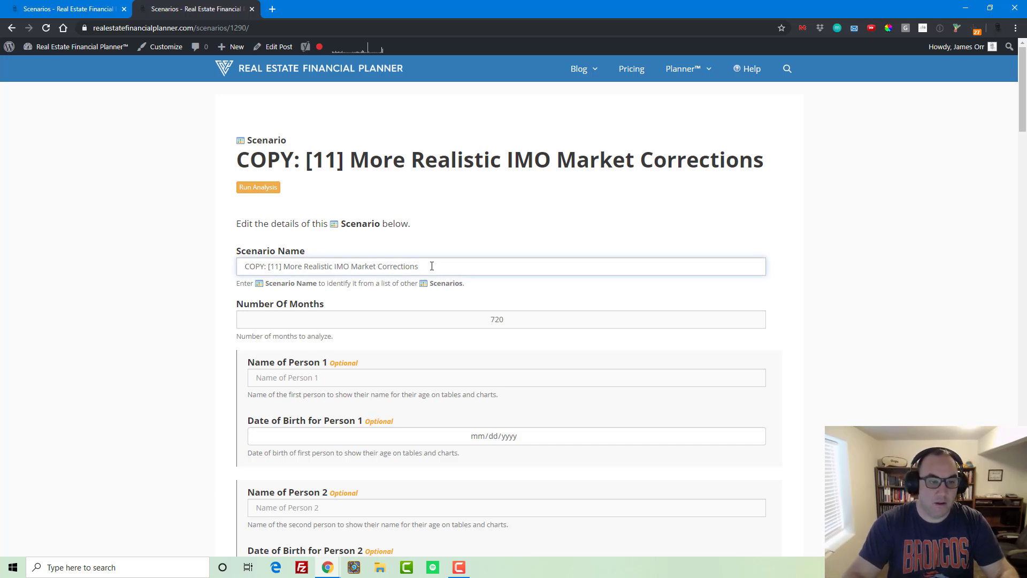
key("Home")
key("ctrl+shift+Right")
key("Delete")
key("Right")
key("Delete")
type("2")
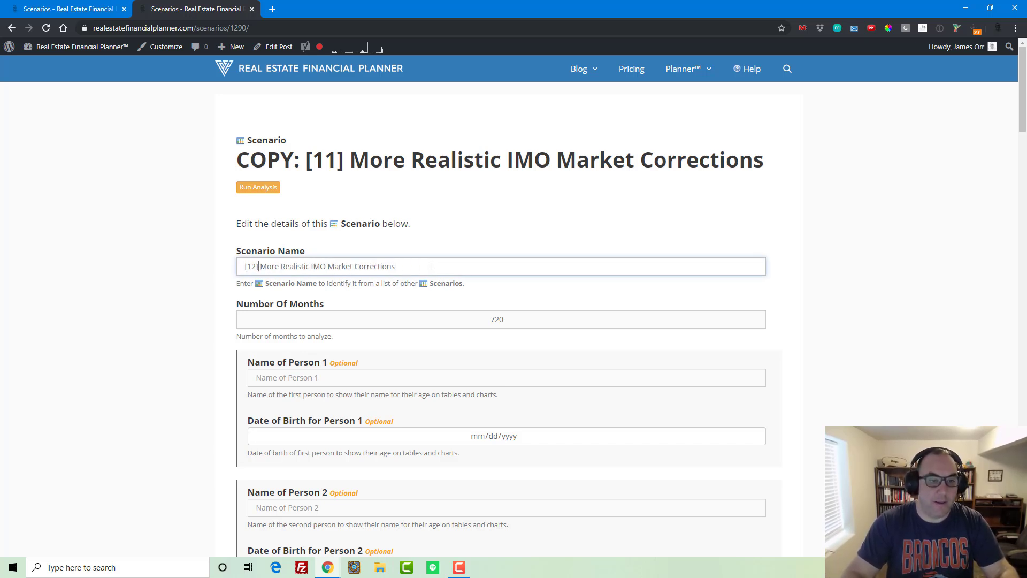
key("shift+End")
type("Apprecio")
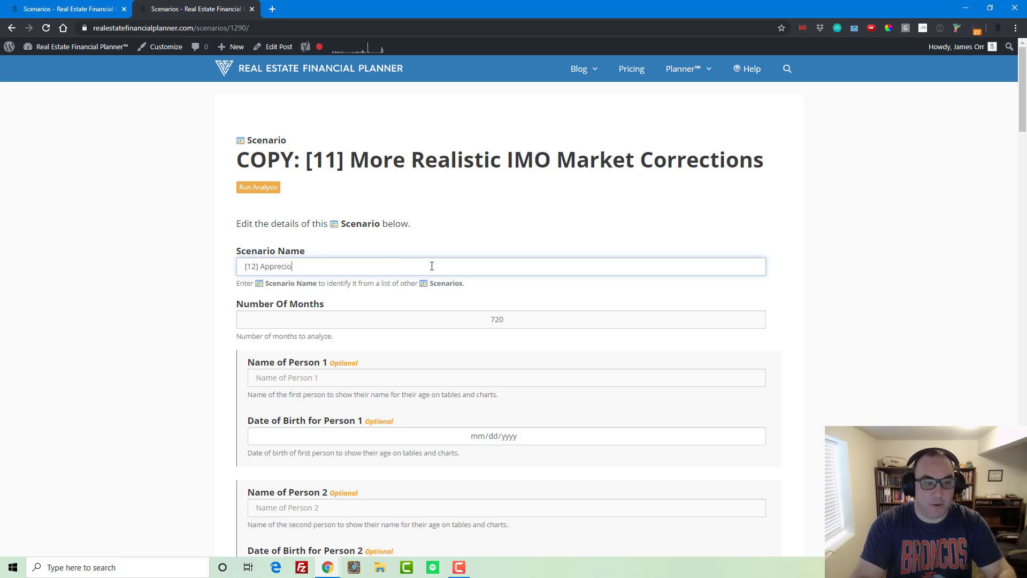
type("ation")
key("BackSpace")
key("BackSpace")
key("BackSpace")
key("BackSpace")
key("BackSpace")
key("BackSpace")
type("atio")
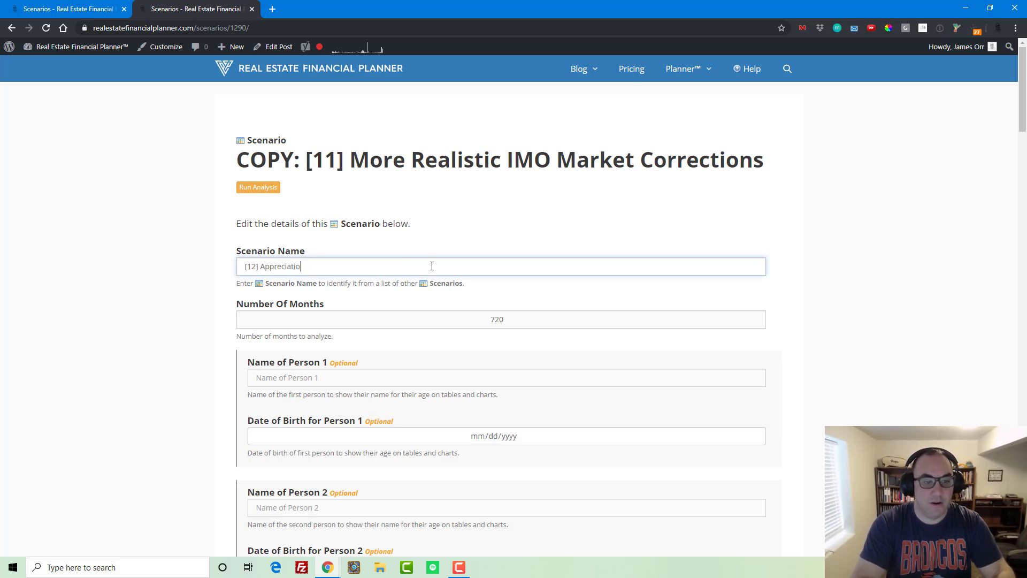
type("n and Rent Appreciatio")
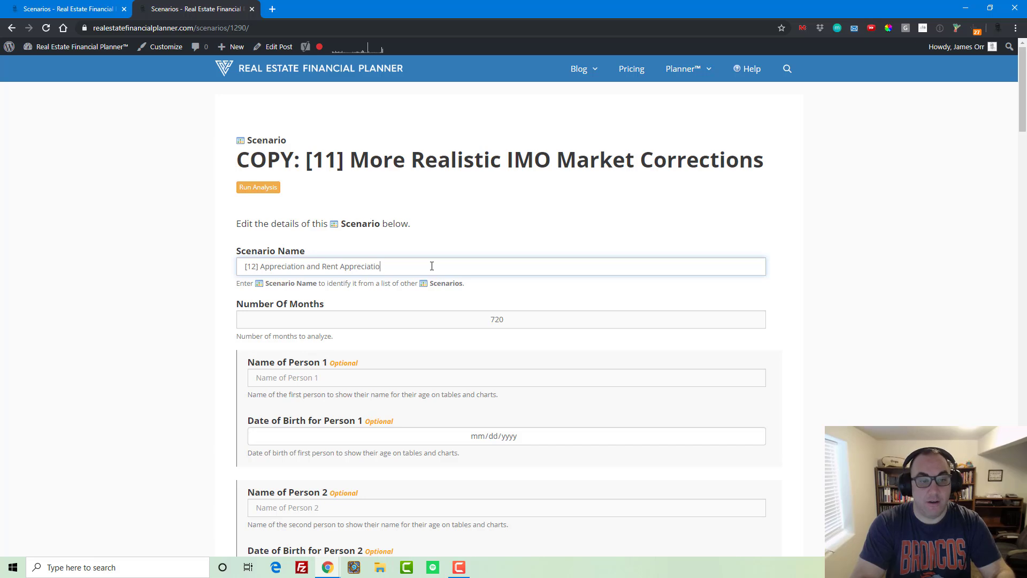
type("n Varti")
type("iations")
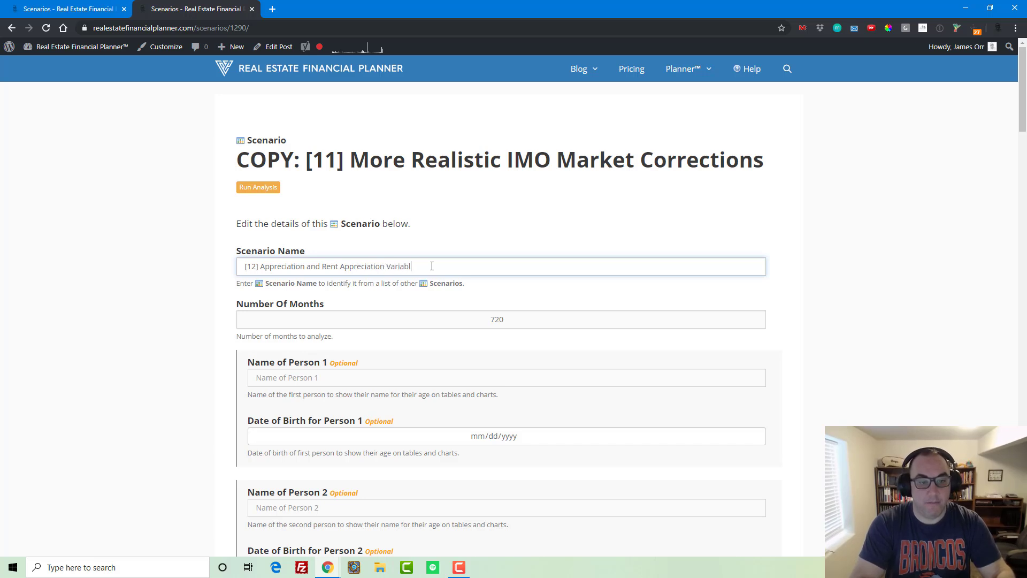
key("Return")
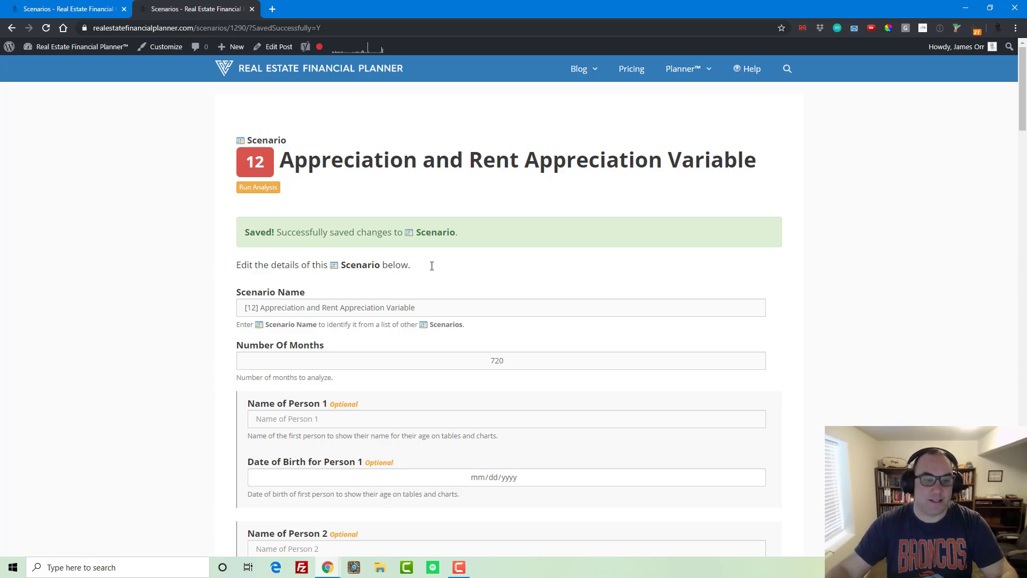
- Add a new rule of type Set Value On Properties from scenario [12]'s rules
scroll(428, 278, "down", 10)
scroll(422, 293, "down", 20)
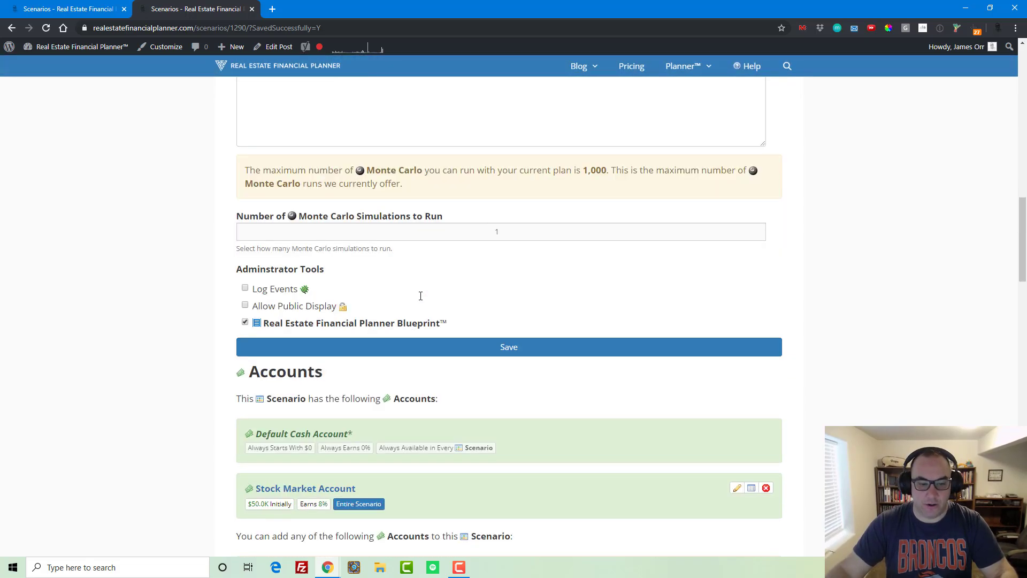
scroll(414, 310, "down", 4)
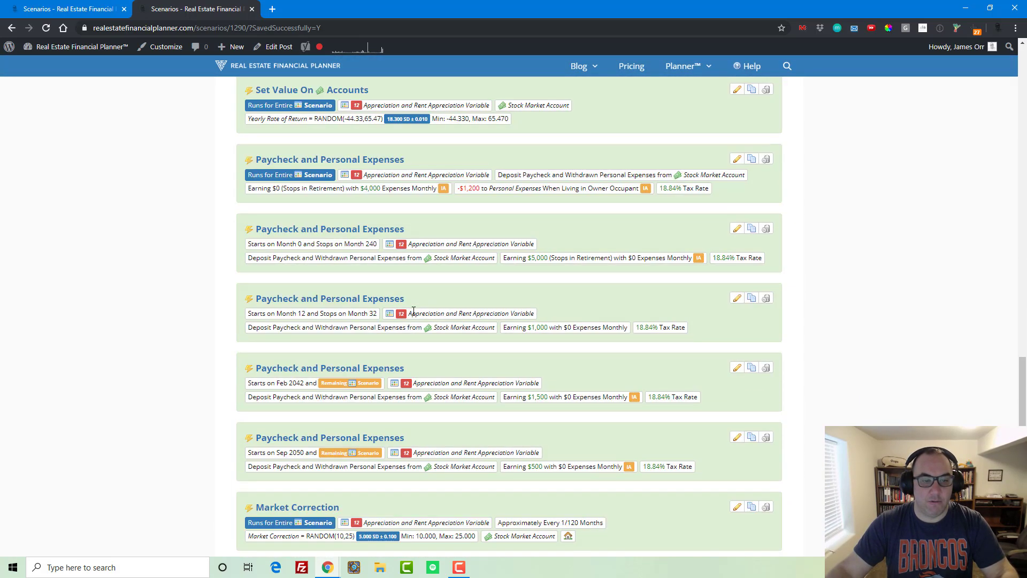
scroll(408, 318, "up", 3)
scroll(398, 324, "down", 4)
scroll(397, 326, "up", 3)
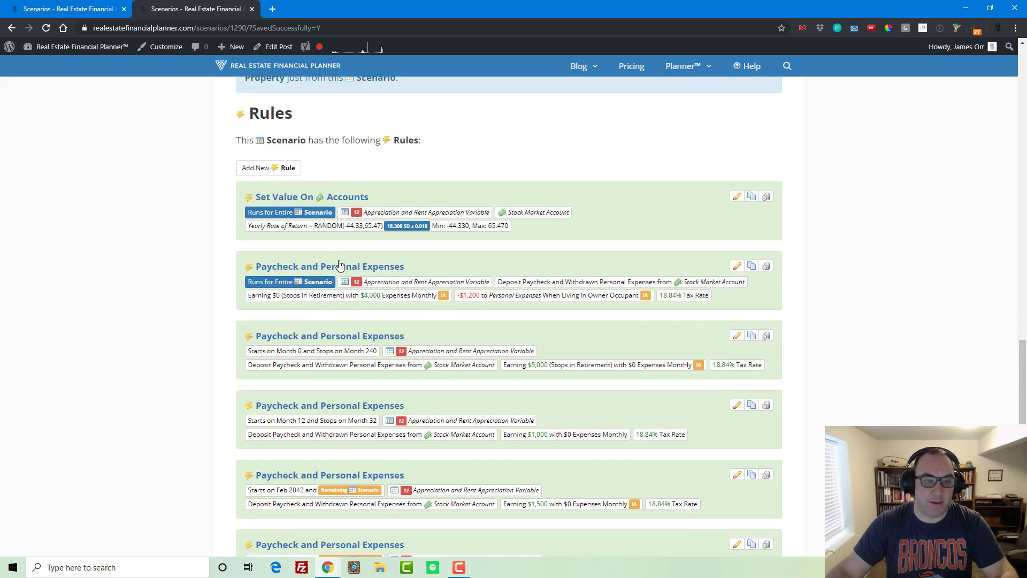
left_click(269, 168)
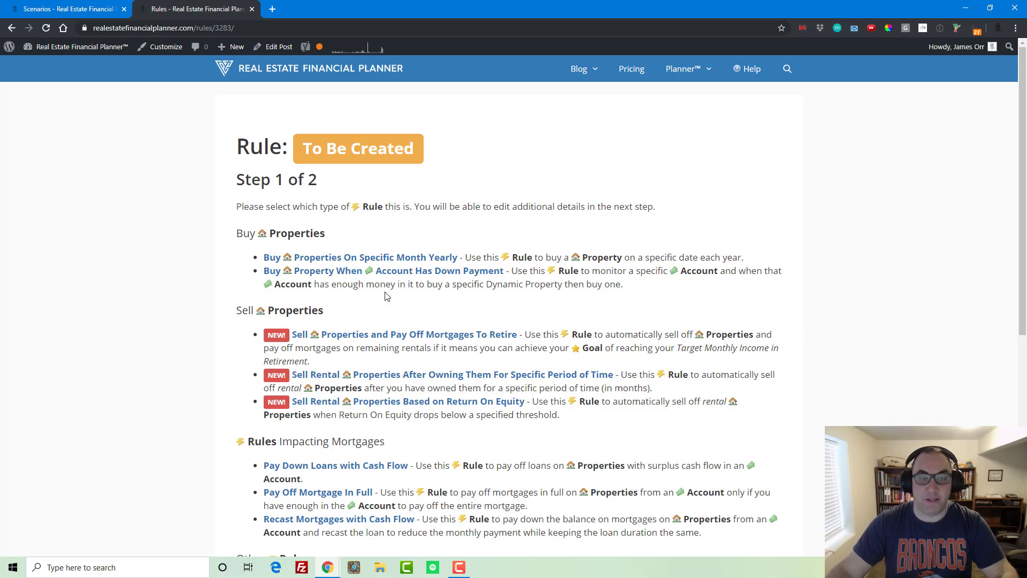
scroll(387, 296, "down", 1)
scroll(386, 297, "up", 1)
scroll(386, 296, "down", 7)
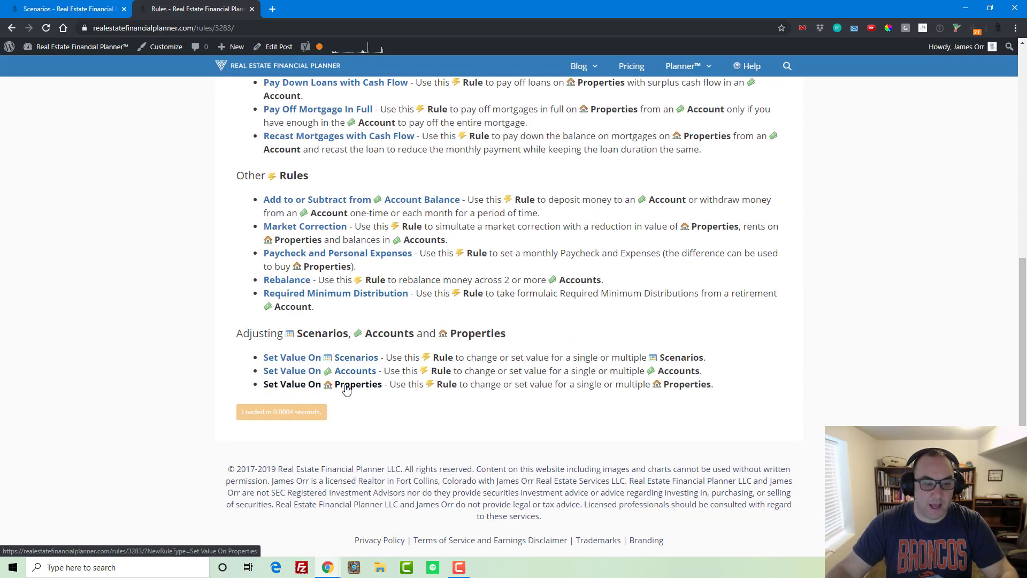
left_click(346, 390)
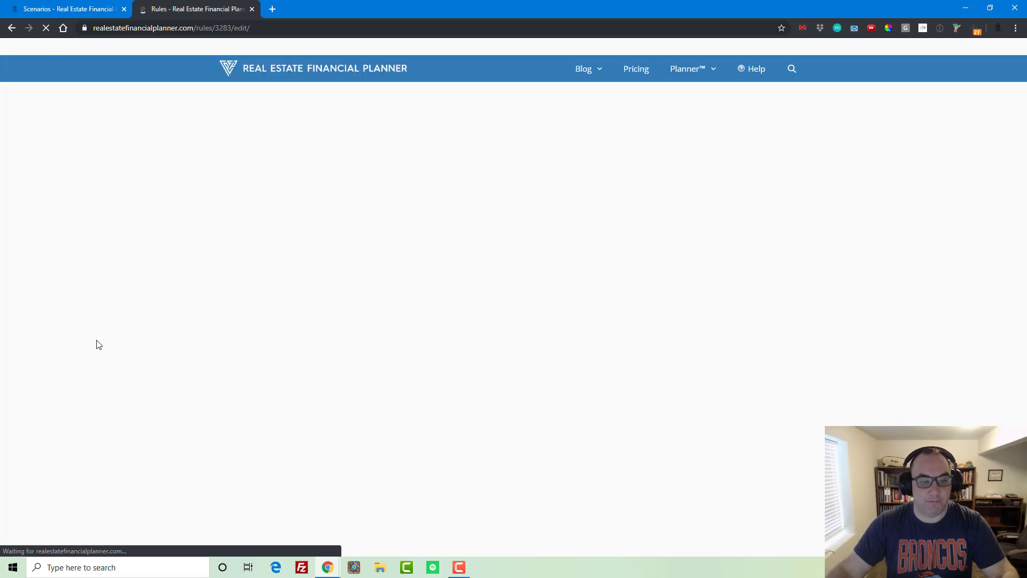
- Apply the rule to All Properties in Scenario for [12] Appreciation and Rent Appreciation Variable, with Appreciation Rate as the property variable
scroll(217, 351, "down", 3)
left_click(361, 253)
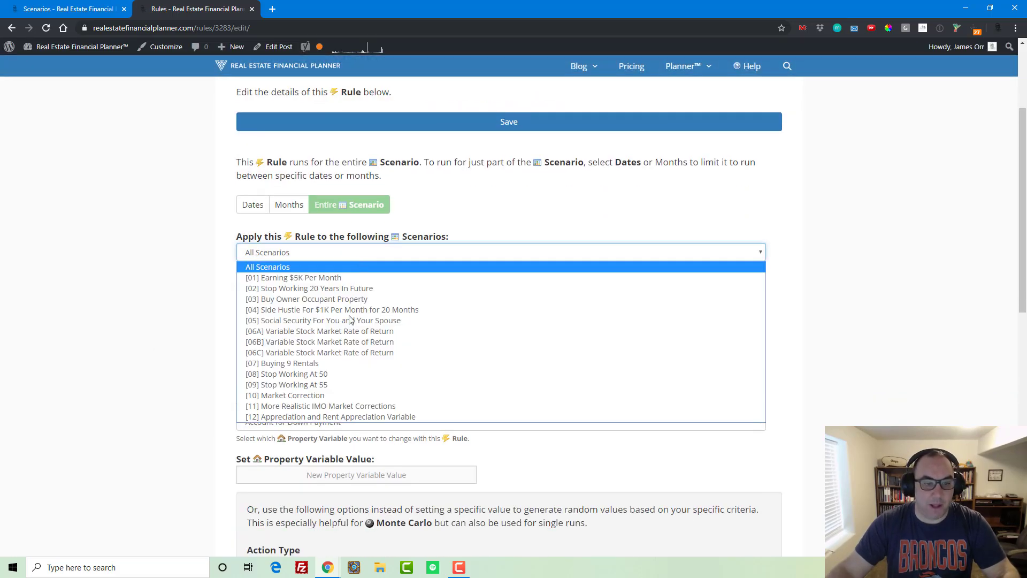
left_click(337, 417)
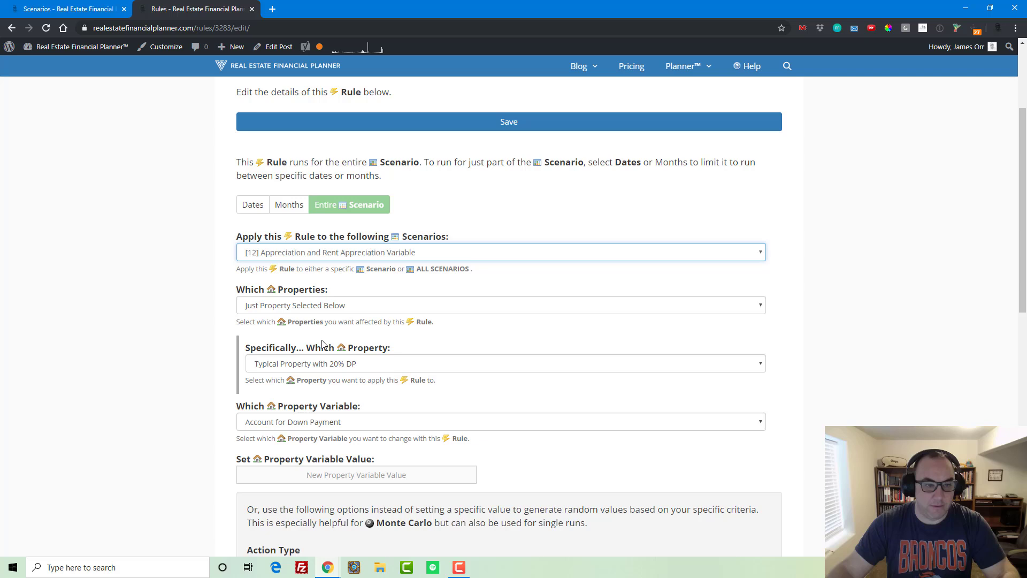
left_click(319, 304)
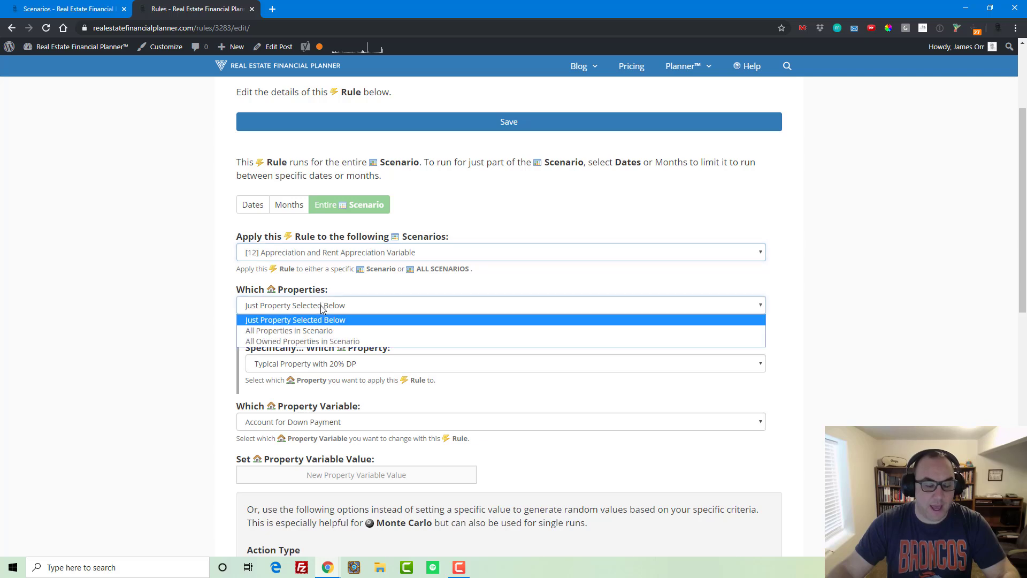
left_click(323, 332)
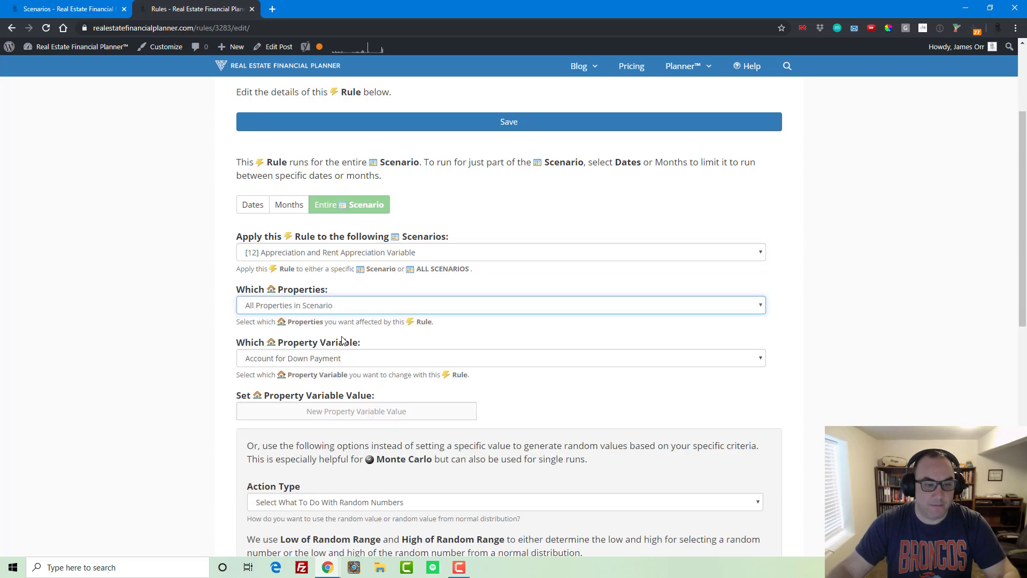
left_click(347, 363)
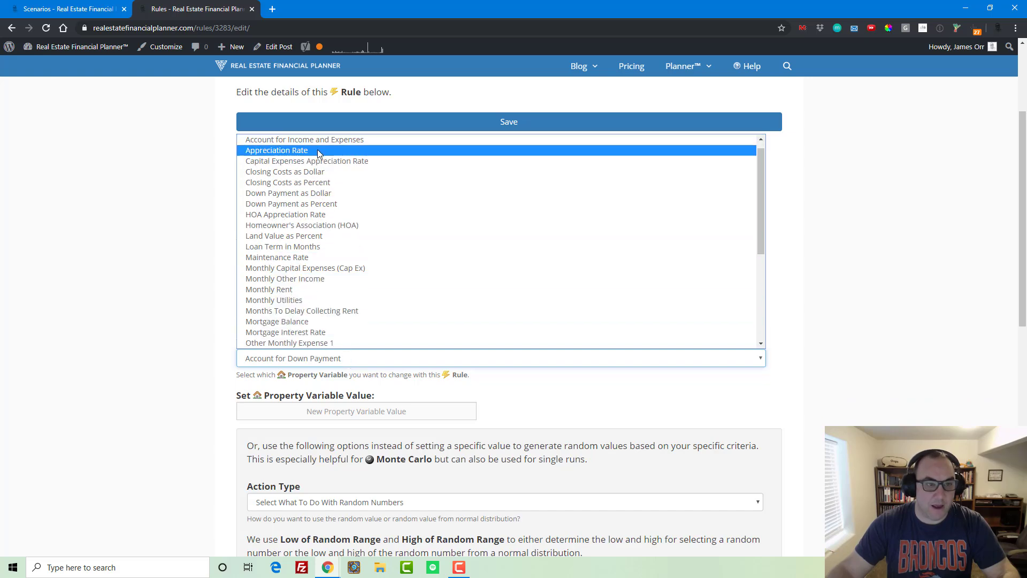
left_click(316, 149)
- Set the rule's action type to Set Random Value from Normal Distribution as Value, with a random range from -6 to 9
scroll(352, 395, "down", 5)
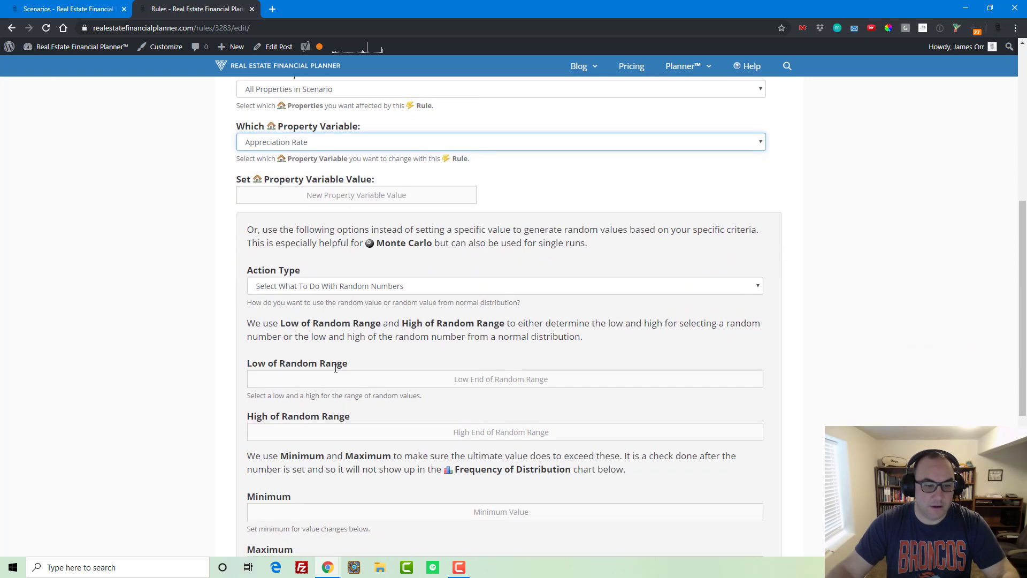
left_click(353, 235)
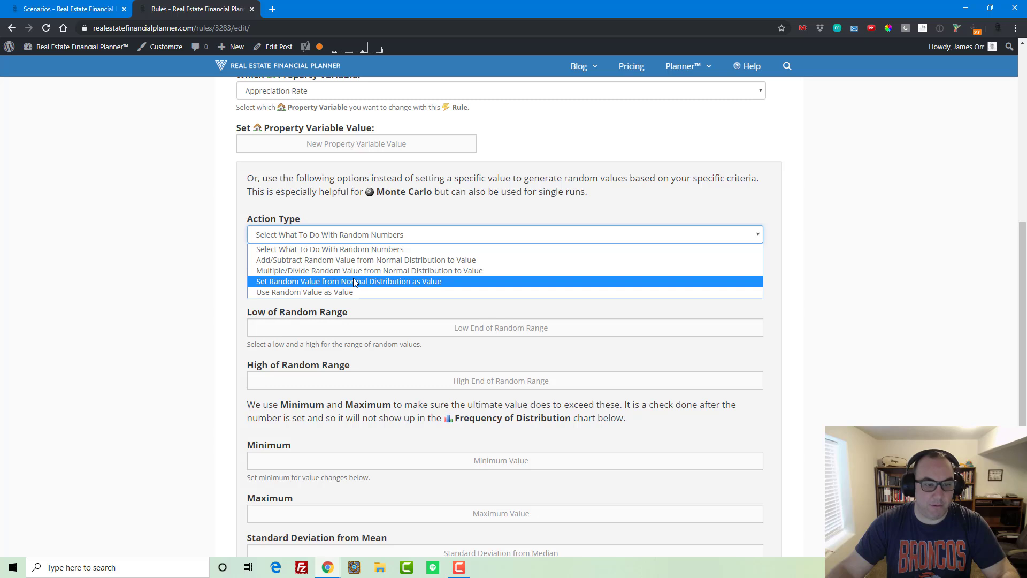
left_click(352, 281)
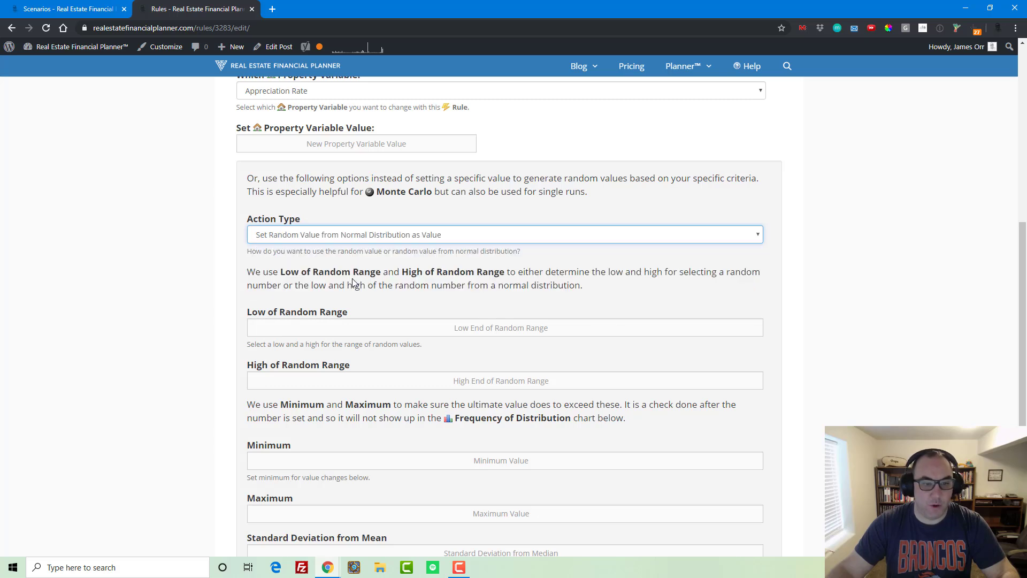
left_click(476, 324)
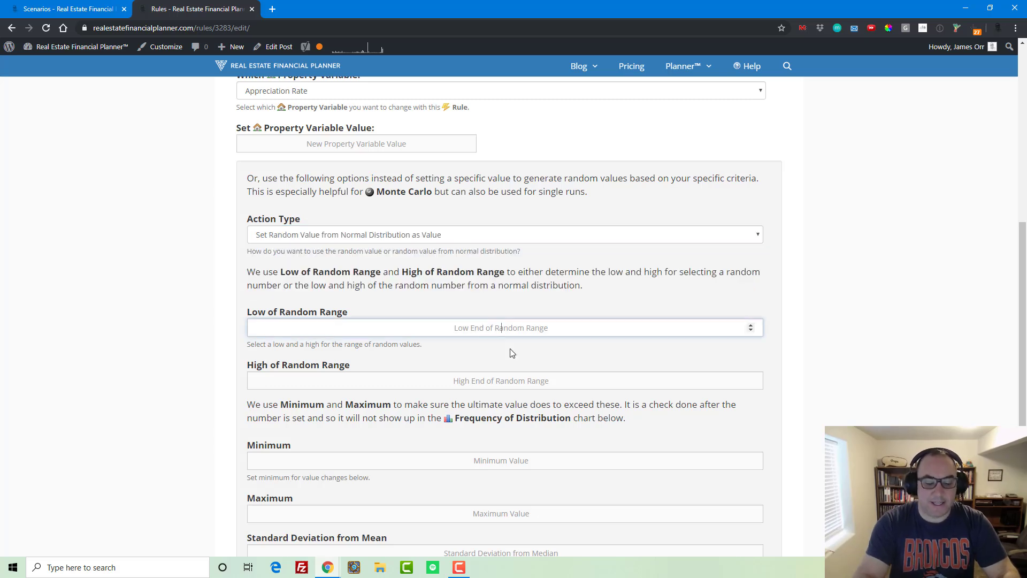
type("-")
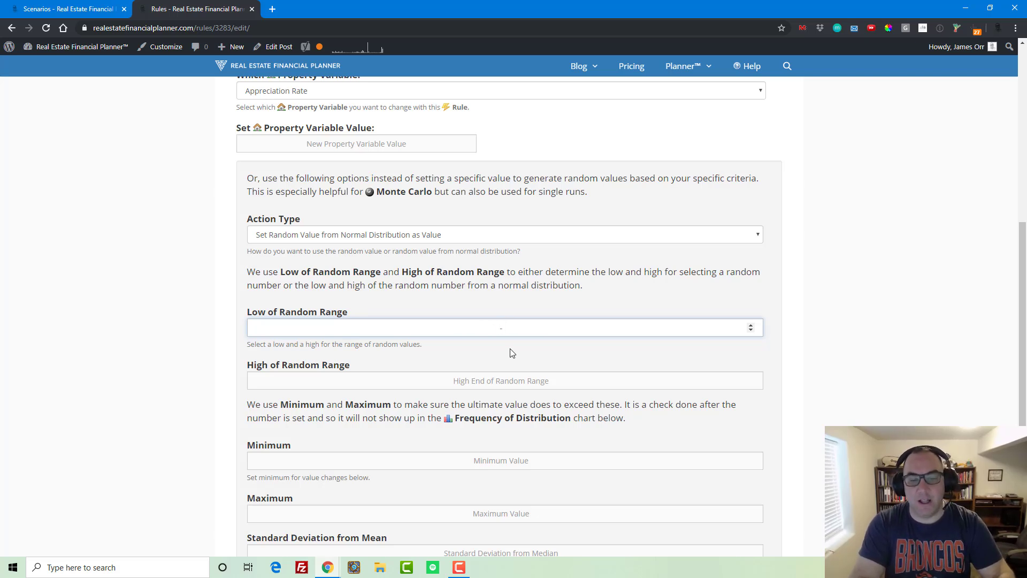
type("6")
key("Tab")
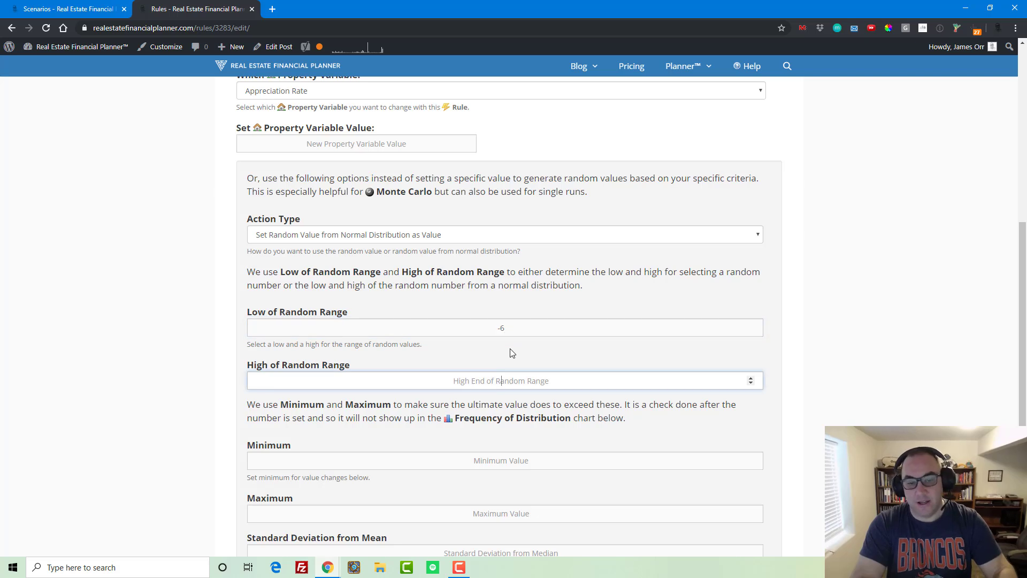
type("9")
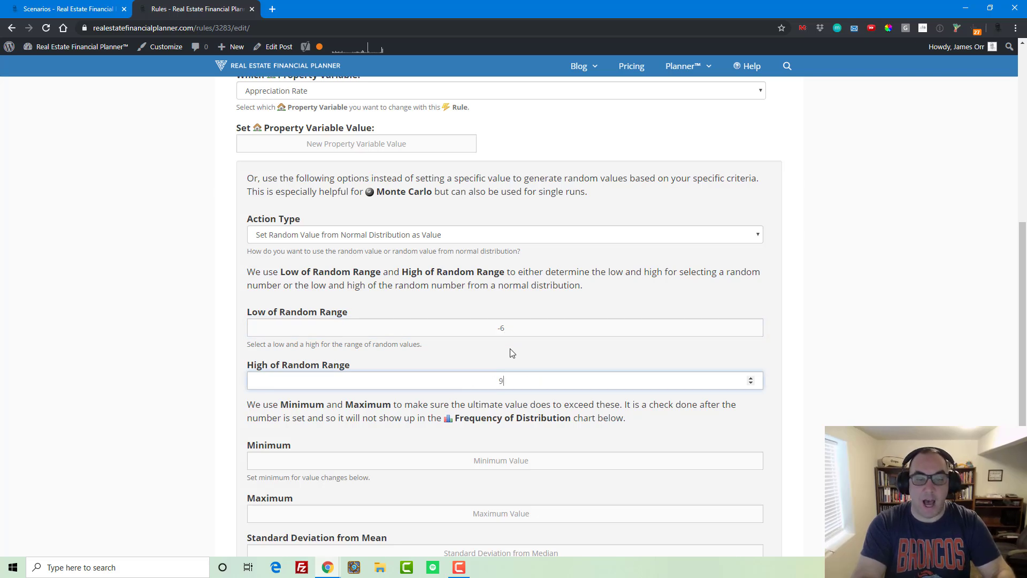
key("Tab")
- Set the rule's minimum to -6, maximum to 9, standard deviation from mean to 3 and normal distribution step value to .1
type("-6")
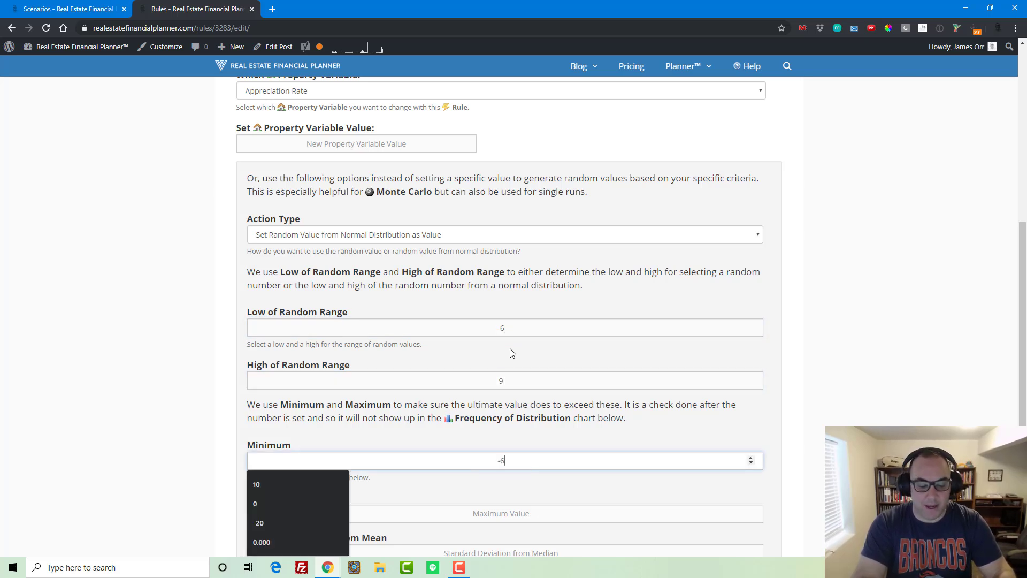
key("Tab")
type("9")
key("Tab")
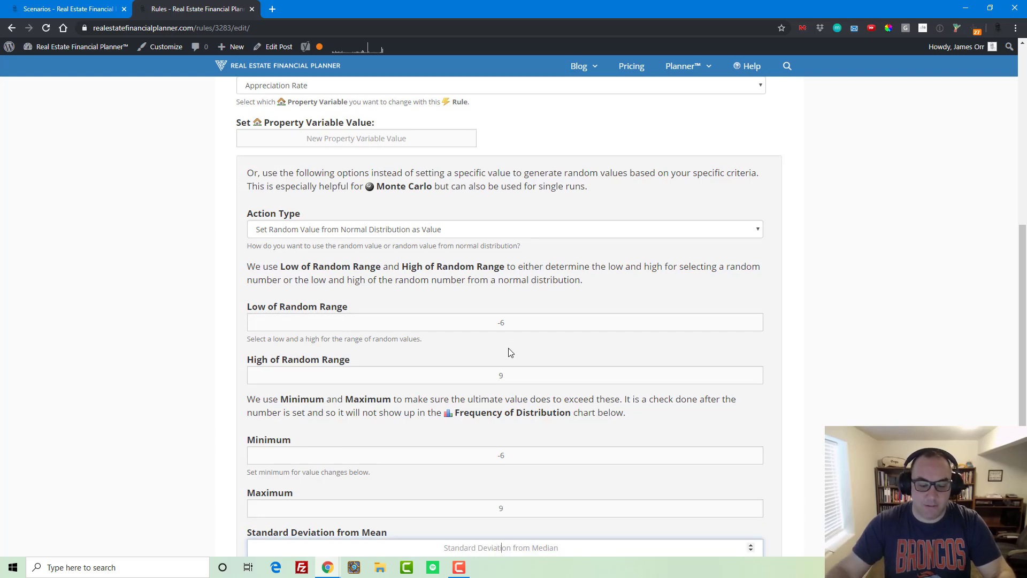
type("3")
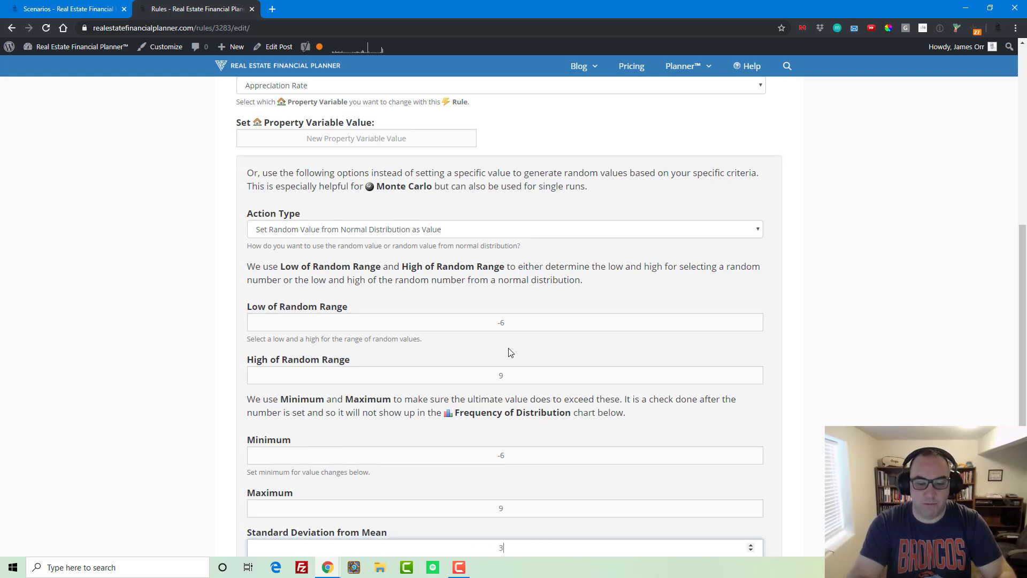
key("Tab")
type(".1")
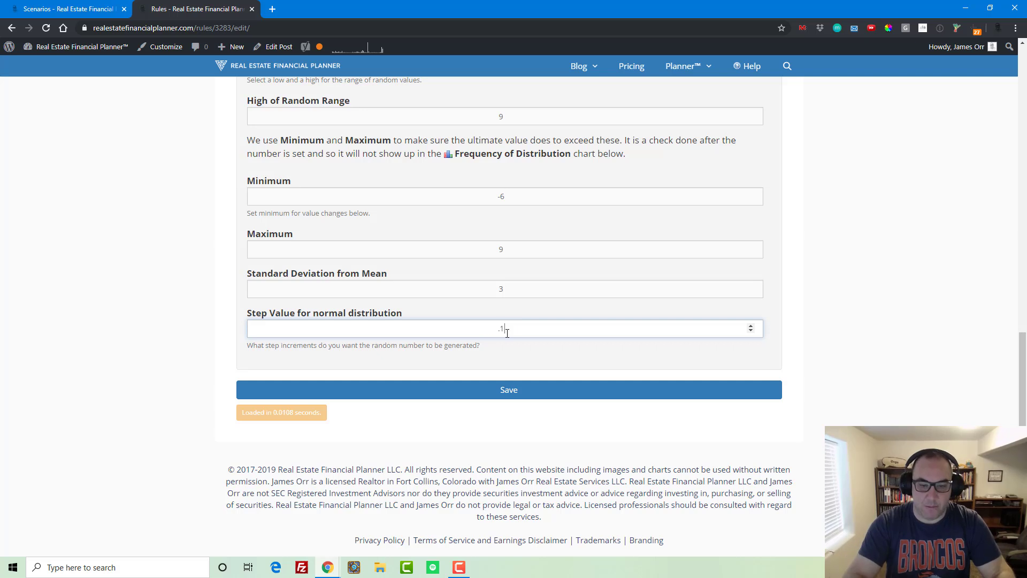
- Save the appreciation rate rule and inspect its Frequency of Distribution chart
right_click(511, 386)
left_click(413, 404)
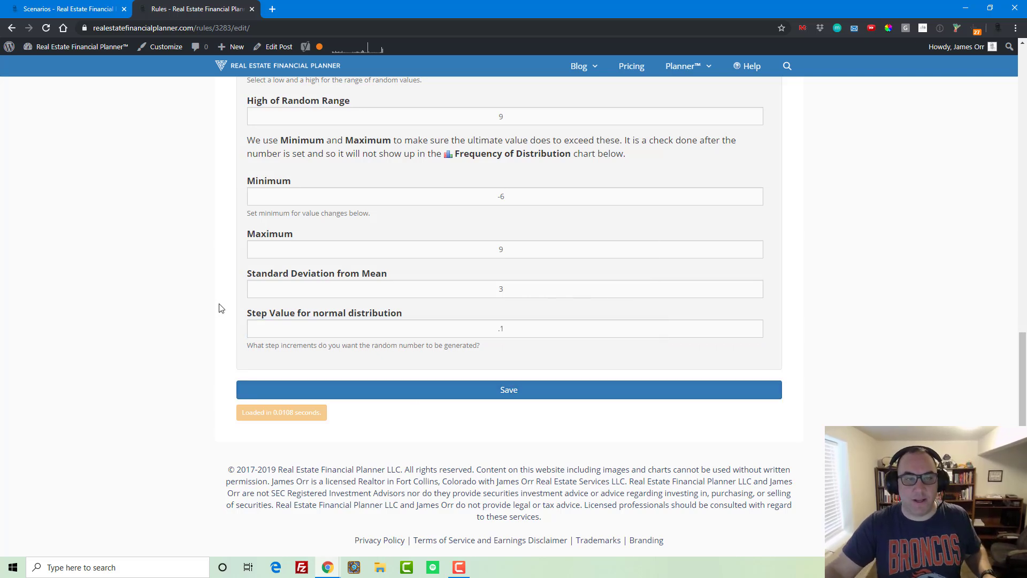
left_click(417, 391)
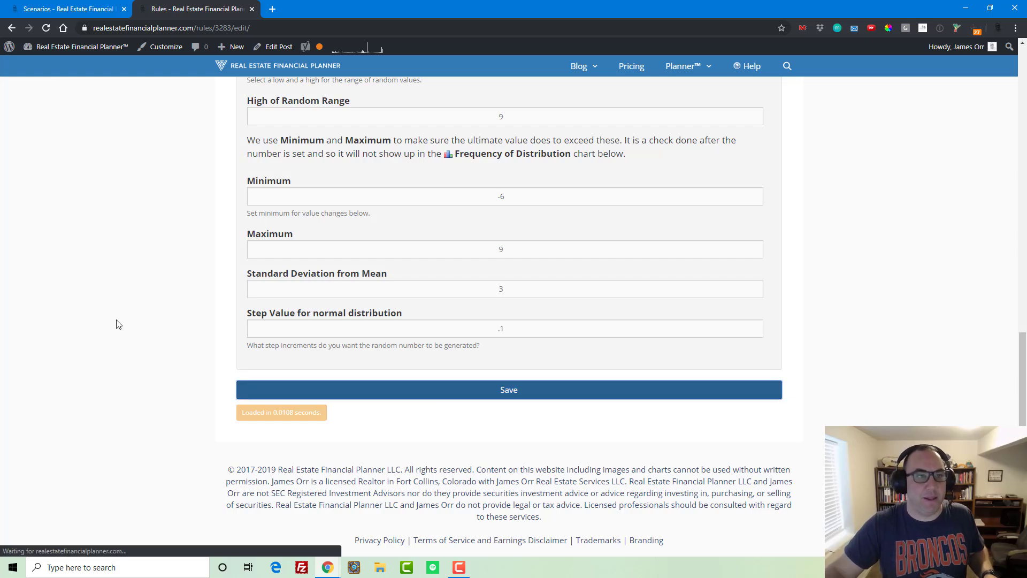
scroll(167, 335, "down", 15)
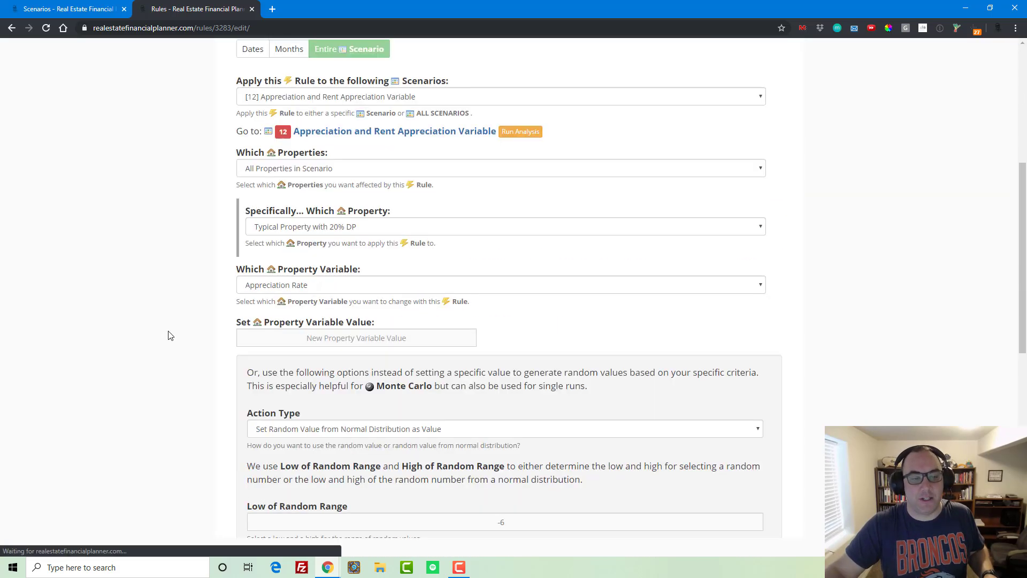
scroll(173, 332, "down", 2)
mouse_move(350, 268)
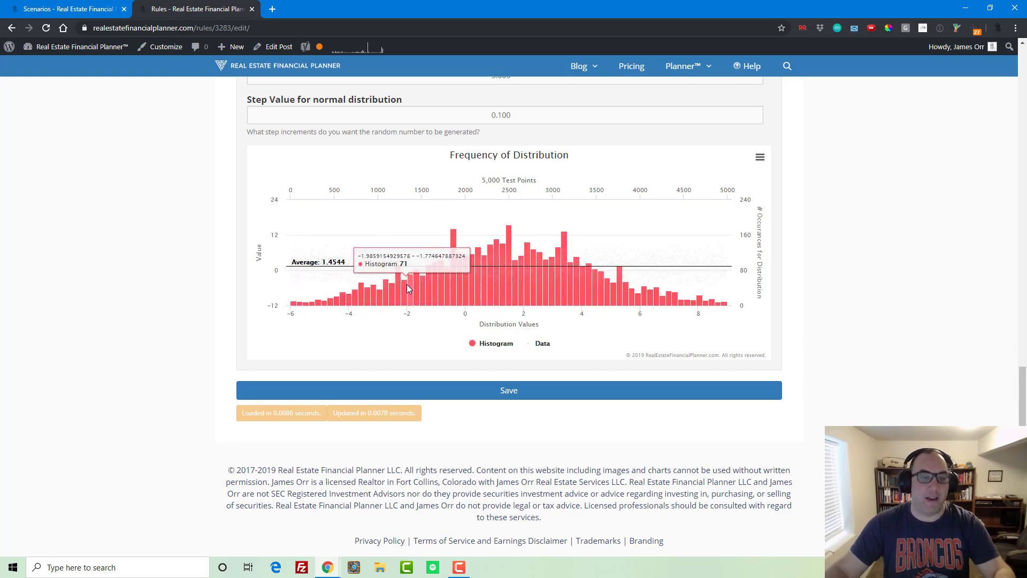
- Set the High of Random Range to 12, save the rule and check the updated distribution chart
scroll(454, 272, "up", 5)
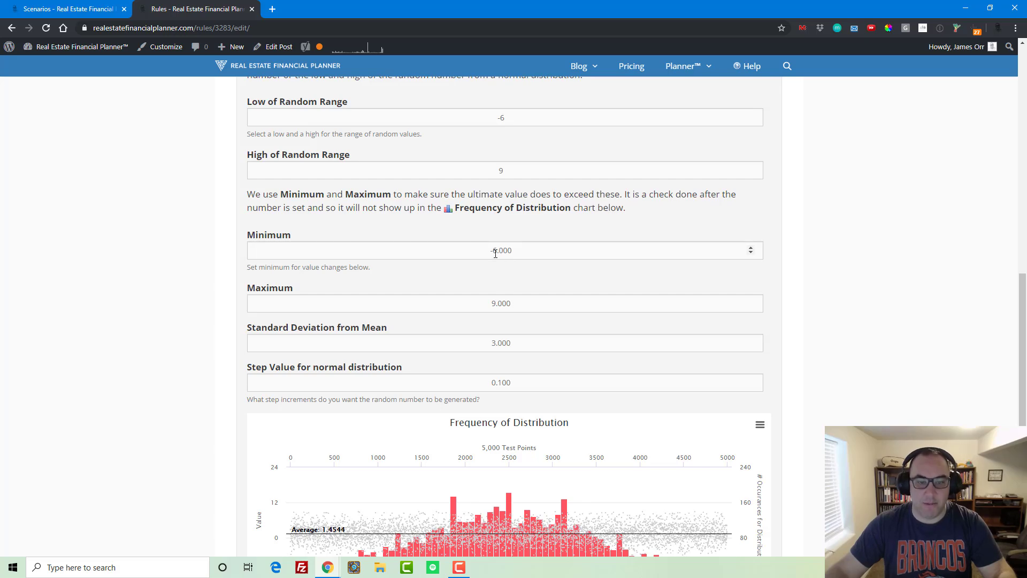
left_click(502, 255)
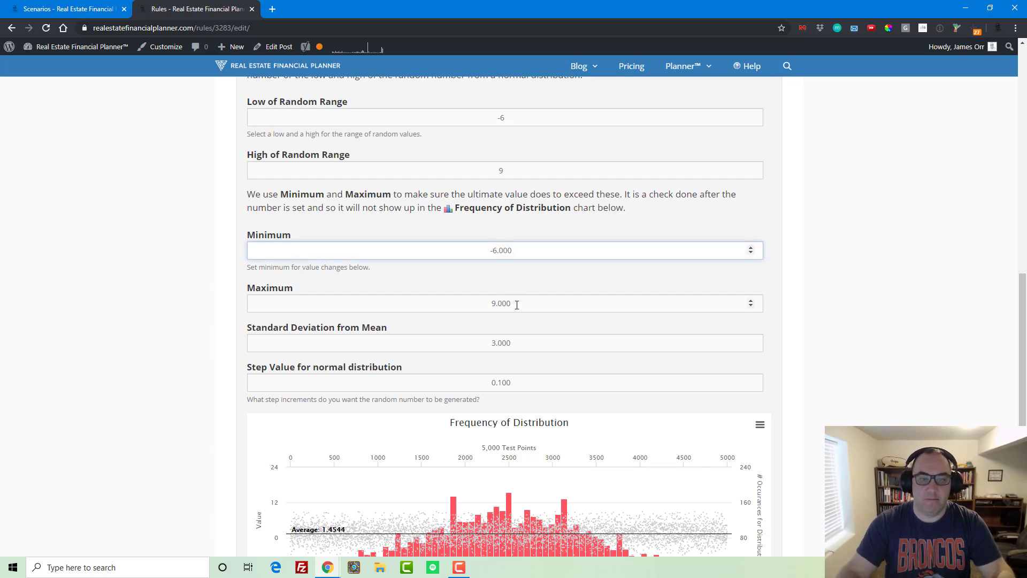
scroll(517, 304, "up", 3)
left_click(502, 330)
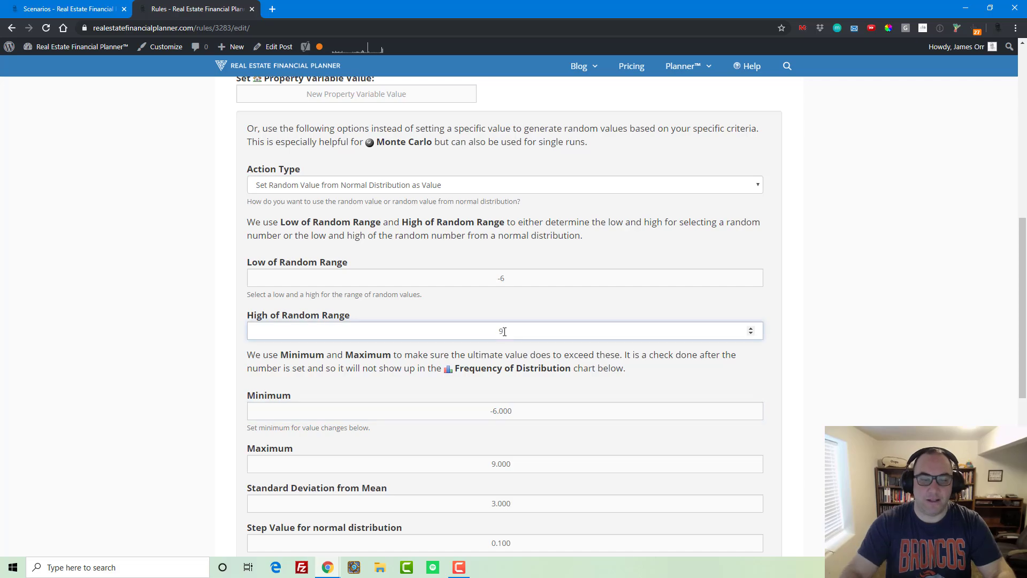
type("12")
key("Return")
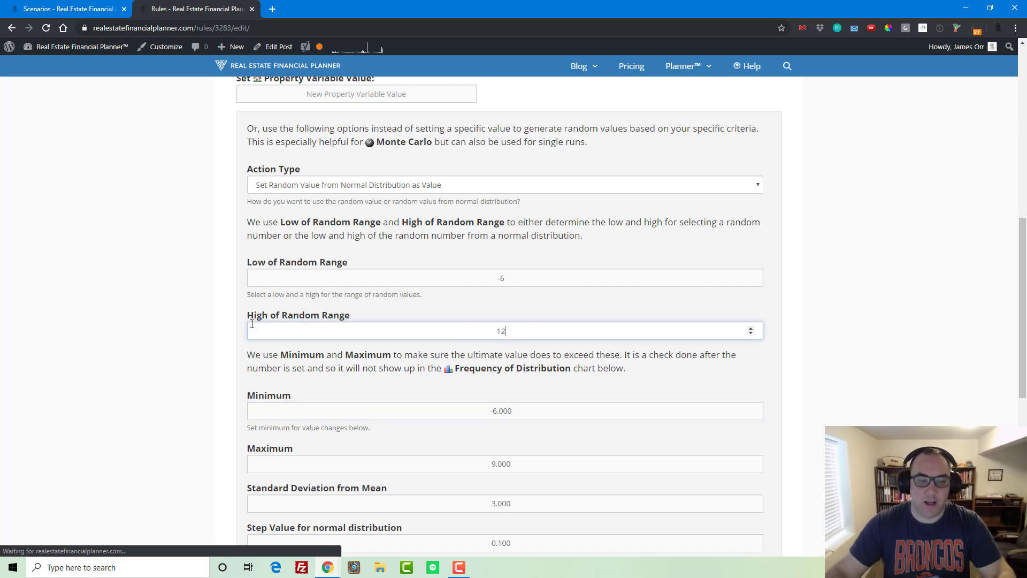
scroll(198, 315, "down", 20)
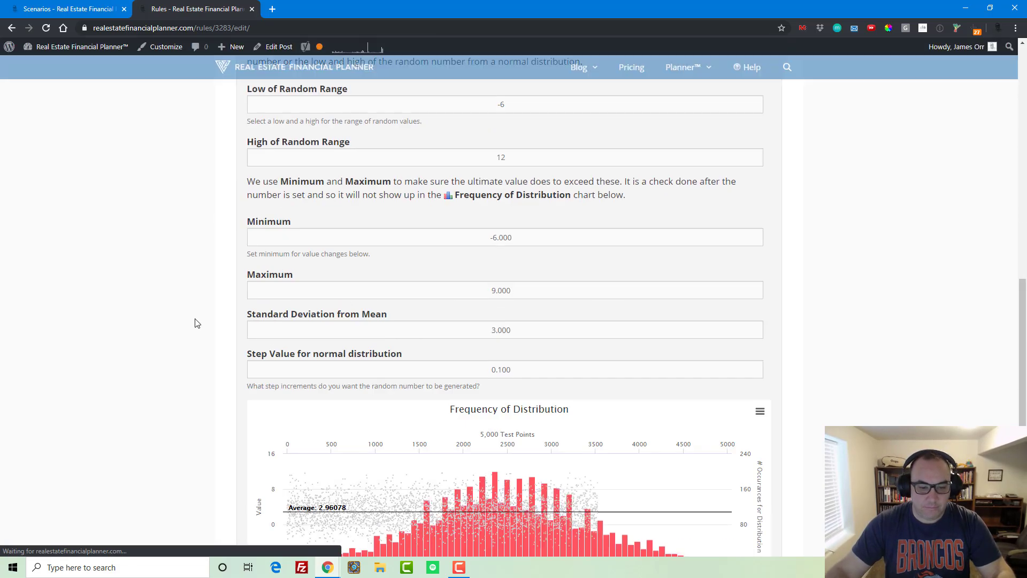
- Set the rule's Maximum to 12, save it and review the resulting frequency distribution
scroll(327, 289, "up", 7)
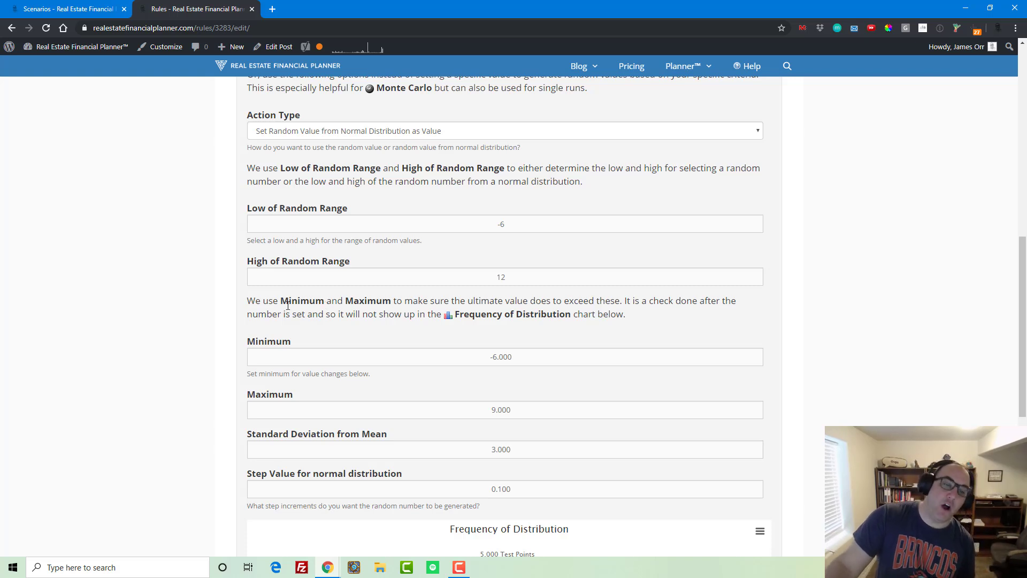
scroll(282, 310, "down", 7)
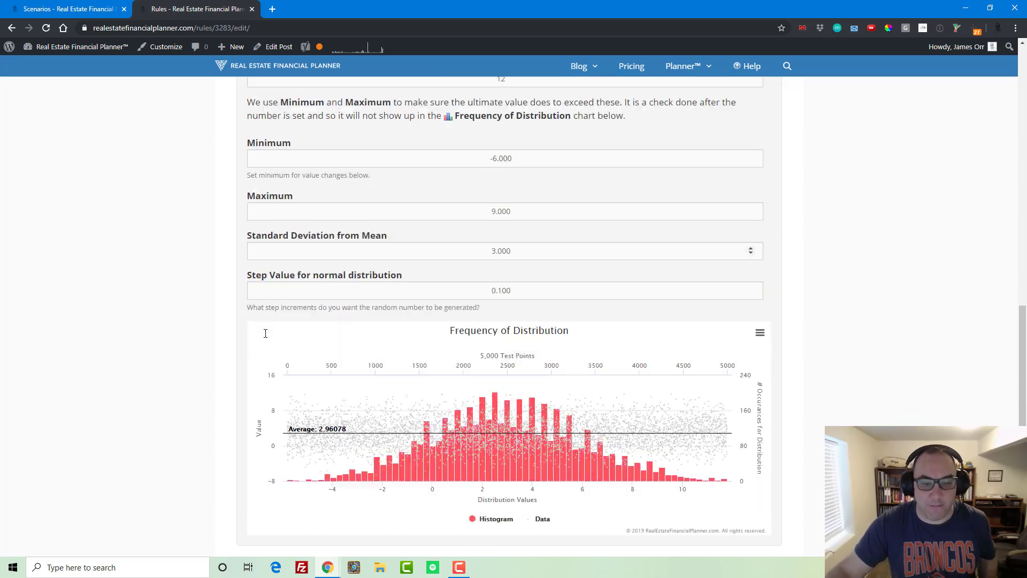
scroll(261, 343, "up", 4)
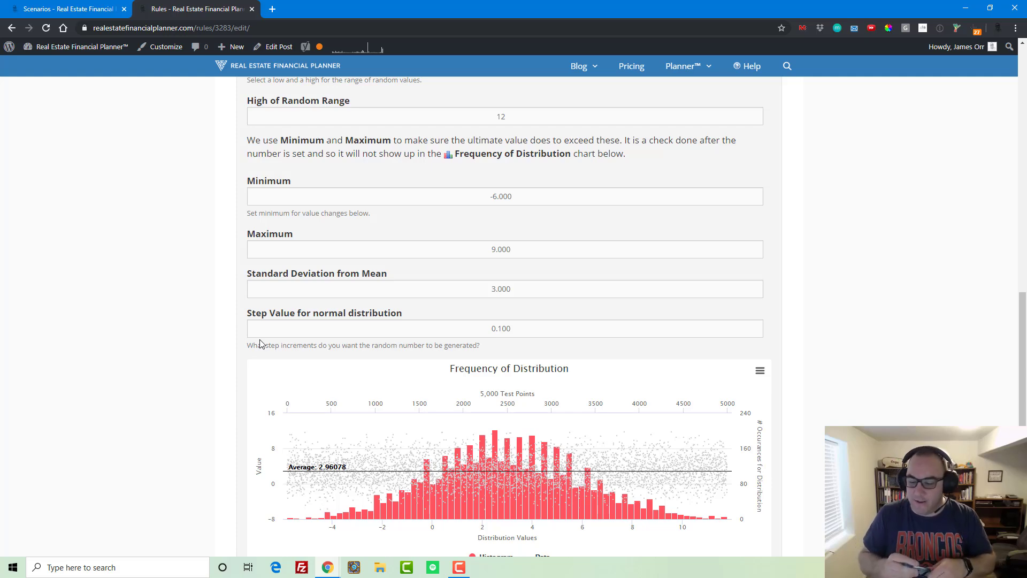
scroll(308, 283, "up", 4)
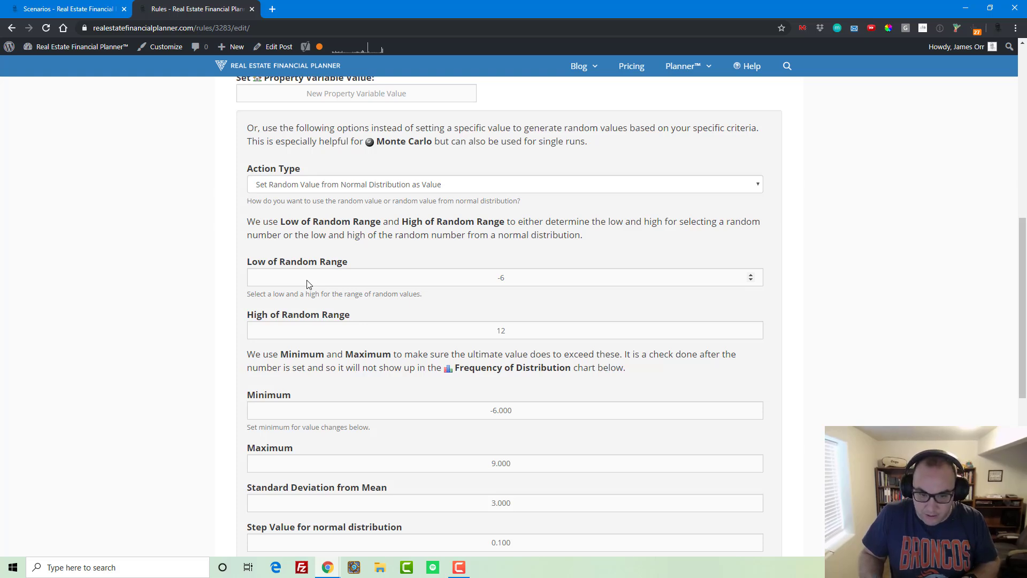
left_click(549, 461)
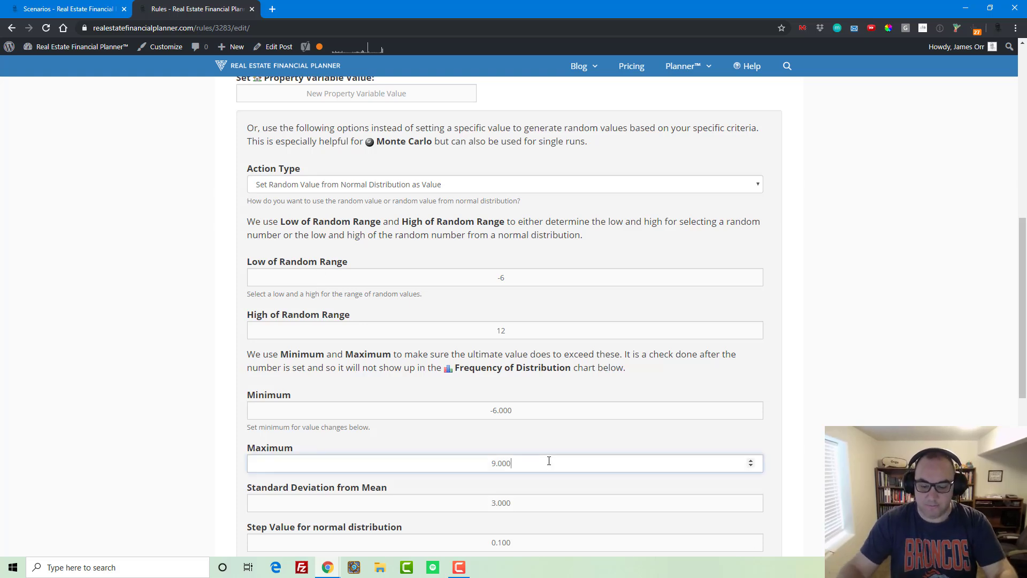
key("Home")
key("Delete")
type("12")
key("Return")
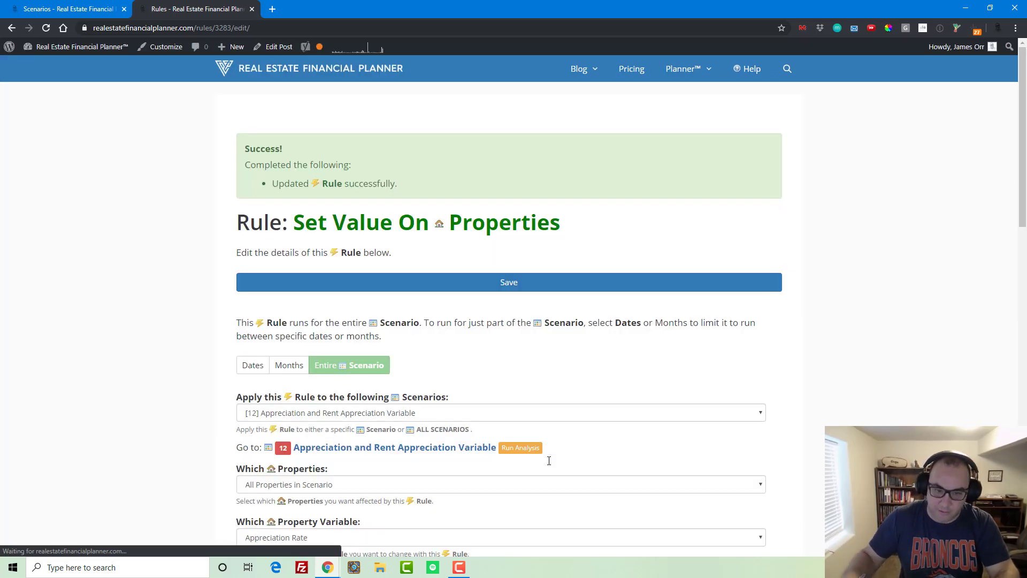
scroll(567, 452, "down", 20)
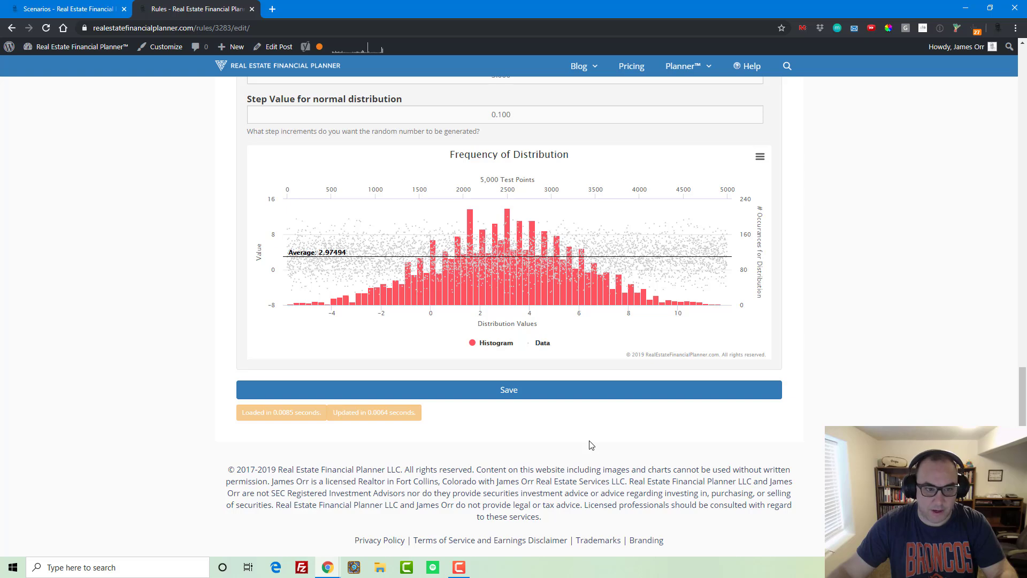
scroll(591, 445, "up", 4)
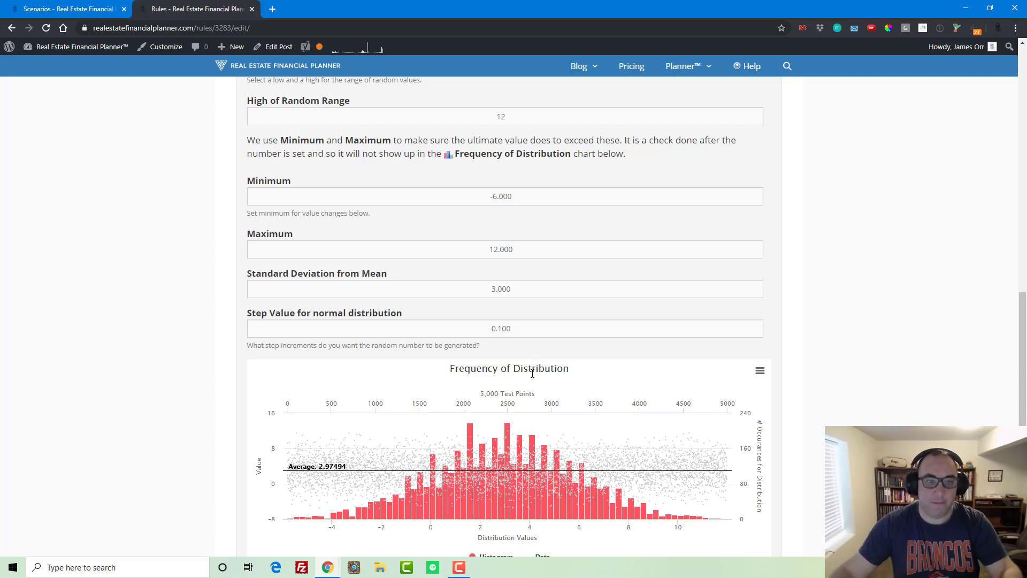
- Go to scenario [12] Appreciation and Rent Appreciation Variable and duplicate its Set Value On Properties rule
scroll(591, 445, "up", 13)
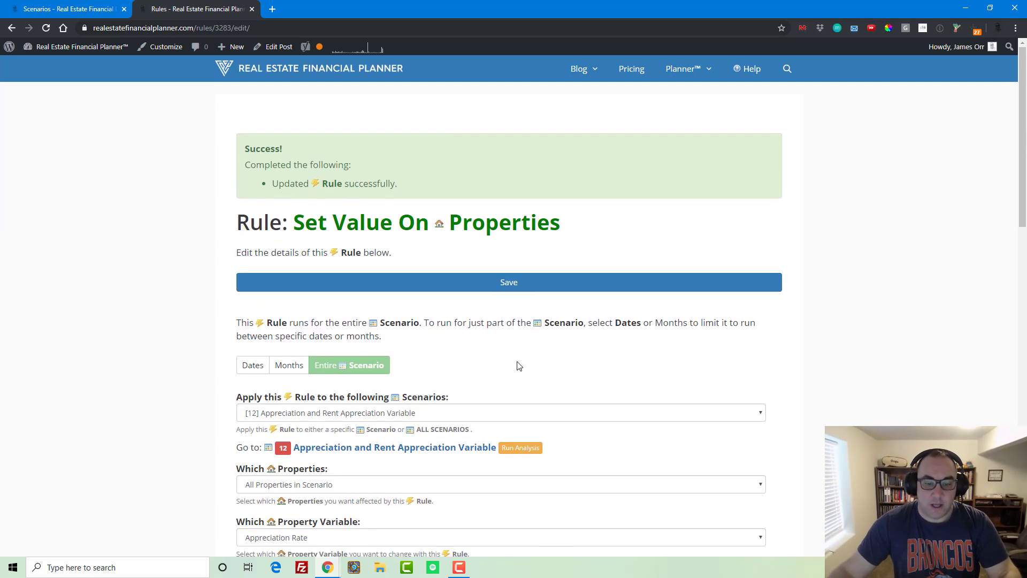
left_click(415, 447)
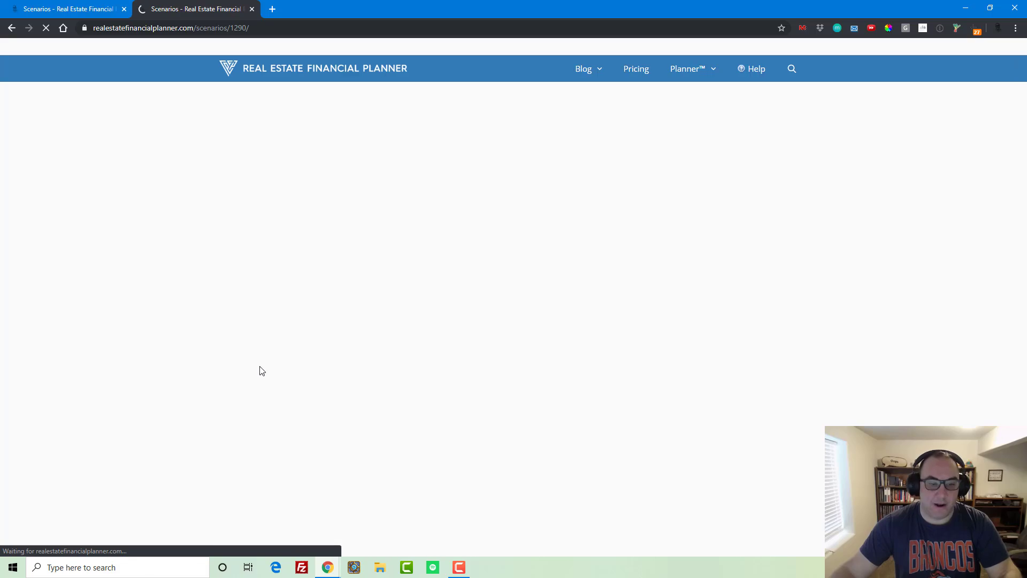
scroll(260, 367, "down", 15)
scroll(267, 369, "down", 20)
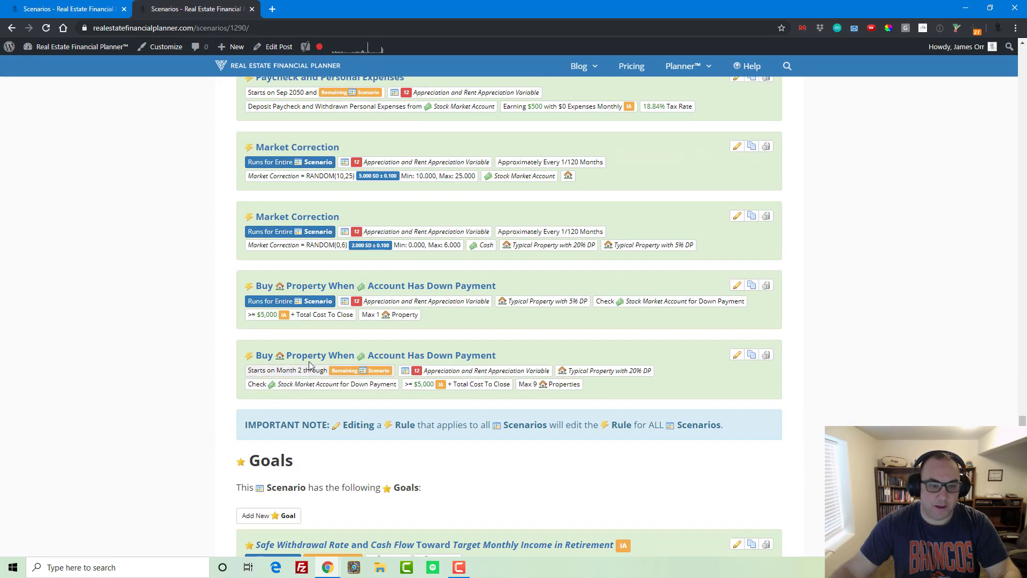
scroll(309, 361, "up", 5)
scroll(317, 328, "up", 5)
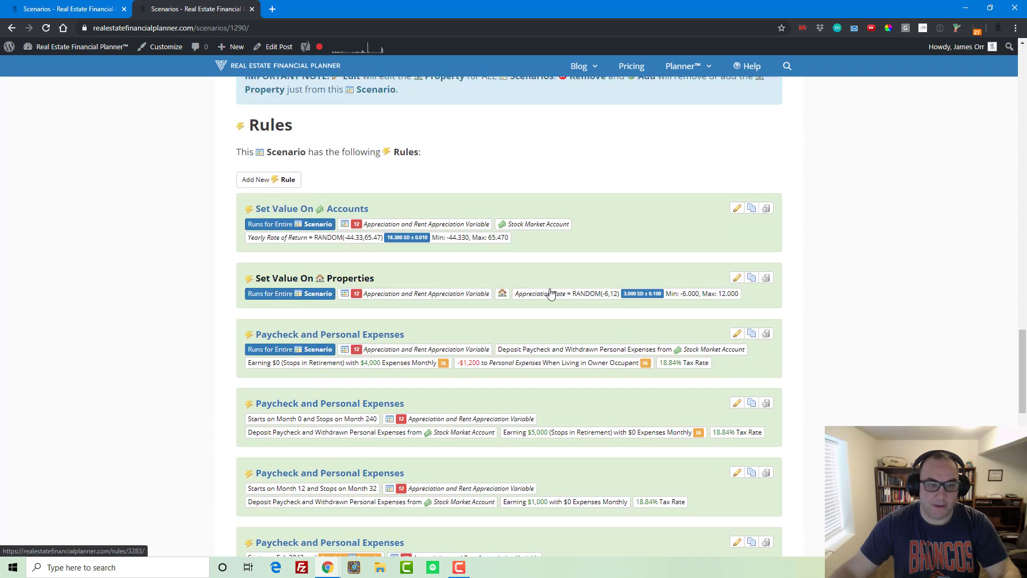
left_click(752, 278)
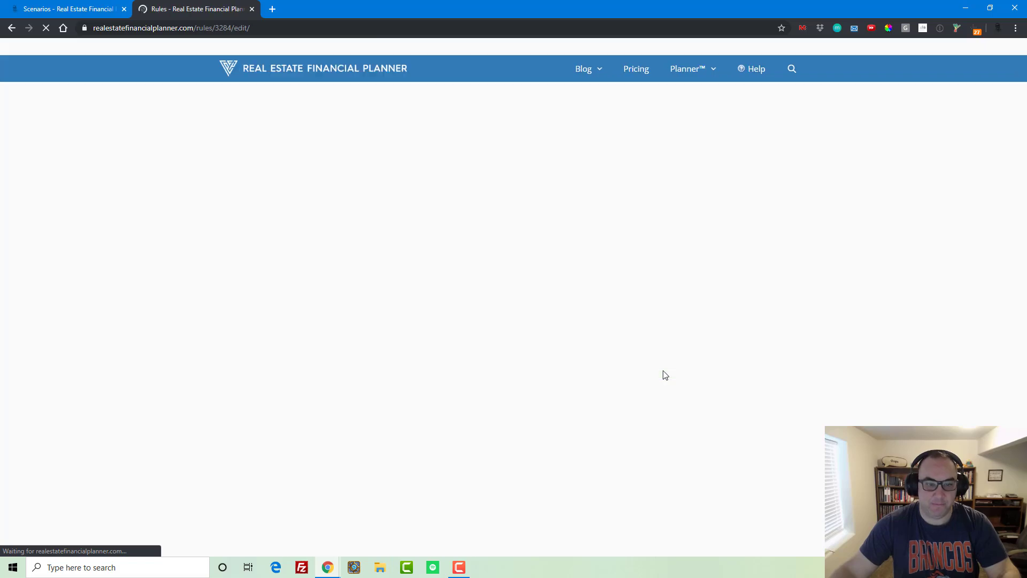
- Set the duplicated rule's property variable to Rent Appreciation Rate and save the rule
scroll(406, 356, "down", 3)
scroll(405, 356, "down", 1)
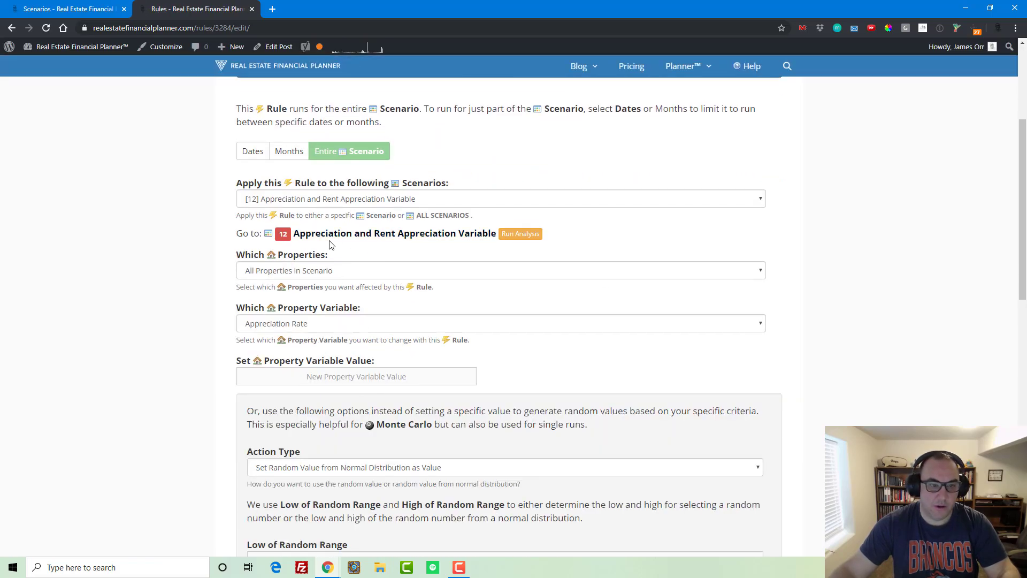
left_click(329, 325)
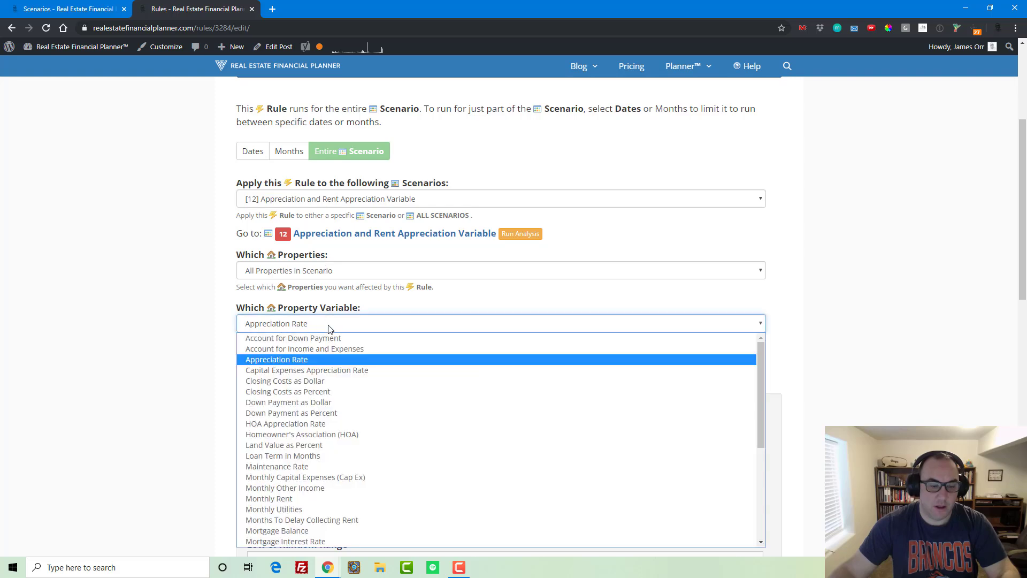
key("r")
key("Return")
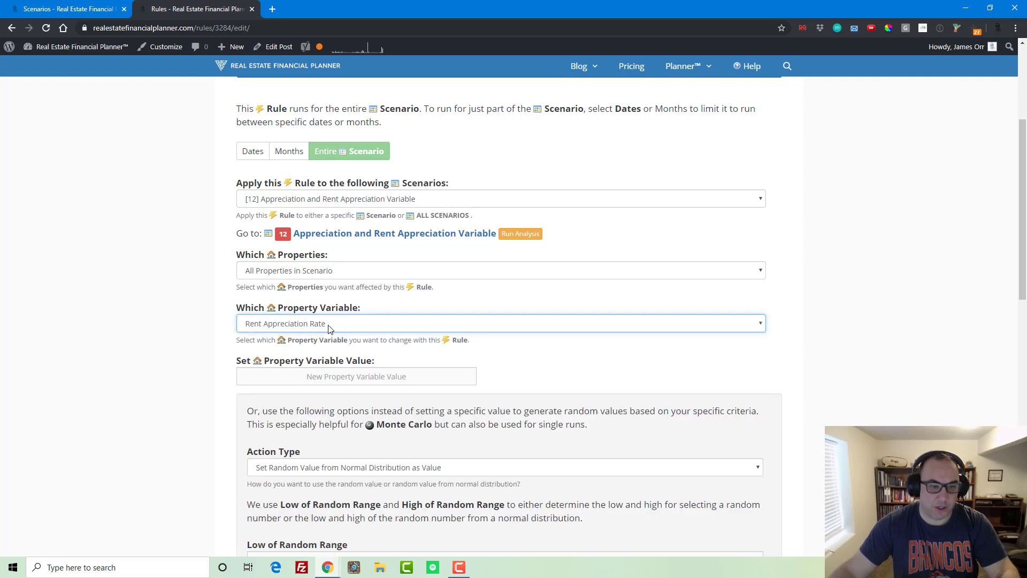
scroll(185, 321, "down", 4)
scroll(185, 321, "down", 6)
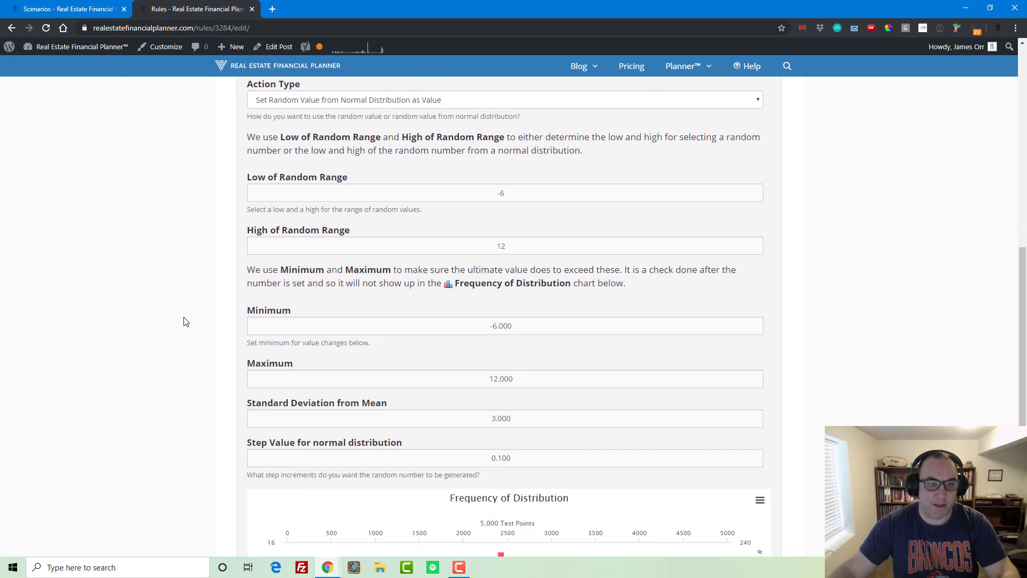
scroll(458, 434, "down", 3)
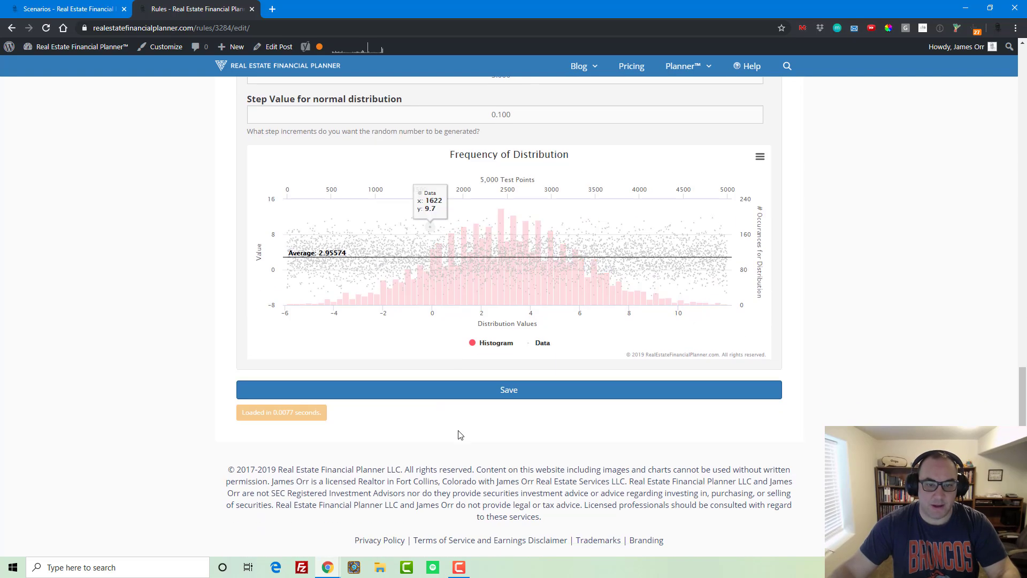
left_click(495, 390)
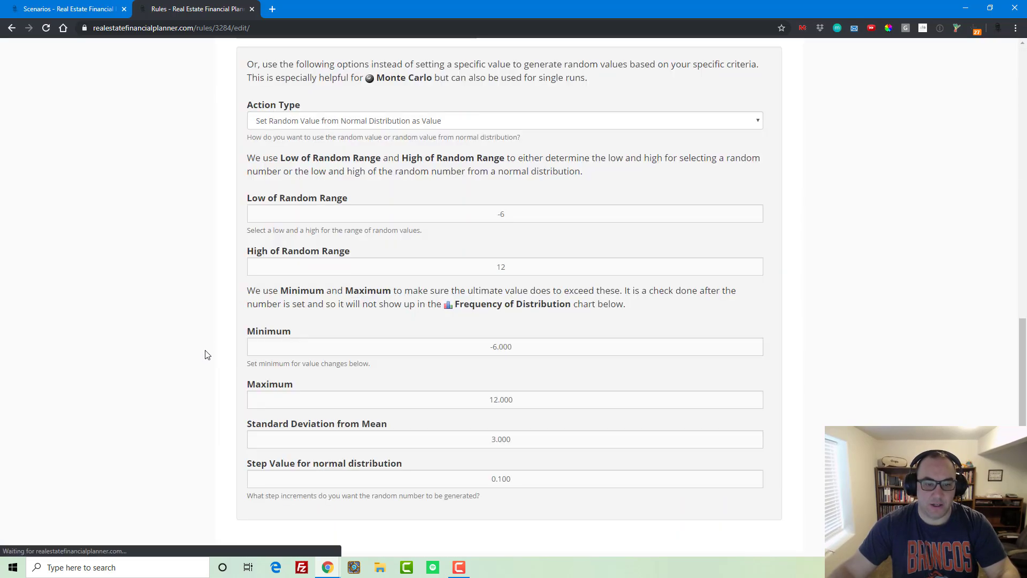
- Return to scenario [12] Appreciation and Rent Appreciation Variable and review its list of rules
scroll(419, 321, "up", 7)
left_click(419, 261)
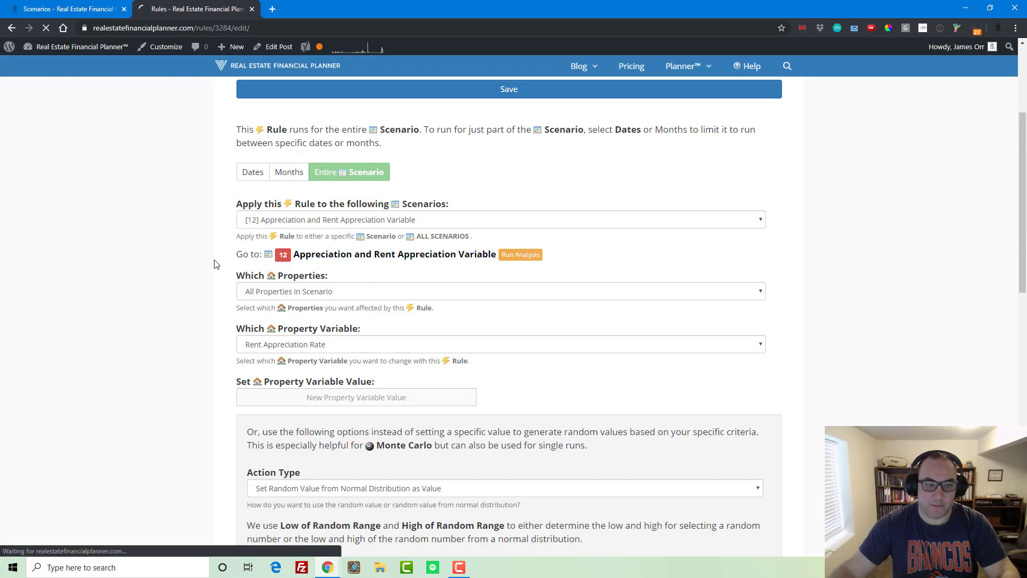
scroll(226, 287, "down", 20)
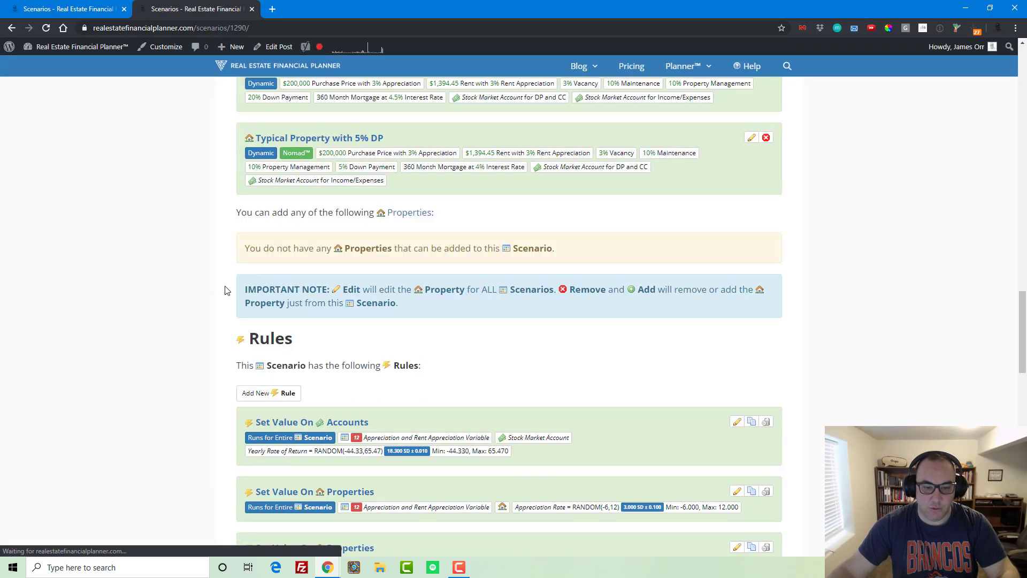
scroll(223, 290, "up", 5)
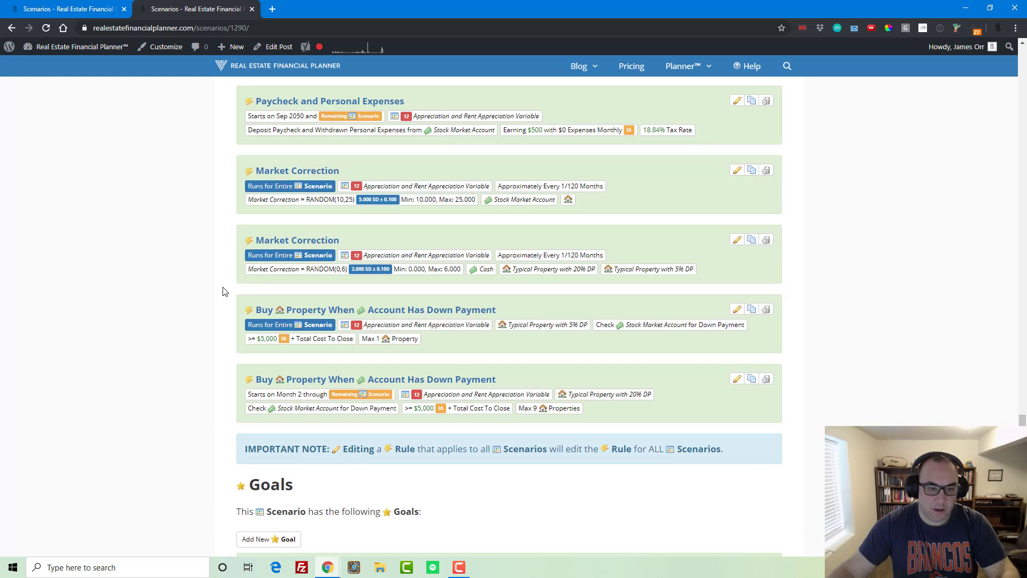
scroll(224, 291, "up", 2)
scroll(224, 291, "up", 6)
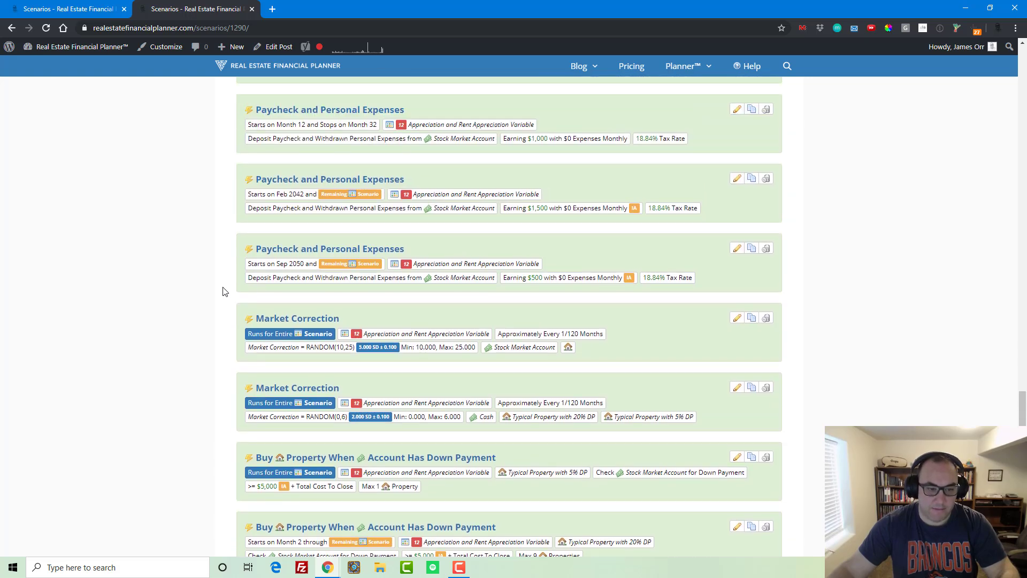
scroll(223, 290, "up", 2)
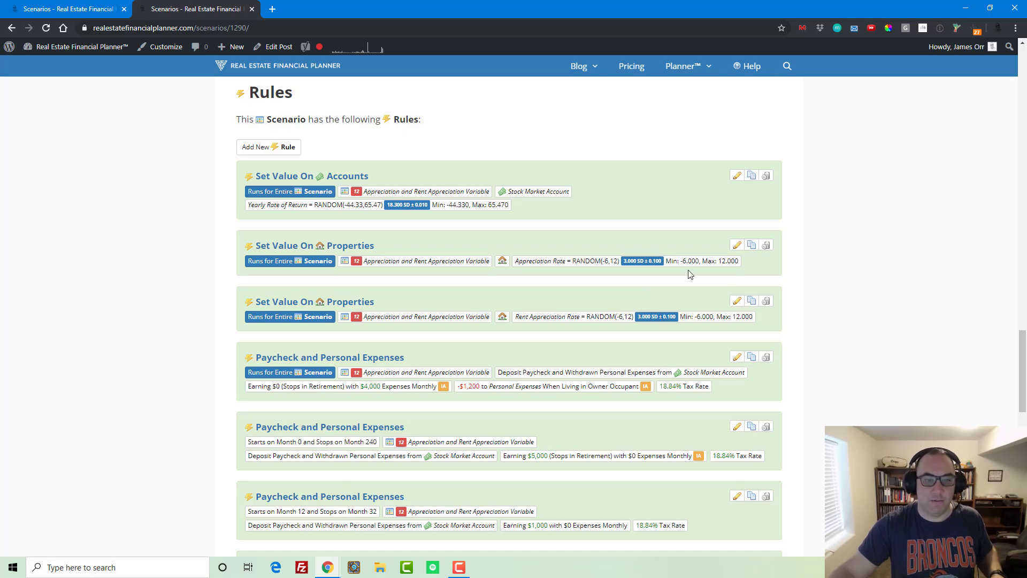
- Run the analysis for scenario 12 and refresh the scenario list to check its processing status
scroll(639, 305, "up", 20)
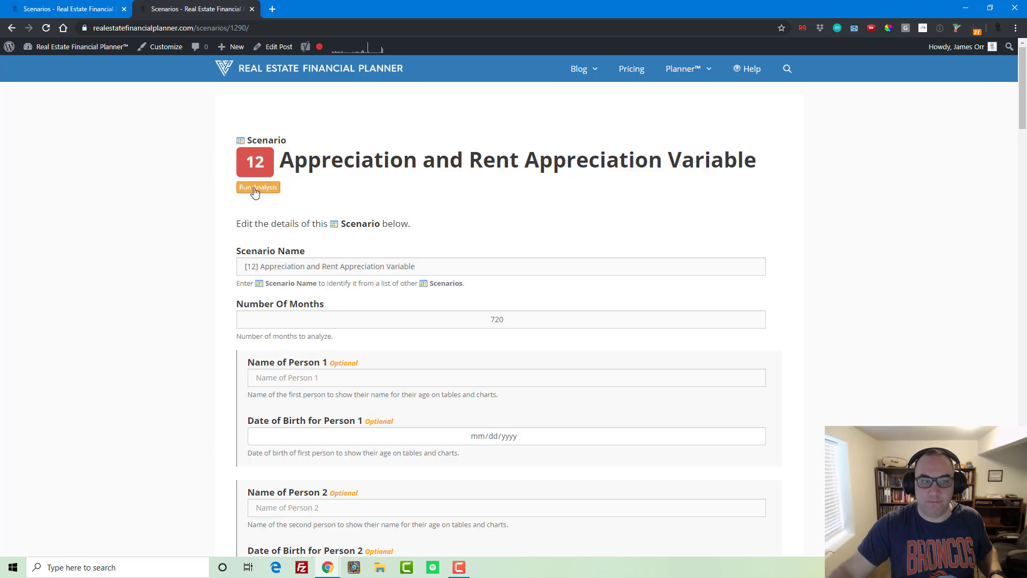
mouse_move(702, 79)
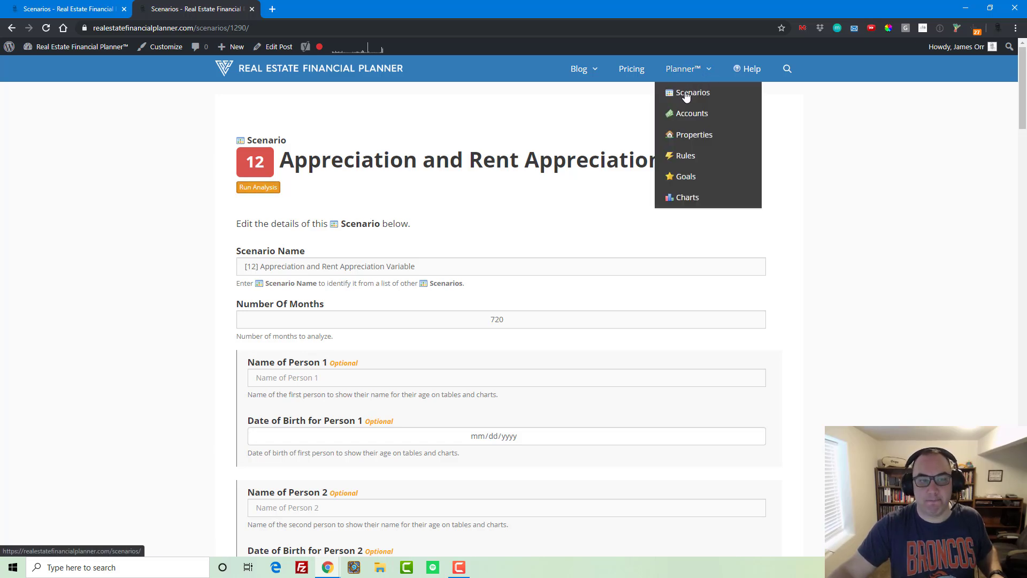
left_click(262, 191)
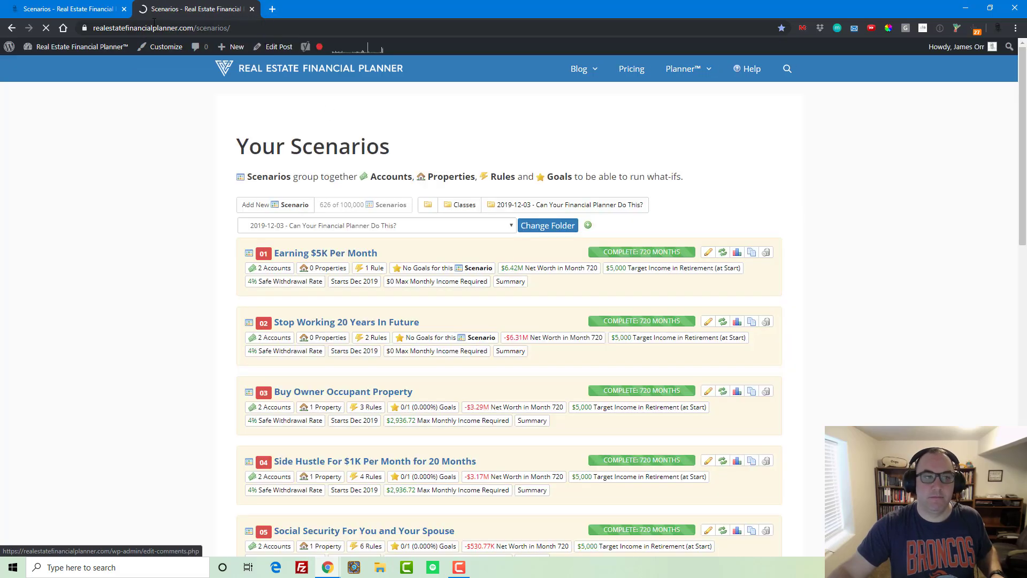
scroll(233, 202, "down", 12)
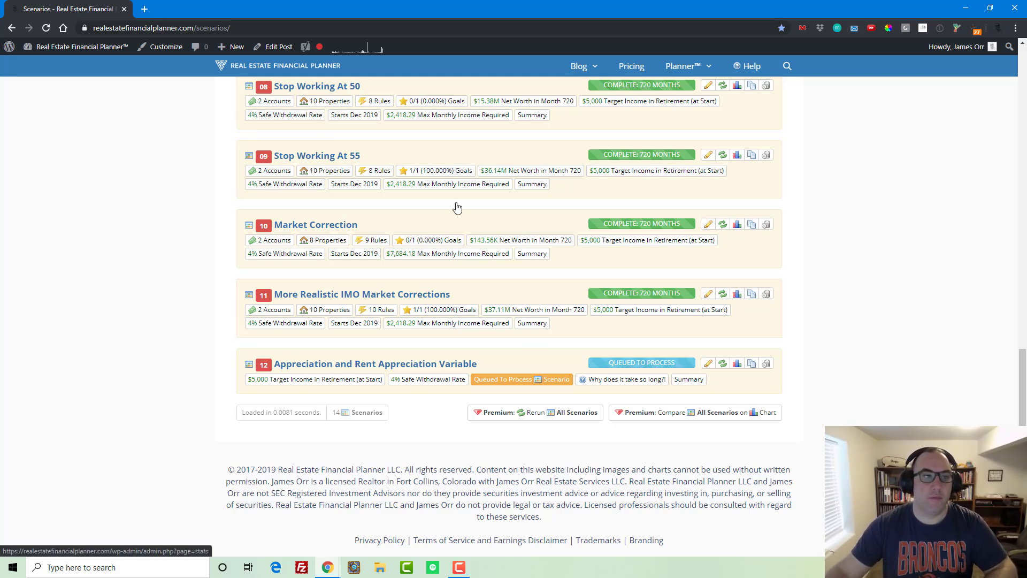
key("F5")
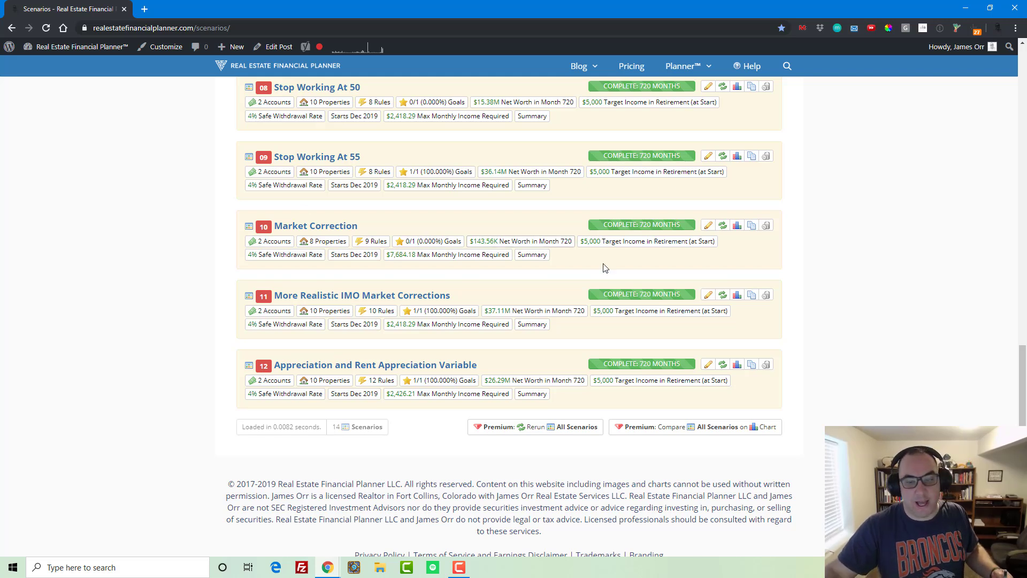
- Open the Net Worth chart of scenario 12 in a new browser tab and view it
right_click(739, 368)
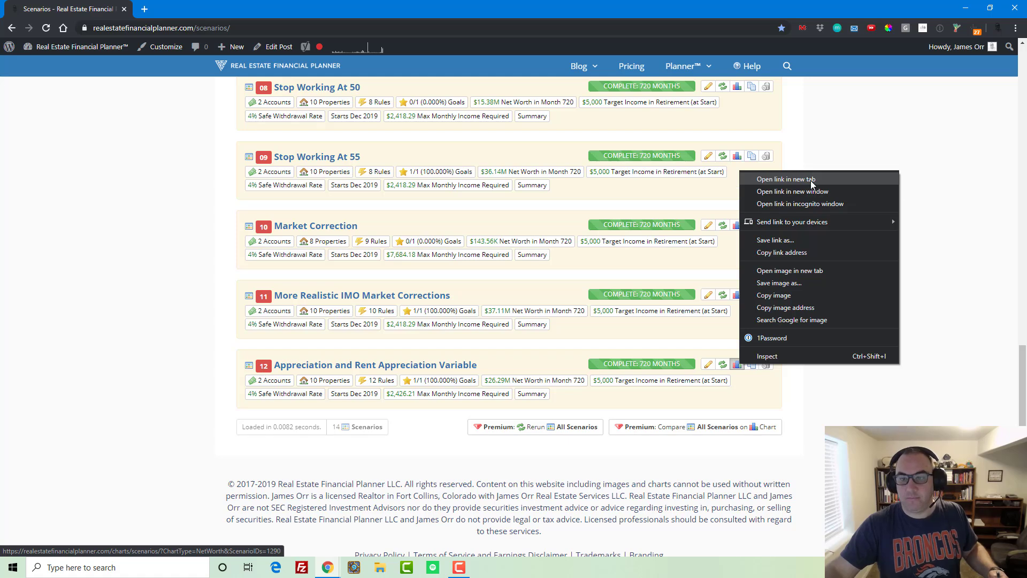
left_click(813, 178)
key("ctrl+Tab")
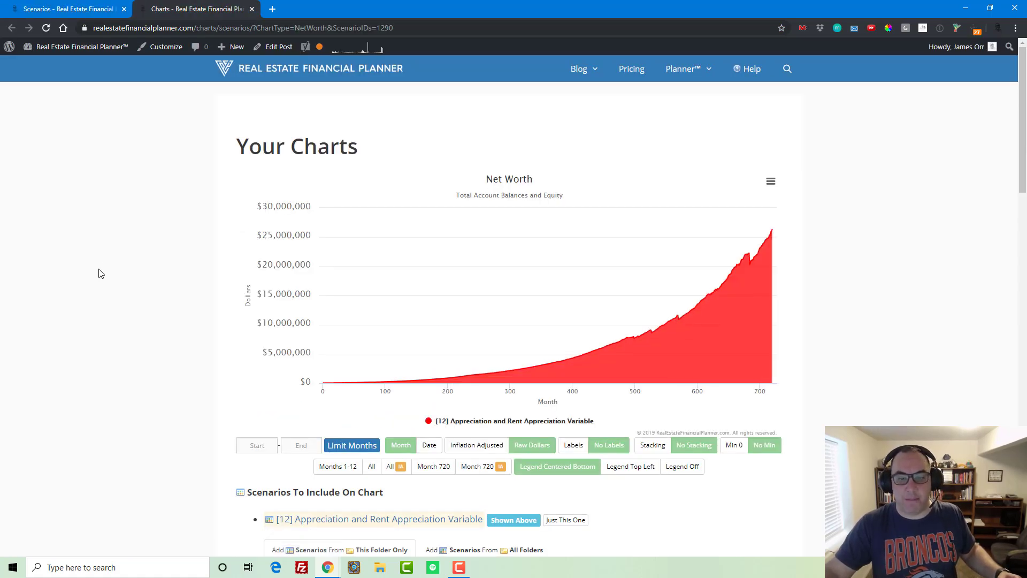
- Show the scenario's Account Balance chart with the Stock Market Account hidden so only Cash is plotted
scroll(401, 385, "down", 3)
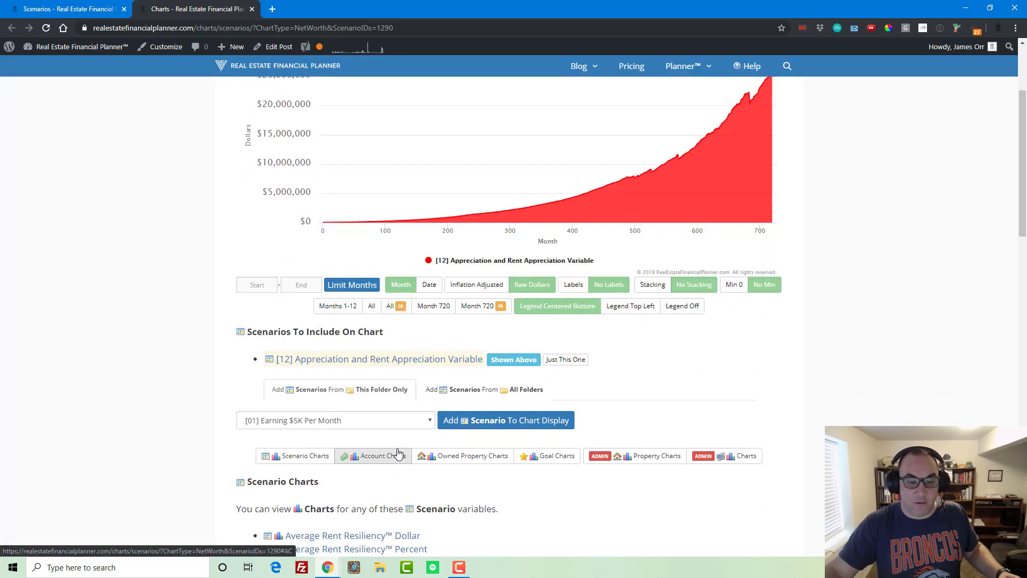
left_click(390, 457)
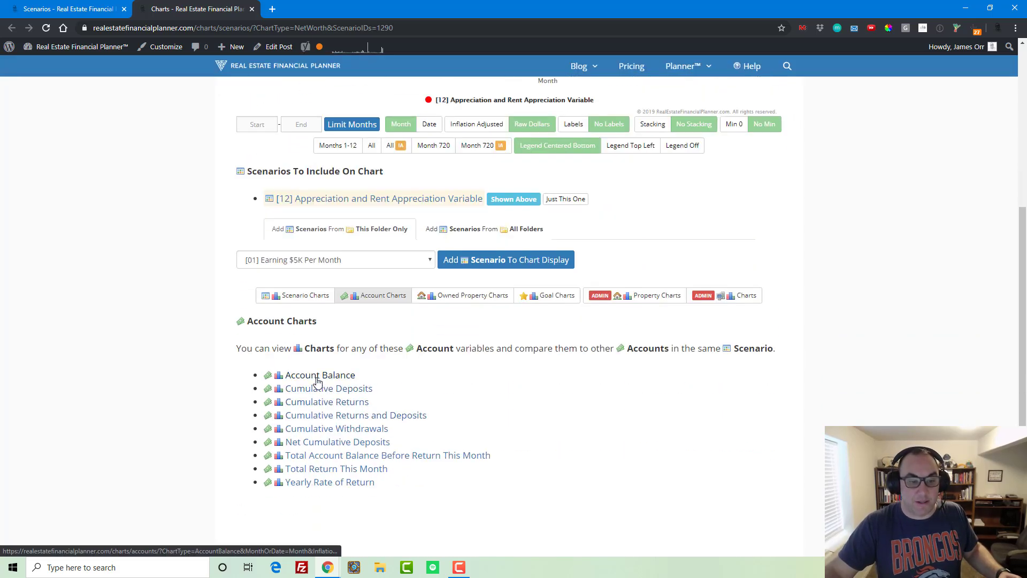
left_click(314, 377)
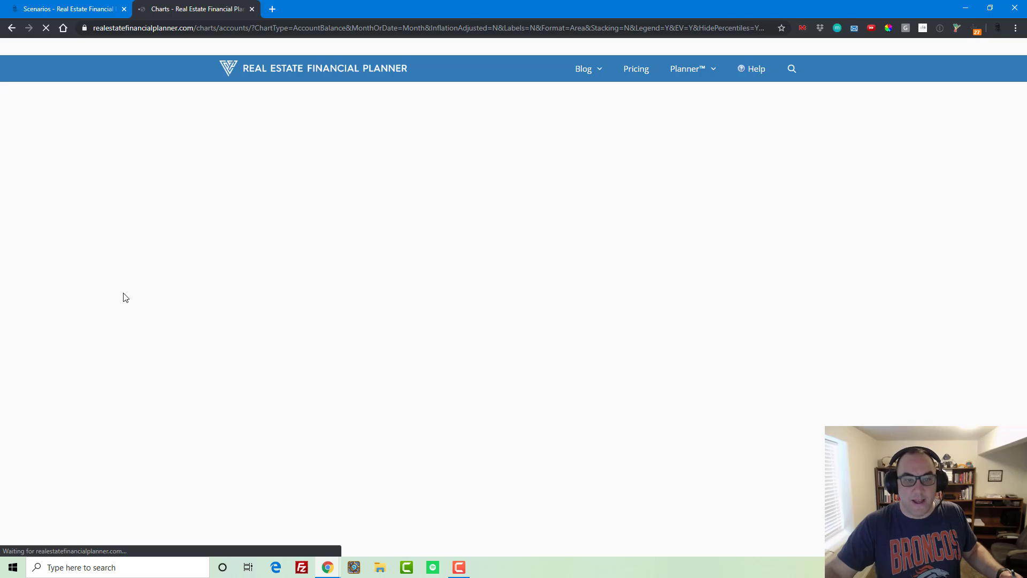
left_click(554, 416)
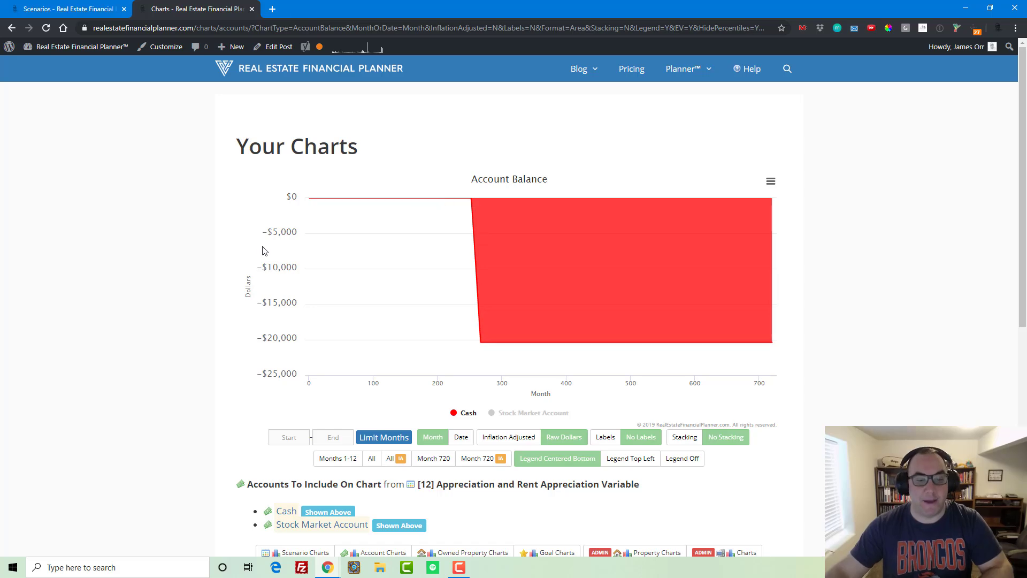
- Display the Appreciation Rate chart for the scenario's owned properties and inspect its monthly values
scroll(235, 256, "down", 7)
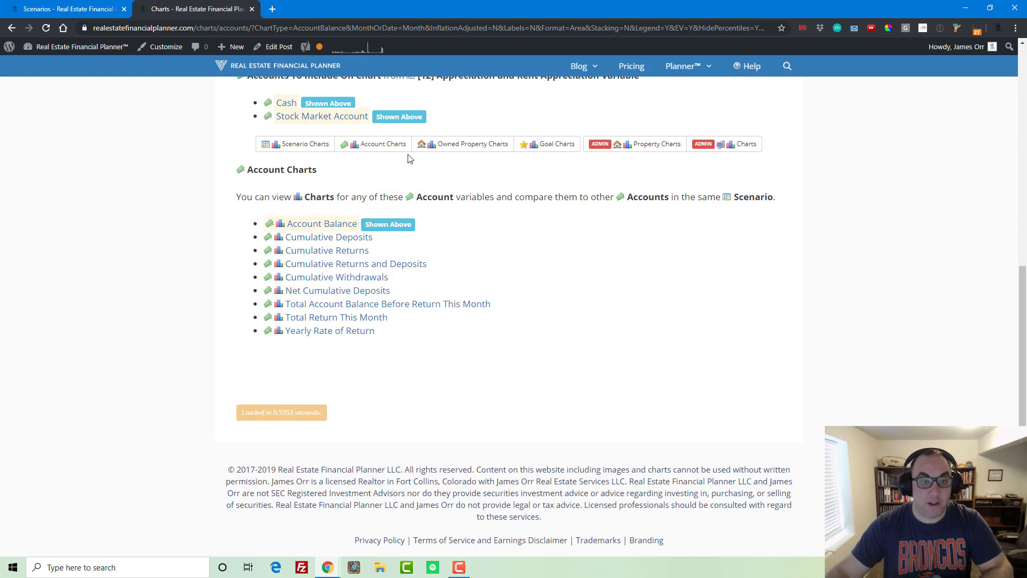
left_click(447, 143)
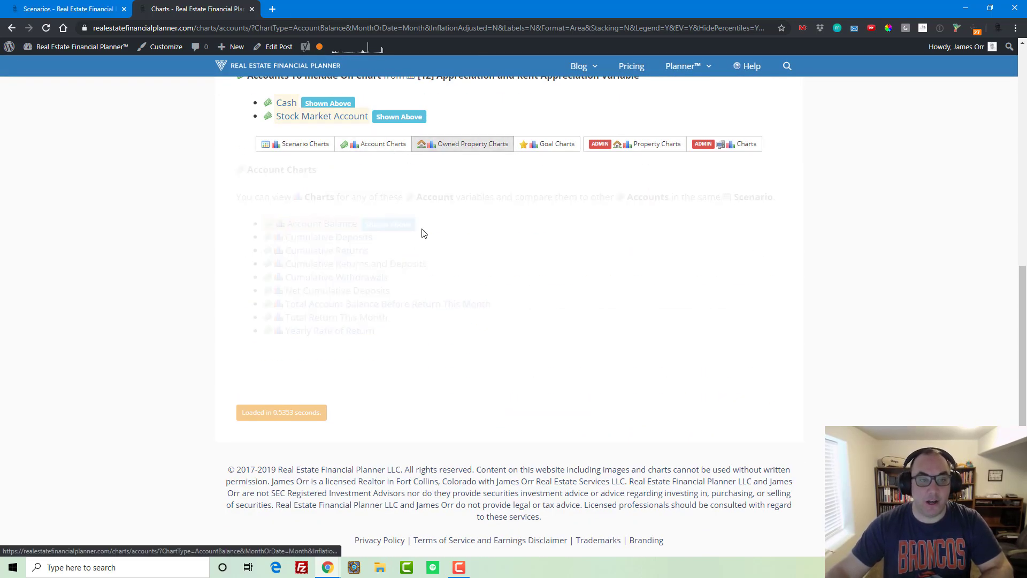
left_click(310, 250)
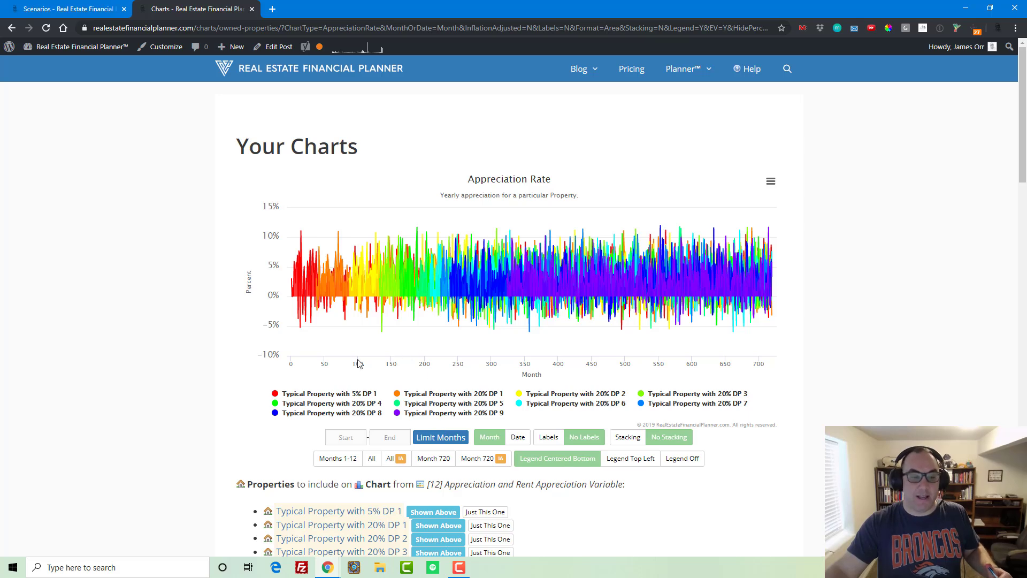
mouse_move(395, 310)
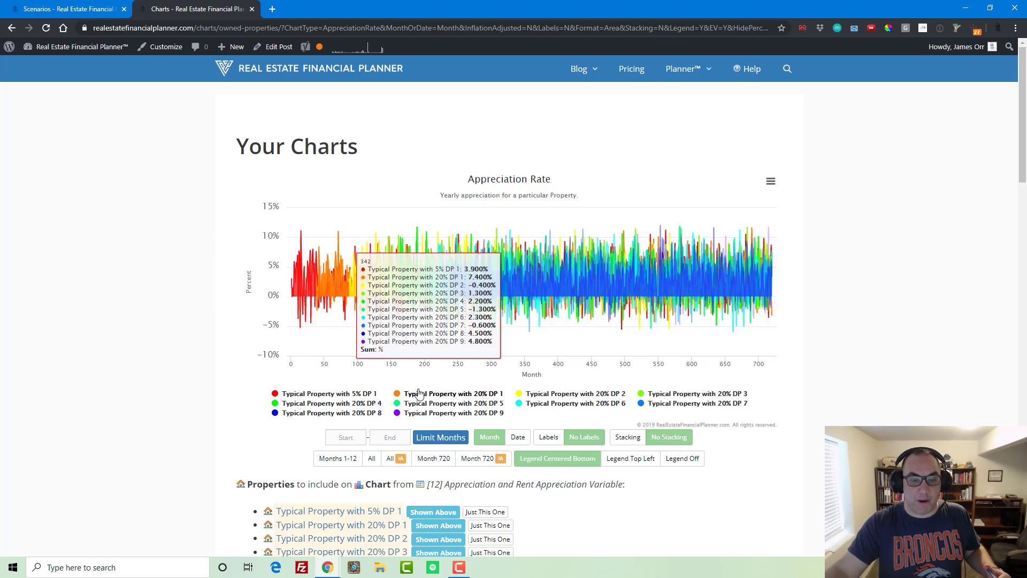
- Chart only Typical Property with 5% DP 1 in a separate tab, zoom to about the first 150 months, and close that tab
scroll(340, 431, "down", 4)
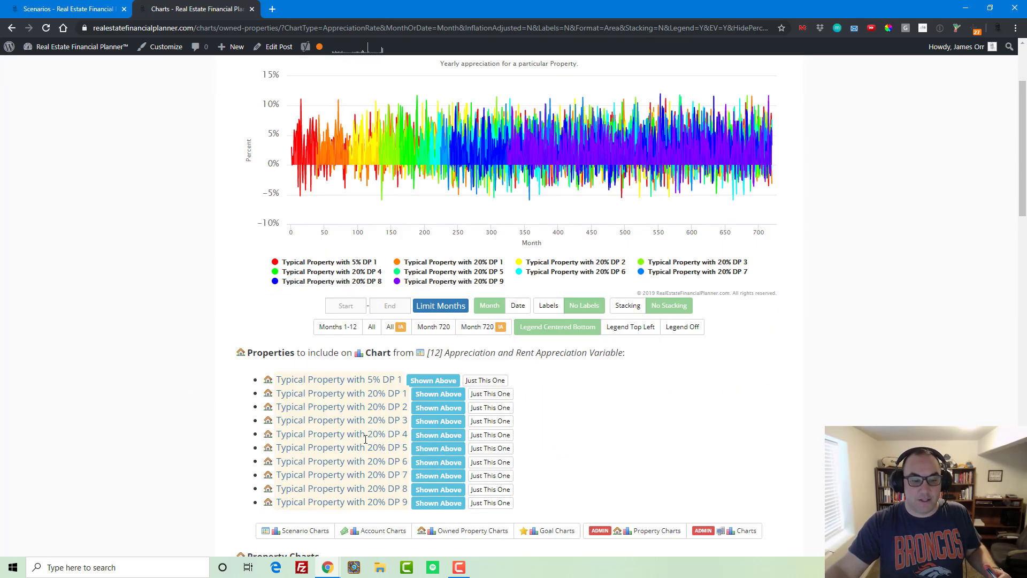
right_click(487, 298)
left_click(537, 305)
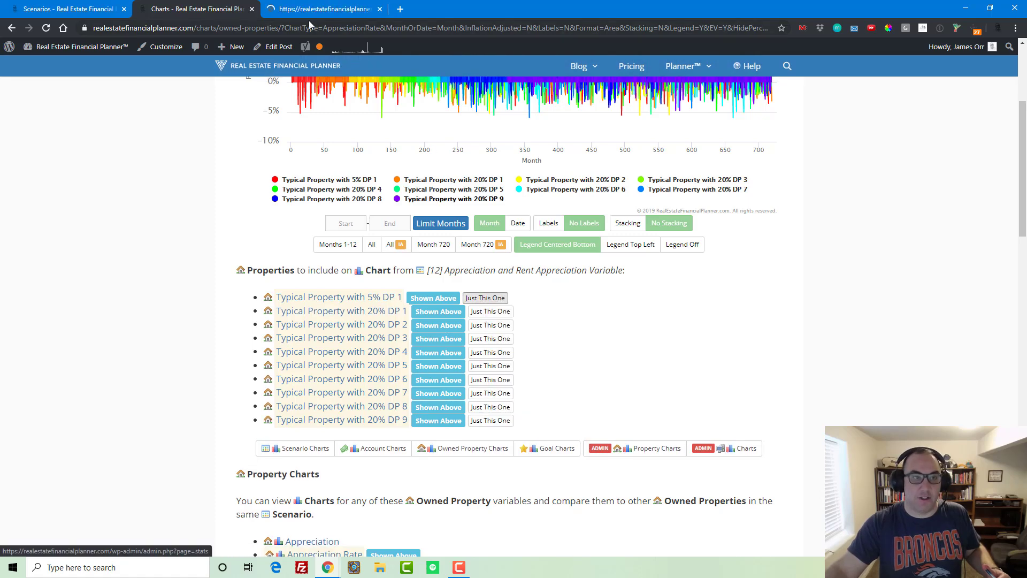
left_click(309, 9)
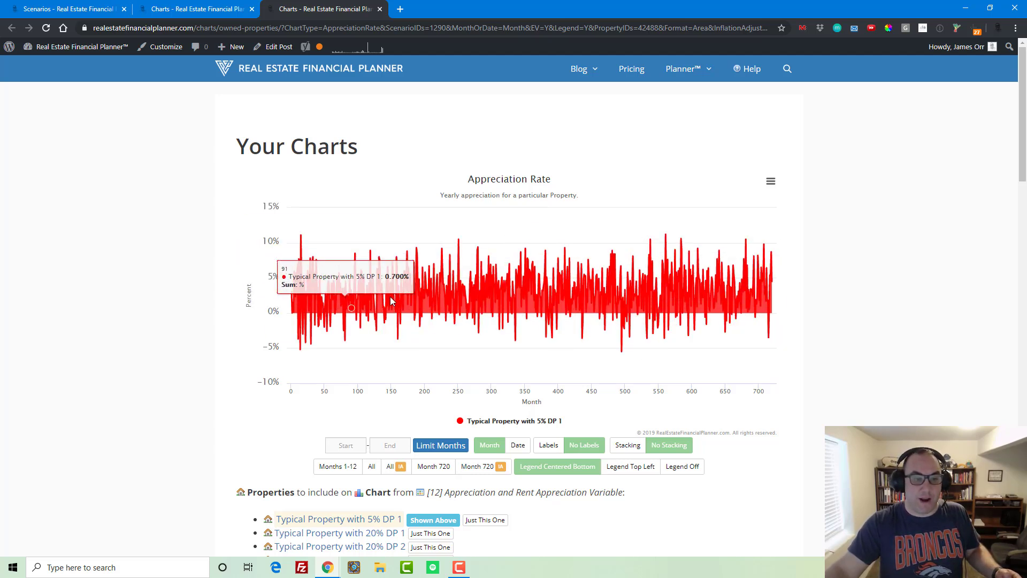
left_click_drag(397, 327, 167, 374)
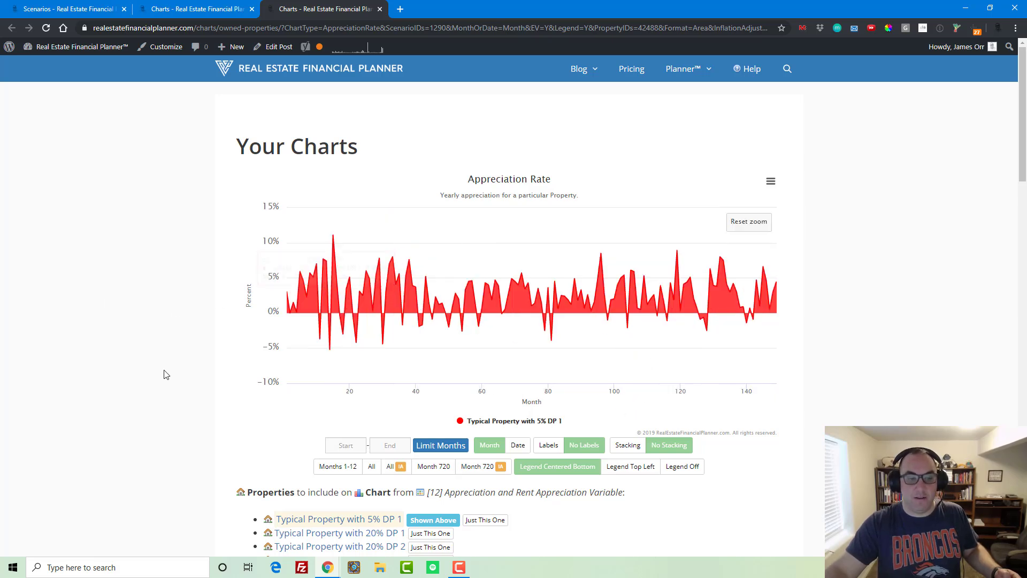
left_click(379, 9)
- Display the Appreciation chart for the owned properties, inspect its dollar values and switch it to Inflation Adjusted
scroll(602, 251, "up", 3)
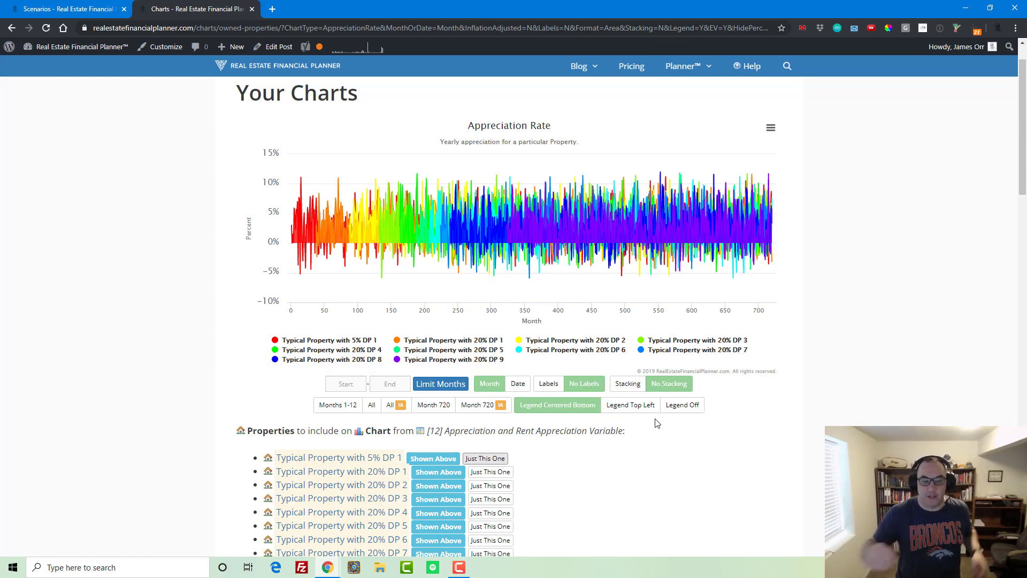
scroll(653, 419, "down", 6)
scroll(484, 395, "down", 2)
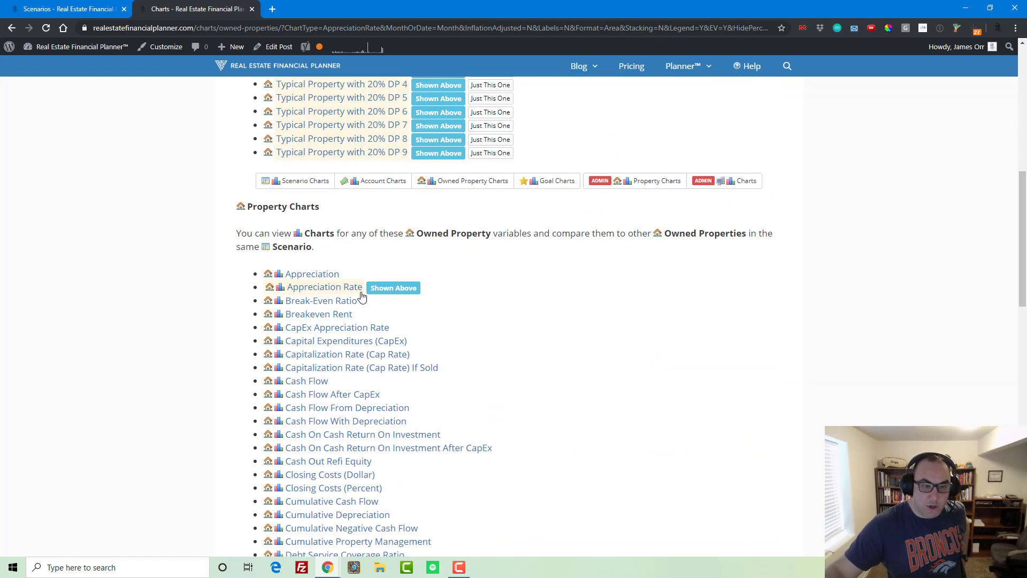
left_click(321, 273)
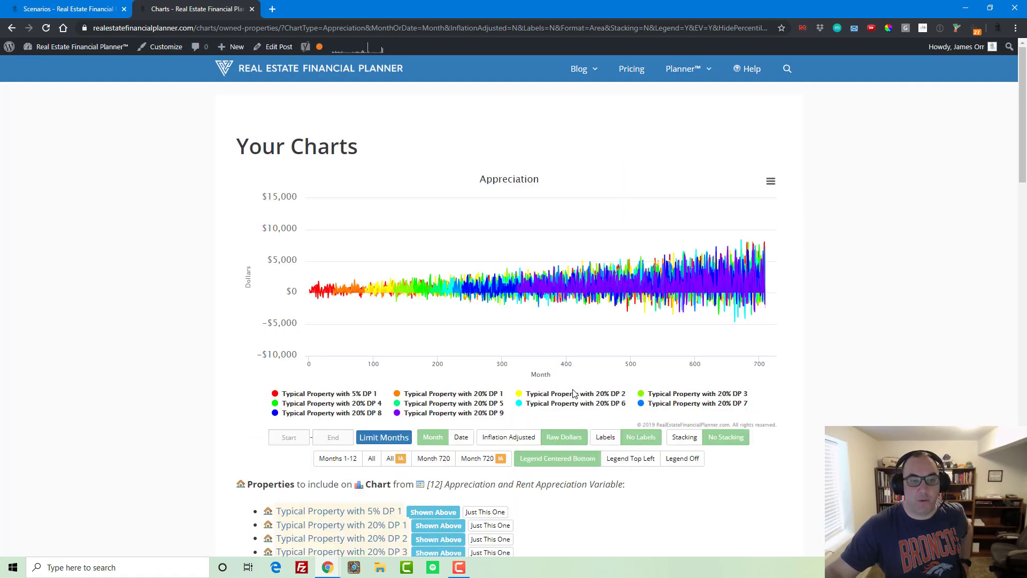
mouse_move(572, 297)
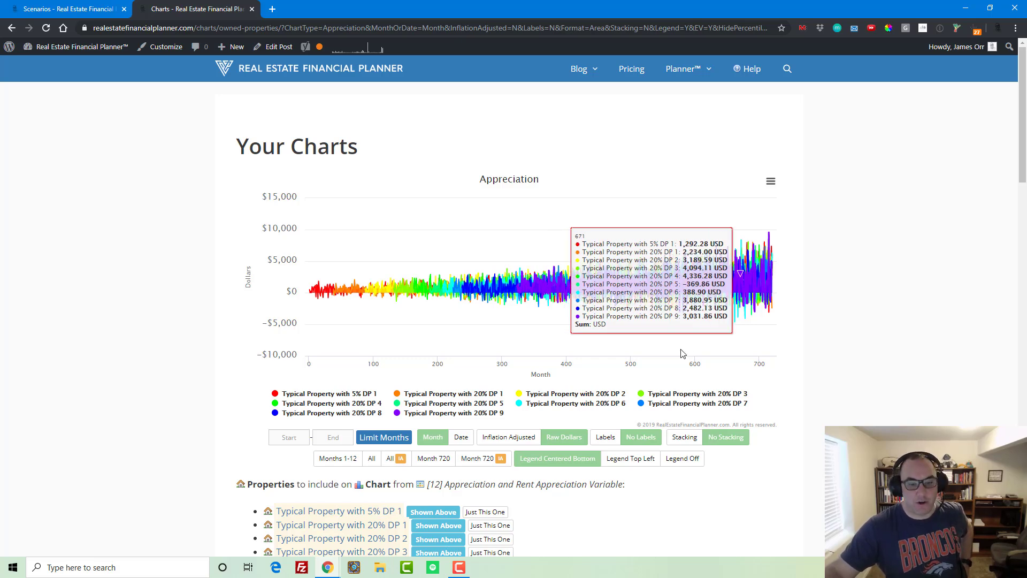
left_click(509, 438)
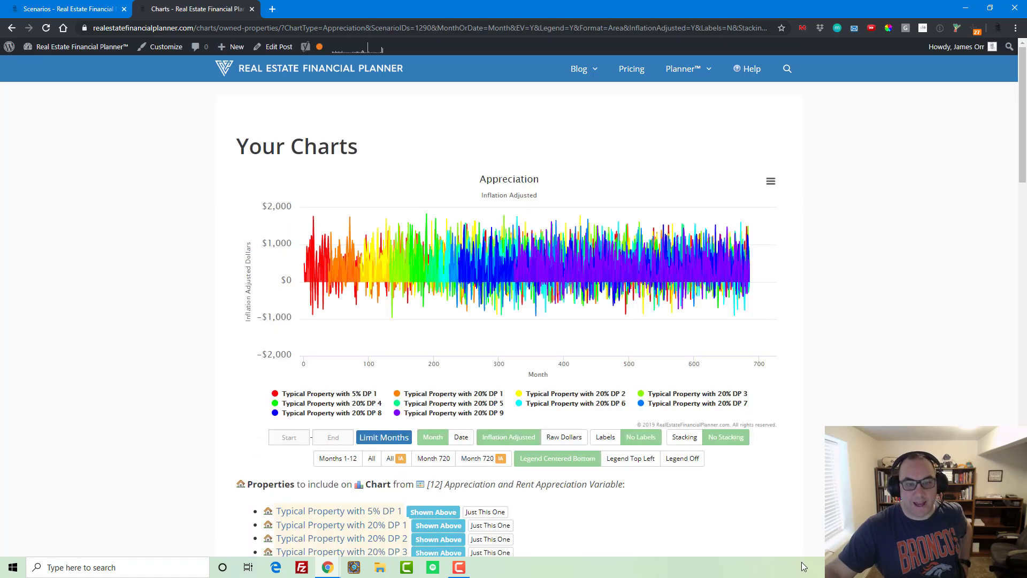
- Open the Cash Flow chart for the scenario's owned properties in a separate tab
scroll(777, 520, "down", 10)
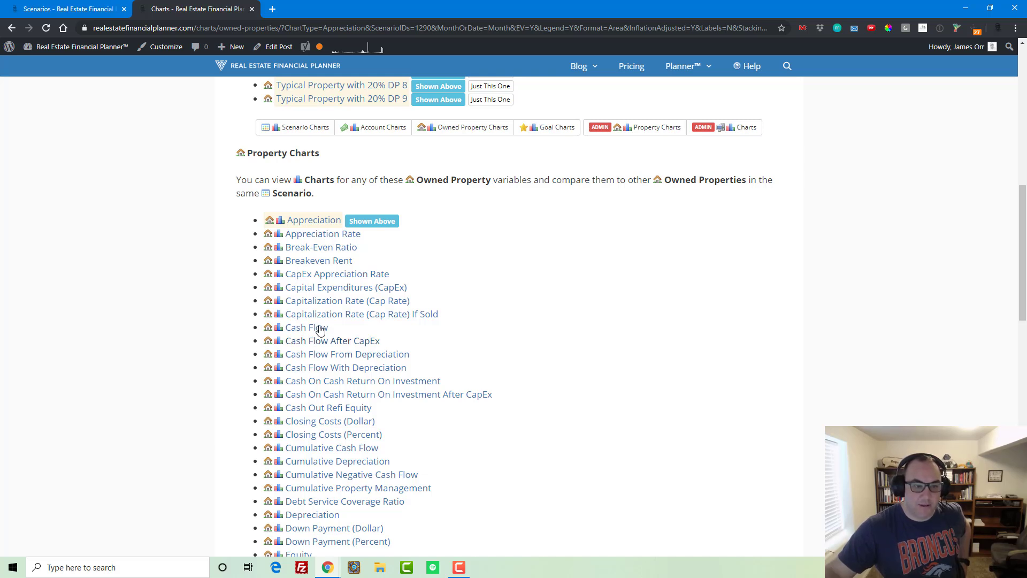
middle_click(300, 327)
left_click(306, 15)
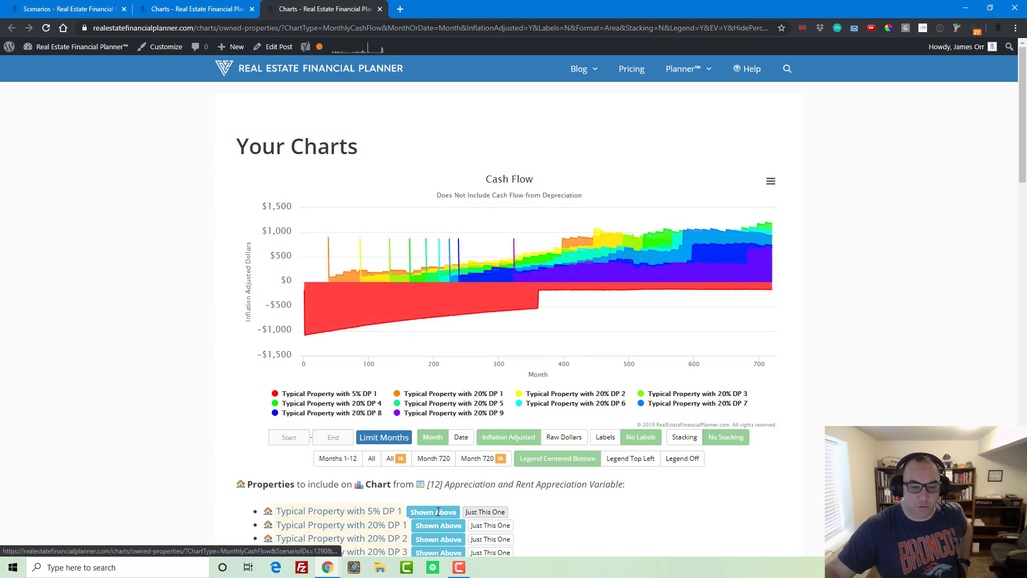
- Exclude Typical Property with 5% DP 1 from the Cash Flow chart and show it stacked in raw dollars
left_click(368, 512)
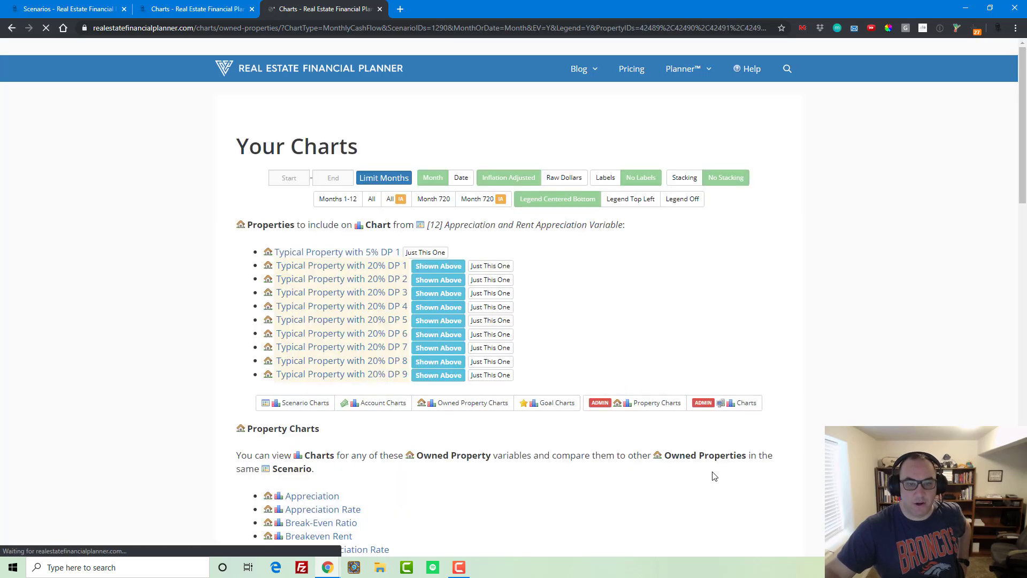
scroll(541, 471, "down", 1)
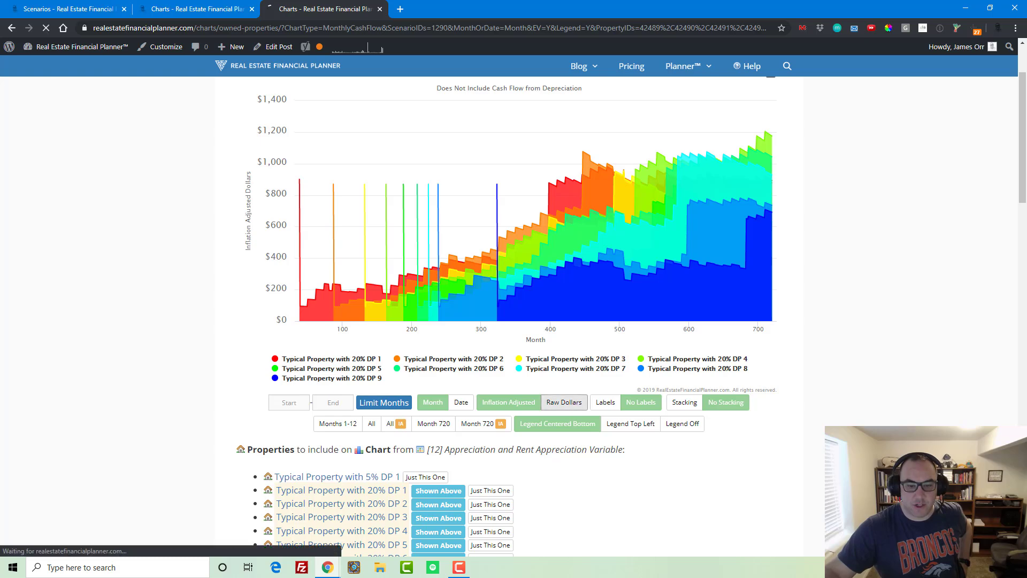
left_click(564, 402)
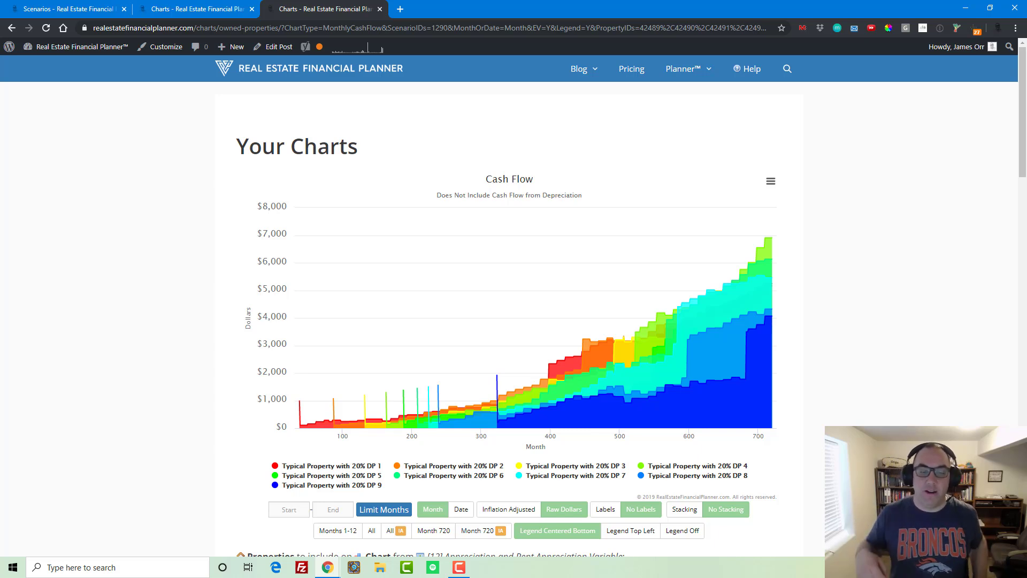
left_click(685, 509)
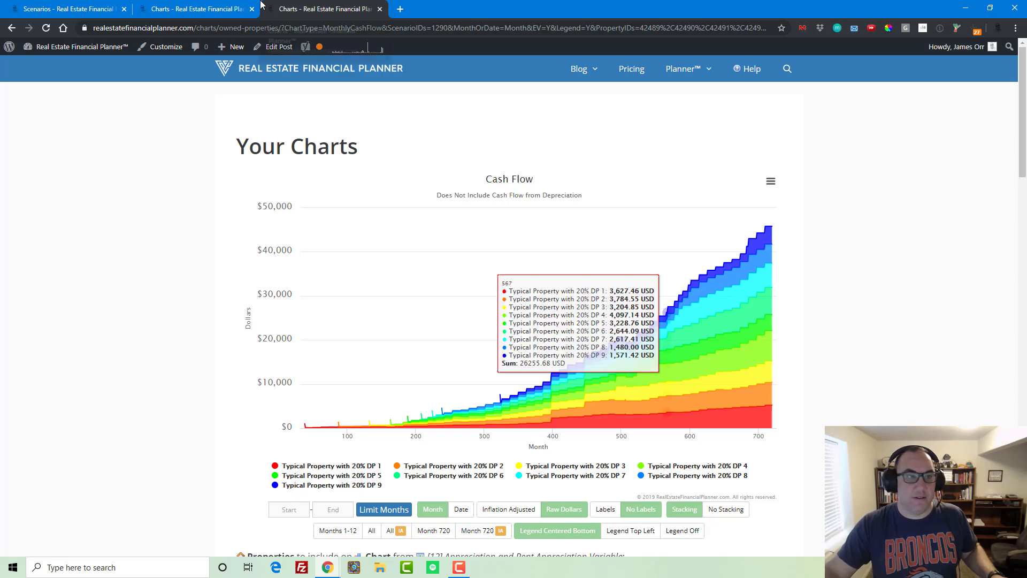
- Return to the scenario list and open the charts of scenario [07] Buying 9 Rentals in a separate tab
left_click(172, 8)
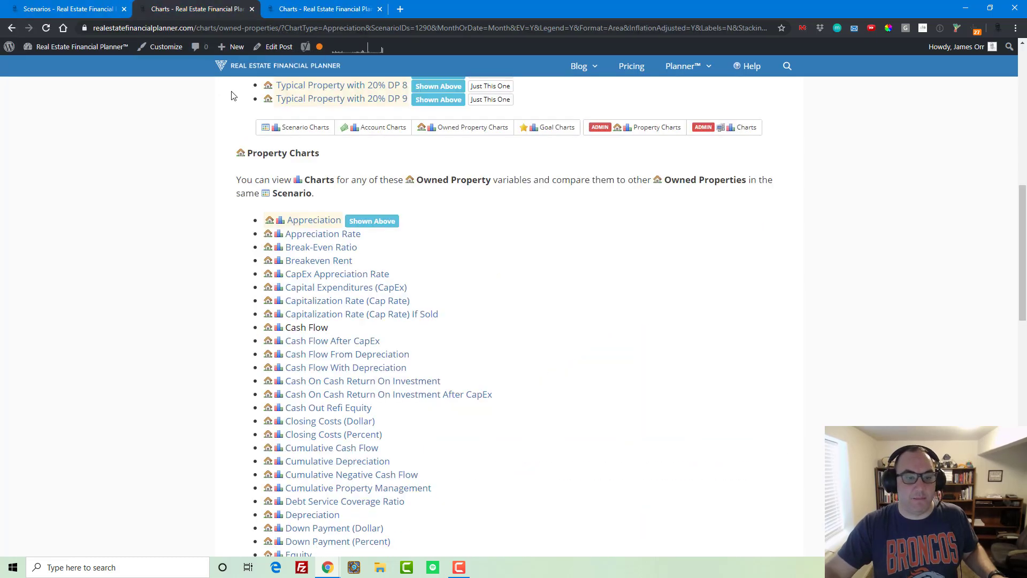
scroll(329, 212, "up", 10)
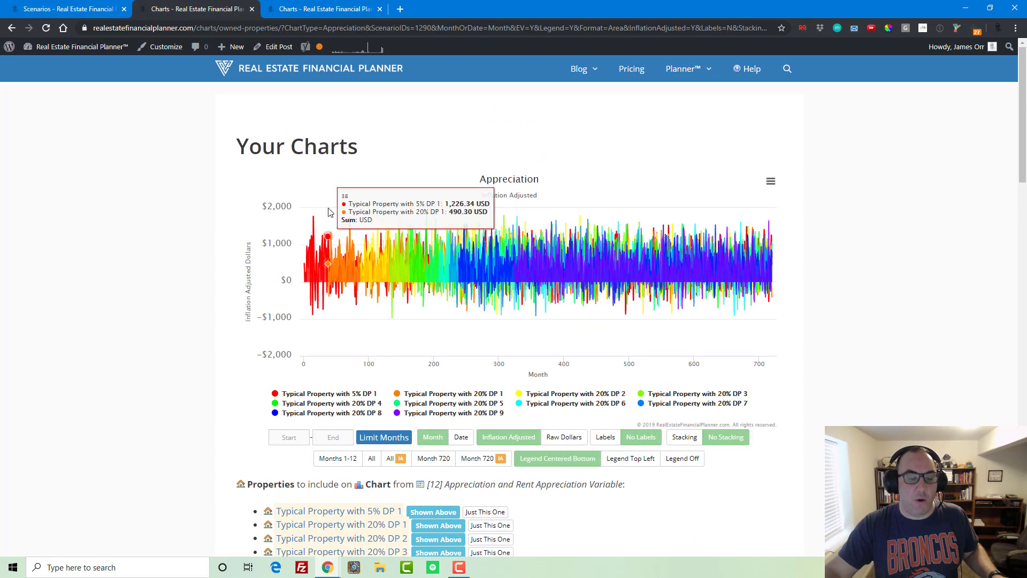
scroll(329, 211, "down", 2)
scroll(329, 212, "up", 2)
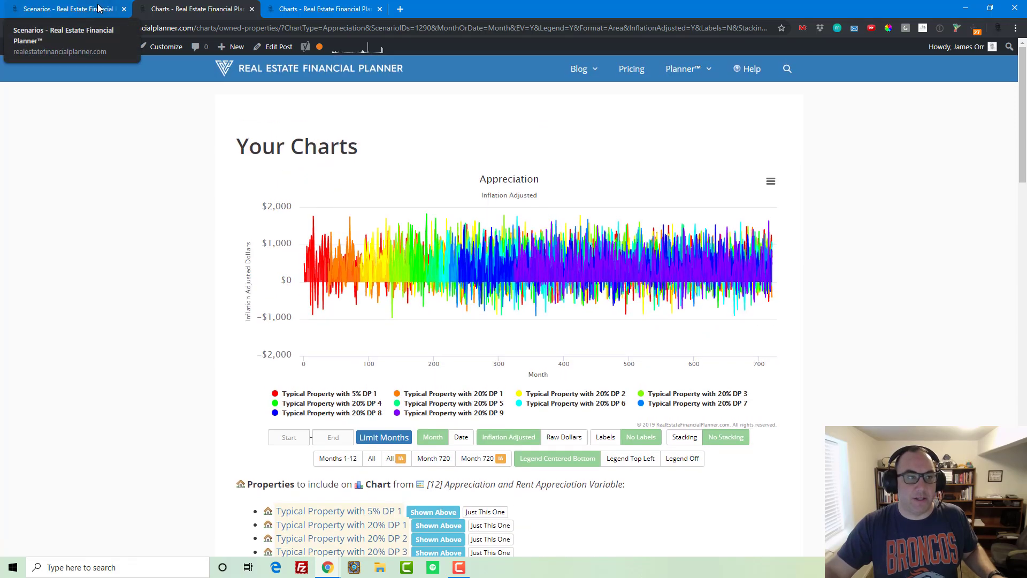
left_click(103, 5)
scroll(538, 370, "up", 4)
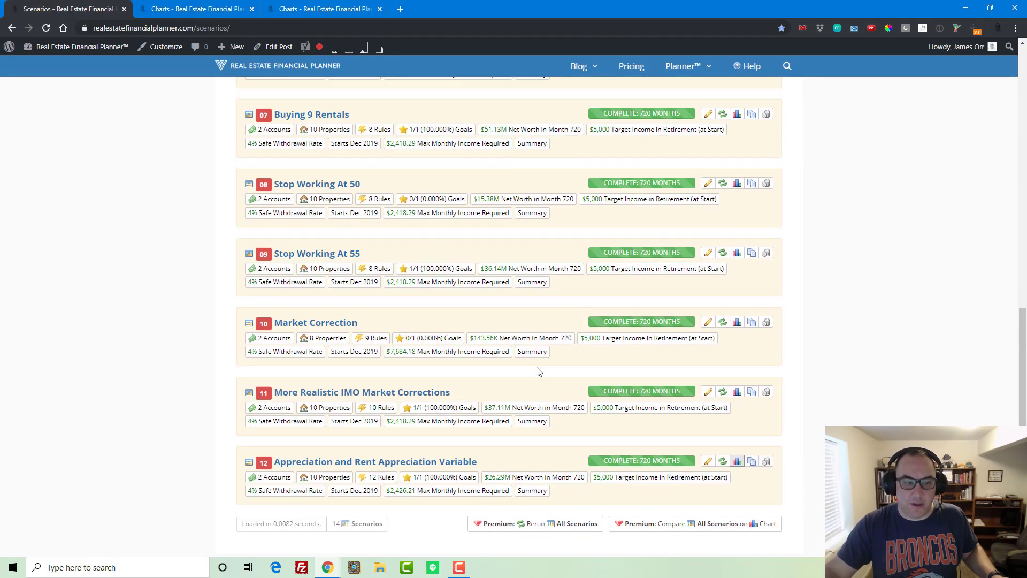
scroll(496, 321, "down", 1)
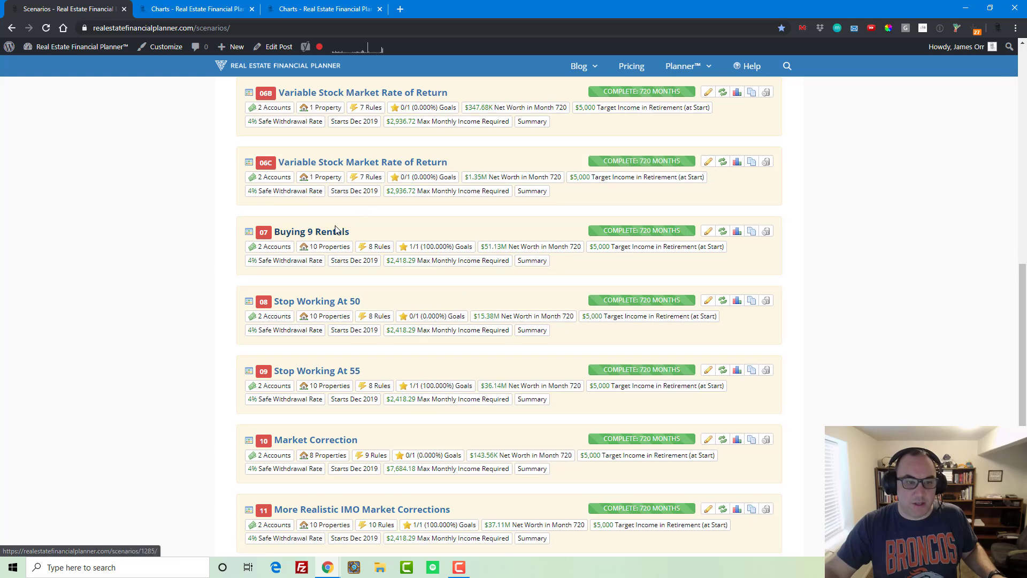
right_click(736, 233)
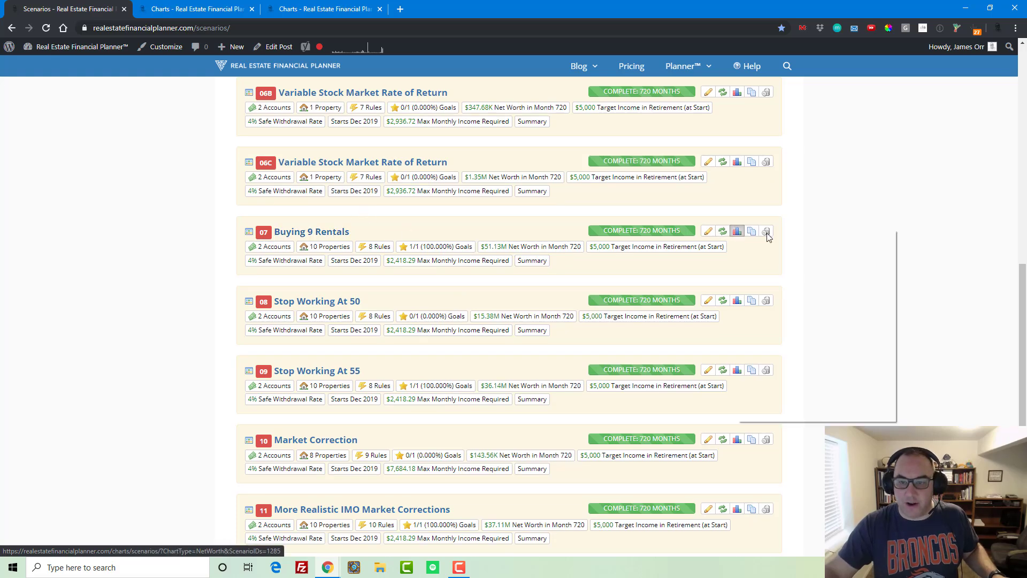
left_click(770, 239)
left_click(452, 8)
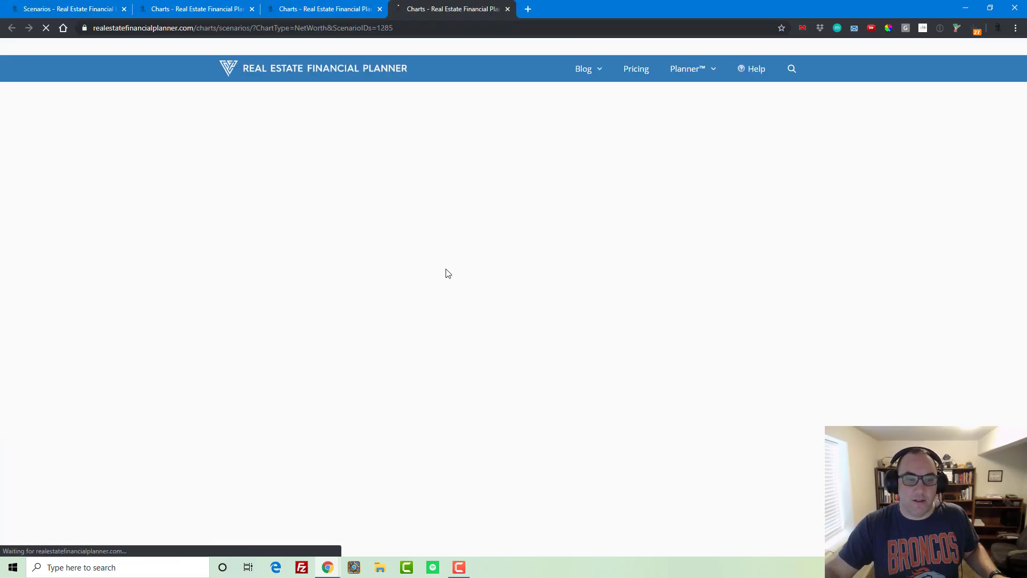
- Display the Total Monthly Rents chart for scenario [07] Buying 9 Rentals
scroll(374, 286, "down", 4)
scroll(374, 287, "down", 15)
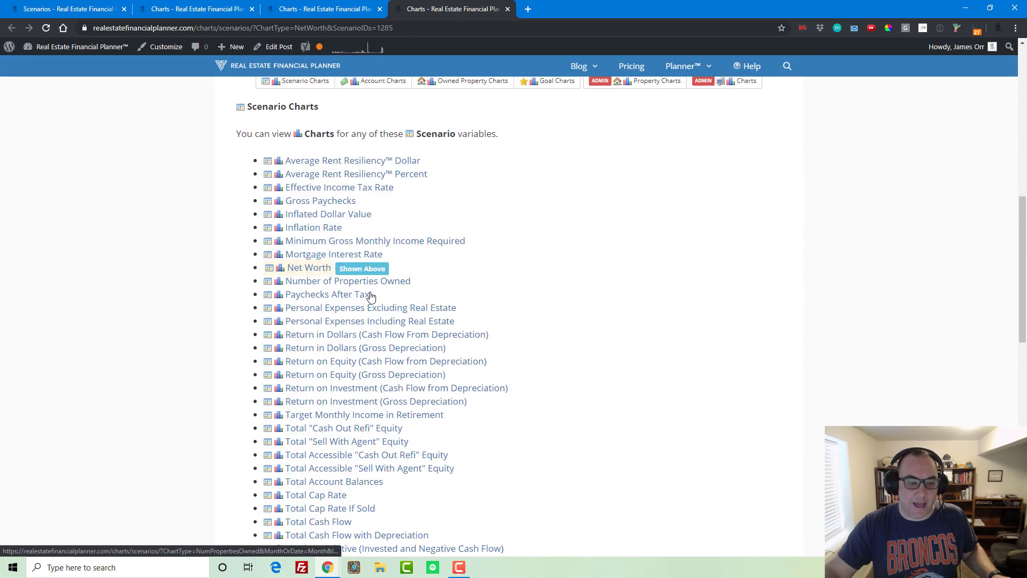
scroll(370, 296, "down", 2)
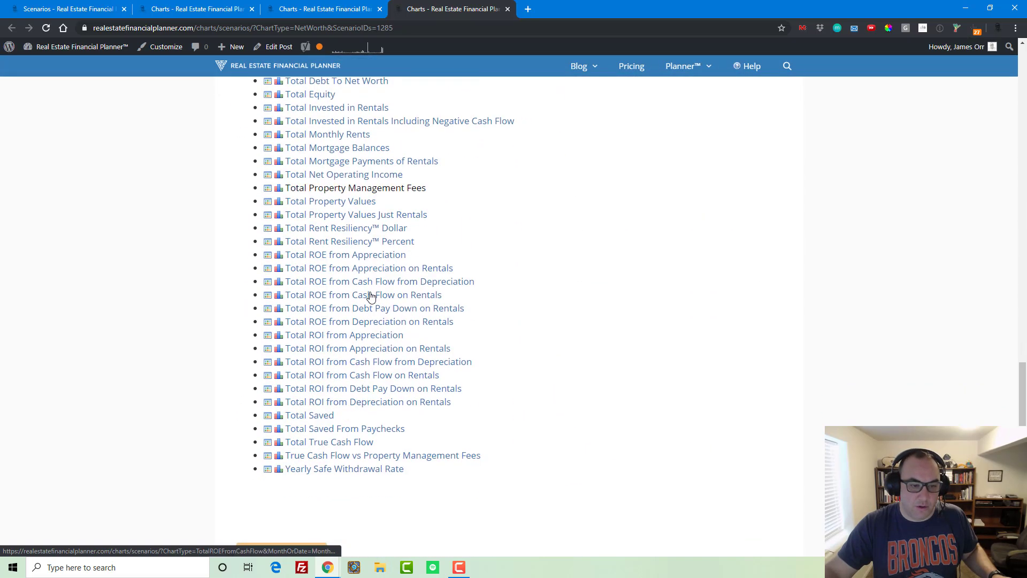
left_click(337, 136)
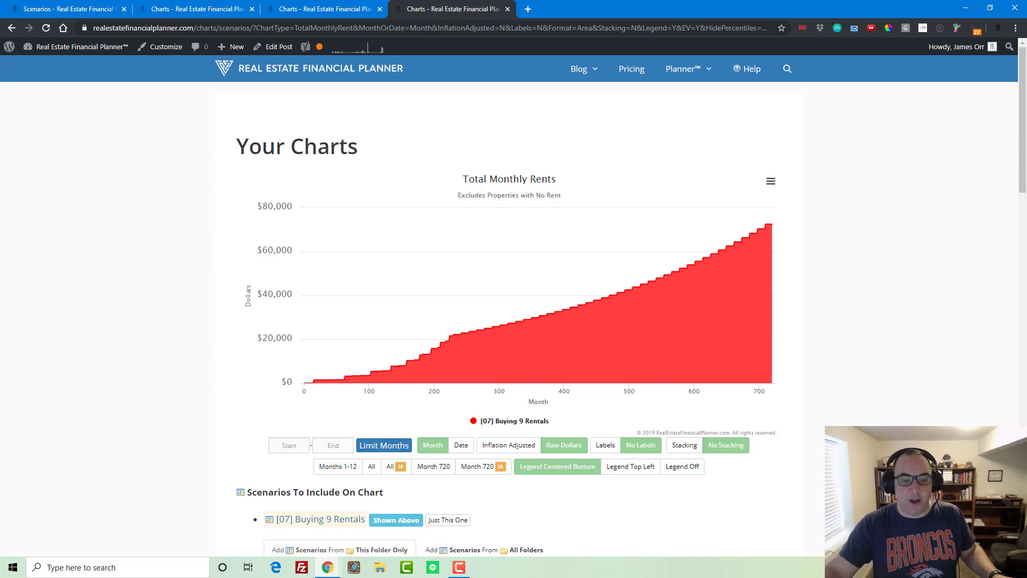
- Add scenario [12] Appreciation and Rent Appreciation Variable to the Total Monthly Rents chart and compare both scenarios
scroll(694, 394, "down", 7)
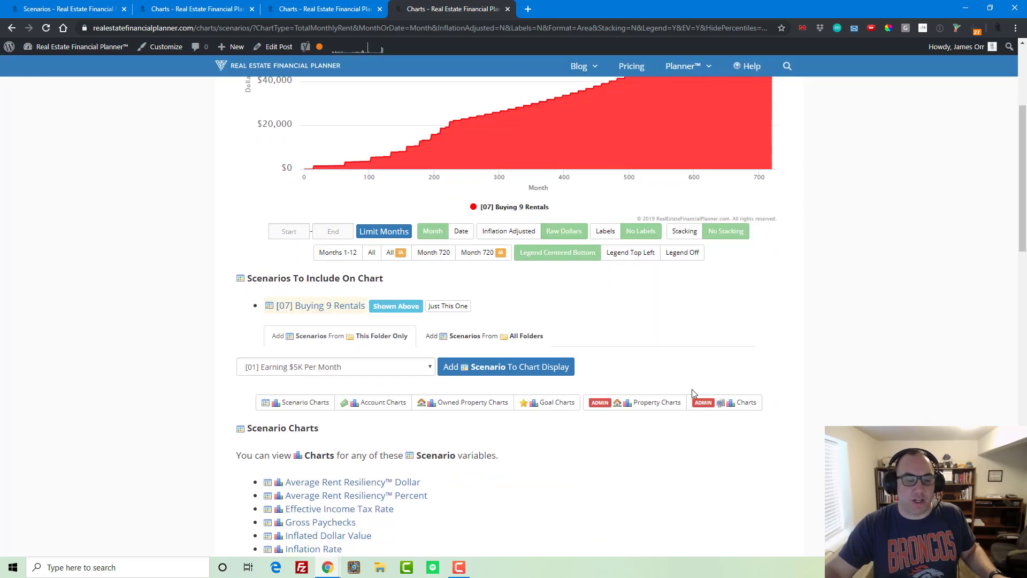
left_click(355, 208)
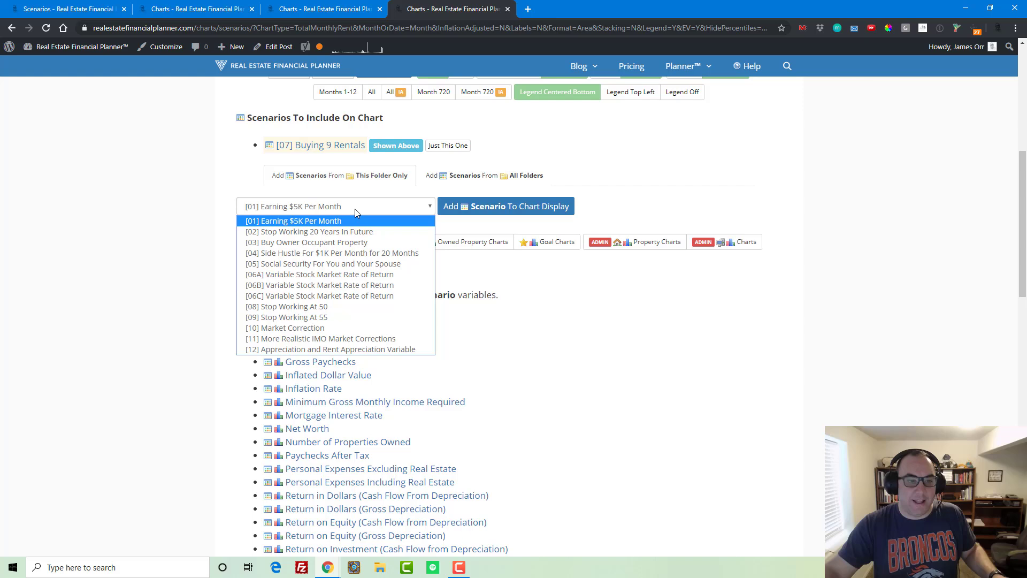
left_click(367, 349)
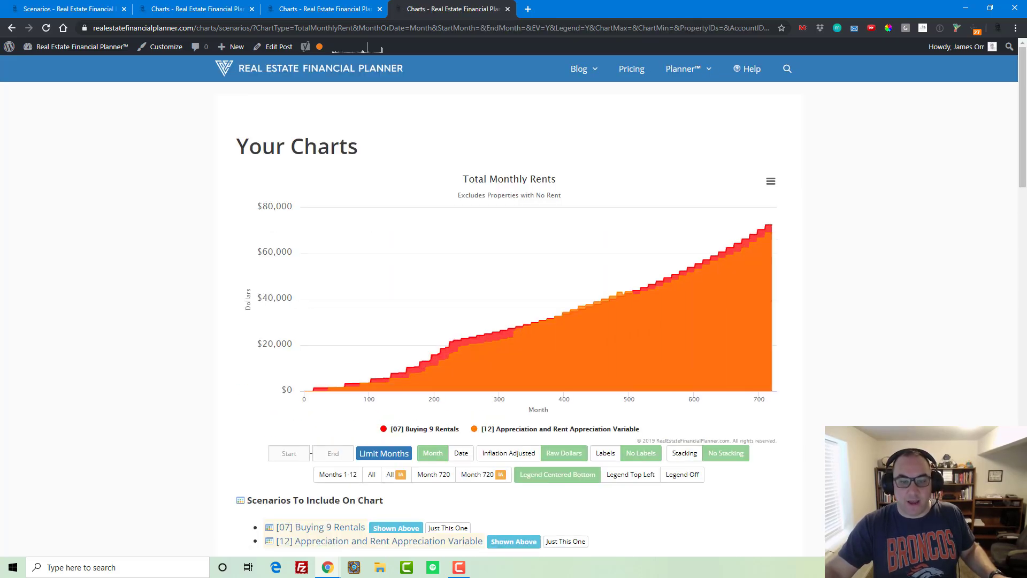
mouse_move(426, 384)
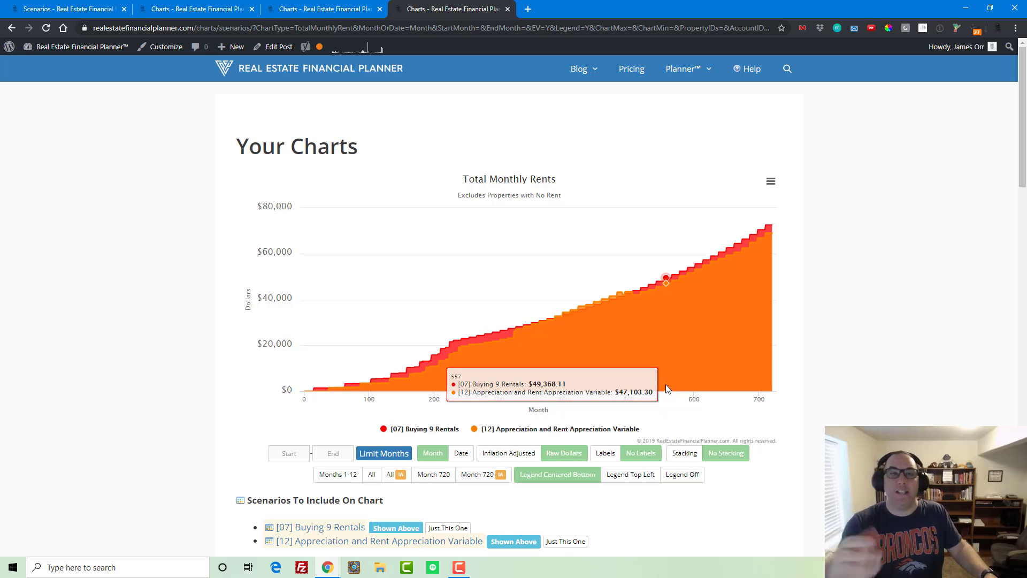
- Display the Total Debt To Net Worth chart for scenarios [07] and [12] and compare their values
scroll(777, 341, "down", 4)
scroll(778, 340, "down", 7)
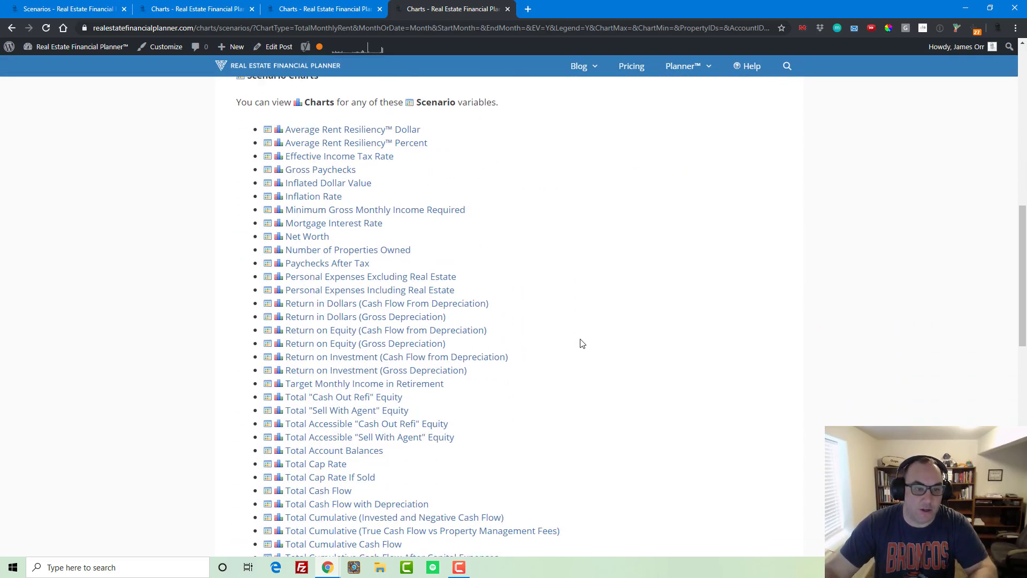
scroll(582, 342, "down", 2)
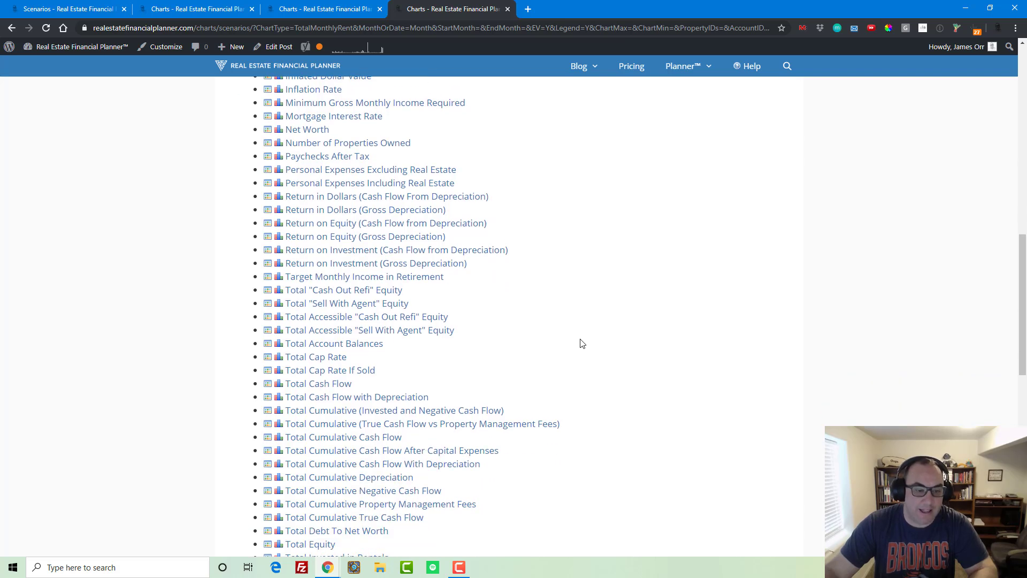
scroll(582, 343, "up", 1)
scroll(582, 343, "down", 3)
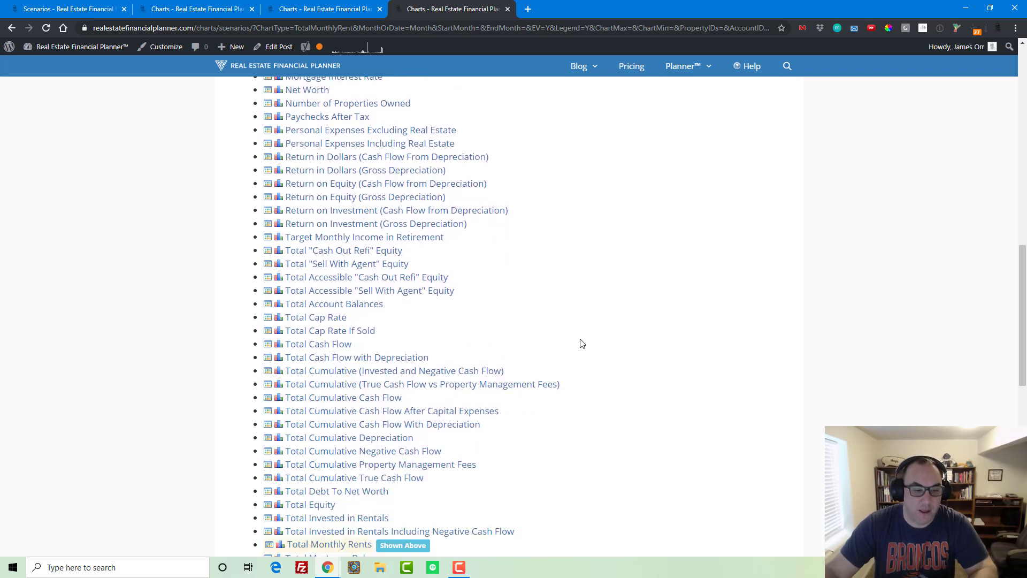
scroll(582, 344, "down", 3)
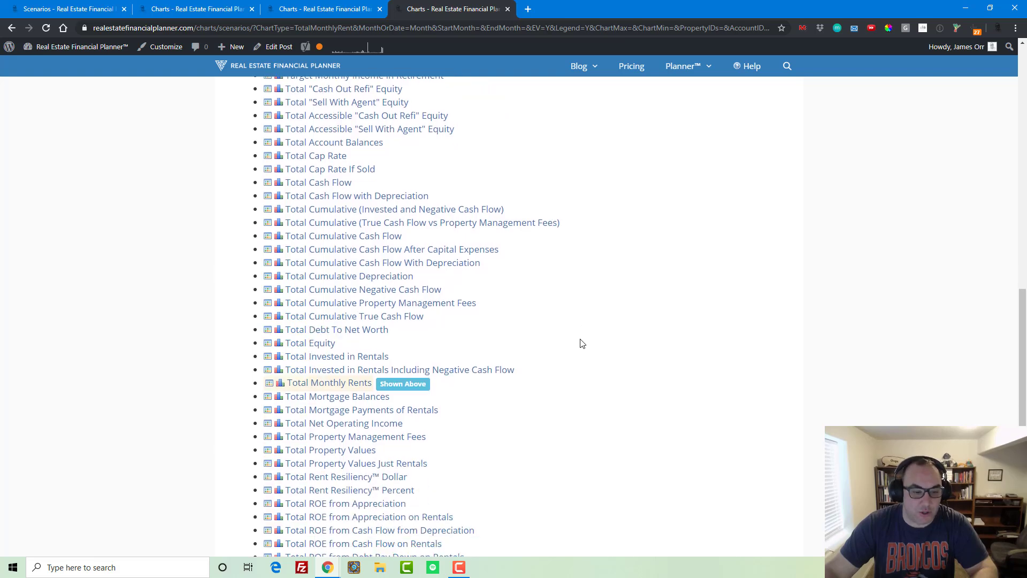
left_click(350, 269)
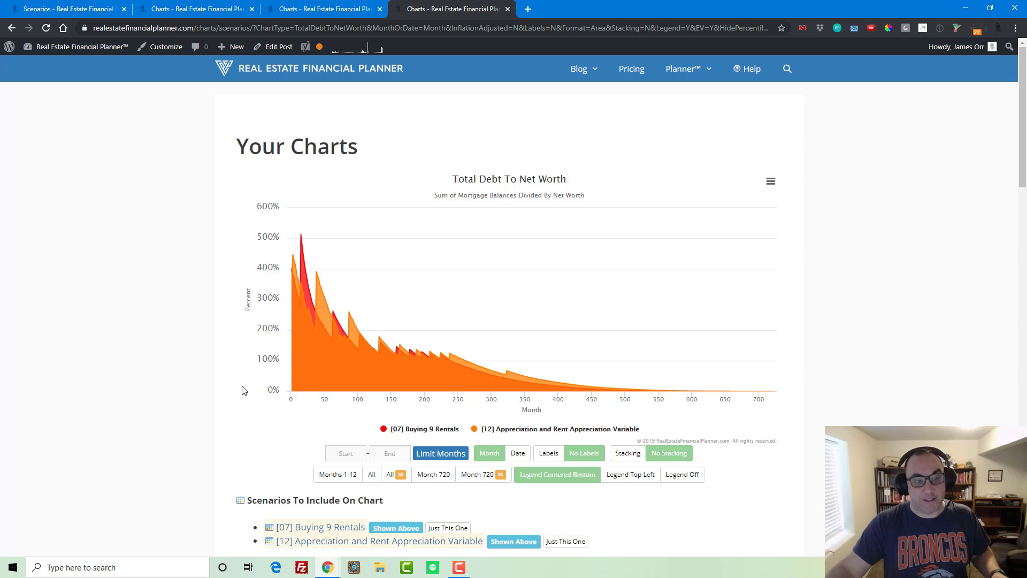
scroll(243, 390, "down", 4)
scroll(379, 191, "up", 4)
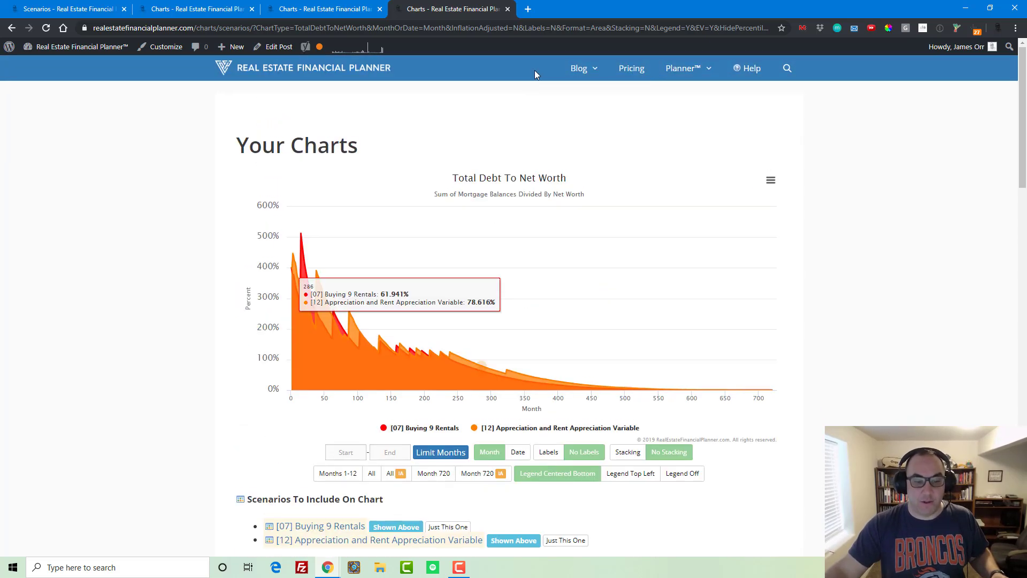
- Close the scenario comparison, Cash Flow and Appreciation chart tabs to return to the scenario list
left_click(507, 9)
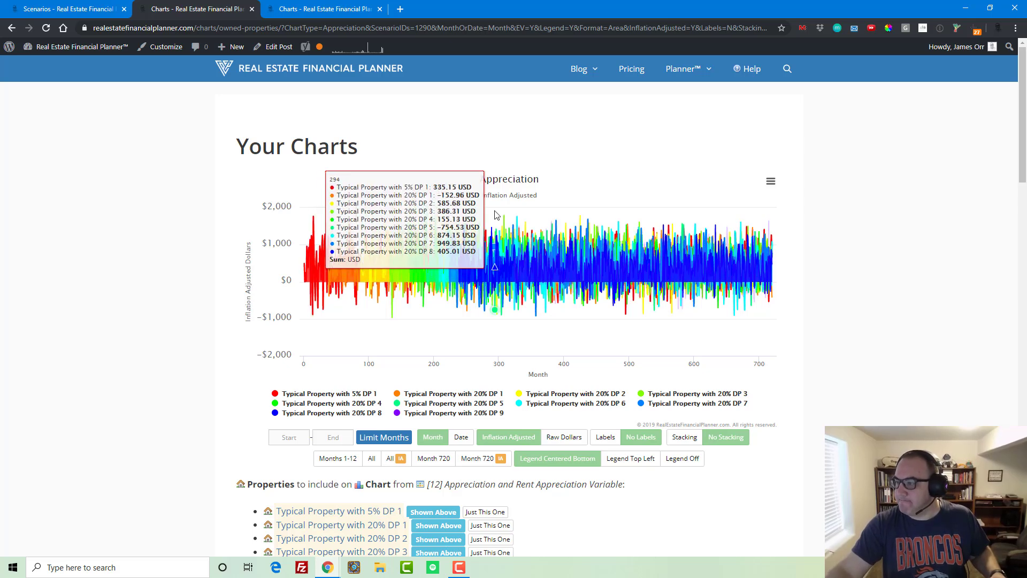
left_click(374, 9)
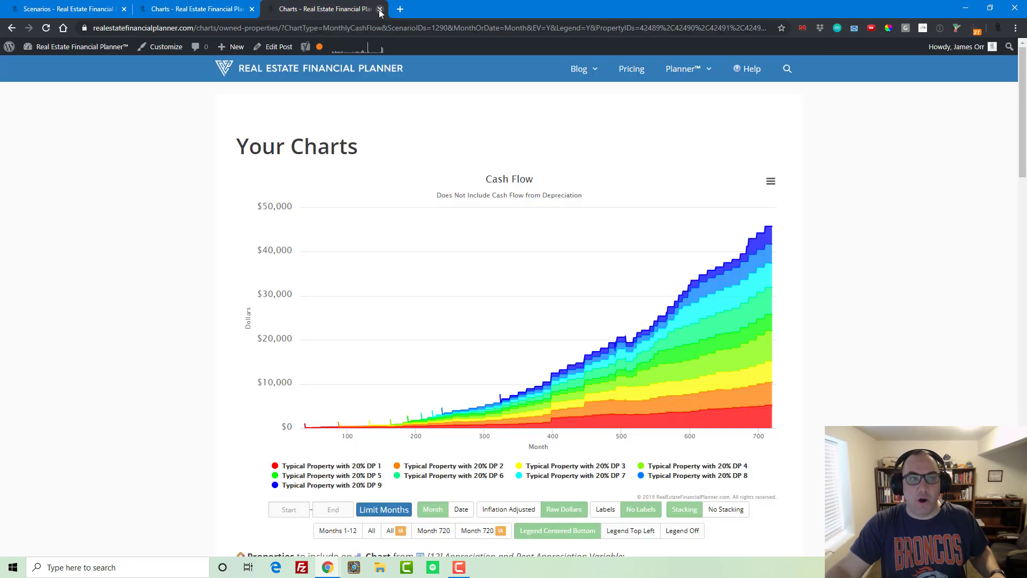
left_click(379, 9)
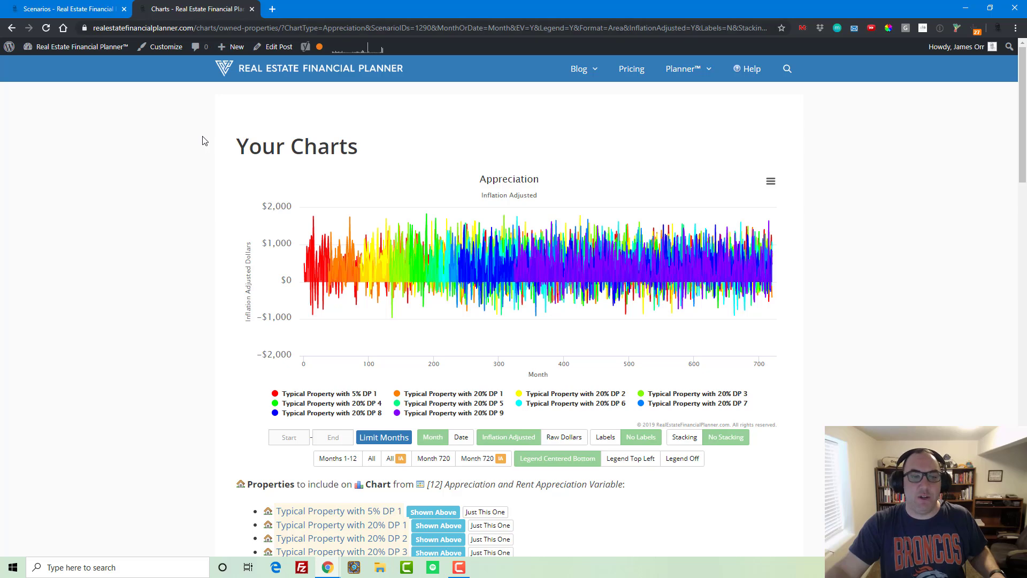
left_click(252, 8)
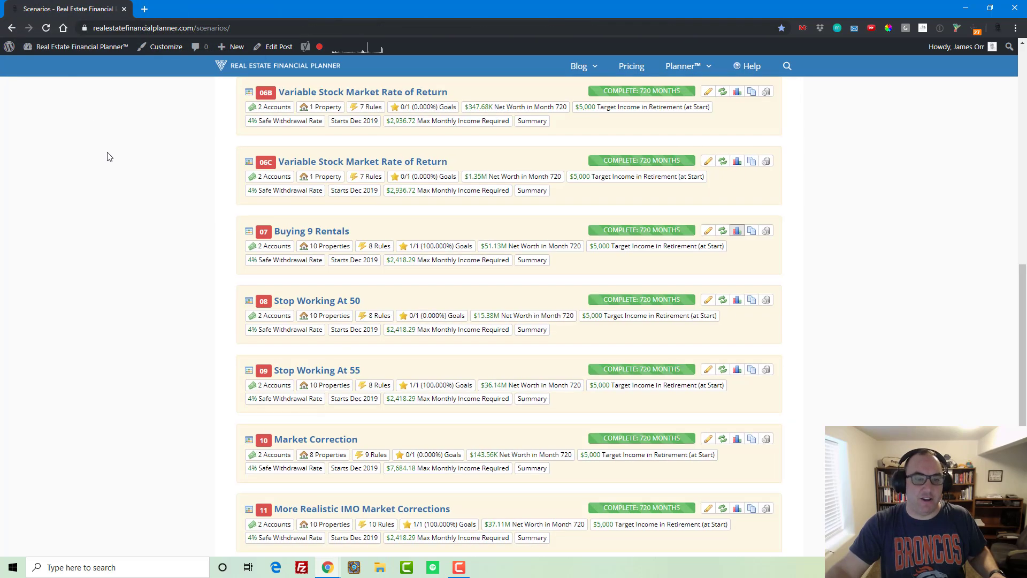
- Duplicate scenario [12] Appreciation and Rent Appreciation Variable, then strip the COPY prefix from the duplicate's name and renumber it [13]
scroll(110, 158, "down", 4)
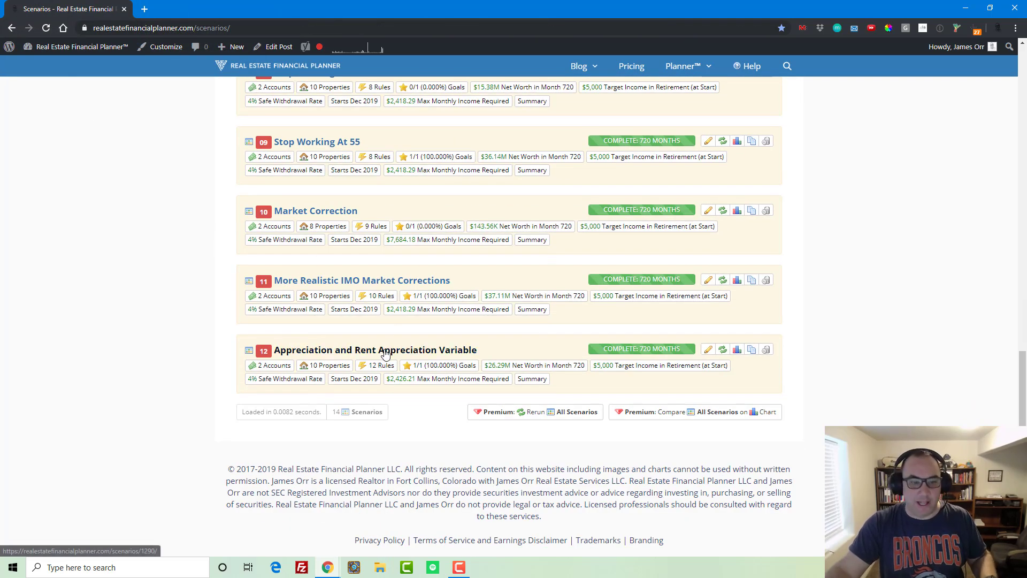
left_click(751, 351)
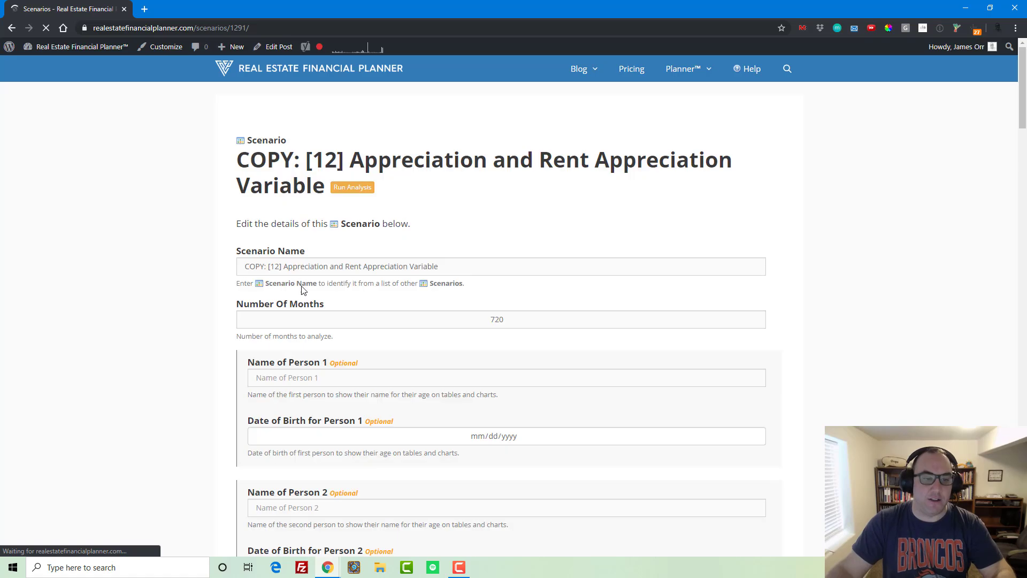
key("Delete")
key("Delete")
key("Delete")
key("Delete")
key("Delete")
key("Delete")
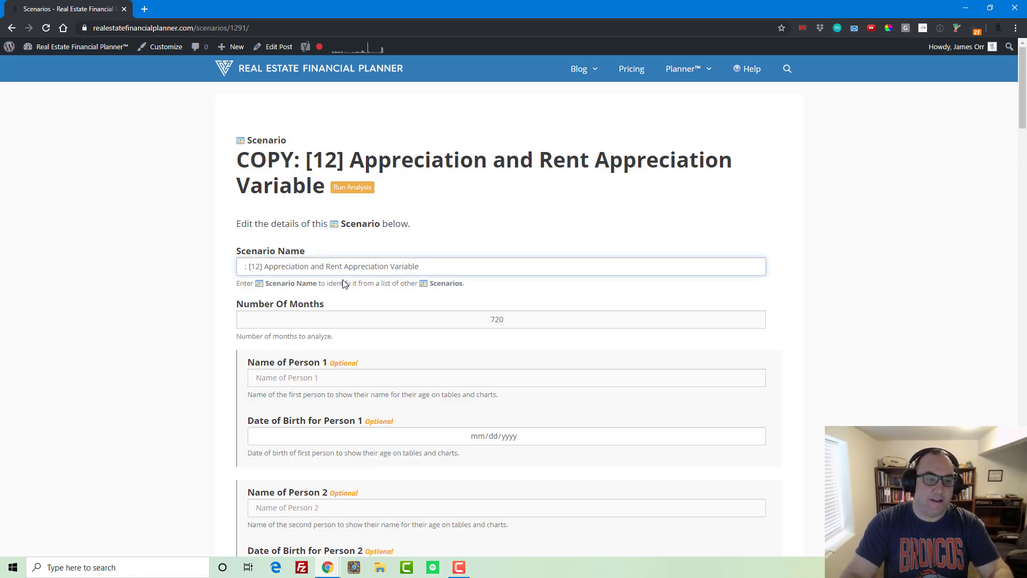
key("Right")
key("Right")
key("Delete")
type("3")
key("Right")
key("Right")
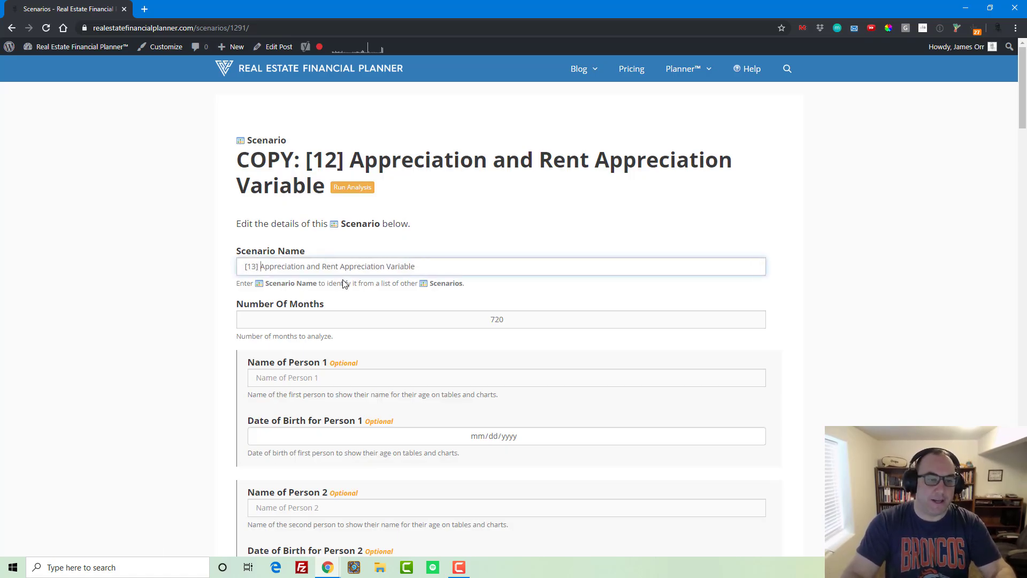
- Name the duplicated scenario "[13] Wait 5 Years Before Buying Rentals" and save it
key("shift+End")
key("BackSpace")
type("Wait 5 ")
type("Year")
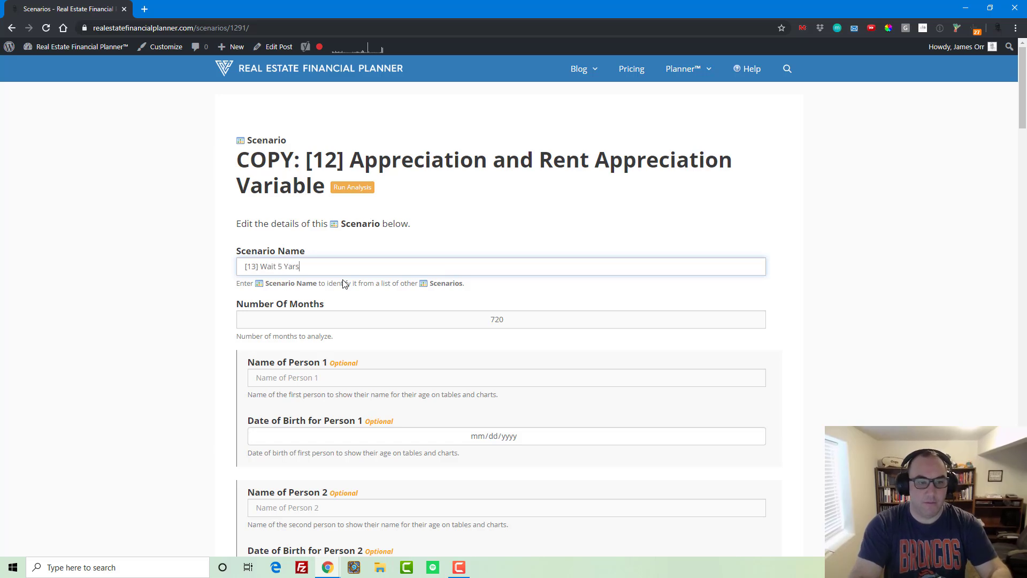
type("s ")
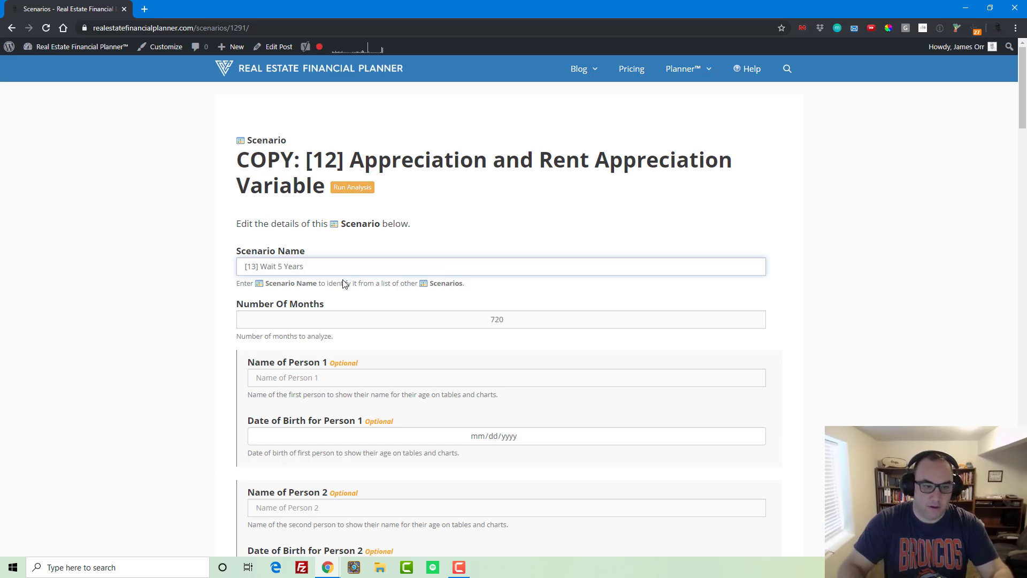
type("Before Bu")
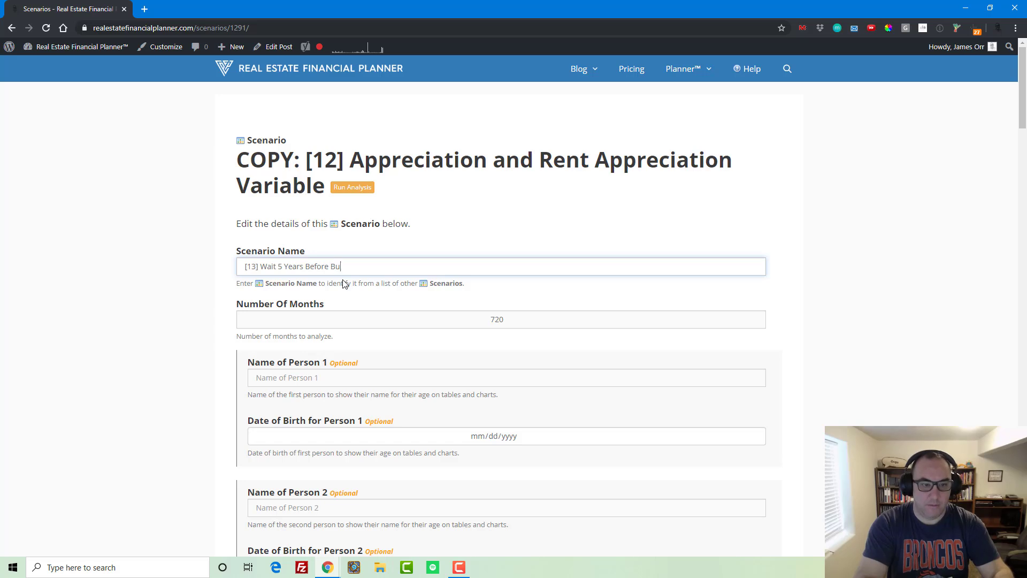
type("ying Rentals")
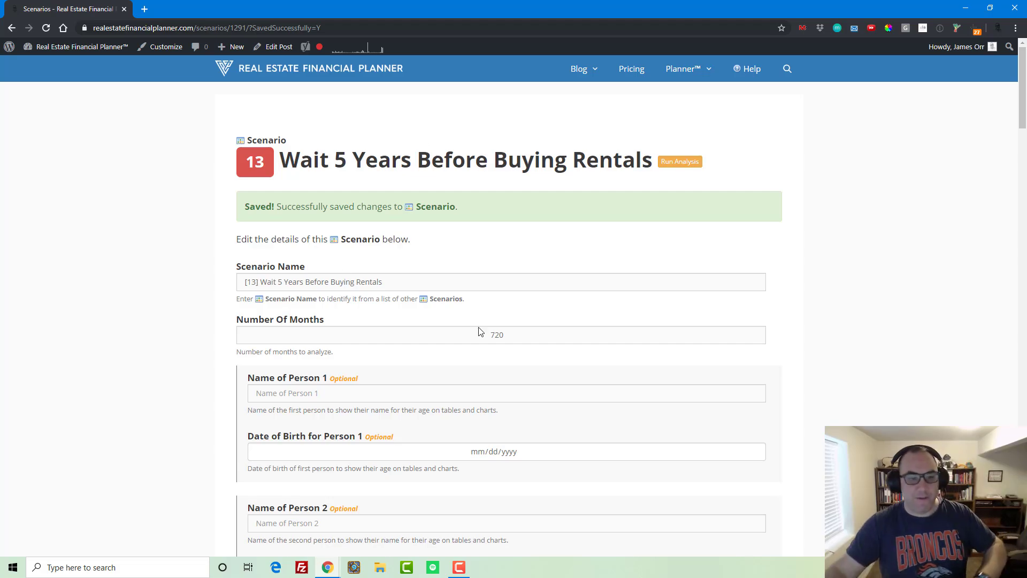
- Review scenario [13]'s rules, from the Set Value On rules through the Paycheck, Market Correction and Buy Property rules
scroll(415, 355, "down", 15)
scroll(417, 357, "down", 20)
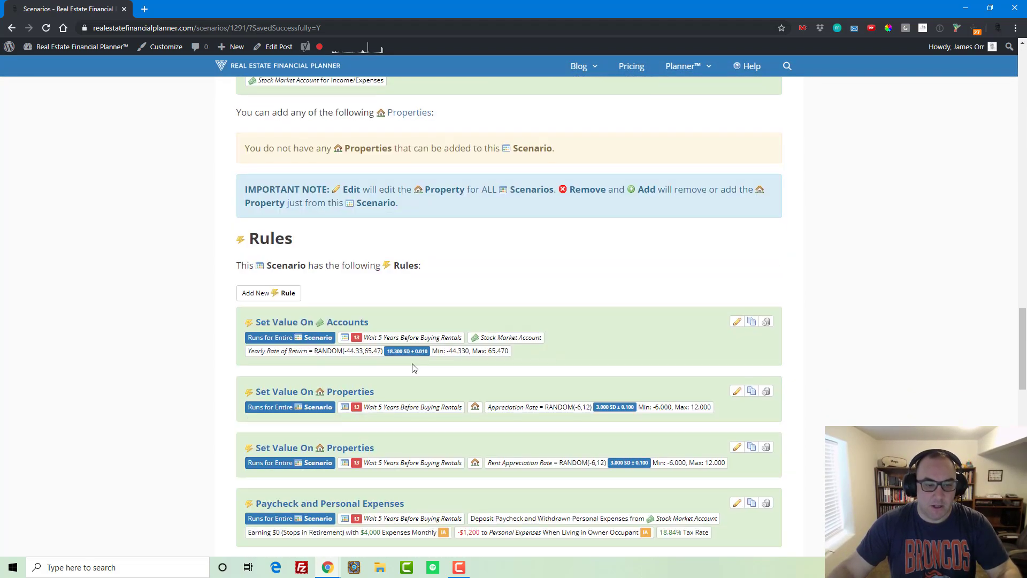
scroll(405, 379, "down", 4)
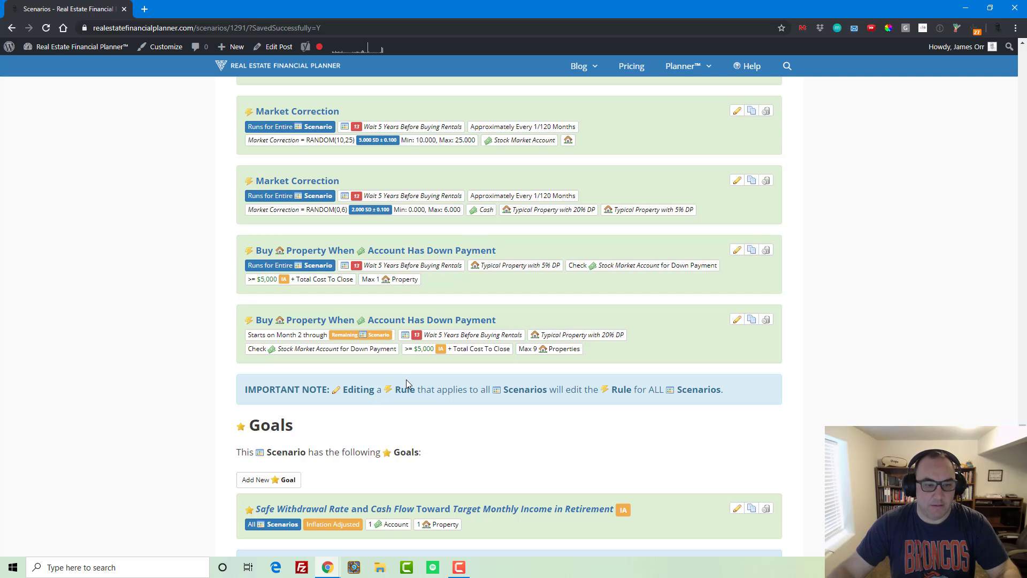
scroll(406, 380, "up", 6)
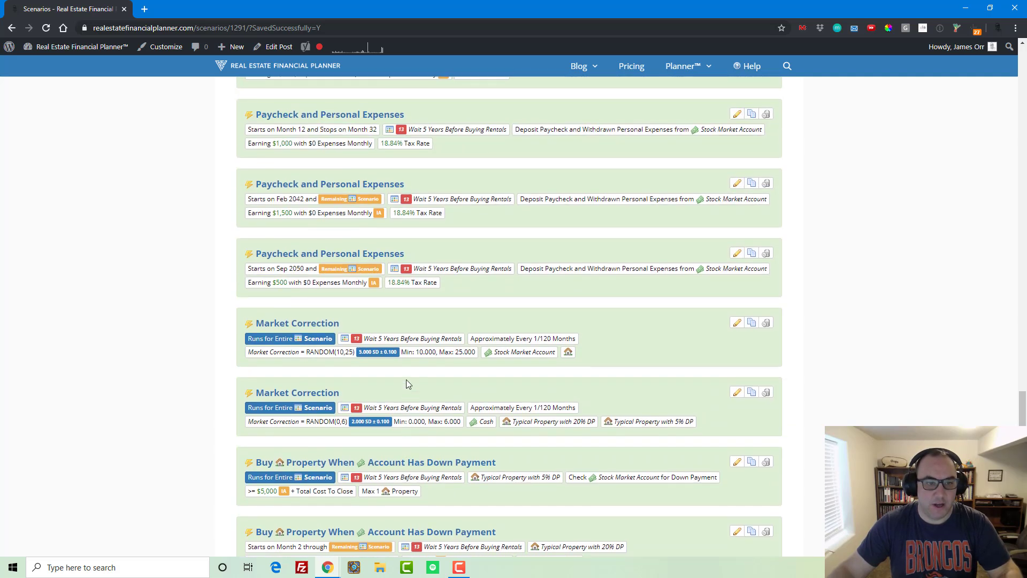
scroll(406, 380, "up", 6)
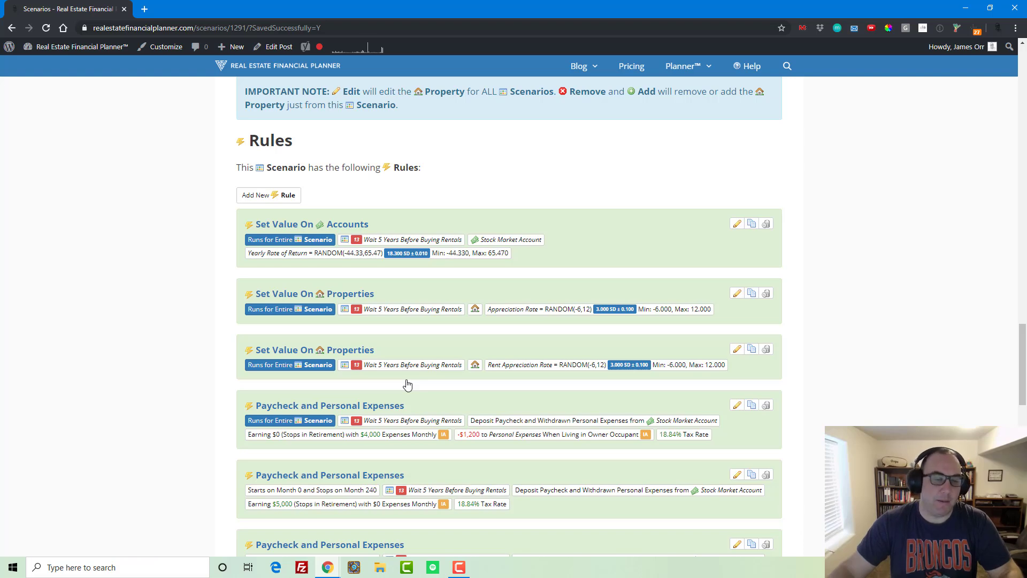
scroll(407, 384, "down", 2)
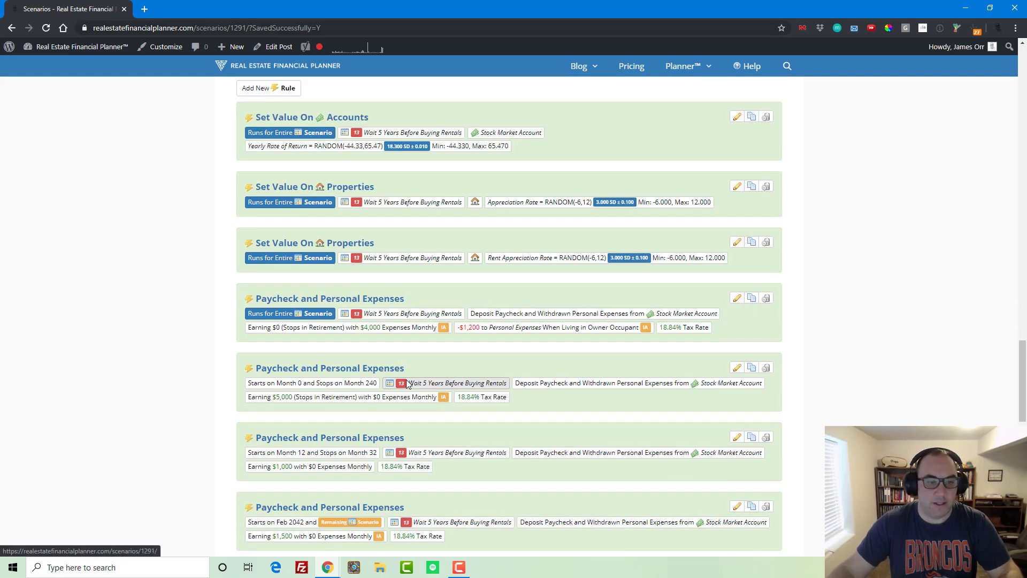
scroll(407, 384, "down", 5)
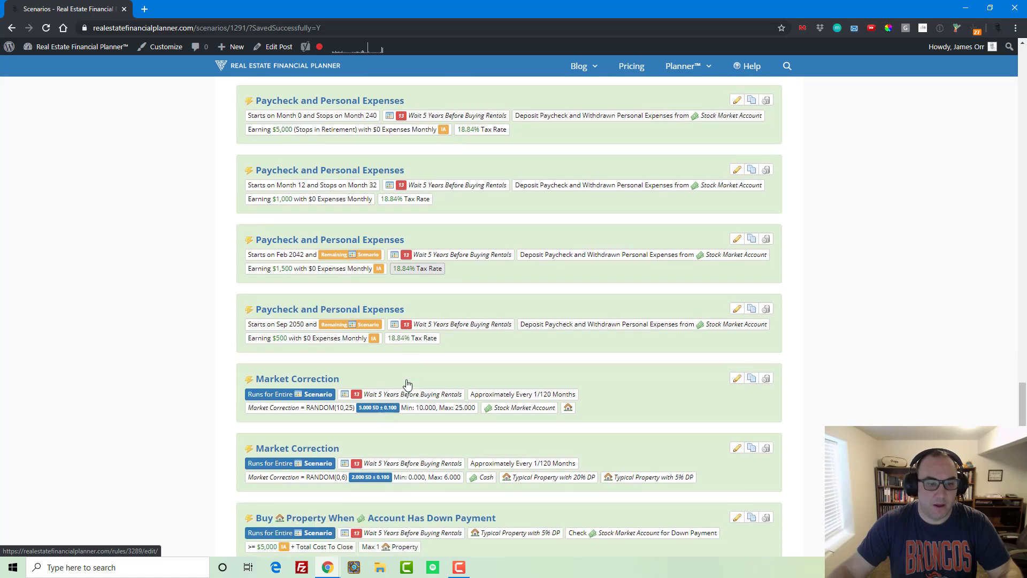
scroll(406, 384, "down", 3)
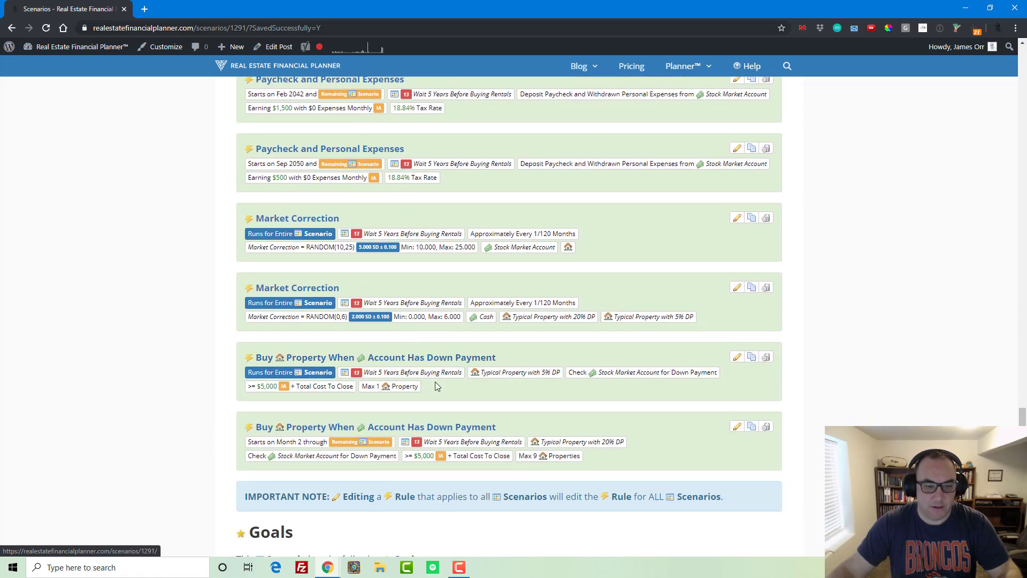
- In the Buy Property rule for Typical Property with 20% DP, set the Rule Start Month to 61 and save the rule
left_click(404, 427)
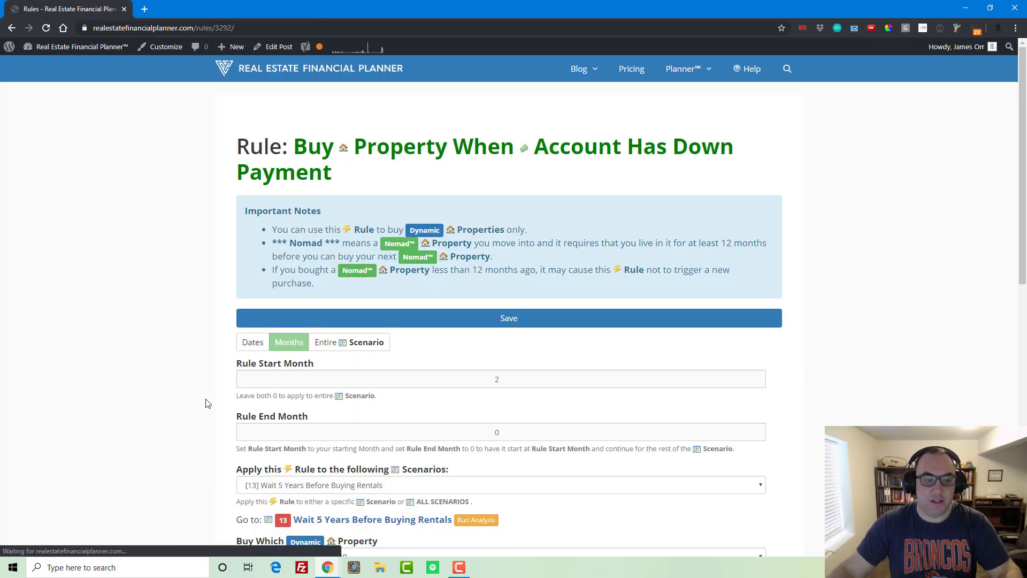
scroll(204, 403, "down", 5)
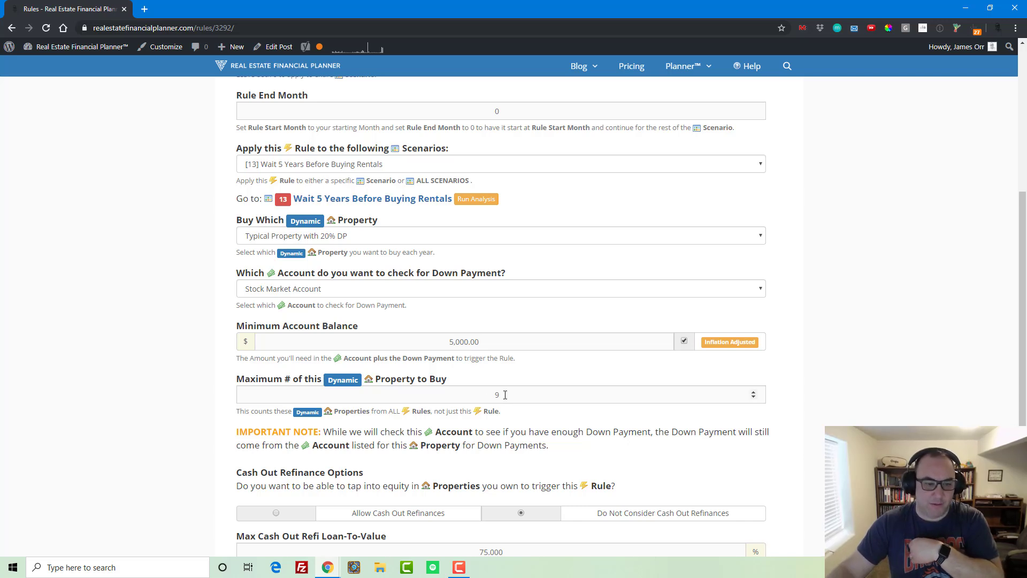
double_click(487, 395)
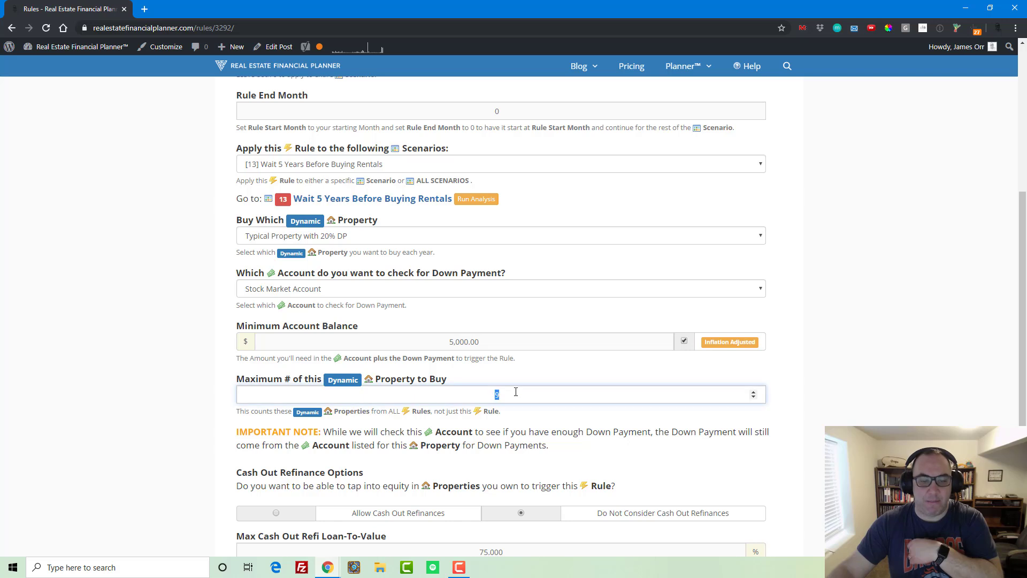
scroll(508, 393, "up", 3)
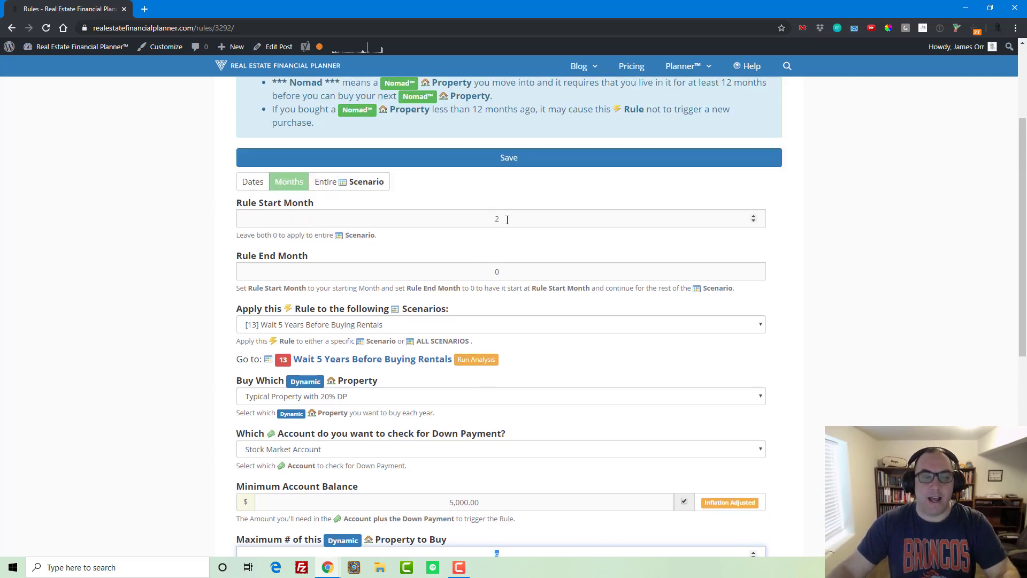
double_click(415, 218)
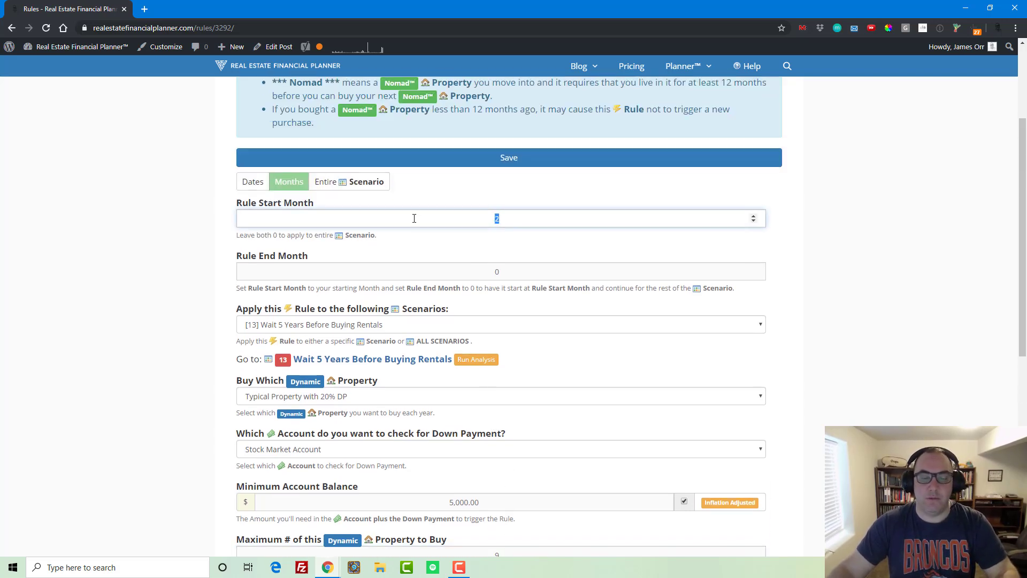
type("60")
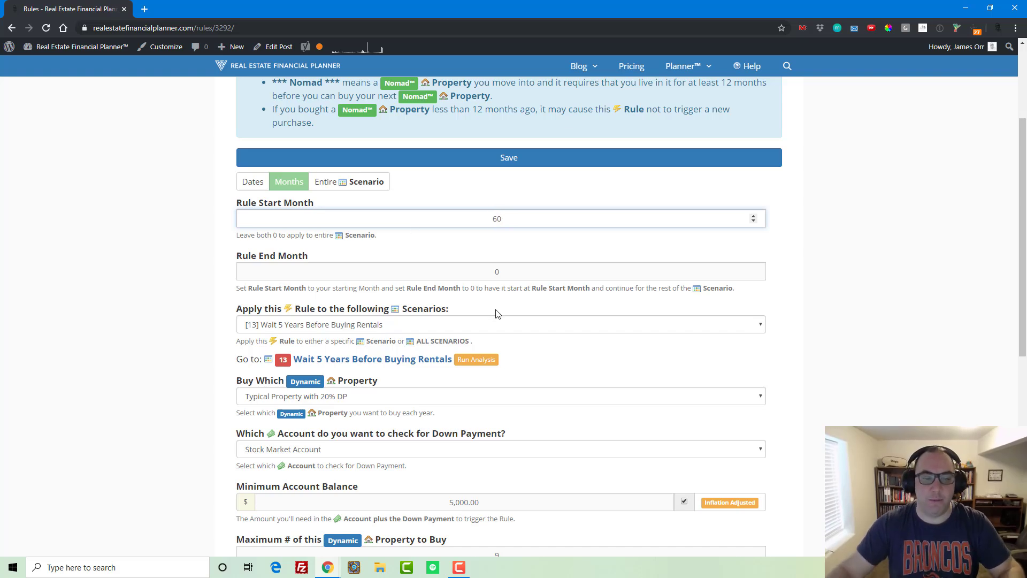
scroll(492, 396, "down", 8)
scroll(497, 390, "up", 8)
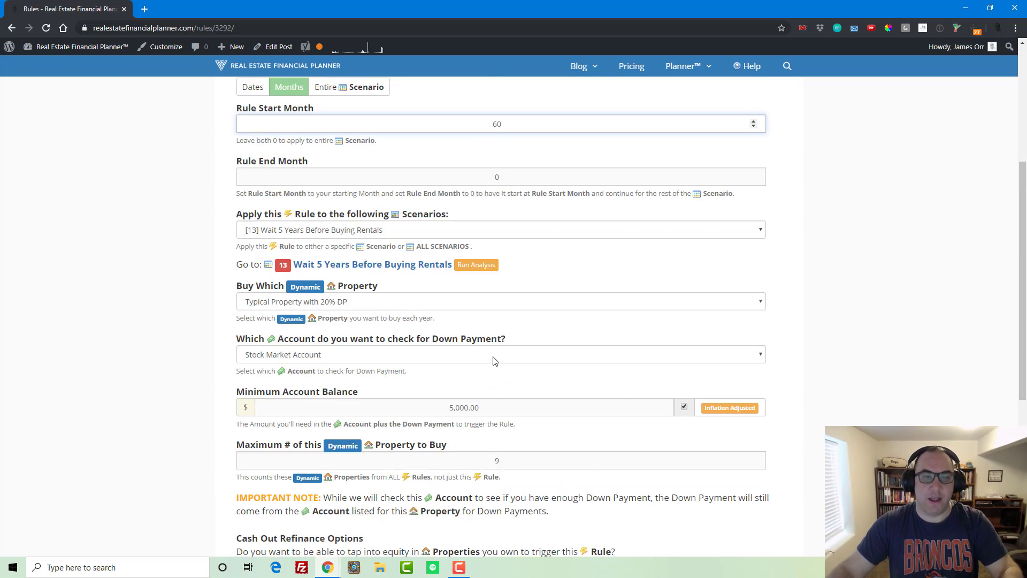
key("Return")
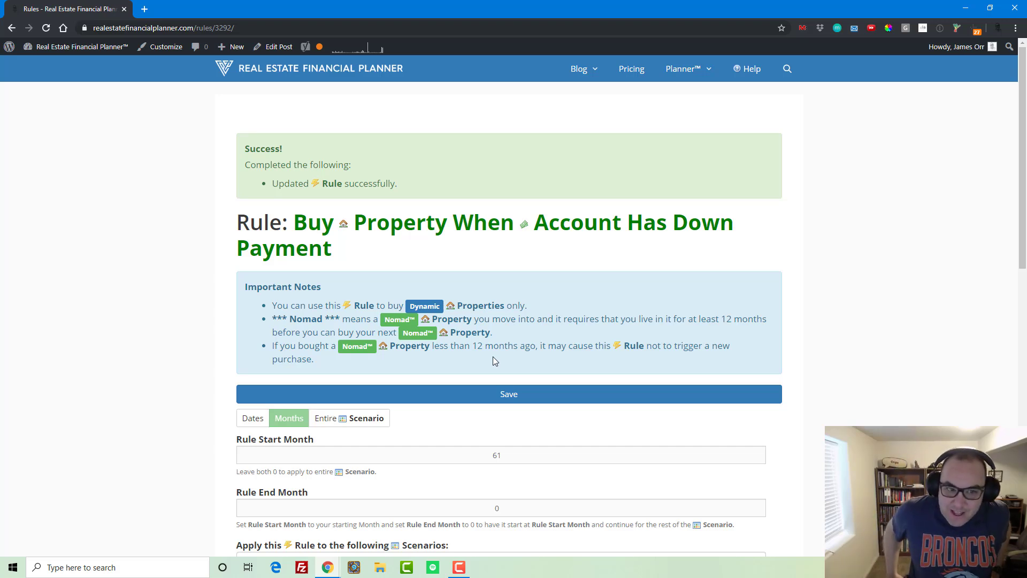
- Run the analysis for scenario [13] Wait 5 Years Before Buying Rentals and refresh the scenario list to update its processing status
scroll(496, 378, "down", 5)
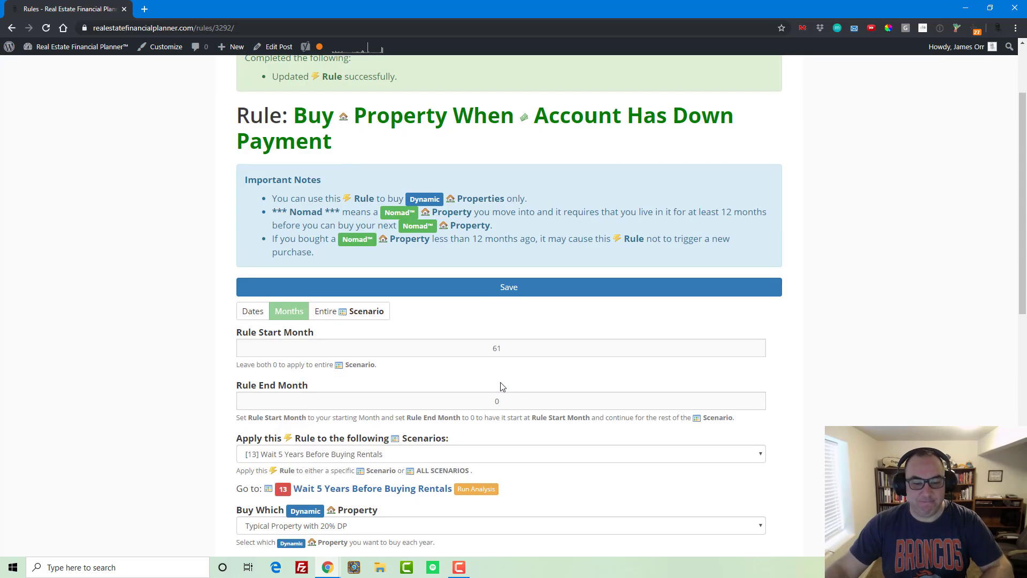
left_click(475, 332)
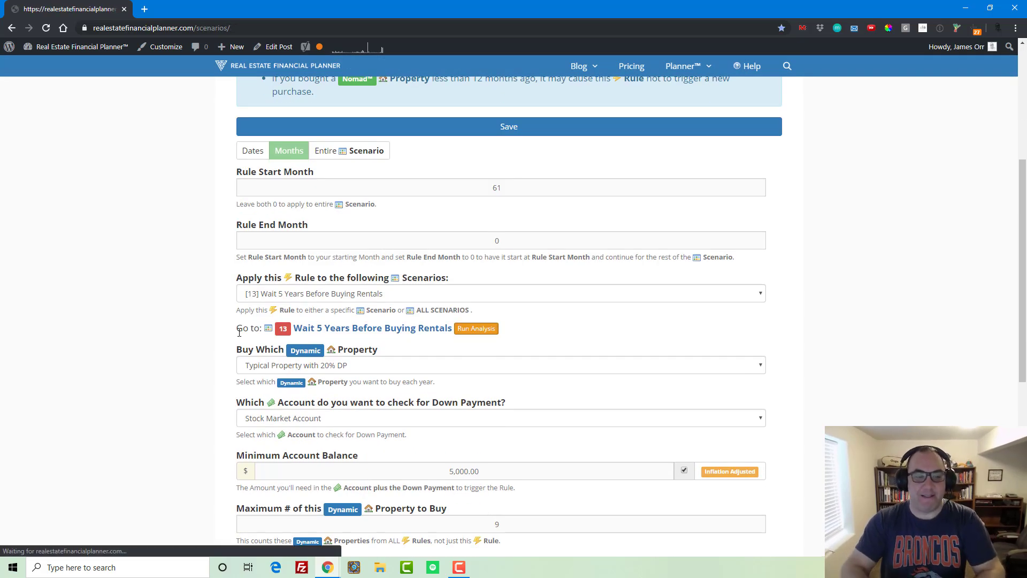
scroll(451, 329, "down", 14)
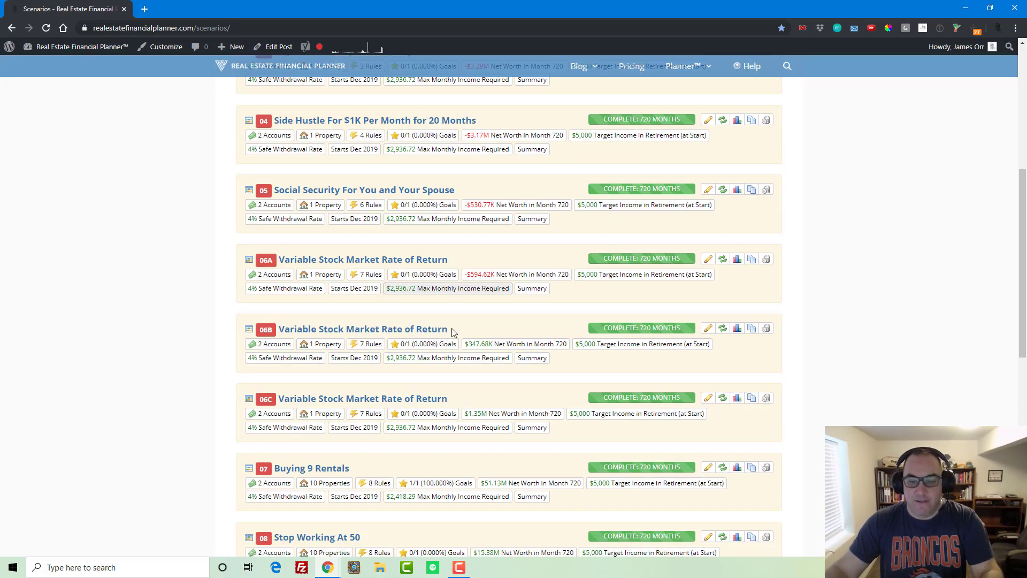
key("F5")
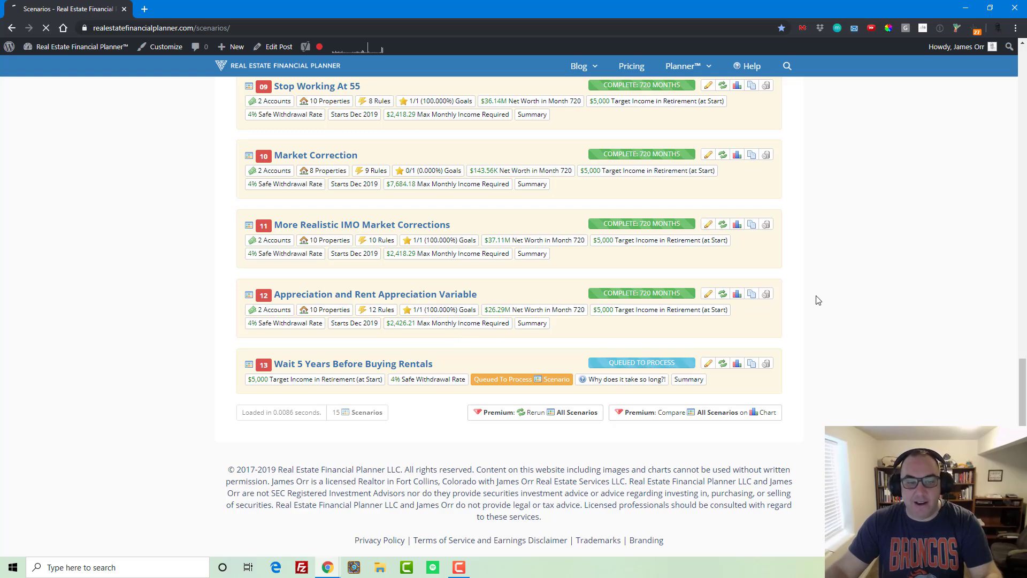
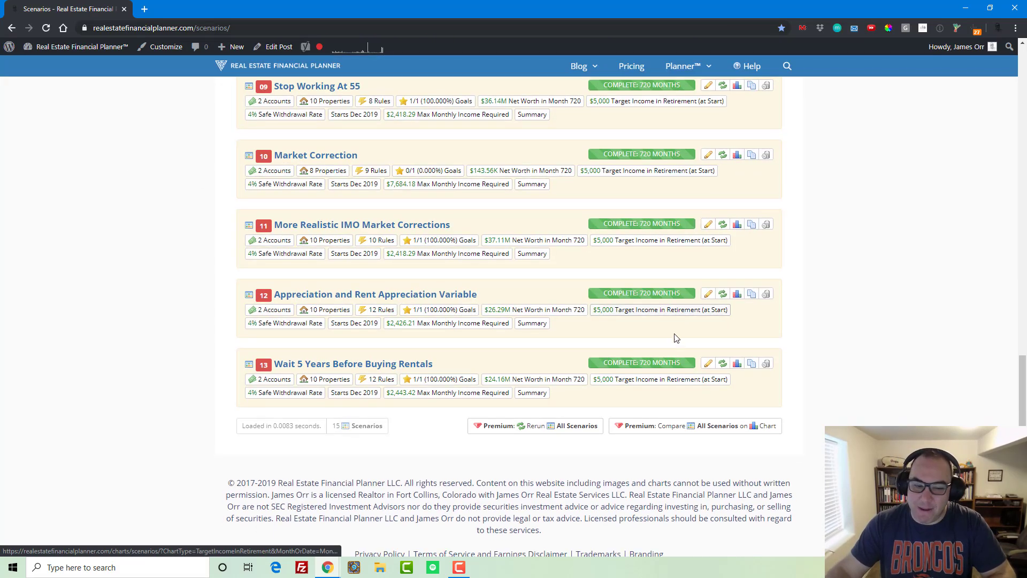
- Open scenario [13]'s charts in a new tab and examine the Net Worth chart
right_click(737, 364)
left_click(786, 180)
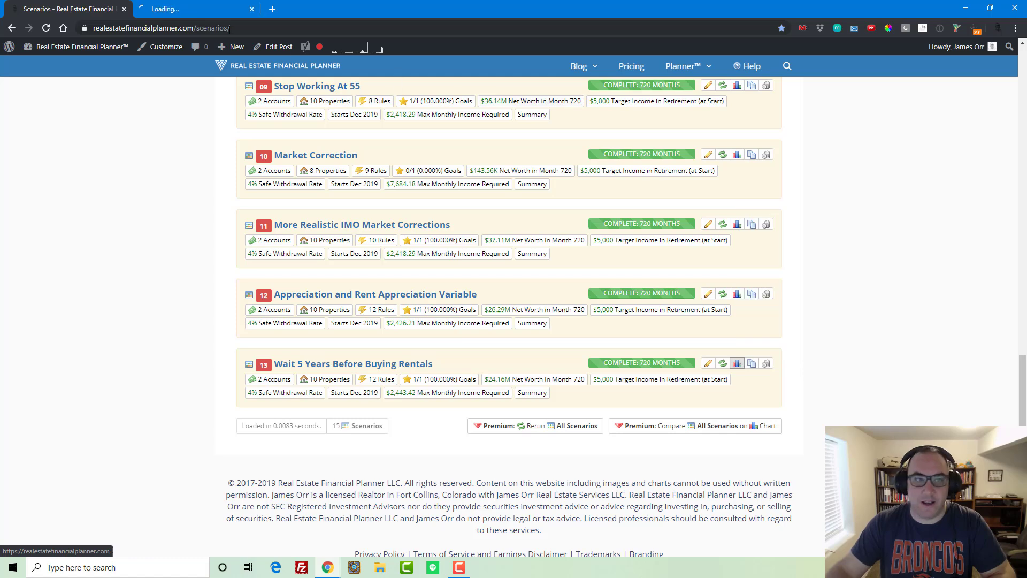
left_click(193, 8)
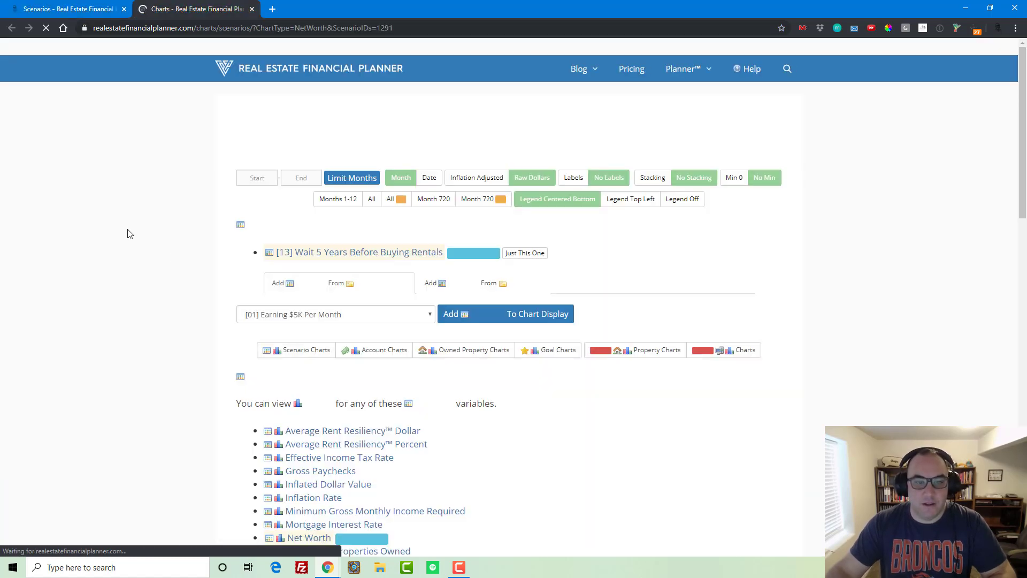
scroll(128, 233, "down", 5)
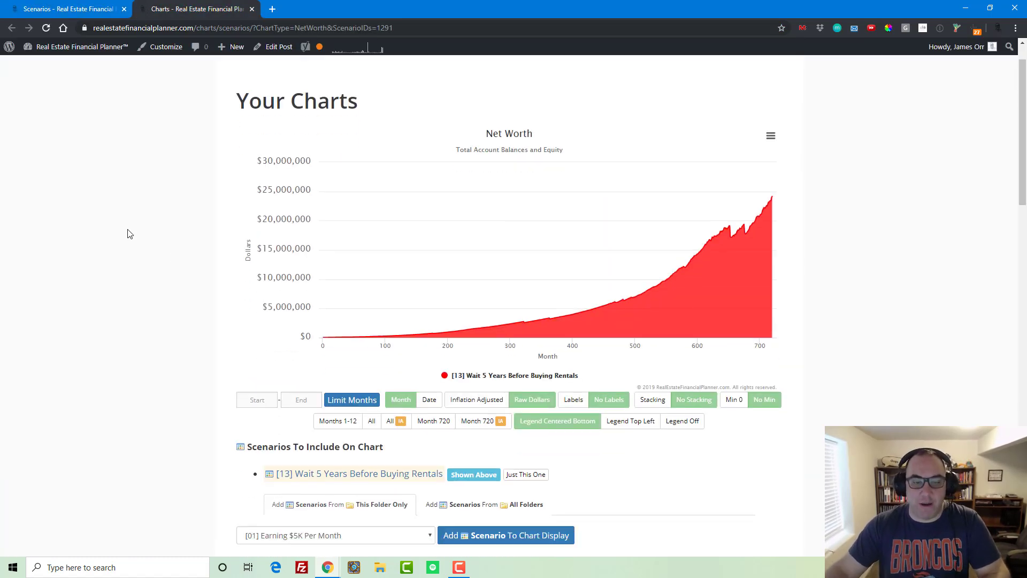
- Check scenario [13]'s Account Balance chart with the Stock Market Account series hidden and shown again, then close the charts tab
left_click(361, 354)
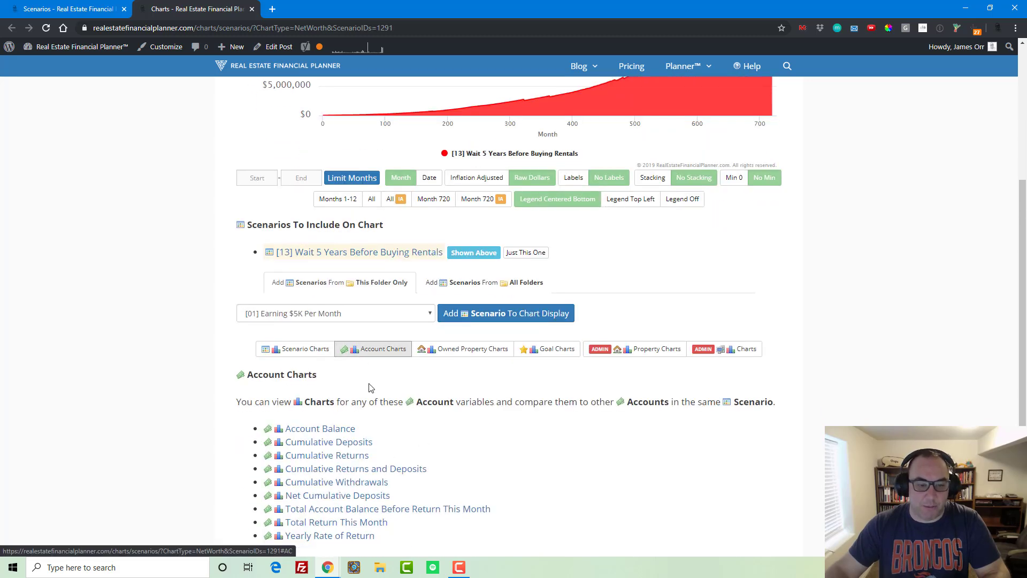
left_click(337, 428)
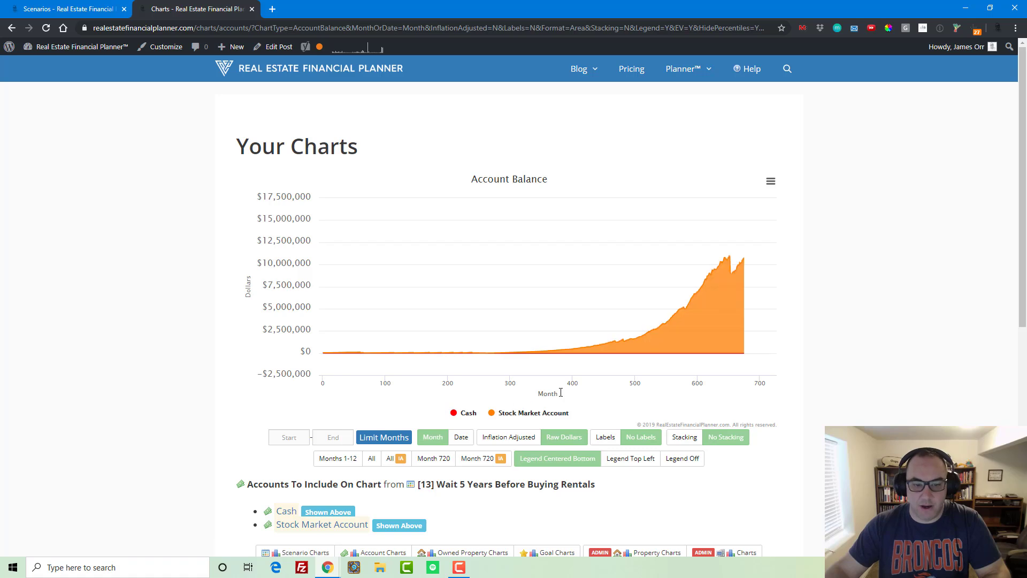
left_click(551, 414)
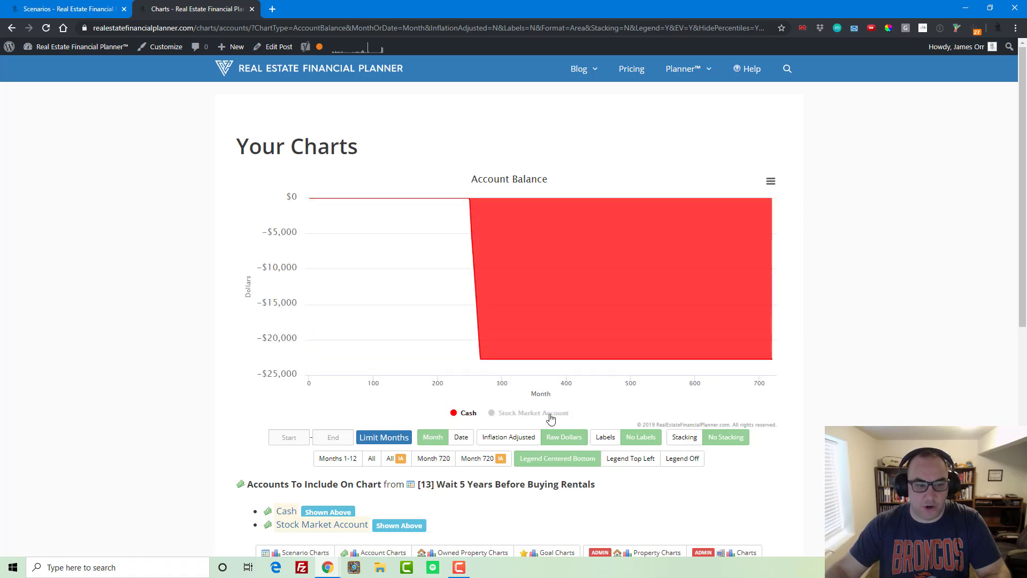
left_click(551, 414)
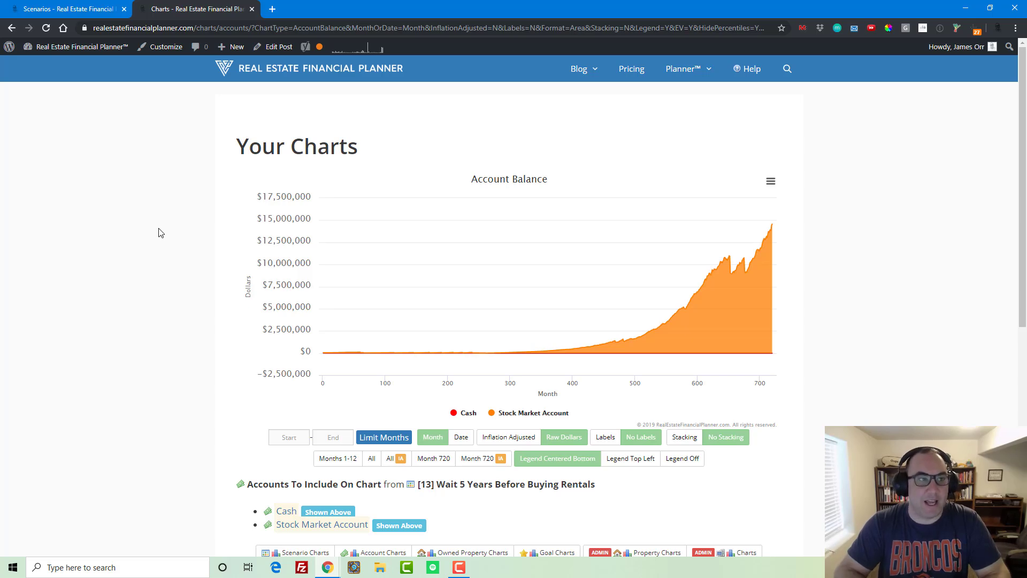
left_click(252, 9)
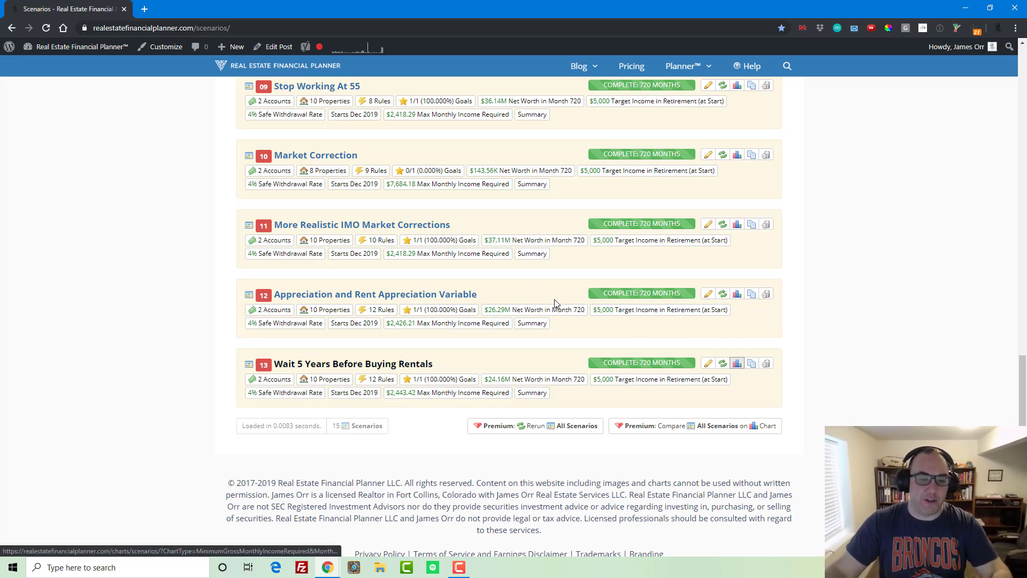
- Copy scenario [12] Appreciation and Rent Appreciation Variable, rename the copy [14] Pay Off Mortgages With Cash Flow, and save it
left_click(751, 295)
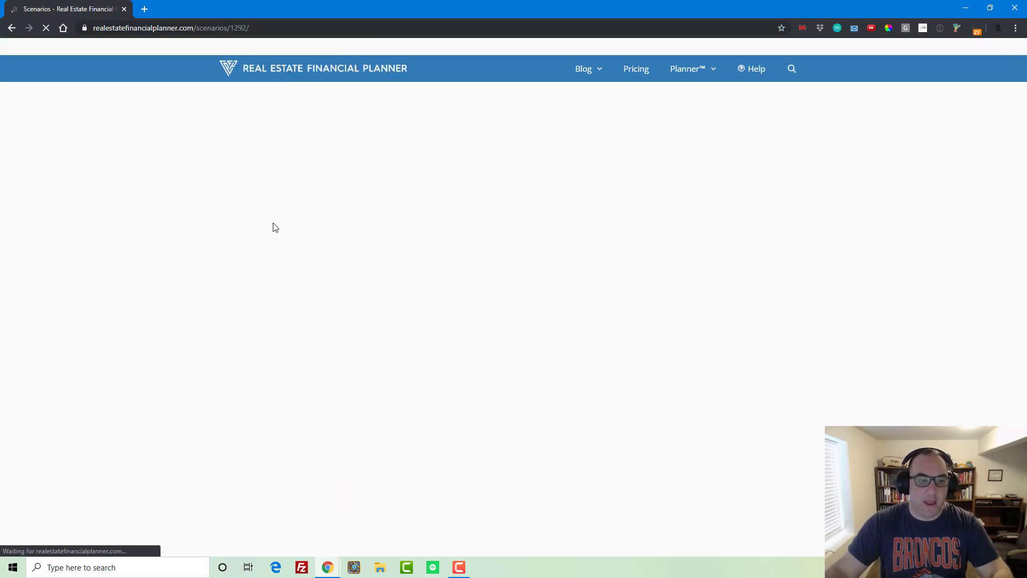
left_click(266, 266)
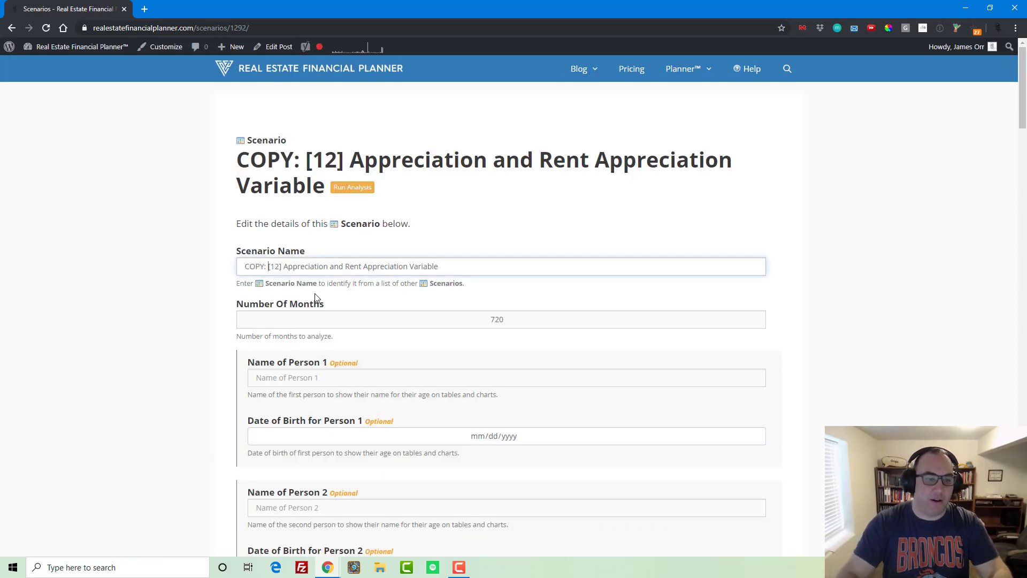
key("BackSpace")
key("BackSpace")
key("BackSpace")
key("BackSpace")
key("BackSpace")
key("BackSpace")
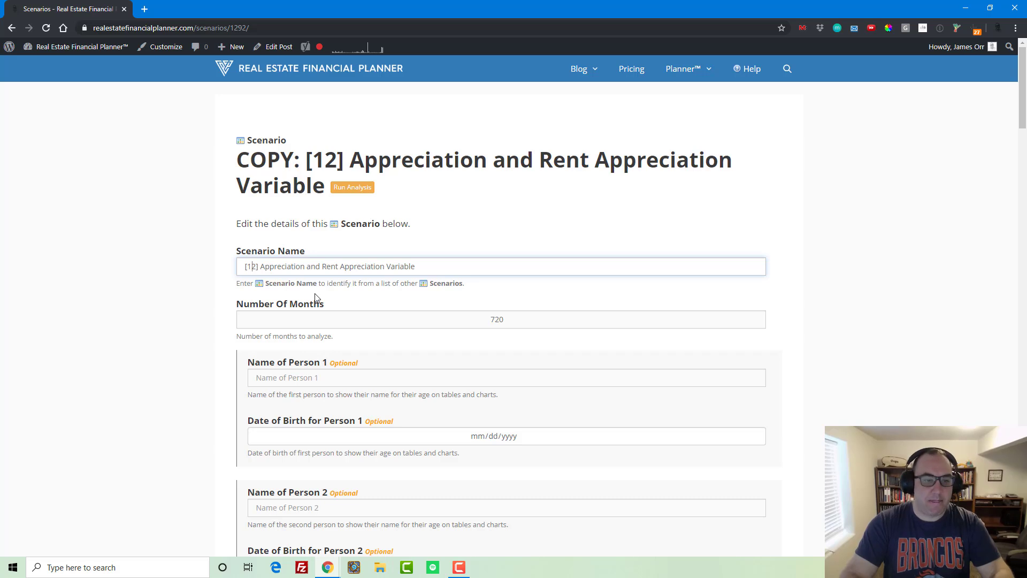
key("ctrl+shift+Left")
key("ctrl+shift+Left")
key("ctrl+shift+Left")
key("ctrl+shift+Left")
key("ctrl+shift+Left")
key("ctrl+shift+Left")
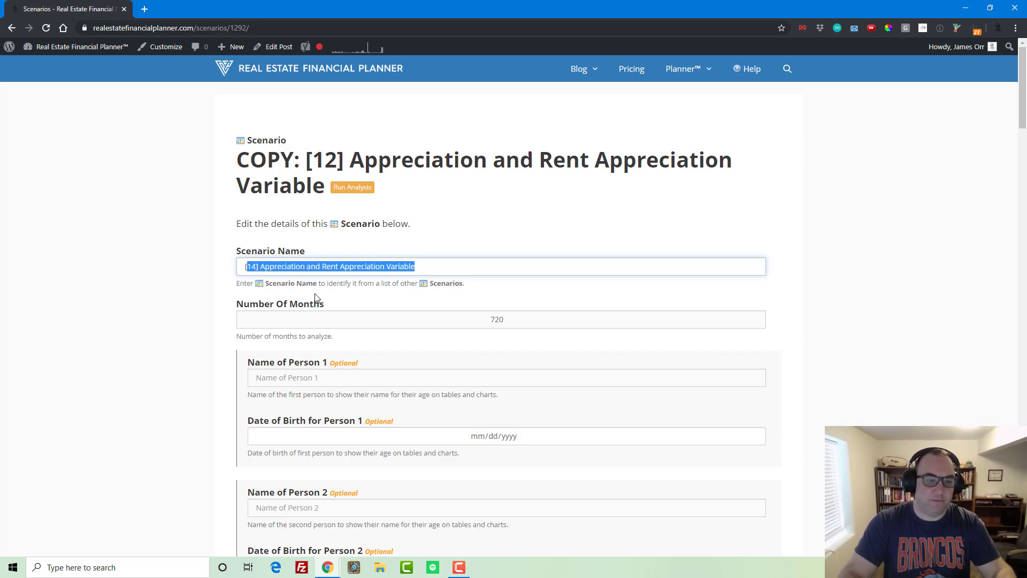
key("ctrl+shift+Right")
type("Pay ")
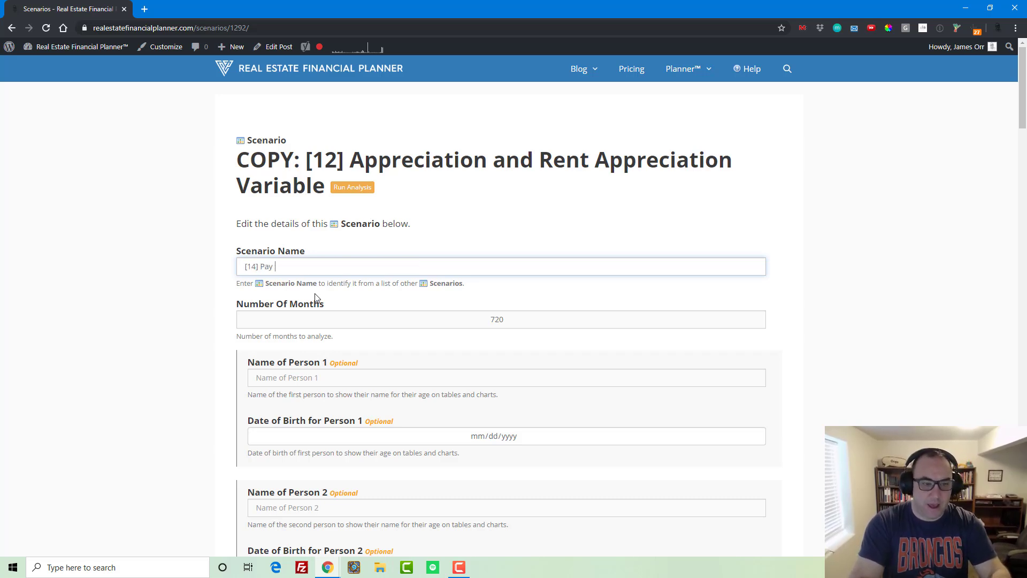
type("Off Mortgag")
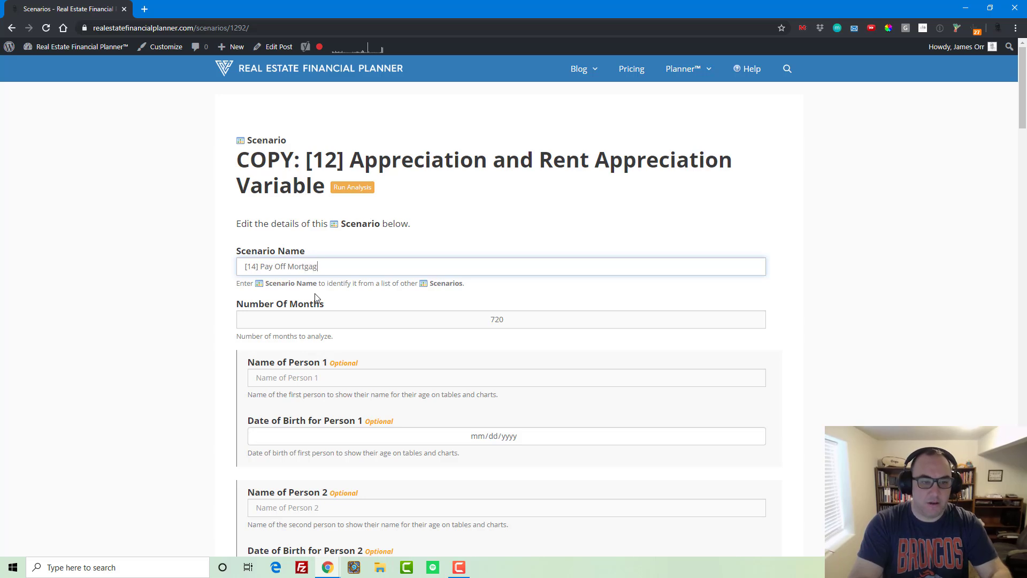
type("es With Cash Flow")
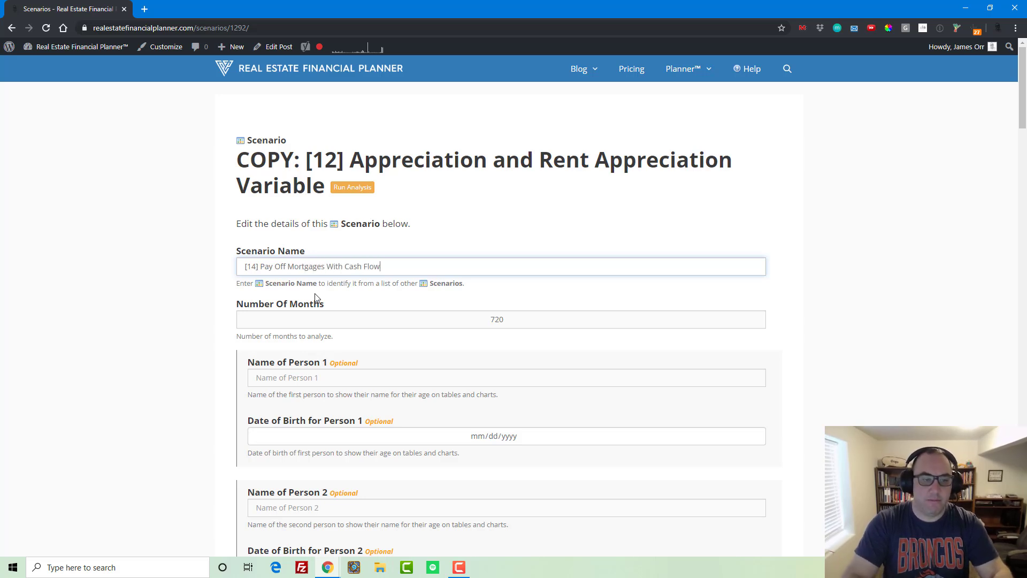
key("Return")
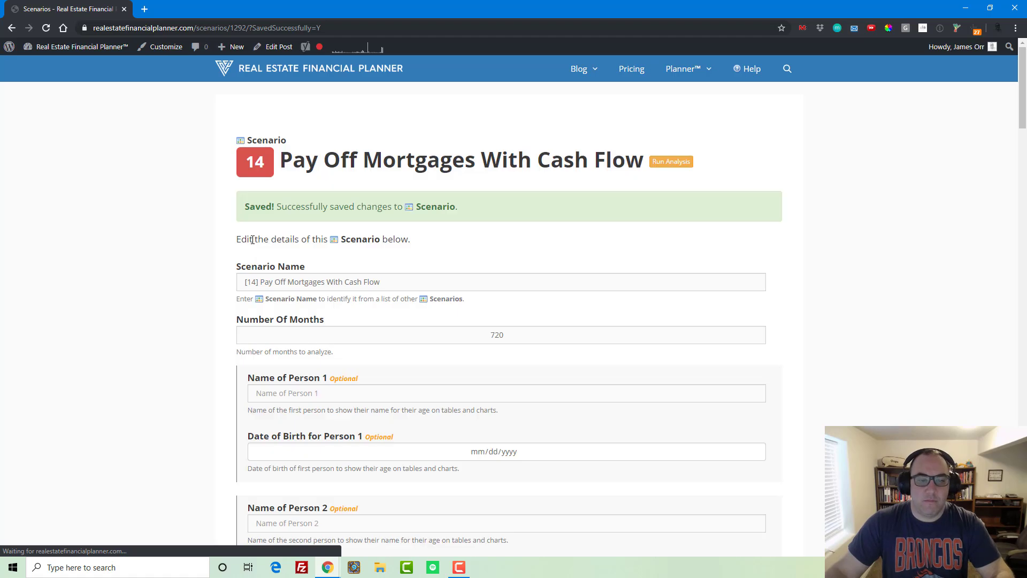
- Add a new rule of type Pay Down Loans with Cash Flow from scenario [14]'s Rules section
scroll(248, 238, "down", 11)
scroll(246, 241, "down", 20)
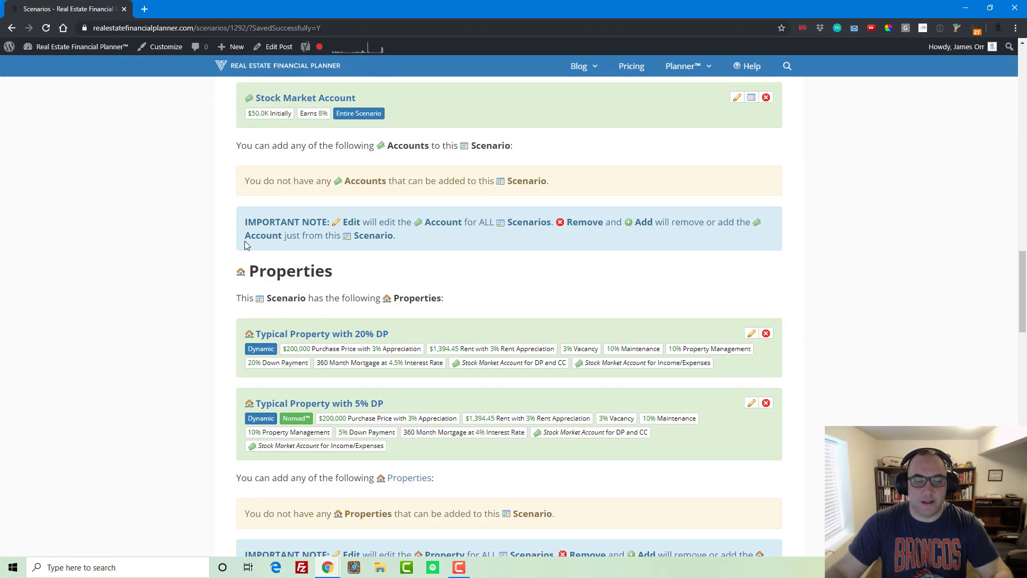
scroll(243, 247, "down", 6)
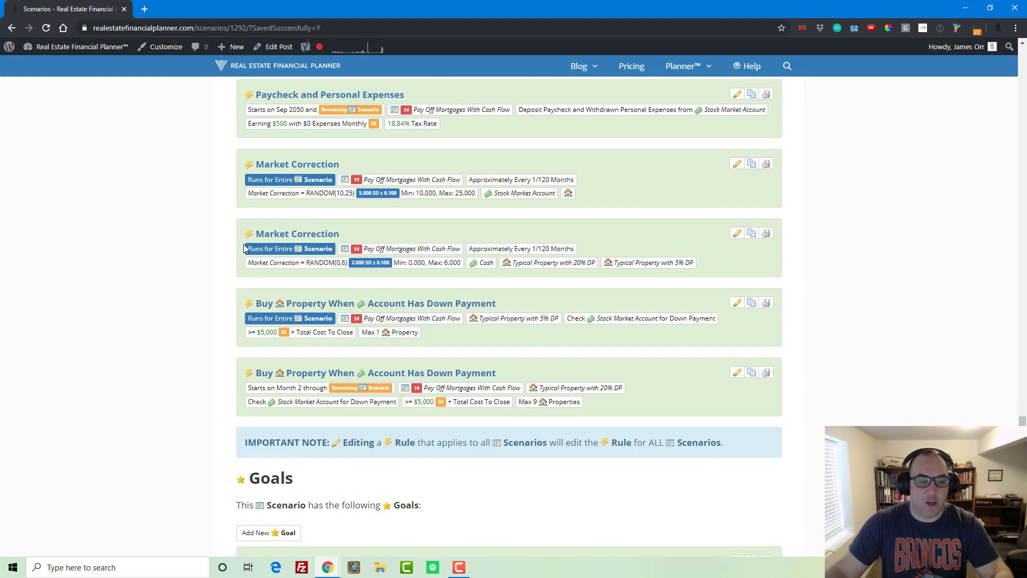
scroll(248, 245, "up", 10)
left_click(279, 205)
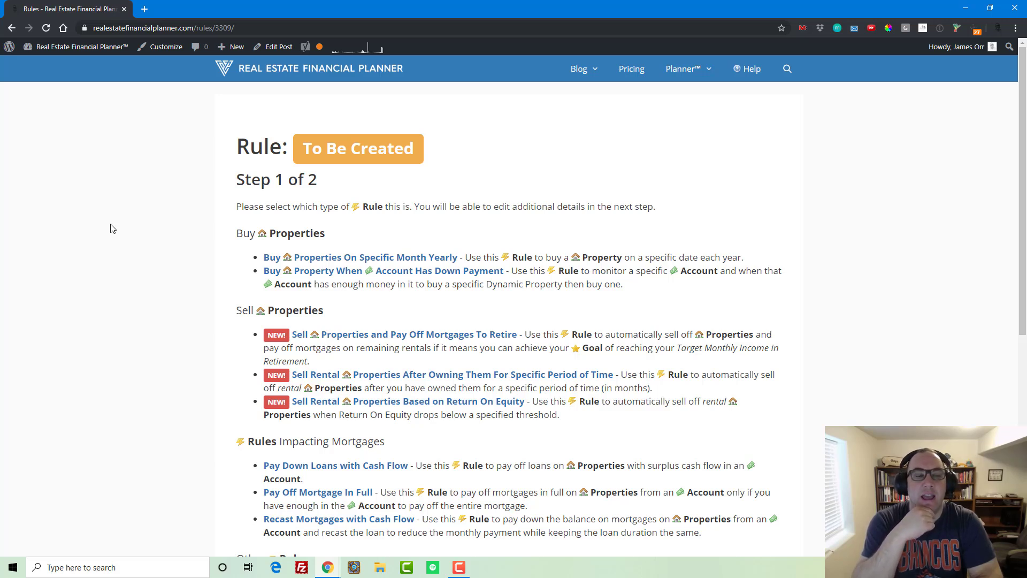
scroll(184, 263, "down", 1)
scroll(183, 263, "down", 6)
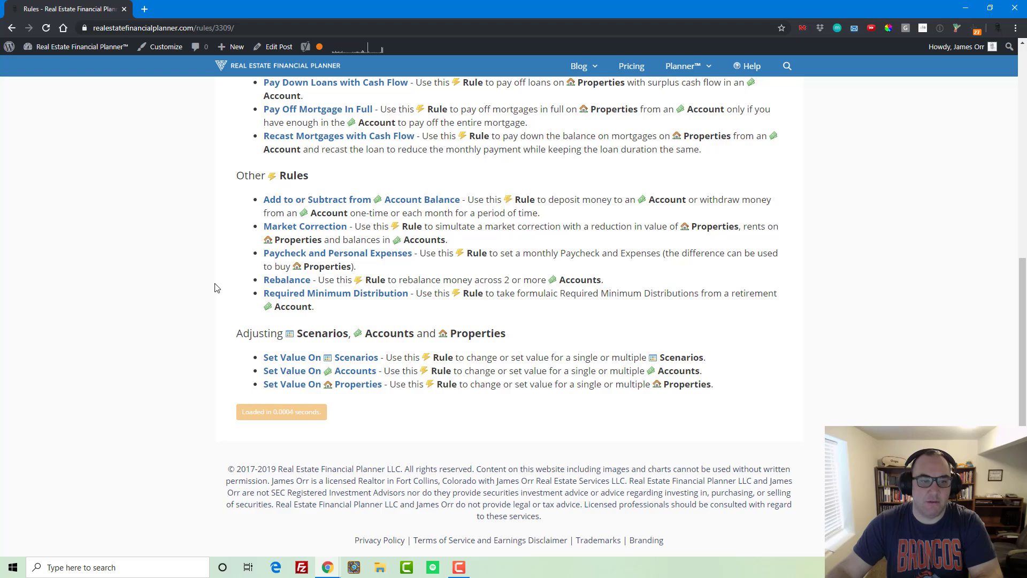
scroll(215, 287, "up", 4)
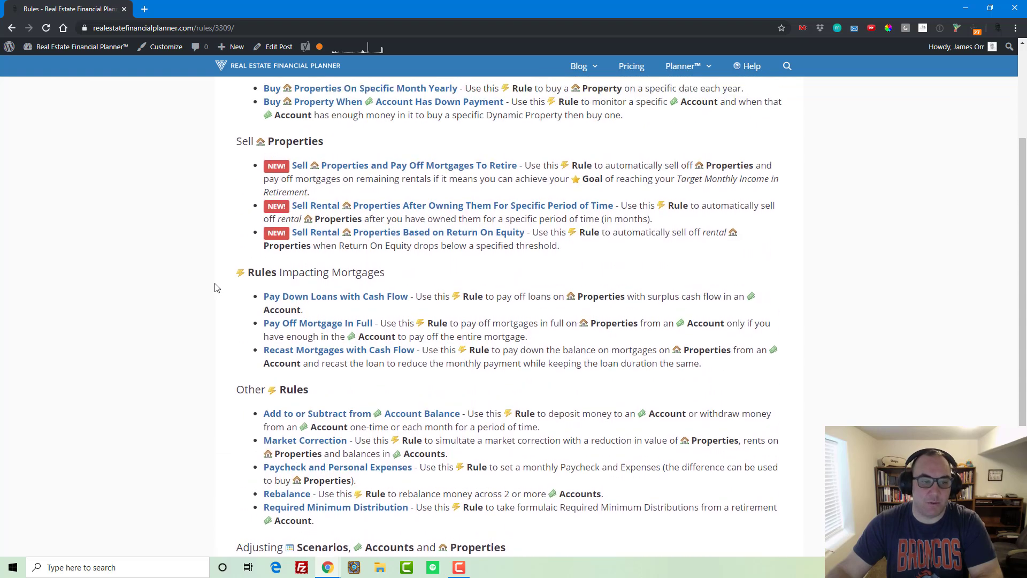
left_click(323, 298)
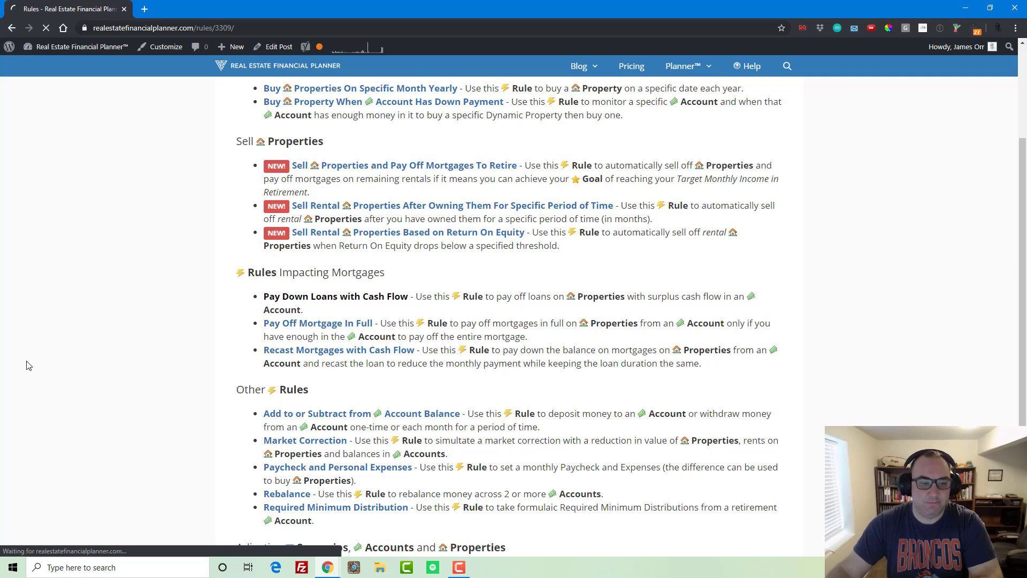
- Apply the Pay Down Loans rule to scenario [14] Pay Off Mortgages With Cash Flow and check the Stock Market Account for extra cash
scroll(167, 327, "down", 4)
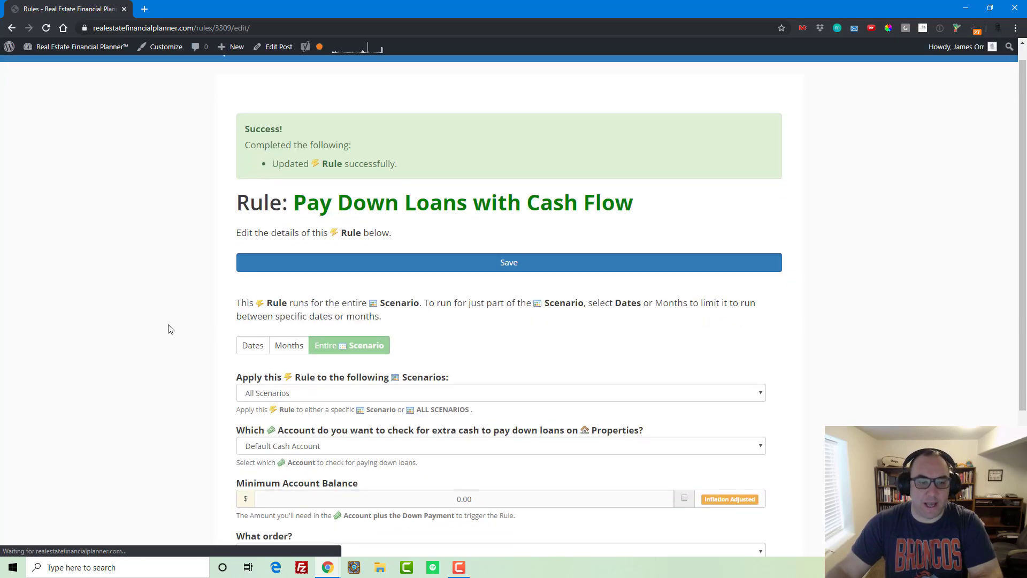
left_click(329, 250)
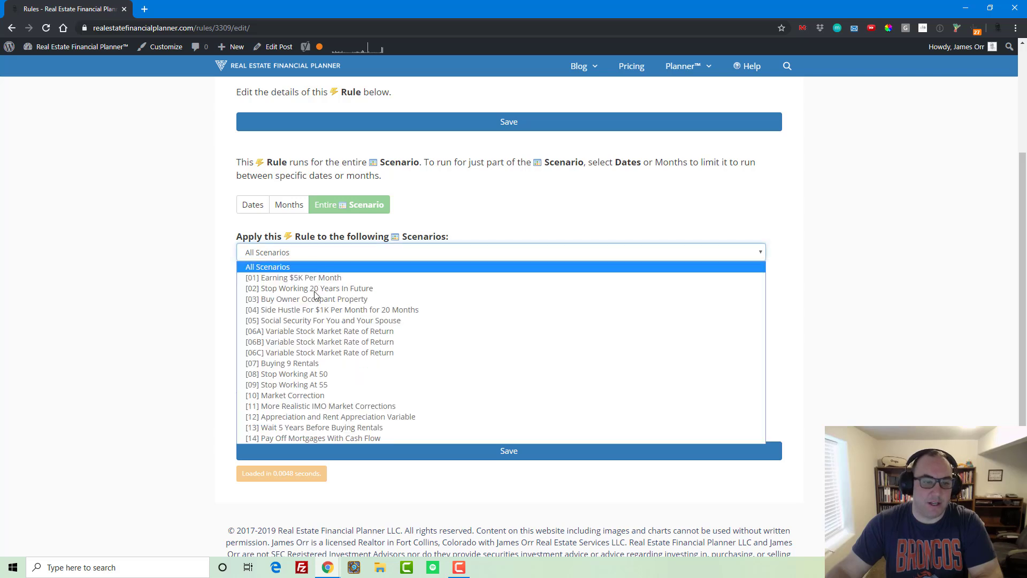
left_click(309, 438)
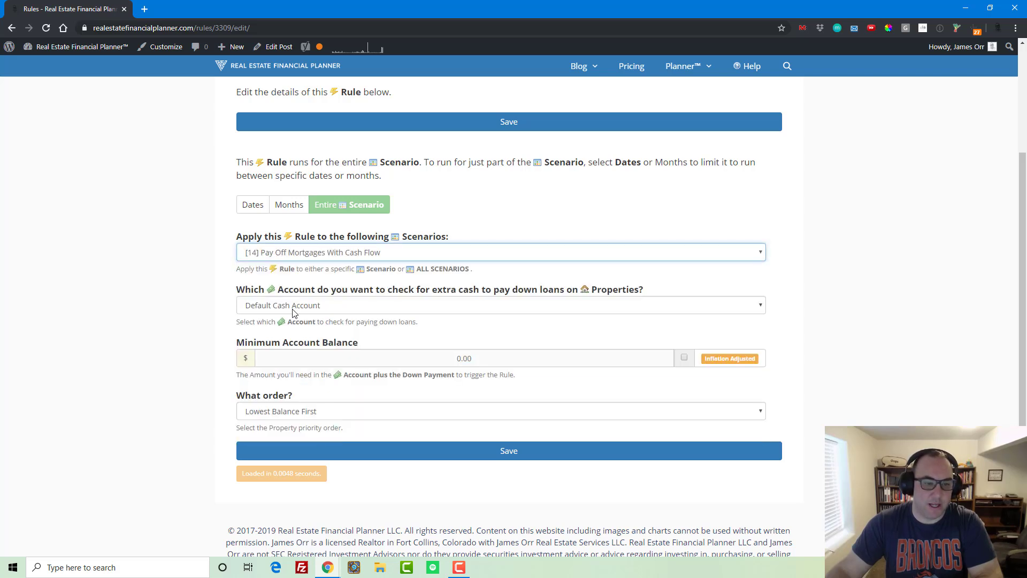
left_click(345, 311)
left_click(339, 330)
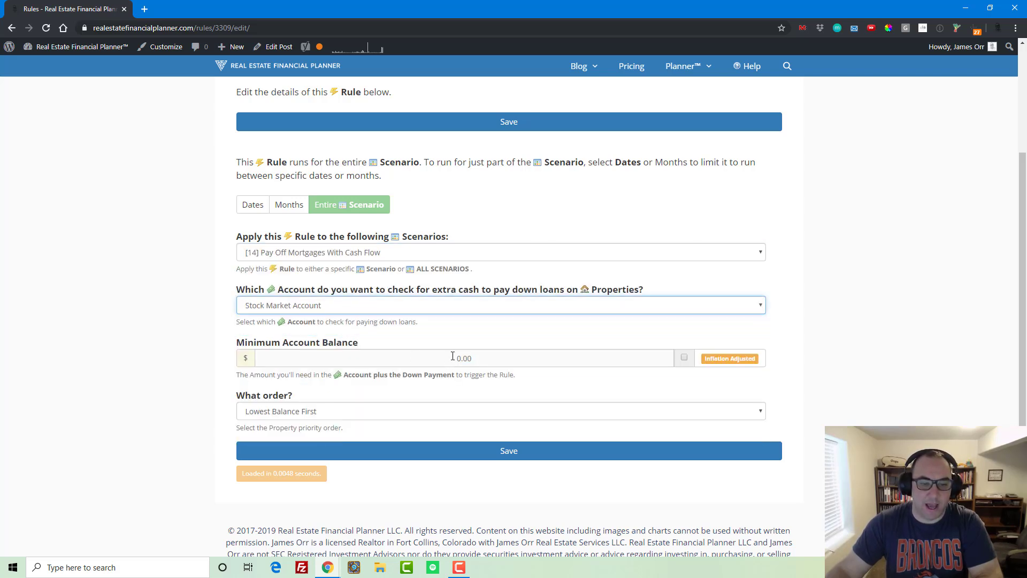
- Set the rule's Minimum Account Balance to 100000, inflation adjusted, keep the Lowest Balance First order, and save the rule
left_click(452, 356)
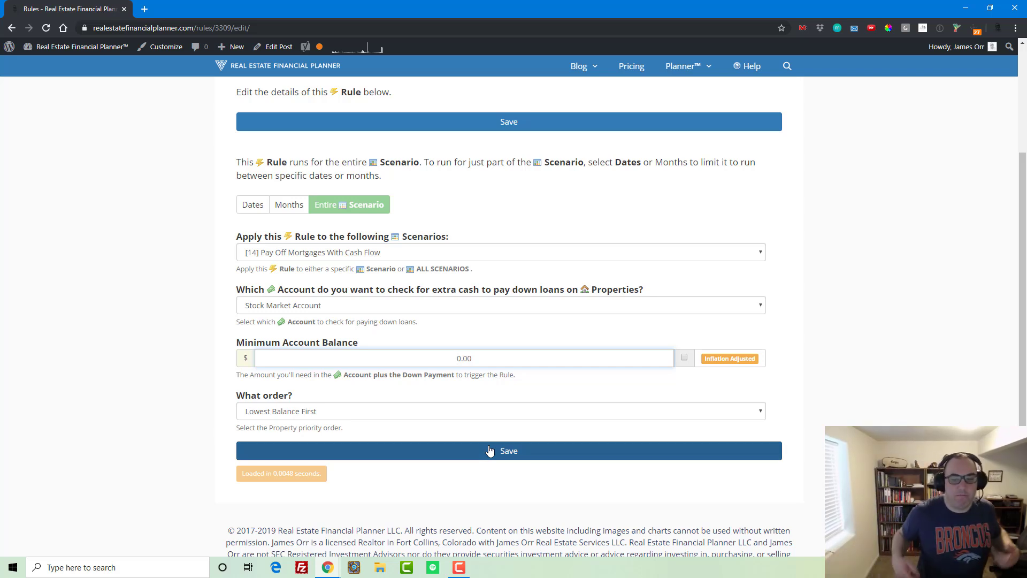
type("1")
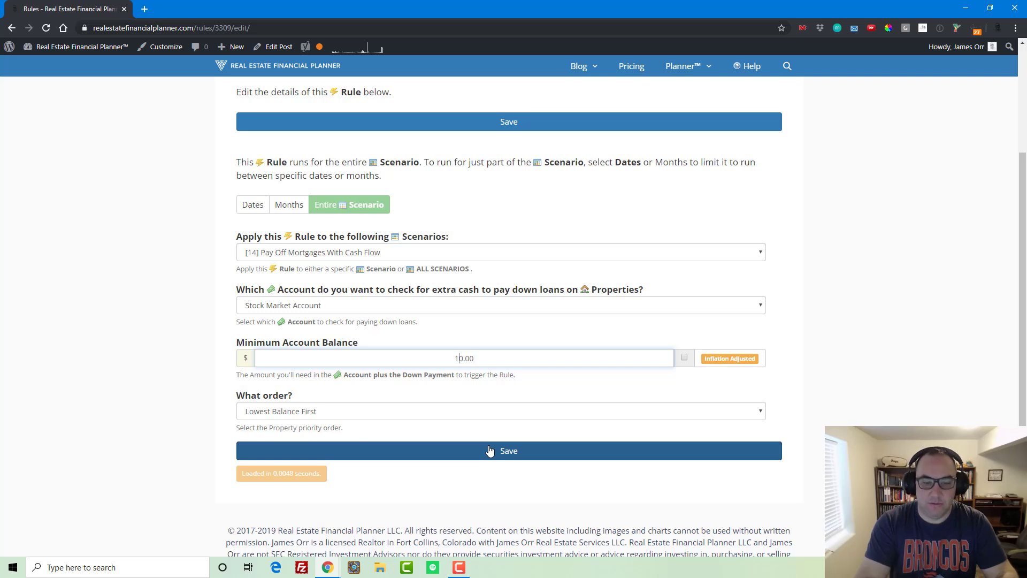
type("0000")
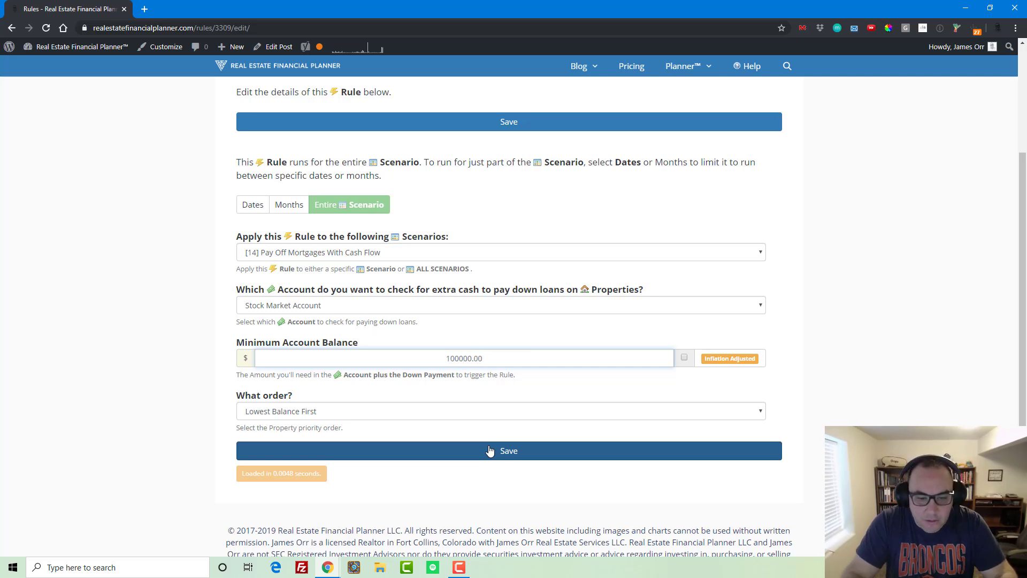
key("shift+Right")
key("shift+Right")
key("Tab")
key("space")
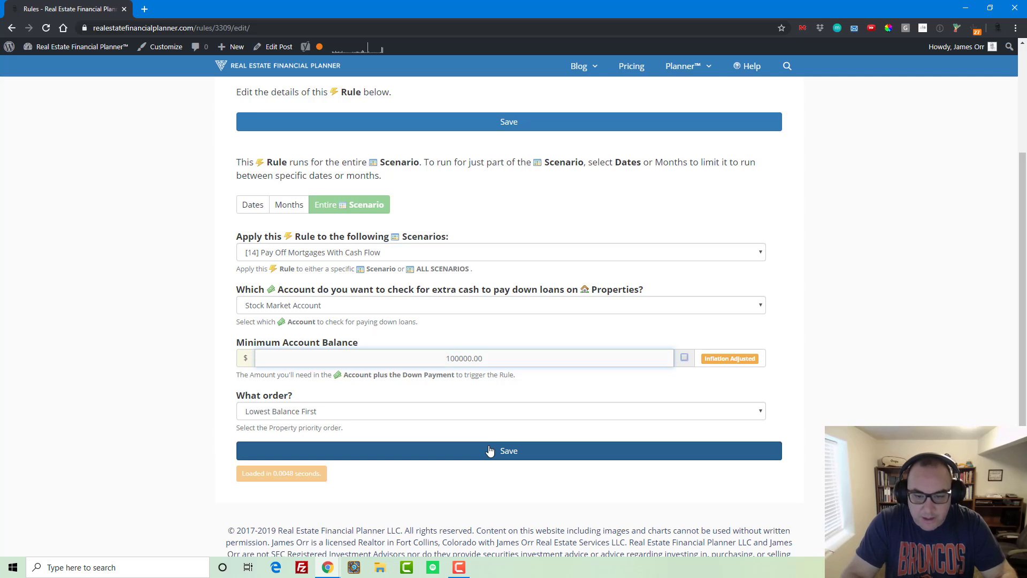
left_click(441, 412)
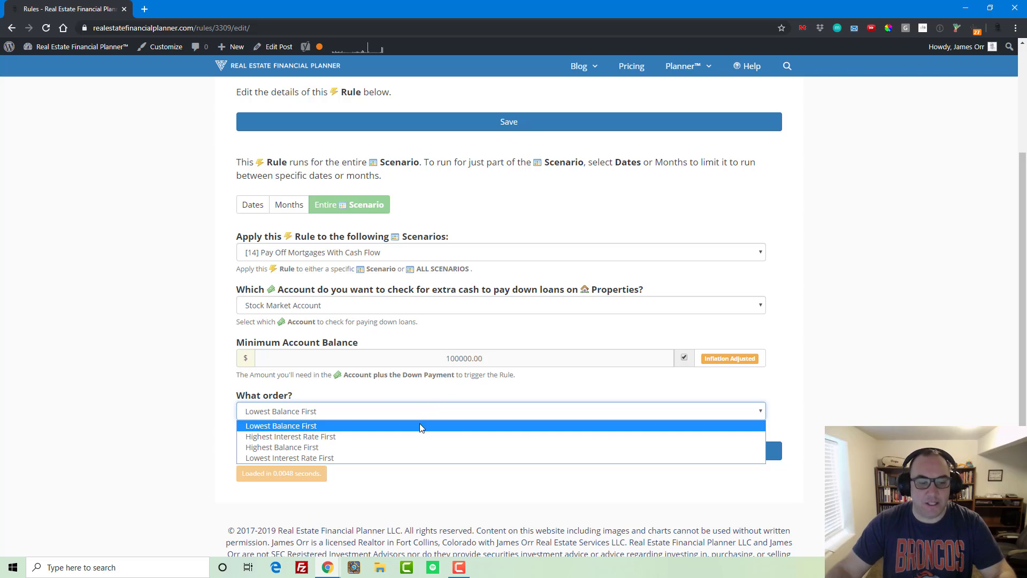
left_click(420, 426)
left_click(503, 455)
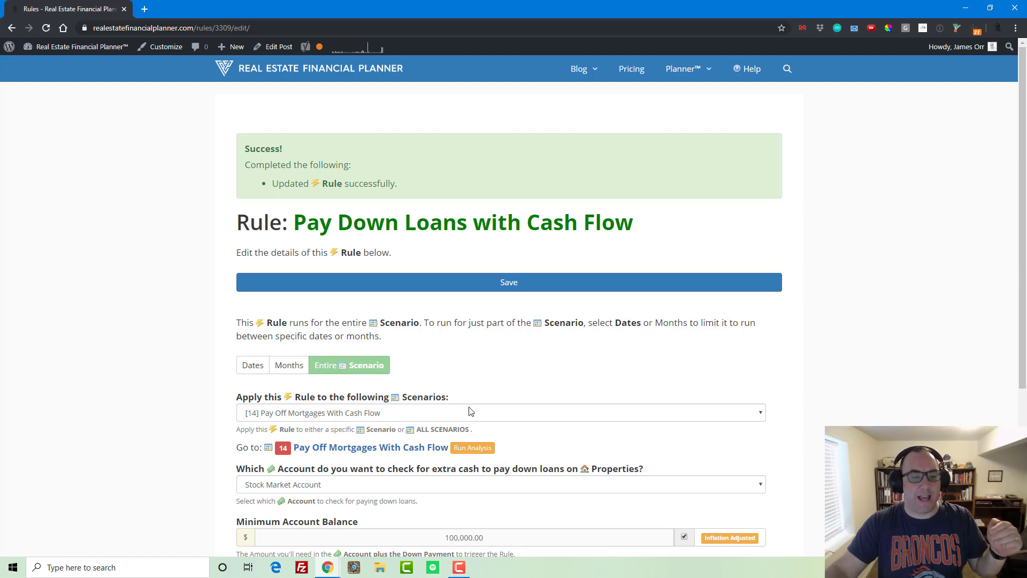
- Review the saved Pay Down Loans rule and run the analysis for scenario [14] Pay Off Mortgages With Cash Flow
scroll(469, 410, "down", 3)
scroll(470, 411, "down", 2)
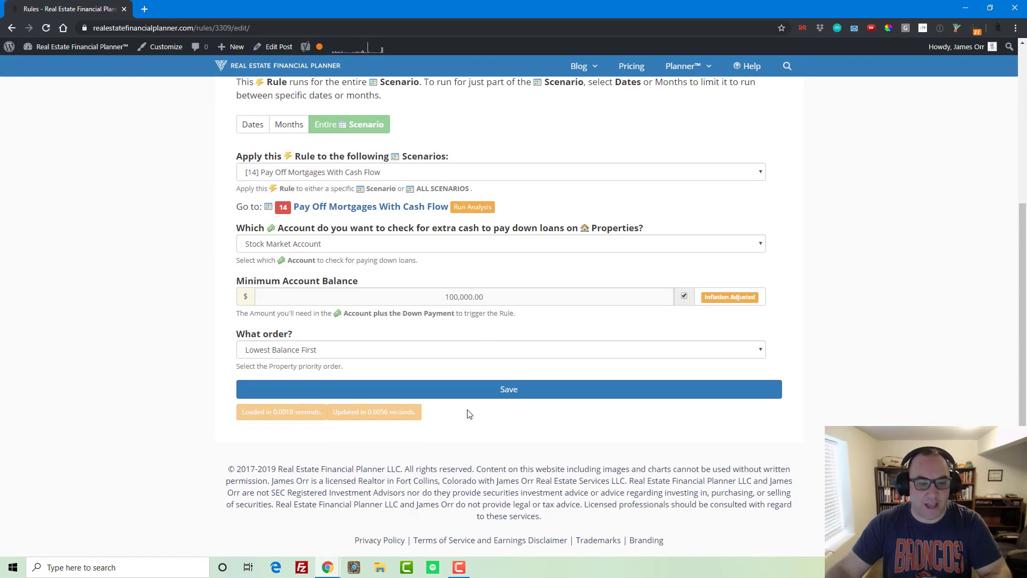
scroll(468, 412, "up", 3)
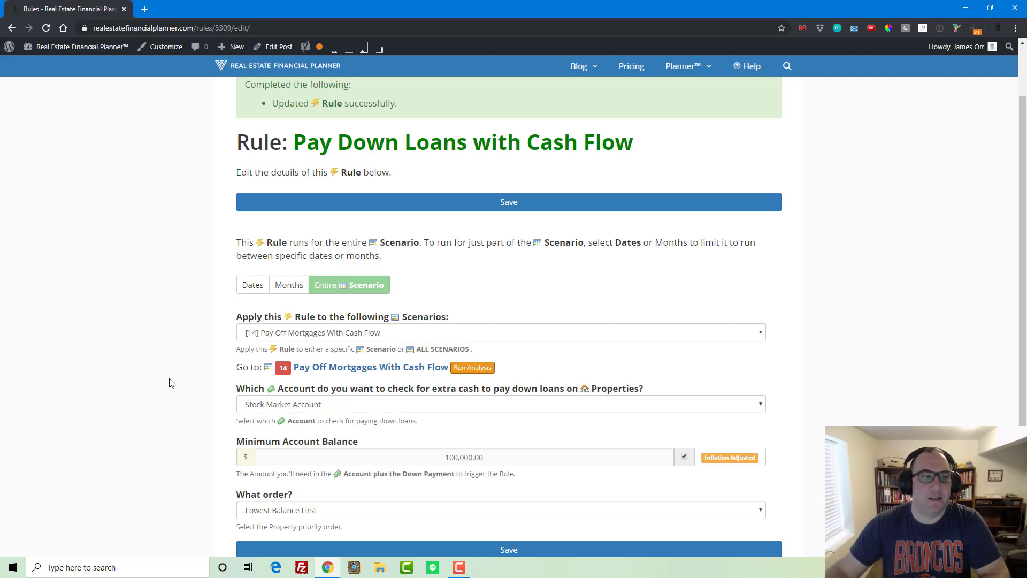
left_click(459, 373)
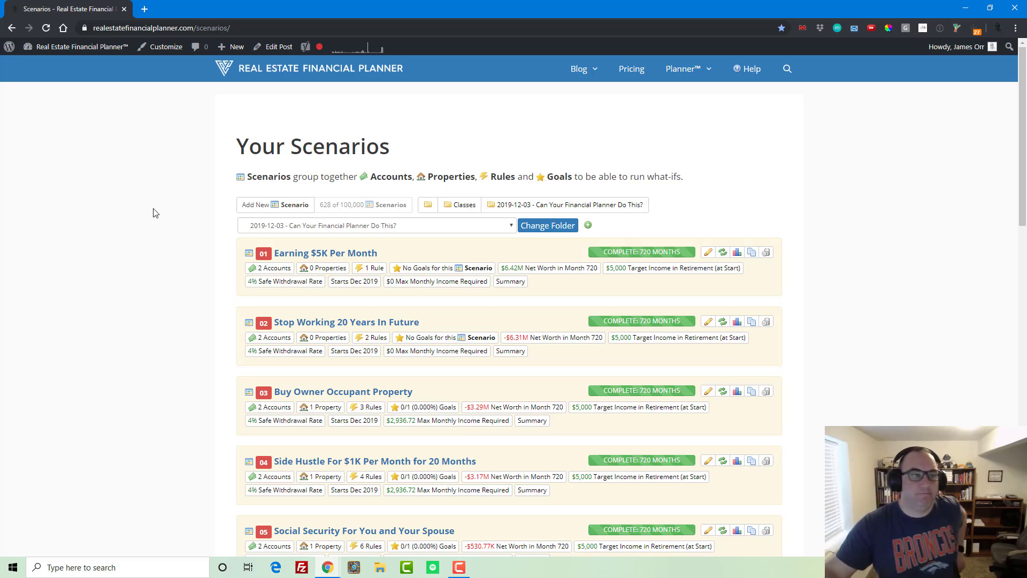
- Open the charts of scenario [14] Pay Off Mortgages With Cash Flow in a new tab from the scenario list
scroll(147, 213, "down", 15)
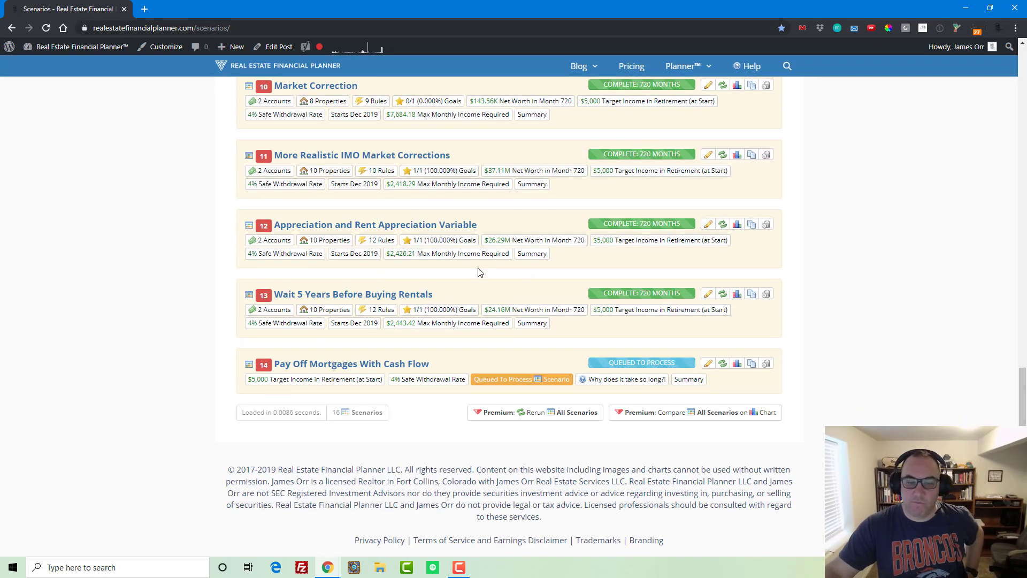
right_click(741, 372)
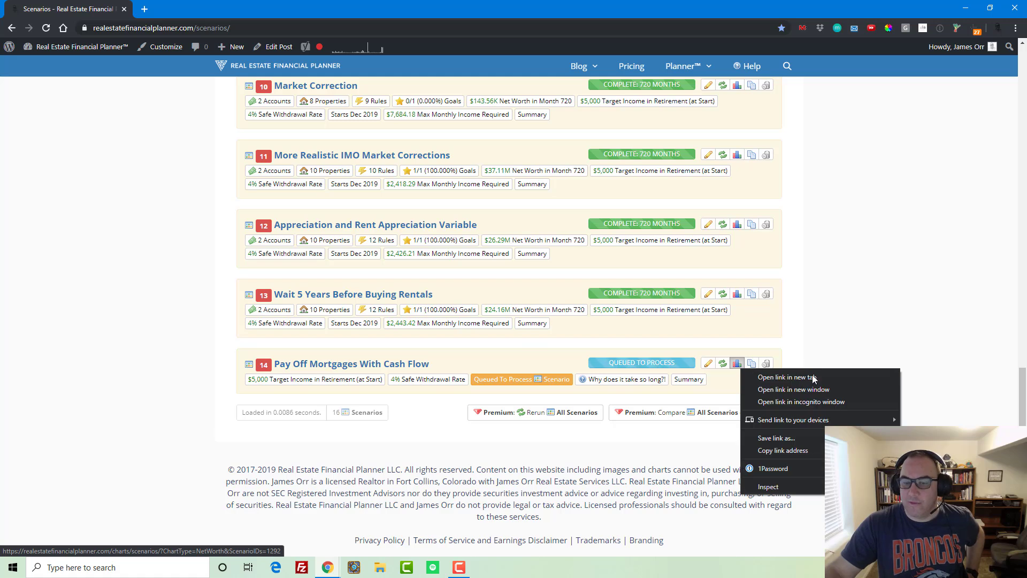
- Try to view the net worth chart of the Pay Off Mortgages With Cash Flow scenario in a new tab, and close that tab
left_click(792, 377)
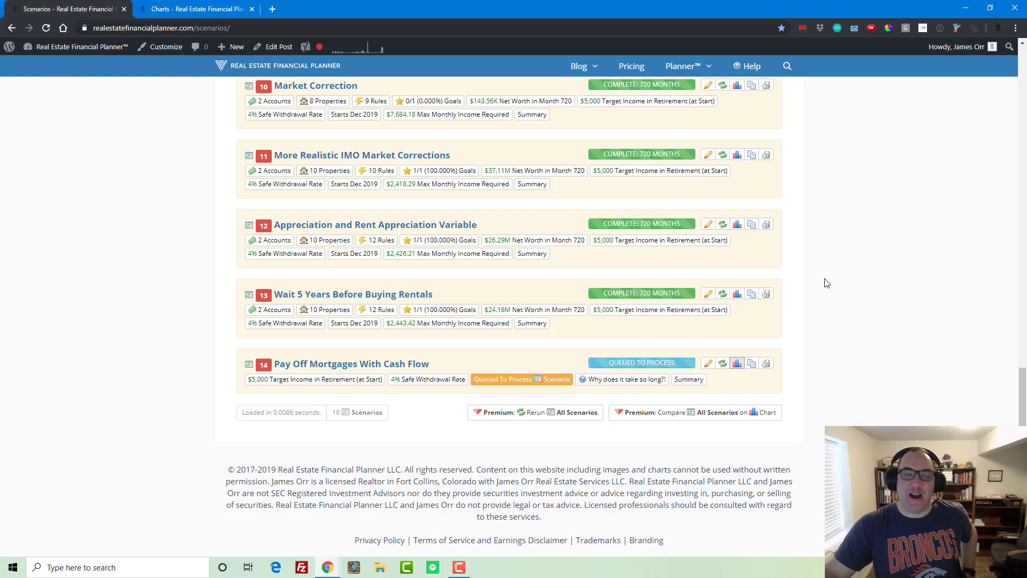
left_click(226, 10)
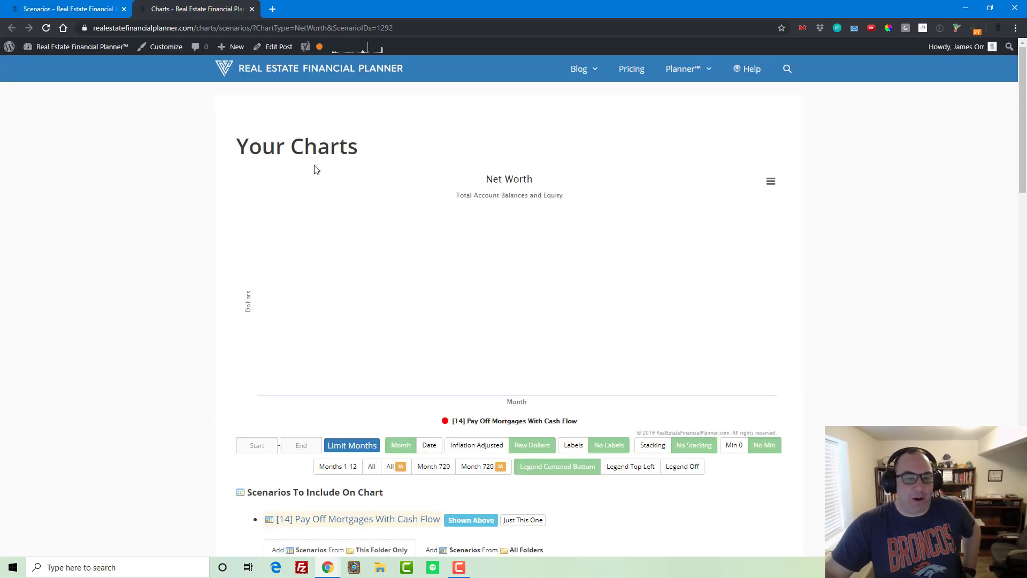
left_click(252, 9)
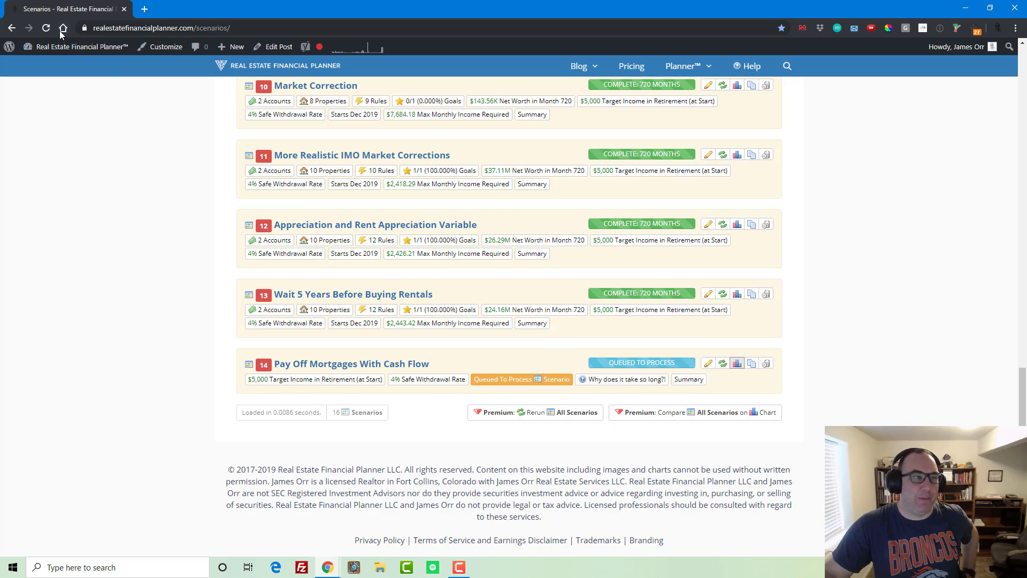
left_click(51, 32)
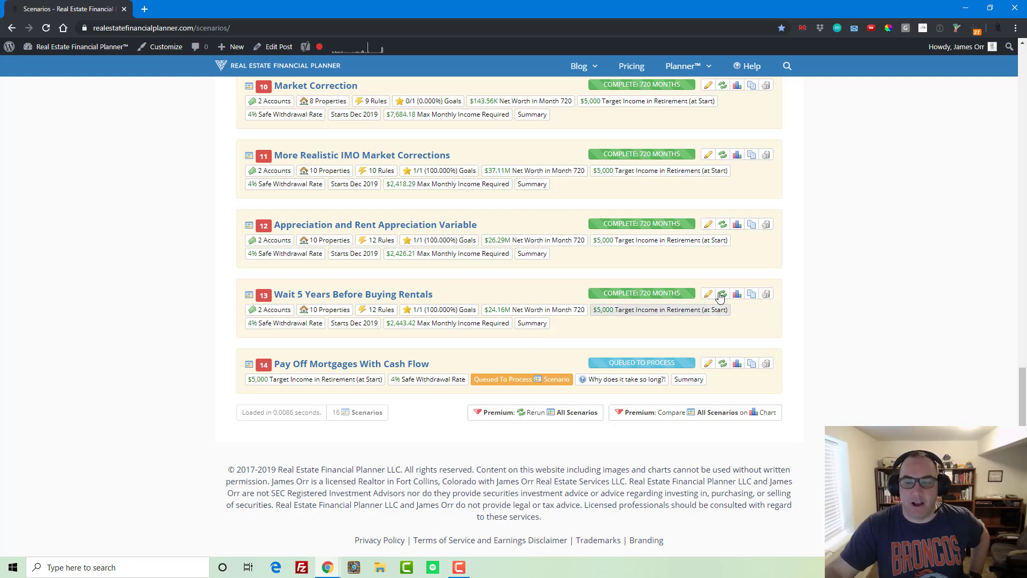
- Open the Stock Market Account ledger of the Wait 5 Years Before Buying Rentals scenario and examine its monthly entries
left_click(396, 294)
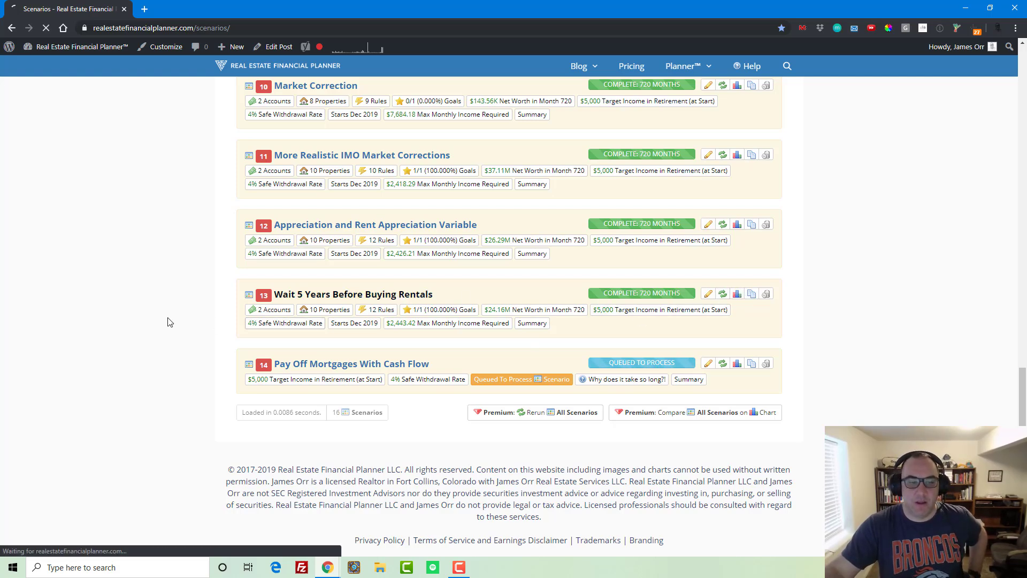
scroll(182, 318, "down", 20)
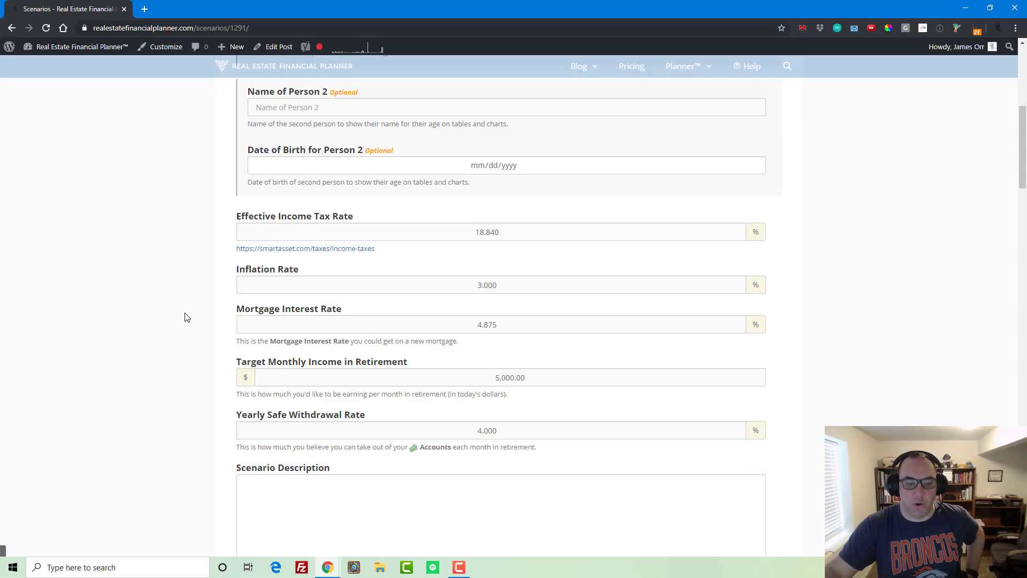
scroll(192, 314, "down", 3)
scroll(192, 314, "down", 1)
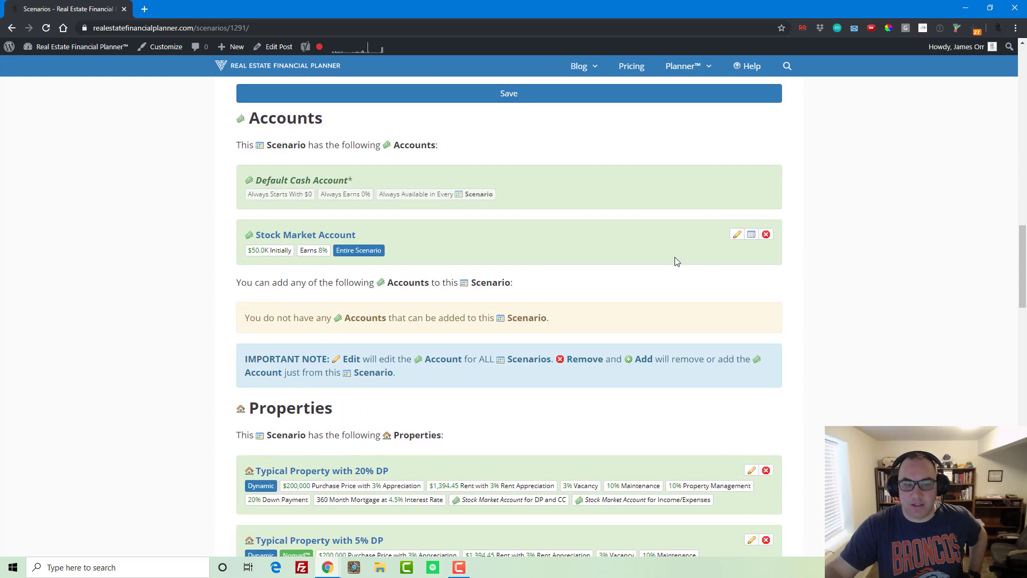
left_click(750, 235)
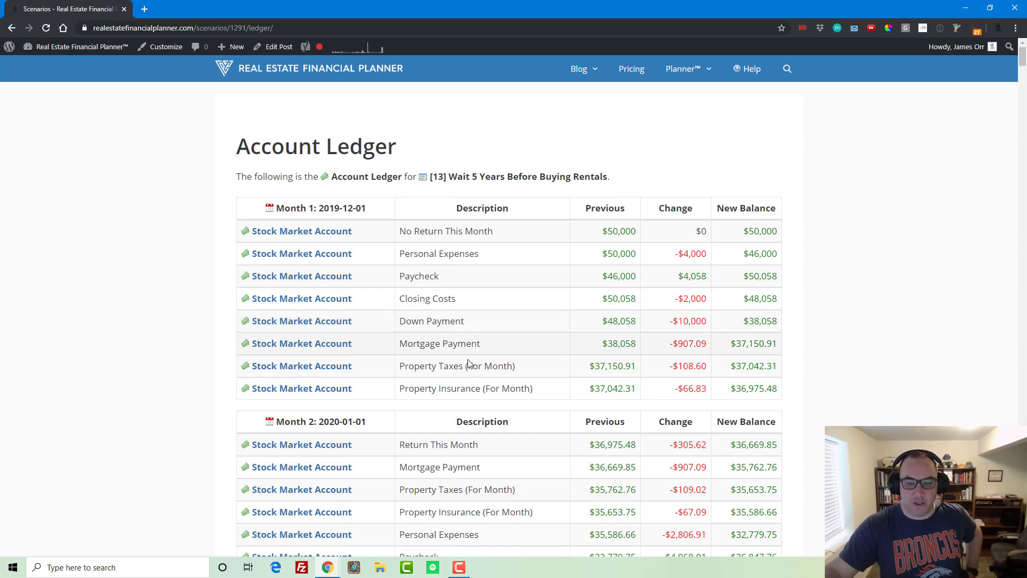
scroll(471, 380, "down", 5)
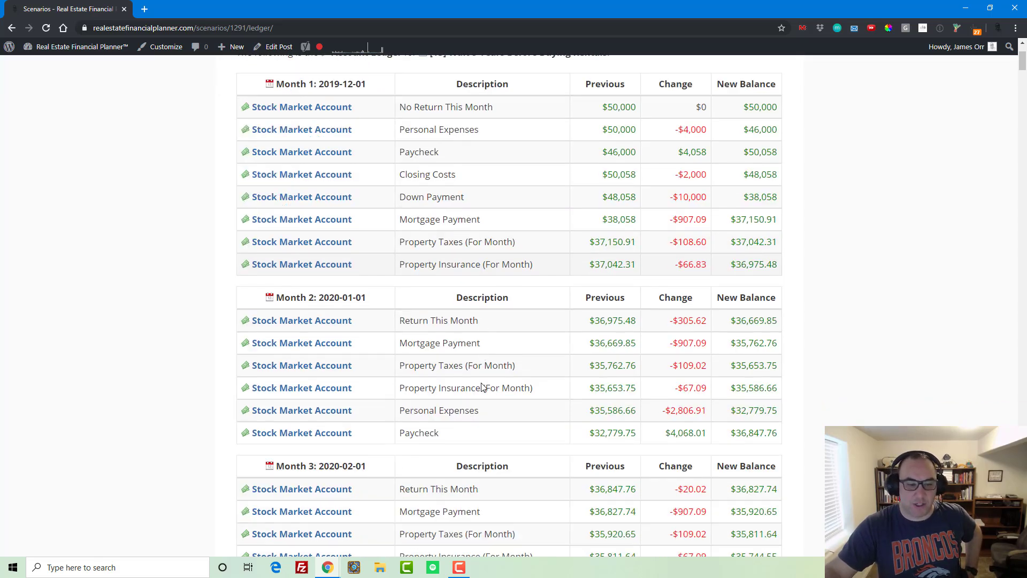
scroll(316, 245, "down", 13)
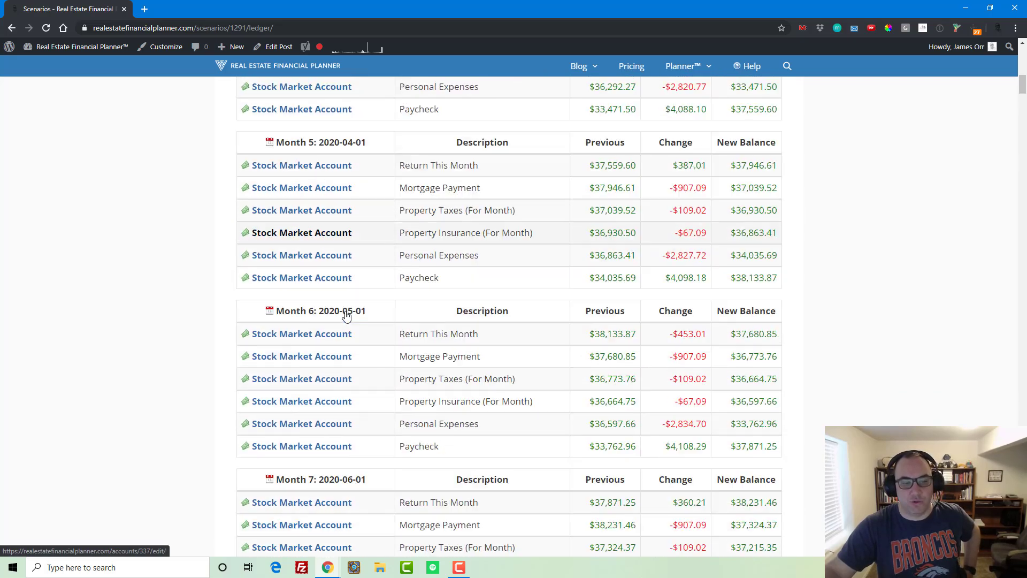
scroll(346, 315, "down", 12)
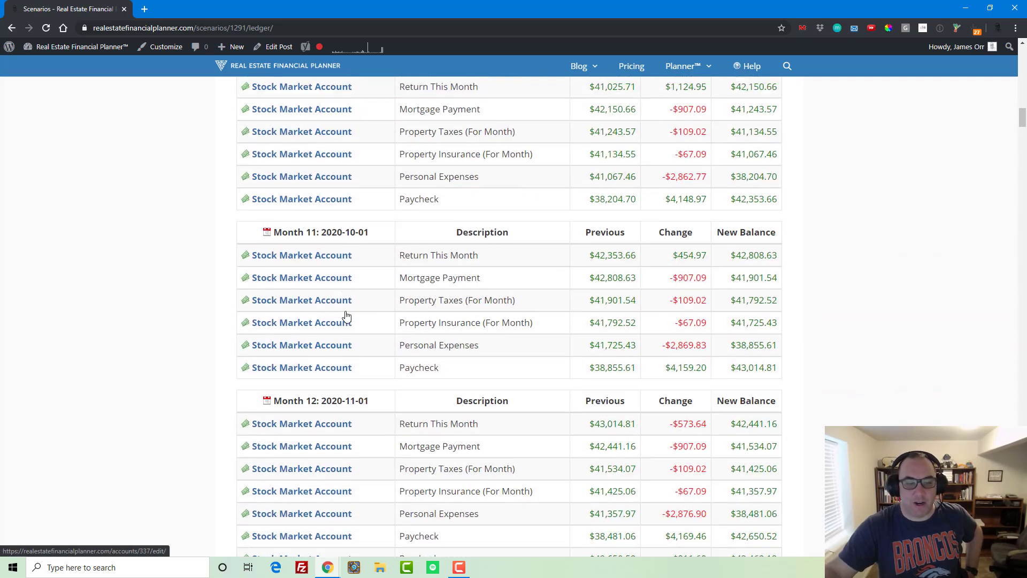
scroll(346, 317, "up", 16)
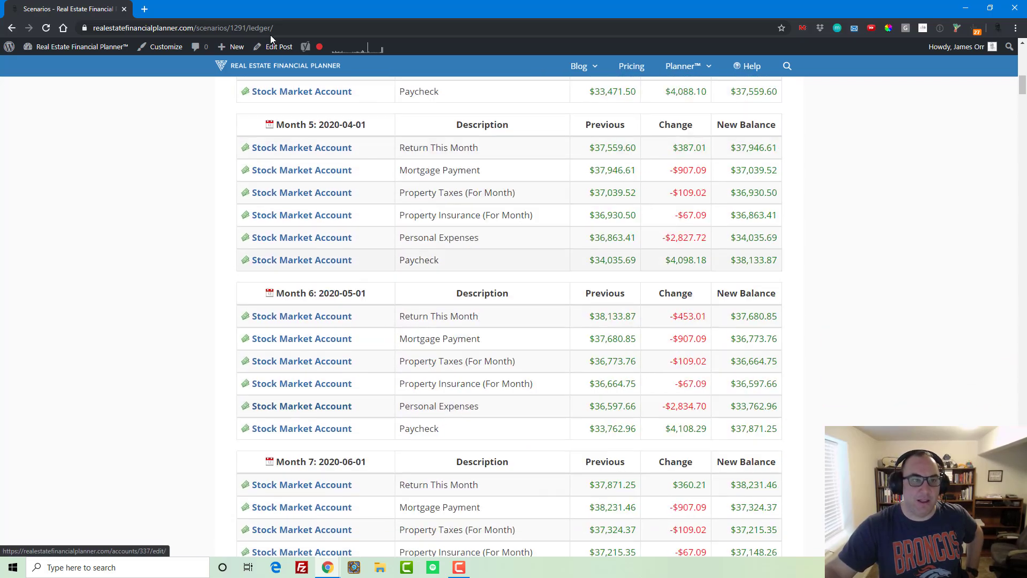
- Return to the scenarios list and refresh the queued Pay Off Mortgages With Cash Flow scenario
left_click(13, 29)
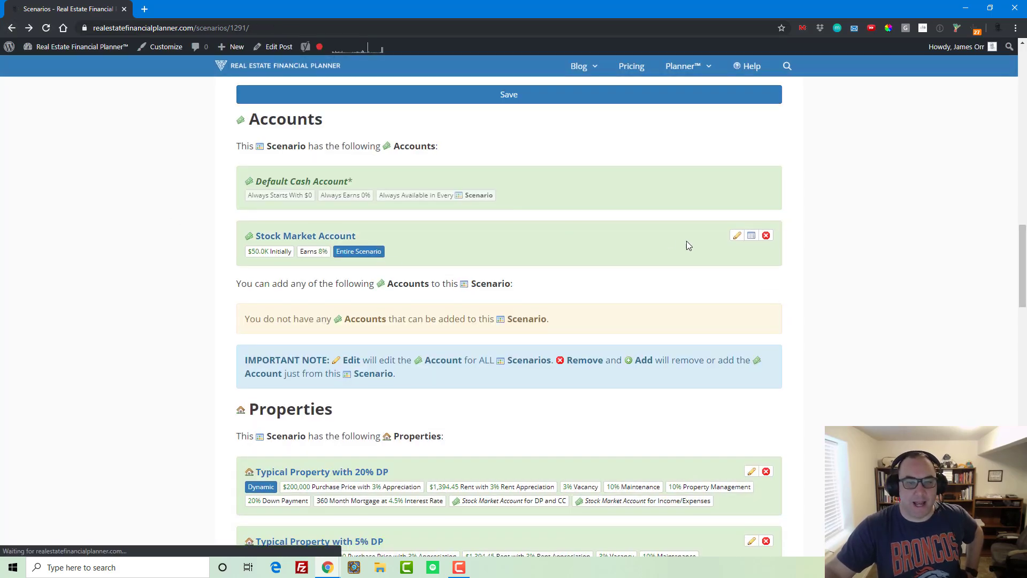
left_click(10, 27)
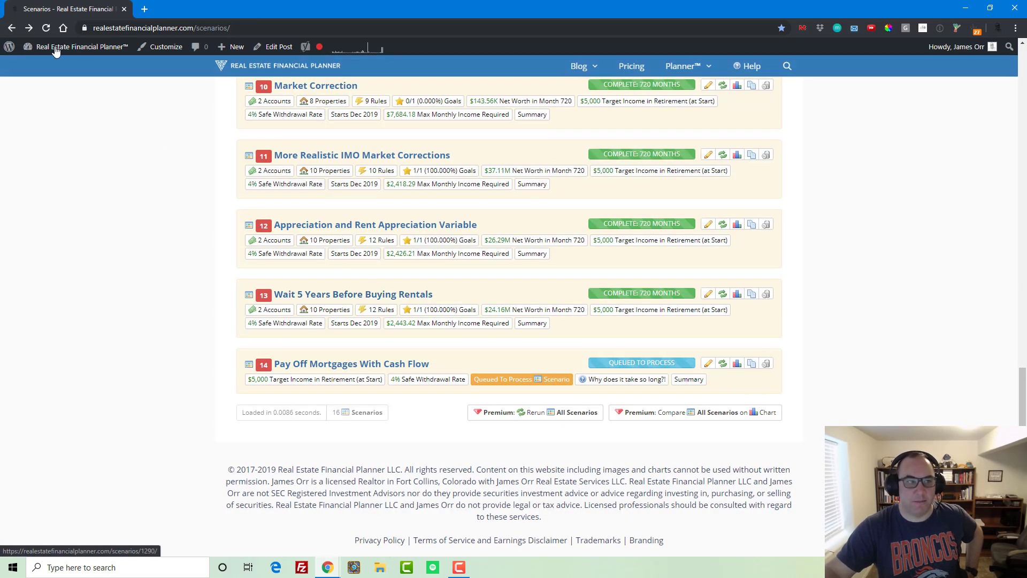
left_click(520, 383)
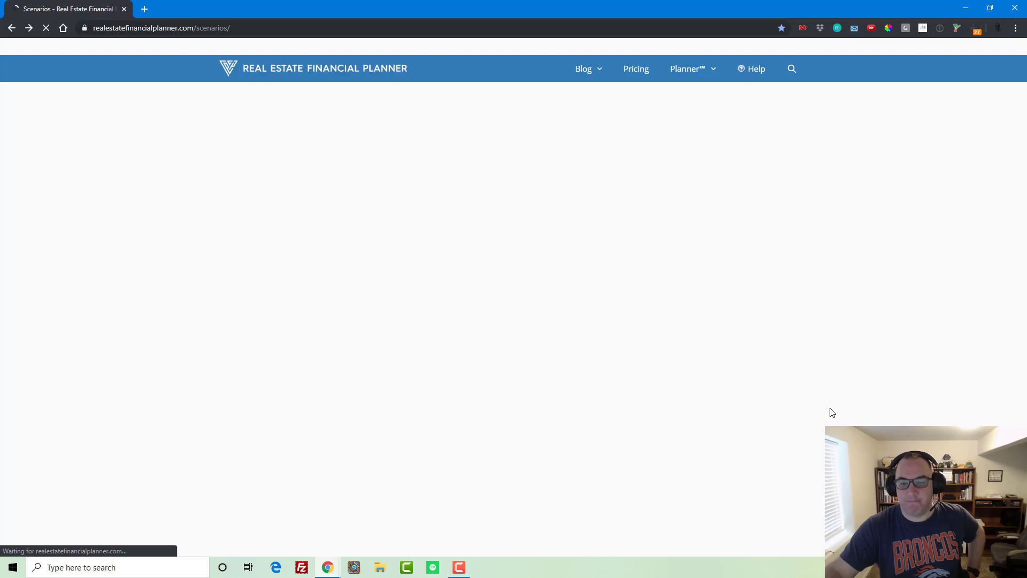
- Open the chart of the Pay Off Mortgages With Cash Flow scenario in a new tab and switch to it
right_click(738, 364)
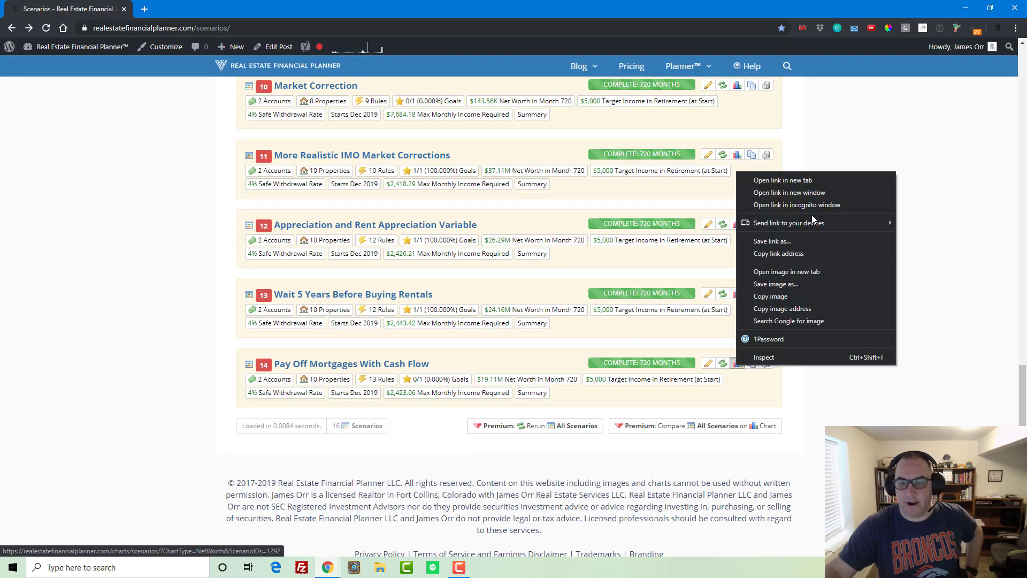
left_click(782, 180)
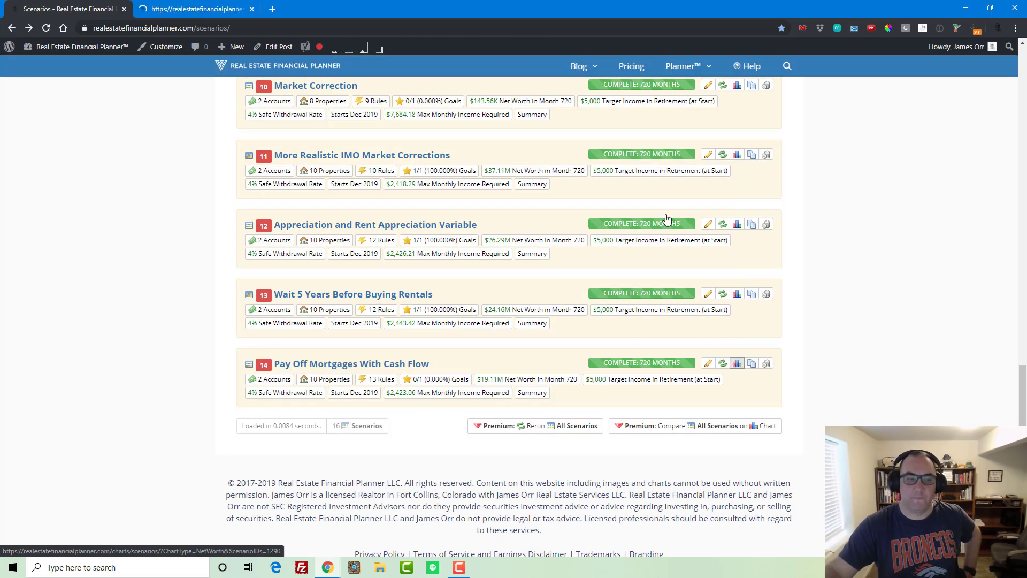
left_click(171, 9)
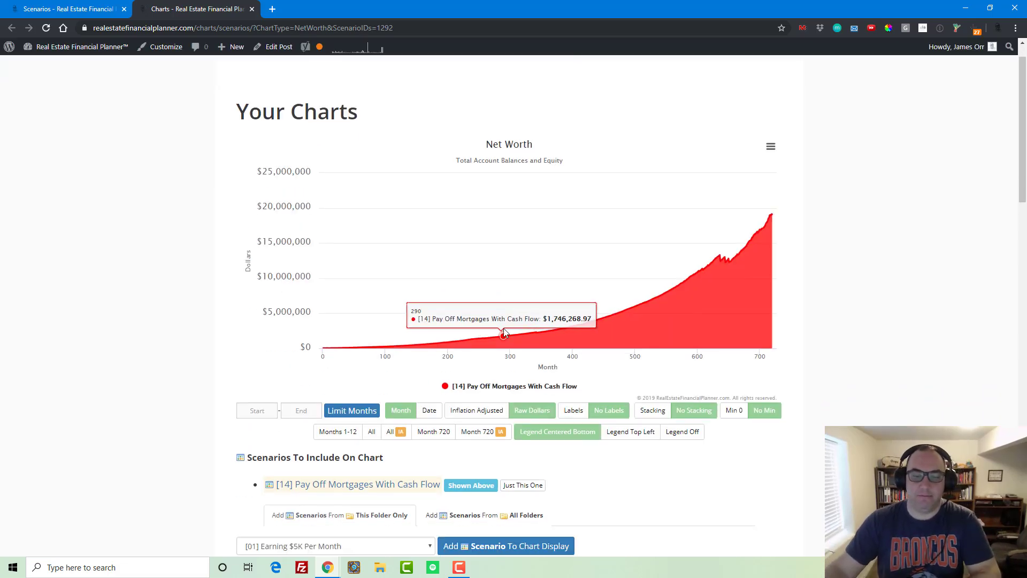
- Display the scenario's Account Balance chart and check it with the Stock Market Account series hidden and shown again
scroll(505, 333, "down", 2)
left_click(374, 456)
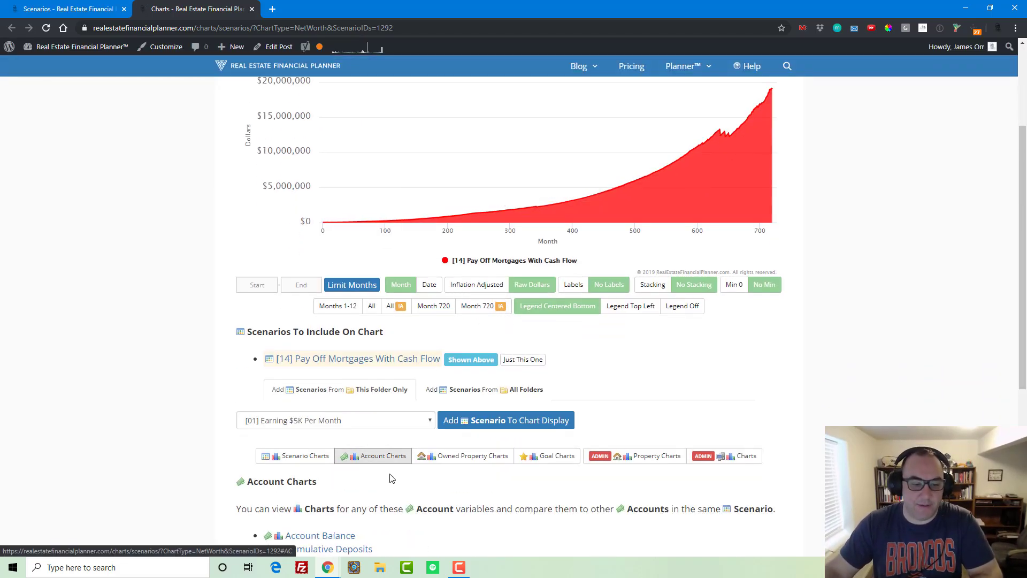
scroll(336, 532, "down", 1)
left_click(316, 482)
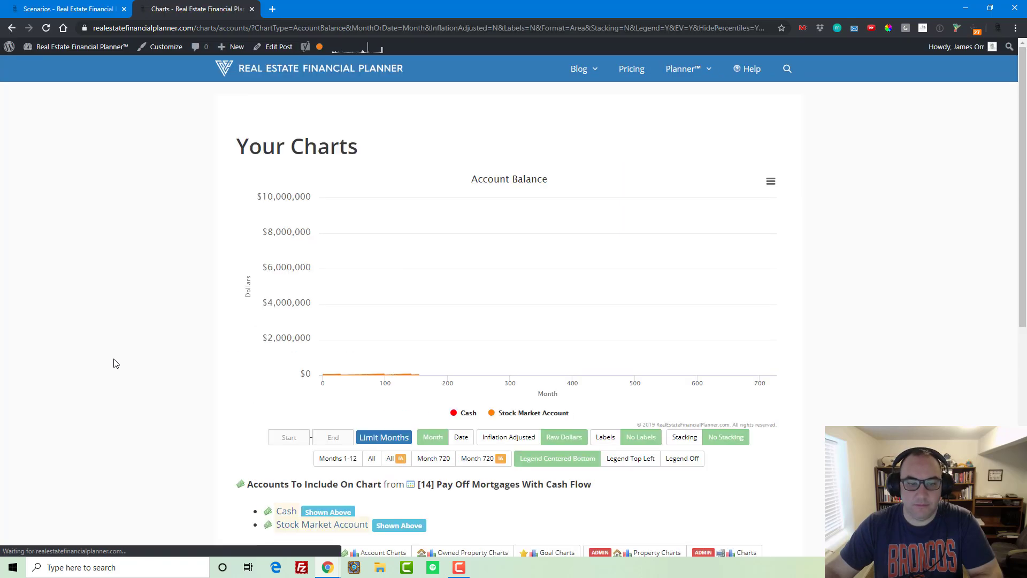
left_click(529, 412)
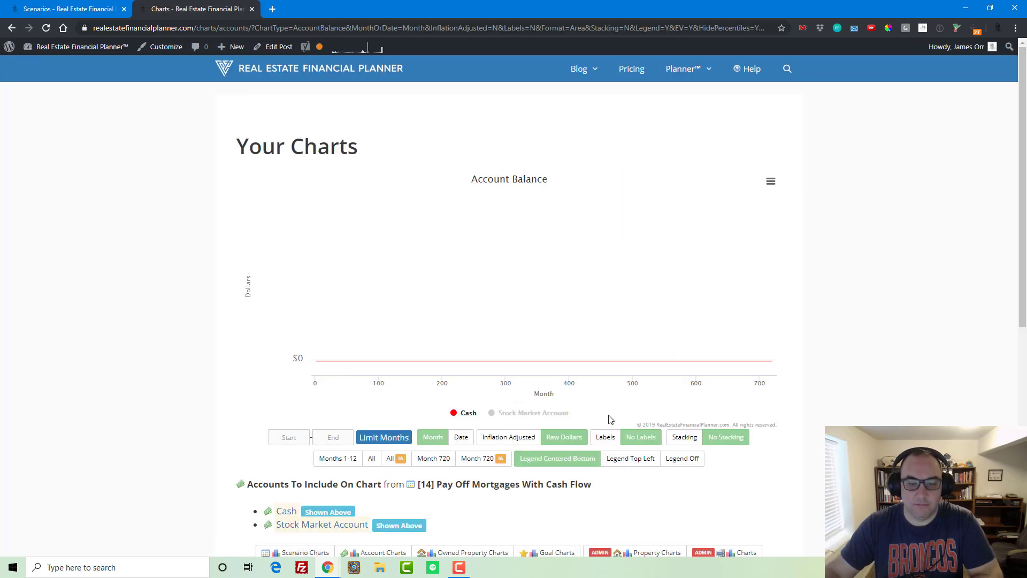
left_click(534, 415)
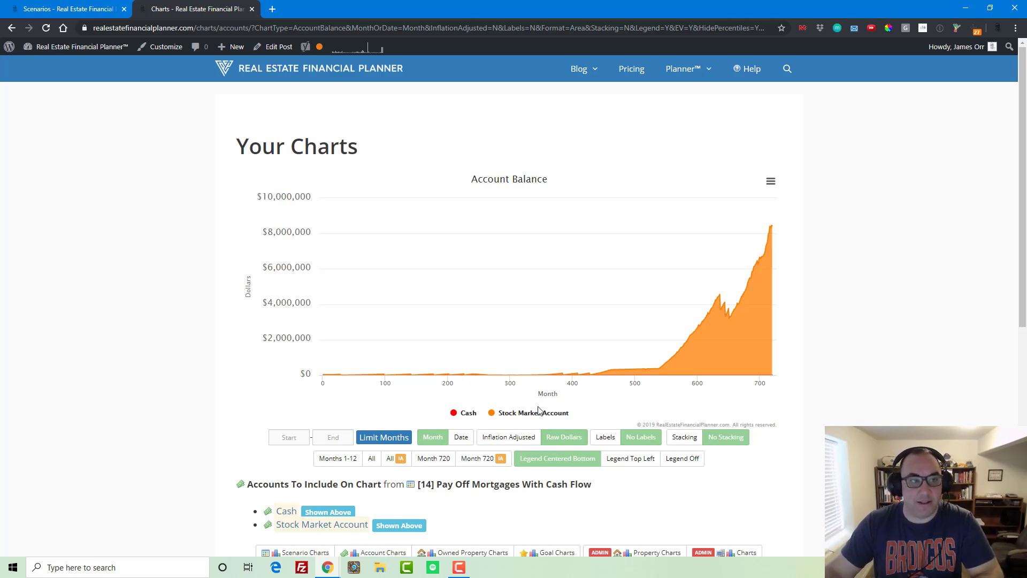
- Display the Mortgage Balance chart for the scenario's owned properties
scroll(477, 384, "down", 7)
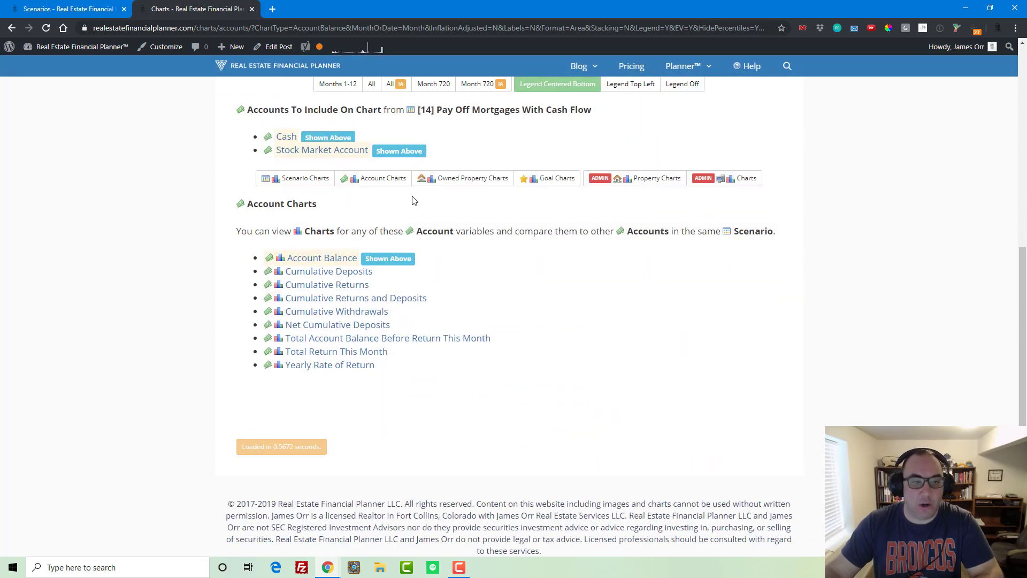
left_click(465, 178)
scroll(541, 355, "down", 6)
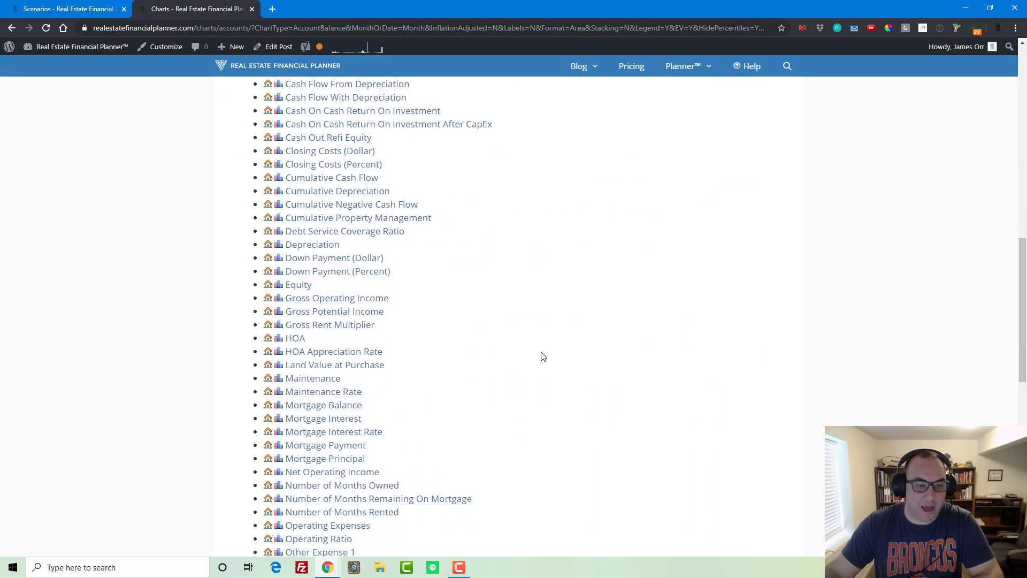
scroll(541, 356, "down", 2)
left_click(335, 301)
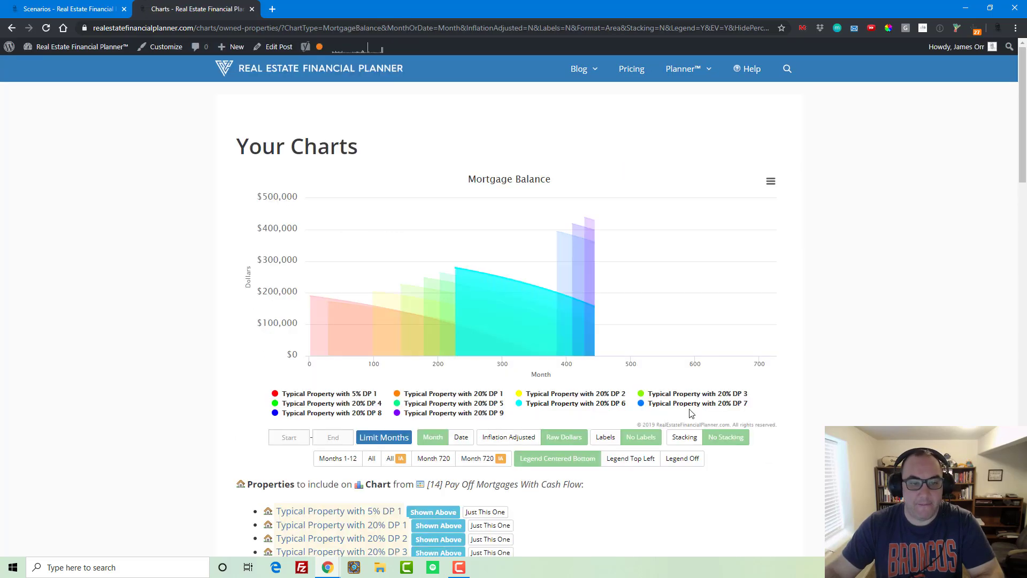
- Hide all nine 20% DP properties on the Mortgage Balance chart and inspect the payoff curve of Typical Property with 5% DP 1
scroll(706, 416, "down", 3)
scroll(619, 406, "up", 2)
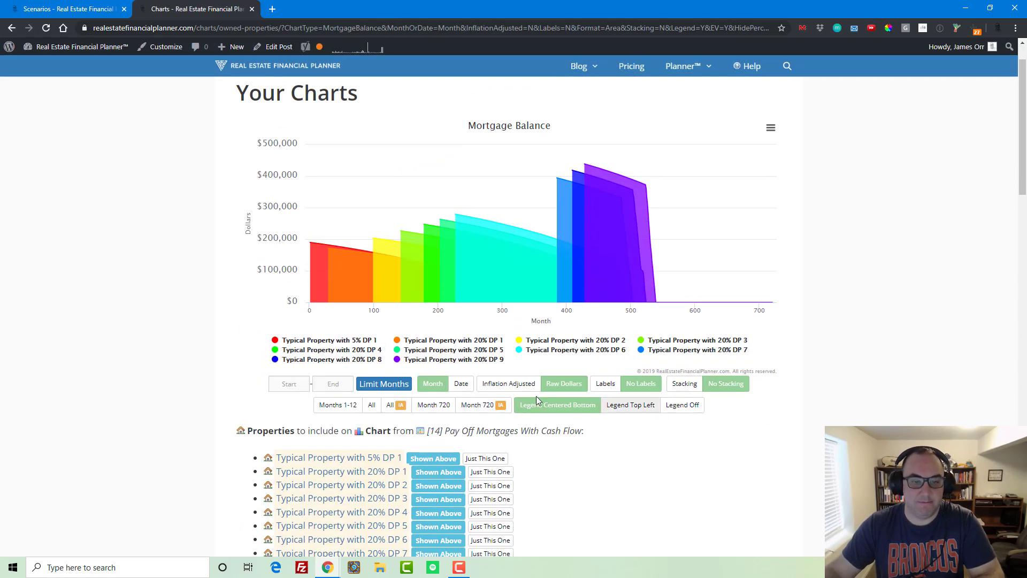
left_click(455, 360)
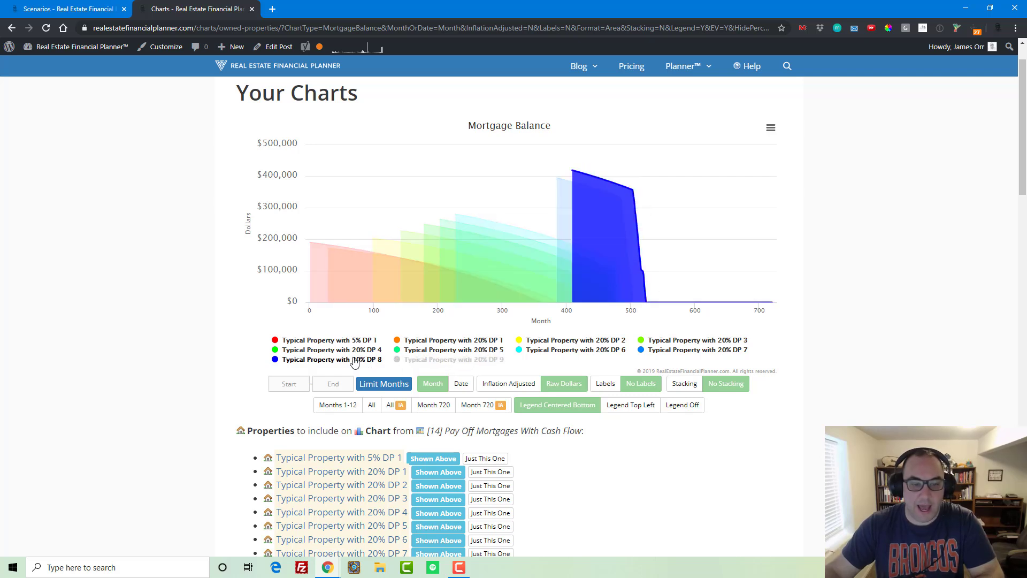
left_click(333, 359)
left_click(677, 352)
left_click(606, 351)
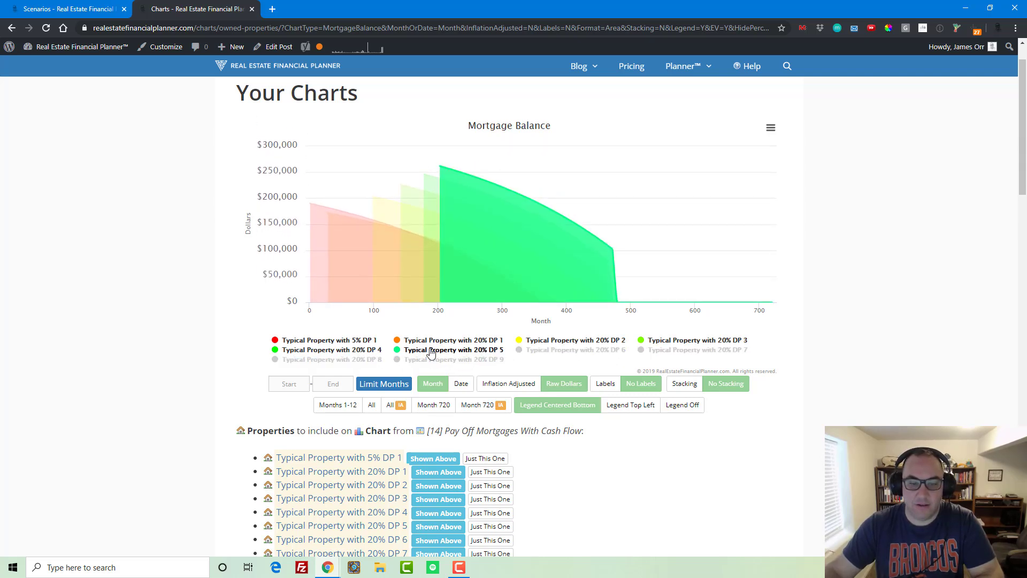
left_click(431, 351)
left_click(357, 350)
left_click(438, 342)
left_click(532, 343)
left_click(690, 341)
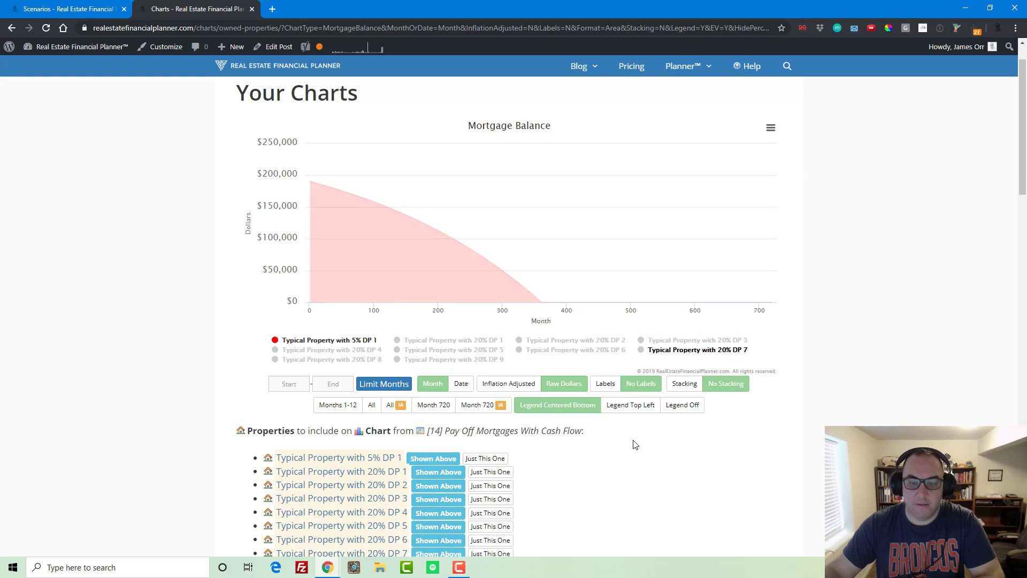
scroll(623, 532, "up", 1)
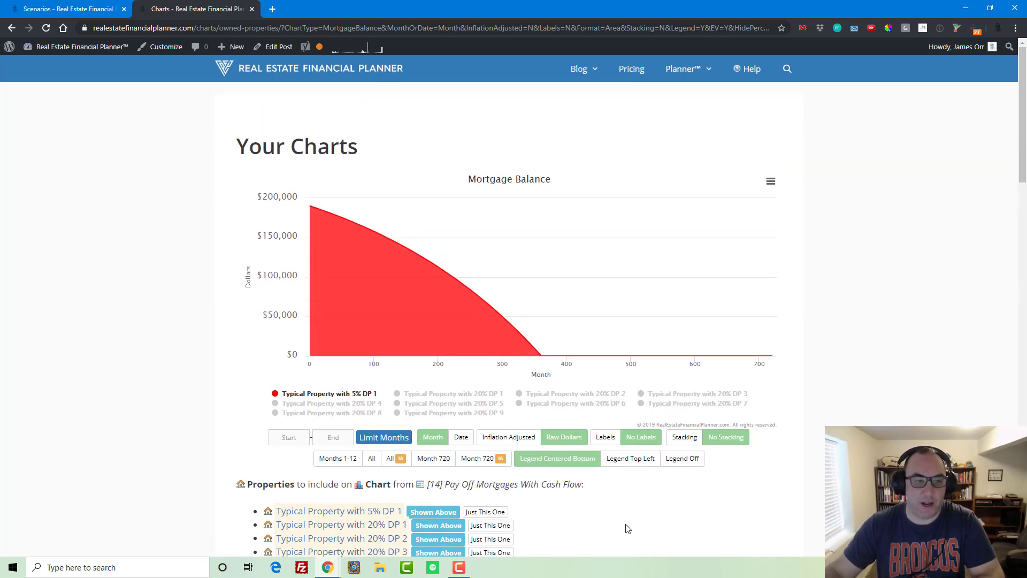
mouse_move(342, 229)
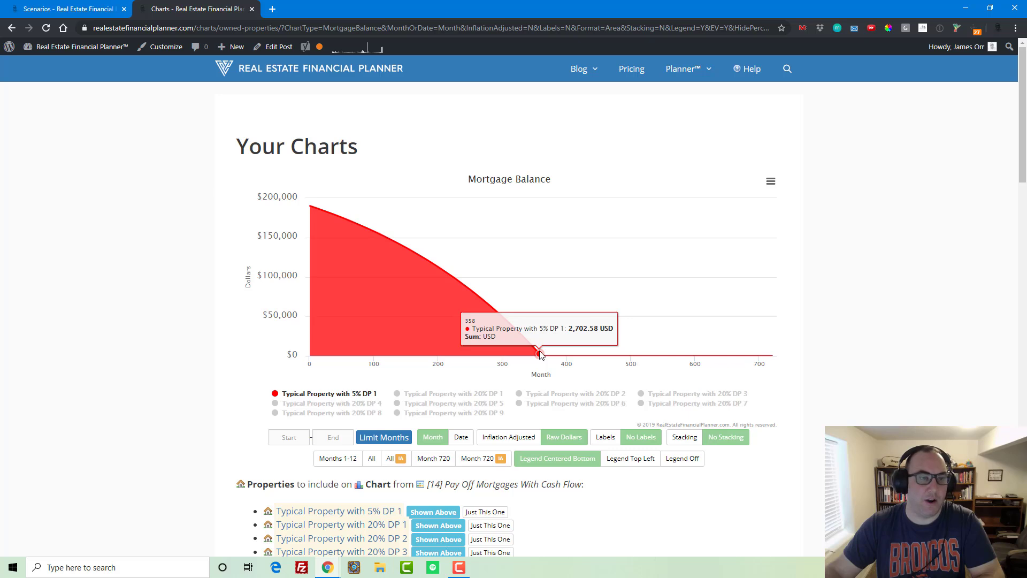
- Hide Typical Property with 5% DP 1 and show the mortgage balances of Typical Property with 20% DP 1, 2 and 3 one at a time
left_click(346, 396)
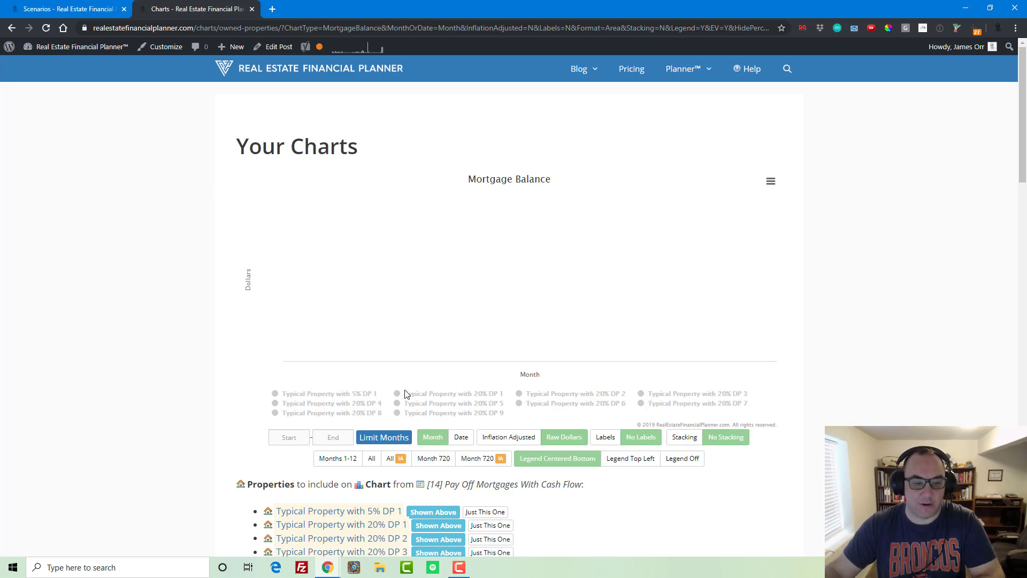
left_click(422, 394)
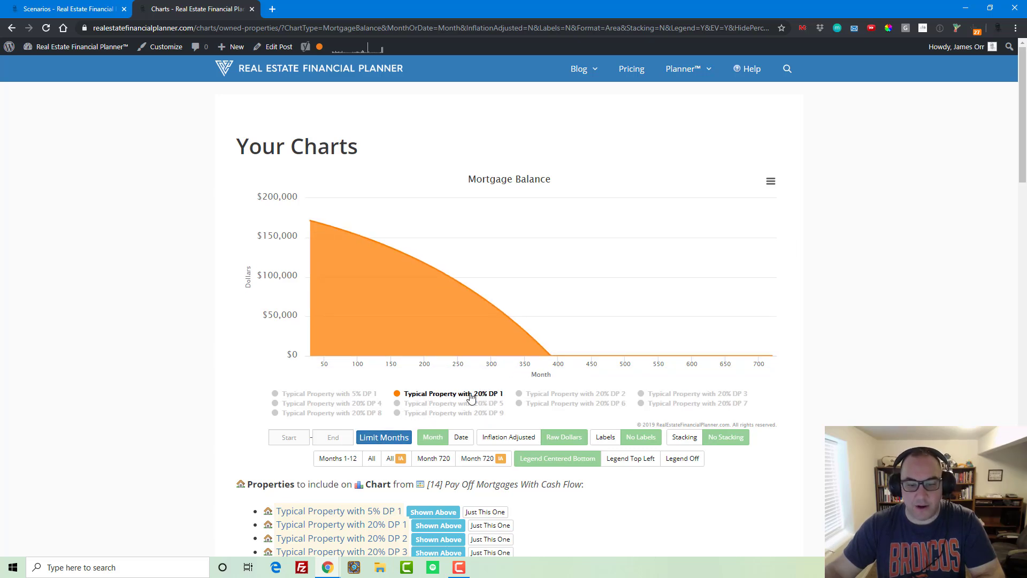
left_click(471, 396)
left_click(546, 396)
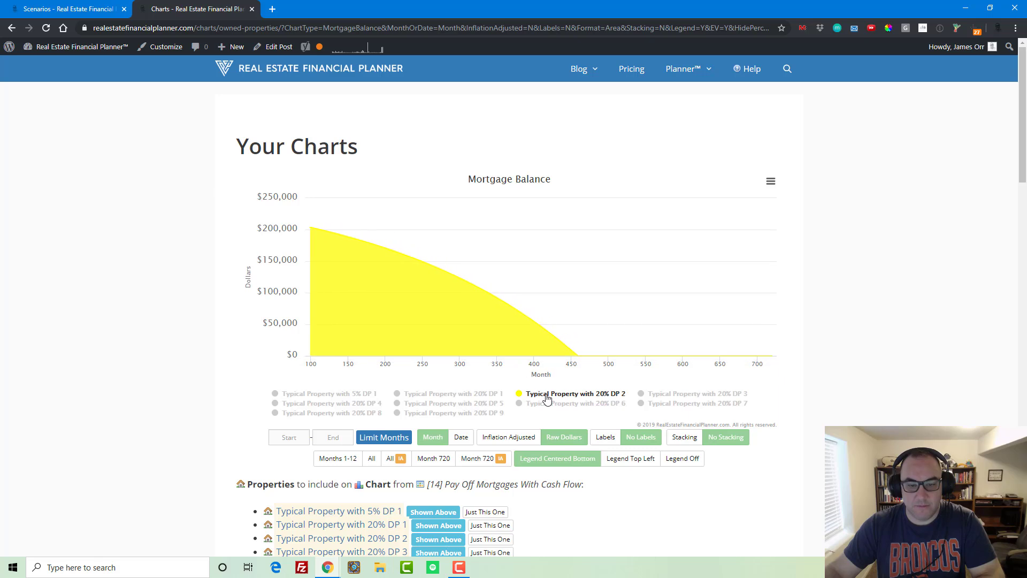
left_click(547, 396)
left_click(678, 394)
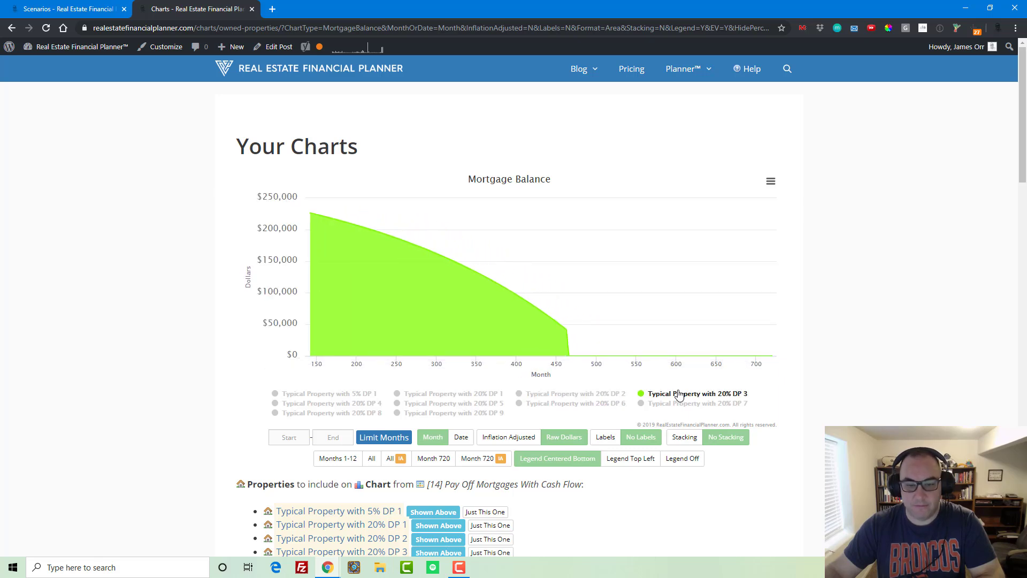
- Compare the mortgage balances of Typical Property with 20% DP 1 and 20% DP 3, then add 20% DP 9 to the chart
mouse_move(562, 326)
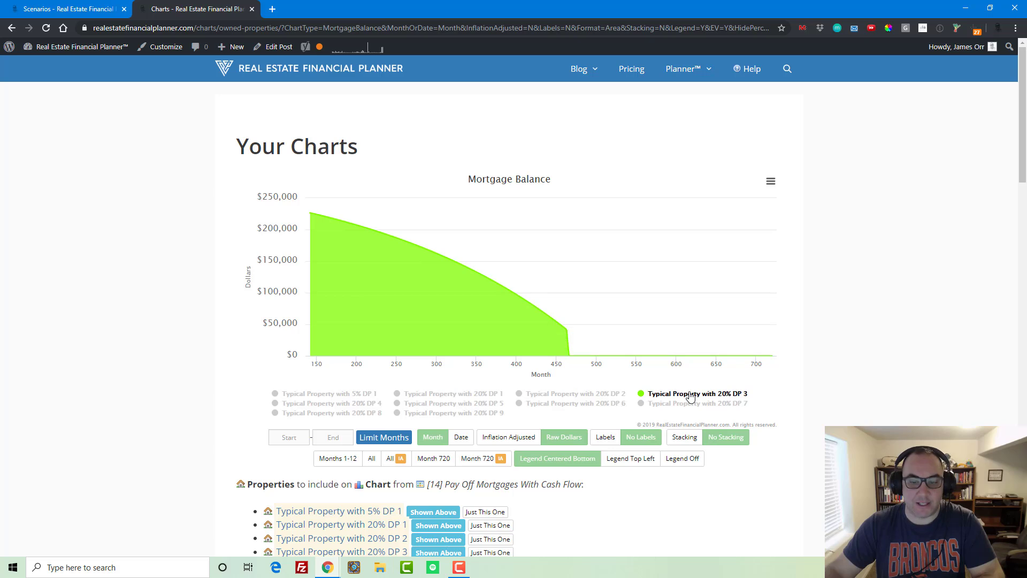
left_click(463, 394)
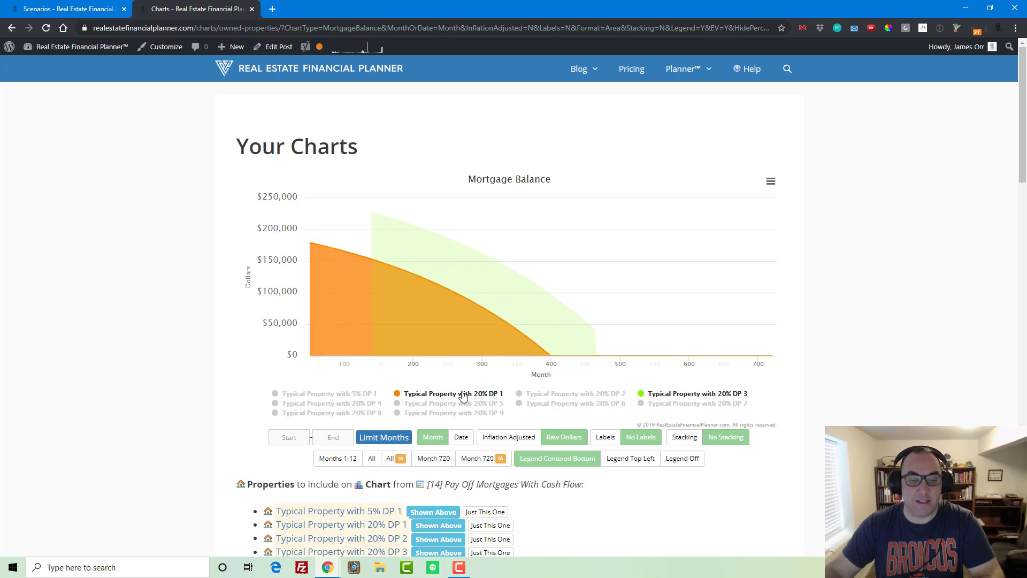
left_click(695, 393)
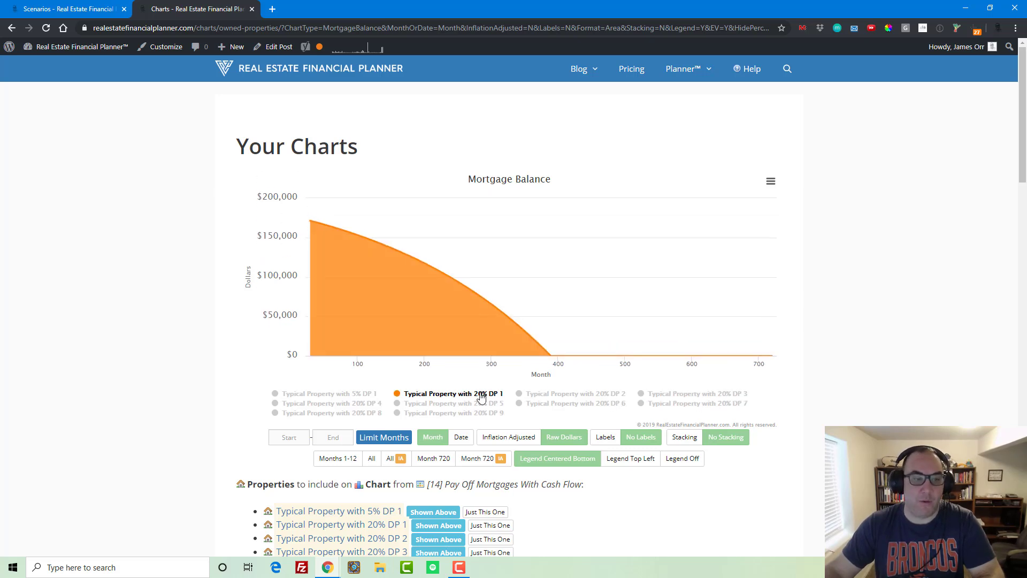
left_click(717, 398)
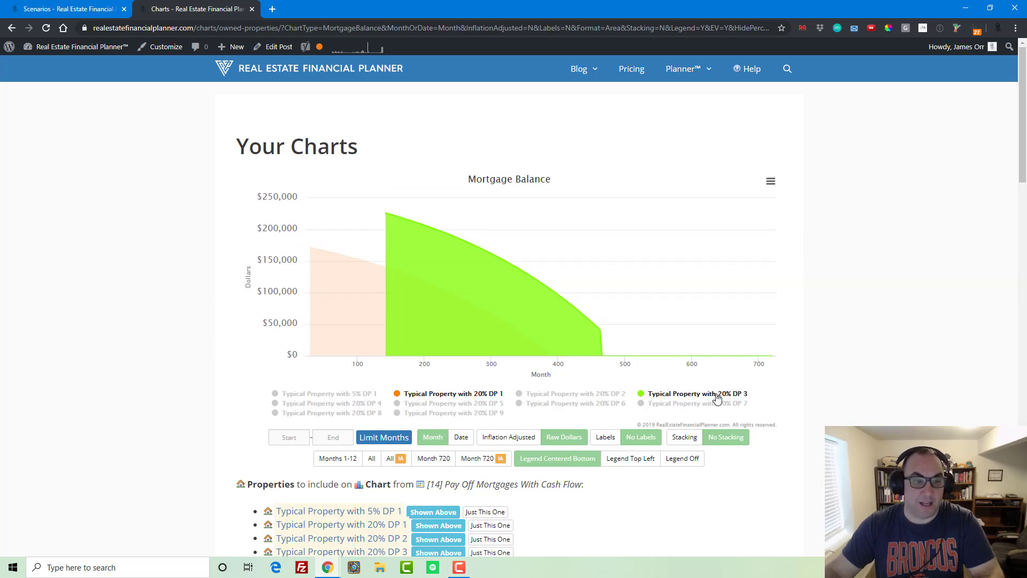
mouse_move(600, 329)
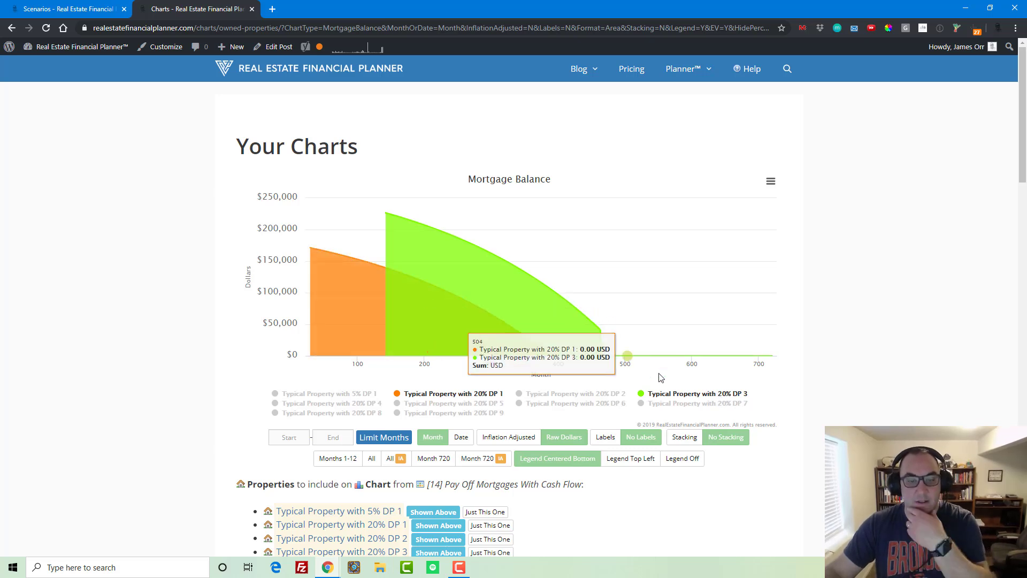
left_click(442, 414)
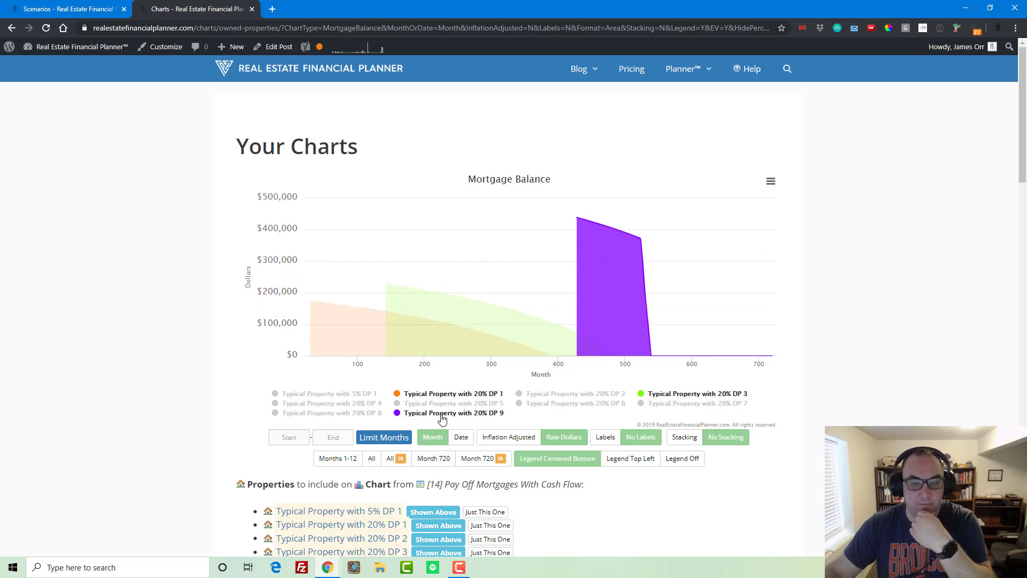
- Open the Pay Off Mortgages With Cash Flow scenario and look through its list of rules
left_click(80, 9)
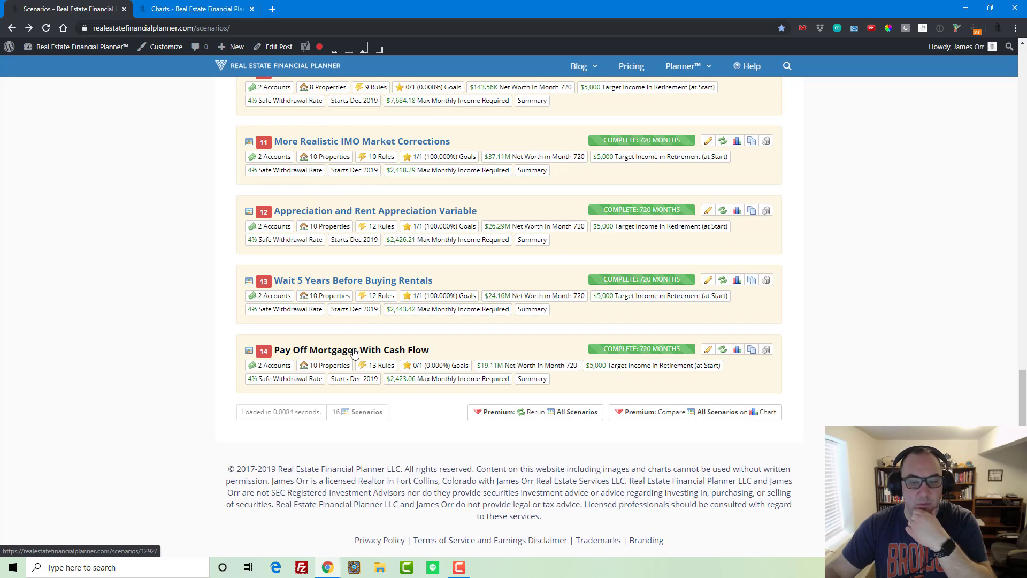
left_click(354, 350)
scroll(256, 391, "down", 20)
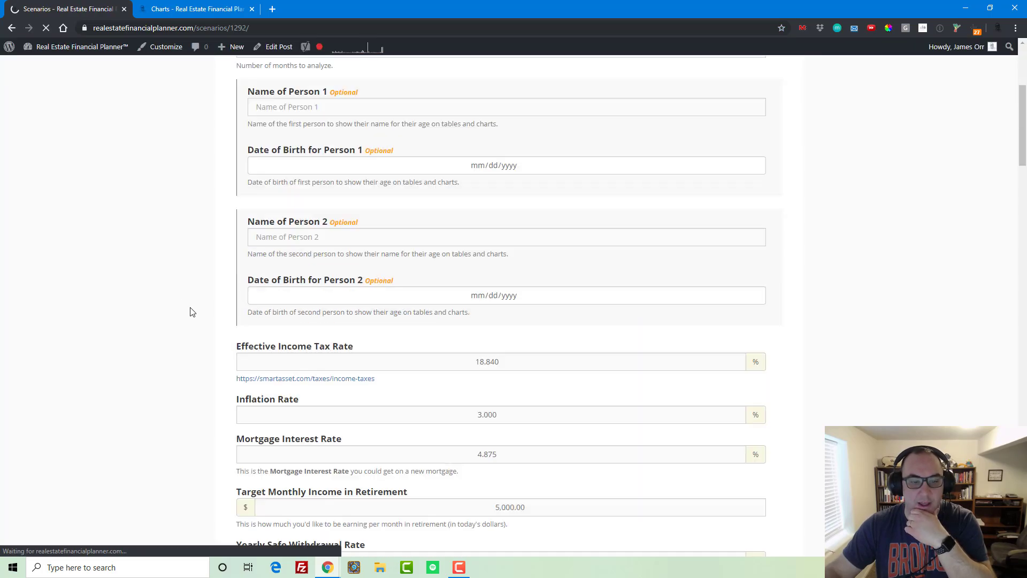
scroll(256, 395, "up", 10)
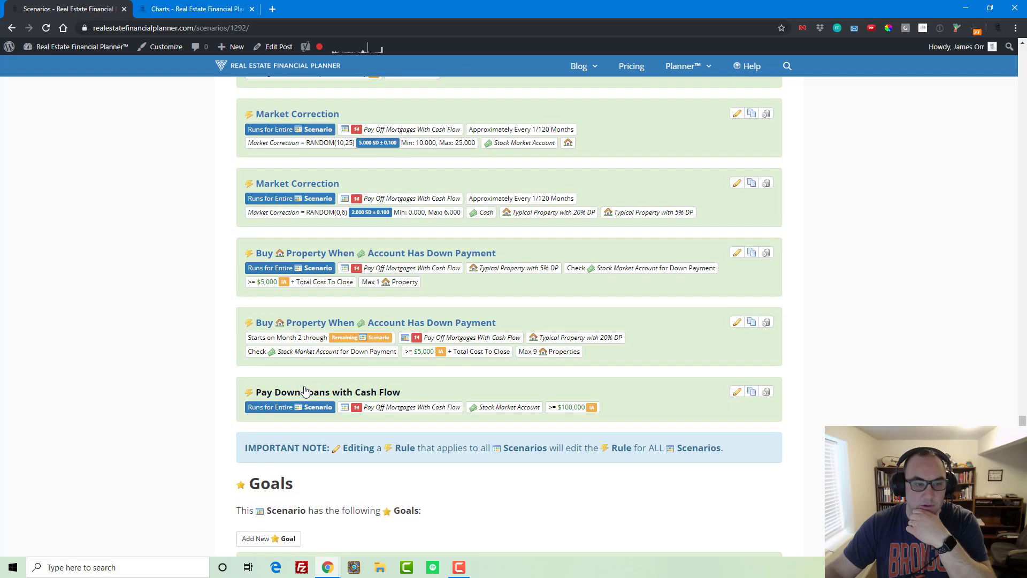
scroll(323, 293, "up", 7)
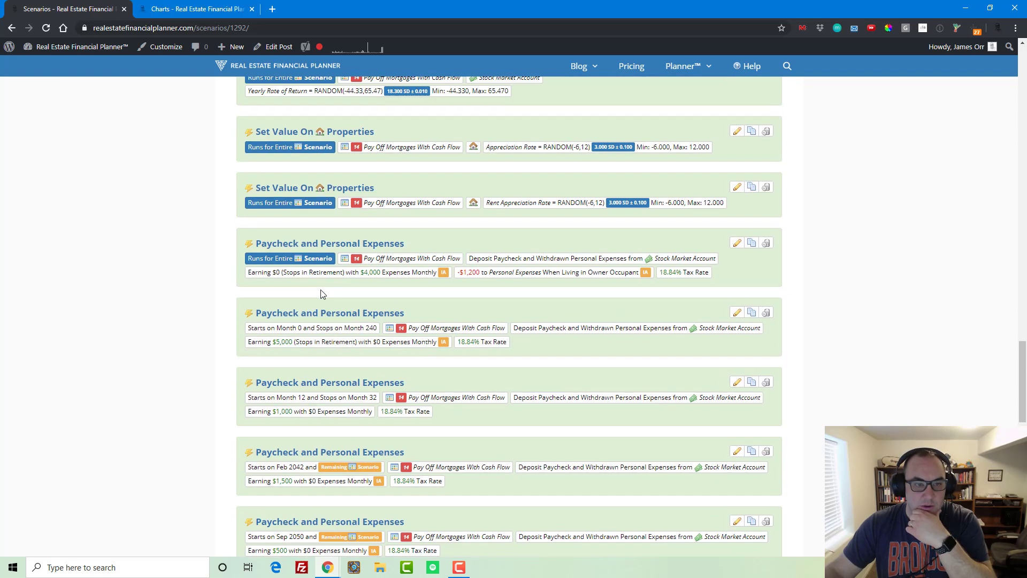
scroll(317, 295, "down", 12)
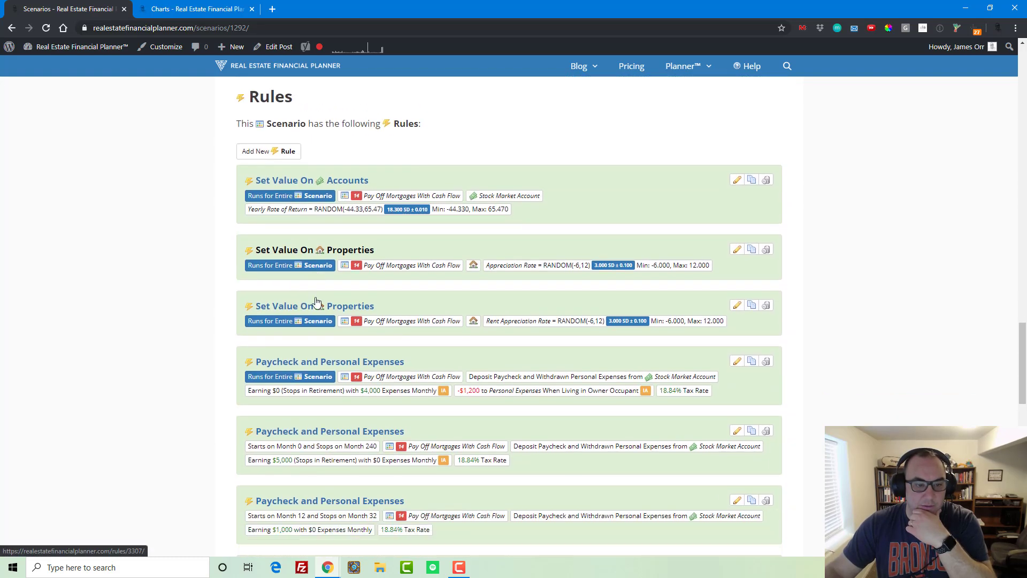
scroll(333, 369, "down", 2)
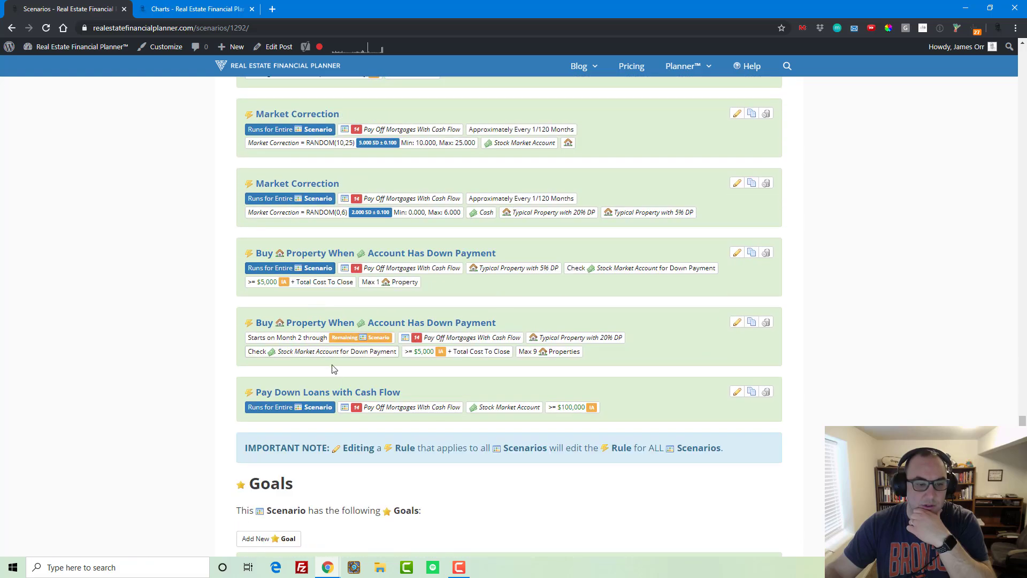
- Open the Pay Down Loans with Cash Flow rule, check its available property payoff orders, and return to the scenario
left_click(333, 396)
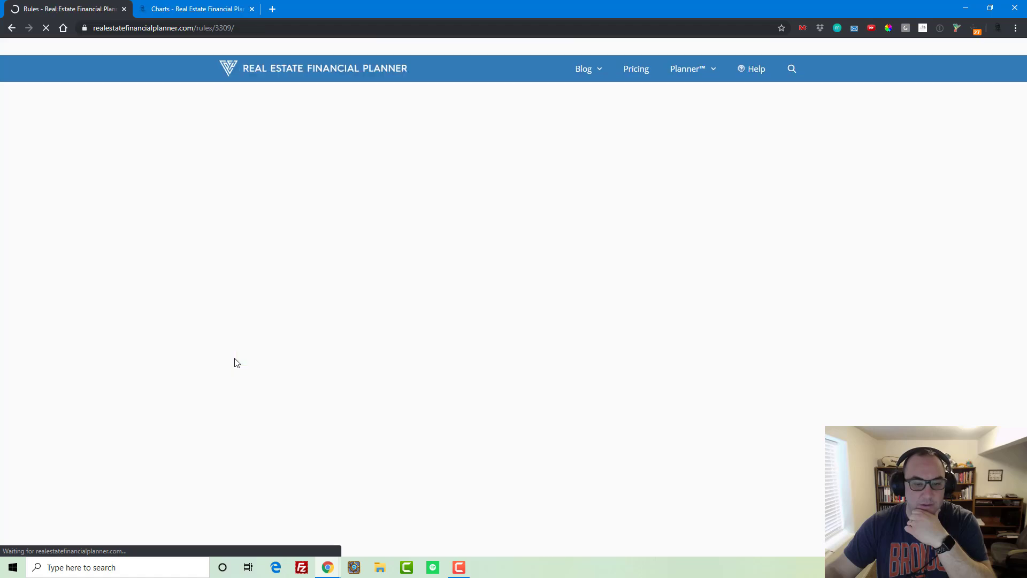
scroll(203, 357, "down", 2)
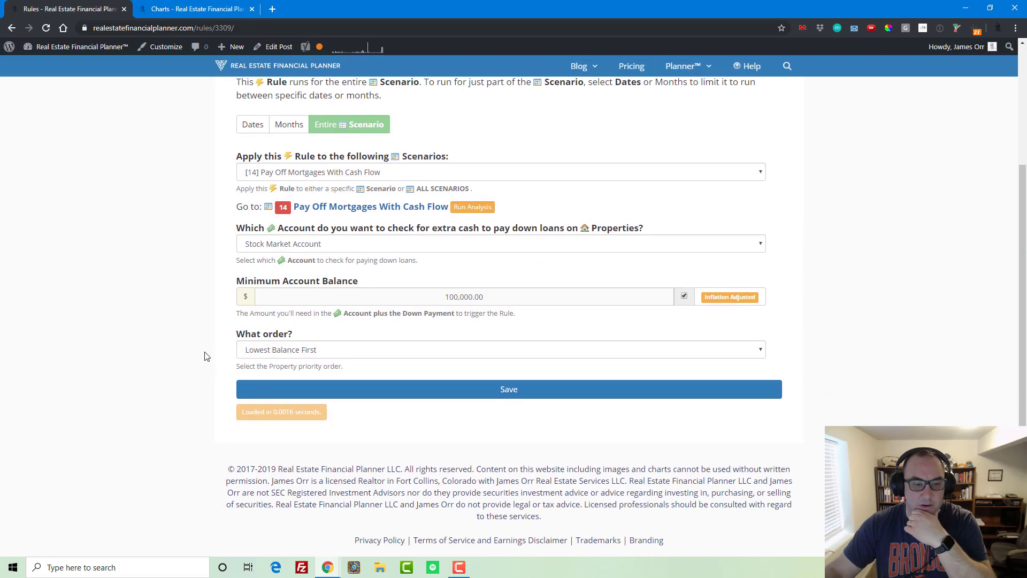
left_click(308, 350)
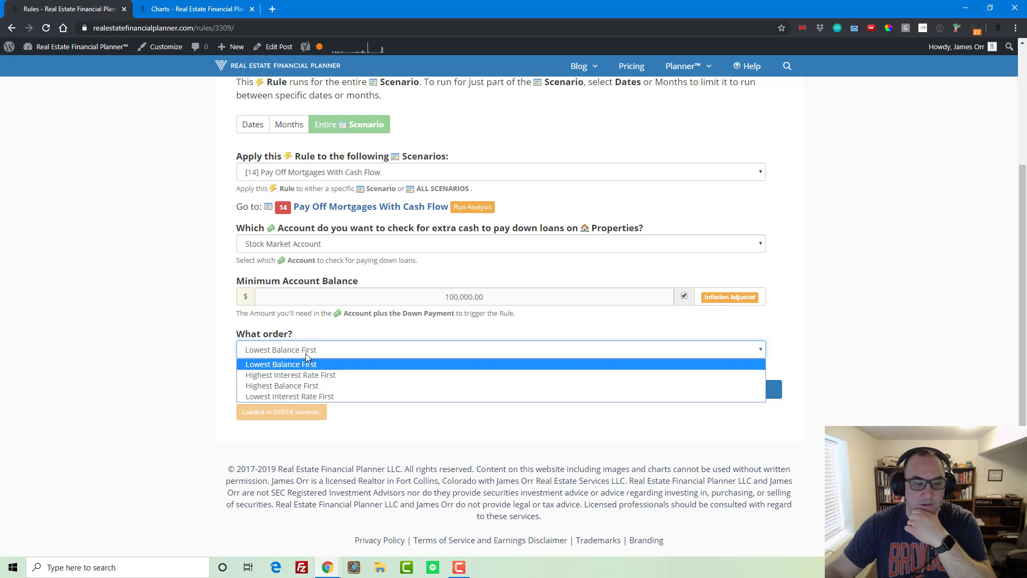
left_click(105, 306)
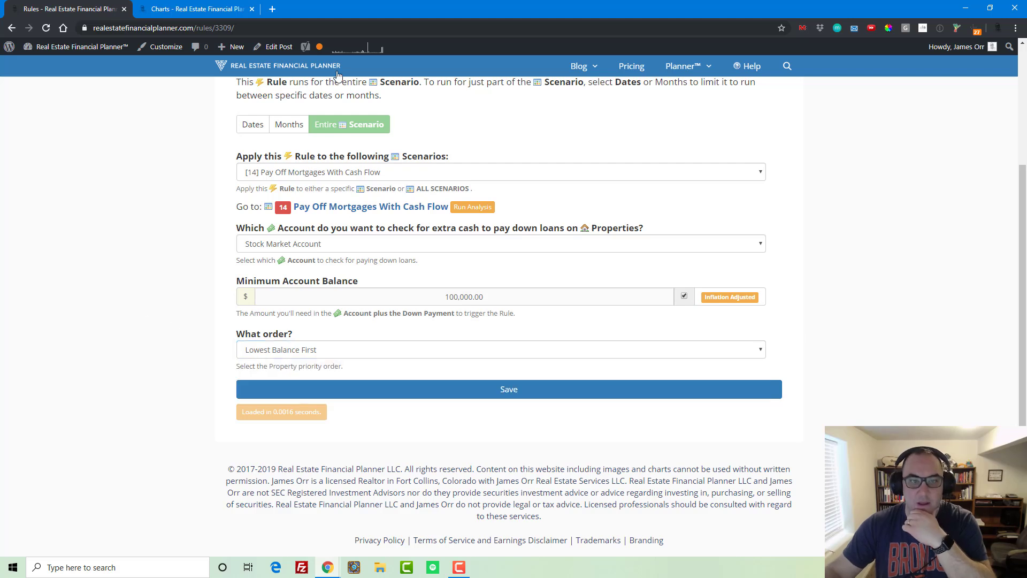
left_click(11, 29)
- Reload the Mortgage Balance chart to restore every owned property's series
left_click(194, 9)
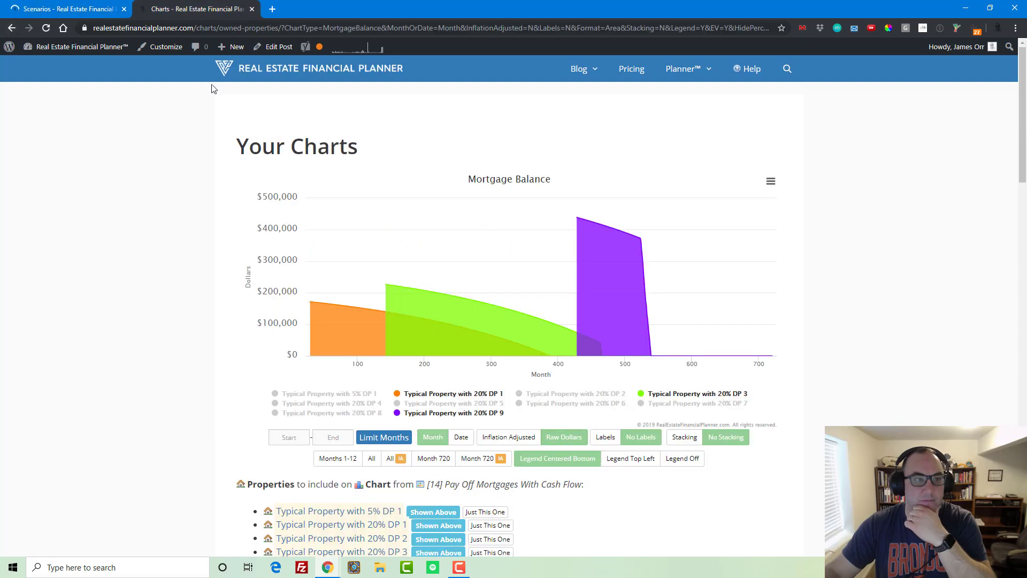
left_click(47, 30)
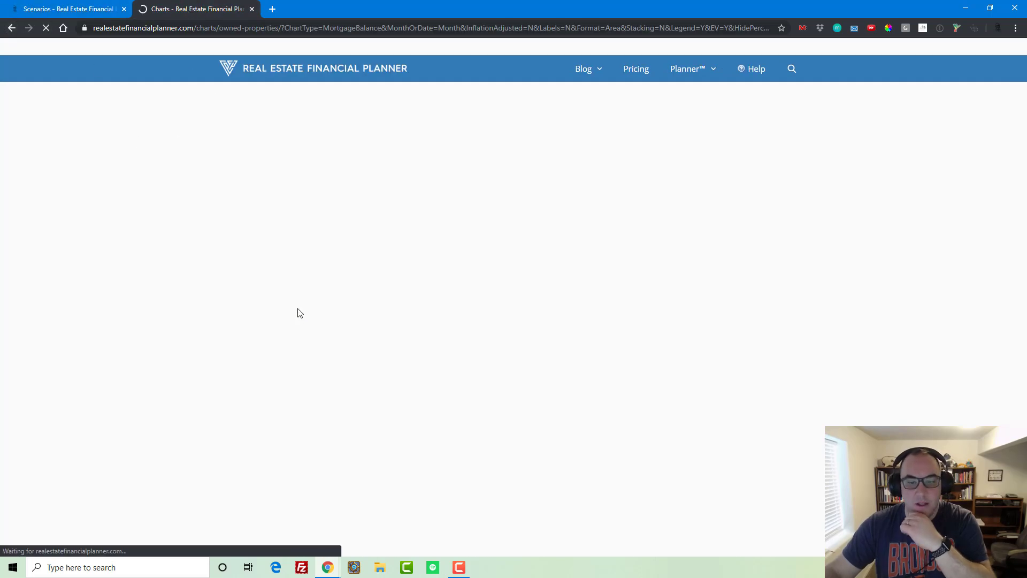
scroll(502, 388, "down", 3)
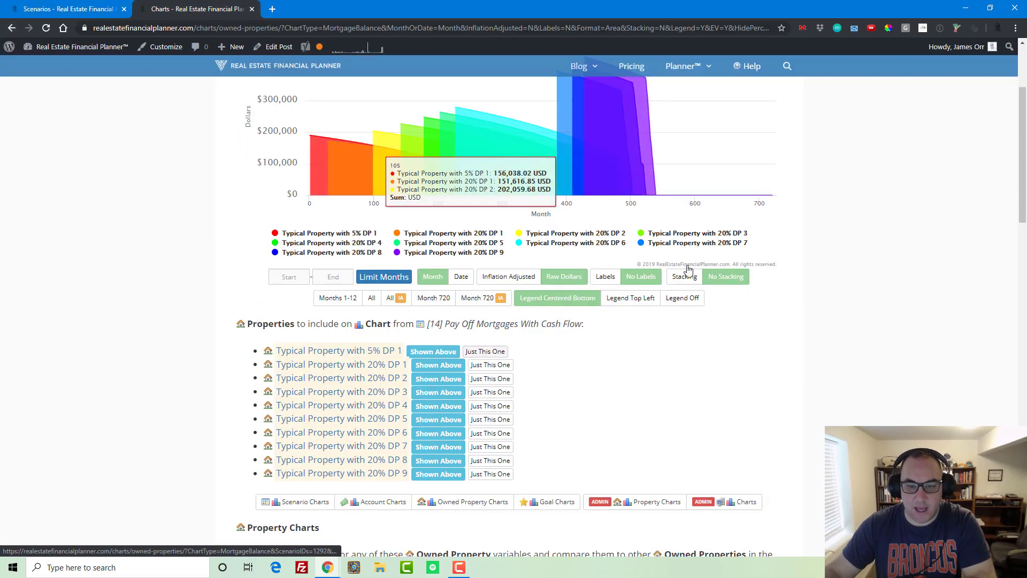
scroll(640, 273, "up", 2)
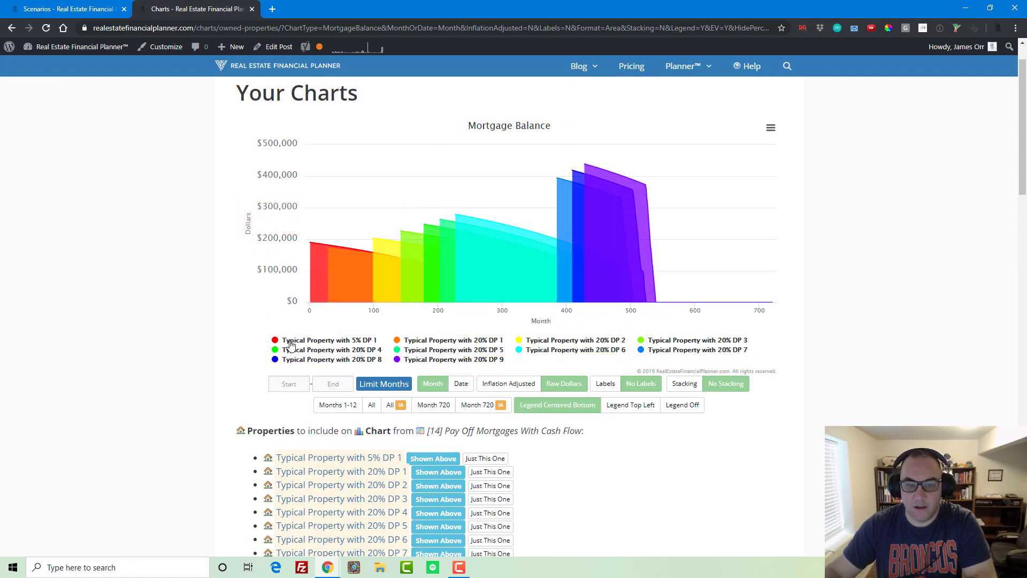
- Hide all nine 20% DP properties, from DP 9 back to DP 1, leaving only Typical Property with 5% DP 1
left_click(454, 360)
left_click(352, 360)
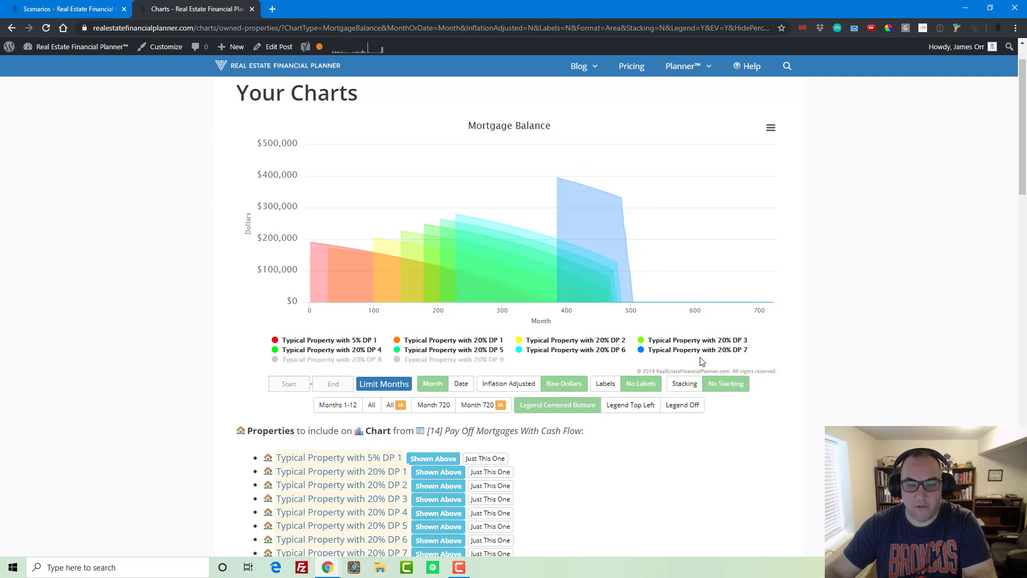
left_click(701, 351)
left_click(593, 351)
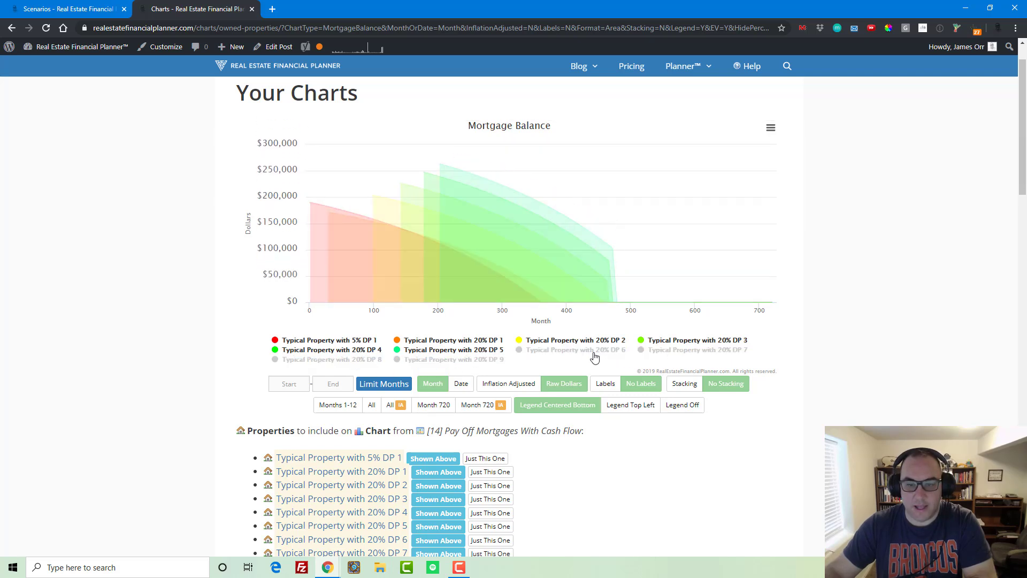
left_click(453, 351)
left_click(363, 352)
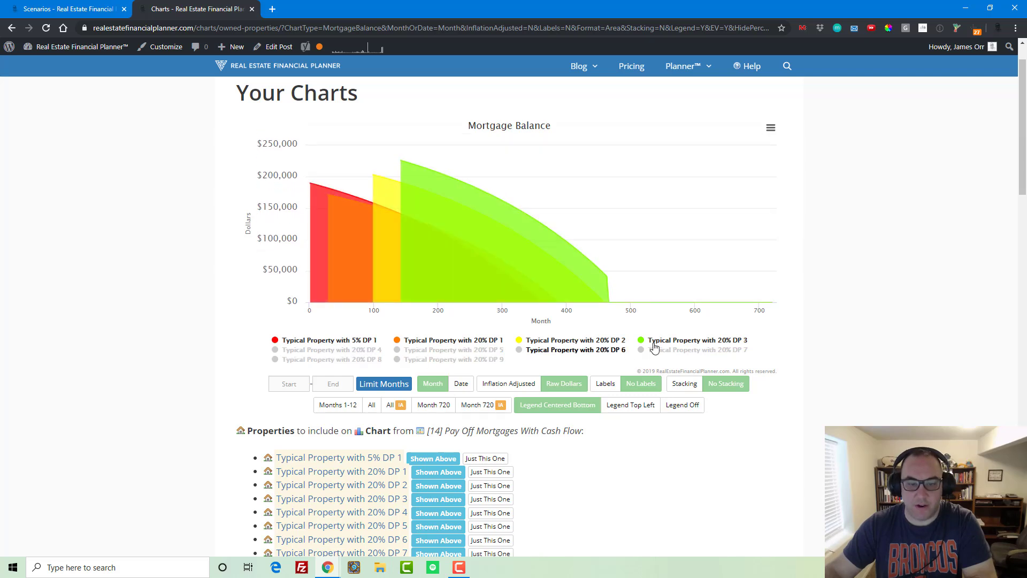
left_click(660, 341)
left_click(588, 341)
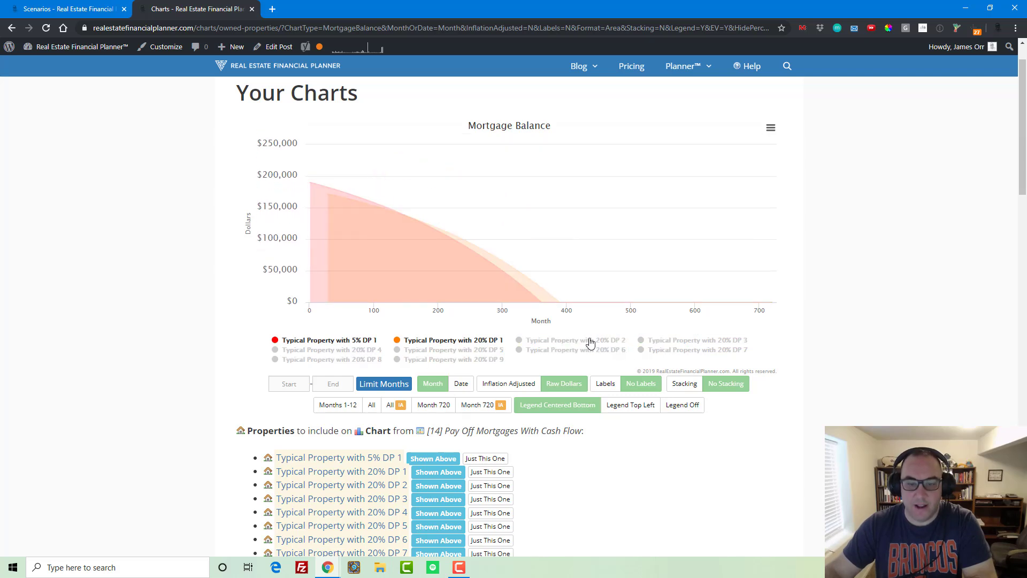
left_click(485, 341)
- Show Typical Property with 20% DP 1 and 2 again and inspect their balances beside the 5% DP property
left_click(464, 351)
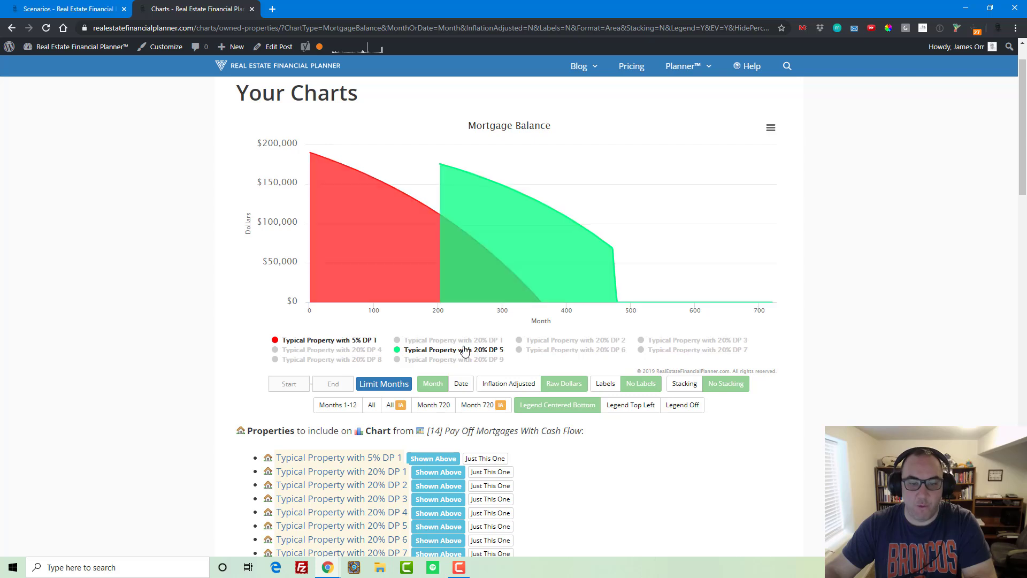
left_click(453, 341)
left_click(463, 350)
left_click(576, 340)
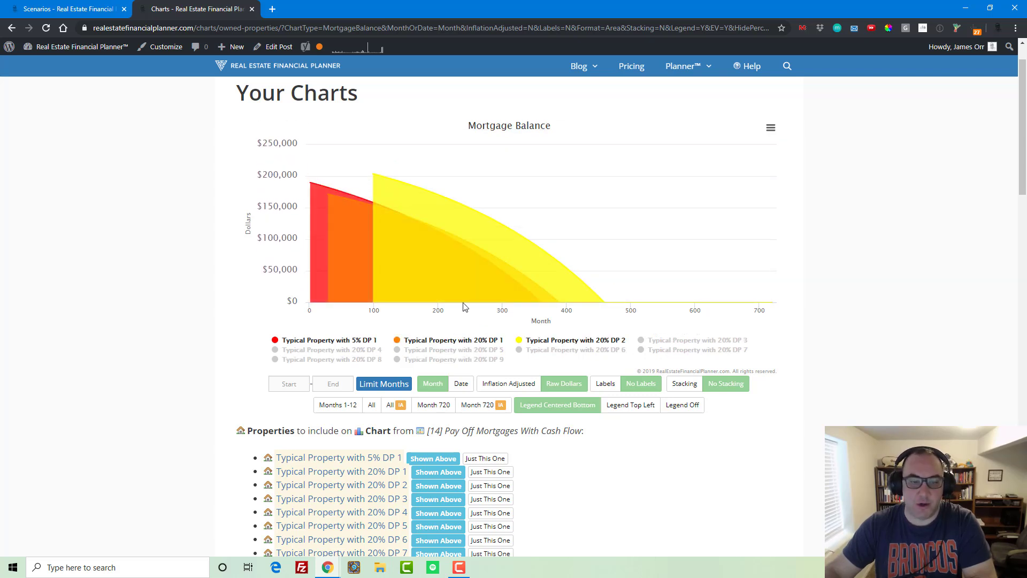
mouse_move(469, 306)
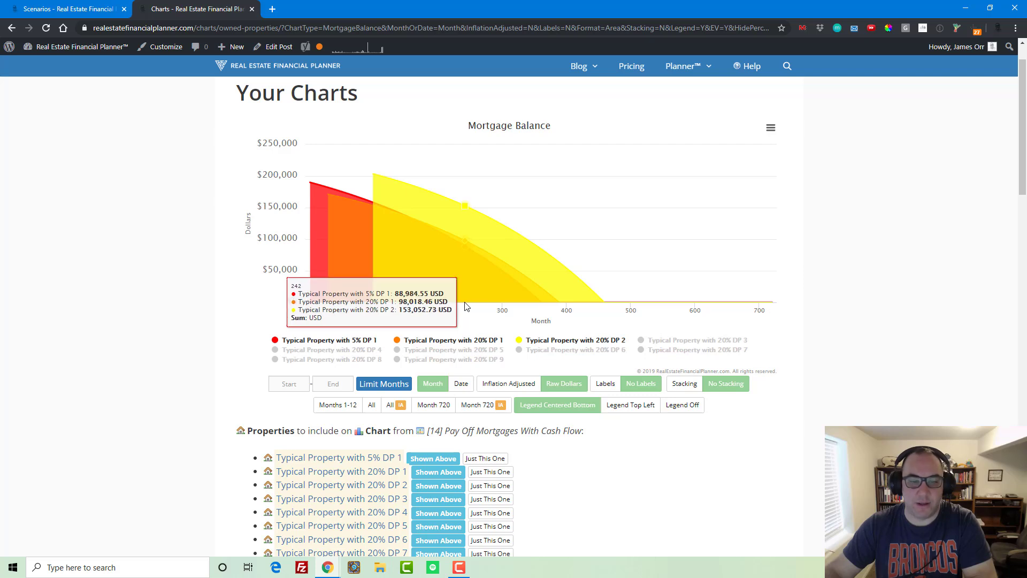
- Show the remaining 20% DP properties, DP 3 through DP 9, on the Mortgage Balance chart again
left_click(663, 341)
left_click(663, 349)
left_click(575, 350)
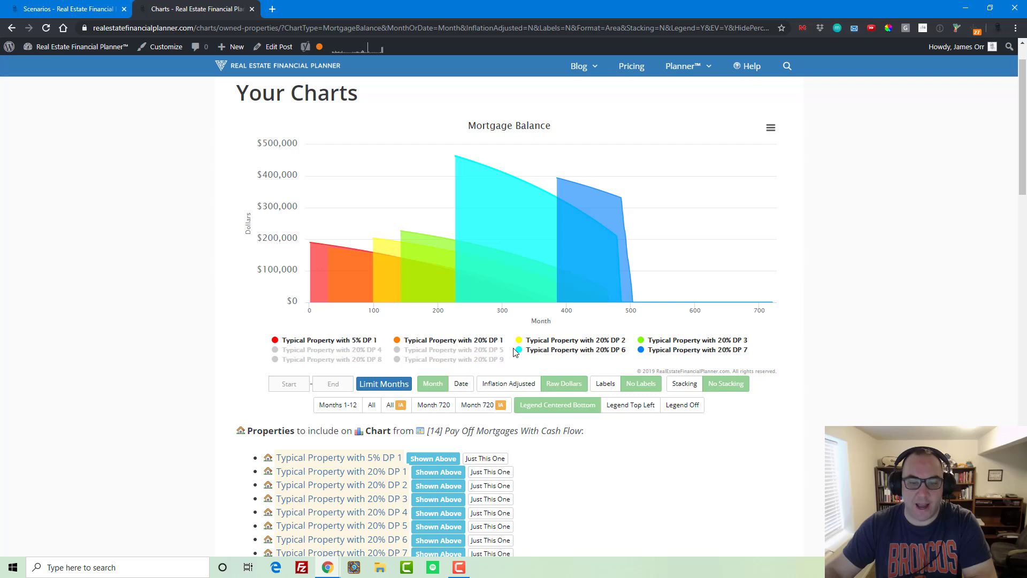
left_click(476, 351)
left_click(328, 351)
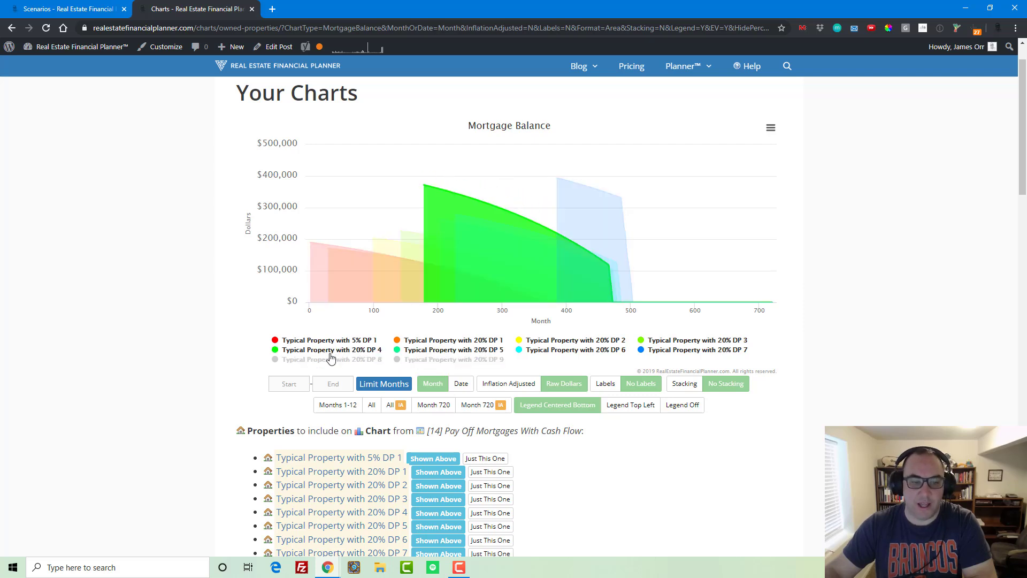
left_click(327, 360)
left_click(458, 360)
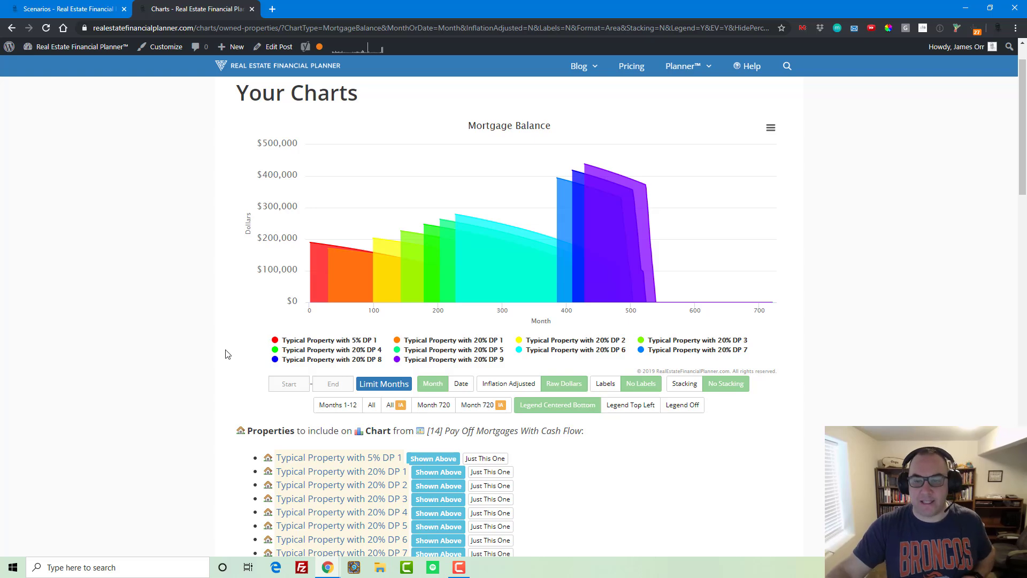
- Display the Mortgage Payment chart for the scenario's owned properties and look it over
scroll(191, 350, "down", 15)
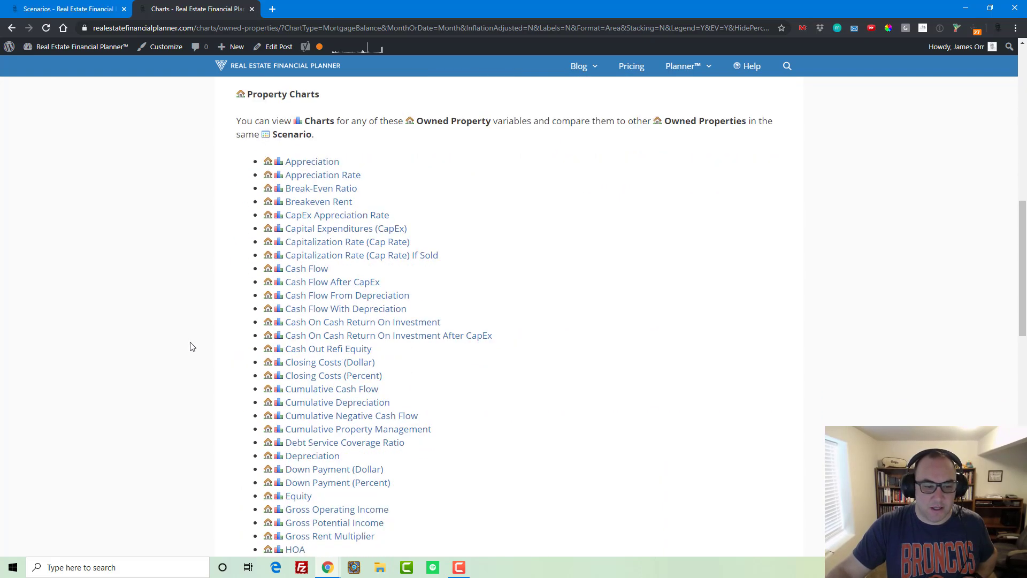
scroll(191, 350, "down", 1)
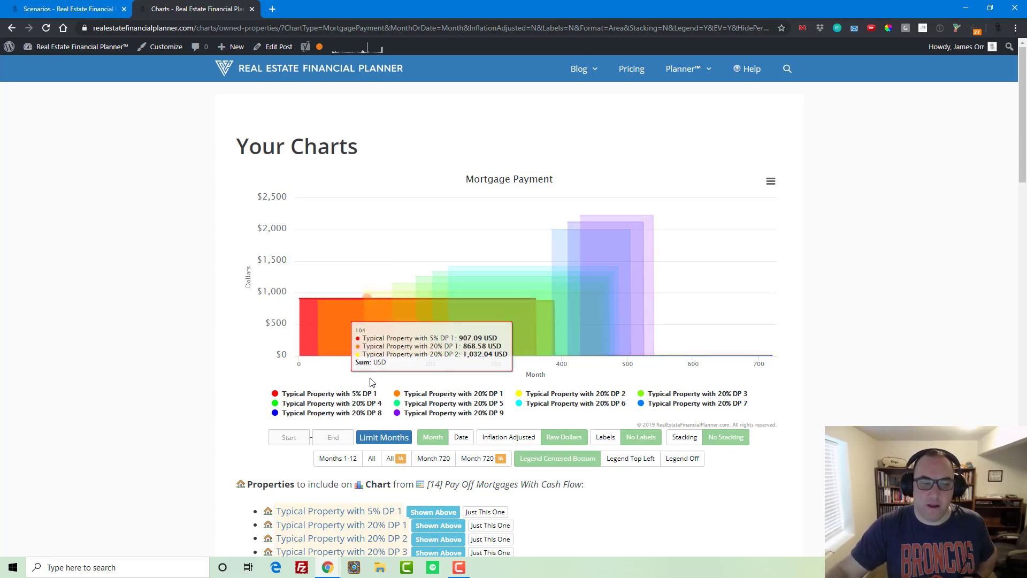
scroll(334, 455, "down", 10)
scroll(331, 455, "up", 10)
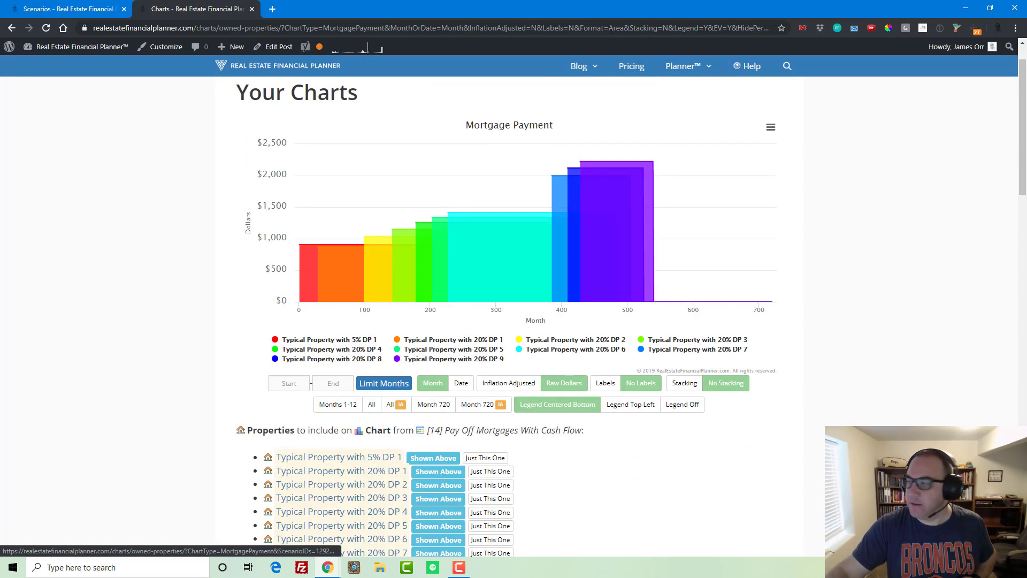
- Return to the scenario page and review its Pay Down Loans with Cash Flow rule and goals
left_click(80, 9)
scroll(401, 227, "down", 4)
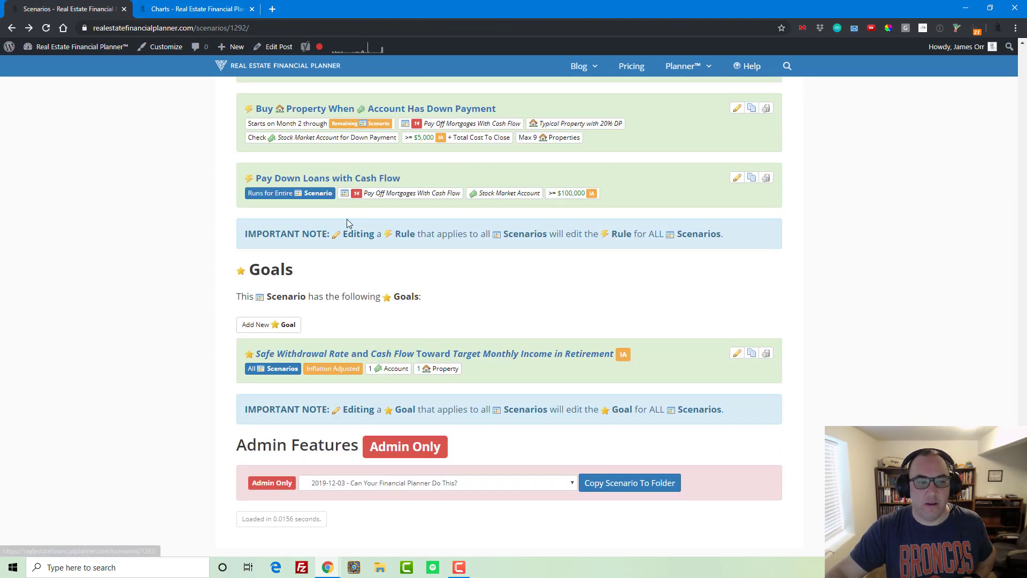
scroll(348, 224, "up", 2)
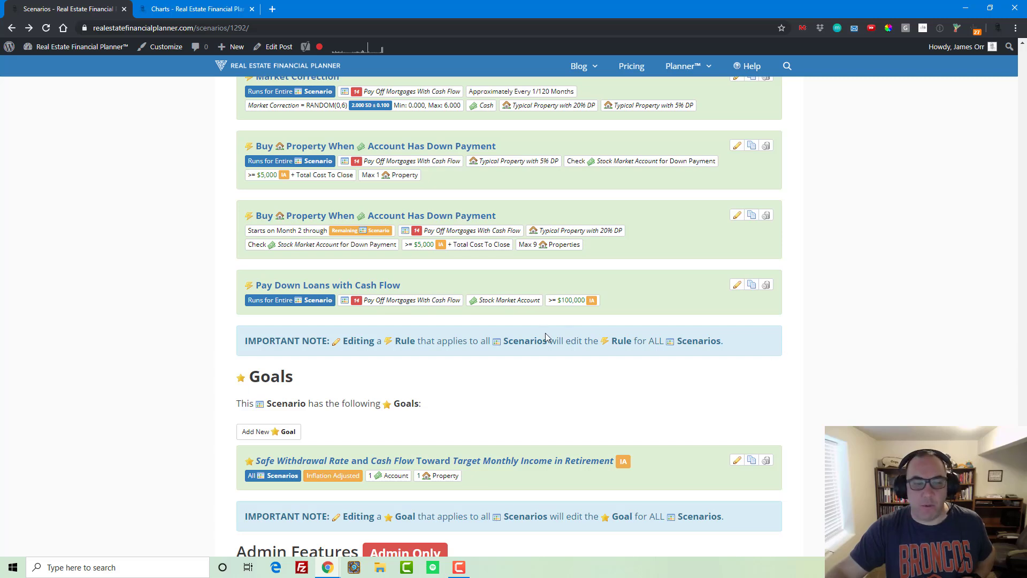
- Go back to the scenarios list and duplicate the Pay Off Mortgages With Cash Flow scenario
scroll(507, 354, "down", 2)
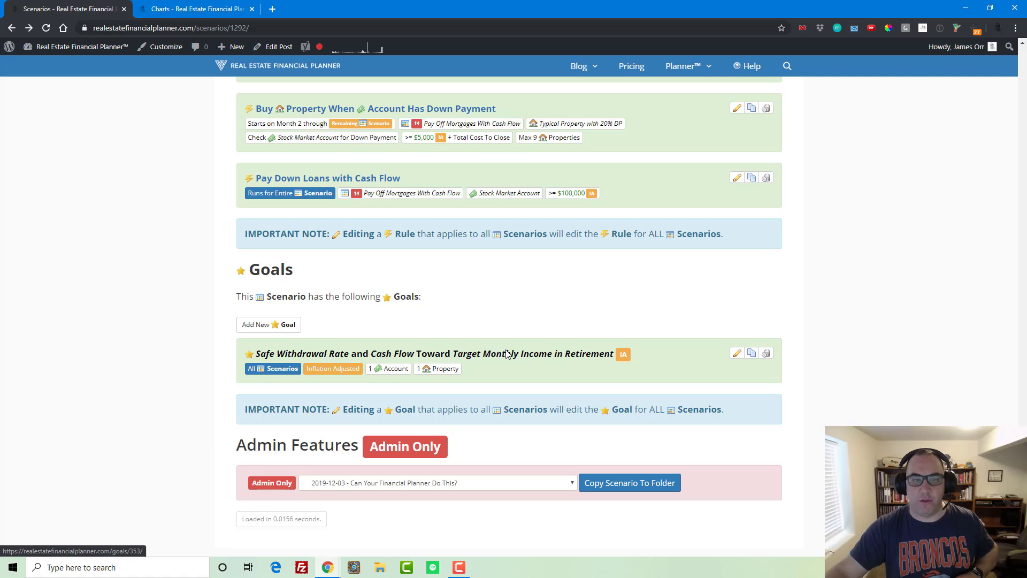
scroll(507, 354, "up", 3)
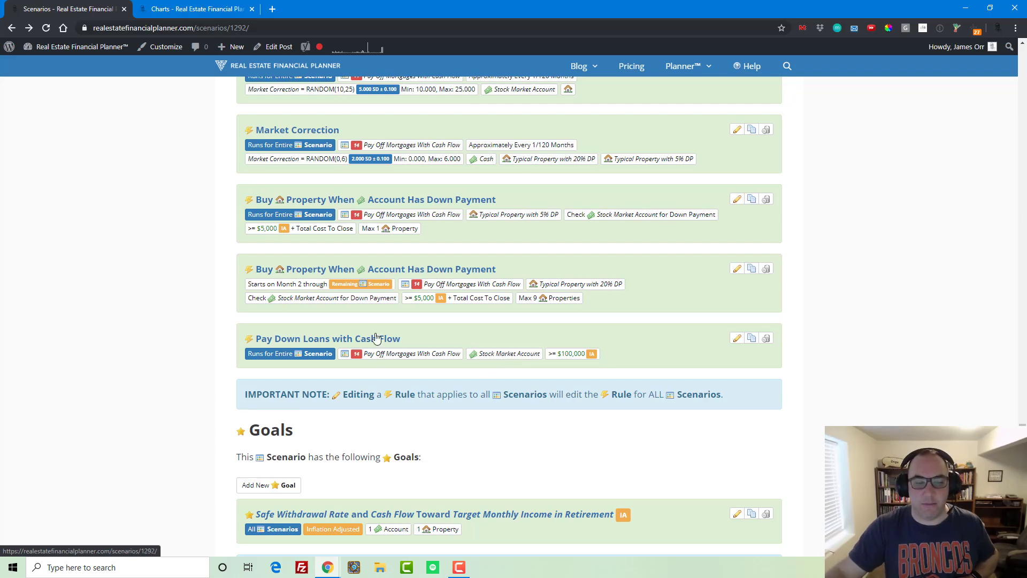
scroll(420, 268, "up", 15)
scroll(672, 72, "up", 6)
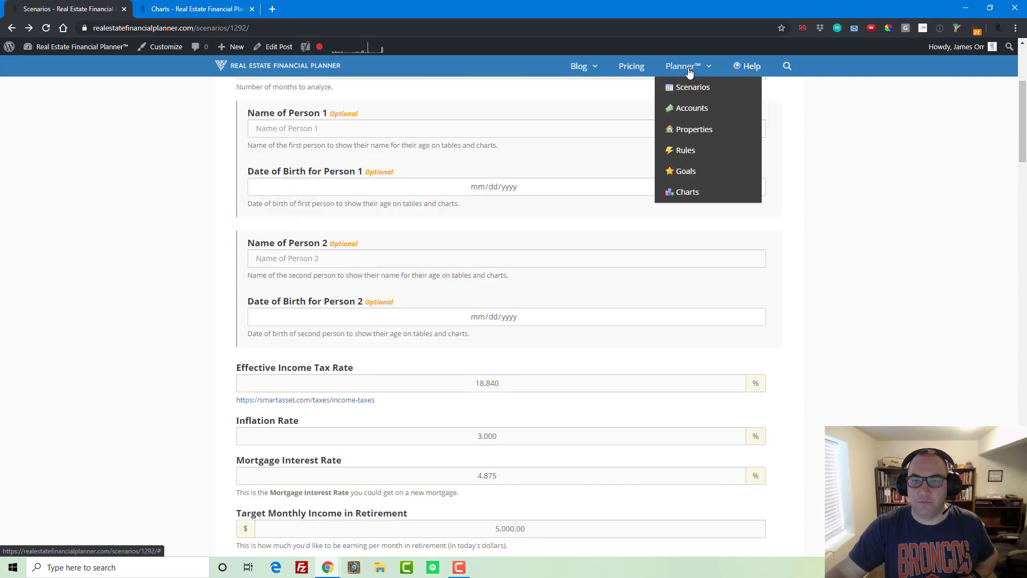
left_click(684, 89)
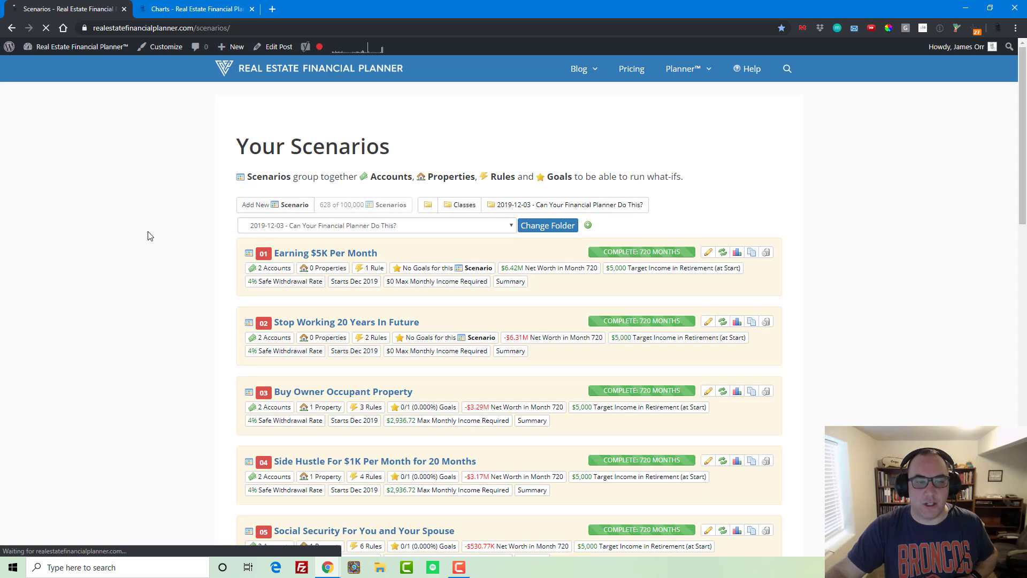
scroll(150, 235, "down", 15)
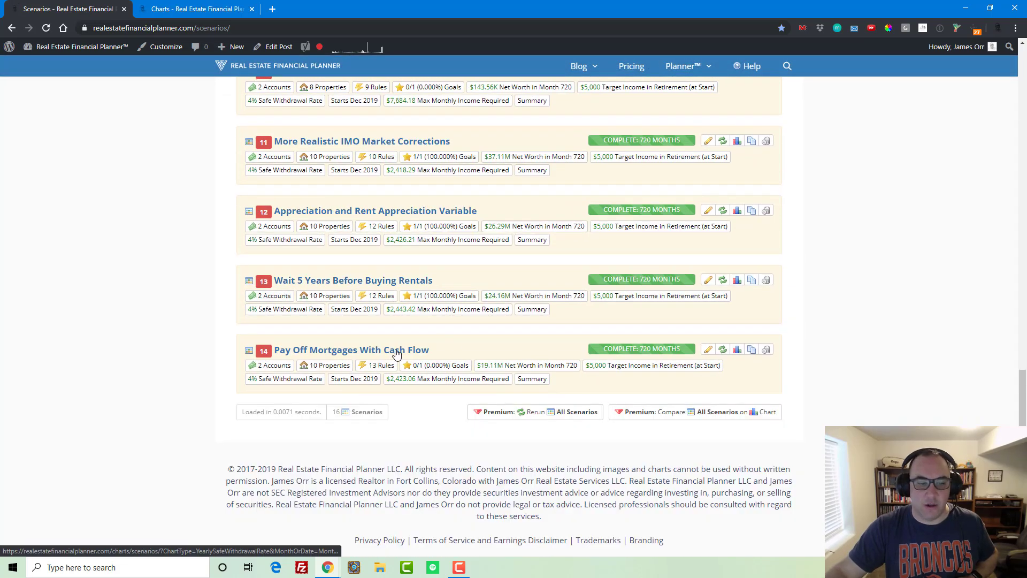
left_click(752, 351)
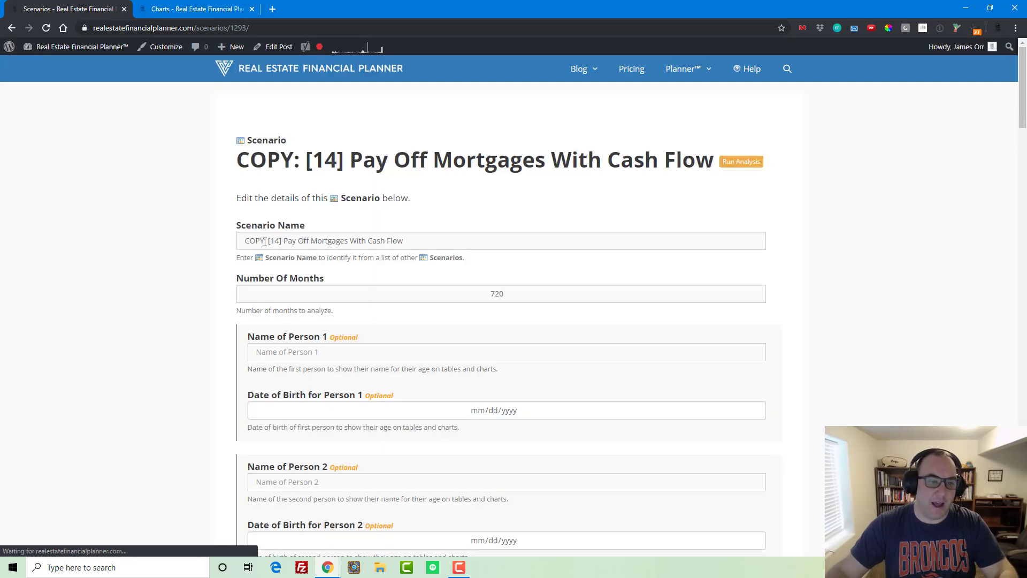
- Rename the copied scenario as "[15] Pay Off Mortgages But Only In Full" and save it
left_click(268, 241)
key("shift+Home")
key("Delete")
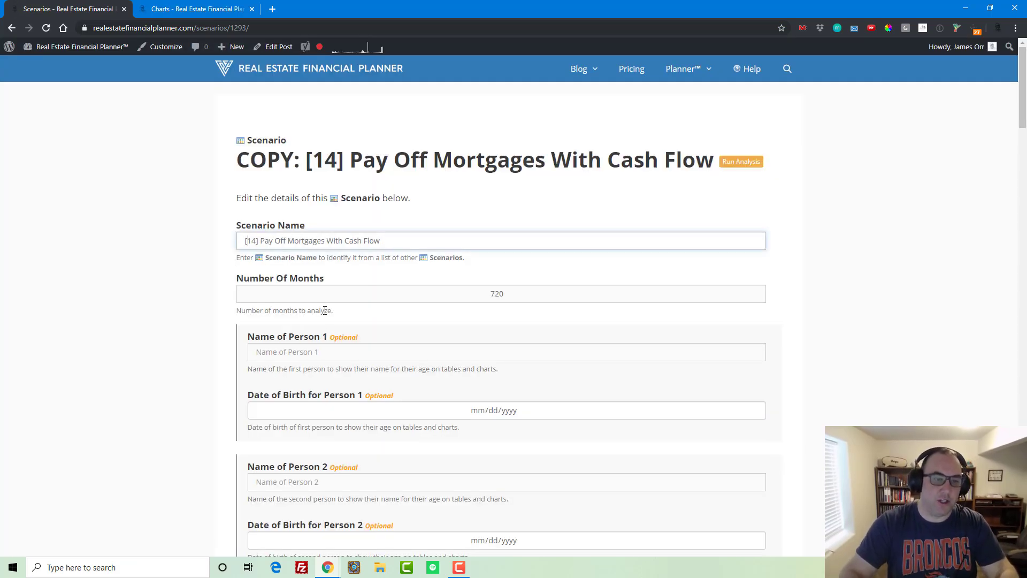
key("ctrl+shift+Left")
key("ctrl+shift+Left")
key("ctrl+shift+Left")
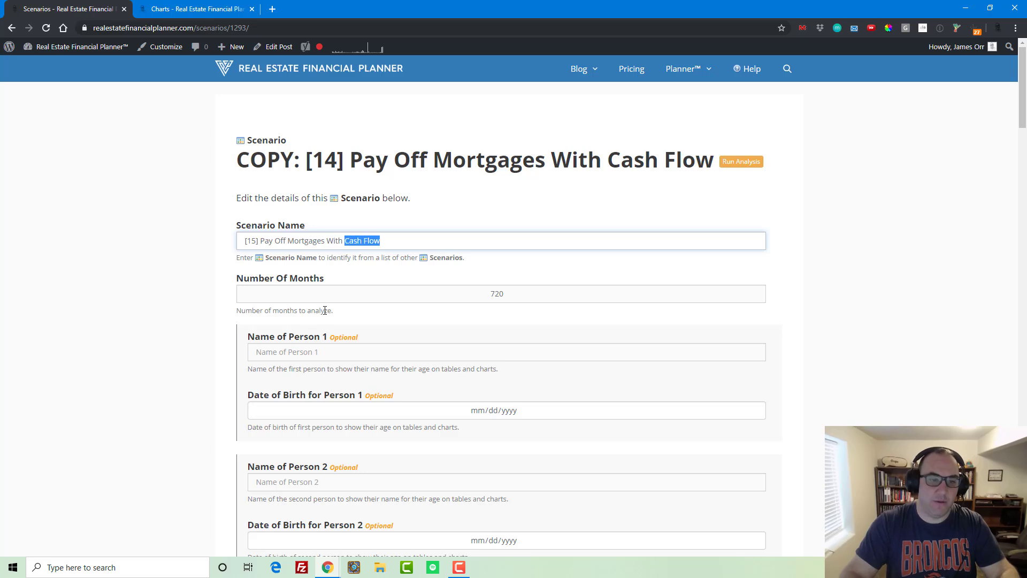
type("But Only In Full")
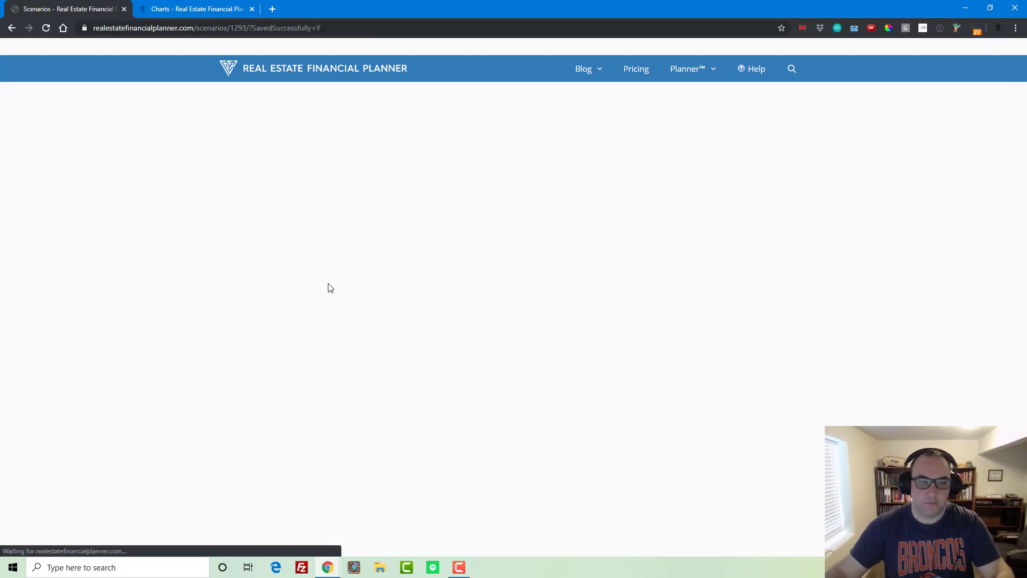
- Delete the Pay Down Loans with Cash Flow rule from scenario 15, close the extra browser pages and refresh the scenario
key("End")
scroll(319, 289, "up", 1)
scroll(318, 288, "up", 5)
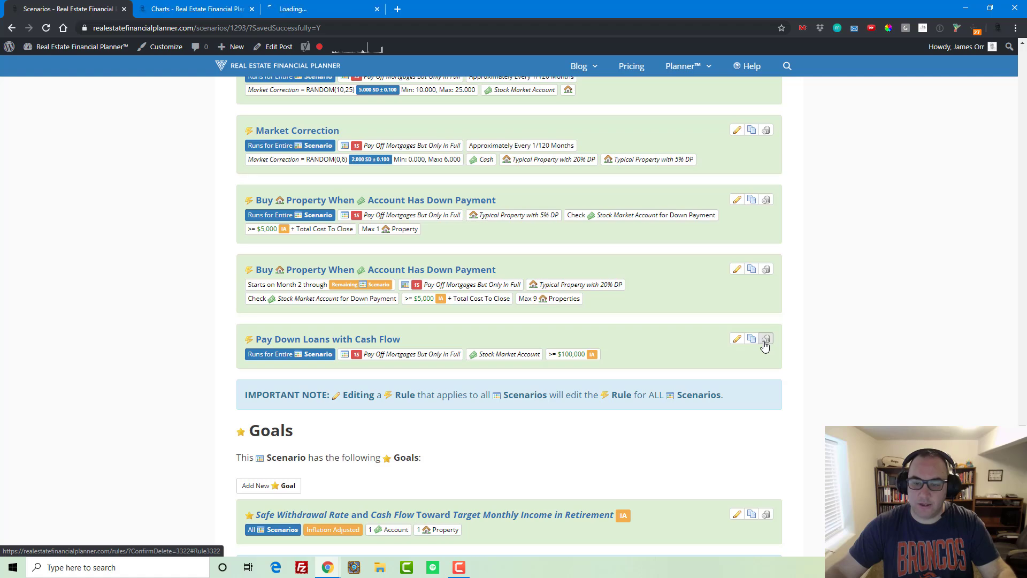
left_click(335, 13)
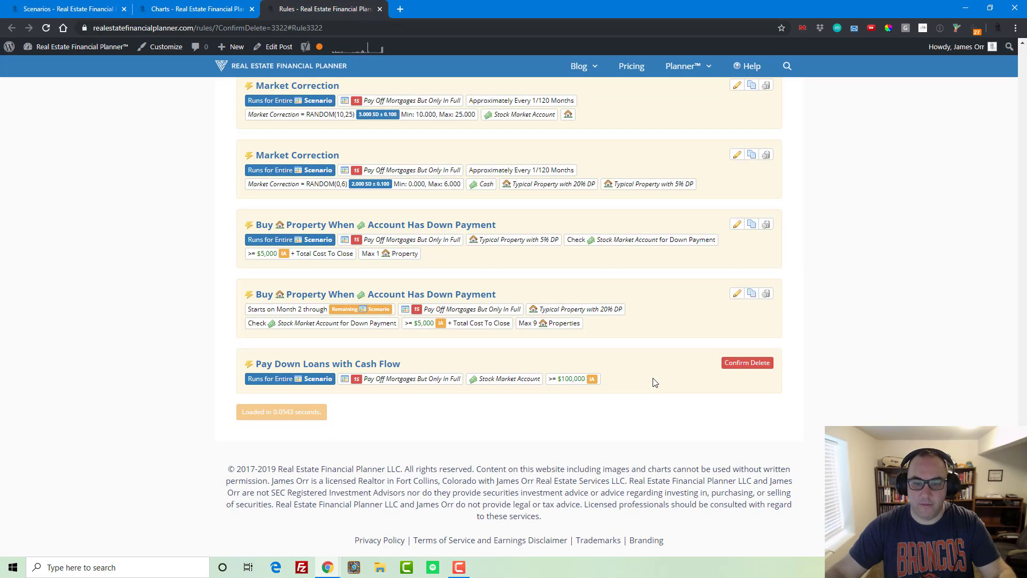
left_click(747, 363)
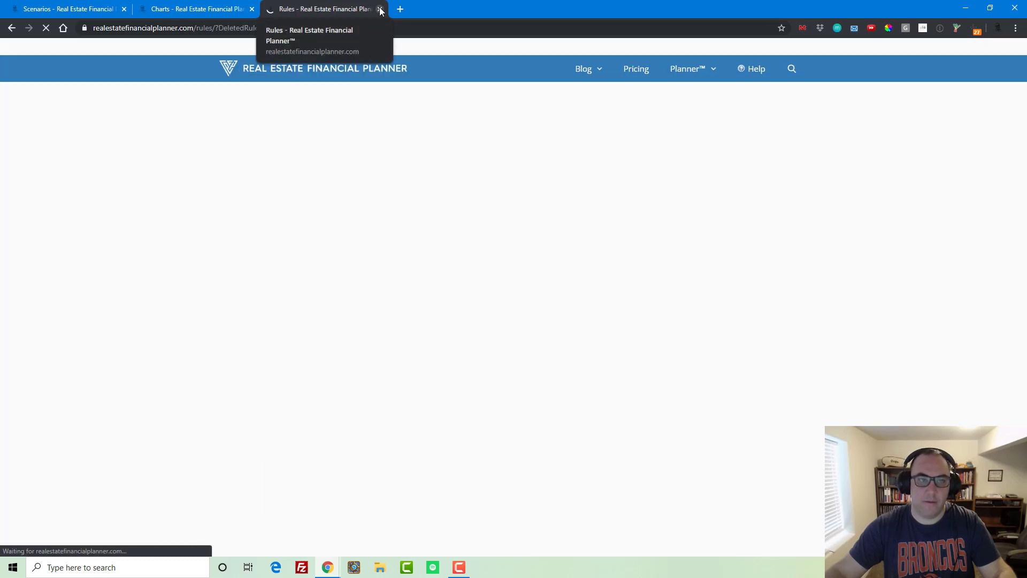
left_click(378, 9)
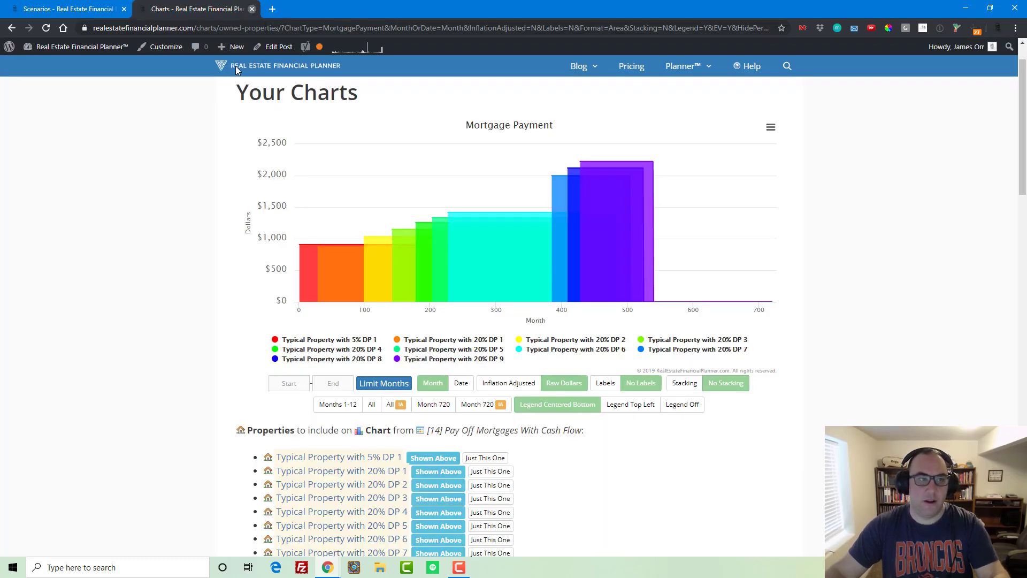
key("ctrl+w")
key("F5")
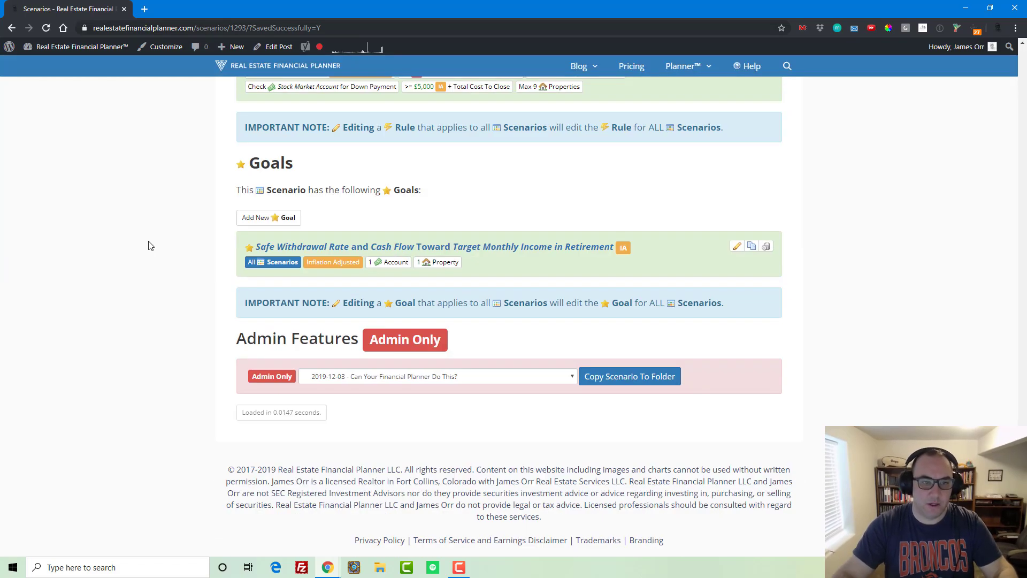
- Add a new Pay Off Mortgage In Full rule from the scenario's Rules section
scroll(151, 246, "up", 20)
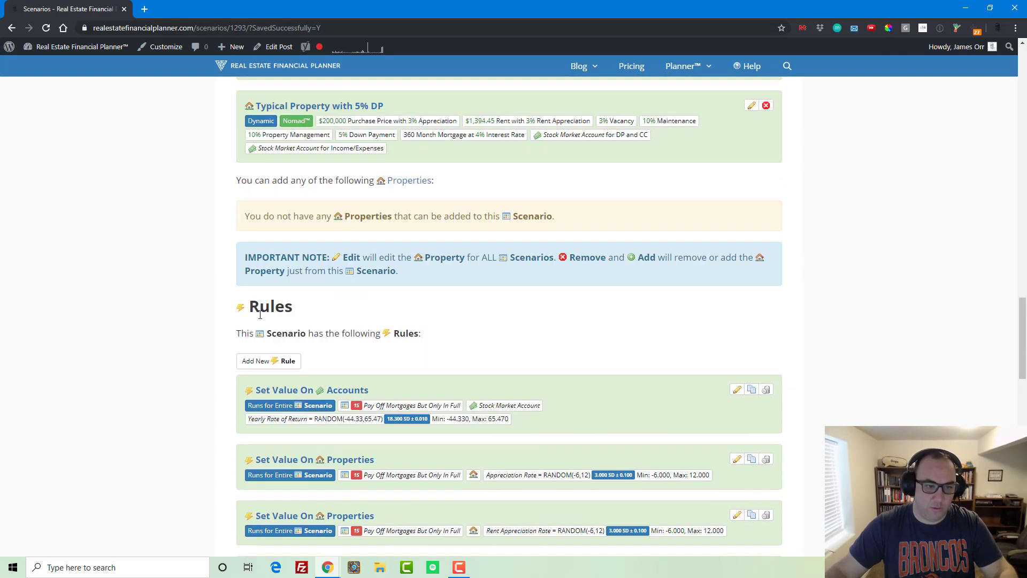
left_click(264, 360)
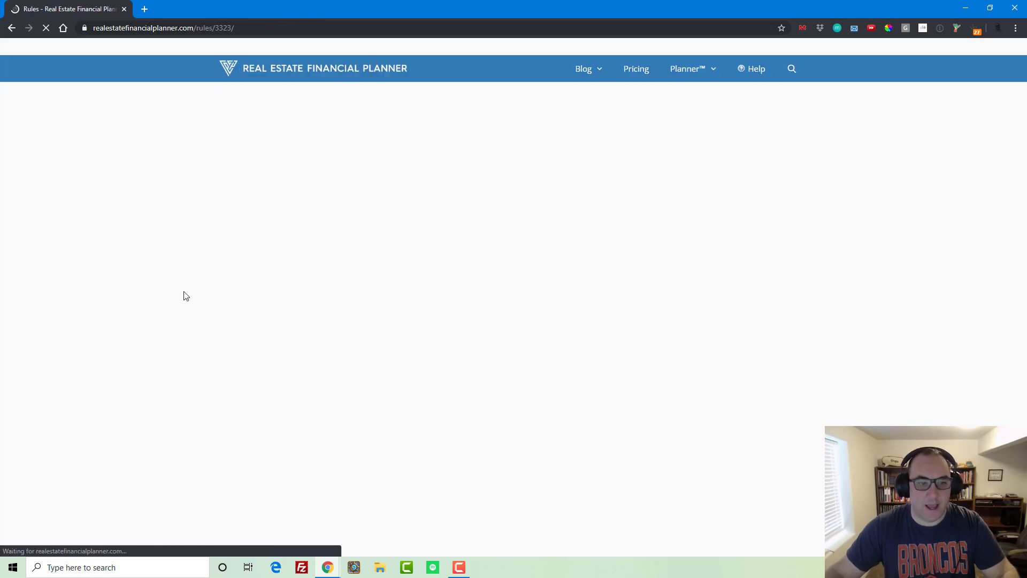
scroll(182, 302, "down", 3)
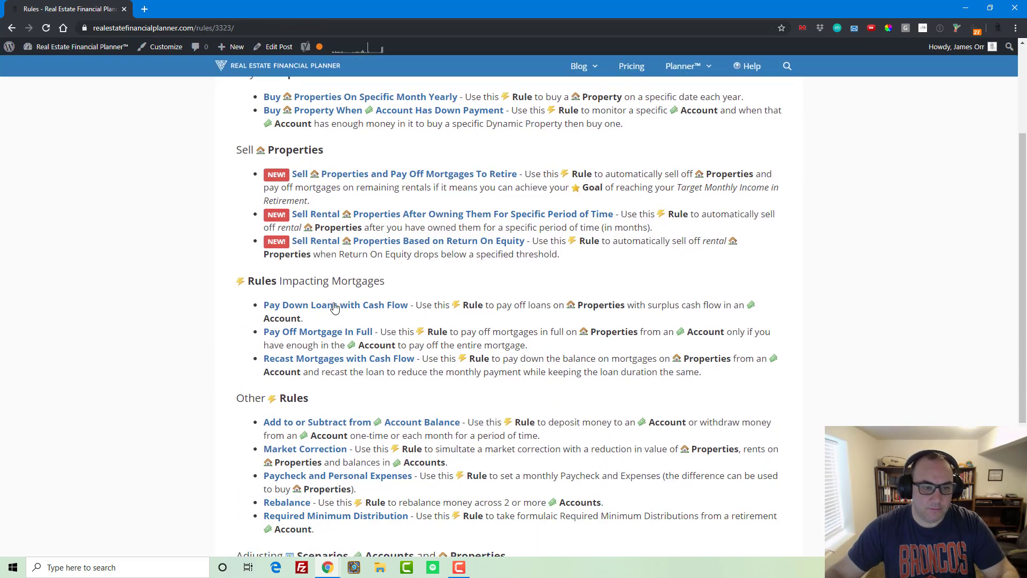
left_click(345, 333)
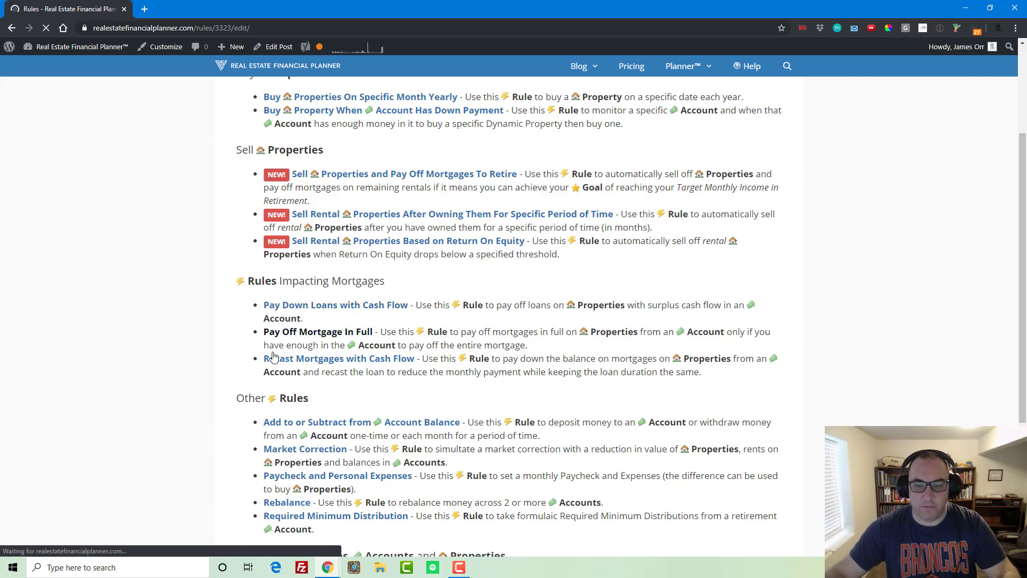
- Apply the rule to [15] Pay Off Mortgages But Only In Full and have it check the Stock Market Account
scroll(220, 346, "down", 3)
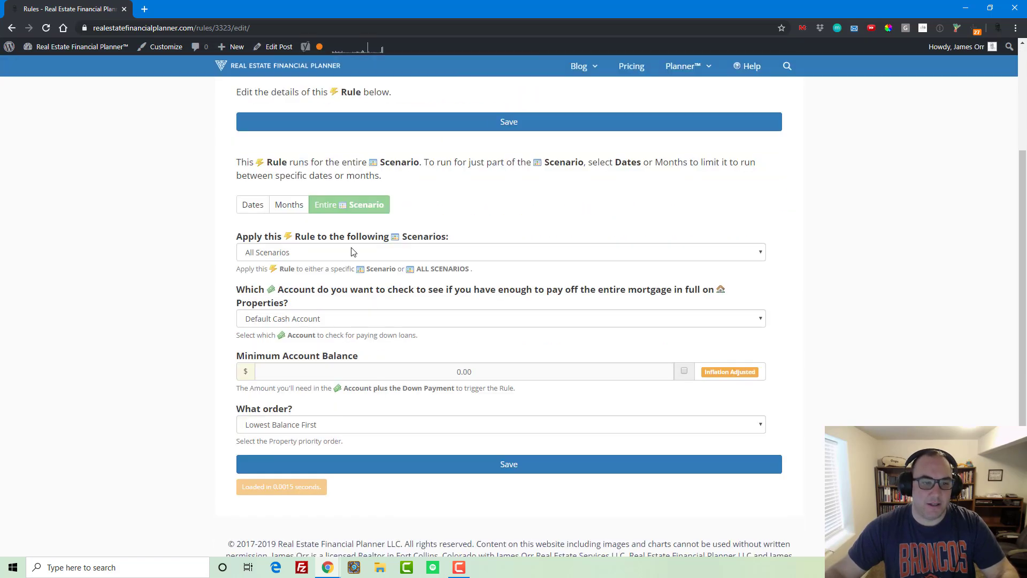
left_click(353, 252)
left_click(324, 451)
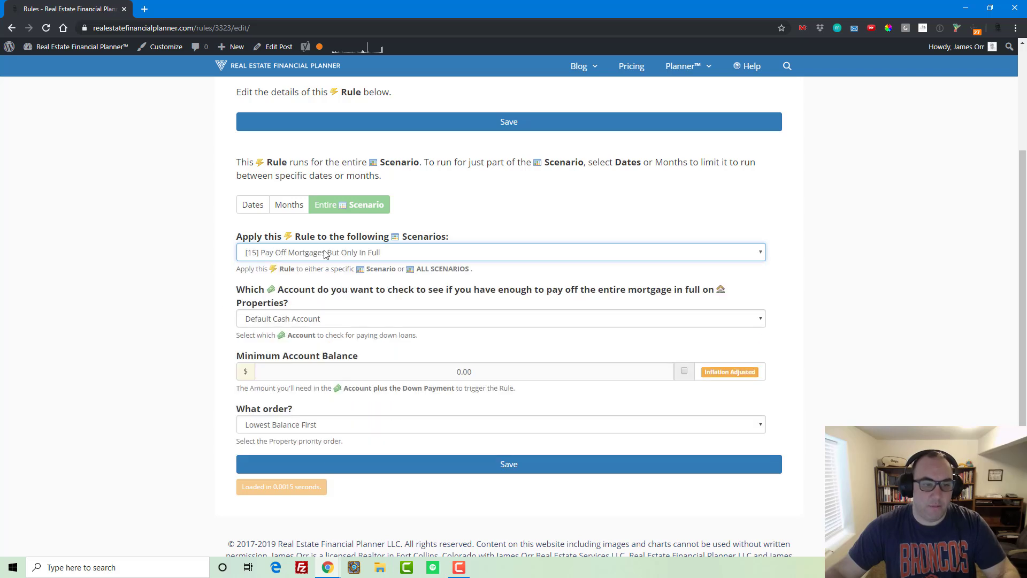
left_click(351, 316)
left_click(347, 345)
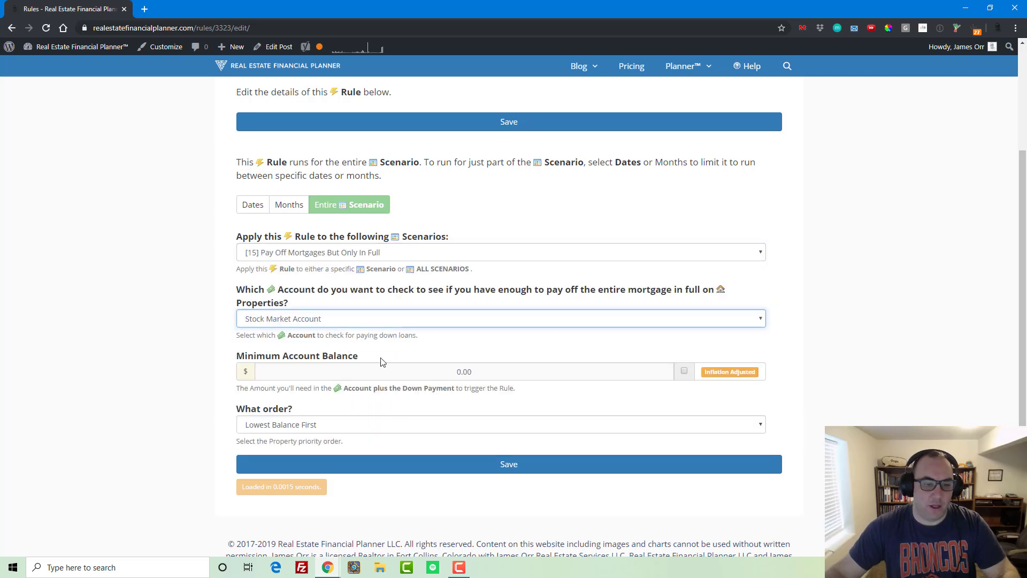
- Set the rule's minimum account balance to $10,000, inflation adjusted, with Lowest Balance First as the payoff order, and save the rule
left_click(451, 373)
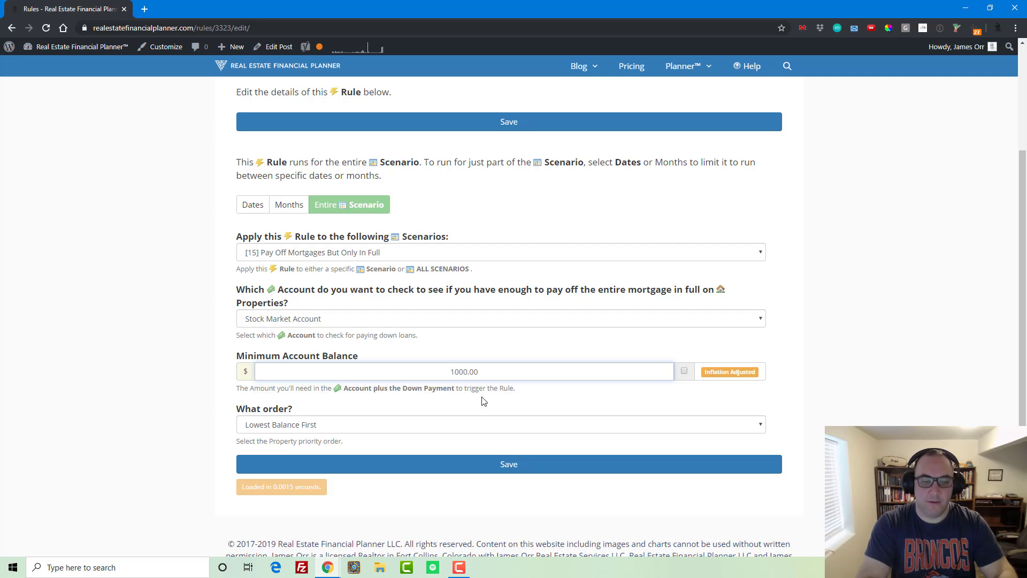
key("space")
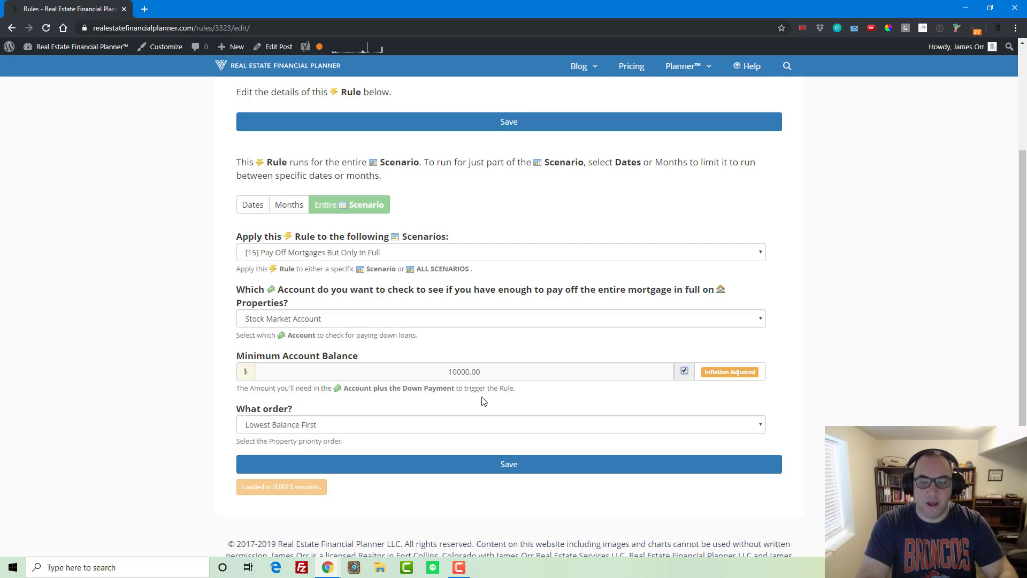
left_click(491, 423)
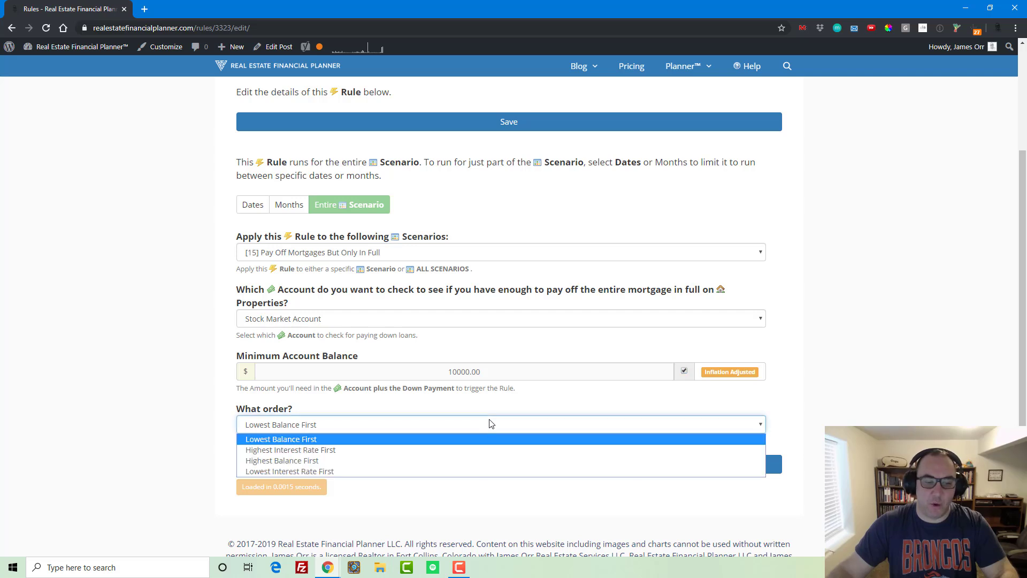
left_click(487, 438)
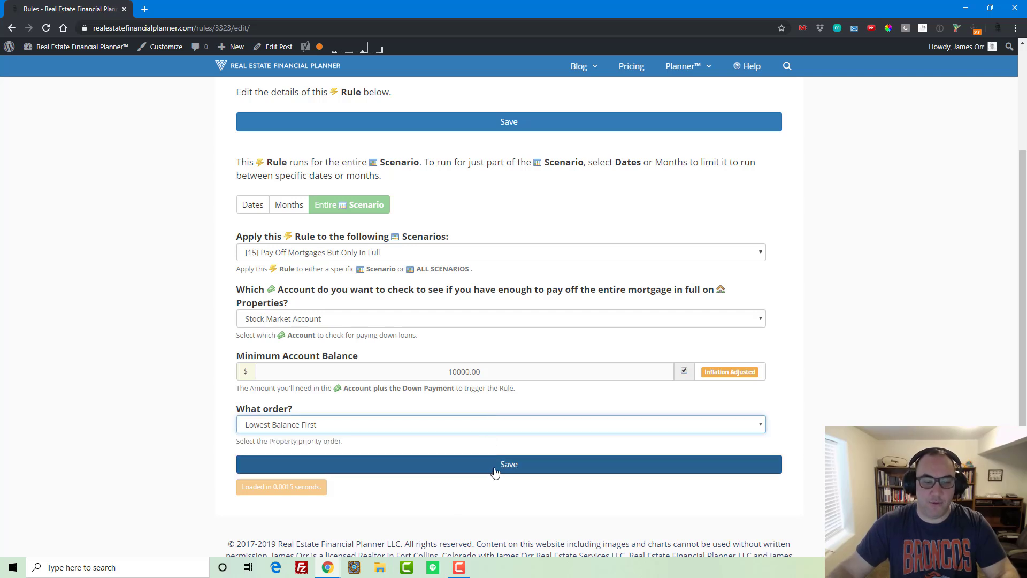
left_click(494, 471)
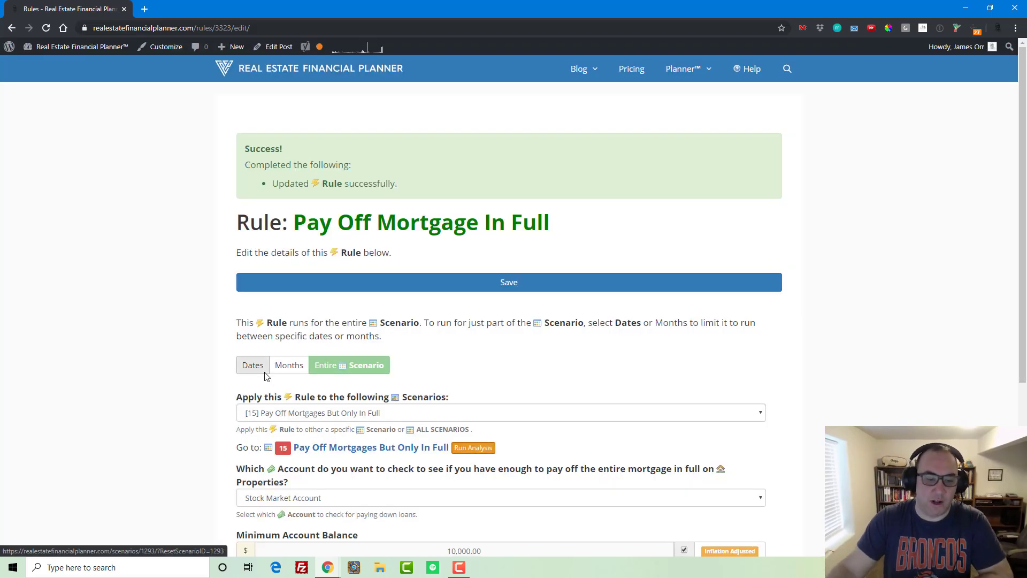
- Run the analysis for Pay Off Mortgages But Only In Full and duplicate that scenario from the scenarios list
scroll(214, 332, "down", 17)
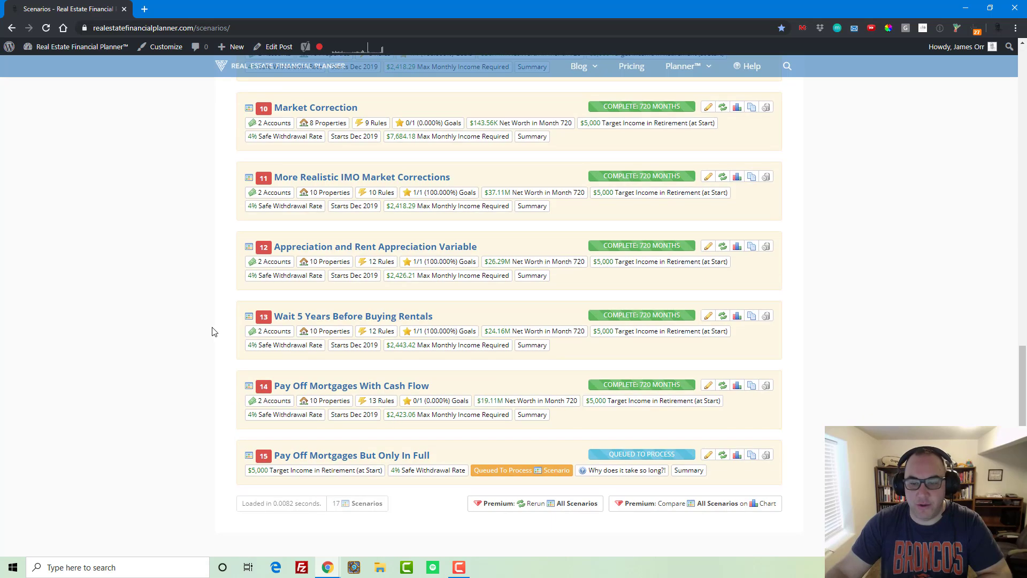
scroll(213, 331, "down", 2)
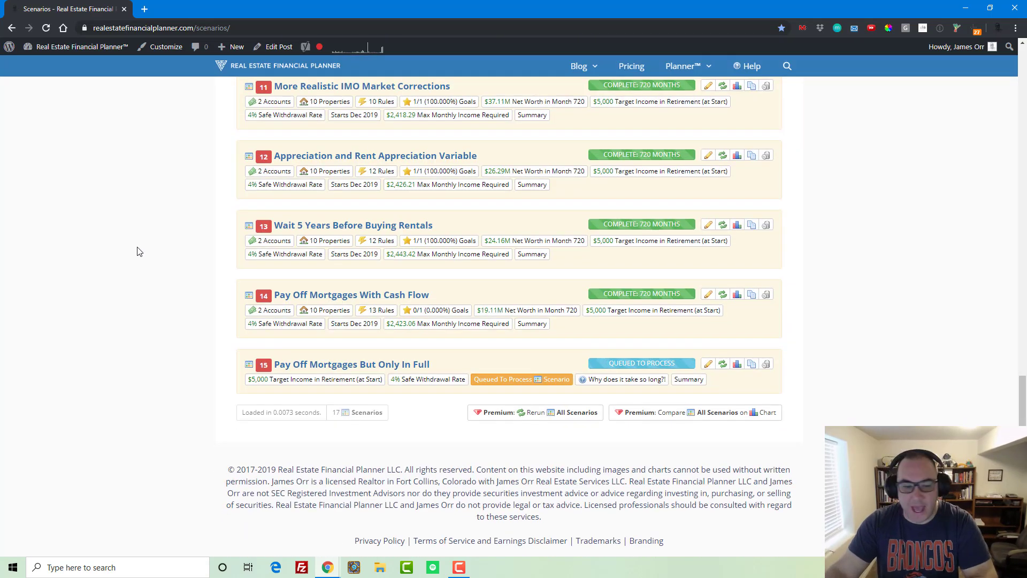
left_click(752, 365)
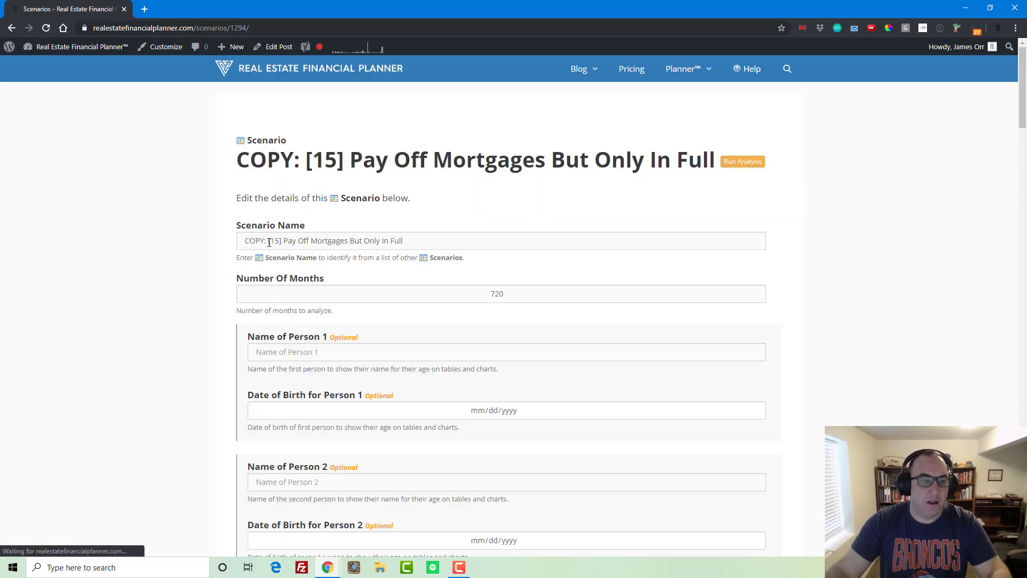
- Rename the copied scenario as "[16] Sell Houses and Pay Off Mortgages If It Means I Can Retire" and save it
left_click_drag(267, 240, 244, 241)
key("BackSpace")
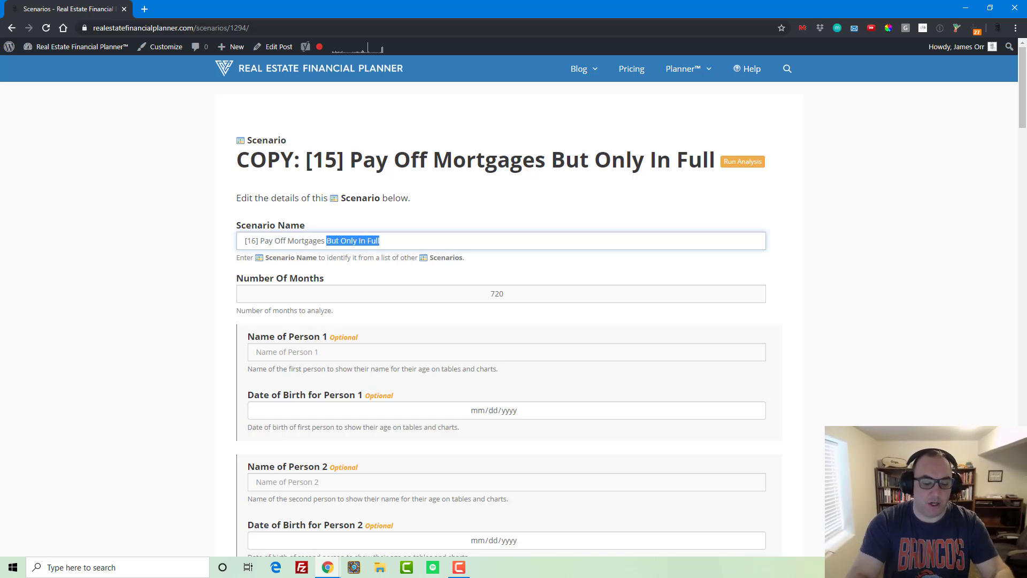
key("BackSpace")
key("BackSpace")
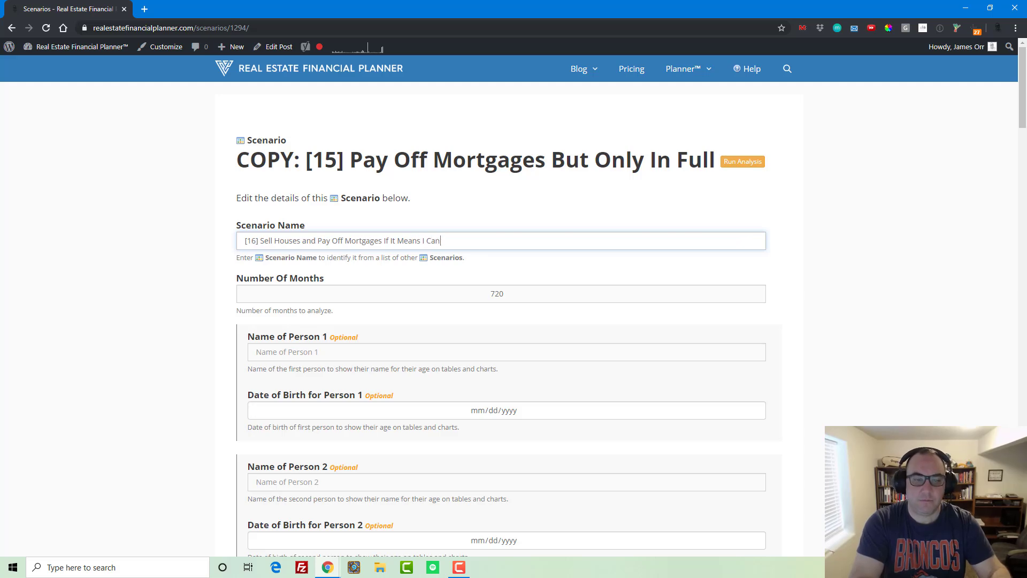
scroll(41, 280, "down", 12)
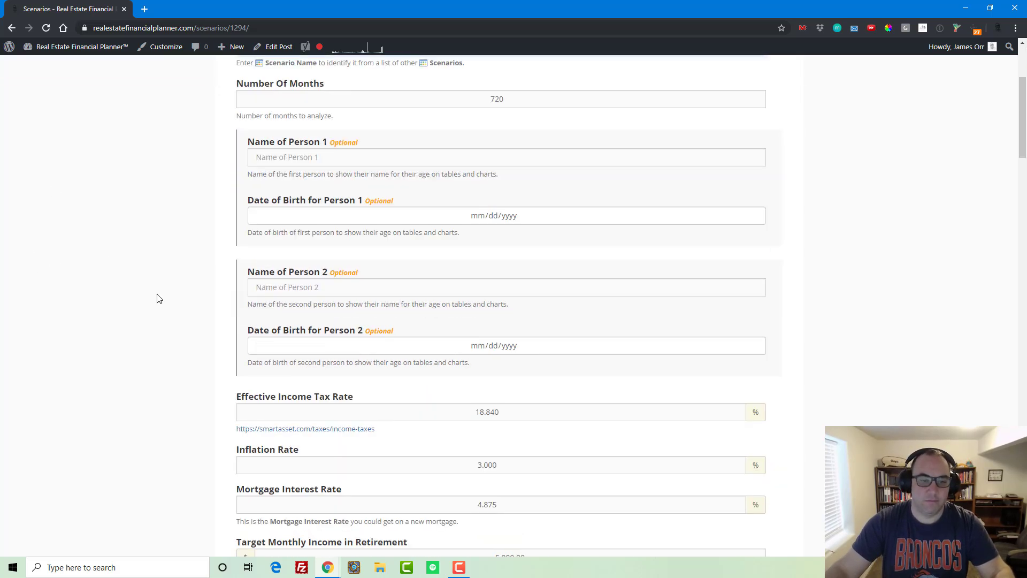
scroll(480, 457, "down", 4)
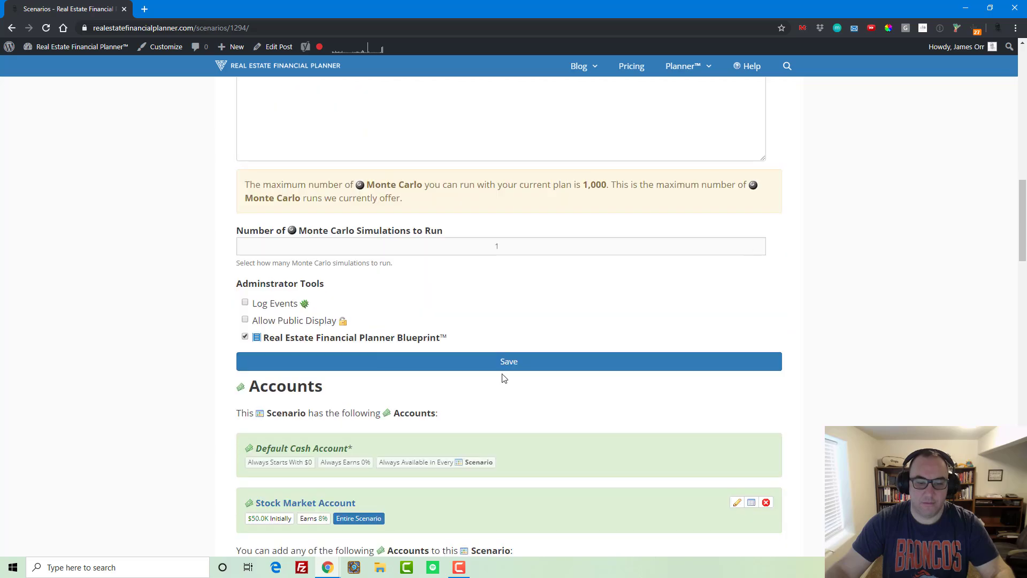
left_click(503, 361)
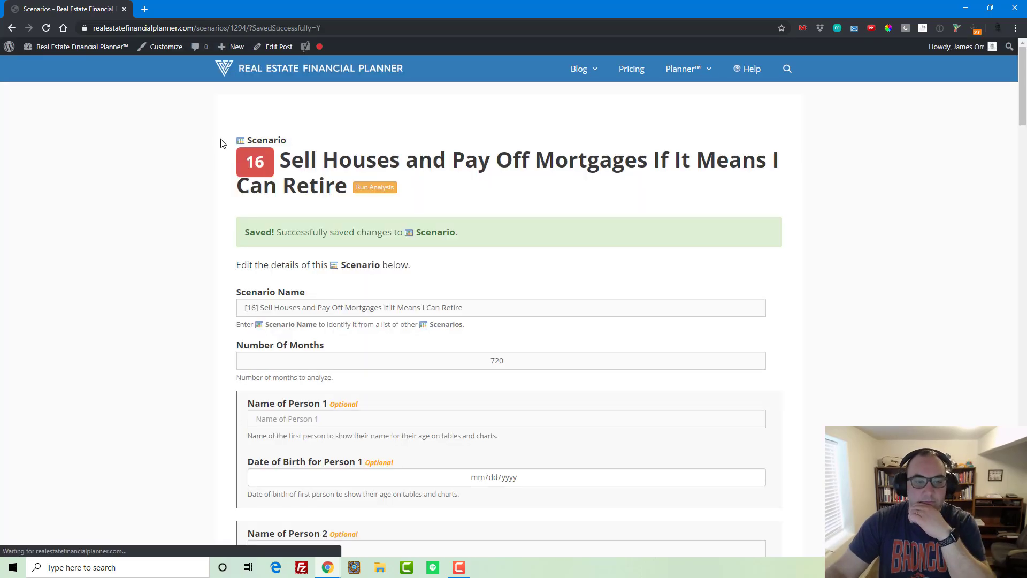
scroll(404, 310, "down", 20)
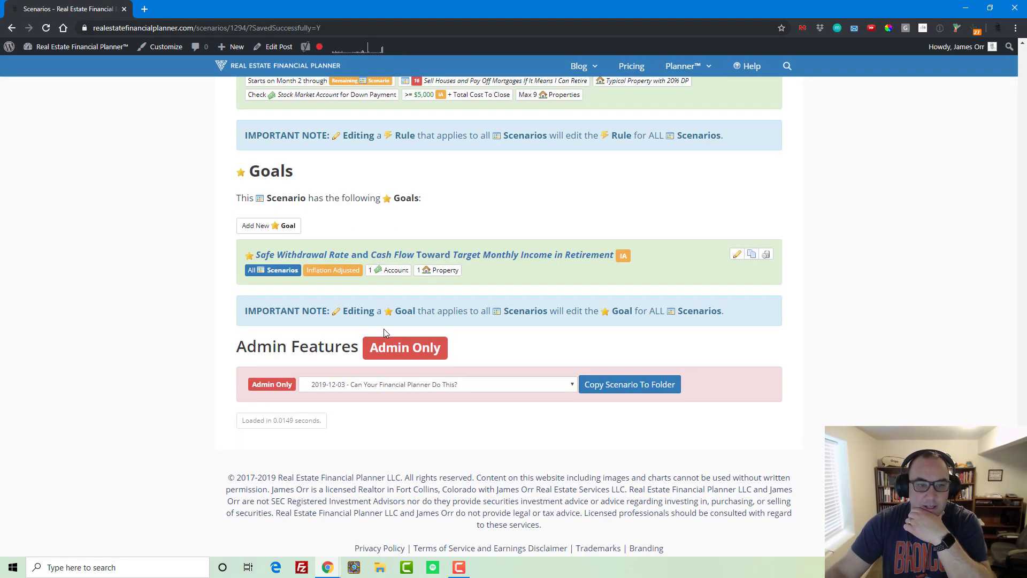
- Delete the Pay Off Mortgage In Full rule from scenario 16 and confirm the deletion
scroll(386, 321, "up", 5)
scroll(567, 298, "up", 7)
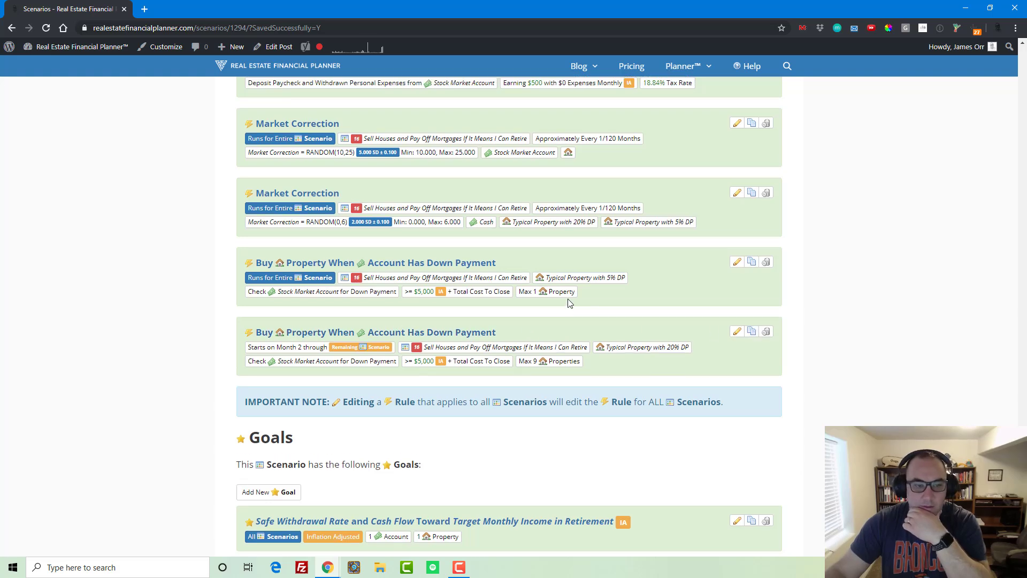
scroll(568, 303, "up", 7)
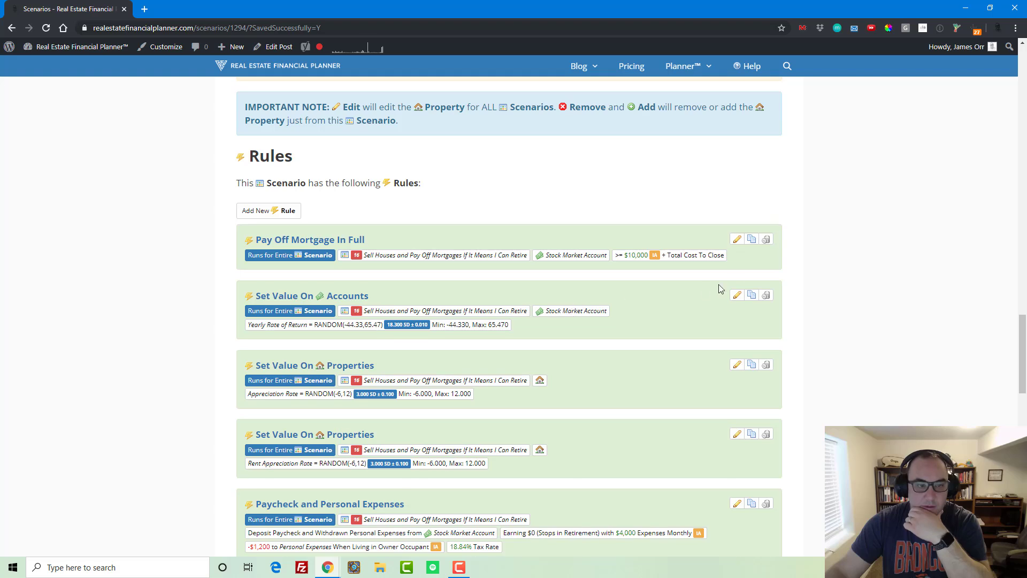
left_click(766, 240)
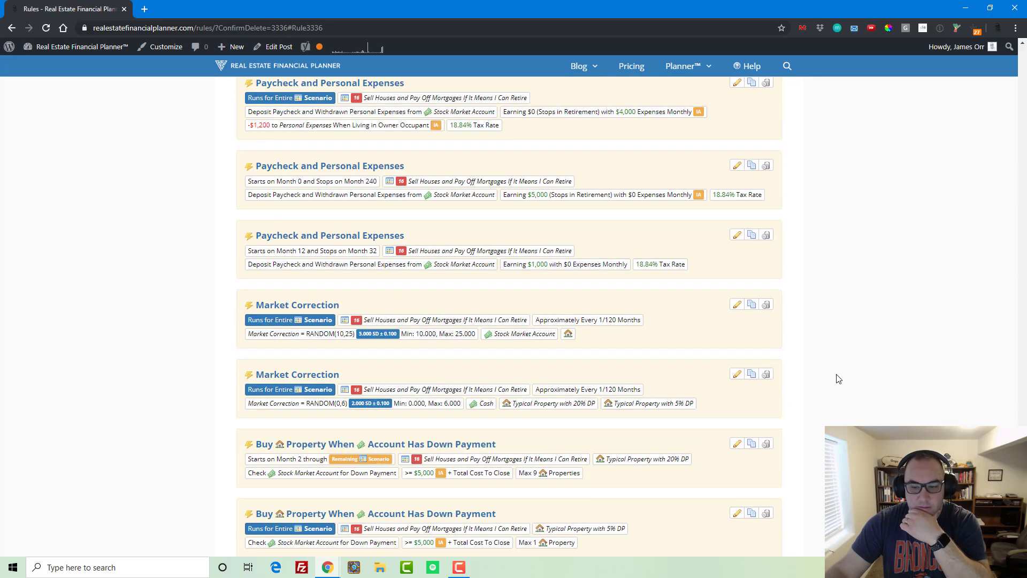
scroll(834, 385, "up", 7)
left_click(757, 480)
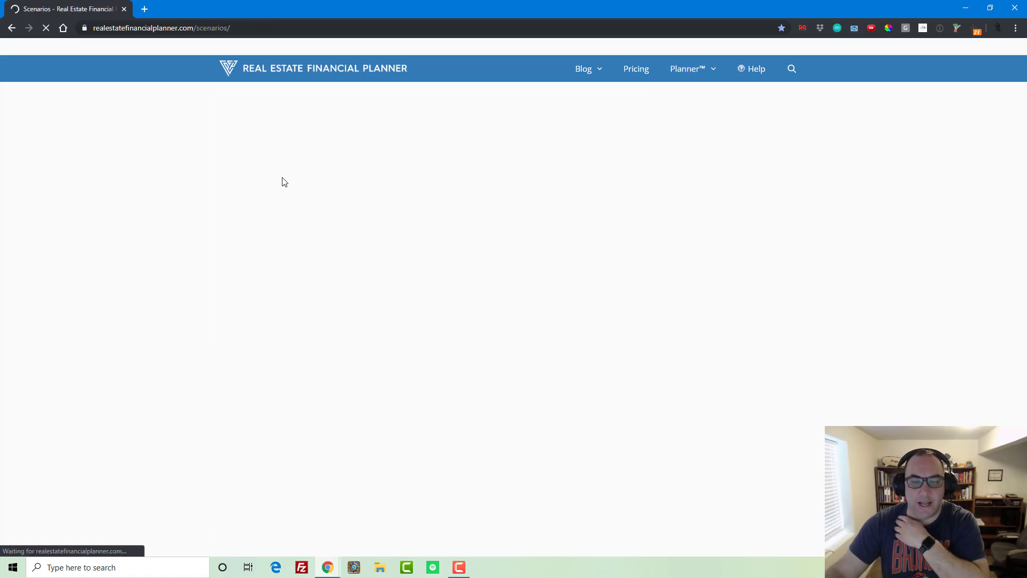
- Open the Net Worth chart of [15] Pay Off Mortgages But Only In Full from the scenarios list in a new browser tab
scroll(234, 211, "down", 10)
scroll(234, 212, "down", 6)
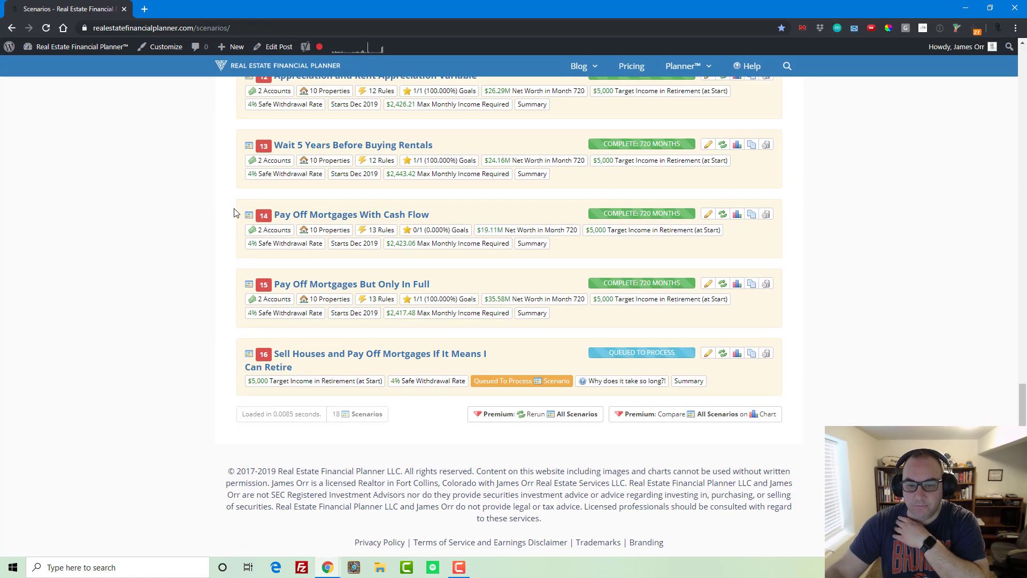
right_click(743, 280)
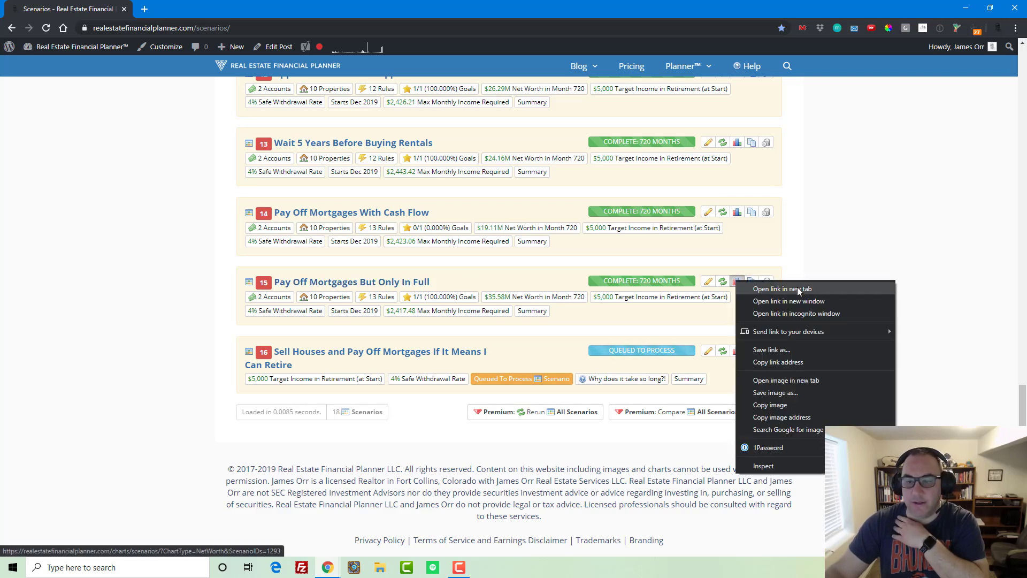
left_click(797, 286)
left_click(216, 5)
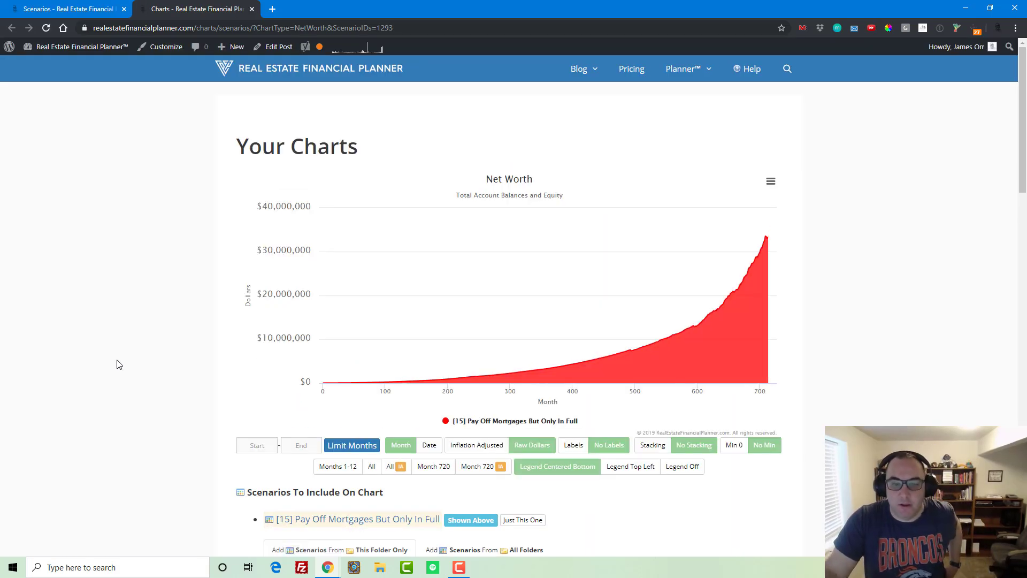
- Chart the Account Balance for scenario 15, hiding and re-showing the Stock Market Account series to examine it
scroll(135, 340, "down", 6)
scroll(240, 306, "down", 1)
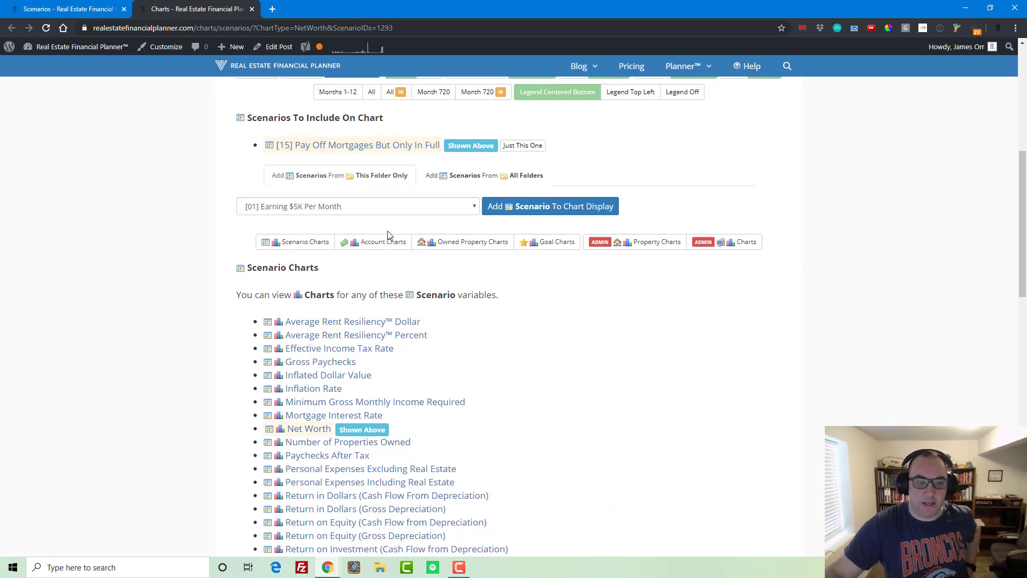
left_click(377, 244)
left_click(331, 324)
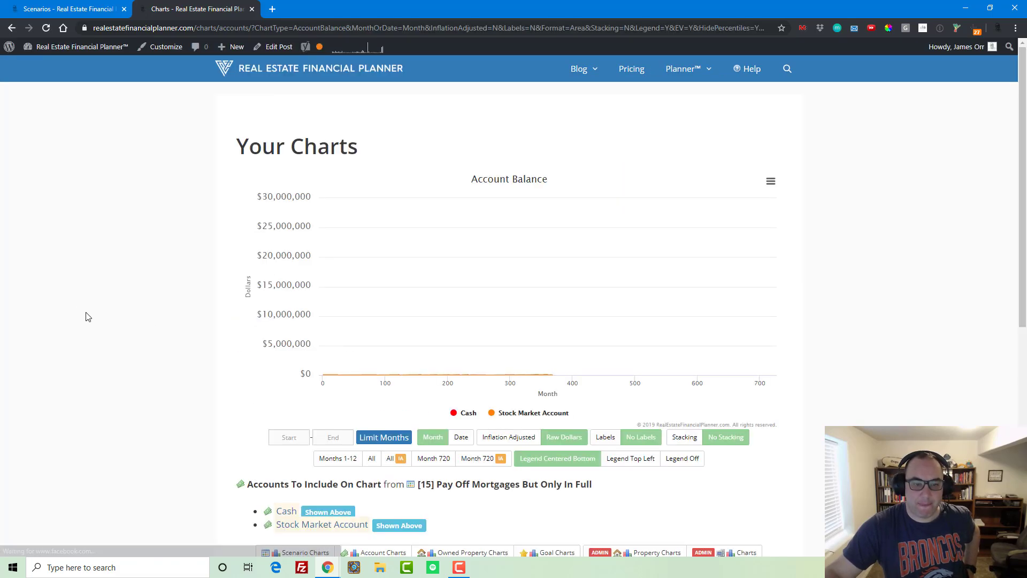
scroll(85, 314, "down", 3)
left_click(519, 252)
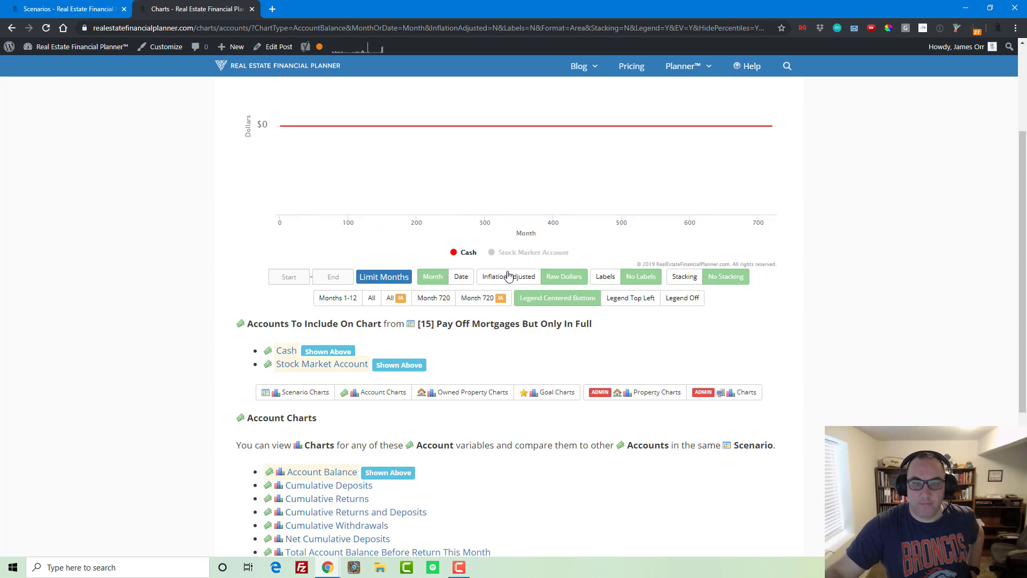
left_click(531, 252)
scroll(278, 282, "up", 3)
scroll(278, 282, "down", 8)
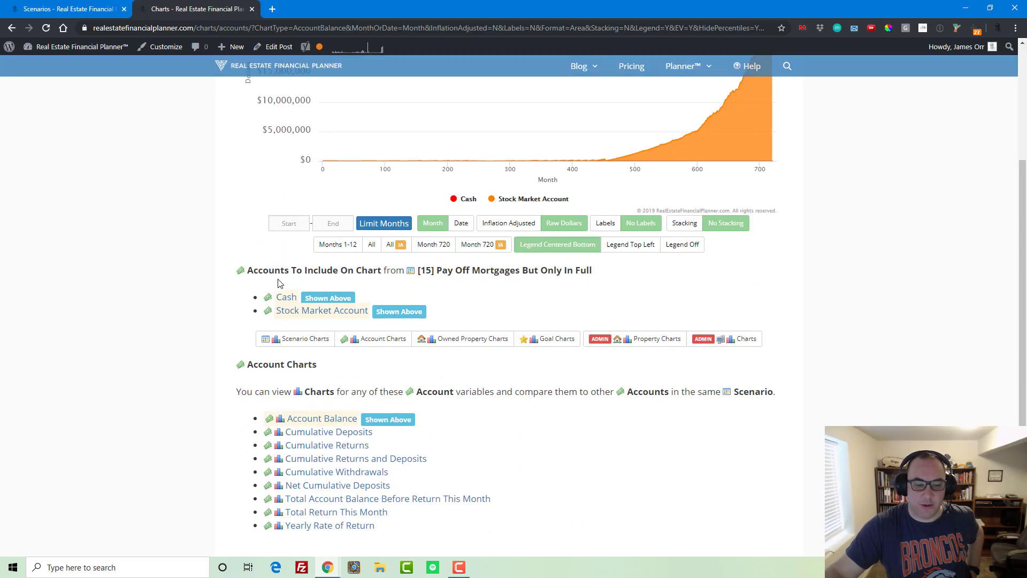
- Chart the Mortgage Balance of the owned properties in scenario 15
left_click(471, 149)
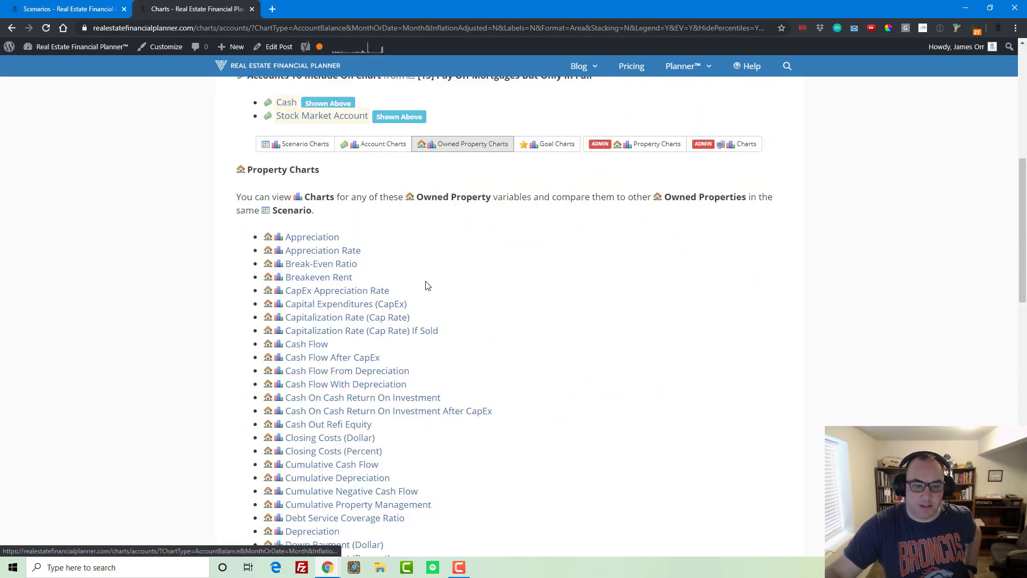
scroll(424, 286, "down", 6)
scroll(357, 316, "down", 1)
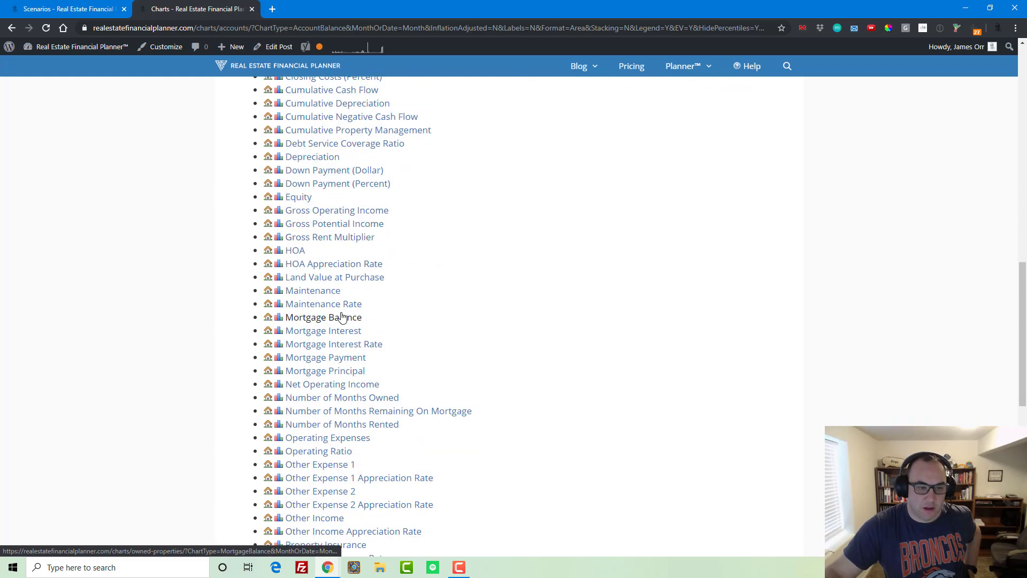
left_click(342, 317)
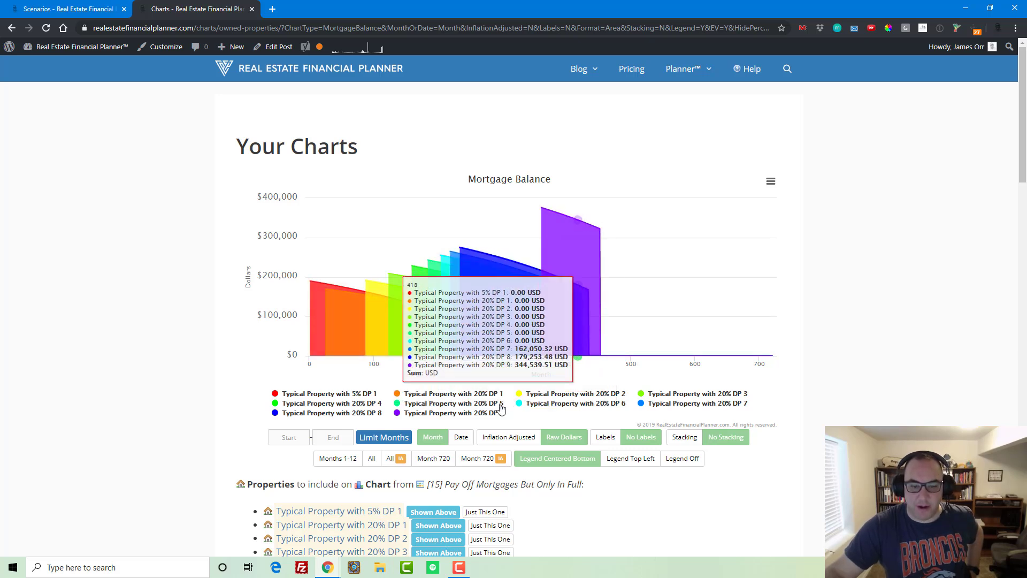
- Hide the Typical Property with 20% DP 1 through 9 series to examine the 5% DP 1 mortgage payoff alone
left_click(432, 414)
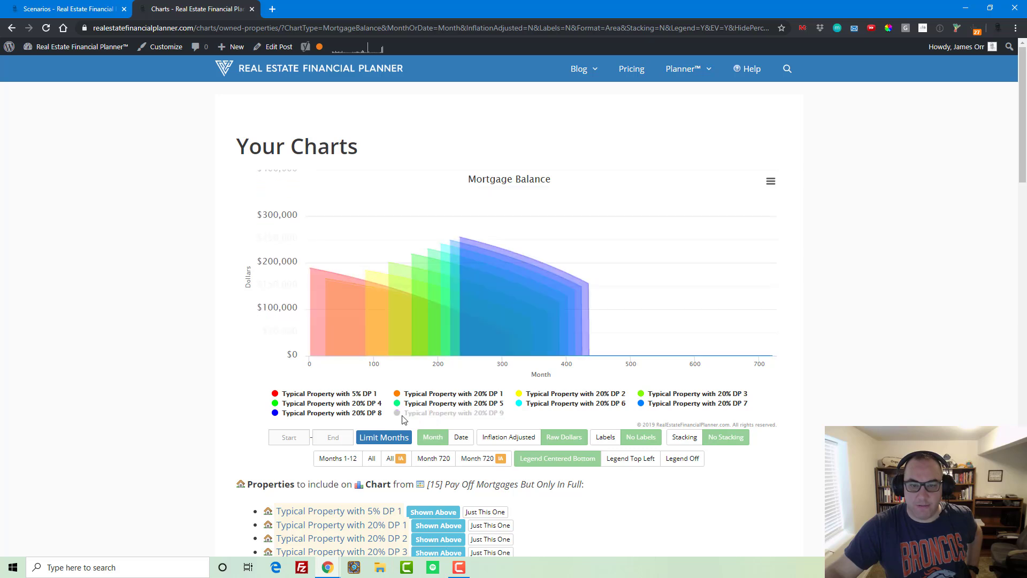
left_click(357, 416)
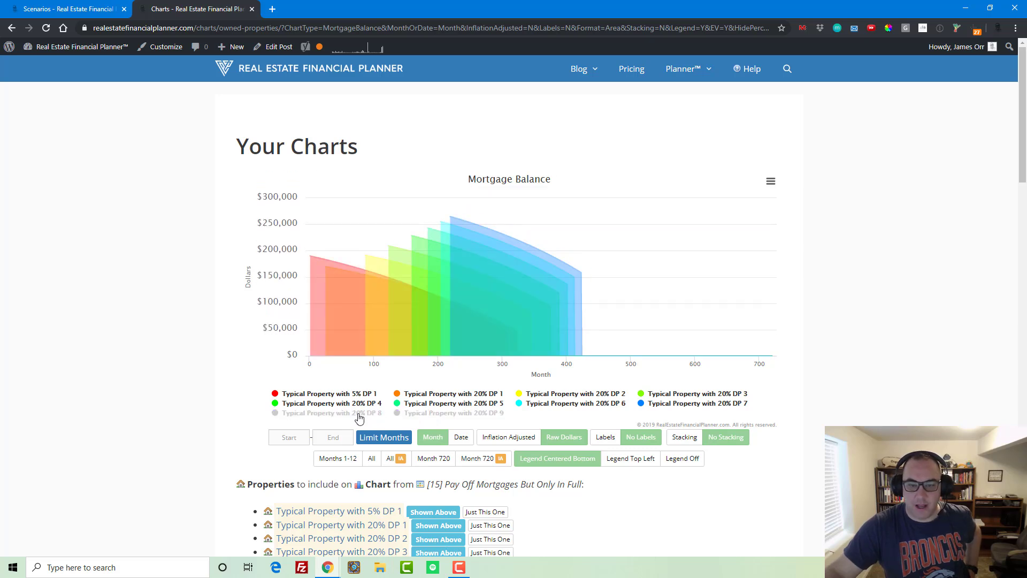
left_click(656, 408)
left_click(576, 407)
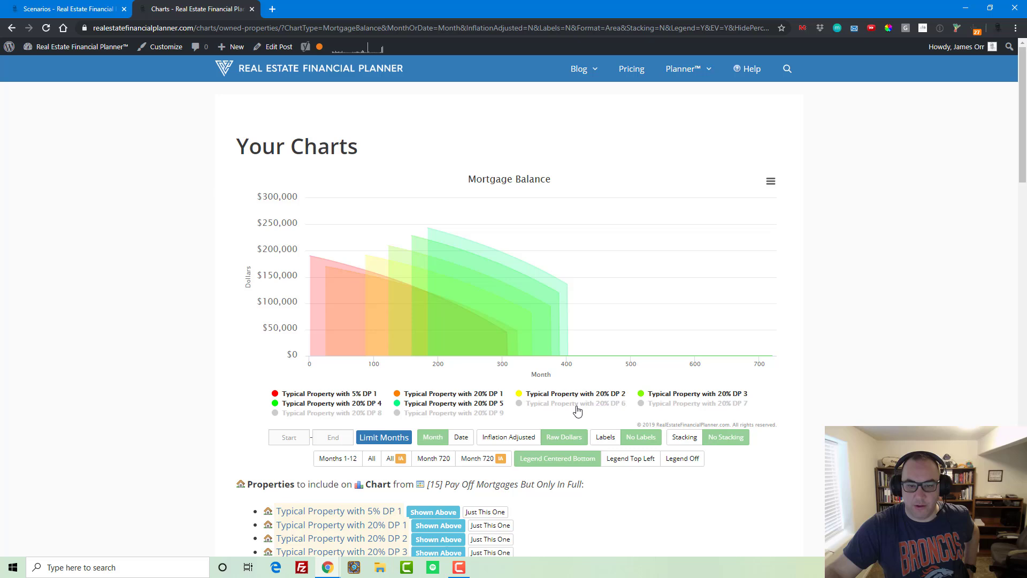
left_click(483, 408)
left_click(332, 403)
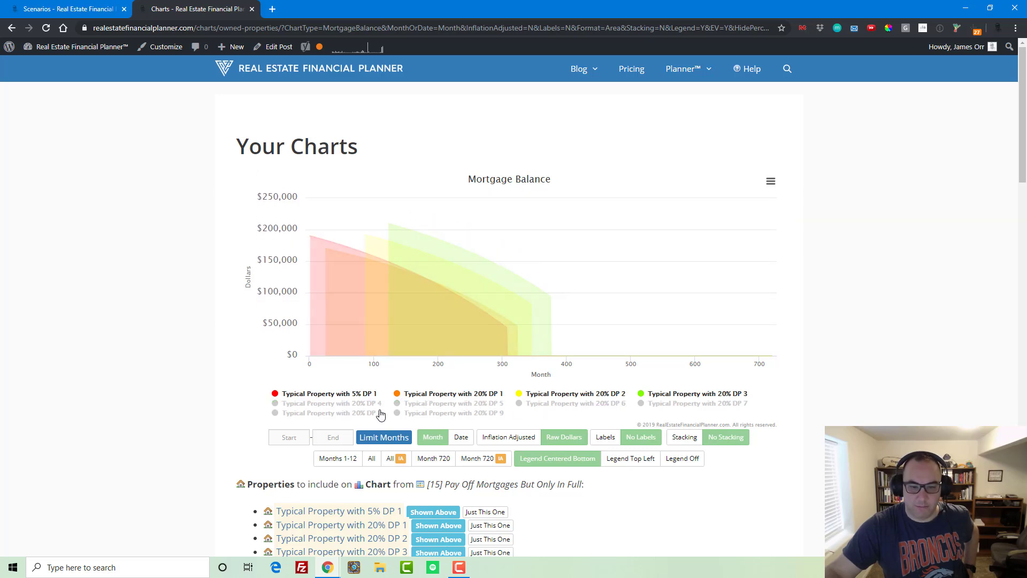
left_click(701, 396)
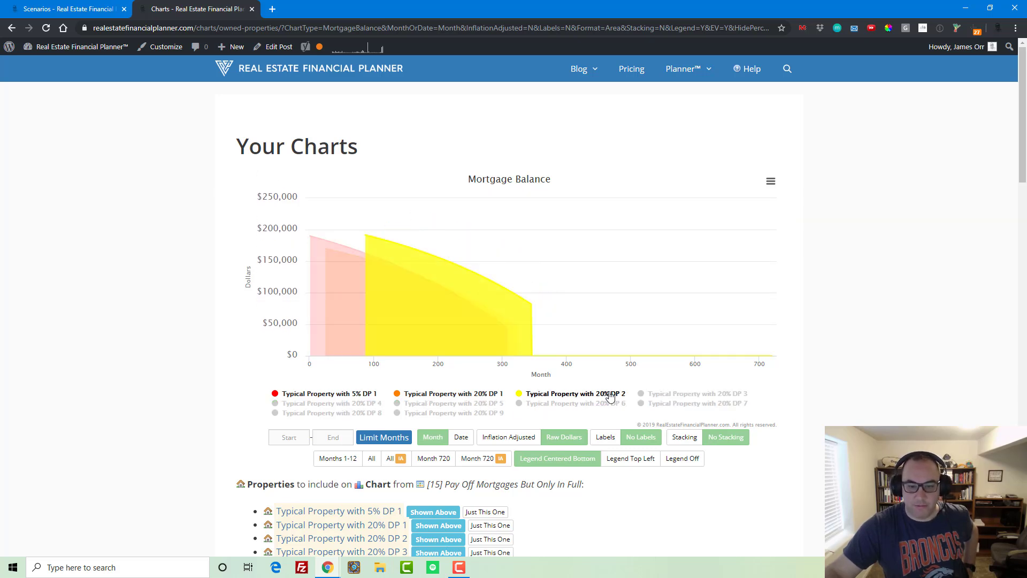
left_click(556, 399)
left_click(479, 394)
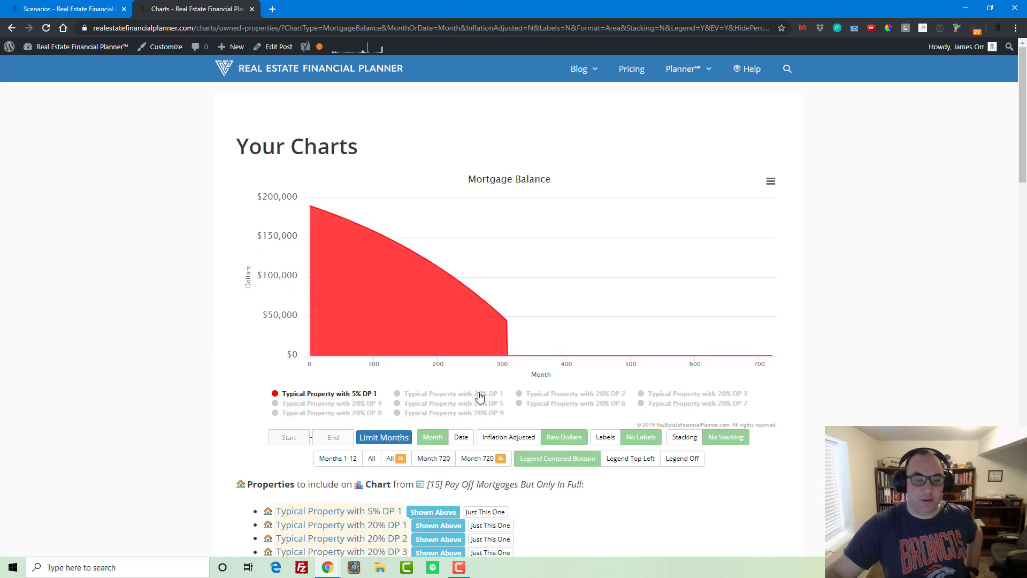
left_click(425, 395)
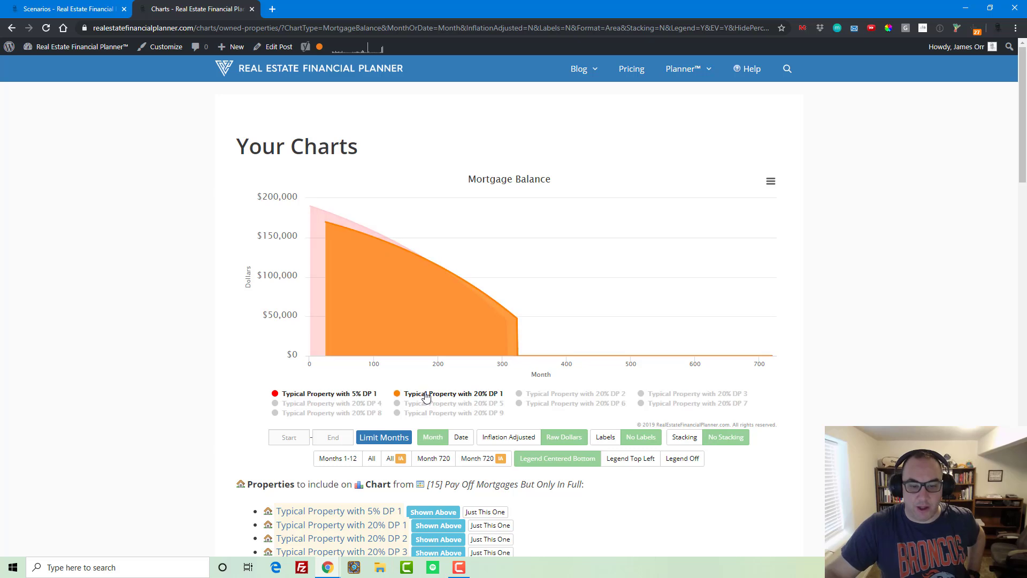
left_click(425, 396)
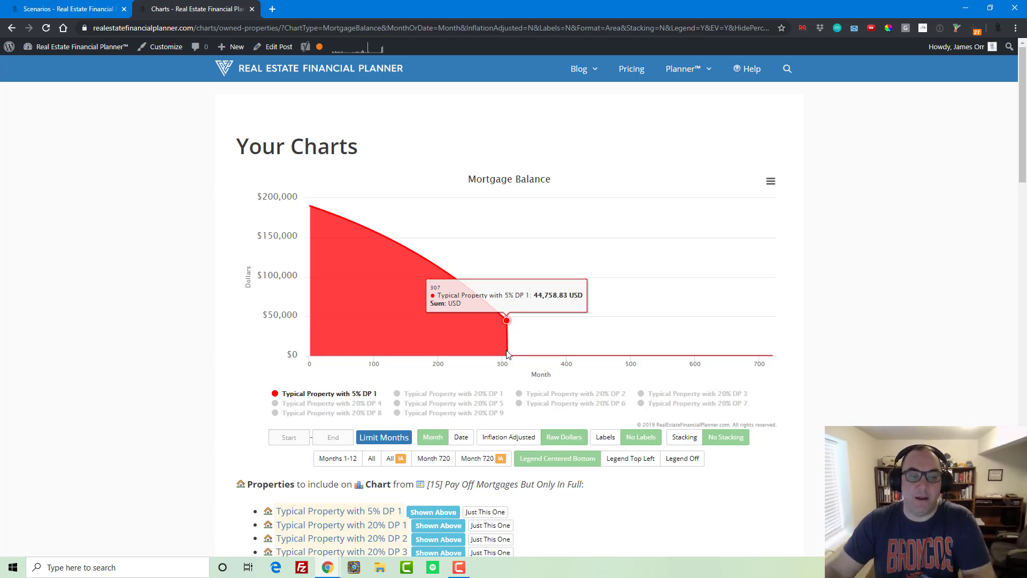
- Show all the Typical Property with 20% DP series again on the Mortgage Balance chart to compare their payoff months
scroll(507, 353, "down", 3)
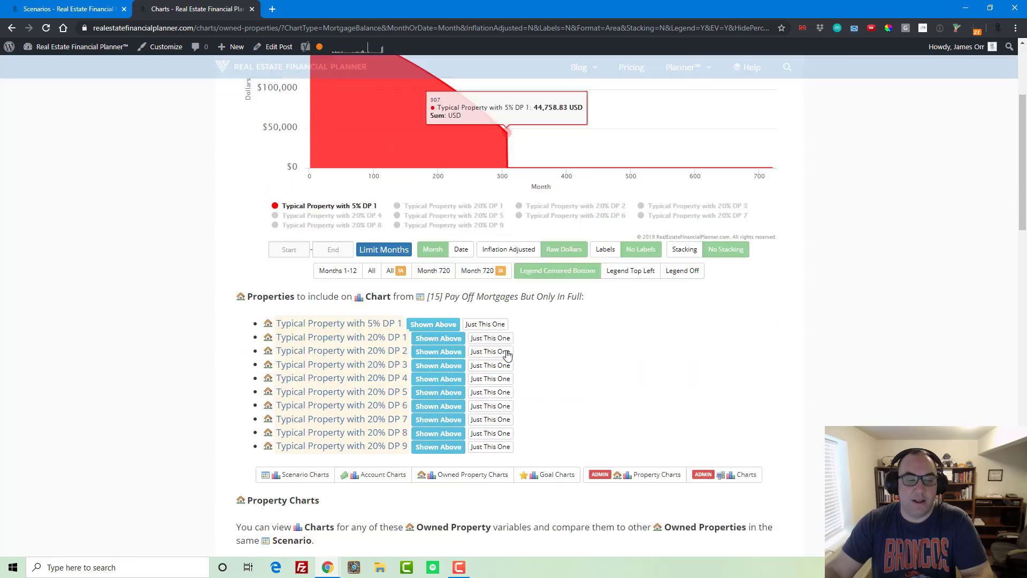
scroll(507, 354, "up", 2)
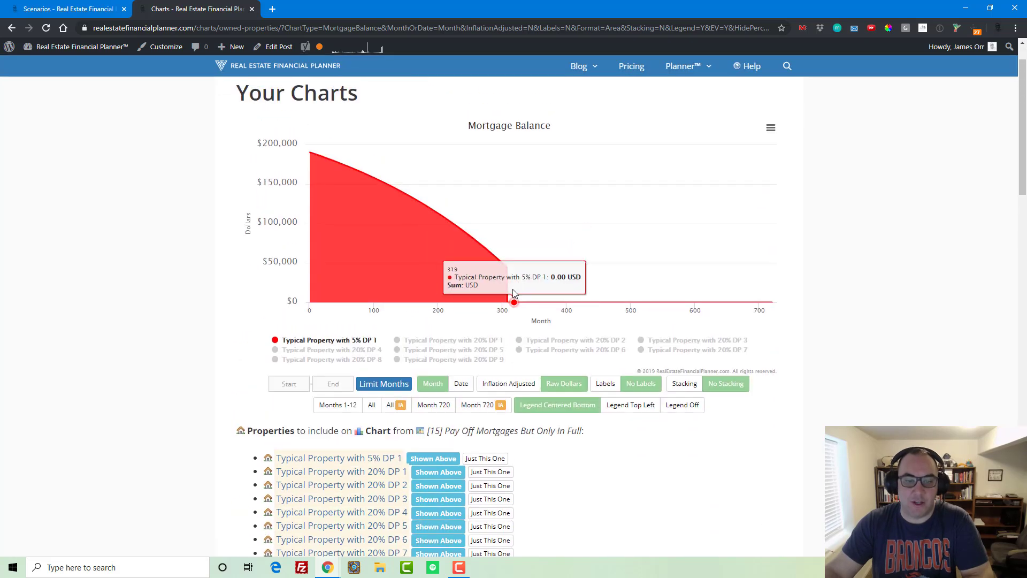
left_click(470, 341)
left_click(538, 342)
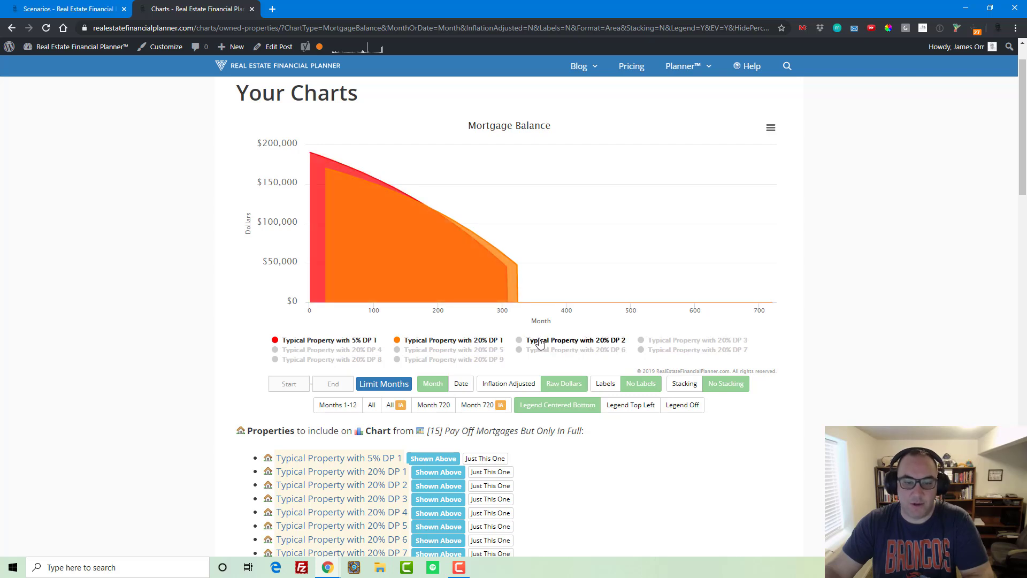
left_click(666, 343)
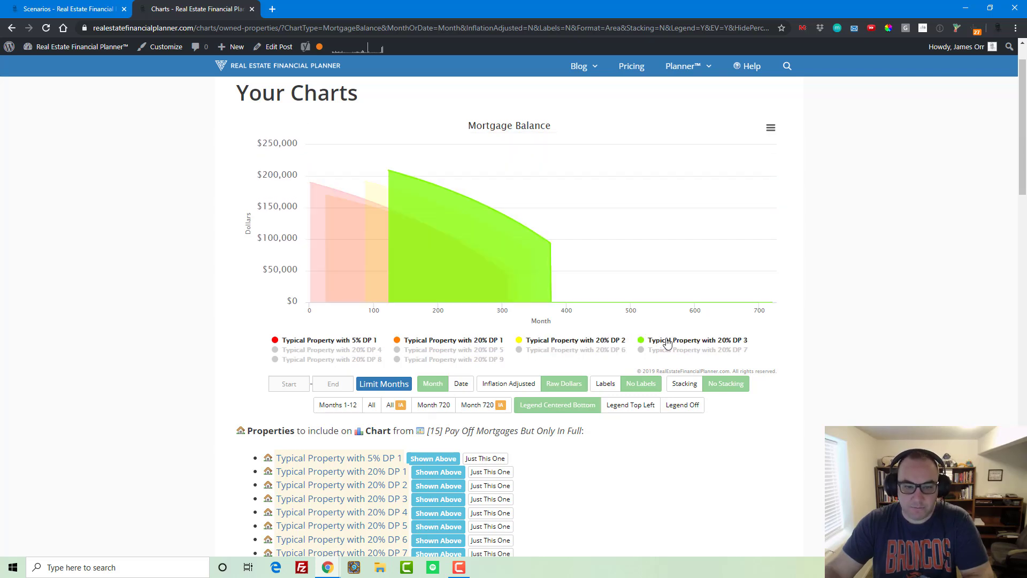
left_click(453, 349)
left_click(576, 350)
left_click(686, 350)
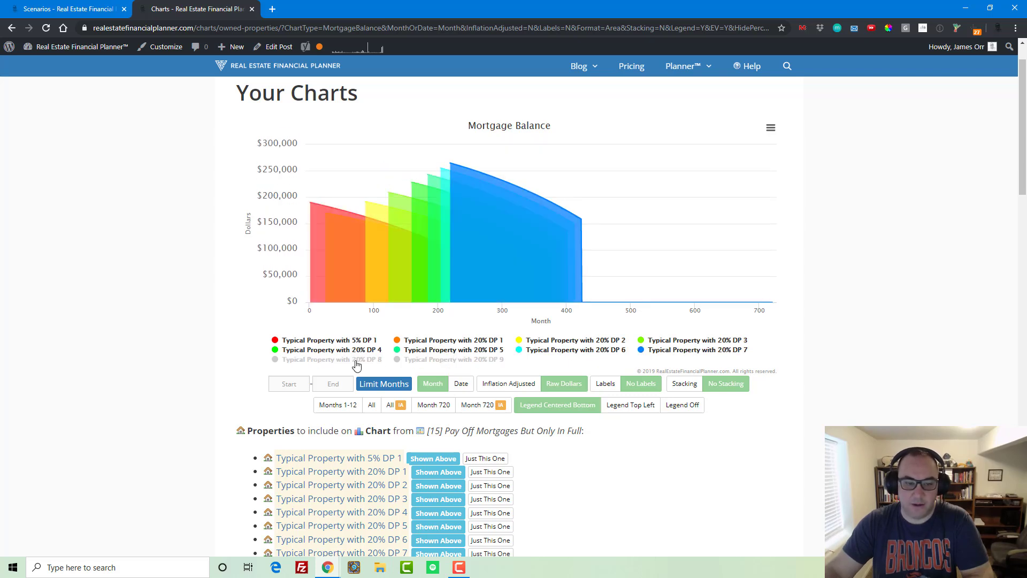
left_click(355, 358)
left_click(440, 359)
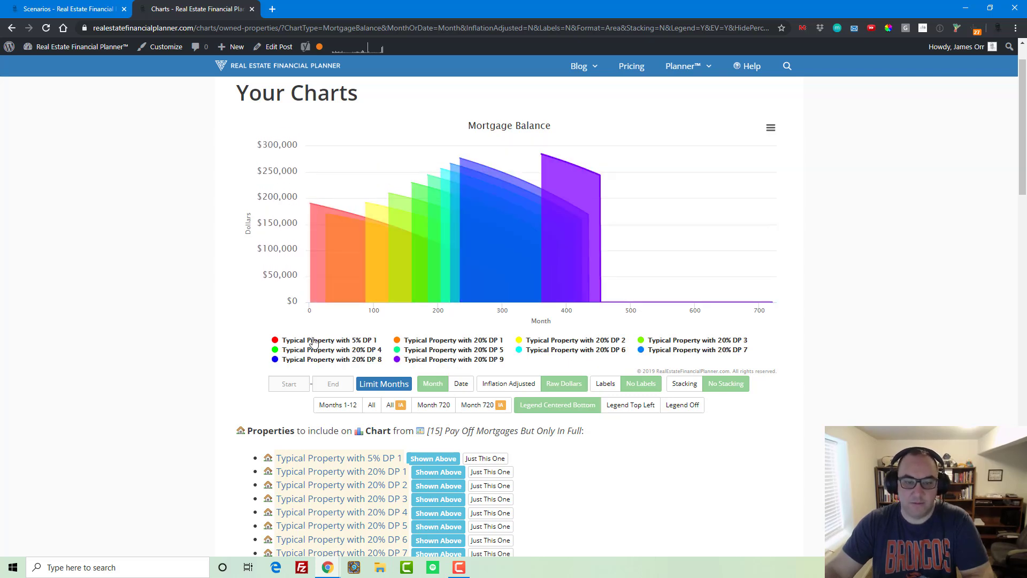
- Close the chart tab and open scenario 16, Sell Houses and Pay Off Mortgages If It Means I Can Retire, at its rules
left_click(251, 10)
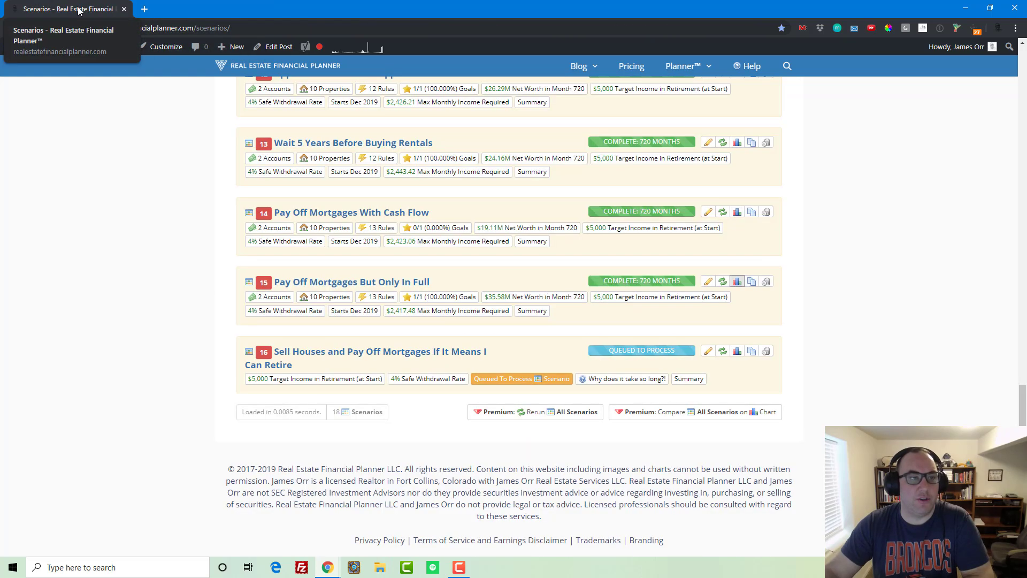
left_click(364, 354)
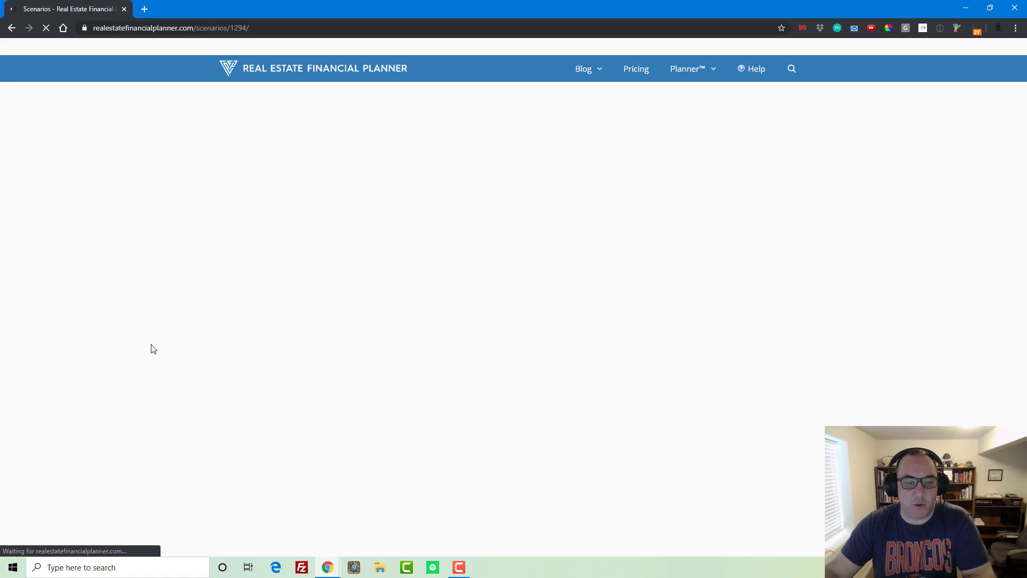
scroll(176, 335, "down", 20)
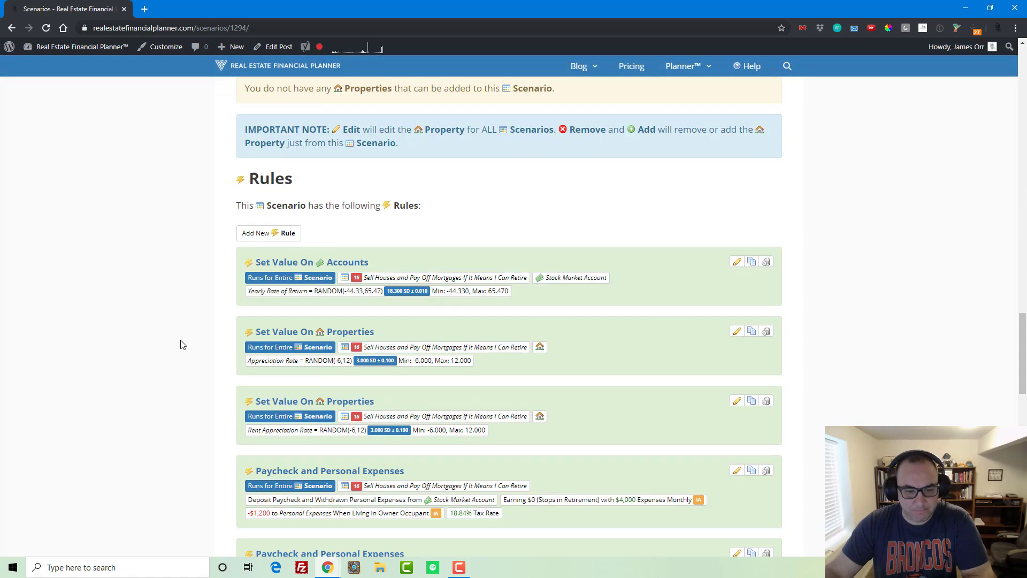
scroll(180, 345, "down", 10)
scroll(181, 343, "up", 20)
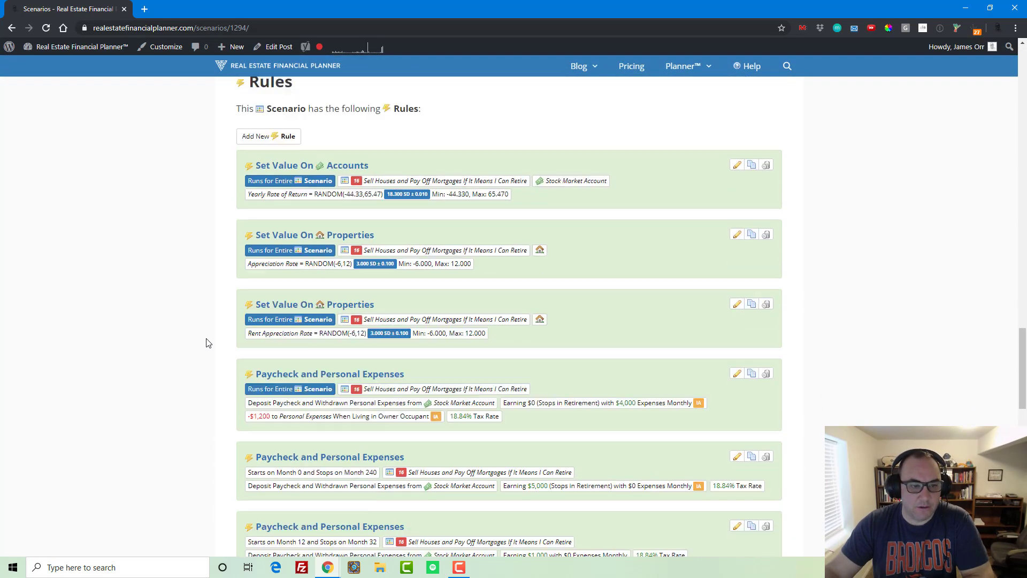
- Create a new rule of the type Sell Properties and Pay Off Mortgages To Retire
left_click(268, 373)
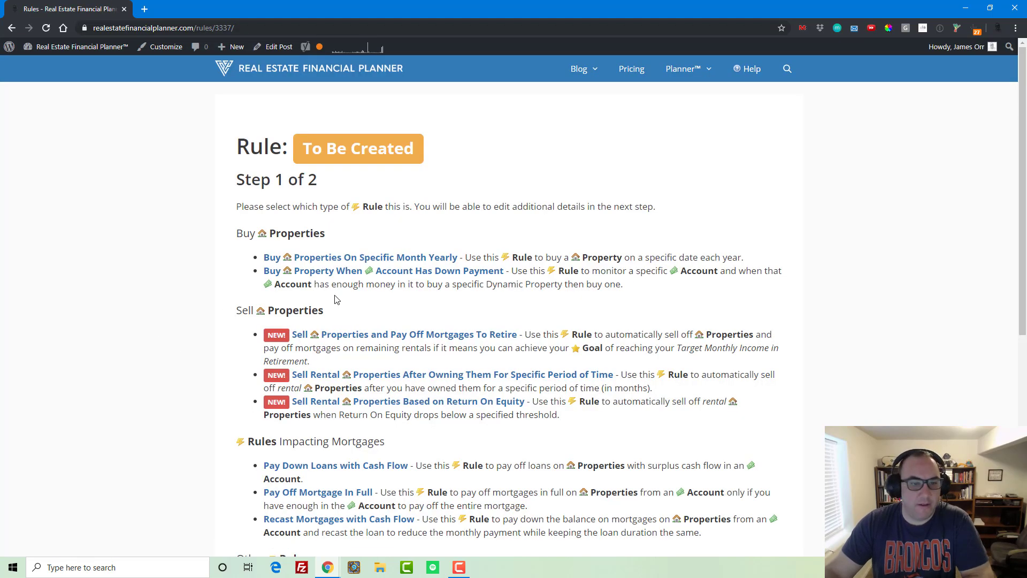
scroll(334, 299, "down", 3)
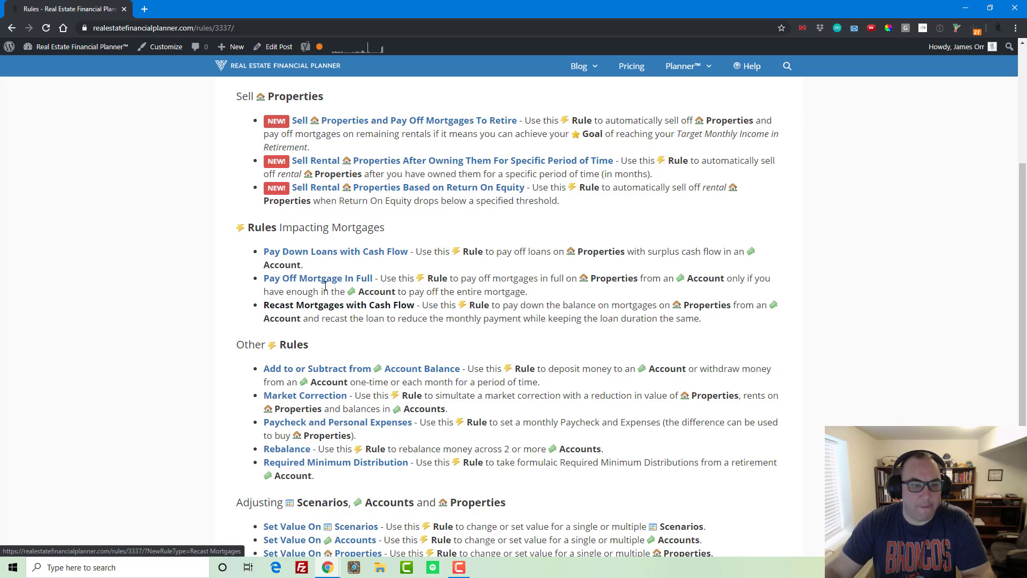
scroll(319, 310, "up", 1)
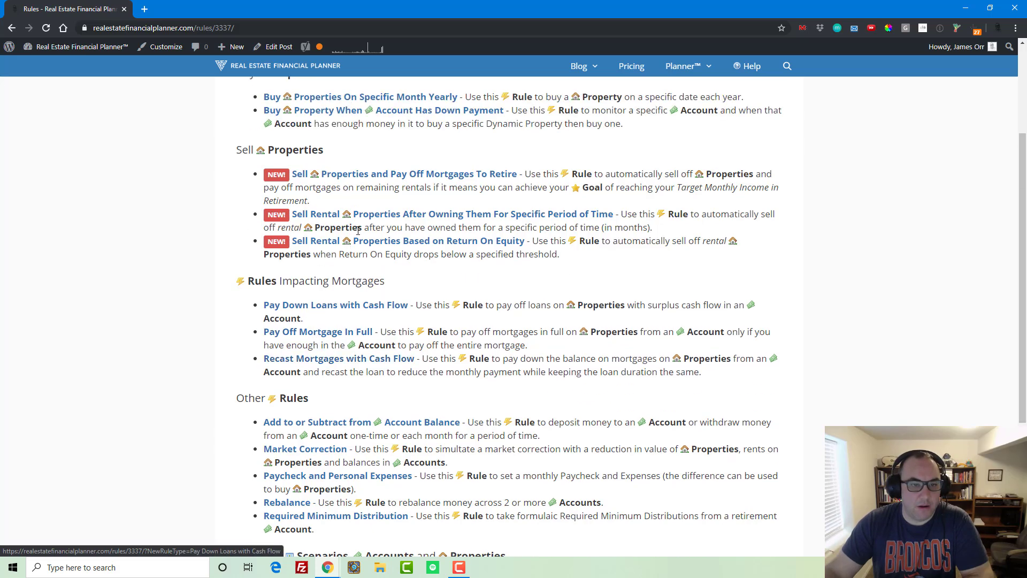
left_click(366, 178)
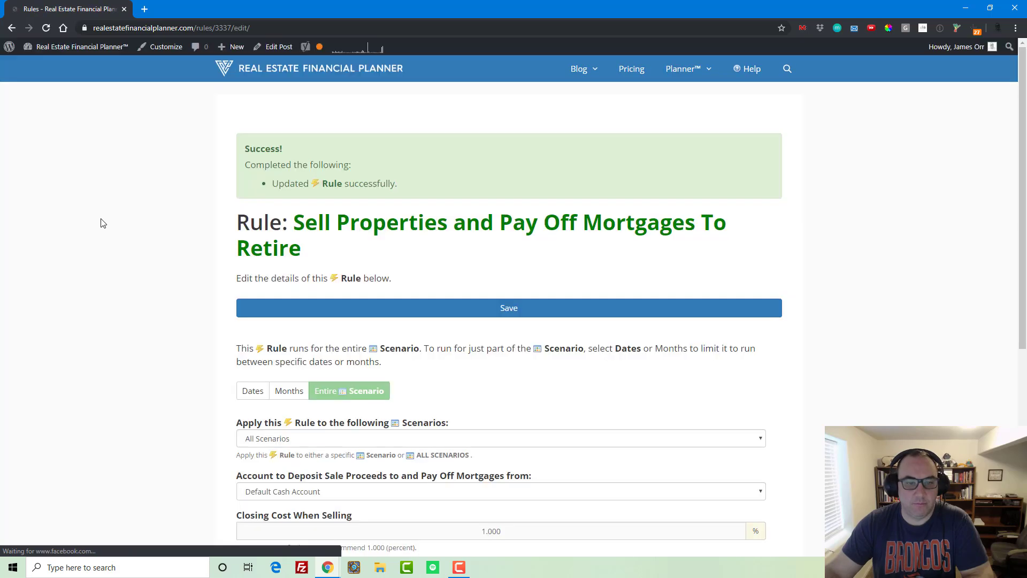
- Apply the rule to scenario 16, set Stock Market Account as its sale proceeds and payoff account, and save it
scroll(107, 288, "down", 4)
left_click(323, 226)
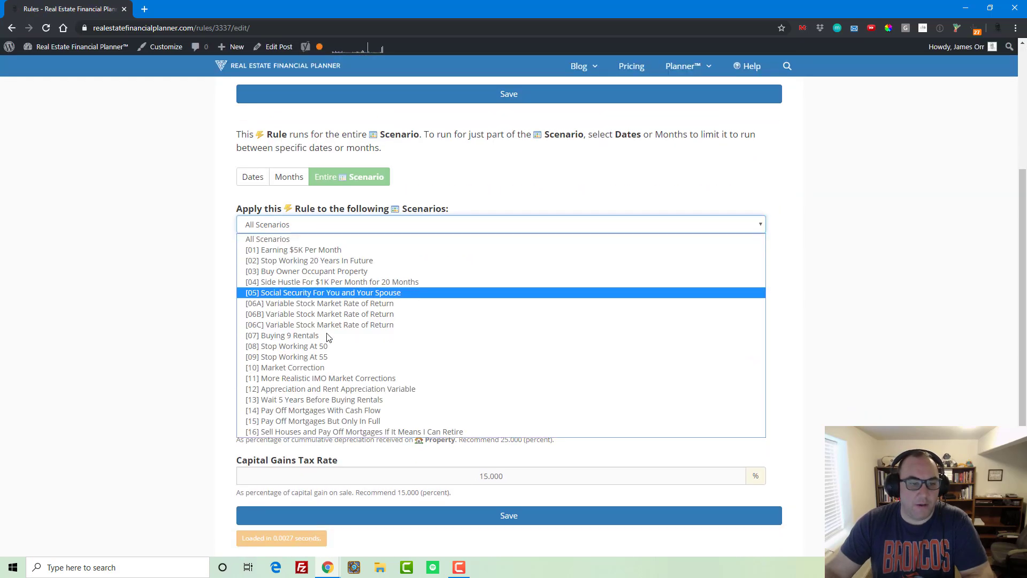
left_click(348, 437)
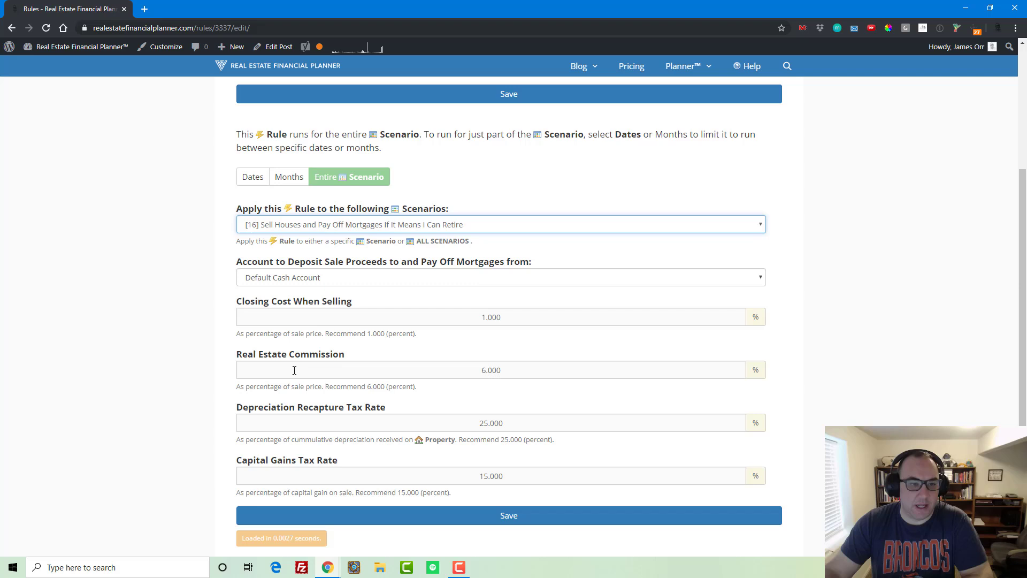
left_click(298, 279)
left_click(345, 304)
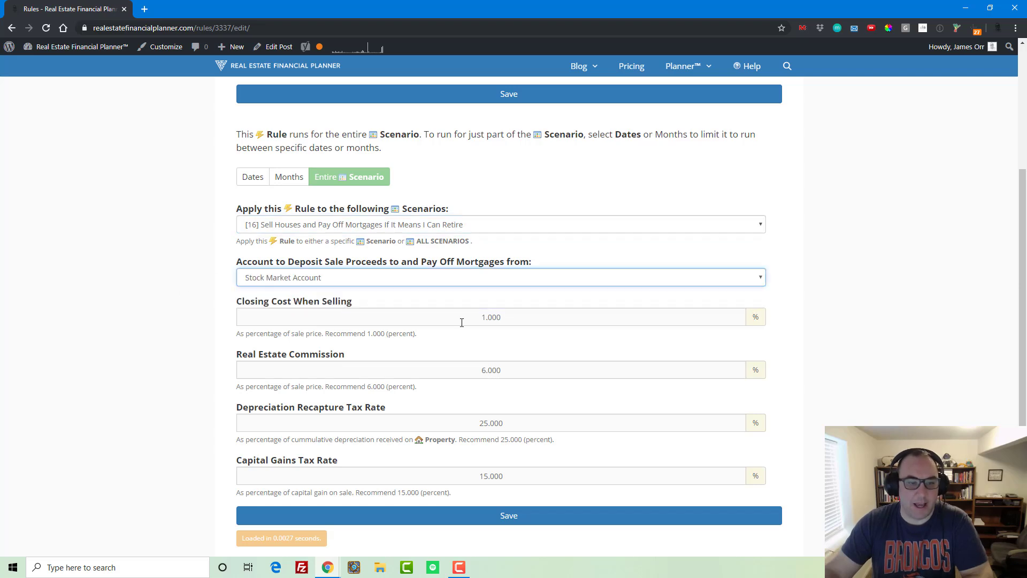
scroll(200, 300, "down", 2)
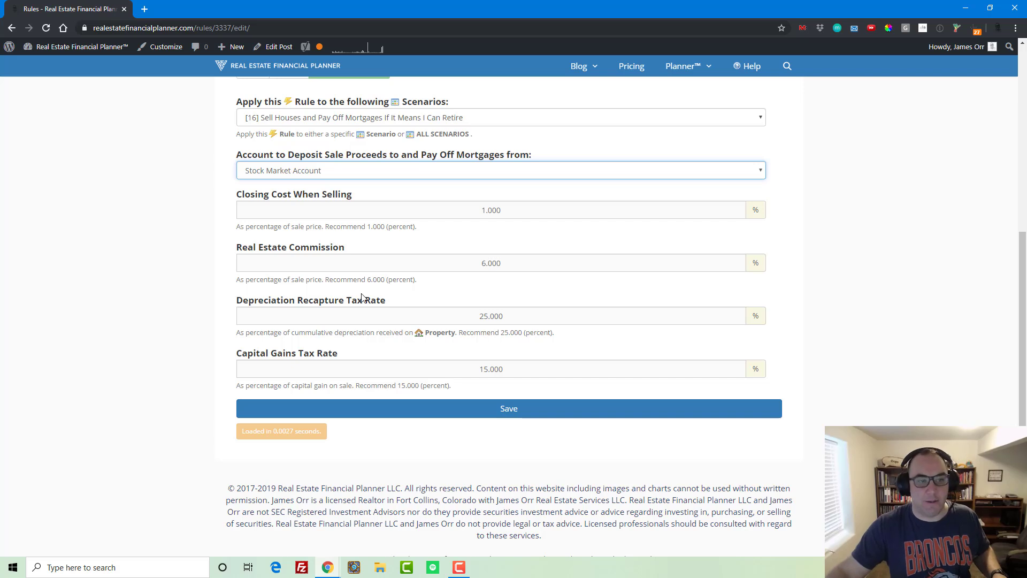
left_click(483, 209)
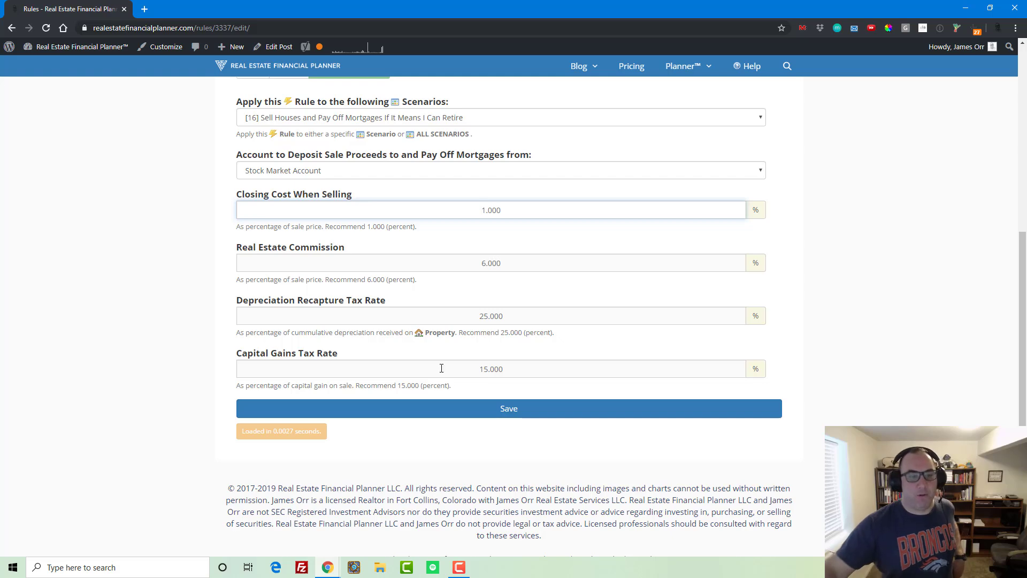
left_click(517, 408)
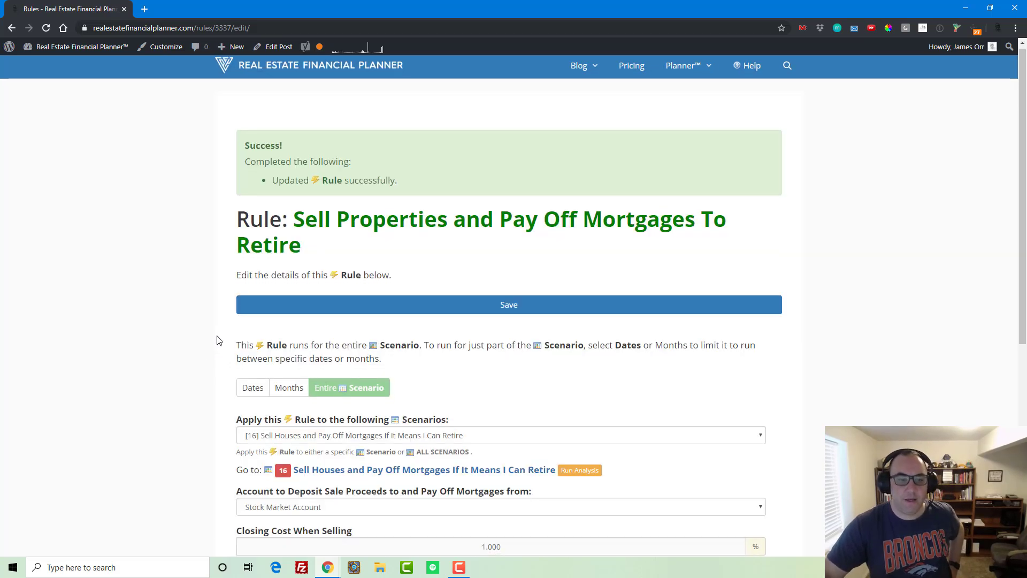
- Include Typical Property with 20% DP in the Safe Withdrawal Rate and Cash Flow goal and save the goal
scroll(219, 340, "down", 5)
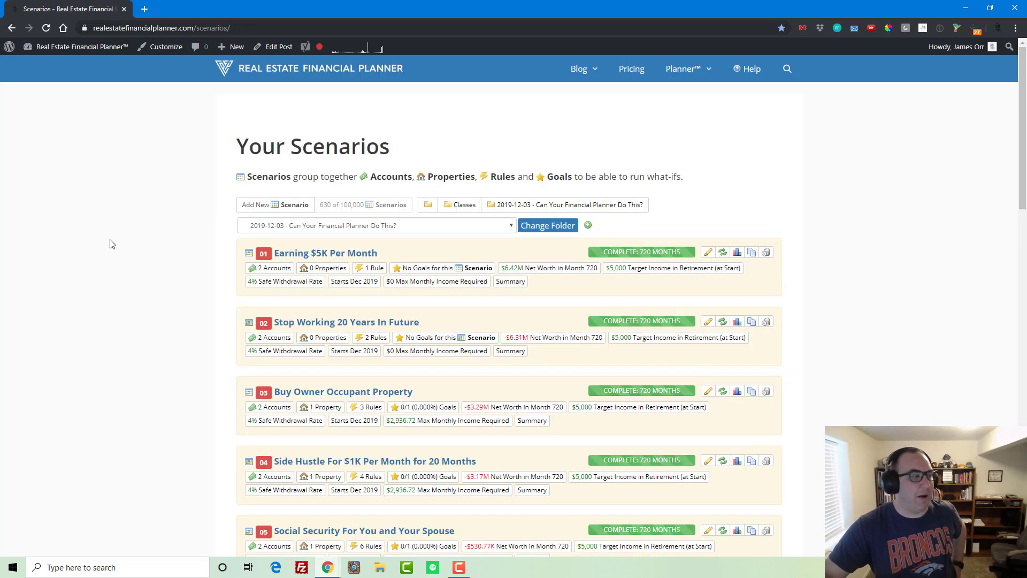
scroll(156, 255, "down", 10)
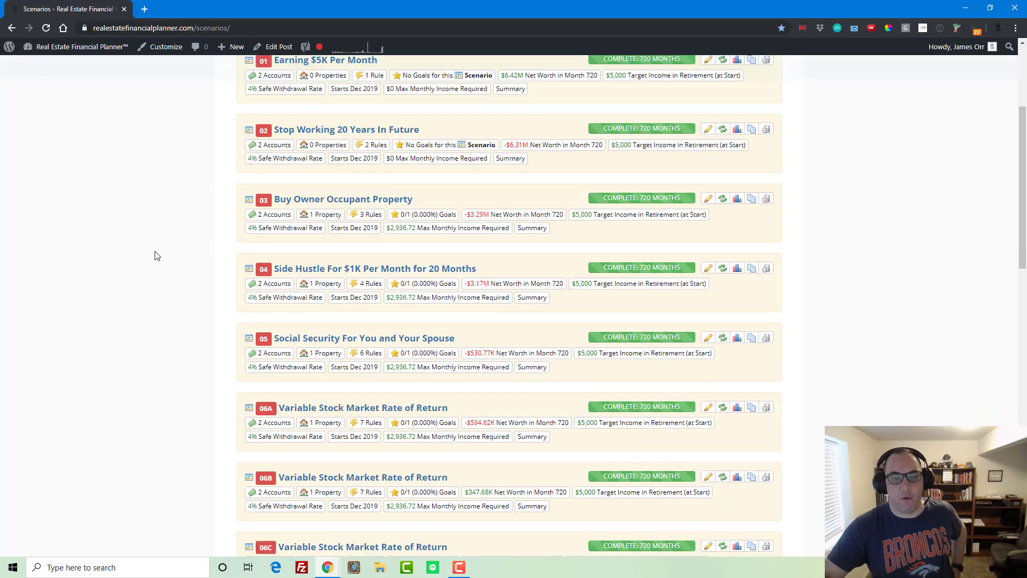
scroll(174, 255, "up", 9)
mouse_move(687, 66)
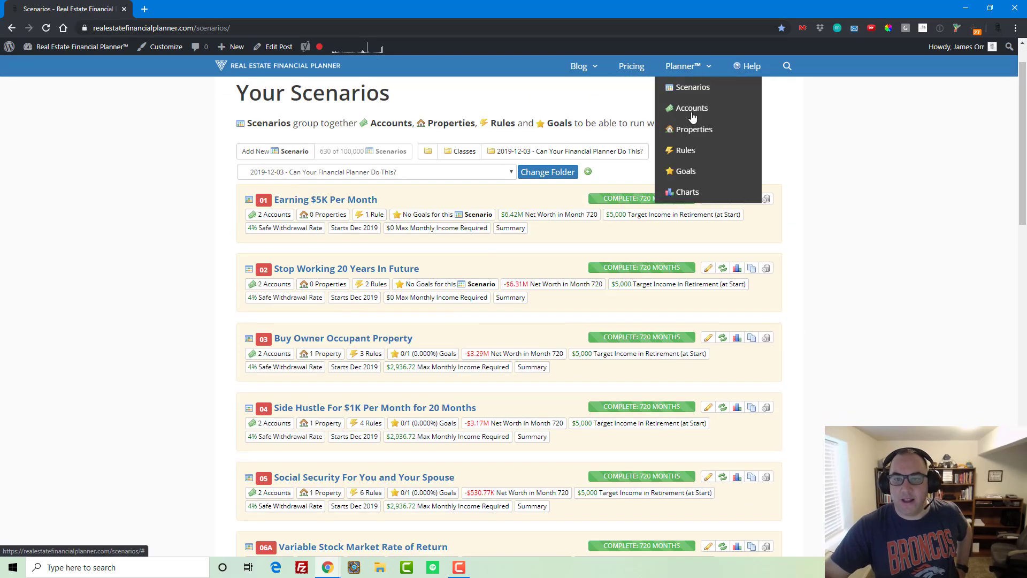
left_click(687, 173)
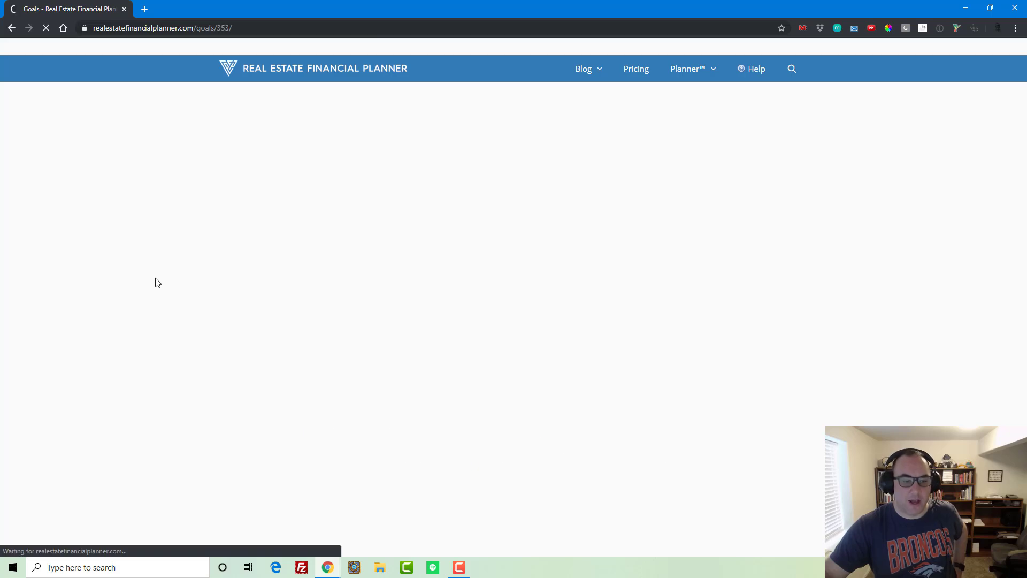
scroll(156, 283, "down", 3)
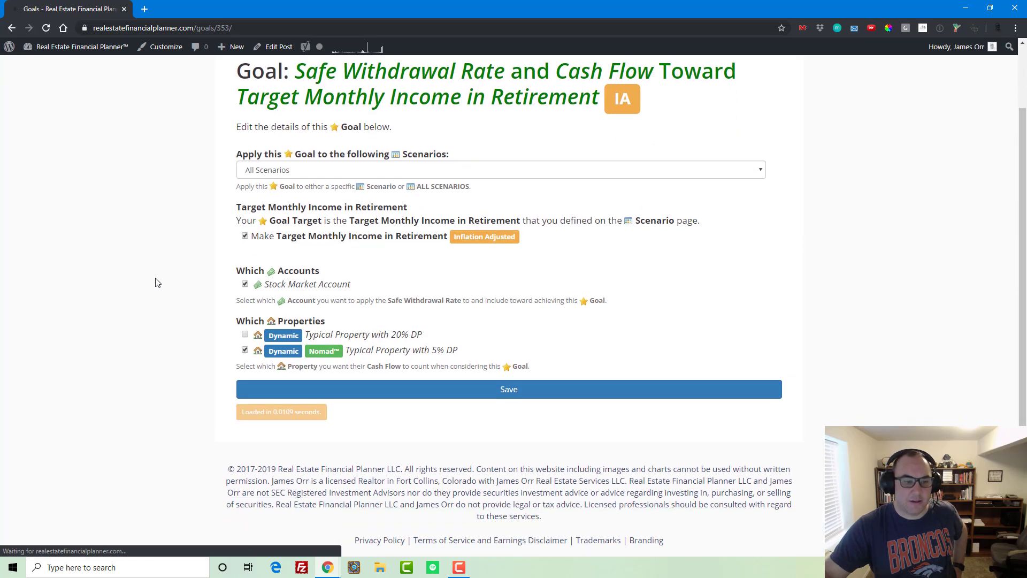
left_click(245, 335)
left_click(344, 391)
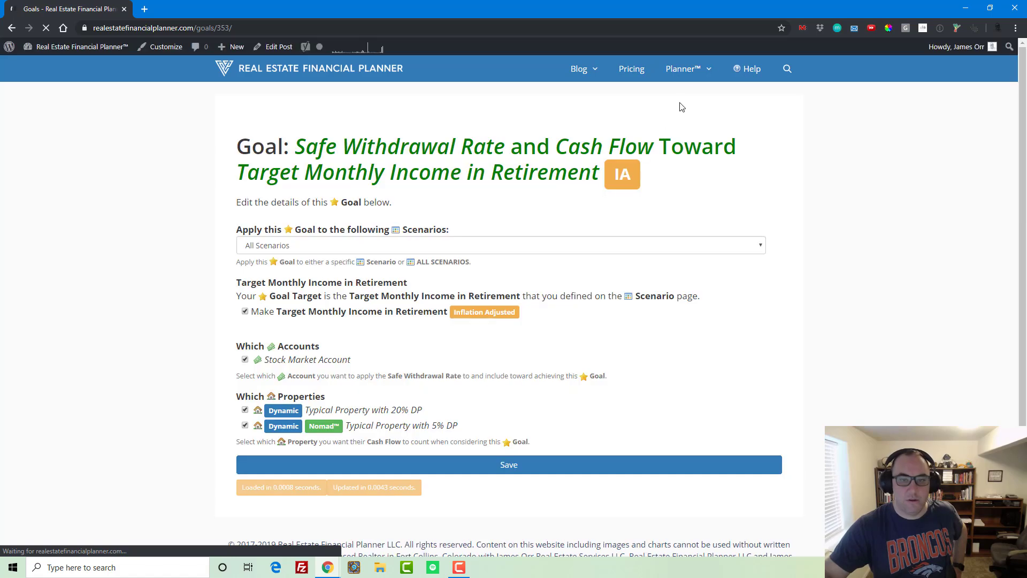
- Rerun scenario 16, Sell Houses and Pay Off Mortgages If It Means I Can Retire, and refresh the scenarios list
mouse_move(690, 80)
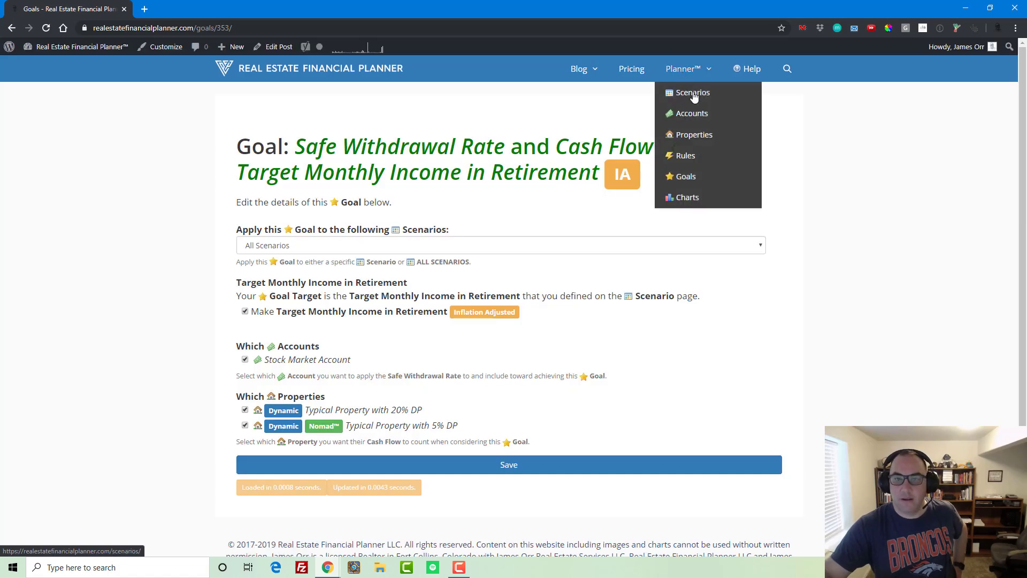
left_click(692, 94)
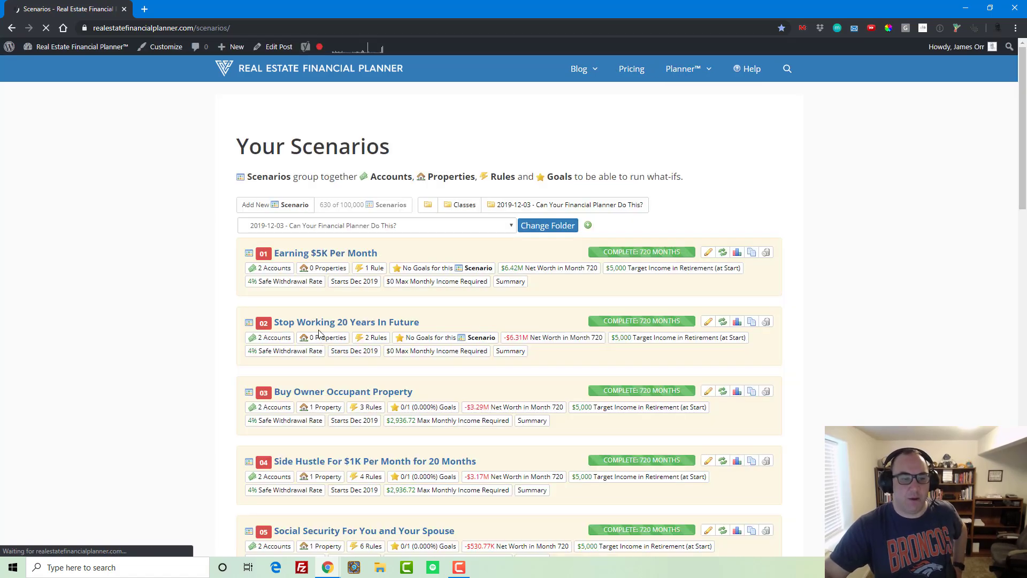
scroll(282, 264, "down", 18)
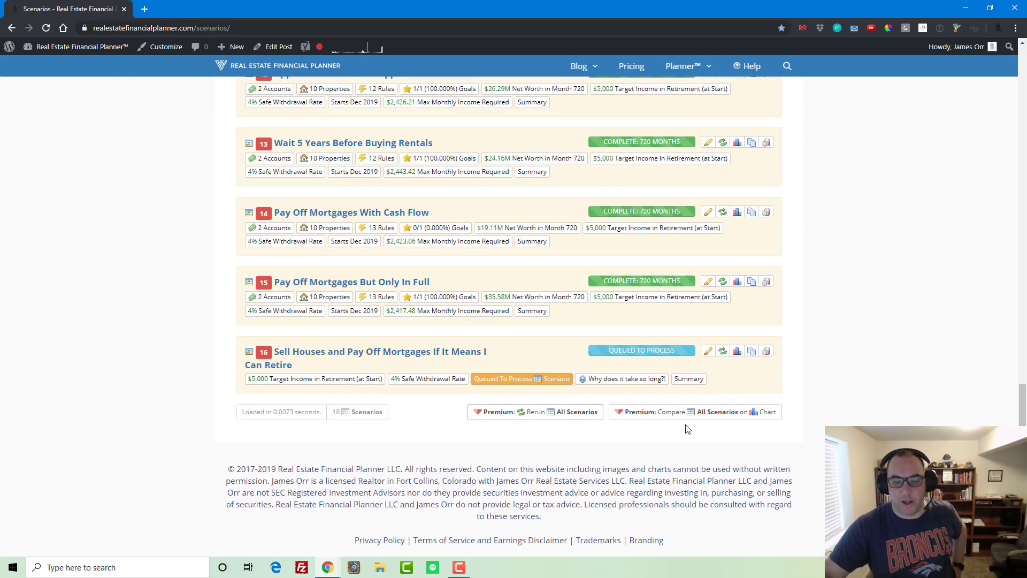
left_click(722, 351)
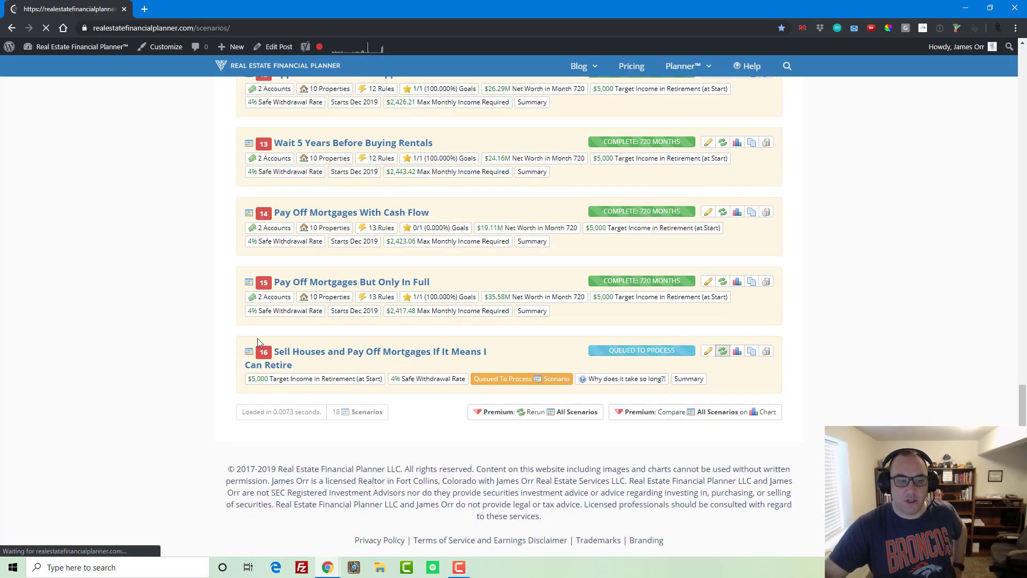
scroll(258, 315, "down", 8)
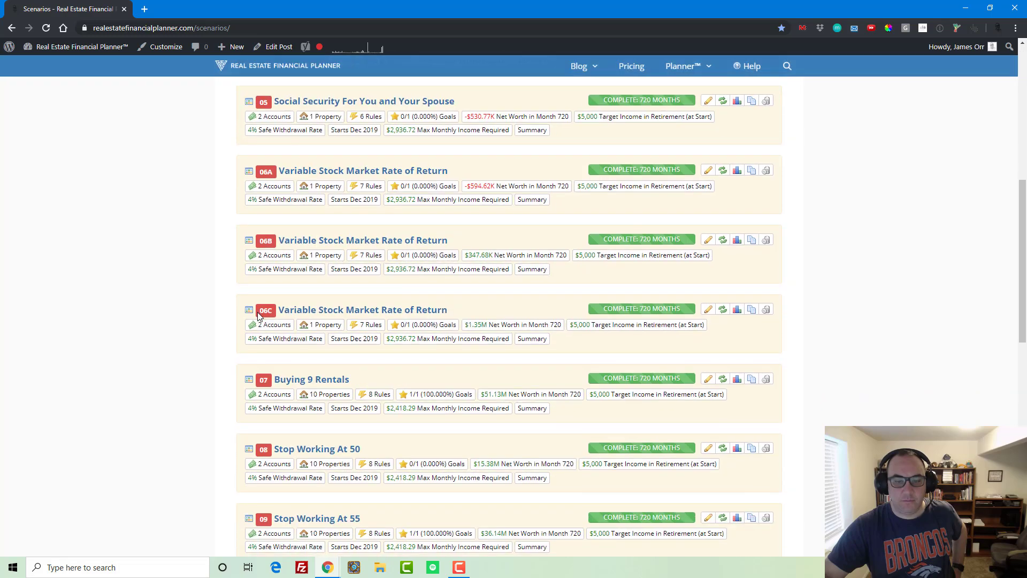
scroll(258, 312, "down", 10)
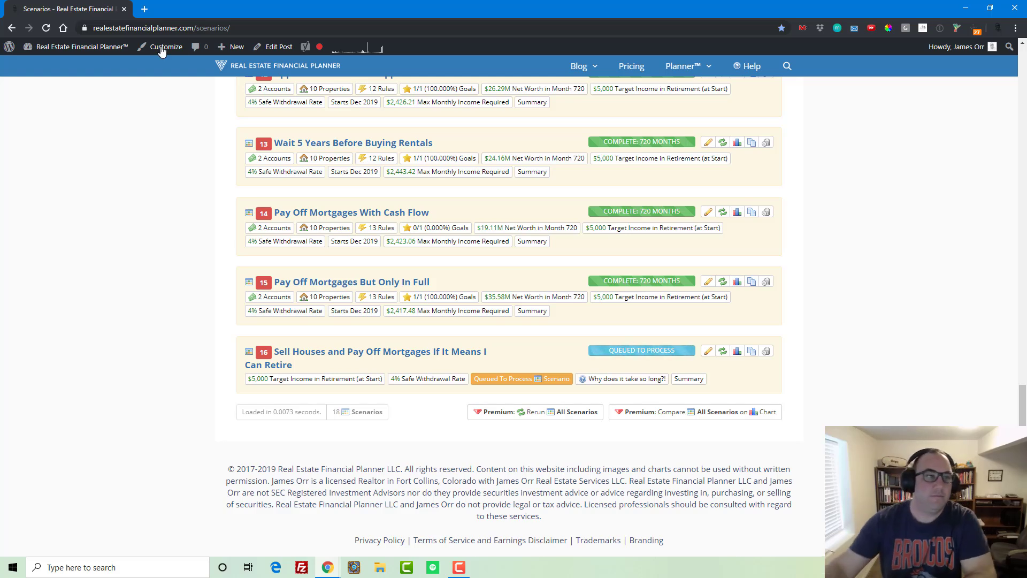
left_click(47, 29)
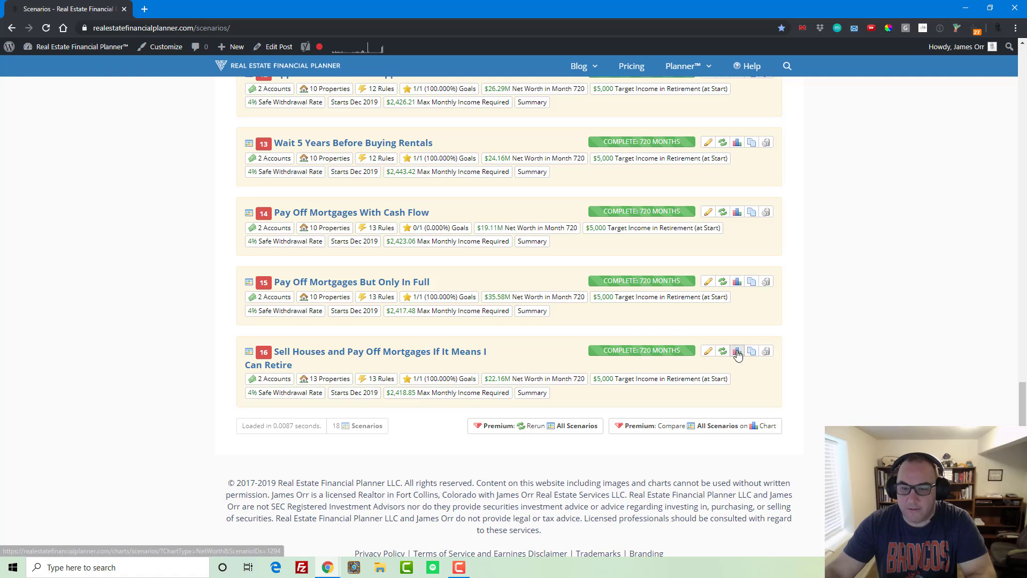
- Open scenario 16's Net Worth chart in a new browser tab and examine its growth
right_click(738, 351)
left_click(775, 357)
left_click(194, 12)
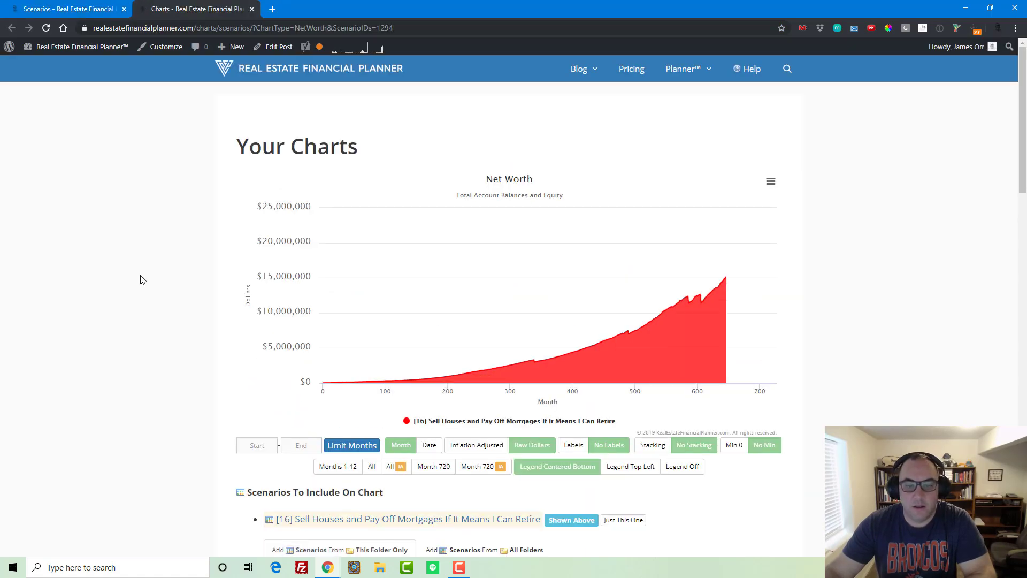
scroll(282, 290, "down", 3)
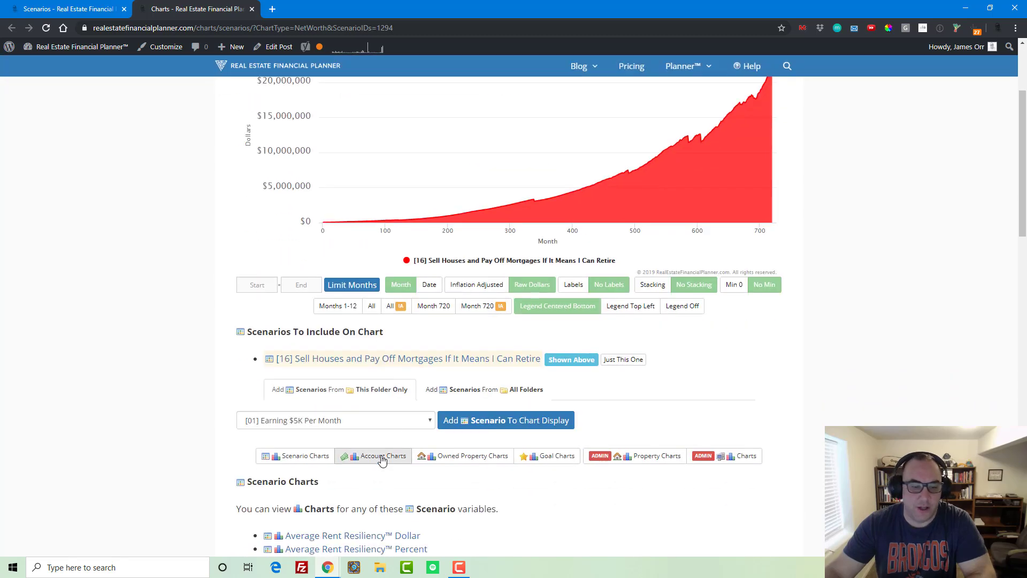
- Chart scenario 16's Account Balance, hiding and reshowing the Stock Market Account series to compare it with Cash
left_click(376, 458)
scroll(342, 467, "down", 1)
scroll(341, 467, "down", 2)
left_click(308, 375)
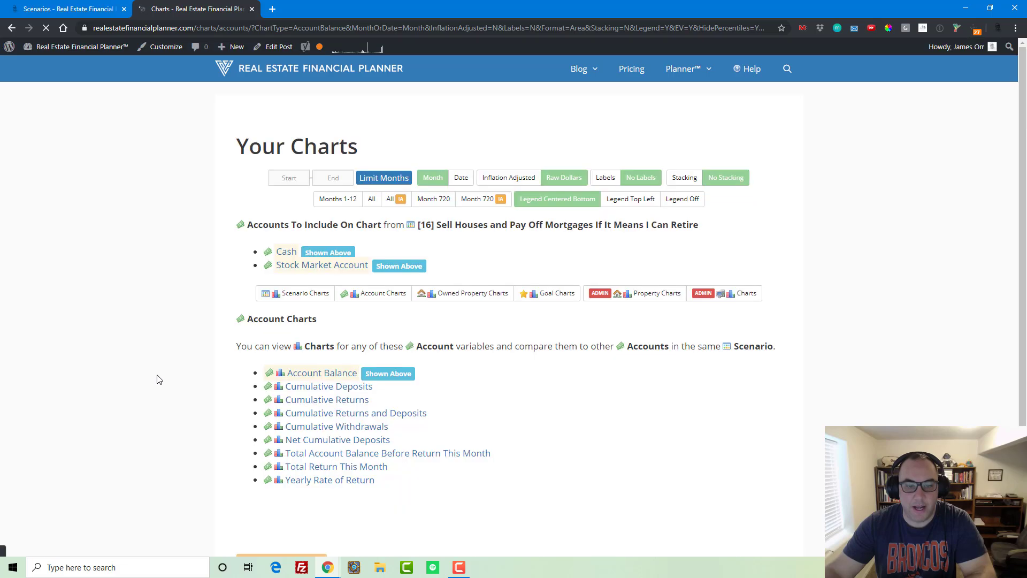
scroll(487, 352, "down", 3)
left_click(532, 257)
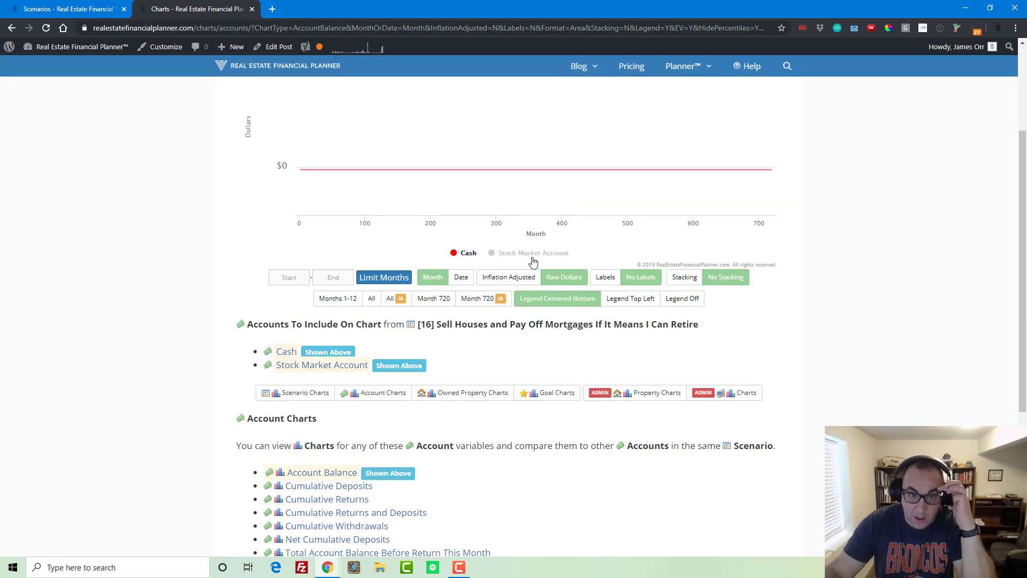
left_click(532, 258)
scroll(533, 259, "up", 2)
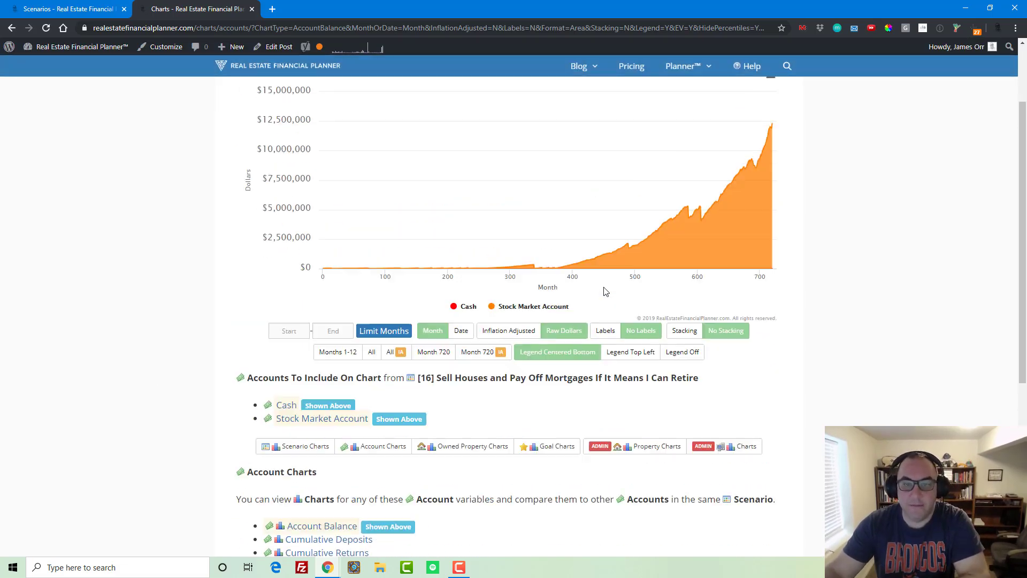
scroll(484, 362, "down", 3)
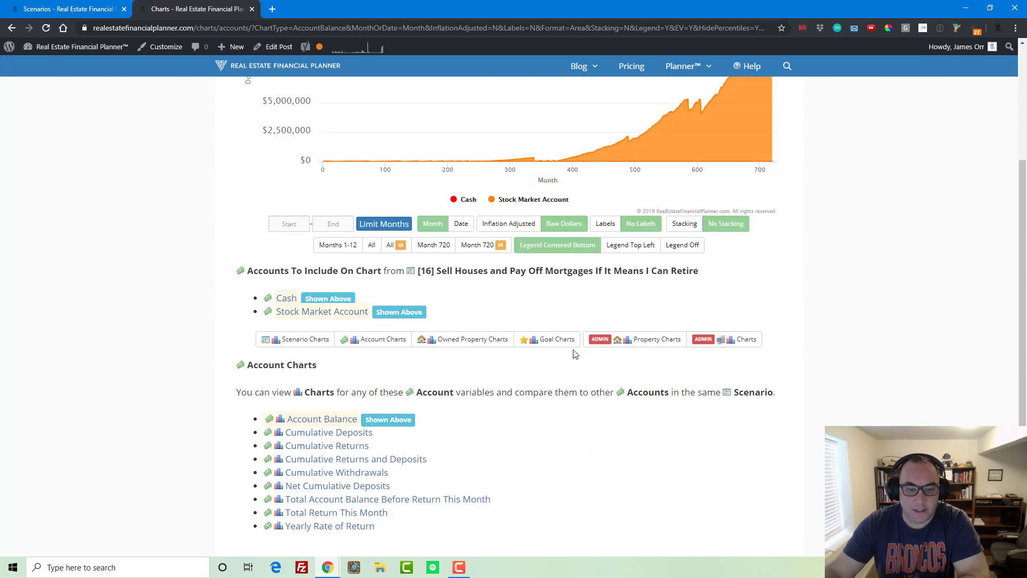
- Chart scenario 16's Safe Withdrawal Rate and Cash Flow goal and check the month it reaches the 100% line
left_click(558, 347)
scroll(412, 335, "down", 2)
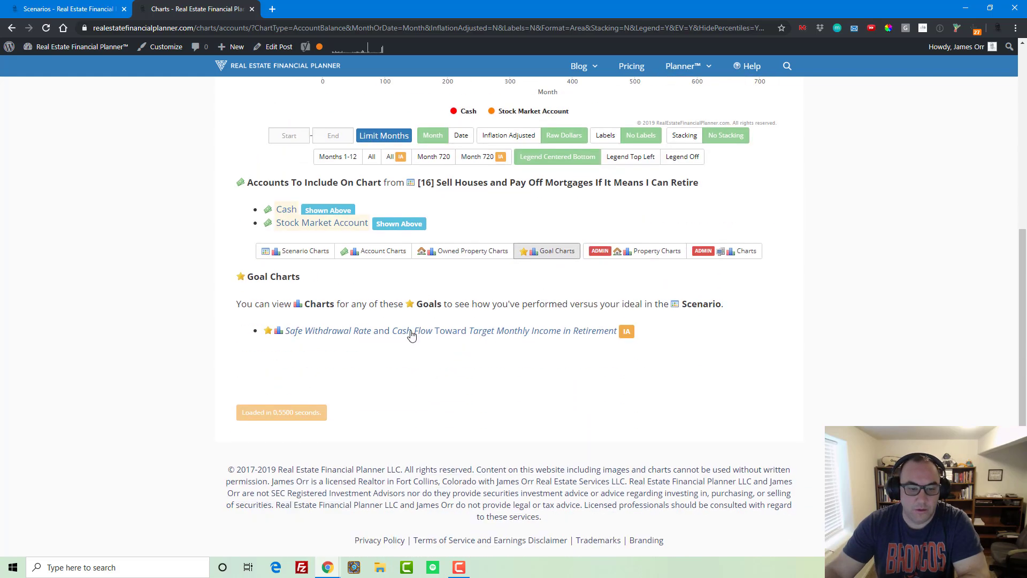
left_click(410, 330)
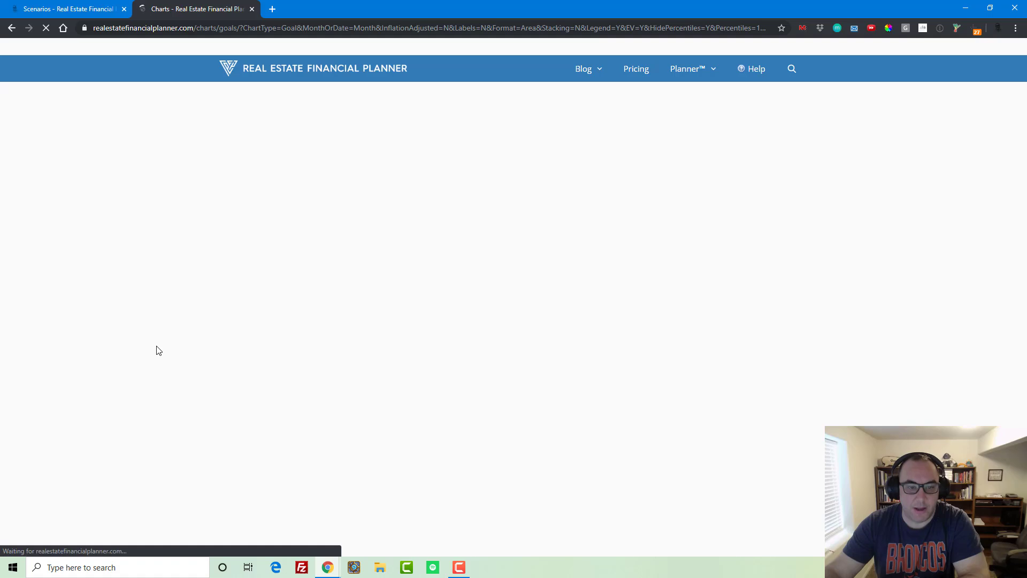
mouse_move(518, 378)
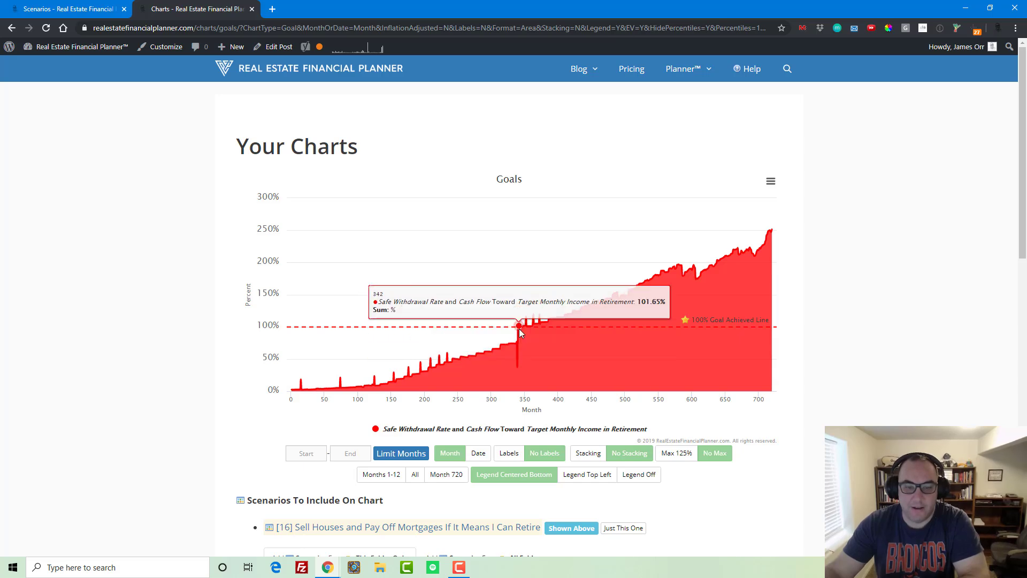
scroll(396, 329, "down", 4)
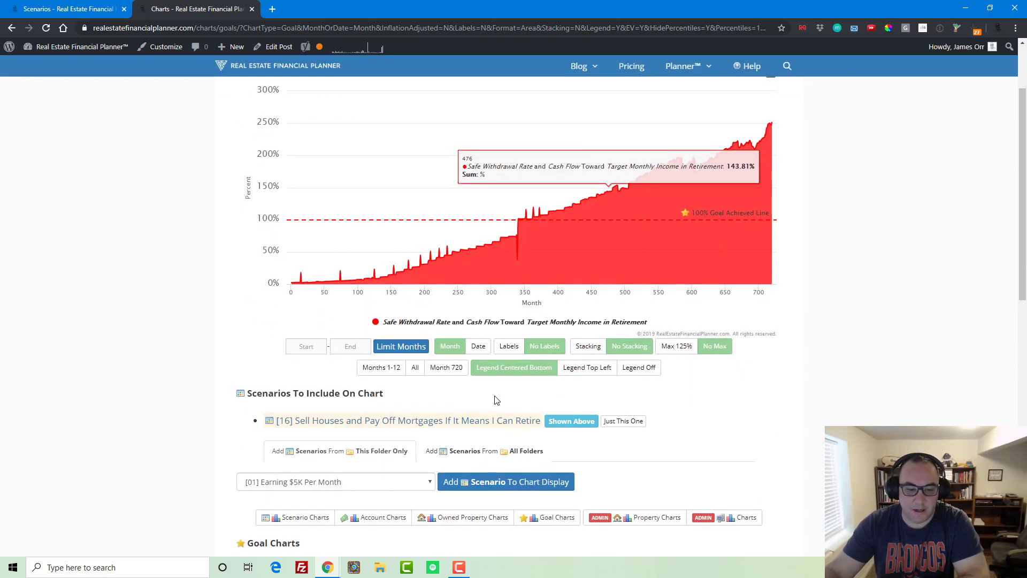
scroll(397, 329, "up", 4)
- Return to the scenarios list and rerun scenario 15, Pay Off Mortgages But Only In Full
left_click(94, 6)
scroll(437, 329, "down", 1)
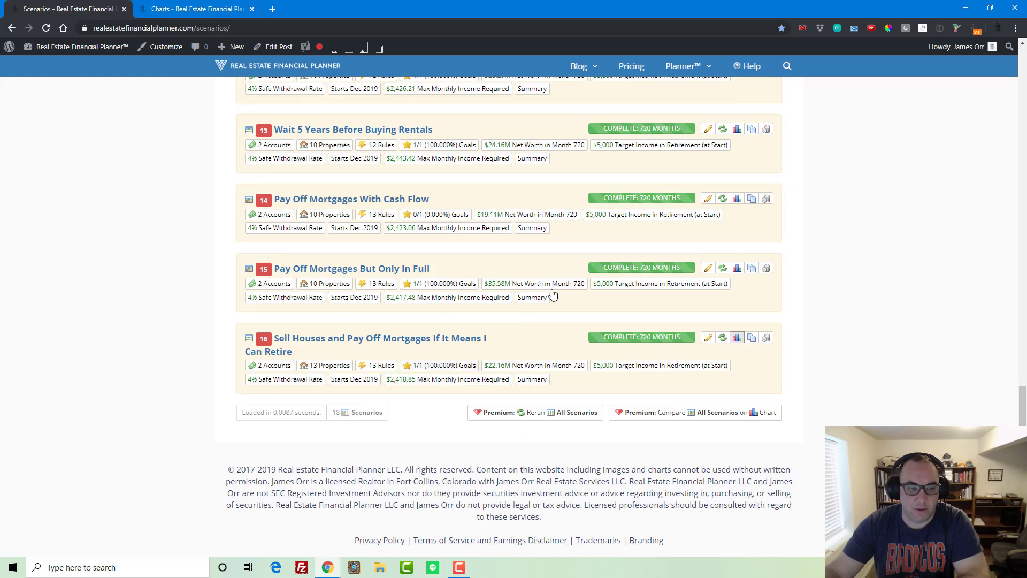
left_click(736, 271)
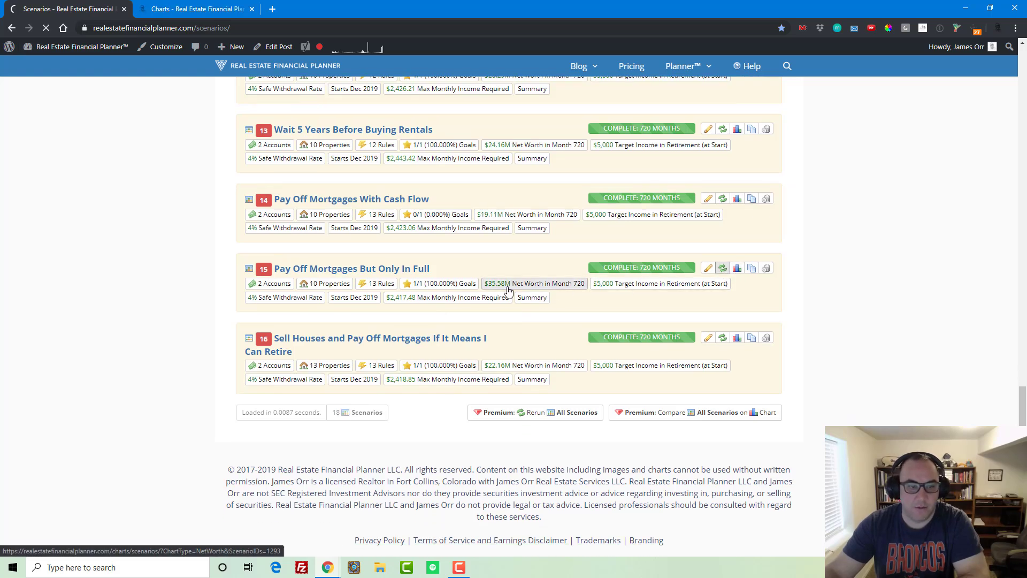
- Rerun all scenarios in the folder and return to scenario 16's charts tab
scroll(416, 316, "down", 13)
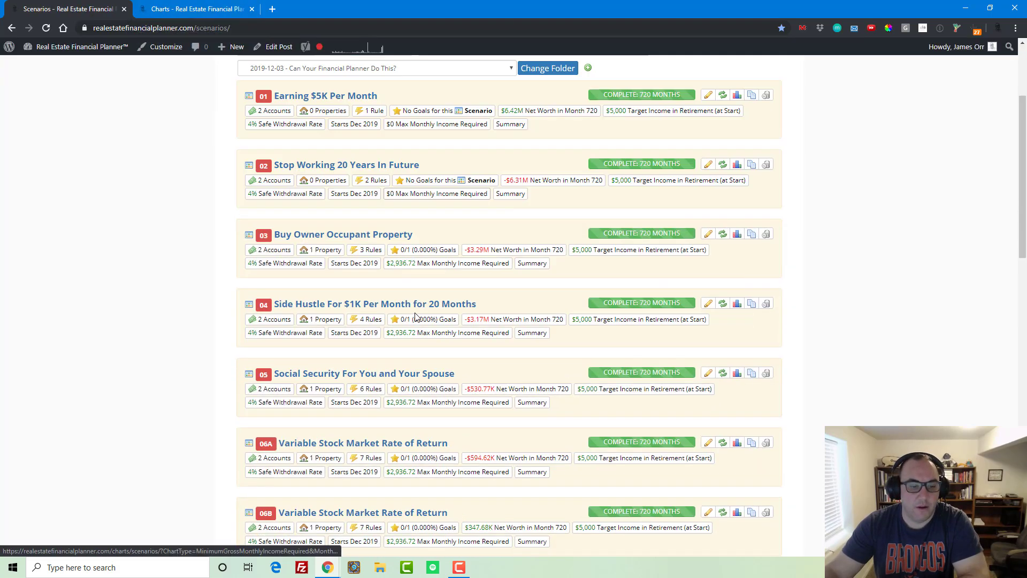
scroll(416, 317, "down", 9)
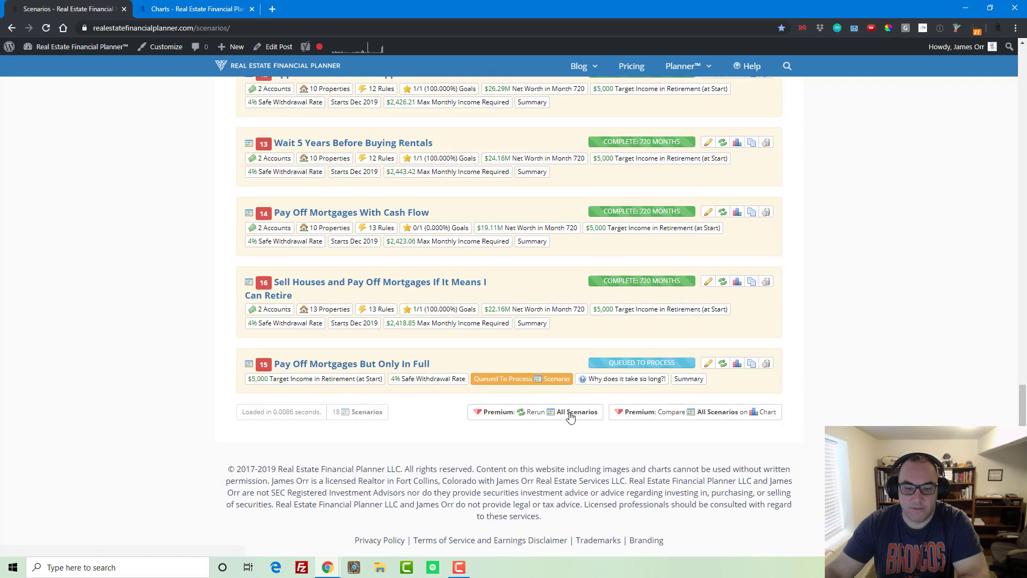
left_click(194, 9)
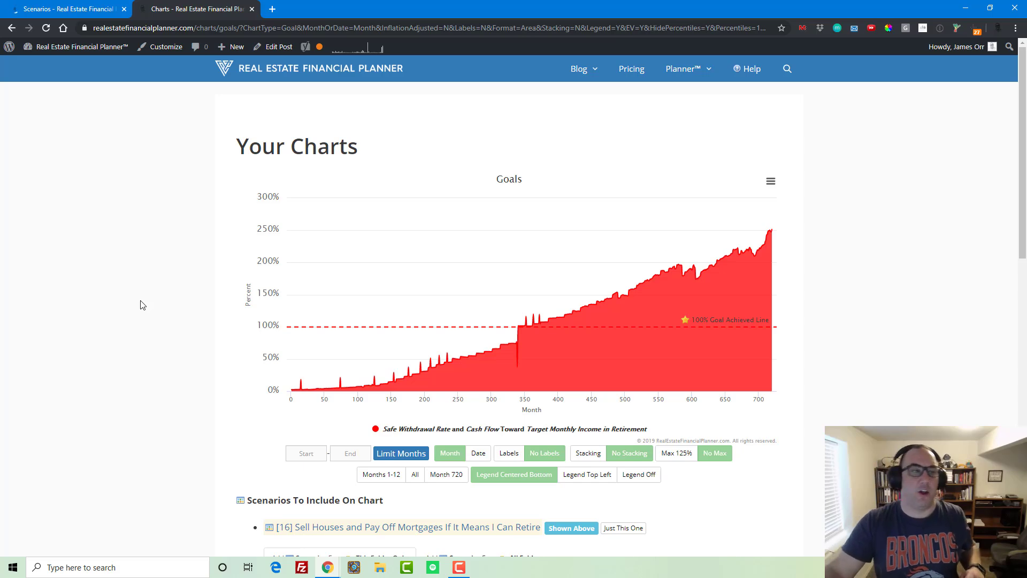
- Check the month in which scenario 16 first achieves 100% of its goal in the table and bar chart
scroll(178, 343, "down", 10)
scroll(375, 366, "down", 3)
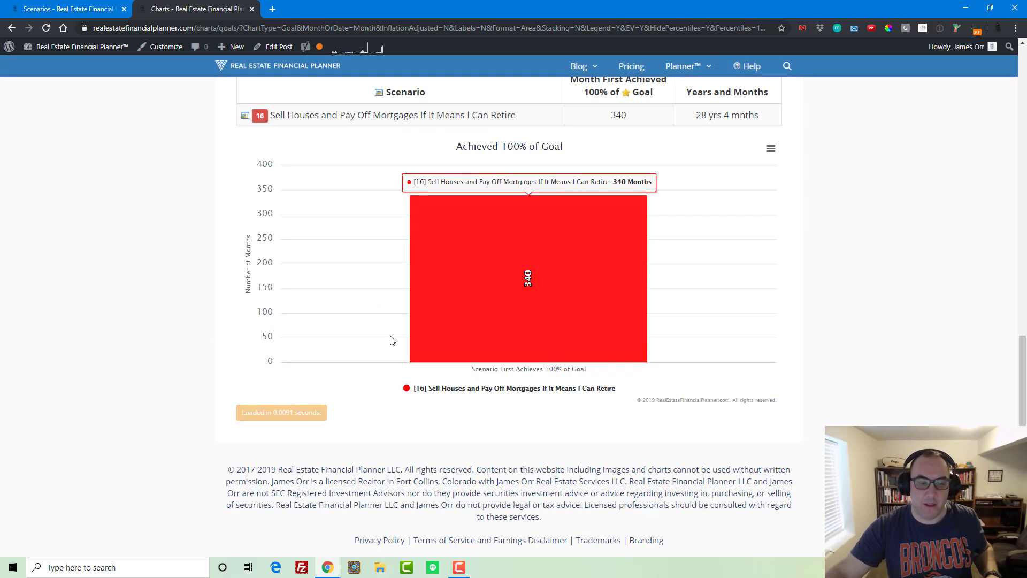
scroll(387, 324, "up", 8)
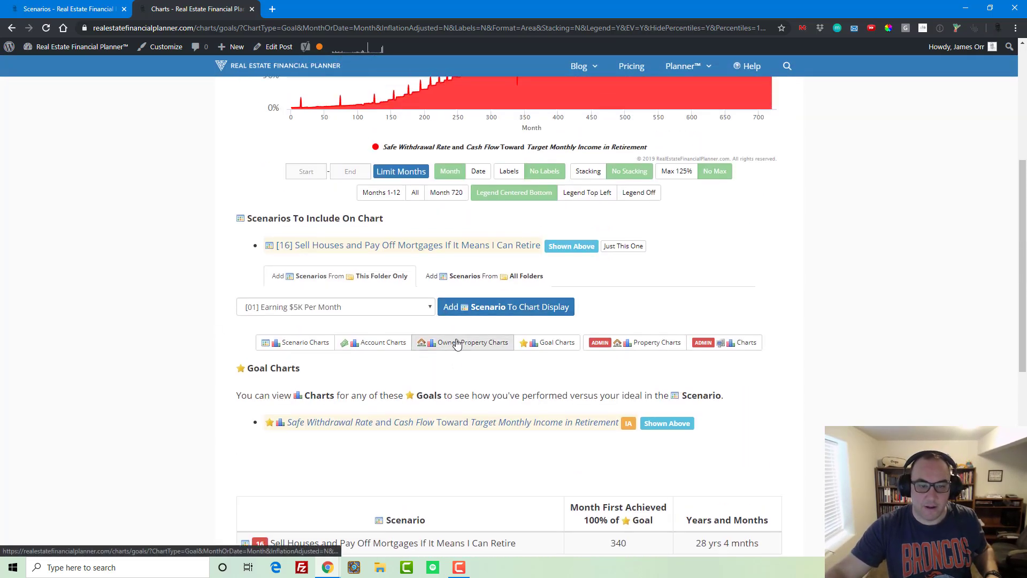
- Look through the owned property variables and chart scenario 16's Number of Properties Owned from the scenario variables
left_click(459, 341)
scroll(210, 319, "down", 5)
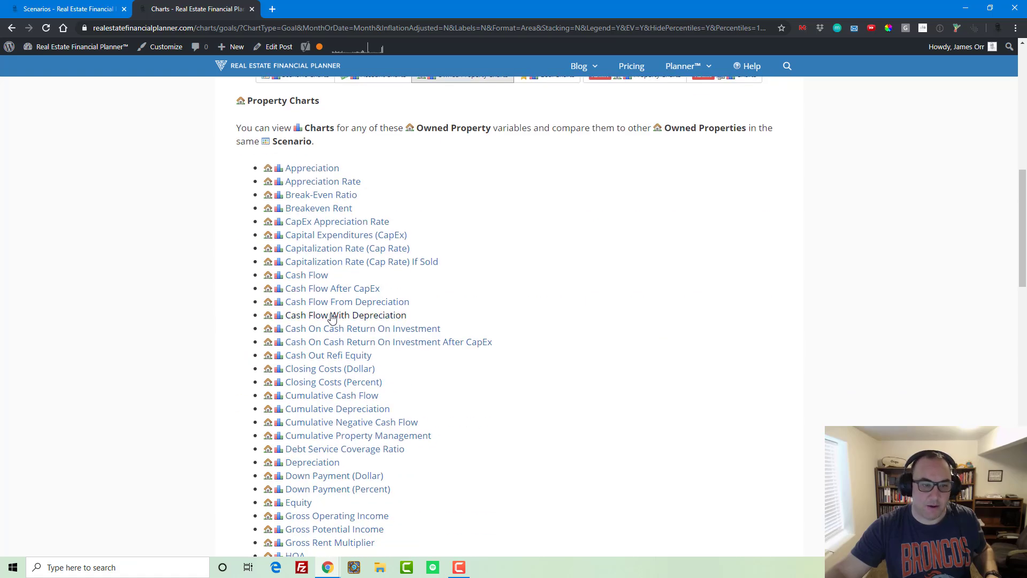
scroll(331, 318, "down", 2)
scroll(332, 319, "up", 8)
left_click(295, 395)
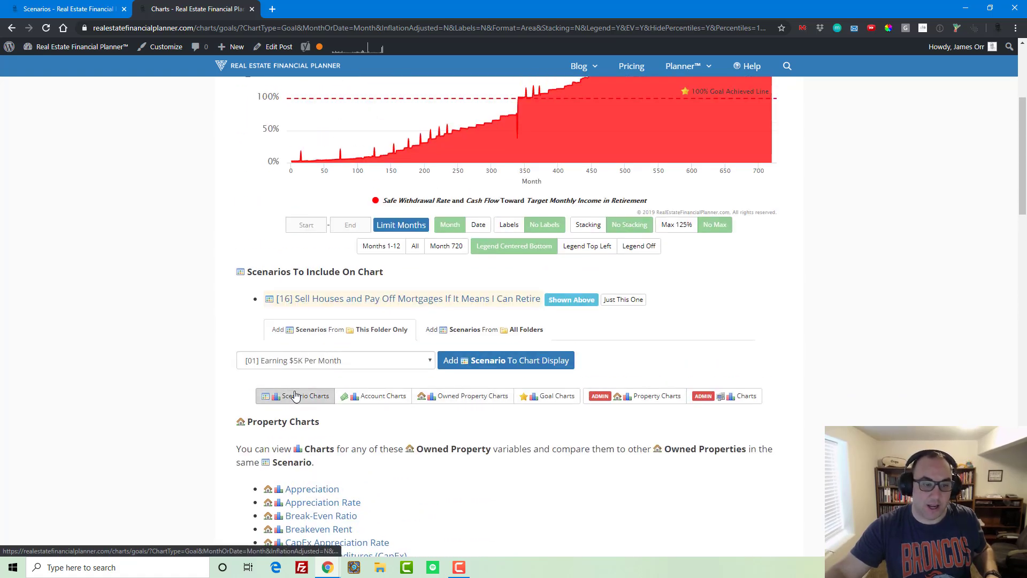
scroll(208, 360, "down", 1)
scroll(208, 360, "down", 4)
left_click(325, 328)
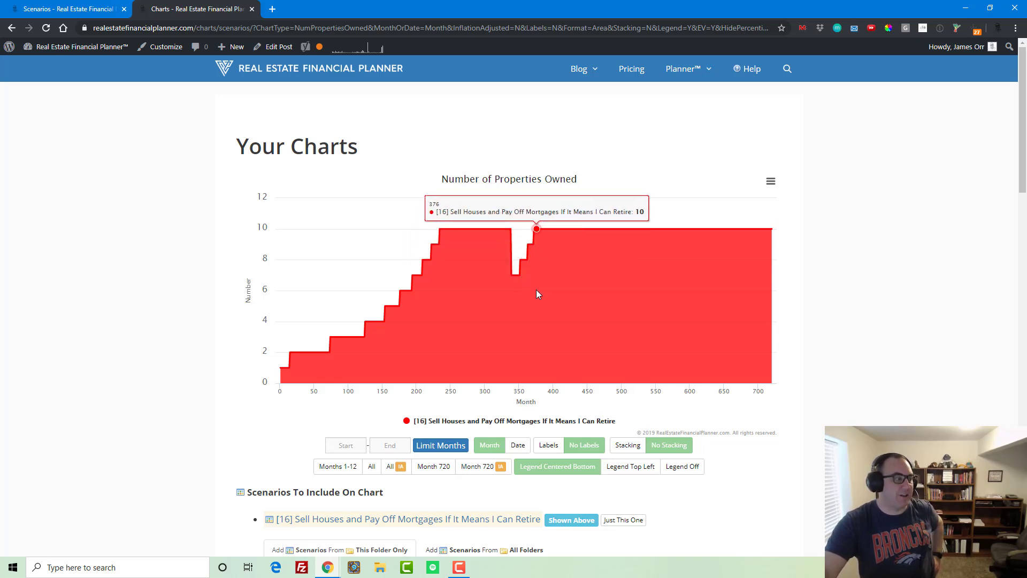
- Examine when scenario 16 sells and rebuys properties on the Number of Properties Owned chart
scroll(561, 308, "down", 2)
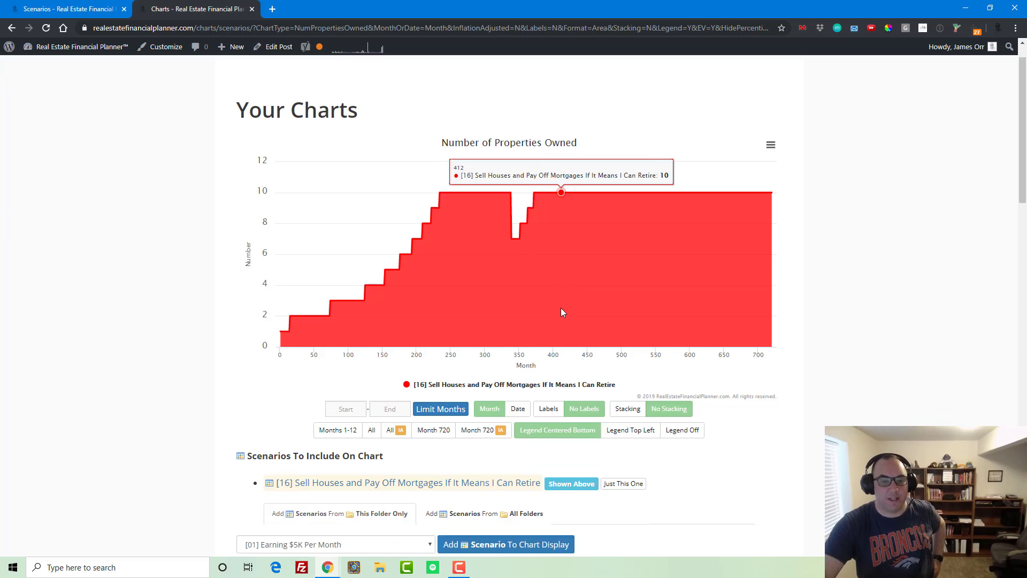
scroll(560, 303, "up", 2)
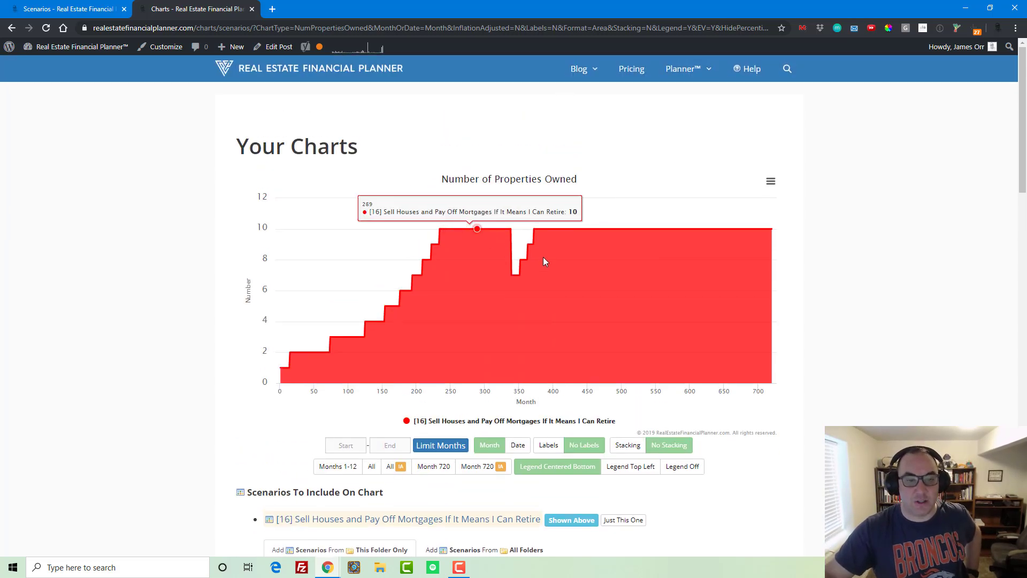
scroll(505, 268, "down", 5)
scroll(512, 234, "up", 4)
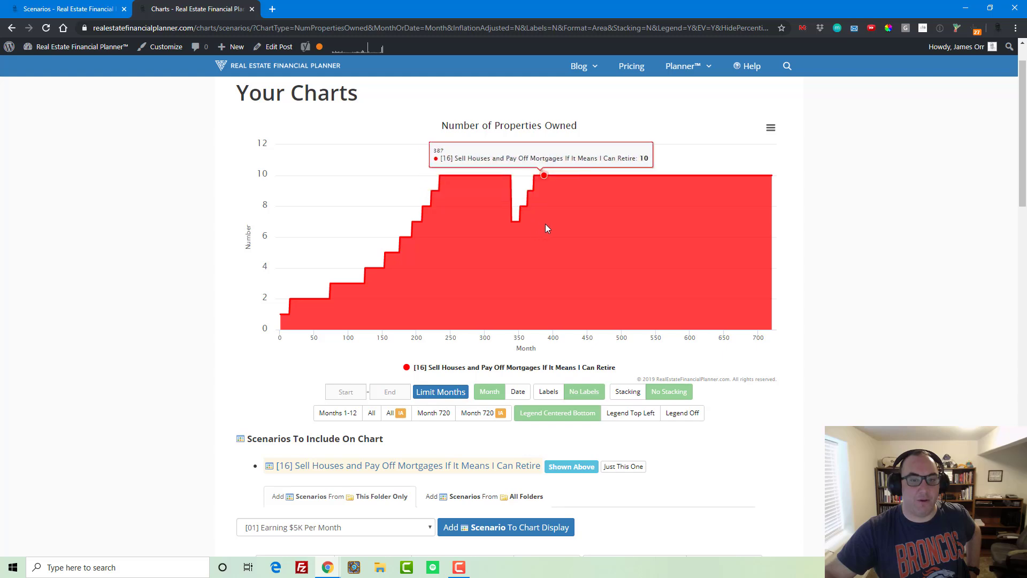
scroll(544, 225, "down", 8)
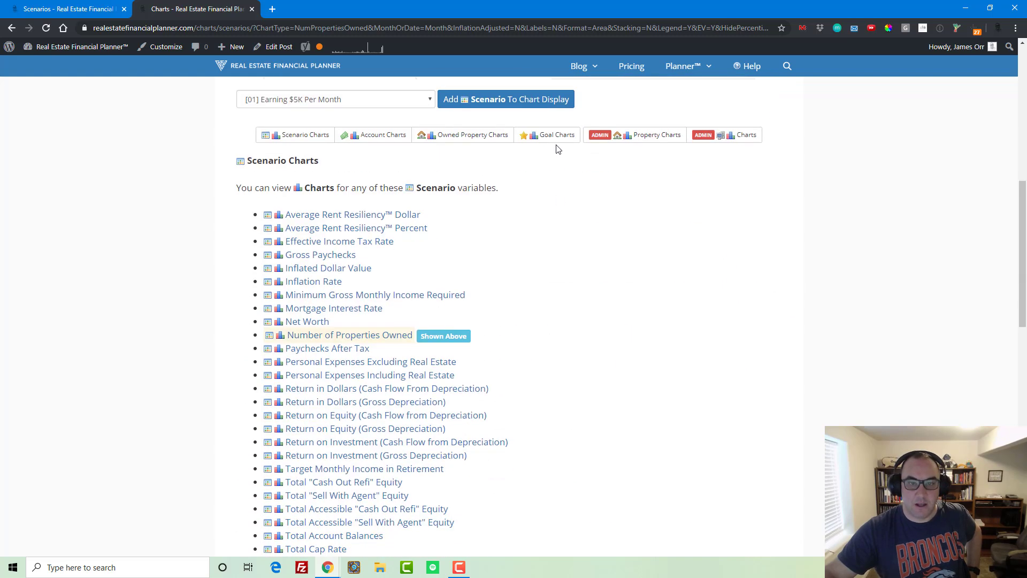
- Return to the scenarios list and reload it several times to check the processing status of the rerun scenarios
left_click(77, 7)
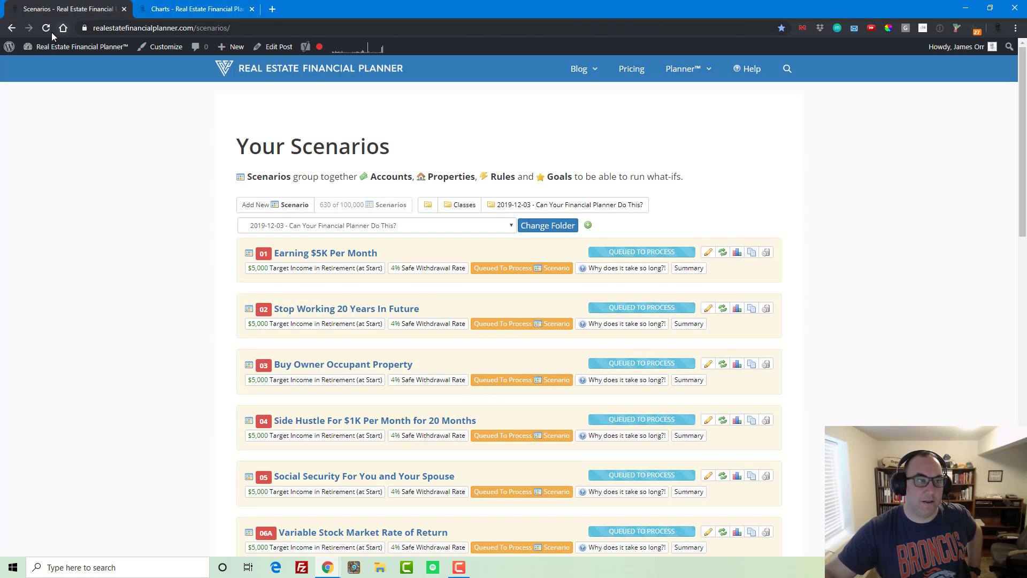
left_click(46, 28)
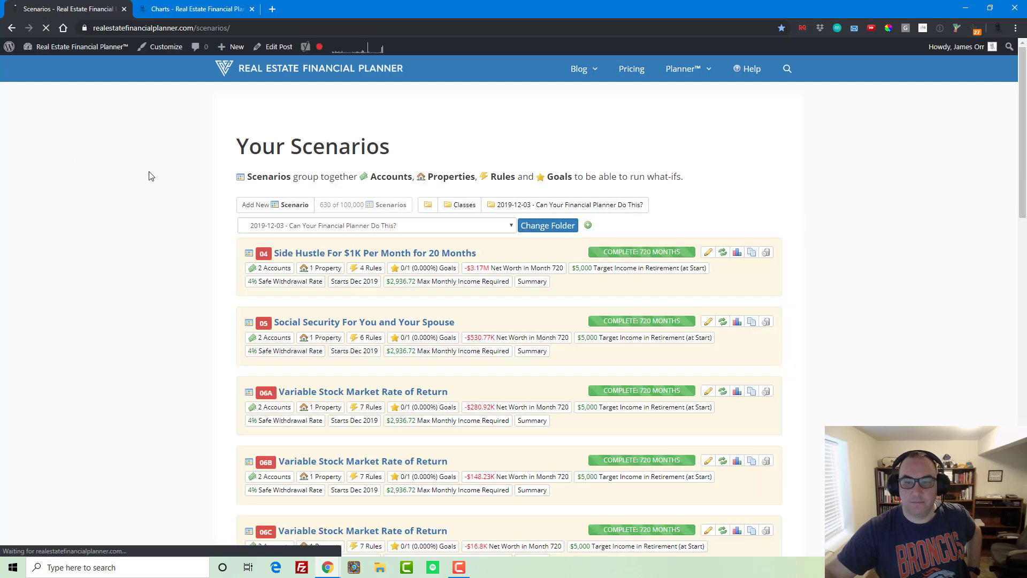
scroll(165, 197, "down", 12)
scroll(171, 179, "down", 6)
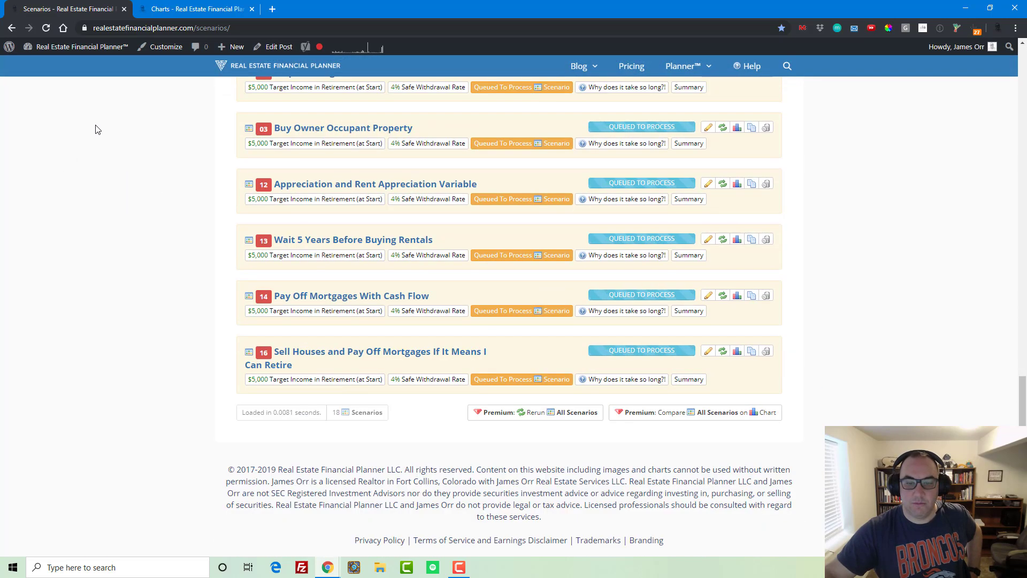
left_click(46, 28)
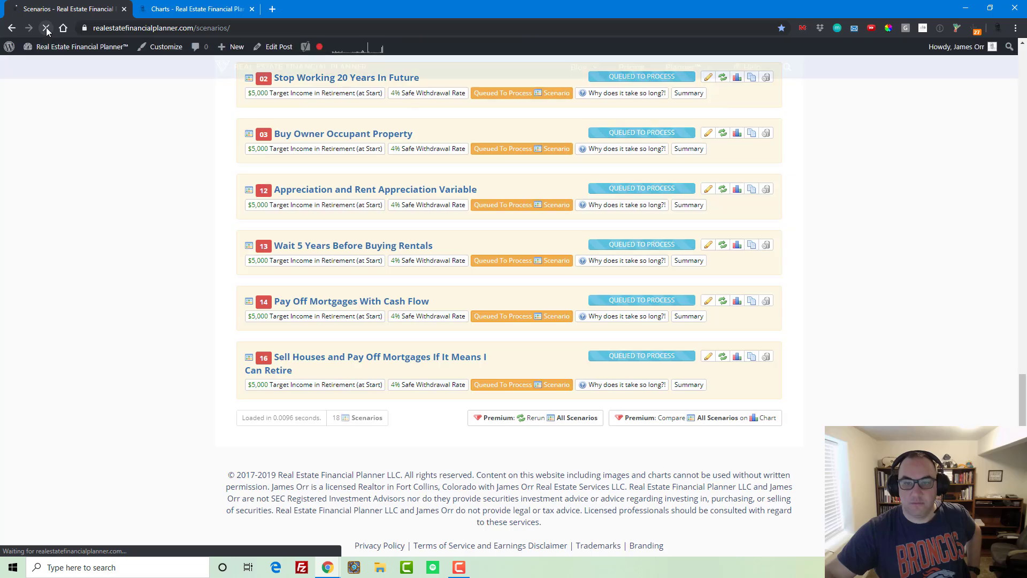
left_click(46, 27)
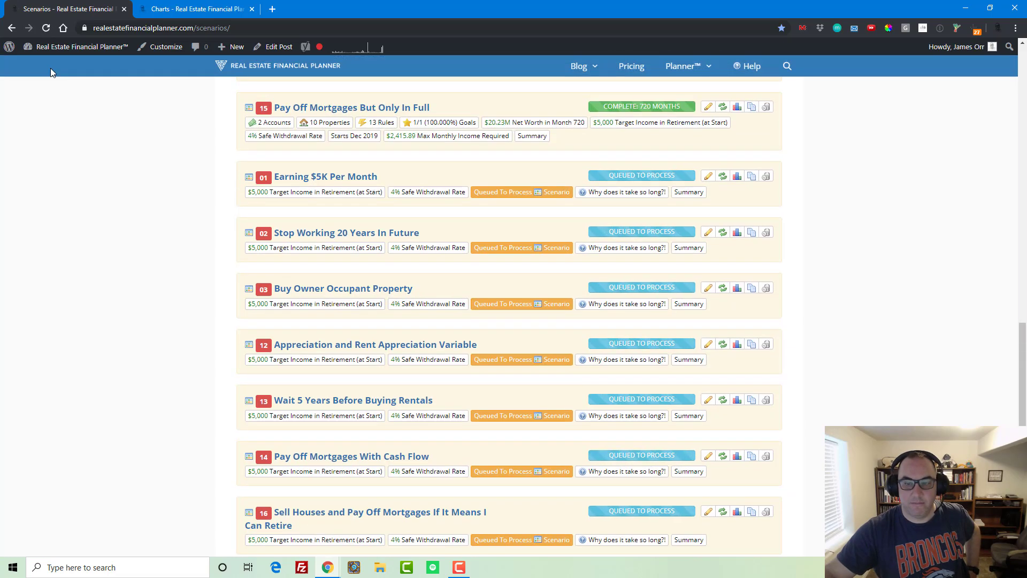
left_click(46, 27)
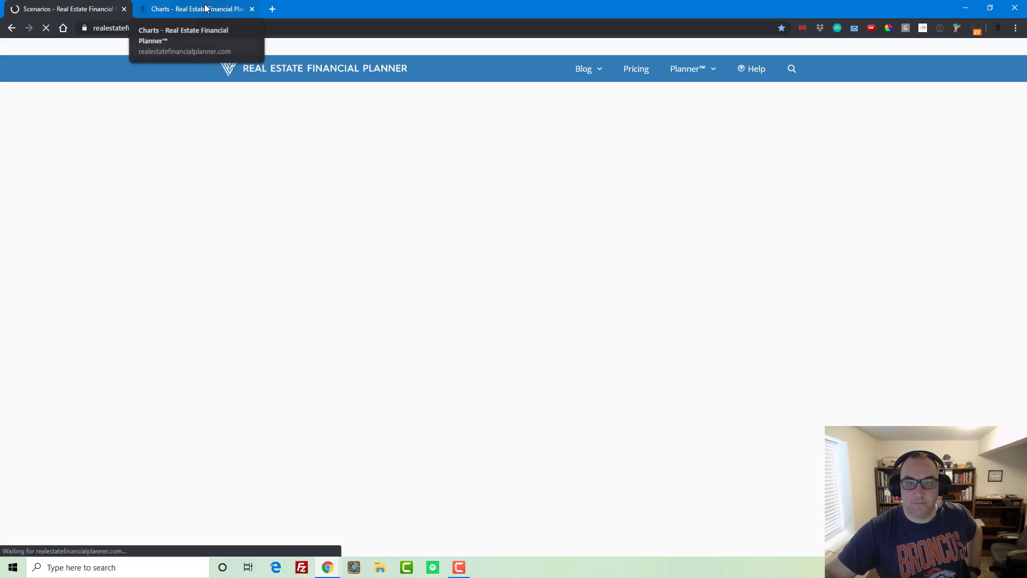
- Chart the Mortgage Balance of scenario 16's owned properties
left_click(204, 7)
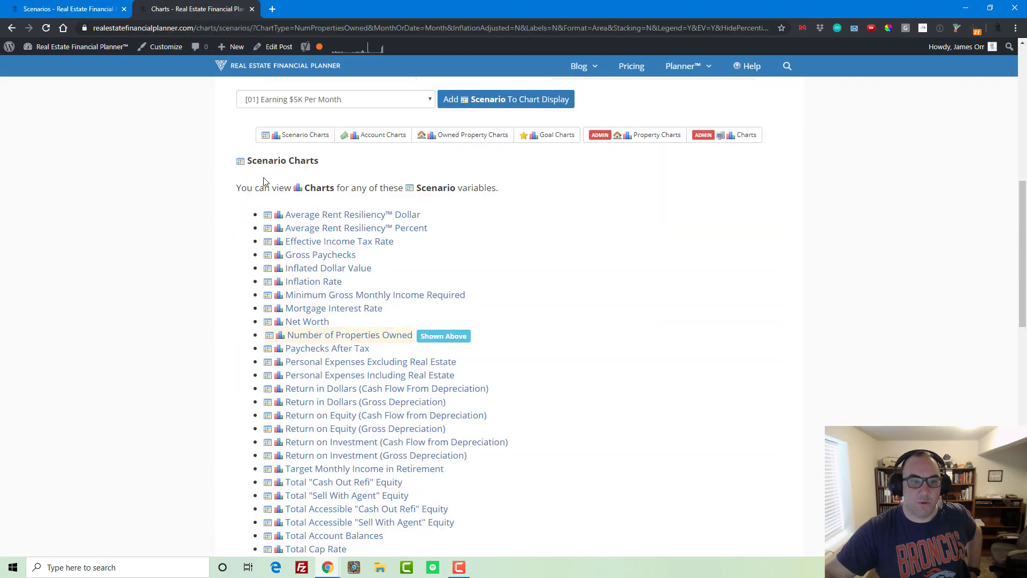
scroll(479, 222, "up", 1)
left_click(465, 191)
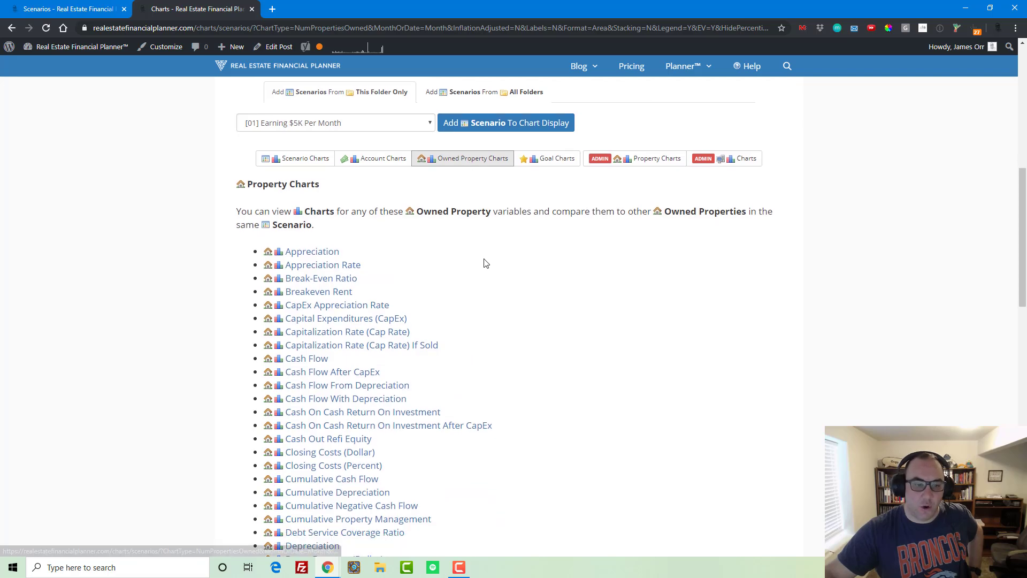
scroll(481, 264, "down", 3)
scroll(480, 266, "down", 6)
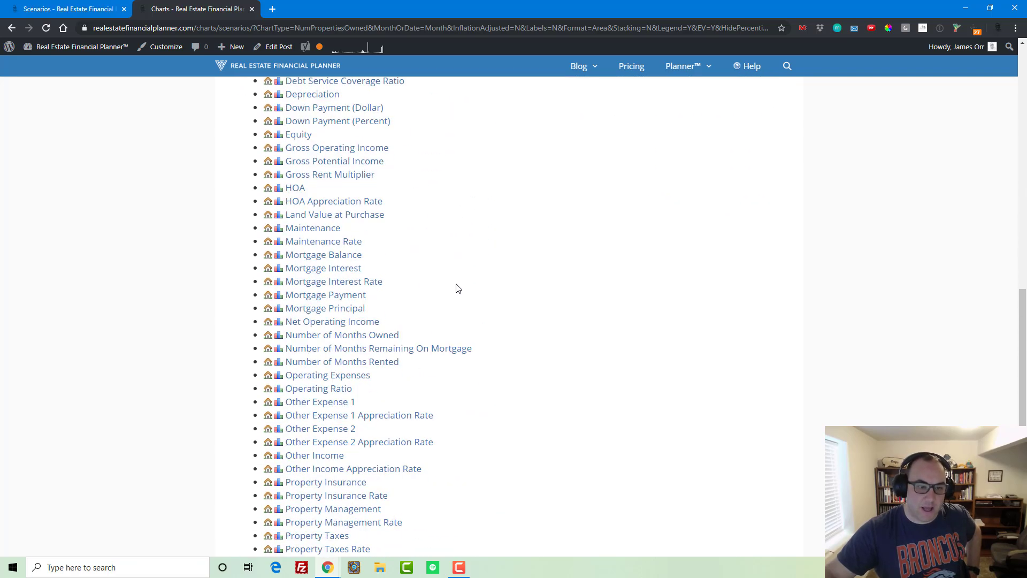
left_click(339, 256)
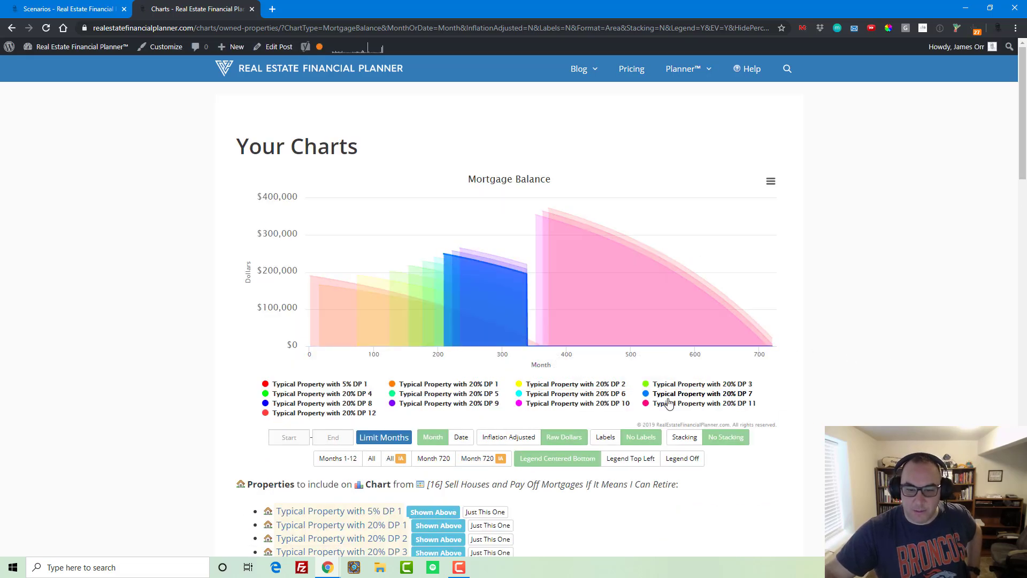
- Hide the series Typical Property with 20% DP 12 down to 1 on the Mortgage Balance chart, leaving only Typical Property with 5% DP 1
left_click(332, 412)
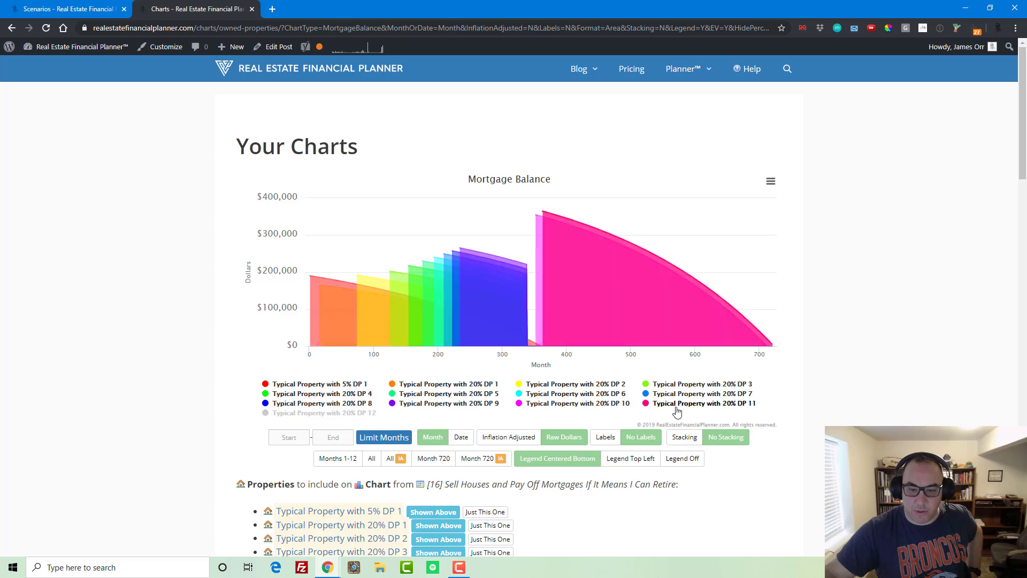
left_click(680, 403)
left_click(610, 406)
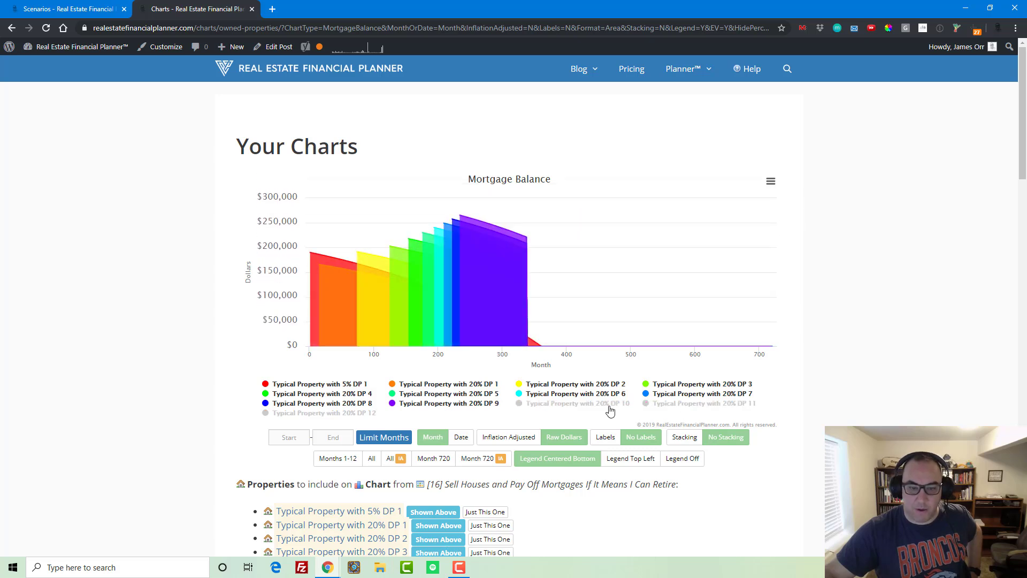
left_click(455, 404)
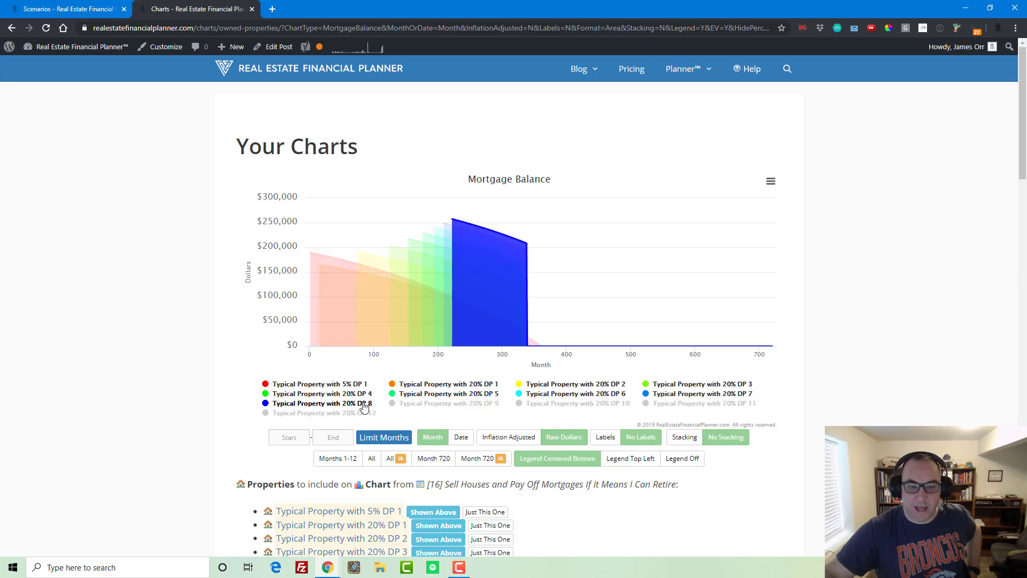
left_click(364, 405)
left_click(701, 394)
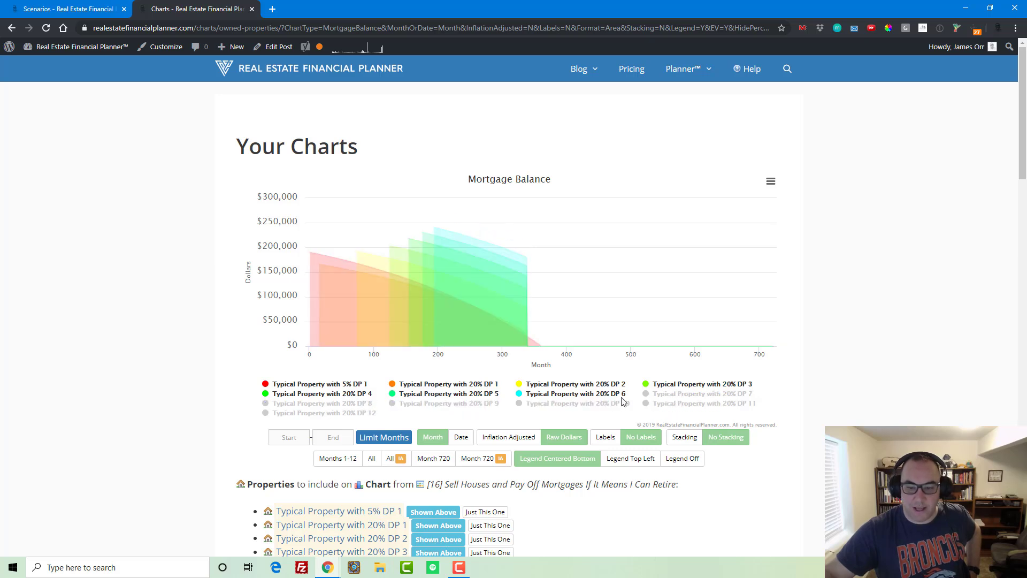
left_click(590, 399)
left_click(463, 396)
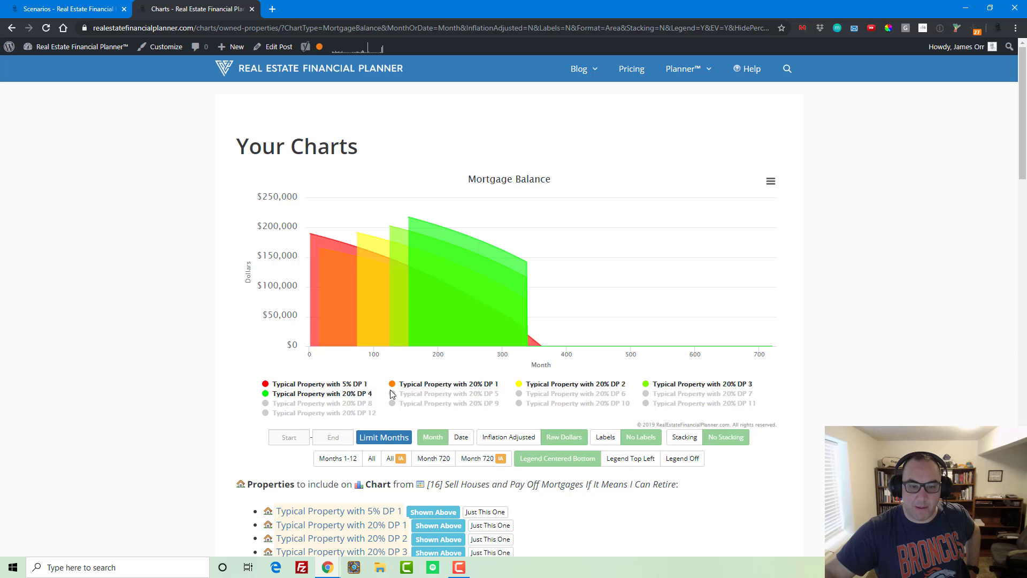
left_click(349, 395)
left_click(716, 384)
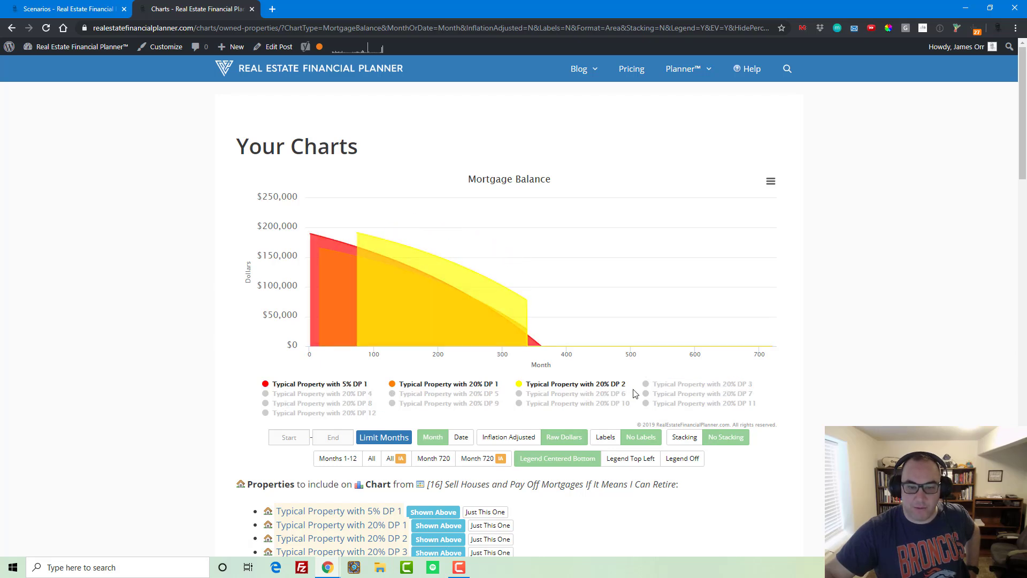
left_click(593, 386)
left_click(480, 384)
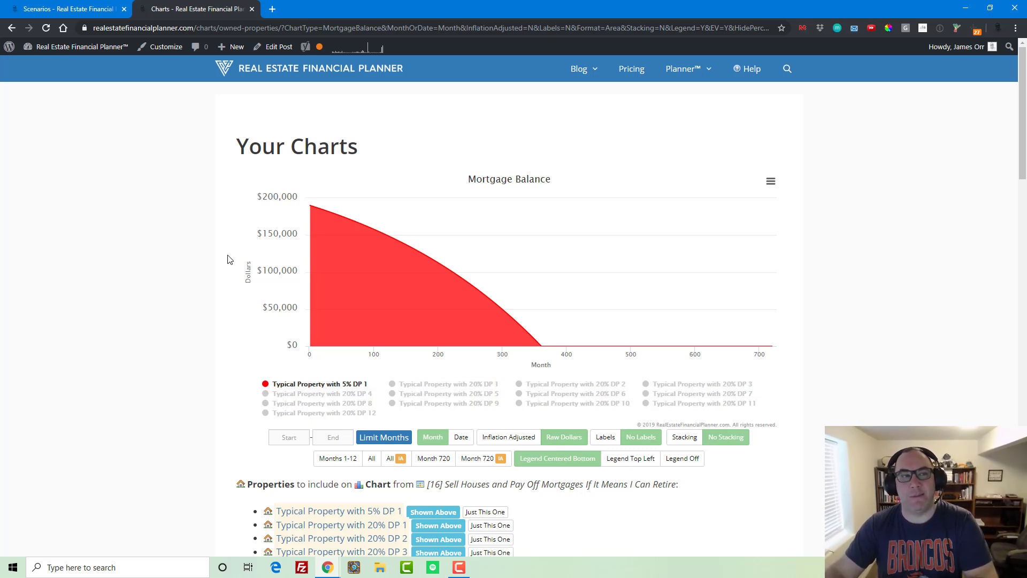
- Reload the scenarios list and check whether scenarios 14, 15 and 16 have finished processing
left_click(93, 11)
key("F5")
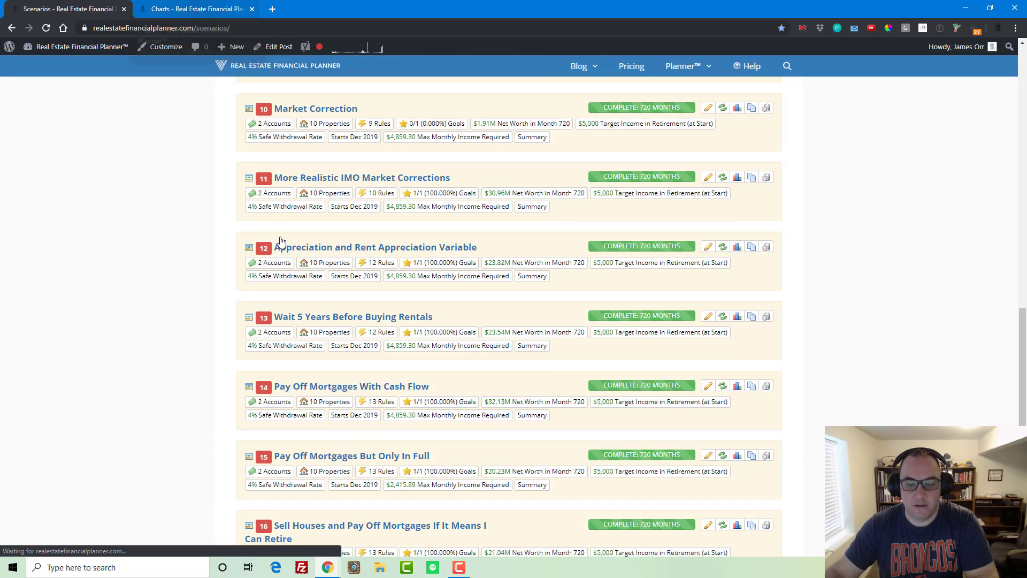
scroll(269, 230, "down", 5)
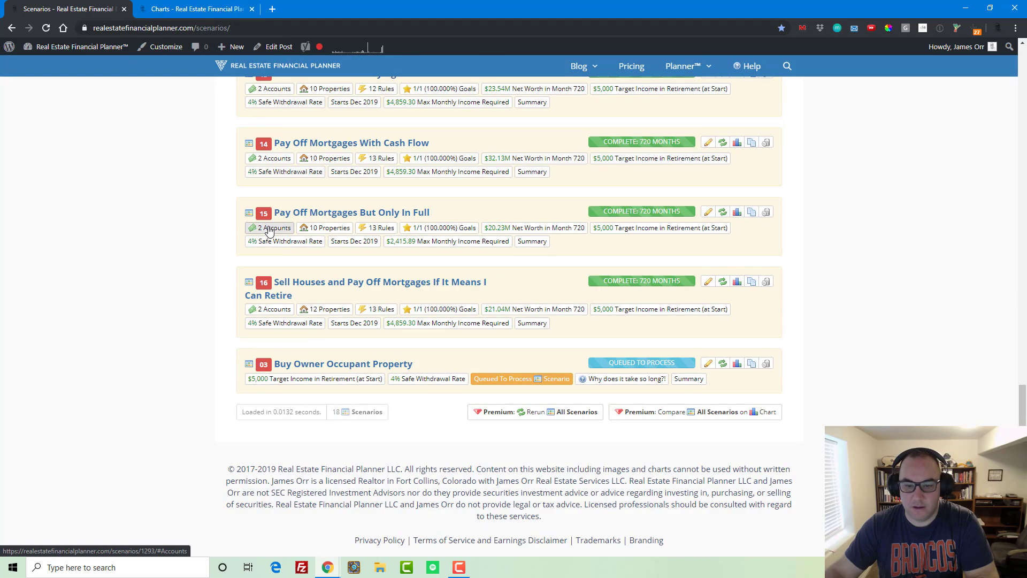
- Chart scenario 16's Safe Withdrawal Rate and Cash Flow goal and examine its rerun result against the 100% line
left_click(194, 9)
scroll(588, 321, "down", 7)
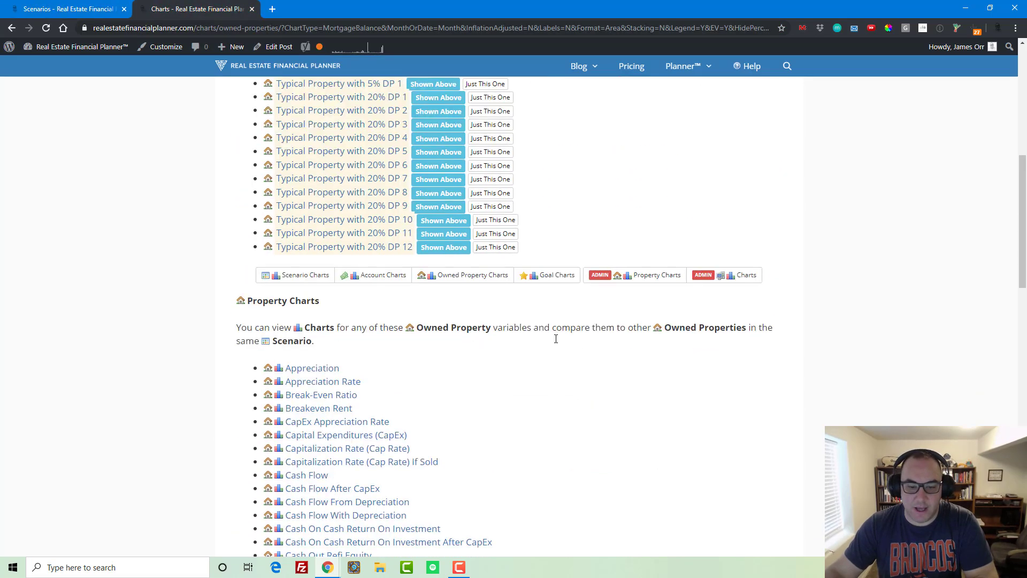
left_click(553, 275)
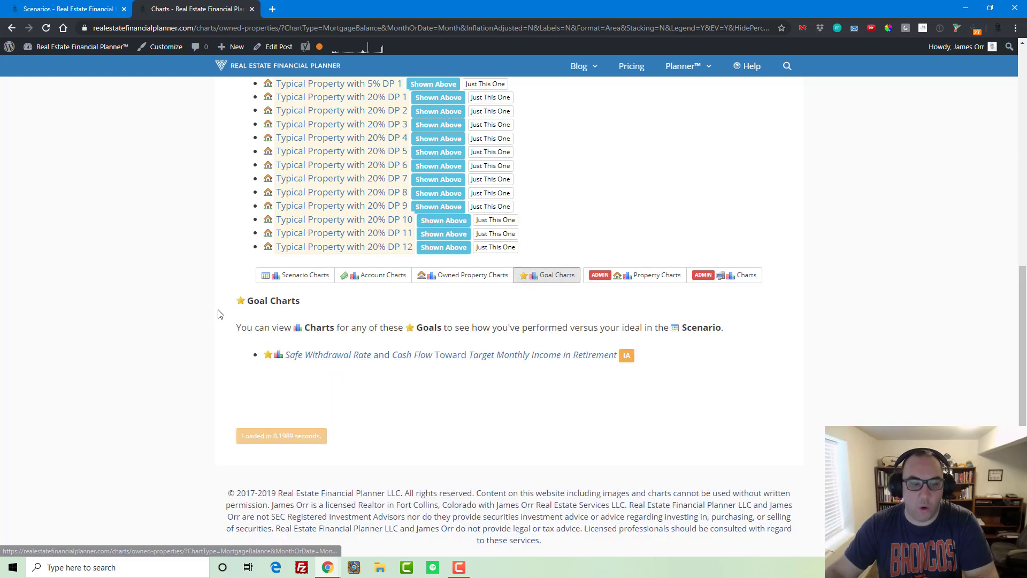
left_click(364, 361)
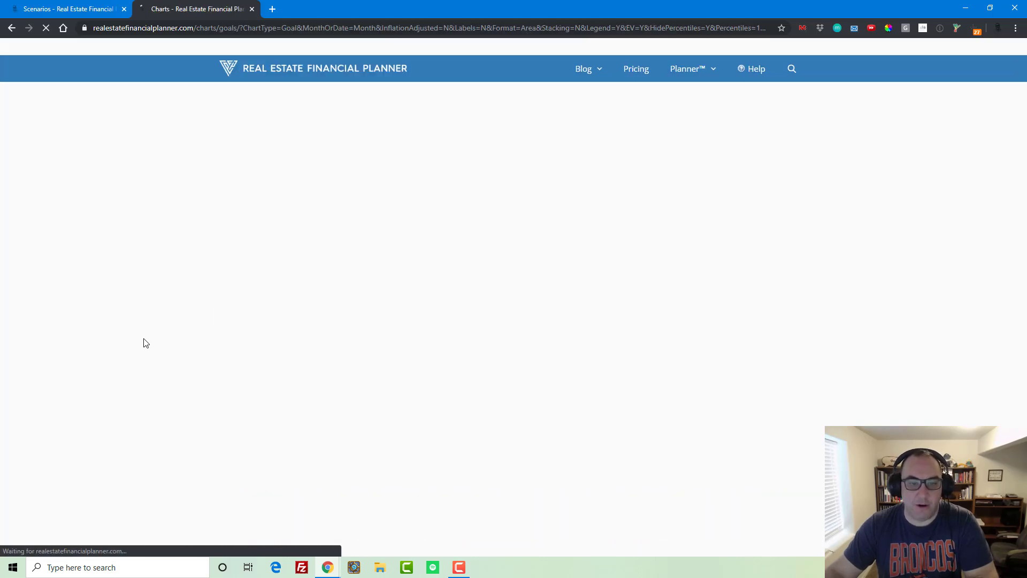
scroll(146, 342, "down", 5)
scroll(152, 343, "up", 3)
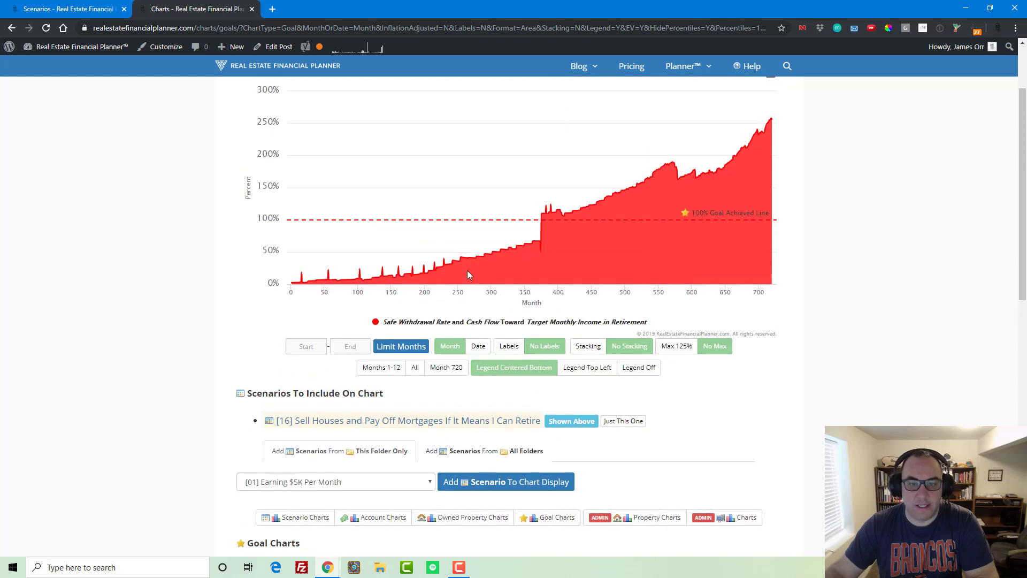
- Add scenario 15, Pay Off Mortgages But Only In Full, to the Goals chart and compare when both scenarios first achieve 100%
mouse_move(553, 218)
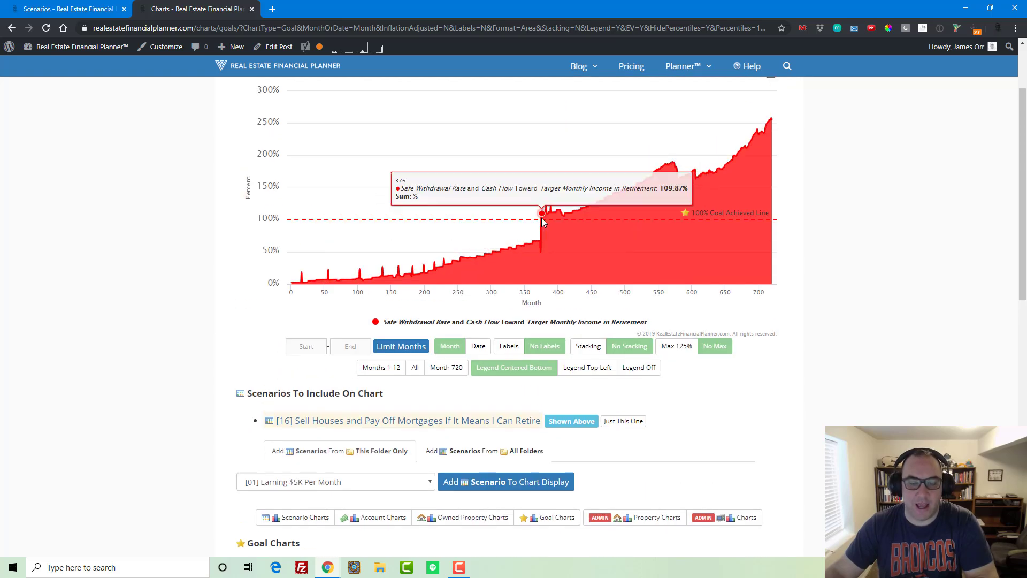
scroll(545, 321, "down", 2)
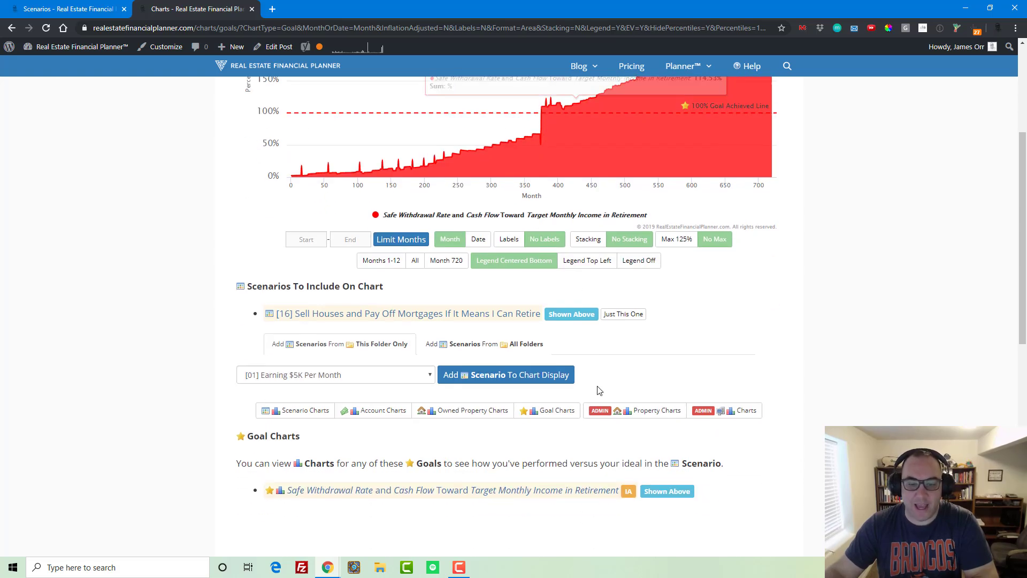
left_click(353, 374)
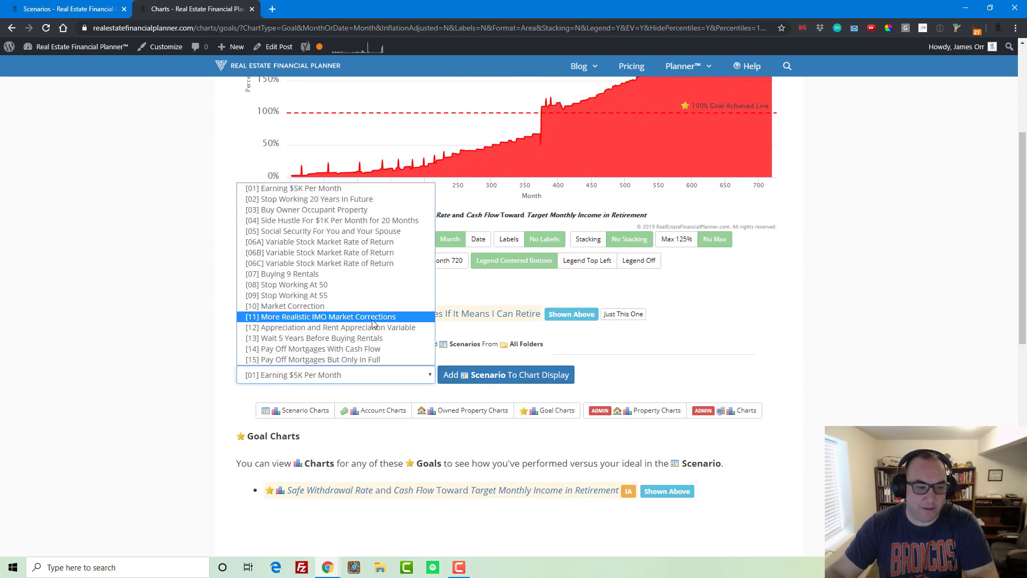
left_click(353, 360)
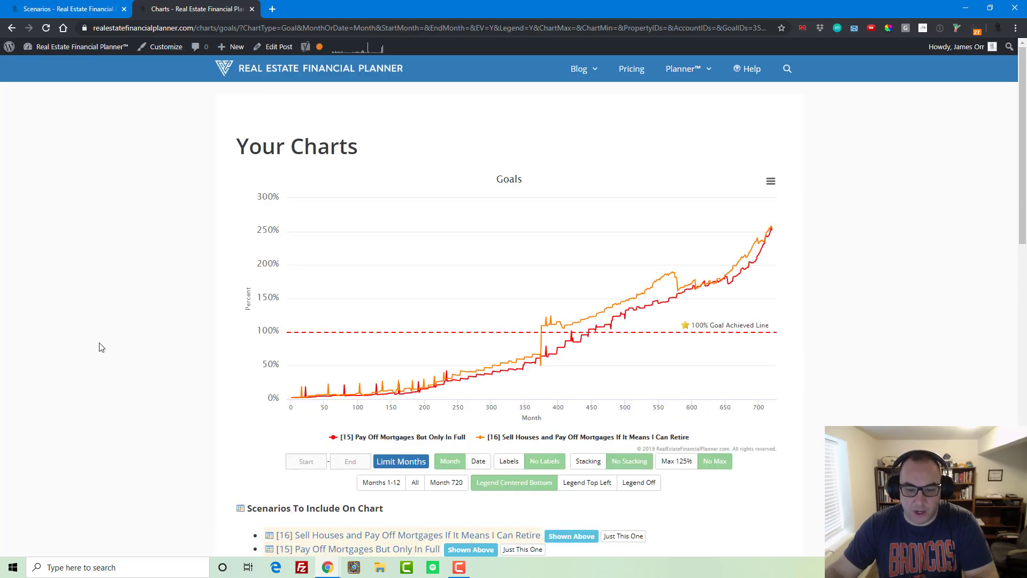
mouse_move(596, 342)
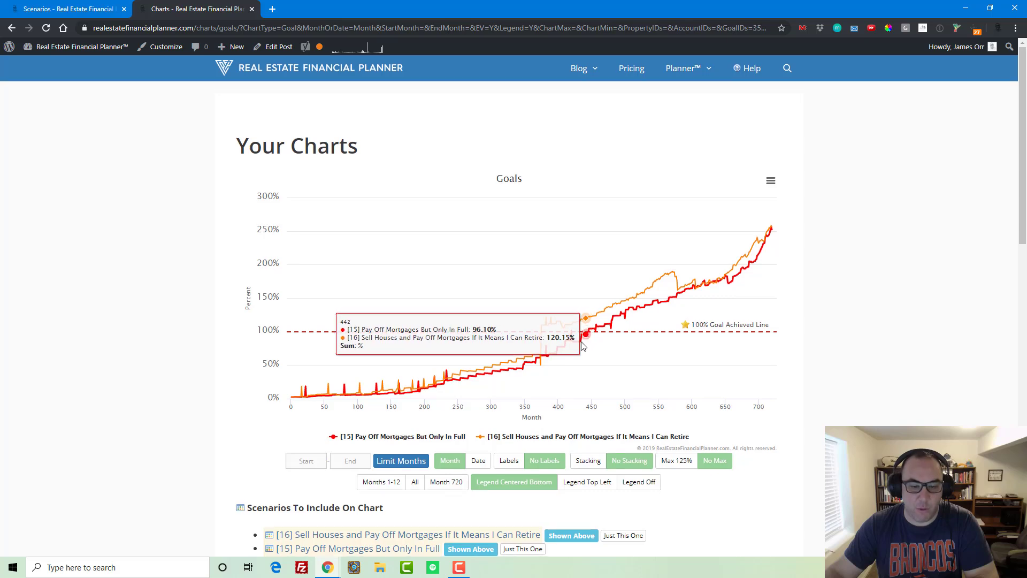
scroll(591, 336, "down", 14)
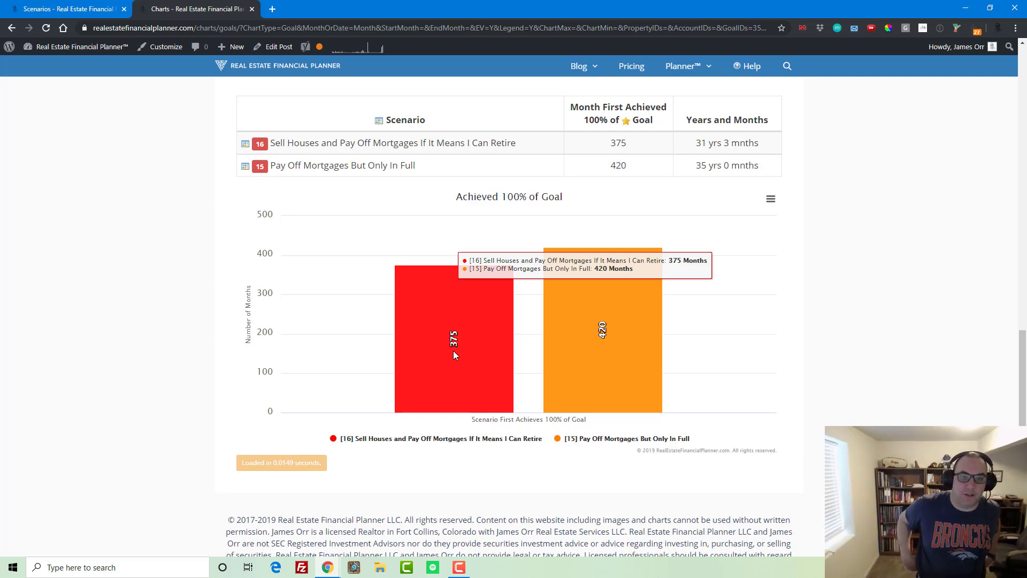
scroll(453, 351, "up", 11)
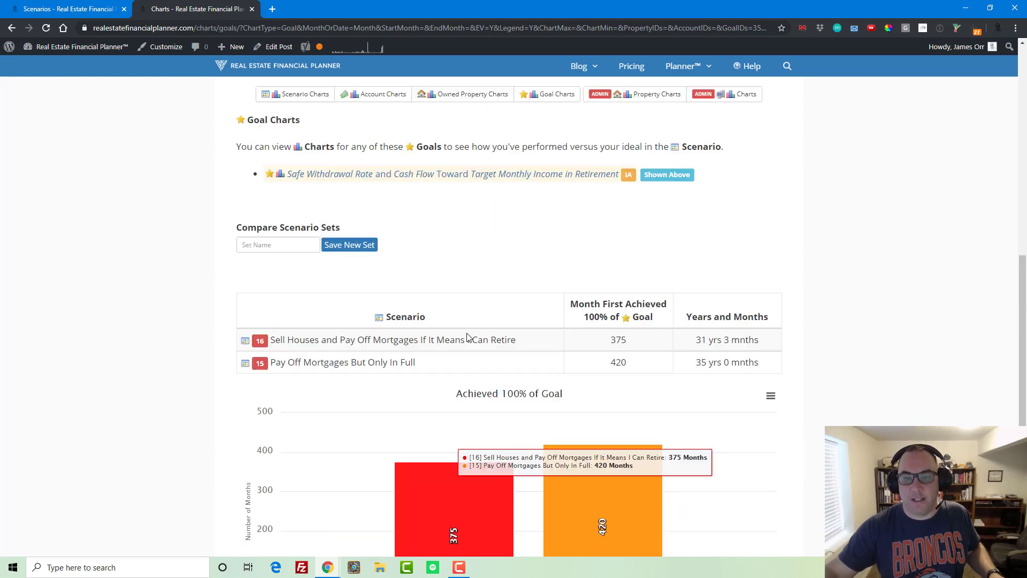
scroll(469, 337, "up", 3)
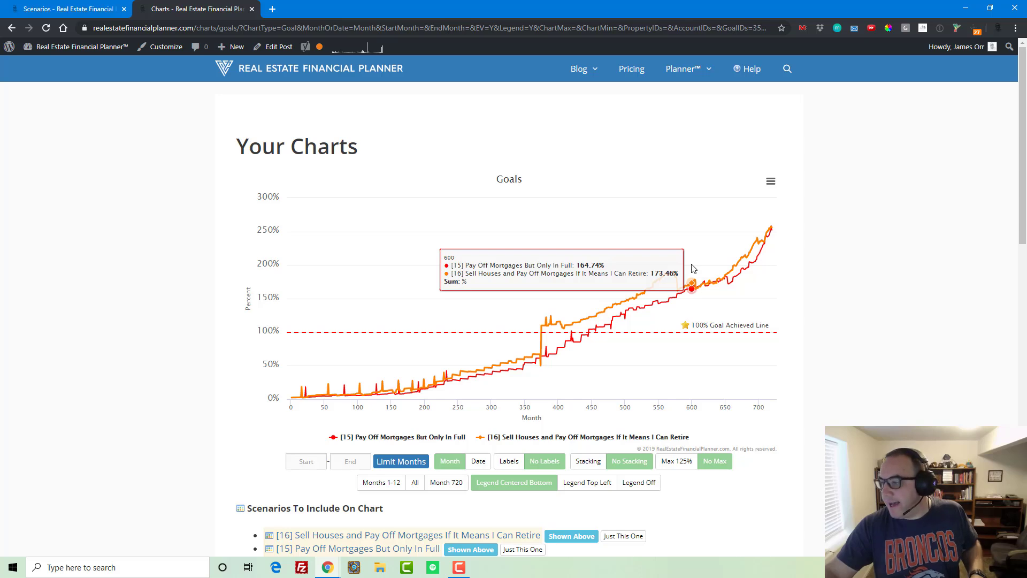
- Add scenario 14, Pay Off Mortgages With Cash Flow, to the Goals chart and compare when all three scenarios first achieve 100%
scroll(467, 329, "down", 5)
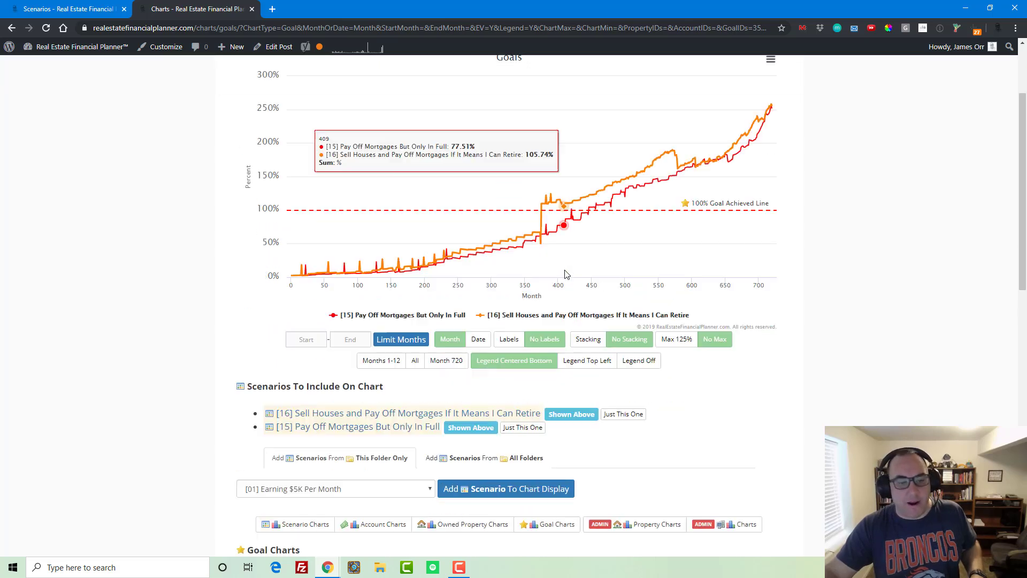
left_click(402, 367)
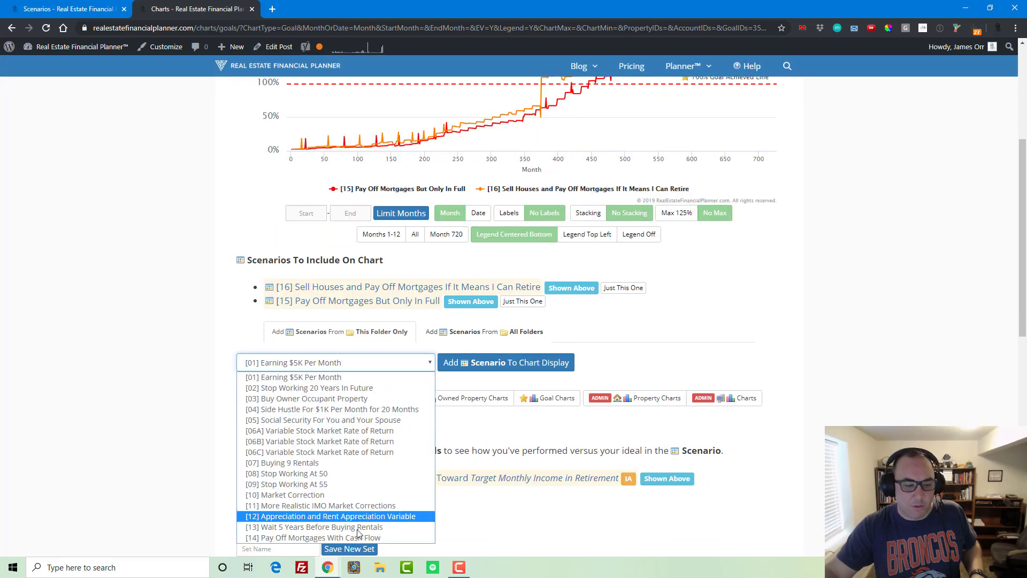
left_click(313, 537)
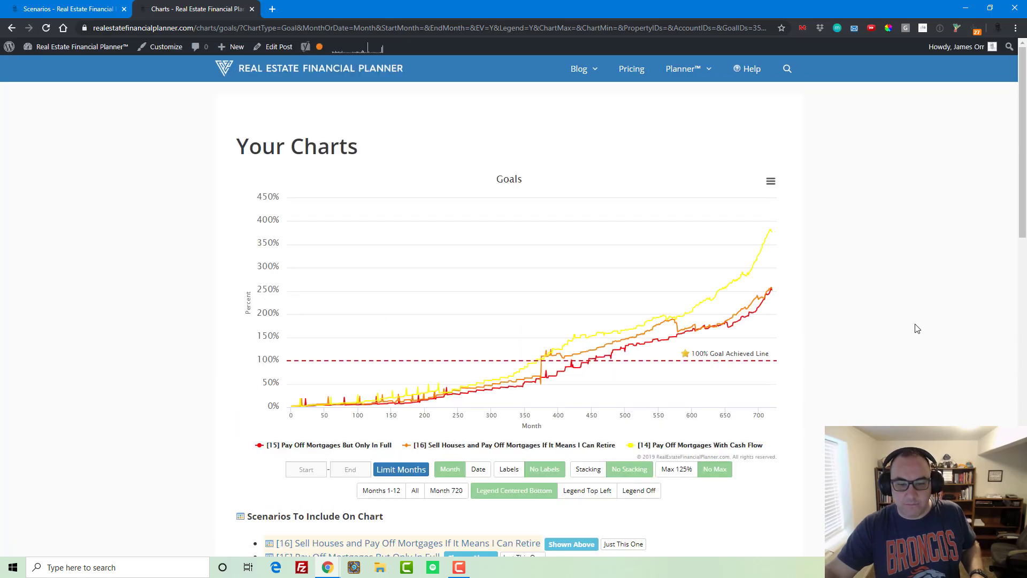
scroll(916, 328, "down", 2)
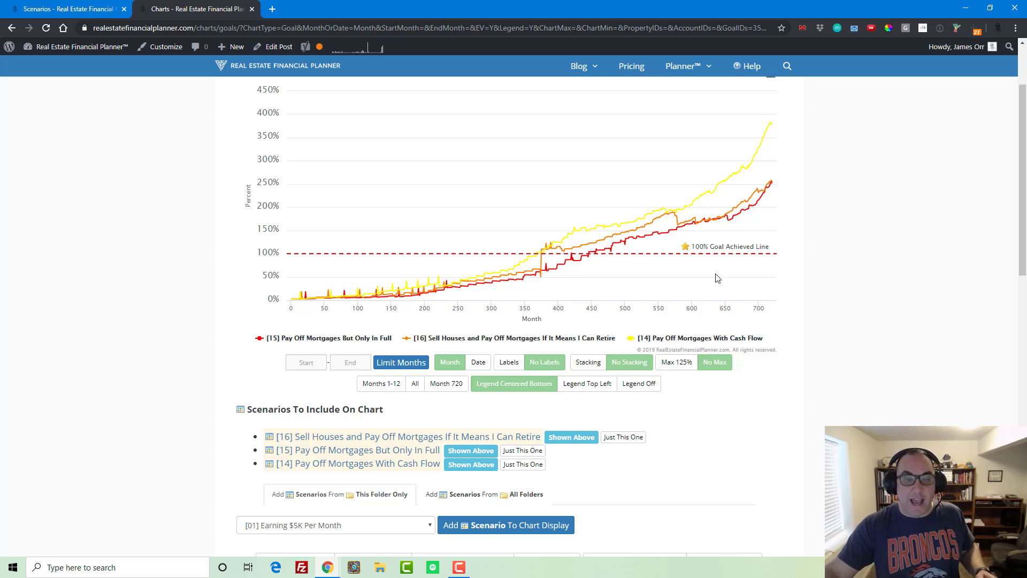
mouse_move(544, 252)
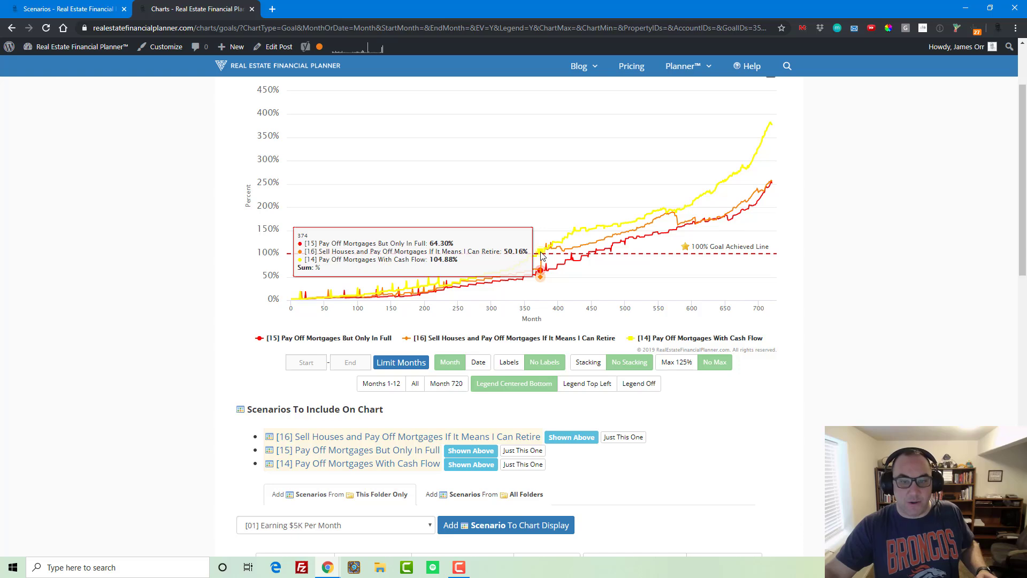
scroll(556, 321, "down", 13)
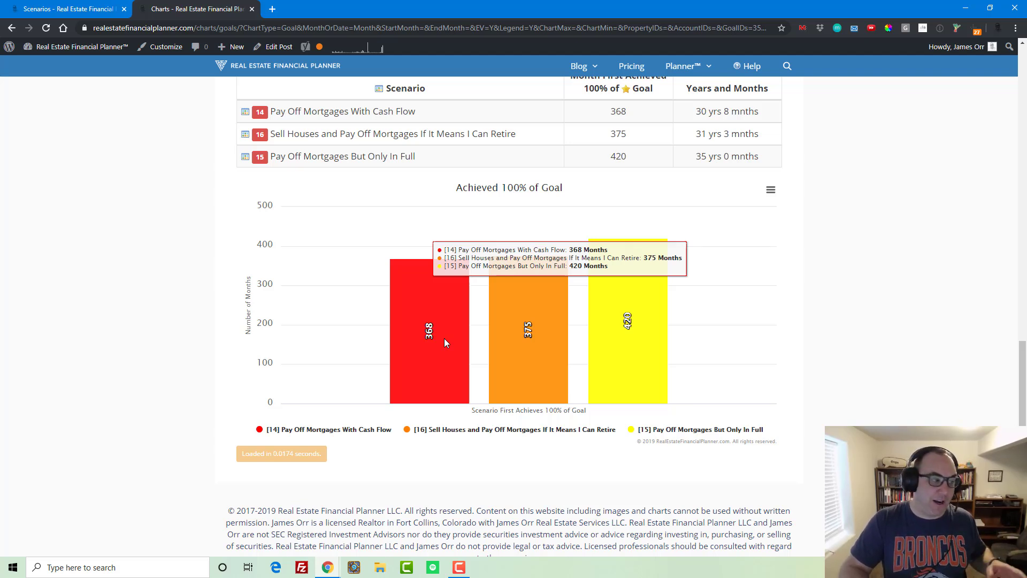
scroll(437, 336, "up", 6)
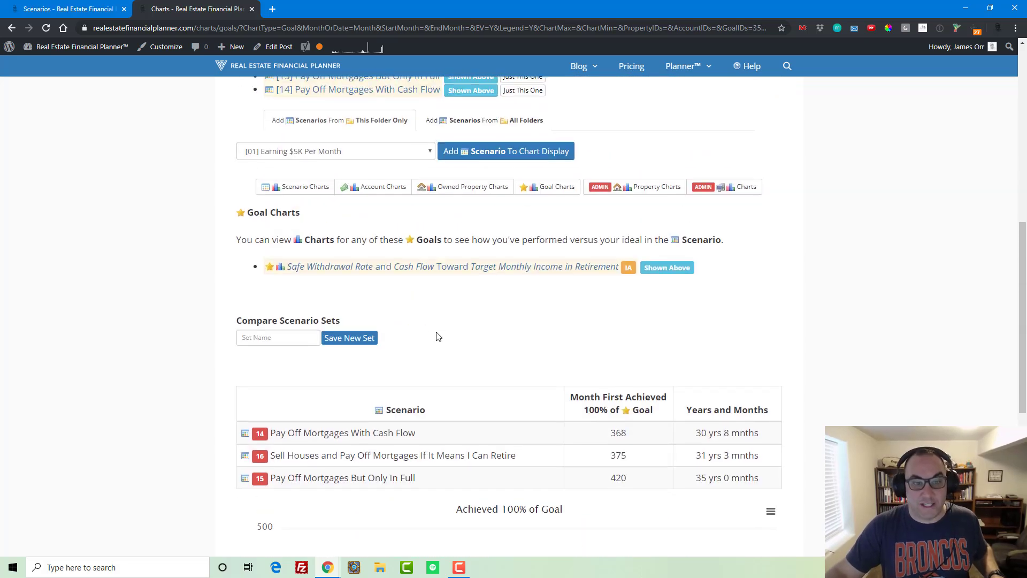
scroll(437, 336, "up", 9)
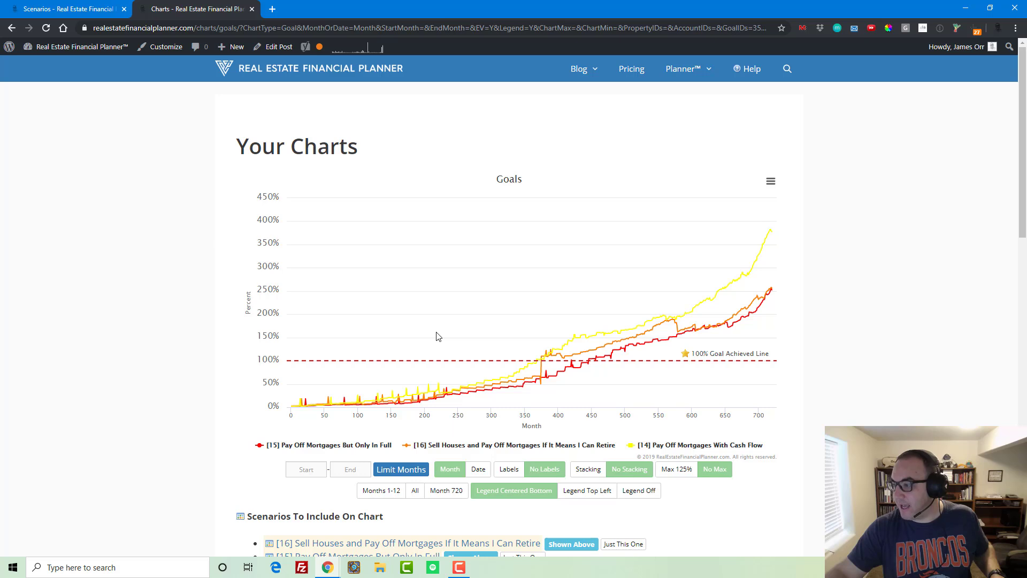
mouse_move(406, 345)
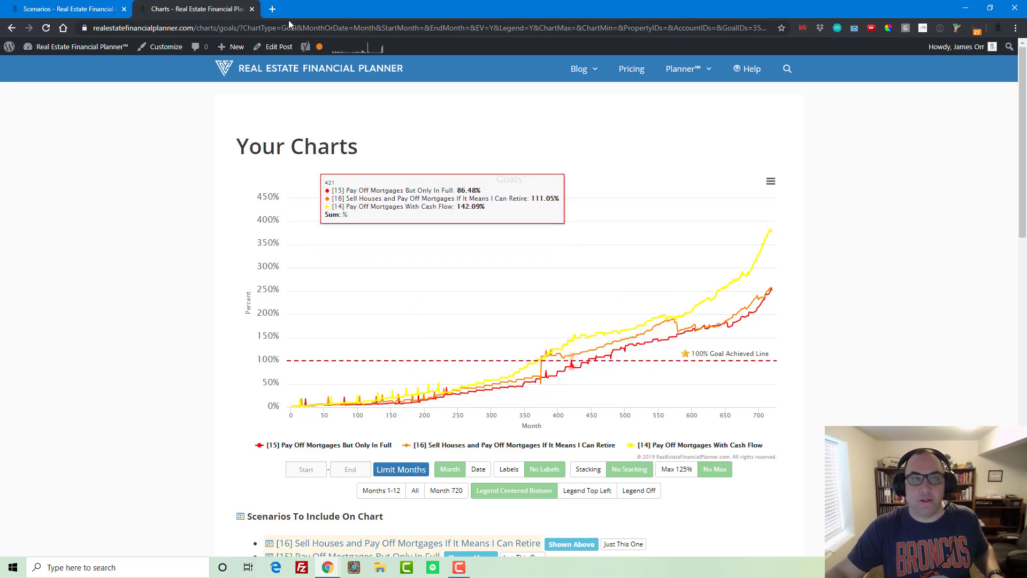
- Close the Goals chart, reload the scenarios list and chart scenario 16's Return on Equity (Cash Flow from Depreciation)
left_click(252, 8)
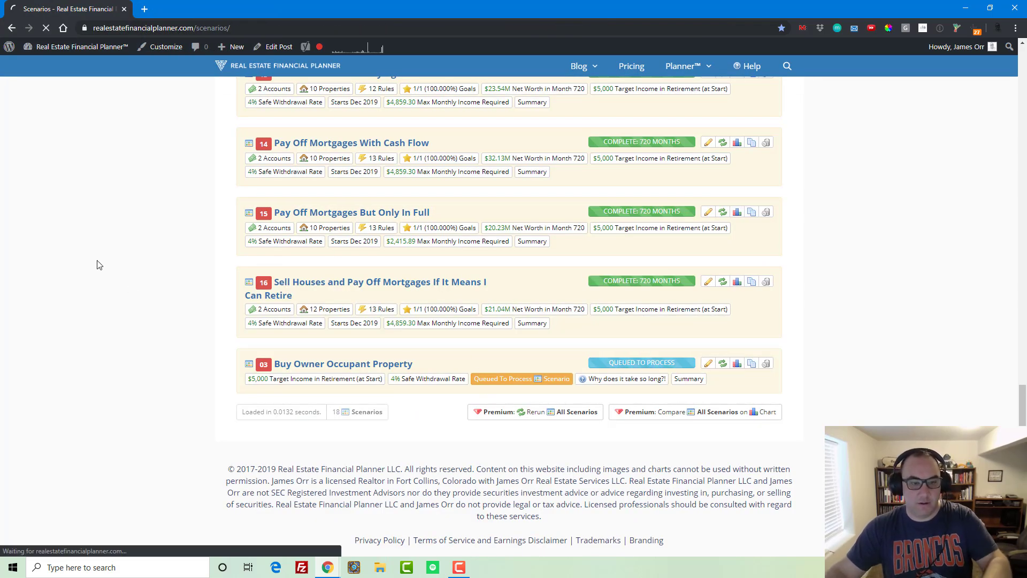
key("F5")
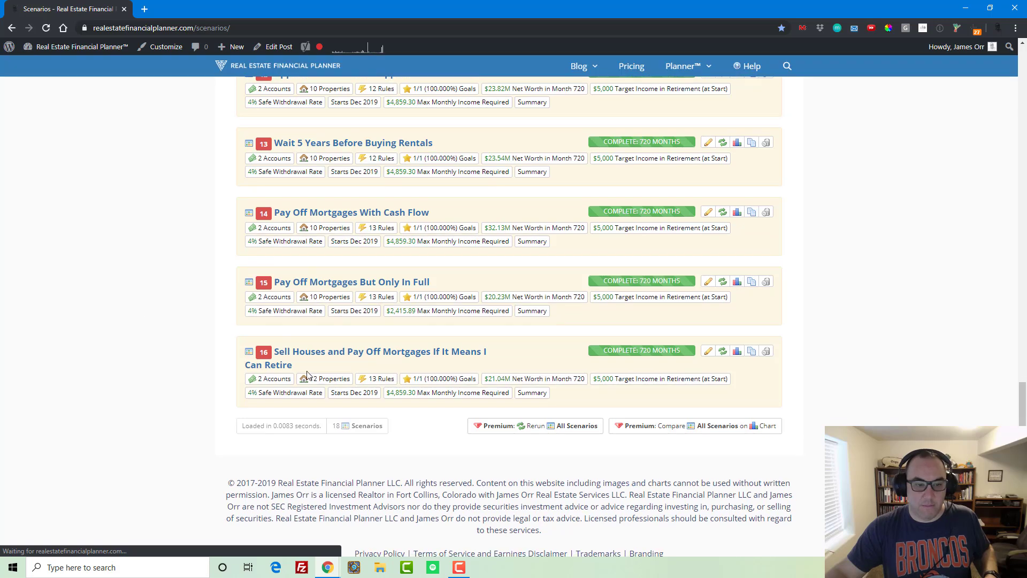
right_click(733, 347)
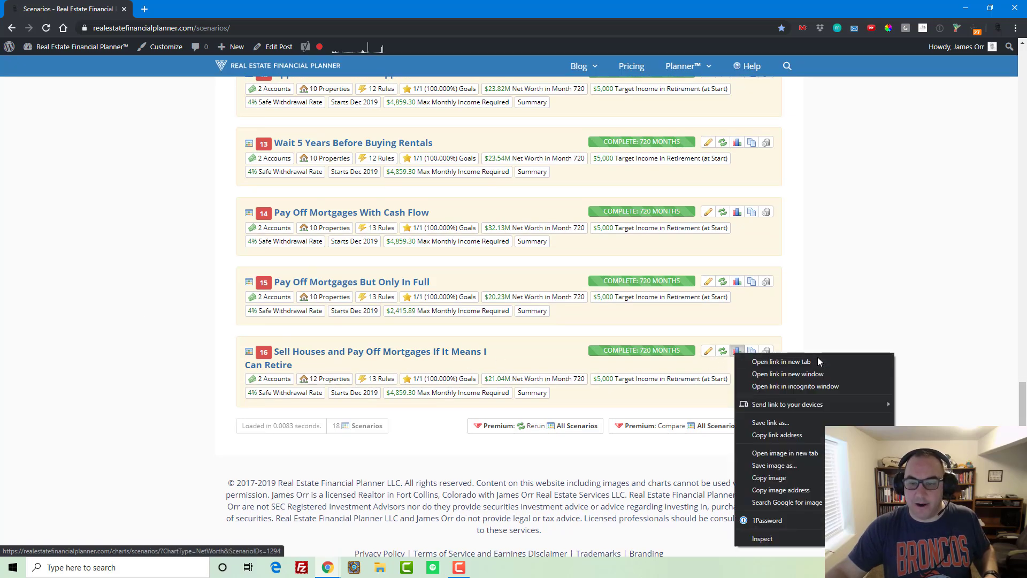
left_click(818, 357)
left_click(204, 7)
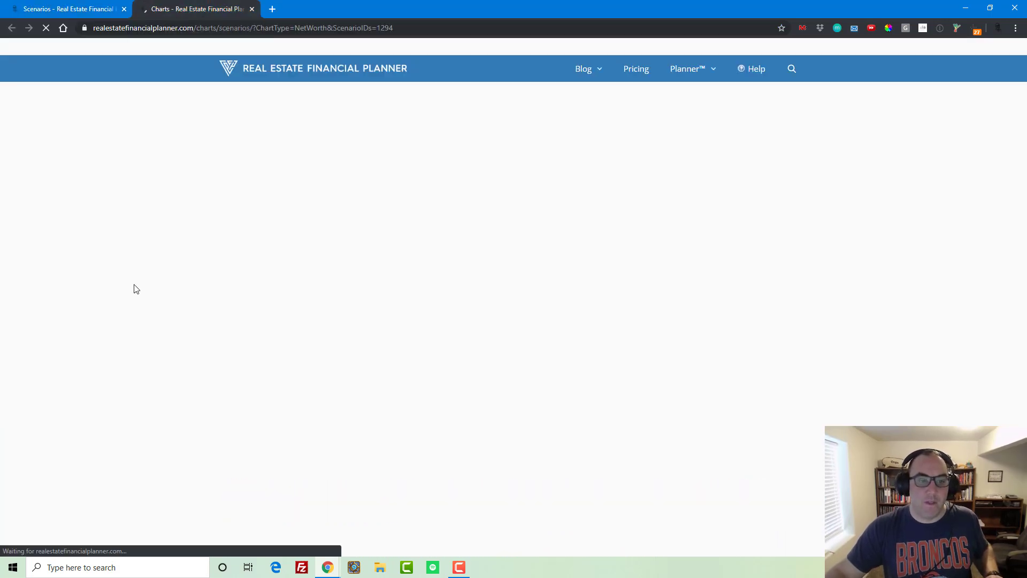
scroll(131, 302, "down", 10)
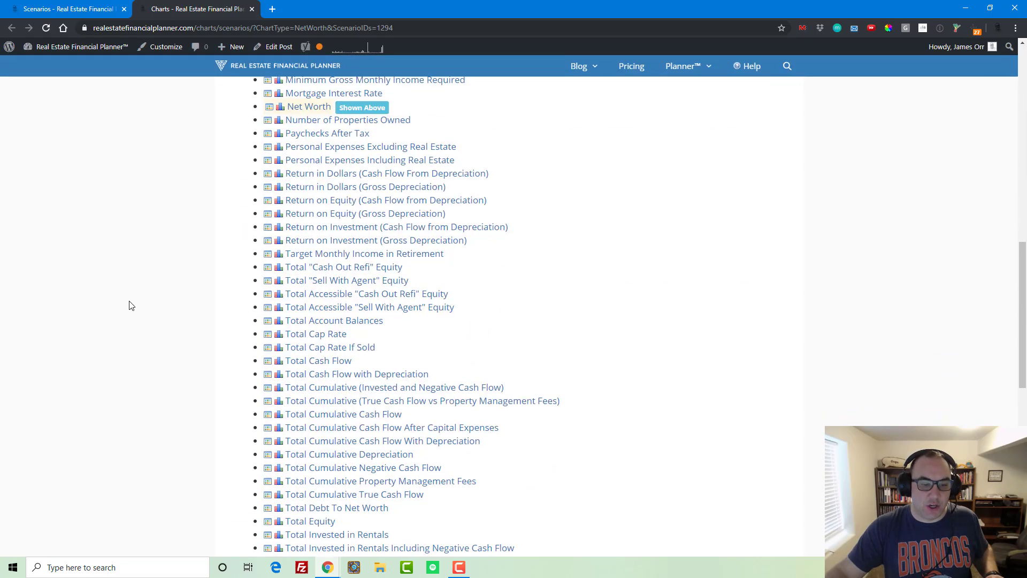
scroll(131, 305, "up", 3)
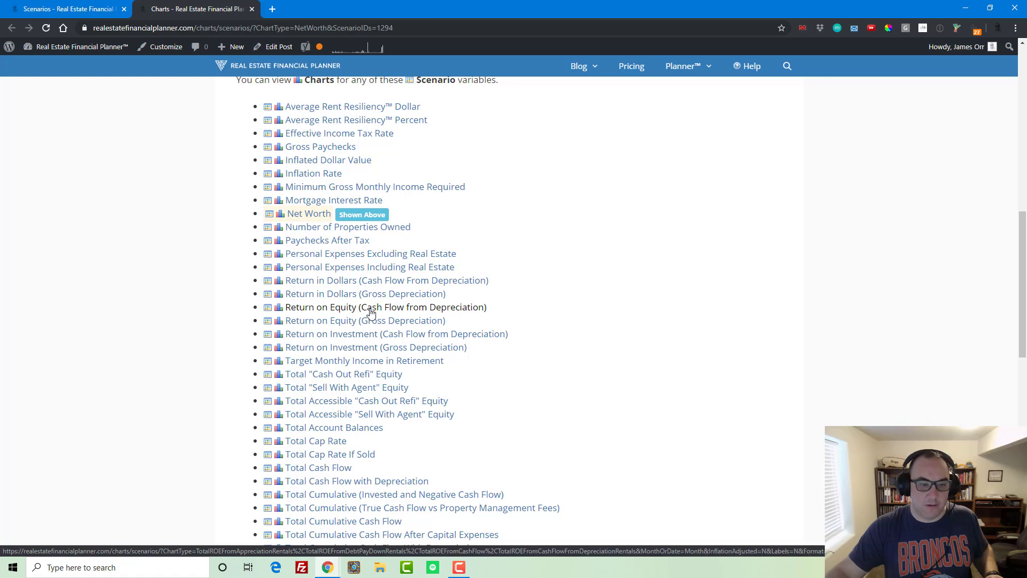
left_click(371, 313)
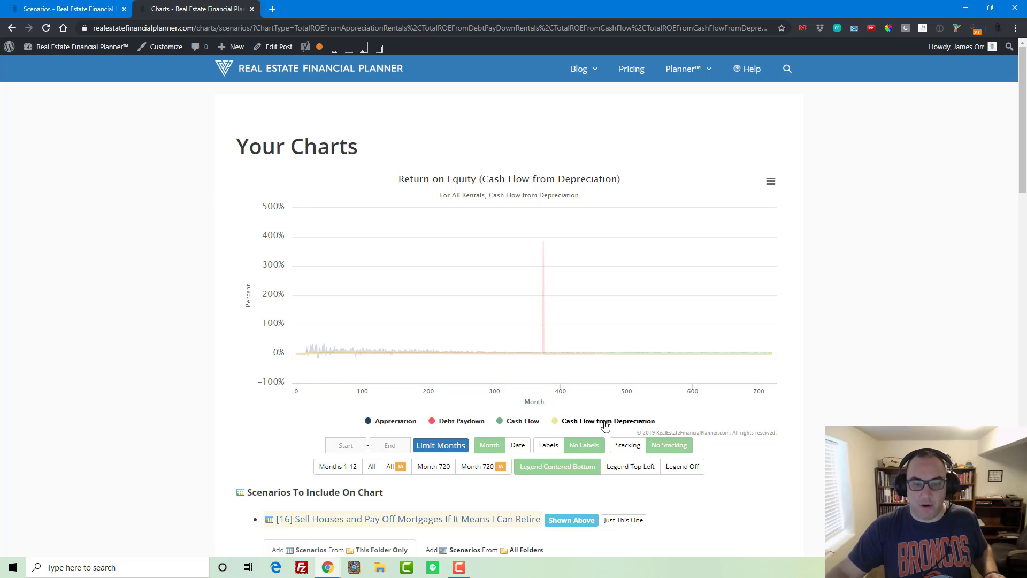
left_click(605, 422)
left_click(559, 421)
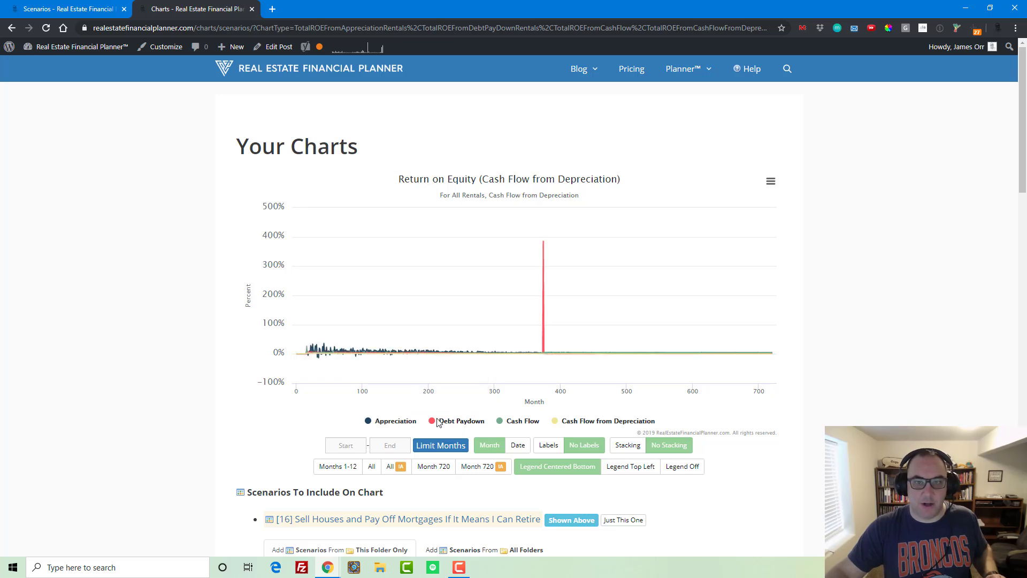
- Return to the scenarios list and chart scenario 14's Return on Equity (Cash Flow from Depreciation) in a separate tab
mouse_move(695, 69)
left_click(689, 92)
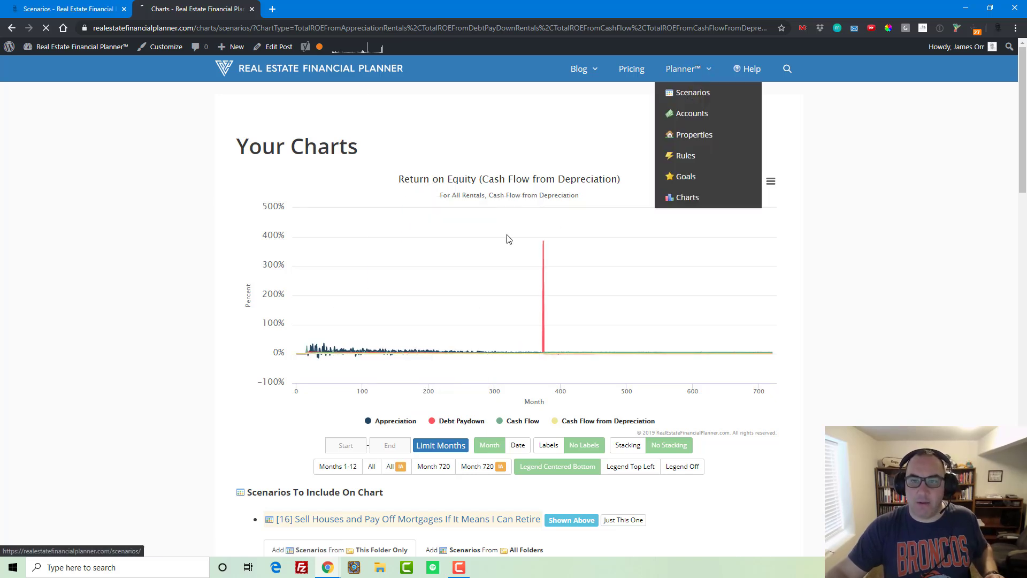
scroll(224, 373, "down", 12)
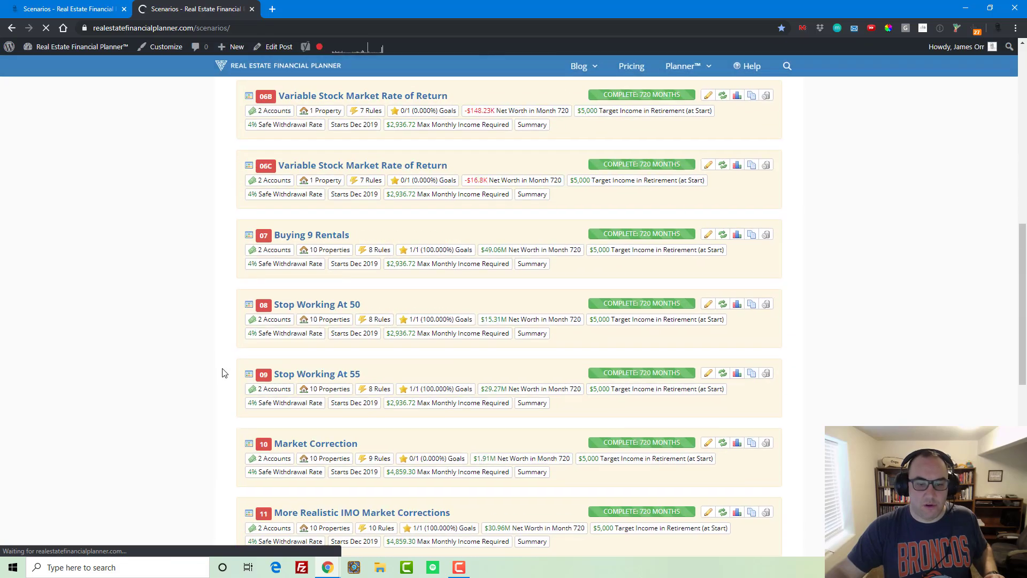
scroll(223, 373, "down", 10)
scroll(373, 361, "up", 2)
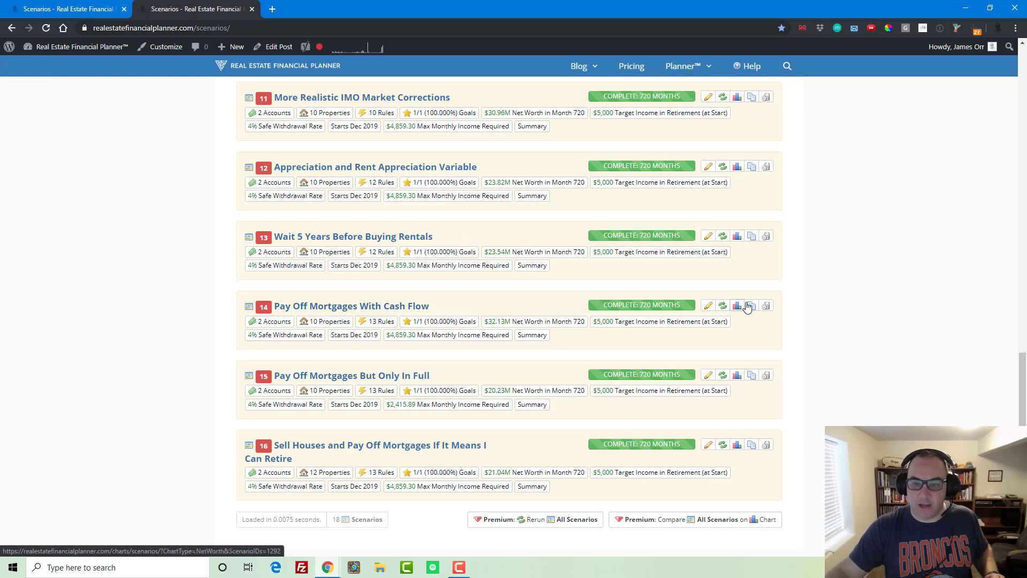
right_click(747, 306)
left_click(849, 309)
left_click(324, 9)
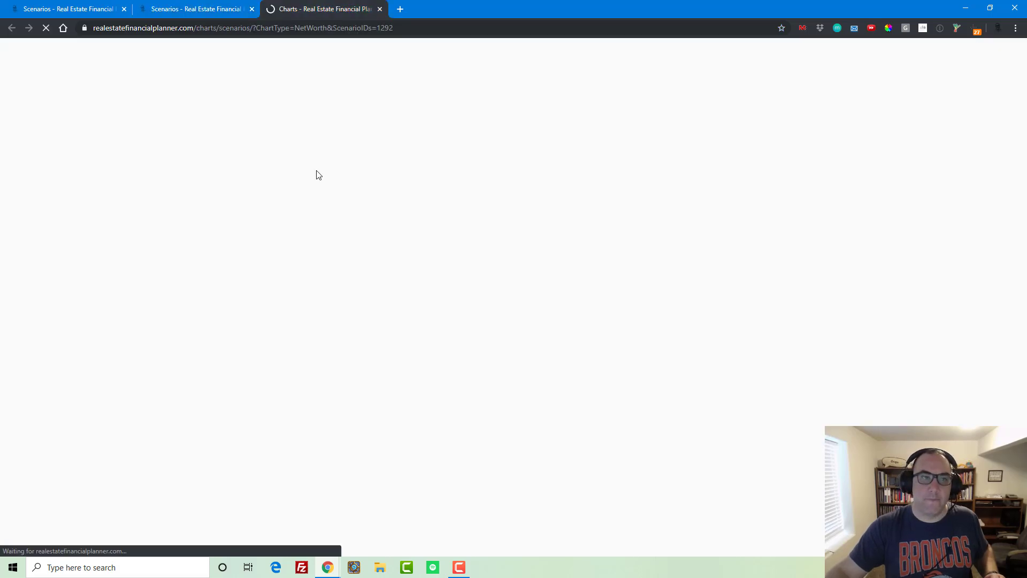
scroll(185, 348, "down", 8)
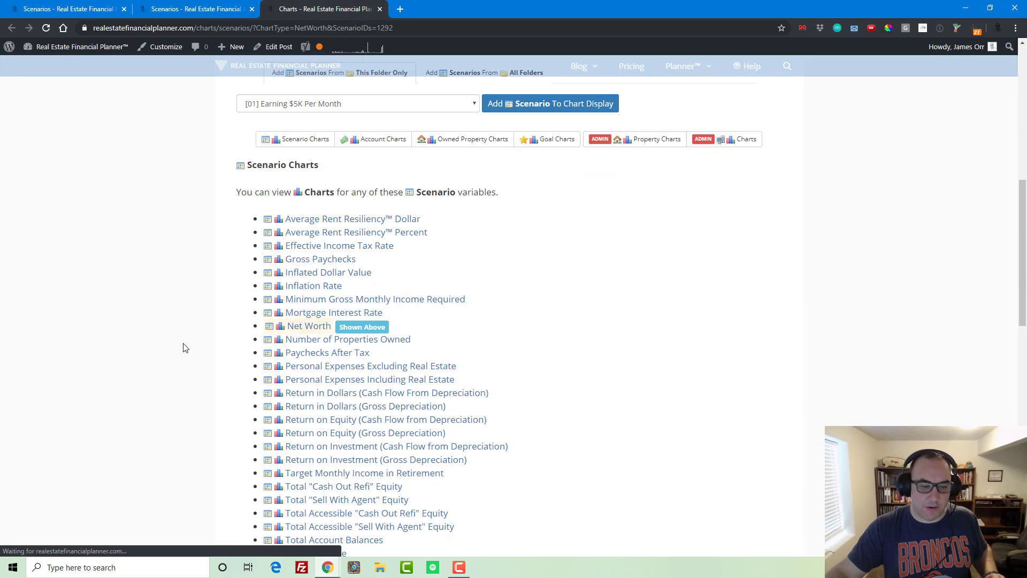
scroll(185, 348, "down", 2)
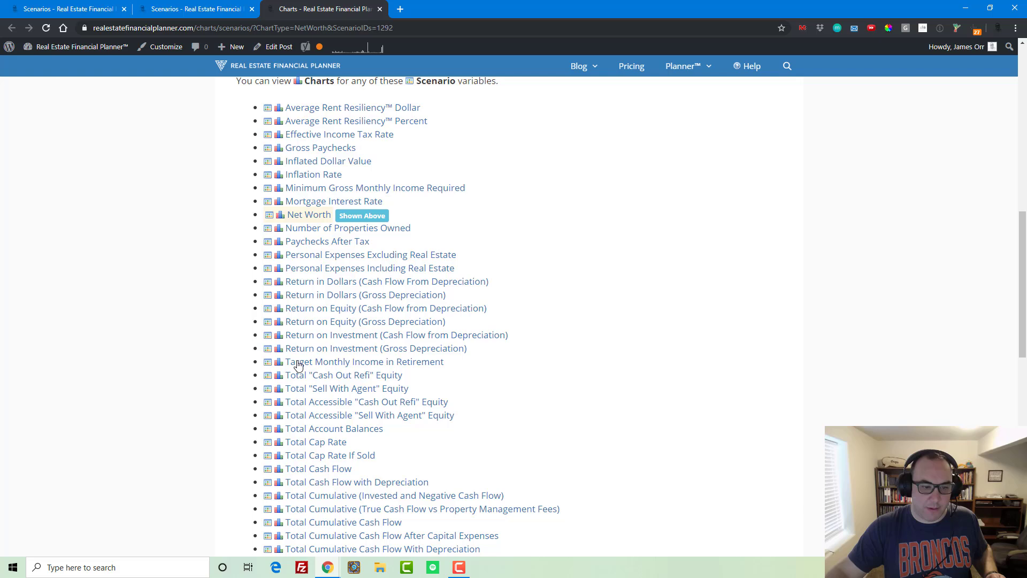
left_click(351, 309)
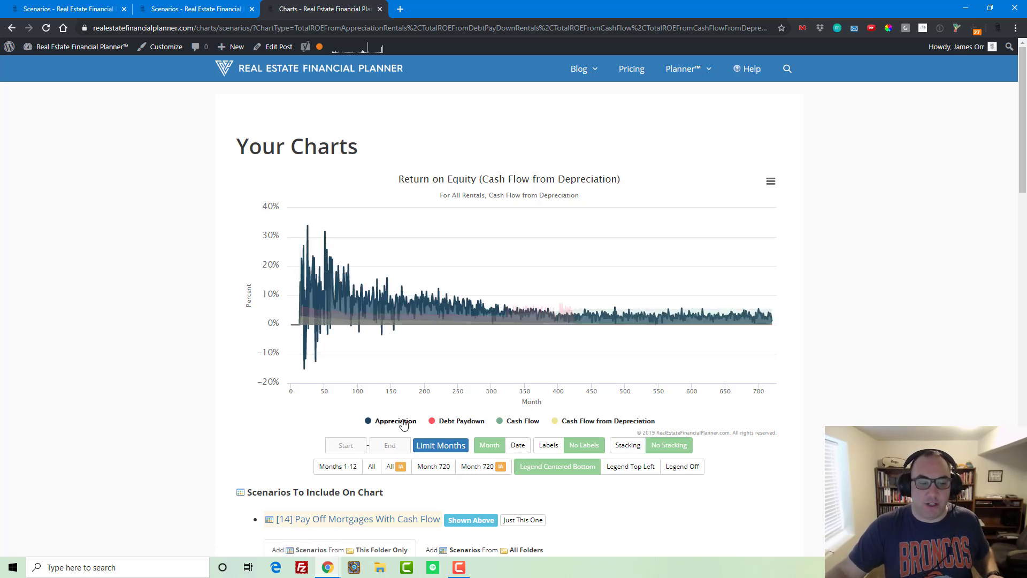
- Hide the Cash Flow from Depreciation, Cash Flow and Debt Paydown series on the Return on Equity chart, leaving only Appreciation
left_click(620, 422)
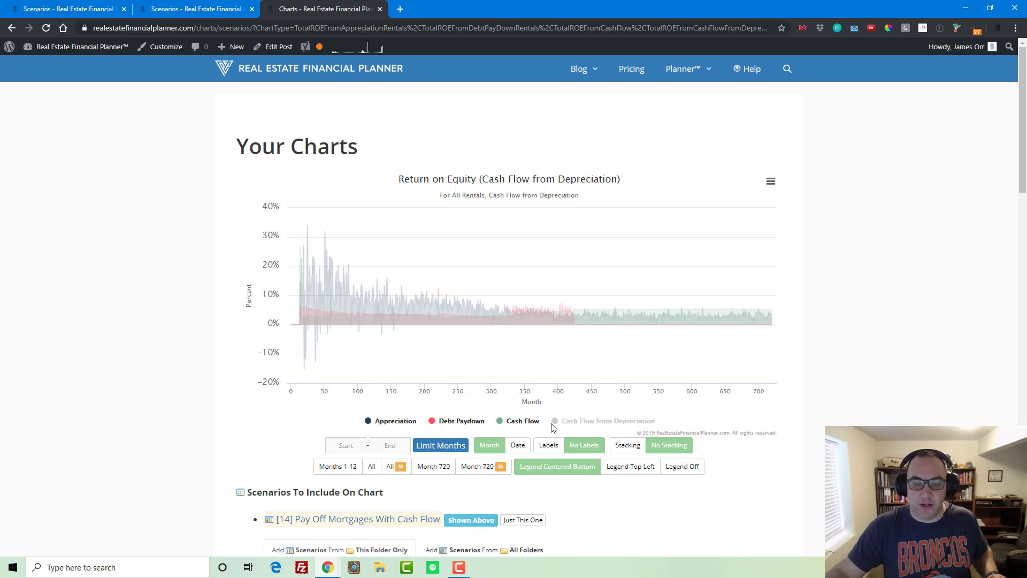
left_click(517, 421)
left_click(450, 421)
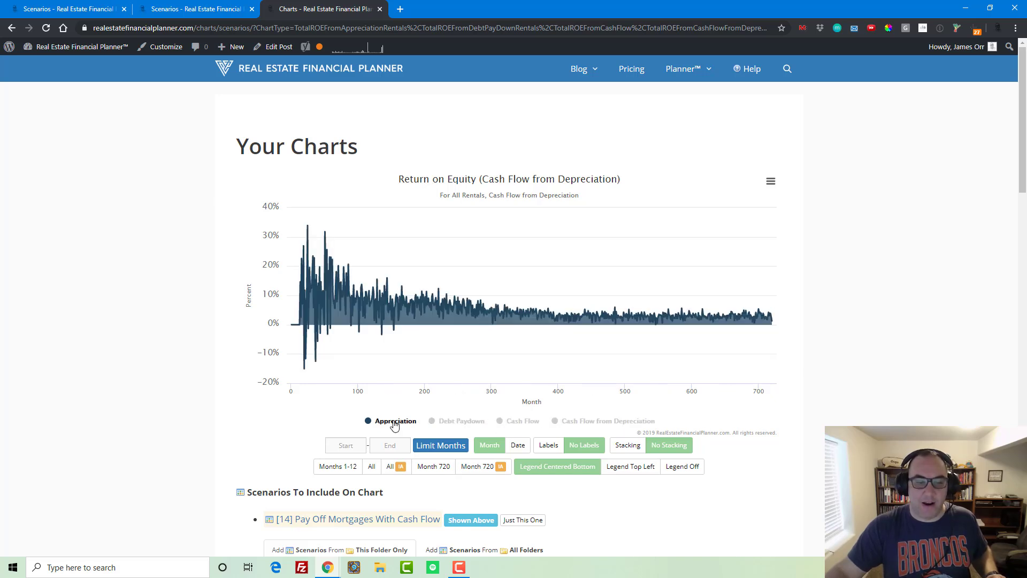
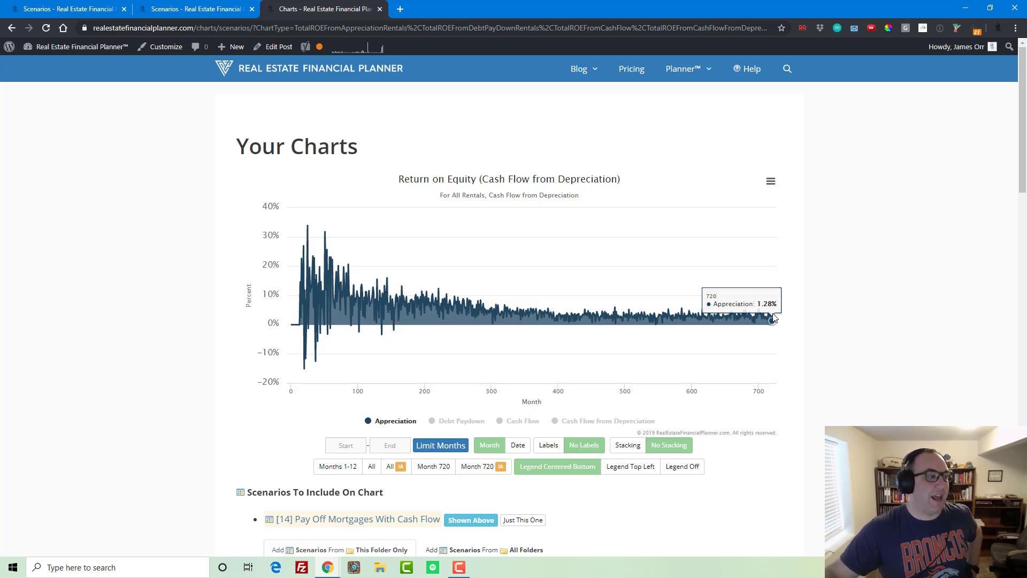
- Isolate the Debt Paydown, Cash Flow and Cash Flow from Depreciation series one at a time on scenario 14's Return on Equity chart
left_click(395, 420)
left_click(456, 421)
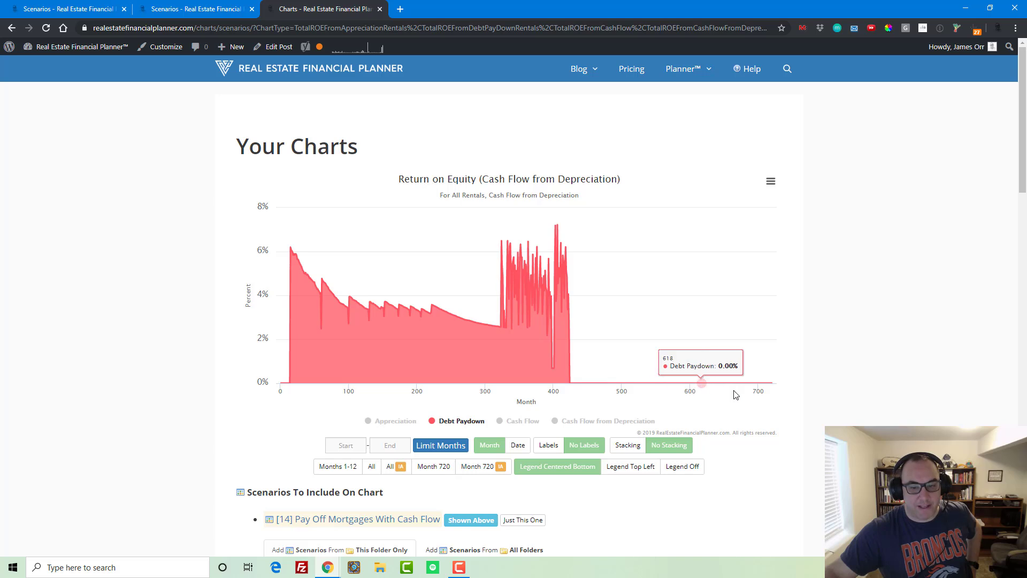
left_click(461, 422)
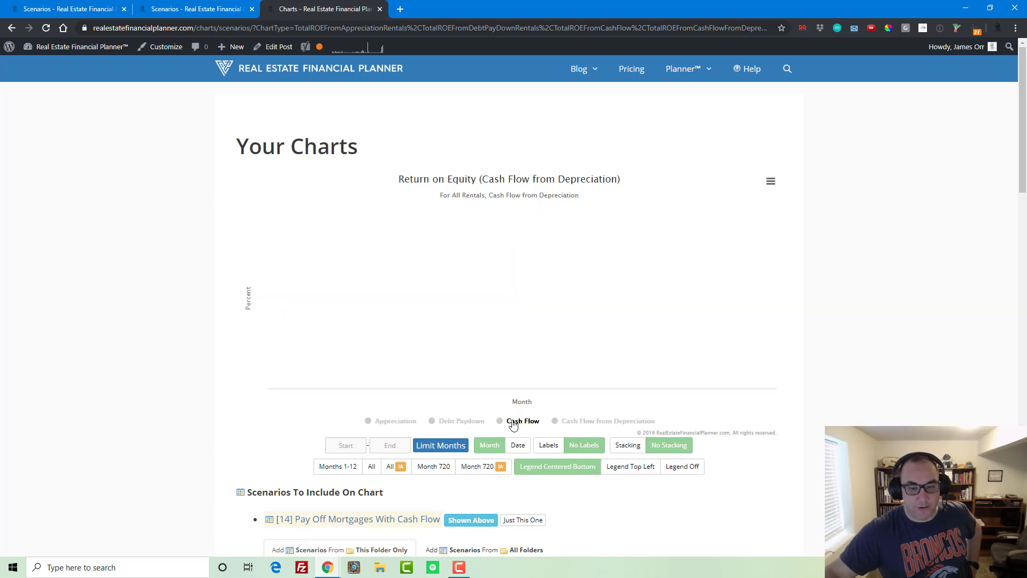
left_click(512, 421)
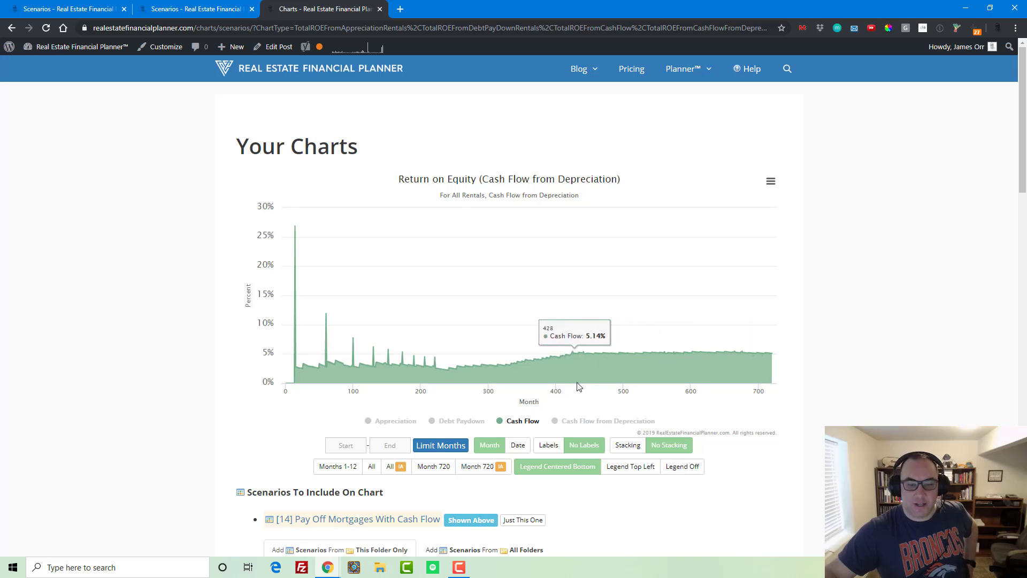
left_click(522, 422)
left_click(601, 422)
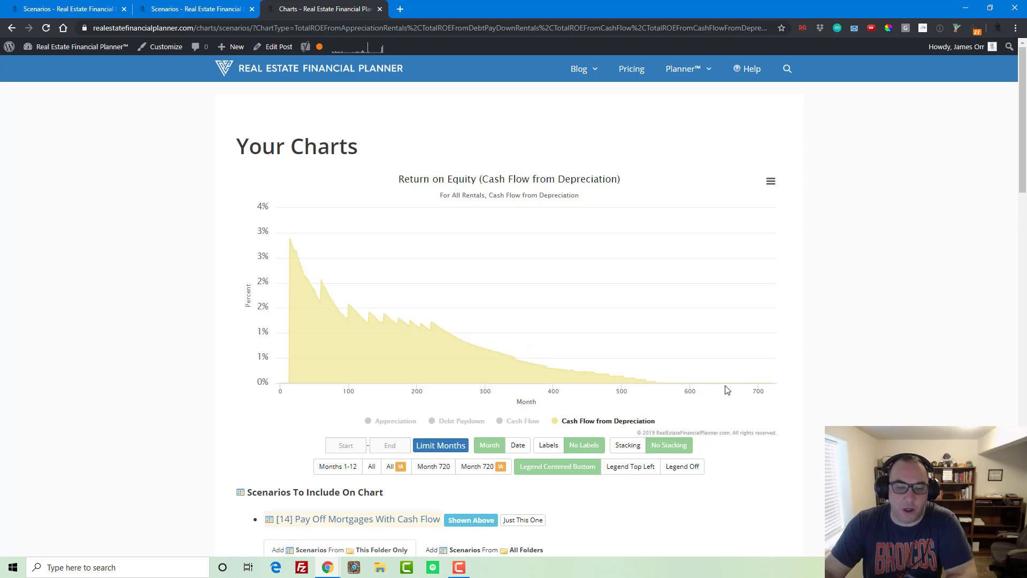
- Show all four Return on Equity series together, turn on stacking and inspect the combined values in the early months
scroll(538, 405, "down", 2)
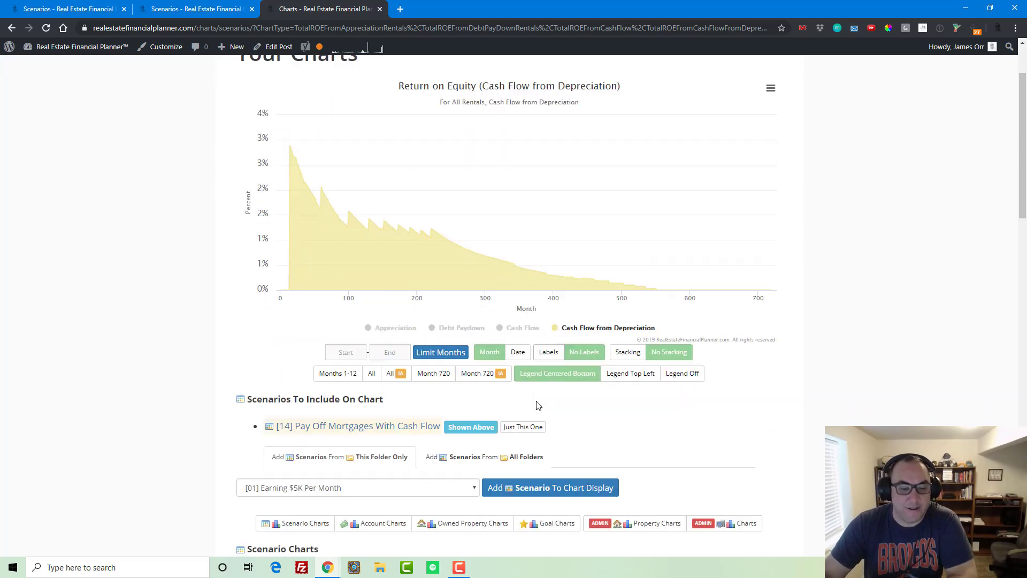
scroll(537, 401, "down", 1)
scroll(527, 400, "up", 3)
left_click(522, 421)
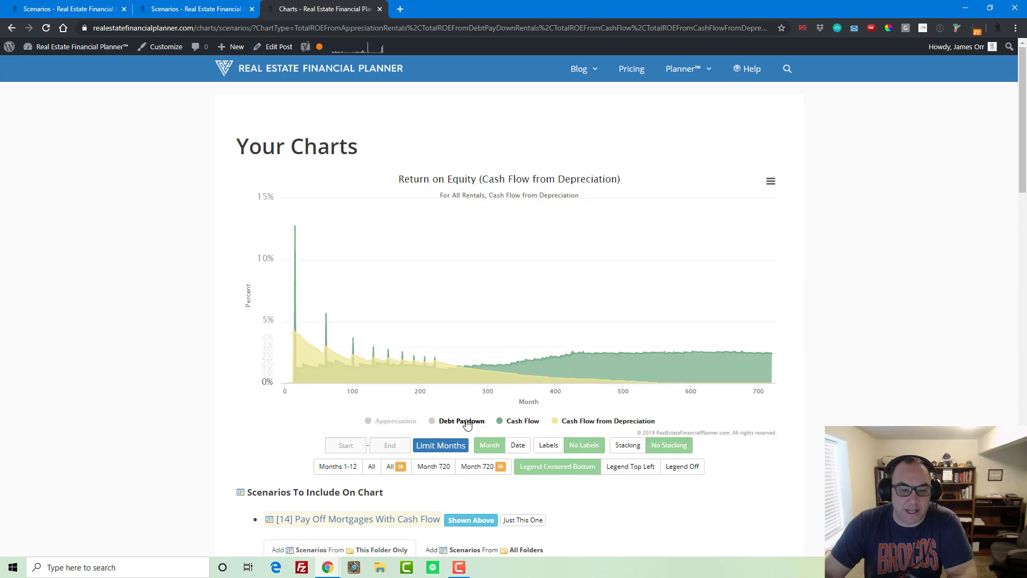
left_click(461, 421)
left_click(395, 420)
scroll(556, 452, "down", 3)
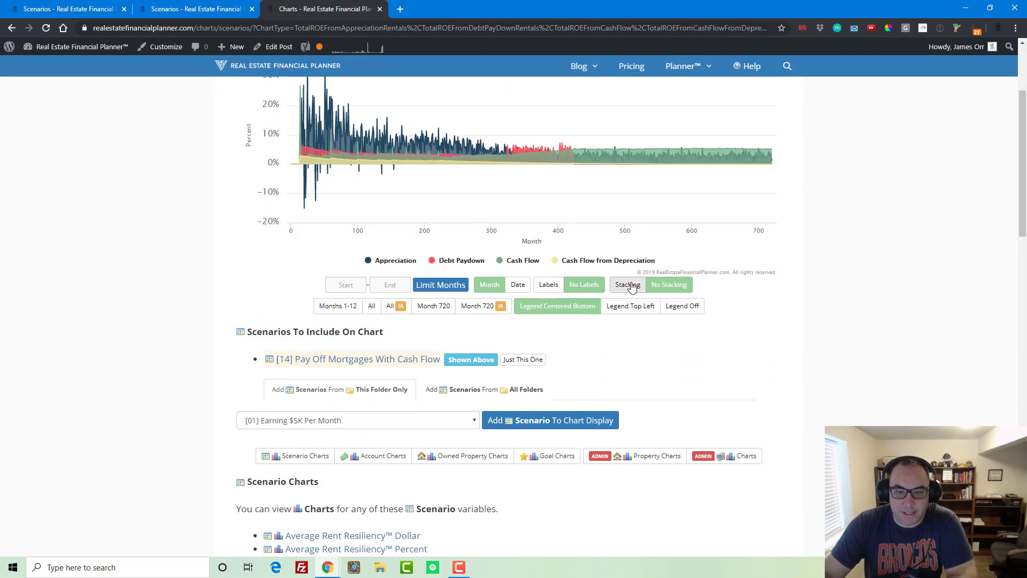
left_click(630, 286)
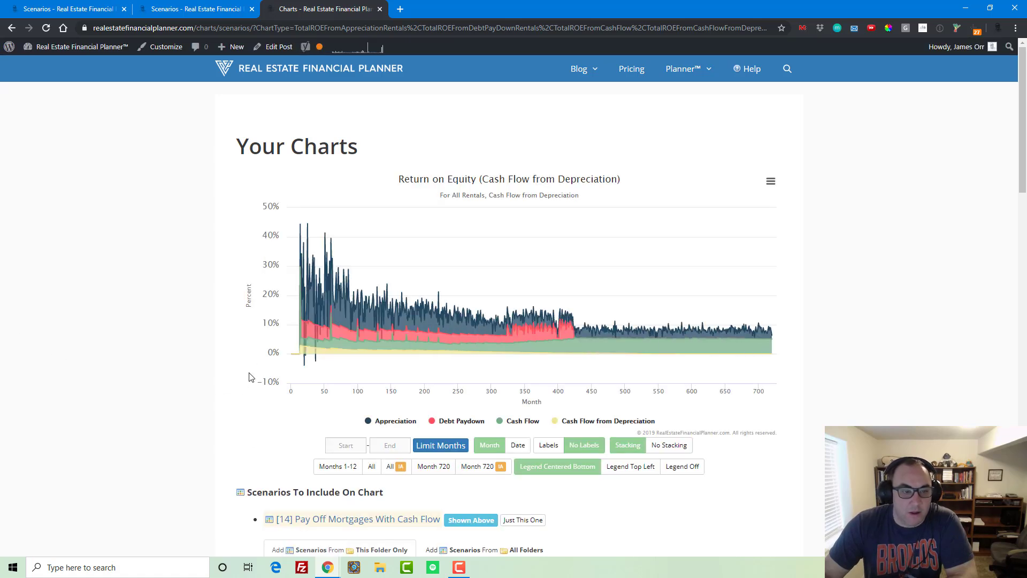
mouse_move(301, 244)
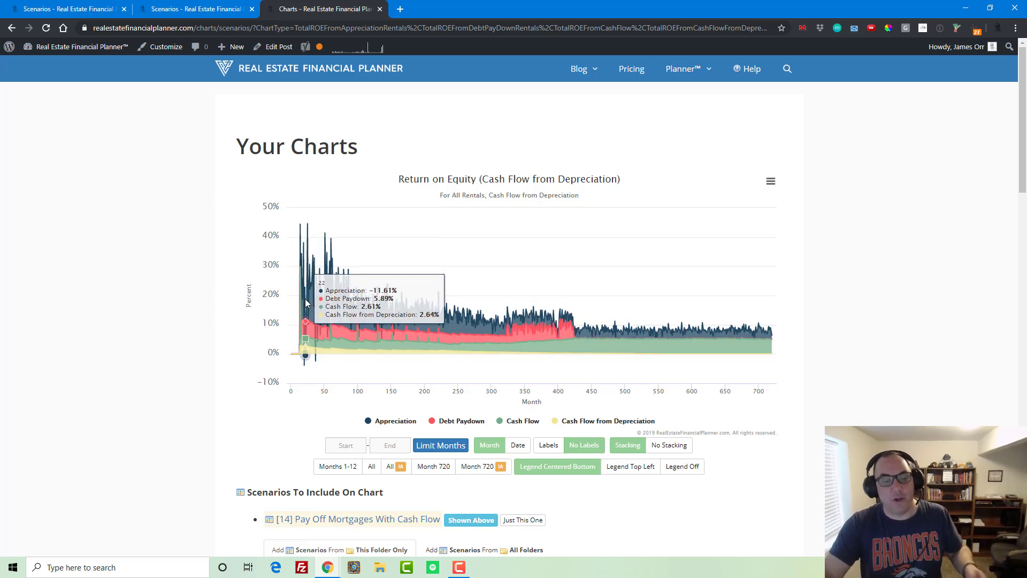
- Return to the scenarios list and duplicate scenario 12, Appreciation and Rent Appreciation Variable
scroll(307, 304, "down", 10)
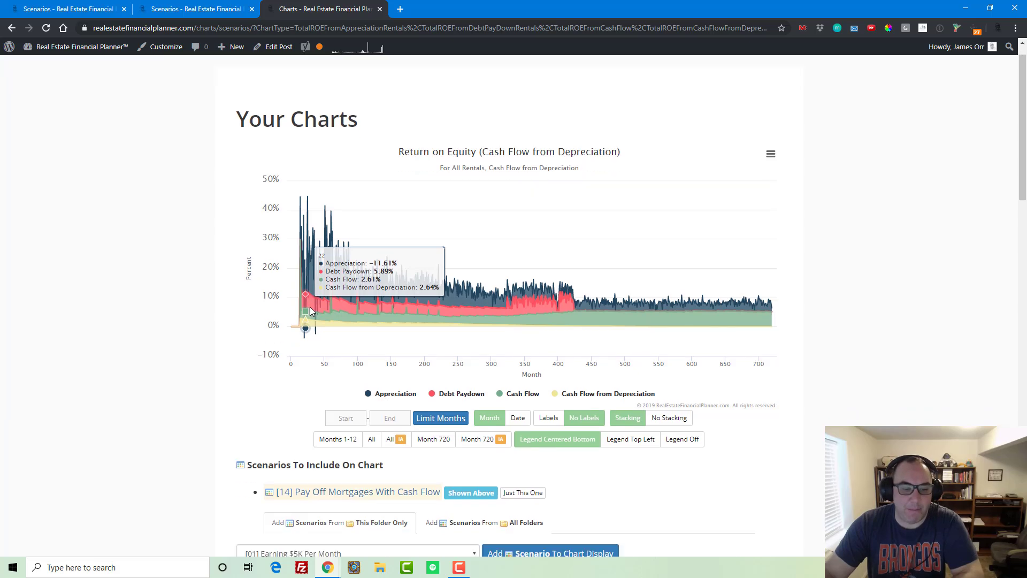
scroll(313, 312, "down", 1)
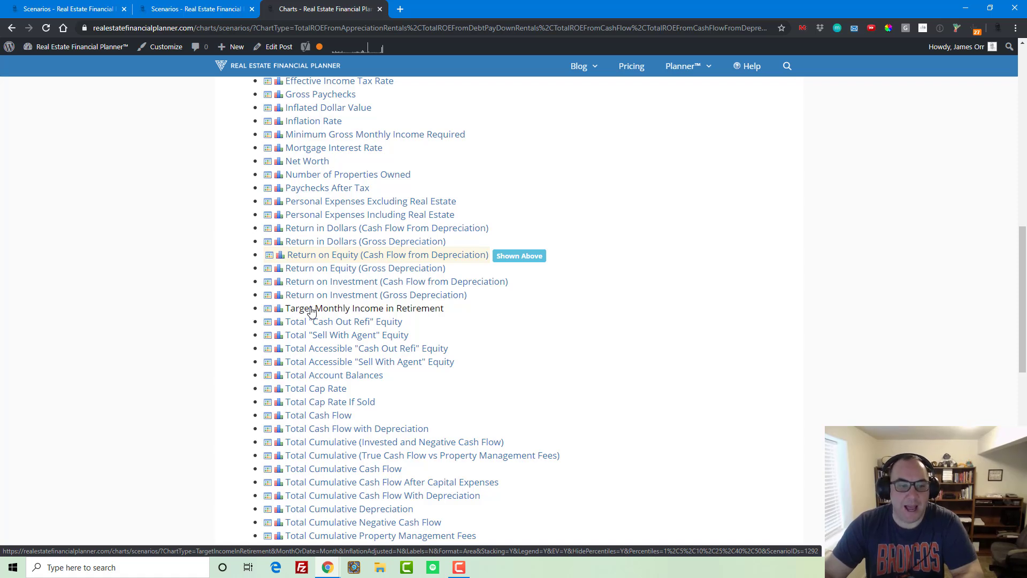
scroll(333, 298, "up", 15)
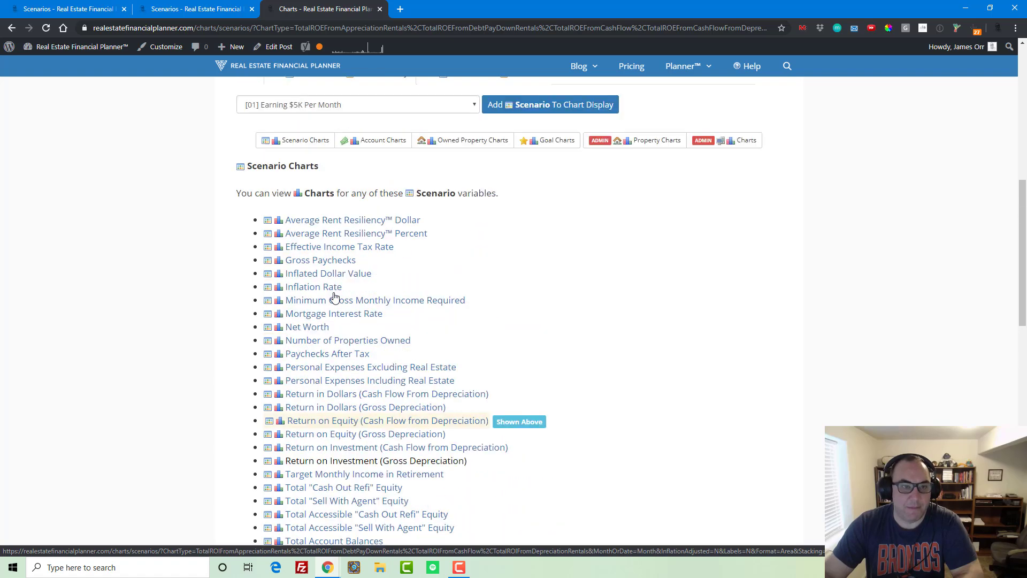
mouse_move(687, 68)
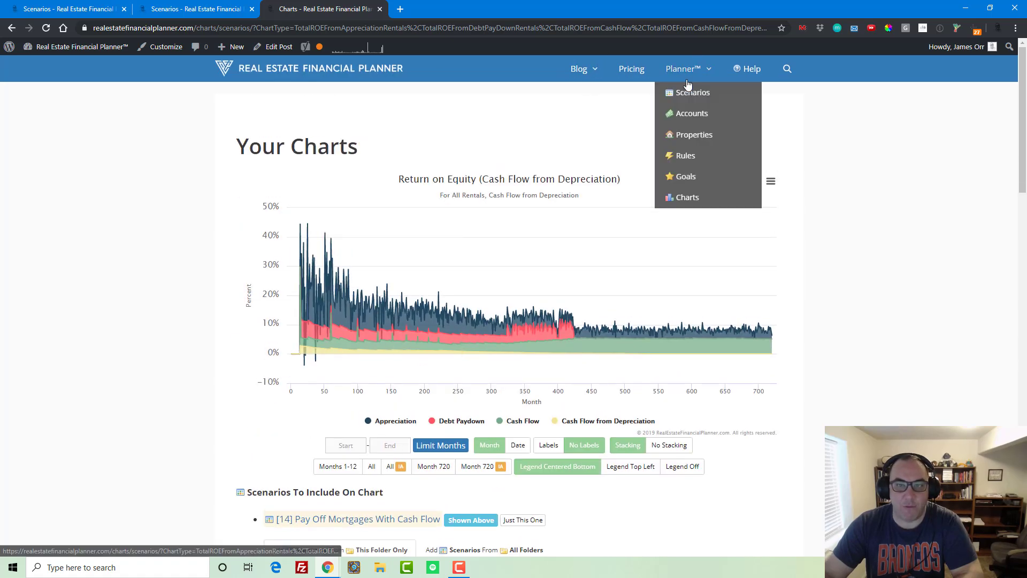
left_click(690, 92)
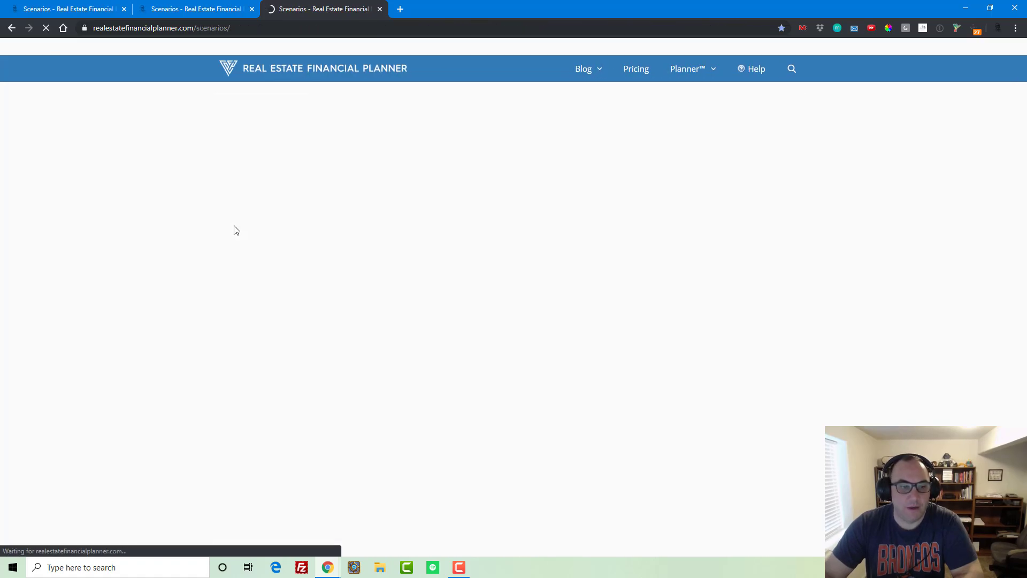
scroll(300, 306, "down", 8)
scroll(300, 307, "down", 9)
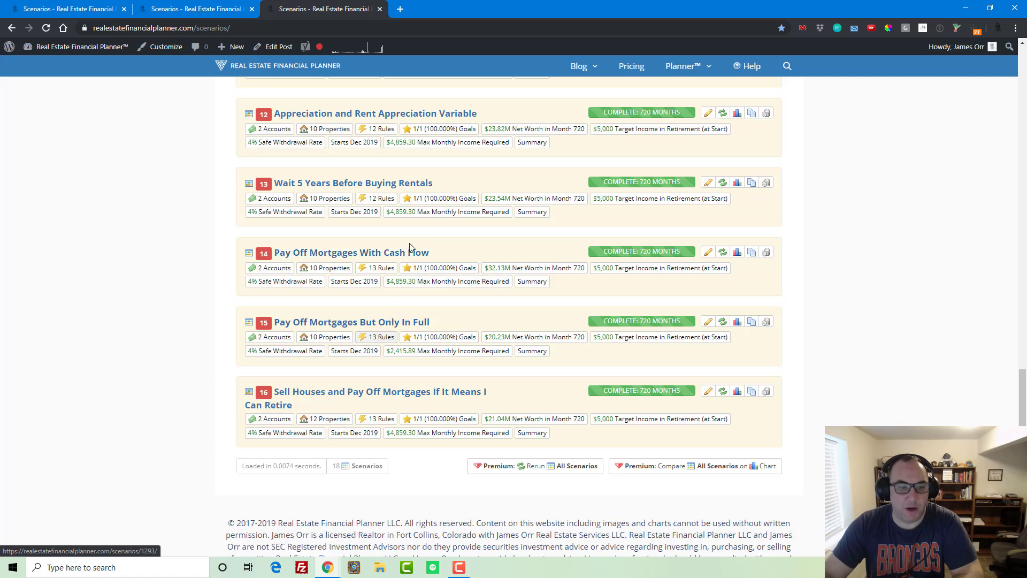
scroll(415, 353, "up", 2)
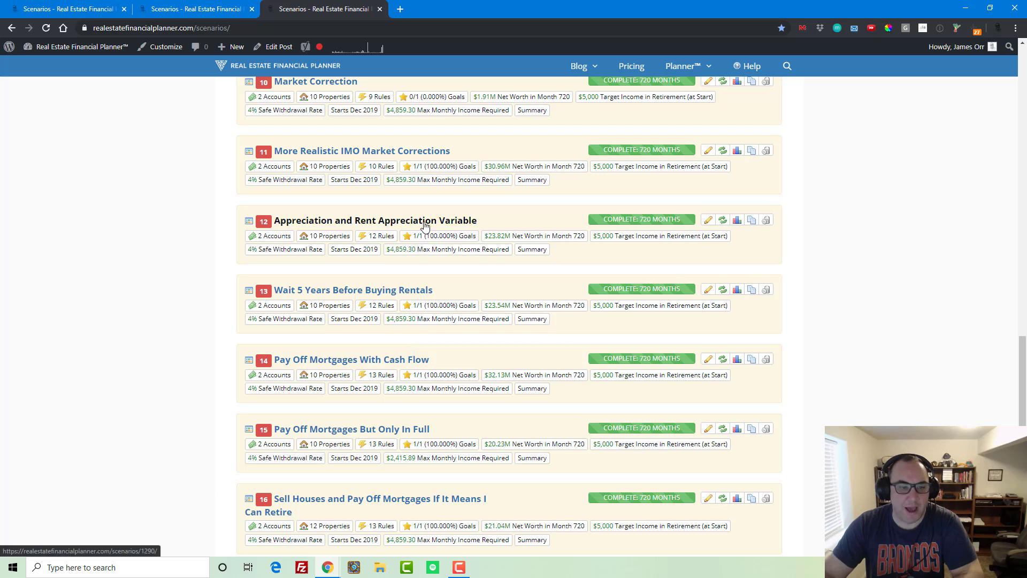
left_click(751, 223)
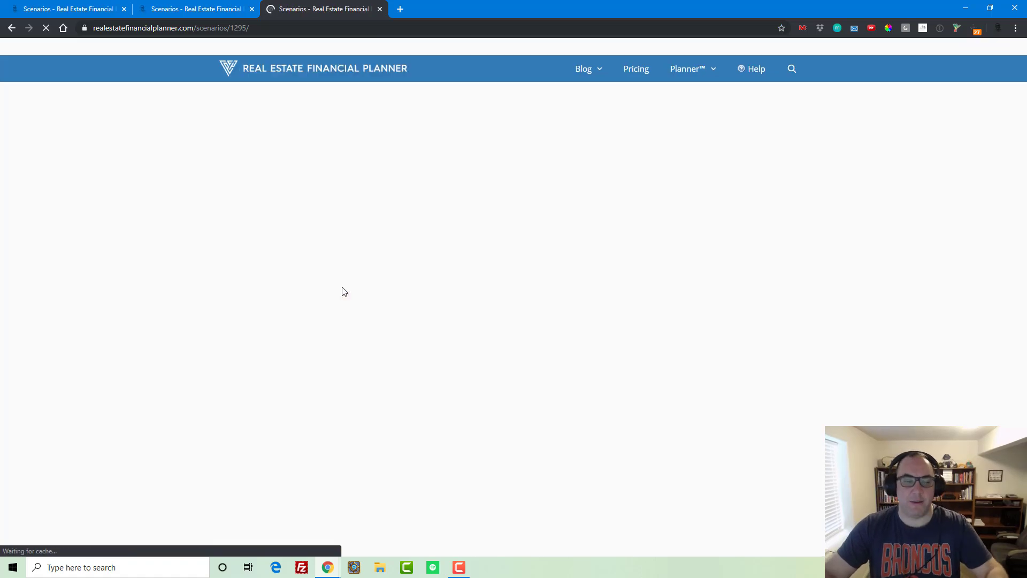
- Rename the copied scenario "[17] Sell if ROE < 10%" and save it
left_click(300, 266)
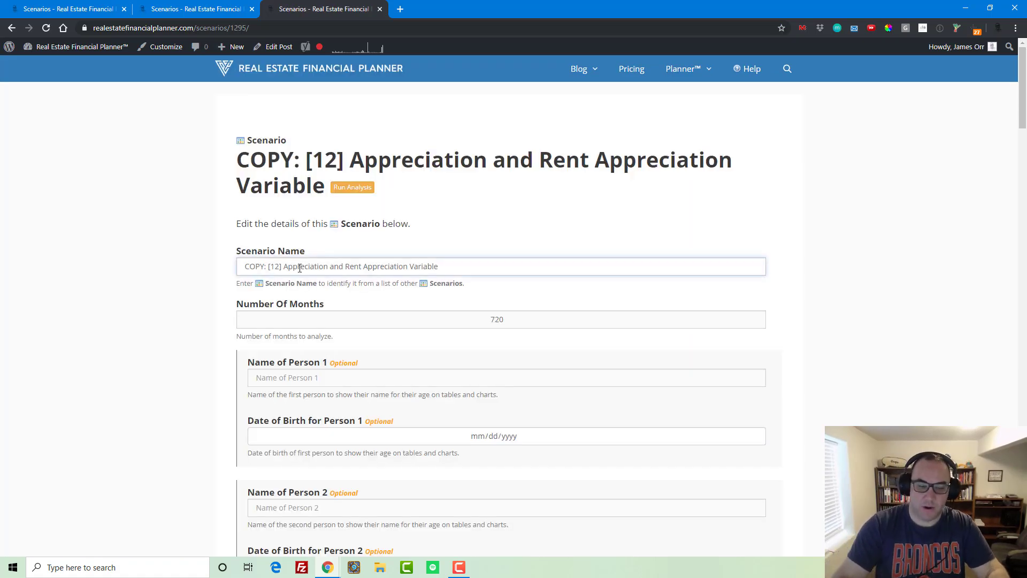
key("Home")
key("Delete")
key("Delete")
key("Delete")
key("Delete")
key("Delete")
key("Delete")
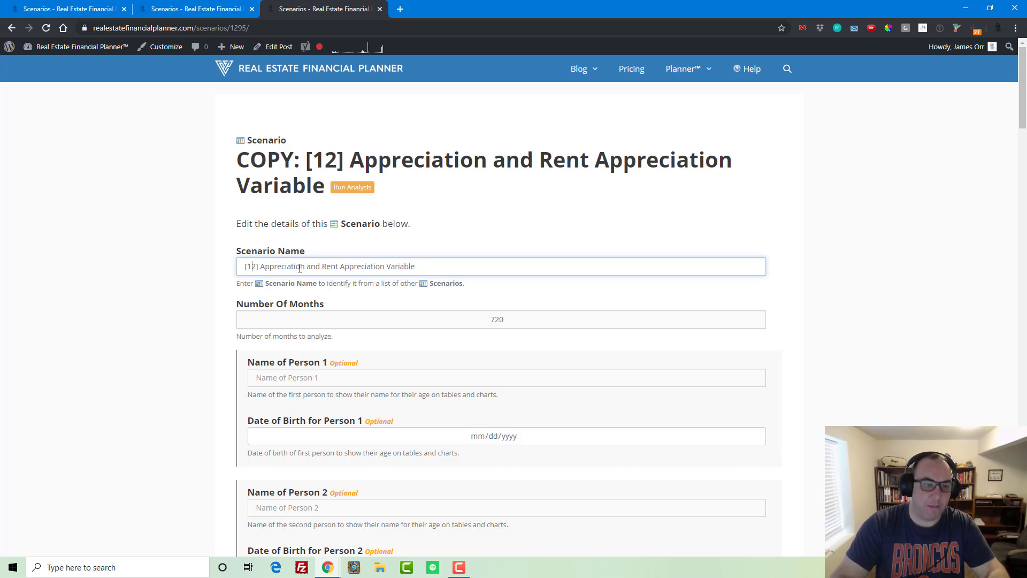
key("Delete")
type("7")
key("ctrl+shift+Left")
key("ctrl+shift+Left")
key("ctrl+shift+Left")
key("ctrl+shift+Left")
key("ctrl+shift+Left")
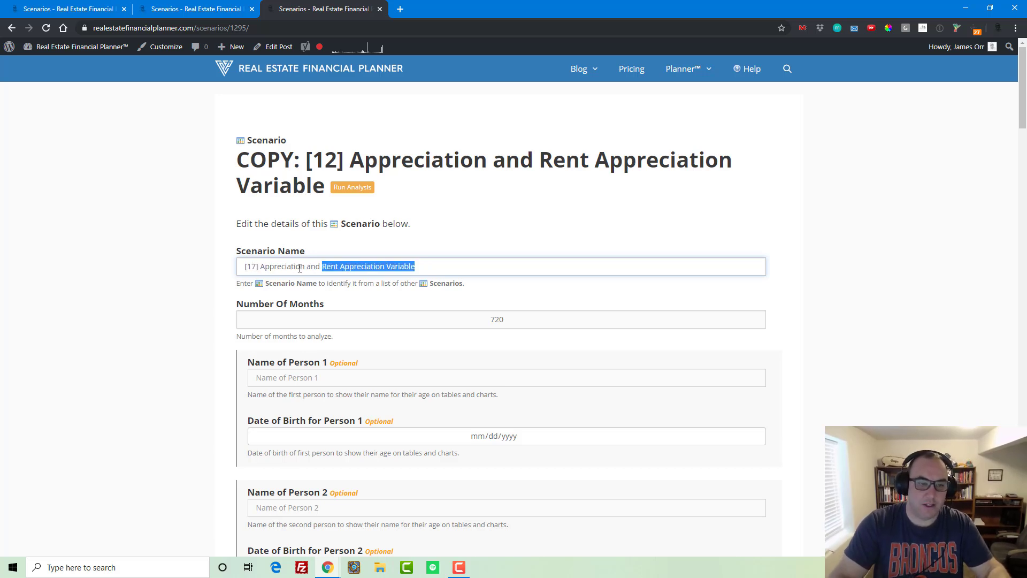
type("Sell if ROE < 10%")
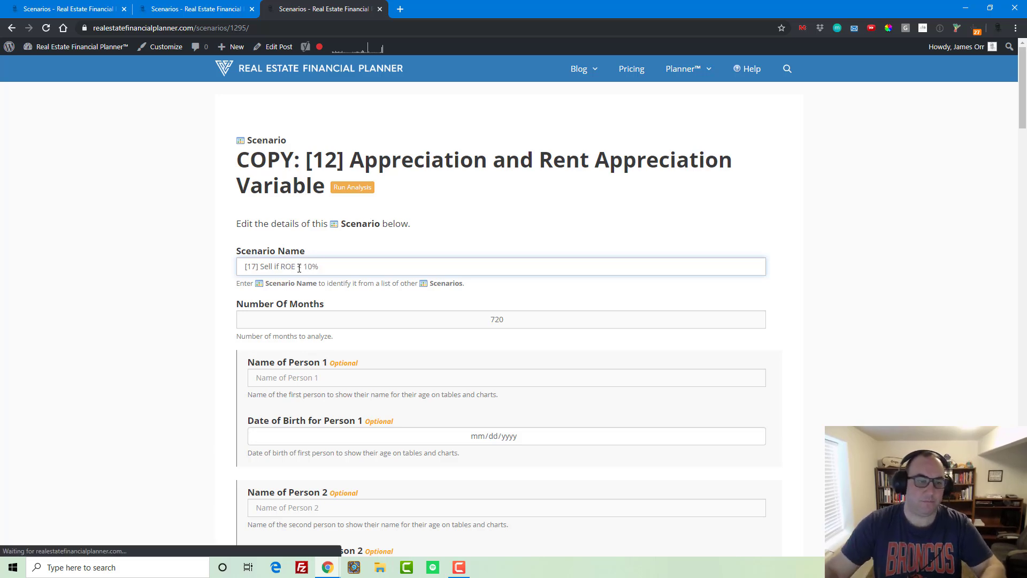
key("Return")
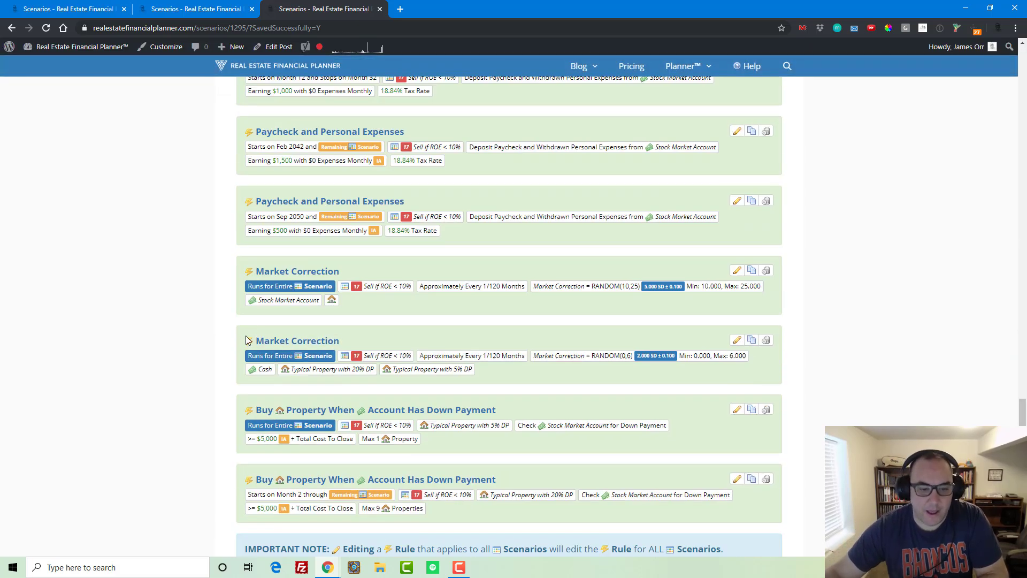
- Add a new rule to scenario 17 of the type Sell Rental Properties Based on Return On Equity
scroll(246, 334, "up", 10)
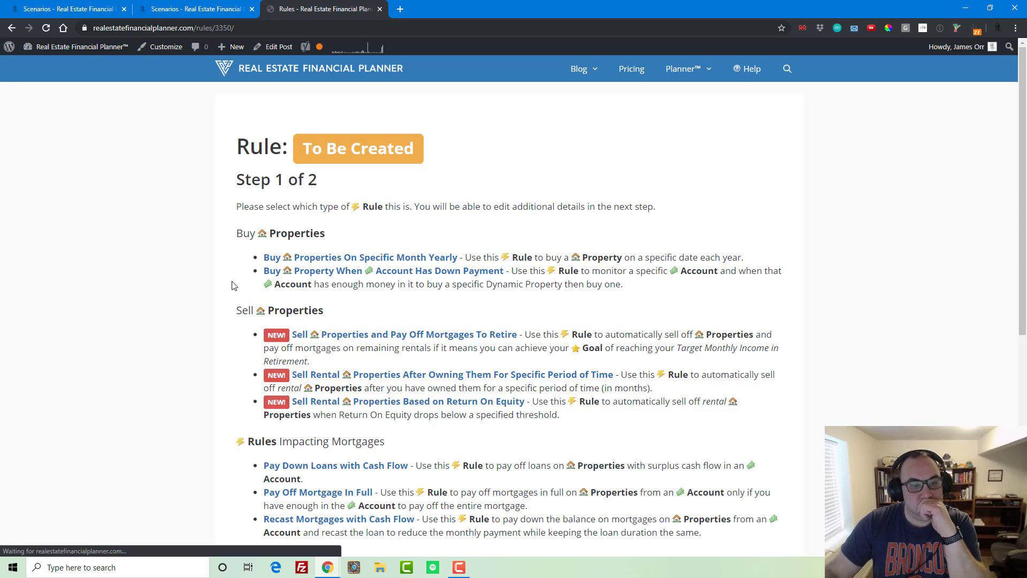
scroll(273, 313, "down", 5)
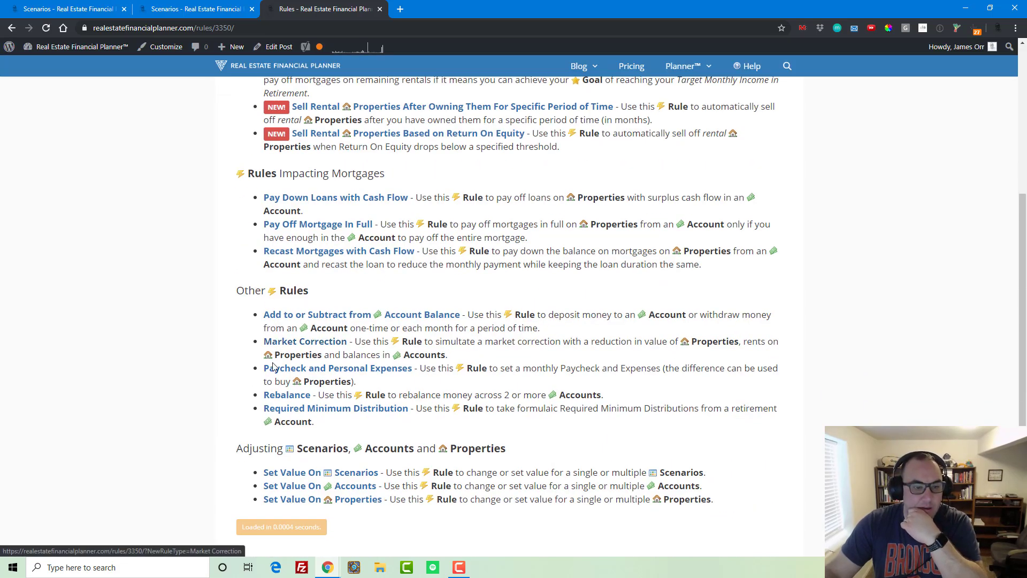
scroll(244, 392, "down", 1)
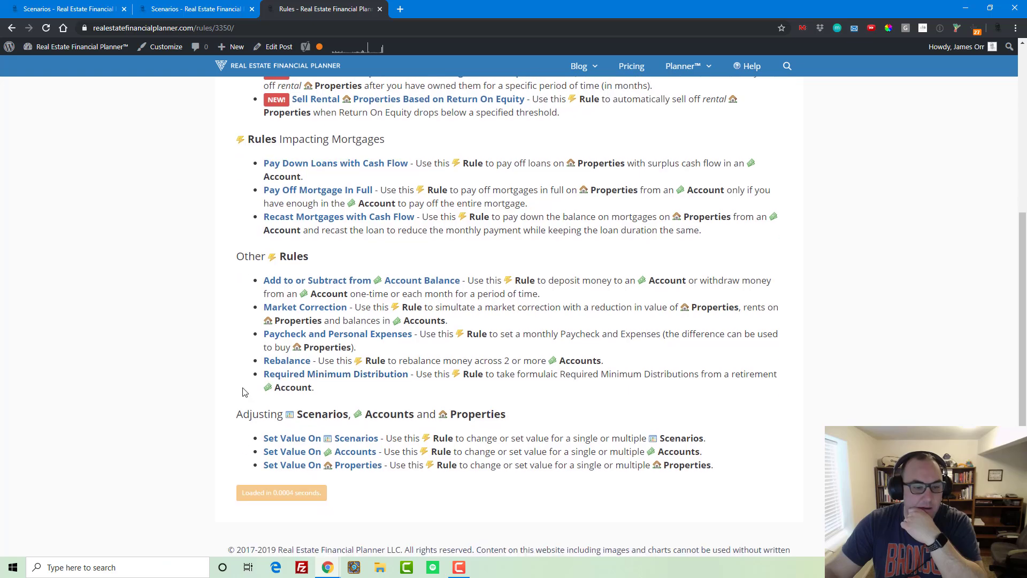
scroll(243, 392, "up", 5)
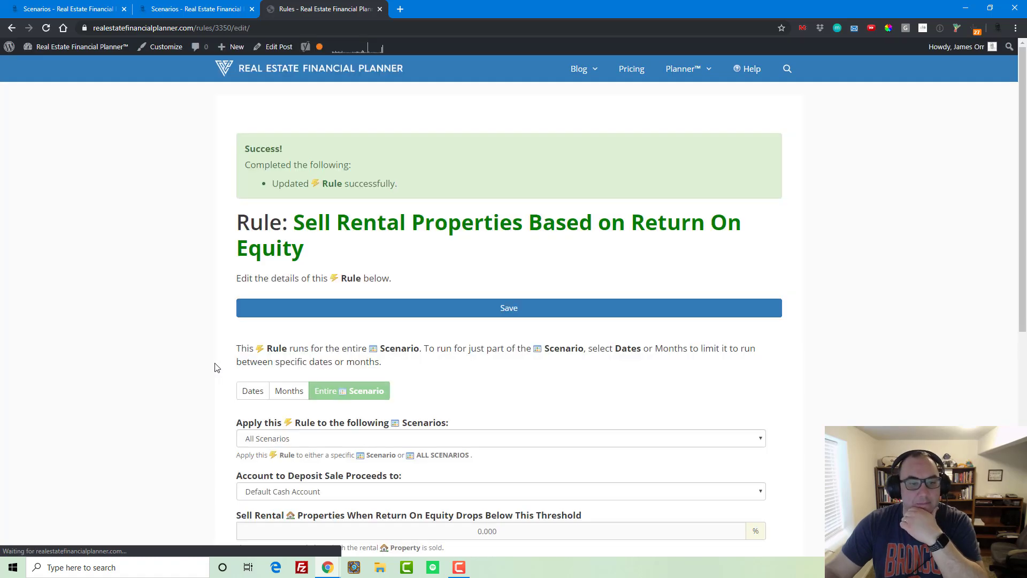
- Apply the rule to scenario [17] Sell if ROE < 10% and deposit sale proceeds to the Stock Market Account
scroll(353, 283, "down", 4)
left_click(362, 226)
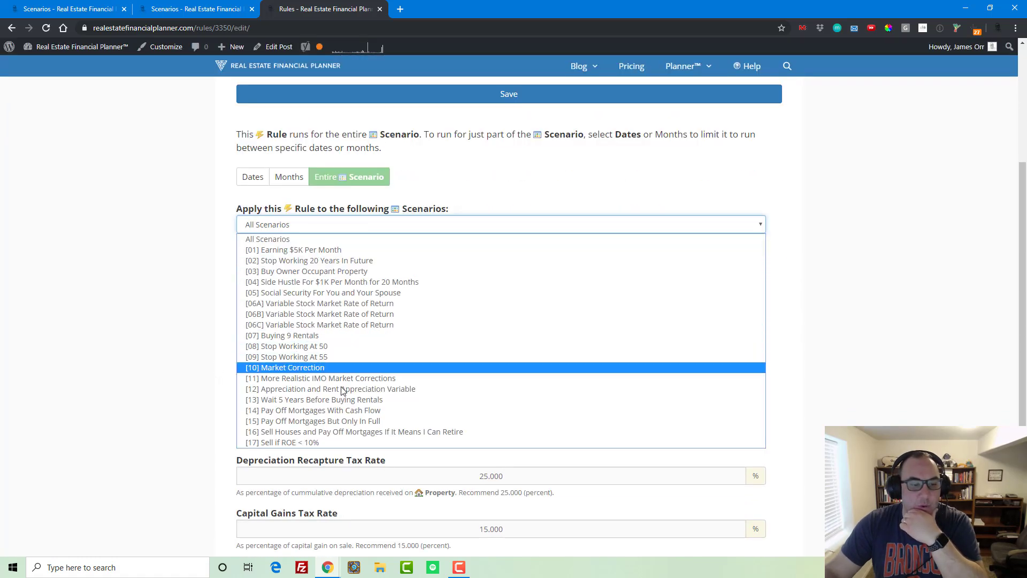
left_click(326, 443)
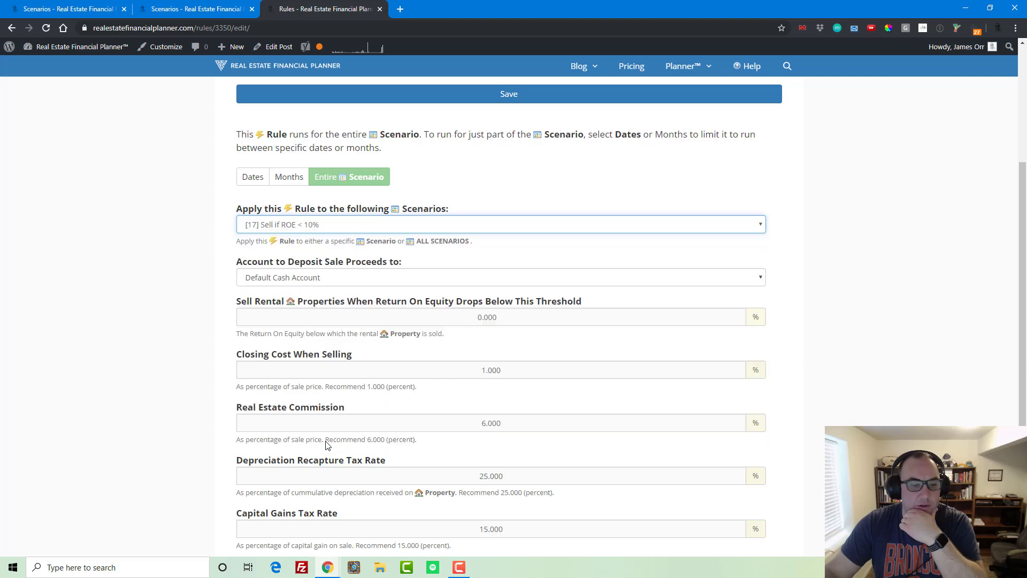
left_click(336, 281)
left_click(334, 301)
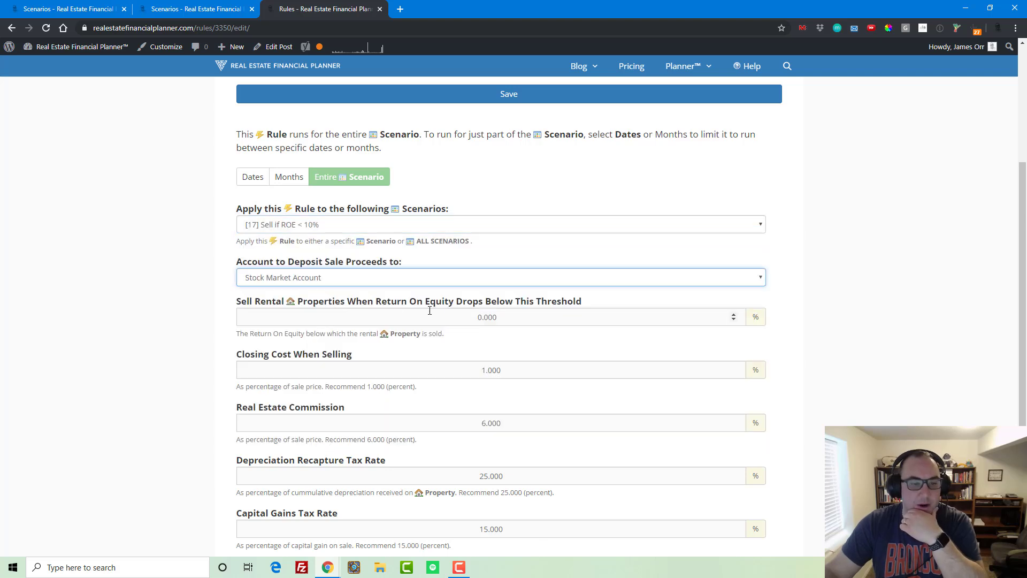
- Set the return on equity threshold for selling rentals to 10% and save the rule
left_click(465, 319)
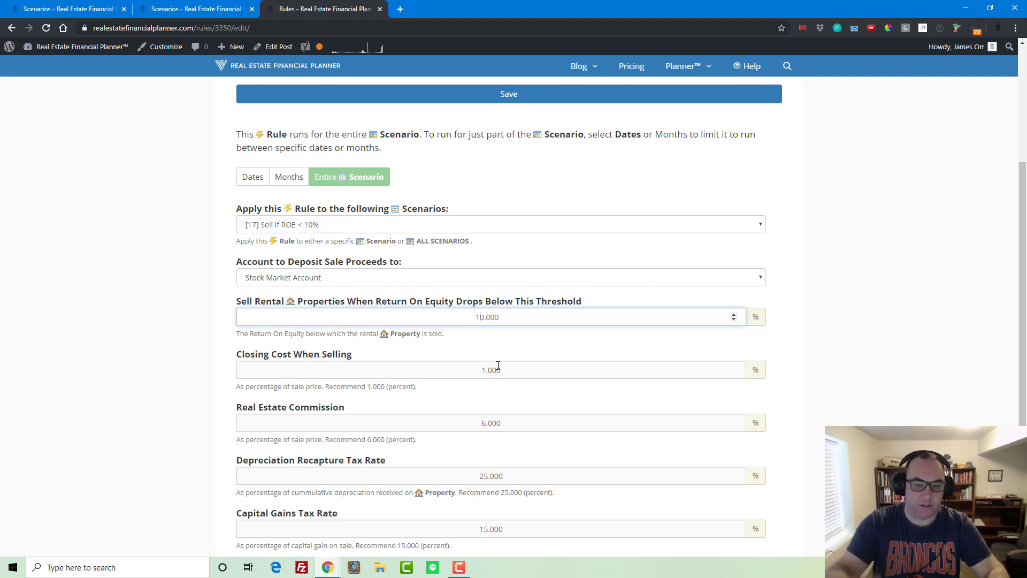
double_click(498, 365)
scroll(500, 388, "down", 2)
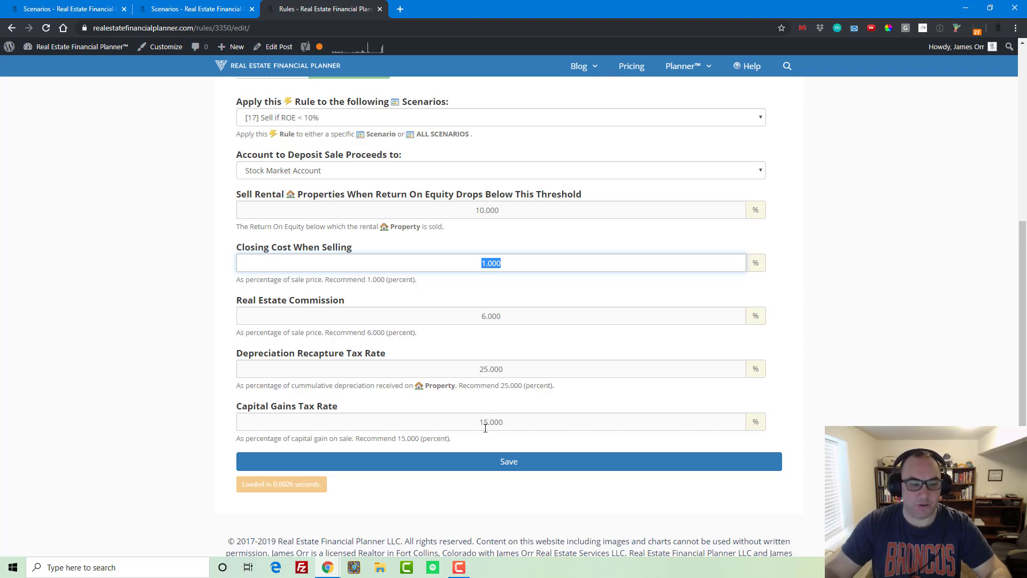
left_click(493, 463)
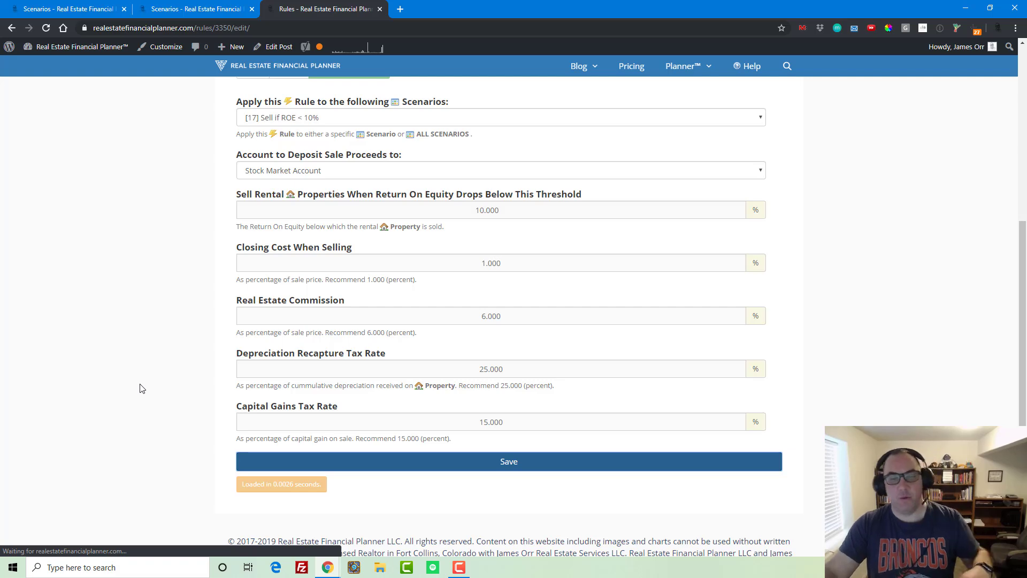
- Return to the scenarios list, check scenario 17's processing status and close a spare Scenarios tab
scroll(151, 339, "down", 4)
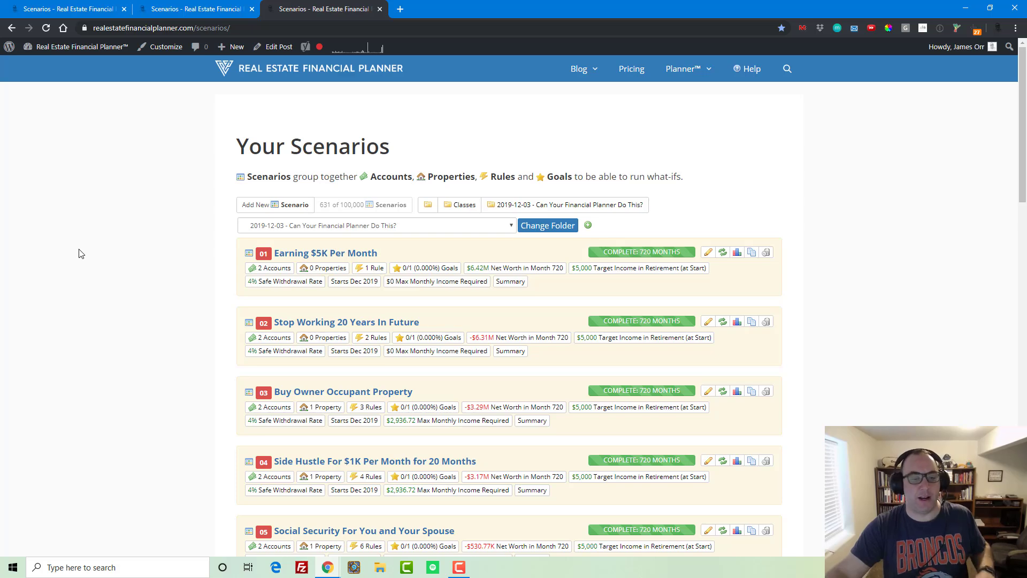
scroll(85, 256, "down", 19)
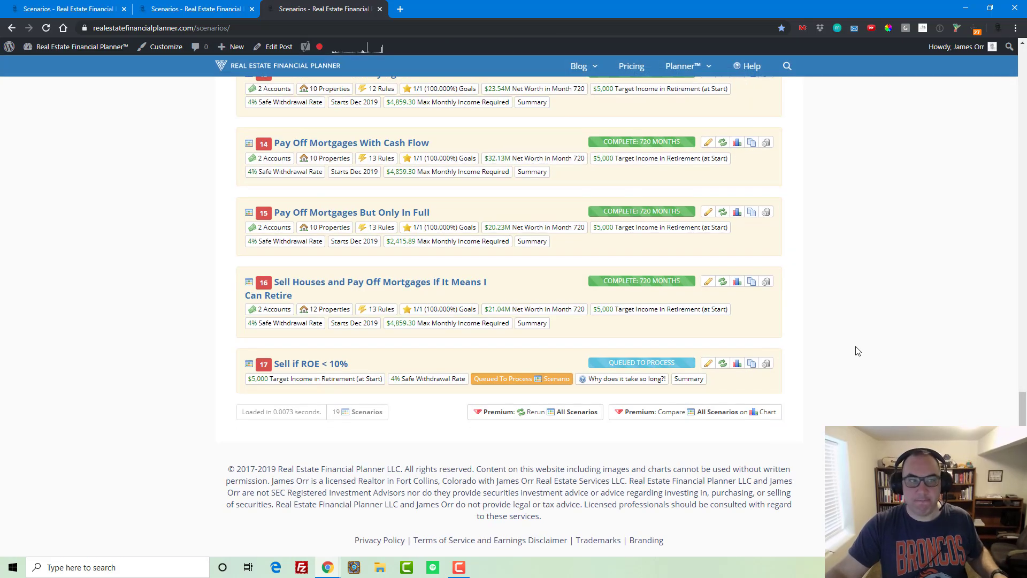
left_click(251, 9)
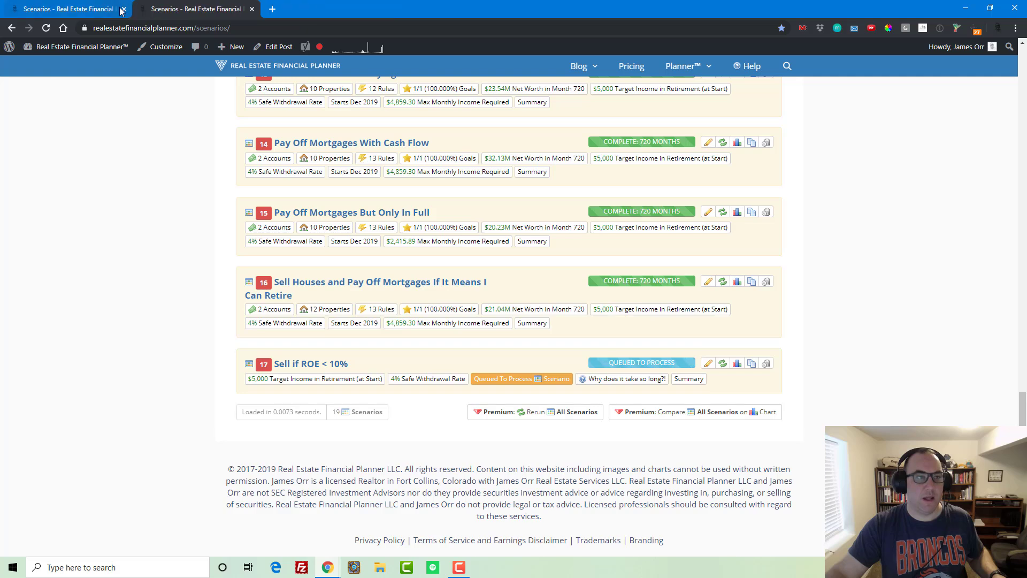
- Close the spare Scenarios tab and refresh the scenarios list to check scenario 17's processing status
left_click(119, 16)
left_click(123, 10)
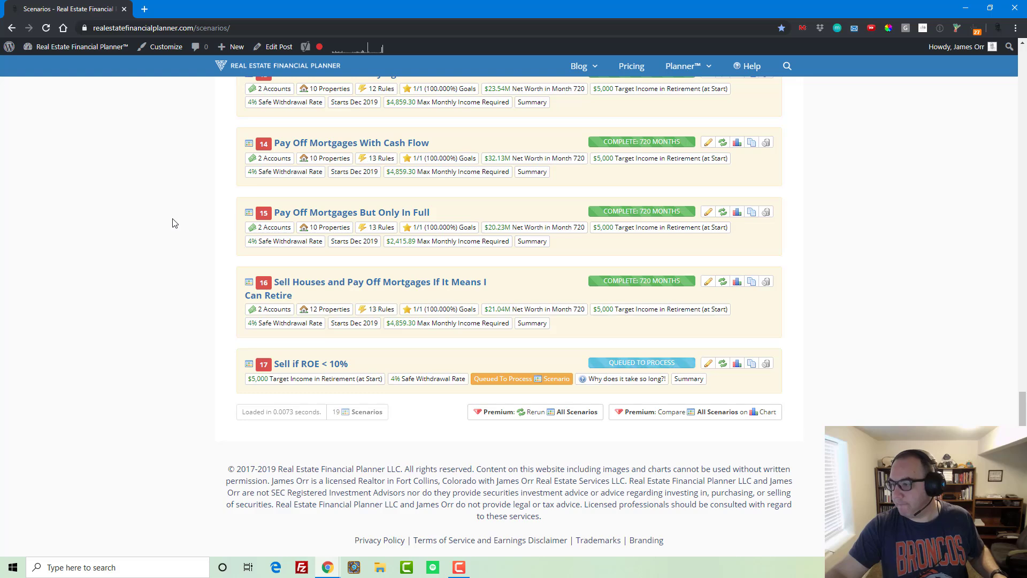
left_click(46, 28)
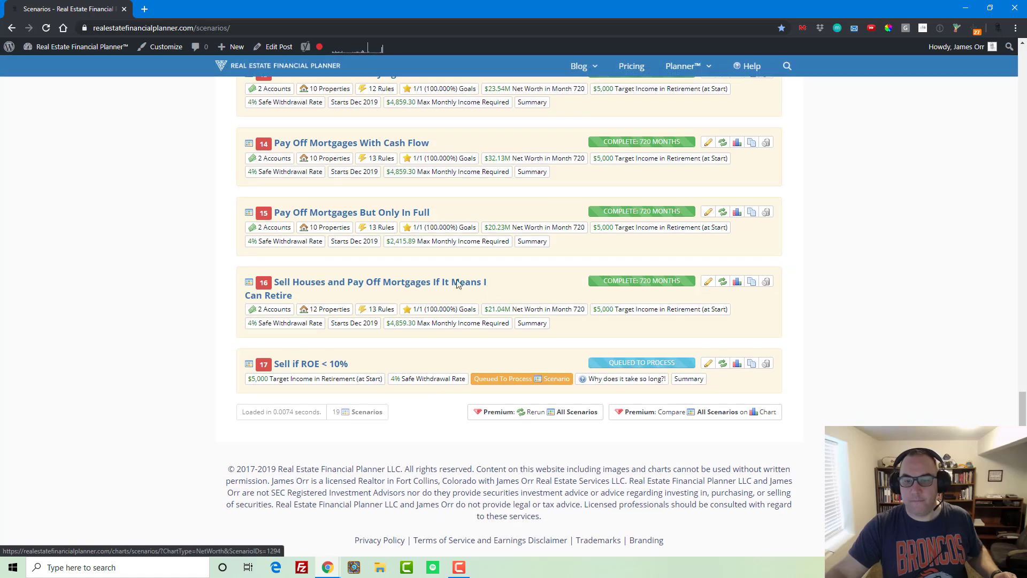
left_click(45, 27)
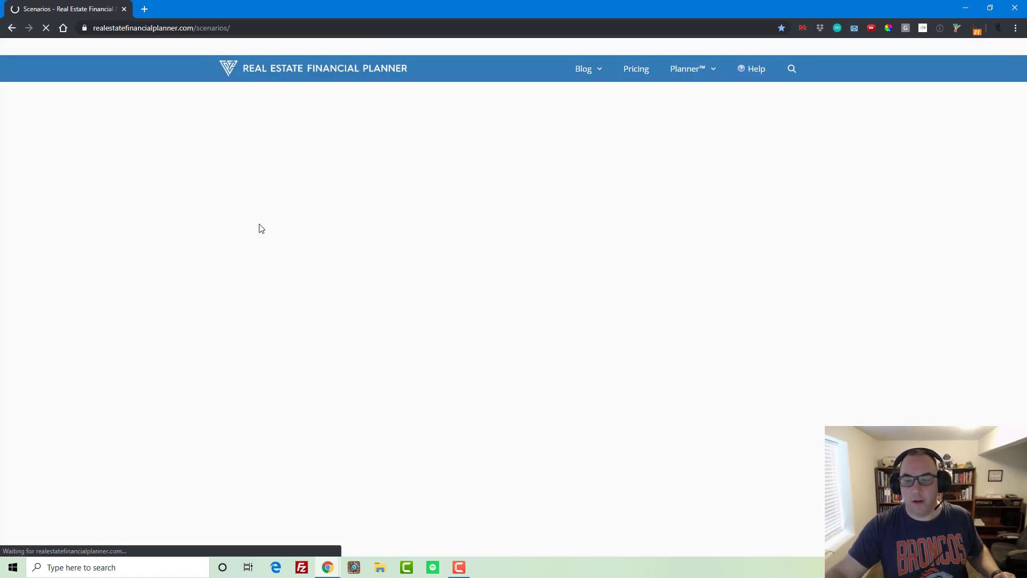
right_click(737, 363)
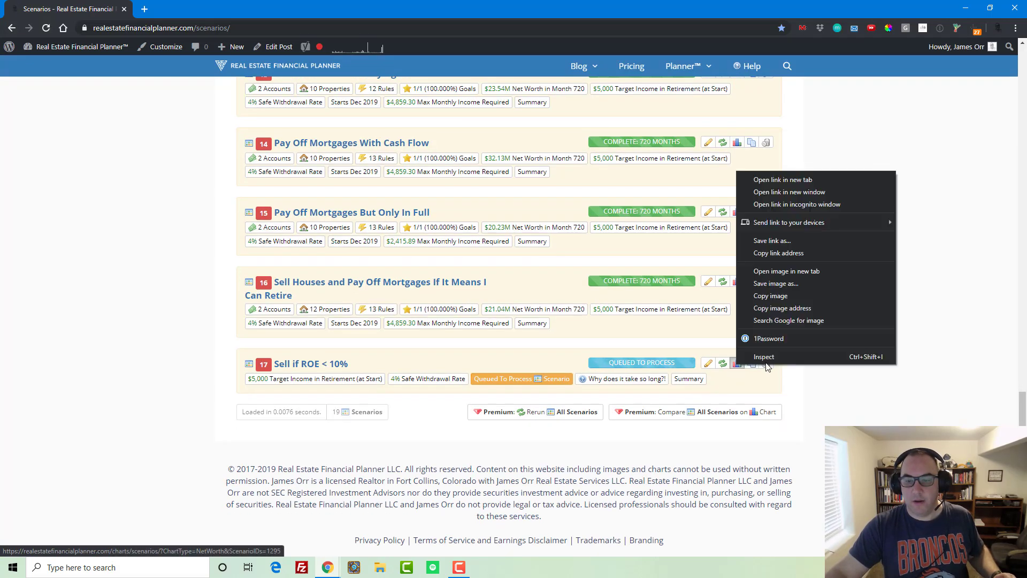
left_click(797, 180)
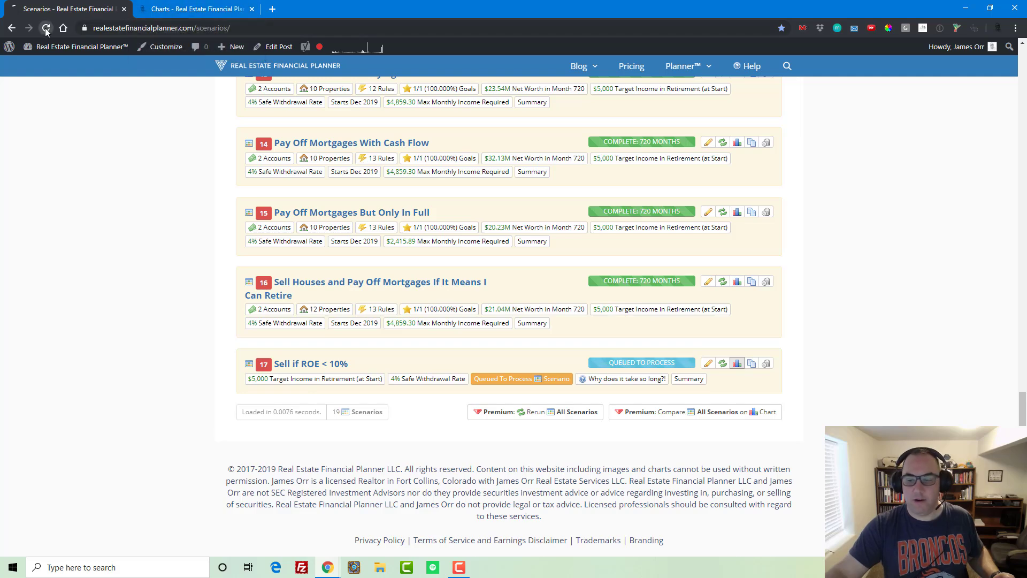
left_click(46, 30)
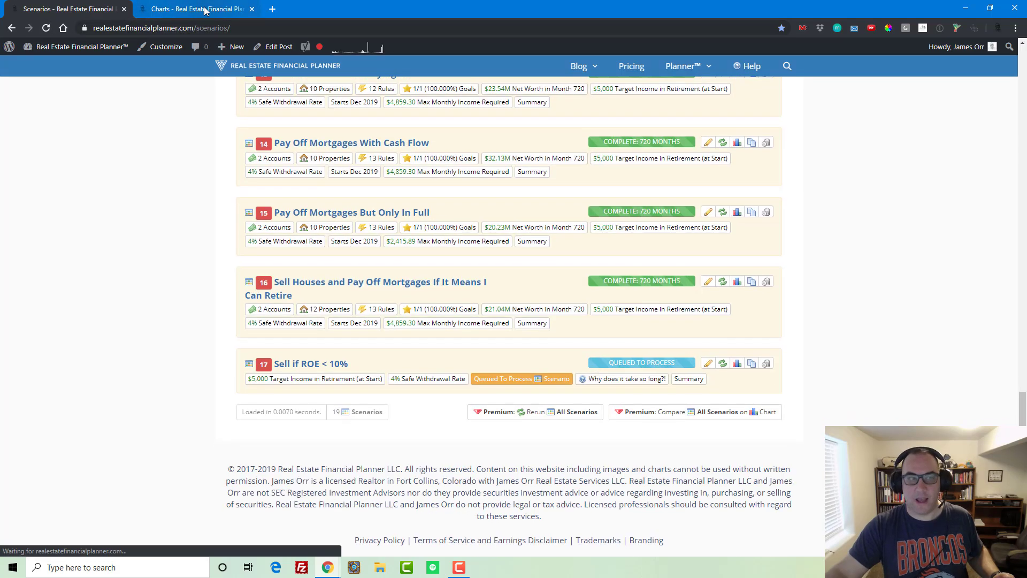
left_click(204, 10)
left_click(252, 9)
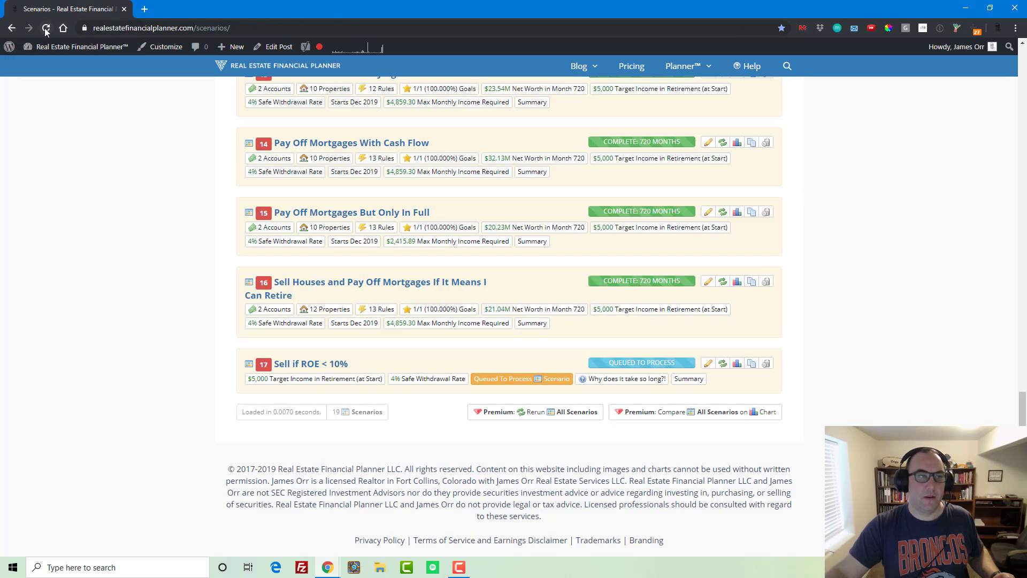
- Keep refreshing the scenarios list until scenario 17 has finished processing
left_click(46, 30)
left_click(46, 30)
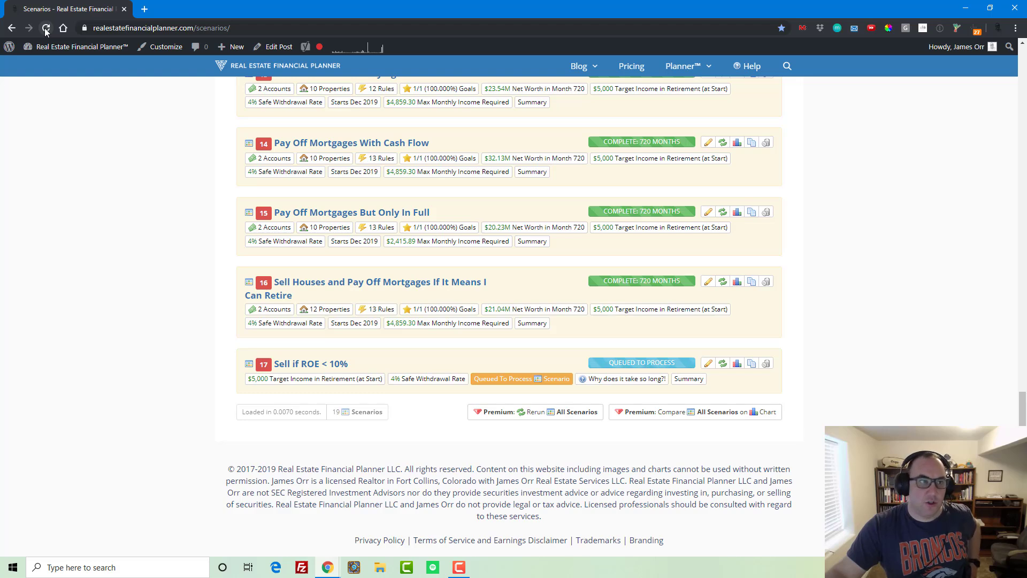
left_click(46, 30)
left_click(46, 29)
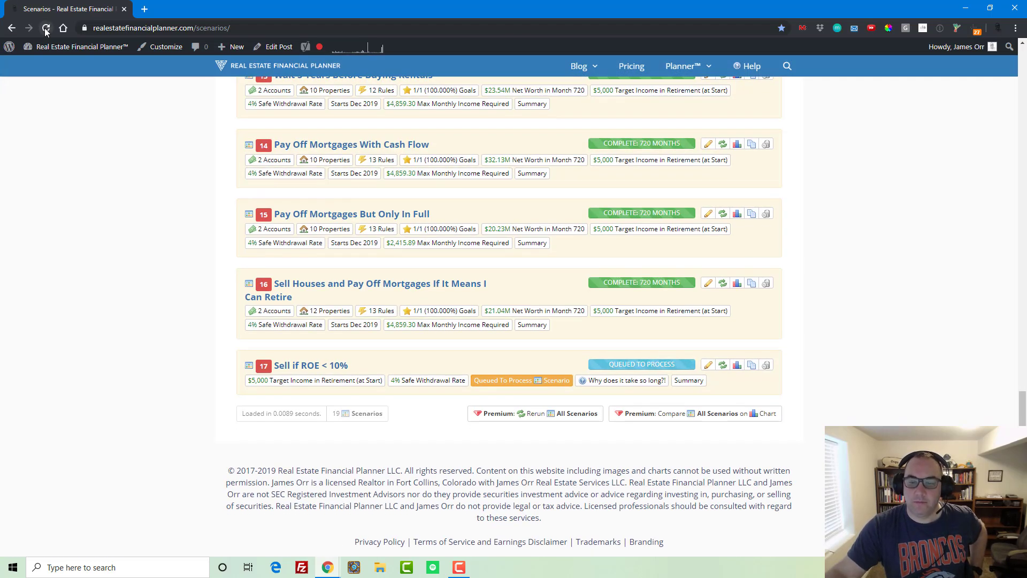
left_click(46, 29)
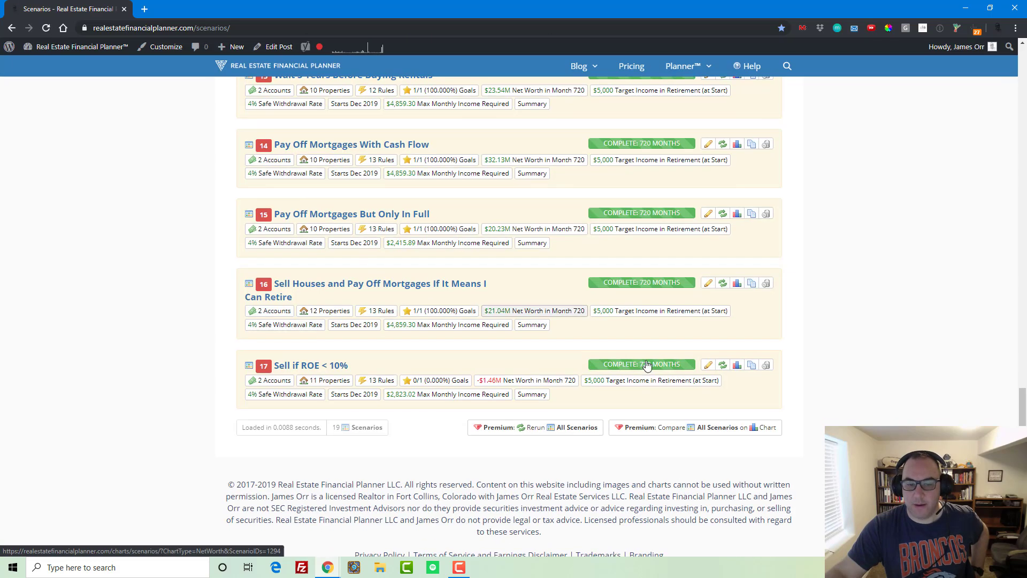
- Open scenario 17's net worth chart in a new tab and switch it to the Number of Properties Owned chart
right_click(738, 366)
left_click(792, 181)
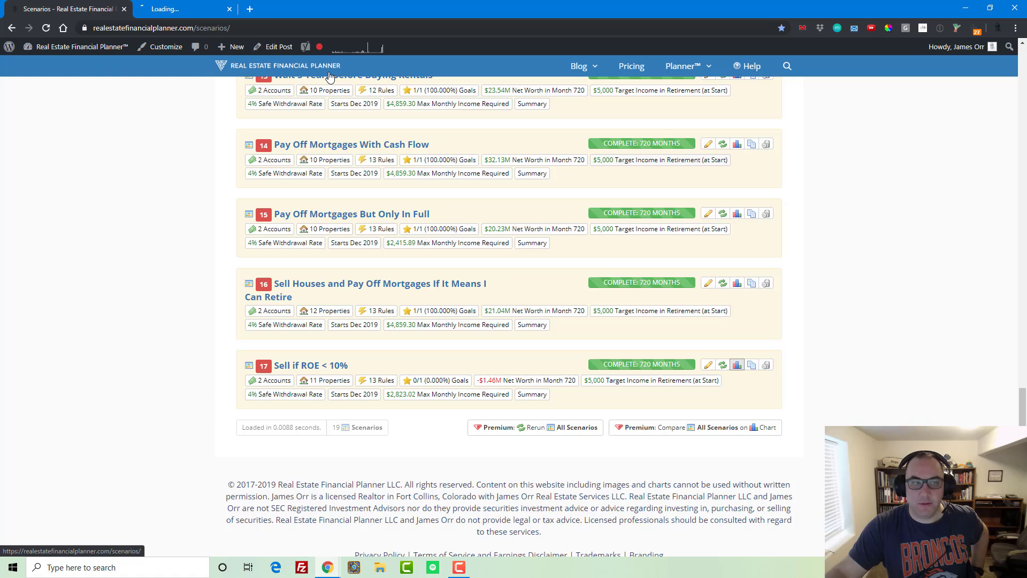
left_click(196, 8)
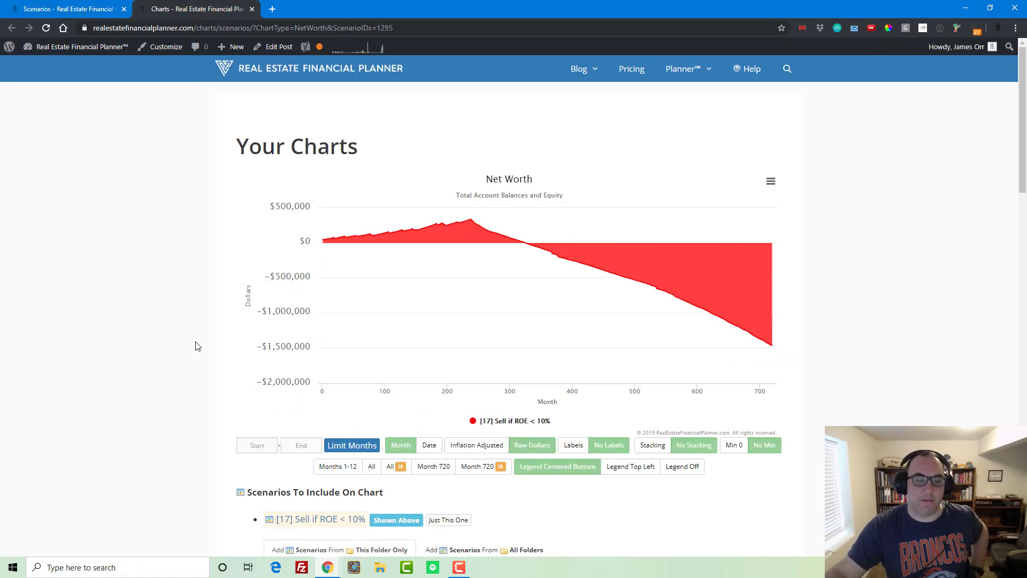
scroll(298, 355, "down", 7)
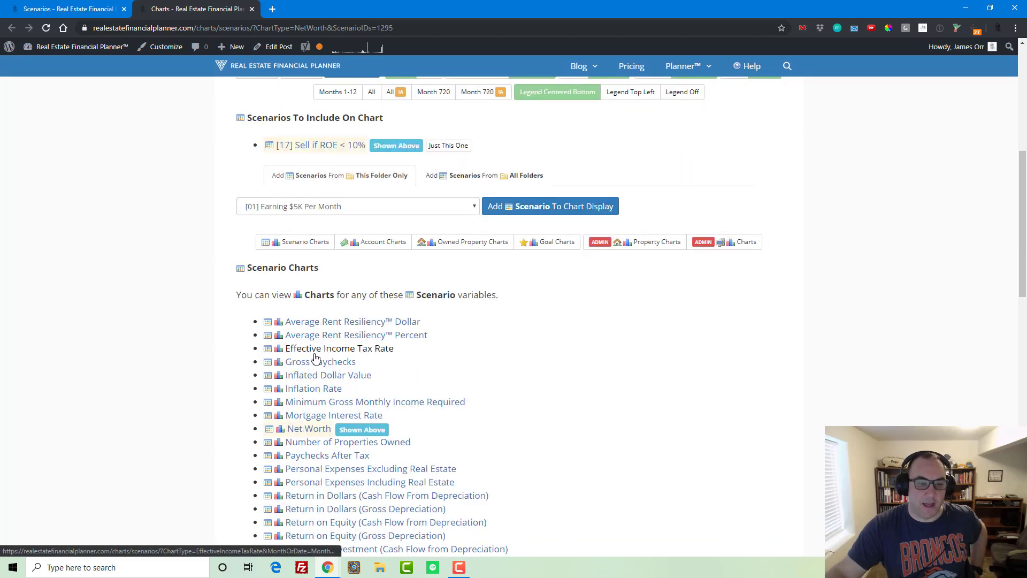
left_click(319, 445)
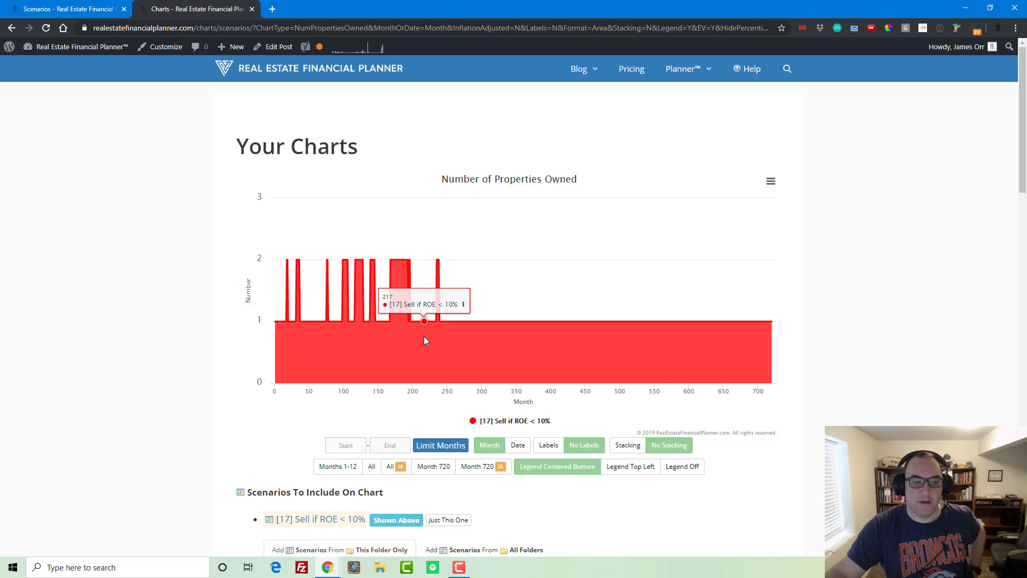
- Return to the scenarios list and open scenario 17, Sell if ROE < 10%
mouse_move(688, 73)
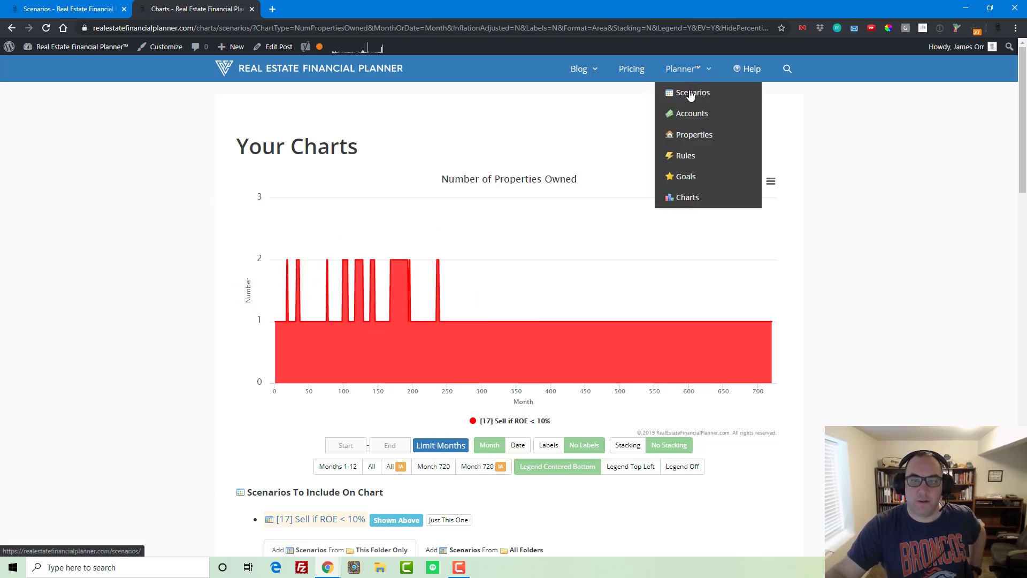
left_click(692, 92)
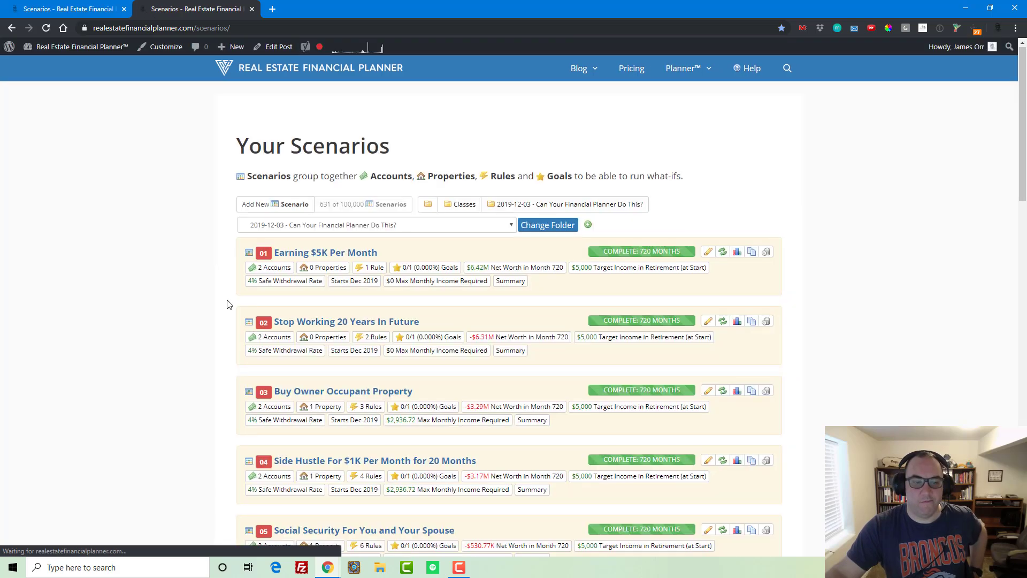
scroll(226, 300, "down", 12)
scroll(228, 305, "down", 7)
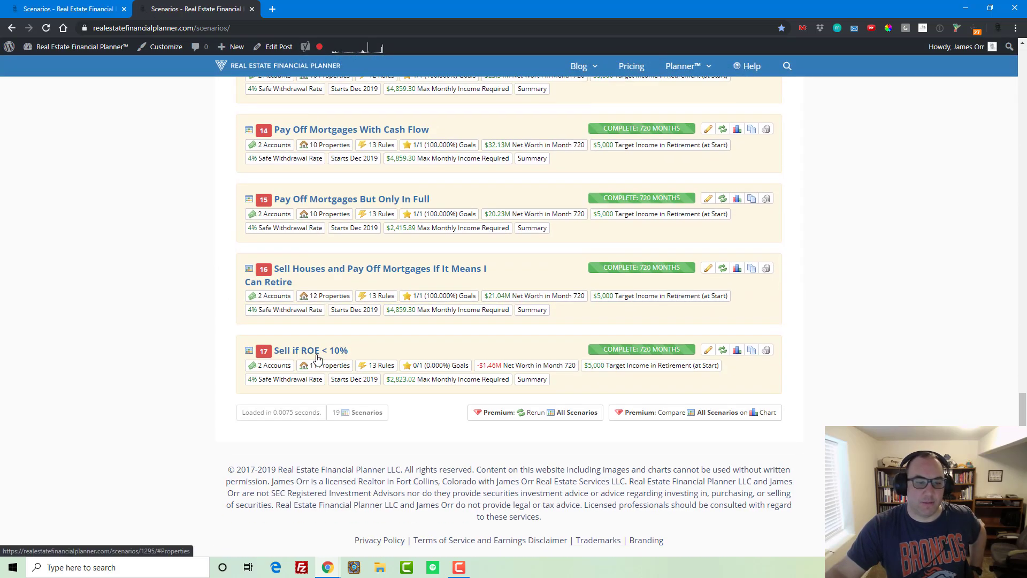
left_click(266, 342)
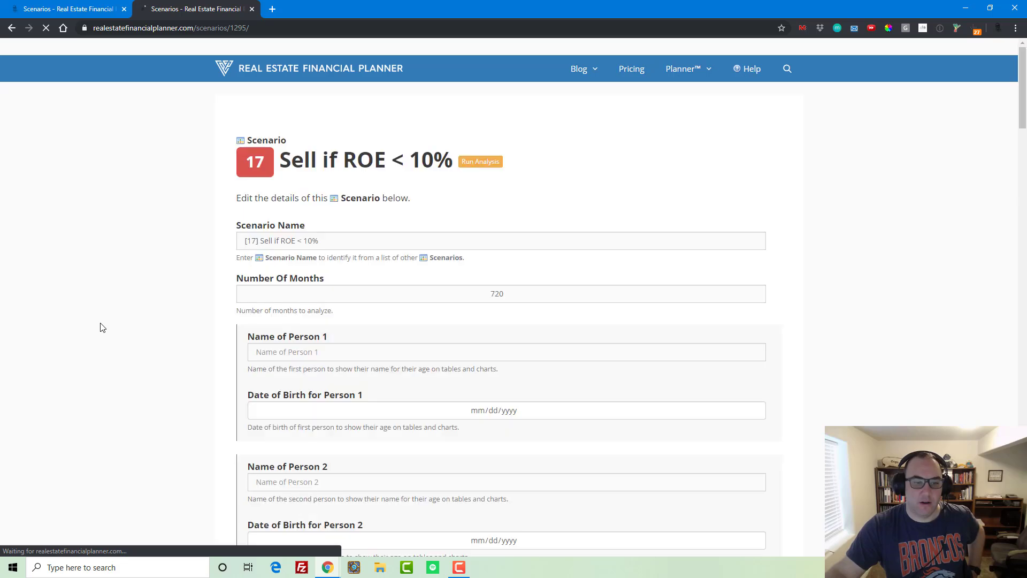
- Open scenario 17's Sell Rental Properties Based on Return On Equity rule and review its threshold, selling cost and tax settings
scroll(102, 327, "down", 2)
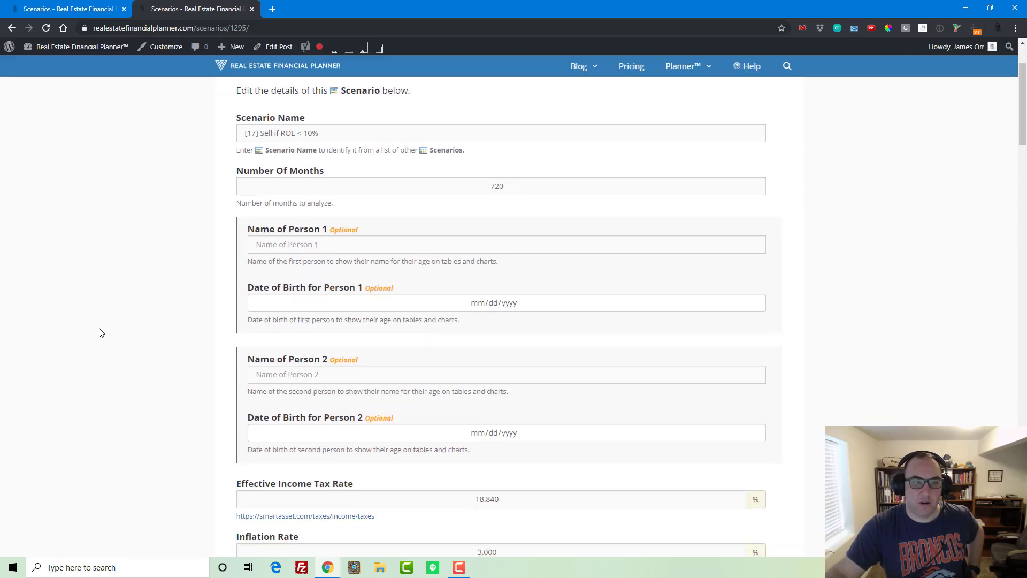
scroll(102, 332, "down", 15)
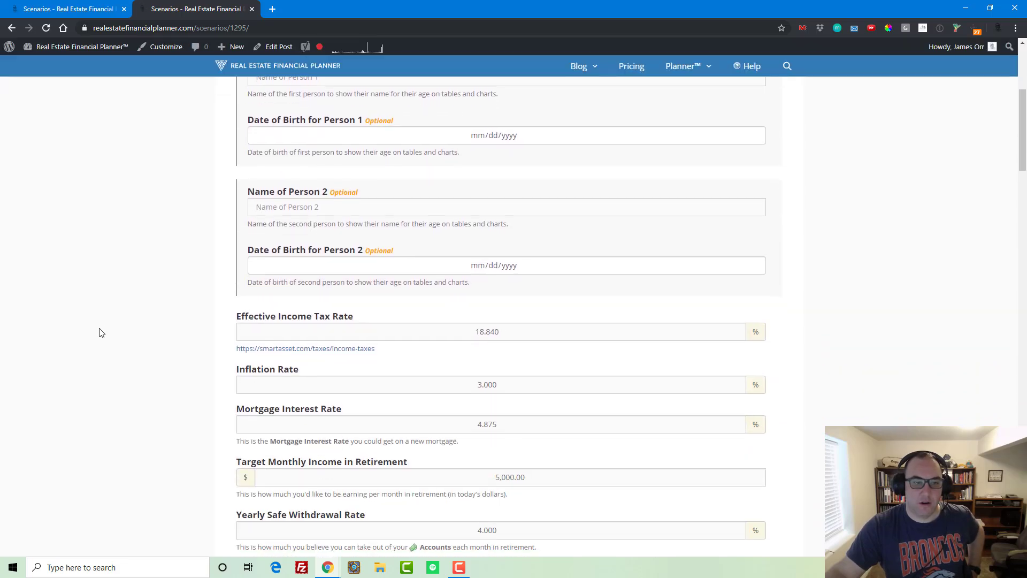
scroll(101, 332, "down", 20)
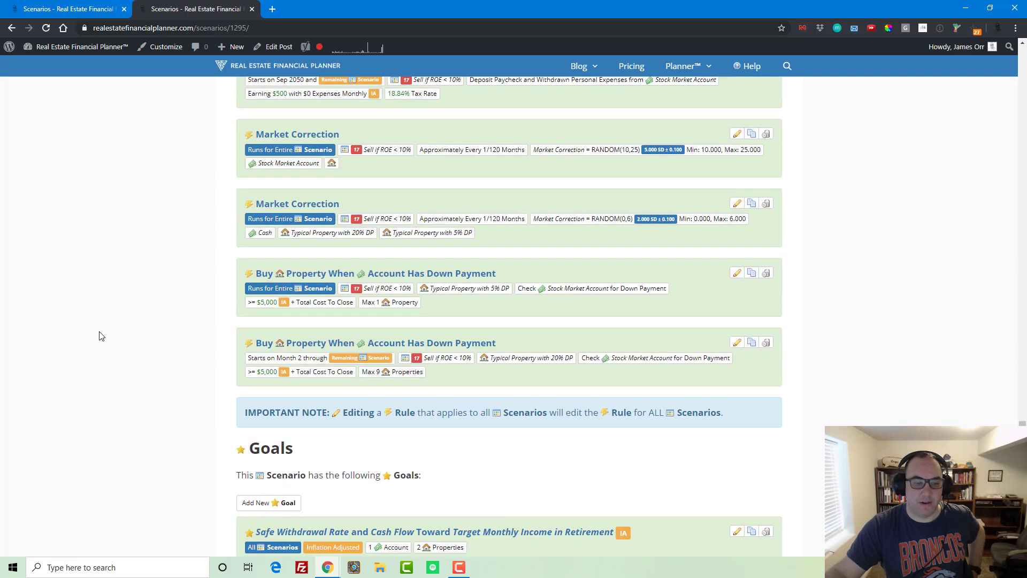
scroll(102, 335, "up", 9)
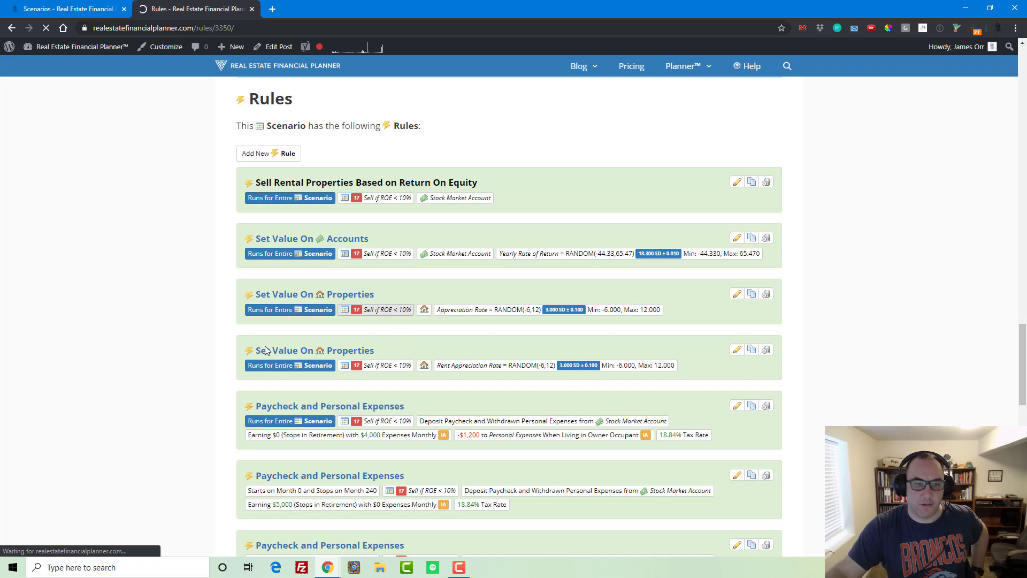
scroll(150, 328, "down", 4)
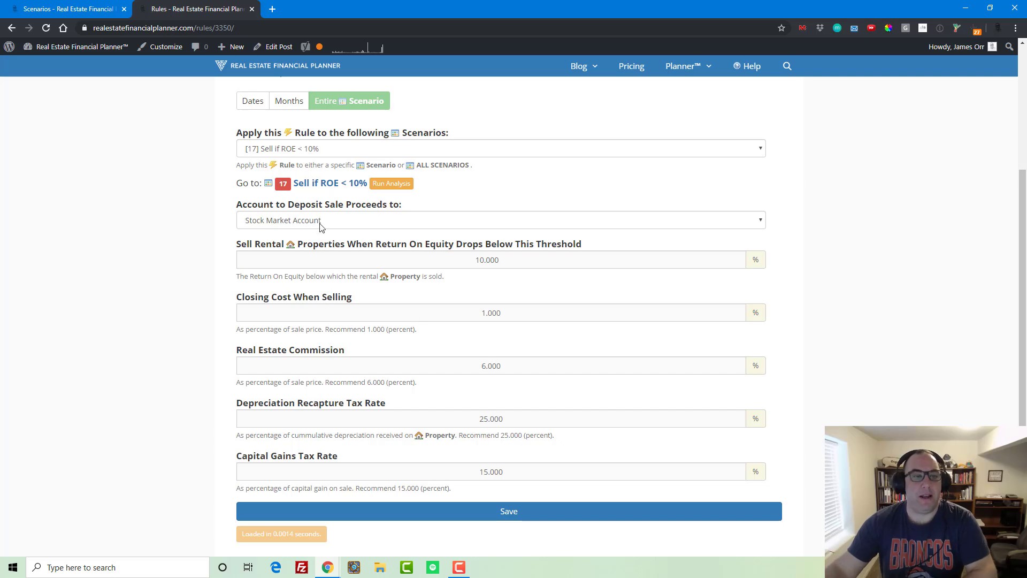
scroll(321, 227, "up", 4)
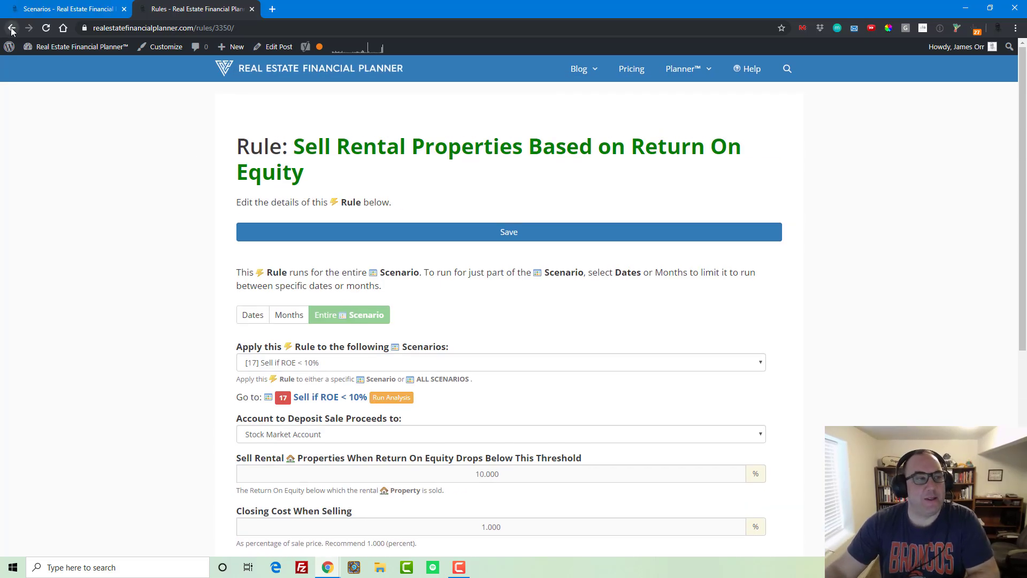
- Go back to scenario 17's rules and delete the Sell Rental Properties Based on Return On Equity rule, confirming the deletion
left_click(11, 27)
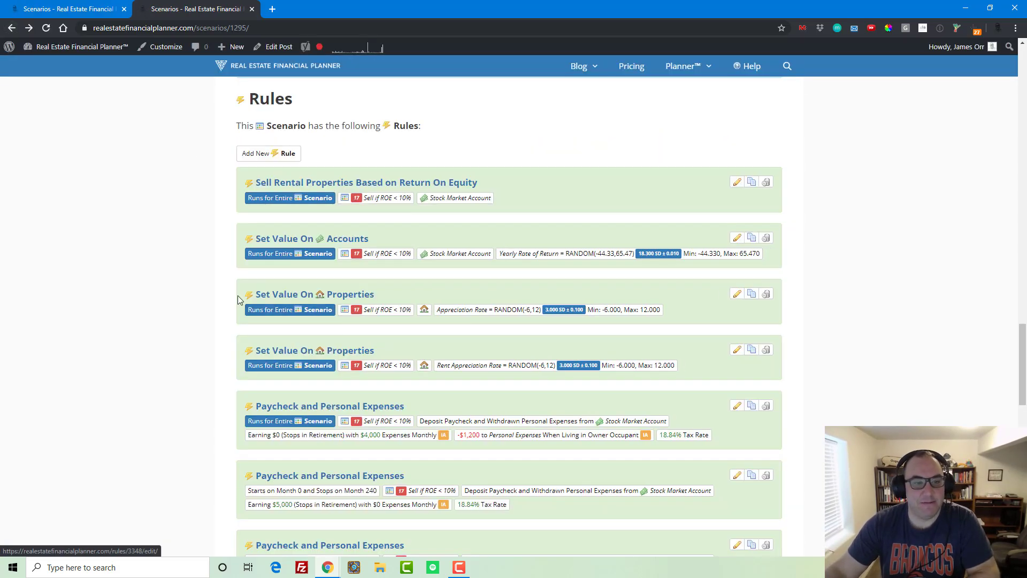
left_click(766, 183)
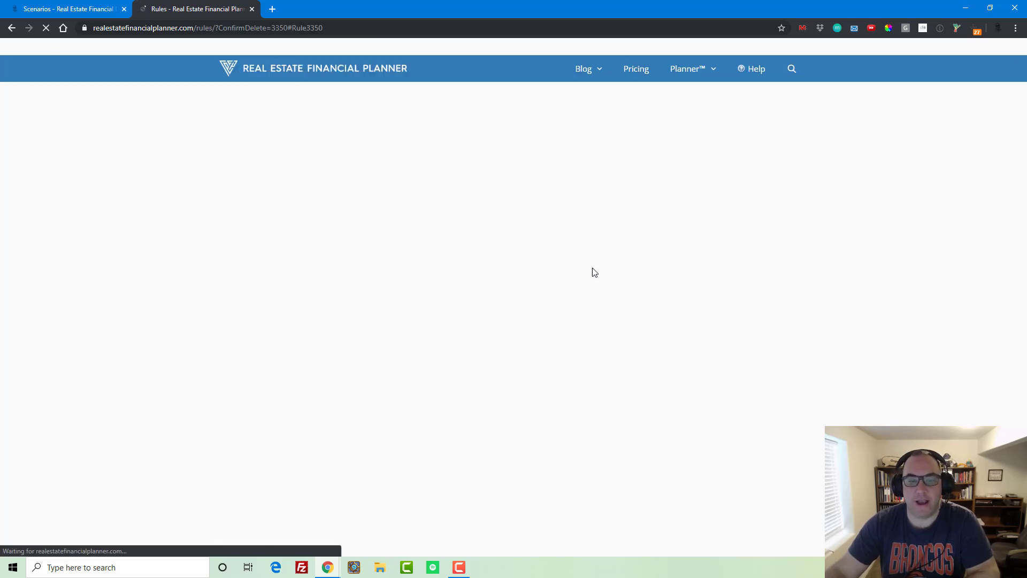
scroll(554, 298, "down", 15)
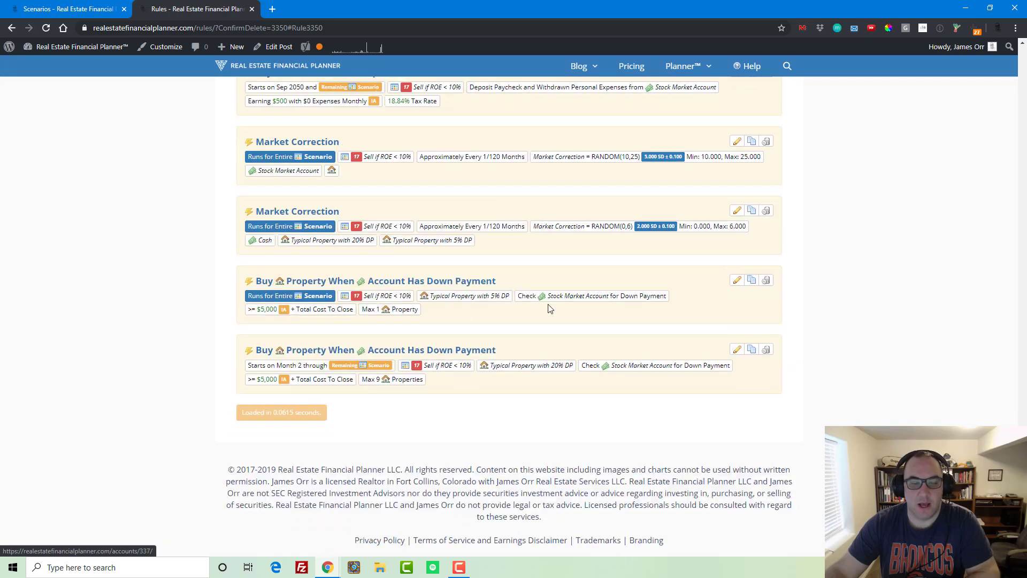
scroll(568, 306, "up", 16)
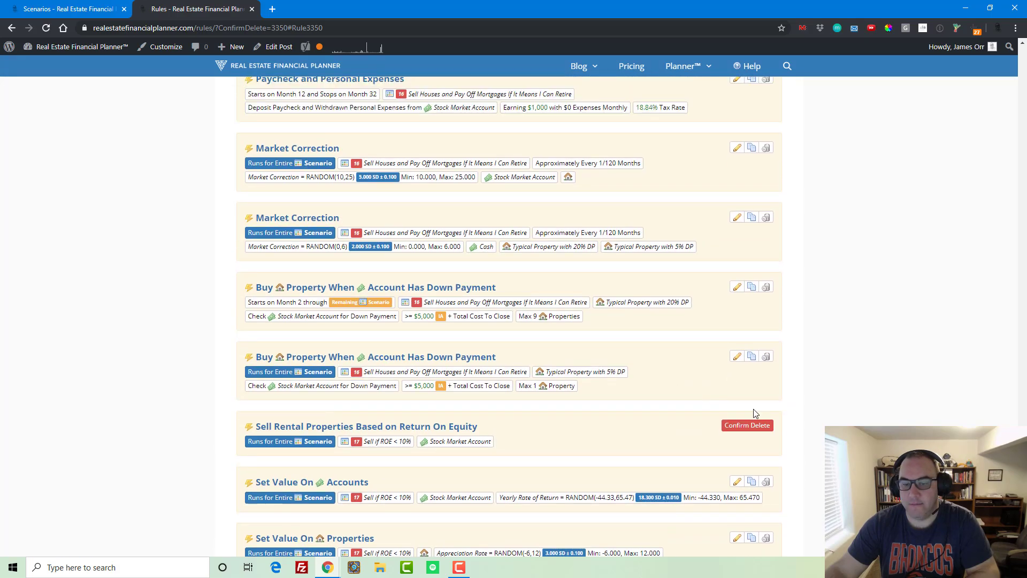
left_click(747, 425)
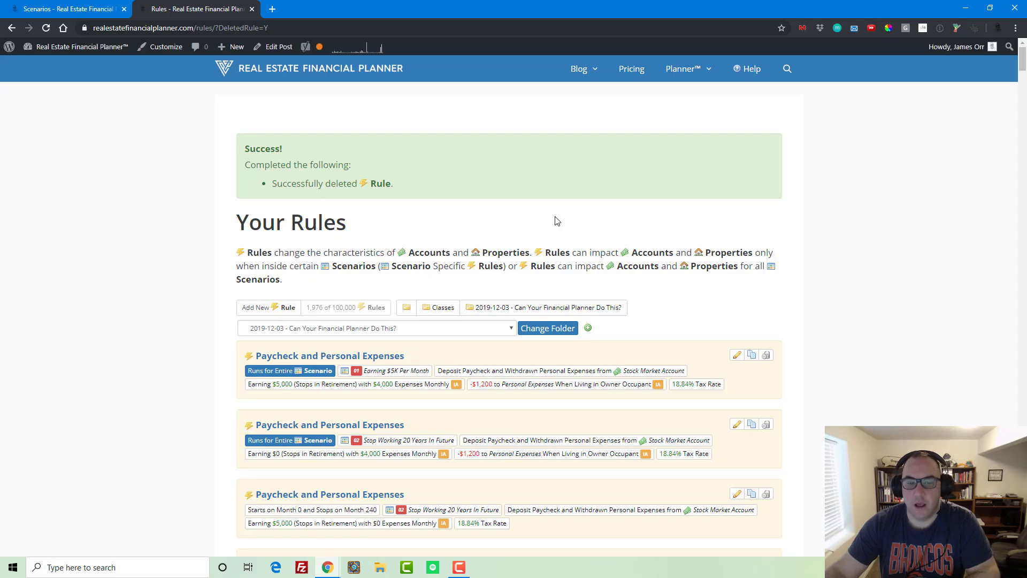
- Return to the scenarios list and duplicate scenario 11, More Realistic IMO Market Corrections
mouse_move(696, 69)
left_click(675, 103)
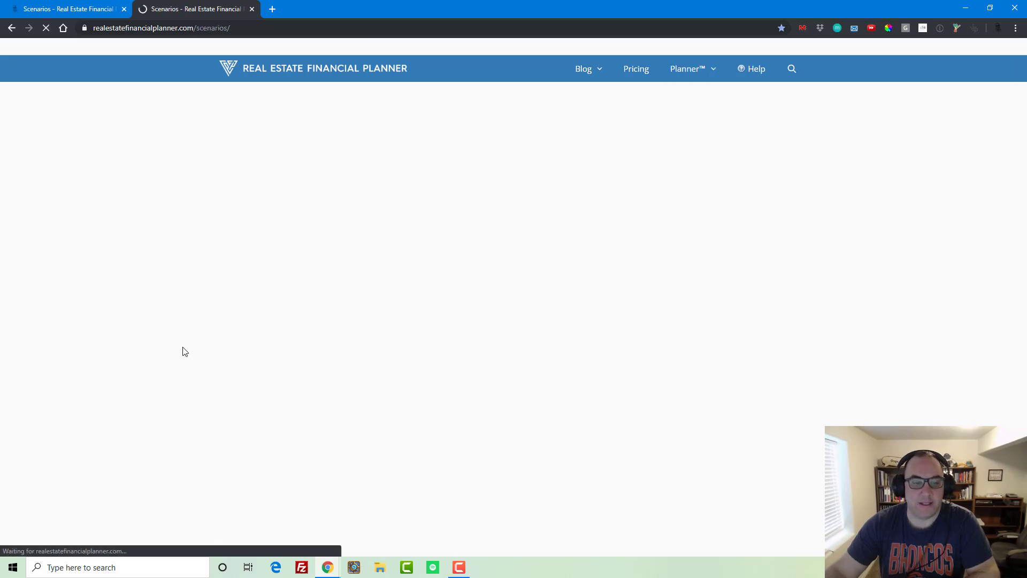
scroll(163, 345, "down", 12)
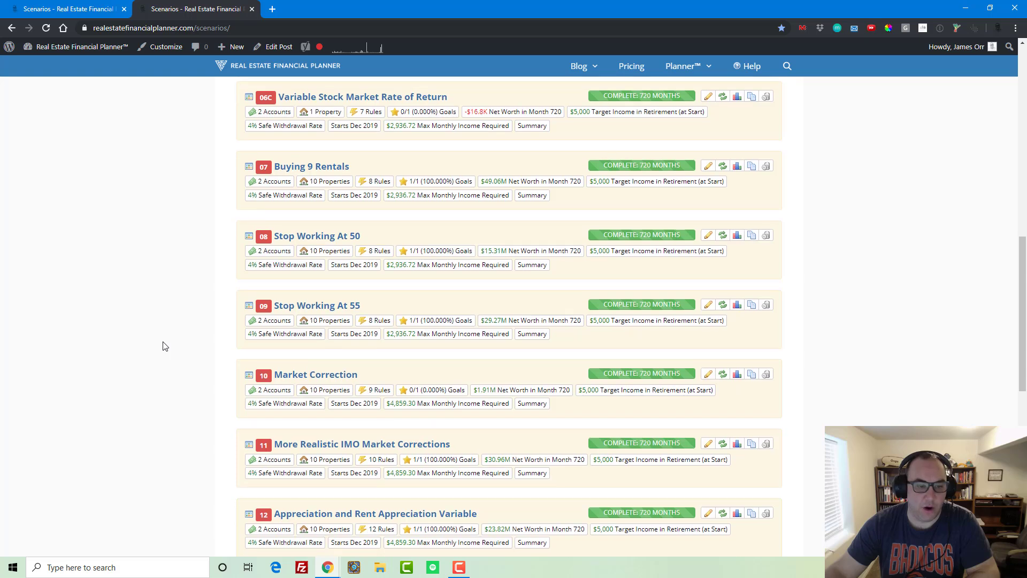
scroll(165, 346, "down", 2)
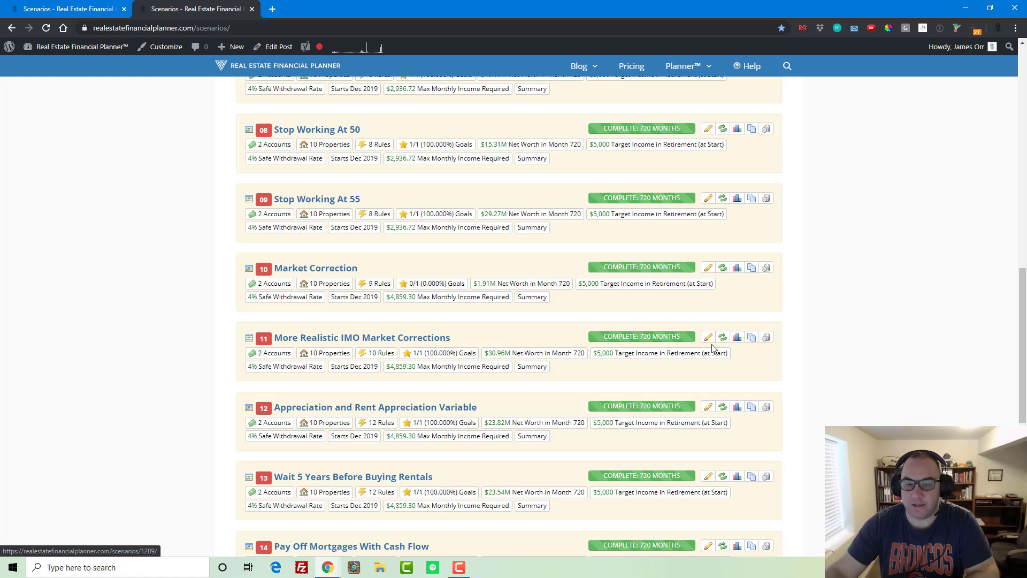
left_click(751, 338)
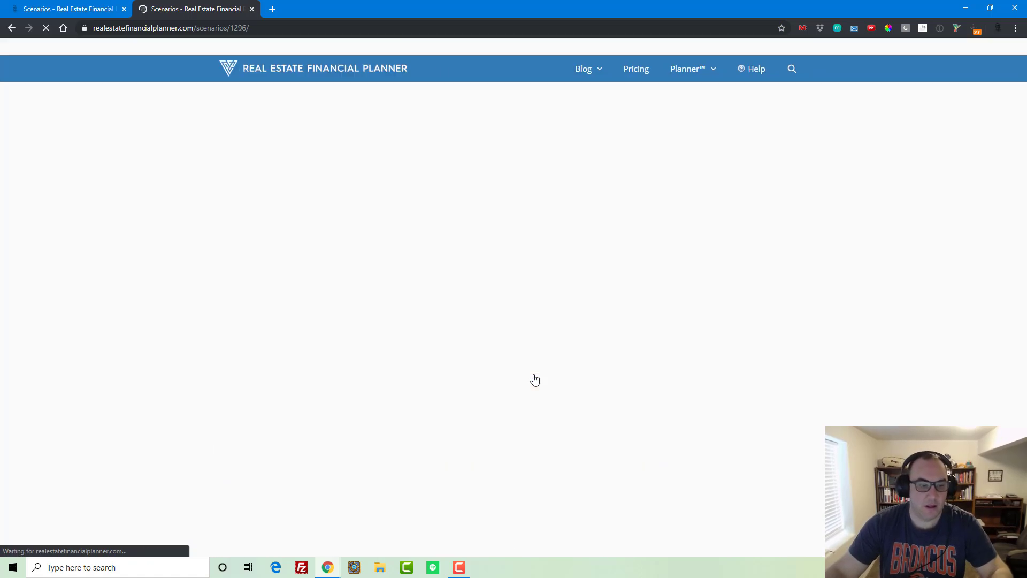
- Rename the duplicated scenario to "[18] Sell When ROE < 10%" and save it
left_click_drag(268, 266, 19, 271)
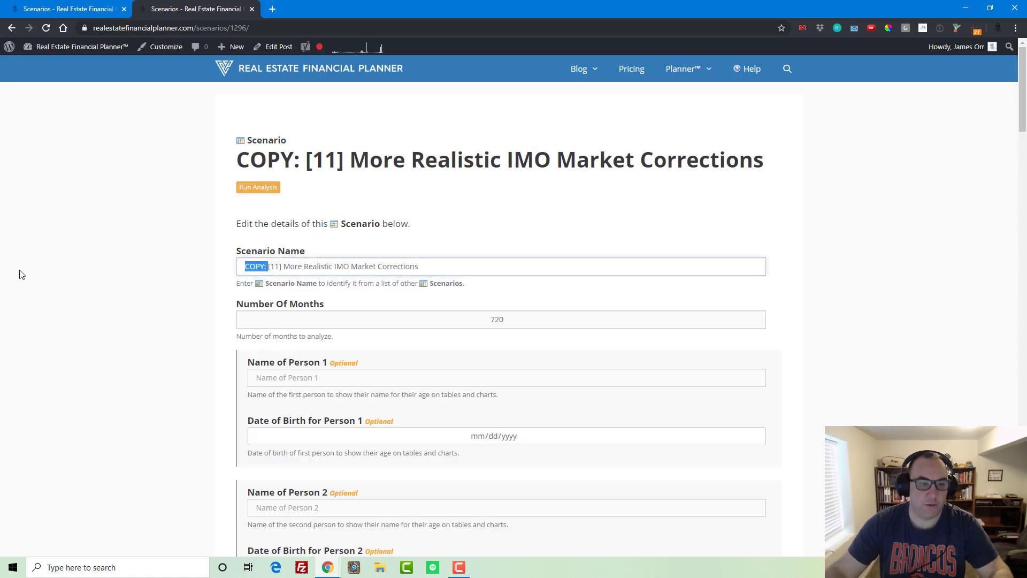
key("BackSpace")
key("Right")
key("Right")
key("Right")
key("BackSpace")
type("8")
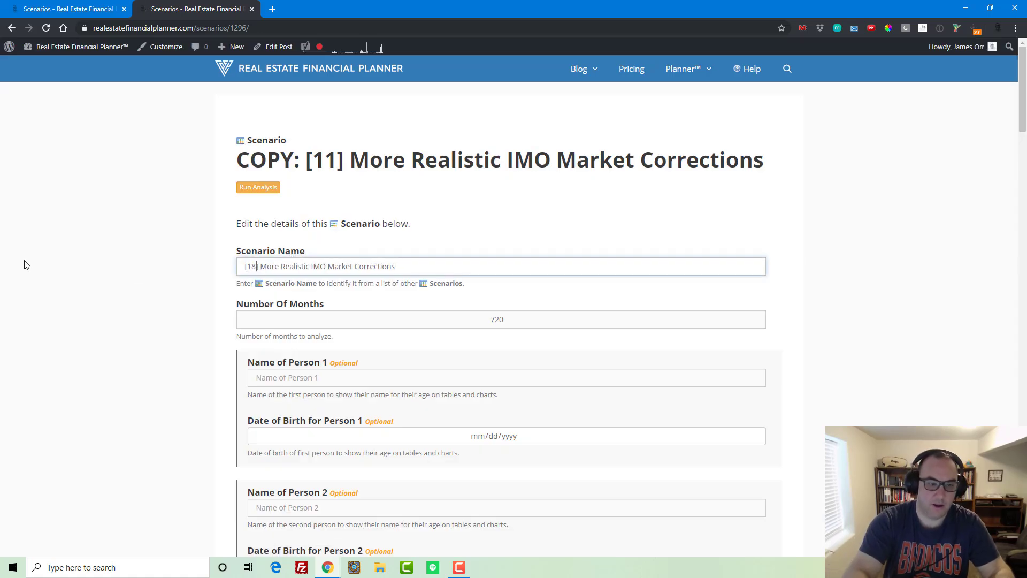
key("ctrl+Left")
key("shift+End")
key("BackSpace")
type("Sell ")
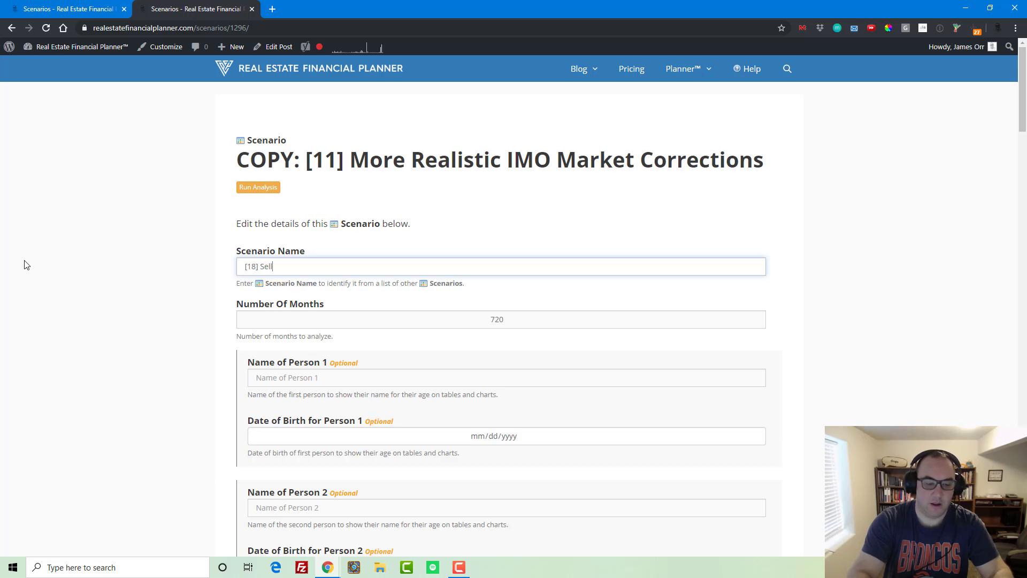
type("Wh")
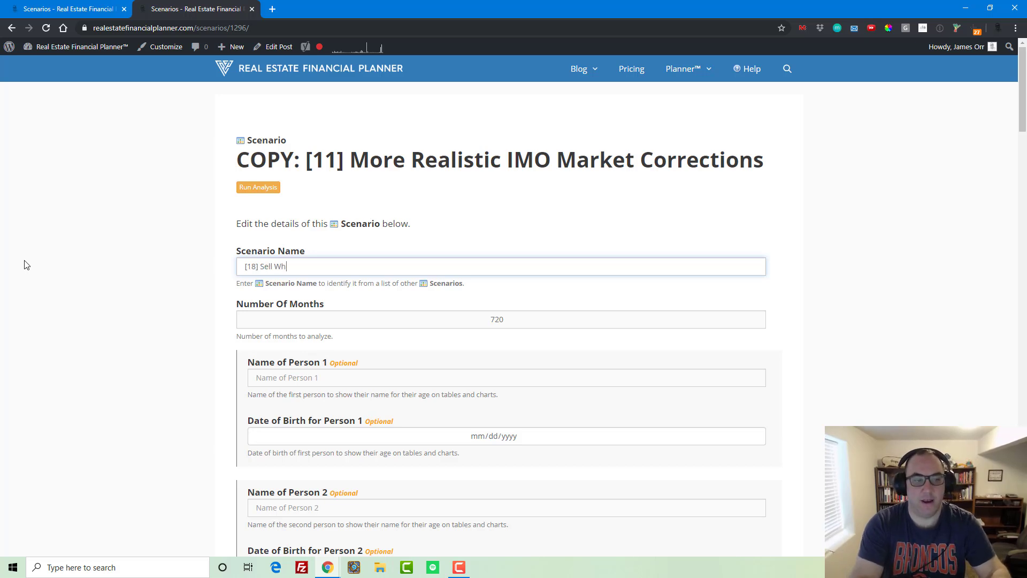
type("en ROI")
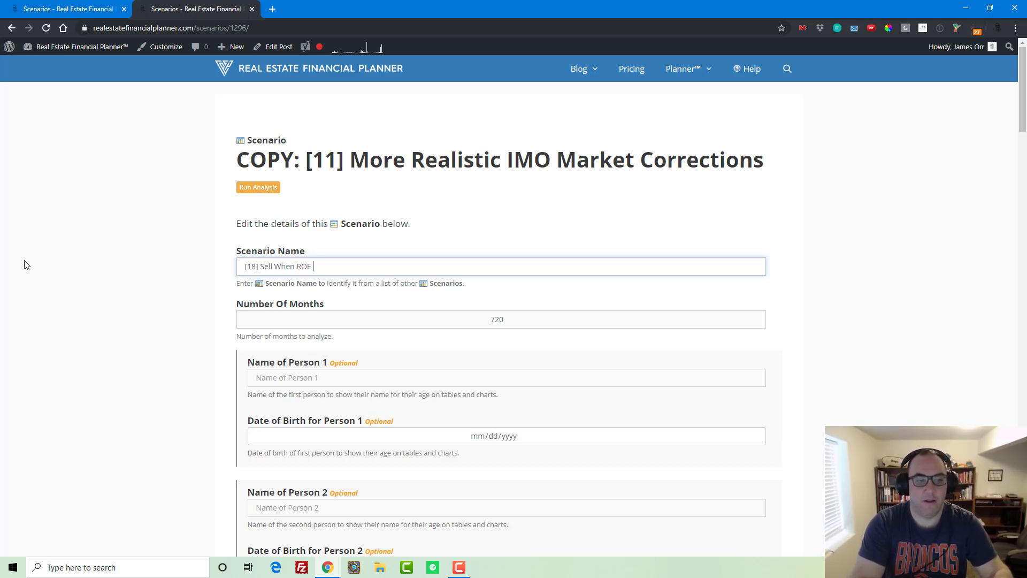
type(" < 10%")
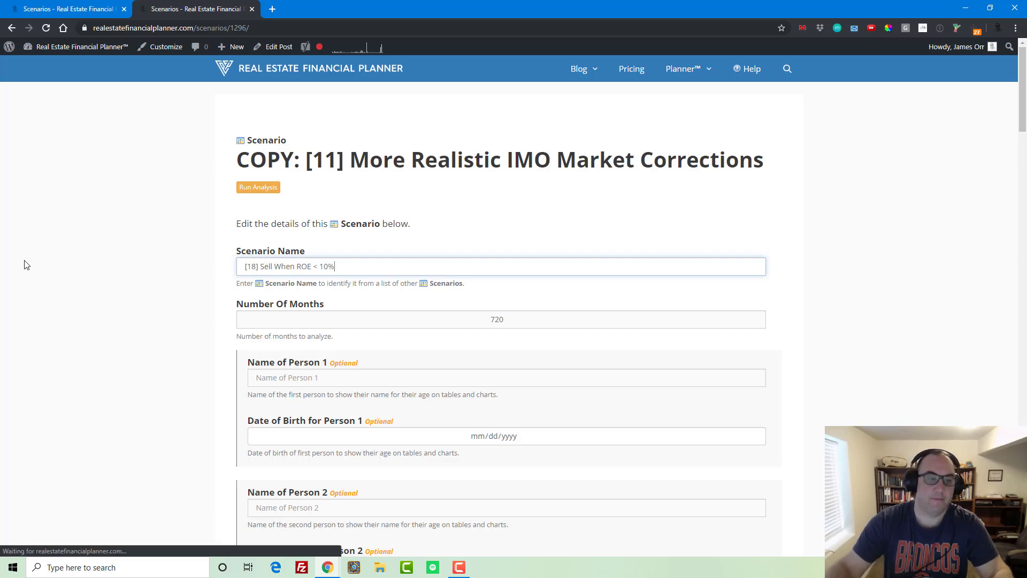
- Add a new rule to scenario 18 of the type Sell Rental Properties Based on Return On Equity
scroll(216, 324, "down", 15)
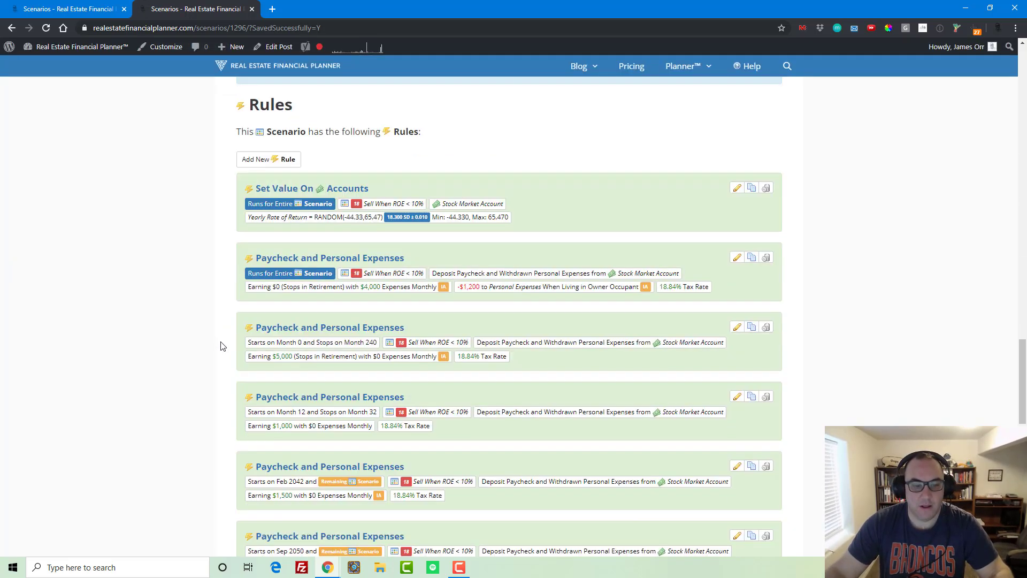
scroll(222, 346, "down", 7)
scroll(251, 343, "up", 8)
left_click(265, 196)
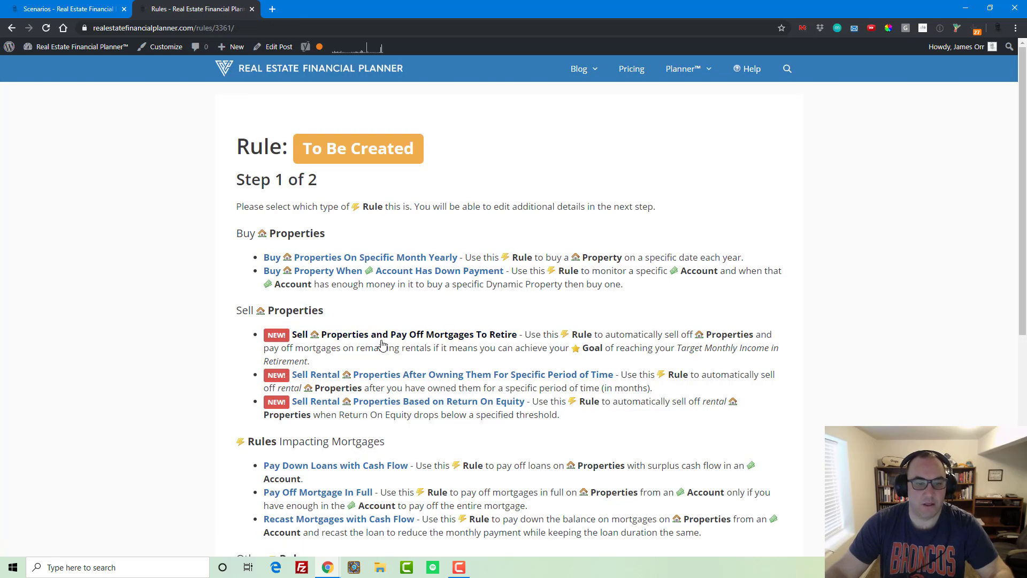
scroll(382, 344, "down", 2)
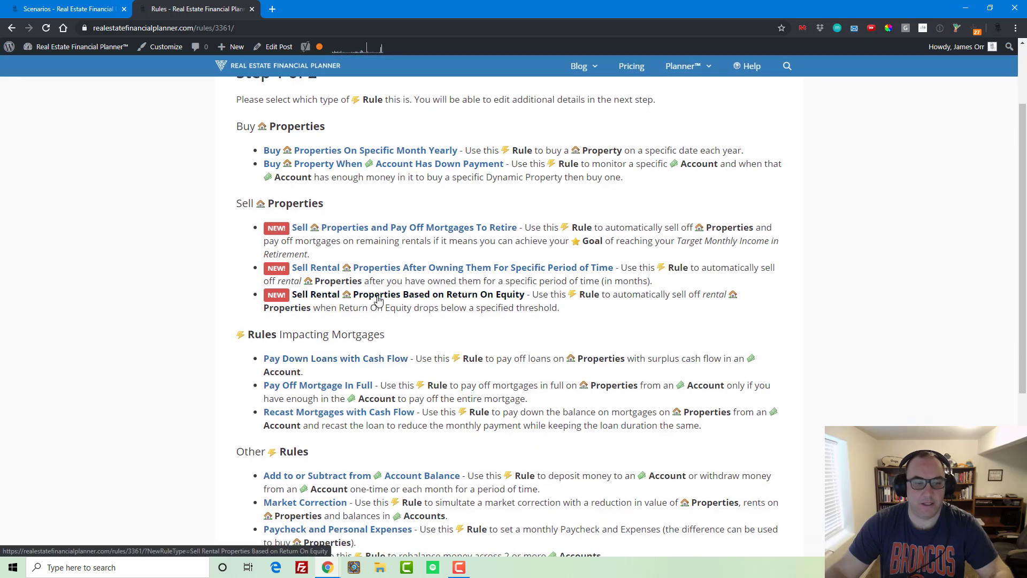
left_click(378, 300)
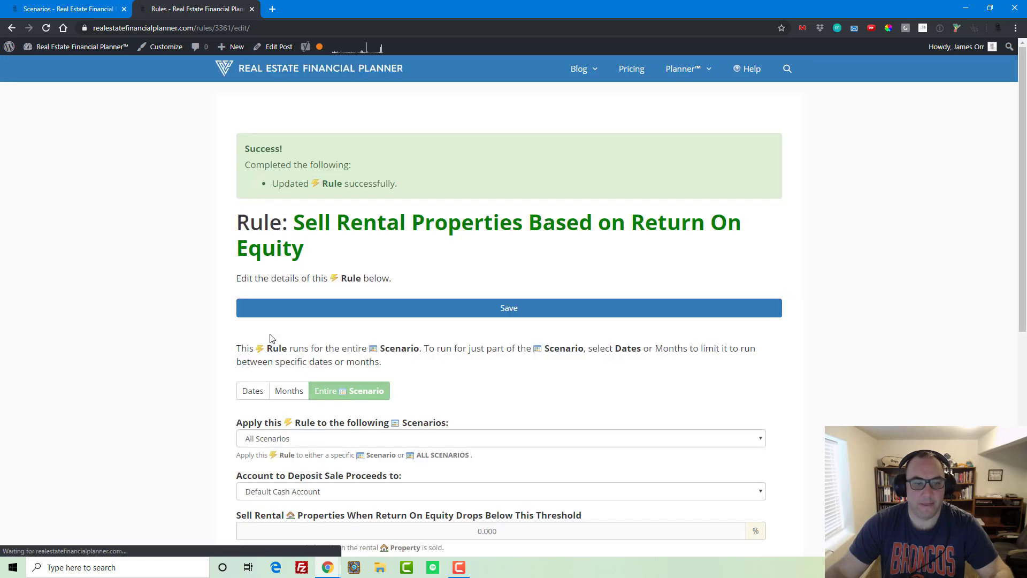
- Apply the rule to scenario 18, deposit sale proceeds to the Stock Market Account, set the return-on-equity threshold to 10%, and save
scroll(278, 335, "down", 4)
left_click(332, 225)
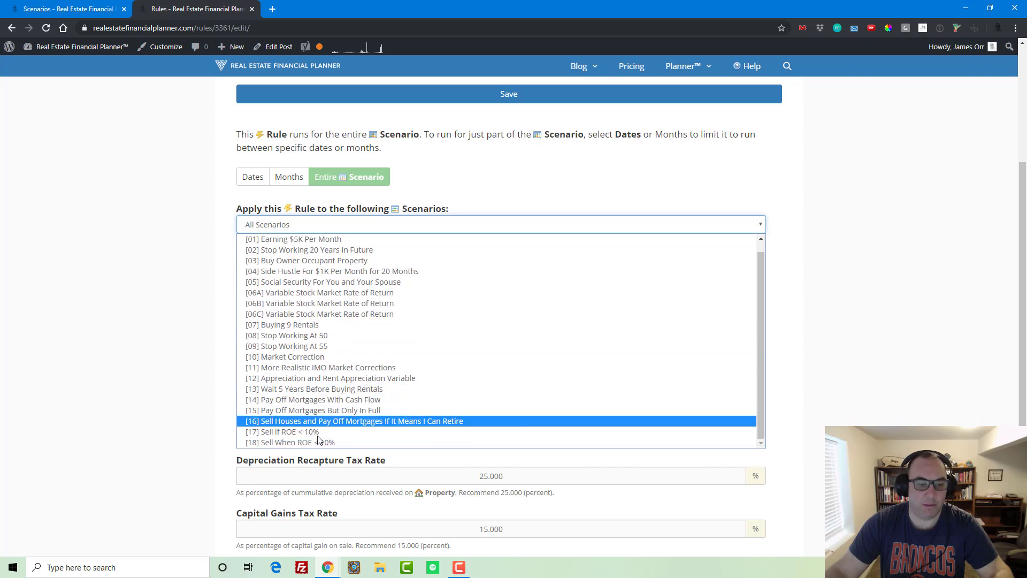
left_click(319, 442)
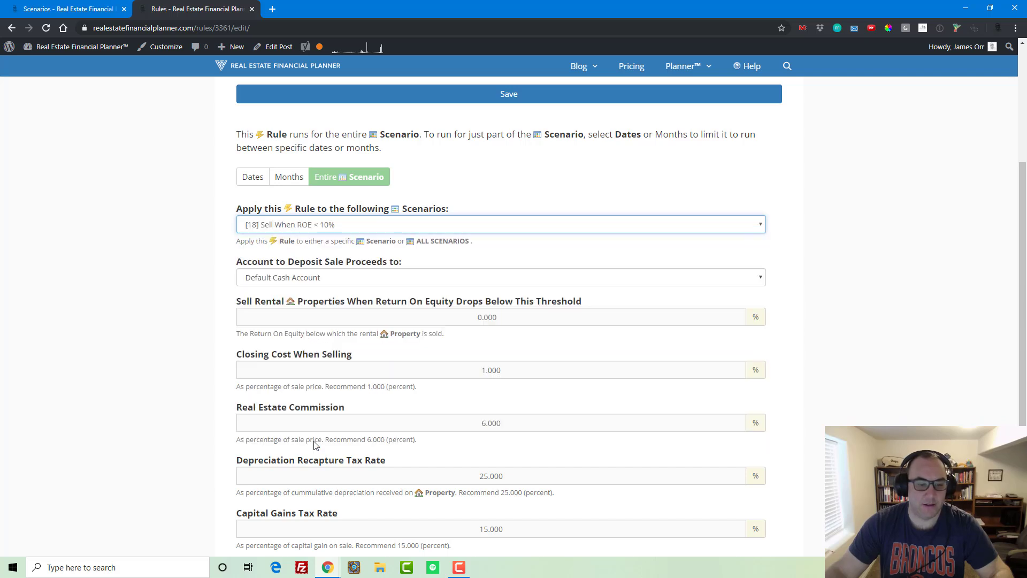
left_click(337, 277)
left_click(339, 300)
left_click(446, 317)
type("1")
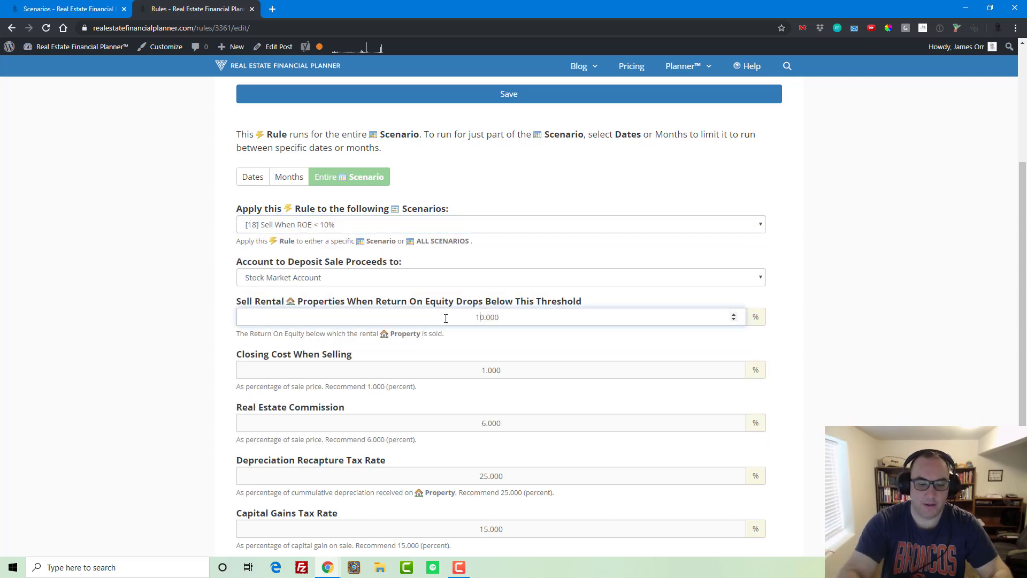
key("Return")
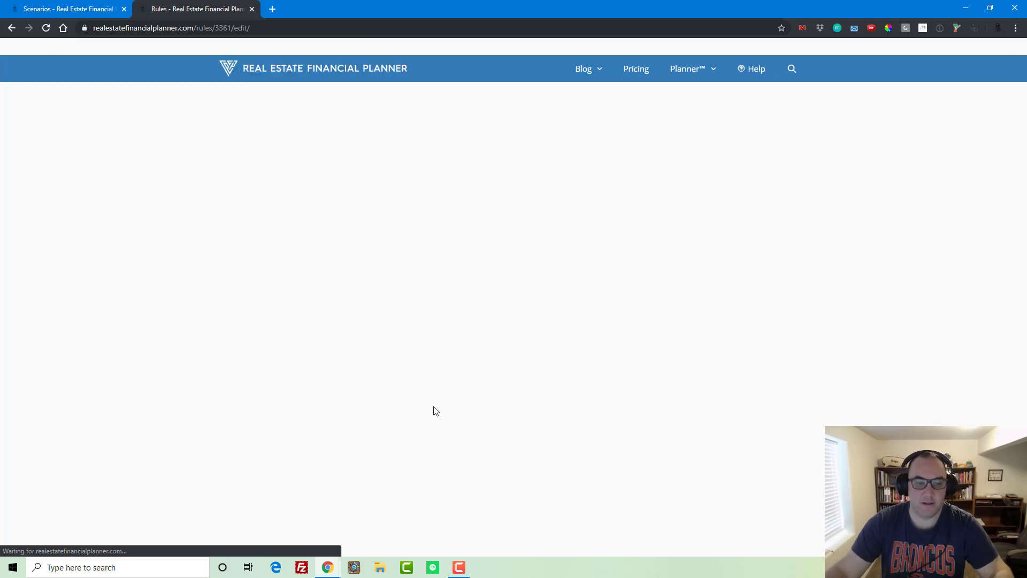
- Return to the scenarios list, close the extra browser tab and refresh the list in the remaining one
left_click(411, 473)
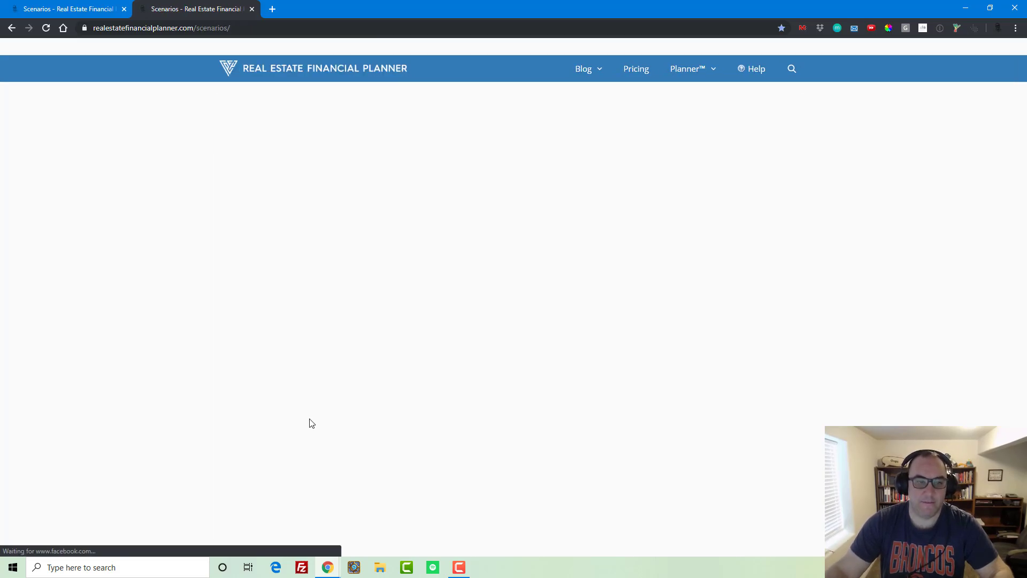
scroll(202, 356, "down", 20)
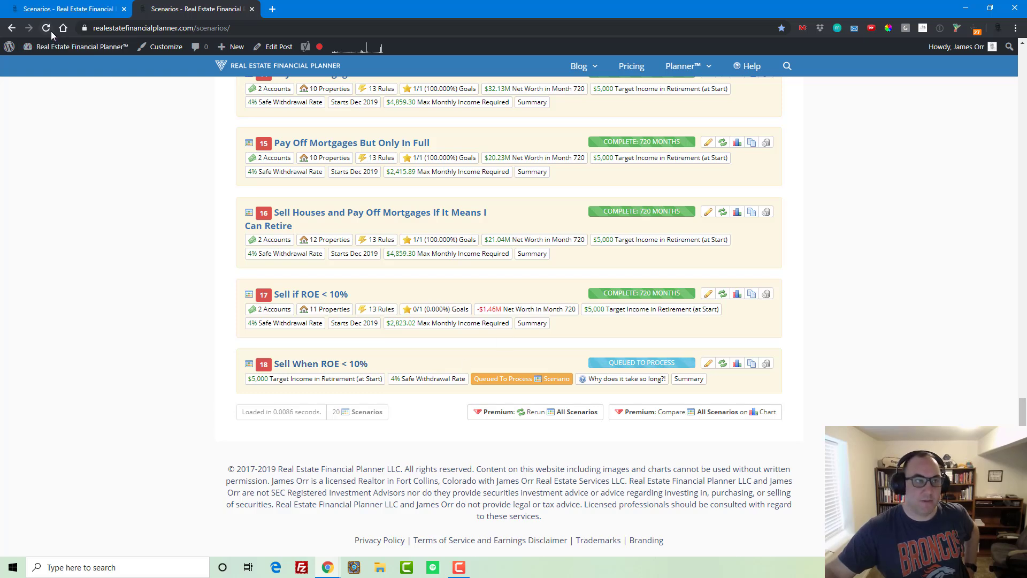
left_click(252, 10)
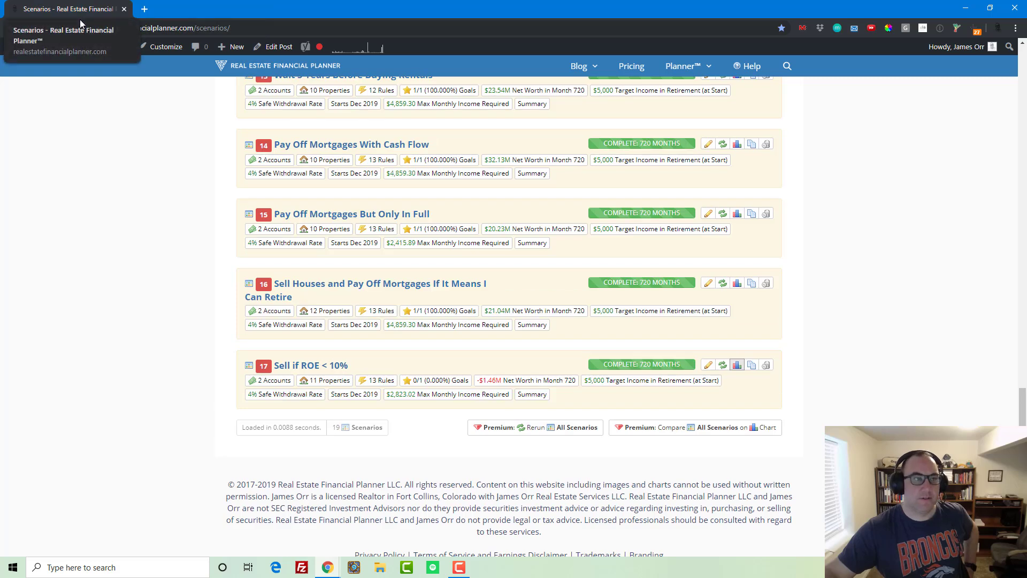
left_click(47, 30)
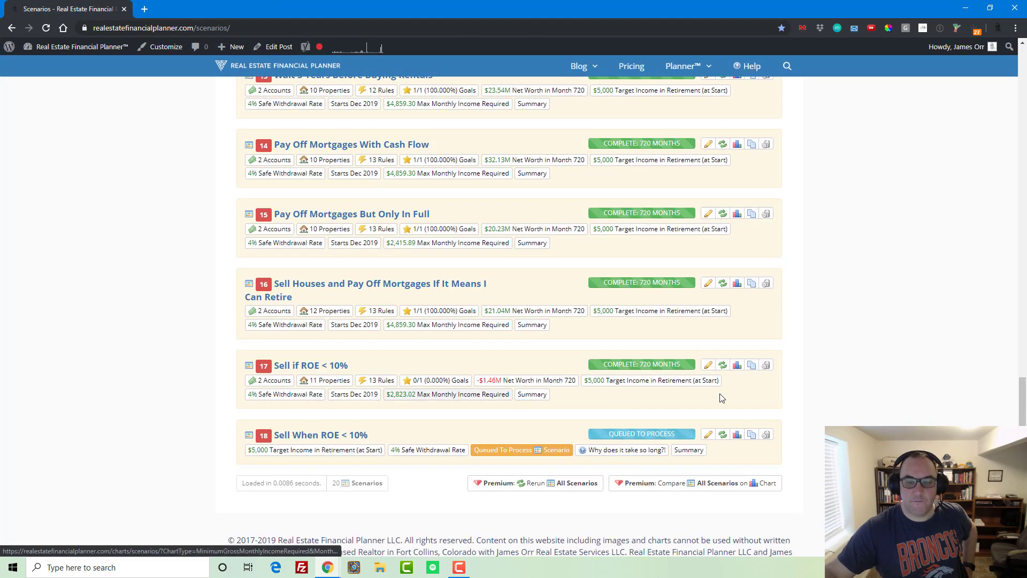
- Delete scenario 17, Sell if ROE < 10%, and confirm the deletion
left_click(768, 368)
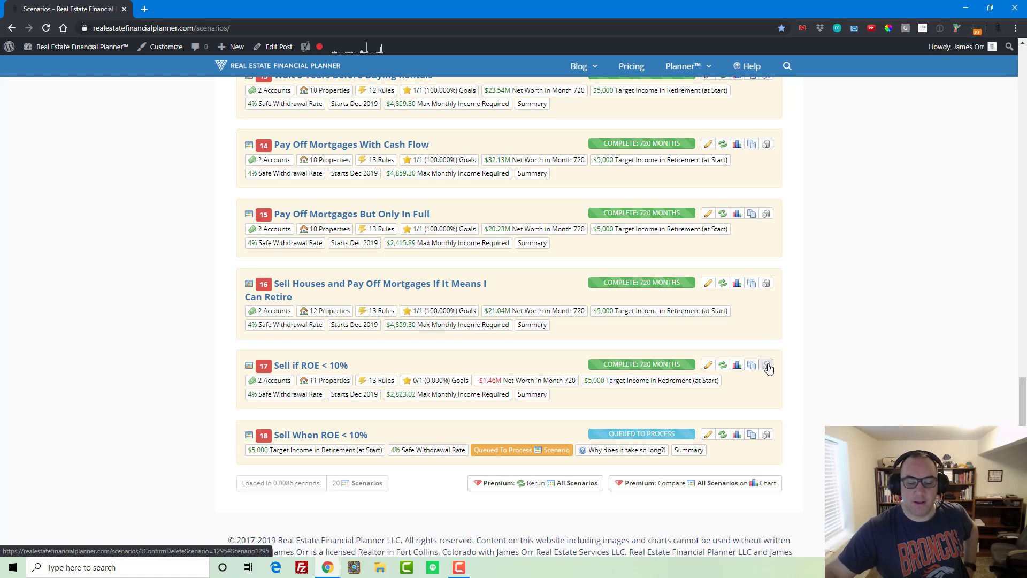
left_click(768, 368)
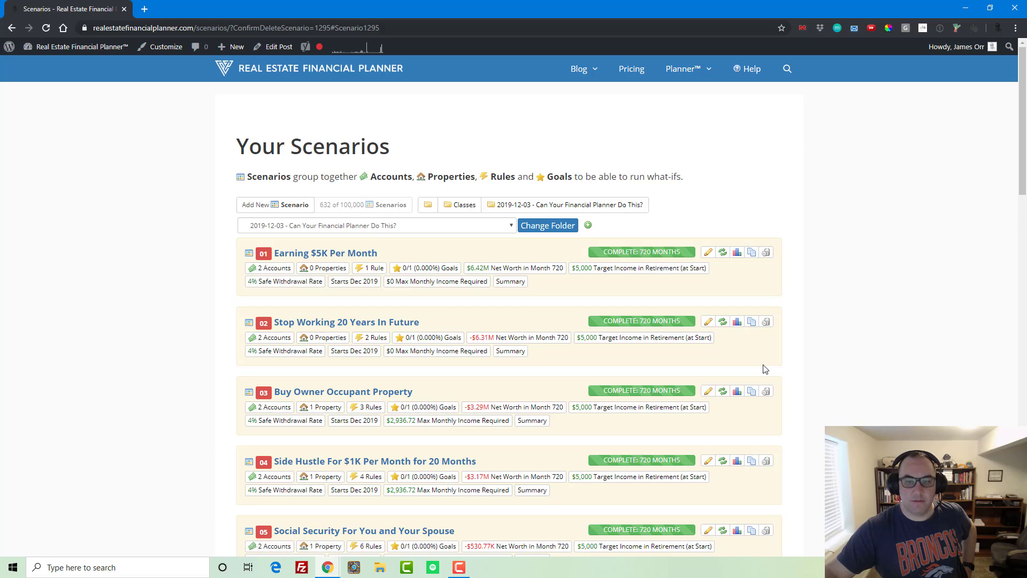
scroll(765, 369, "down", 15)
scroll(765, 369, "down", 6)
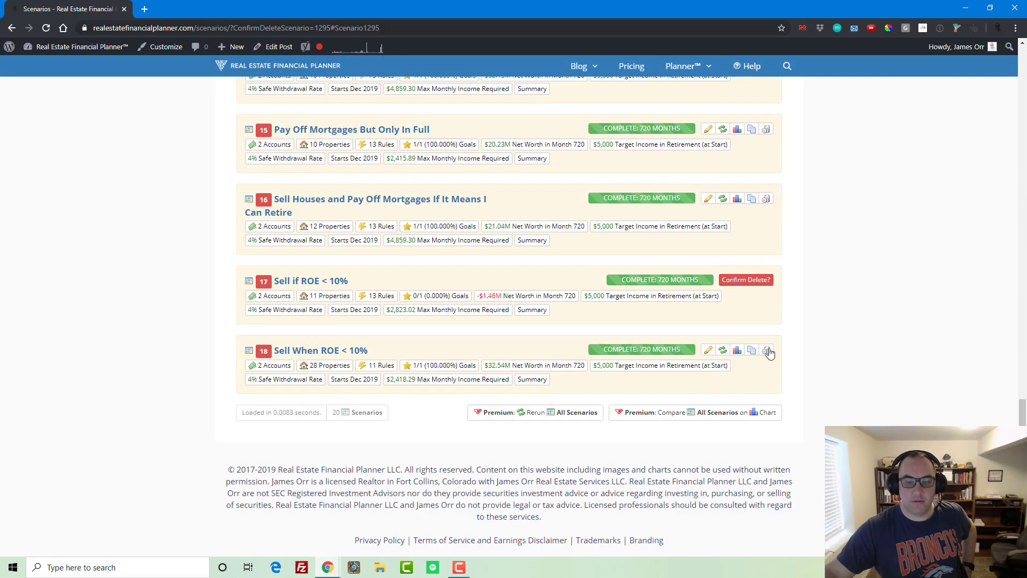
left_click(751, 284)
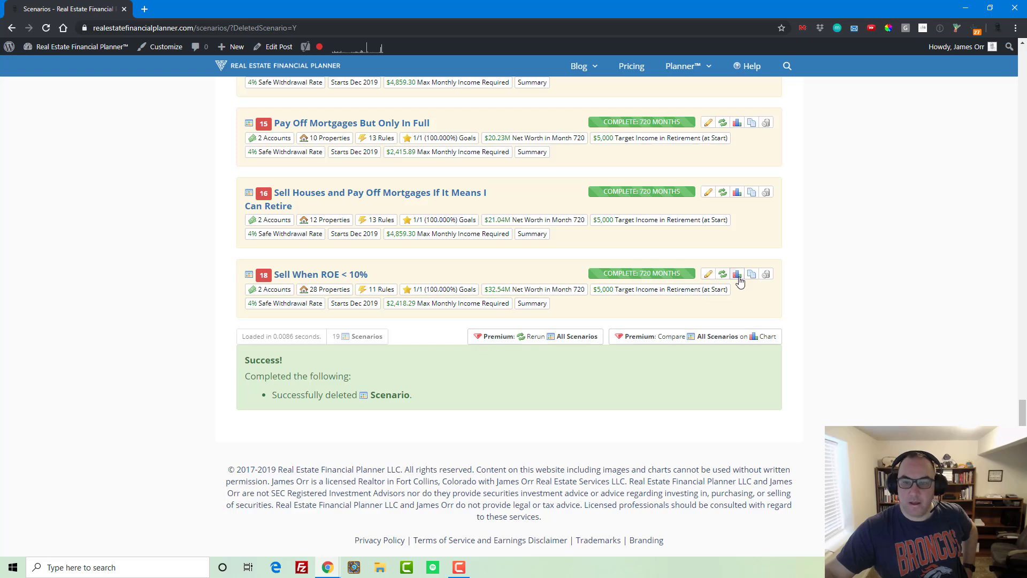
- Open the Net Worth chart for scenario 18, Sell When ROE < 10%, in a new browser tab and switch to it
right_click(737, 275)
left_click(809, 283)
left_click(200, 9)
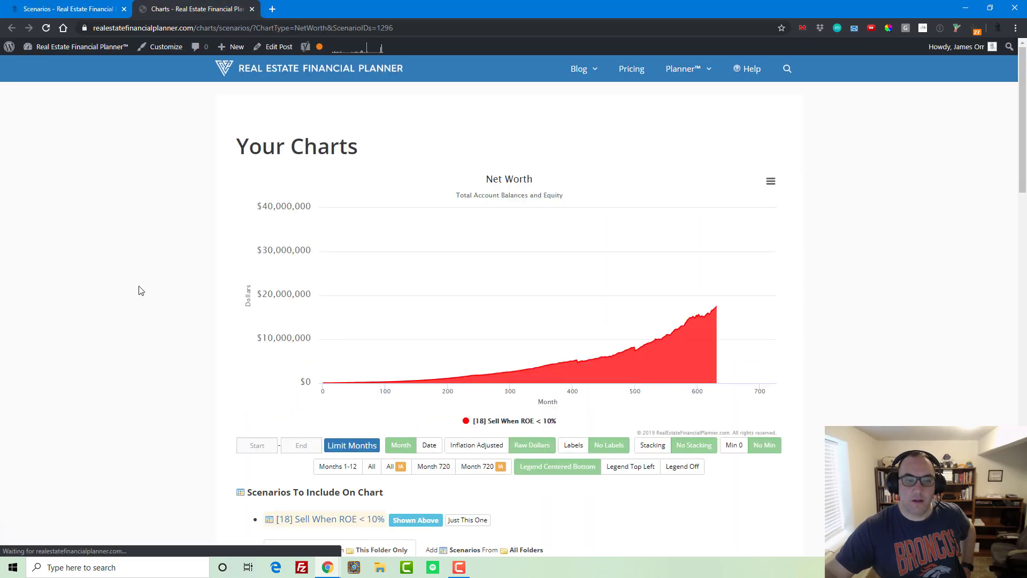
- Display scenario 18's Number of Properties Owned chart and examine the property count over the months
scroll(297, 347, "down", 4)
scroll(298, 347, "down", 3)
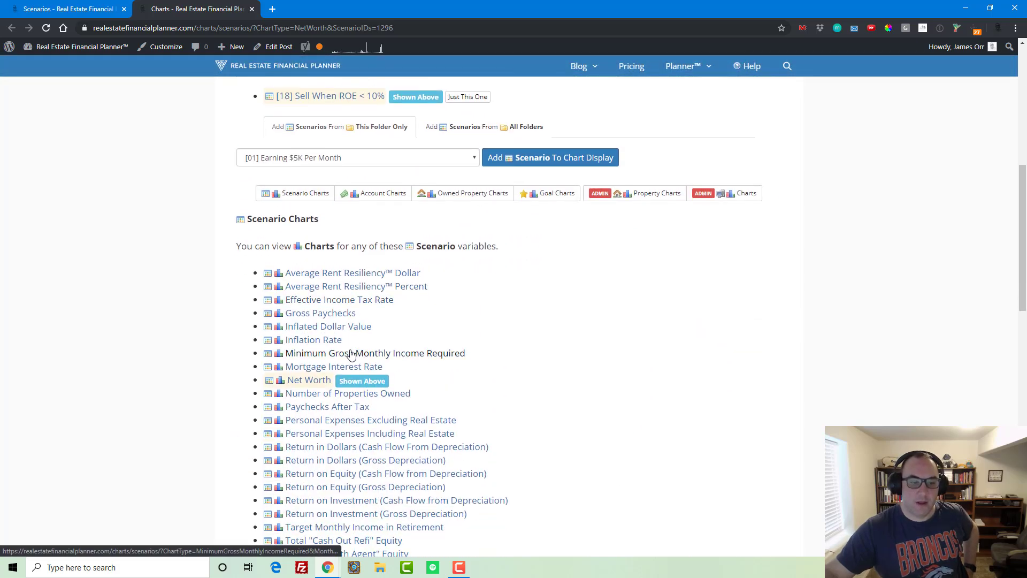
scroll(307, 356, "up", 3)
scroll(311, 360, "down", 3)
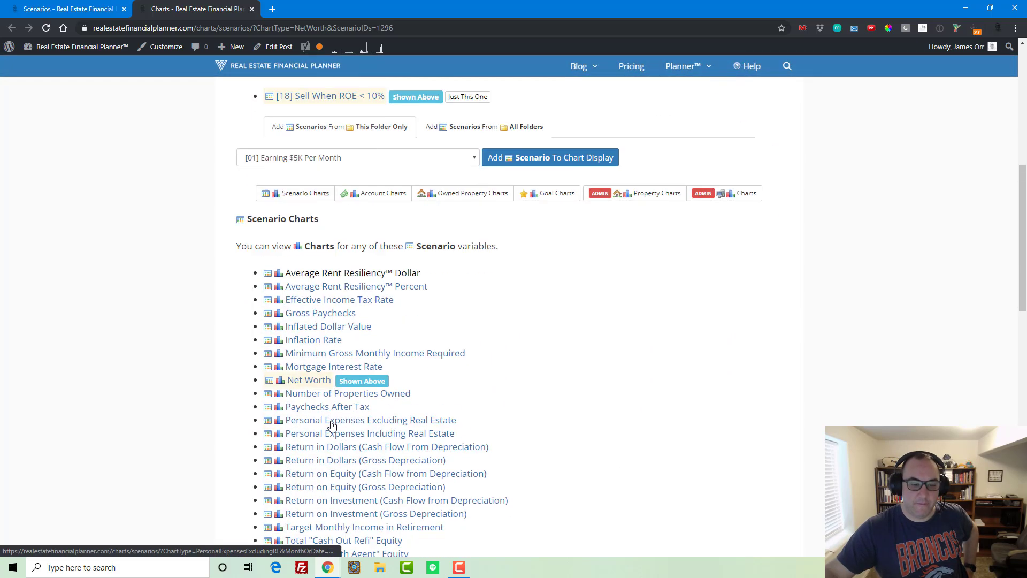
left_click(316, 397)
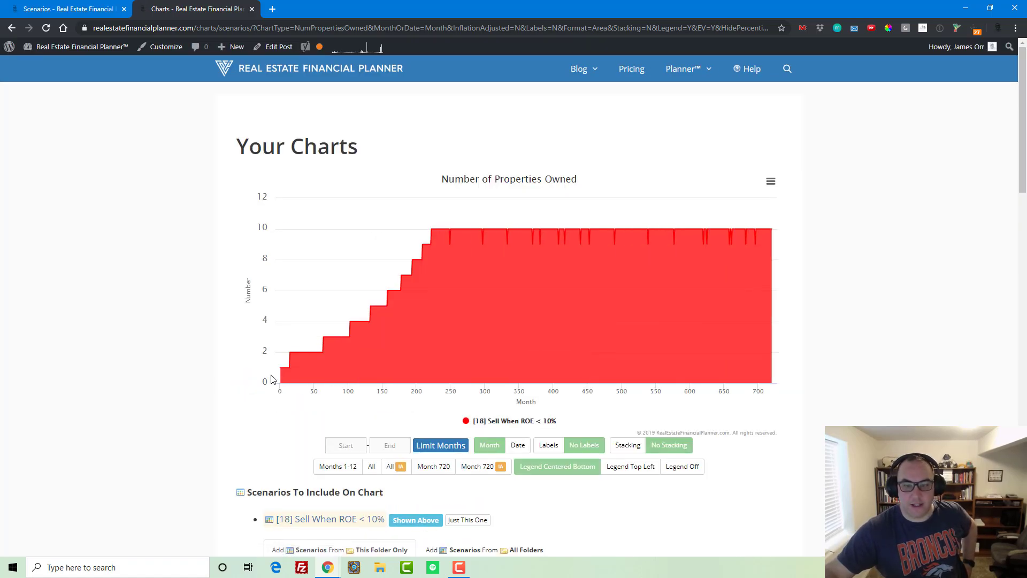
mouse_move(283, 367)
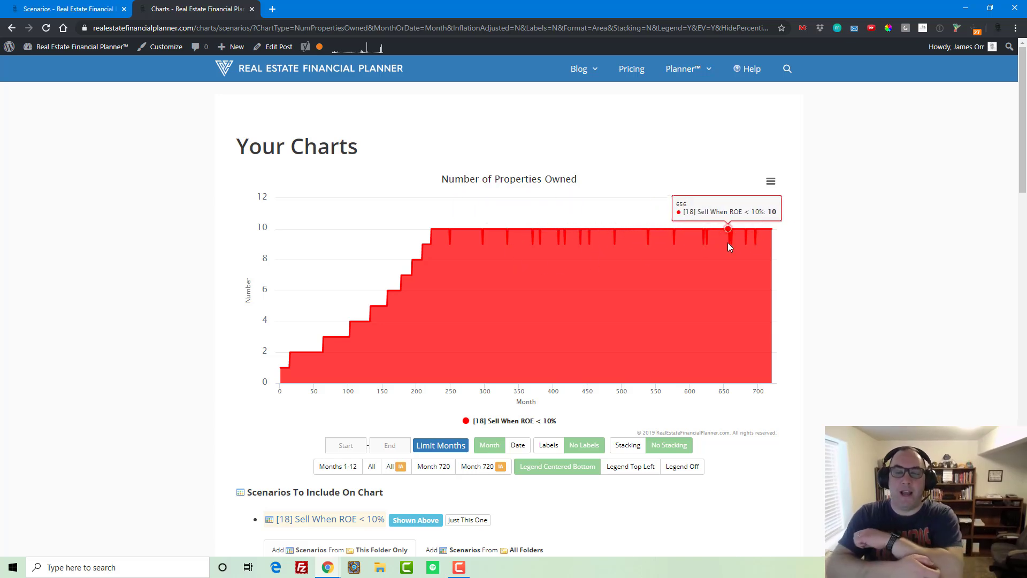
- View scenario 18's Return on Equity (Cash Flow from Depreciation) chart with stacking enabled, and return to the scenarios list
scroll(594, 293, "down", 4)
scroll(593, 292, "down", 8)
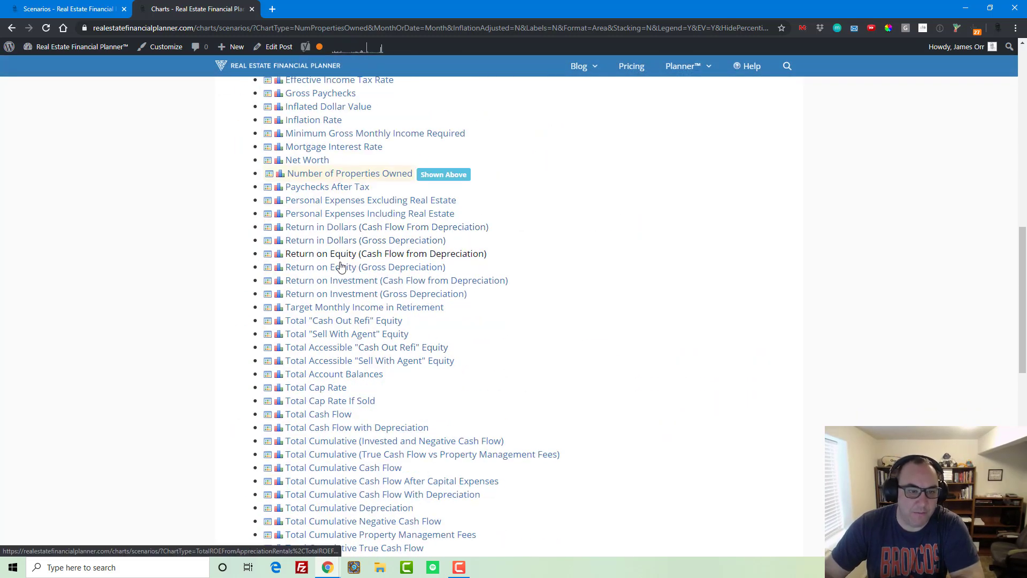
scroll(339, 273, "down", 2)
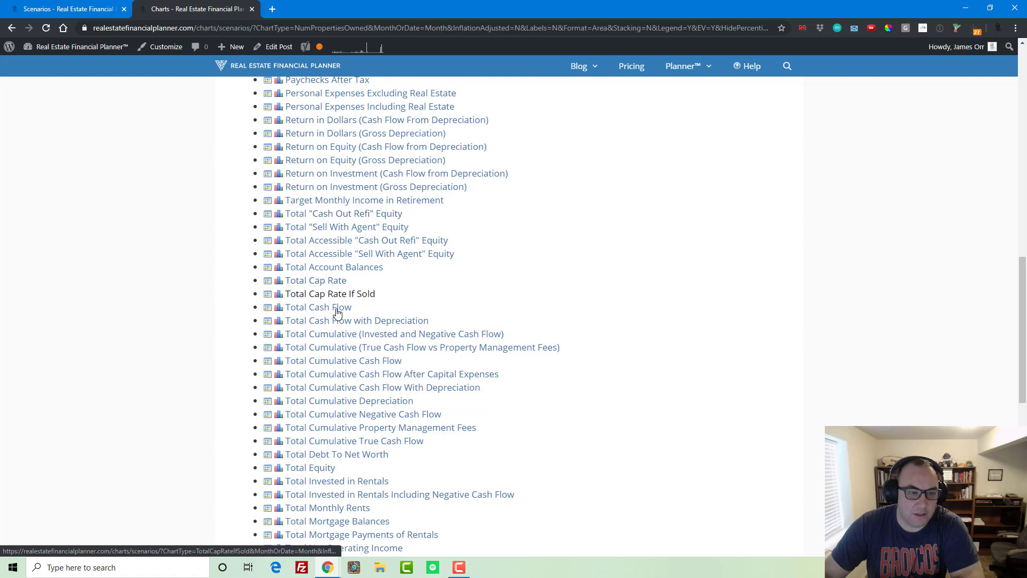
scroll(336, 313, "down", 6)
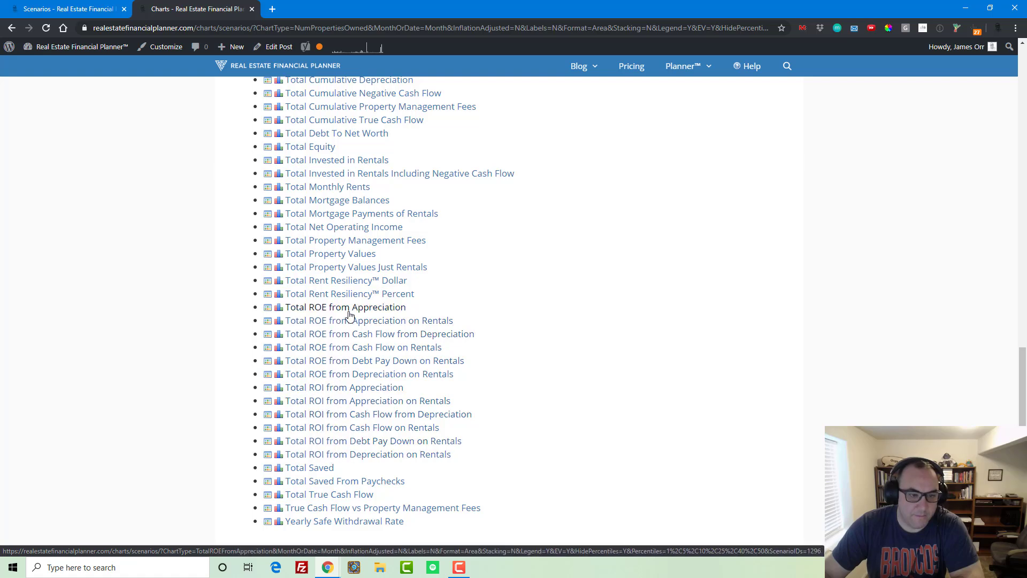
scroll(347, 330, "up", 6)
scroll(348, 331, "down", 5)
scroll(347, 333, "up", 9)
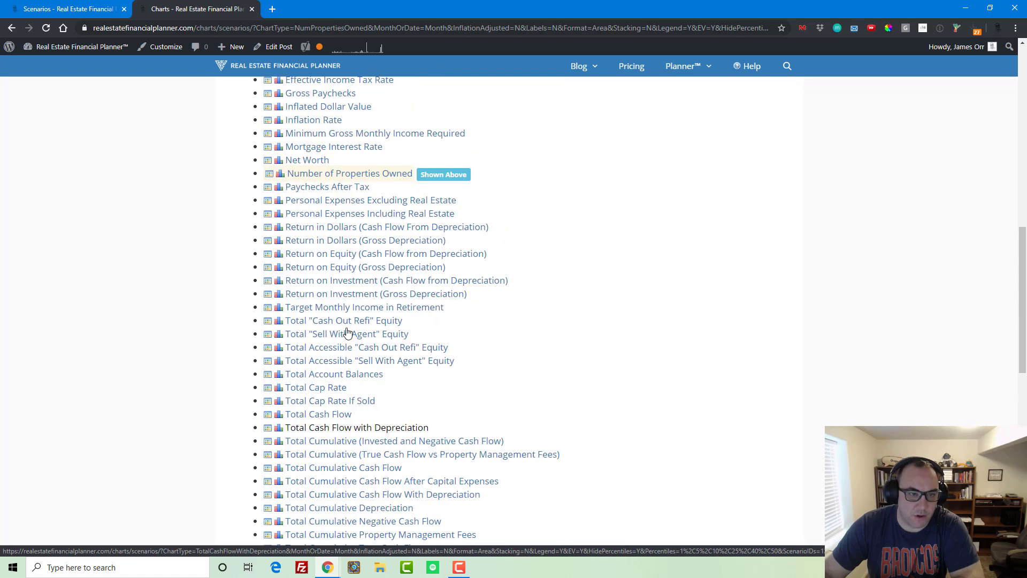
scroll(345, 336, "down", 3)
scroll(344, 337, "down", 3)
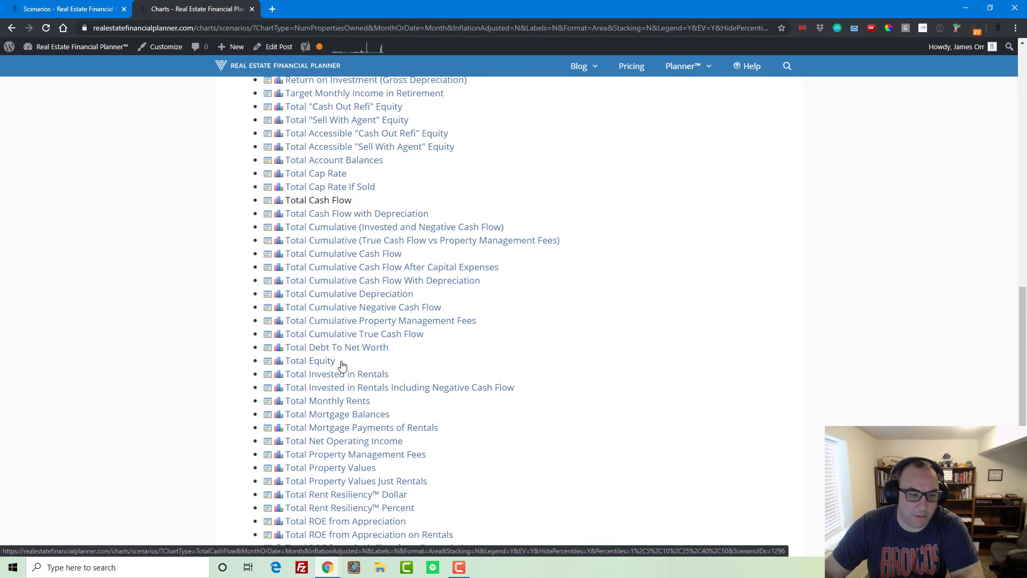
scroll(342, 368, "up", 4)
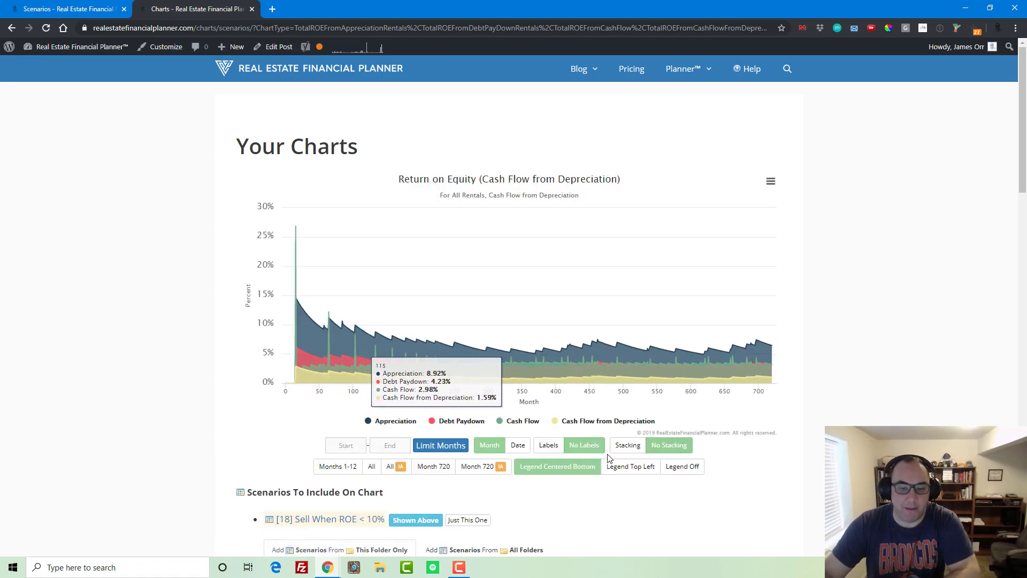
left_click(627, 445)
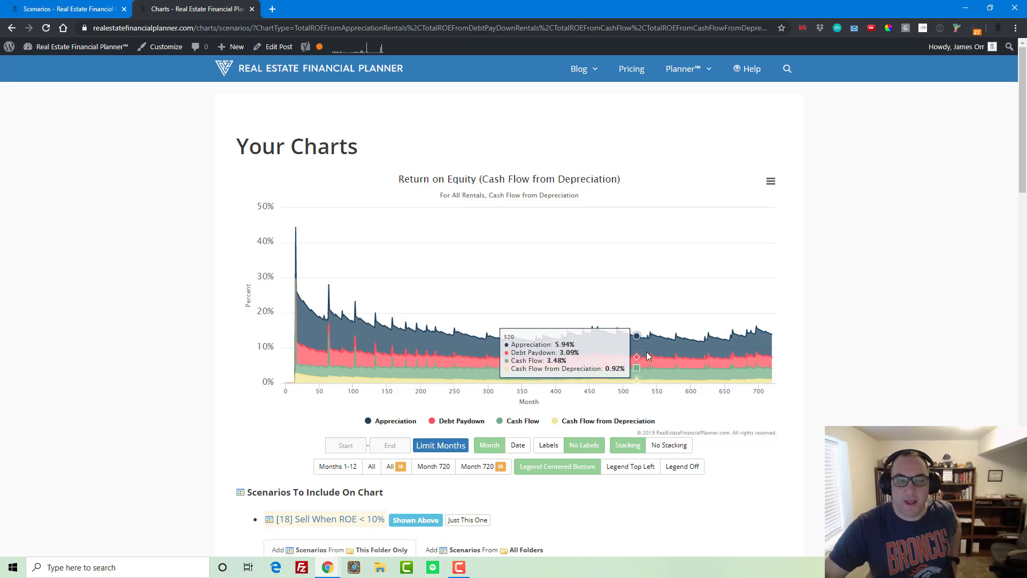
key("ctrl+shift+Tab")
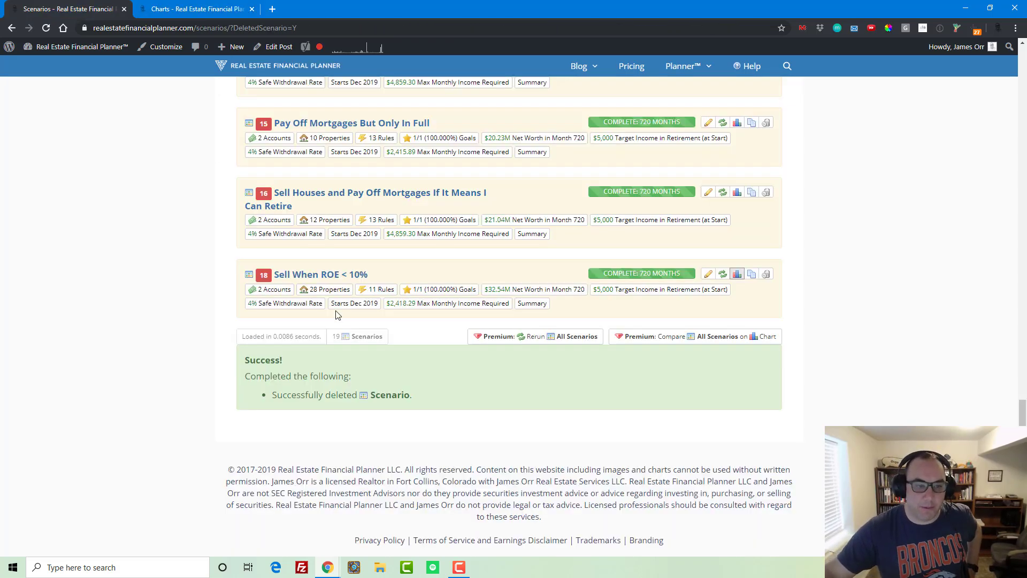
- Open the Net Worth chart for scenario 12, Appreciation and Rent Appreciation Variable, in a new browser tab and switch to it
scroll(336, 315, "up", 8)
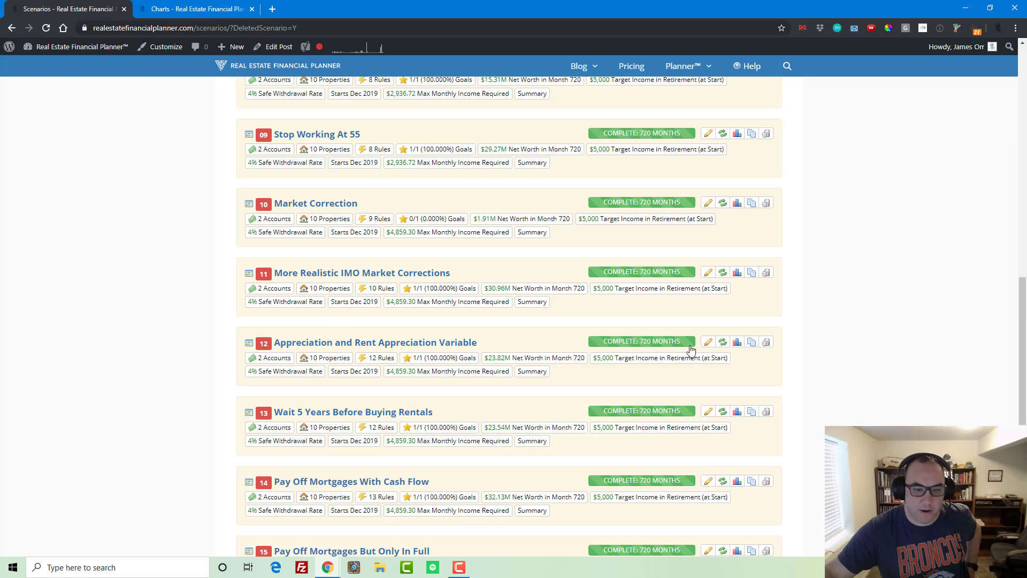
right_click(737, 341)
left_click(771, 350)
key("ctrl+shift+Tab")
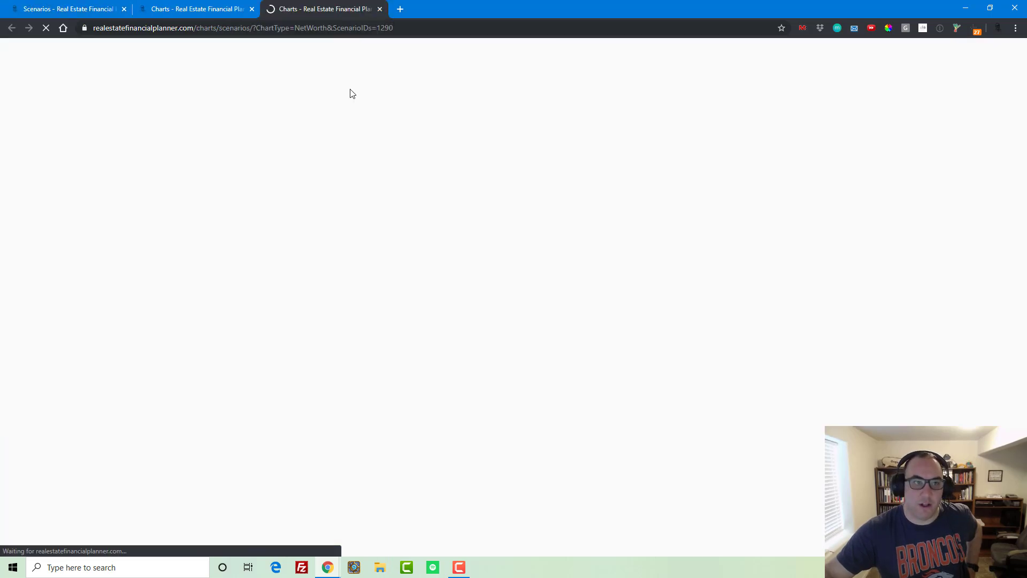
- Display scenario 12's Return on Equity (Cash Flow from Depreciation) chart with stacking enabled, and compare it with scenario 18's chart
scroll(334, 337, "down", 5)
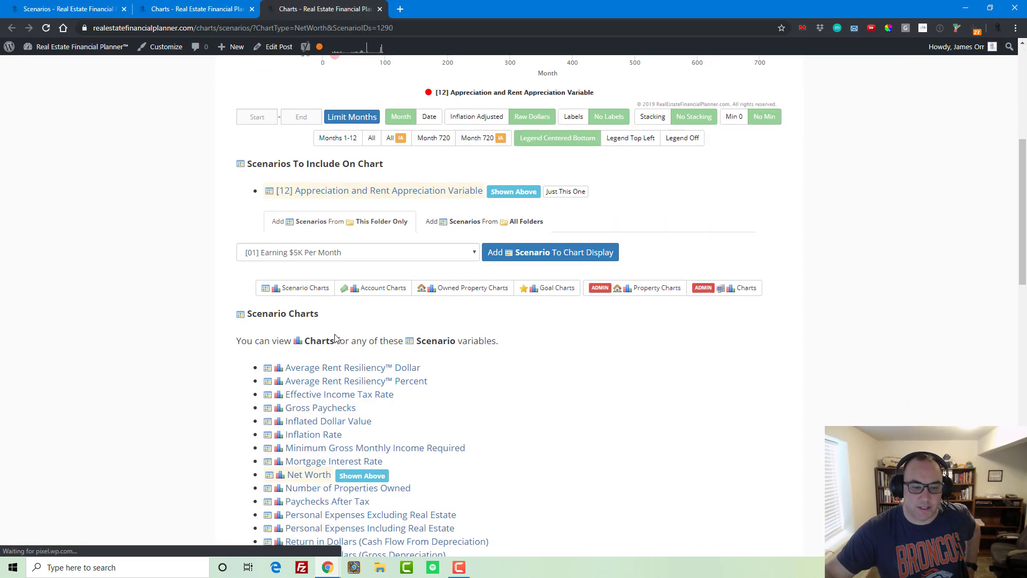
scroll(335, 338, "down", 4)
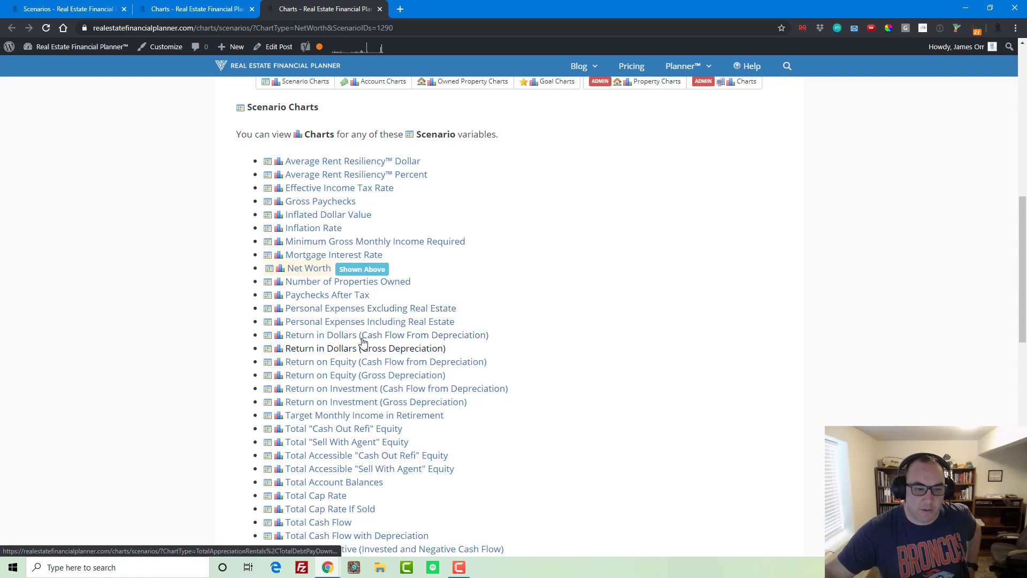
left_click(350, 362)
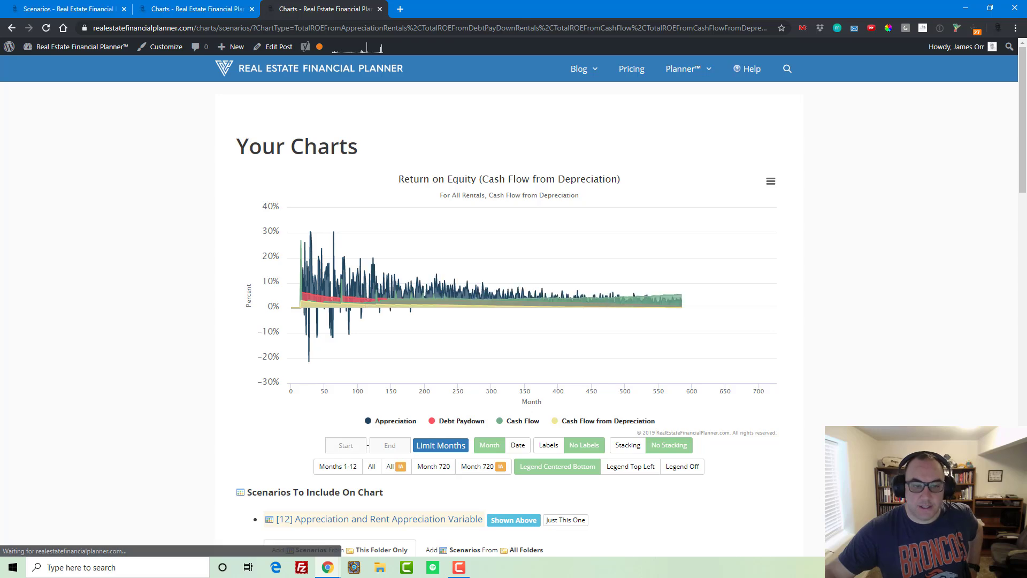
left_click(637, 448)
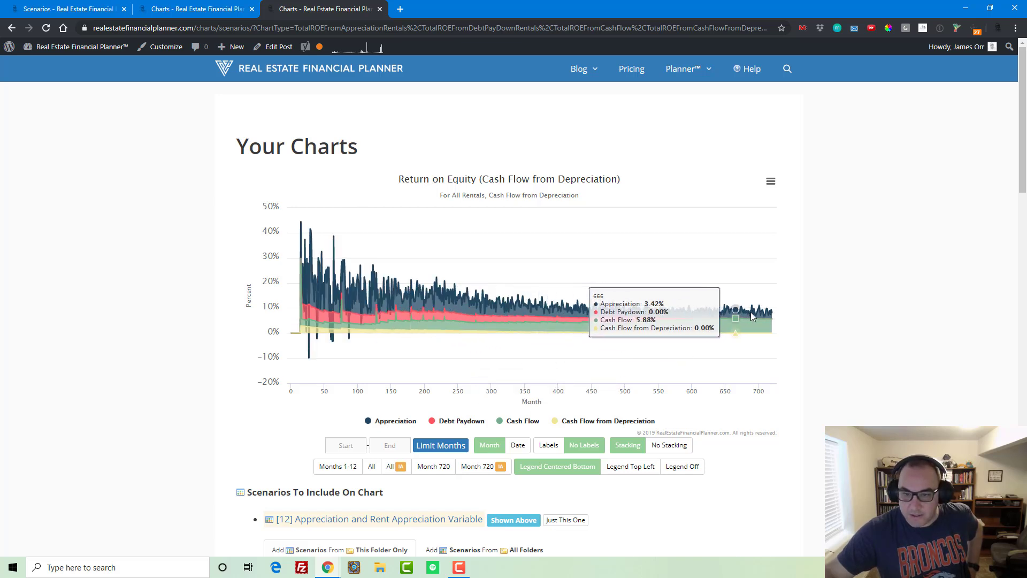
left_click(197, 8)
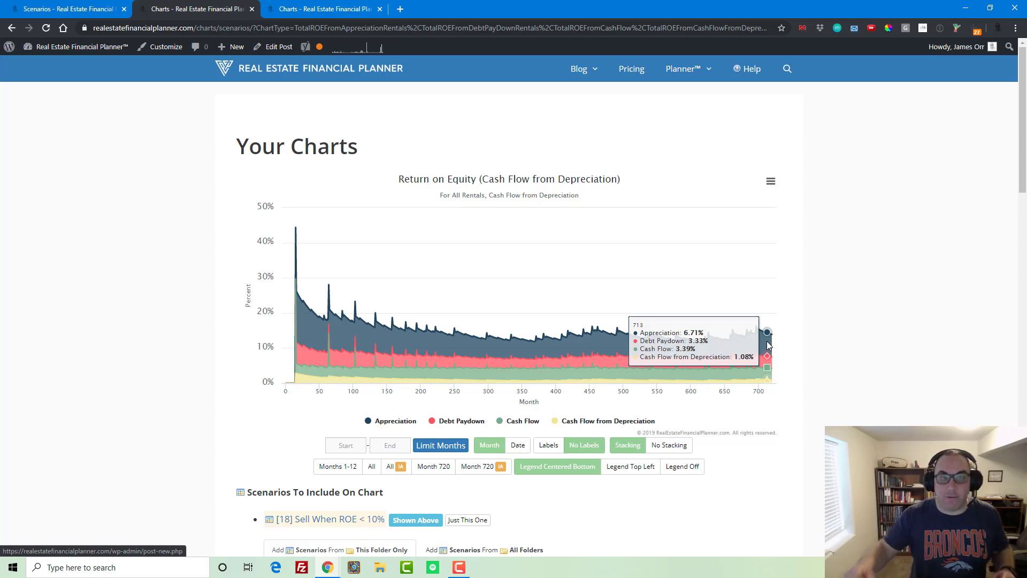
- Return to scenario 12's charts and display its Total Debt To Net Worth chart
key("ctrl+Tab")
scroll(467, 378, "down", 6)
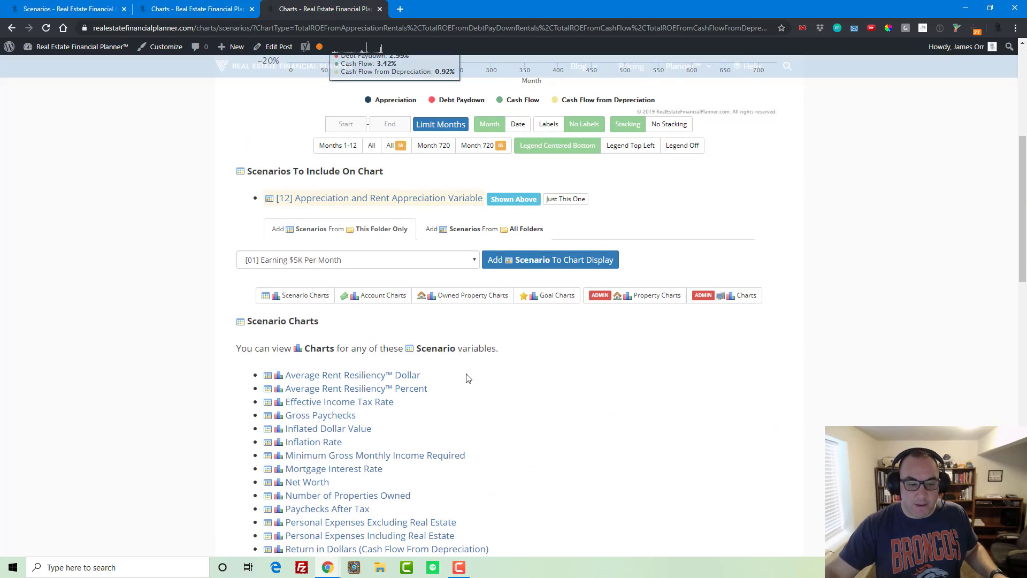
scroll(467, 378, "down", 10)
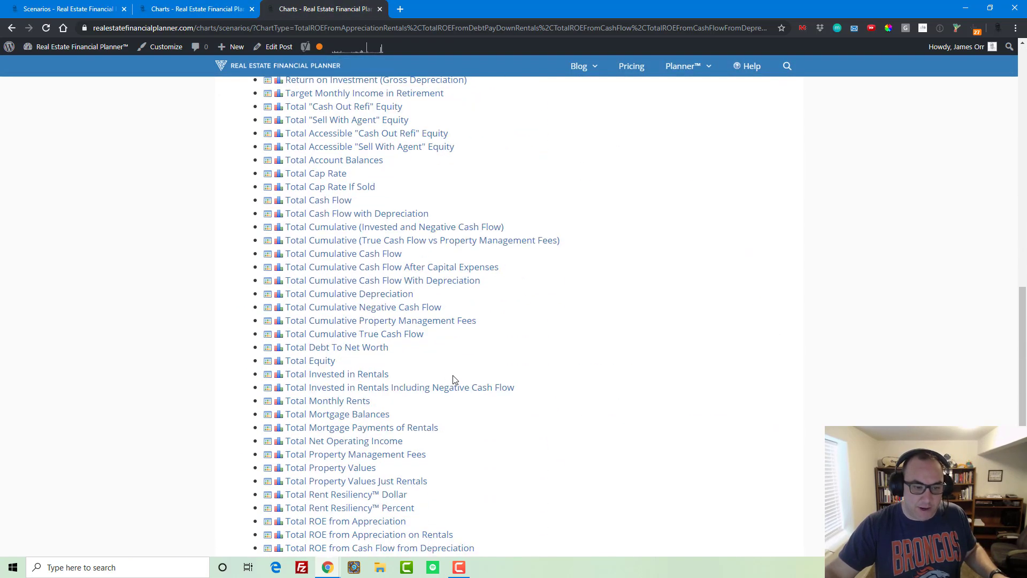
scroll(453, 379, "down", 1)
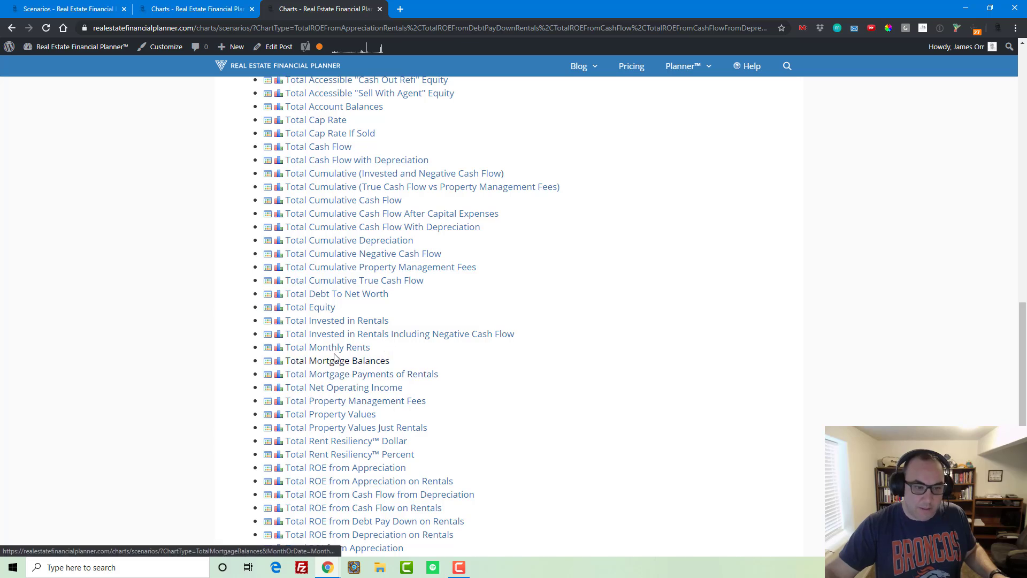
scroll(343, 394, "down", 1)
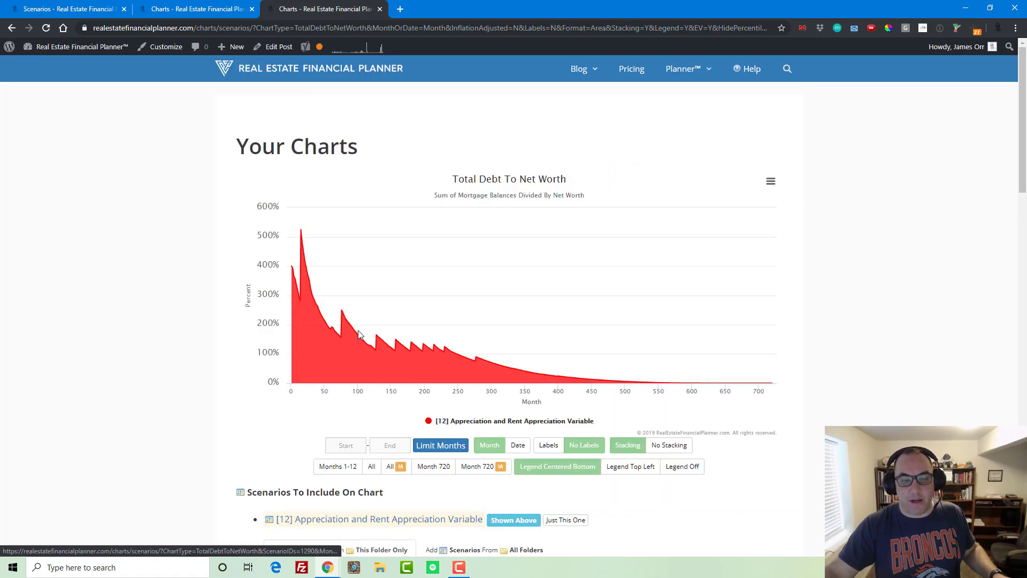
- Switch to scenario 18's charts and display its Total Debt To Net Worth chart
left_click(204, 8)
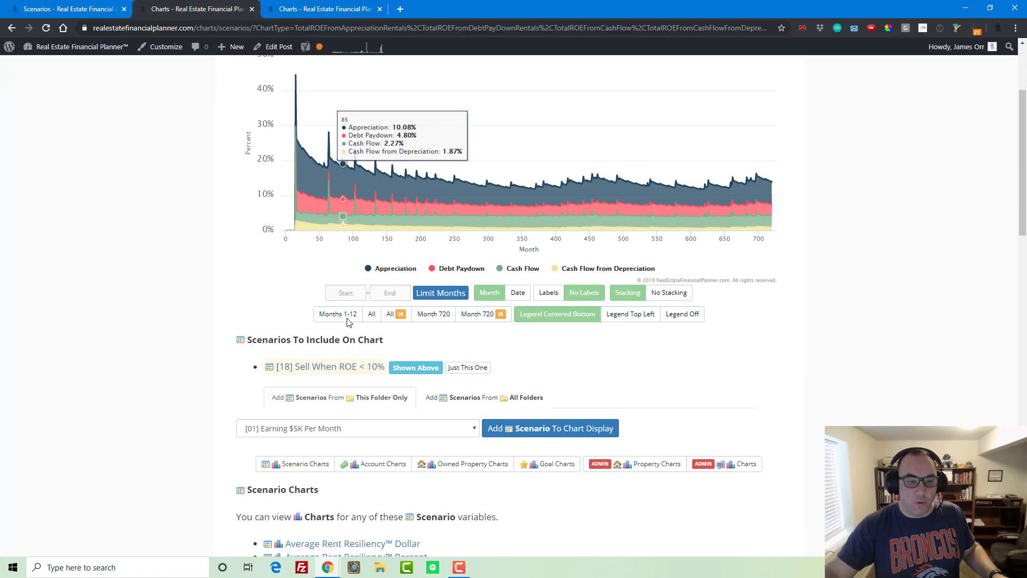
scroll(334, 294, "down", 12)
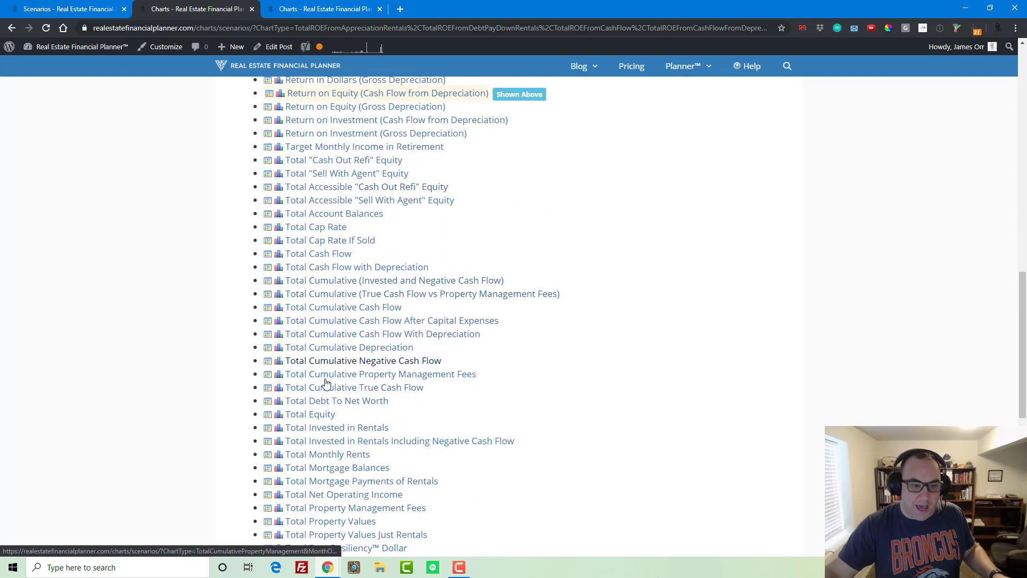
left_click(326, 401)
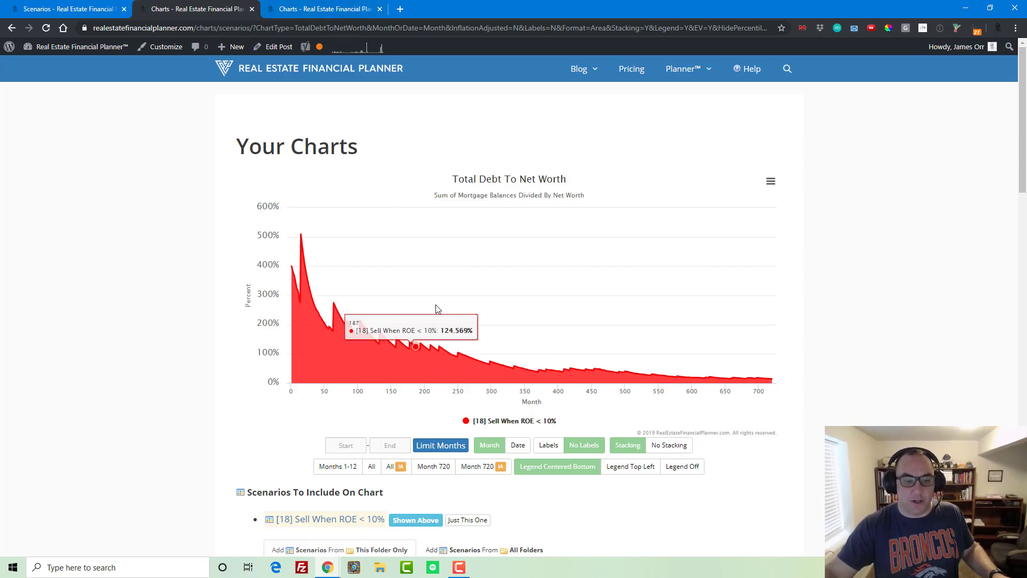
- Add scenario 12, Appreciation and Rent Appreciation Variable, to scenario 18's Total Debt To Net Worth chart
scroll(422, 321, "down", 4)
left_click(393, 374)
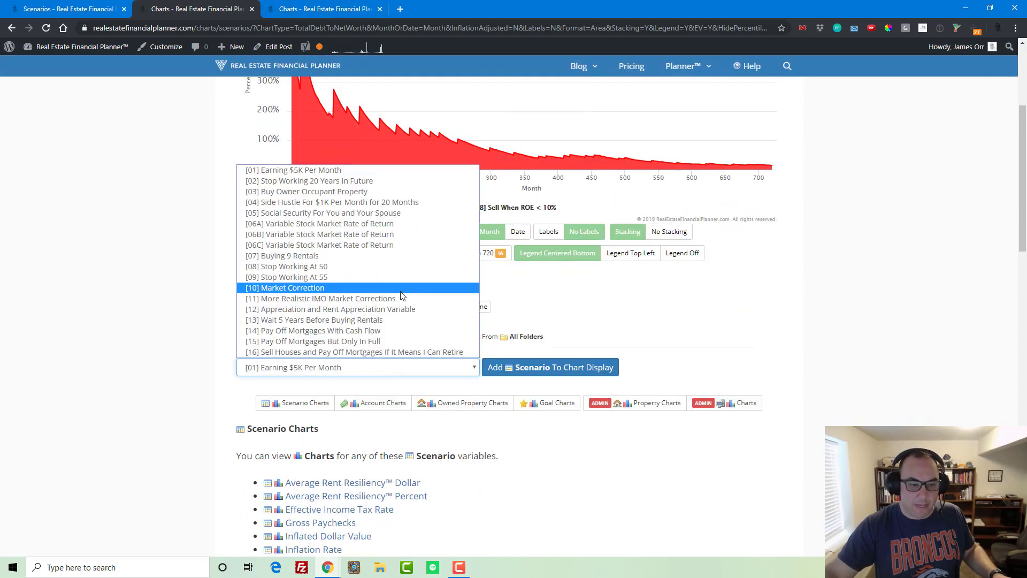
left_click(362, 310)
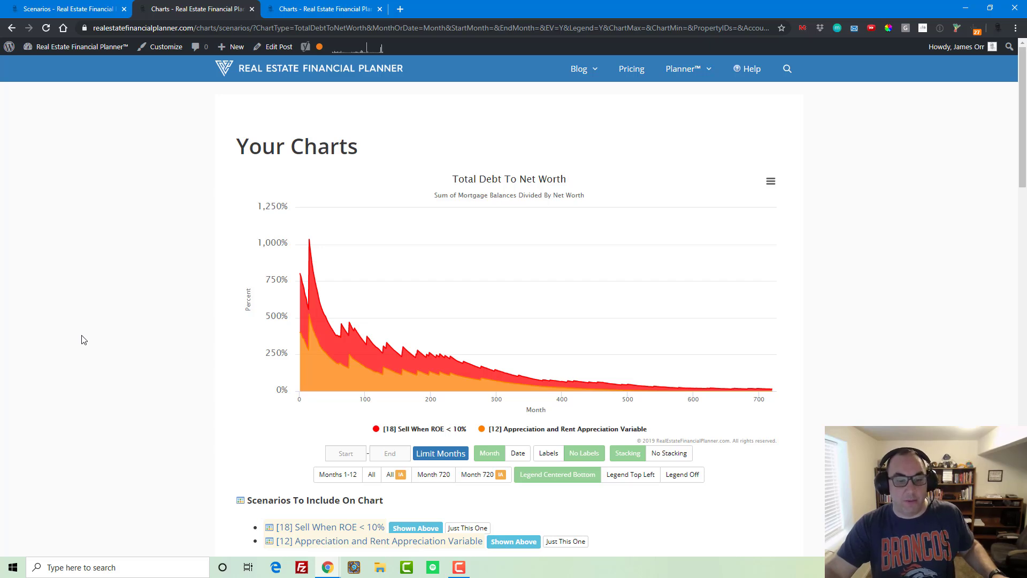
- Turn off stacking on the combined Total Debt To Net Worth chart and compare both scenarios around month 404
left_click(649, 454)
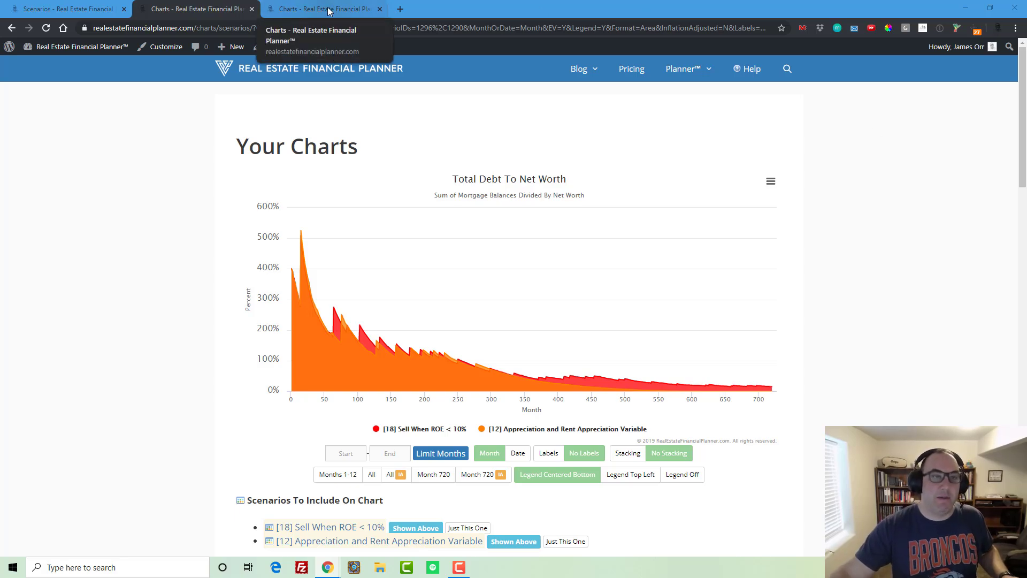
scroll(177, 230, "down", 8)
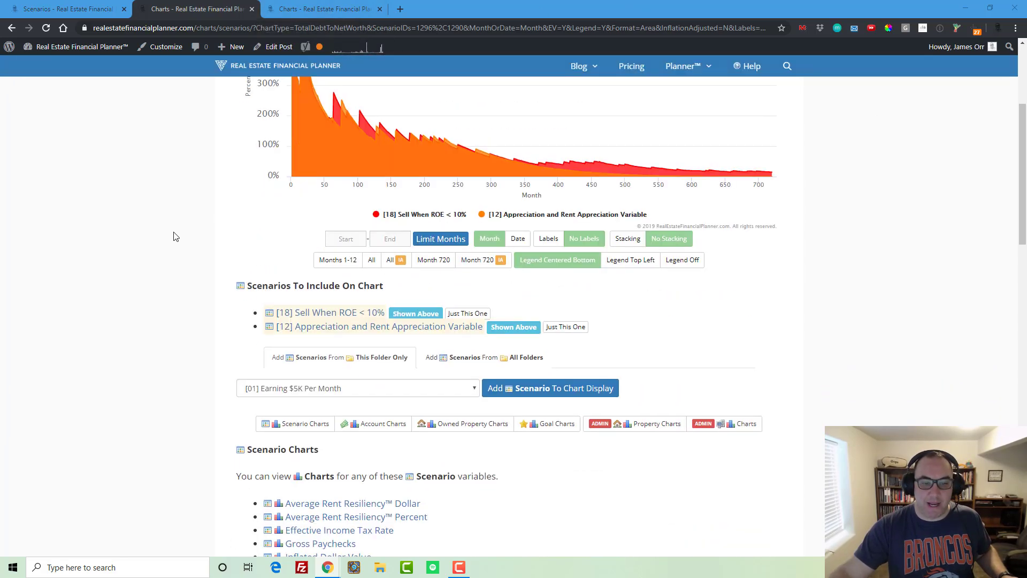
scroll(174, 236, "up", 11)
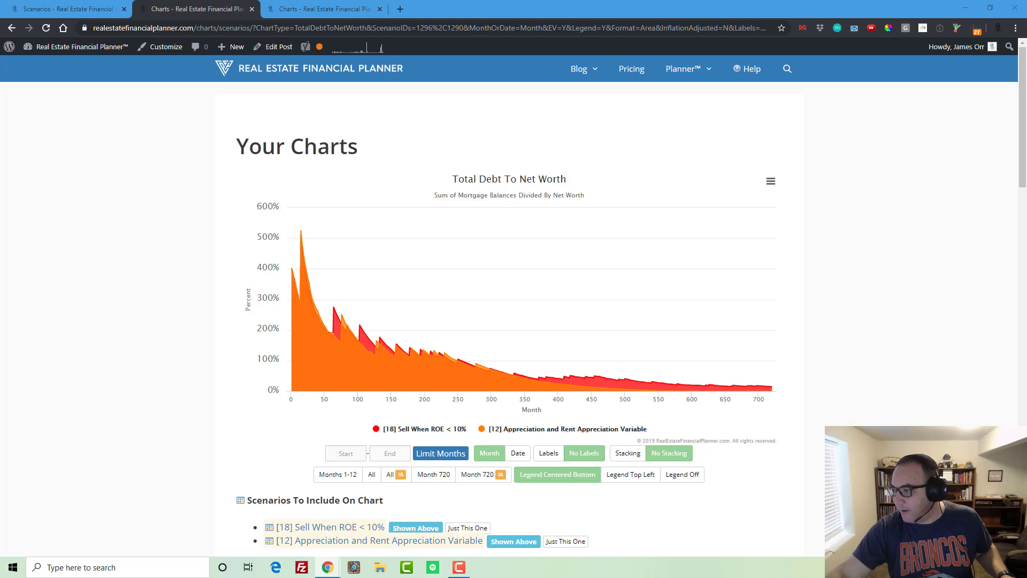
mouse_move(562, 320)
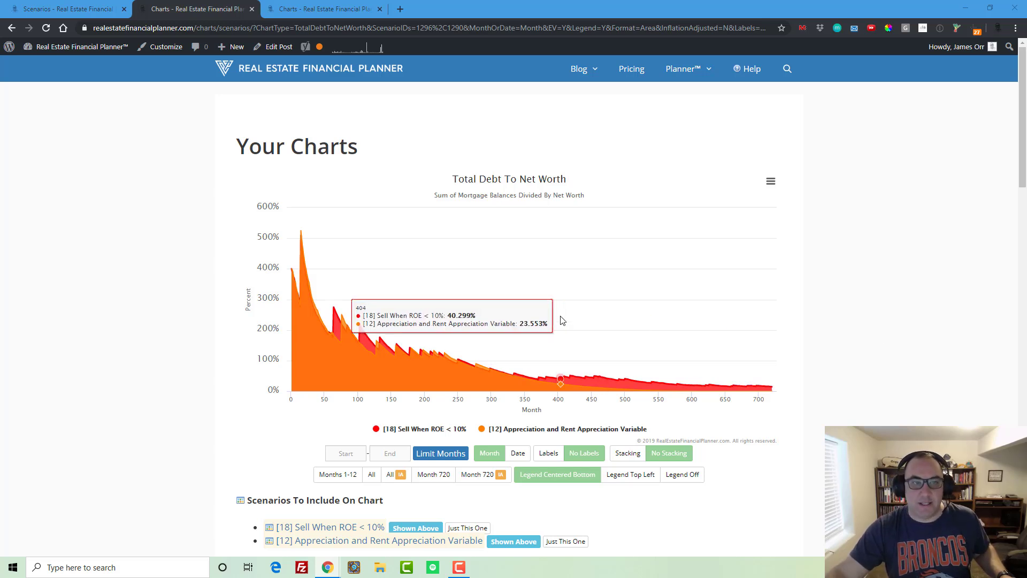